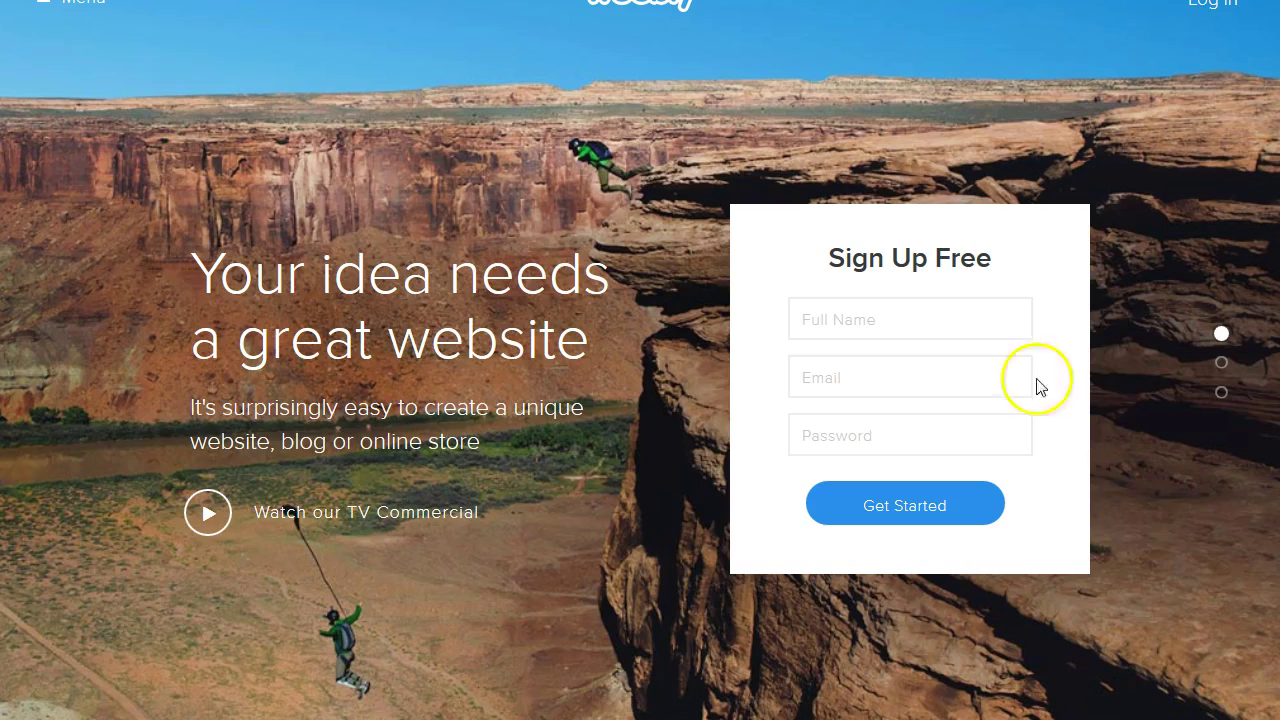
# Fill in the Weebly sign-up form with a full name, e-mail and password, then create the account.
pyautogui.click(829, 320)
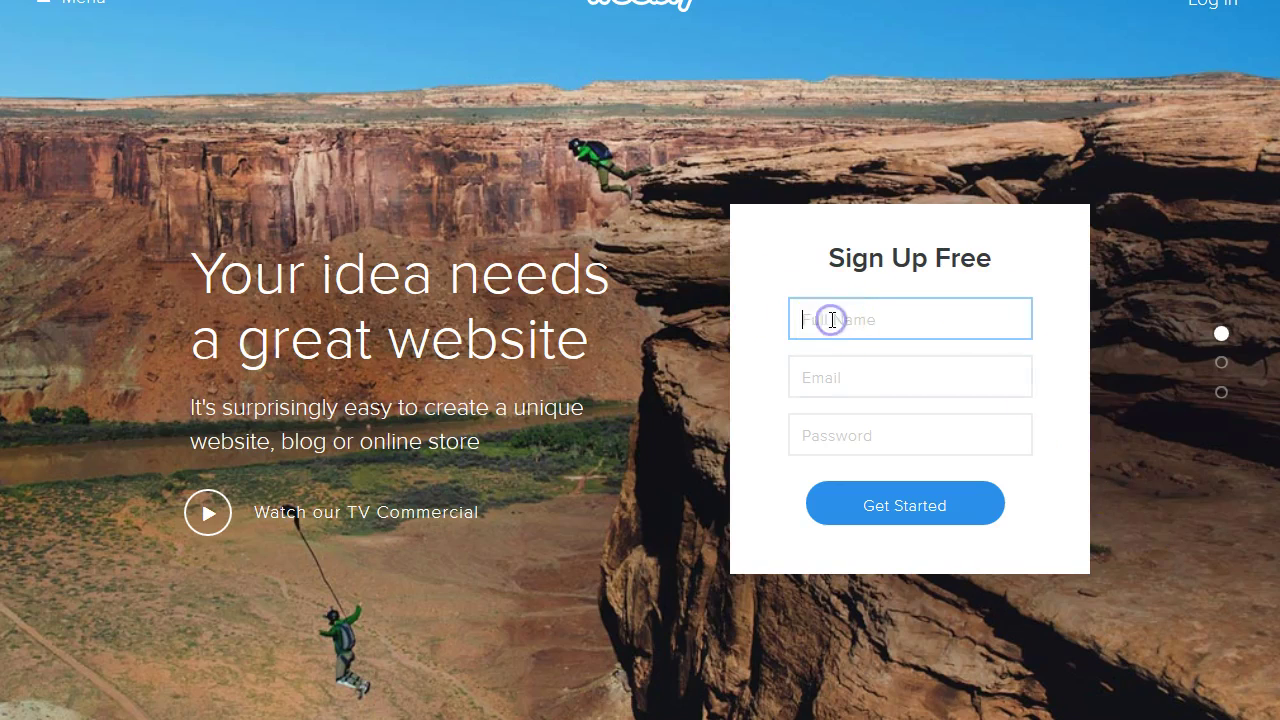
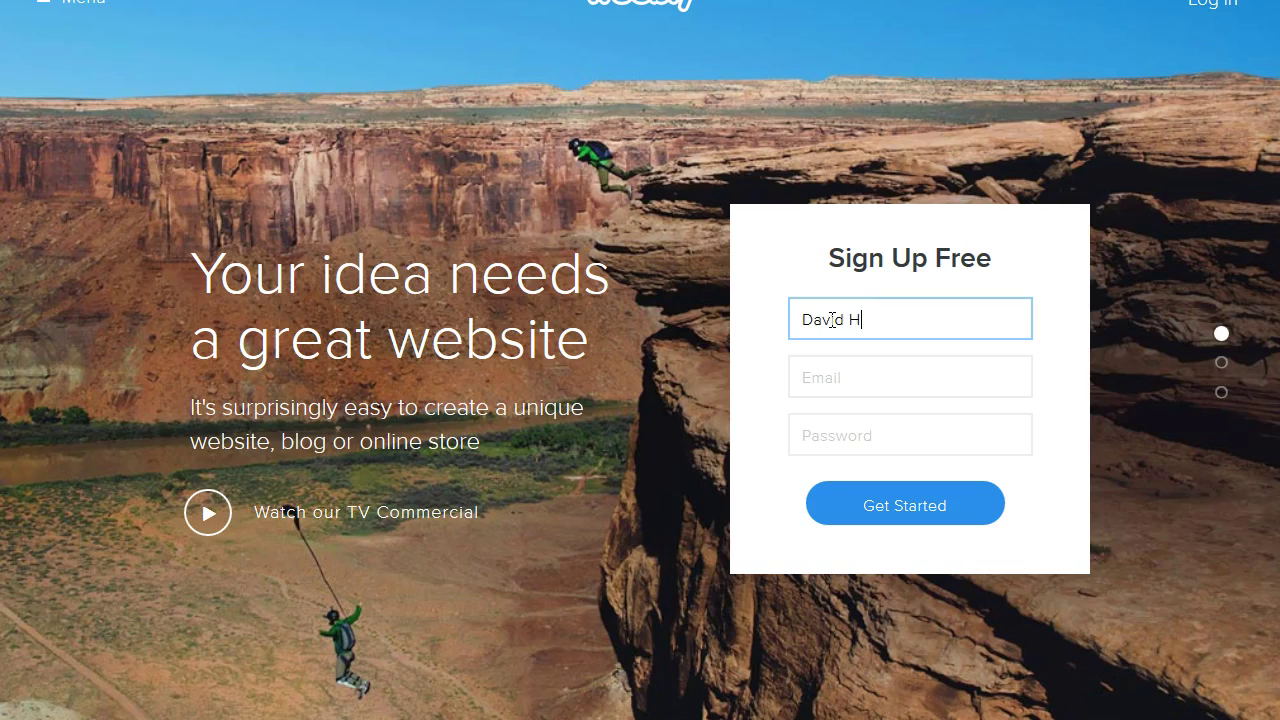
pyautogui.click(848, 387)
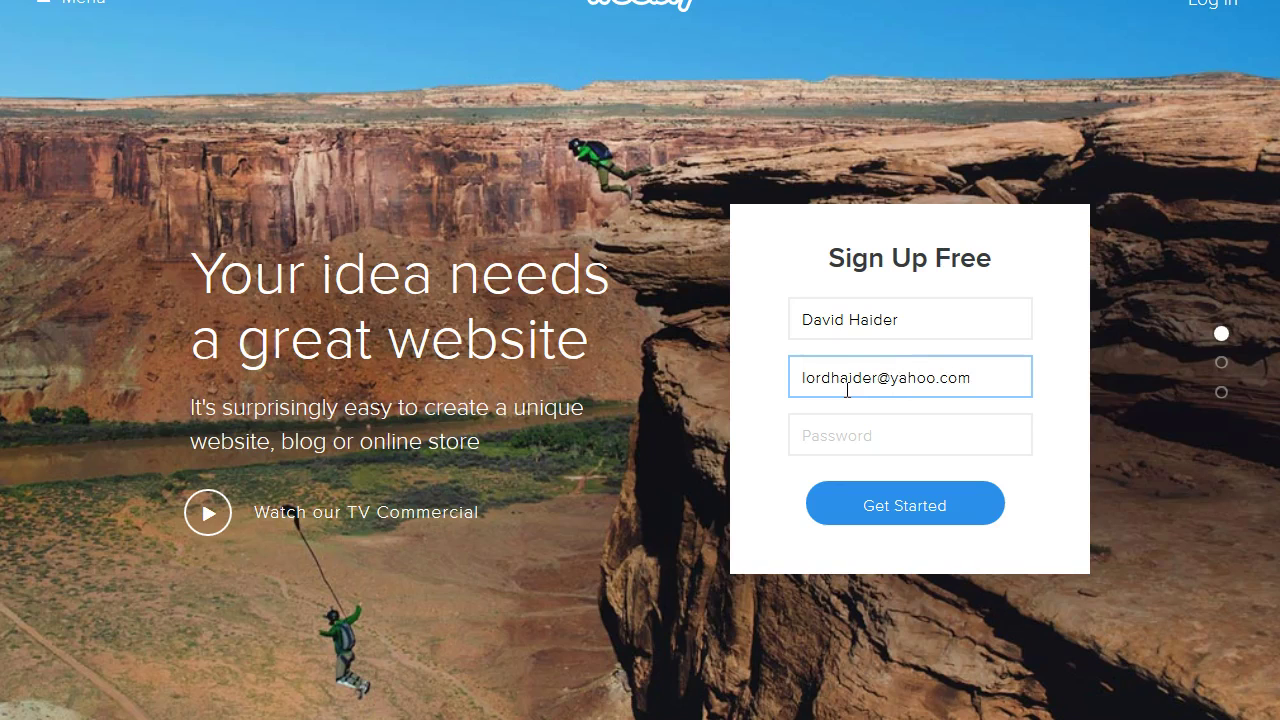
pyautogui.click(838, 431)
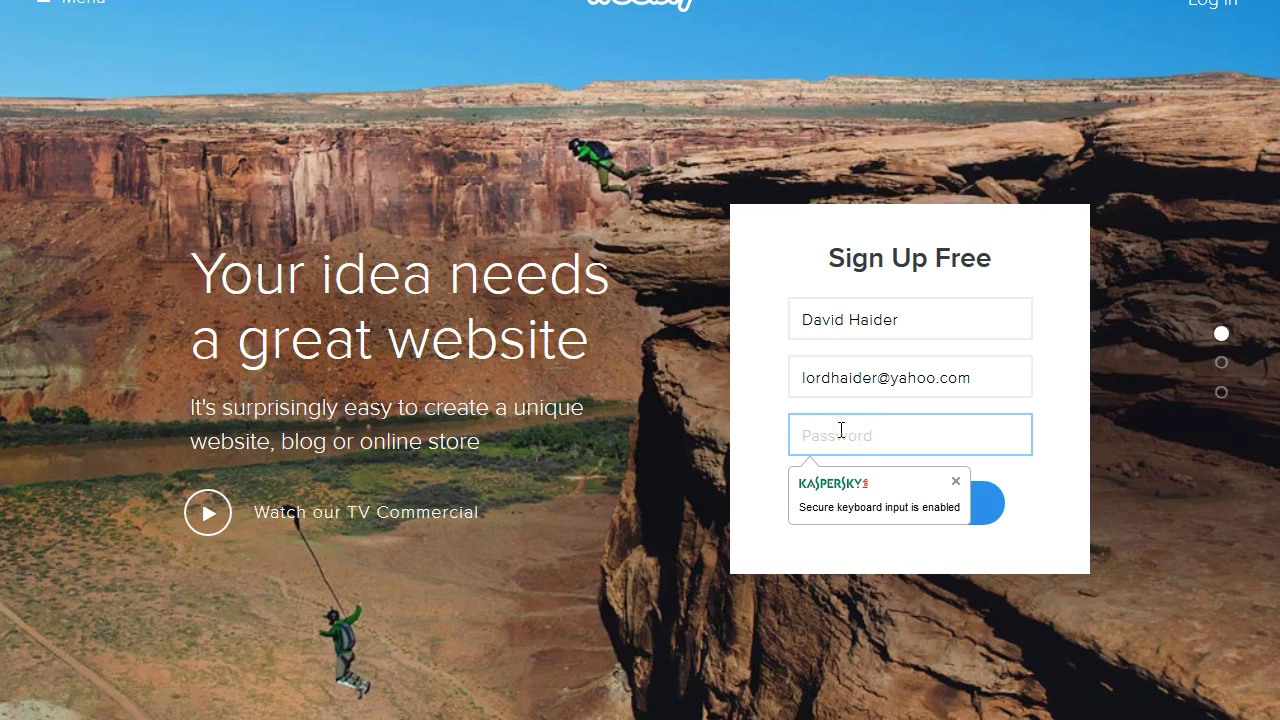
pyautogui.write('•••••••')
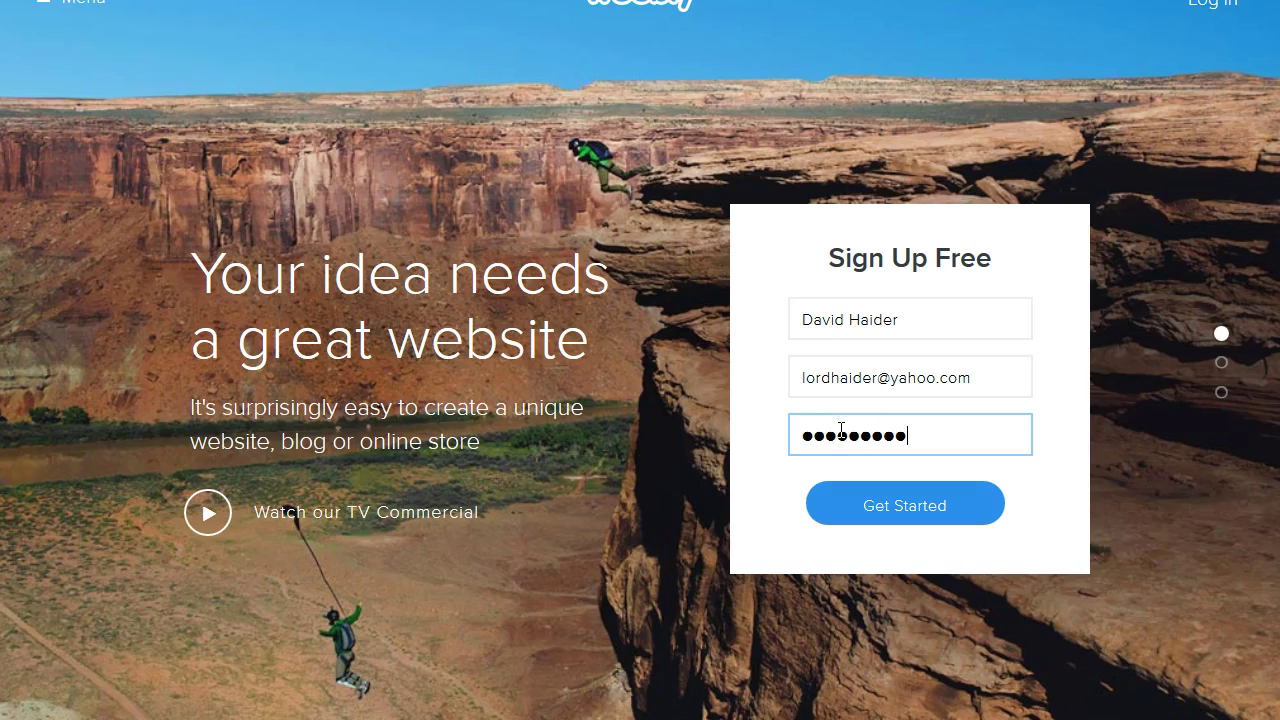
pyautogui.click(880, 500)
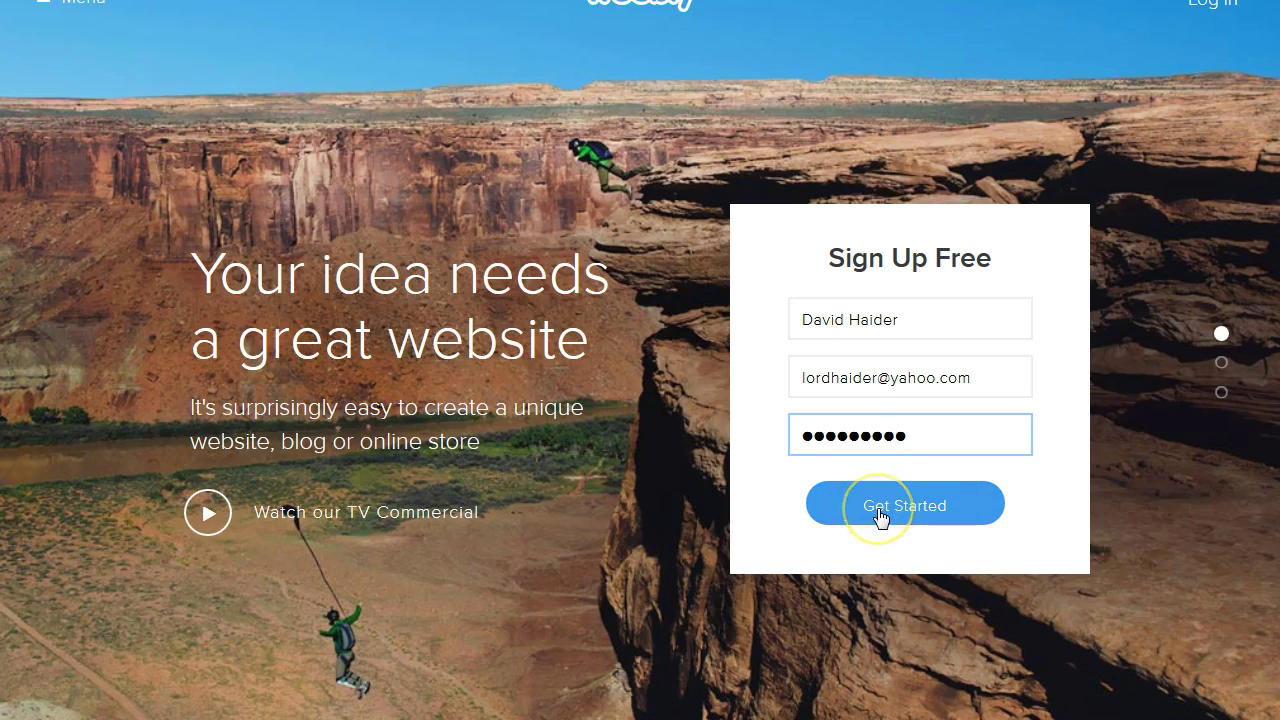
pyautogui.click(880, 510)
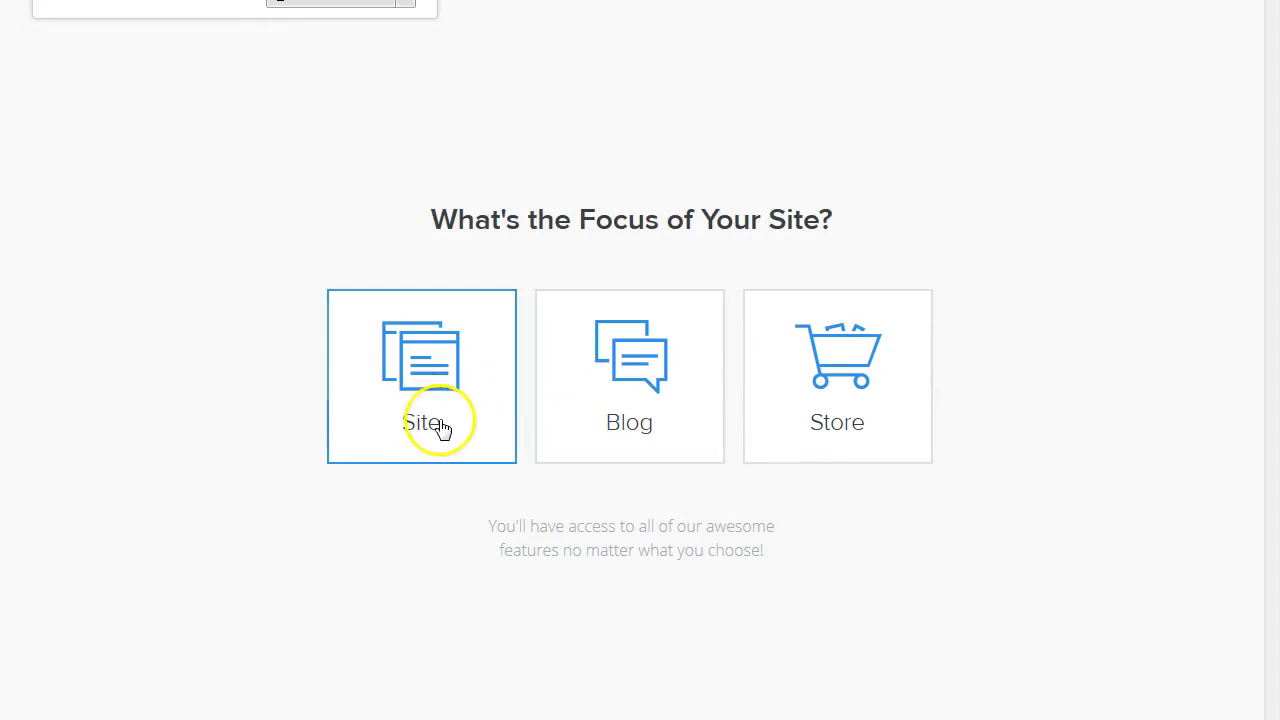
# Choose Site as the site's focus and browse the available themes.
pyautogui.click(410, 378)
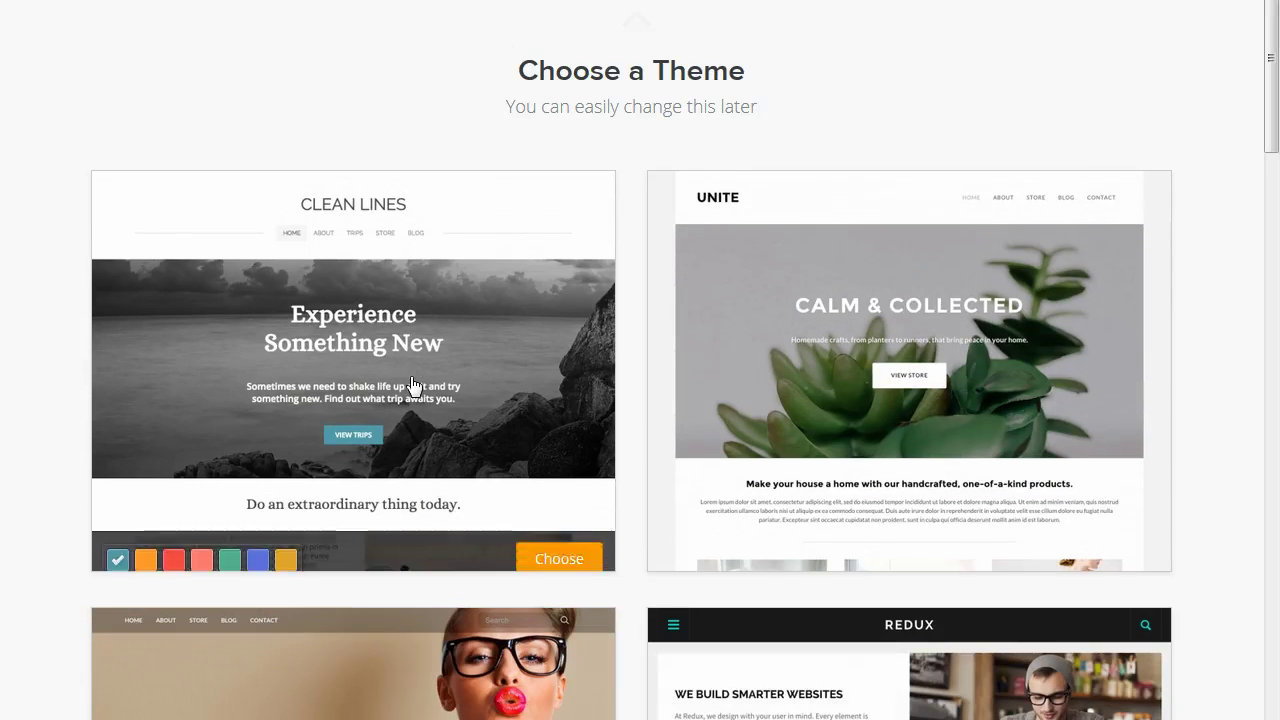
pyautogui.moveTo(1271, 112); pyautogui.dragTo(1273, 566)
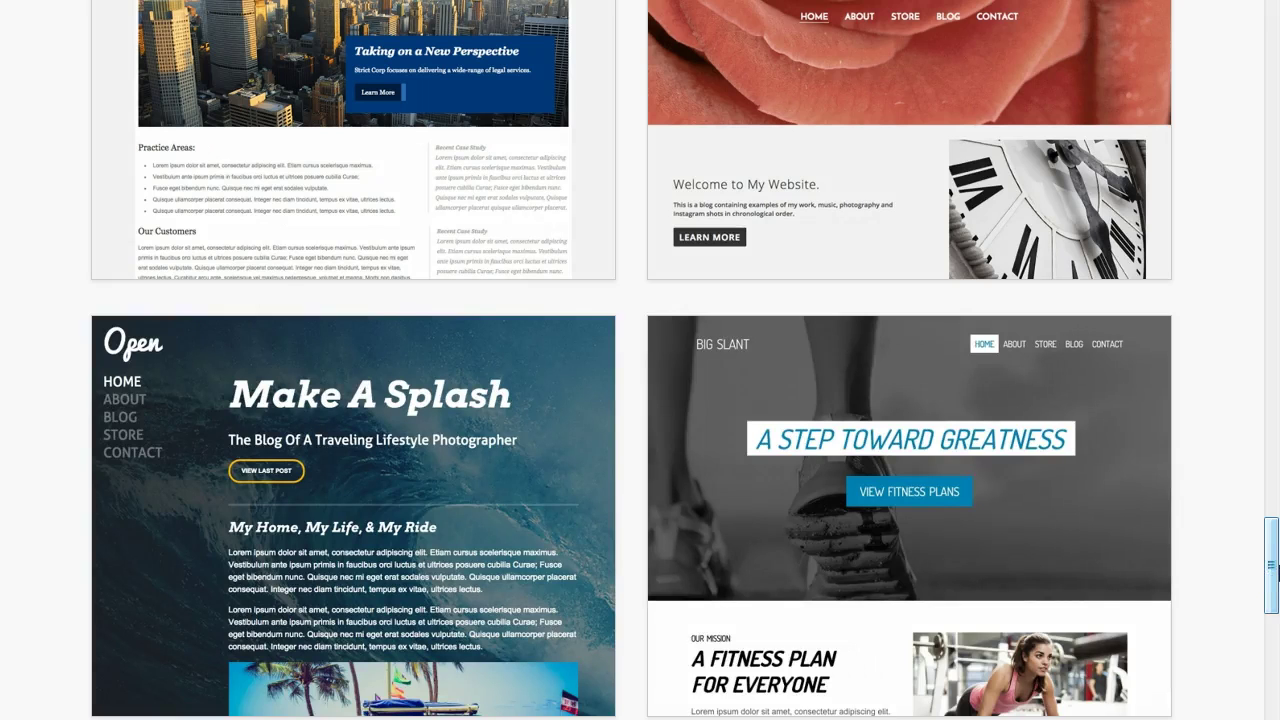
pyautogui.moveTo(1273, 566); pyautogui.dragTo(1272, 702)
pyautogui.click(1272, 648)
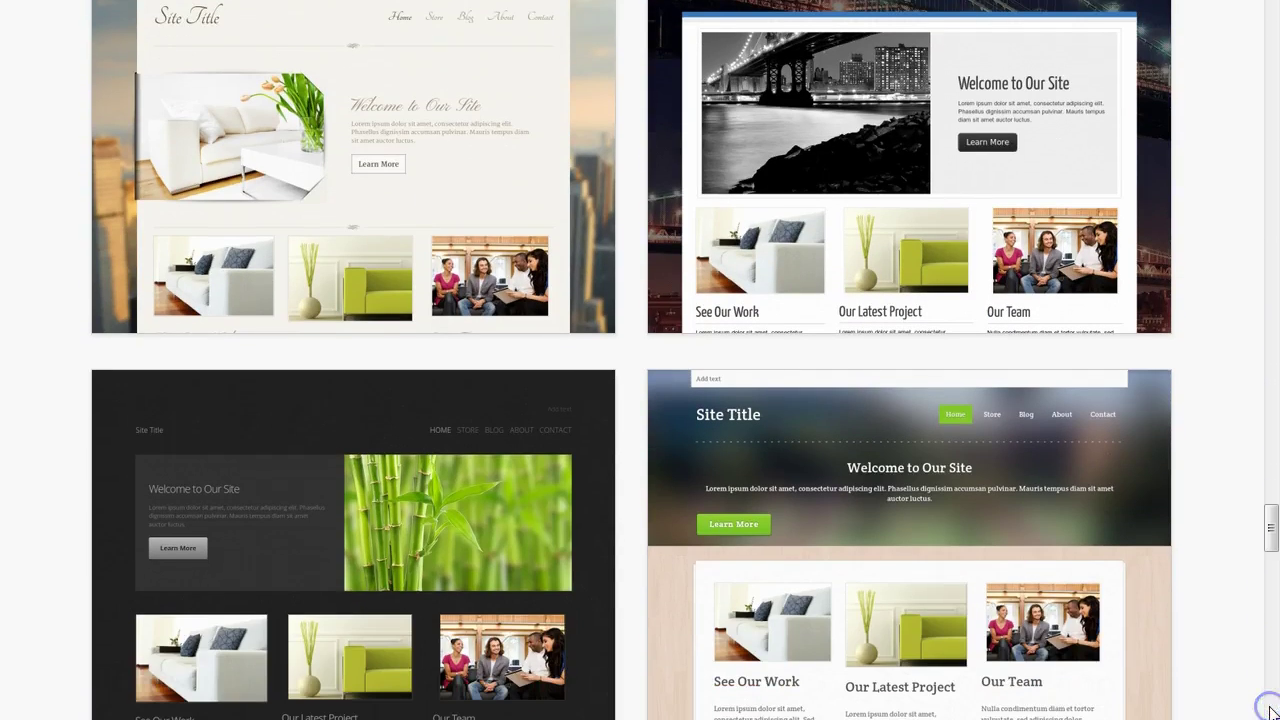
pyautogui.moveTo(1268, 528); pyautogui.dragTo(1266, 716)
pyautogui.moveTo(1257, 626); pyautogui.dragTo(1272, 719)
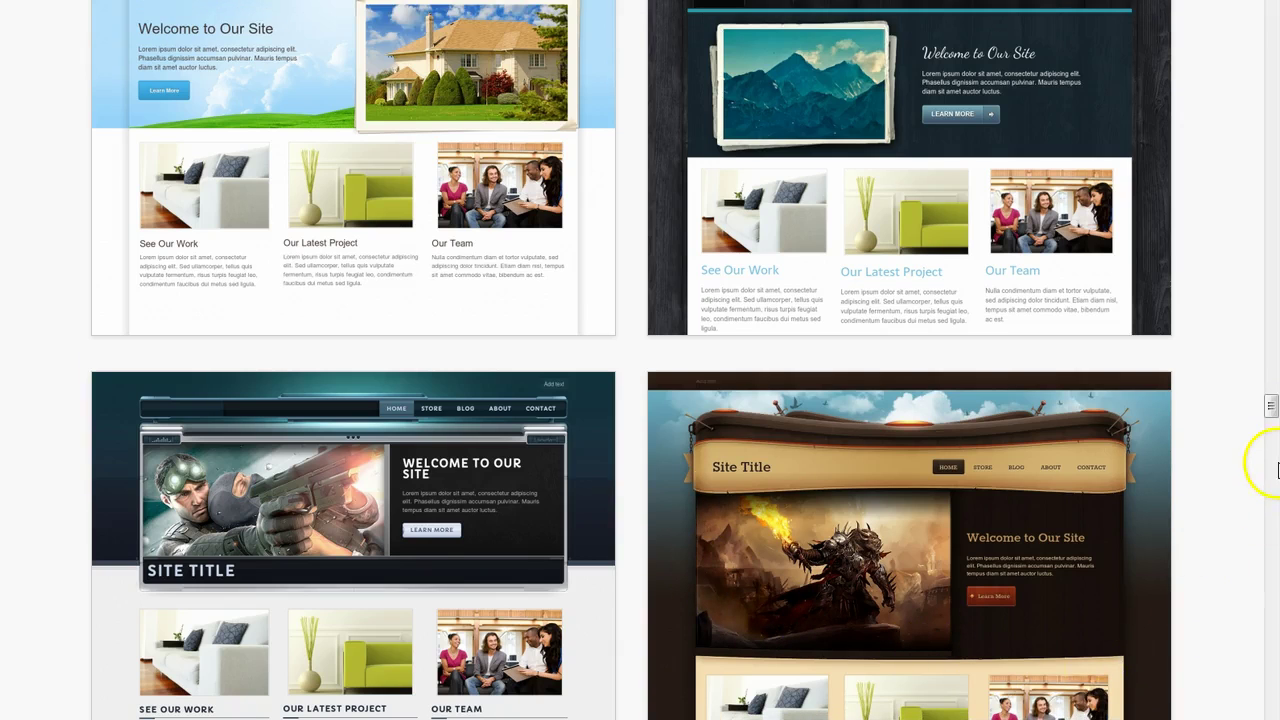
pyautogui.moveTo(1271, 409); pyautogui.dragTo(1274, 417)
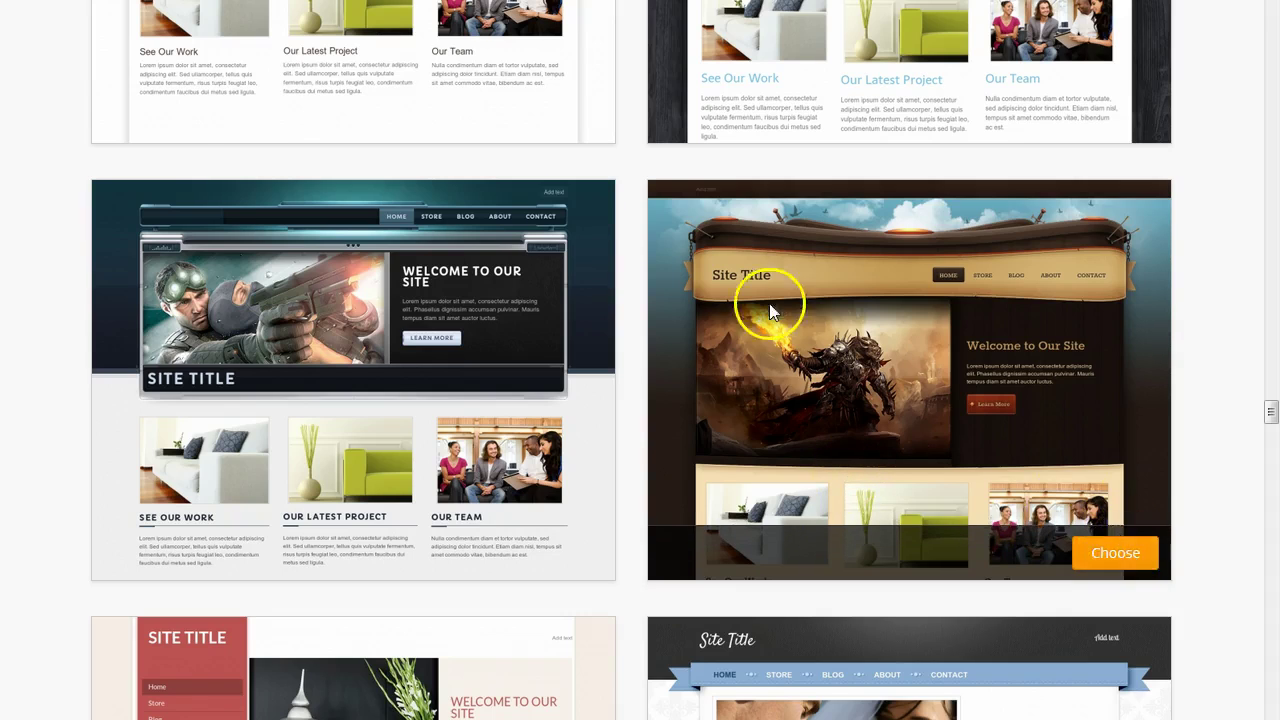
# Preview the gaming theme in grey and red, then pick the parchment fantasy theme.
pyautogui.moveTo(337, 329)
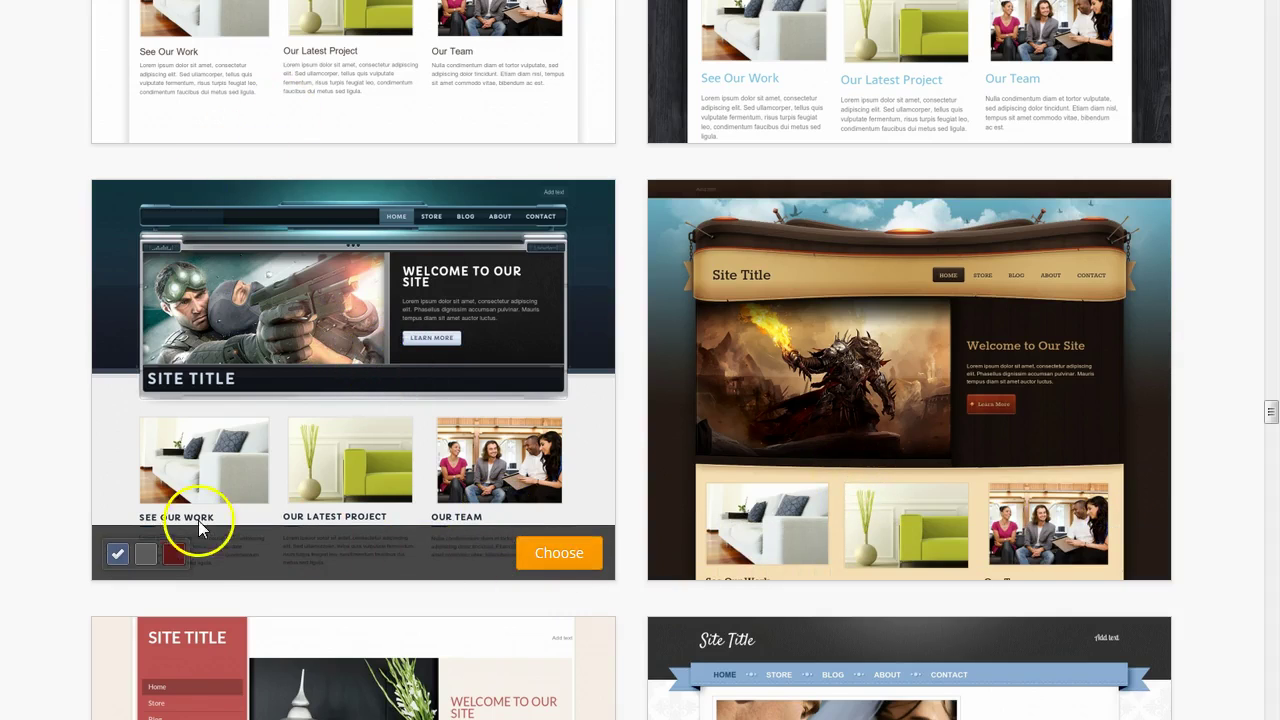
pyautogui.click(146, 556)
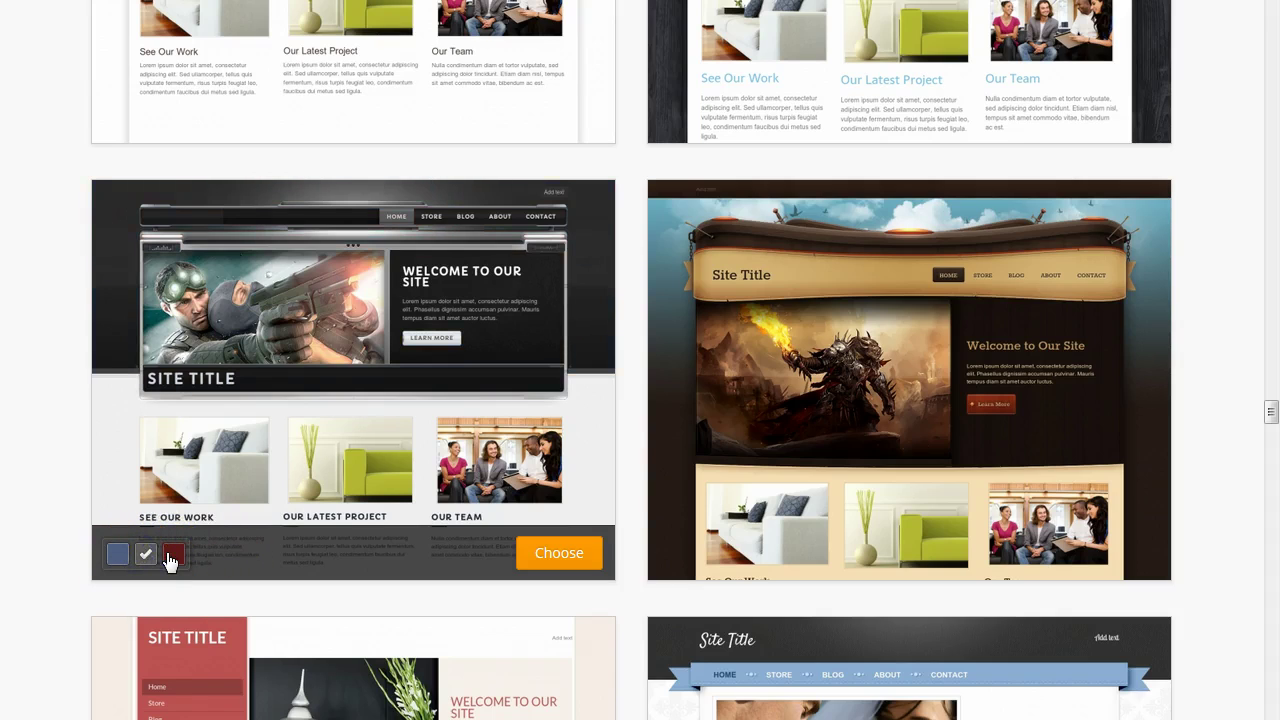
pyautogui.click(174, 556)
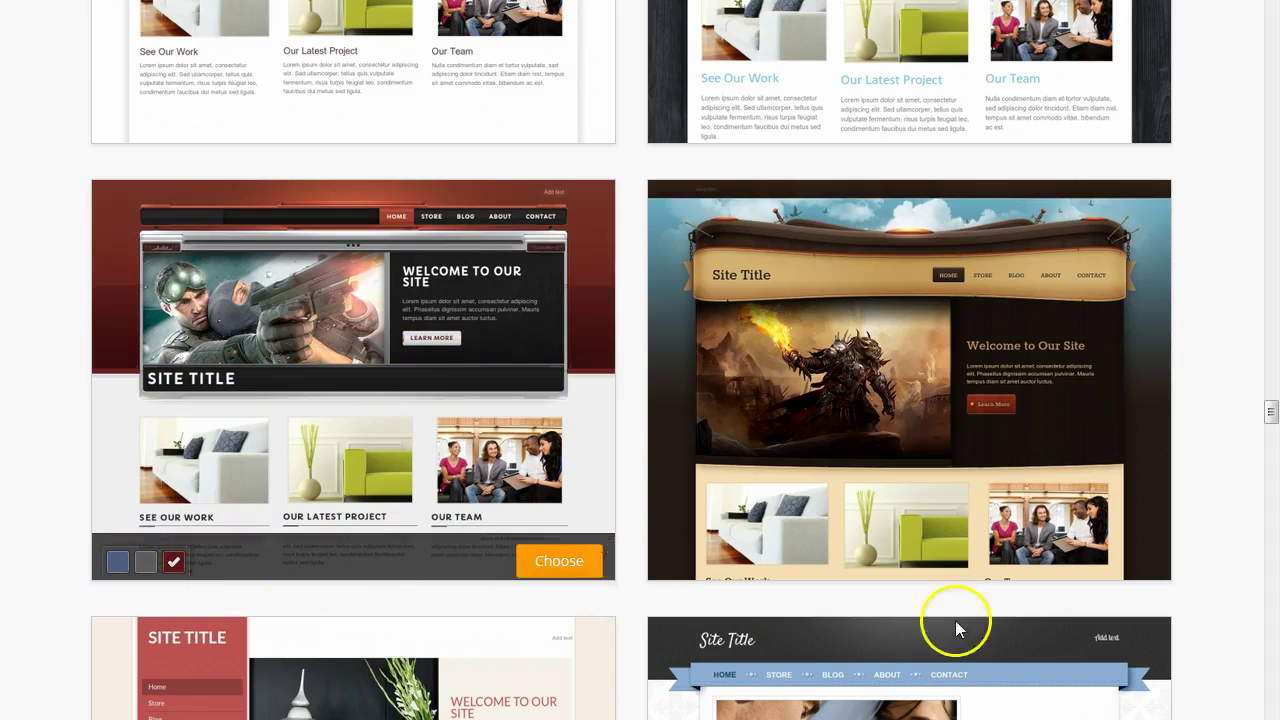
pyautogui.moveTo(1047, 483)
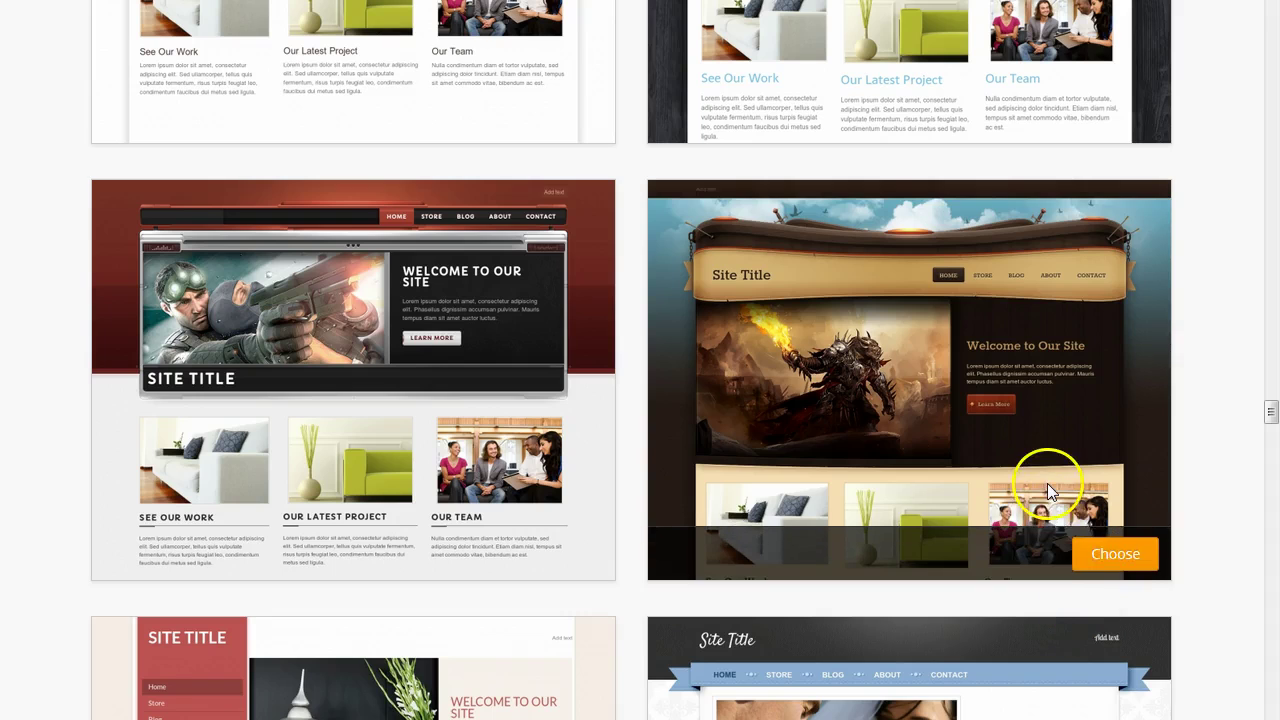
pyautogui.click(1116, 554)
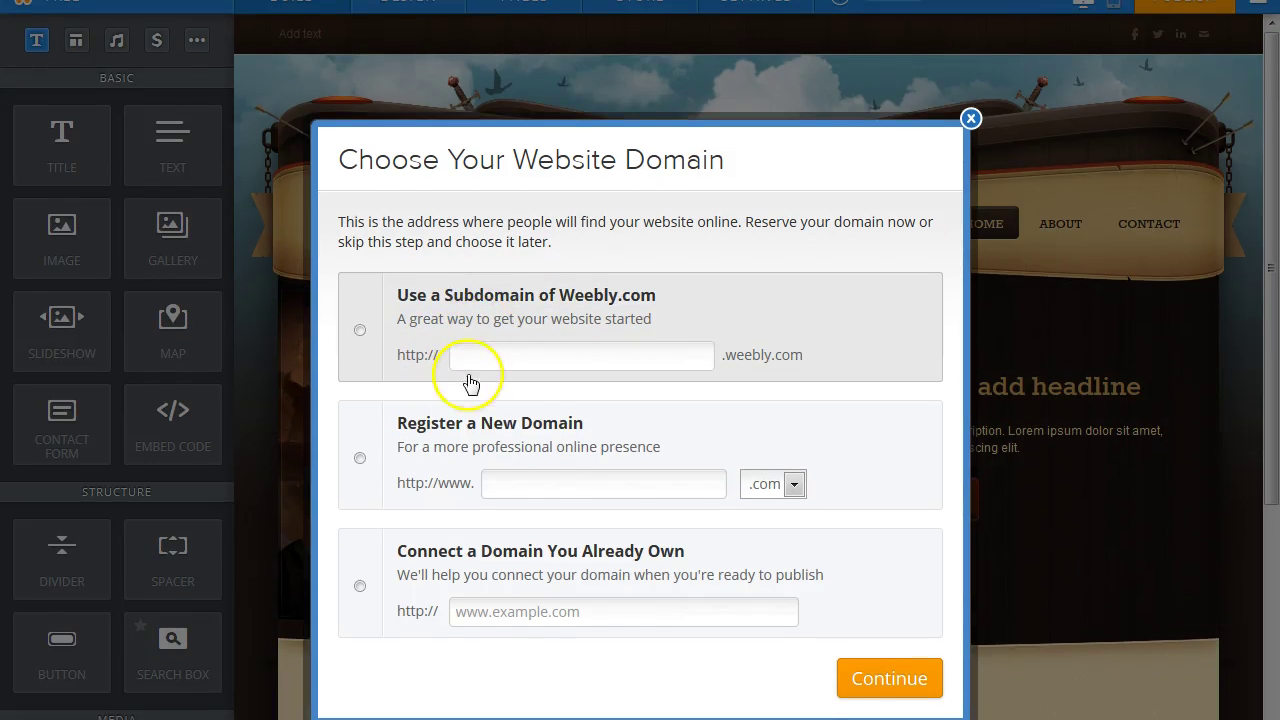
# Reserve the free weebly.com subdomain 'h2' and go straight to building the site.
pyautogui.click(477, 358)
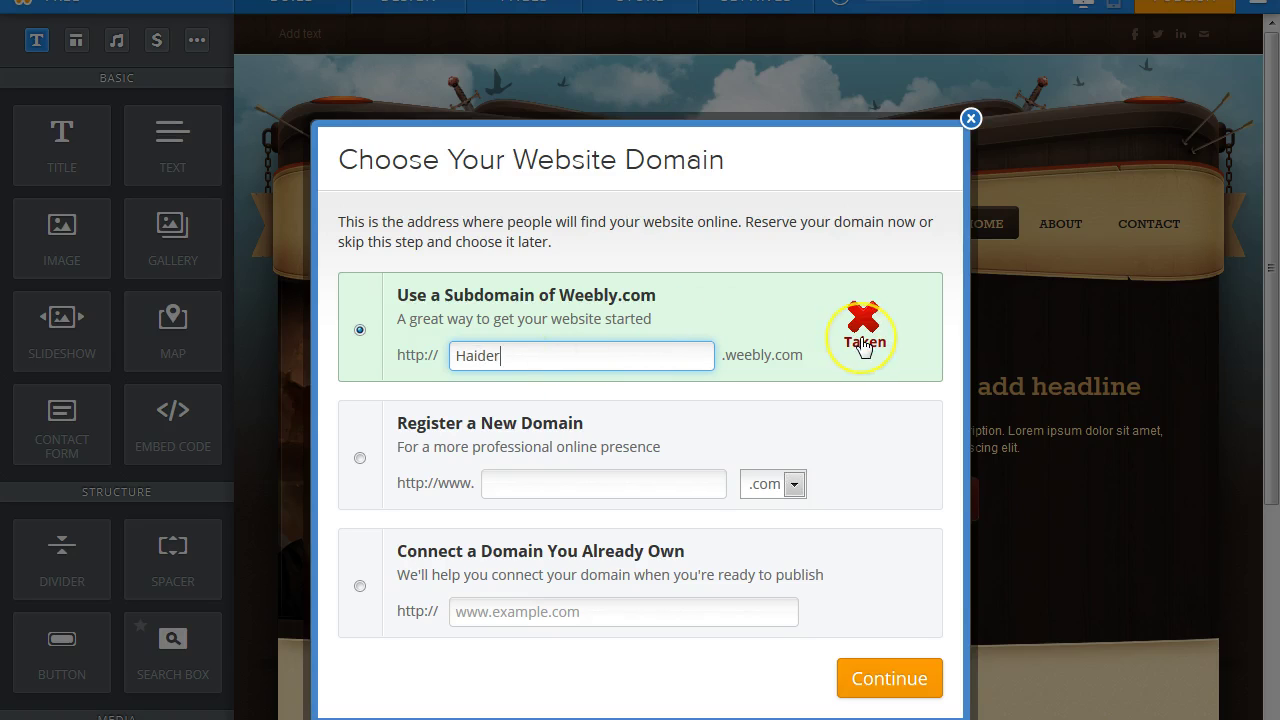
pyautogui.write('health2')
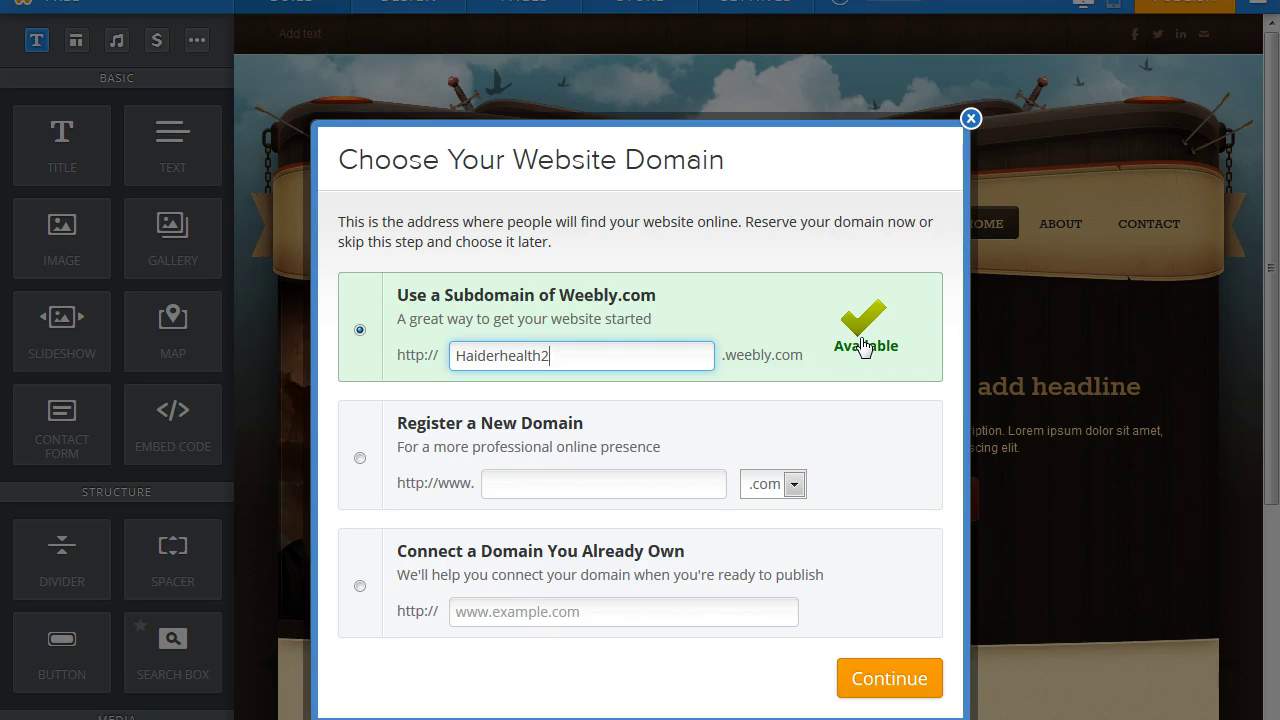
pyautogui.click(882, 672)
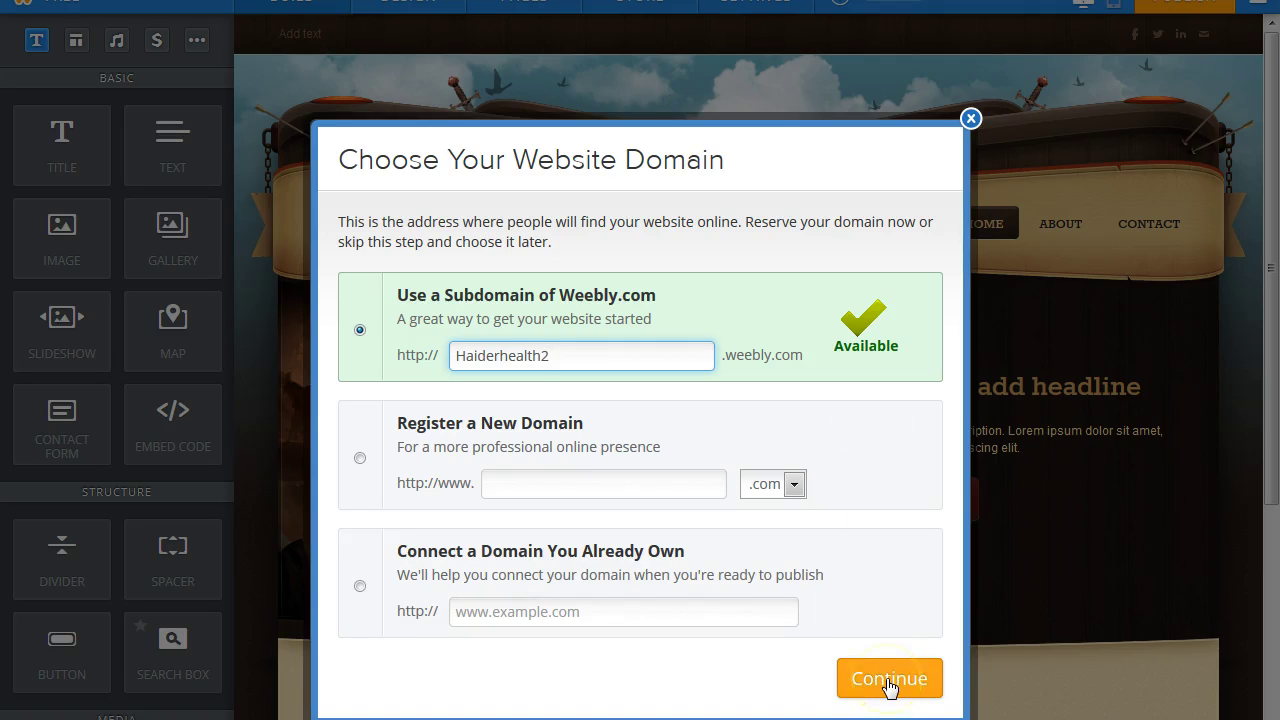
pyautogui.click(888, 680)
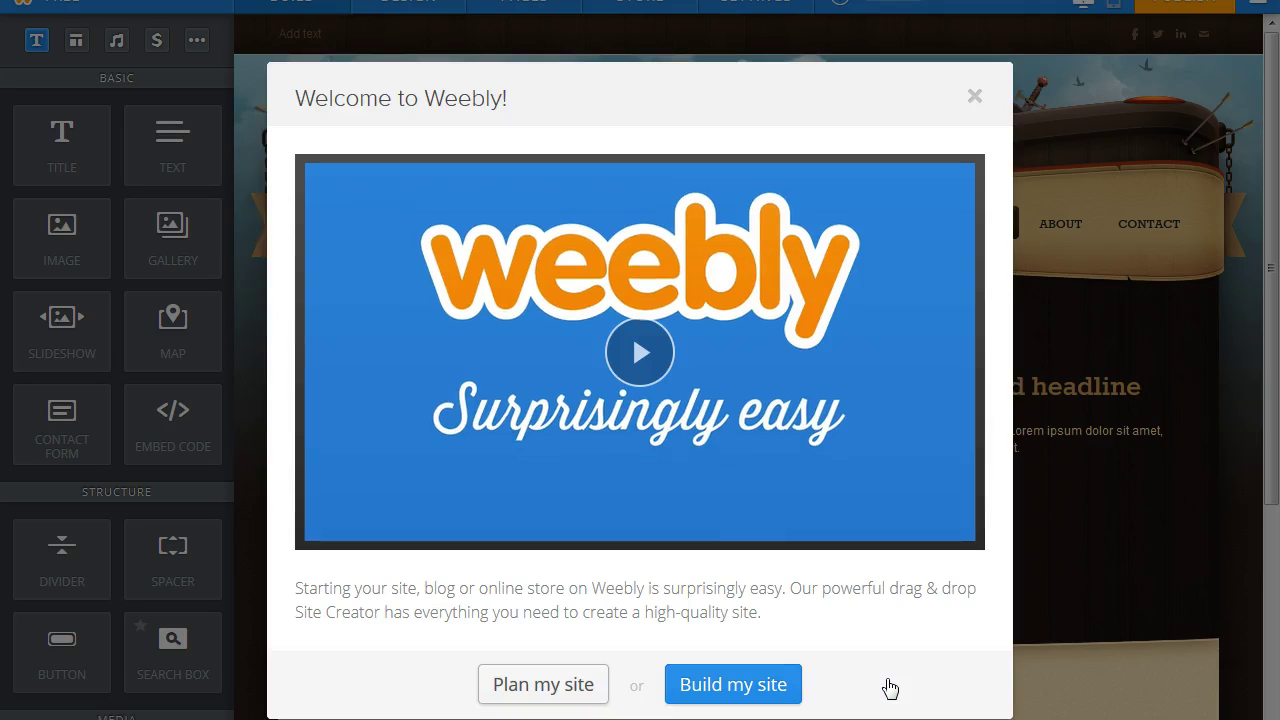
pyautogui.click(760, 686)
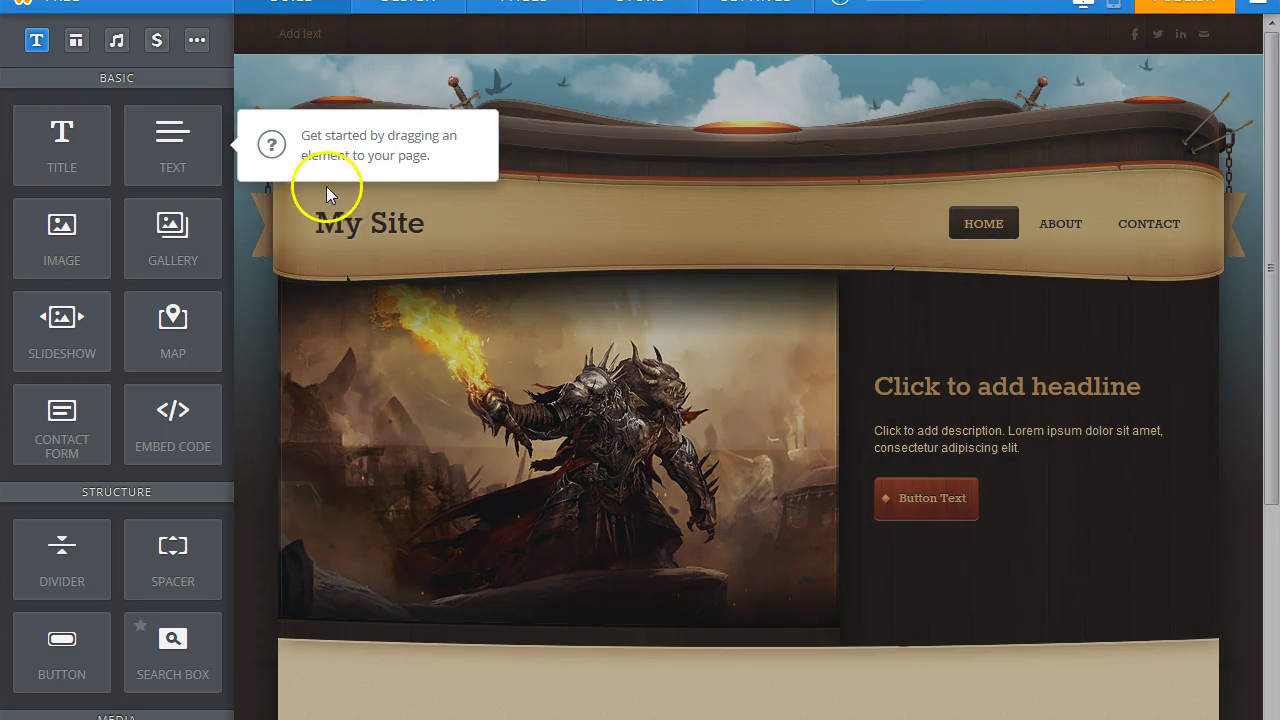
# Dismiss the getting-started tip and scroll down the editor.
pyautogui.click(1272, 176)
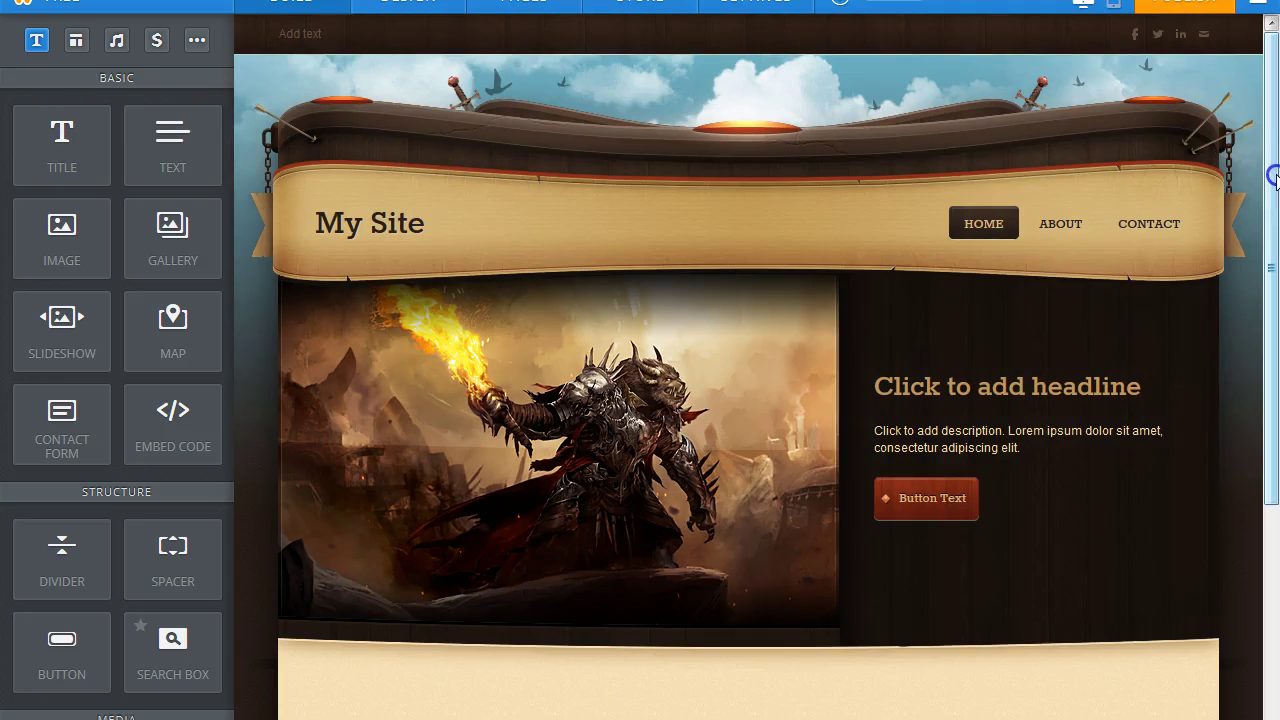
pyautogui.moveTo(1274, 185); pyautogui.dragTo(1274, 249)
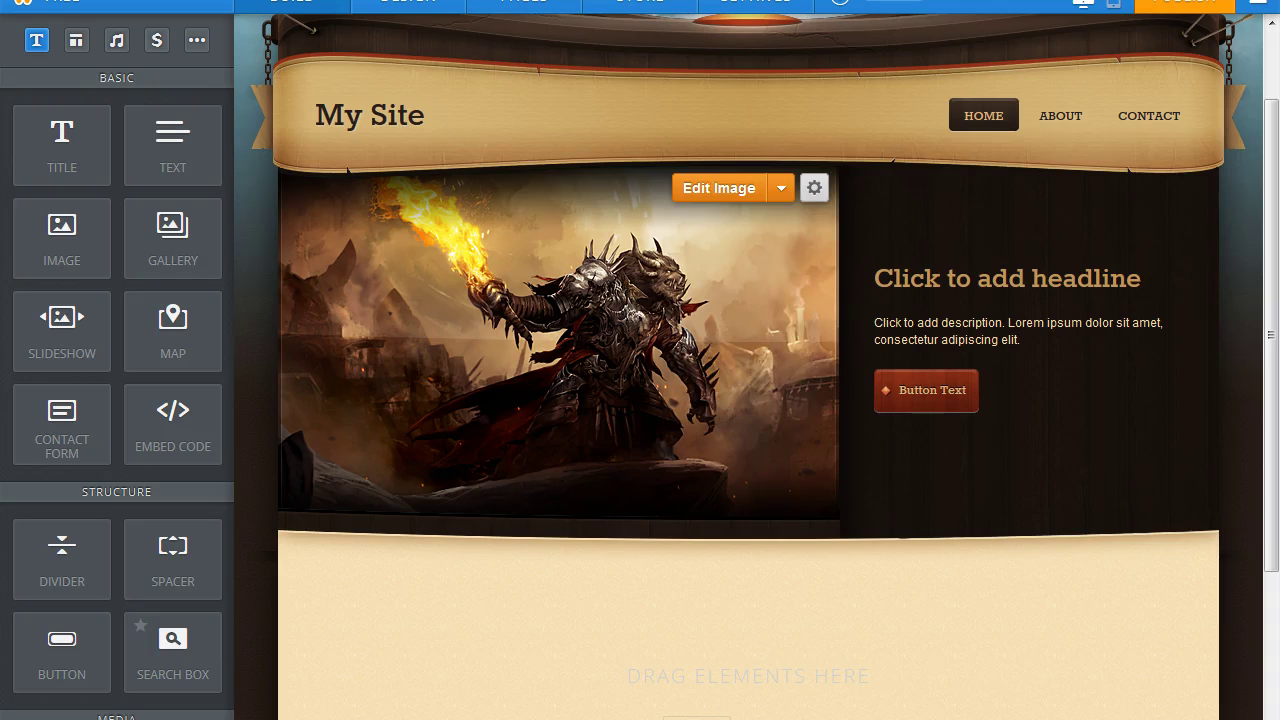
# Open a new browser tab and load the copied address with Paste & Go.
pyautogui.hotkey('ctrl', 't')
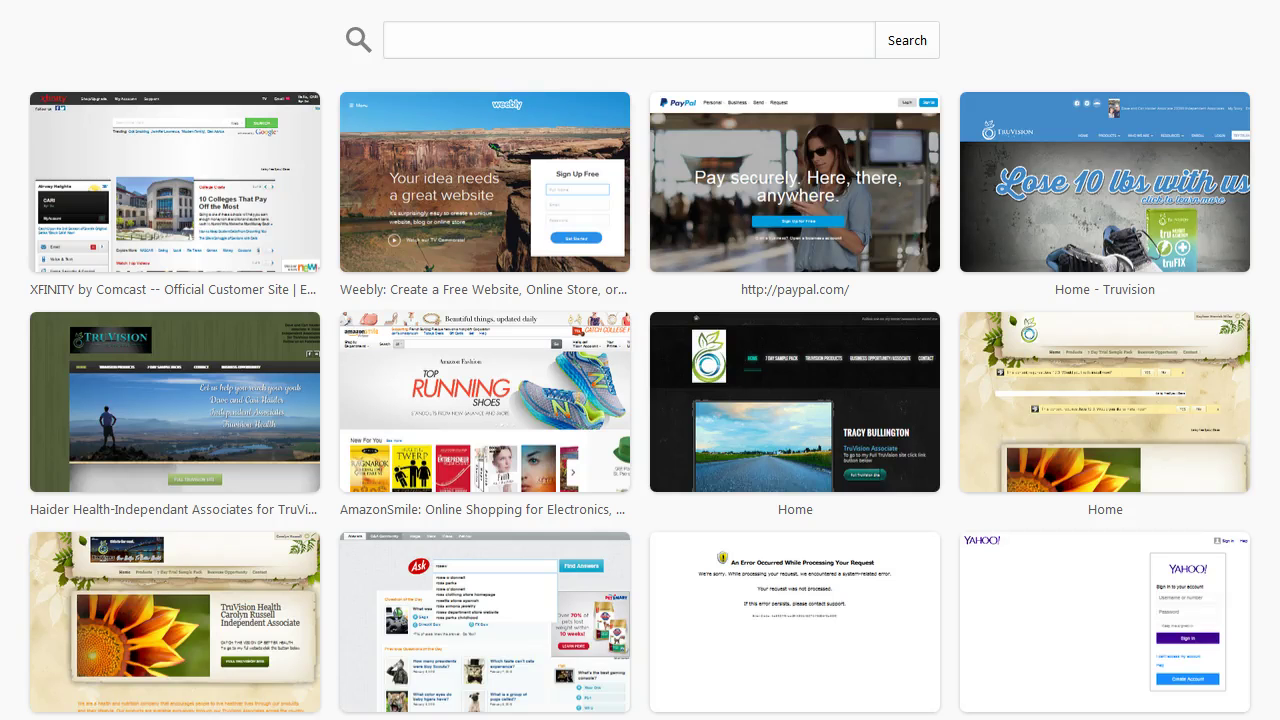
pyautogui.rightClick(140, 0)
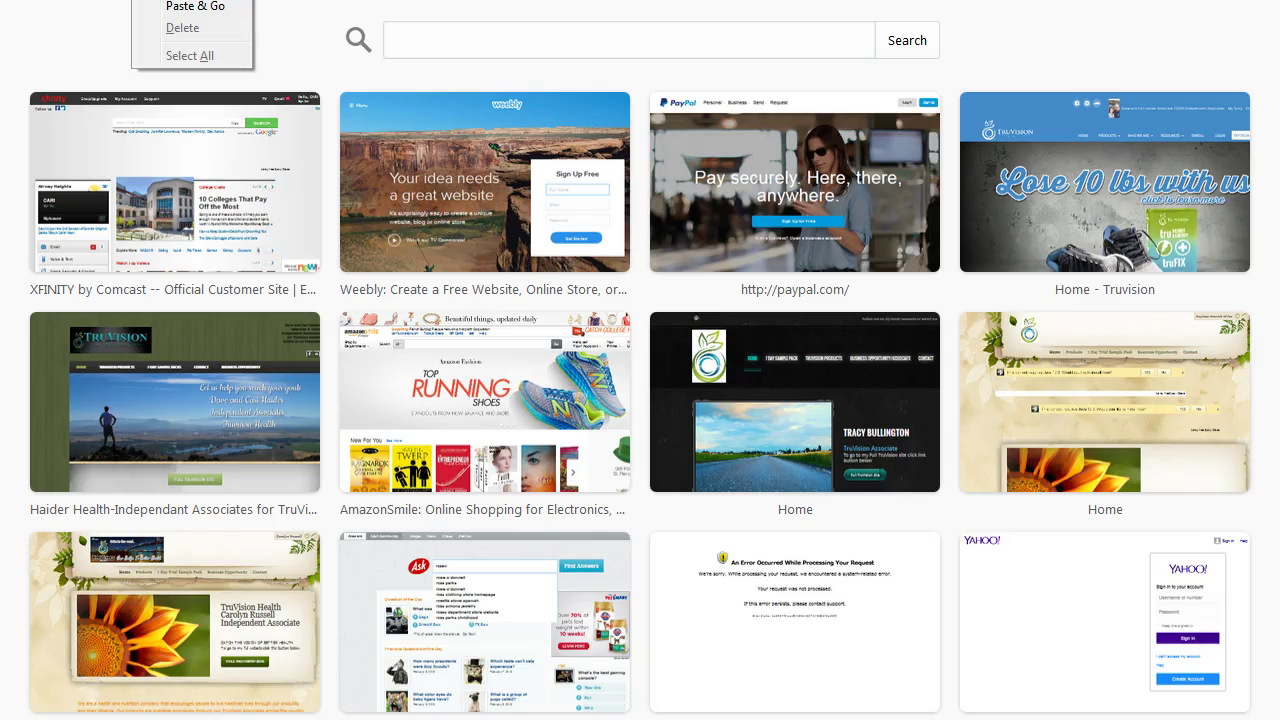
pyautogui.click(180, 10)
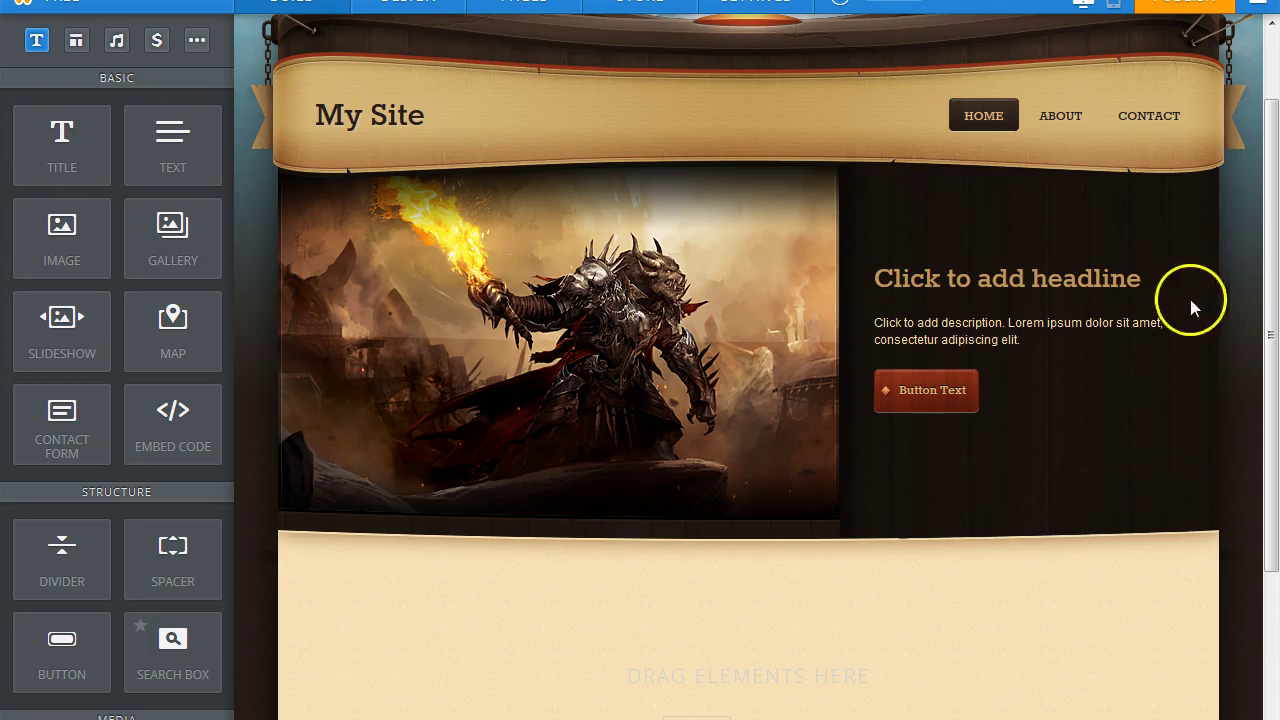
# Keep the header's site title displayed as text rather than a logo.
pyautogui.moveTo(1272, 228); pyautogui.dragTo(1274, 238)
pyautogui.moveTo(1275, 245); pyautogui.dragTo(1275, 214)
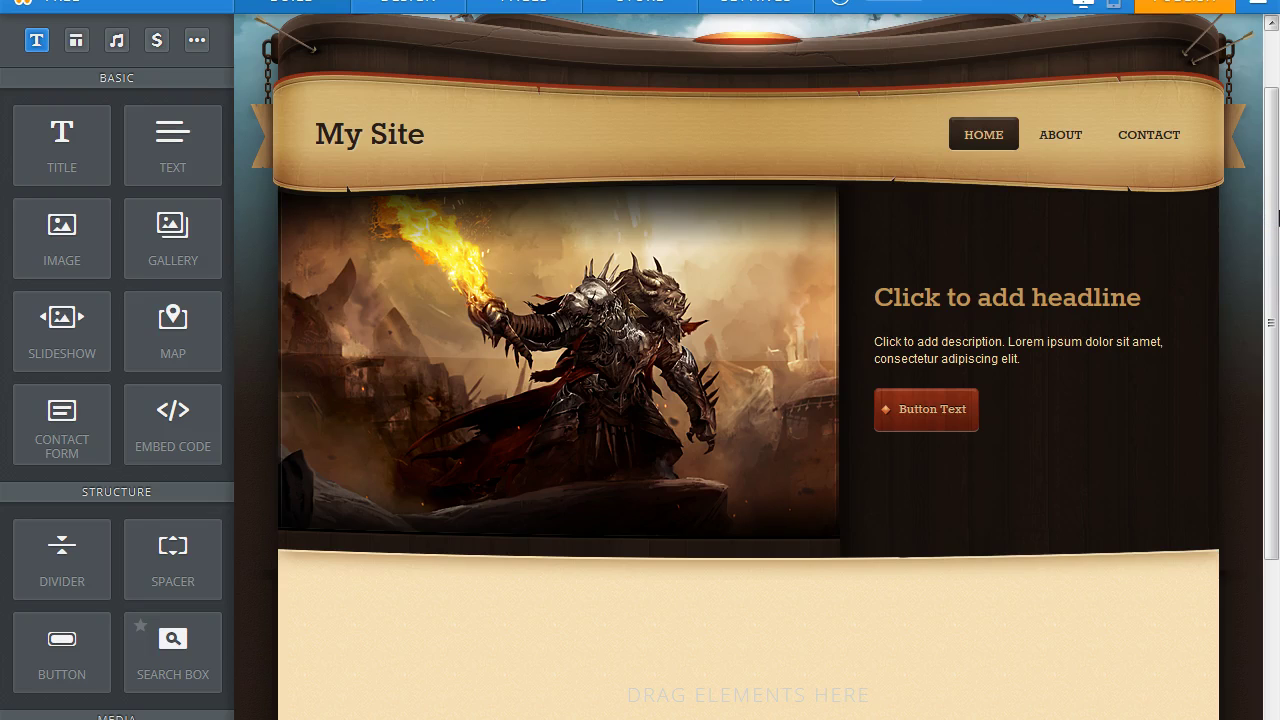
pyautogui.moveTo(1278, 217); pyautogui.dragTo(1275, 169)
pyautogui.moveTo(330, 182)
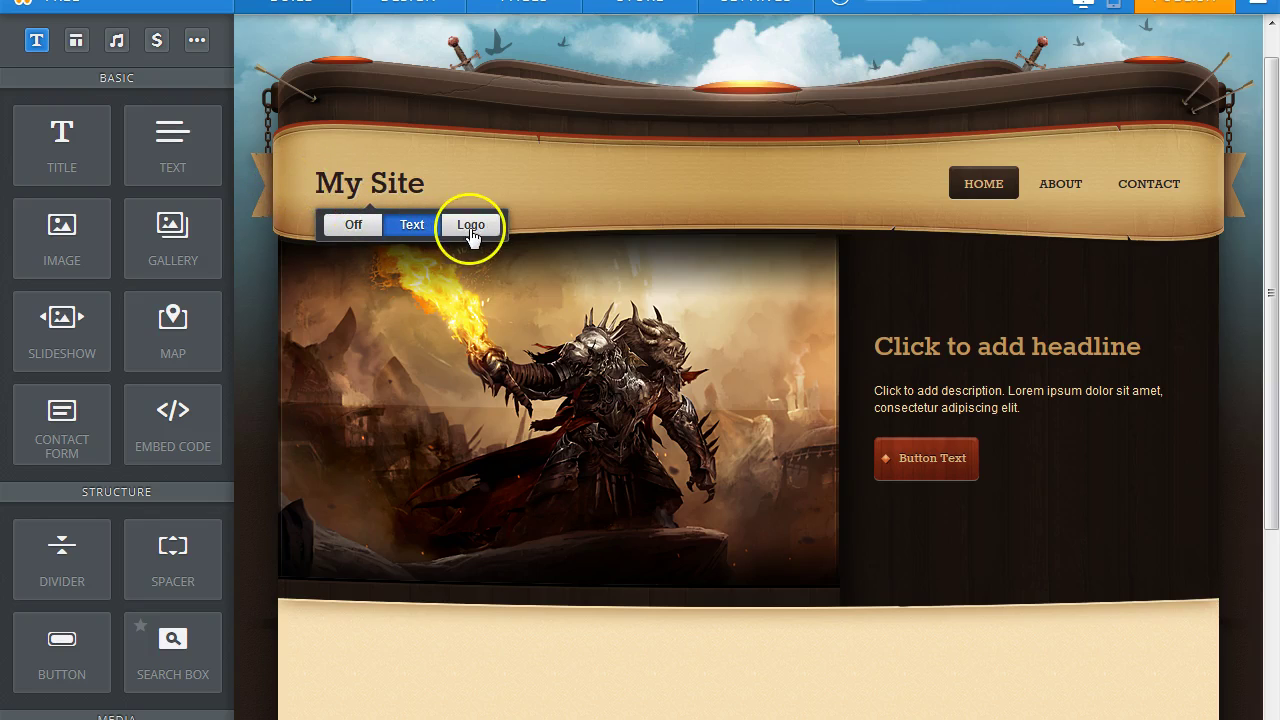
pyautogui.click(404, 228)
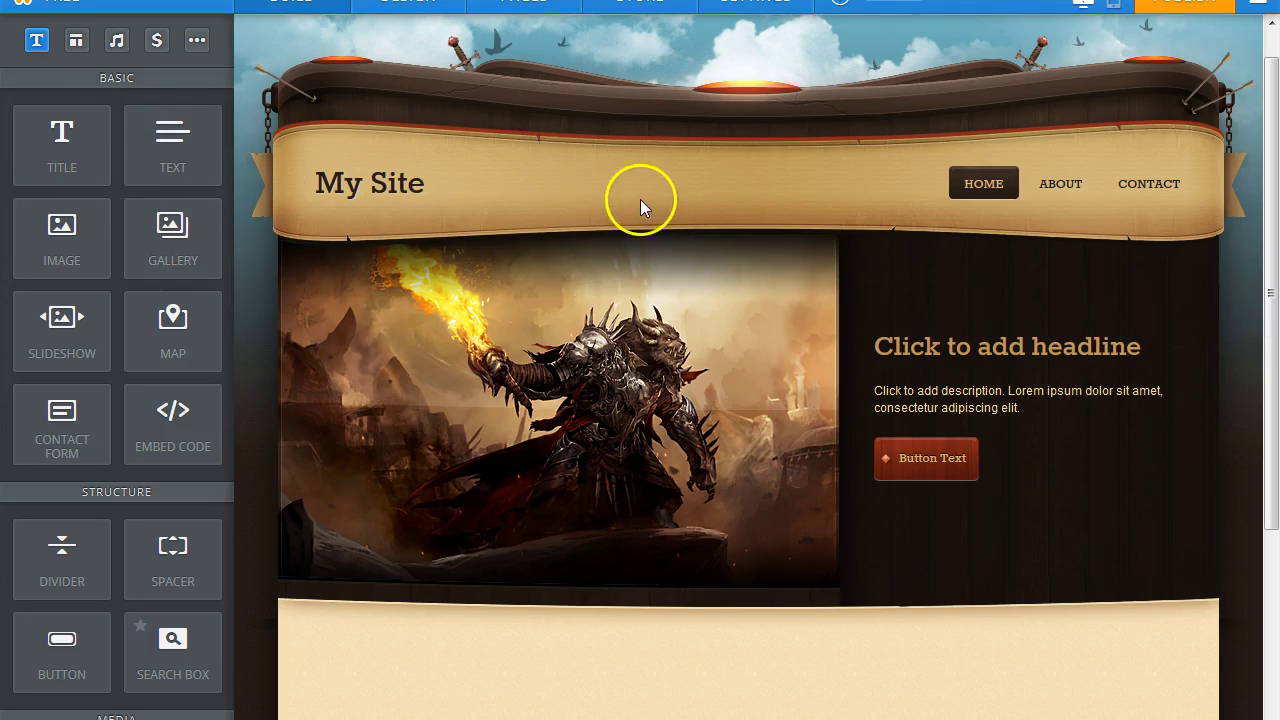
pyautogui.moveTo(378, 191)
pyautogui.click(401, 221)
pyautogui.moveTo(414, 180)
pyautogui.click(413, 226)
# Rename the site title from My Site to 'TruVision Health', removing the stray semicolon.
pyautogui.click(420, 190)
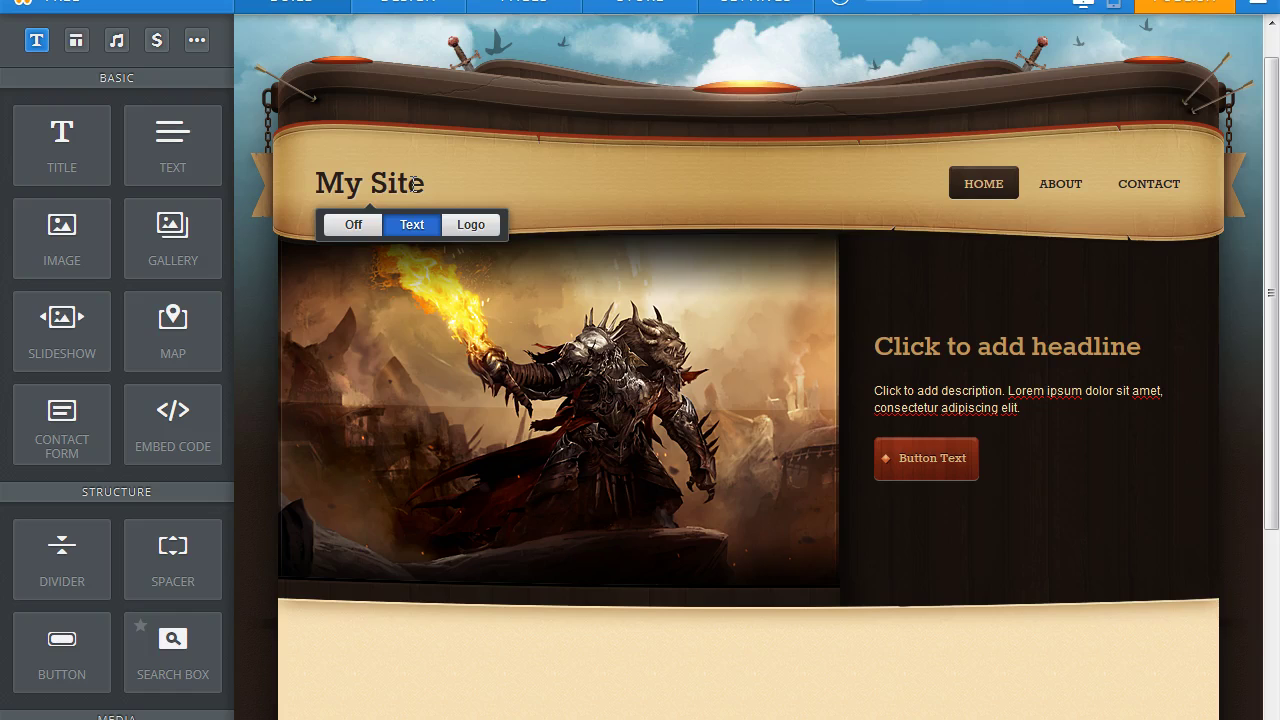
pyautogui.press('BackSpace')
pyautogui.press('BackSpace')
pyautogui.press('BackSpace')
pyautogui.press('BackSpace')
pyautogui.press('BackSpace')
pyautogui.press('BackSpace')
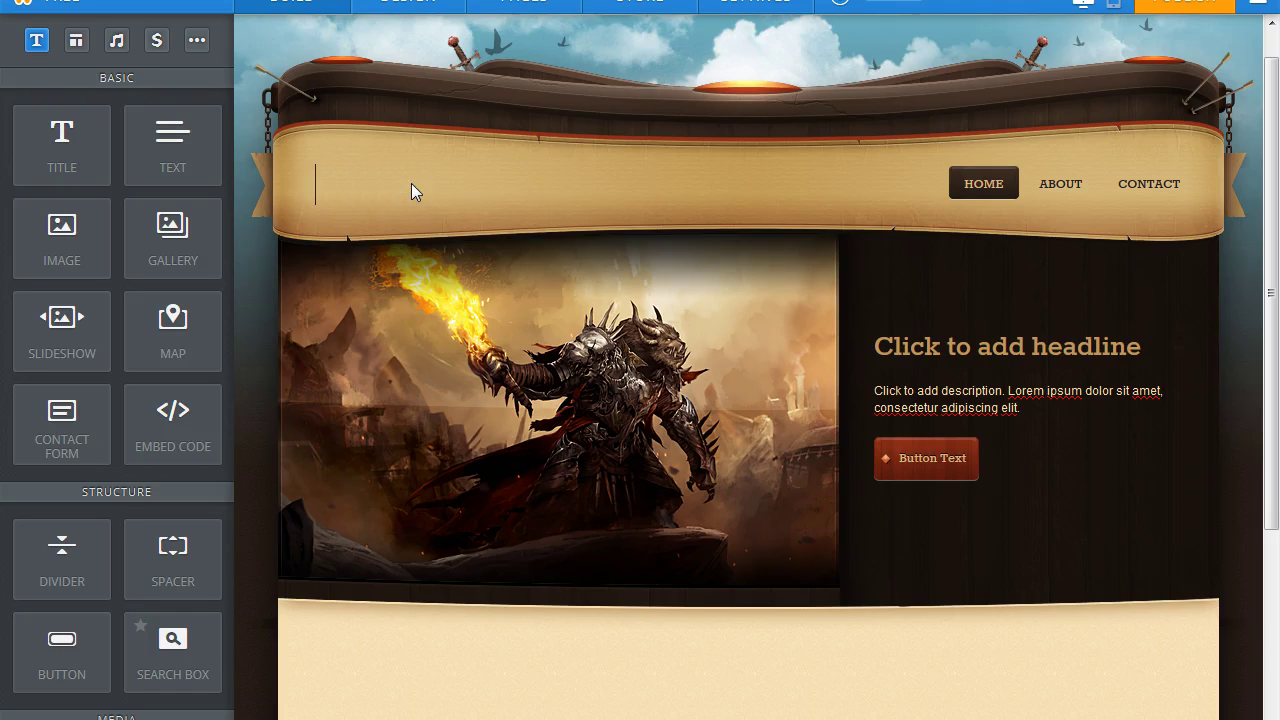
pyautogui.write('TruVision')
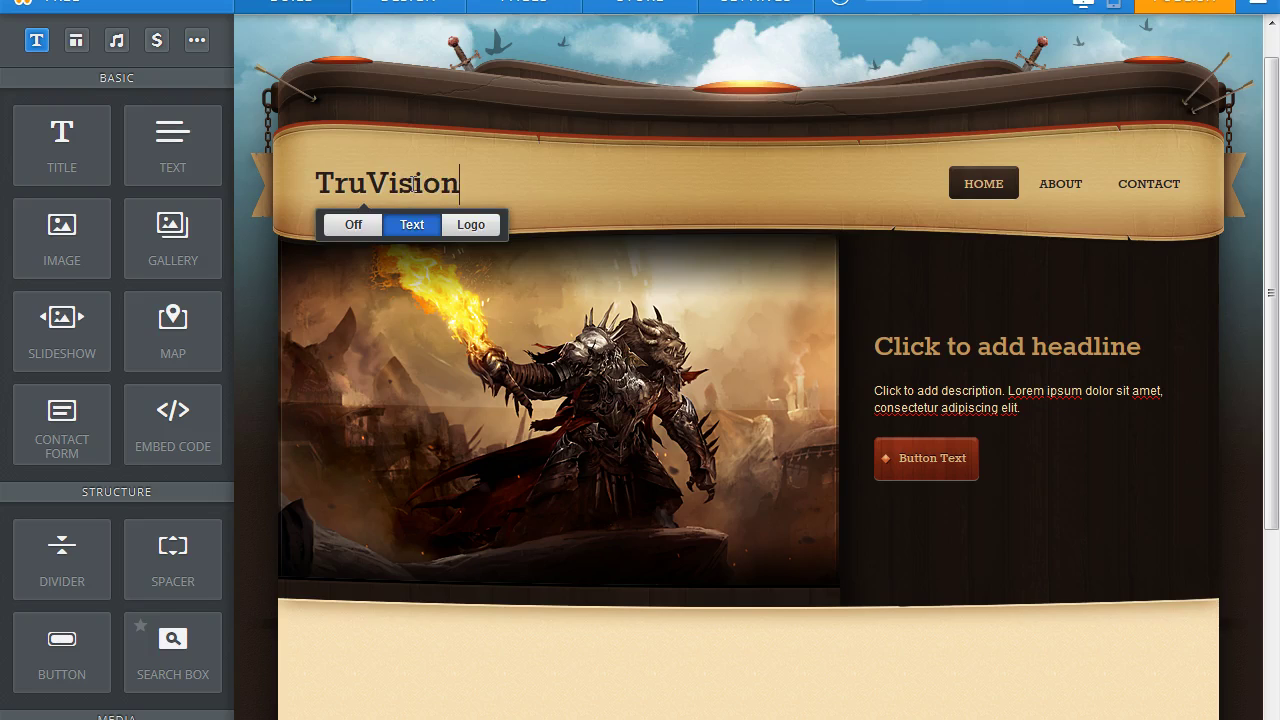
pyautogui.write(' Heal;th')
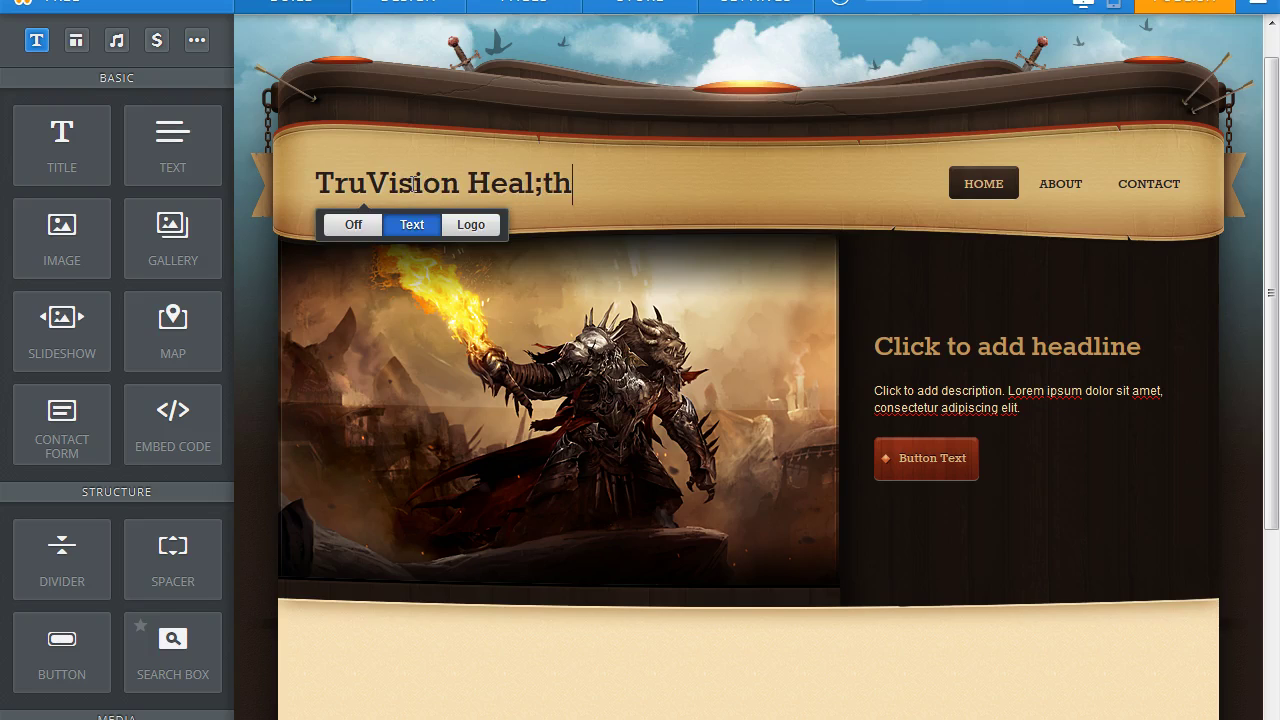
pyautogui.click(414, 180)
pyautogui.click(544, 190)
pyautogui.press('BackSpace')
pyautogui.click(966, 219)
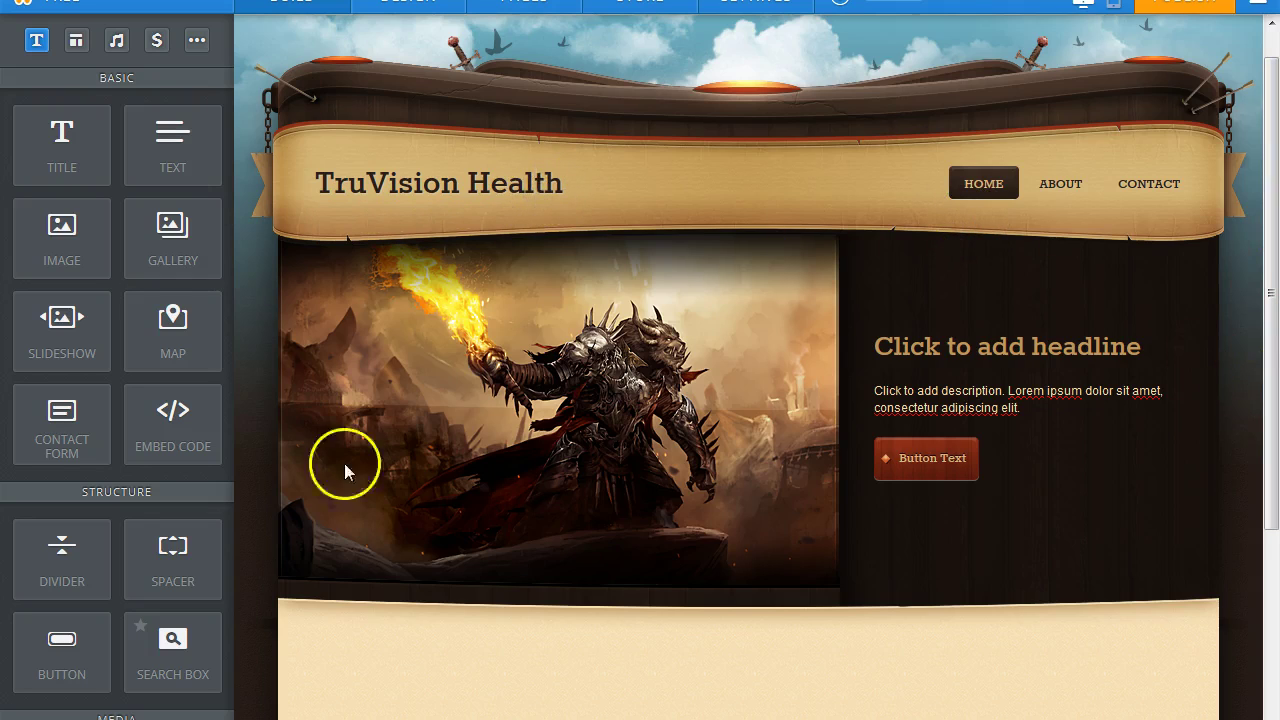
pyautogui.moveTo(1262, 272); pyautogui.dragTo(1273, 265)
pyautogui.click(1200, 28)
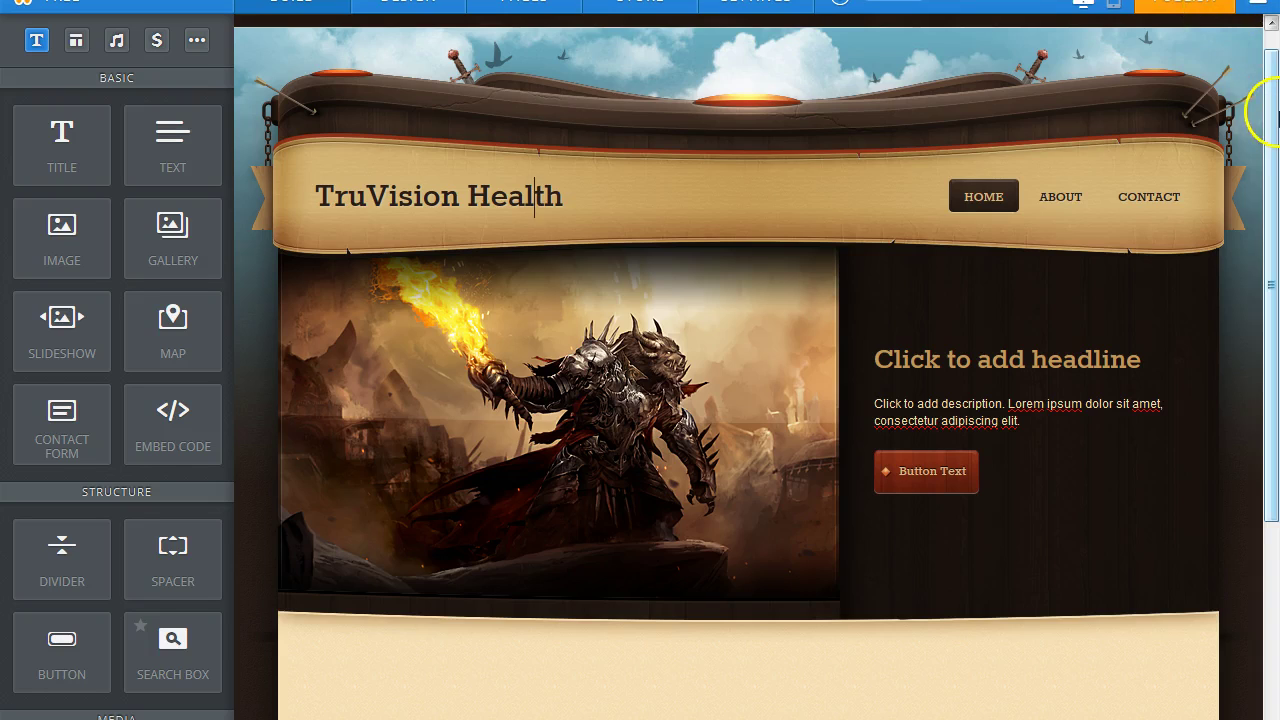
pyautogui.scroll(1, 1257, 109)
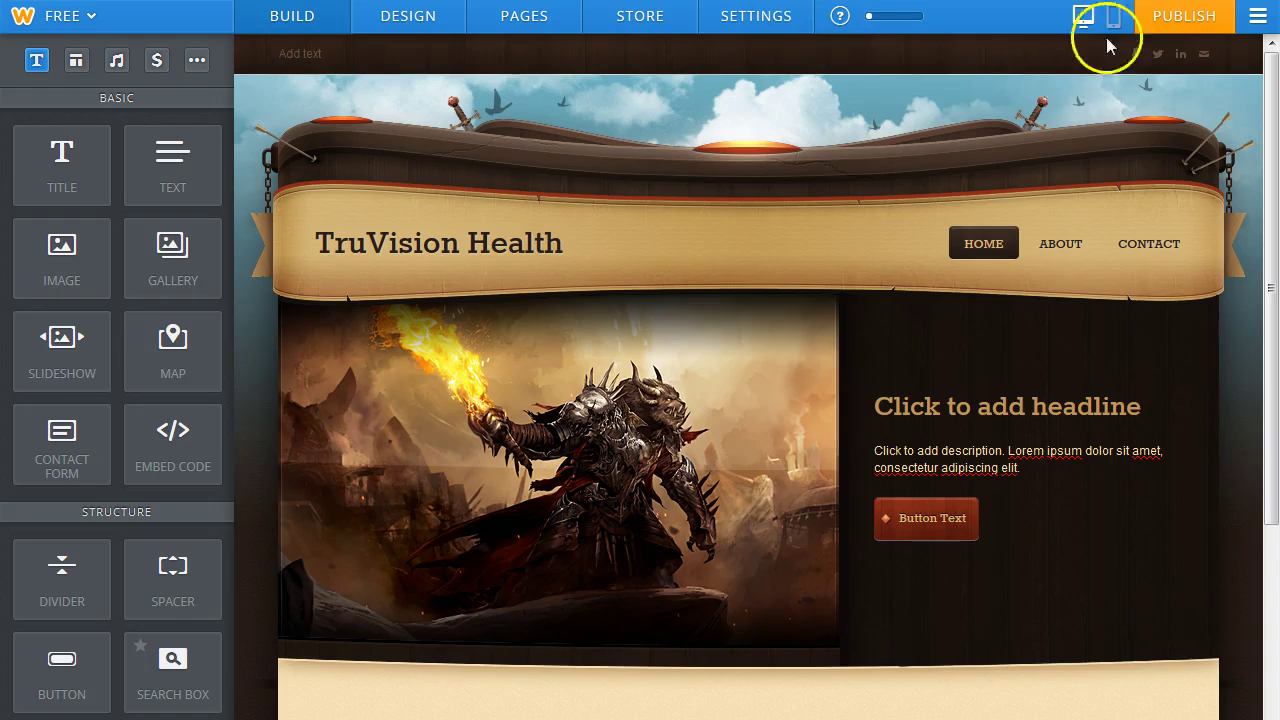
# Publish to the default weebly.com address, categorising the site as a Business website.
pyautogui.click(1190, 28)
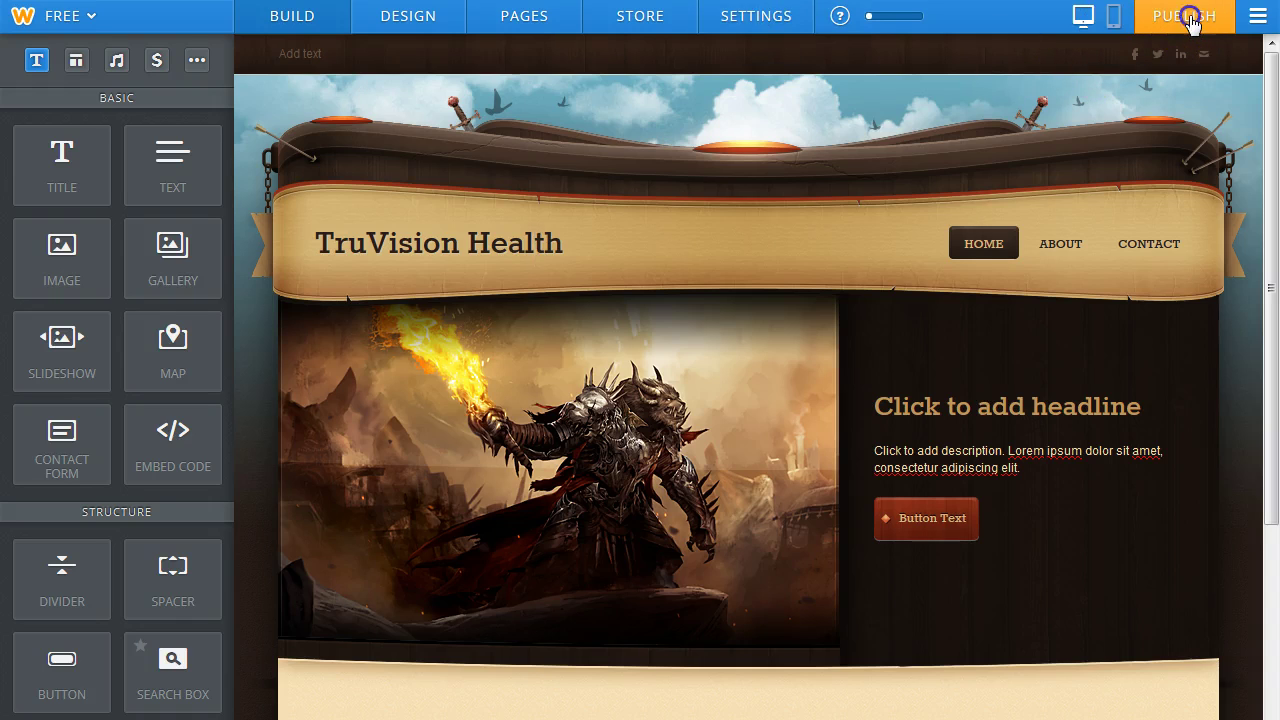
pyautogui.click(900, 672)
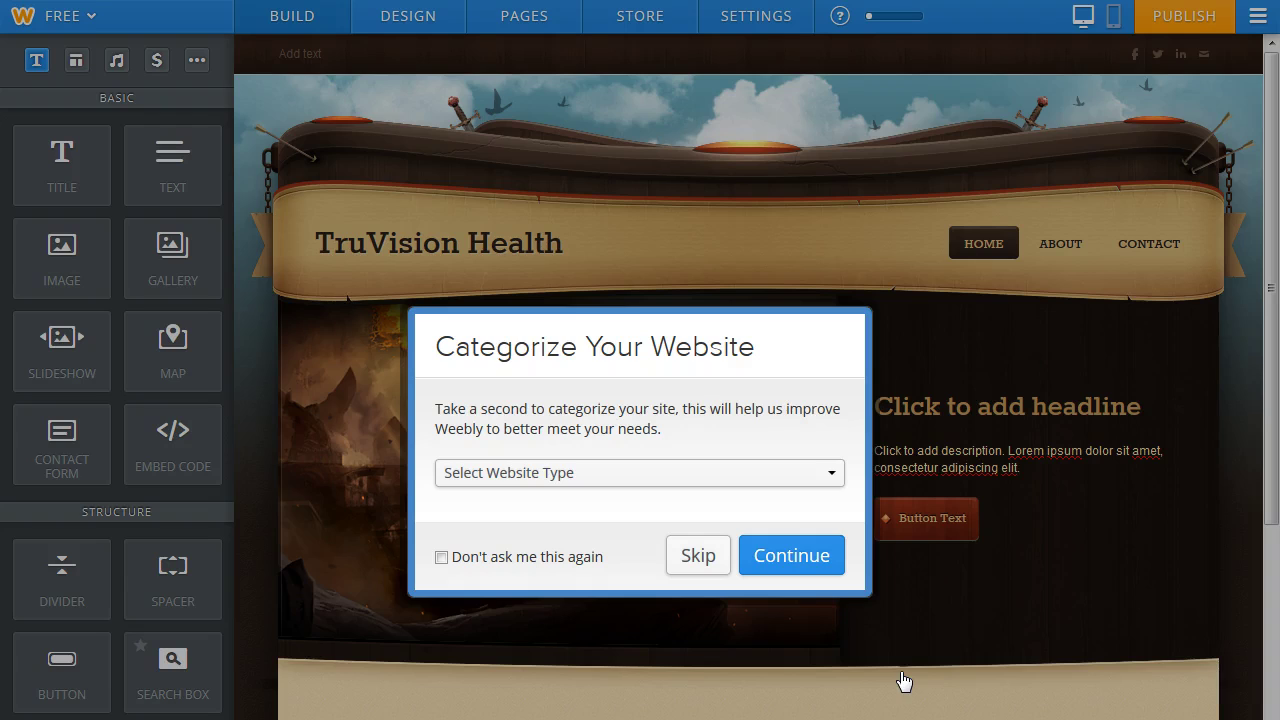
pyautogui.click(831, 475)
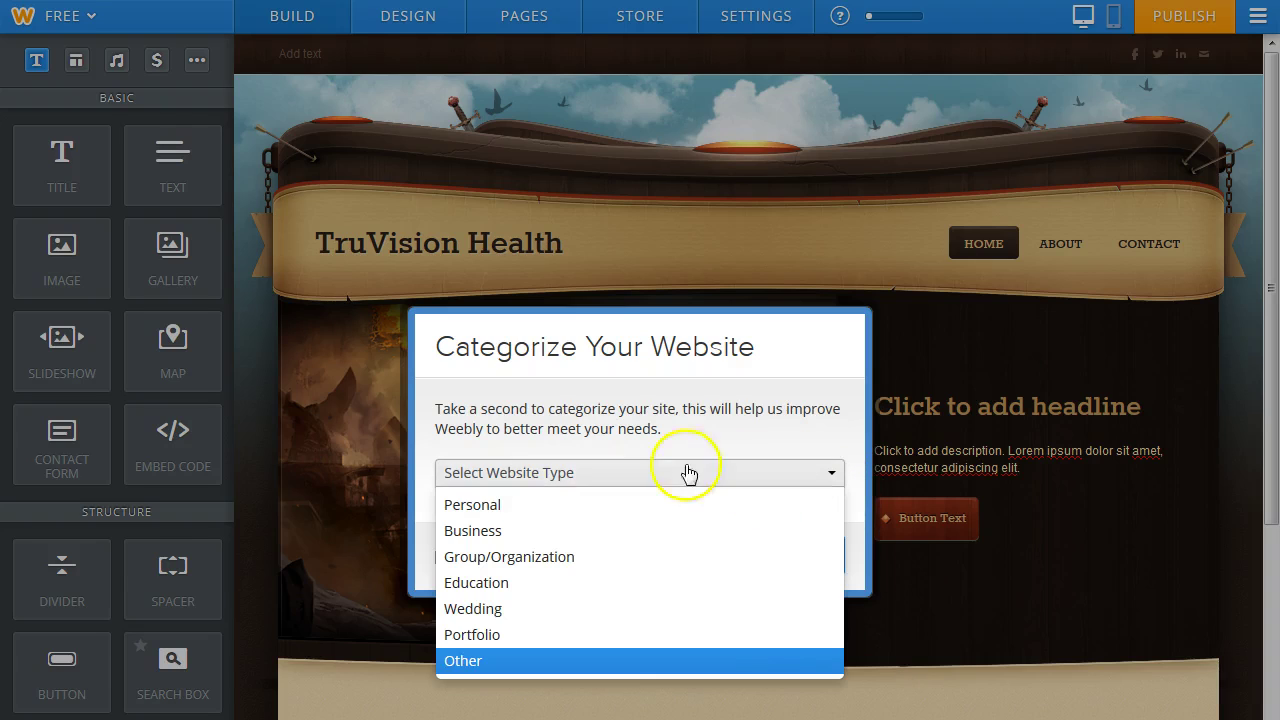
pyautogui.click(462, 530)
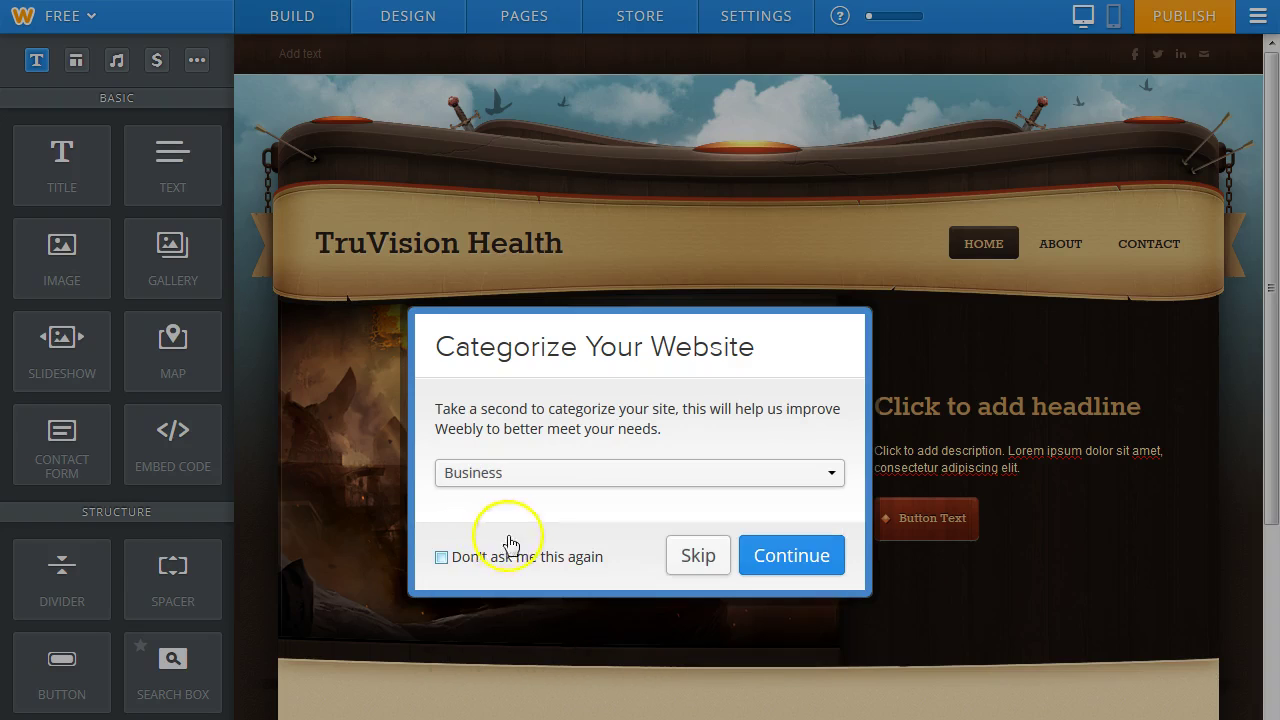
pyautogui.click(773, 553)
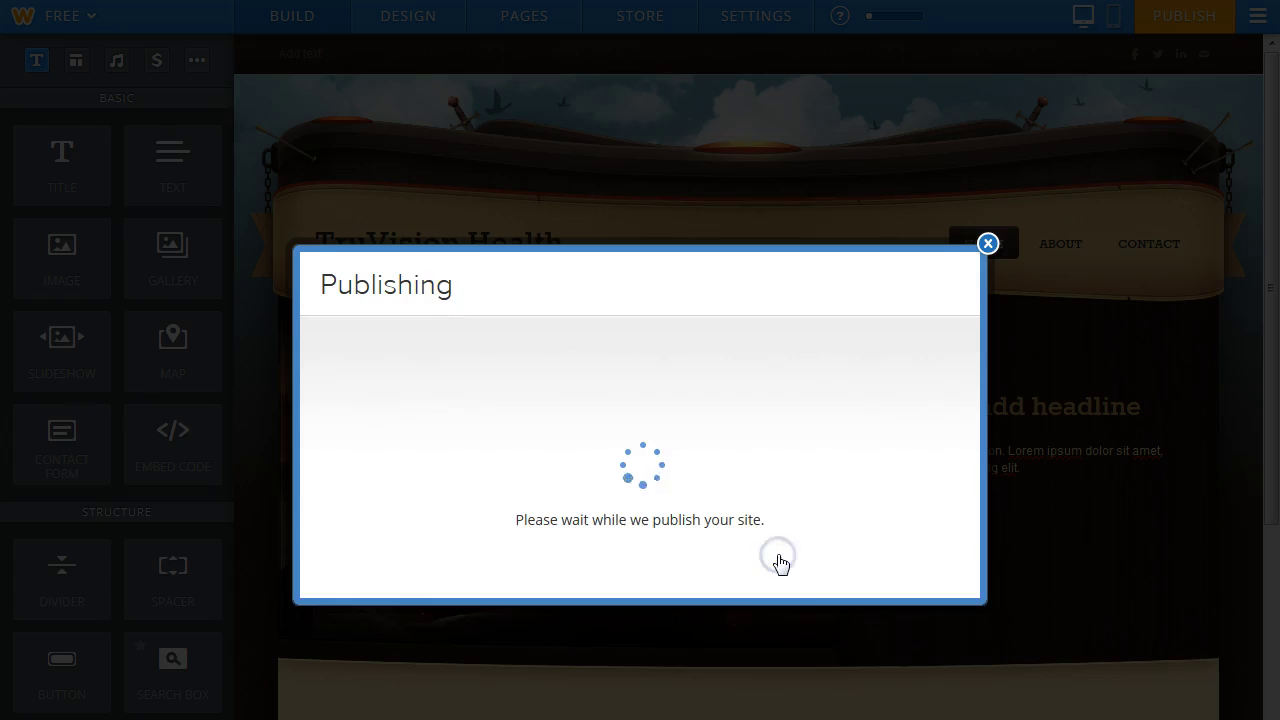
# Complete the verification code, publish the site, and close the published confirmation.
pyautogui.click(546, 516)
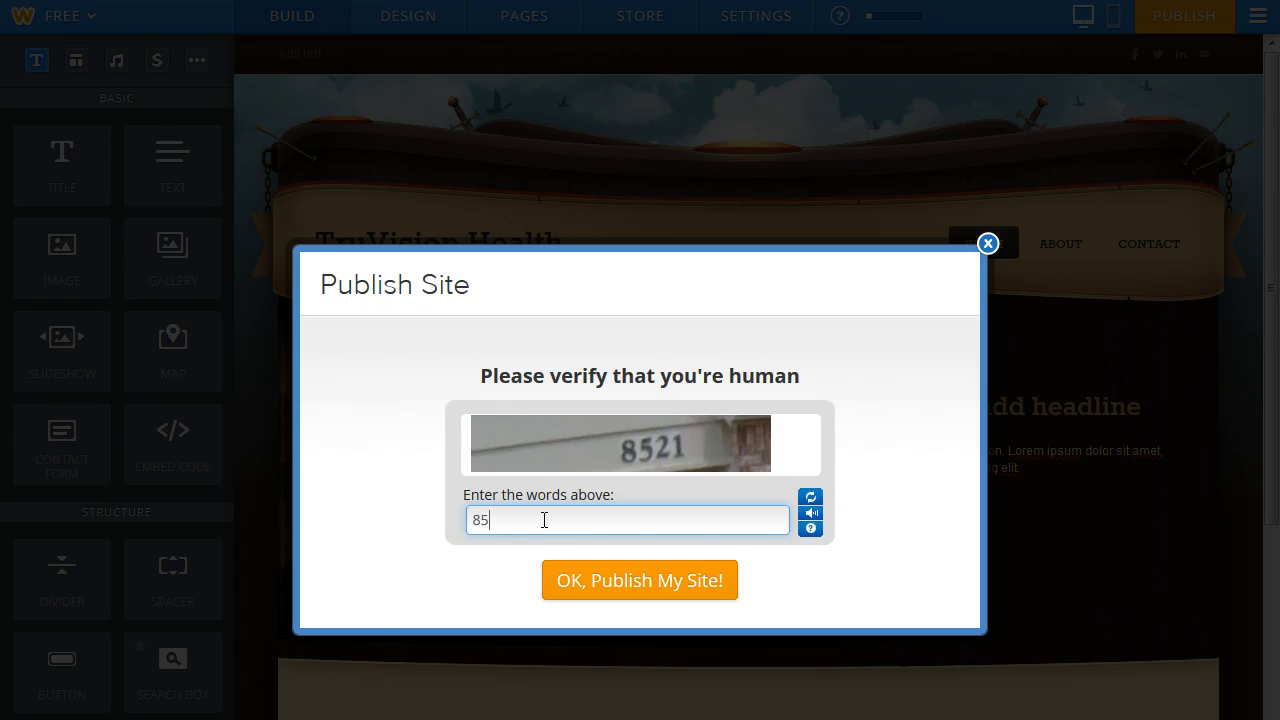
pyautogui.click(630, 590)
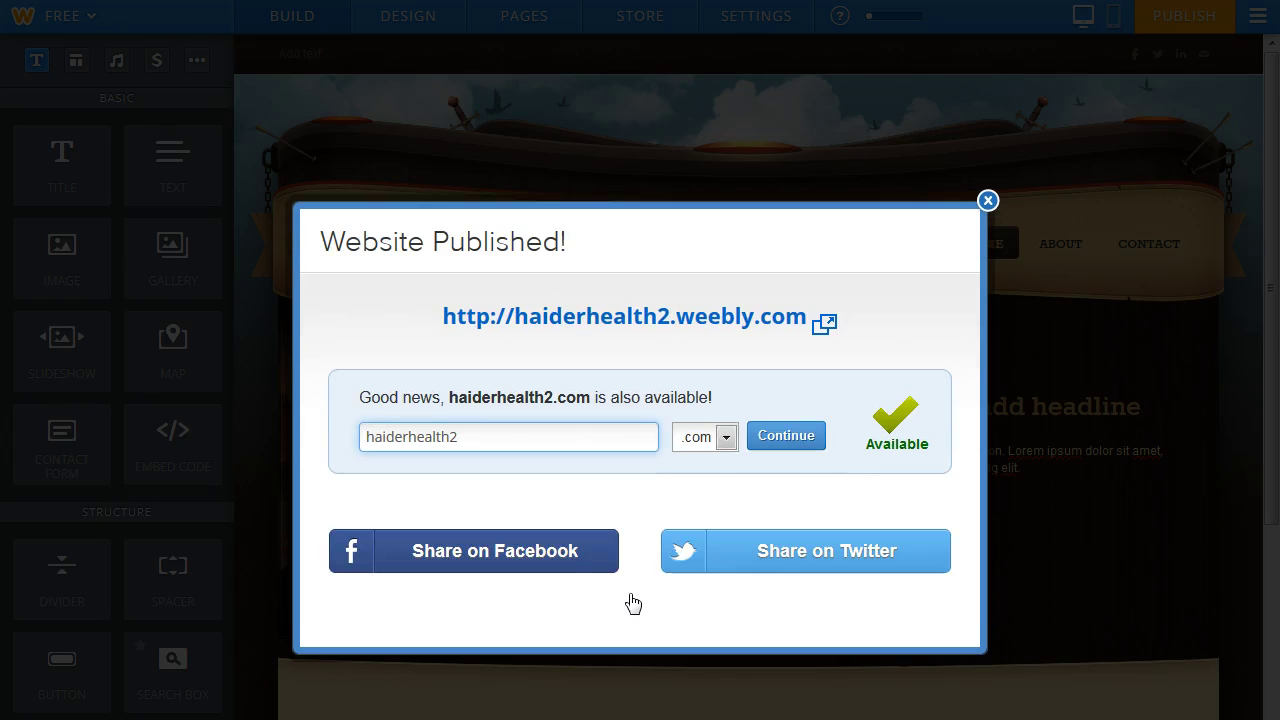
pyautogui.click(987, 202)
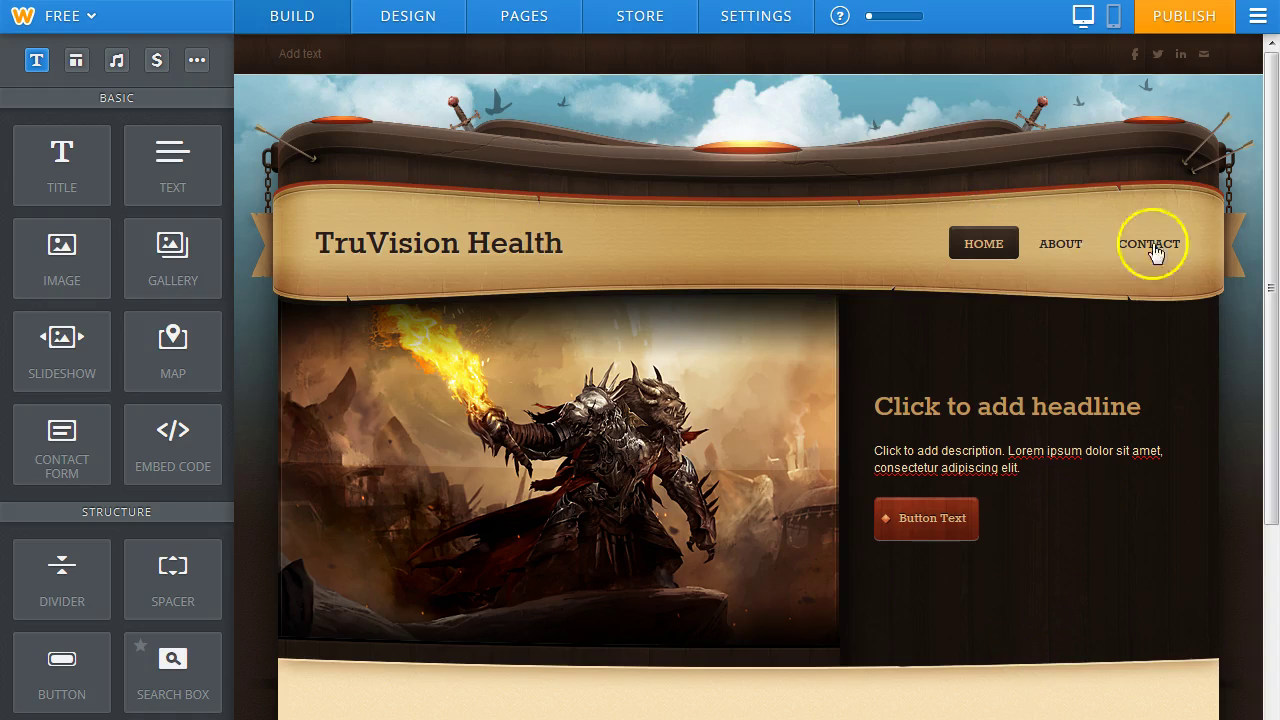
pyautogui.click(321, 53)
# Replace the top bar's 'Add text' placeholder with the owner's name and '- Follow me on Facebook'.
pyautogui.moveTo(321, 53); pyautogui.dragTo(290, 53)
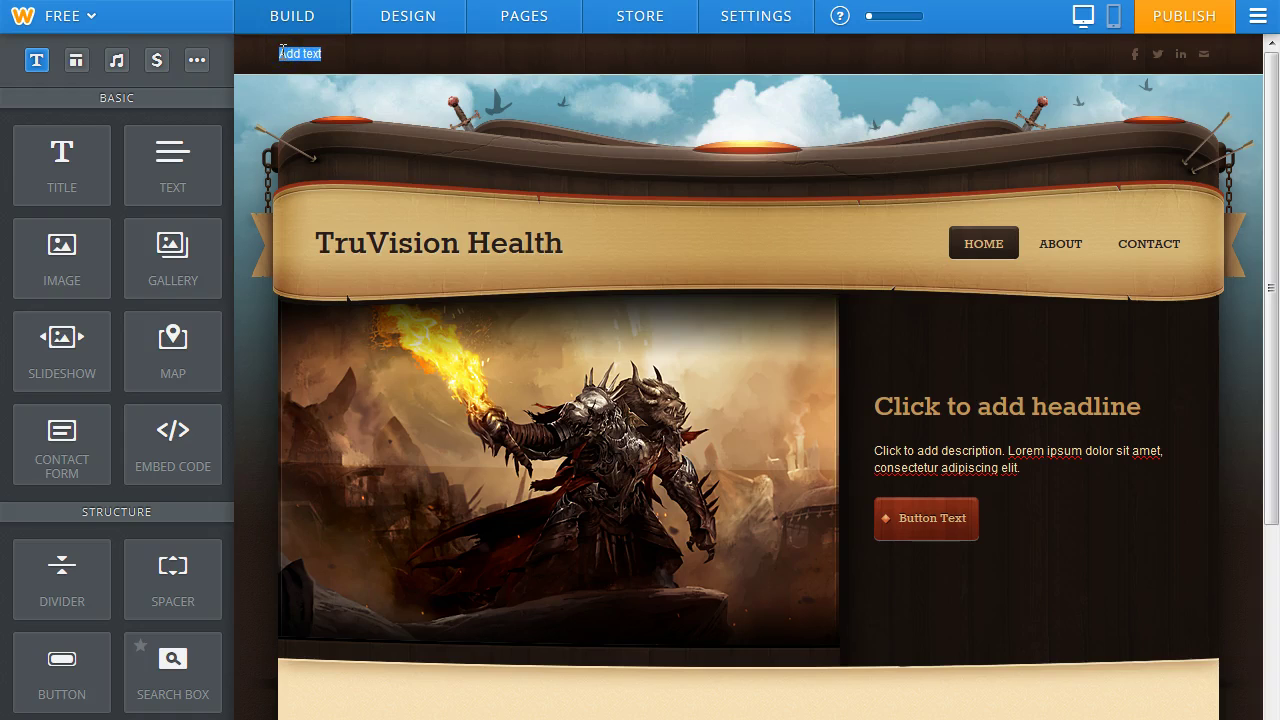
pyautogui.press('BackSpace')
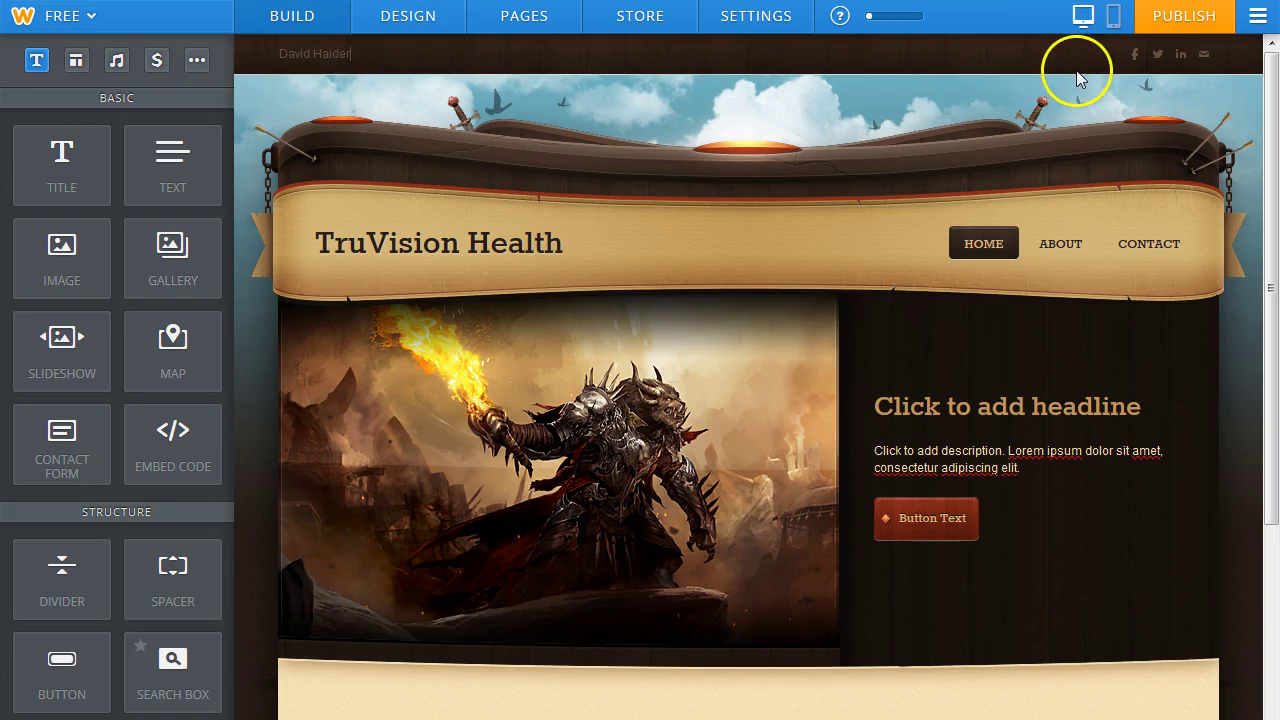
pyautogui.click(1157, 53)
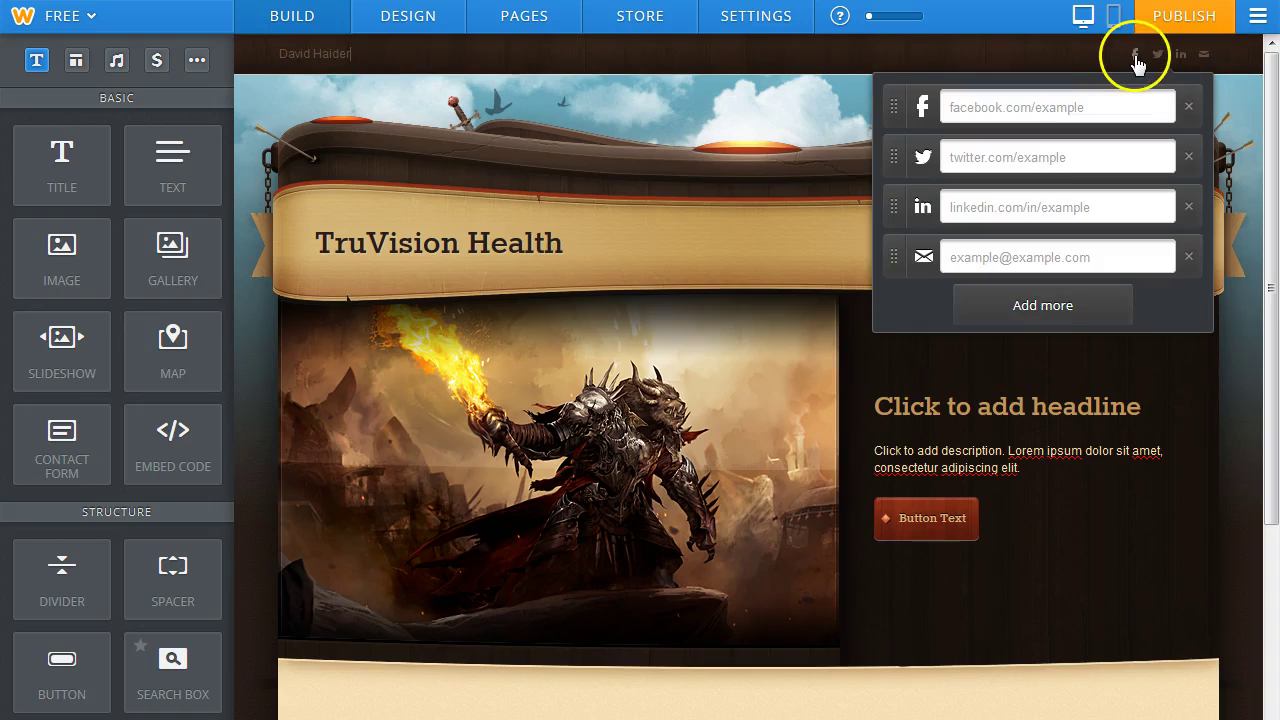
pyautogui.click(1156, 54)
pyautogui.click(1203, 55)
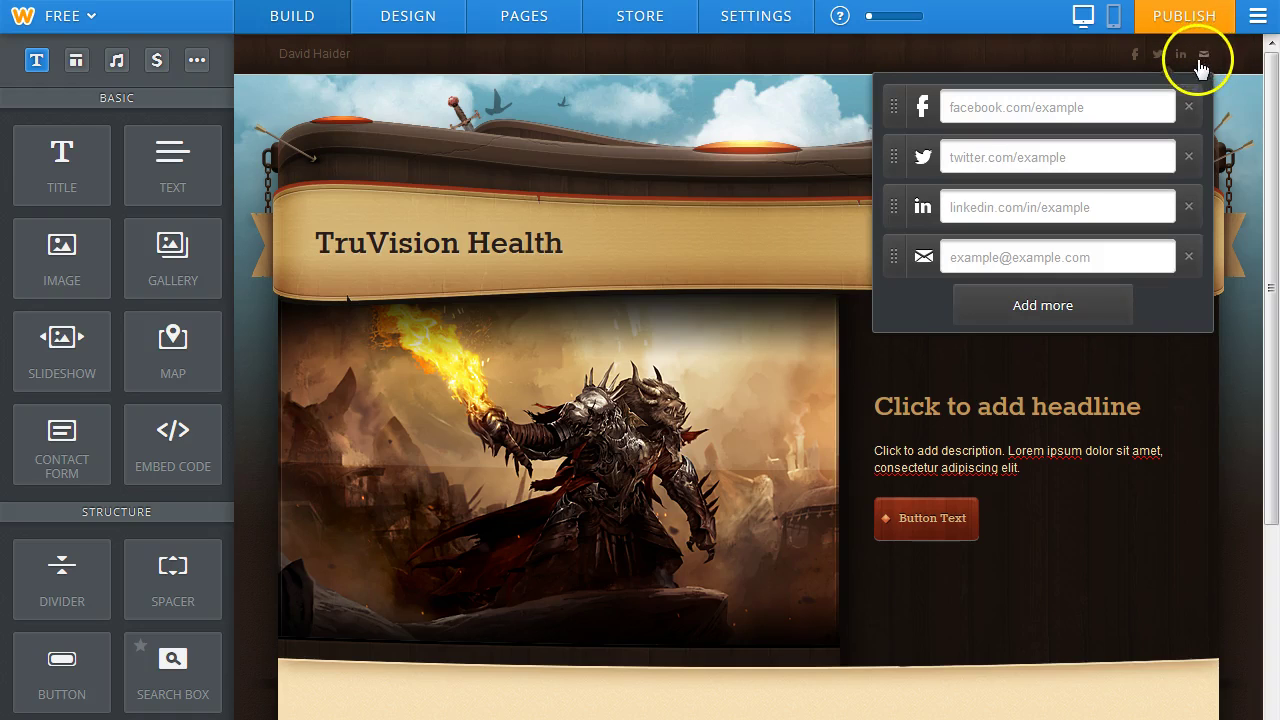
pyautogui.click(384, 58)
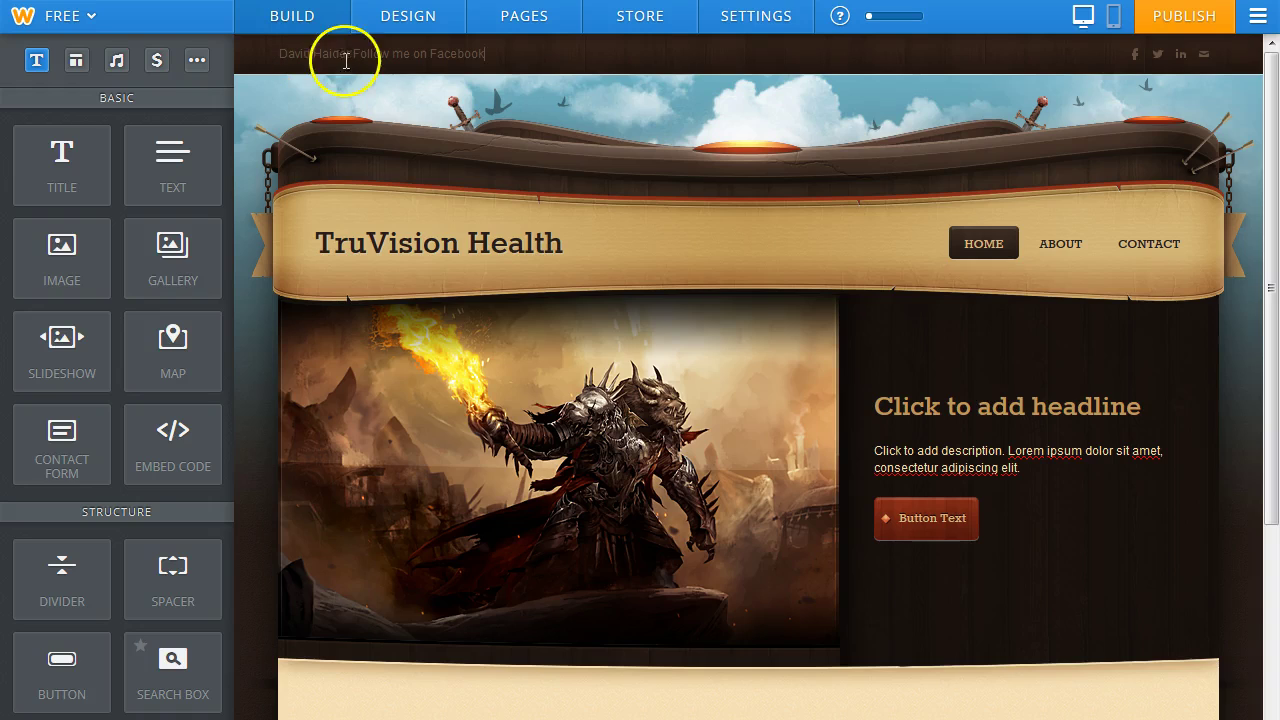
pyautogui.click(352, 55)
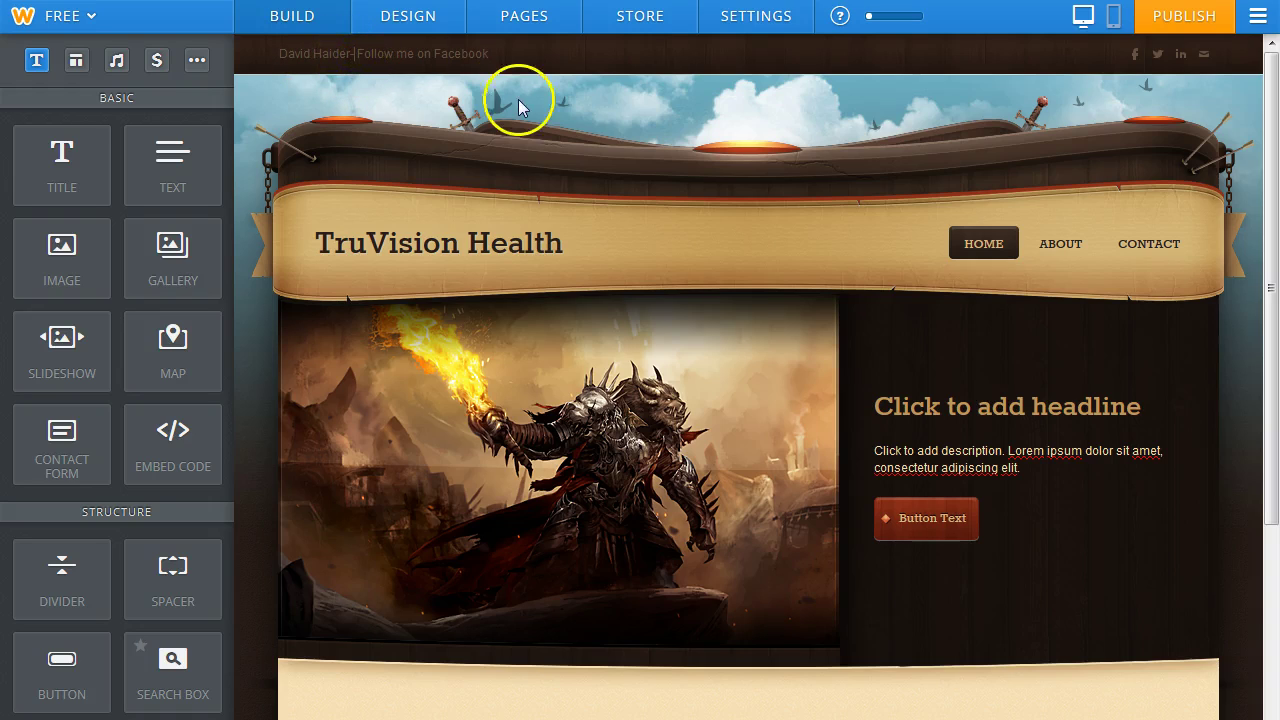
pyautogui.click(1111, 548)
# Select all of the 'Click to add headline' placeholder text in the hero banner.
pyautogui.click(1099, 545)
pyautogui.click(880, 403)
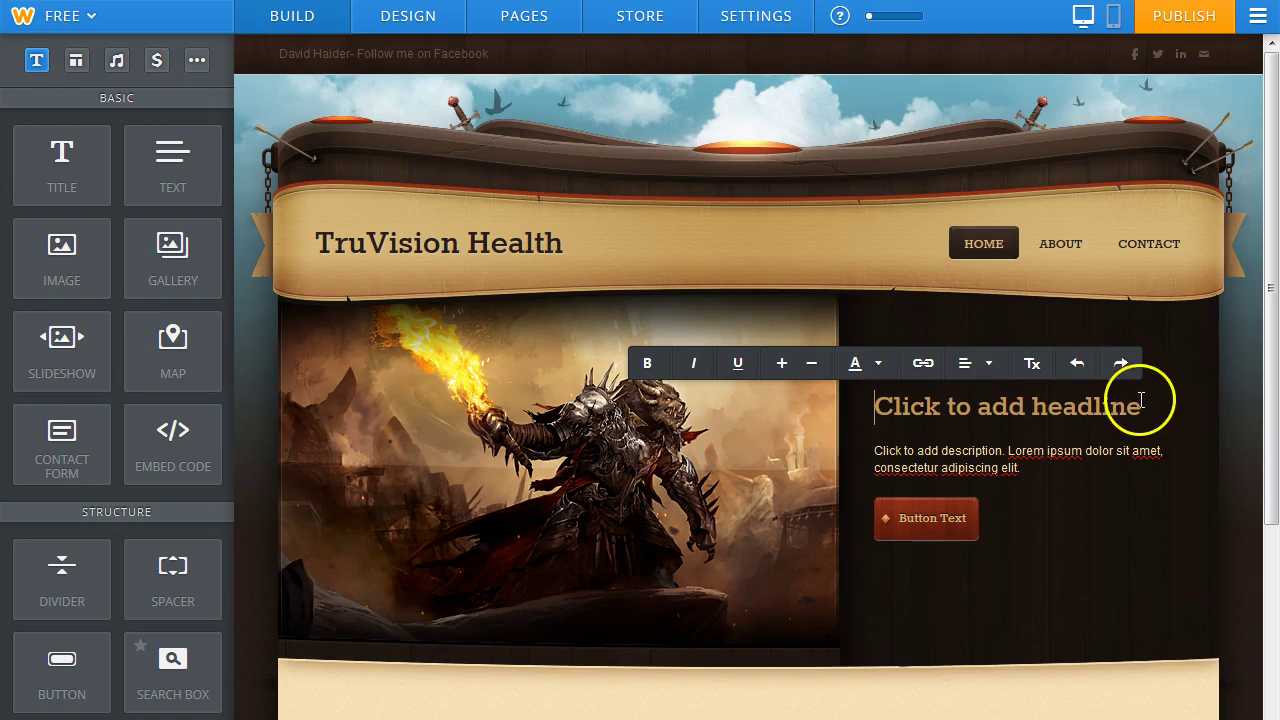
pyautogui.moveTo(1141, 405); pyautogui.dragTo(872, 412)
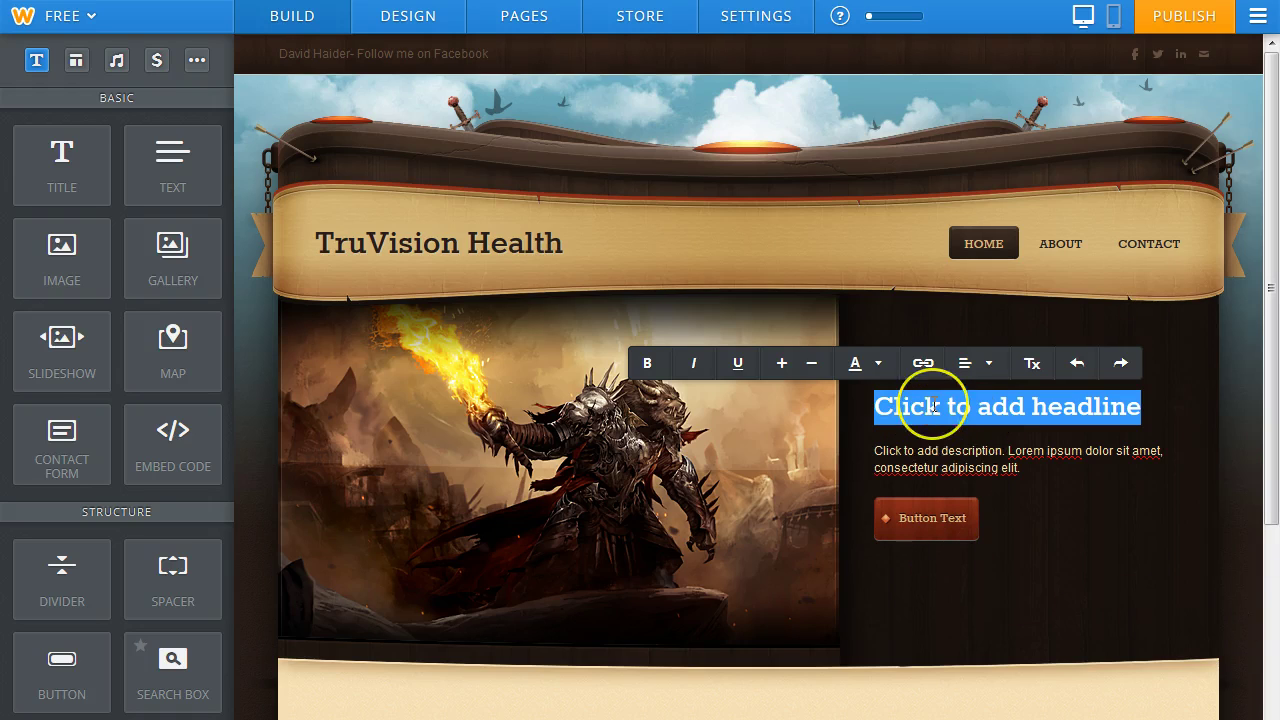
# Type the headline as three lines: 'TruVision Health', the owner's name, and 'Independent Associate for'.
pyautogui.write('TruVision H')
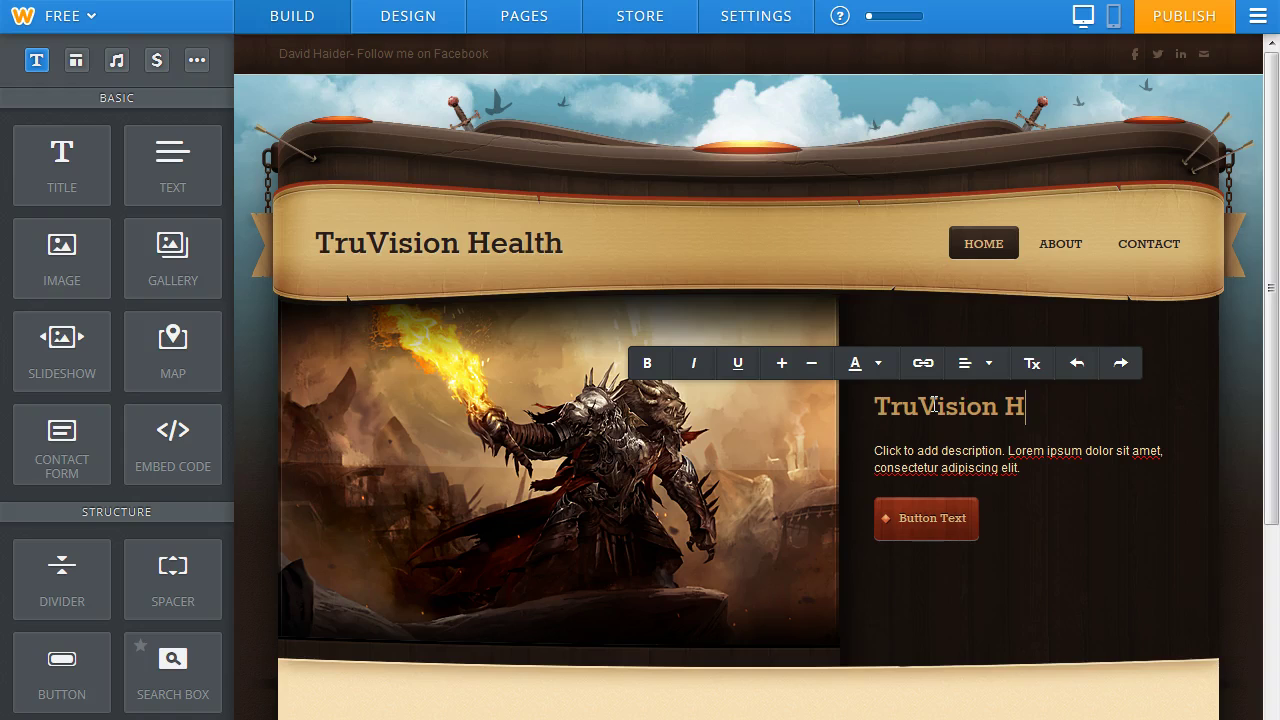
pyautogui.write('ealth')
pyautogui.press('Return')
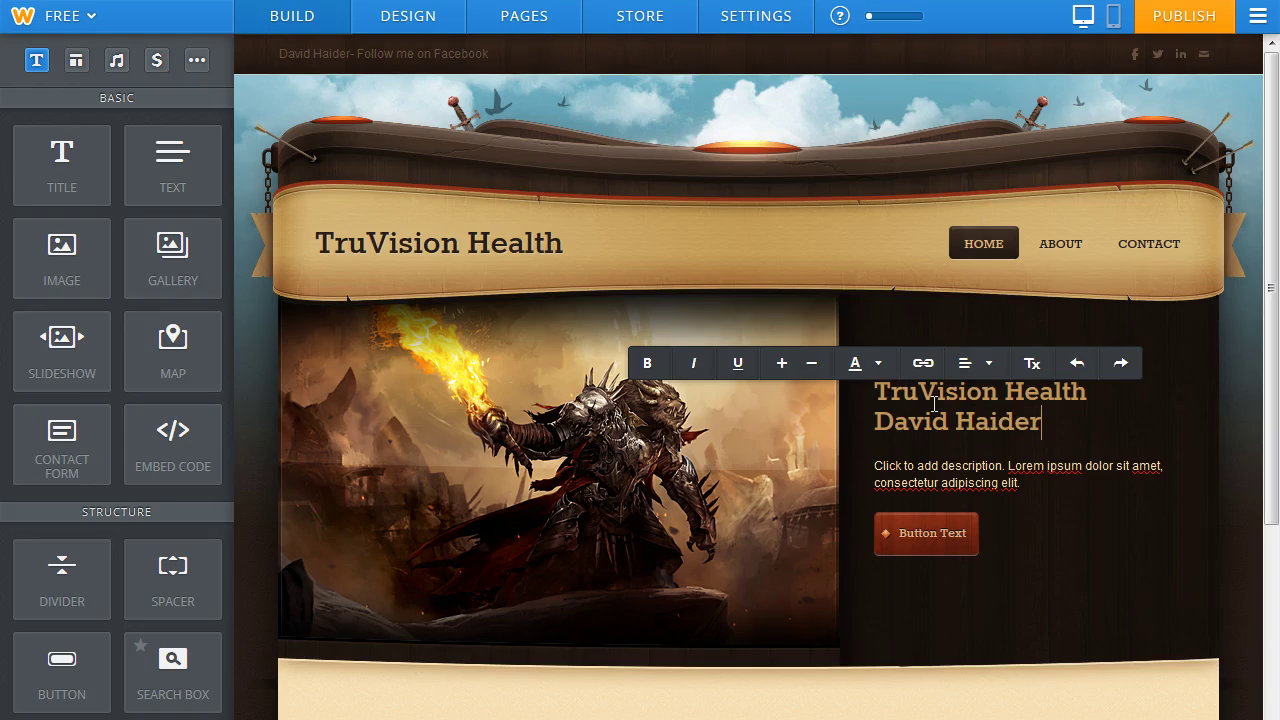
pyautogui.press('Return')
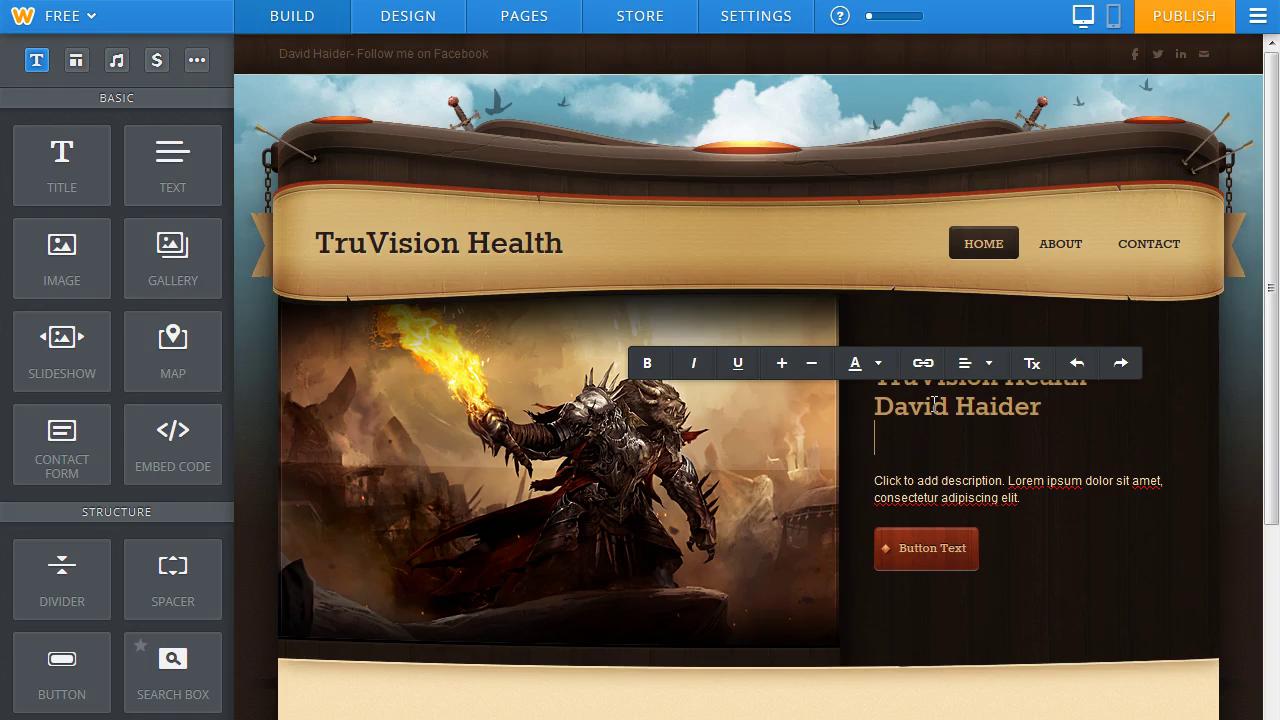
pyautogui.write('Independent Associat')
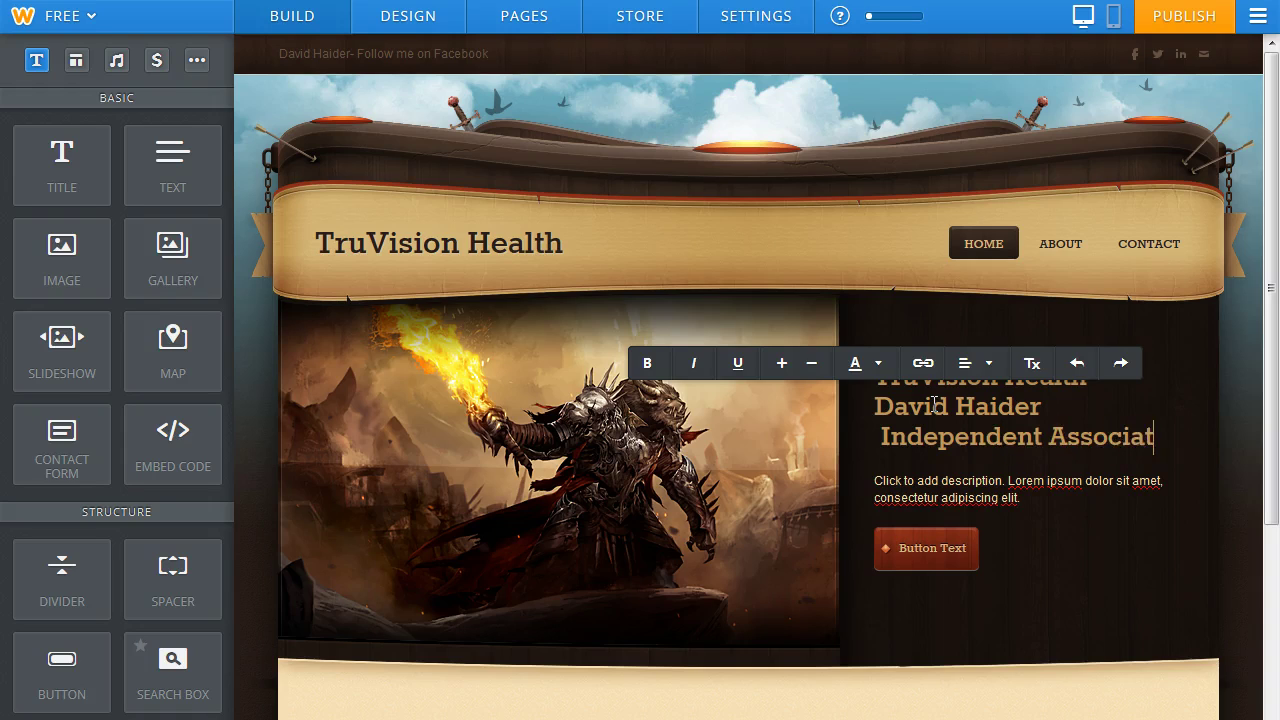
pyautogui.write('e for')
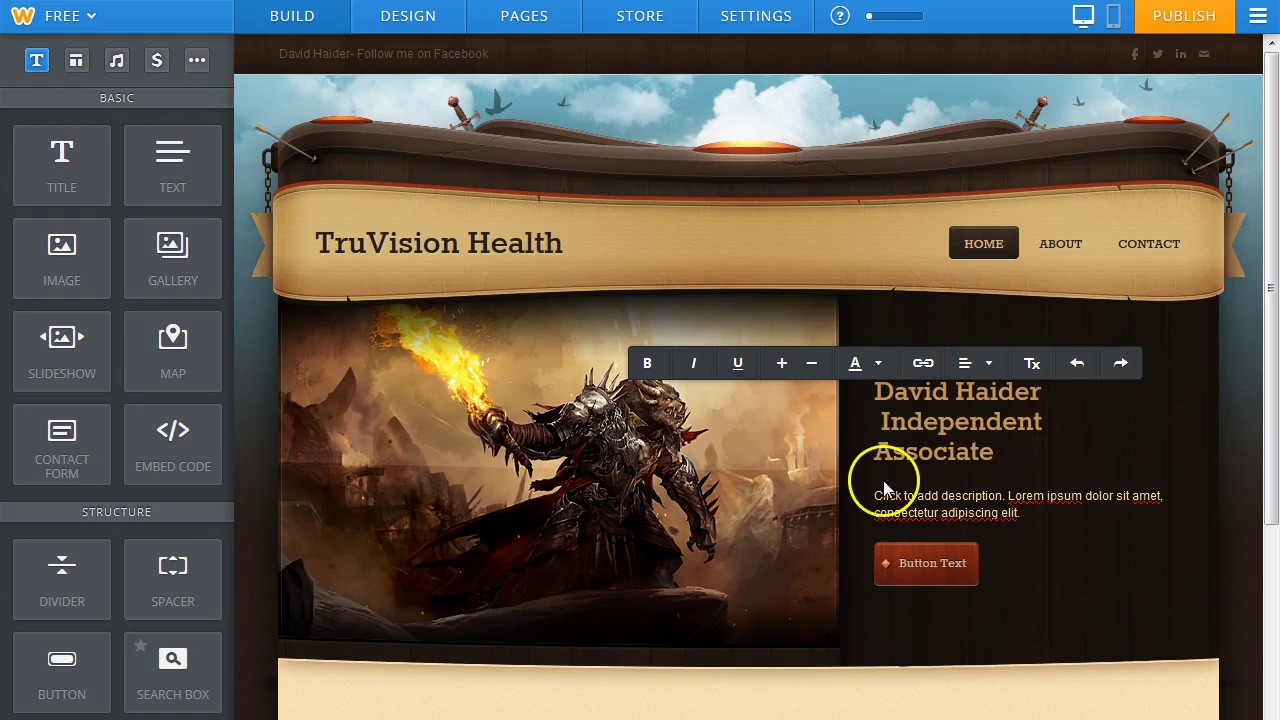
# Delete the stray space before 'Independent' in the headline's third line.
pyautogui.click(874, 452)
pyautogui.press('BackSpace')
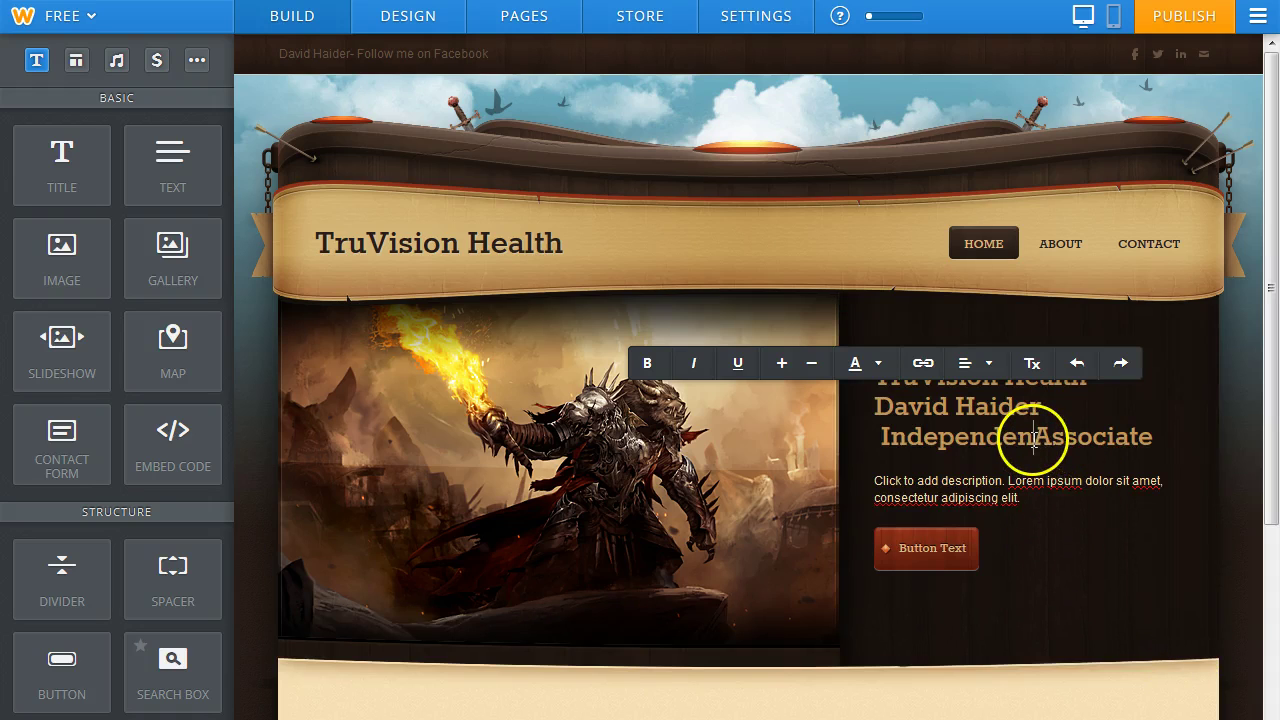
pyautogui.press('BackSpace')
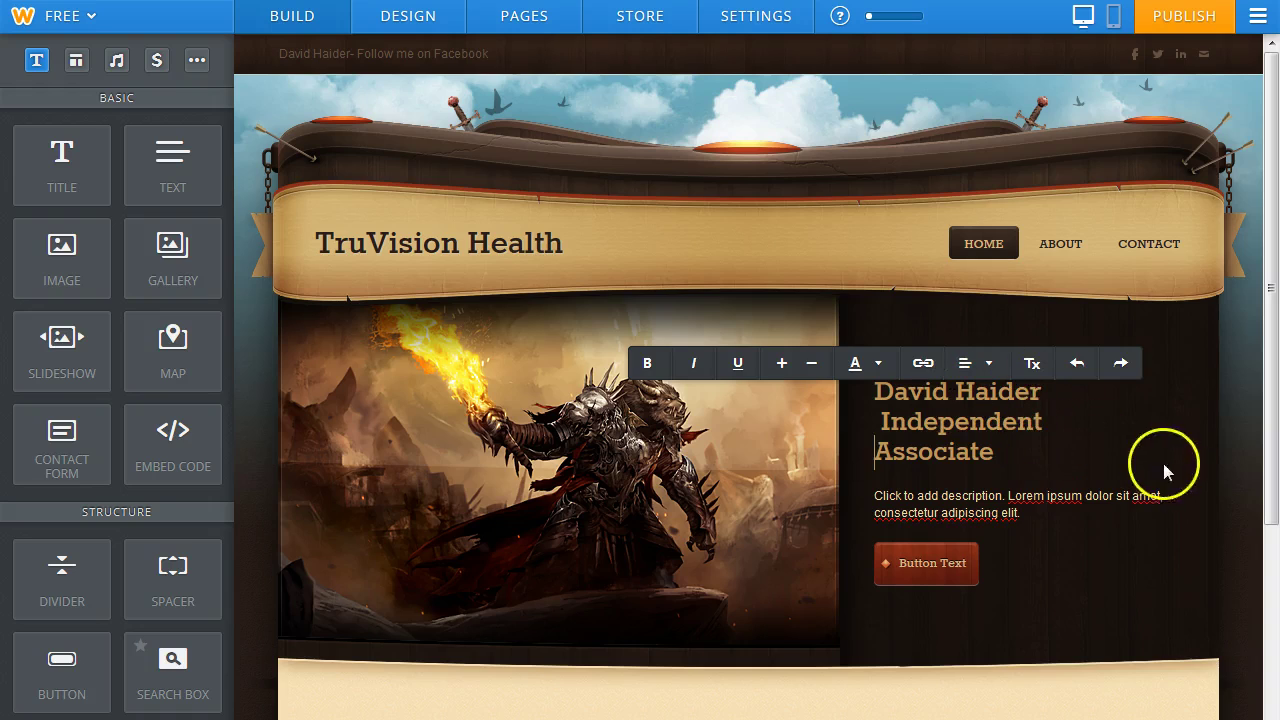
pyautogui.click(1065, 446)
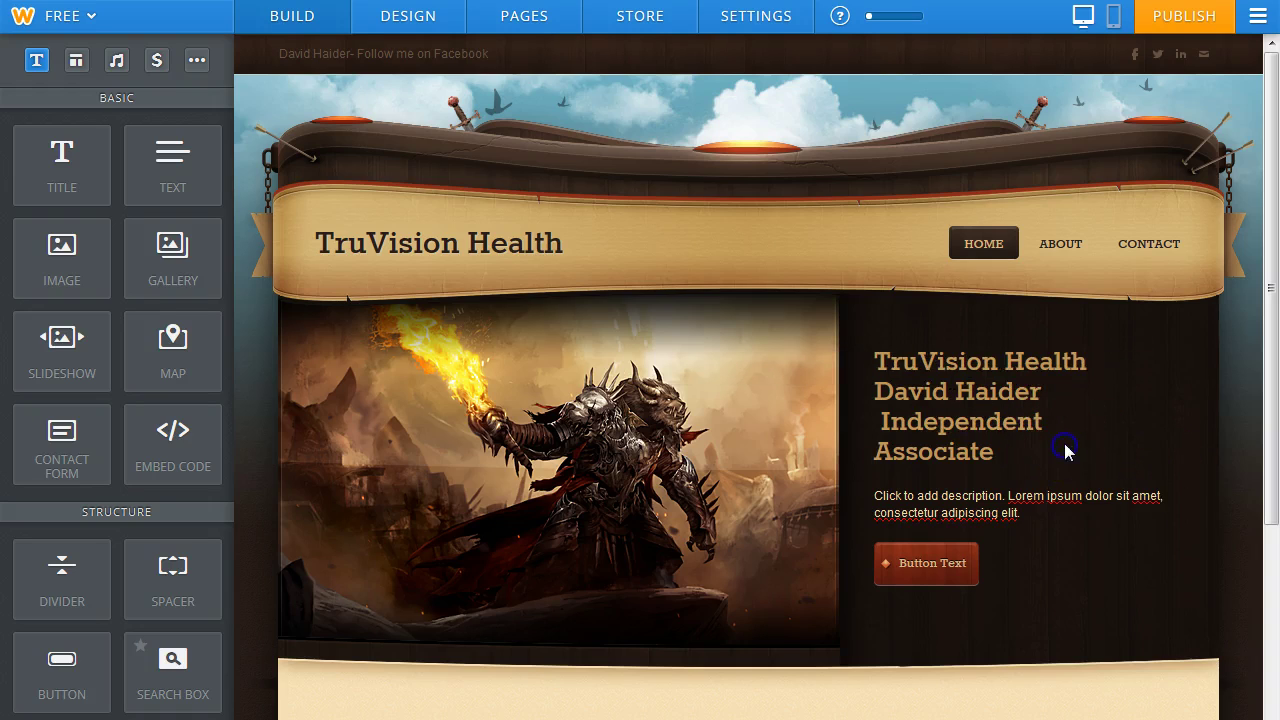
pyautogui.click(879, 447)
pyautogui.click(880, 421)
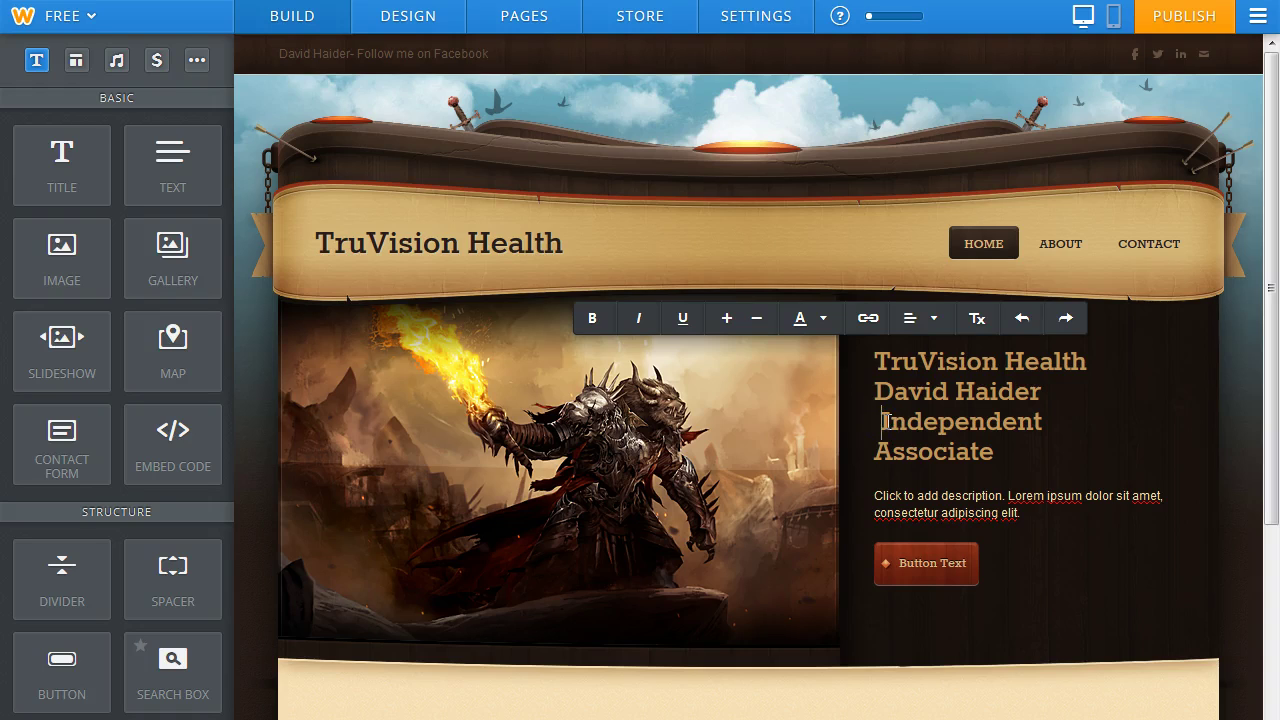
pyautogui.press('BackSpace')
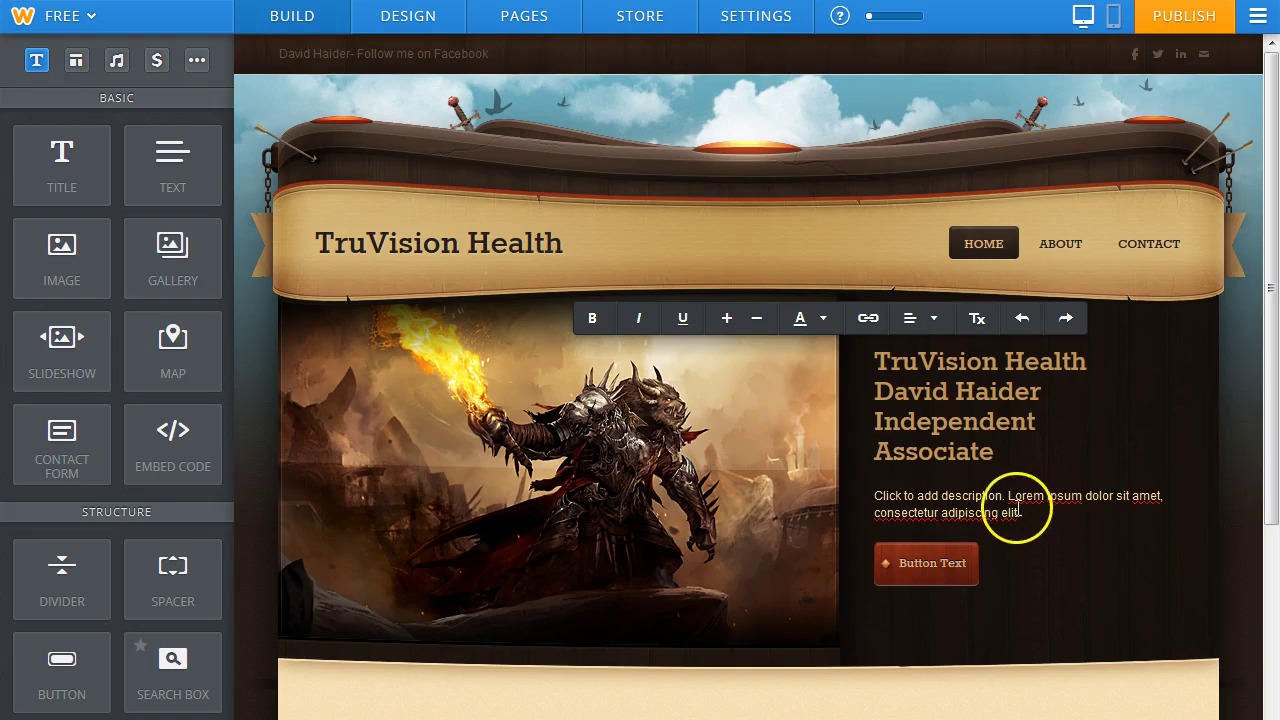
# Replace the Lorem ipsum description with 'CATCH THE VISION FOR BETTER HEALTH' and start a new line below it.
pyautogui.click(1015, 512)
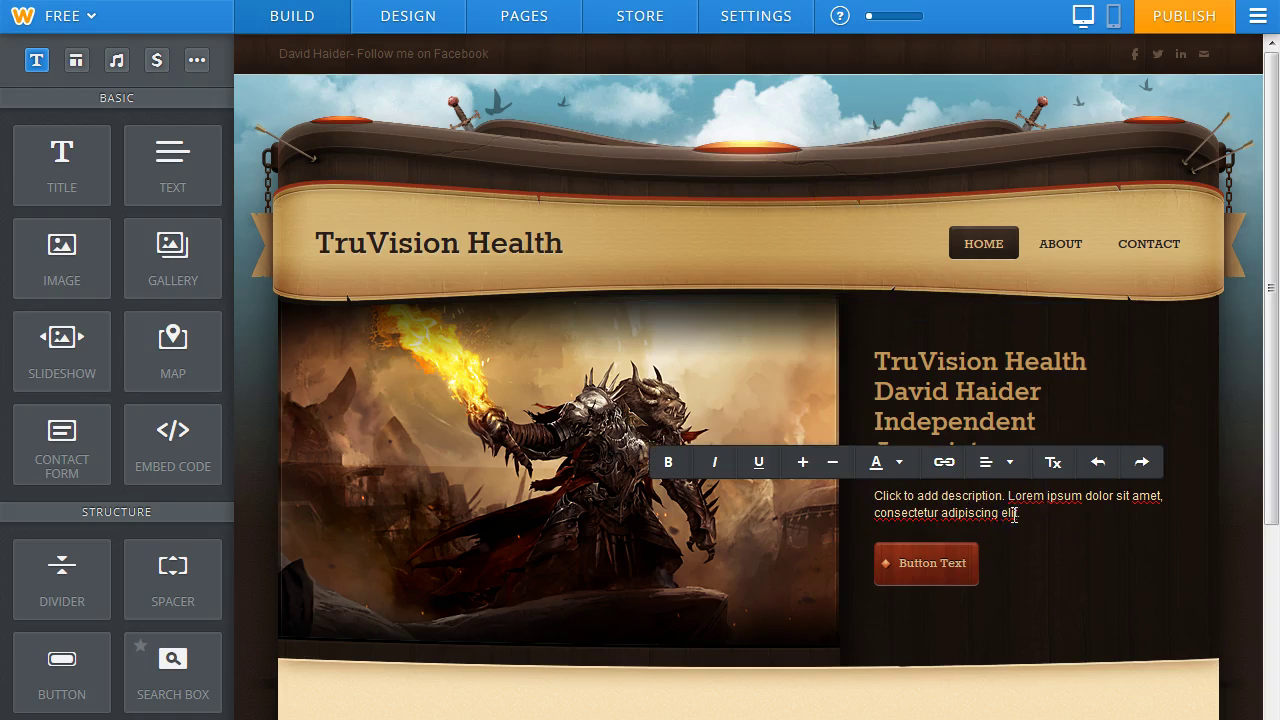
pyautogui.moveTo(994, 531); pyautogui.dragTo(870, 505)
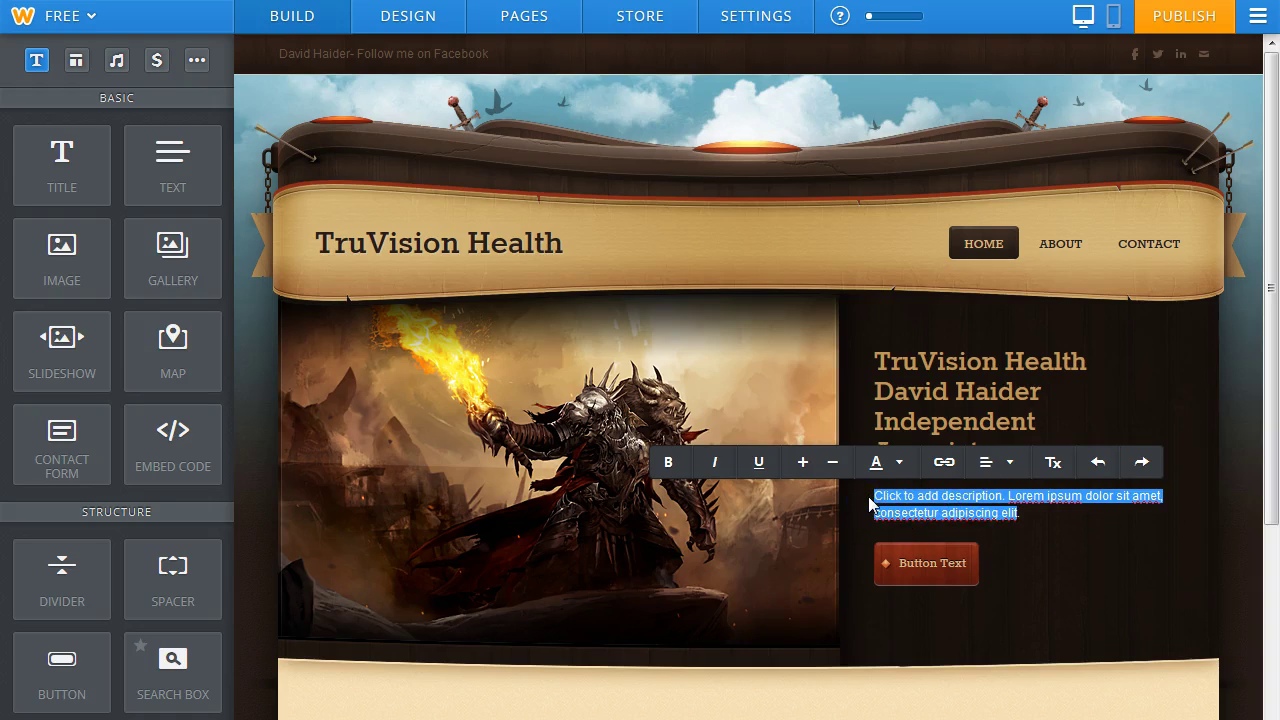
pyautogui.press('BackSpace')
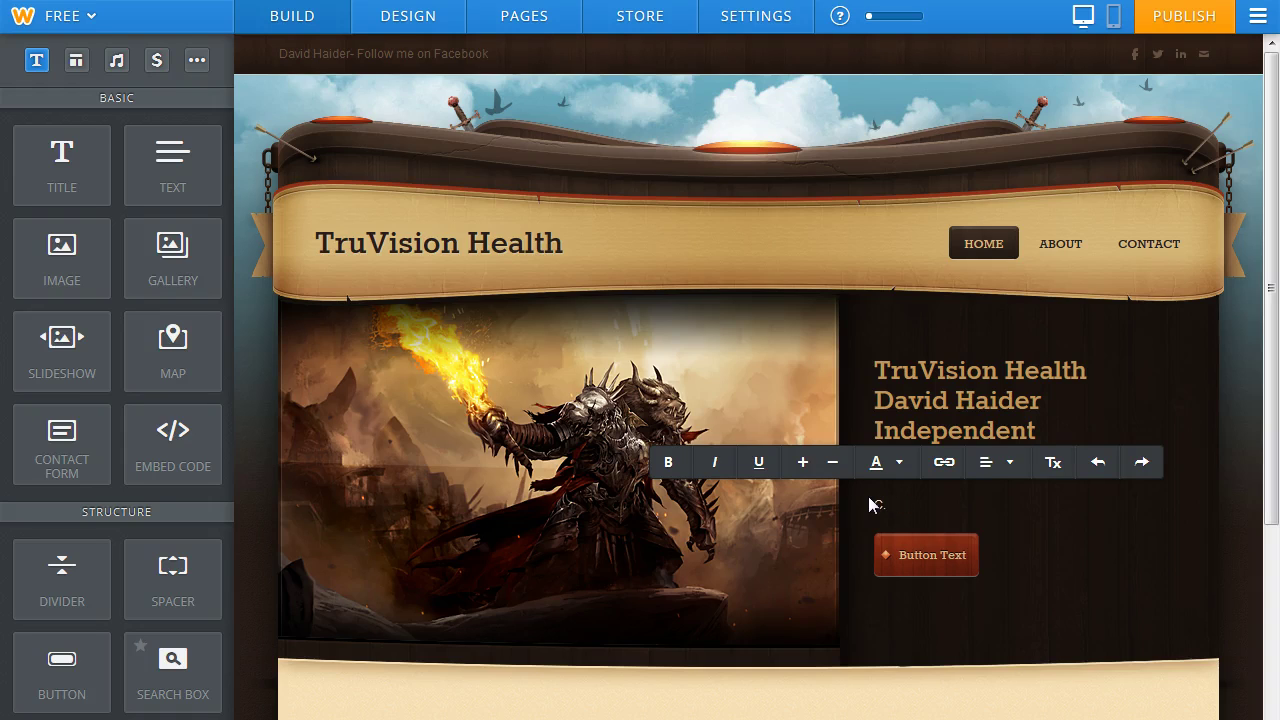
pyautogui.write('CATCH THE VISION FOR BETTER HEALTH')
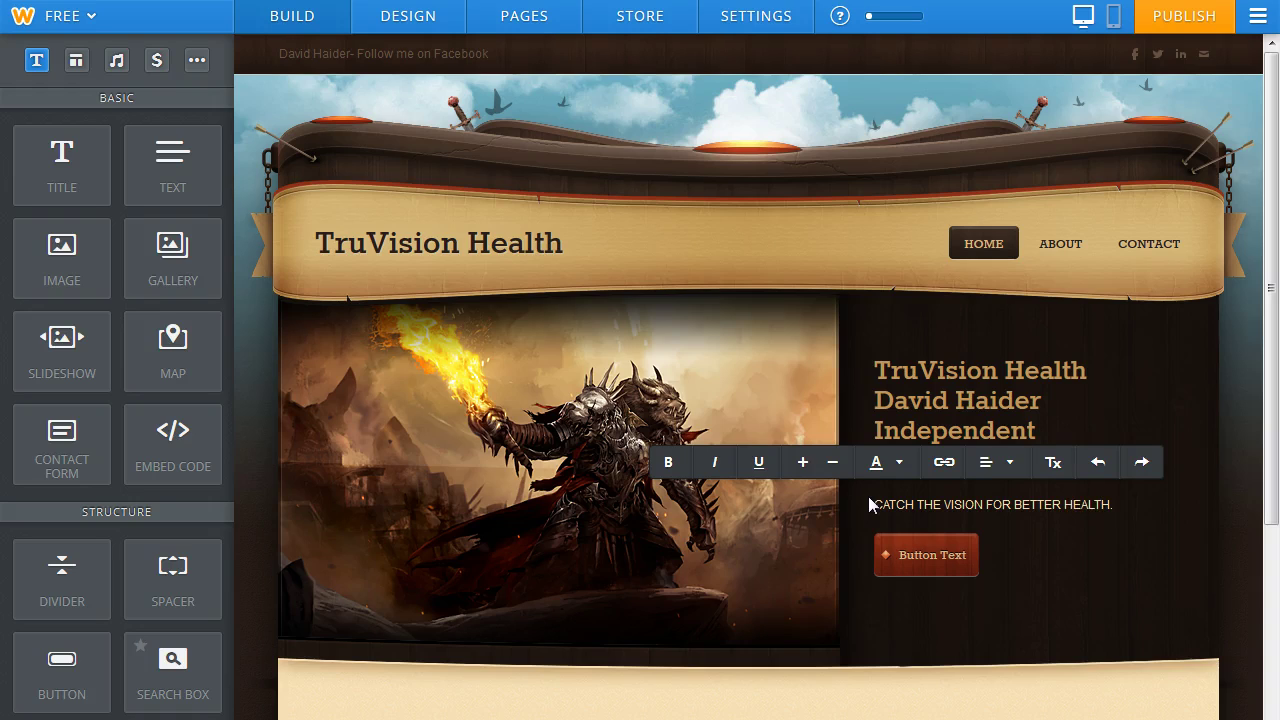
pyautogui.write('.')
pyautogui.press('BackSpace')
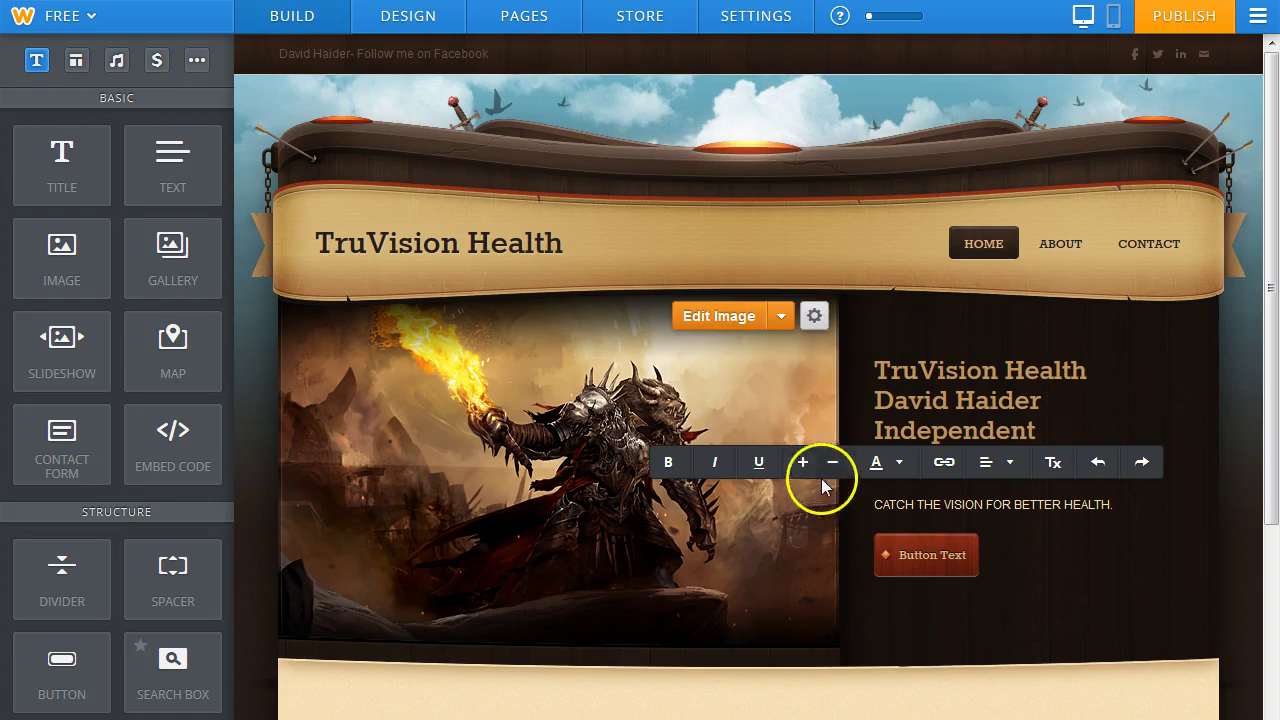
pyautogui.click(1112, 509)
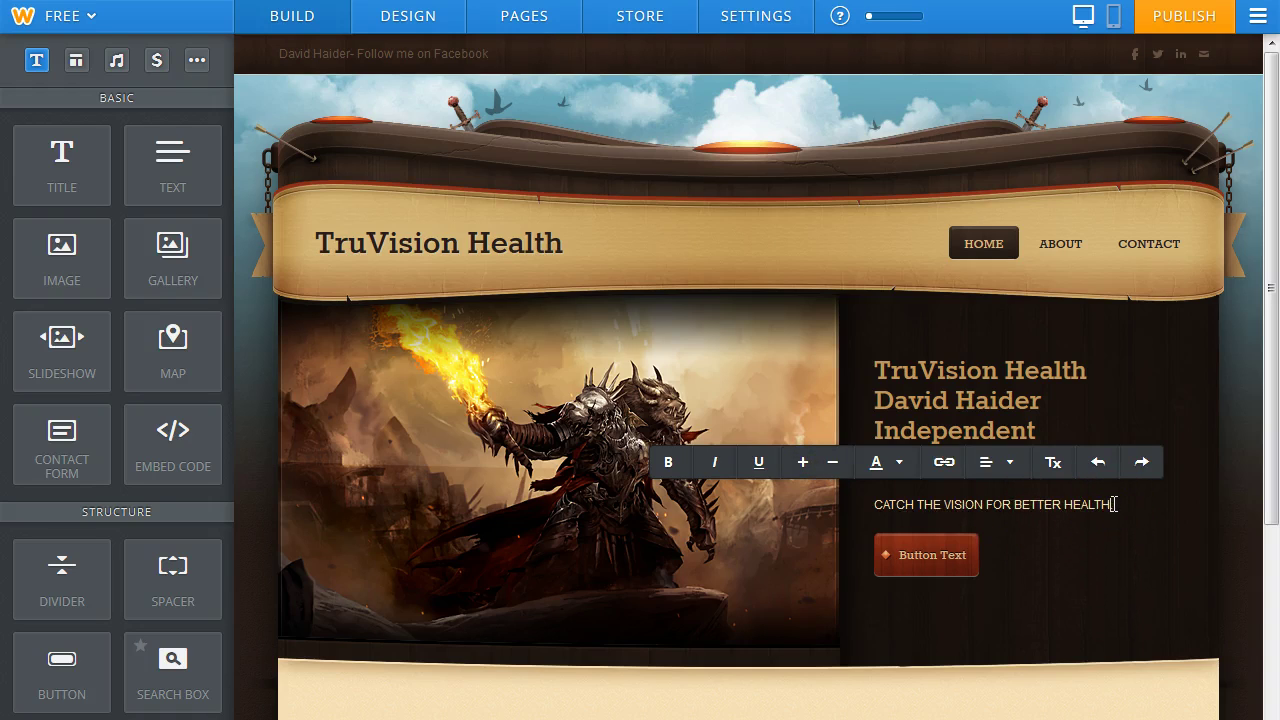
pyautogui.press('Return')
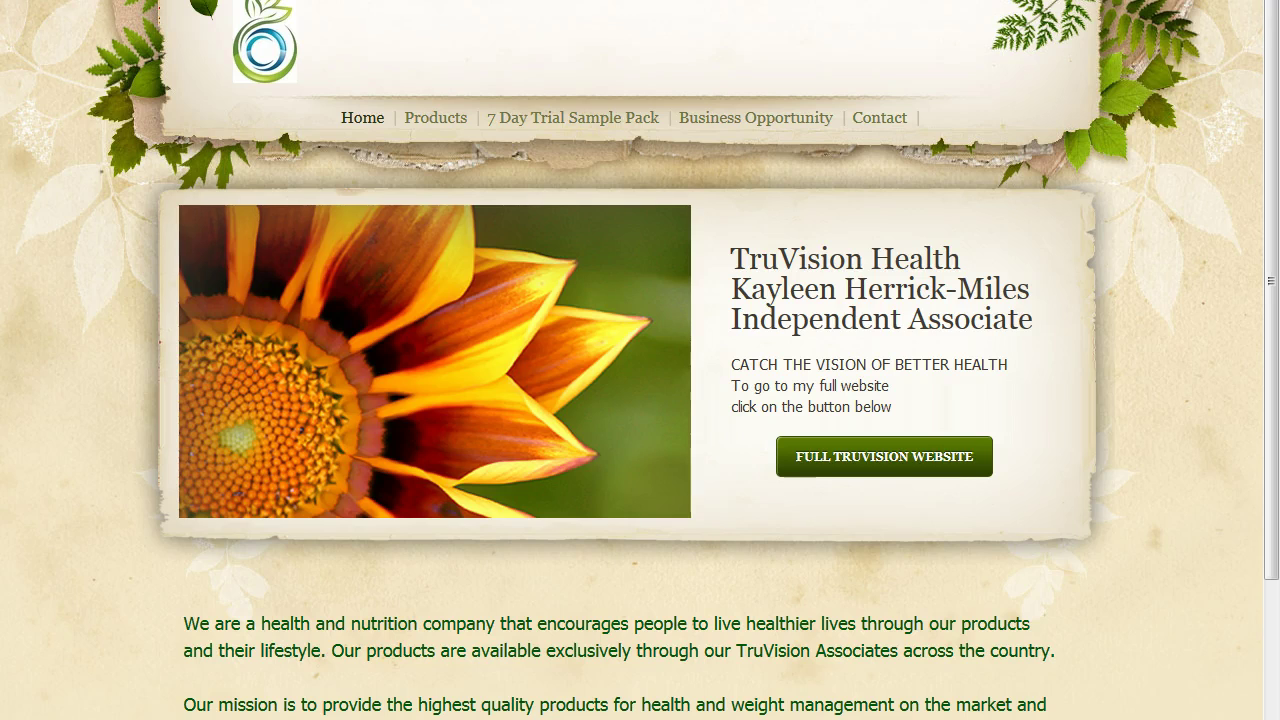
pyautogui.click(871, 417)
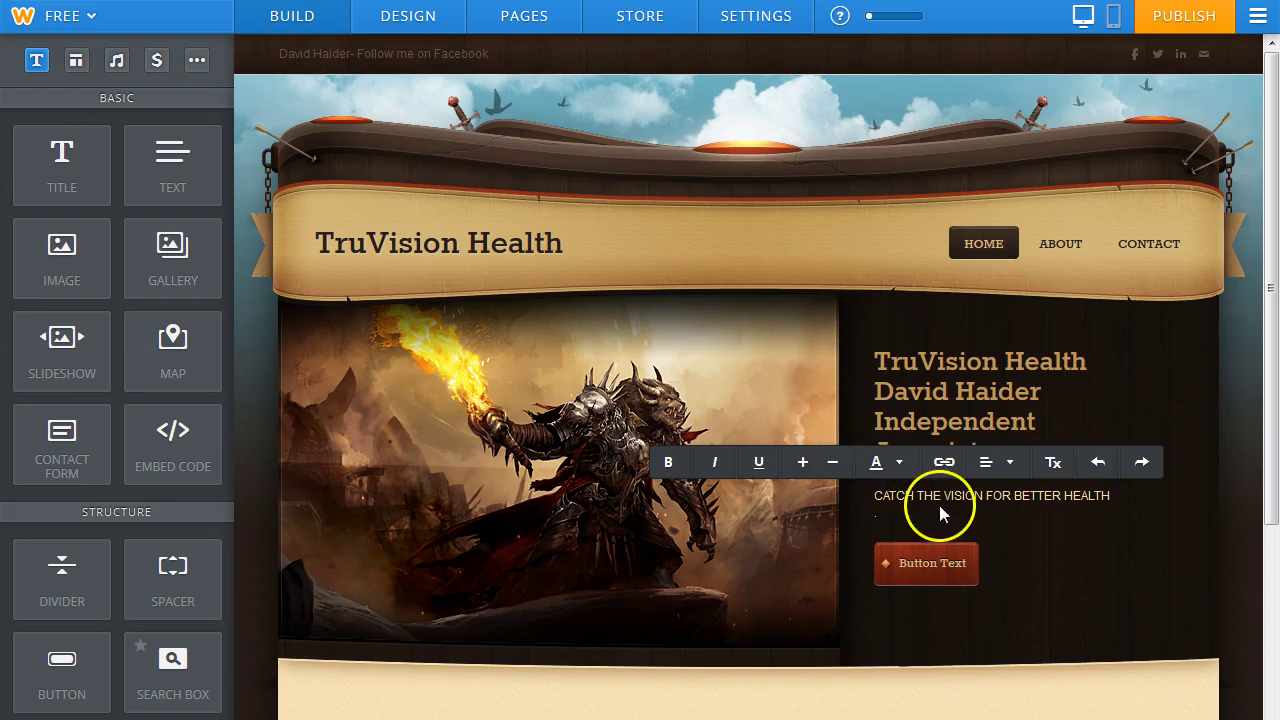
# Add the line 'To go to my full website click on the button below' and open a new browser tab.
pyautogui.write('To go to my full website click on the butt')
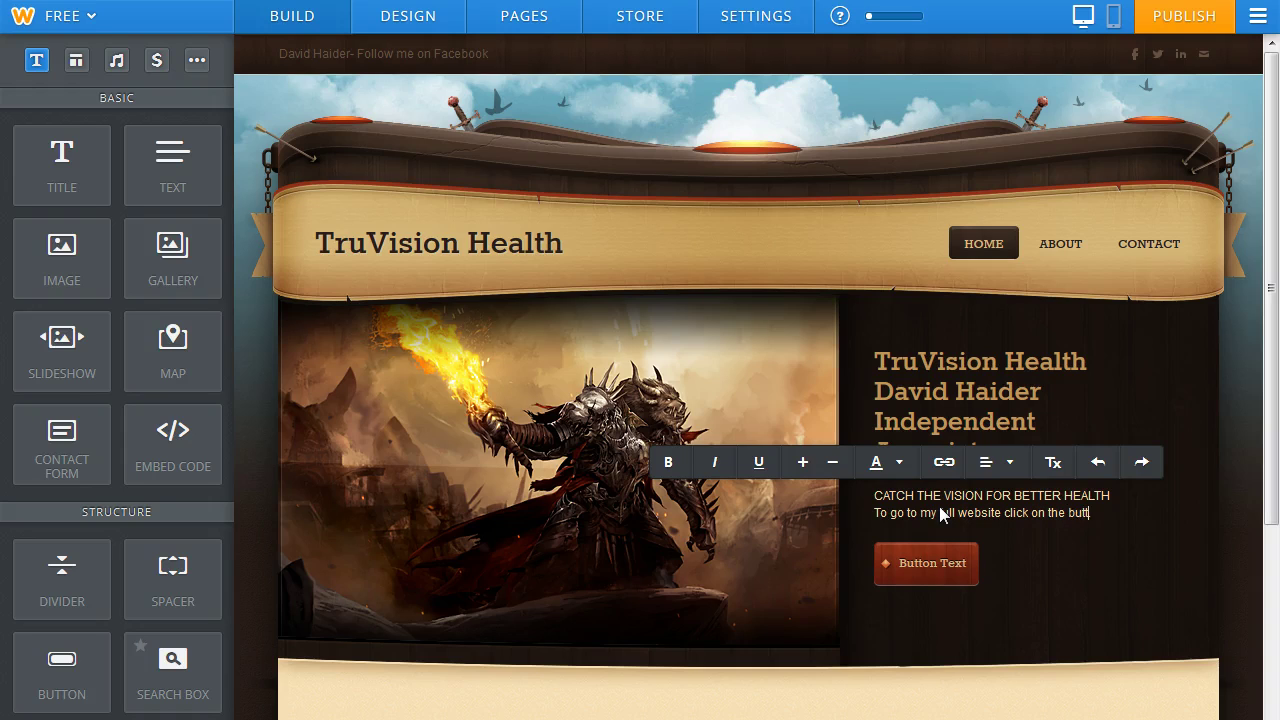
pyautogui.write('on below.')
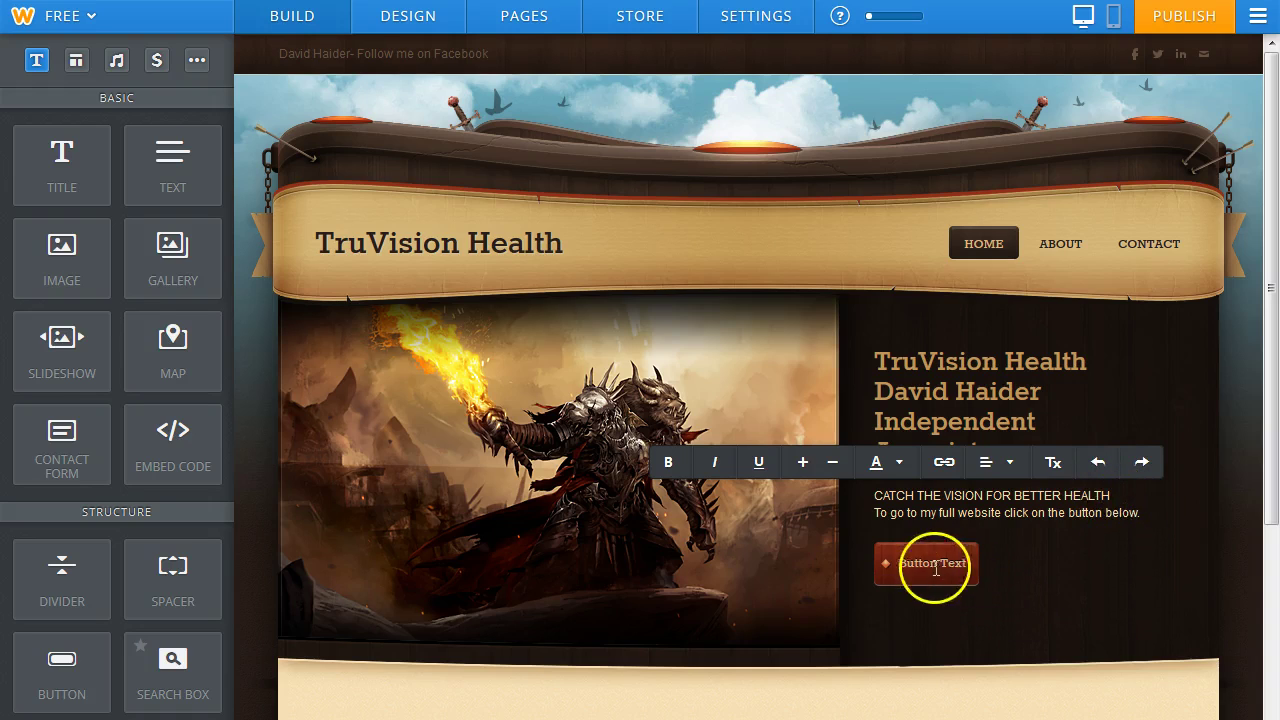
pyautogui.click(935, 566)
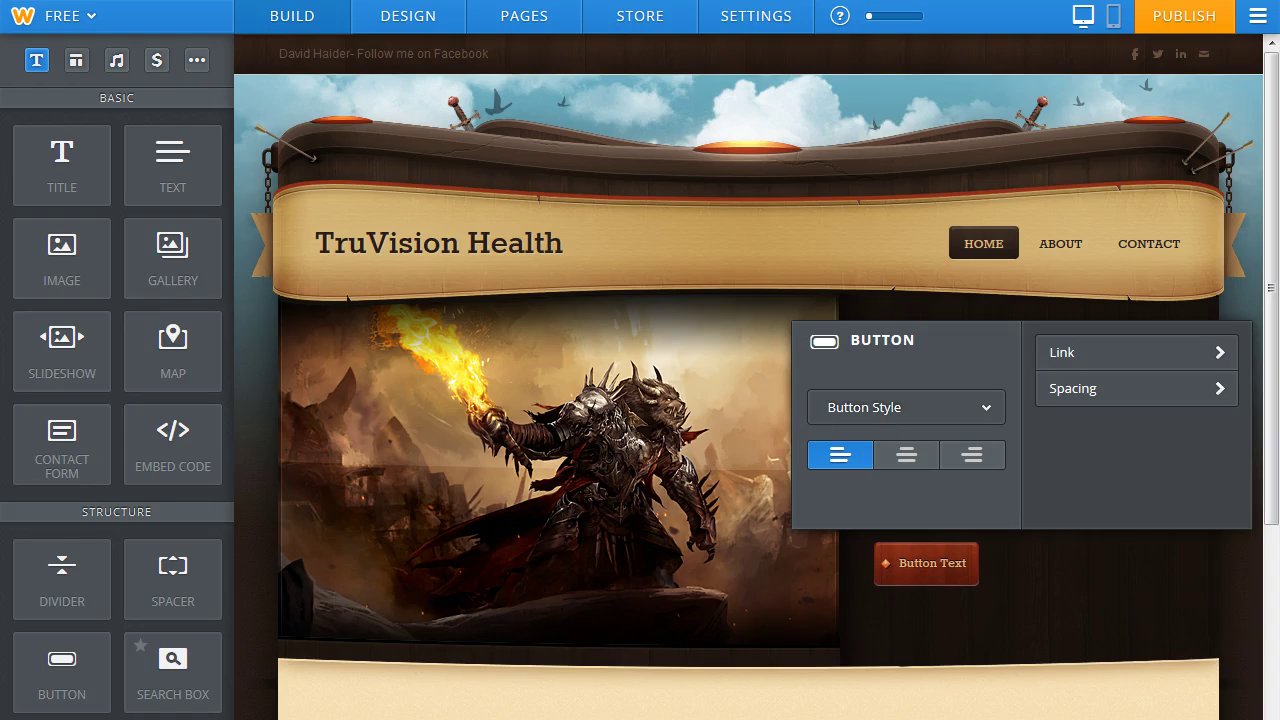
pyautogui.hotkey('ctrl', 't')
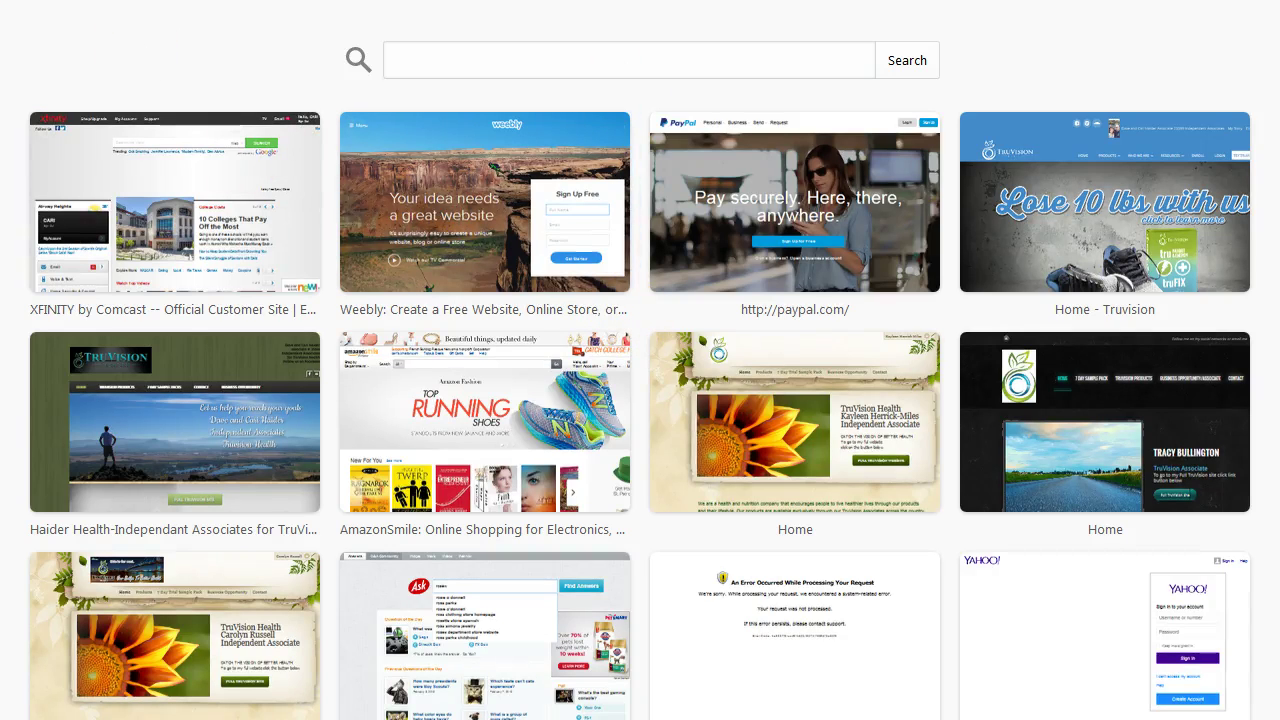
# Open the TruVision Health site and copy its web address.
pyautogui.write('tr')
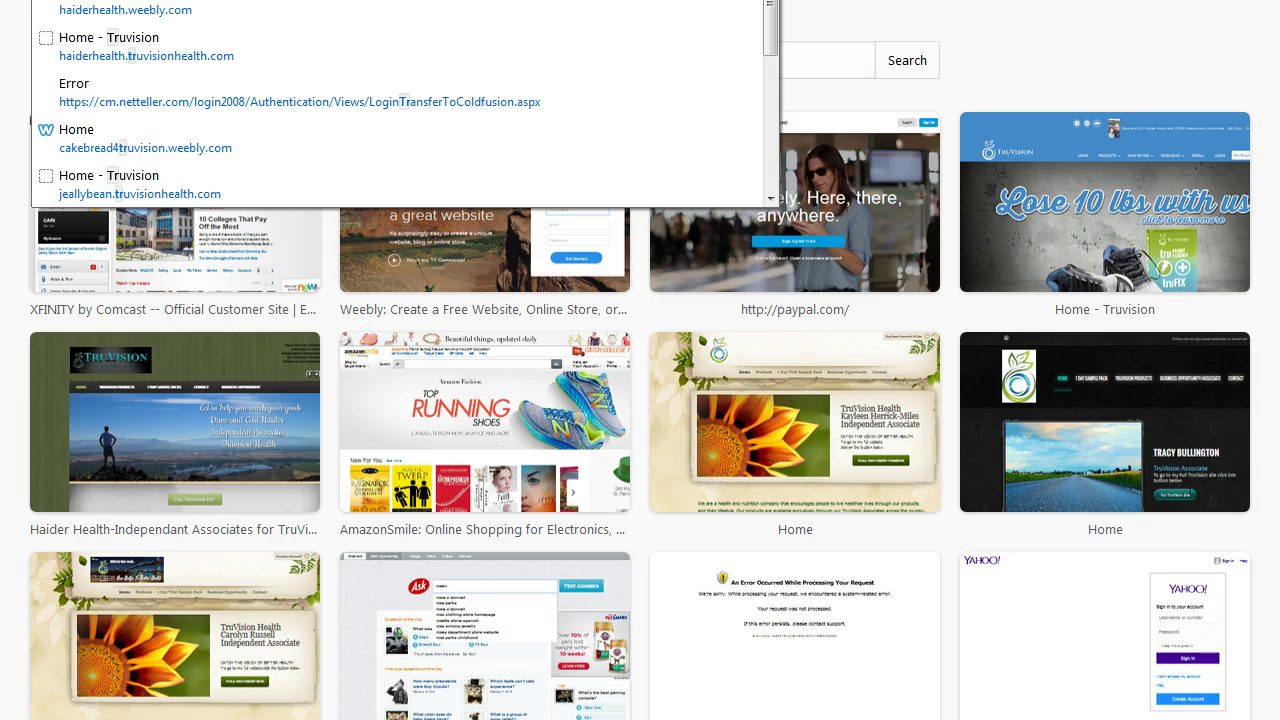
pyautogui.click(114, 48)
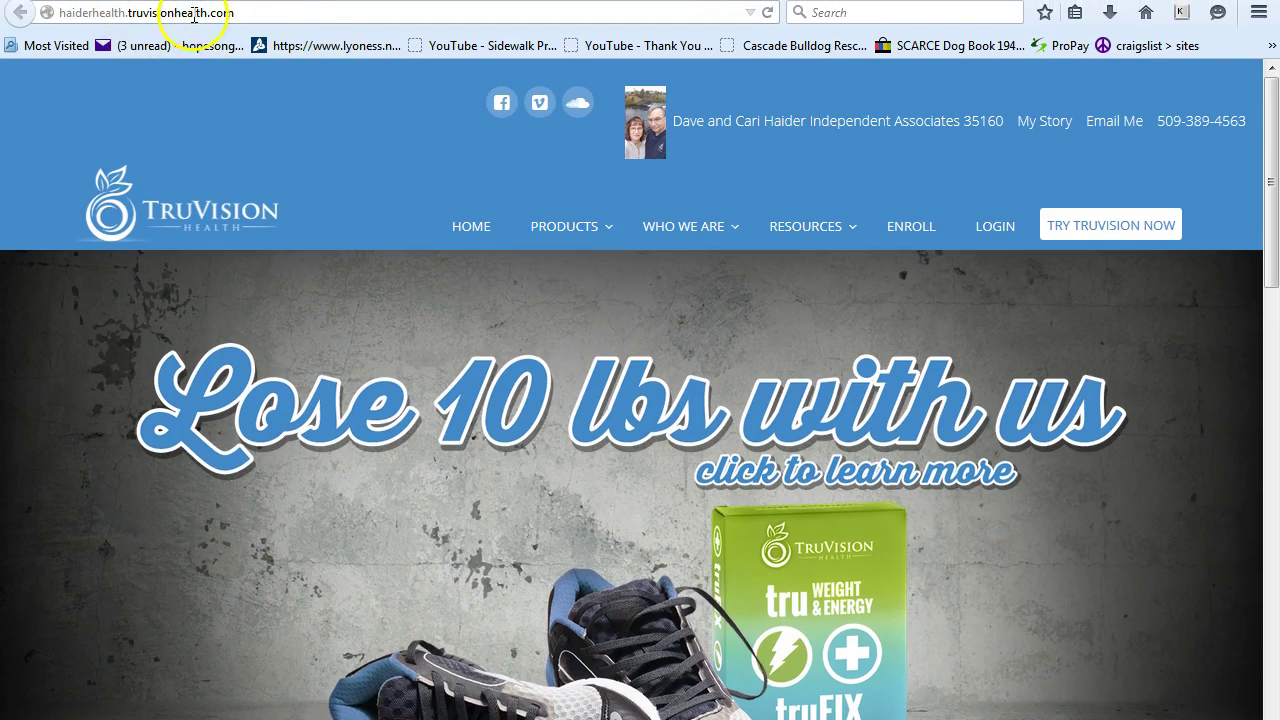
pyautogui.moveTo(230, 12); pyautogui.dragTo(57, 12)
pyautogui.rightClick(76, 10)
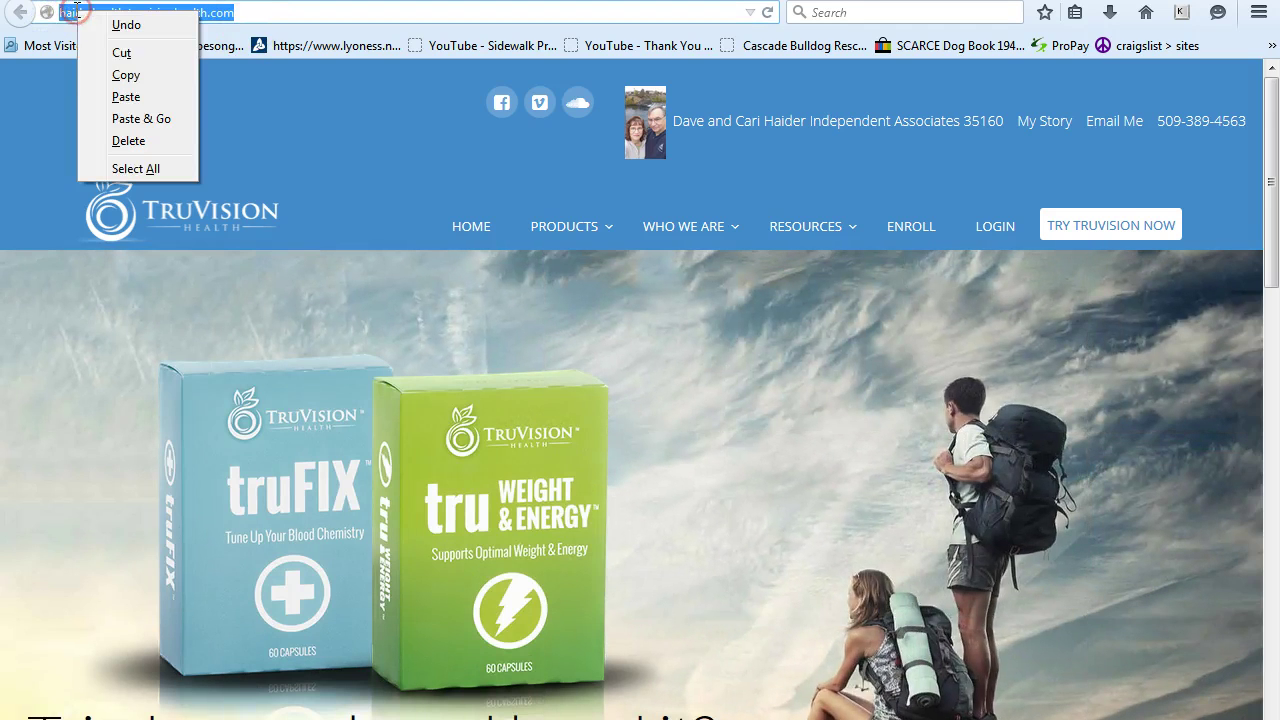
pyautogui.click(126, 75)
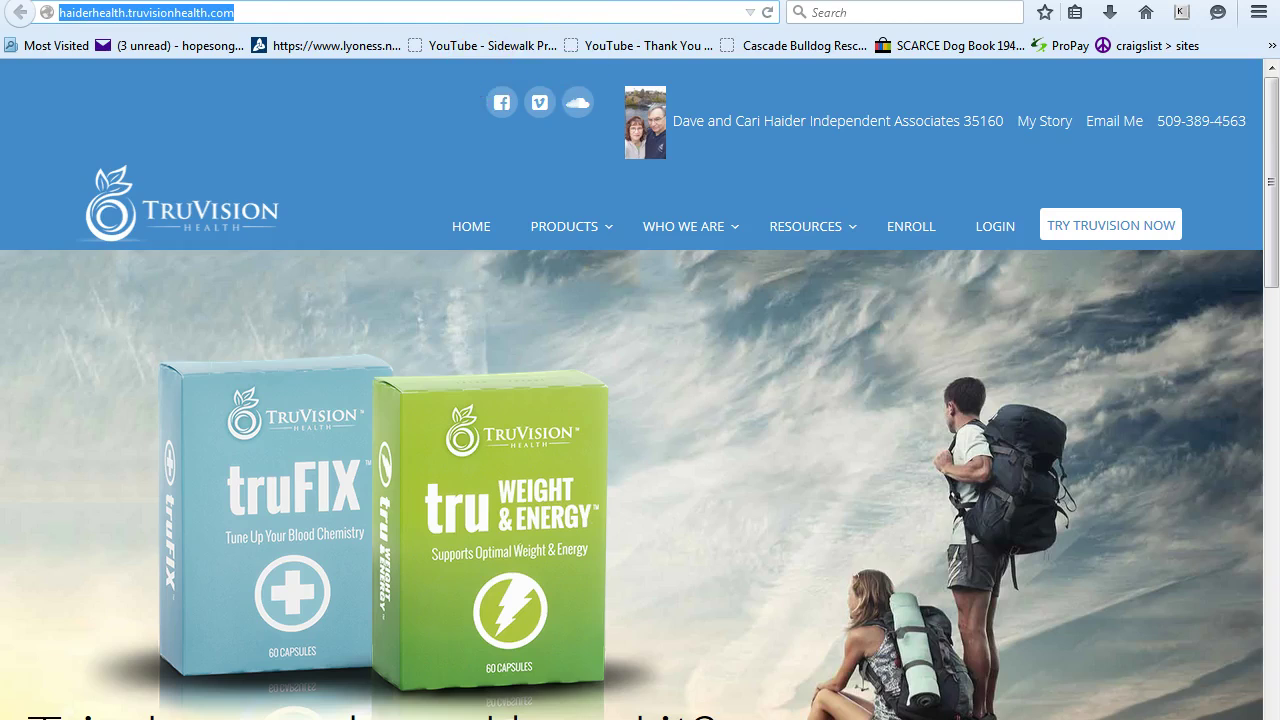
# Back in Weebly, open the button's link settings with 'Open link in new window' ticked.
pyautogui.hotkey('alt', 'Tab')
pyautogui.click(1215, 456)
pyautogui.click(595, 399)
pyautogui.click(613, 408)
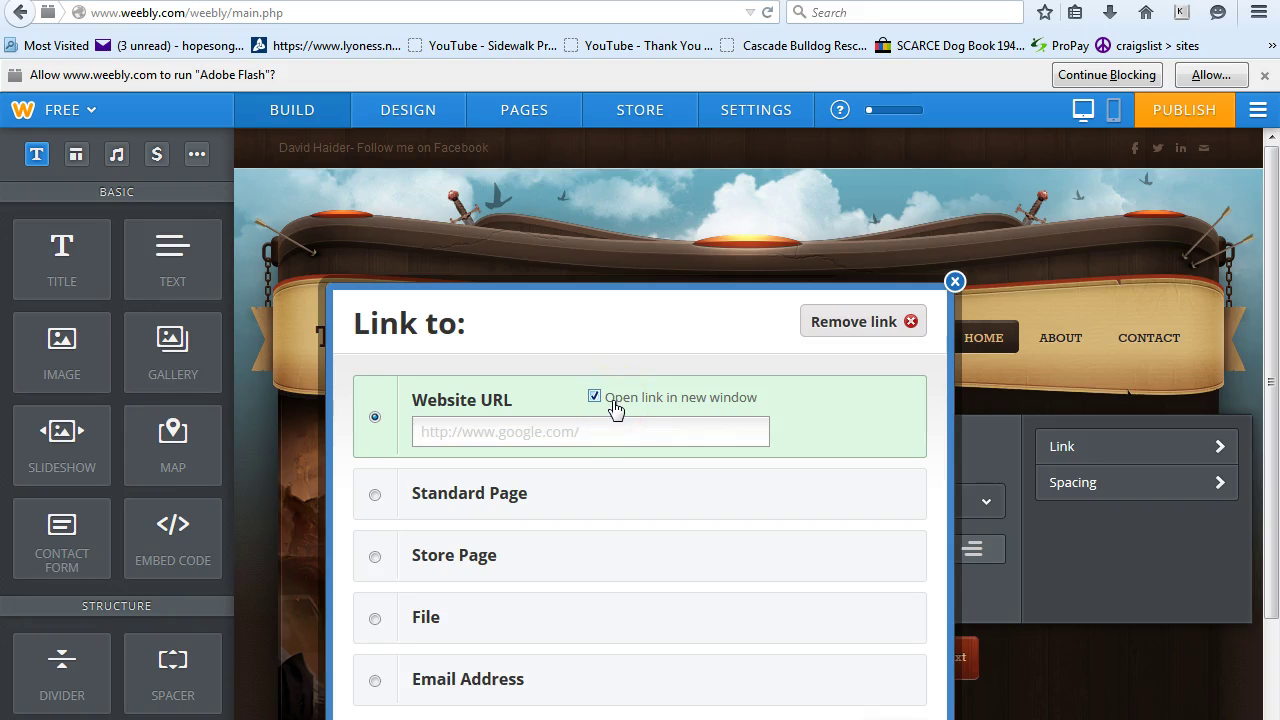
# Paste the TruVision site address as the button's Website URL and save the link.
pyautogui.click(430, 433)
pyautogui.rightClick(430, 433)
pyautogui.click(486, 521)
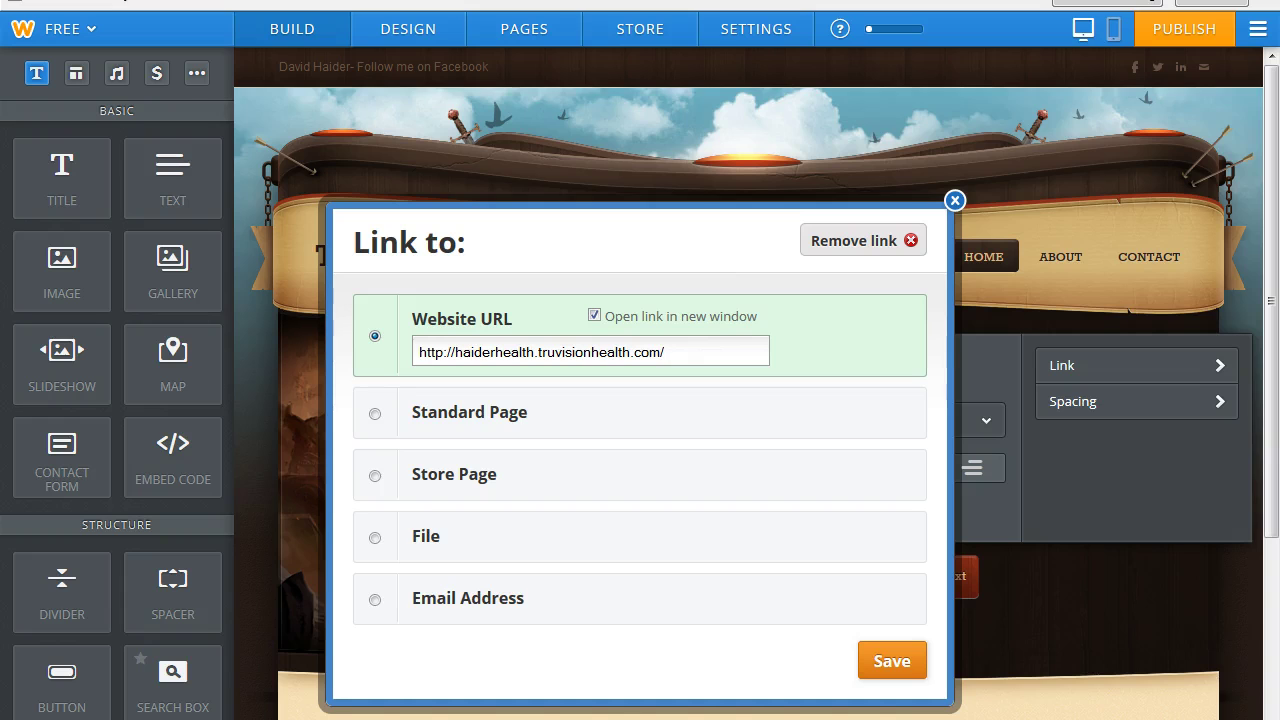
pyautogui.click(885, 668)
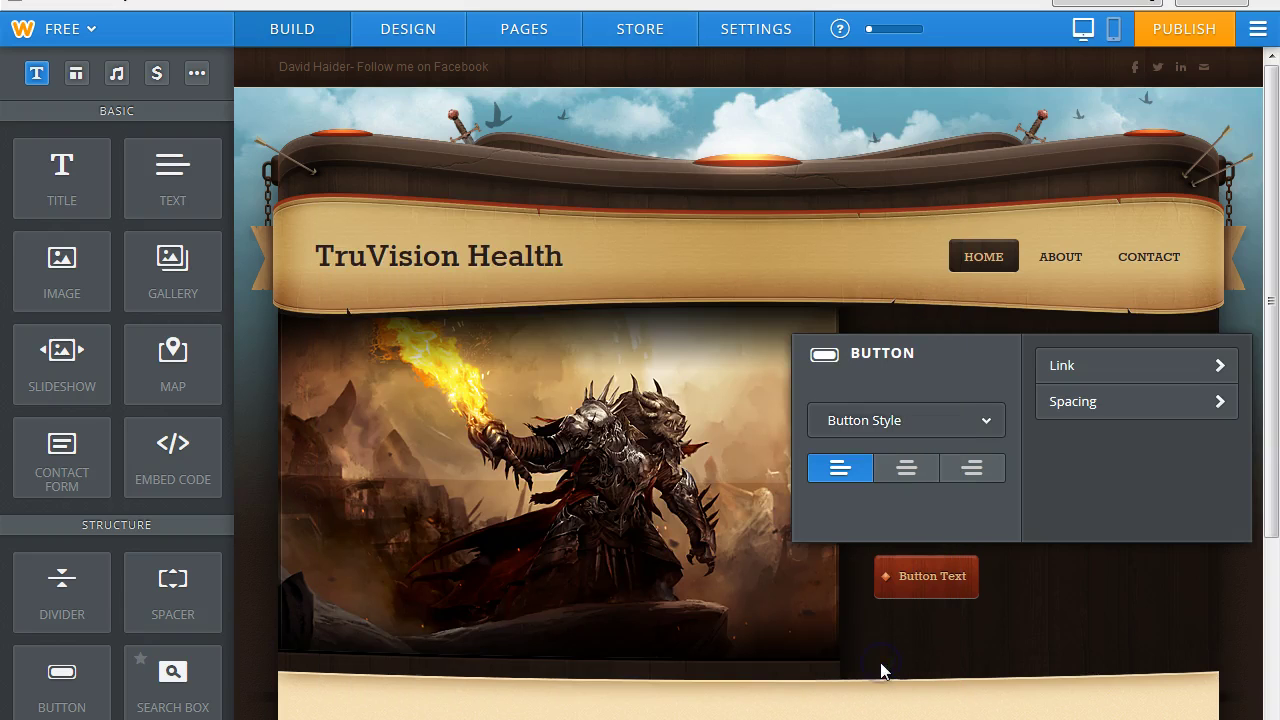
# Centre the button and give it the large red style.
pyautogui.click(908, 480)
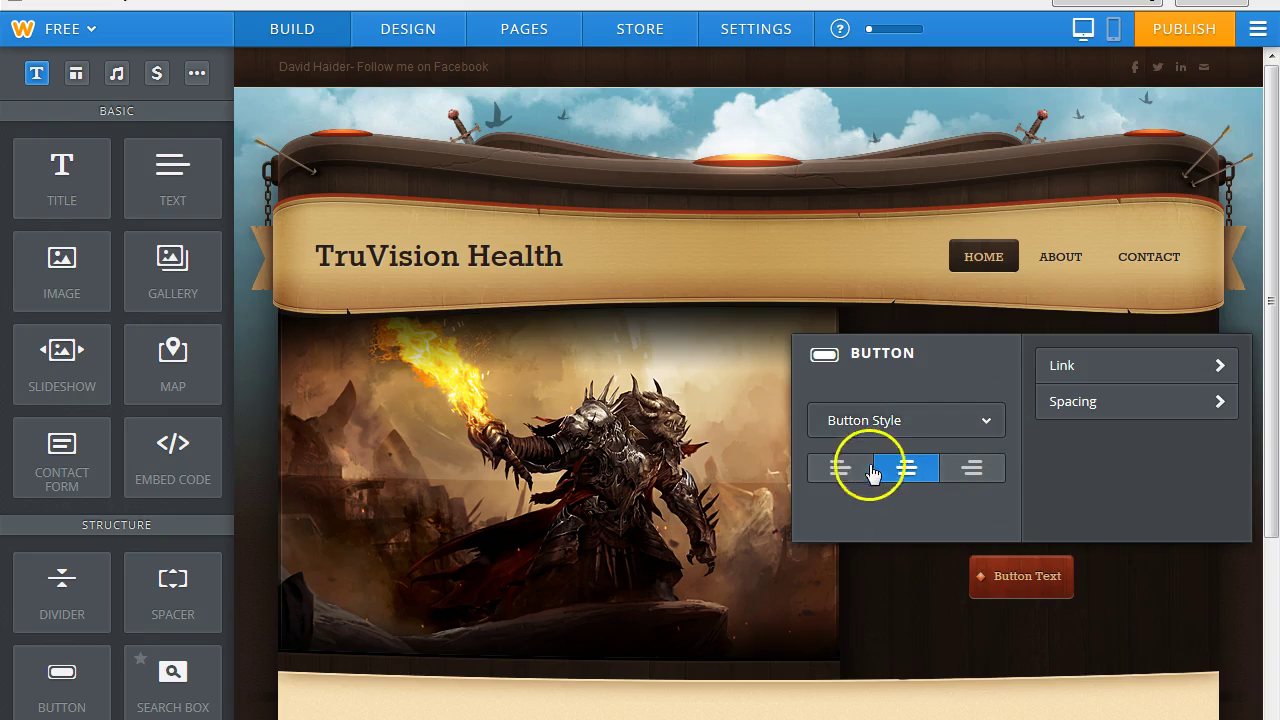
pyautogui.click(838, 469)
pyautogui.click(960, 480)
pyautogui.click(903, 474)
pyautogui.click(987, 421)
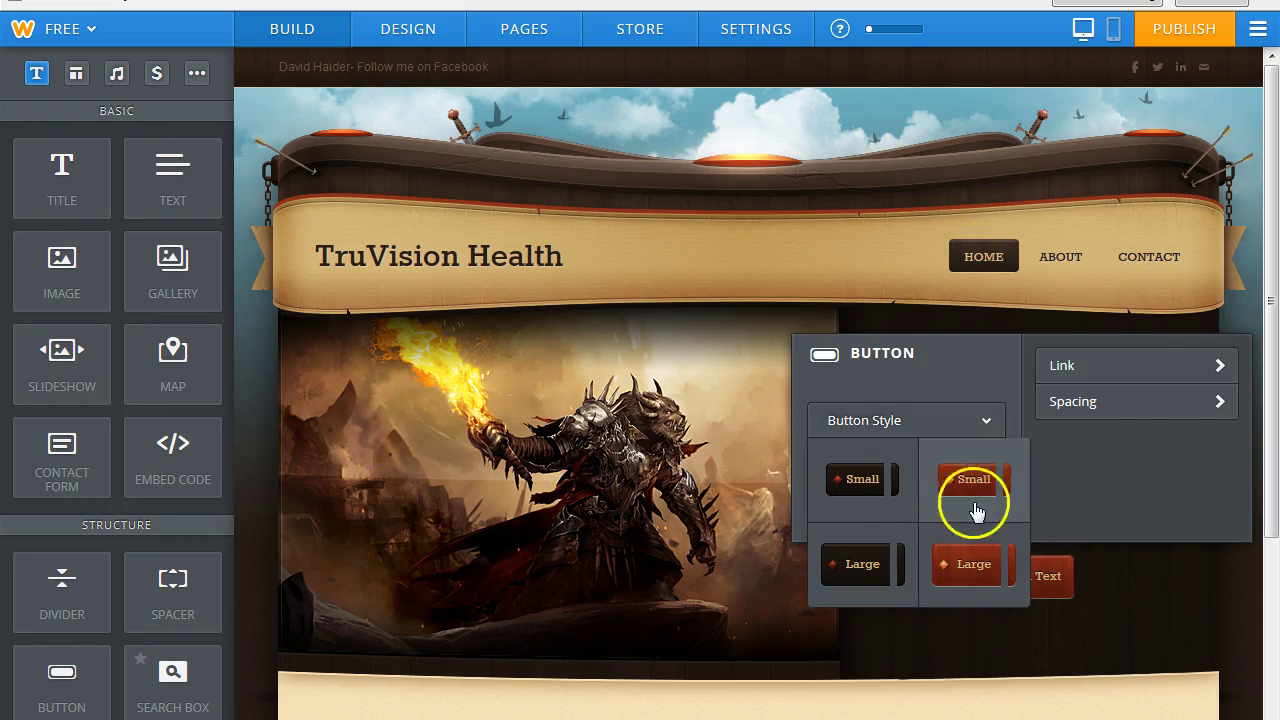
pyautogui.click(968, 568)
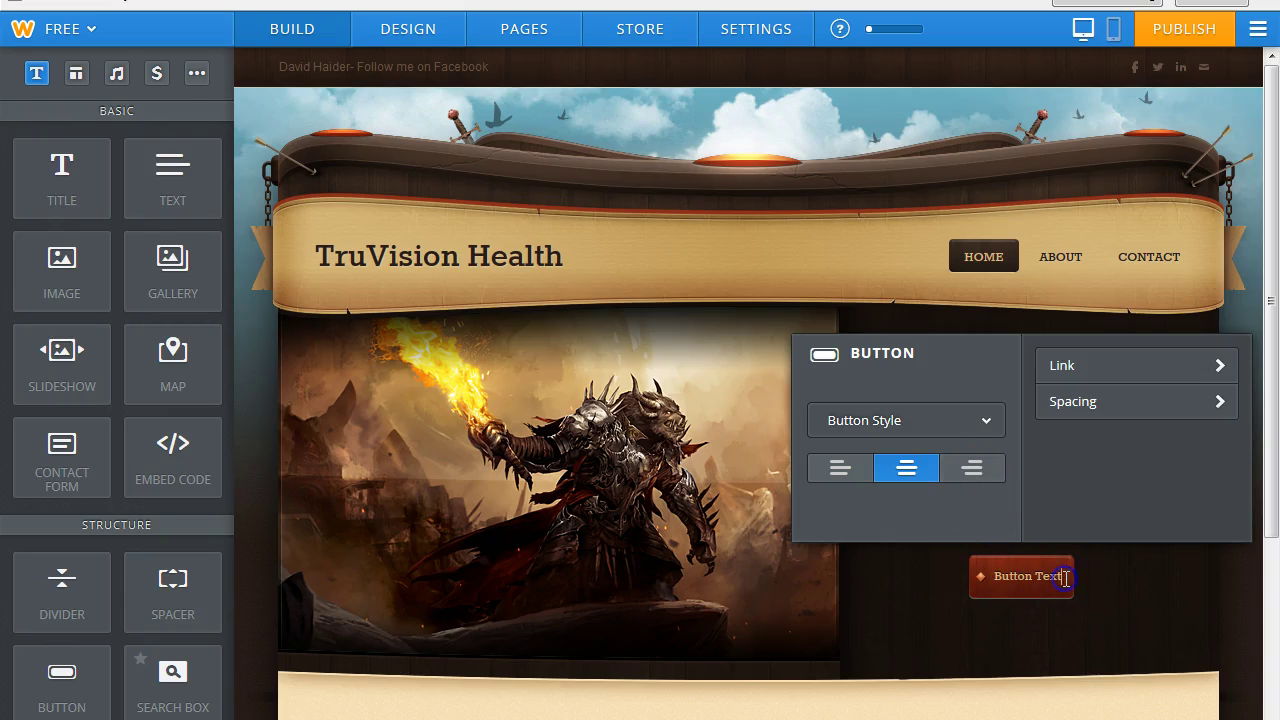
# Relabel the button 'Full Truvision site' and publish the website.
pyautogui.moveTo(1066, 577); pyautogui.dragTo(990, 578)
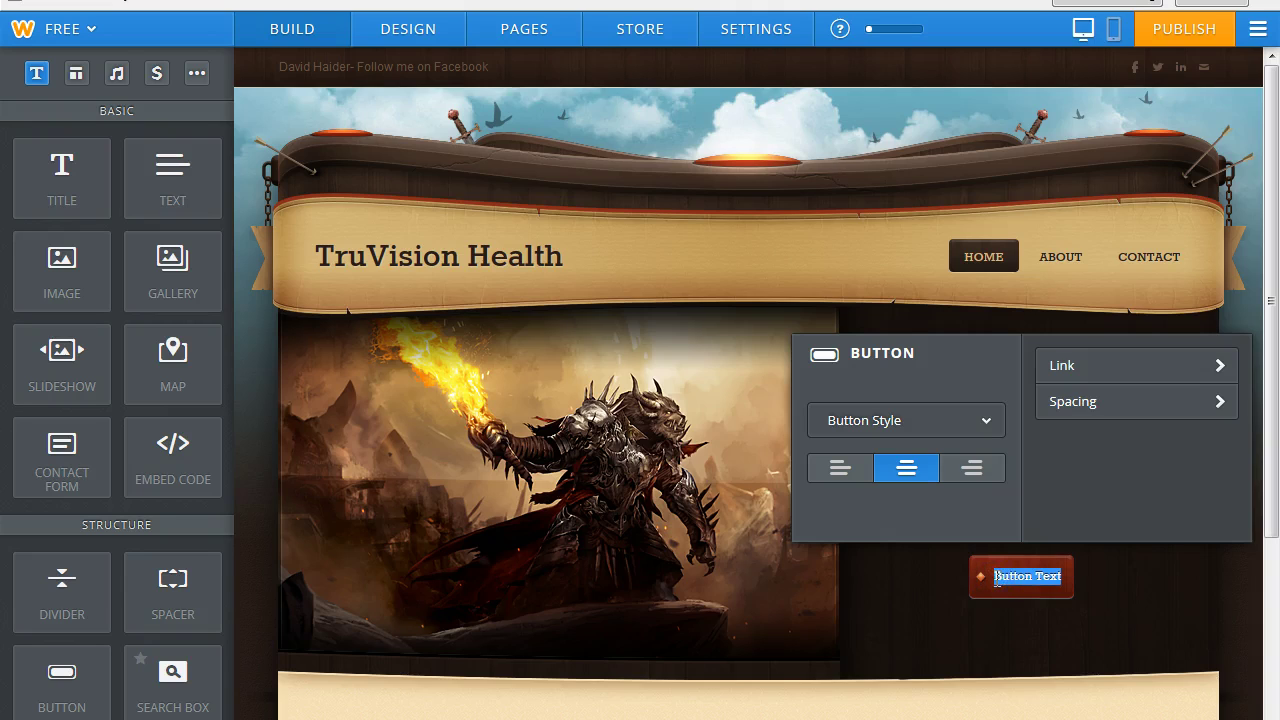
pyautogui.write('Full')
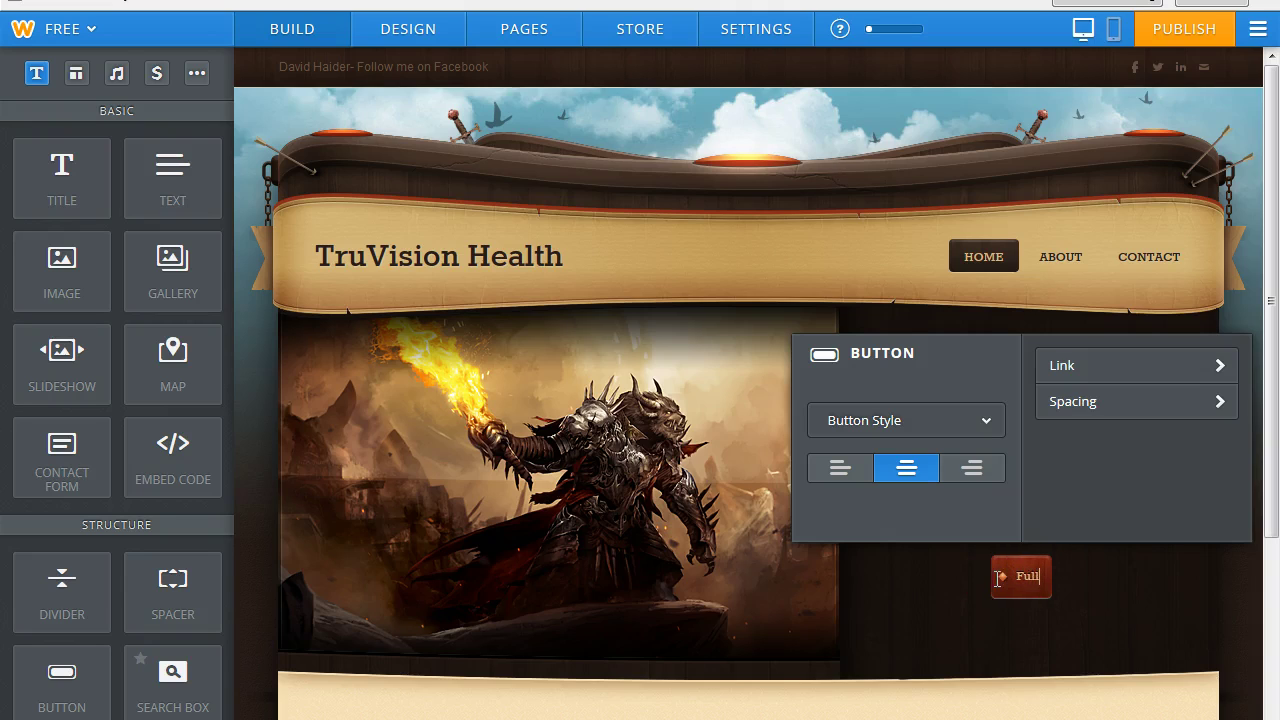
pyautogui.write(' Truv')
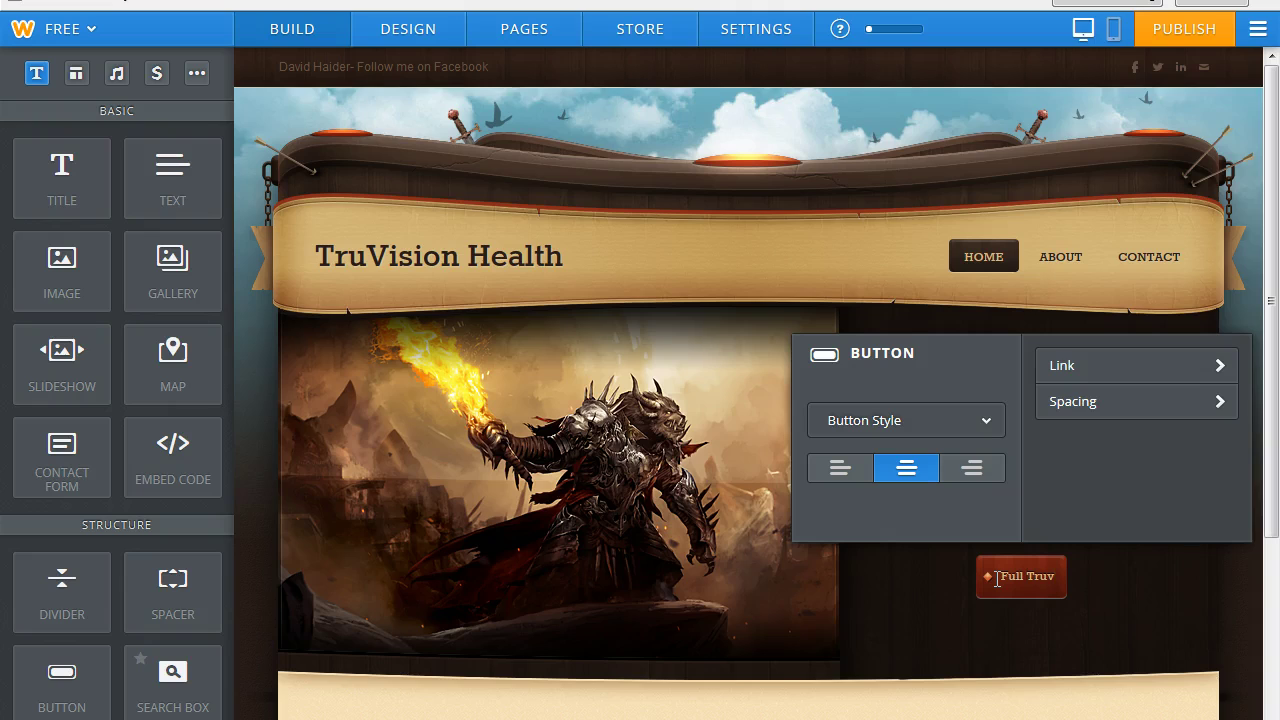
pyautogui.write('ision')
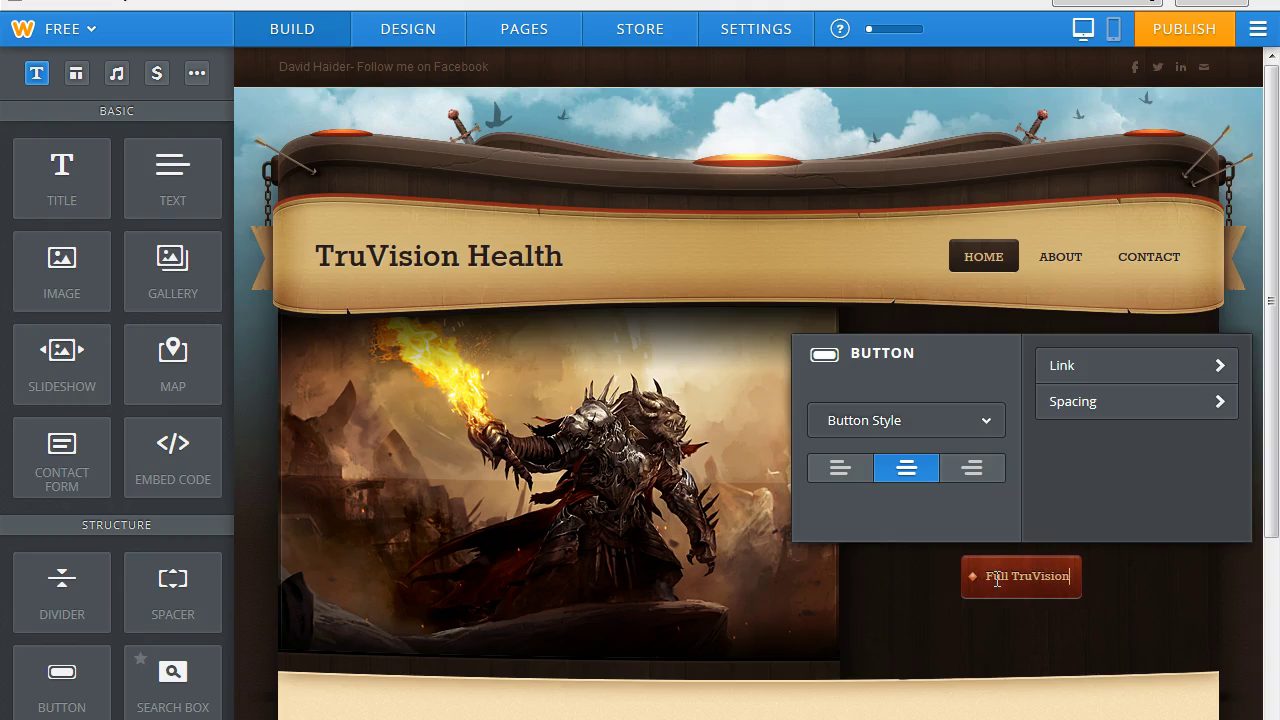
pyautogui.write(' site')
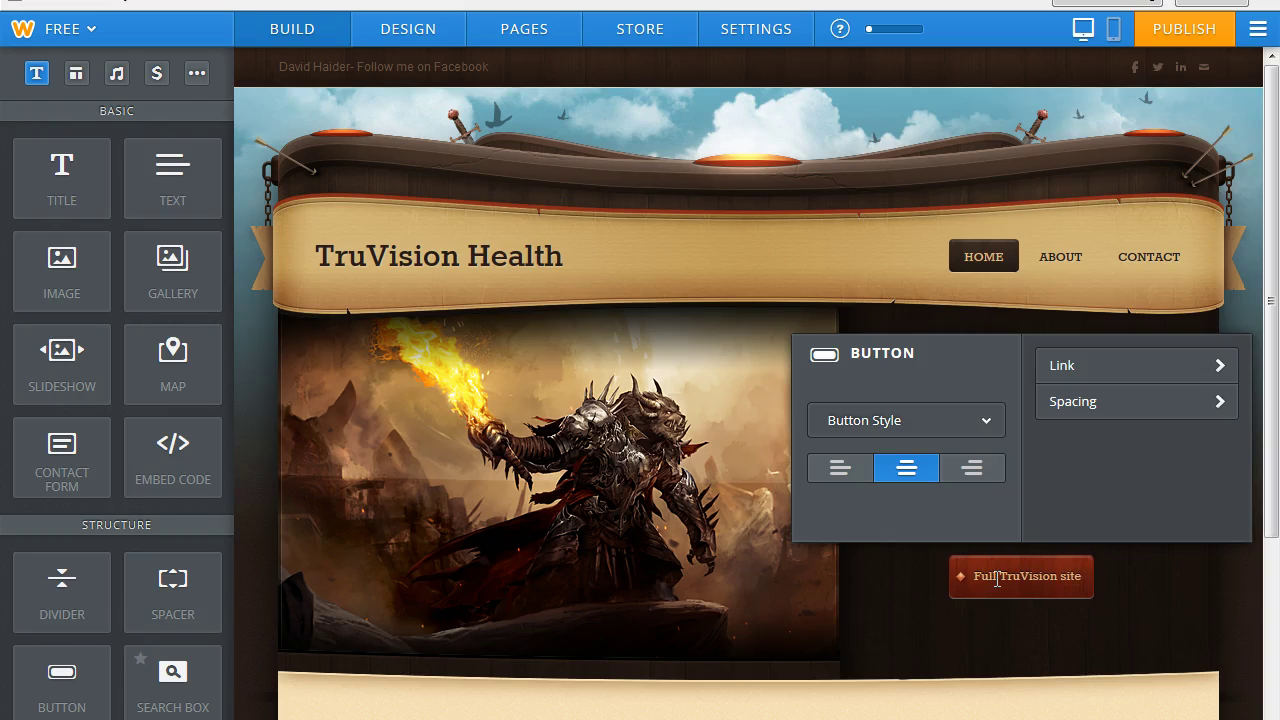
pyautogui.click(1094, 614)
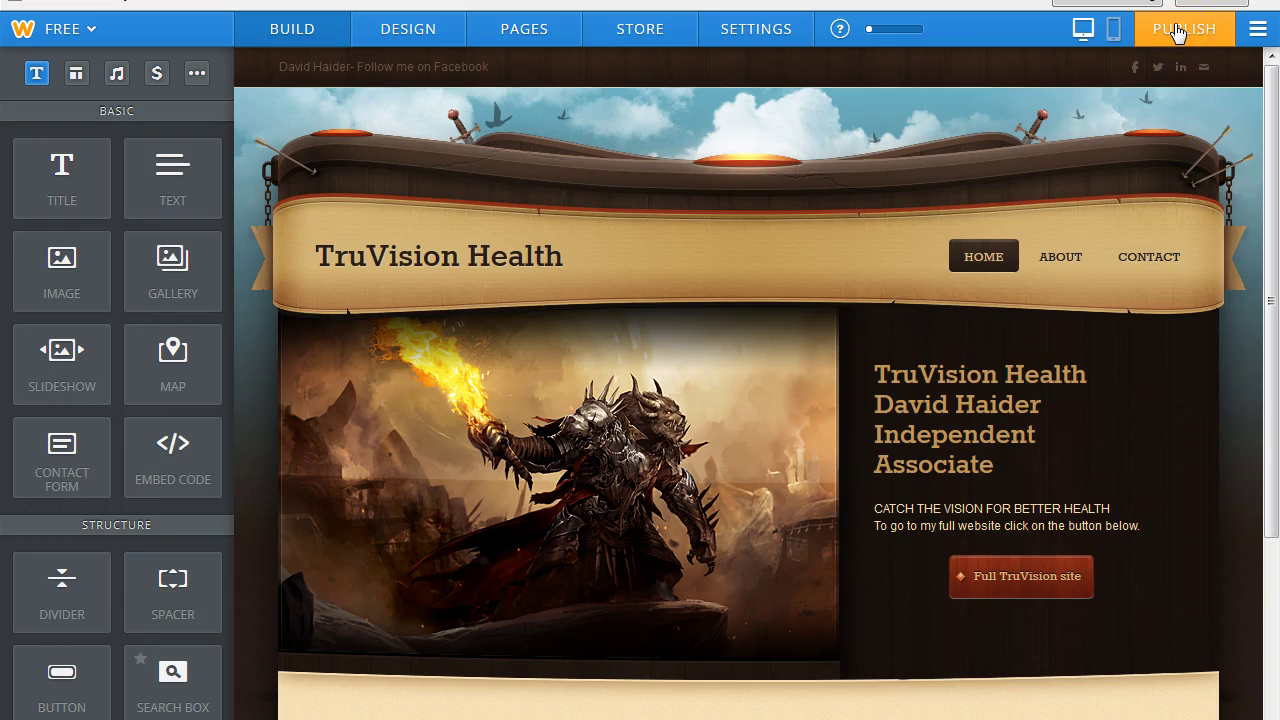
pyautogui.click(1177, 33)
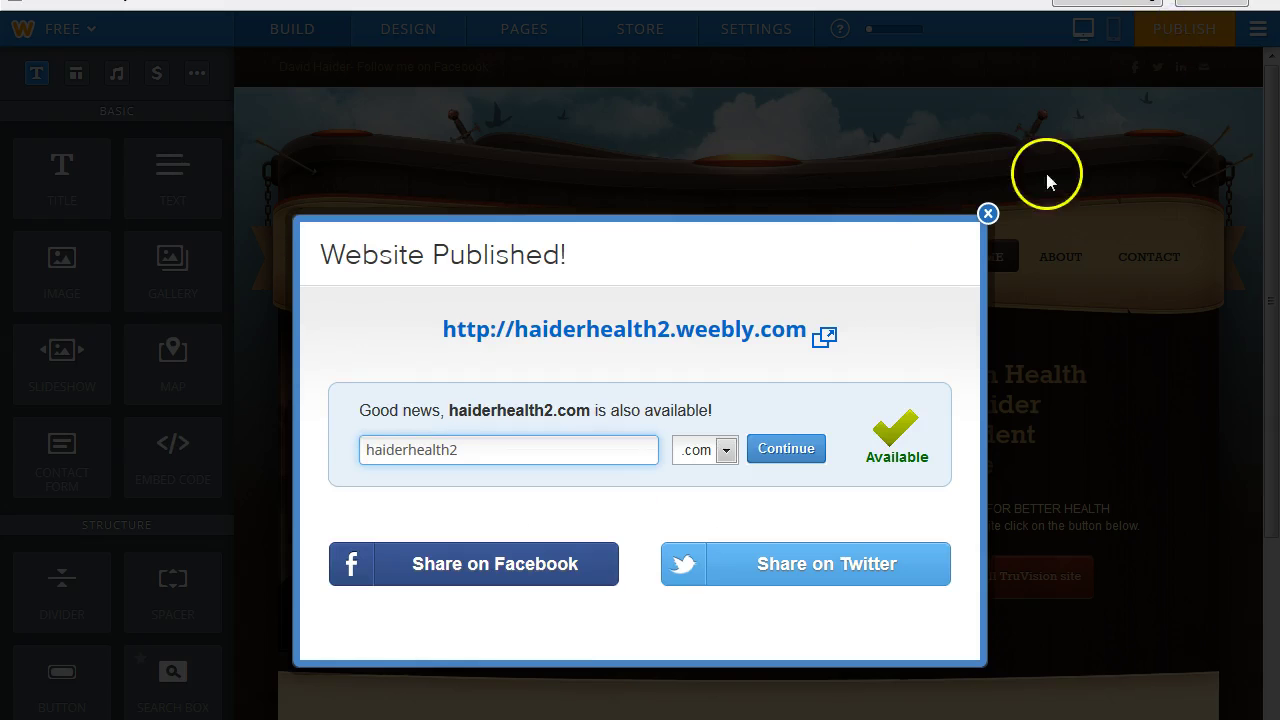
pyautogui.click(987, 214)
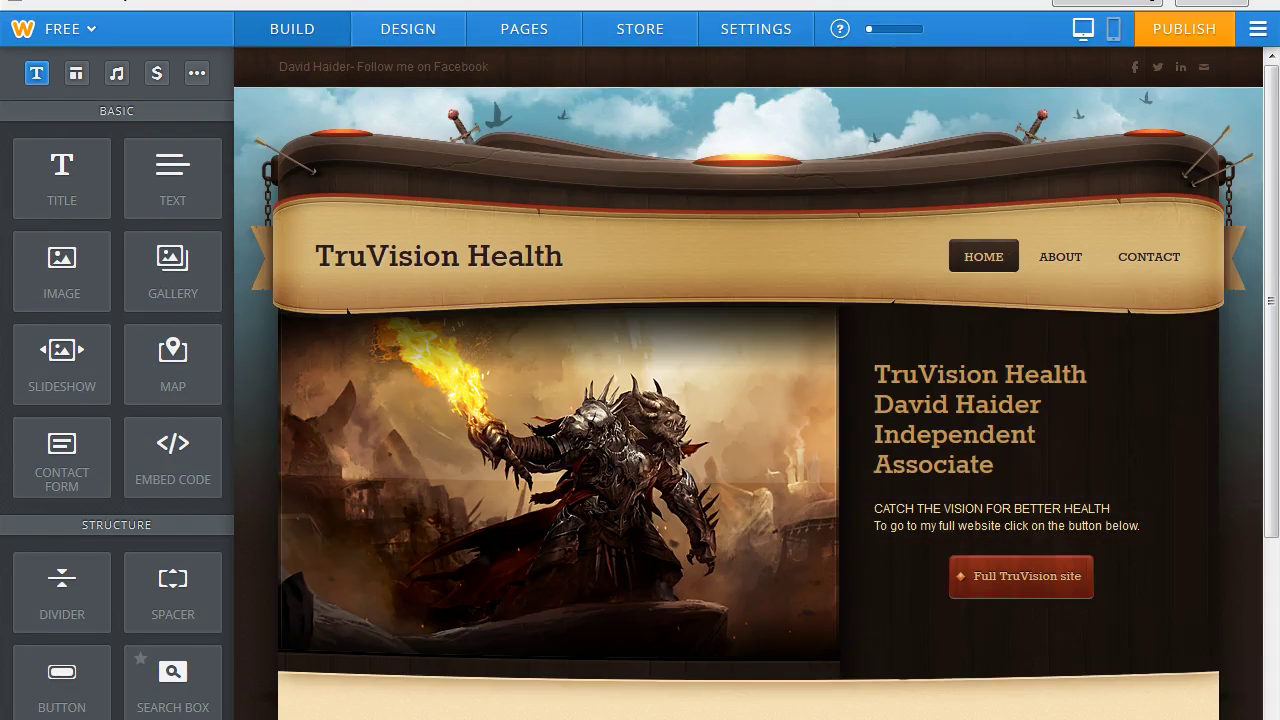
pyautogui.hotkey('ctrl', 't')
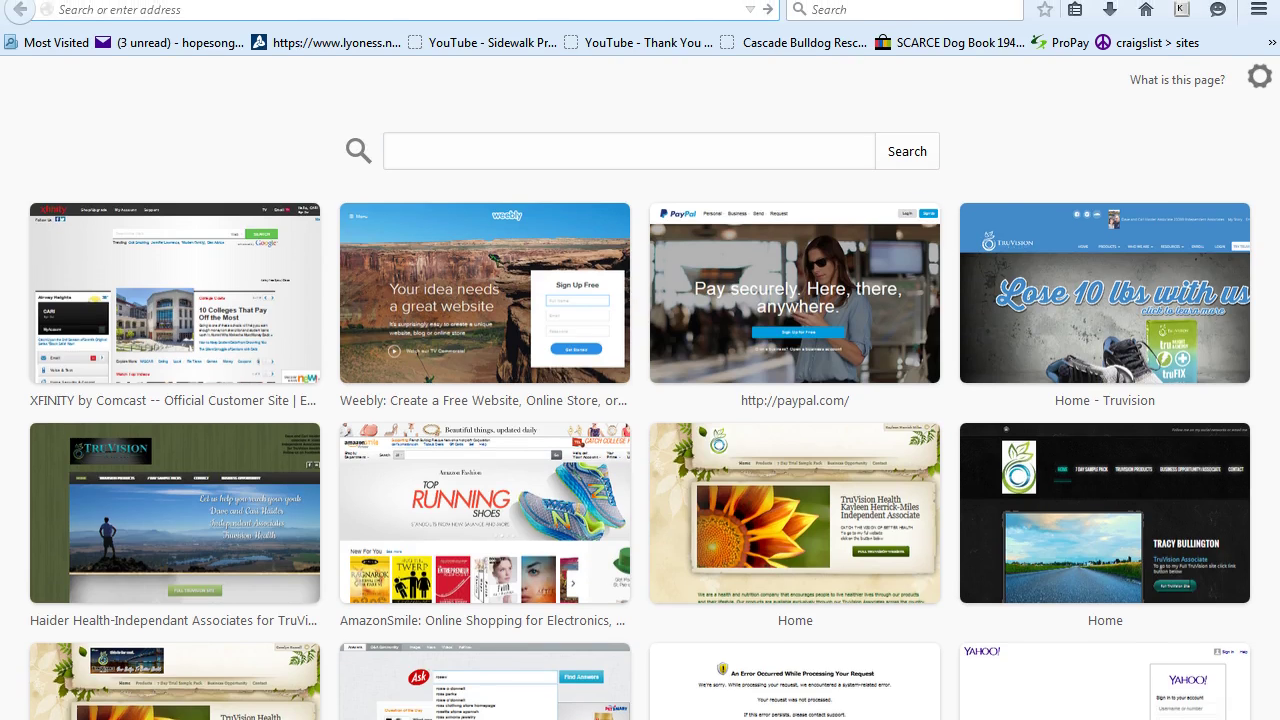
pyautogui.write('h')
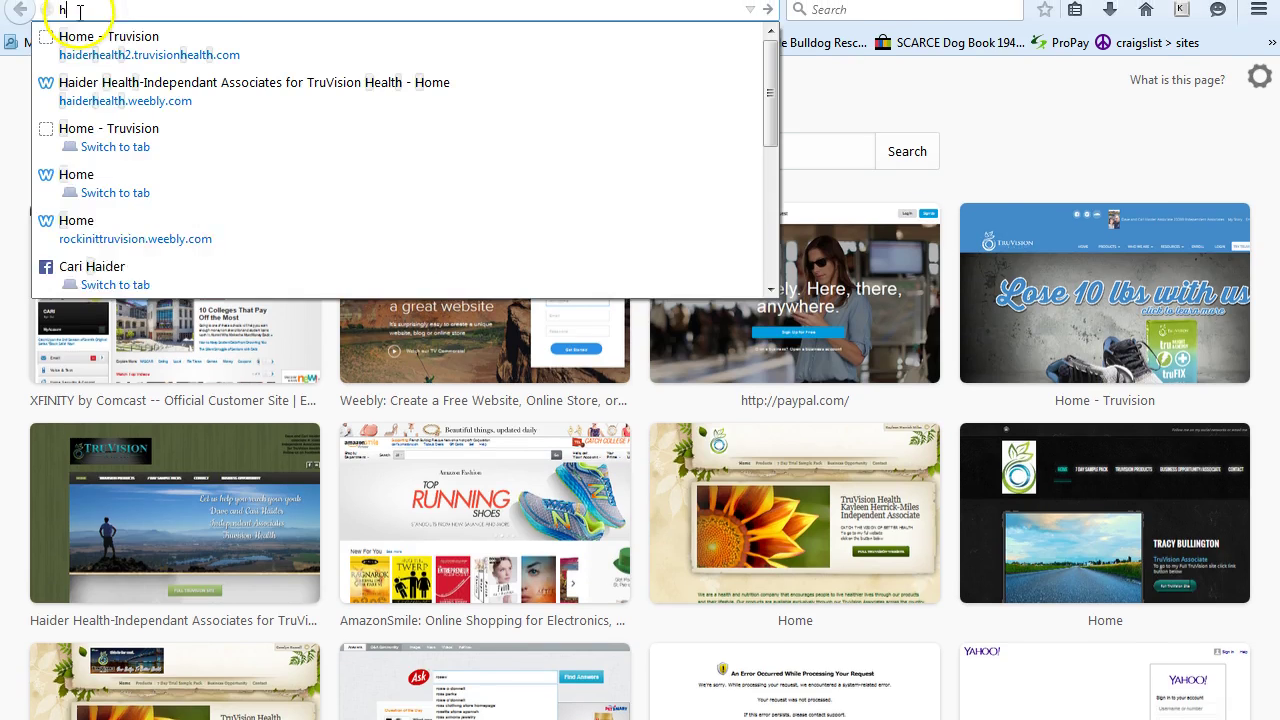
pyautogui.write('aiderhealth2')
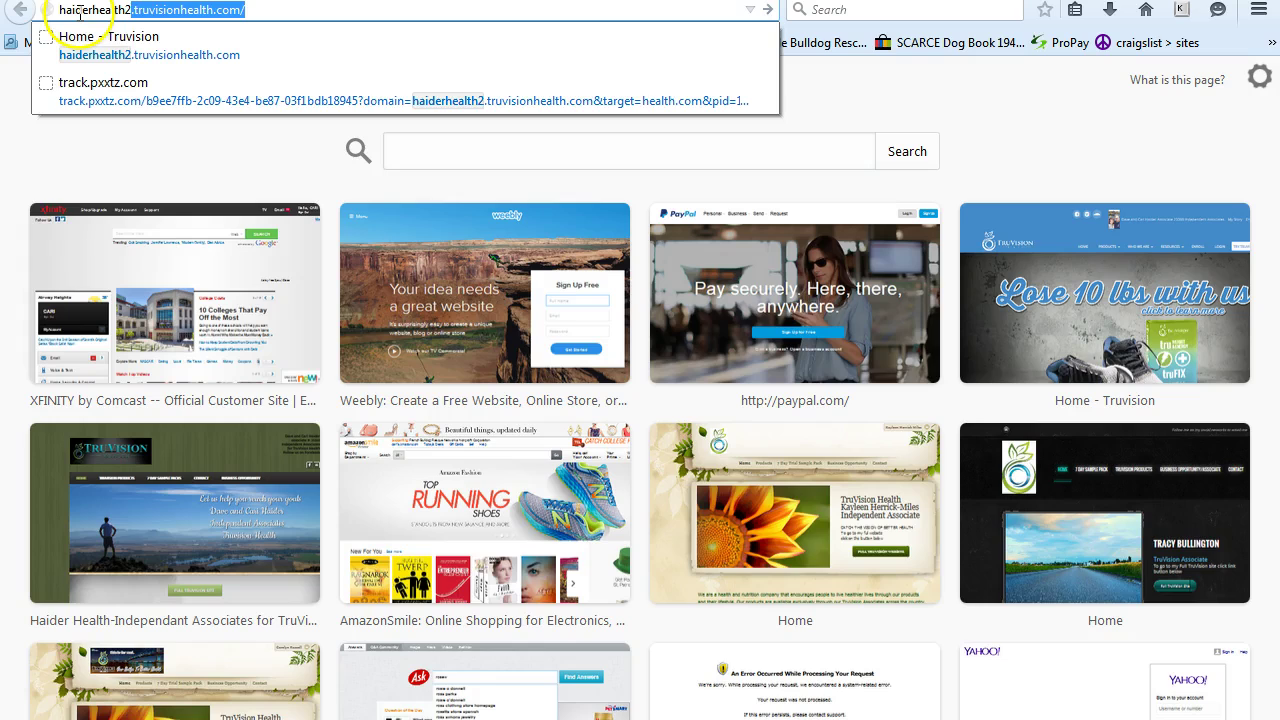
pyautogui.write('.we')
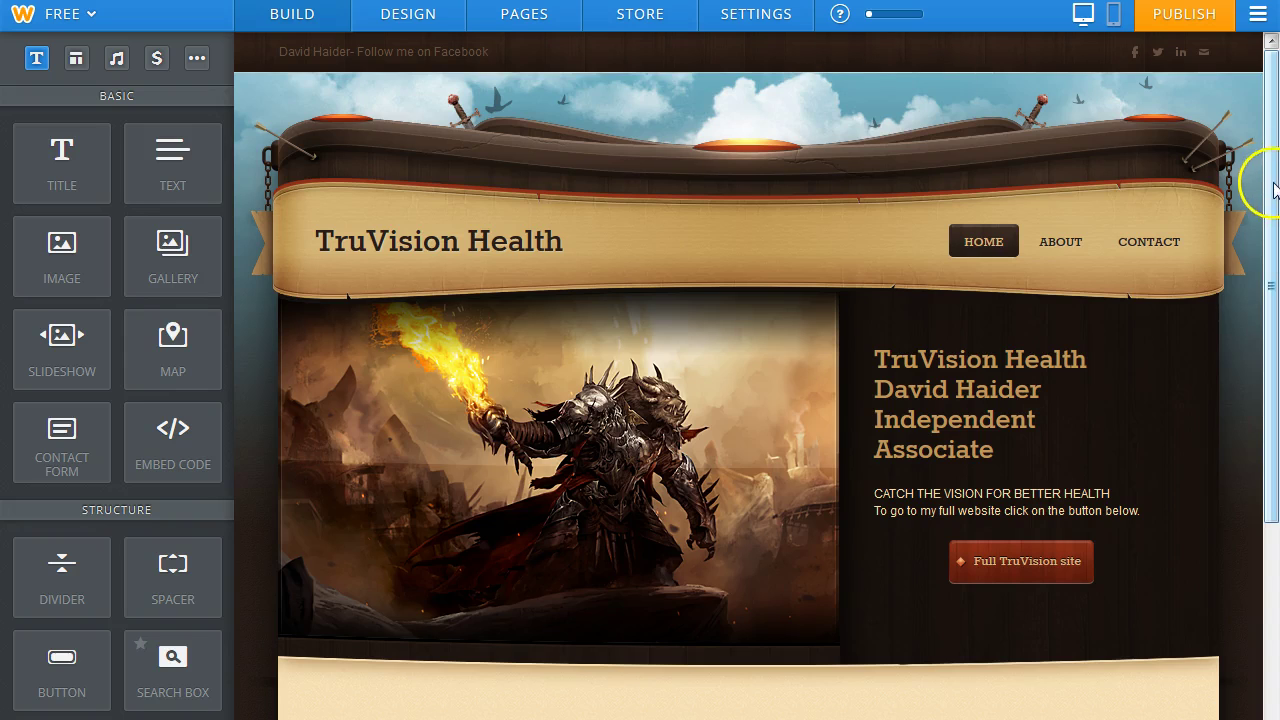
# Add a text block and an image placeholder below the hero banner, then start editing the text block.
pyautogui.scroll(-2, 1273, 190)
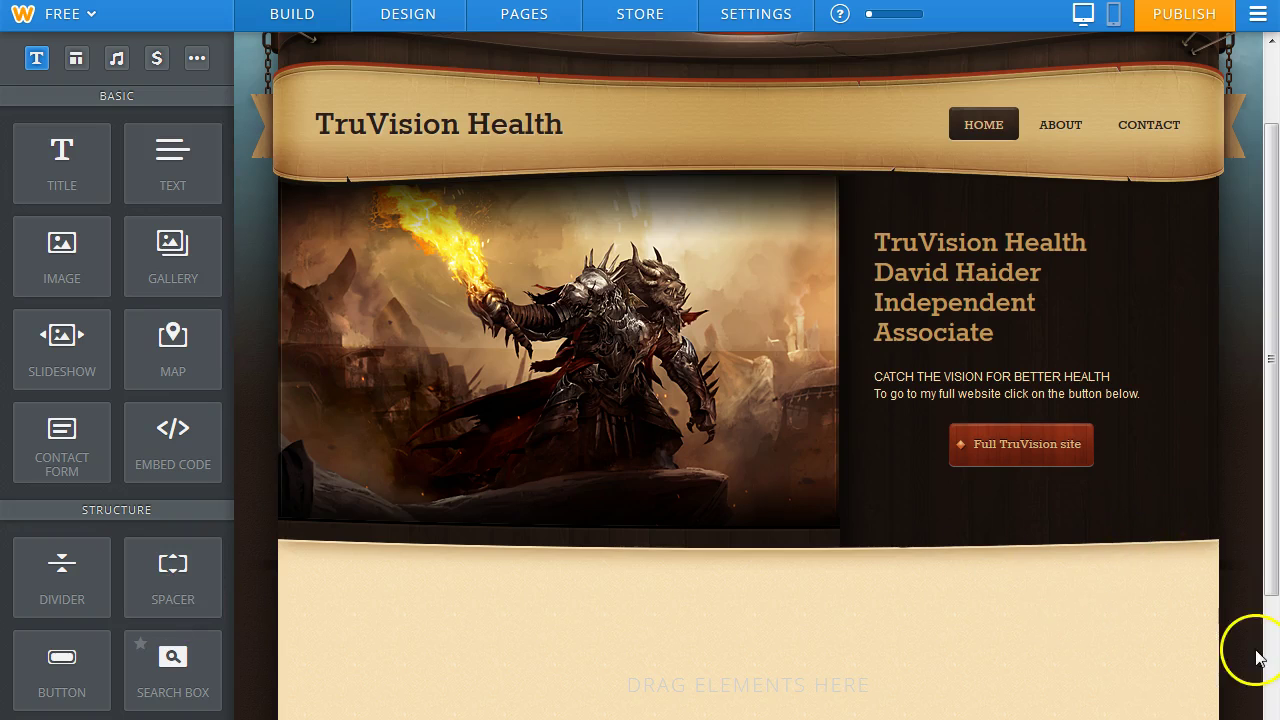
pyautogui.moveTo(163, 157); pyautogui.dragTo(770, 580)
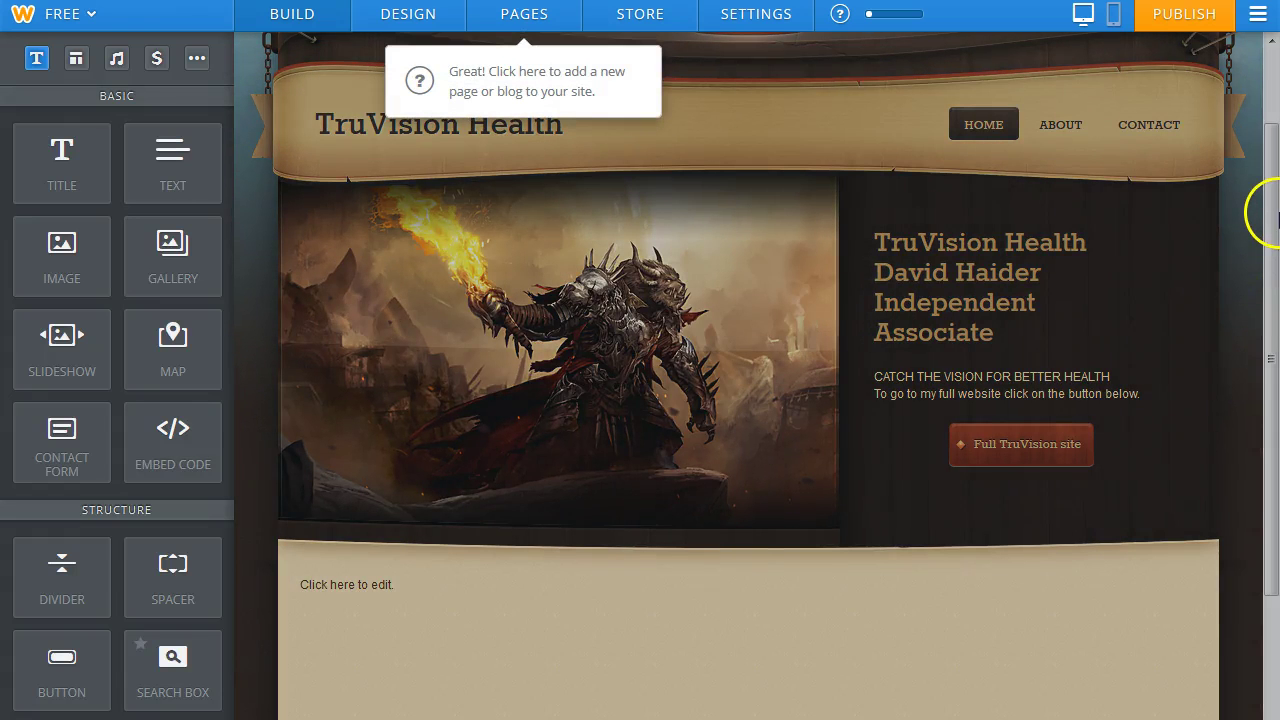
pyautogui.click(1266, 214)
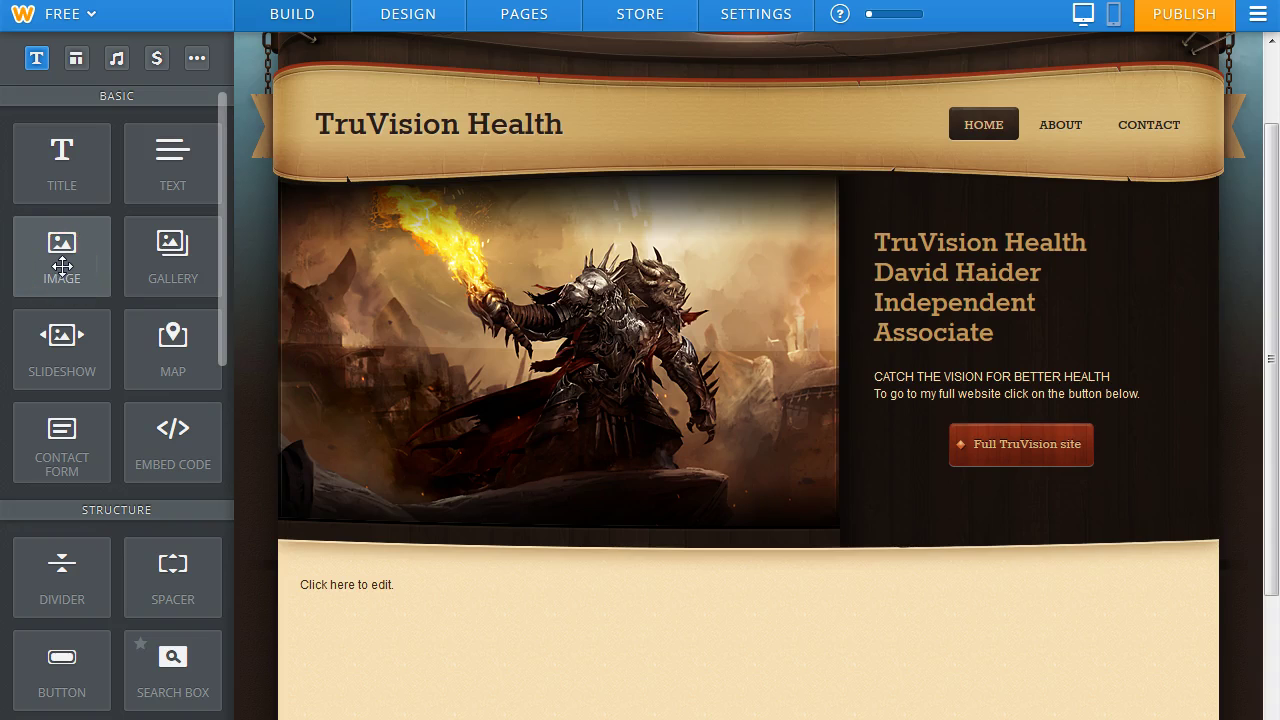
pyautogui.moveTo(62, 266); pyautogui.dragTo(731, 675)
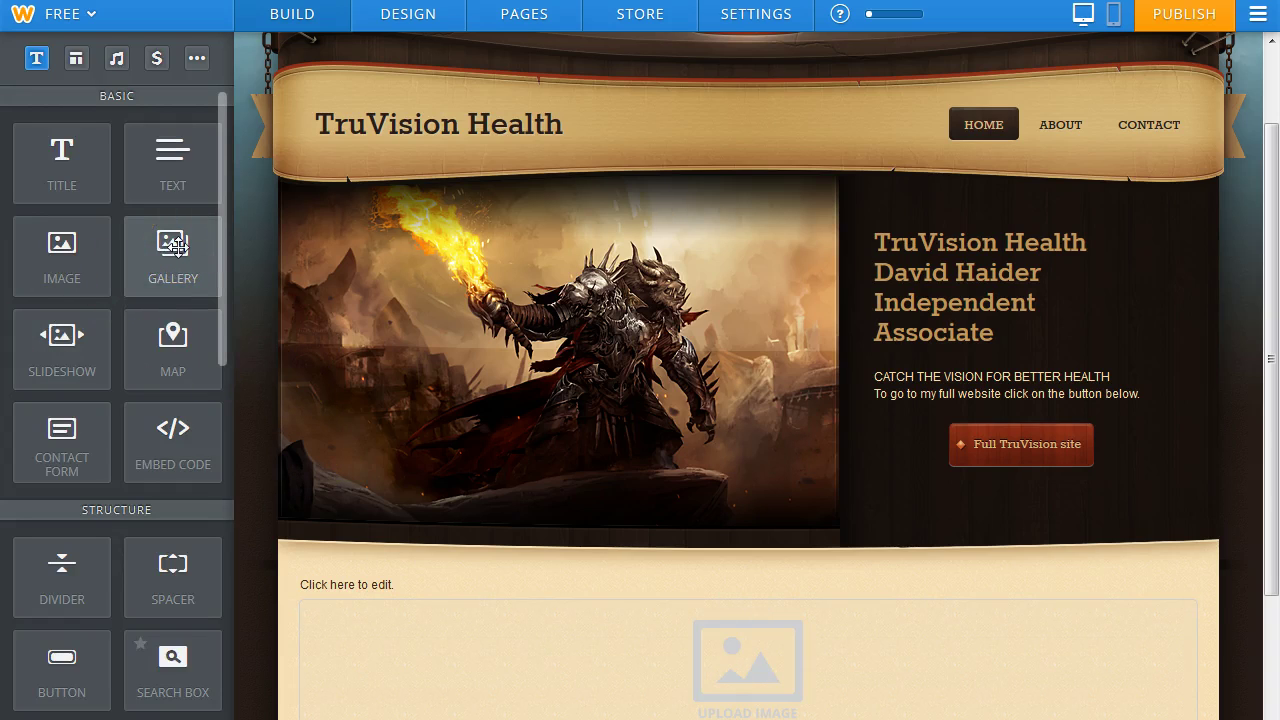
pyautogui.moveTo(177, 244); pyautogui.dragTo(880, 557)
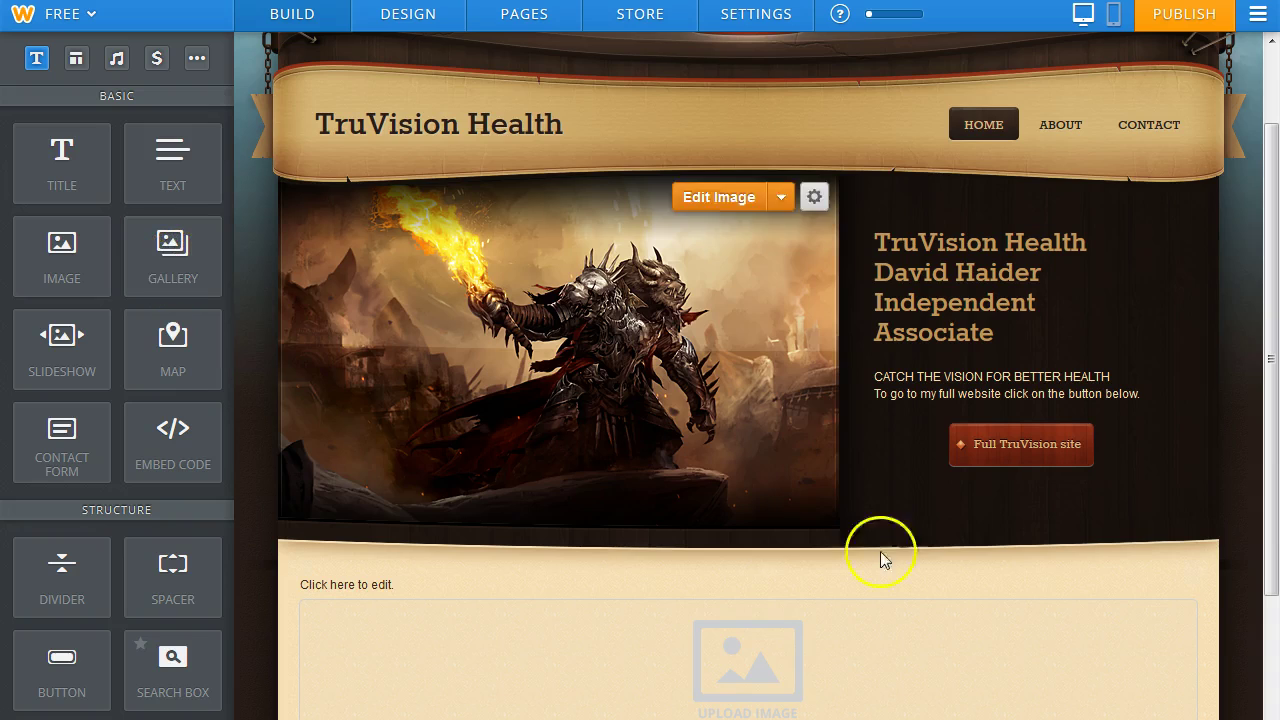
pyautogui.click(505, 577)
pyautogui.click(330, 585)
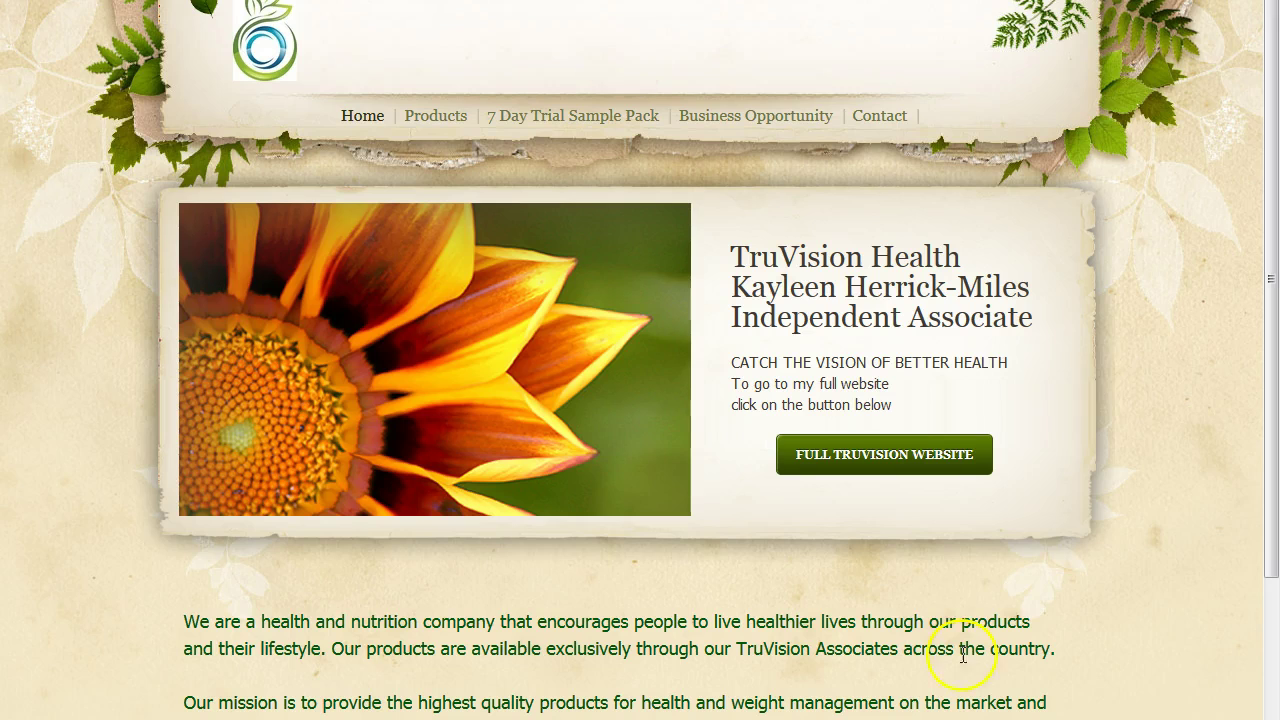
# Copy the reference site's two company mission paragraphs and return to the Weebly editor.
pyautogui.scroll(-1, 1271, 335)
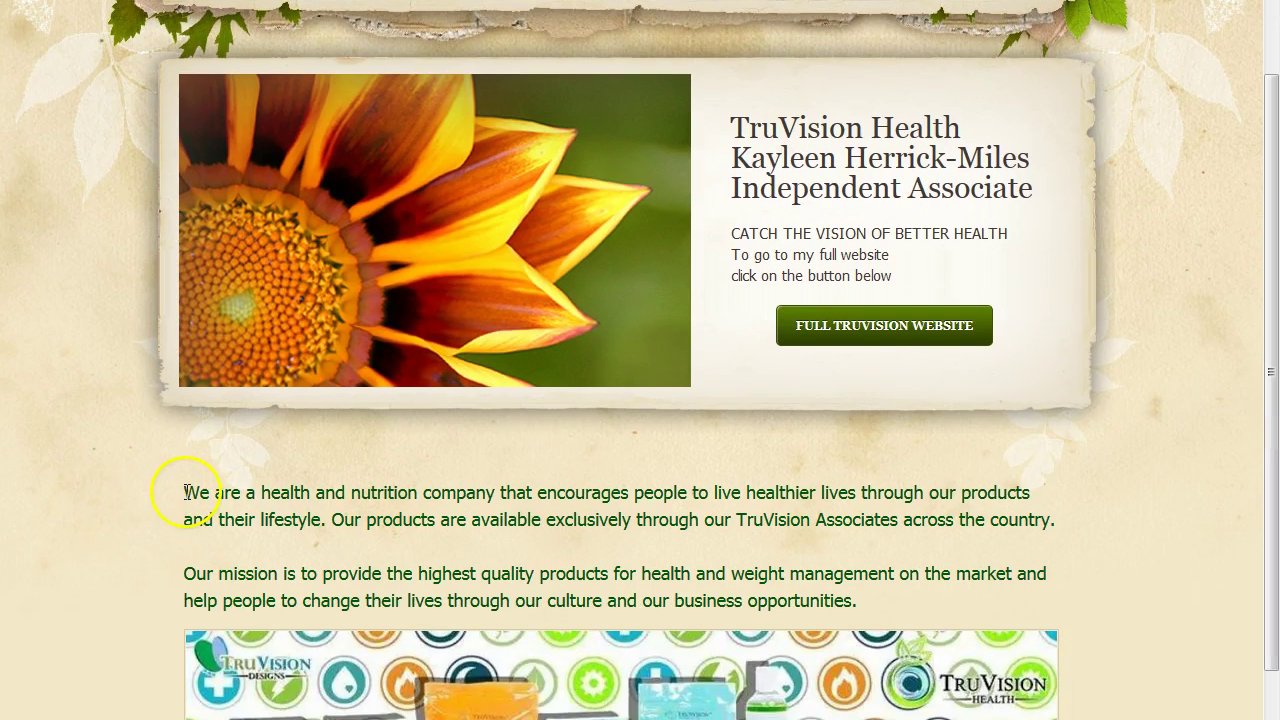
pyautogui.moveTo(193, 505); pyautogui.dragTo(908, 606)
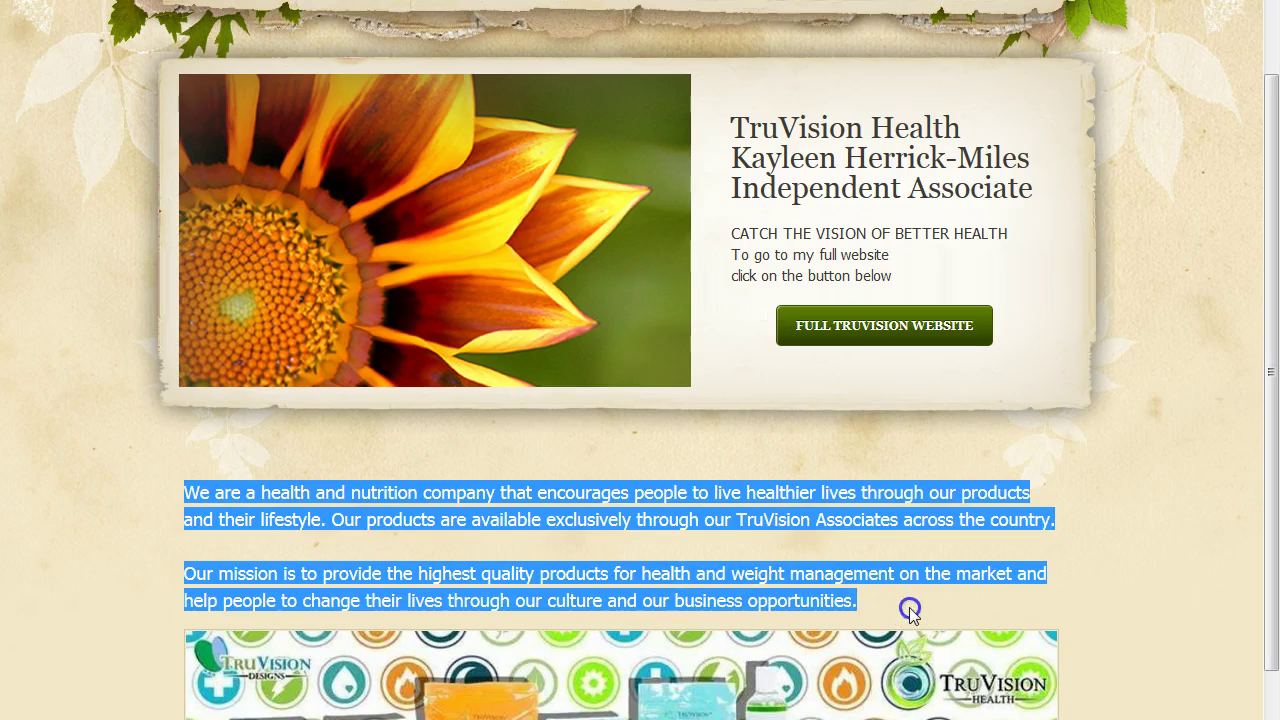
pyautogui.rightClick(644, 508)
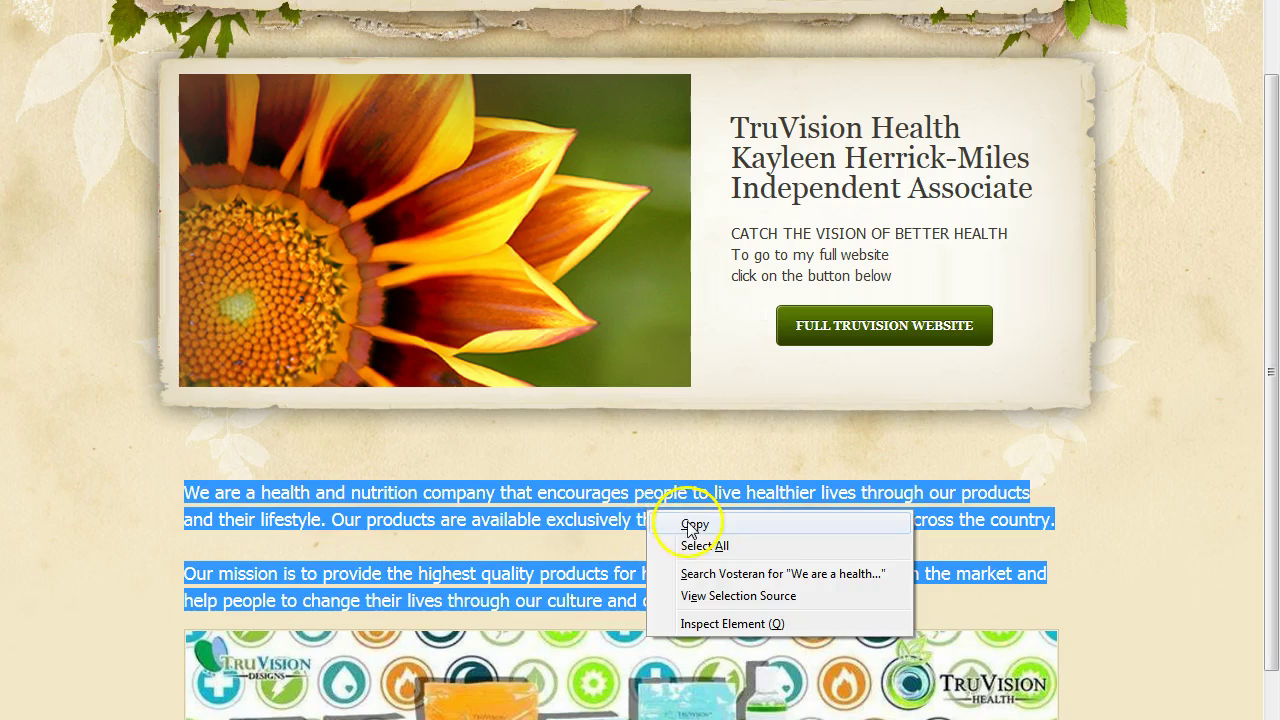
pyautogui.click(676, 523)
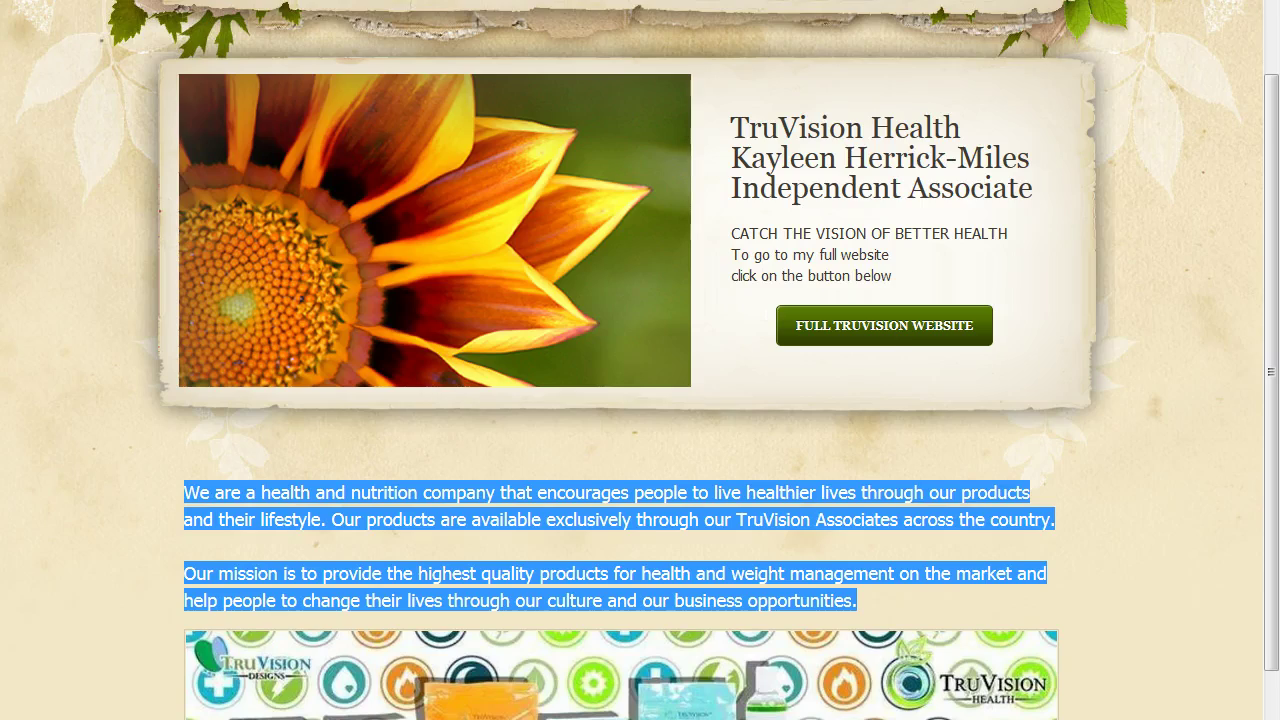
pyautogui.hotkey('alt', 'Tab')
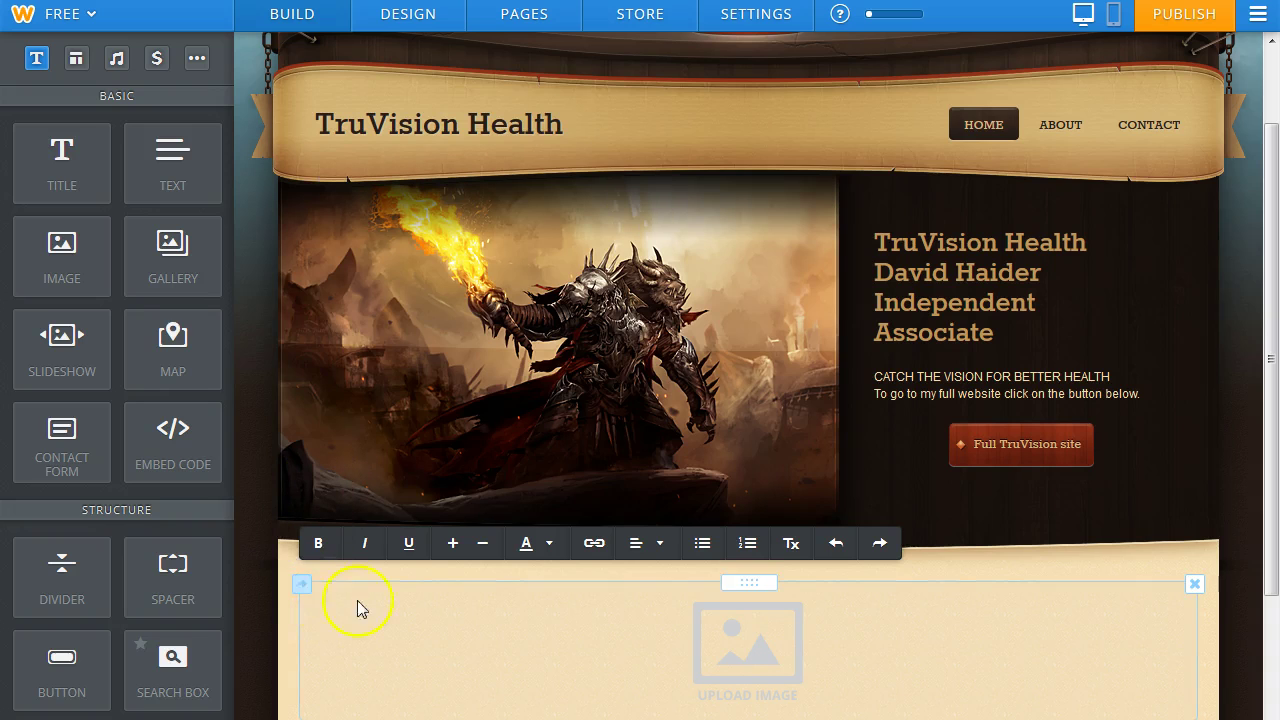
# Paste the two copied company paragraphs into the empty text block.
pyautogui.click(310, 585)
pyautogui.click(333, 571)
pyautogui.rightClick(308, 575)
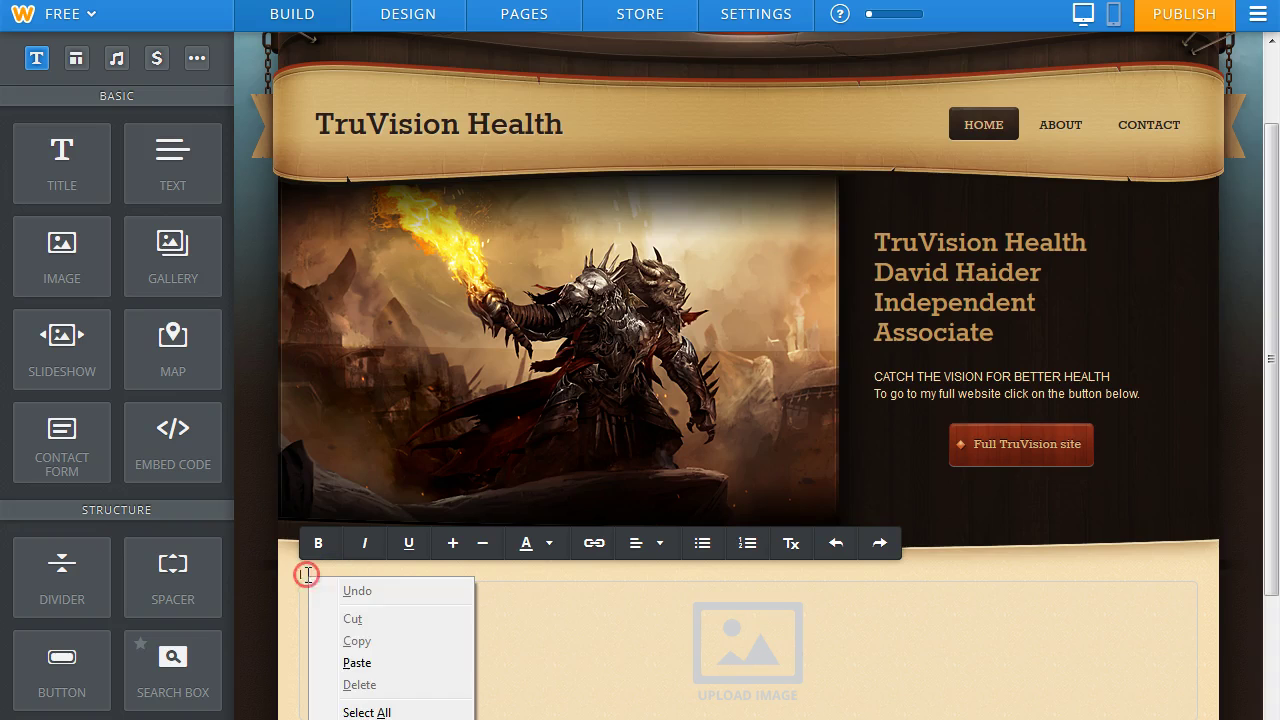
pyautogui.click(359, 660)
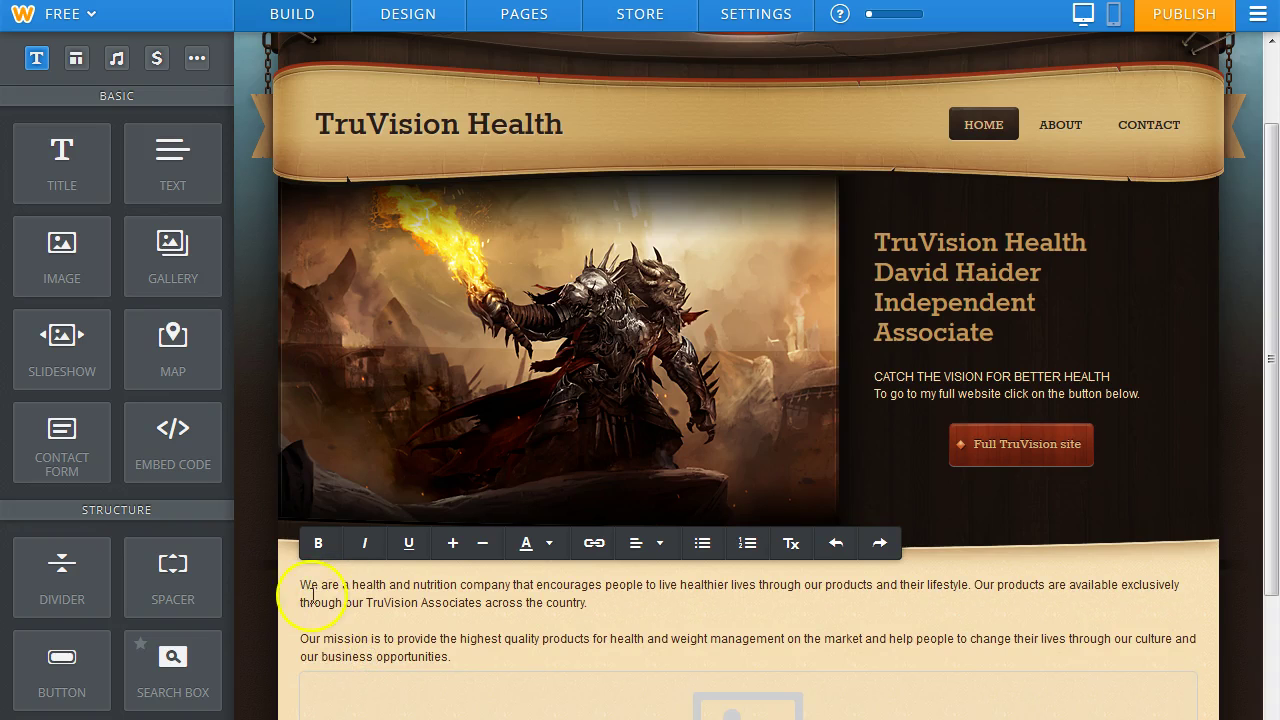
# Increase the pasted paragraphs' font size by two steps.
pyautogui.moveTo(298, 582); pyautogui.dragTo(501, 692)
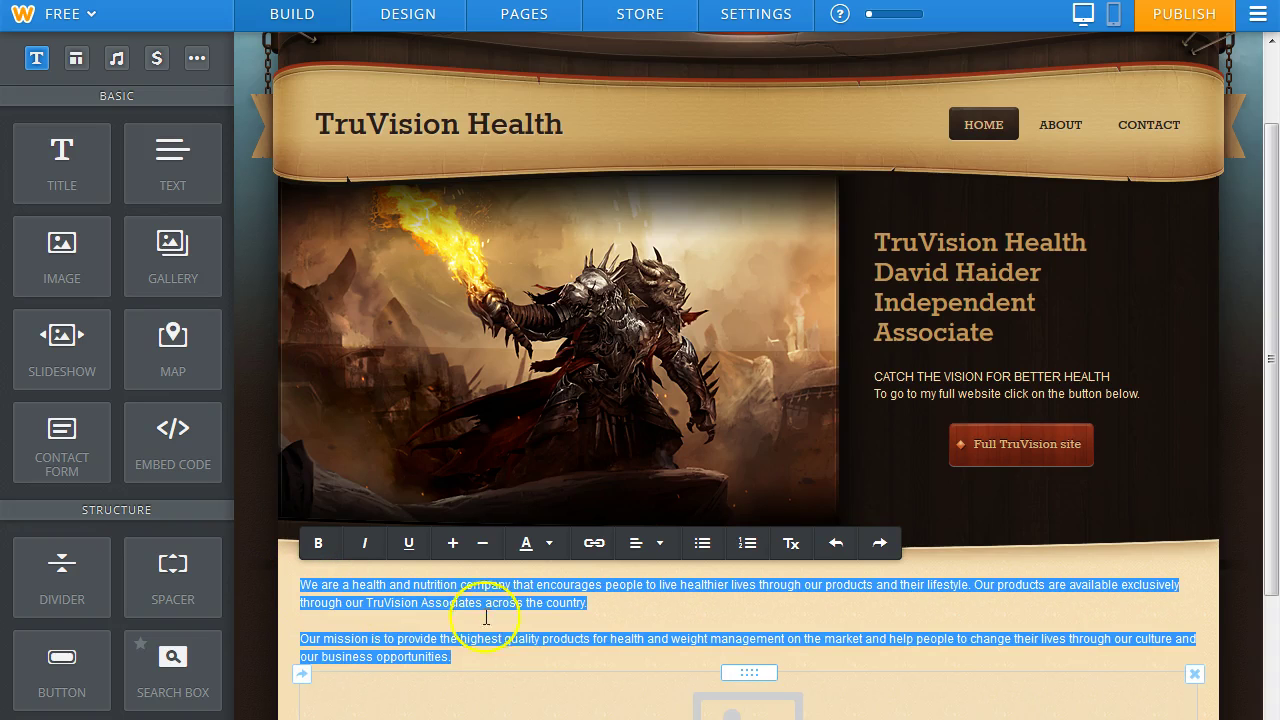
pyautogui.click(453, 545)
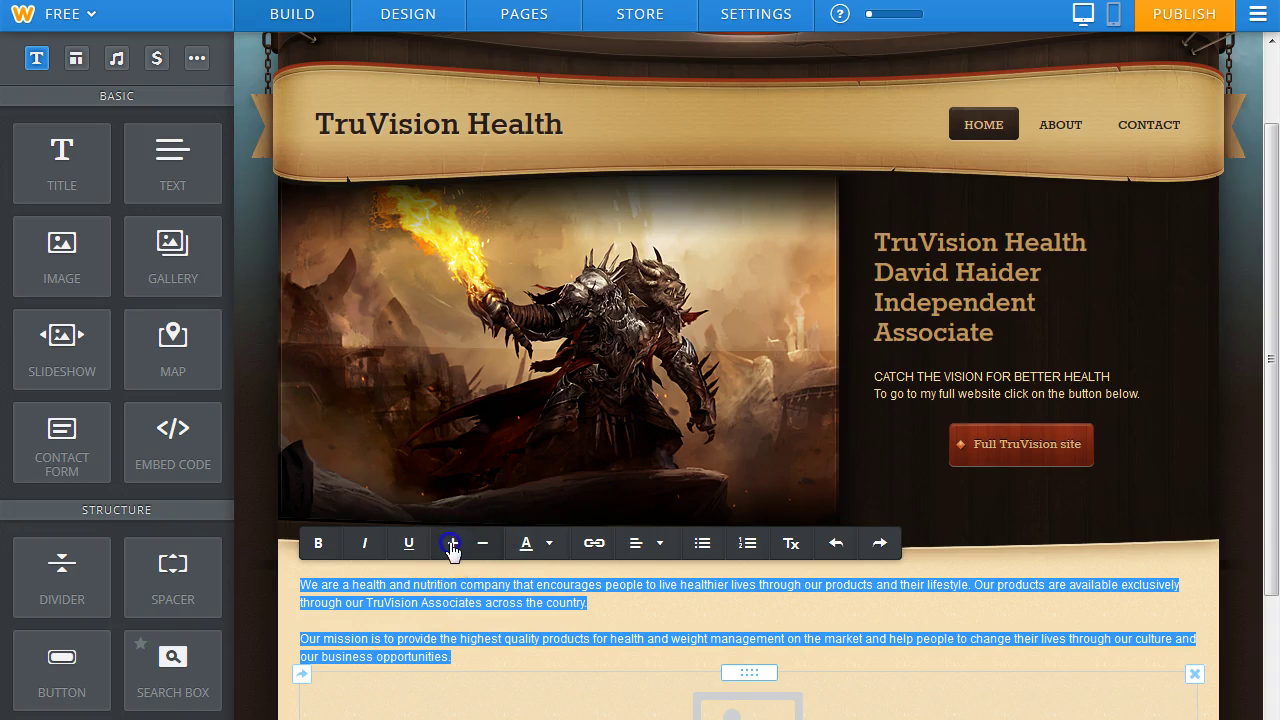
pyautogui.click(453, 545)
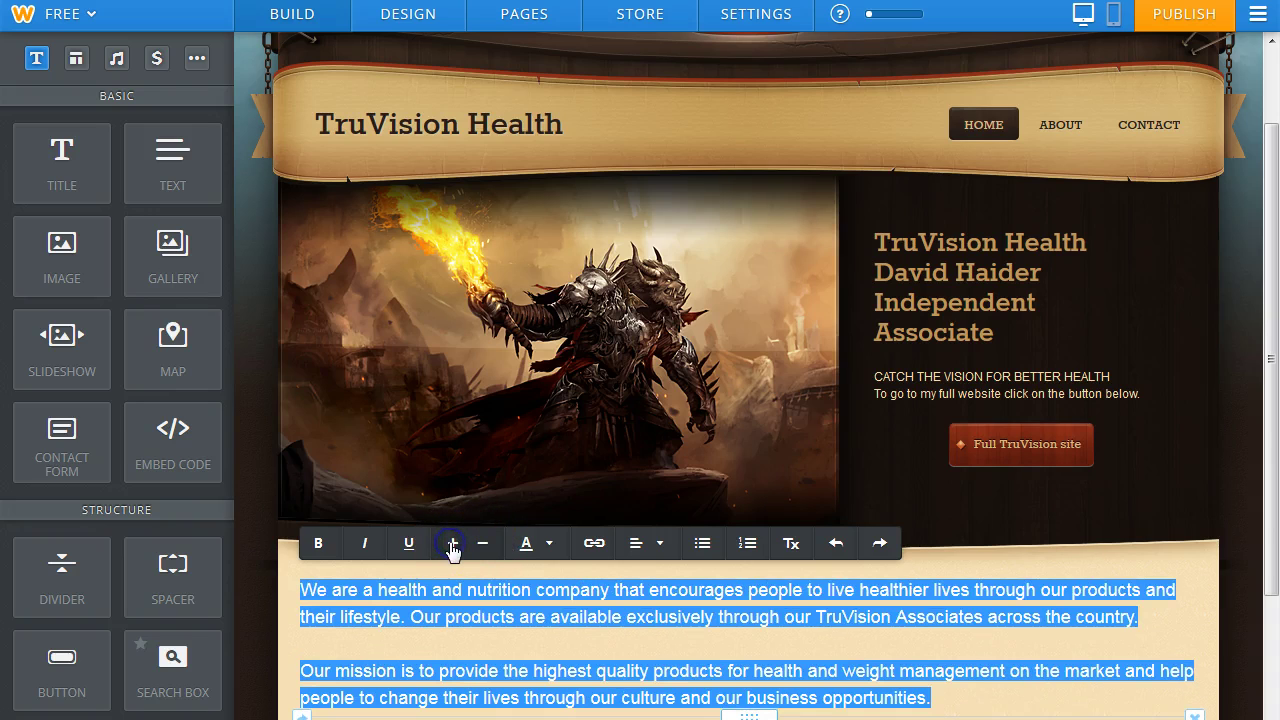
pyautogui.click(550, 546)
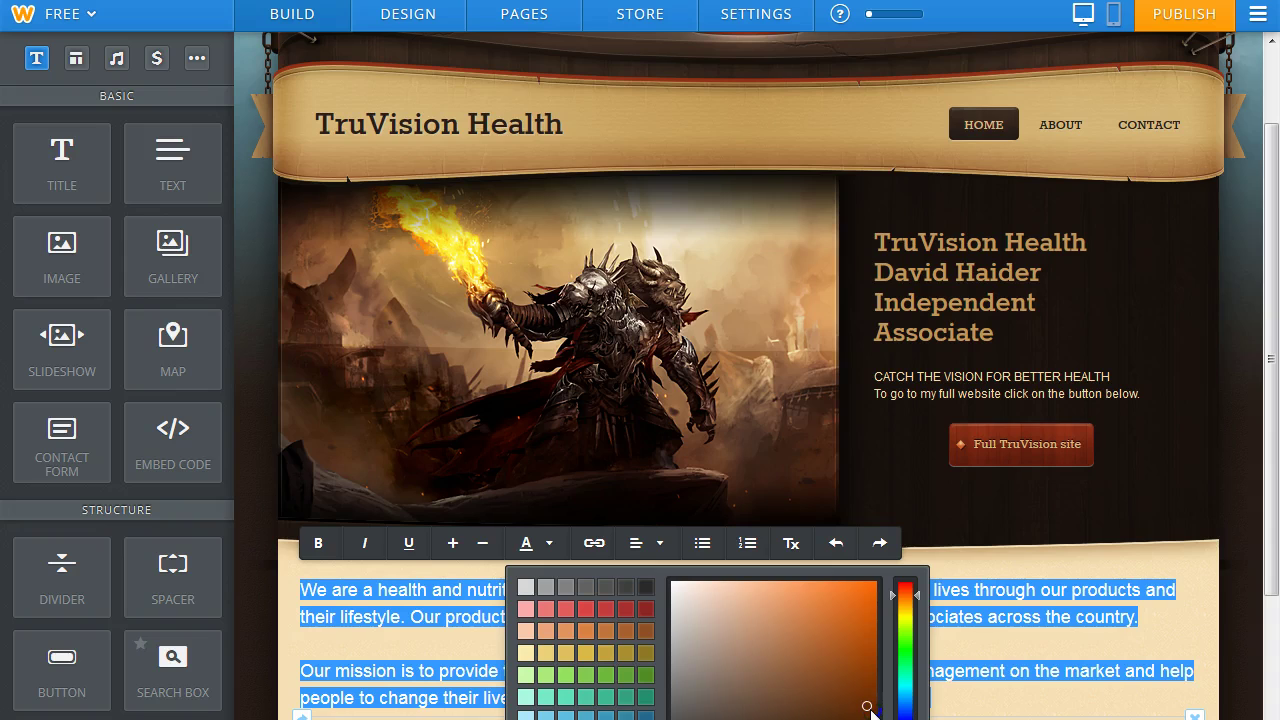
pyautogui.moveTo(1262, 470); pyautogui.dragTo(1272, 545)
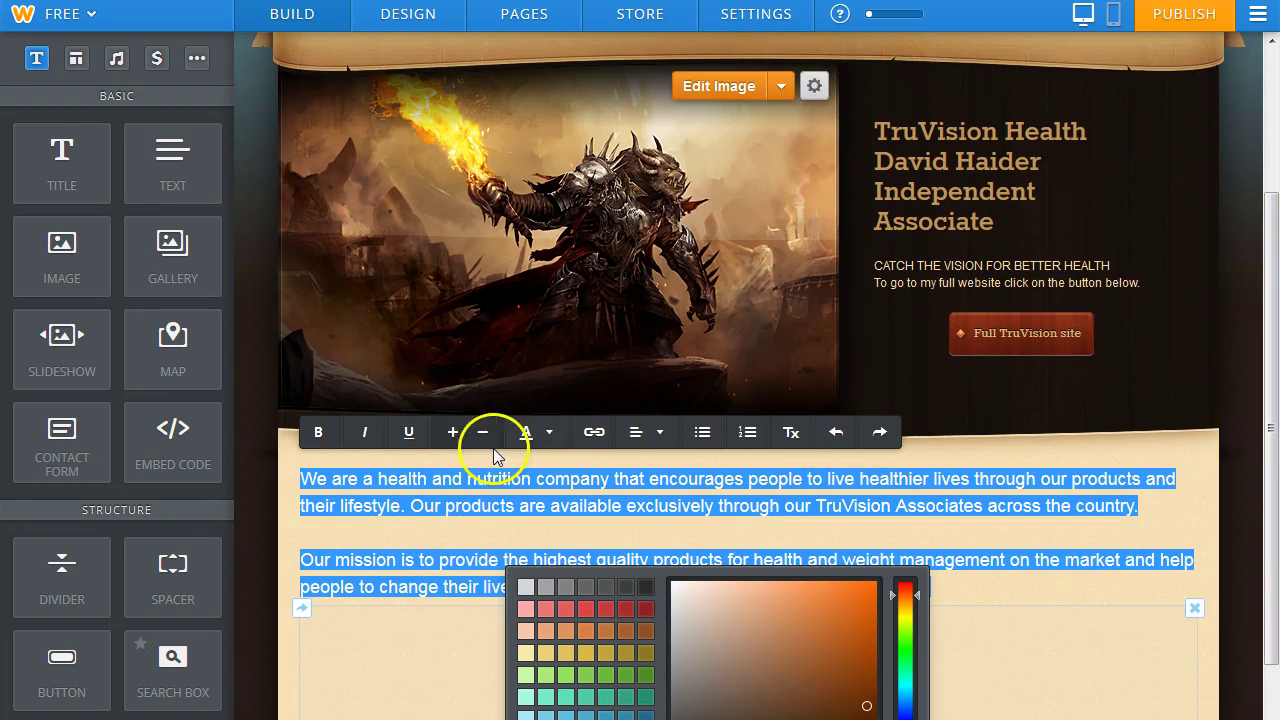
pyautogui.click(290, 531)
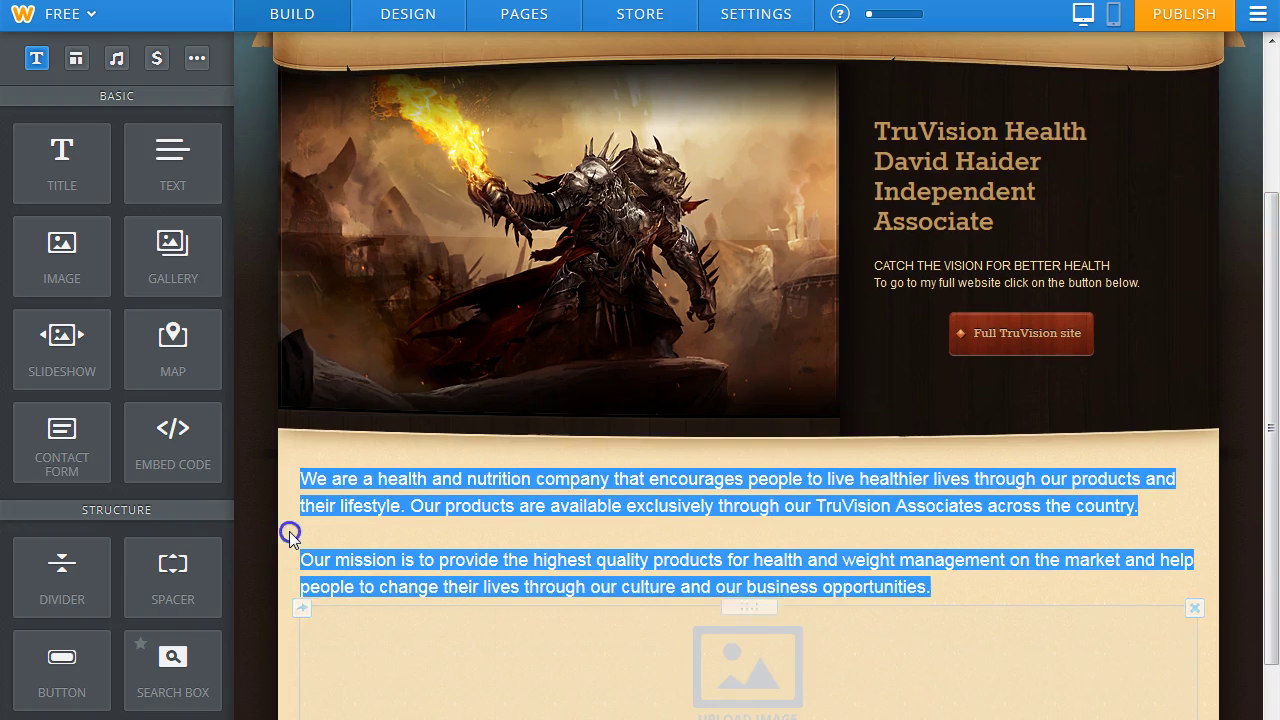
pyautogui.click(290, 532)
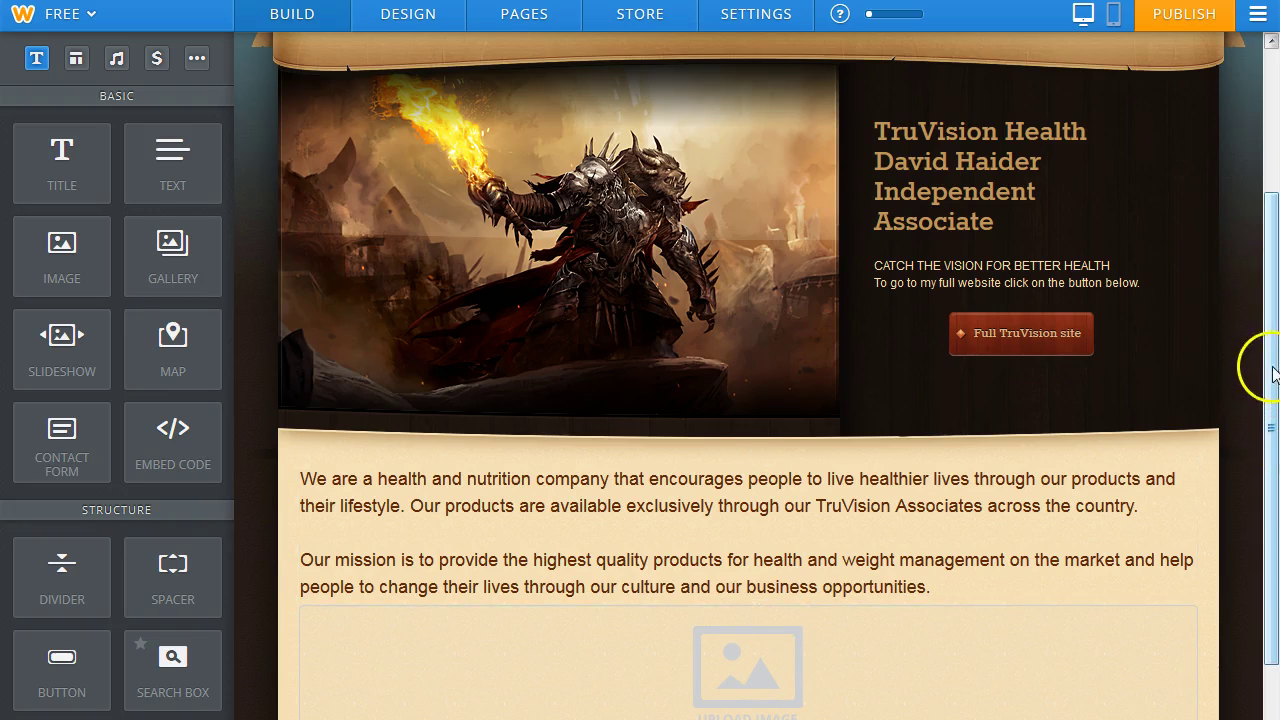
pyautogui.scroll(-2, 1265, 380)
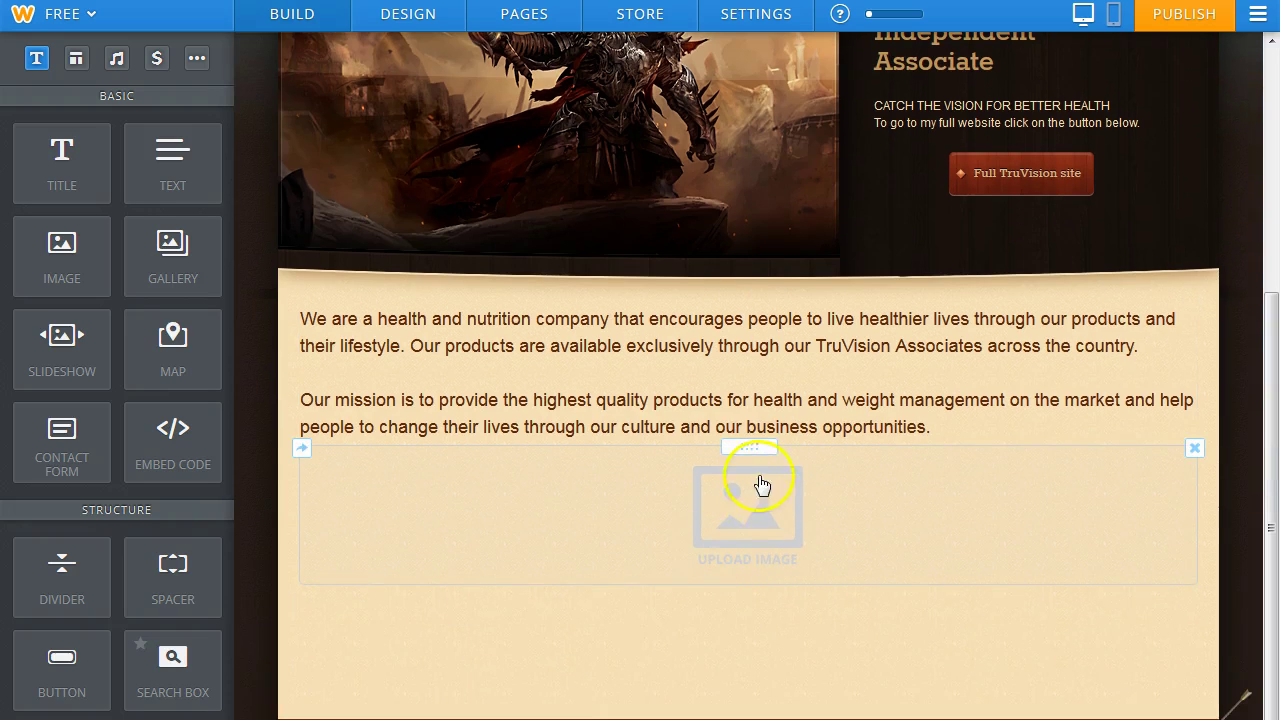
# Allow the Adobe Flash plugin and start uploading a photo from the computer into the image placeholder.
pyautogui.click(744, 512)
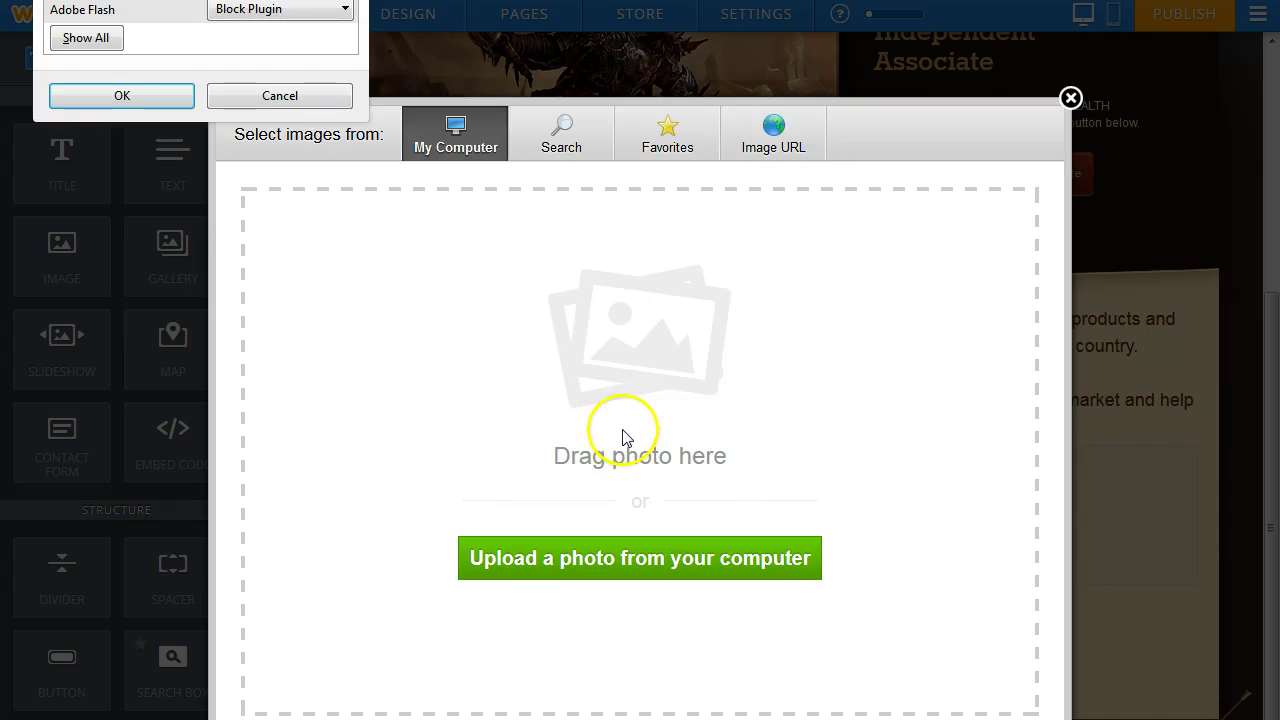
pyautogui.click(344, 10)
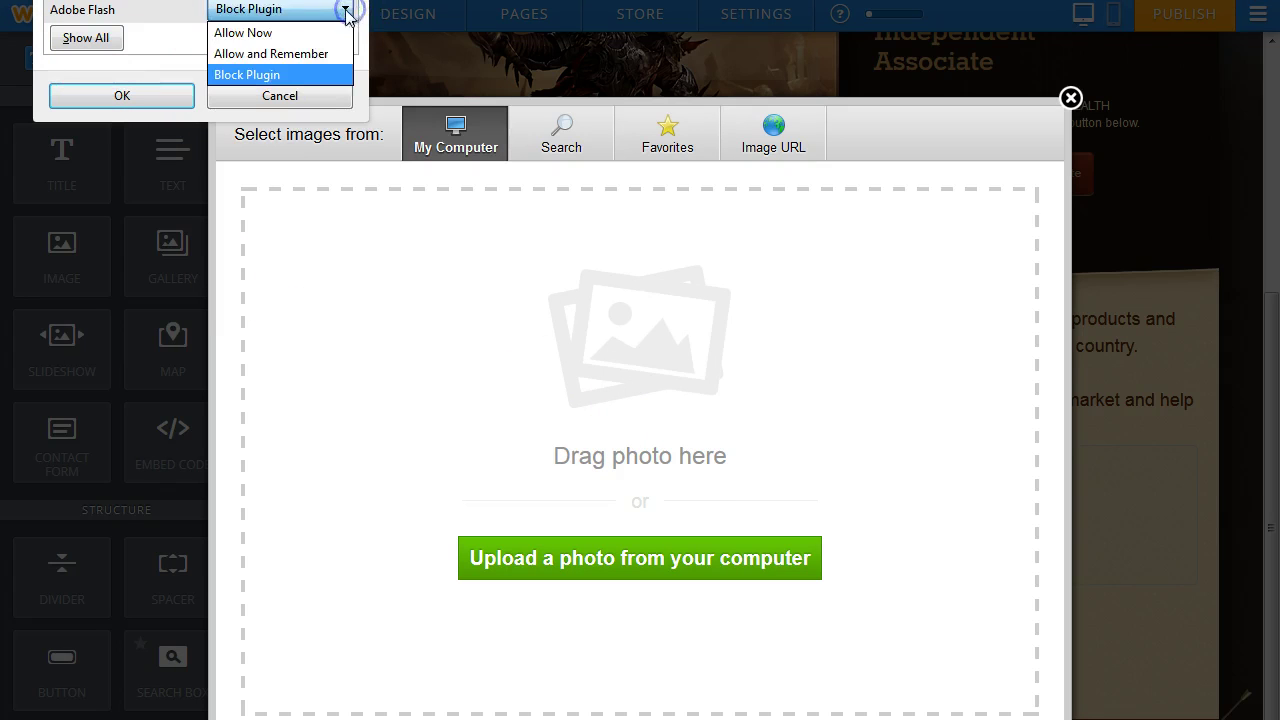
pyautogui.click(268, 54)
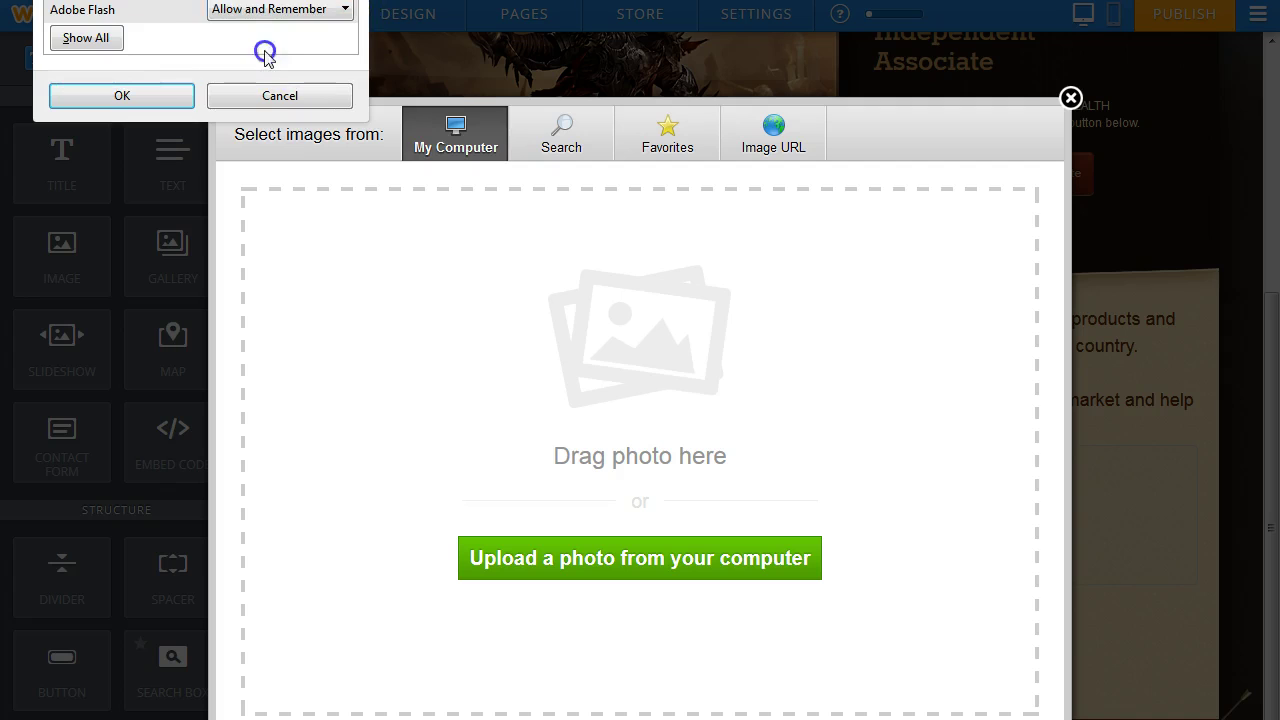
pyautogui.click(122, 96)
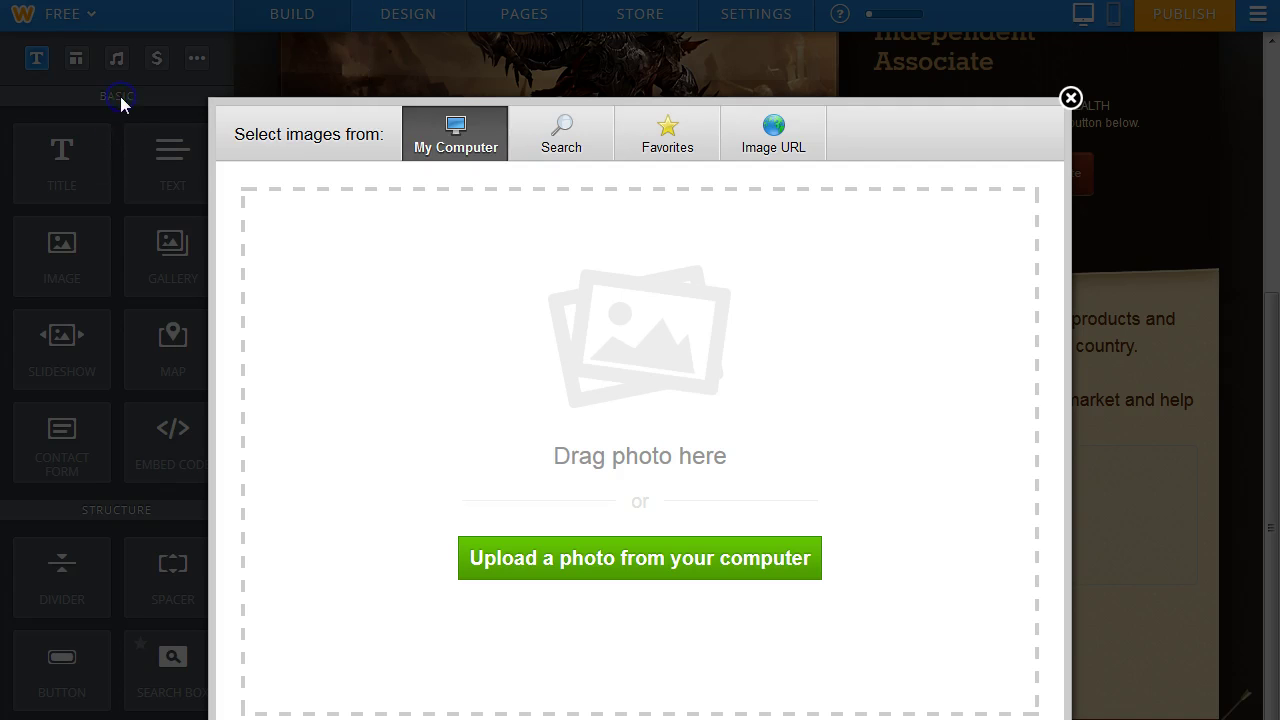
pyautogui.click(636, 568)
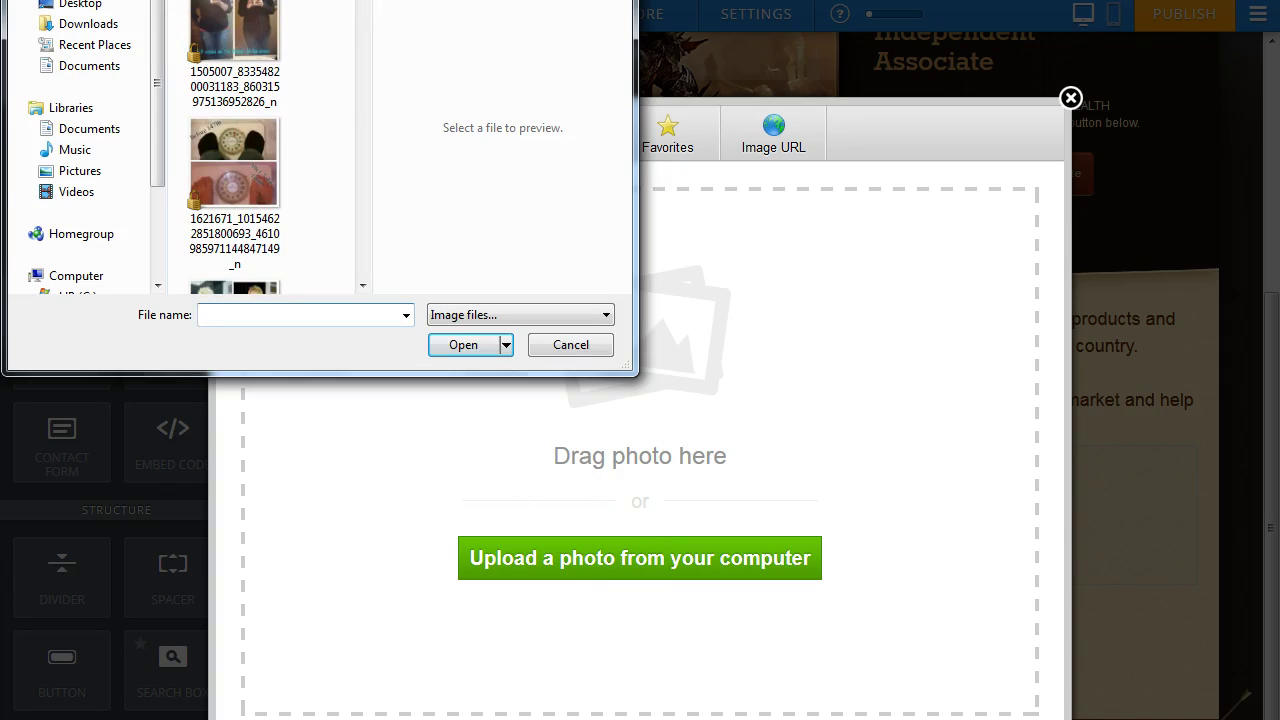
# Upload the 'new products' image from the site making pics folder.
pyautogui.press('BackSpace')
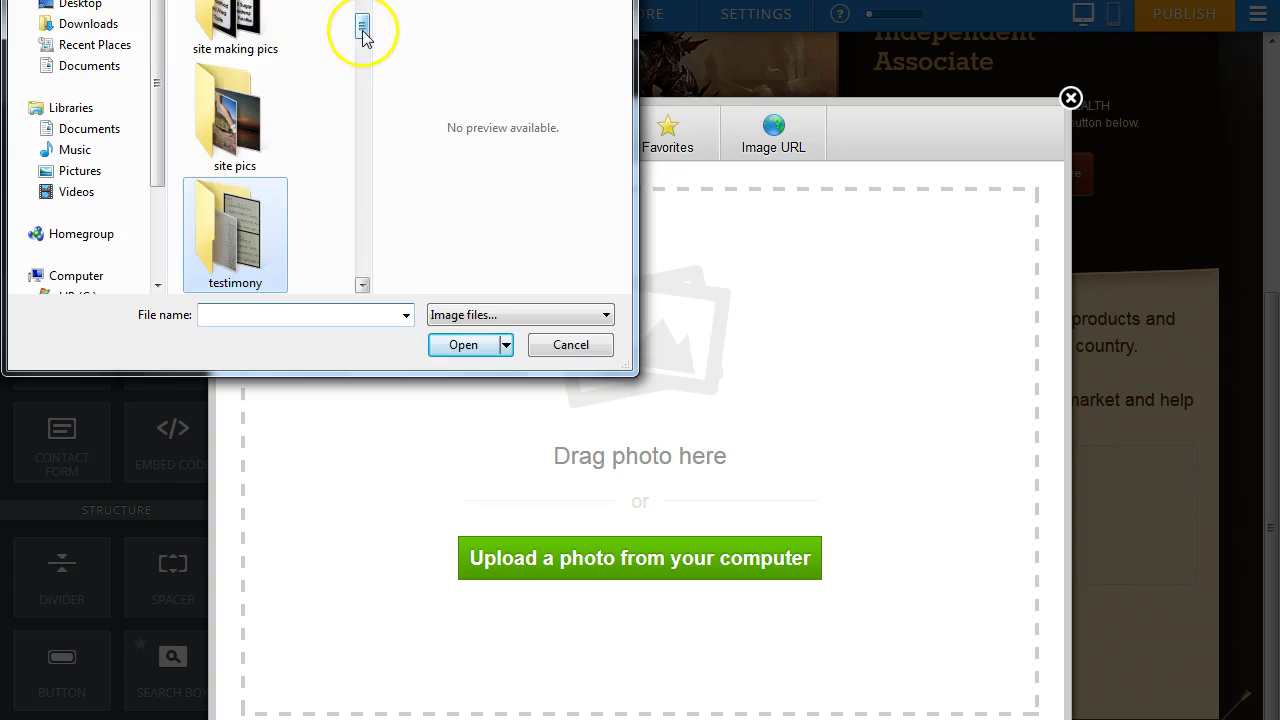
pyautogui.click(363, 27)
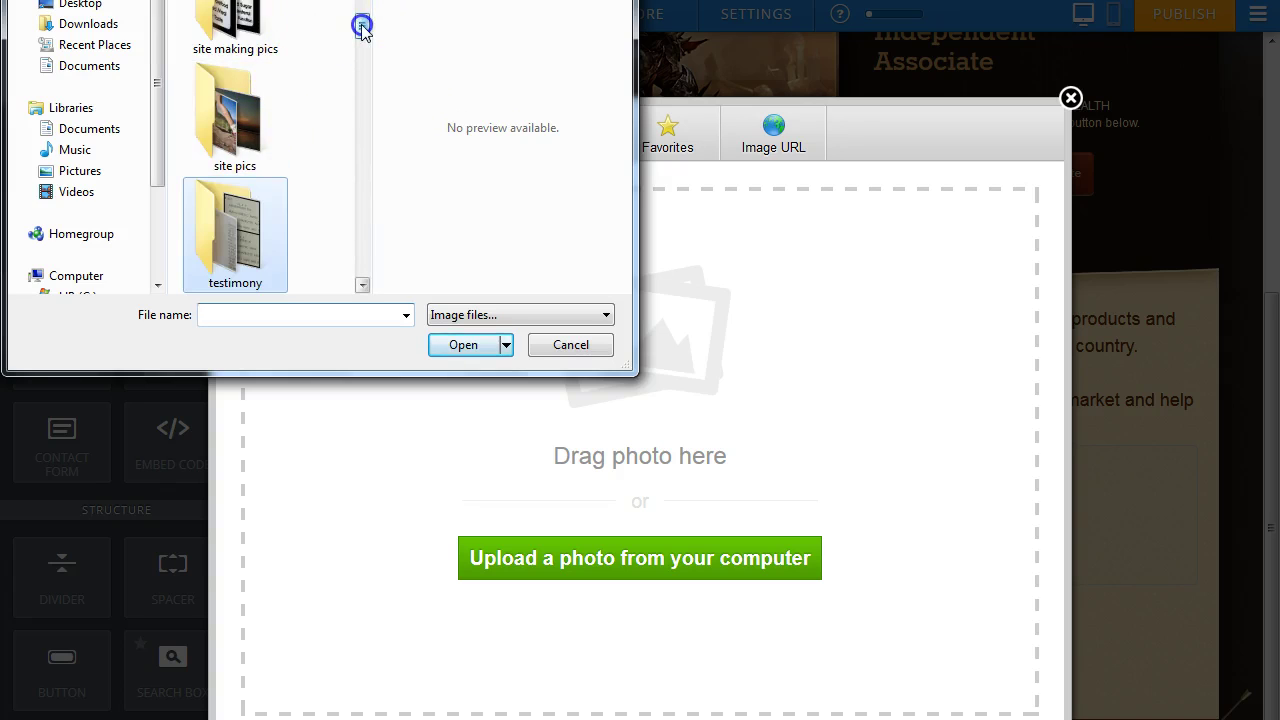
pyautogui.moveTo(363, 27); pyautogui.dragTo(358, 20)
pyautogui.doubleClick(272, 88)
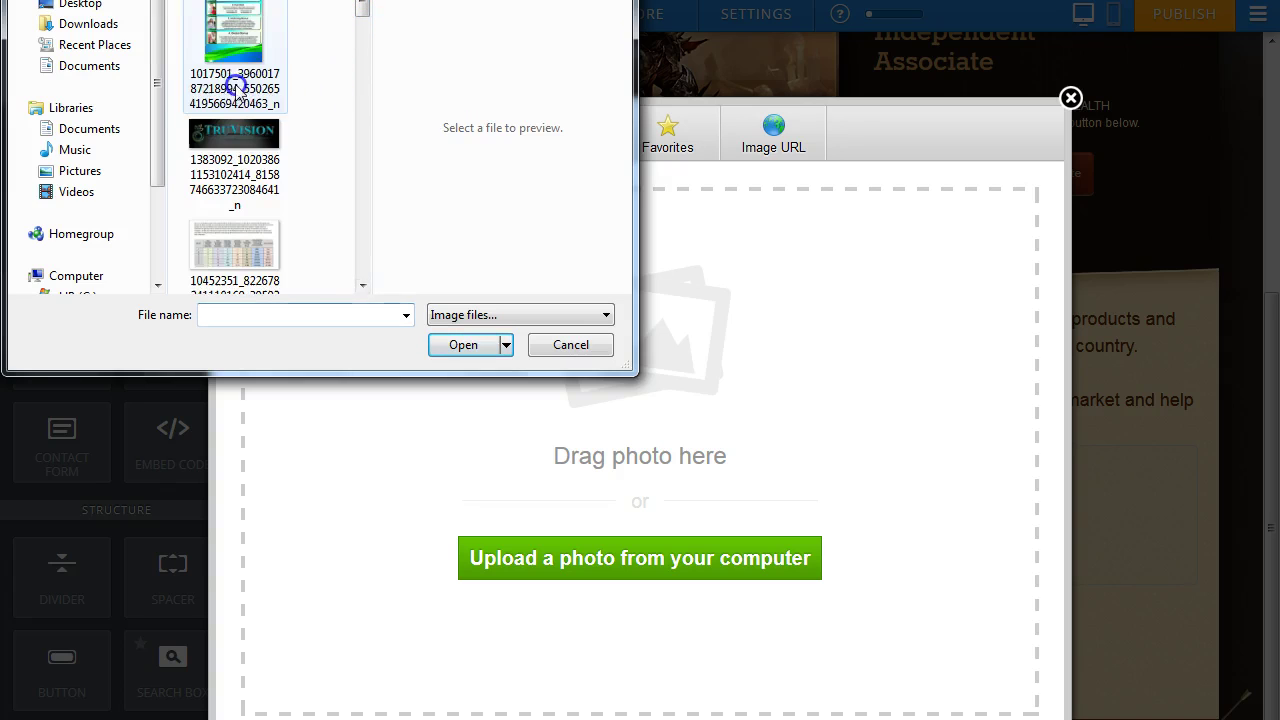
pyautogui.moveTo(357, 14); pyautogui.dragTo(368, 104)
pyautogui.click(258, 168)
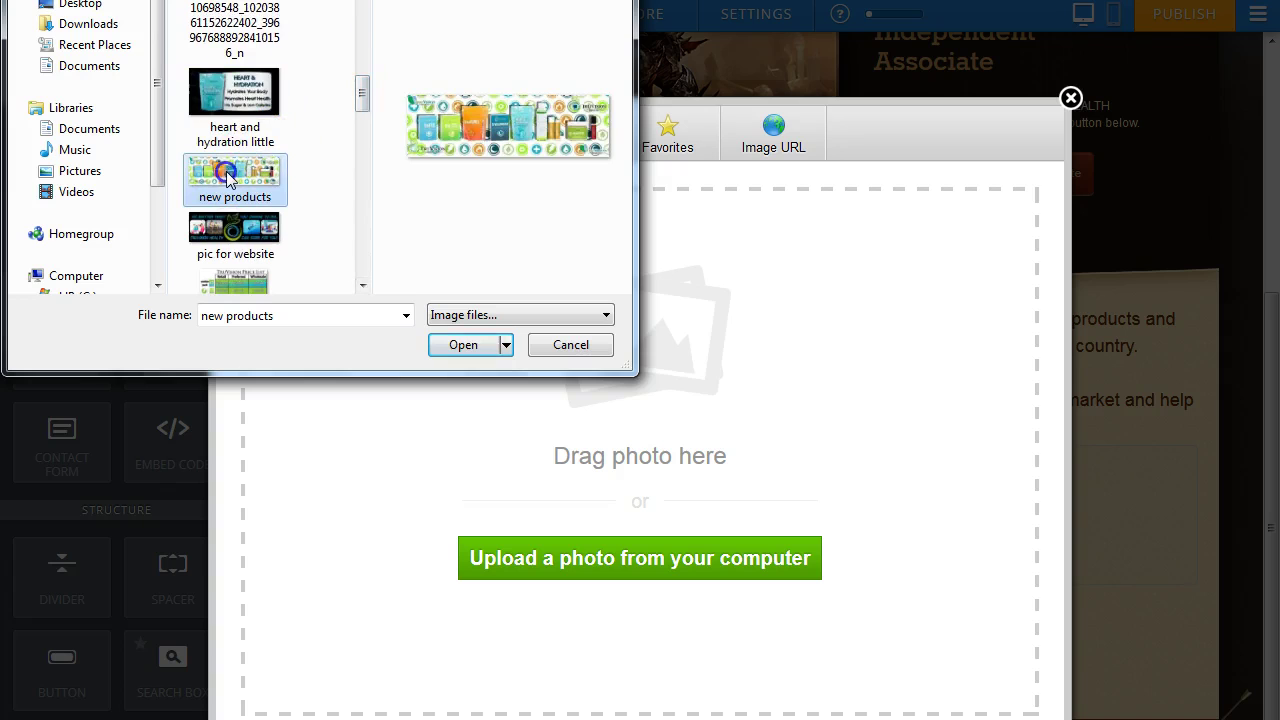
pyautogui.click(470, 346)
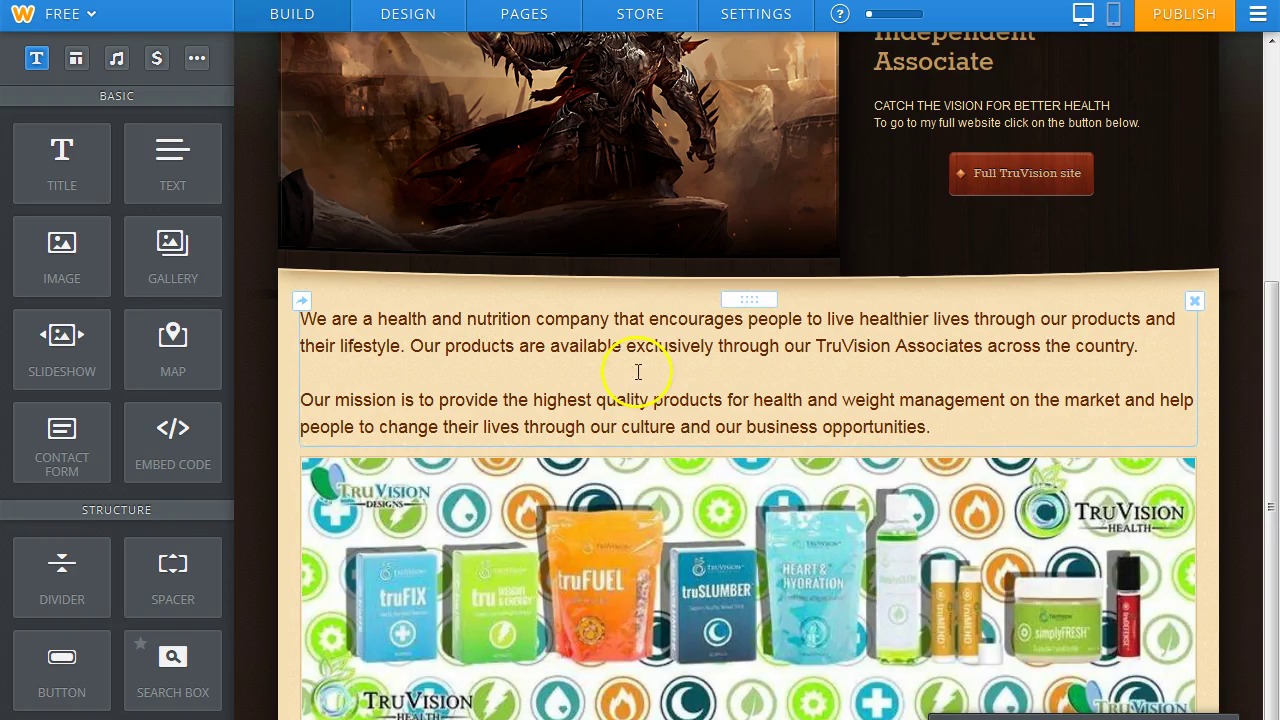
# Review the page with the new products banner, publish it, and close the Website Published! confirmation.
pyautogui.moveTo(1274, 347); pyautogui.dragTo(1273, 502)
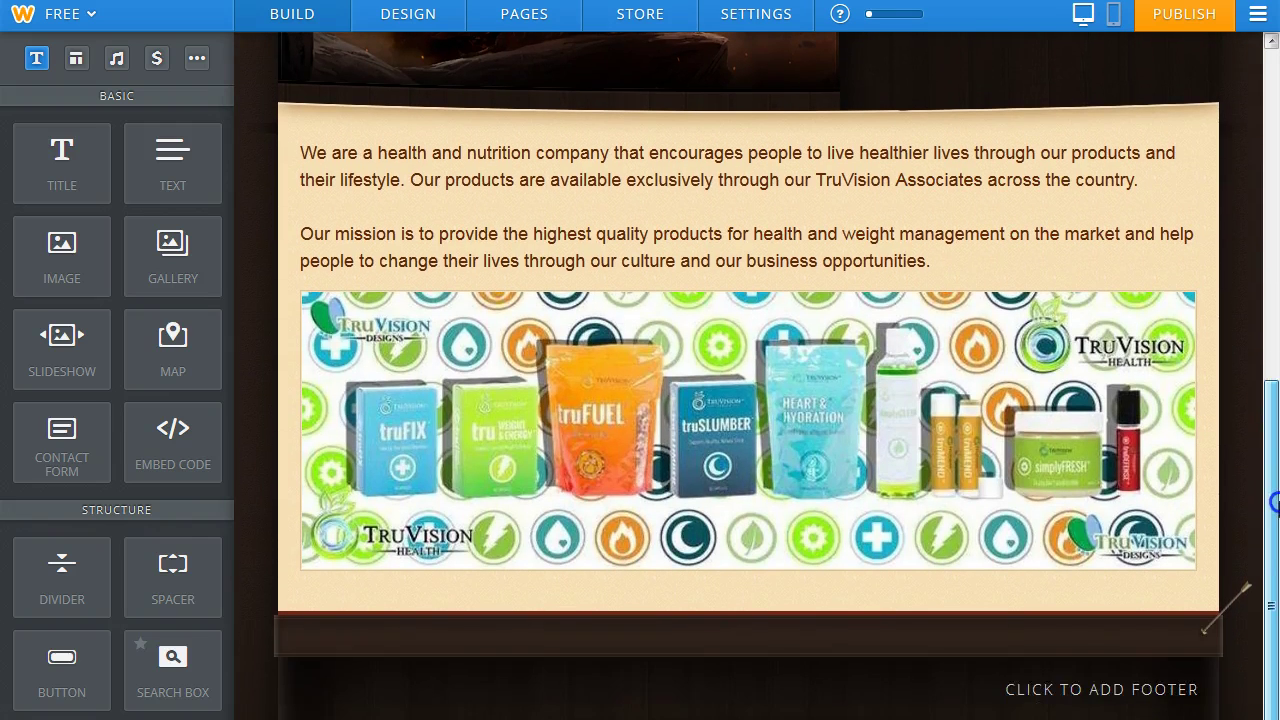
pyautogui.moveTo(1274, 440); pyautogui.dragTo(1274, 487)
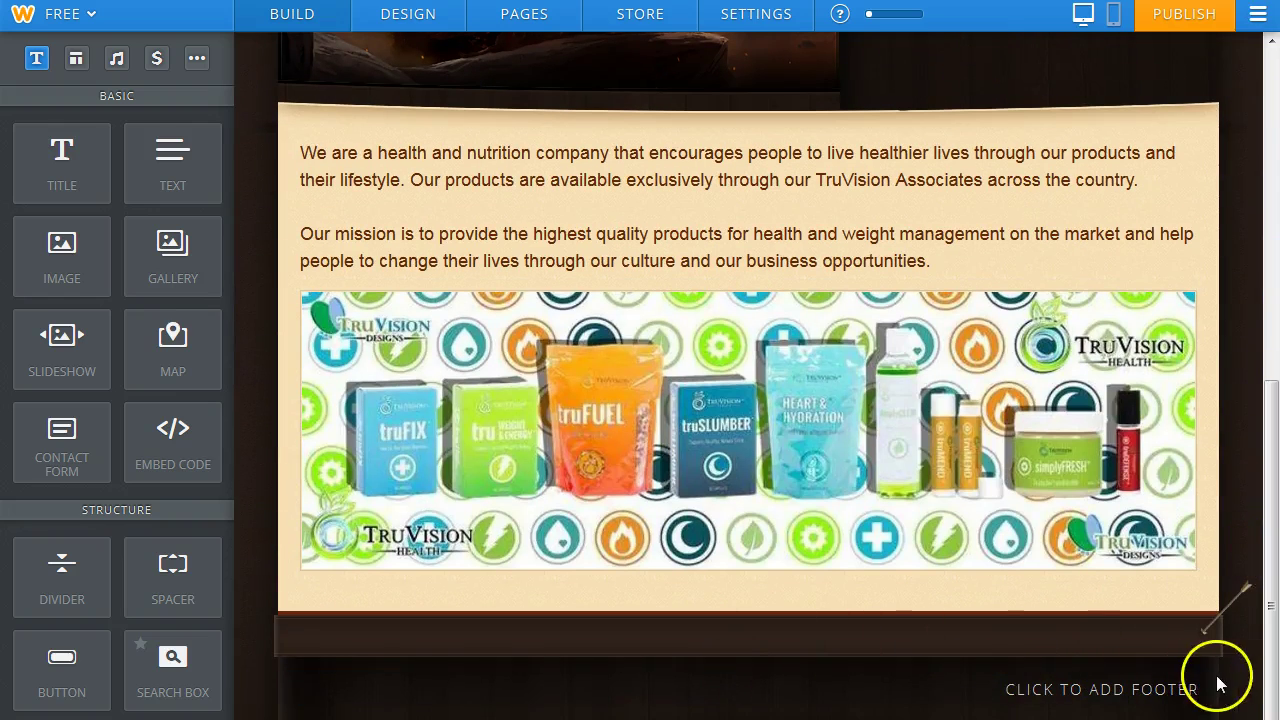
pyautogui.moveTo(1276, 630); pyautogui.dragTo(1274, 307)
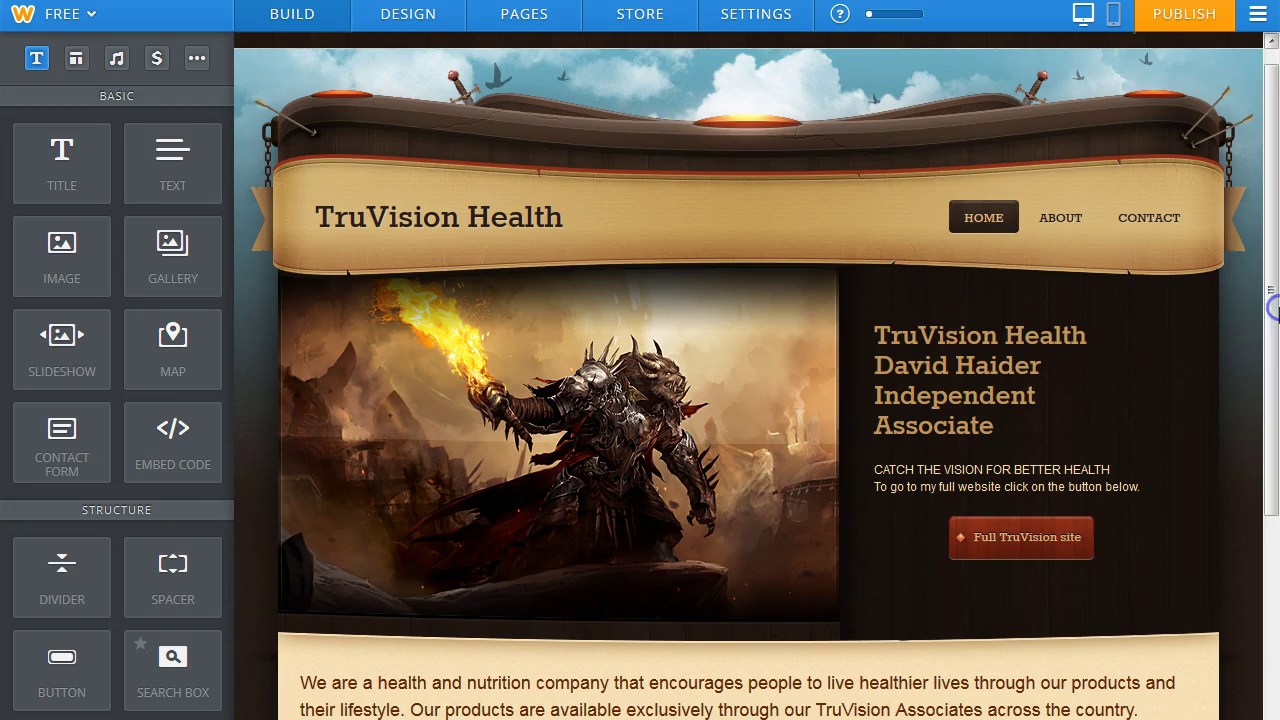
pyautogui.click(1190, 14)
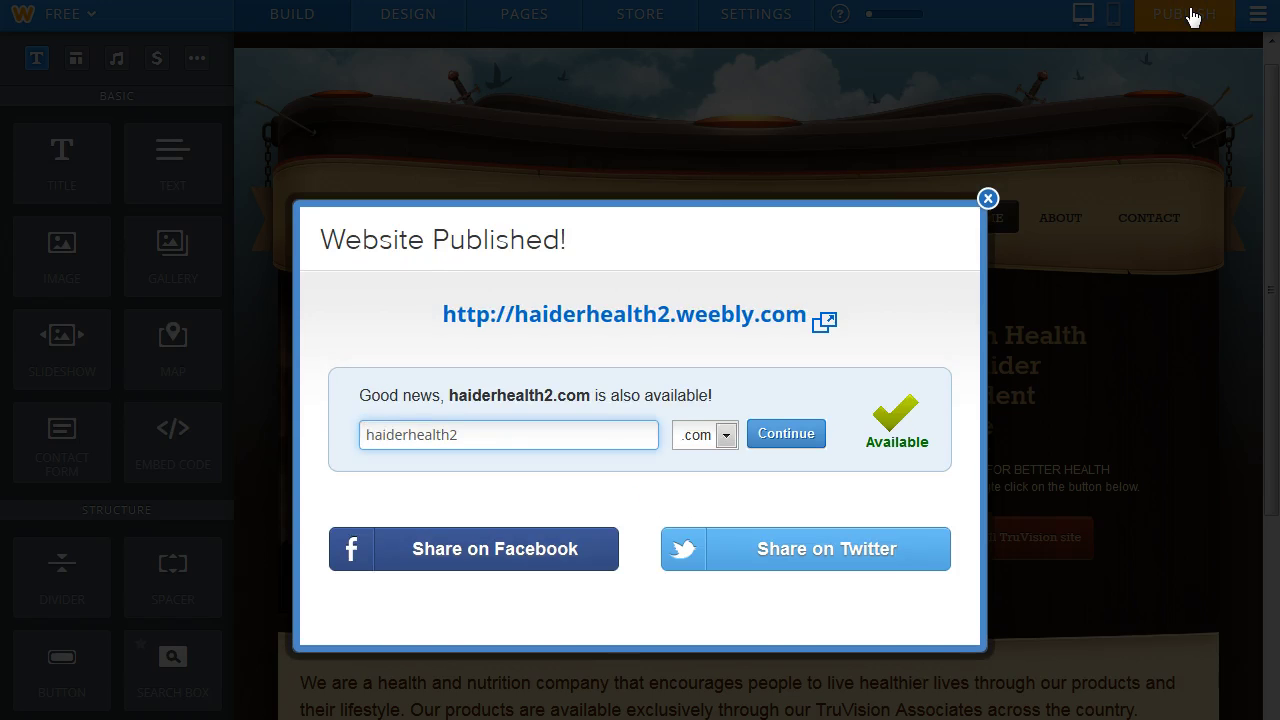
pyautogui.click(986, 200)
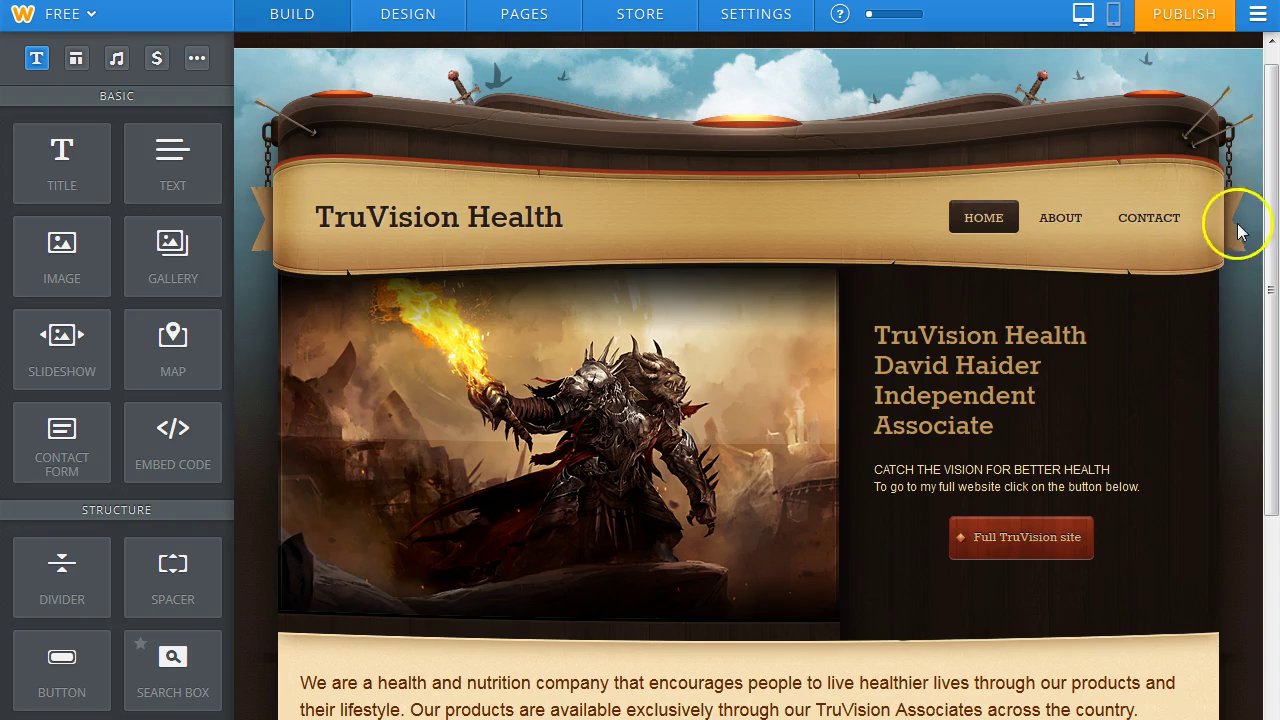
pyautogui.moveTo(1270, 195); pyautogui.dragTo(1272, 125)
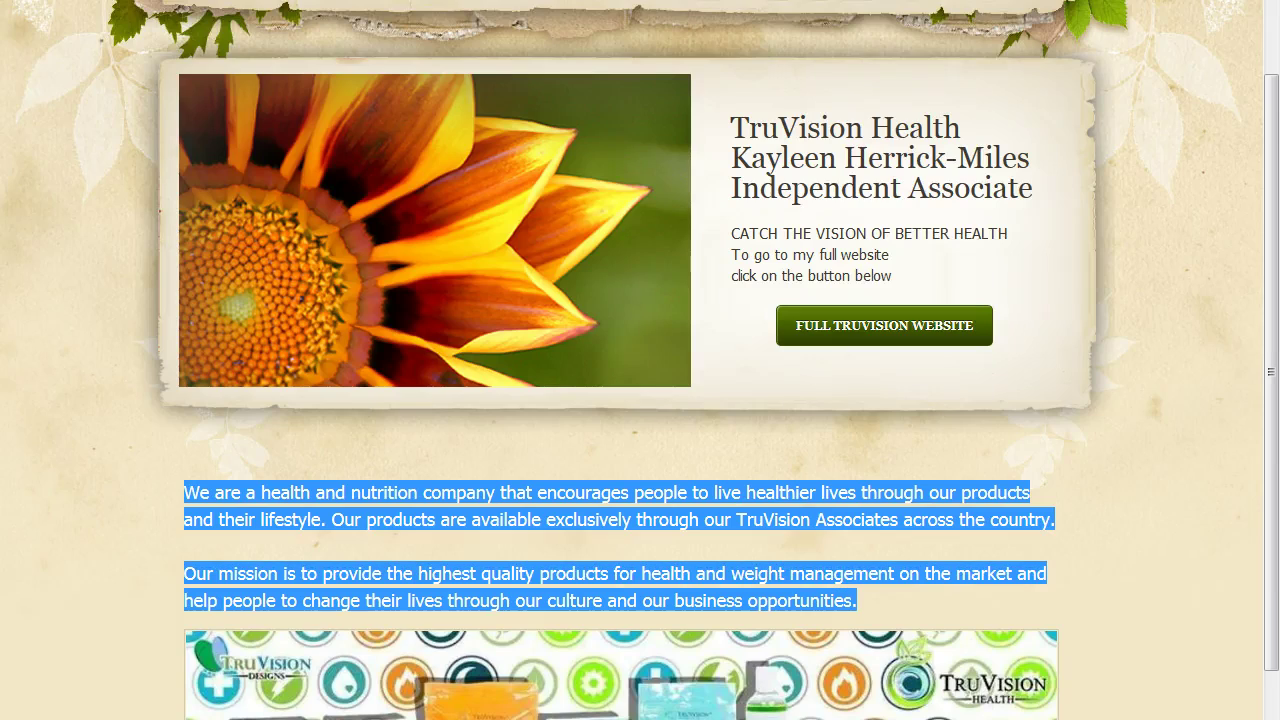
pyautogui.moveTo(1275, 290); pyautogui.dragTo(1275, 216)
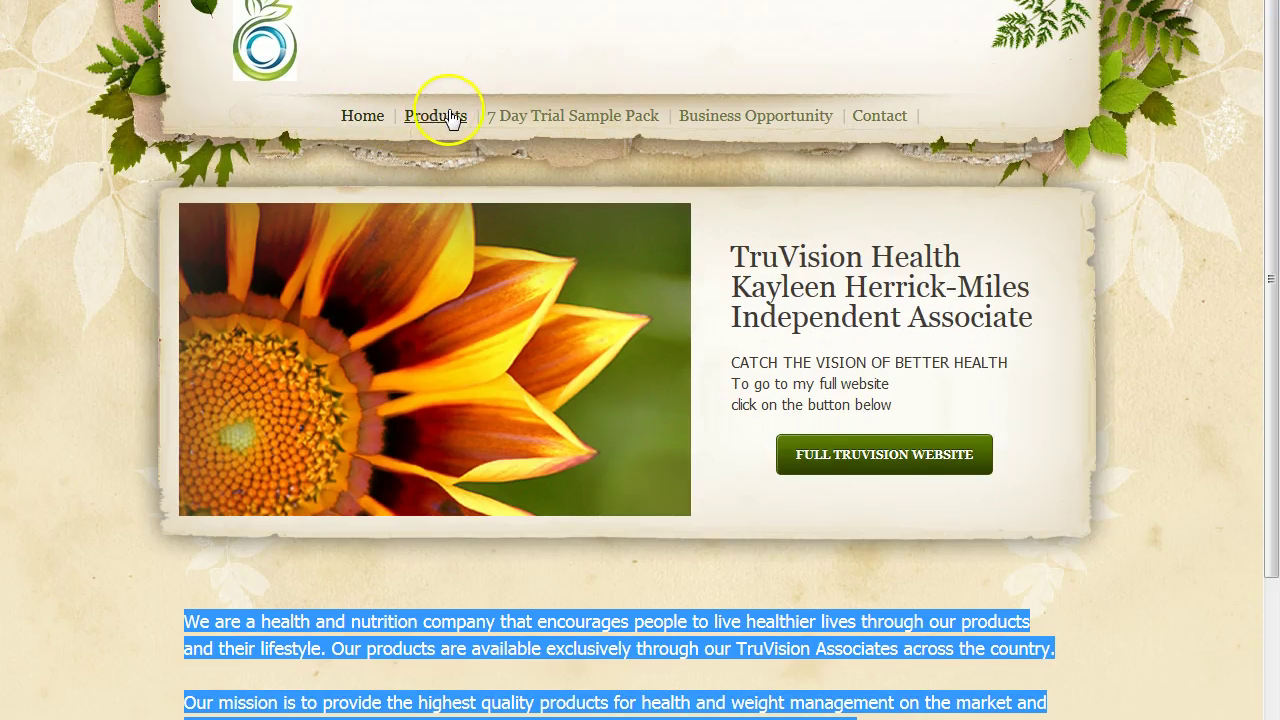
pyautogui.click(742, 118)
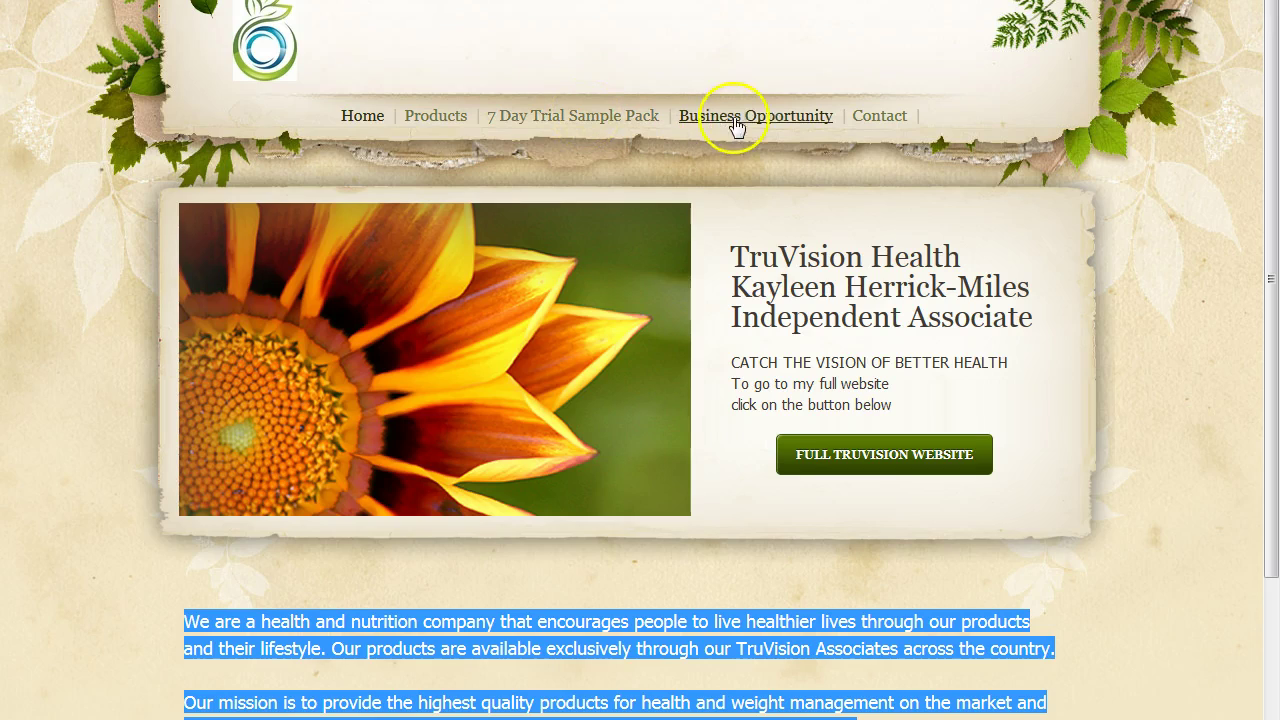
pyautogui.click(873, 119)
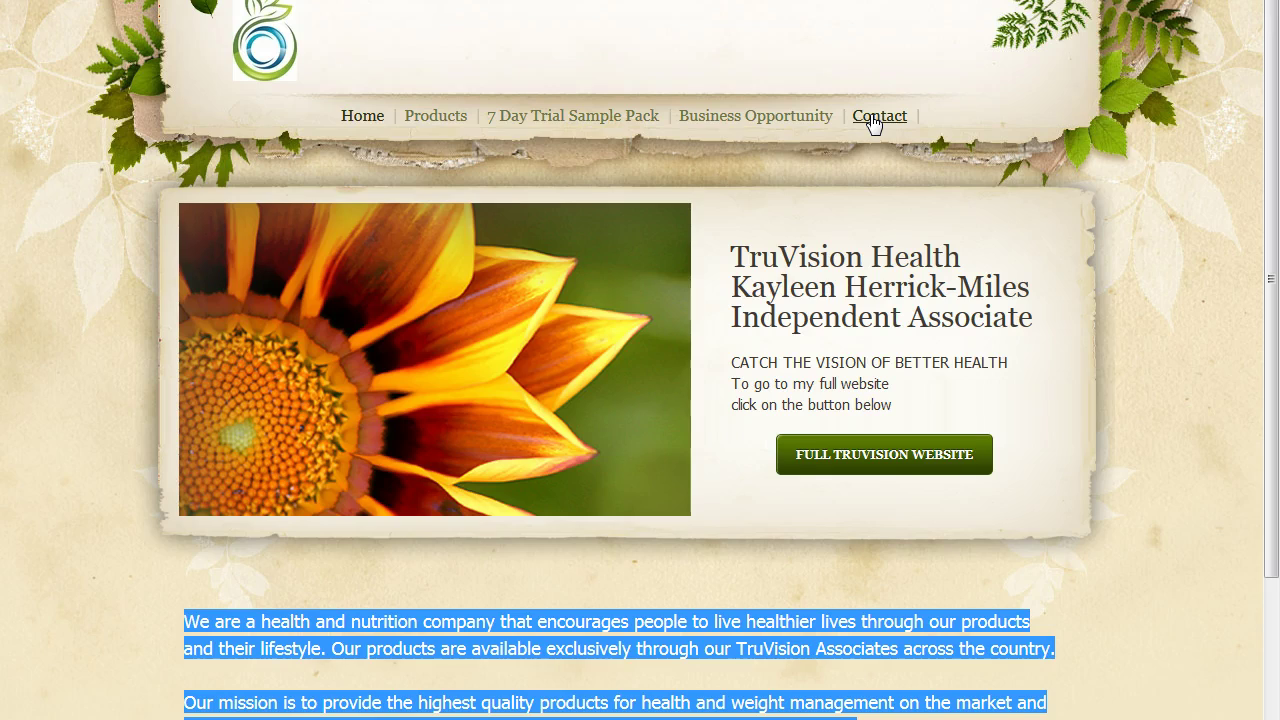
pyautogui.click(562, 120)
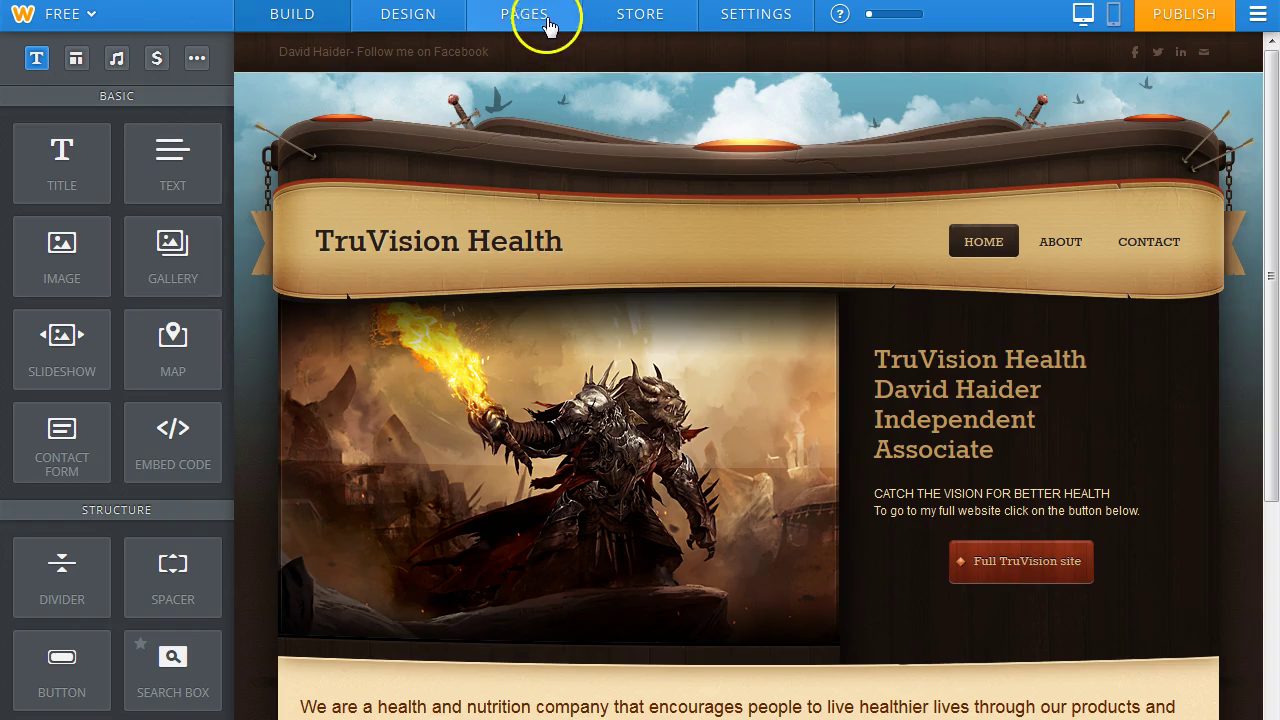
# Rename the About page to 'Products' and give it the Tall Header layout.
pyautogui.click(525, 16)
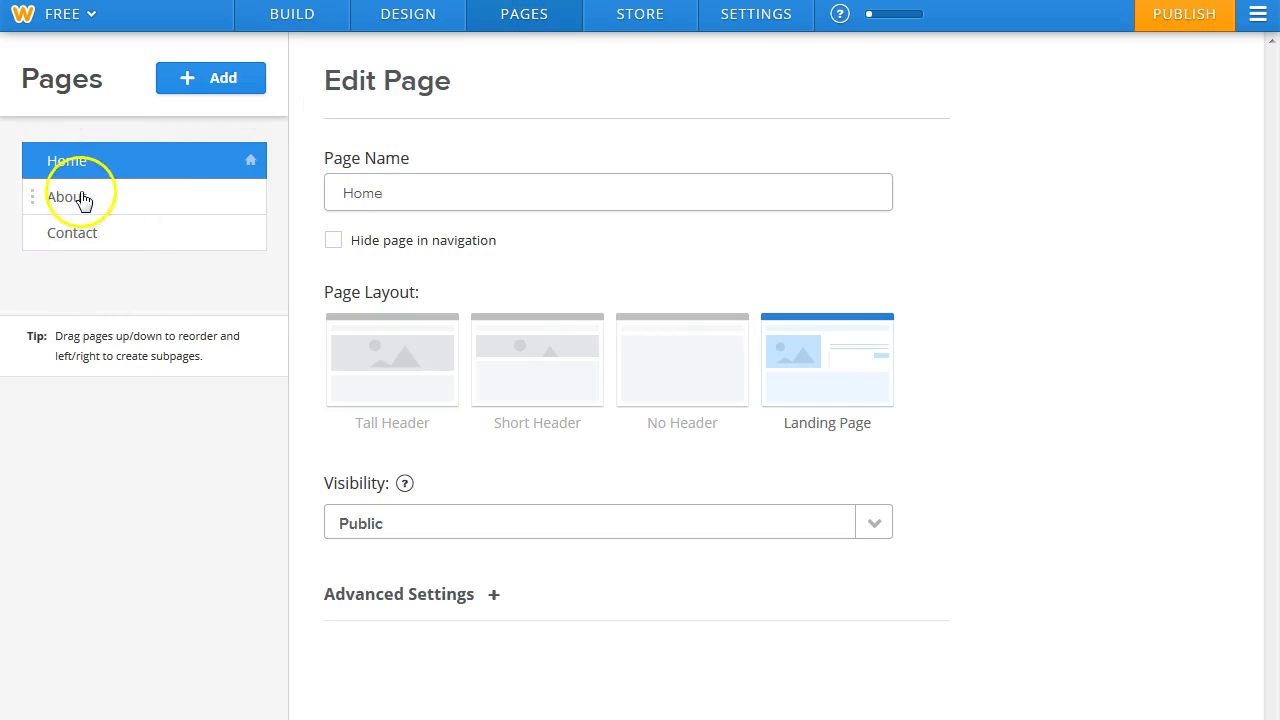
pyautogui.click(89, 207)
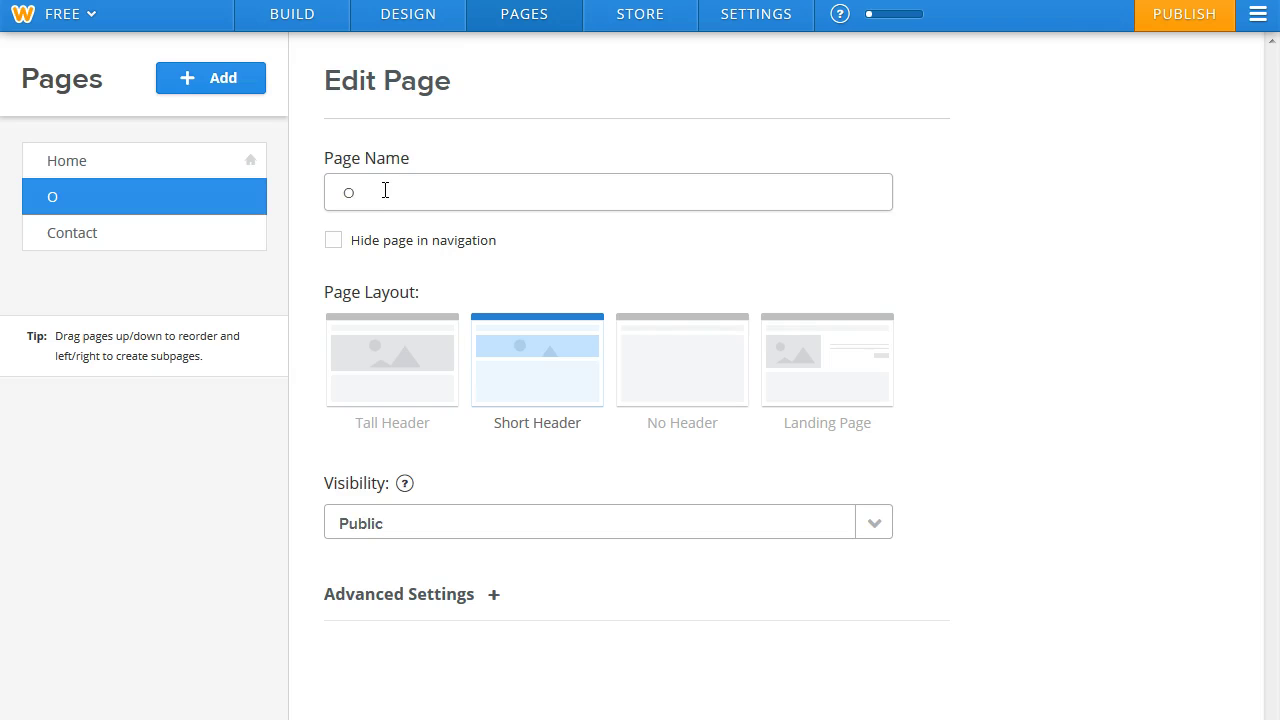
pyautogui.write('p')
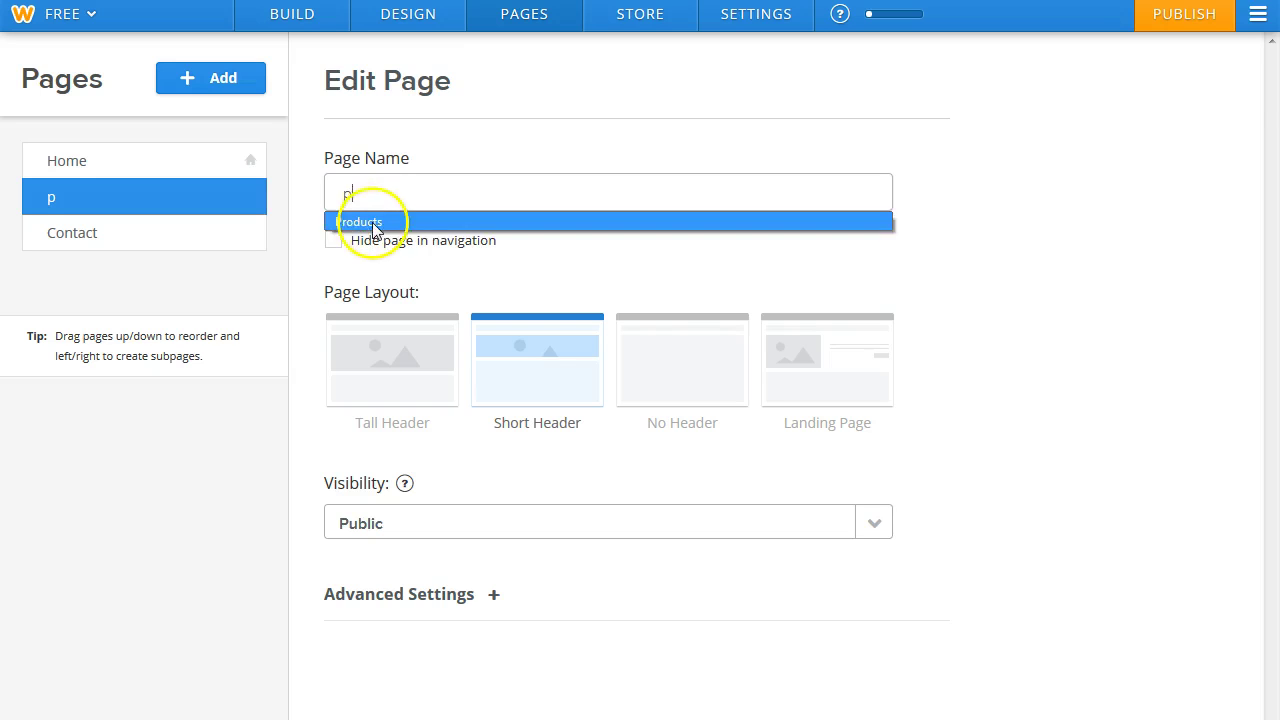
pyautogui.click(378, 220)
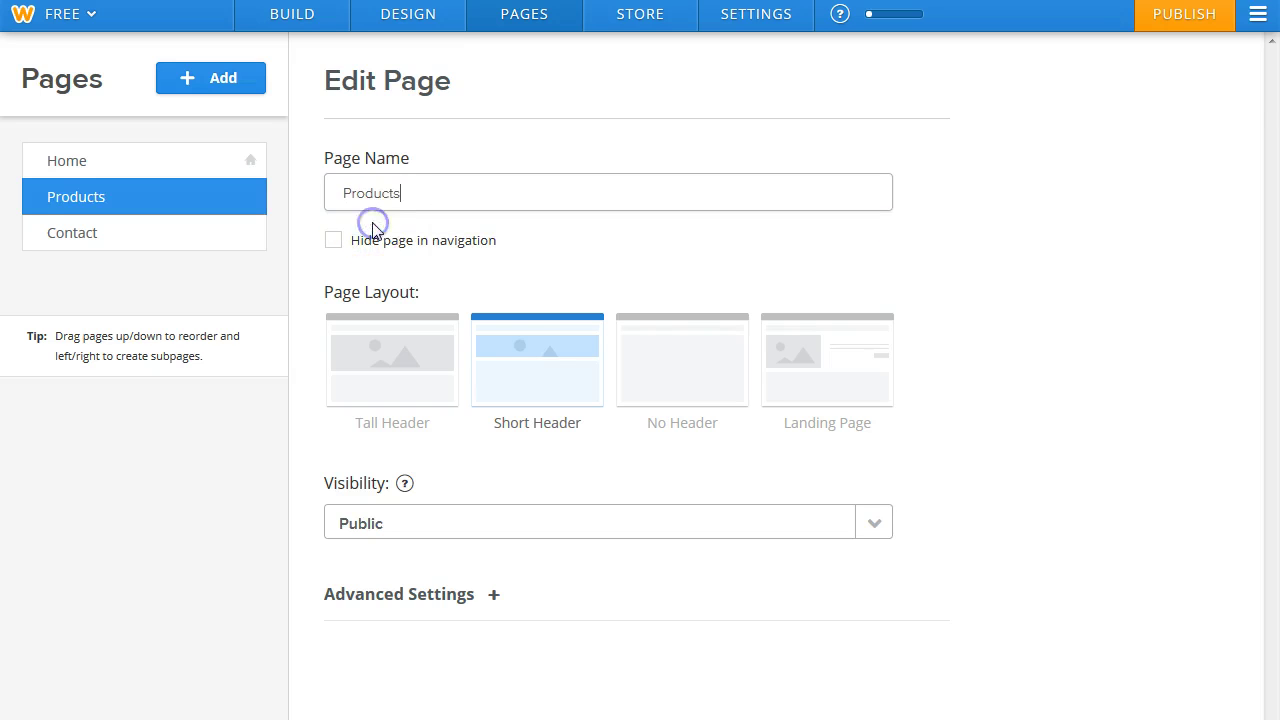
pyautogui.click(387, 372)
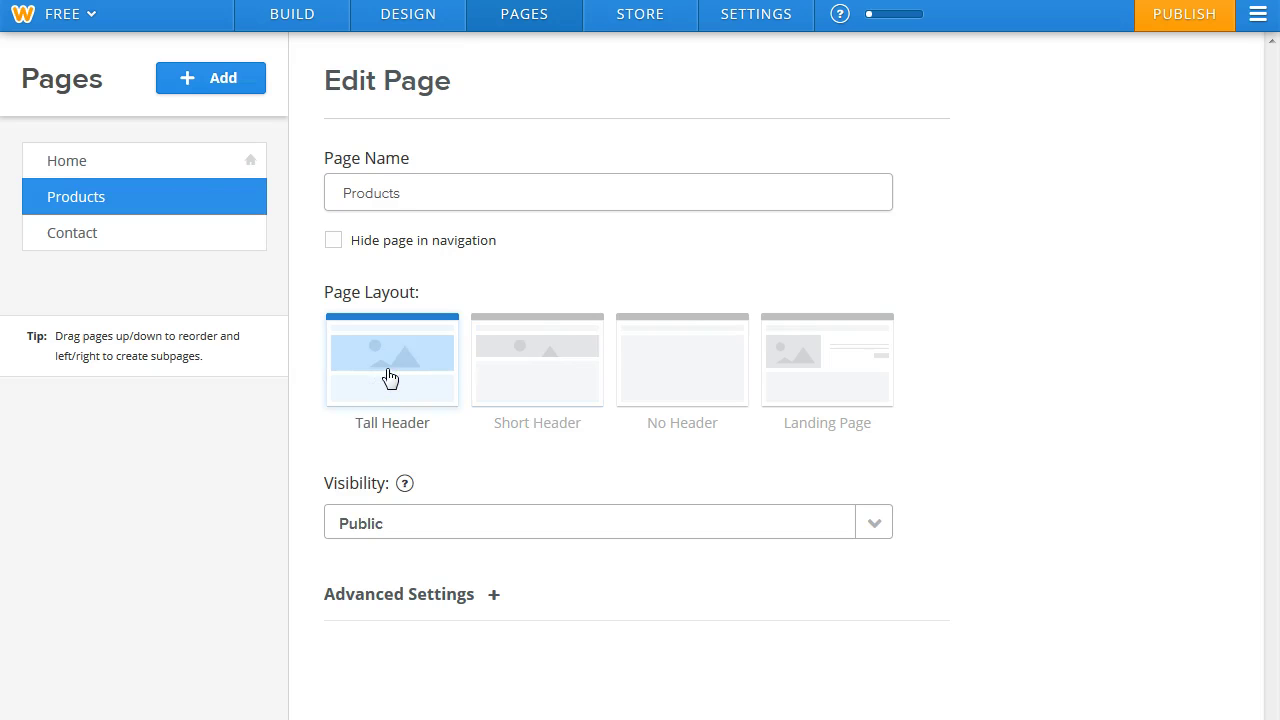
# Add a standard page named '7 Day Sample Packs'.
pyautogui.click(222, 84)
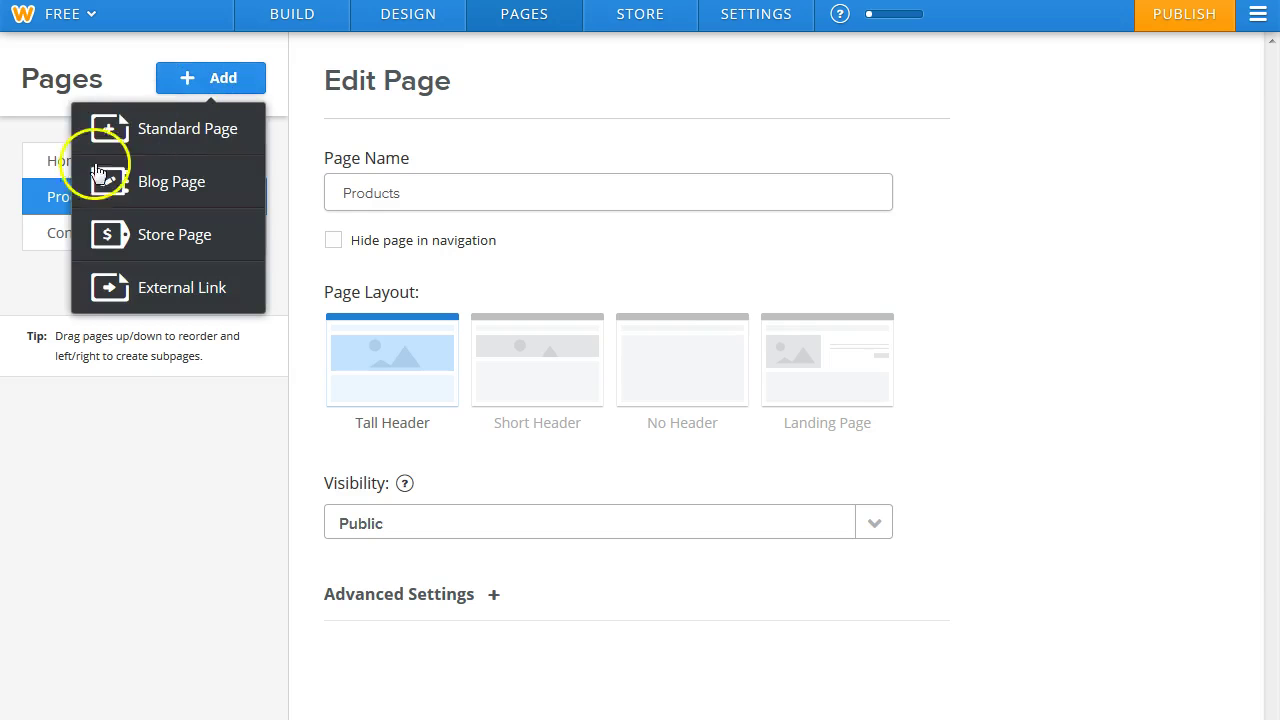
pyautogui.click(120, 128)
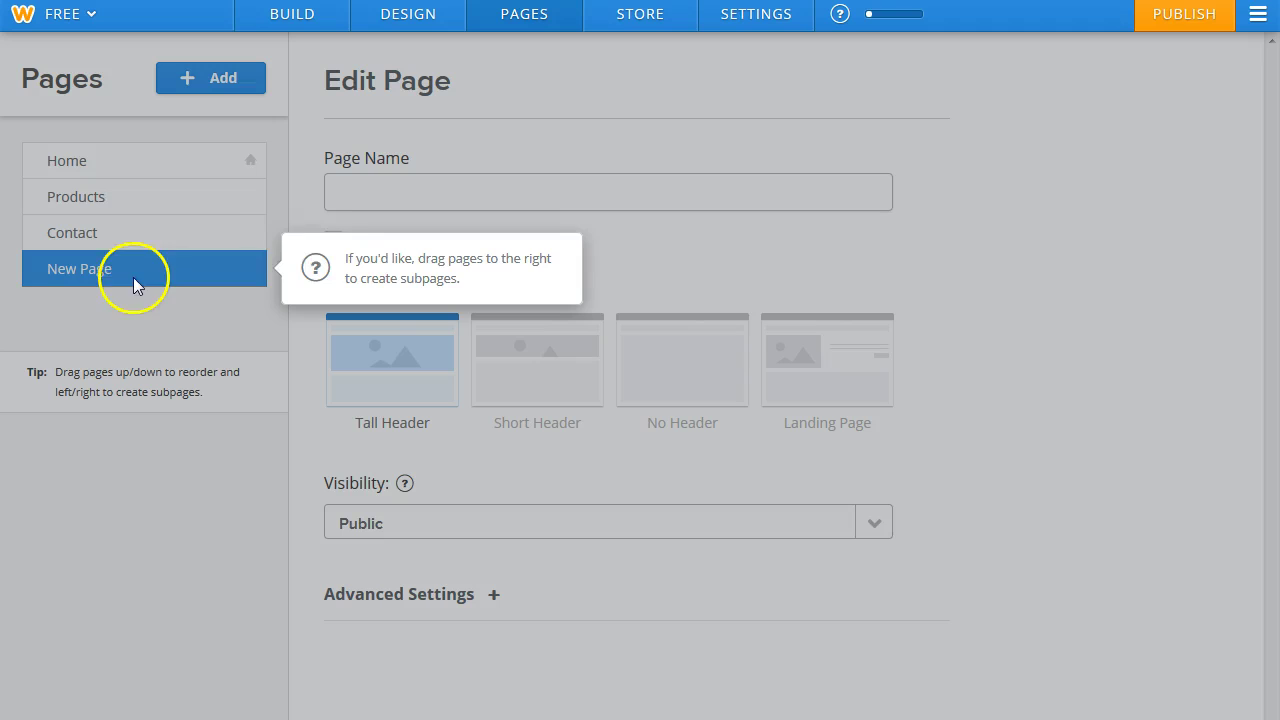
pyautogui.click(363, 192)
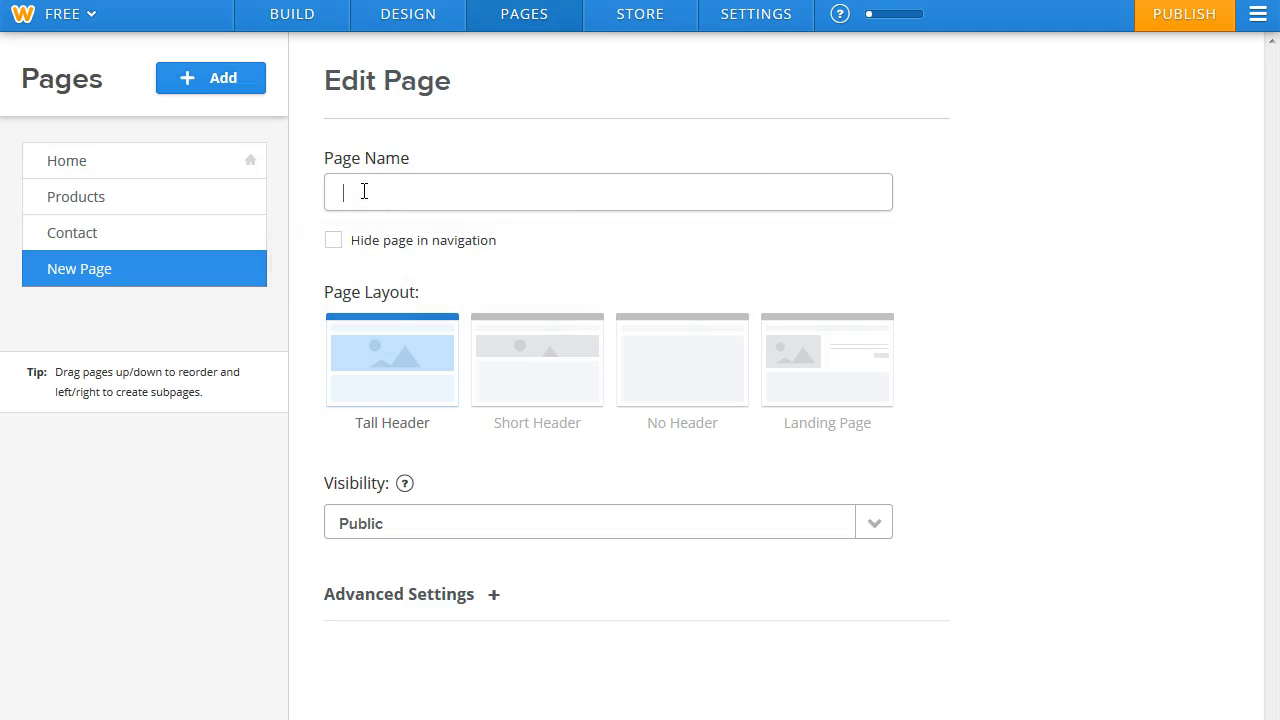
pyautogui.write('7')
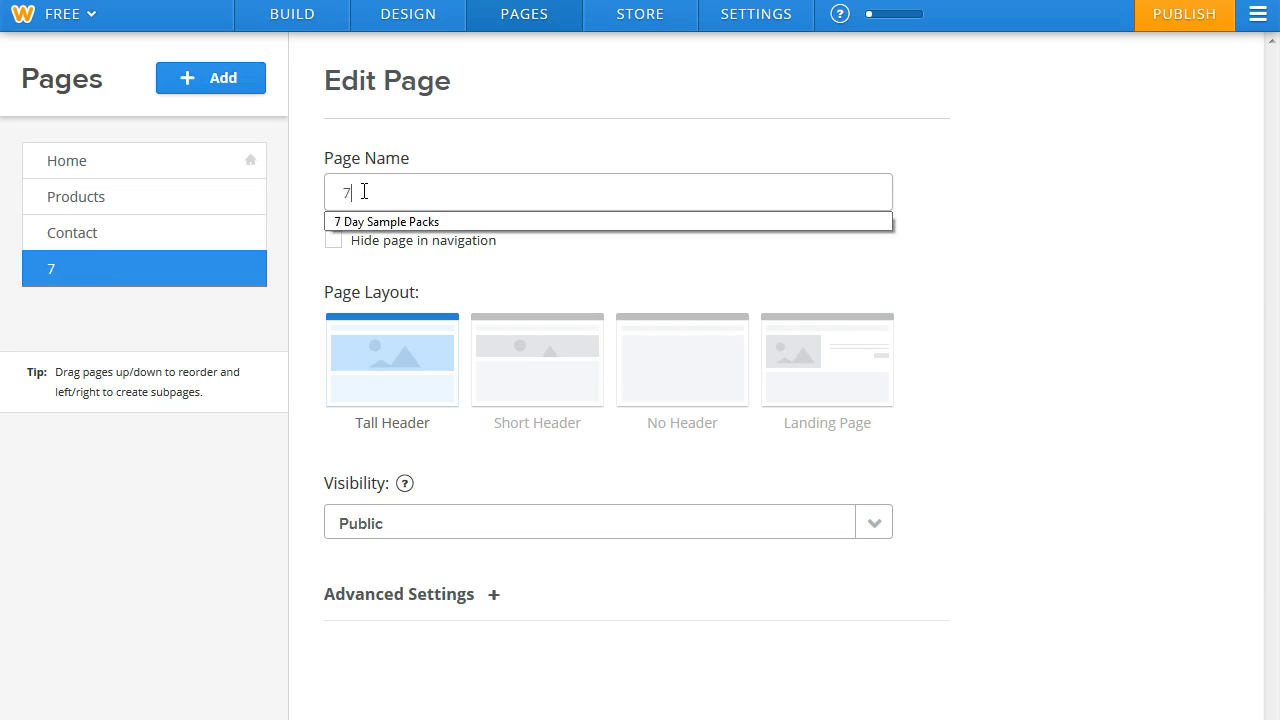
pyautogui.click(369, 218)
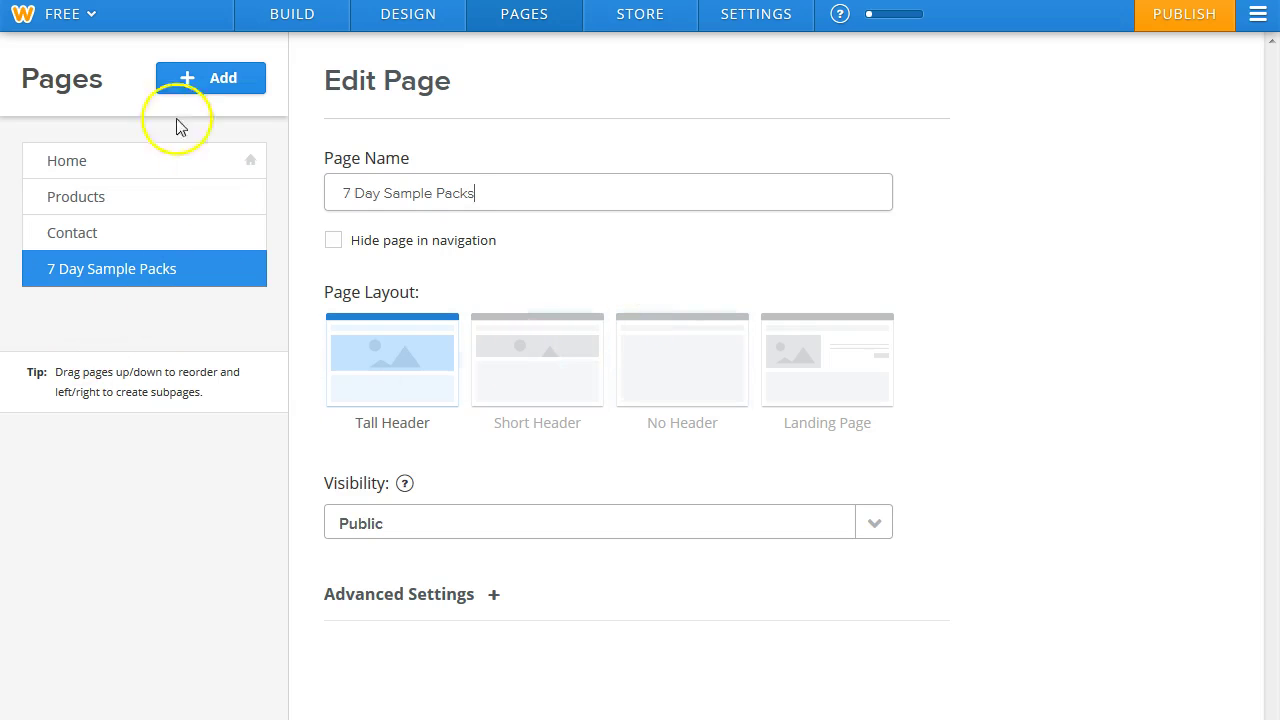
# Add a second standard page named 'Business Opportunity'.
pyautogui.click(199, 80)
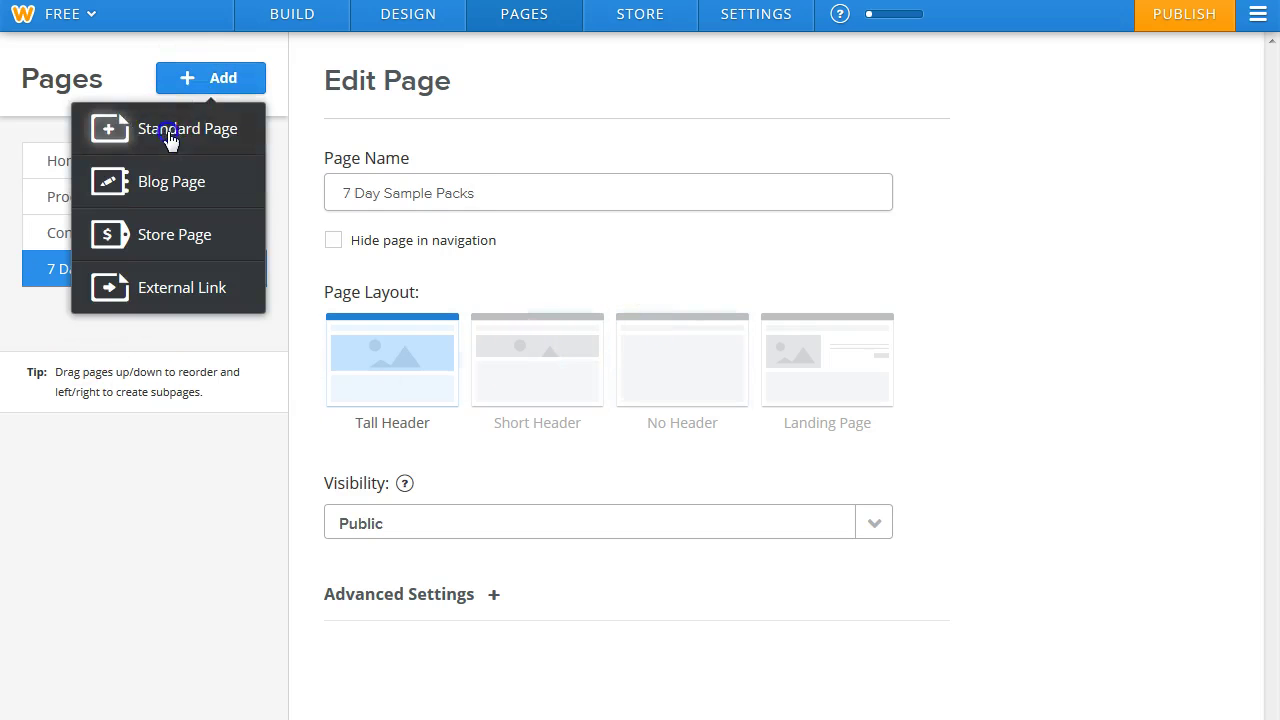
pyautogui.click(169, 131)
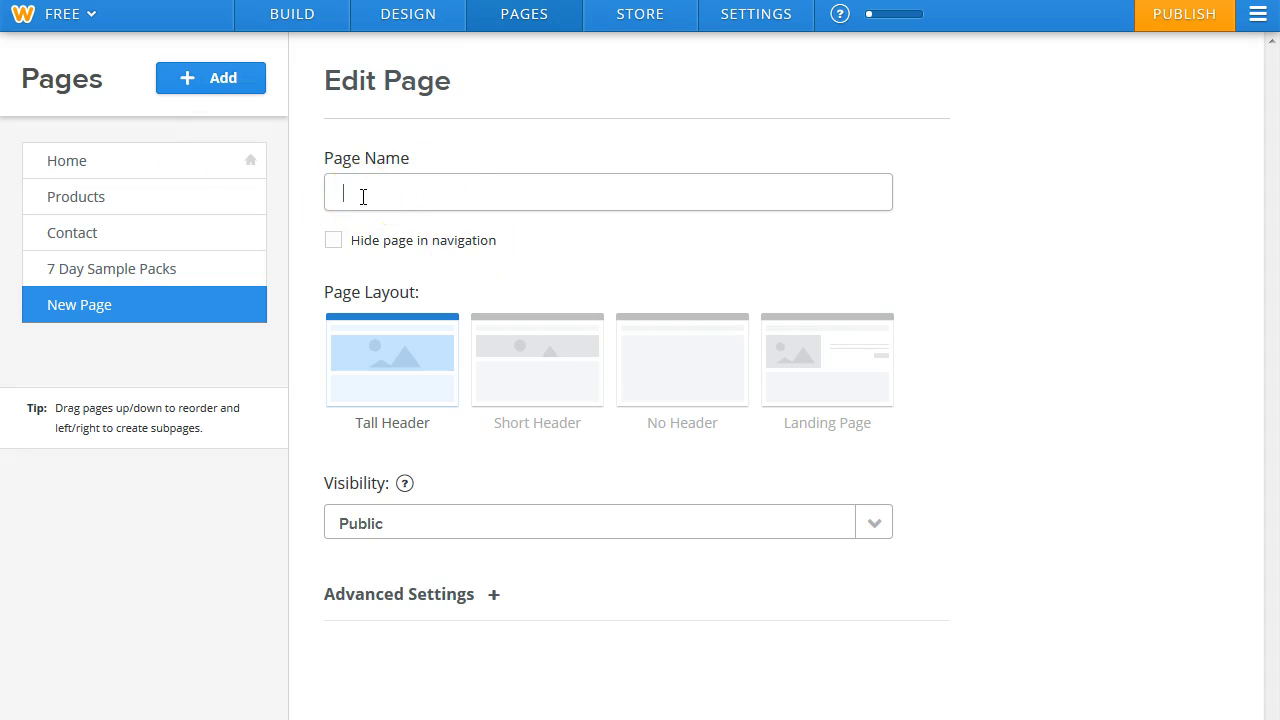
pyautogui.write('b')
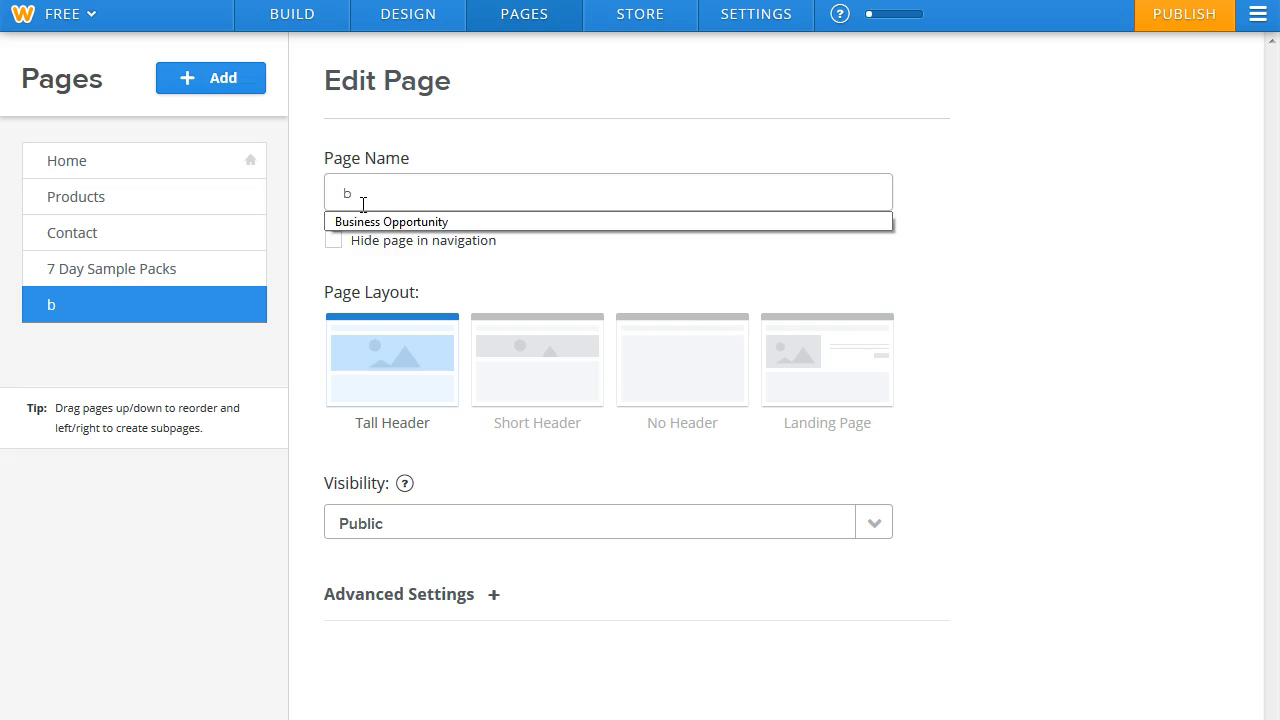
pyautogui.click(363, 222)
pyautogui.click(225, 84)
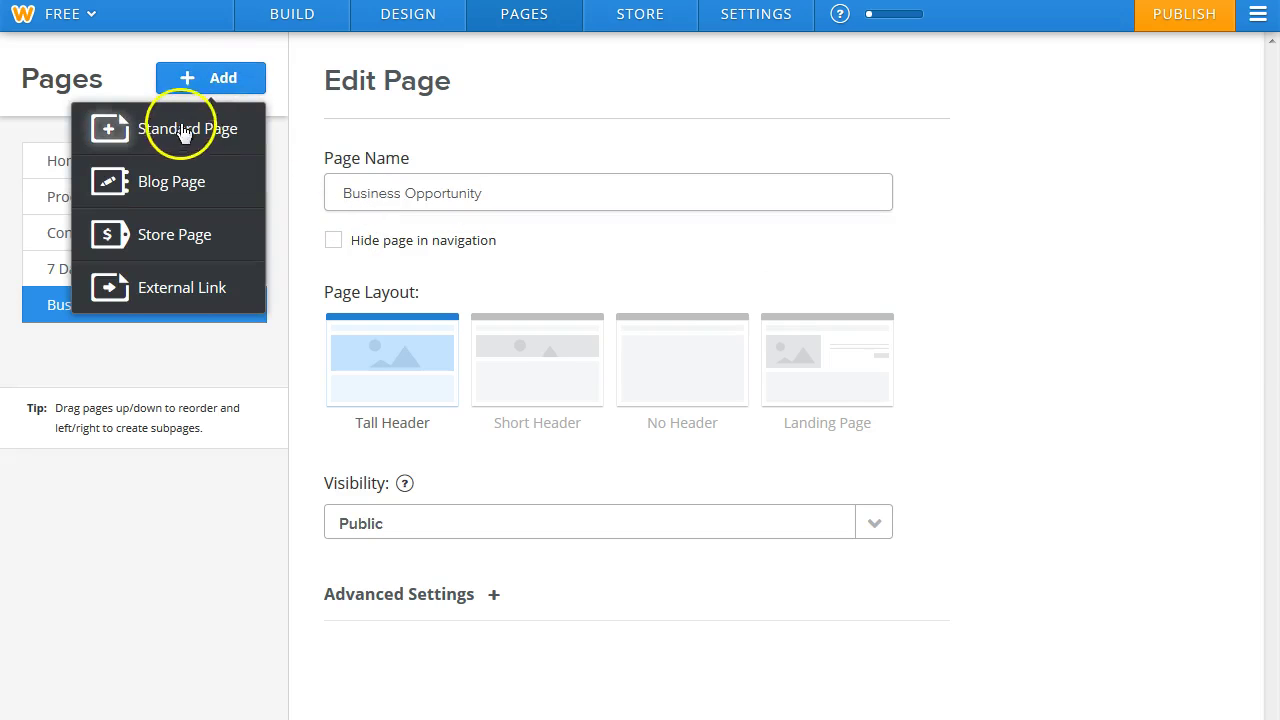
pyautogui.click(166, 362)
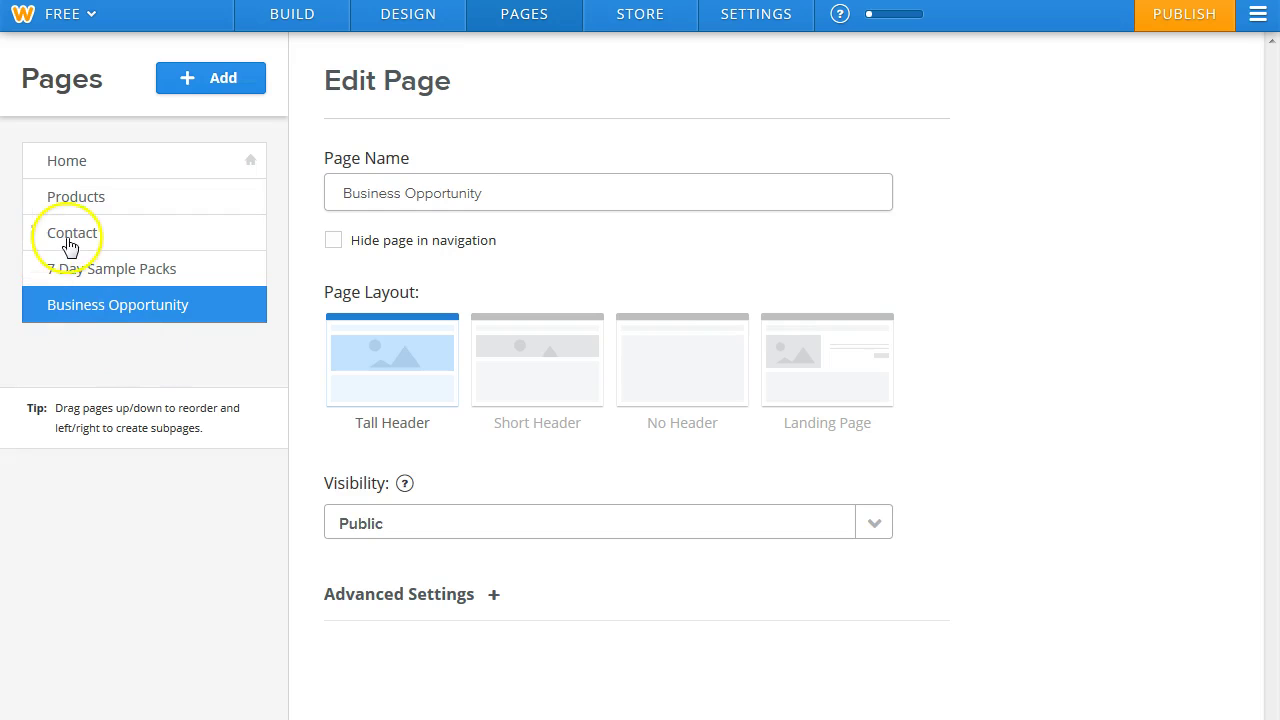
# Move Contact below Business Opportunity in the page list and save the page order.
pyautogui.moveTo(82, 235); pyautogui.dragTo(84, 298)
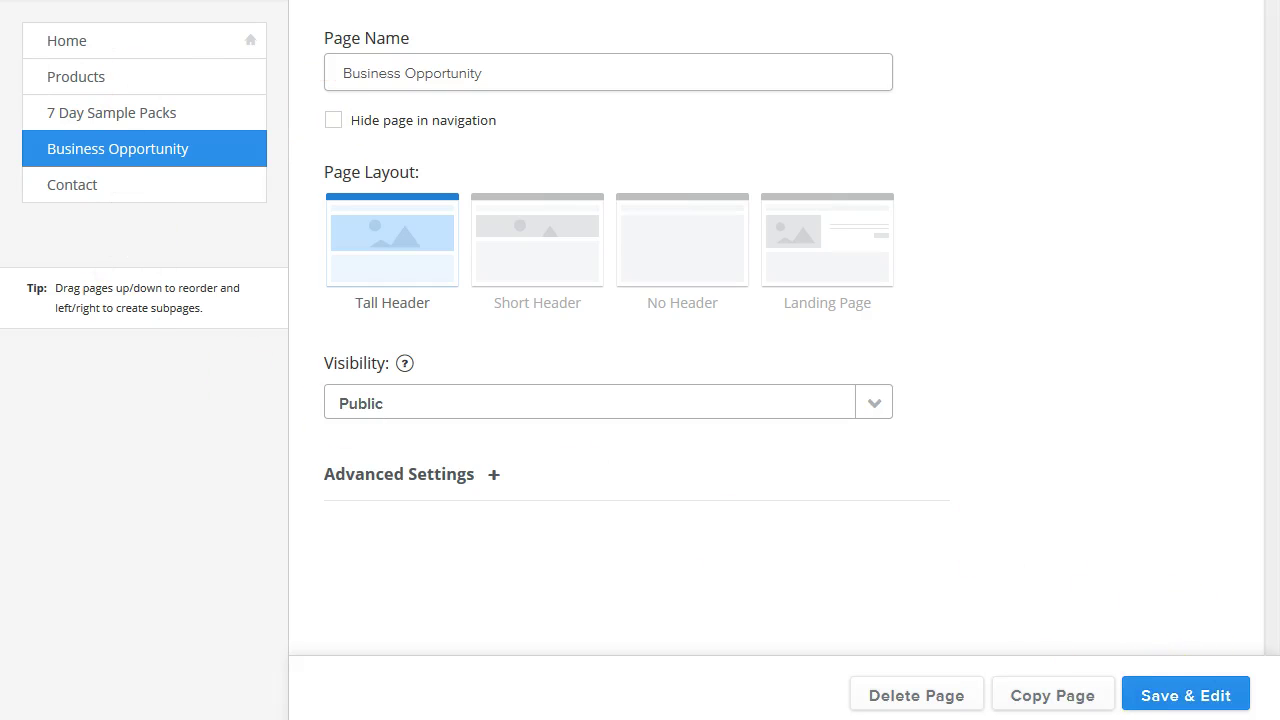
pyautogui.click(1181, 710)
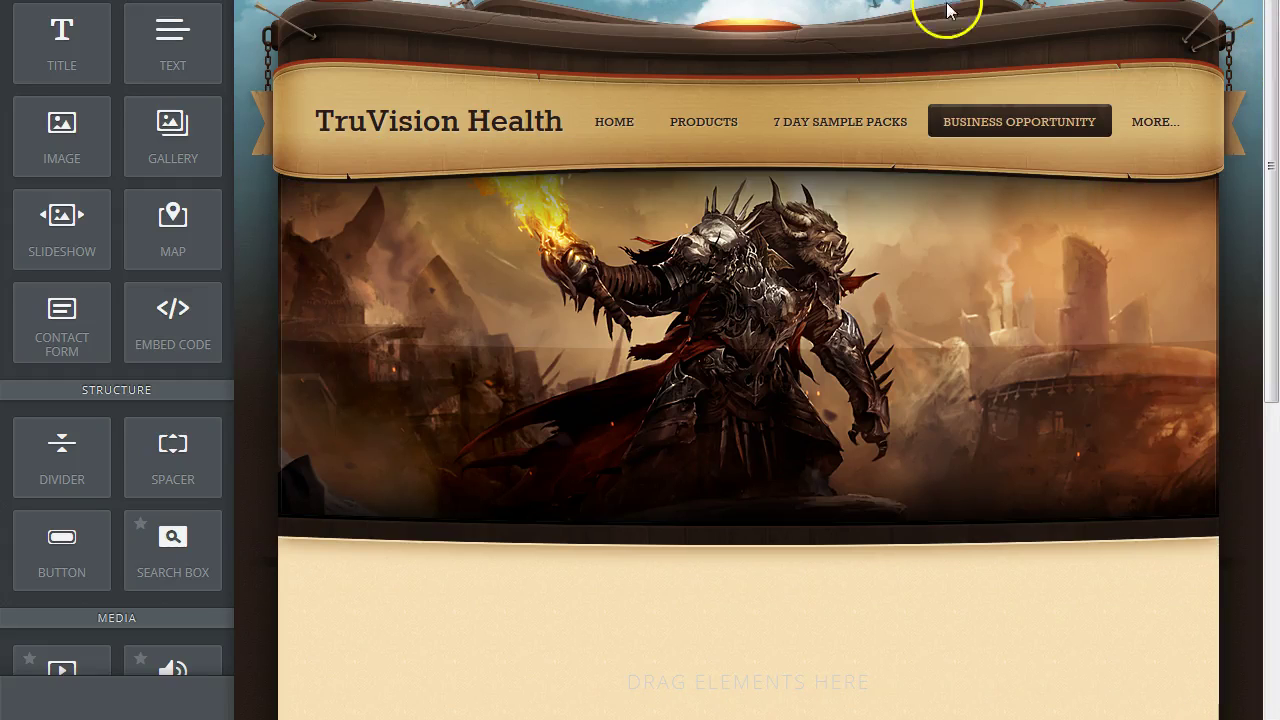
# Leave the Business Opportunity page and switch the editor to the empty Products page.
pyautogui.scroll(2, 640, 360)
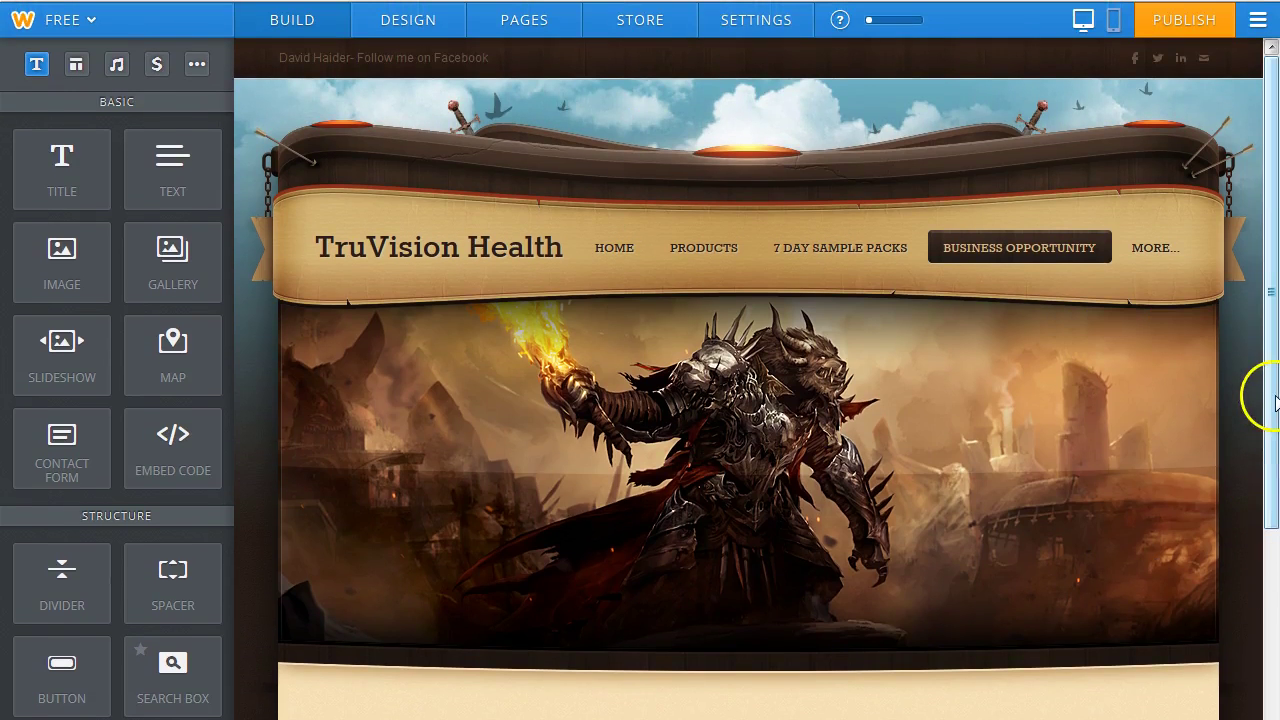
pyautogui.scroll(-1, 1274, 386)
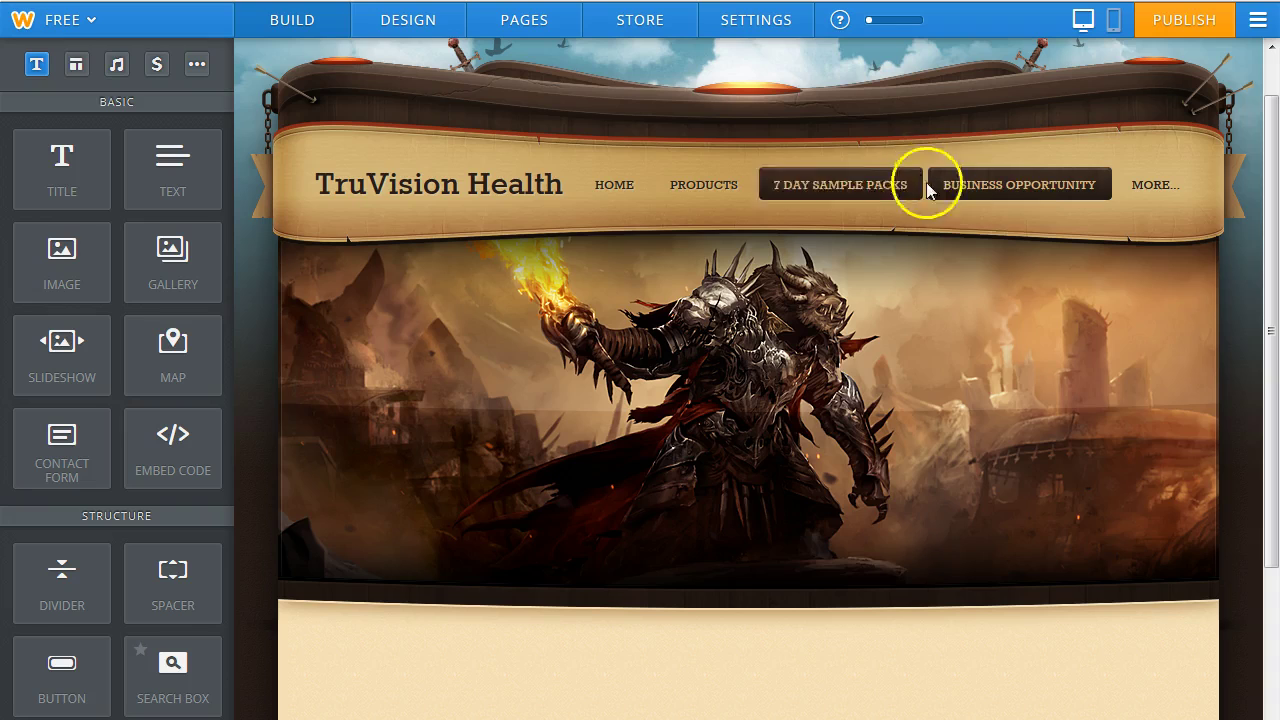
pyautogui.click(906, 512)
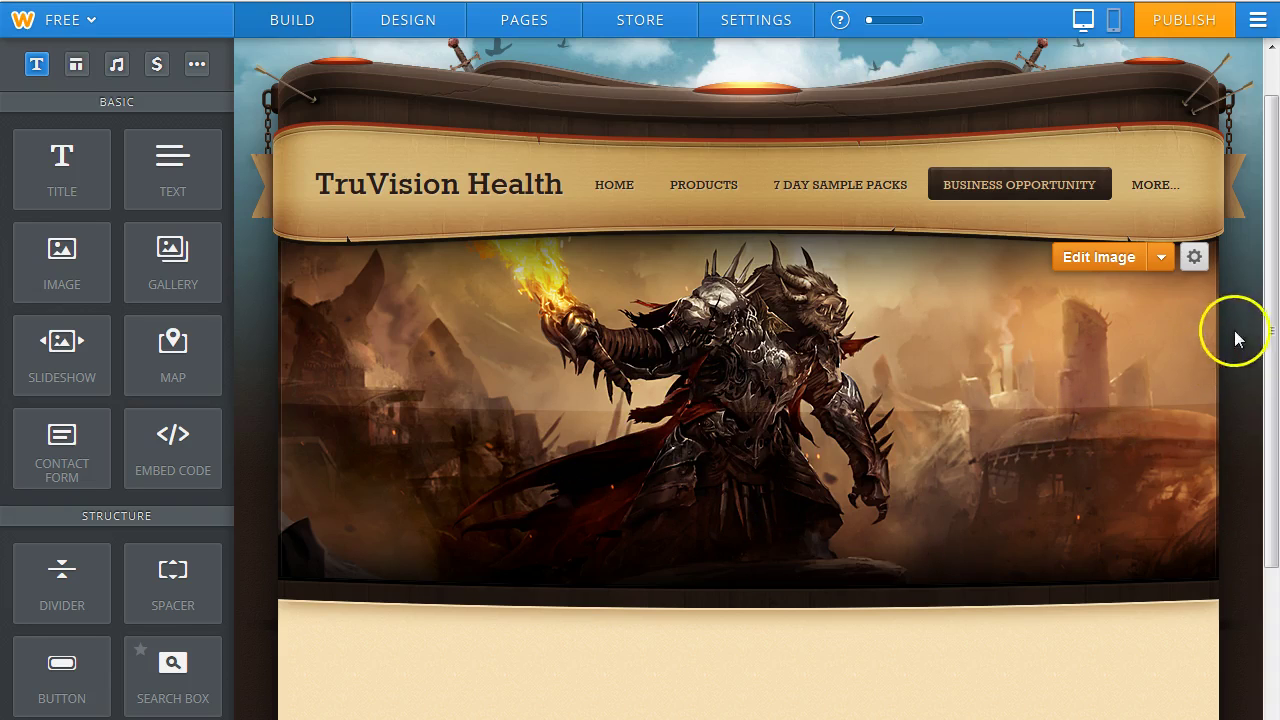
pyautogui.moveTo(1268, 296); pyautogui.dragTo(1169, 317)
pyautogui.click(680, 135)
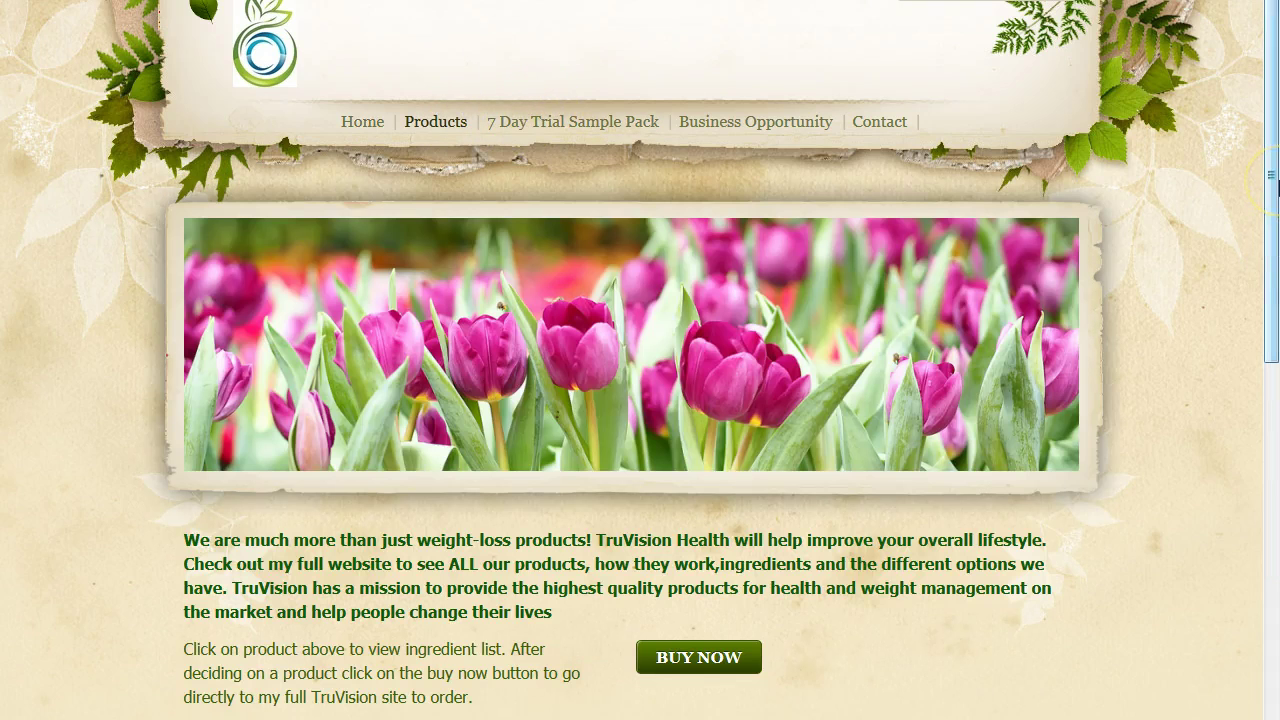
# Copy the green mission paragraph from the reference site's Products page.
pyautogui.moveTo(1272, 125); pyautogui.dragTo(1272, 240)
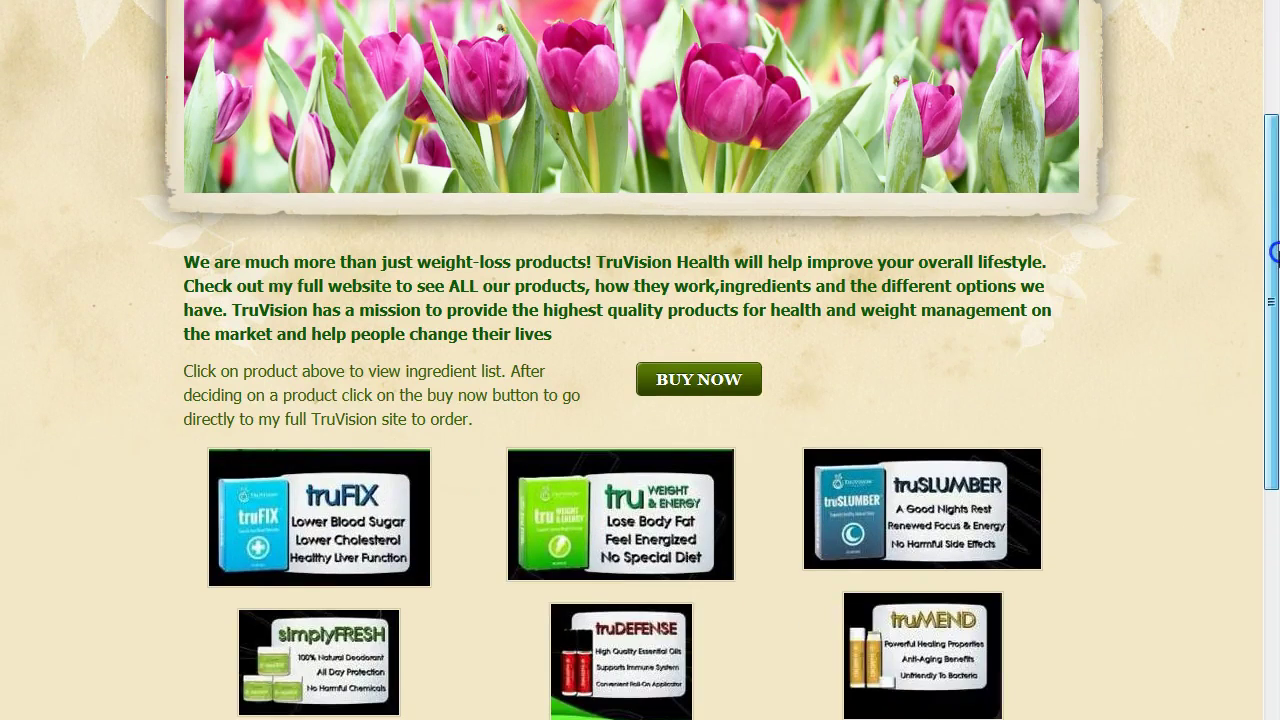
pyautogui.moveTo(169, 257); pyautogui.dragTo(591, 326)
pyautogui.rightClick(446, 307)
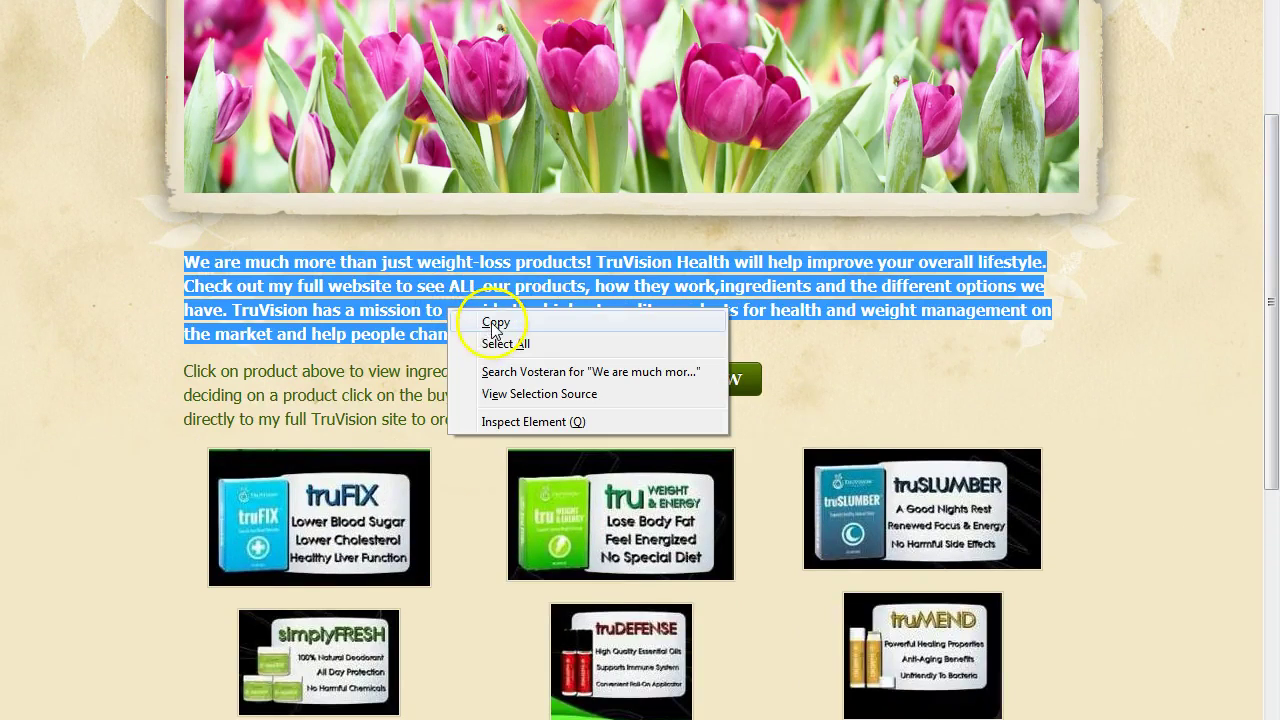
pyautogui.click(490, 322)
# Drop a Text element into the empty body of Weebly's Products page.
pyautogui.hotkey('ctrl', 'Tab')
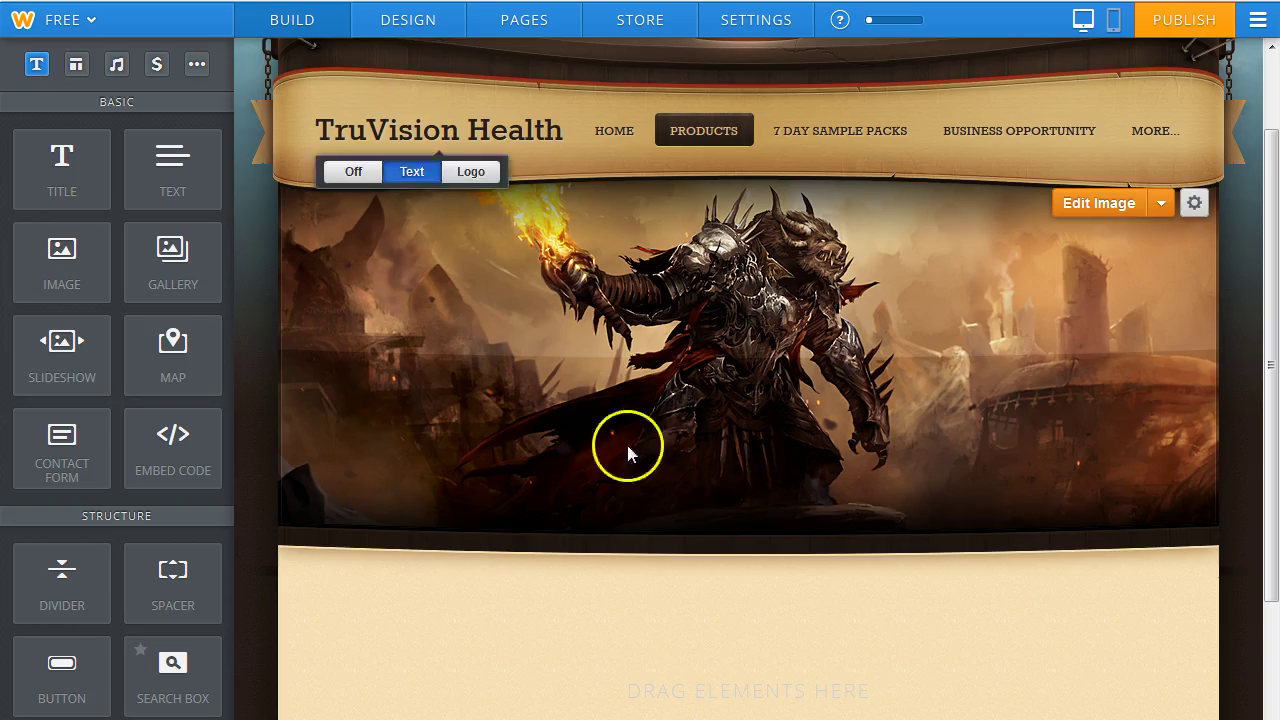
pyautogui.moveTo(160, 162)
pyautogui.mouseDown()
pyautogui.moveTo(614, 523)
pyautogui.moveTo(711, 580)
pyautogui.moveTo(744, 622)
pyautogui.mouseUp()
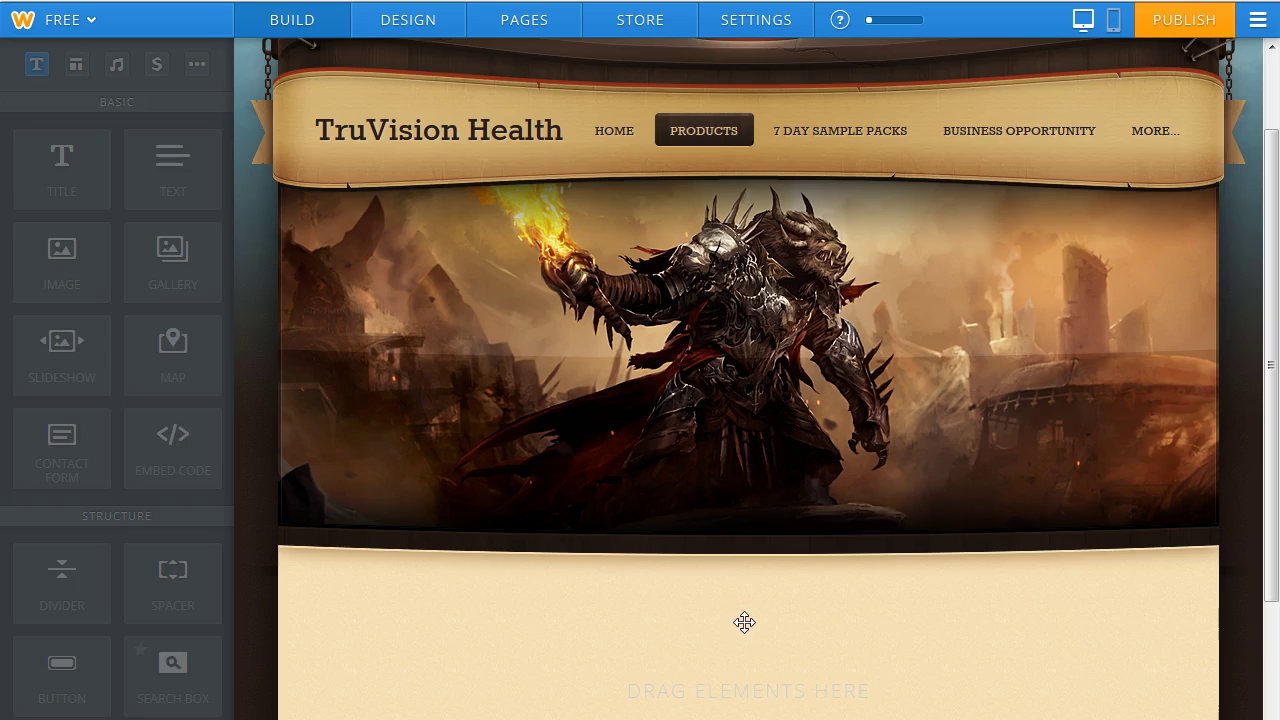
pyautogui.click(327, 602)
pyautogui.rightClick(310, 594)
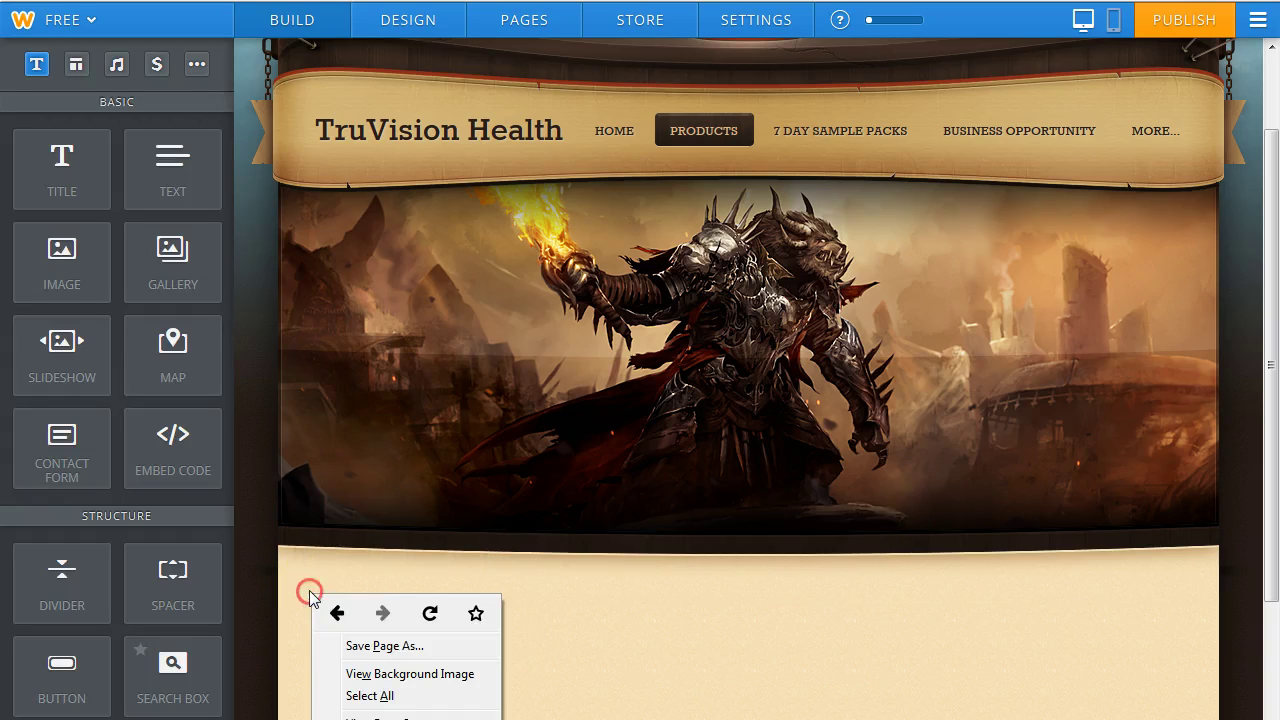
pyautogui.click(303, 598)
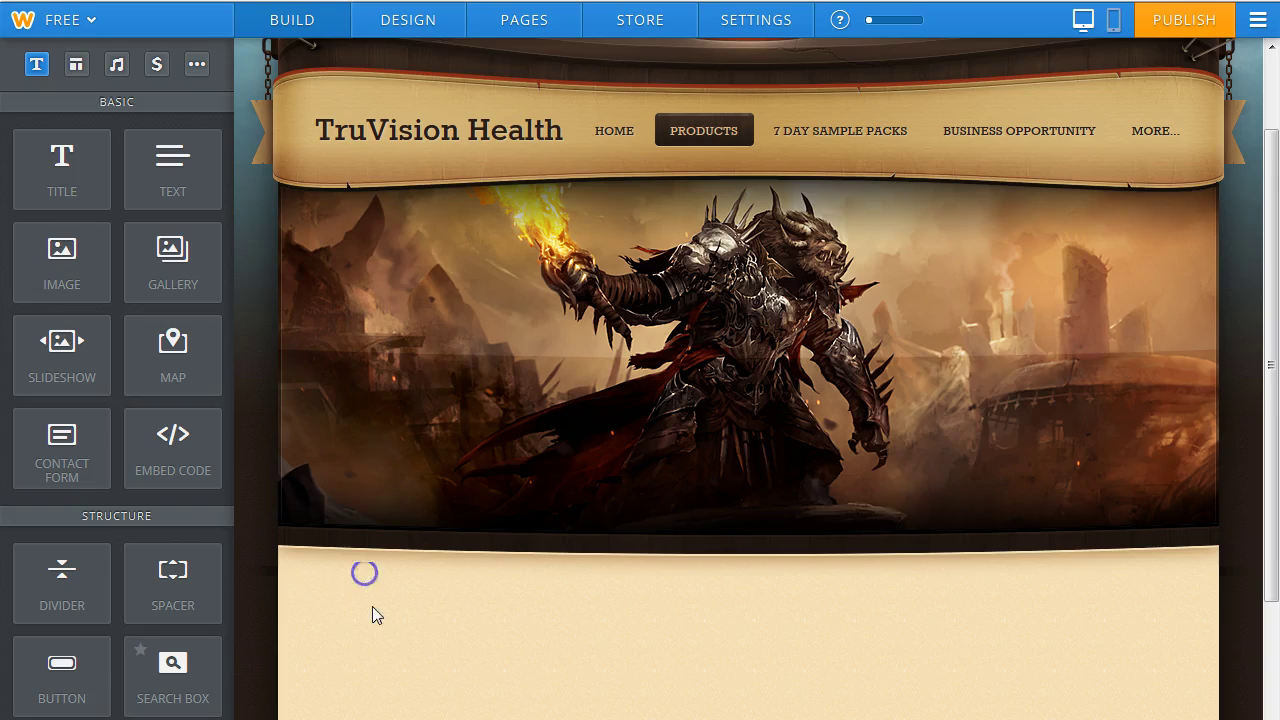
pyautogui.moveTo(165, 178); pyautogui.dragTo(743, 614)
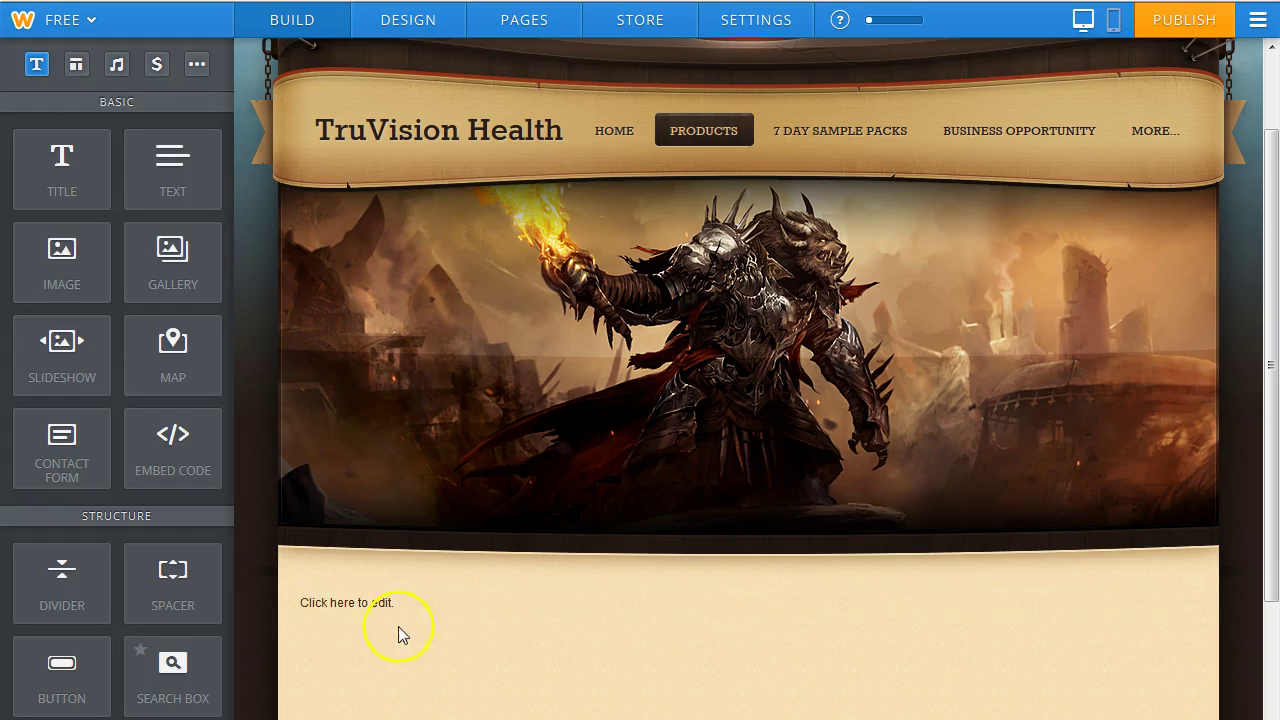
pyautogui.click(322, 614)
pyautogui.rightClick(308, 603)
pyautogui.click(308, 602)
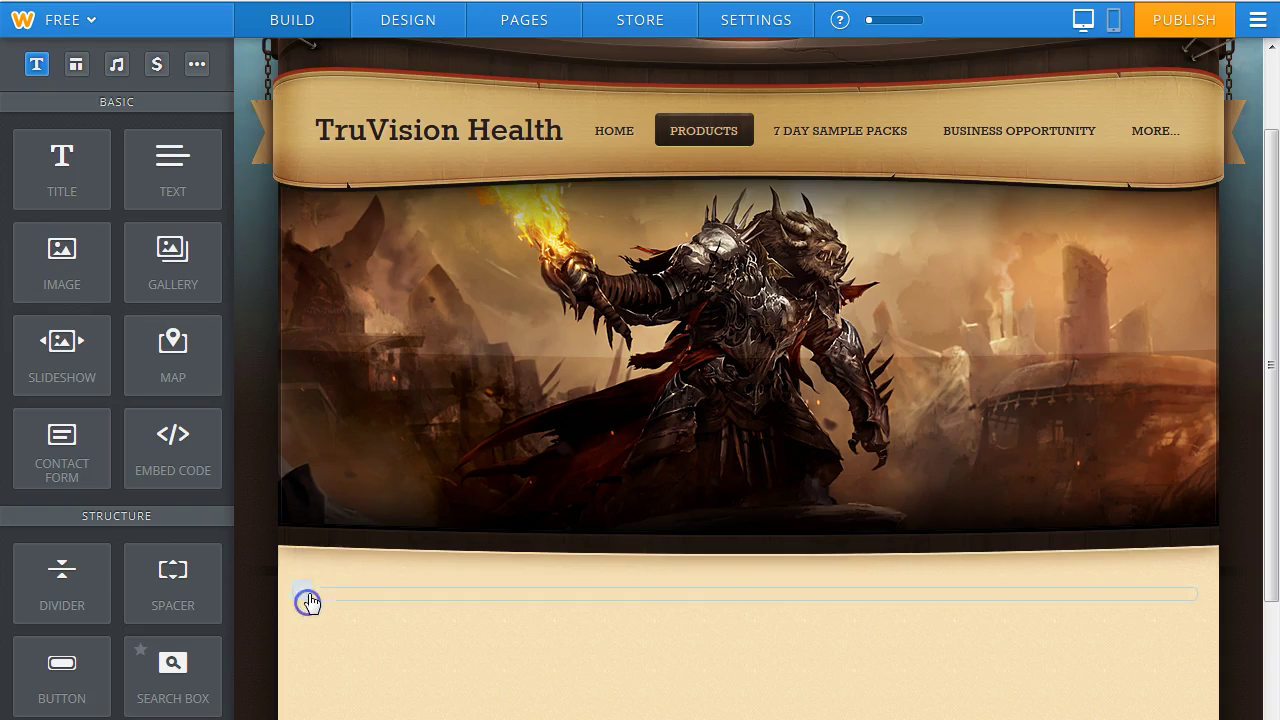
# Paste the mission paragraph 'We are much more than just weight-loss products!…' into the text block.
pyautogui.click(321, 593)
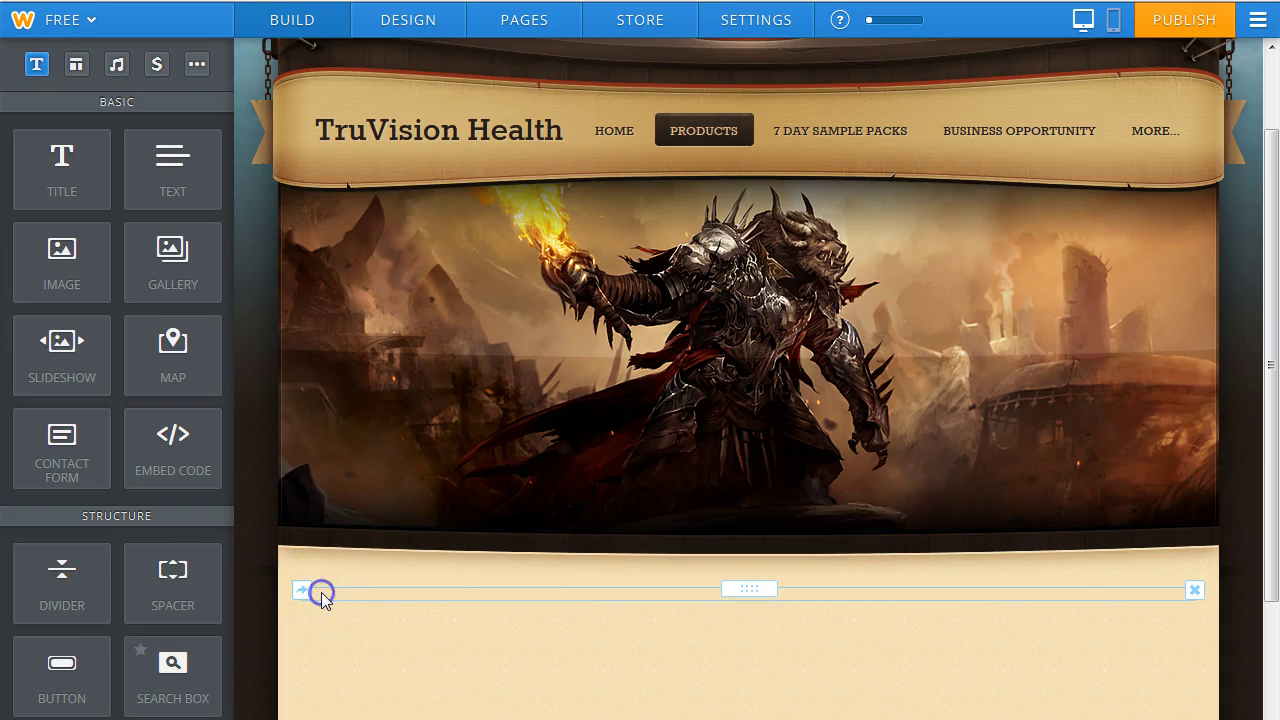
pyautogui.rightClick(321, 593)
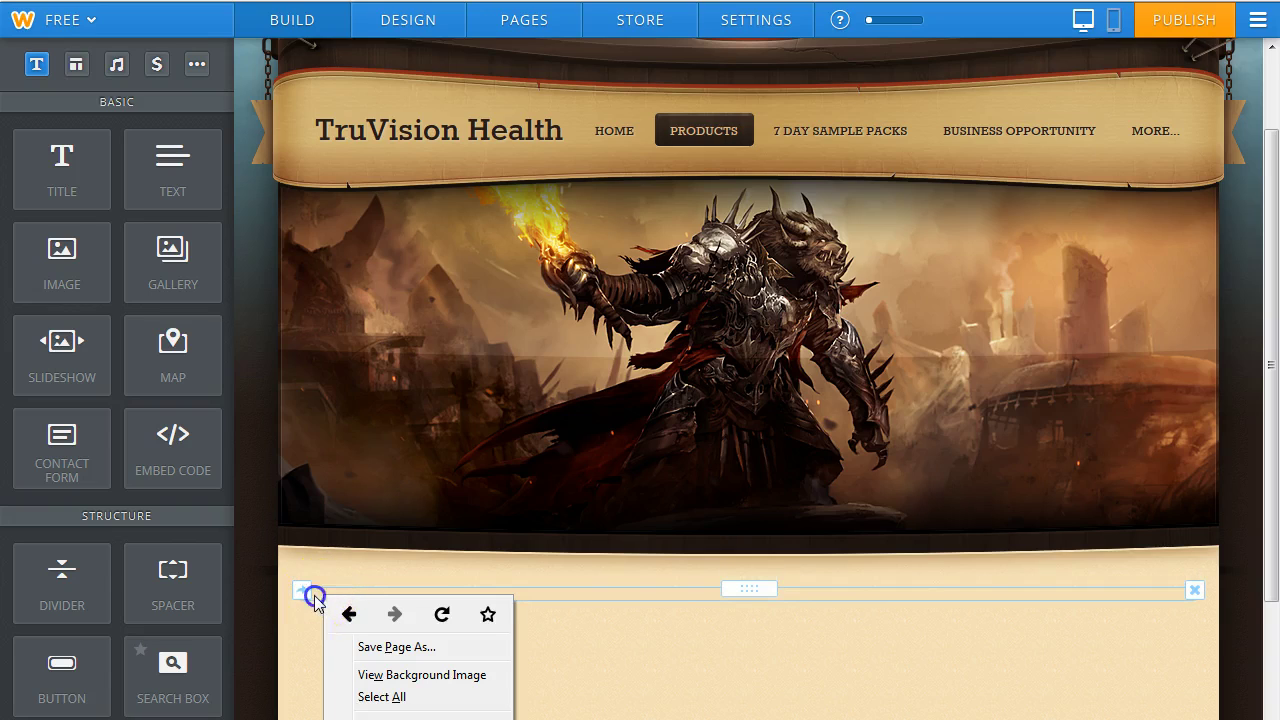
pyautogui.click(315, 597)
pyautogui.click(333, 592)
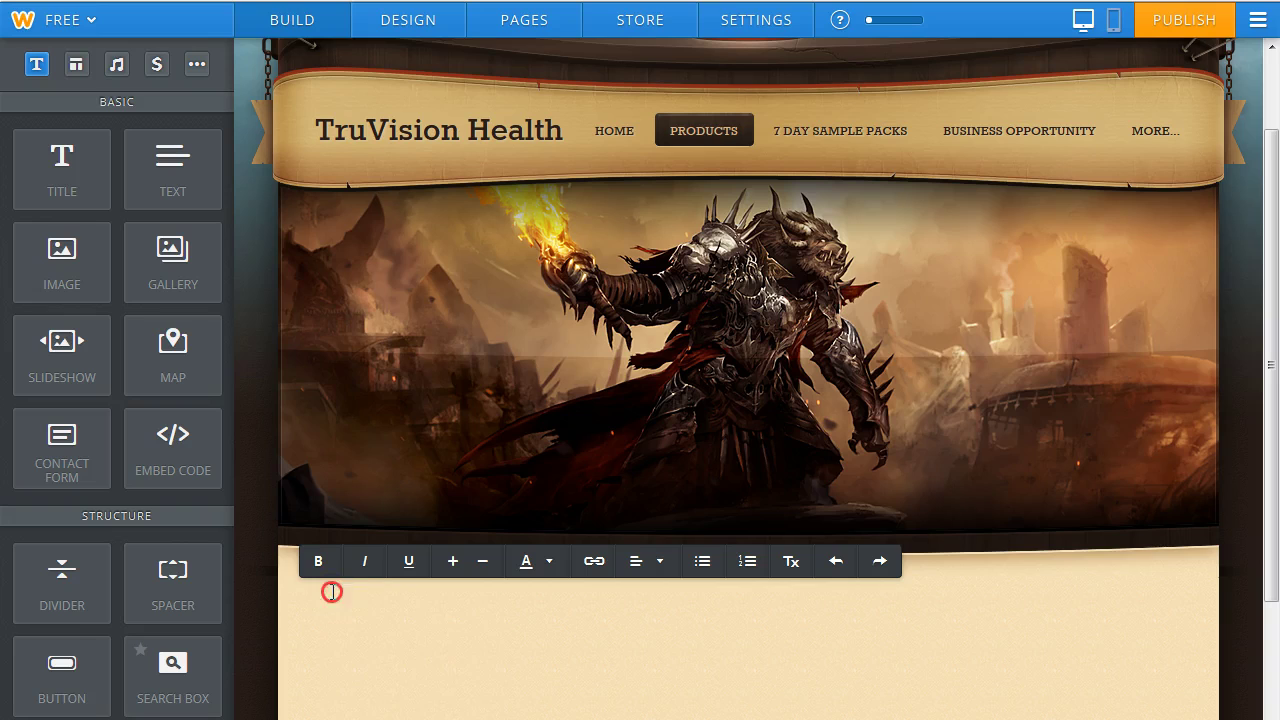
pyautogui.rightClick(332, 592)
pyautogui.click(396, 678)
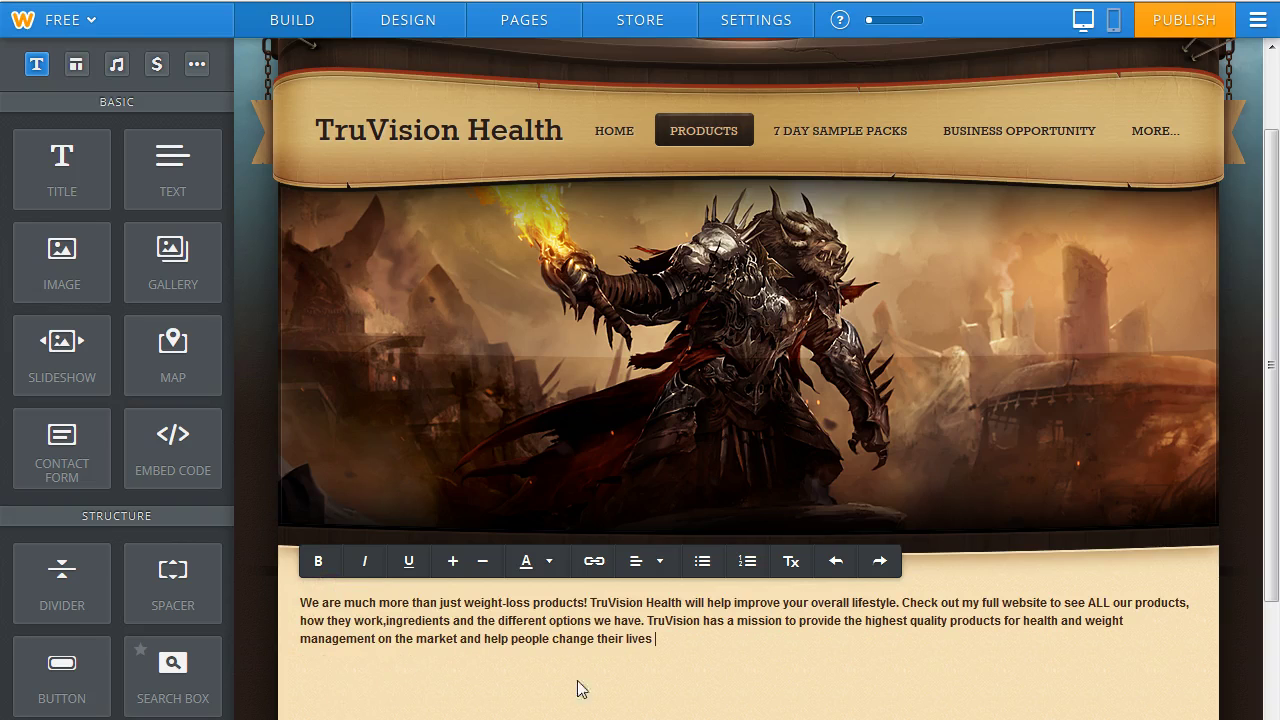
# Enlarge the pasted mission paragraph and colour it dark brown (#5c2501).
pyautogui.moveTo(665, 648); pyautogui.dragTo(304, 606)
pyautogui.click(453, 561)
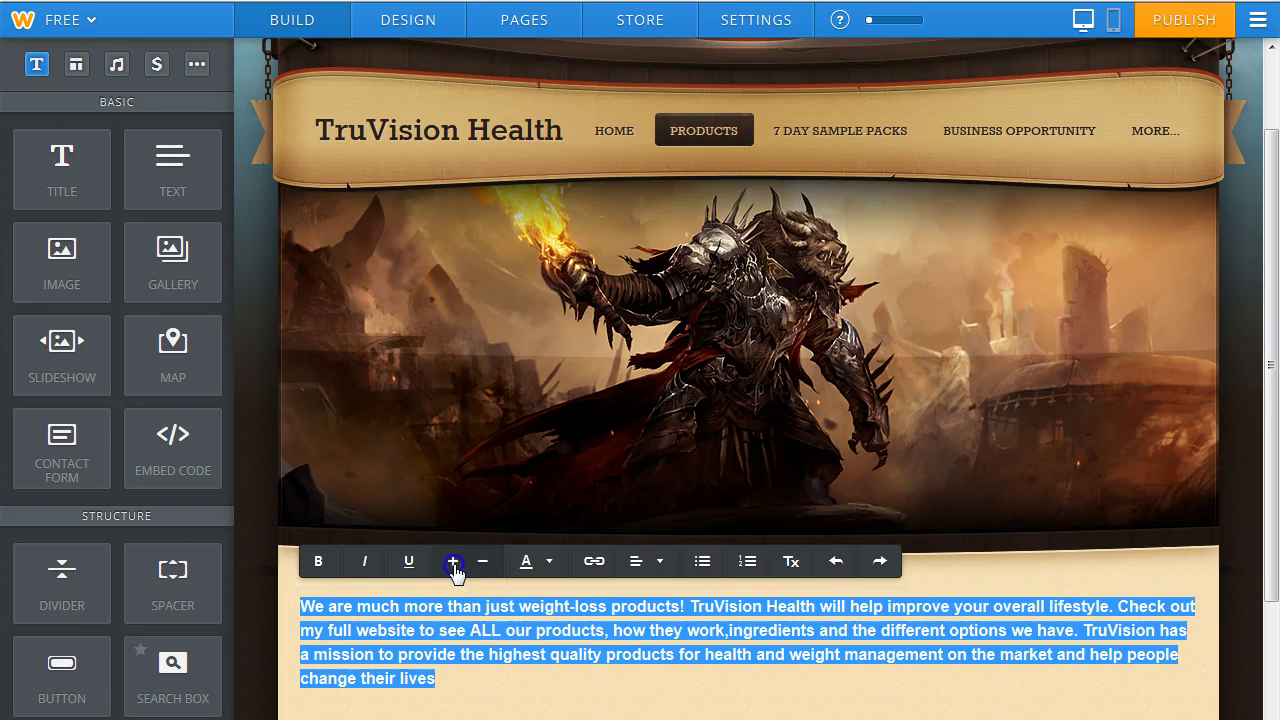
pyautogui.click(535, 562)
pyautogui.moveTo(848, 476)
pyautogui.mouseDown()
pyautogui.moveTo(808, 443)
pyautogui.moveTo(861, 409)
pyautogui.moveTo(874, 418)
pyautogui.mouseUp()
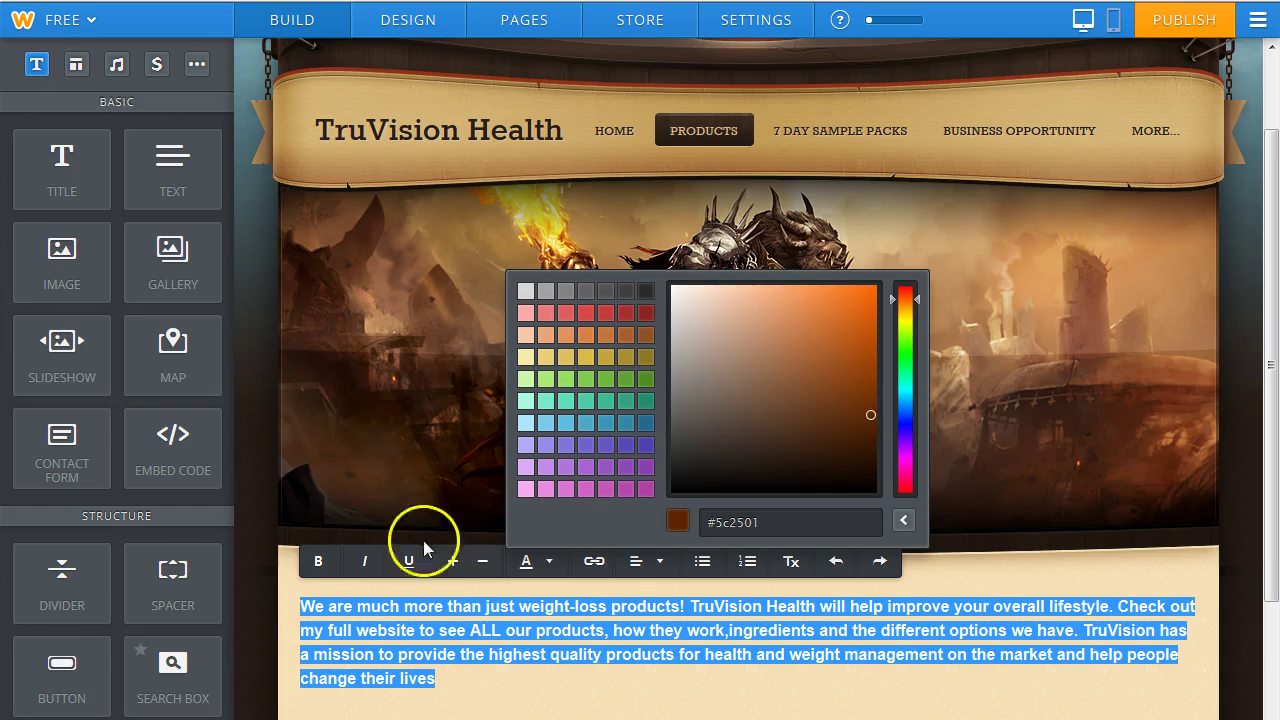
pyautogui.click(285, 672)
pyautogui.click(285, 672)
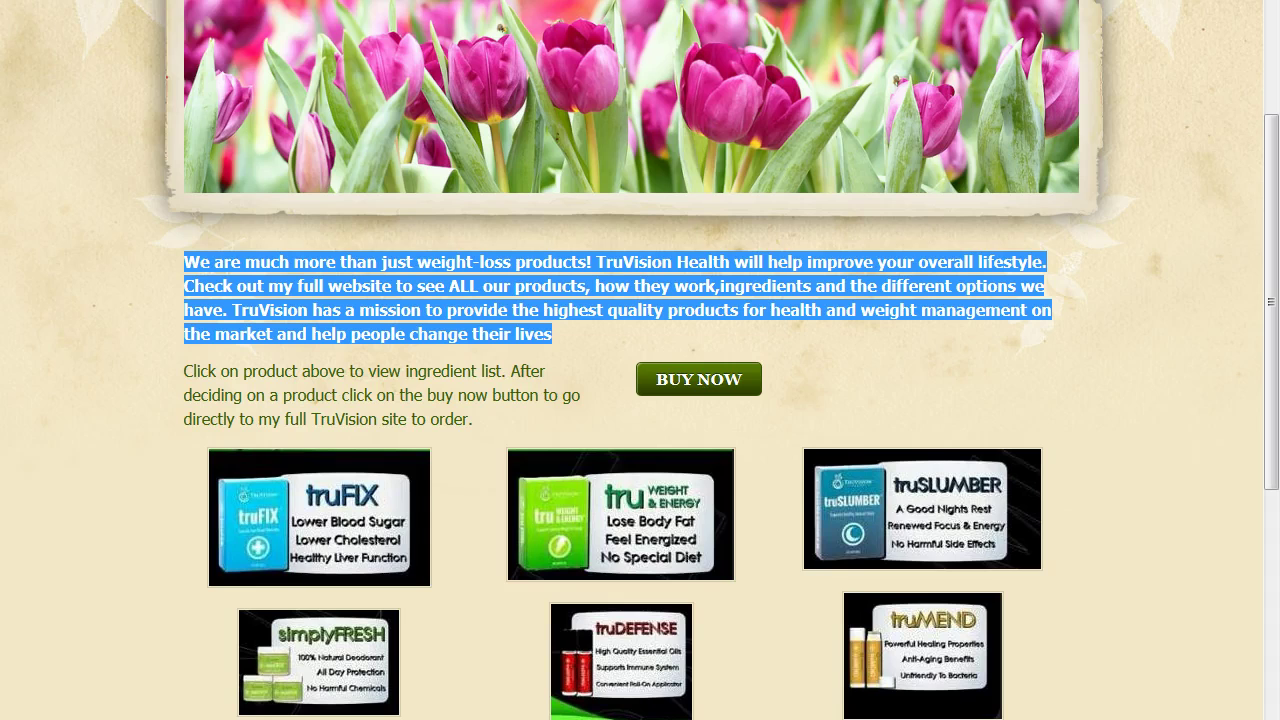
# Copy the 'Click on product above to view ingredient list…' sentence from the reference site.
pyautogui.moveTo(181, 377); pyautogui.dragTo(484, 428)
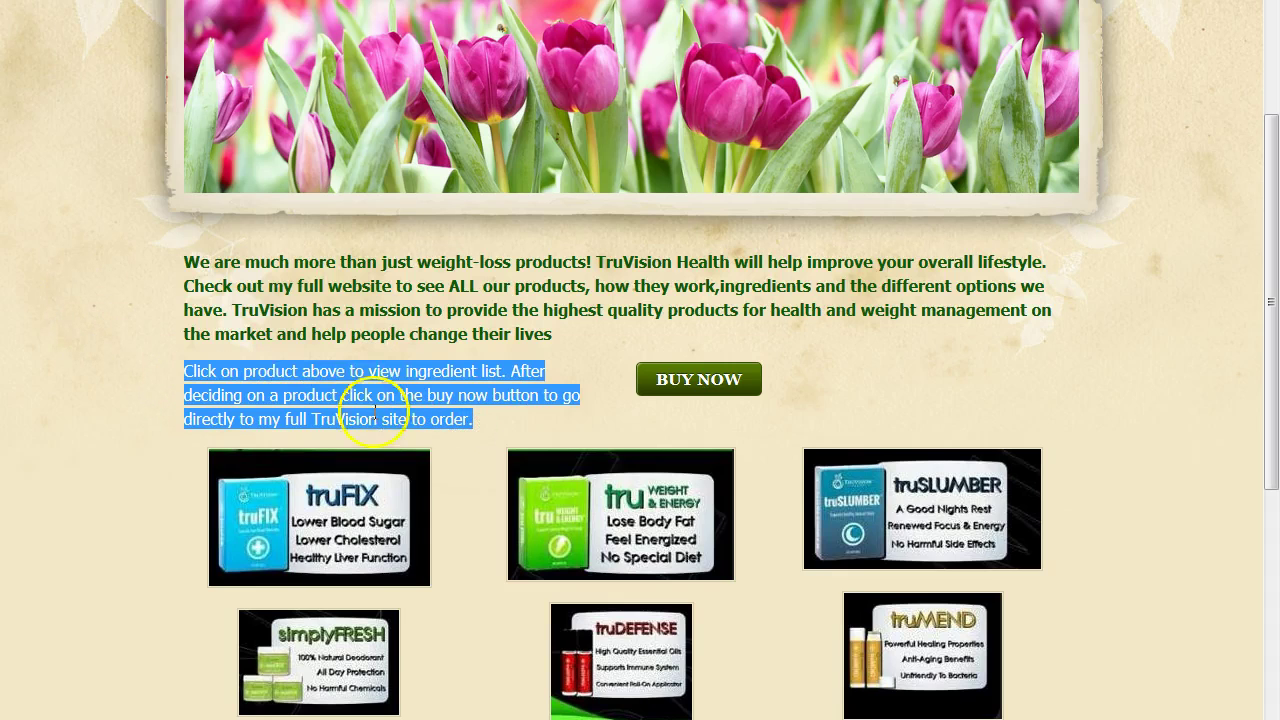
pyautogui.rightClick(304, 397)
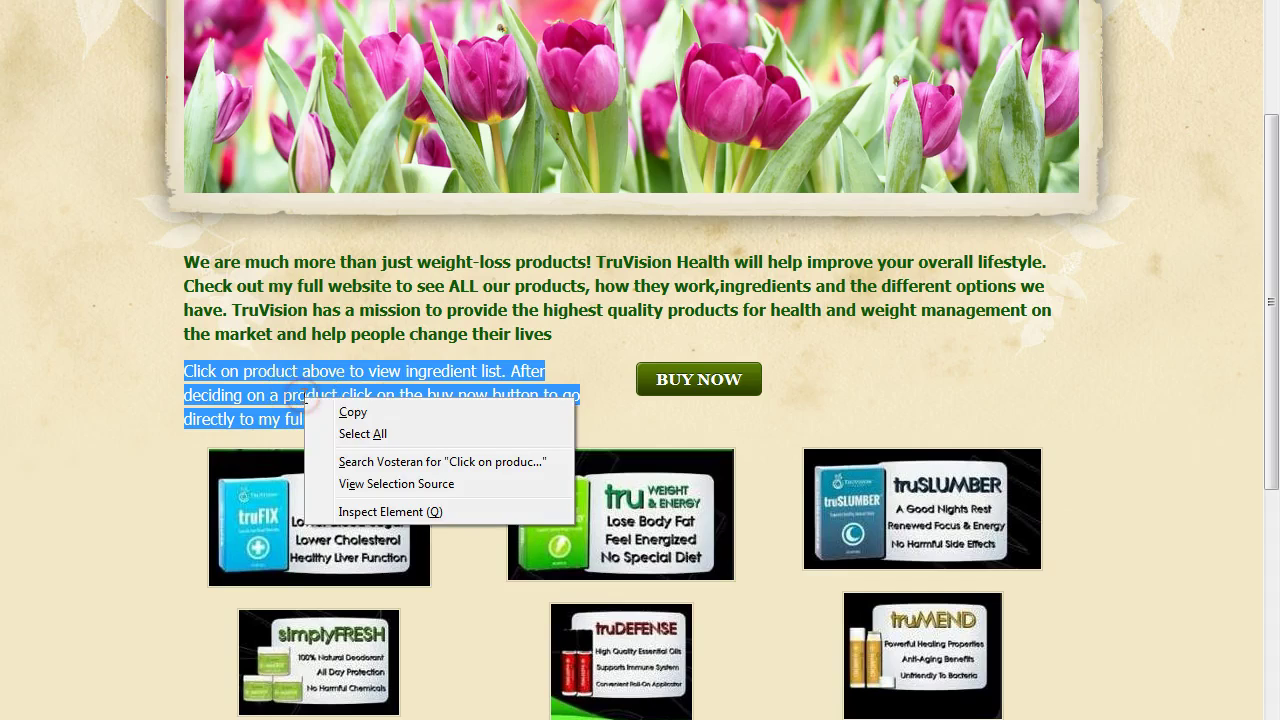
pyautogui.click(353, 412)
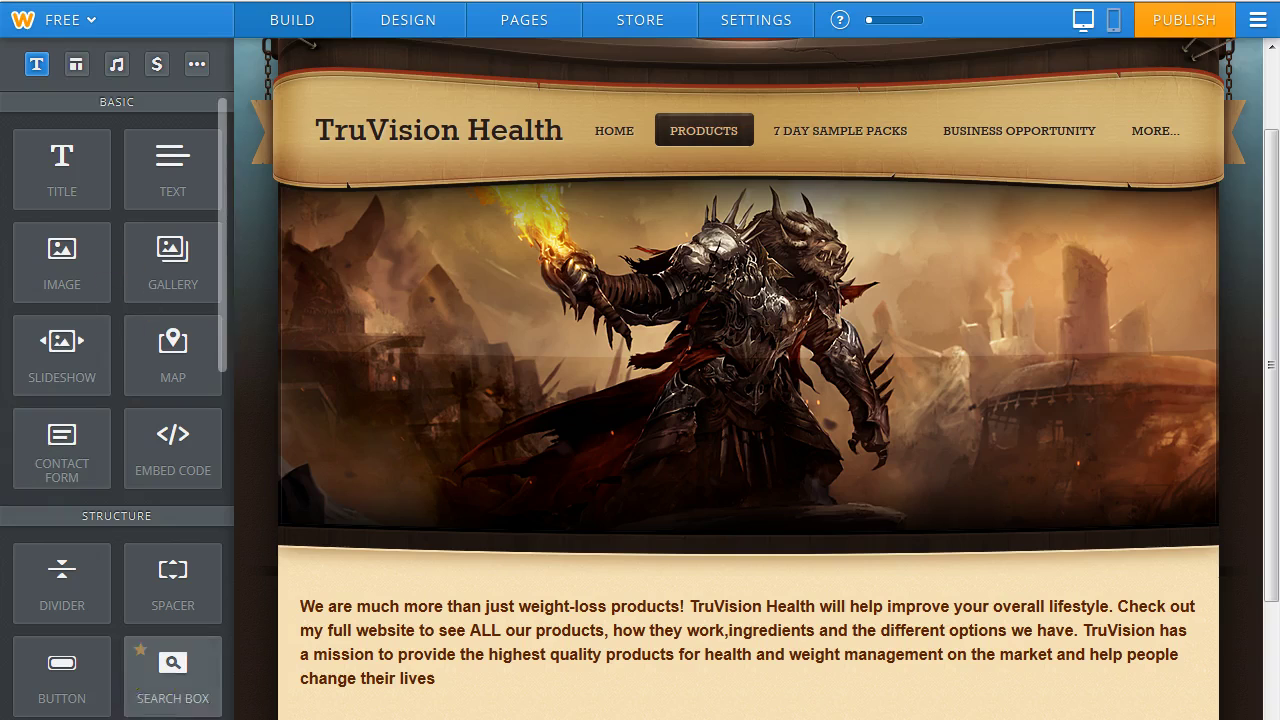
pyautogui.moveTo(82, 664); pyautogui.dragTo(49, 667)
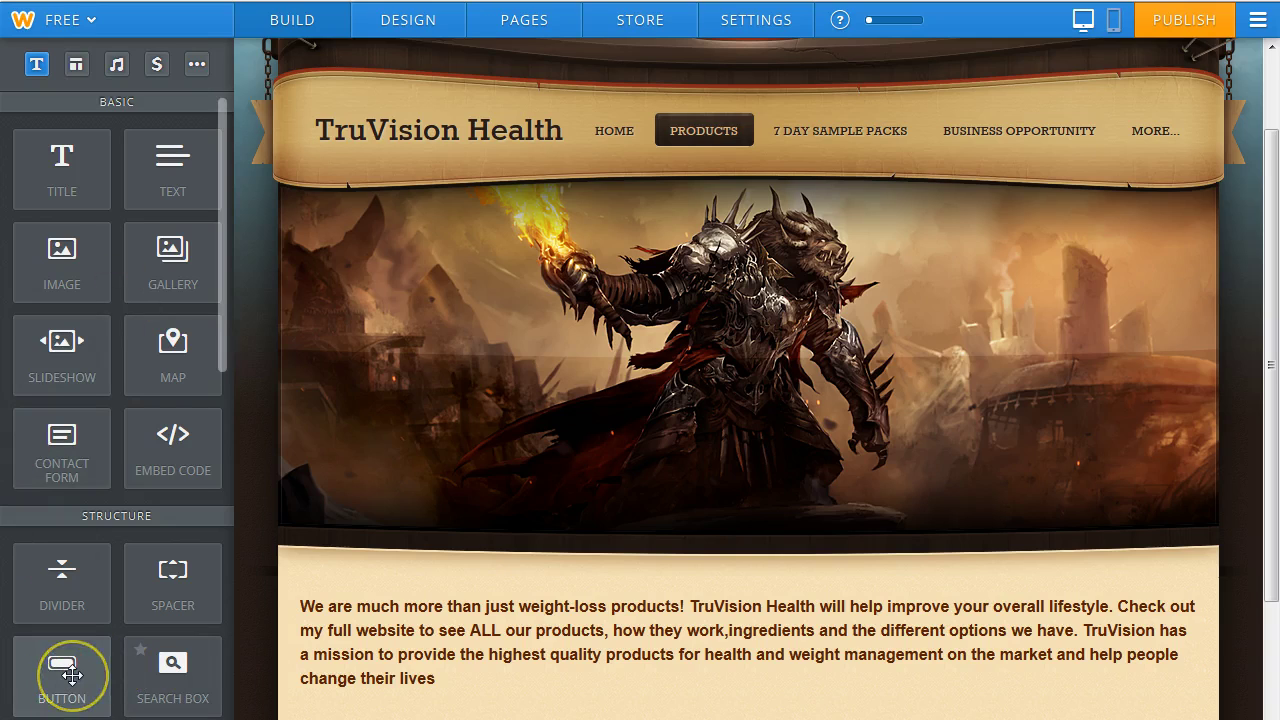
pyautogui.moveTo(1272, 445); pyautogui.dragTo(1272, 535)
# Paste the sentence into a new text block below the mission paragraph, enlarged and orange-brown.
pyautogui.moveTo(177, 169); pyautogui.dragTo(680, 578)
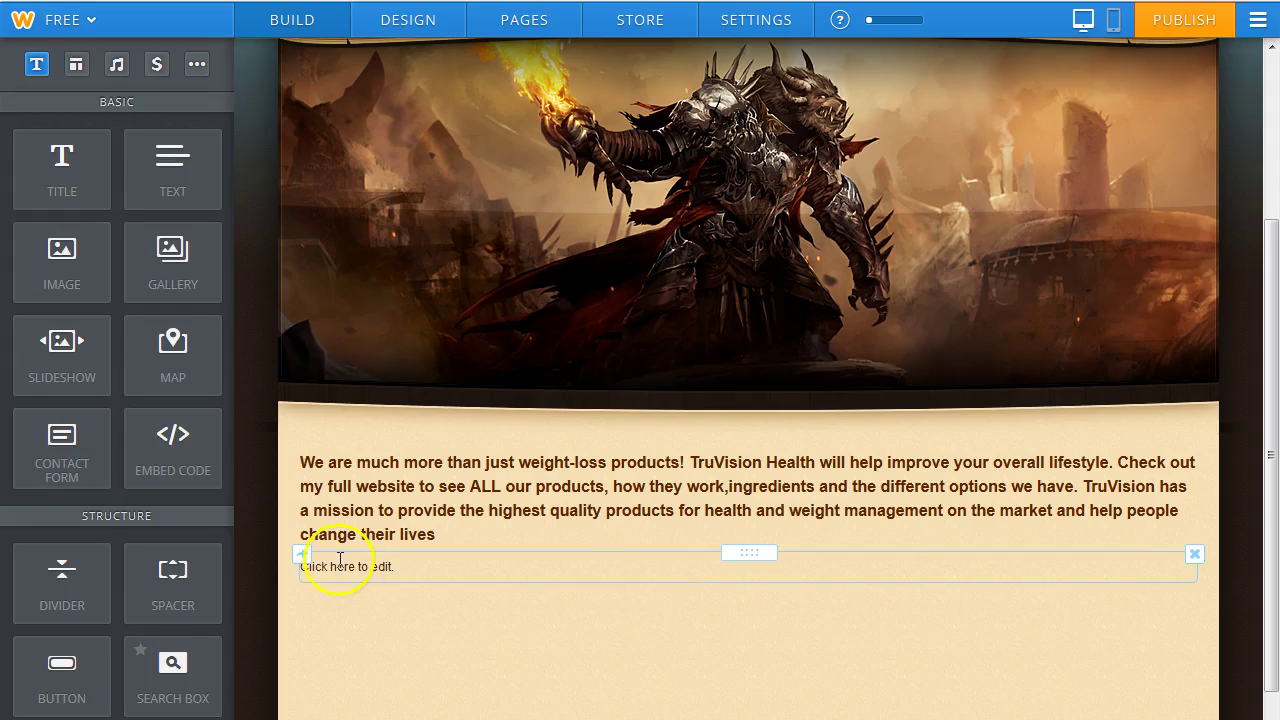
pyautogui.click(324, 563)
pyautogui.rightClick(324, 563)
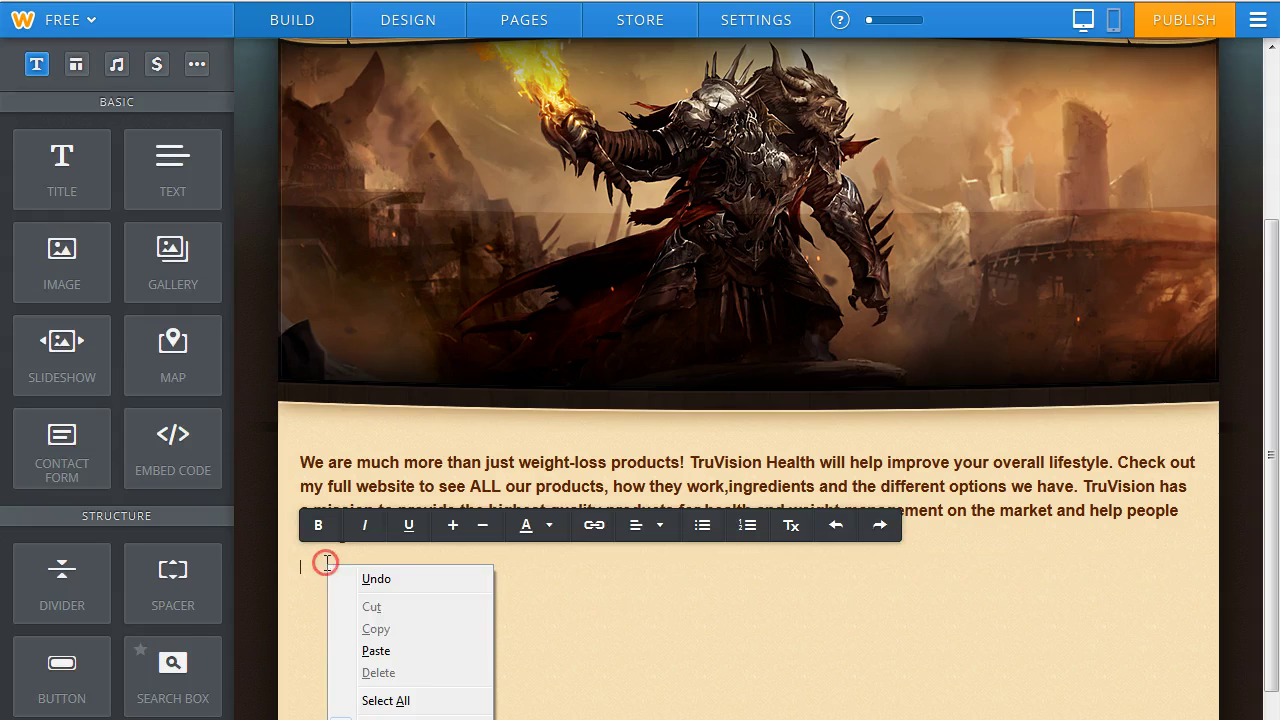
pyautogui.click(397, 650)
pyautogui.moveTo(300, 566); pyautogui.dragTo(1142, 590)
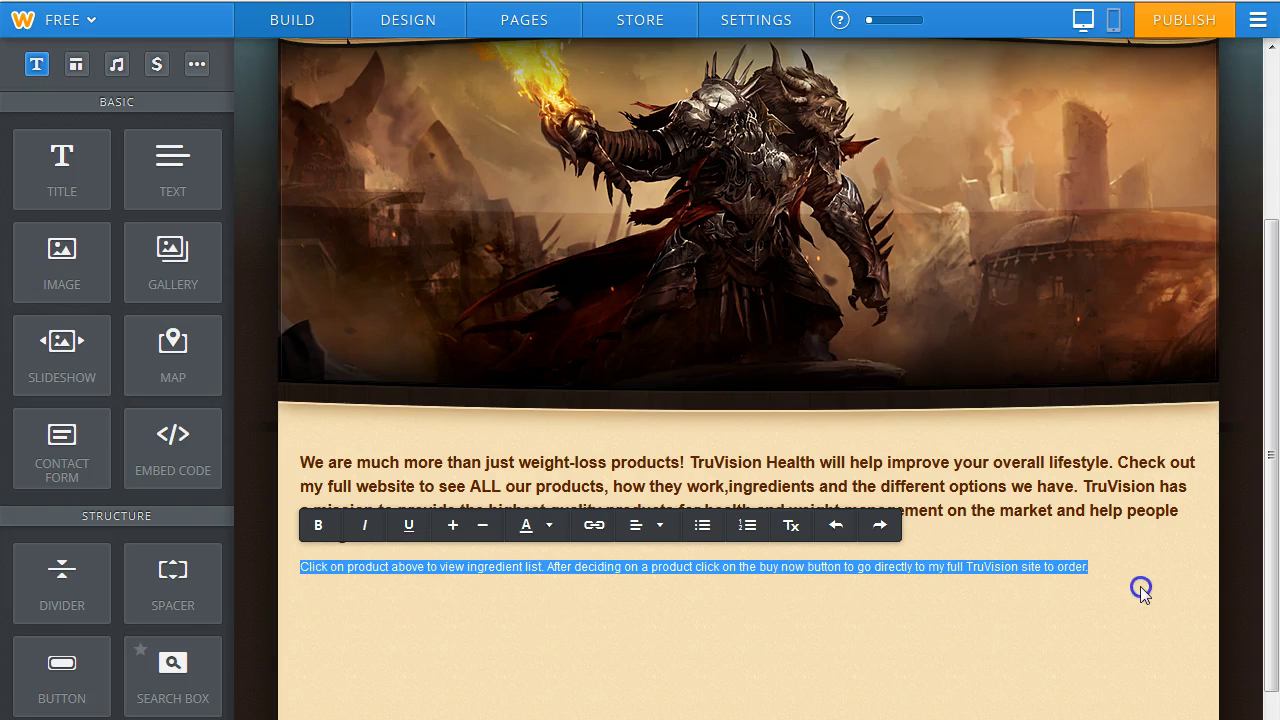
pyautogui.click(454, 527)
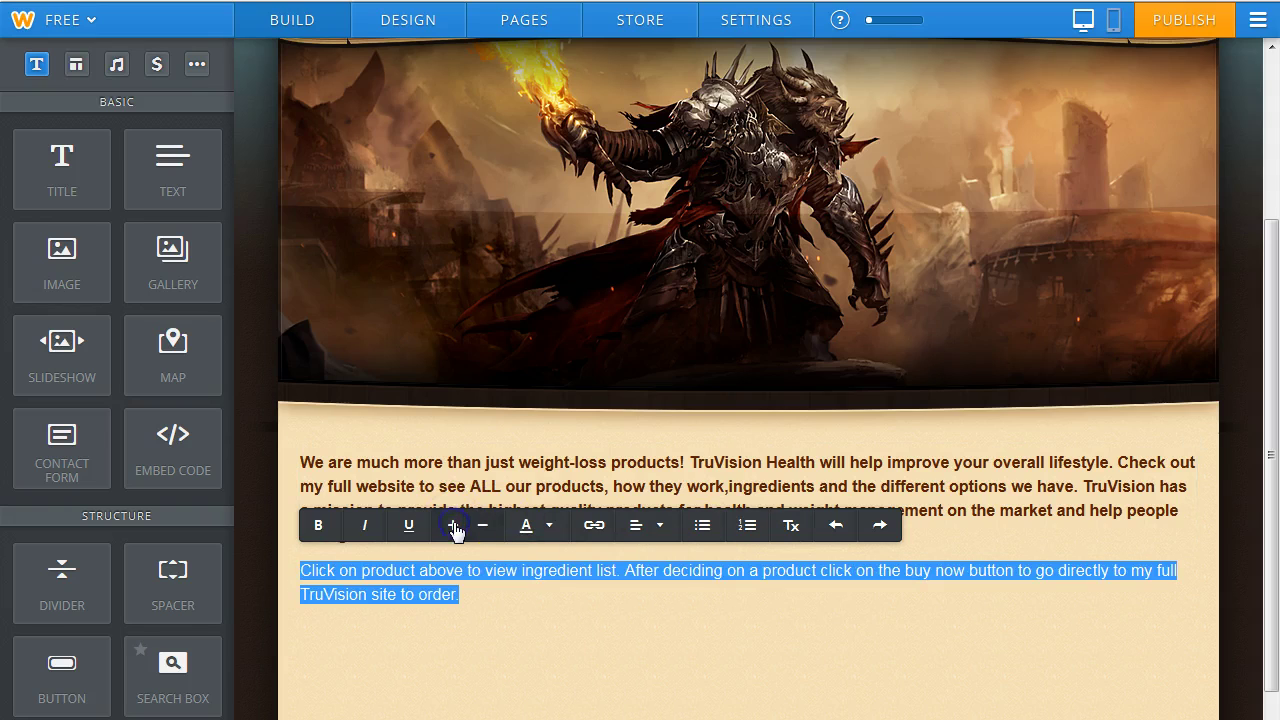
pyautogui.click(549, 525)
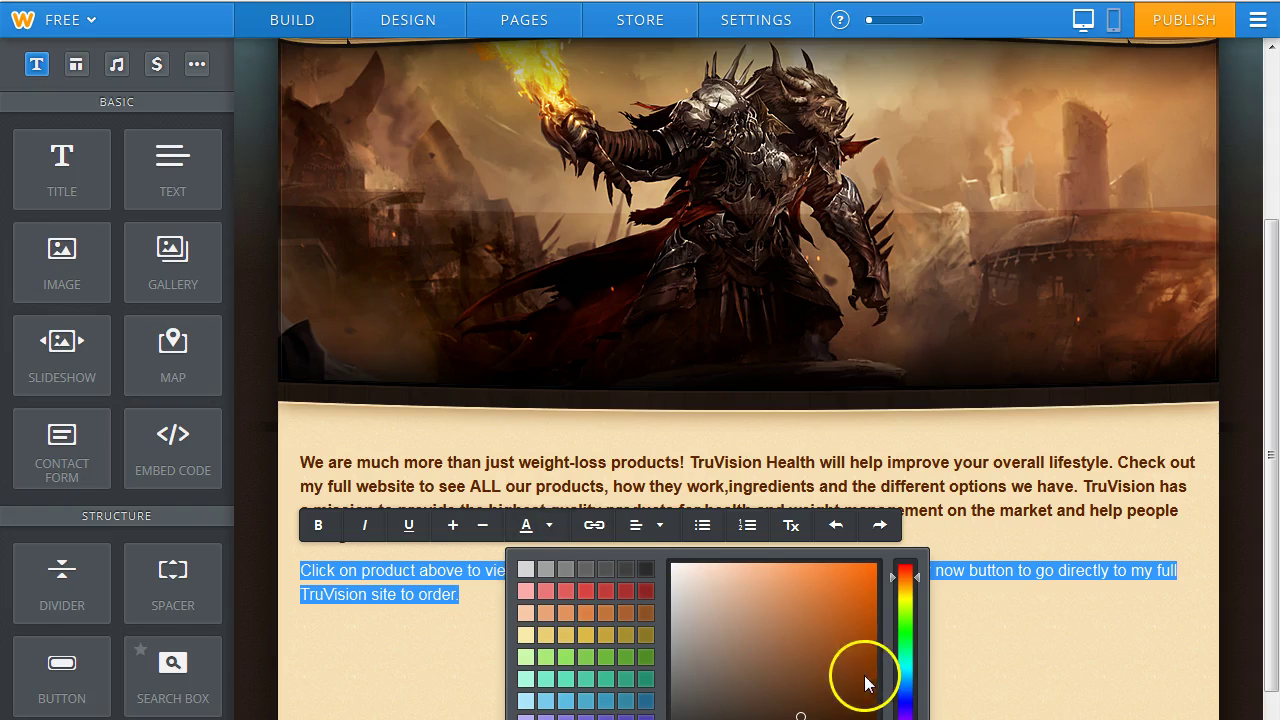
pyautogui.click(312, 688)
# Place a button element beside the ingredient-list instructions.
pyautogui.click(390, 688)
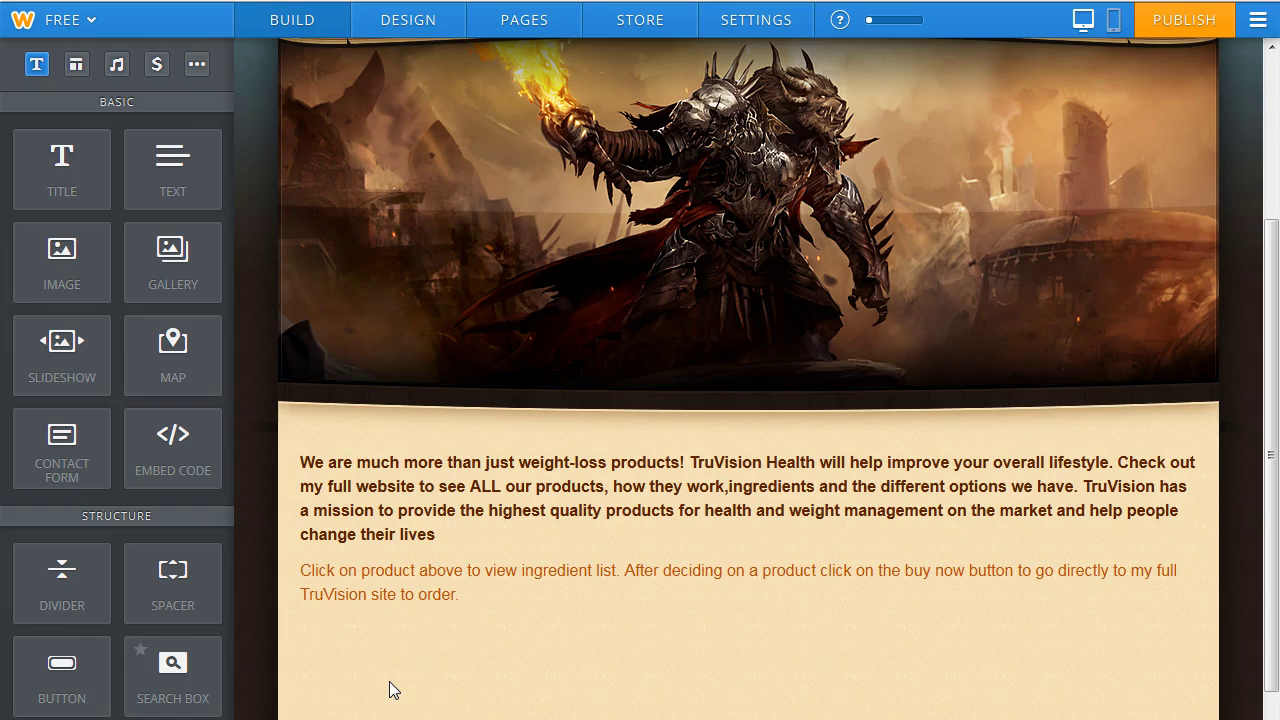
pyautogui.moveTo(55, 676); pyautogui.dragTo(1217, 601)
pyautogui.moveTo(1217, 601); pyautogui.dragTo(1217, 601)
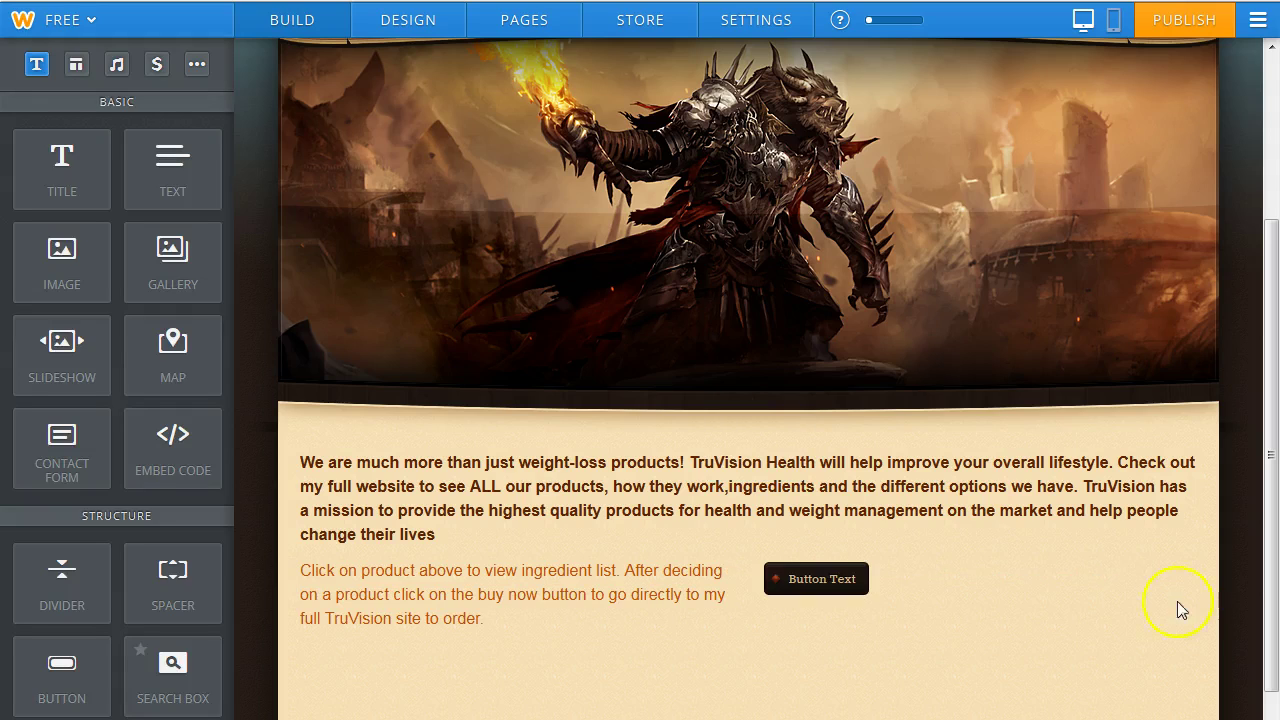
# Give the button the large red style and open its link settings.
pyautogui.click(826, 579)
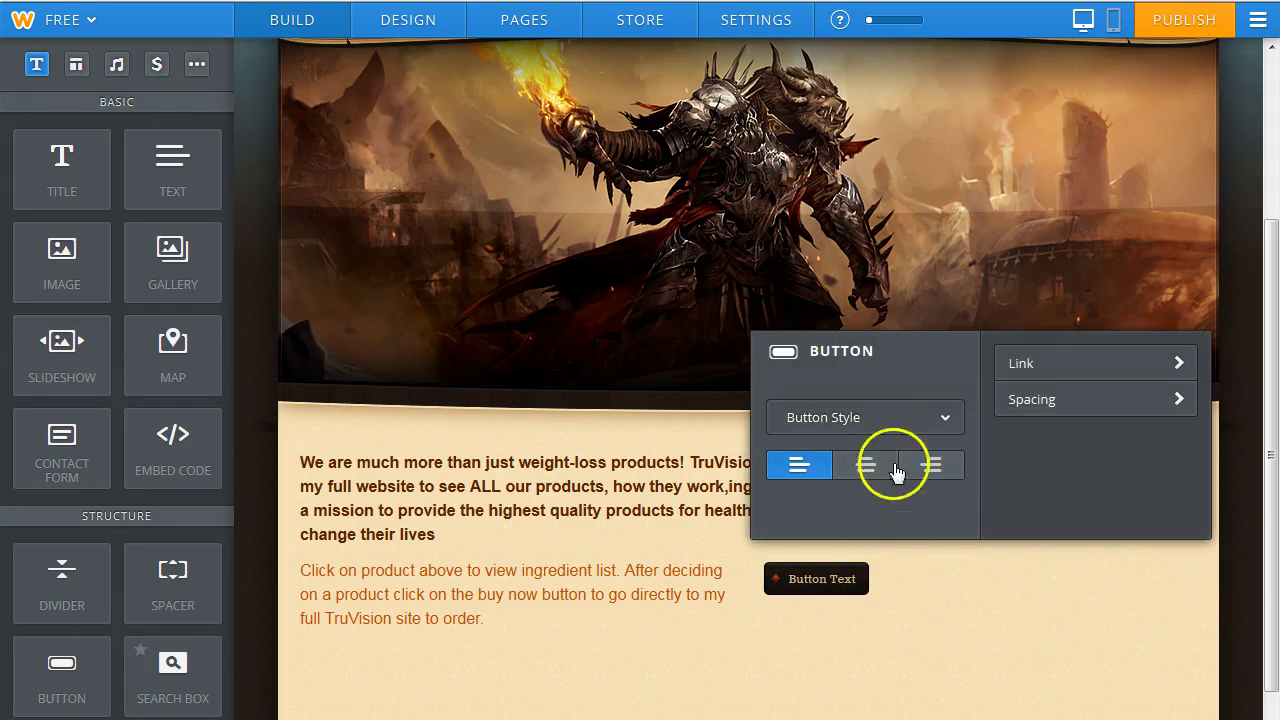
pyautogui.click(946, 419)
pyautogui.click(930, 564)
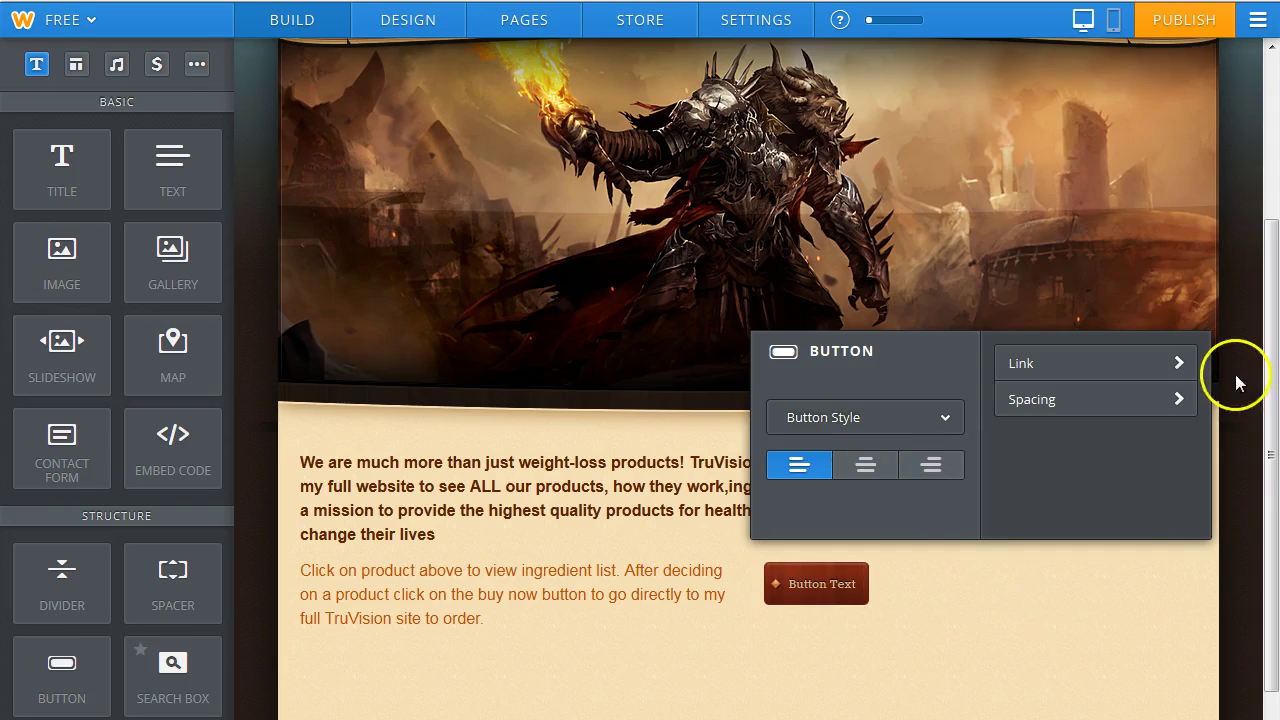
pyautogui.click(1180, 363)
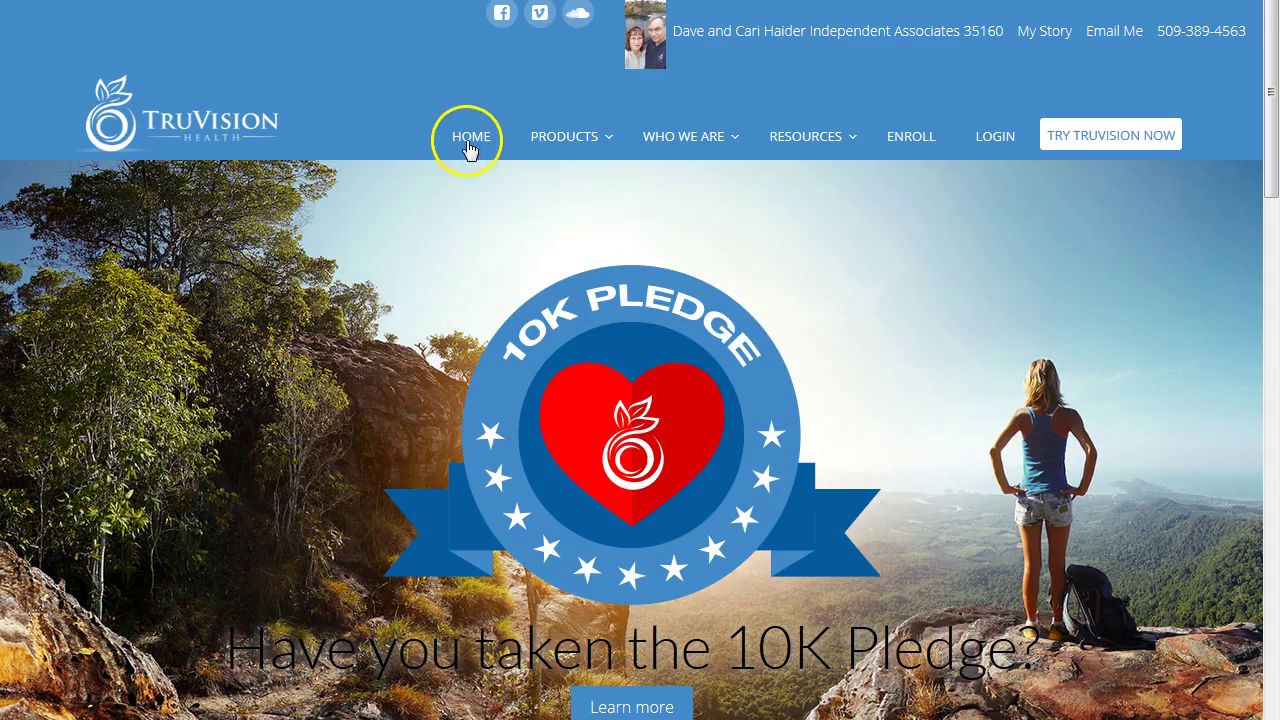
# Open the TruVision Enroll page and copy its web address from the address bar.
pyautogui.click(575, 142)
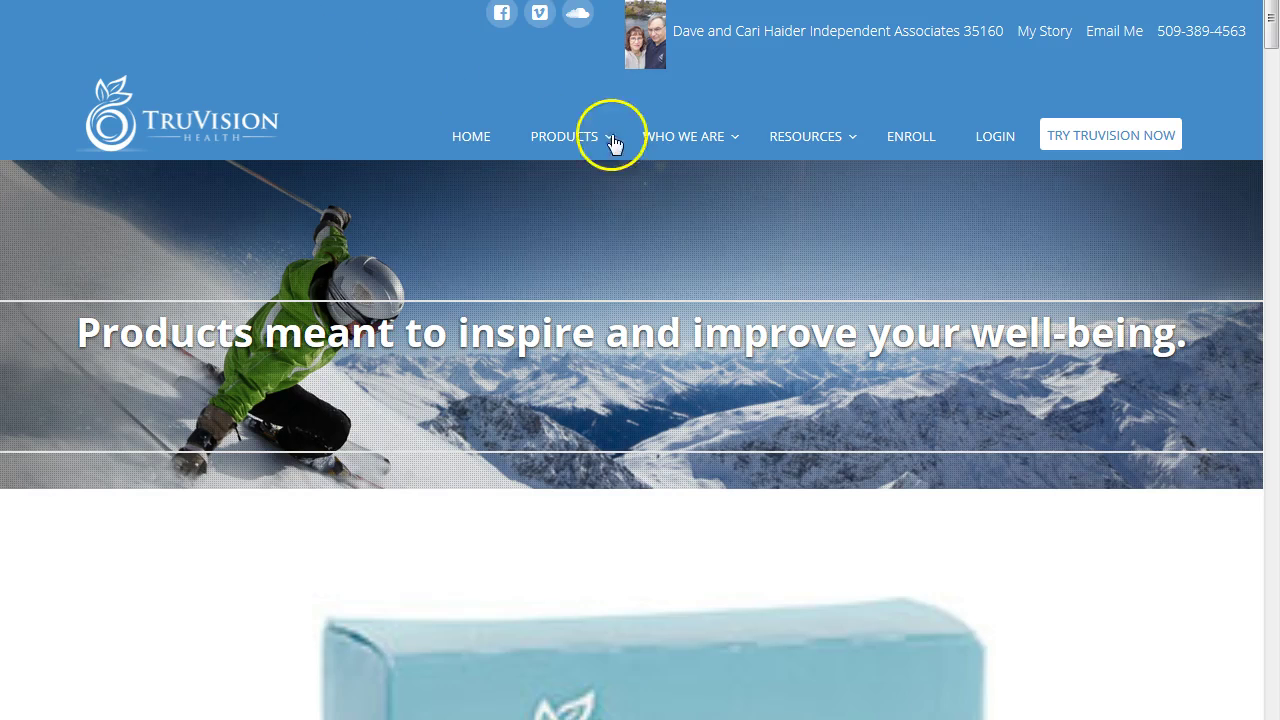
pyautogui.moveTo(680, 140)
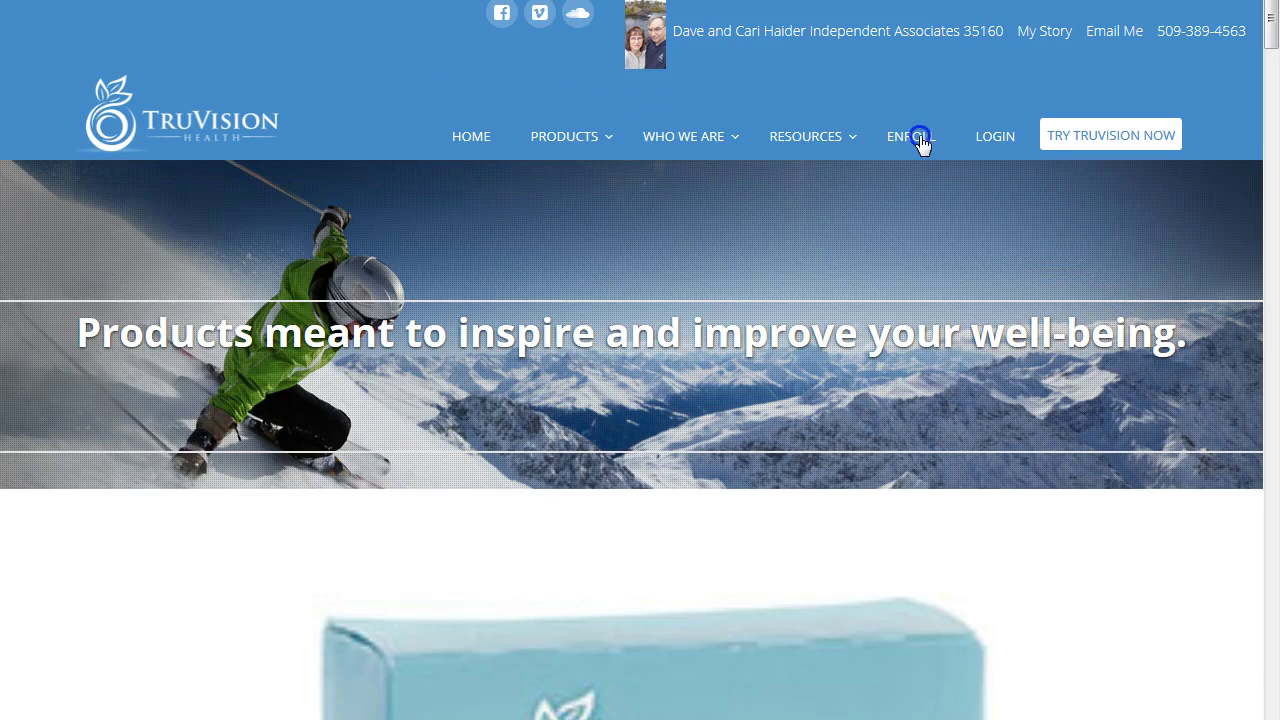
pyautogui.click(922, 146)
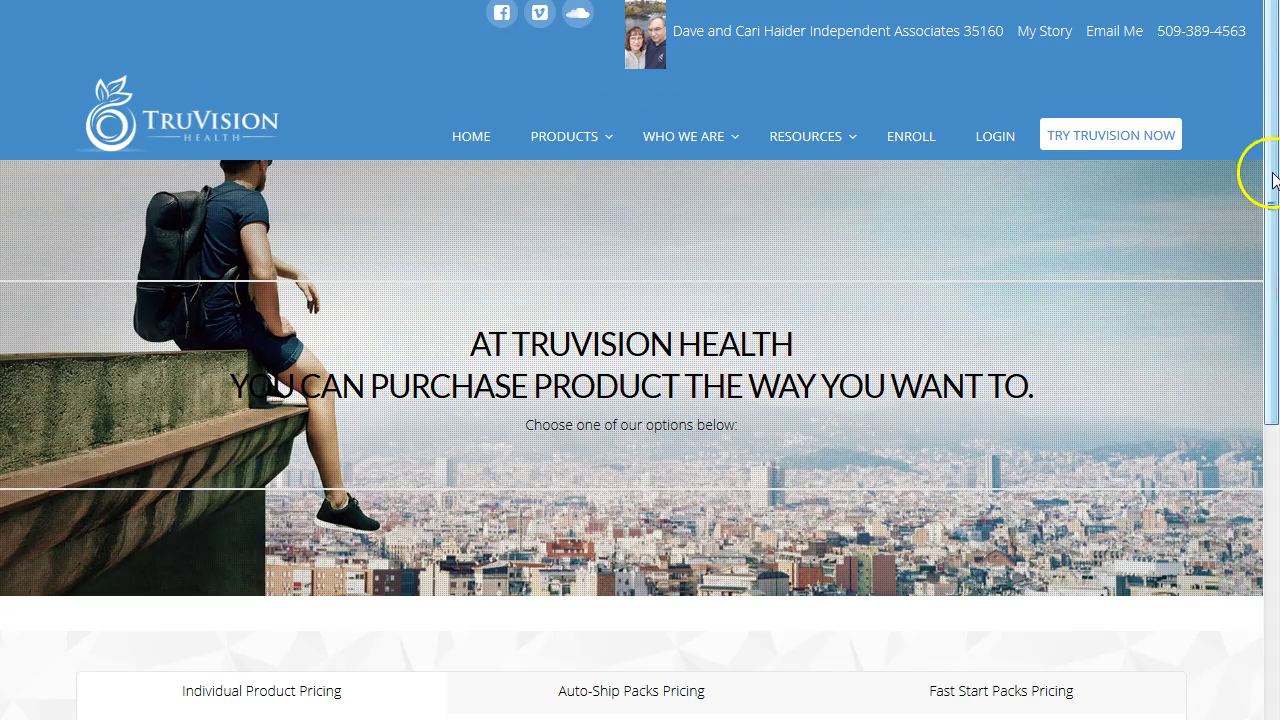
pyautogui.moveTo(1273, 180); pyautogui.dragTo(1275, 125)
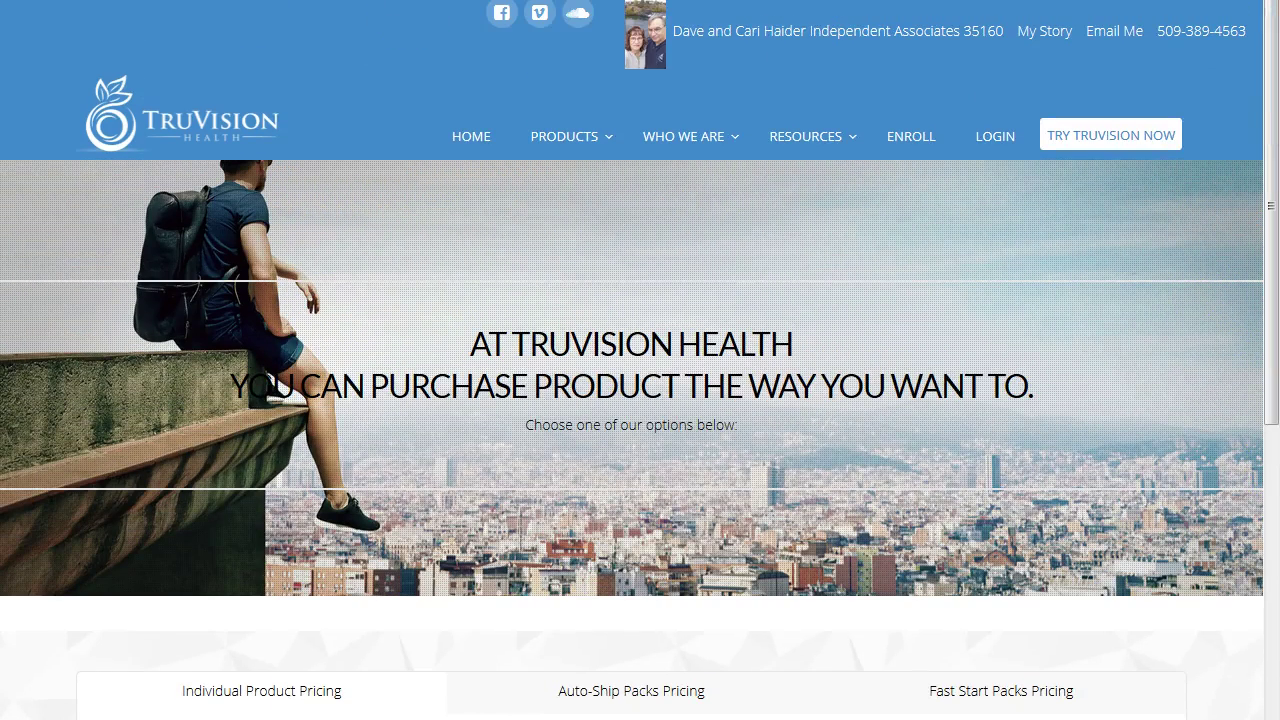
pyautogui.moveTo(291, 31)
pyautogui.moveTo(276, 24); pyautogui.dragTo(68, 24)
pyautogui.rightClick(87, 22)
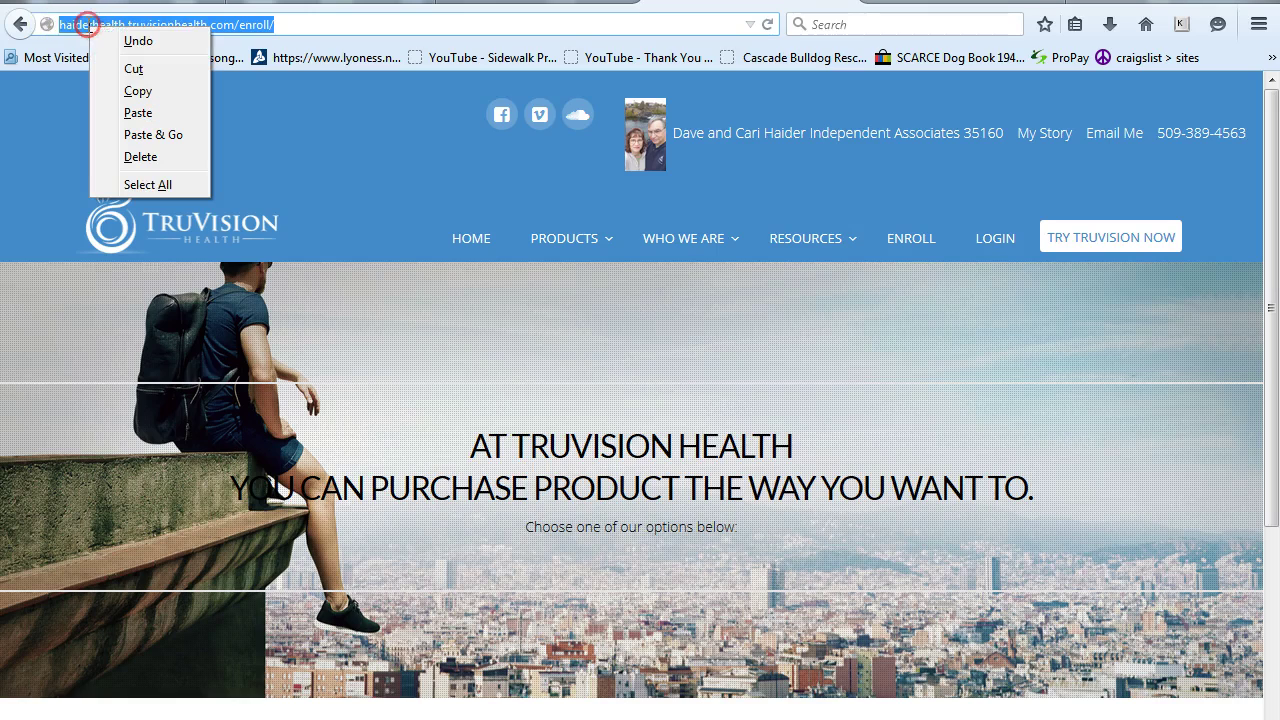
pyautogui.click(130, 91)
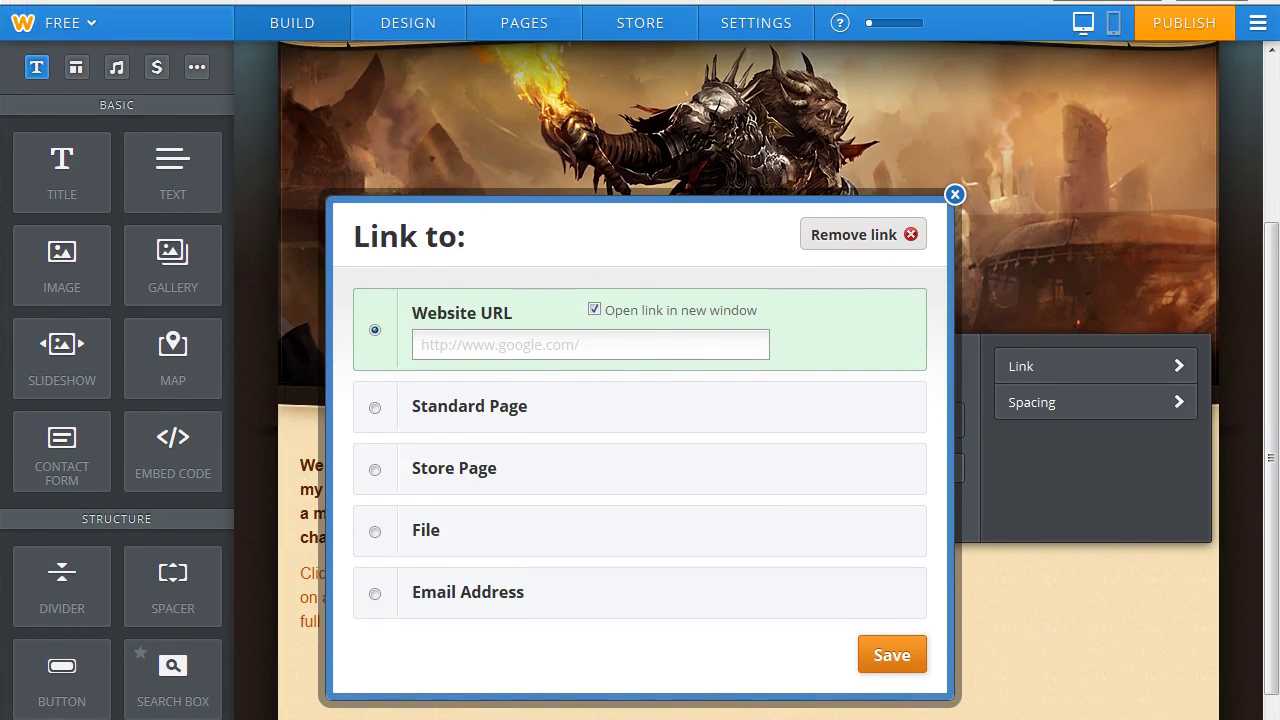
# Paste the Enroll page address as the button's Website URL link and save it.
pyautogui.click(422, 346)
pyautogui.rightClick(428, 347)
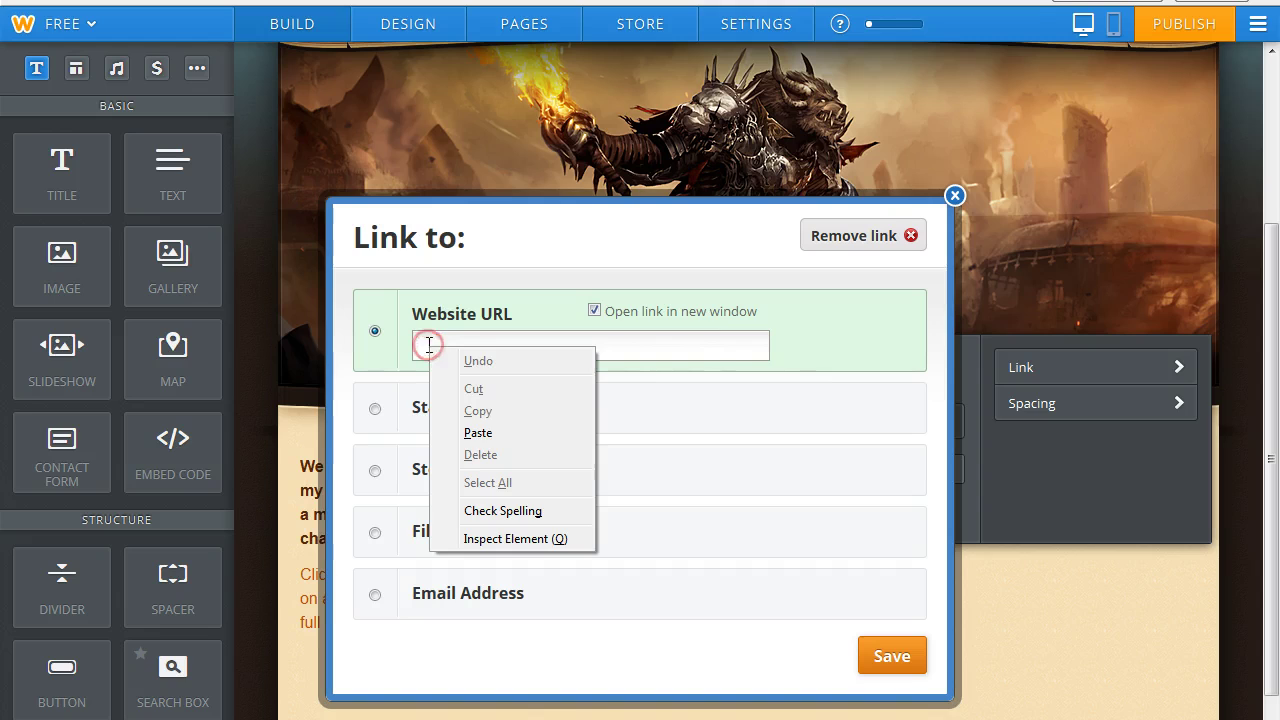
pyautogui.click(489, 433)
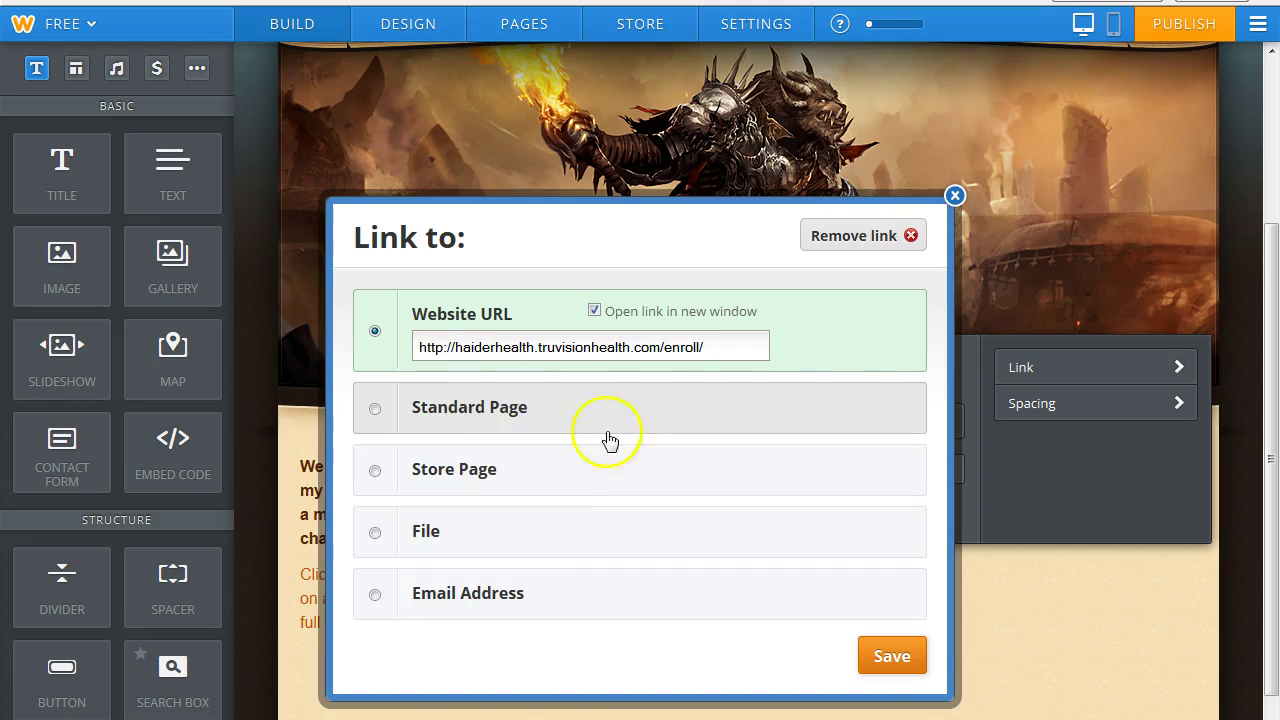
pyautogui.click(880, 664)
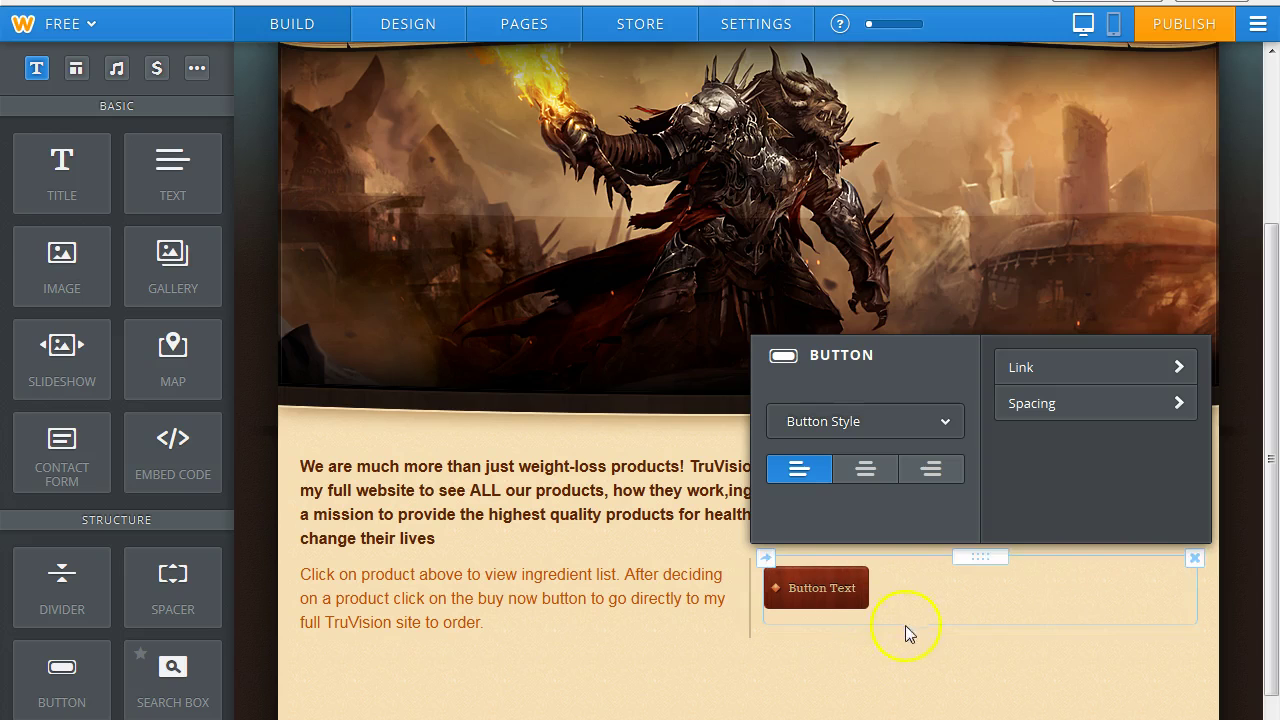
pyautogui.click(900, 660)
# Relabel the button 'buy now' and publish the site.
pyautogui.click(872, 590)
pyautogui.click(849, 588)
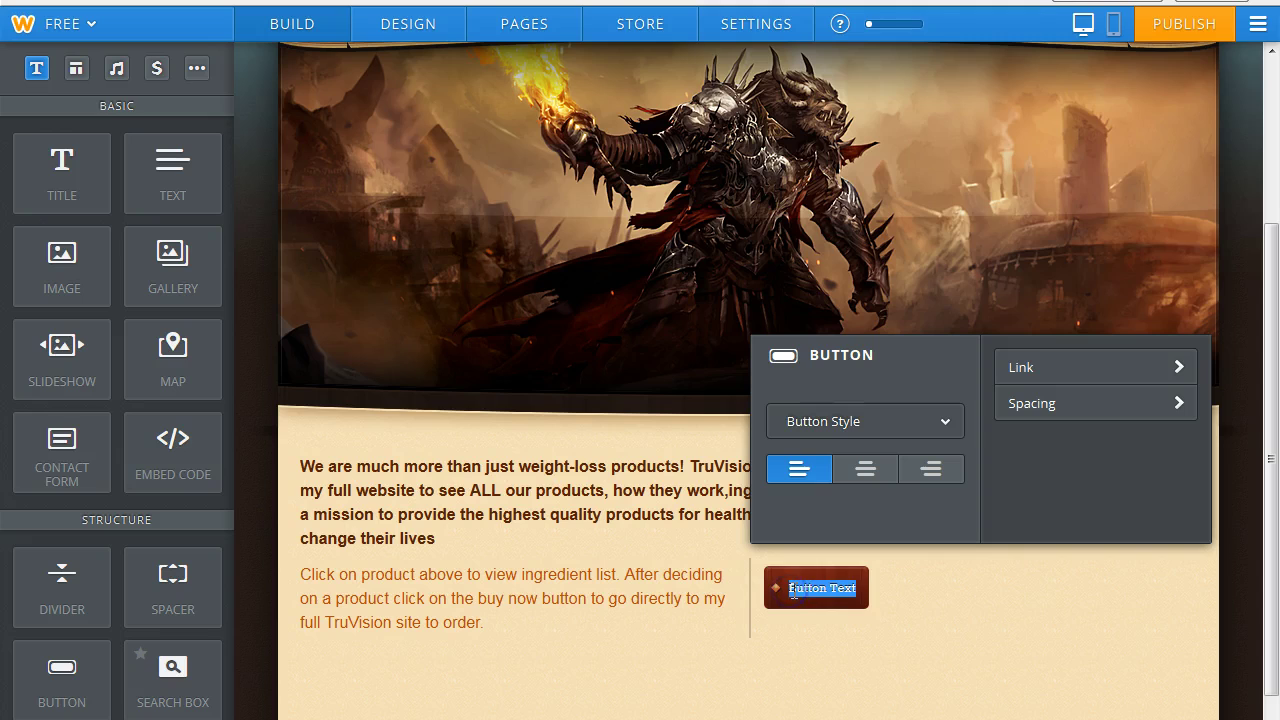
pyautogui.write('Tru')
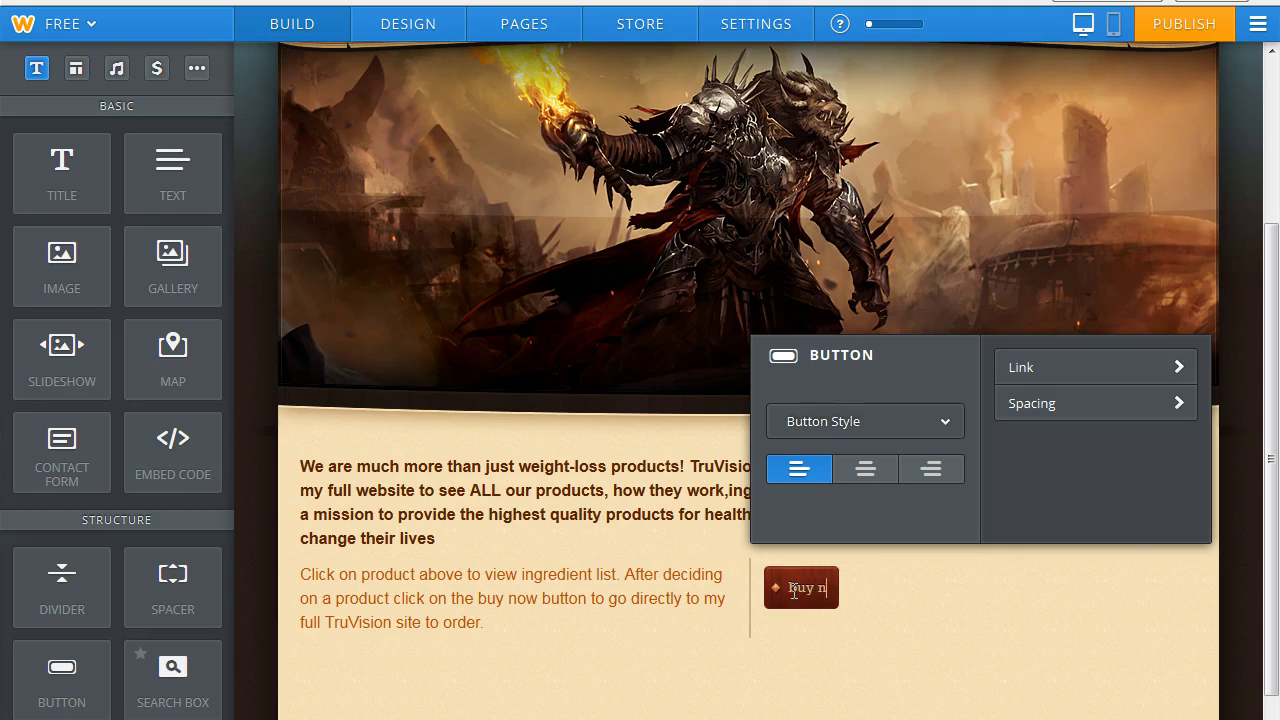
pyautogui.click(810, 683)
pyautogui.click(1184, 30)
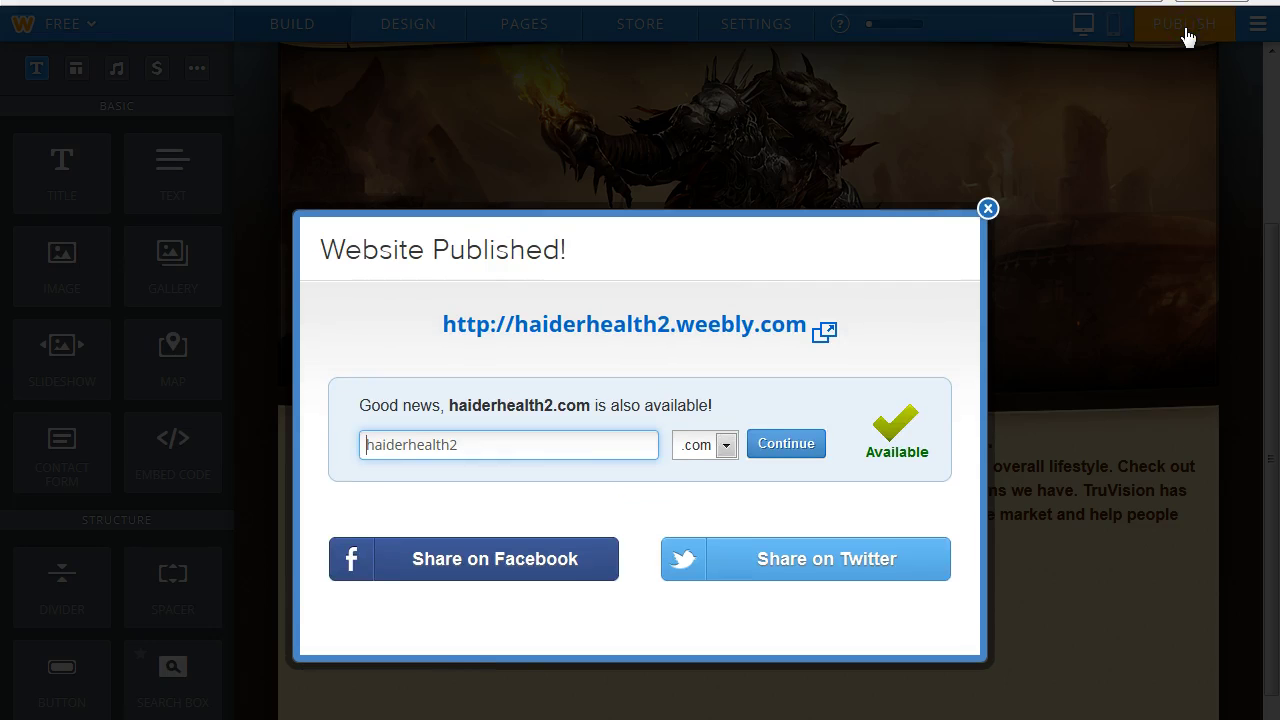
pyautogui.click(988, 209)
pyautogui.moveTo(1272, 312); pyautogui.dragTo(1262, 374)
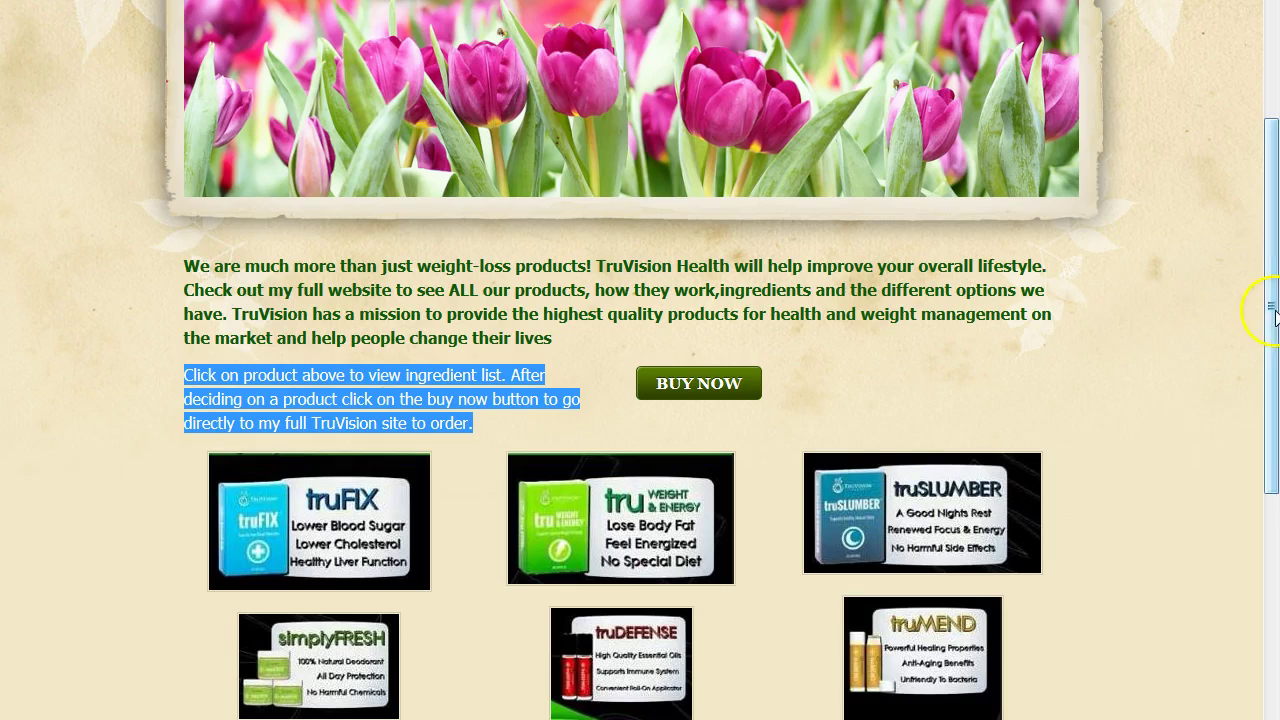
# Test the truFIX image's product-sheet download prompt in the product grid, then dismiss it.
pyautogui.moveTo(1272, 305); pyautogui.dragTo(1272, 434)
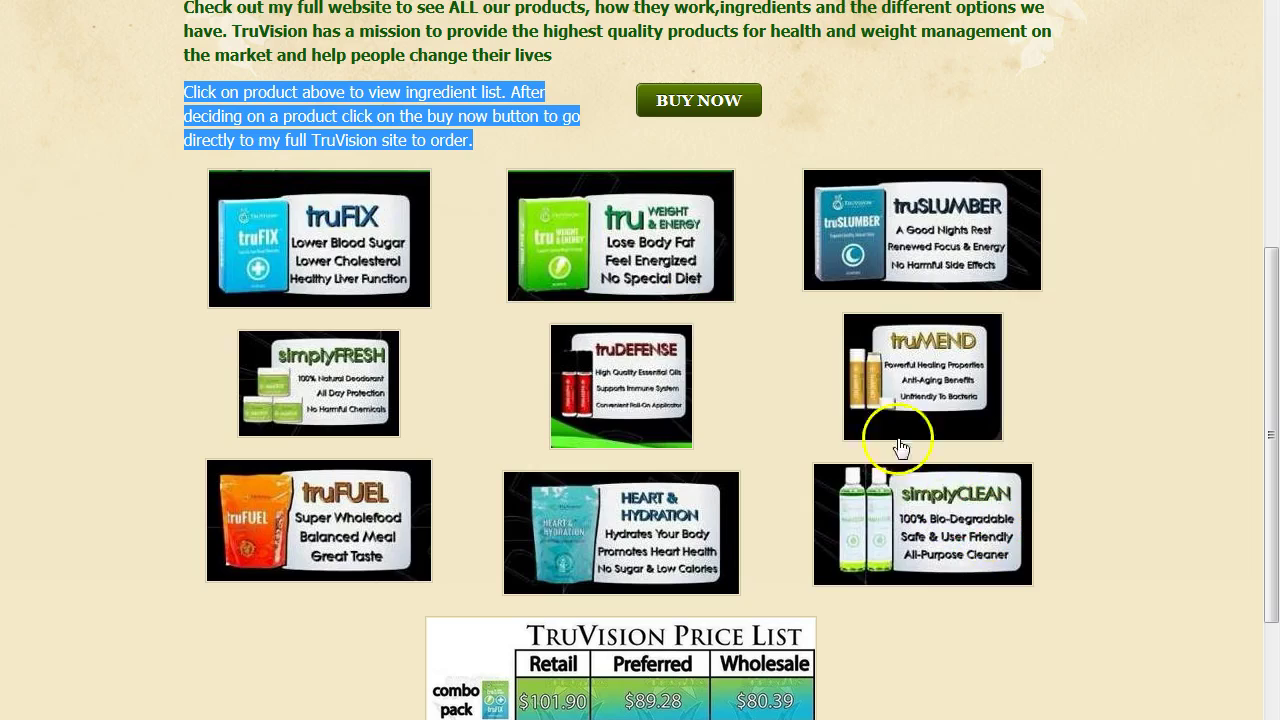
pyautogui.click(325, 260)
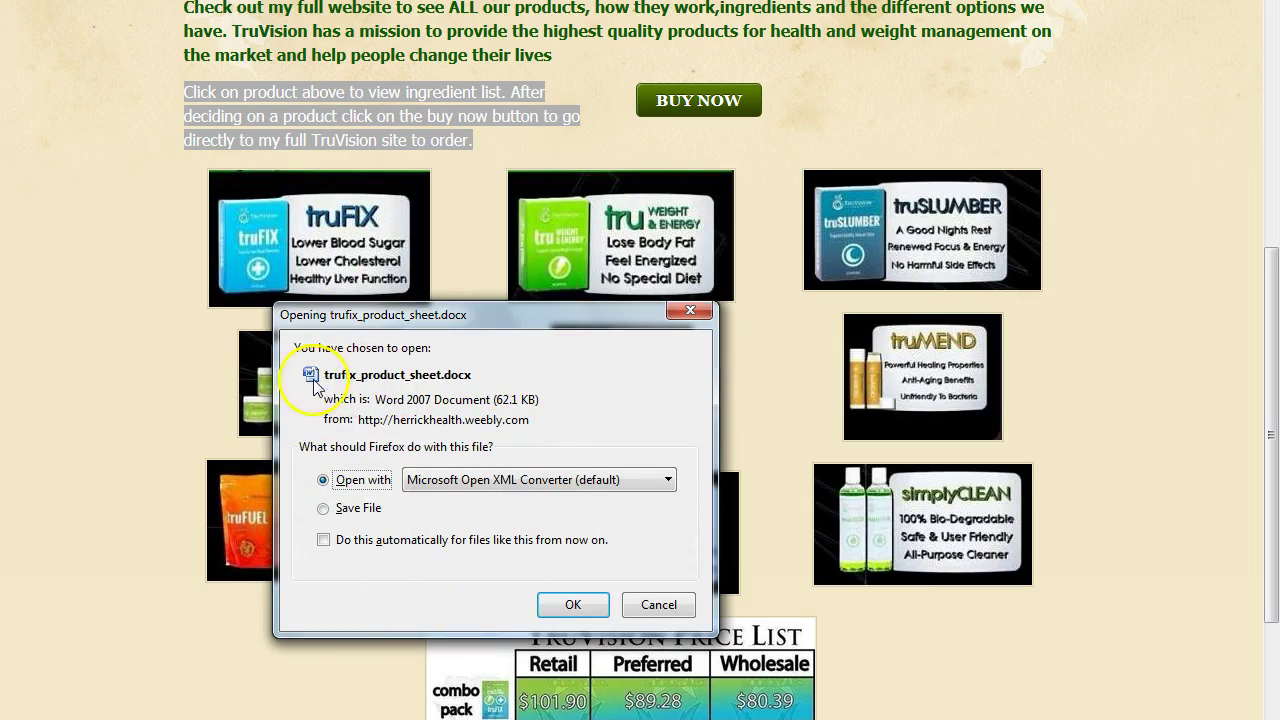
pyautogui.click(690, 313)
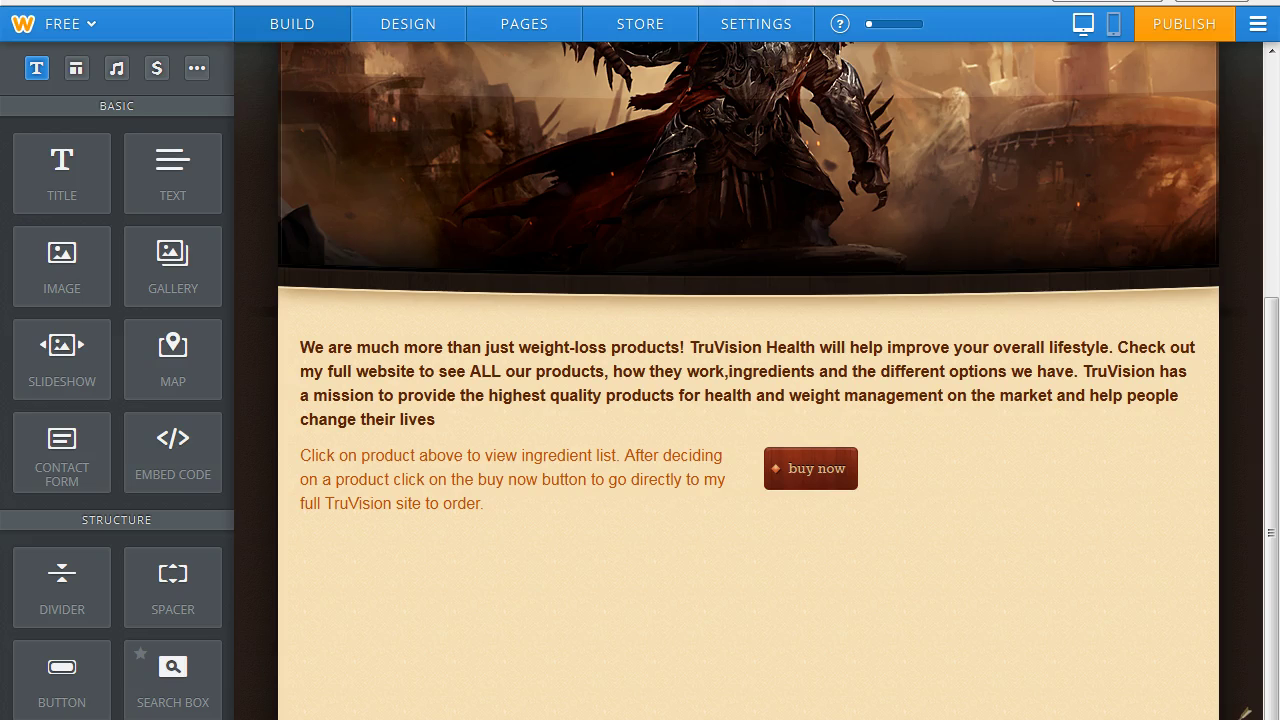
# Drag Image elements under the instructions paragraph, arranging them in three columns and two rows.
pyautogui.moveTo(1257, 380); pyautogui.dragTo(1260, 434)
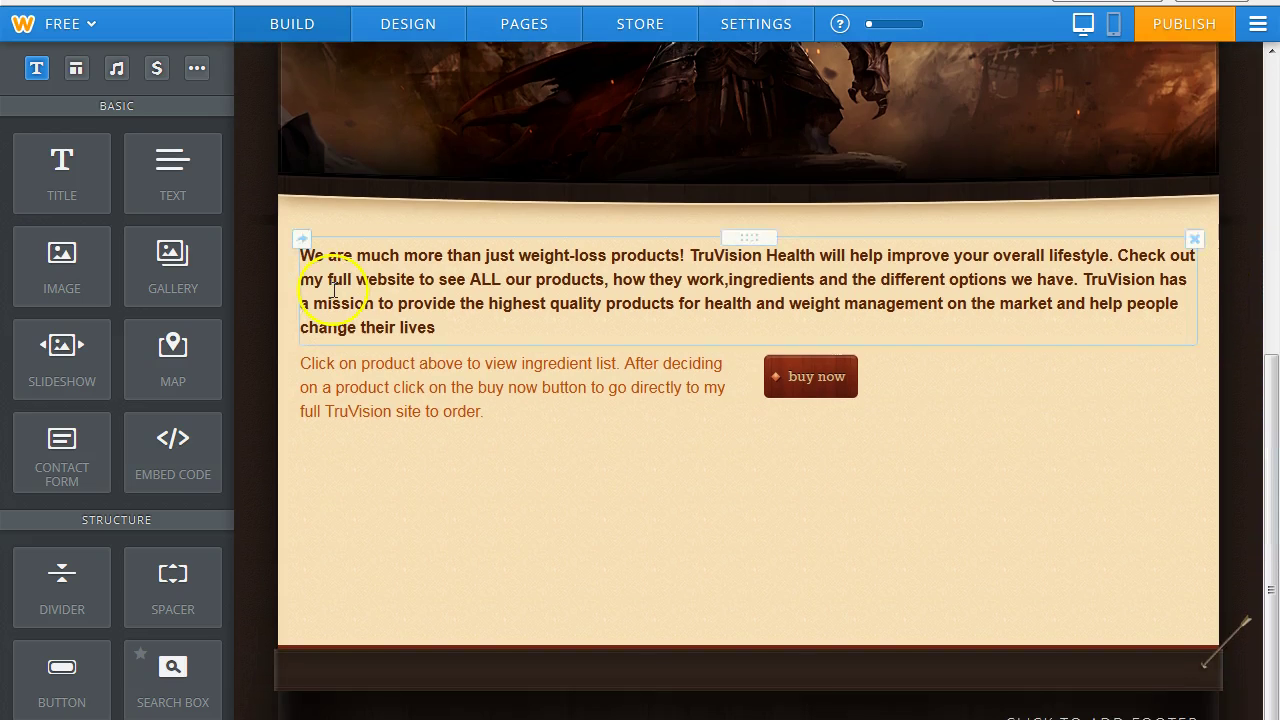
pyautogui.moveTo(63, 257); pyautogui.dragTo(440, 505)
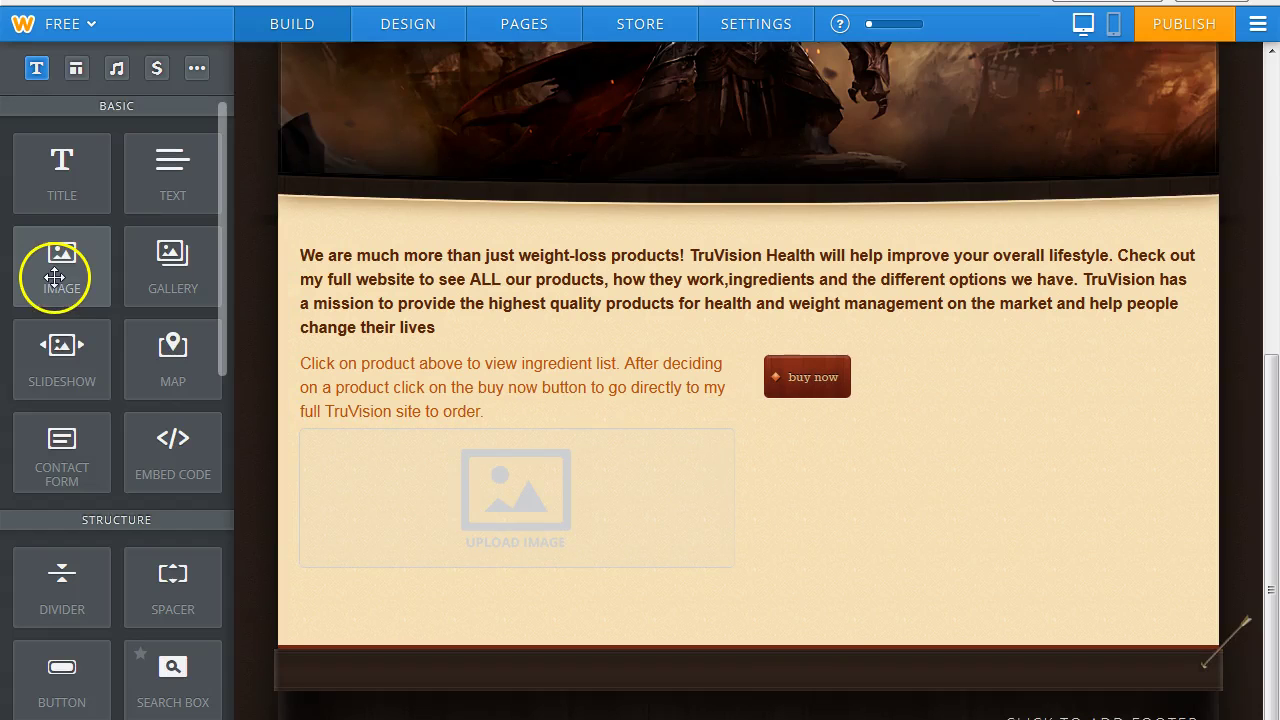
pyautogui.moveTo(54, 276); pyautogui.dragTo(771, 514)
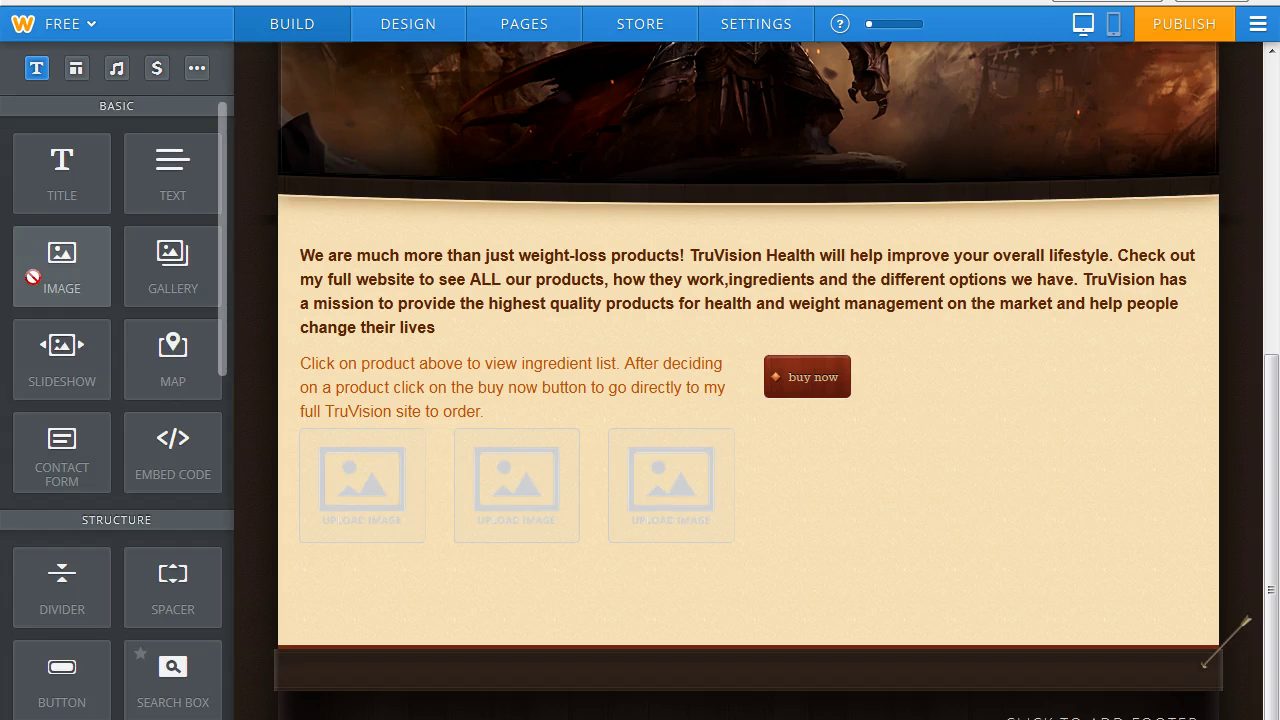
pyautogui.moveTo(44, 270)
pyautogui.mouseDown()
pyautogui.moveTo(283, 543)
pyautogui.moveTo(363, 586)
pyautogui.moveTo(51, 246)
pyautogui.moveTo(64, 260)
pyautogui.mouseUp()
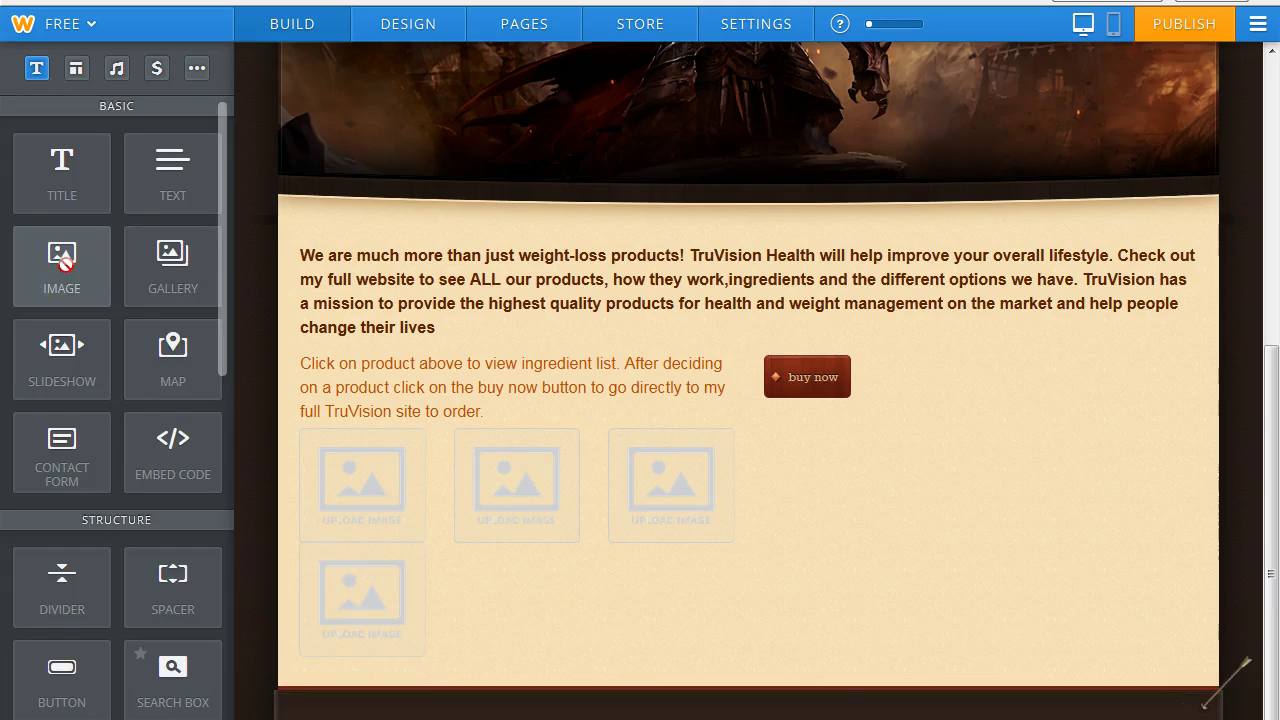
pyautogui.moveTo(121, 290); pyautogui.dragTo(666, 553)
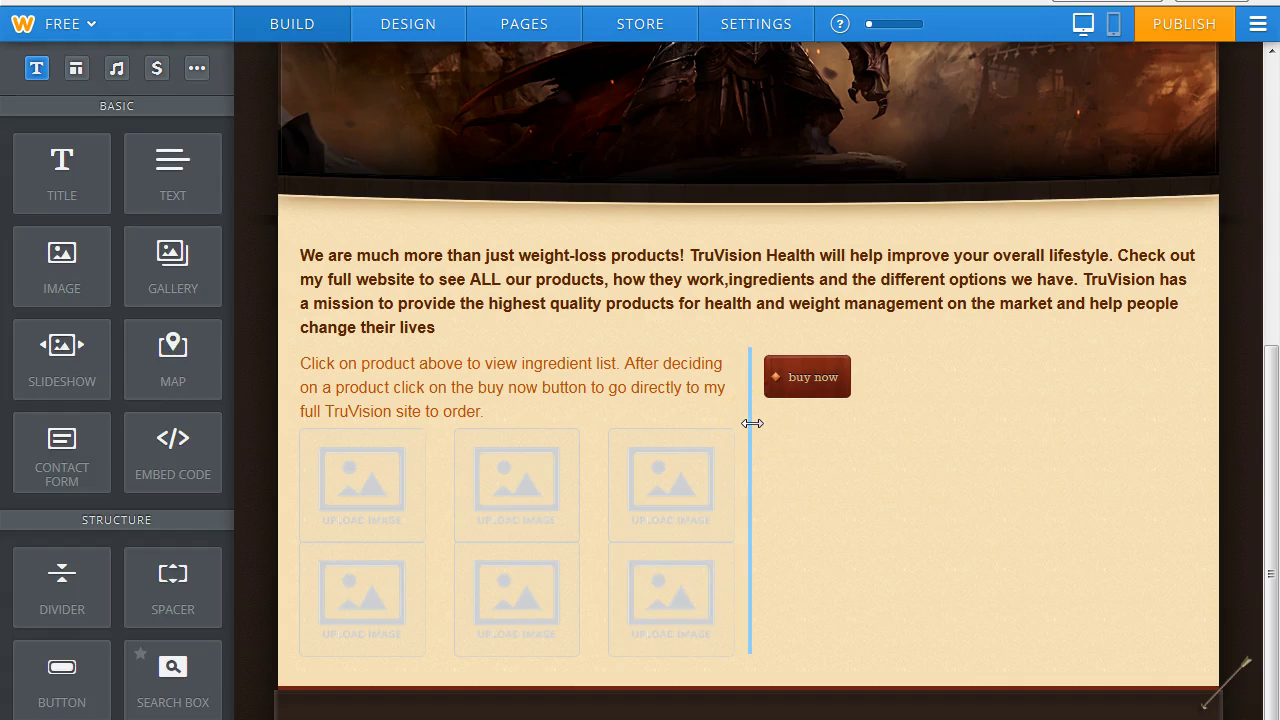
# Delete the left, middle and right image placeholders, confirming each deletion.
pyautogui.click(371, 505)
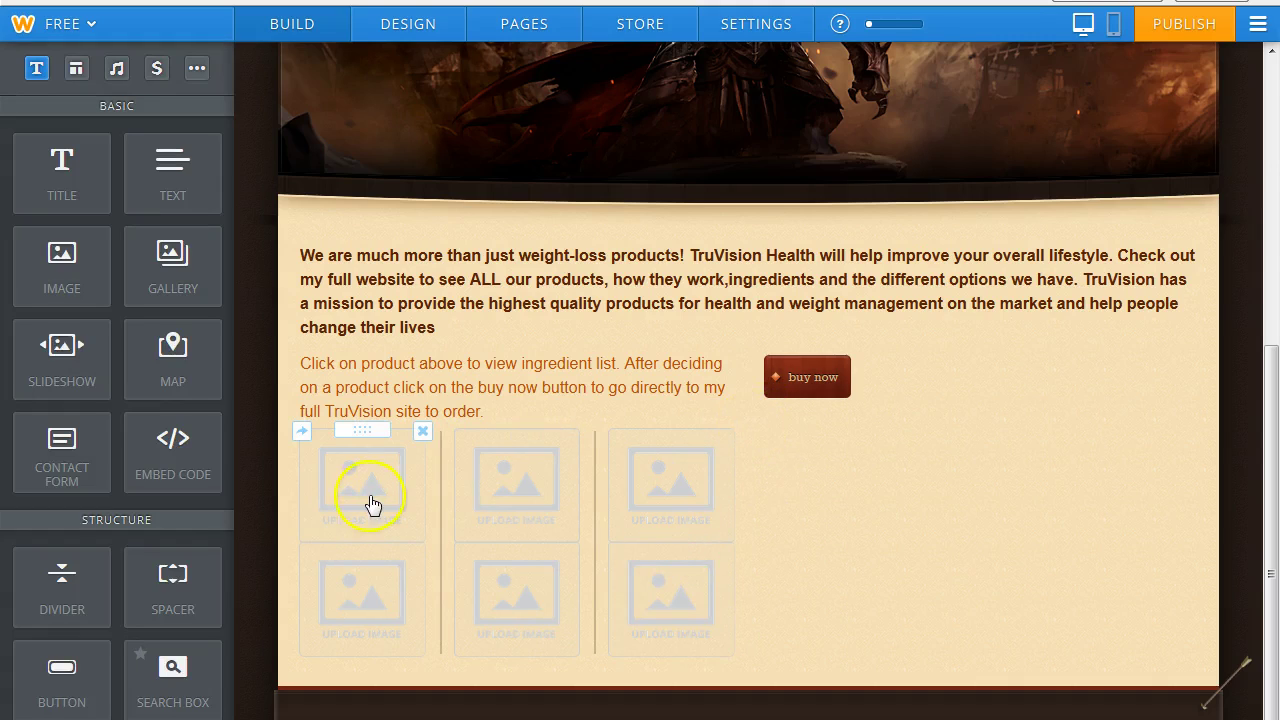
pyautogui.click(423, 433)
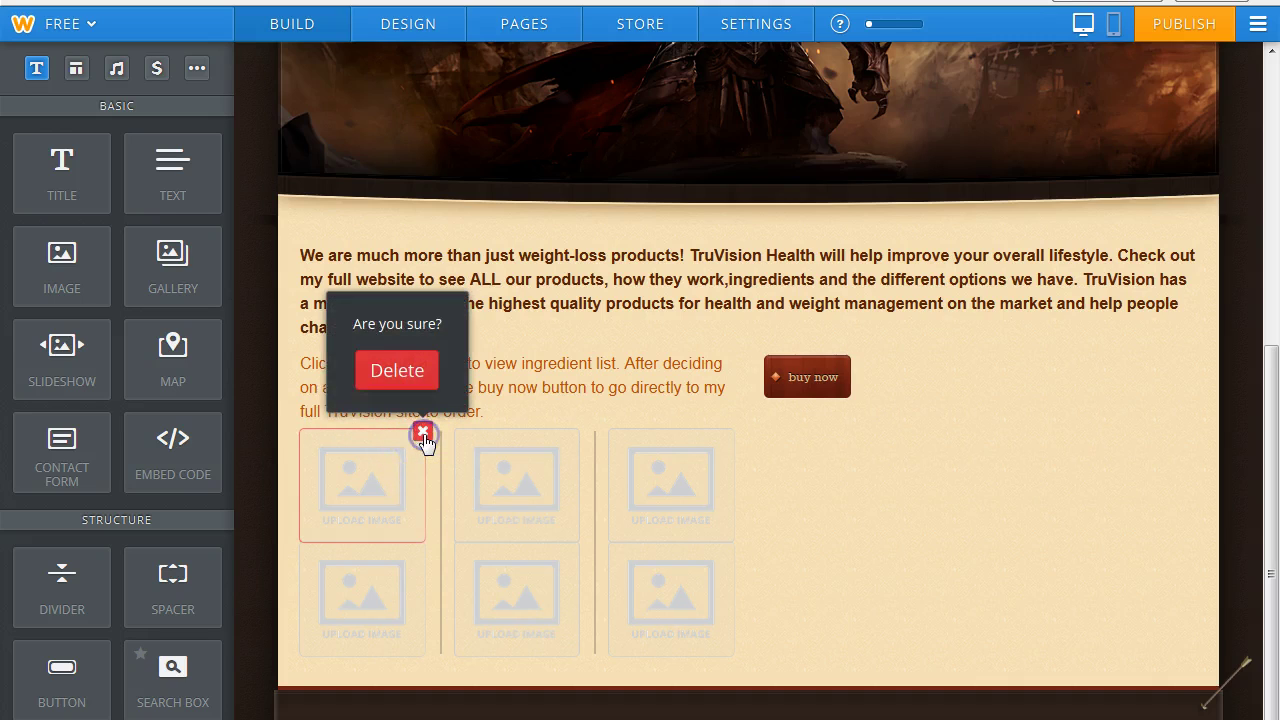
pyautogui.click(394, 370)
pyautogui.click(576, 433)
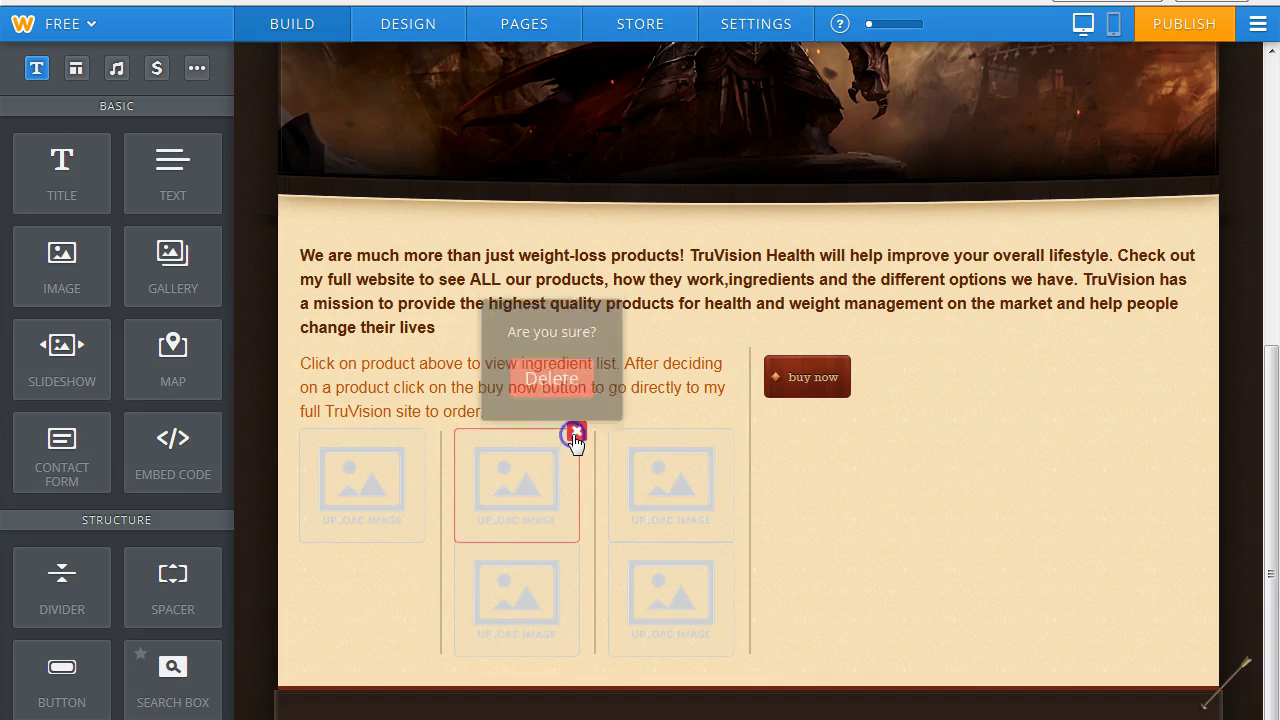
pyautogui.click(546, 366)
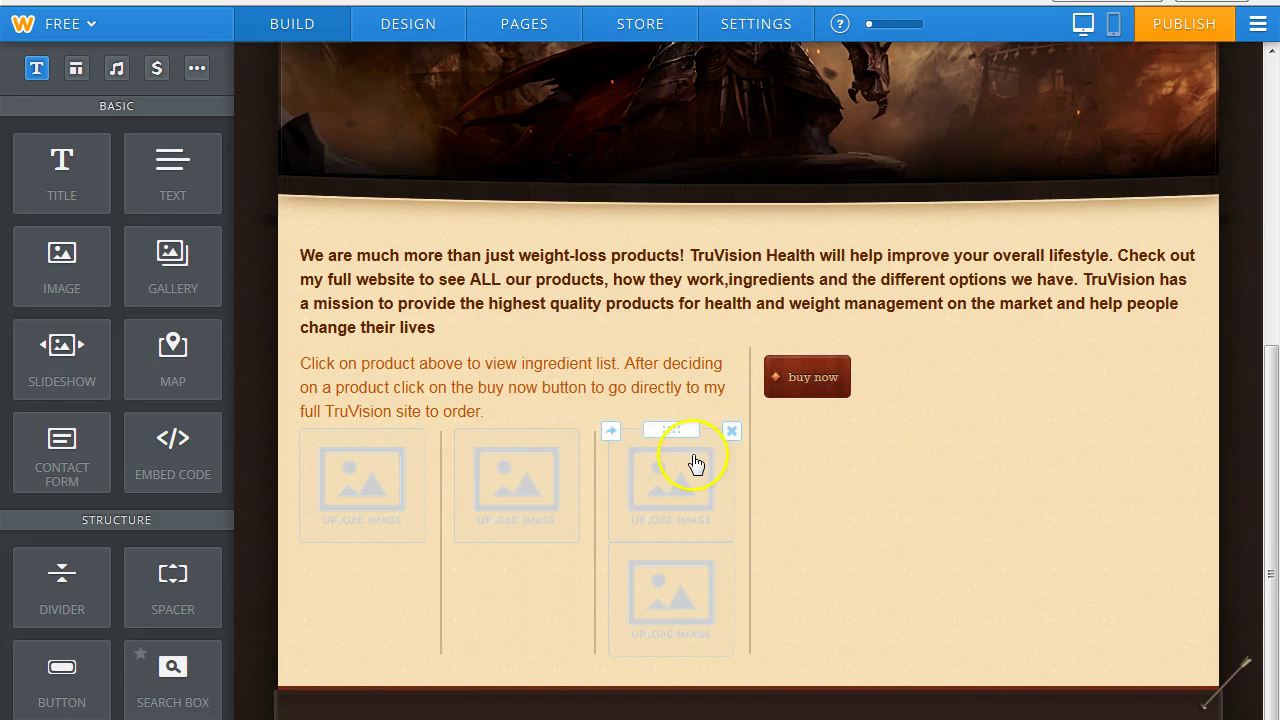
pyautogui.click(732, 433)
pyautogui.click(682, 370)
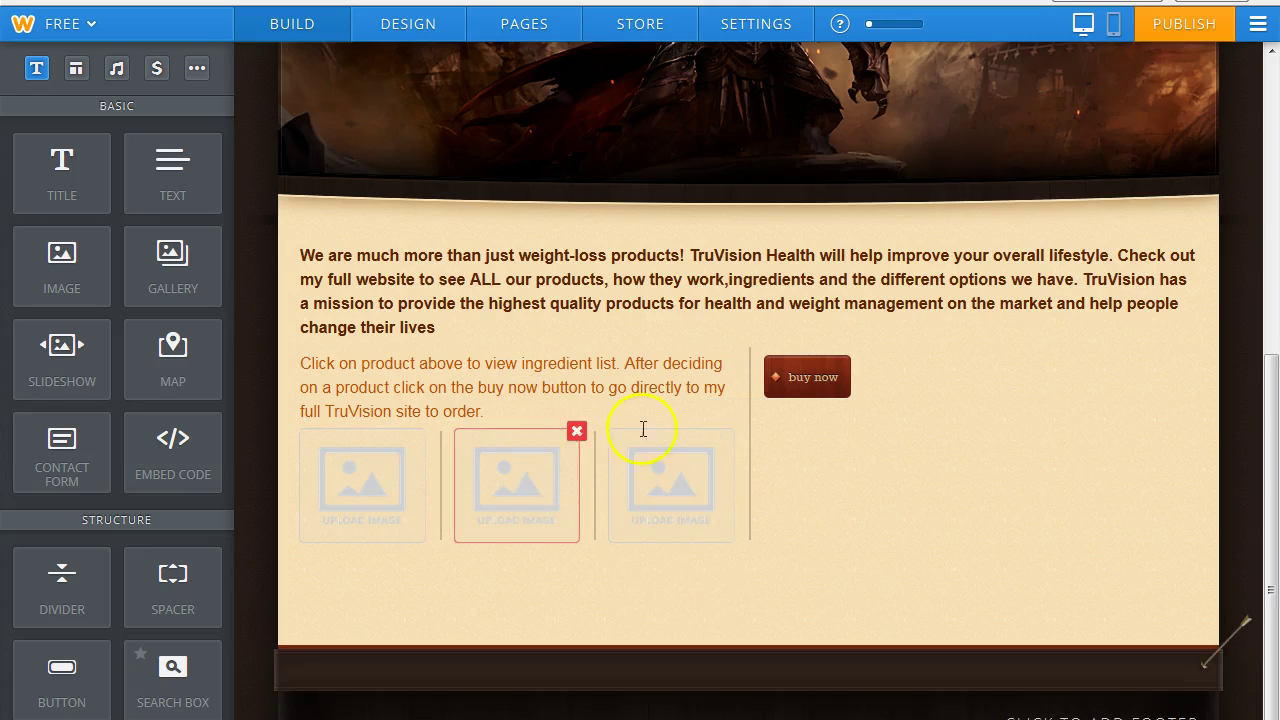
# Delete the three remaining empty image placeholders, leaving only the text and buy now button.
pyautogui.click(732, 431)
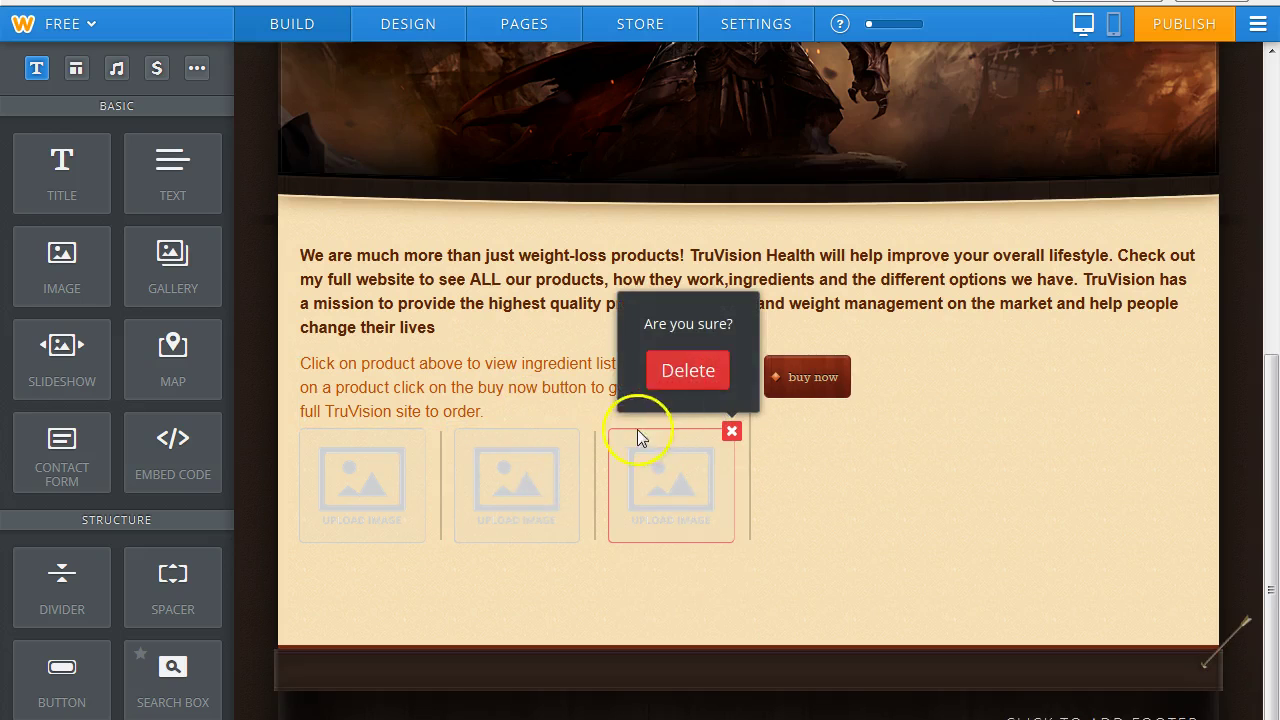
pyautogui.click(670, 378)
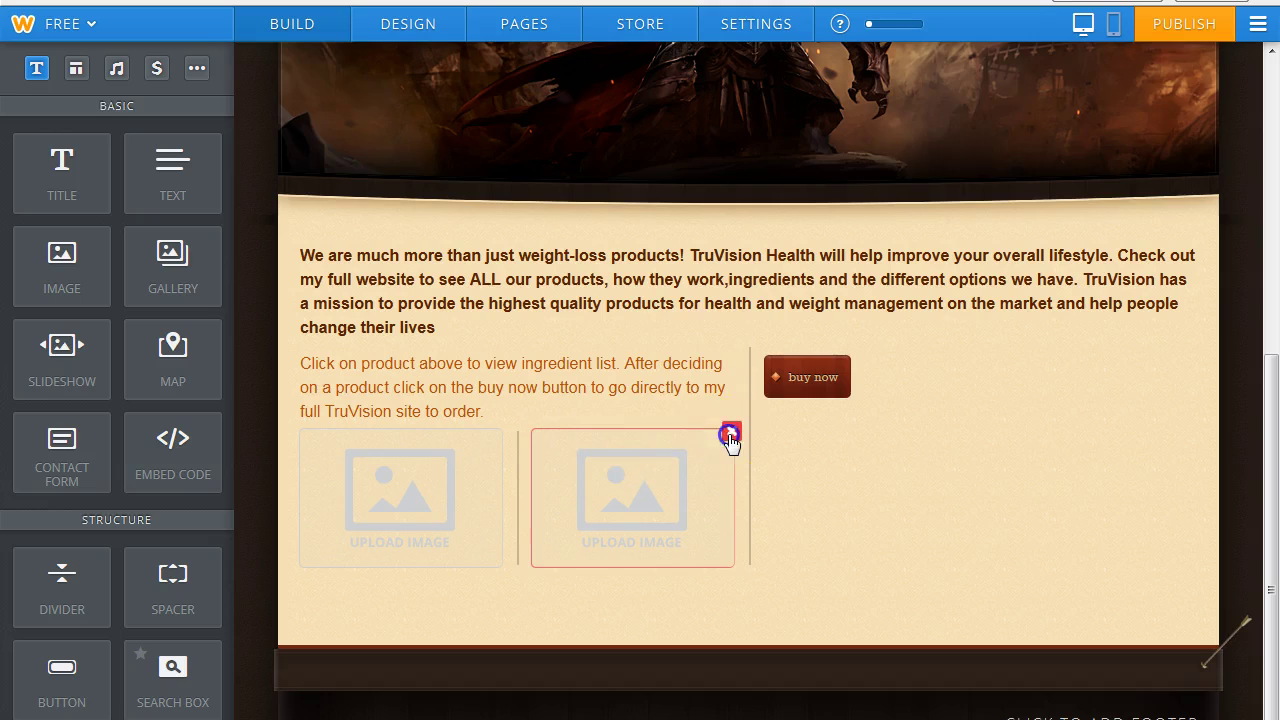
pyautogui.click(732, 431)
pyautogui.click(699, 381)
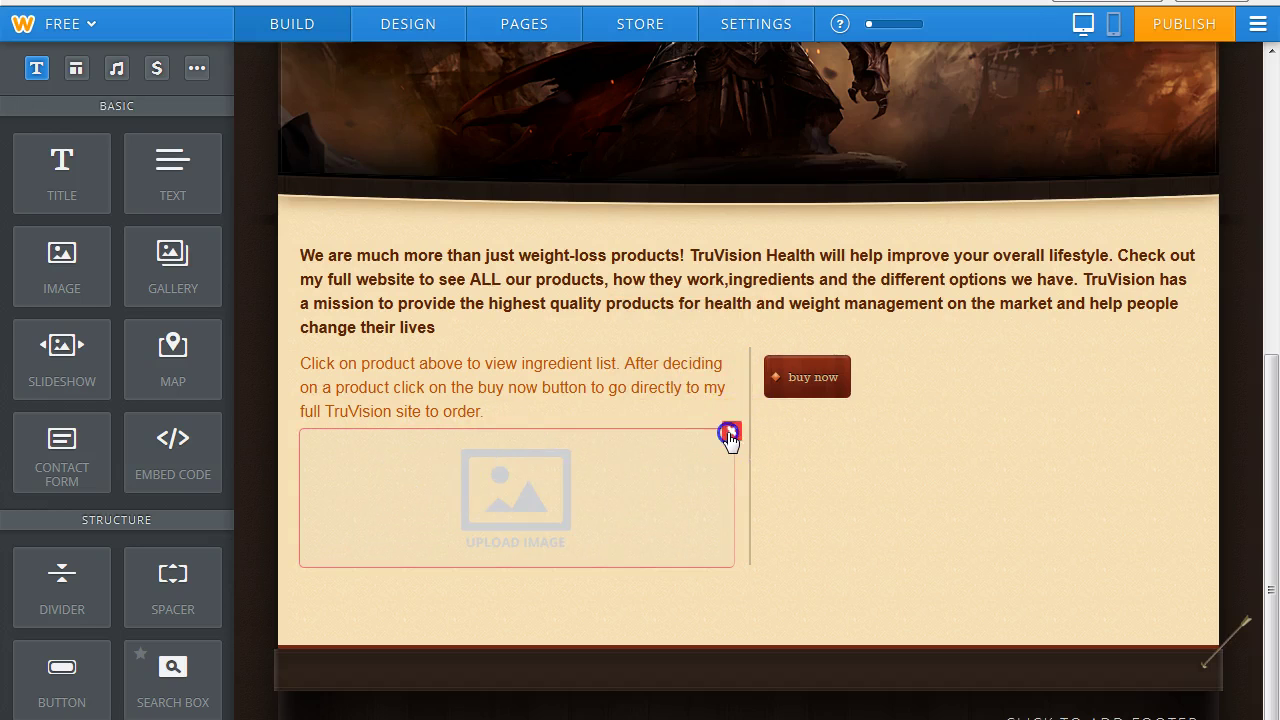
pyautogui.click(730, 433)
pyautogui.click(686, 377)
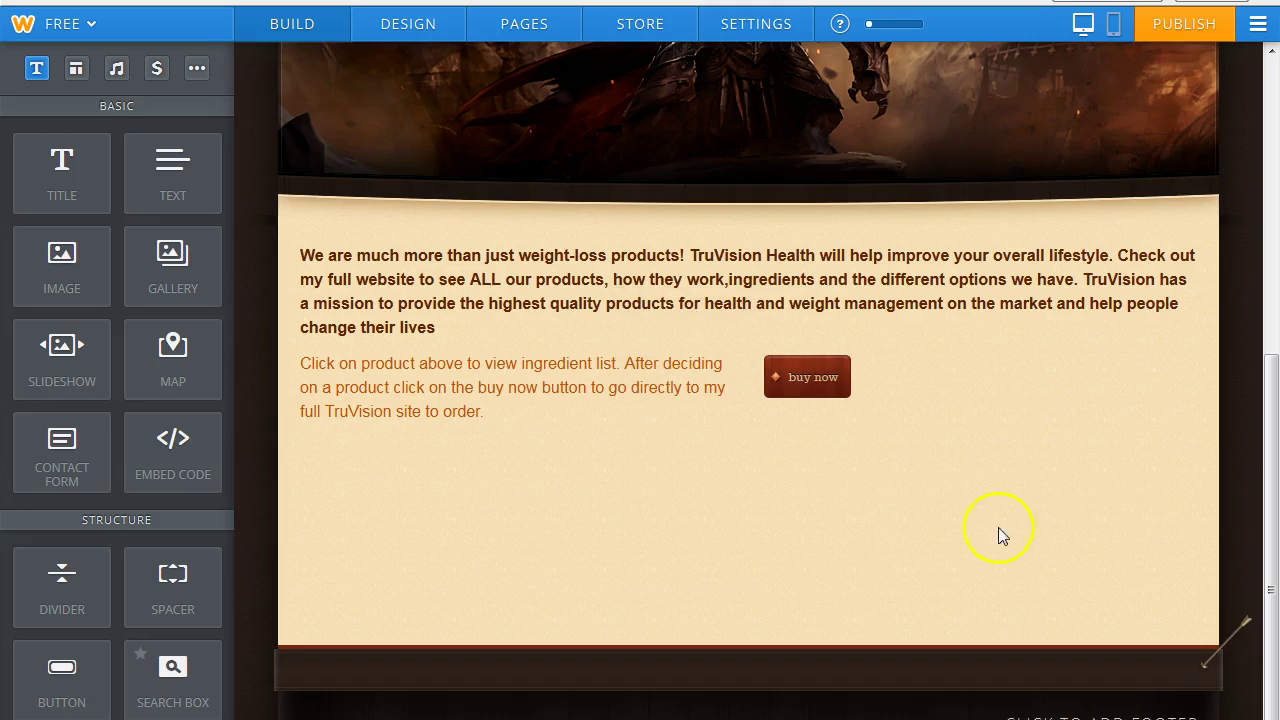
# Drag six Image elements under the text, forming two rows of three columns.
pyautogui.moveTo(77, 266); pyautogui.dragTo(805, 436)
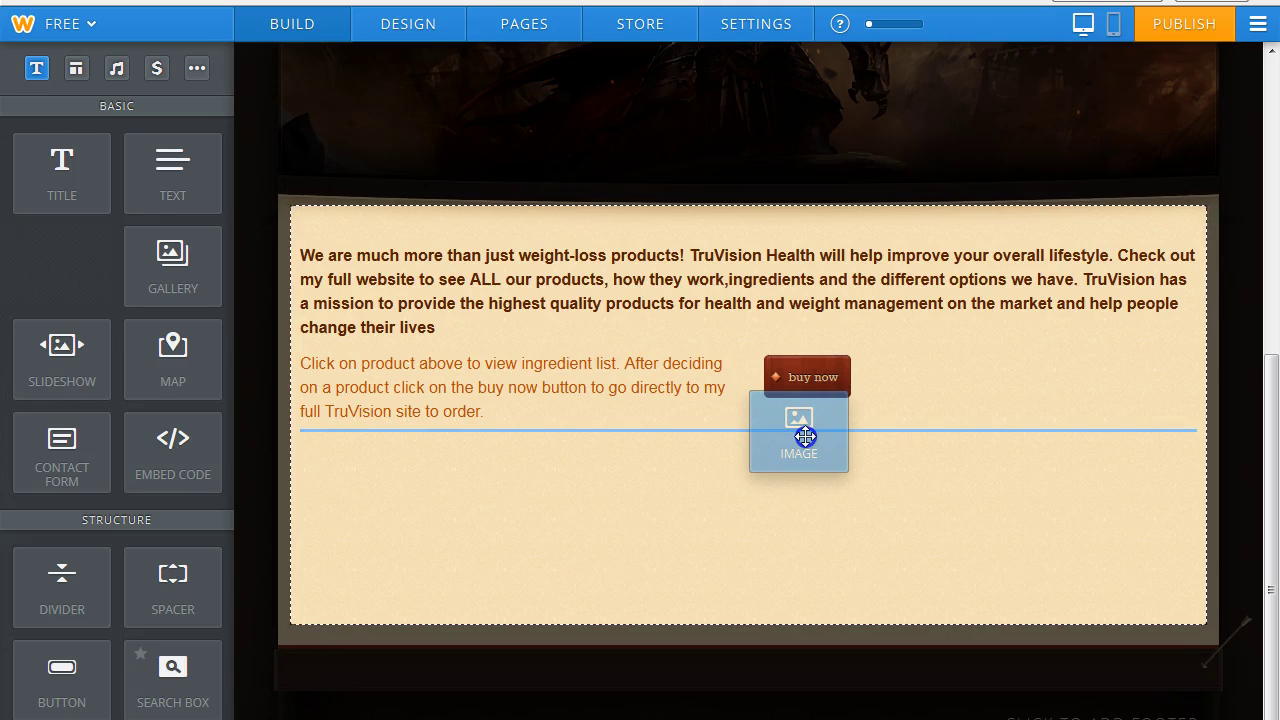
pyautogui.moveTo(805, 436); pyautogui.dragTo(729, 497)
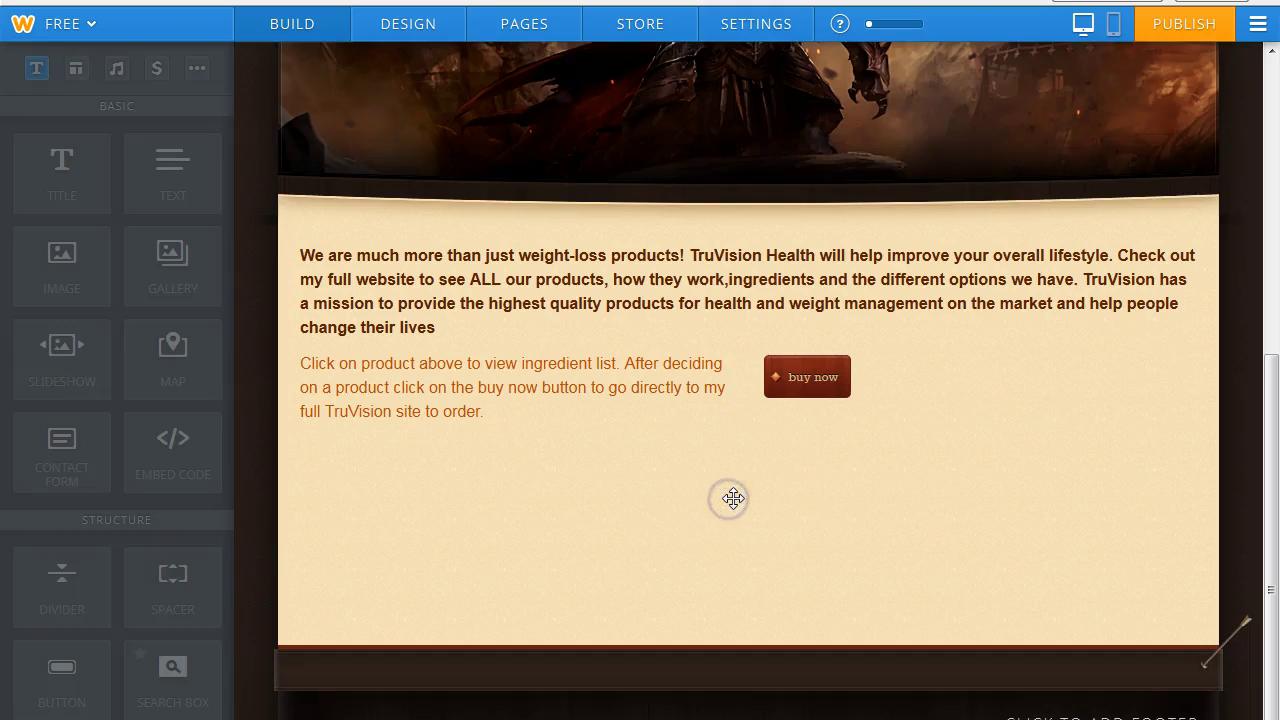
pyautogui.moveTo(29, 257); pyautogui.dragTo(1143, 467)
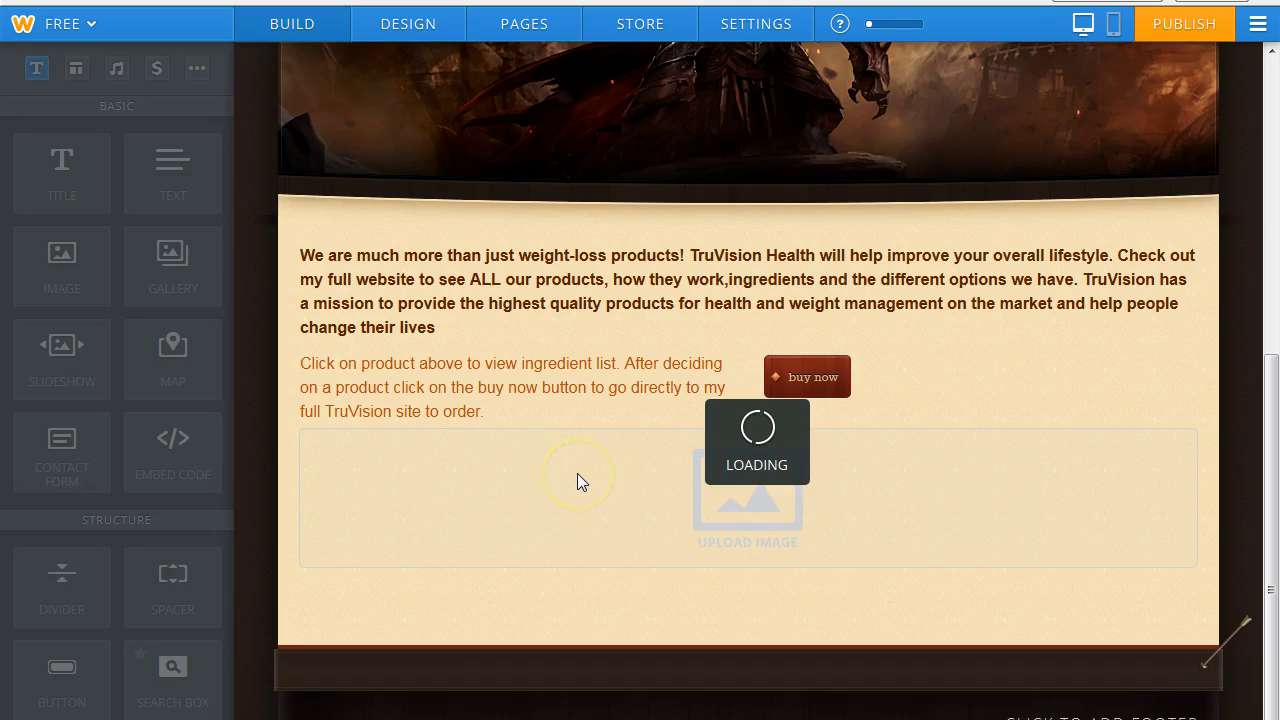
pyautogui.moveTo(69, 263); pyautogui.dragTo(1214, 502)
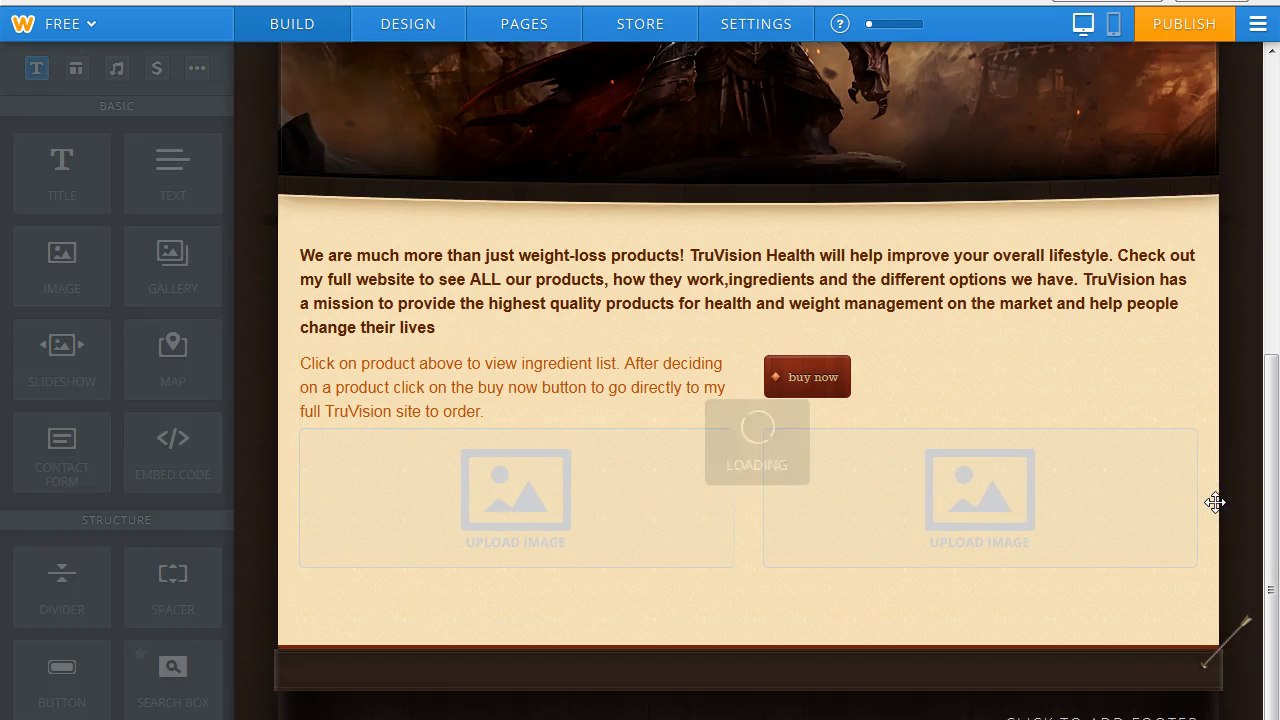
pyautogui.moveTo(63, 266); pyautogui.dragTo(418, 605)
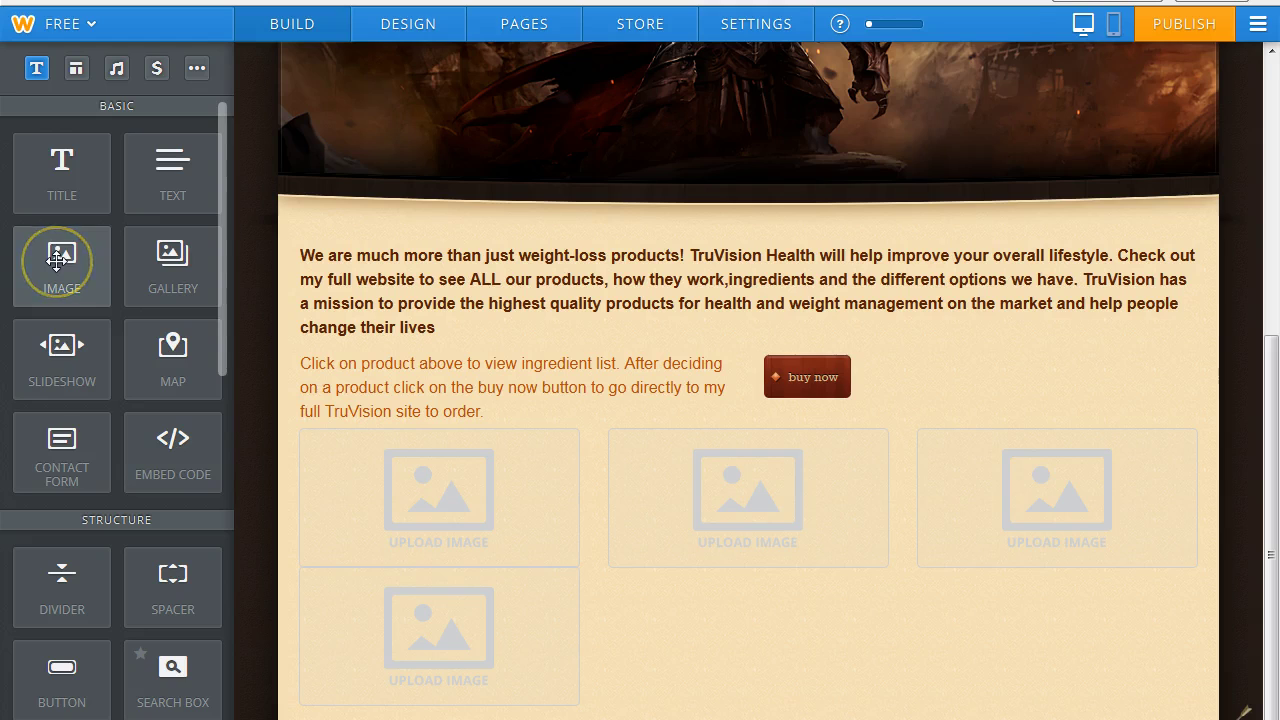
pyautogui.moveTo(58, 262); pyautogui.dragTo(737, 609)
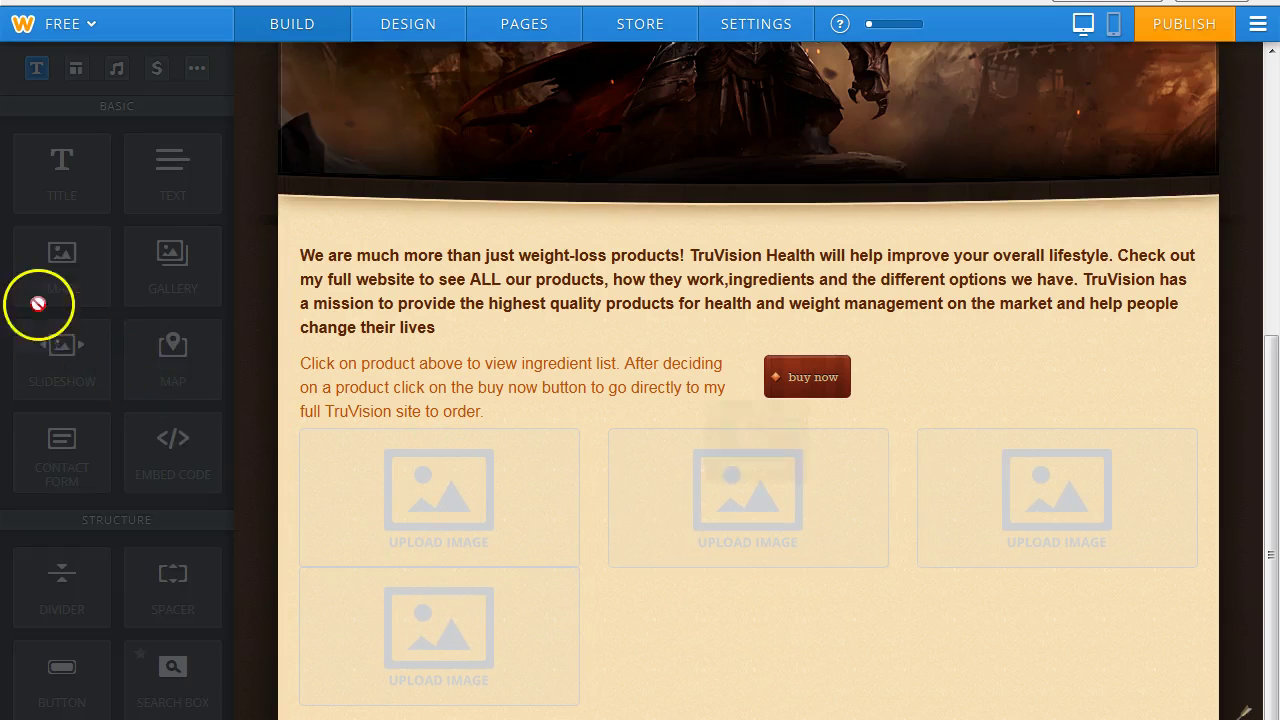
pyautogui.moveTo(59, 268); pyautogui.dragTo(1050, 606)
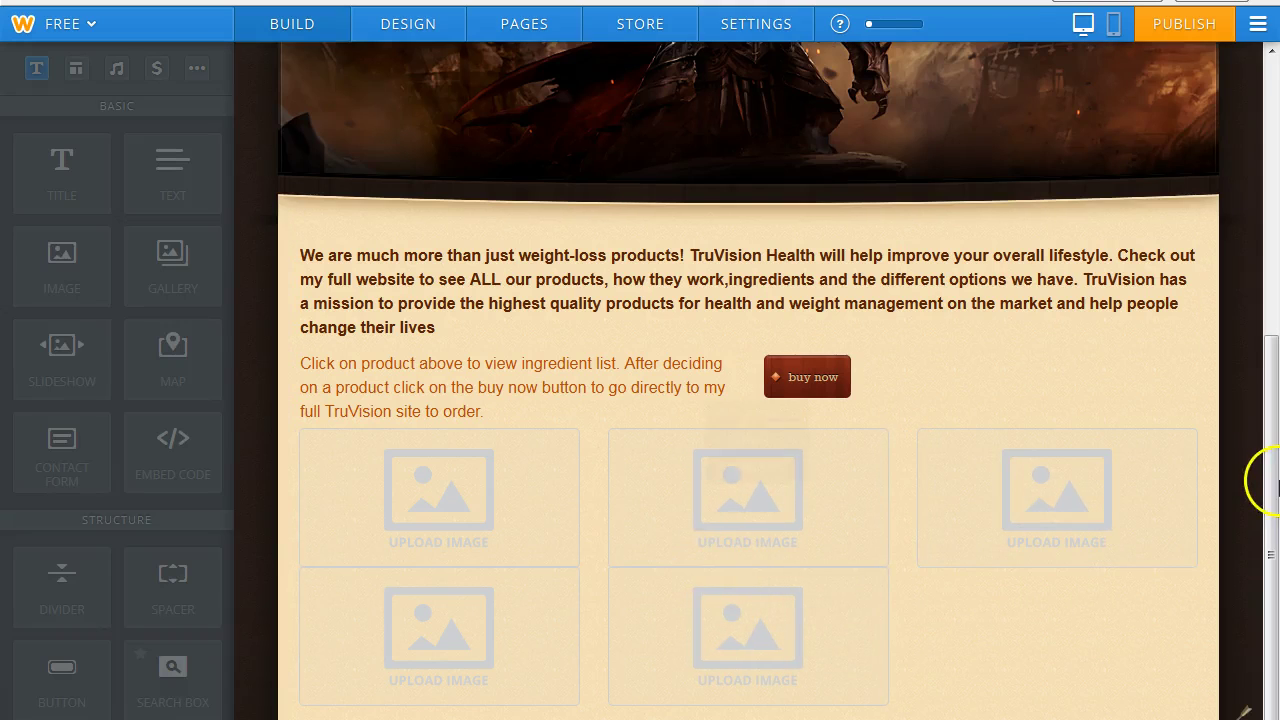
# Add a third row of three image placeholders and open the first slot's image uploader.
pyautogui.scroll(-1, 1268, 460)
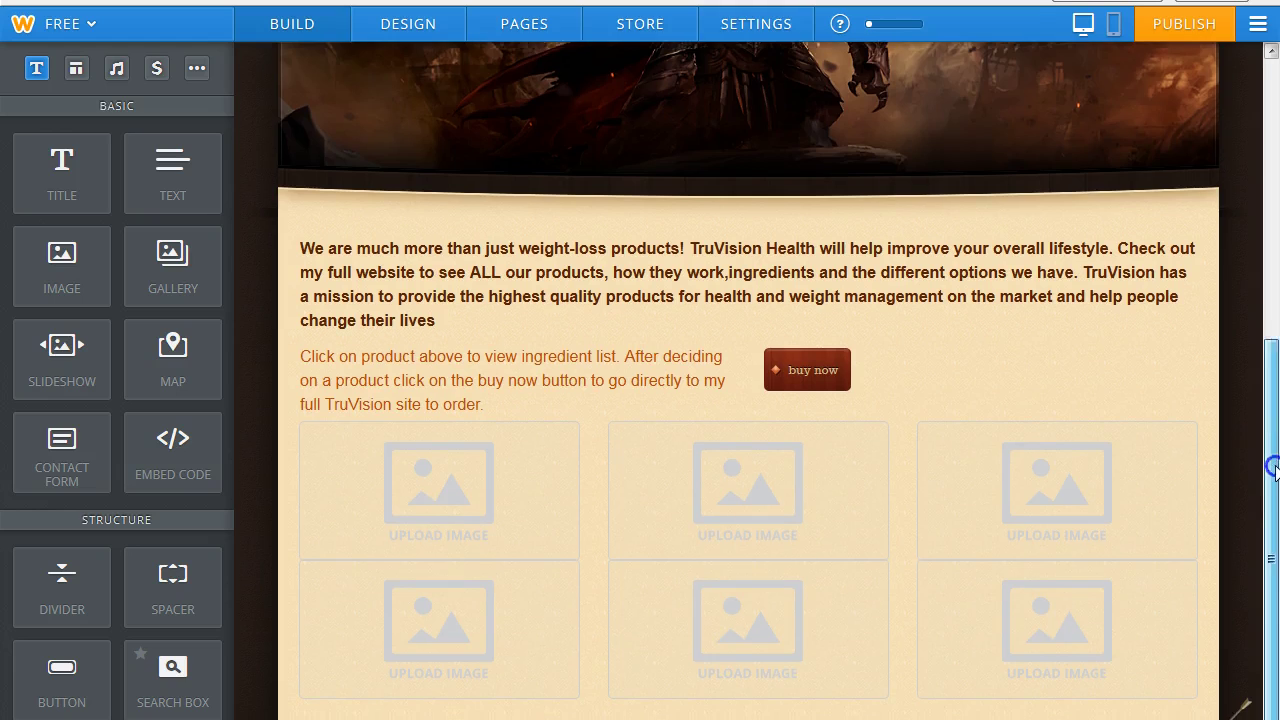
pyautogui.moveTo(40, 263); pyautogui.dragTo(440, 569)
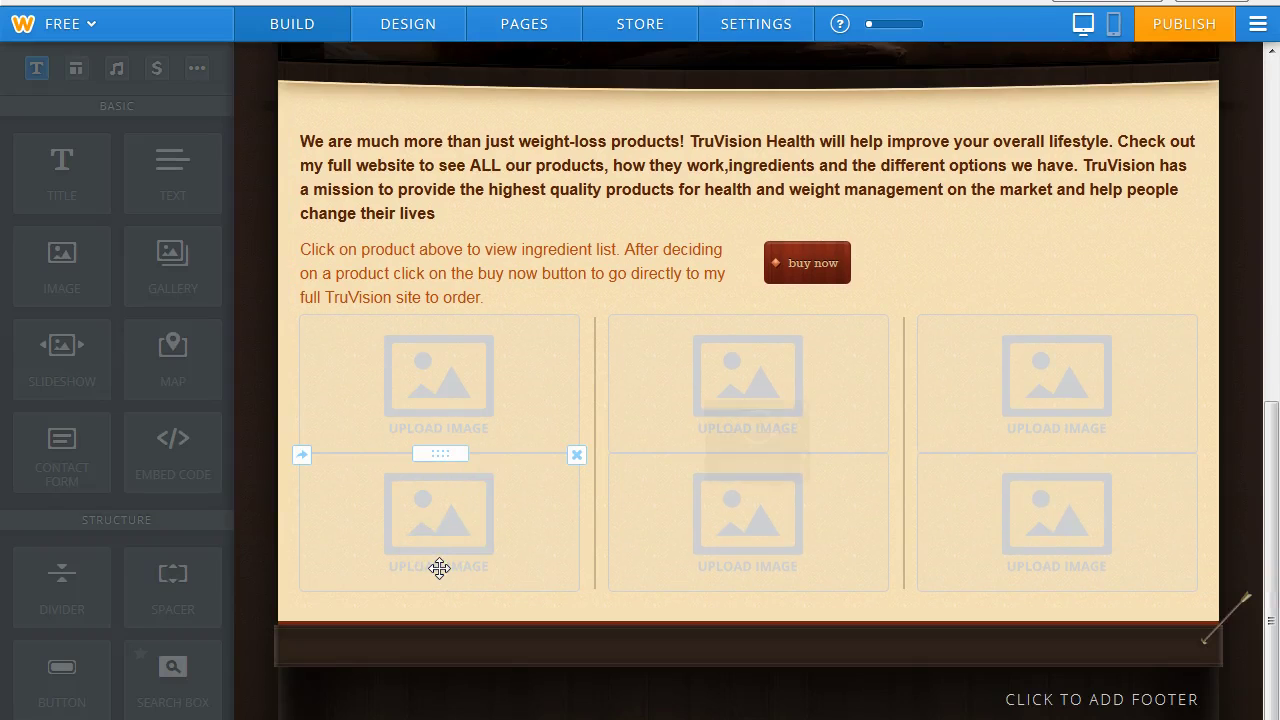
pyautogui.moveTo(90, 277); pyautogui.dragTo(762, 612)
pyautogui.moveTo(88, 300); pyautogui.dragTo(1059, 650)
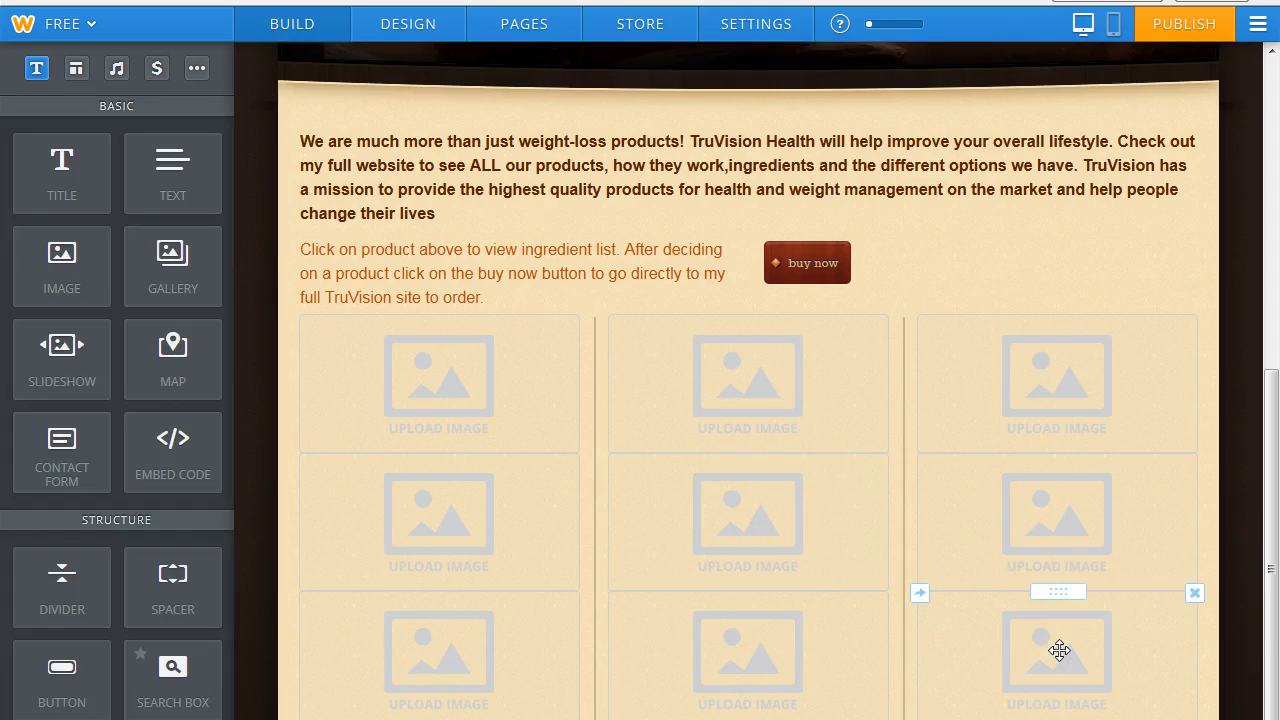
pyautogui.moveTo(1270, 568); pyautogui.dragTo(1266, 603)
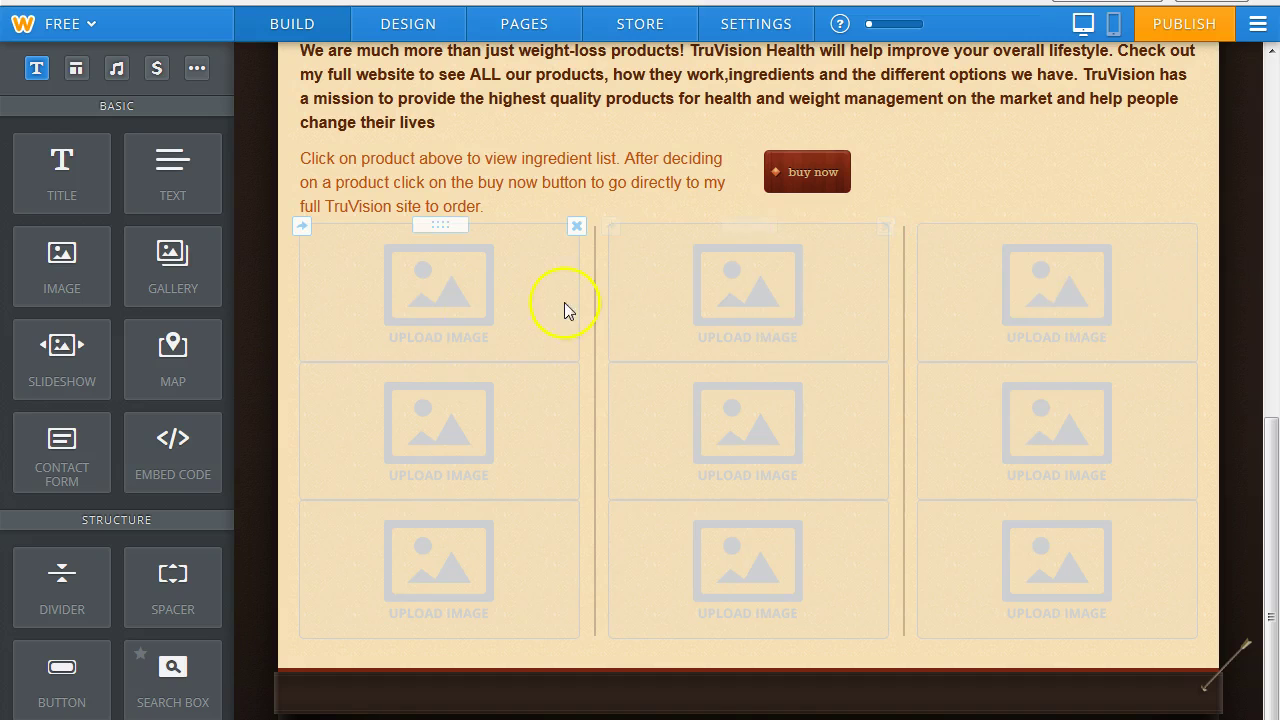
pyautogui.click(419, 311)
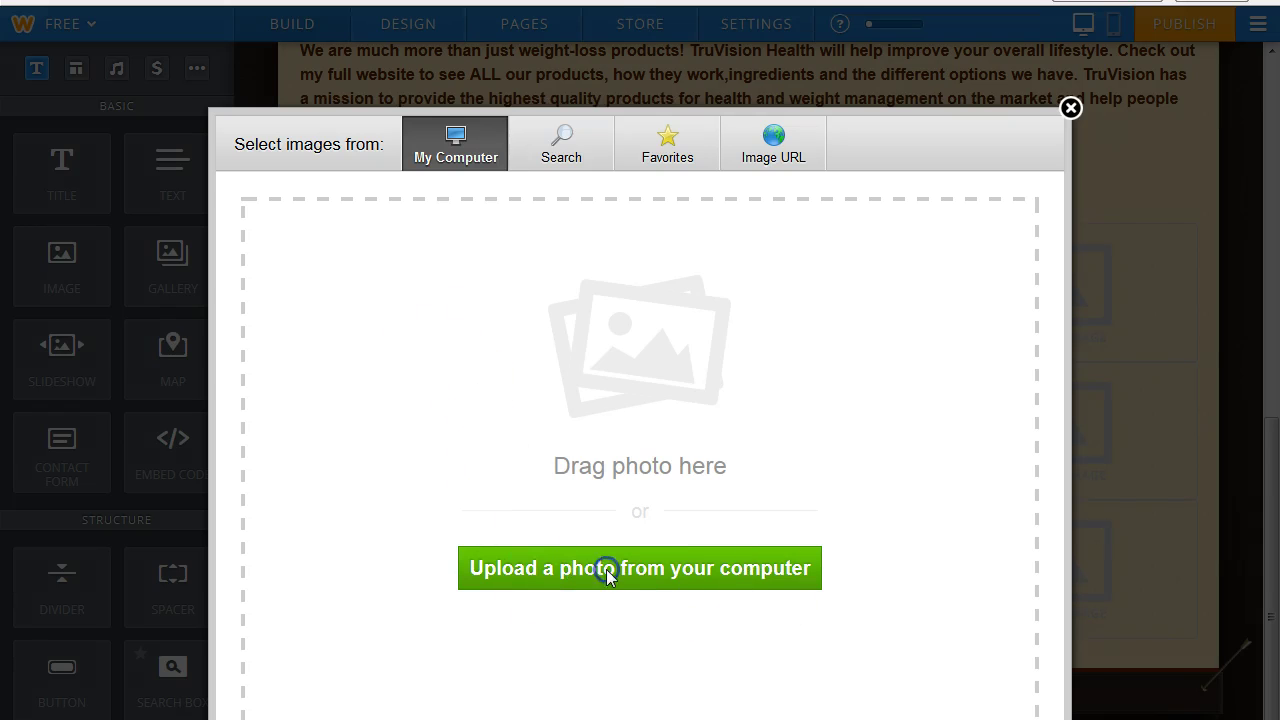
# Upload the truFix little image from the computer into the first slot.
pyautogui.click(607, 577)
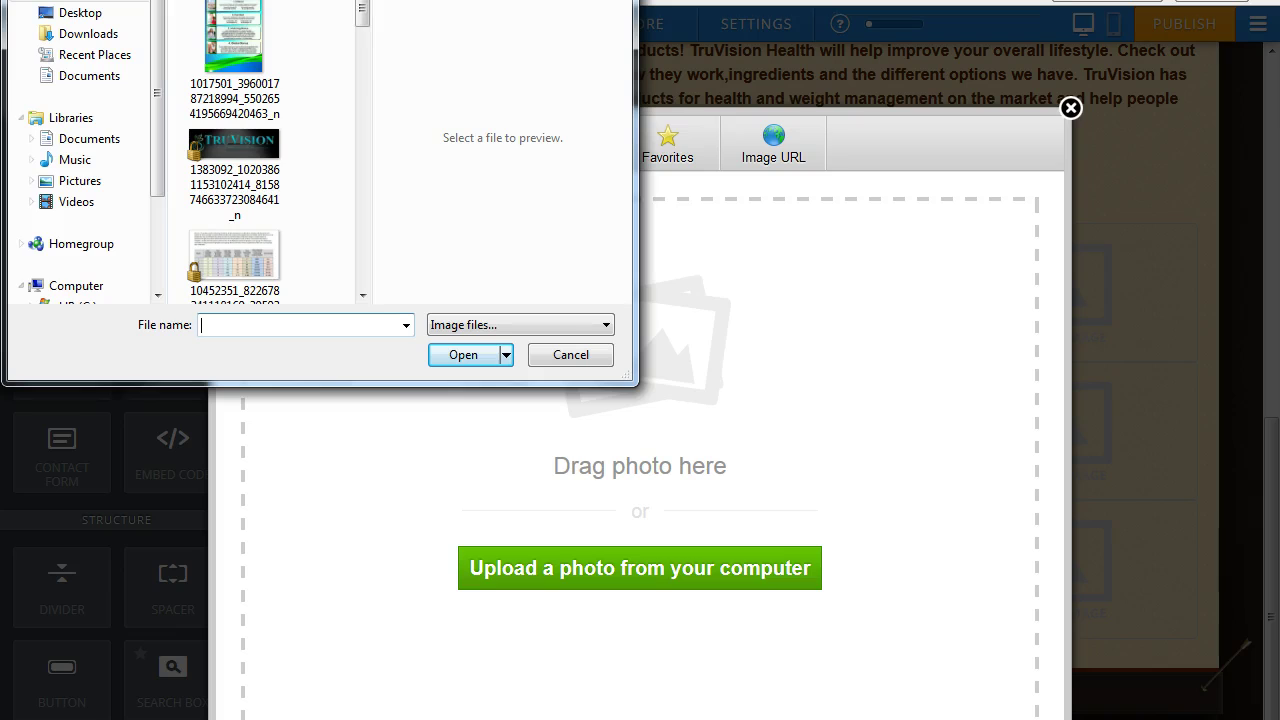
pyautogui.moveTo(364, 20); pyautogui.dragTo(368, 205)
pyautogui.click(235, 232)
pyautogui.click(463, 355)
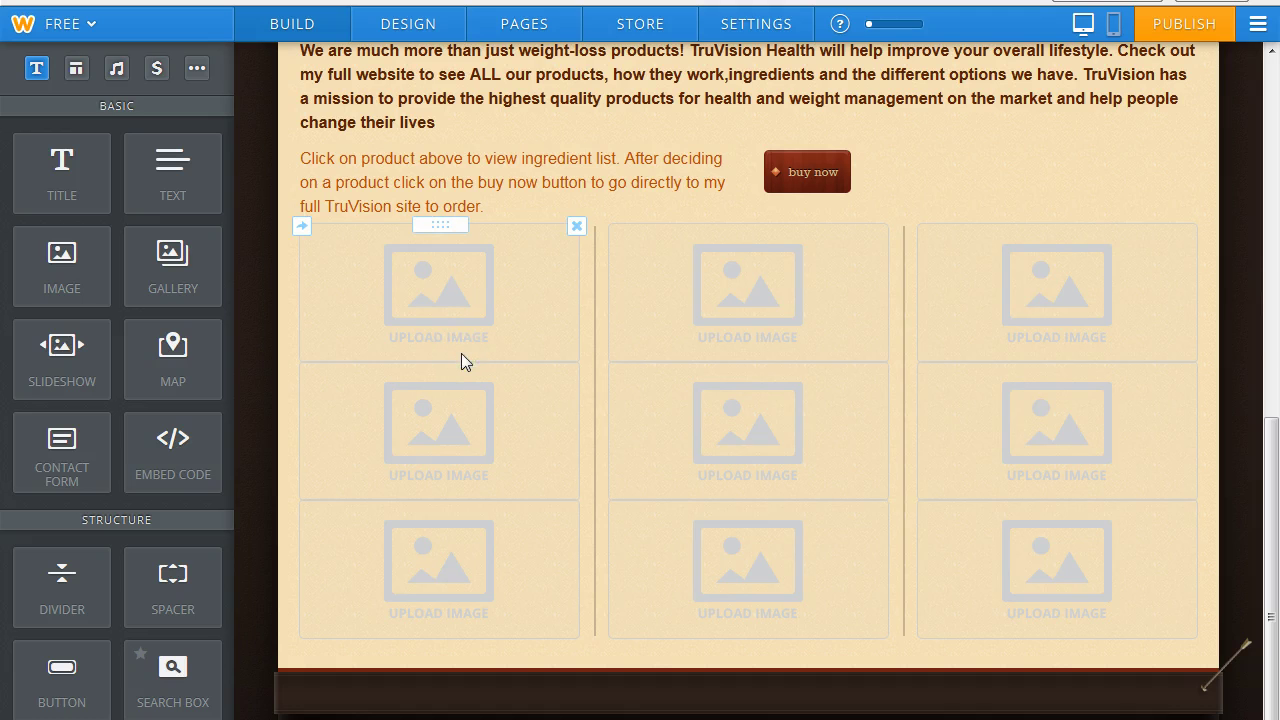
# Upload the tru Weight and Energy image into the top-middle slot.
pyautogui.click(750, 304)
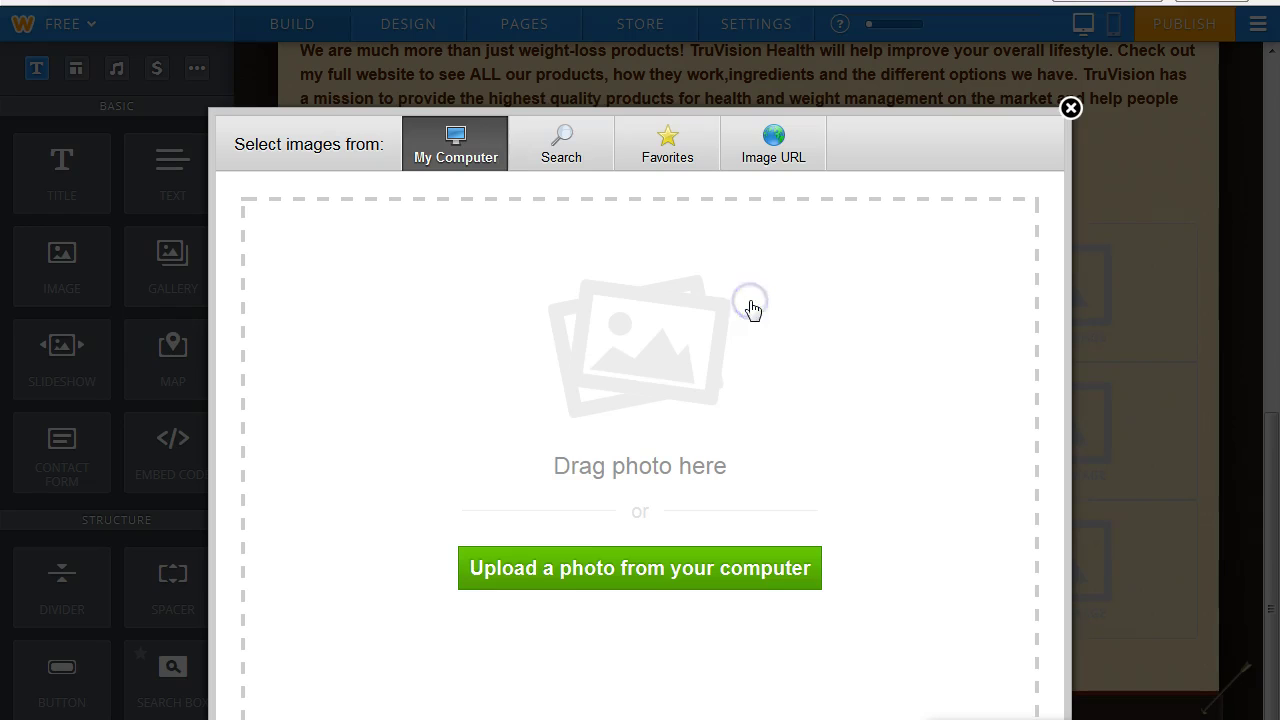
pyautogui.click(573, 580)
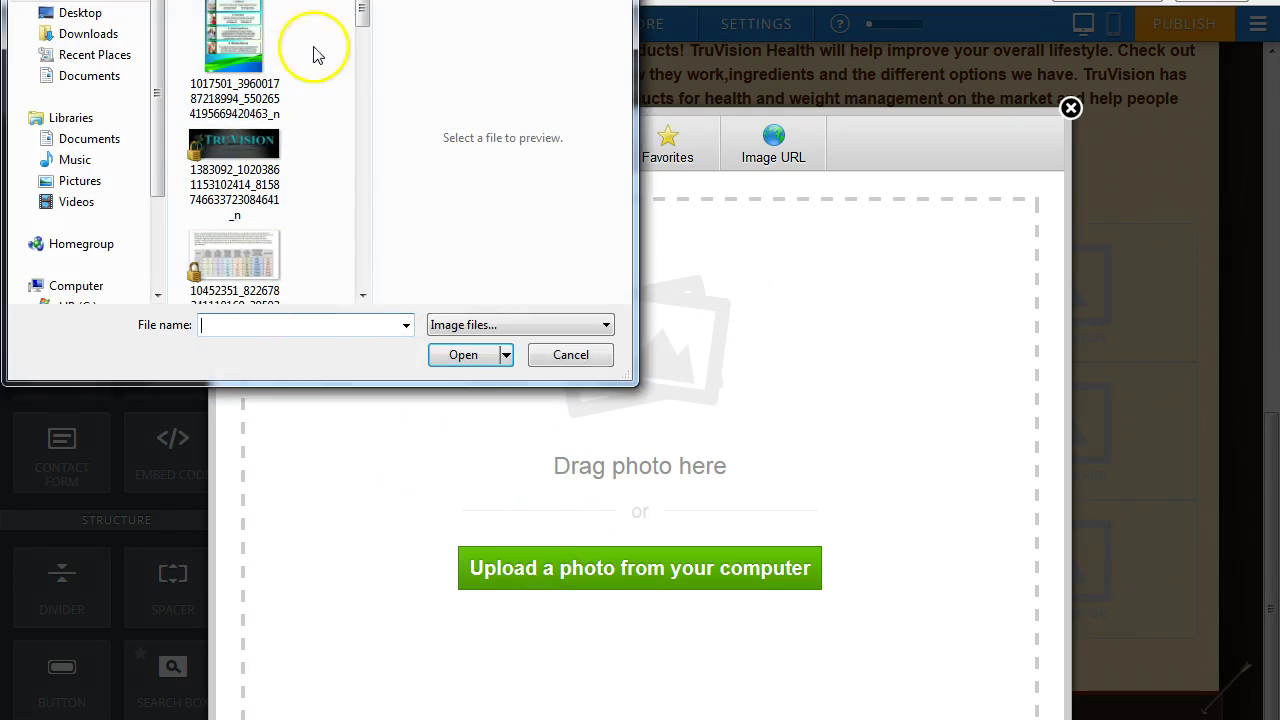
pyautogui.moveTo(360, 23); pyautogui.dragTo(366, 186)
pyautogui.click(280, 190)
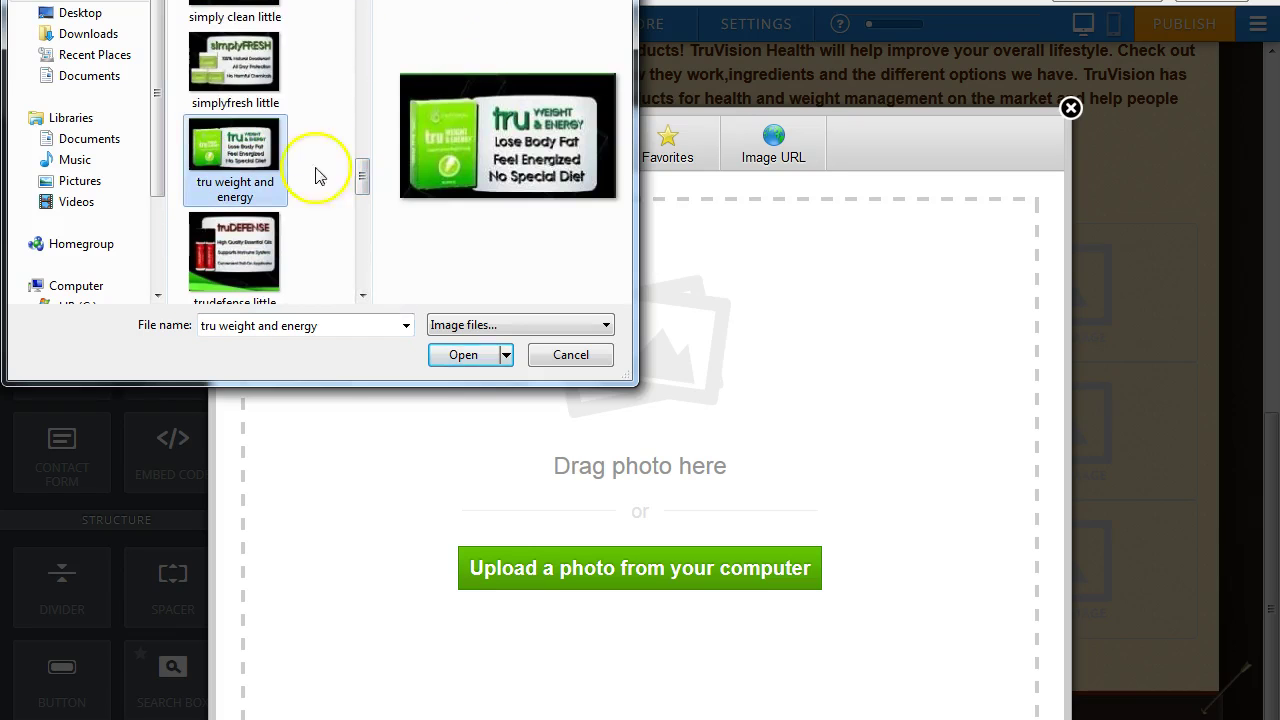
pyautogui.click(462, 356)
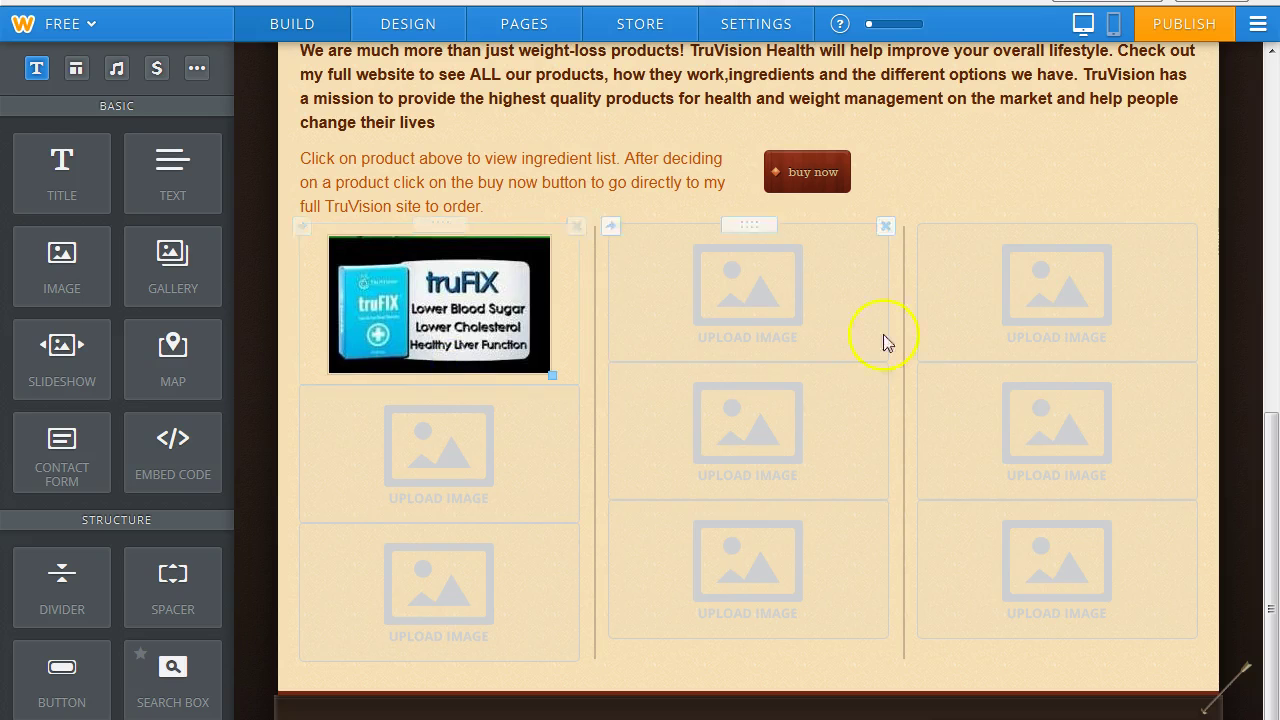
# Upload the truSlumber image into the top-right slot.
pyautogui.click(1117, 307)
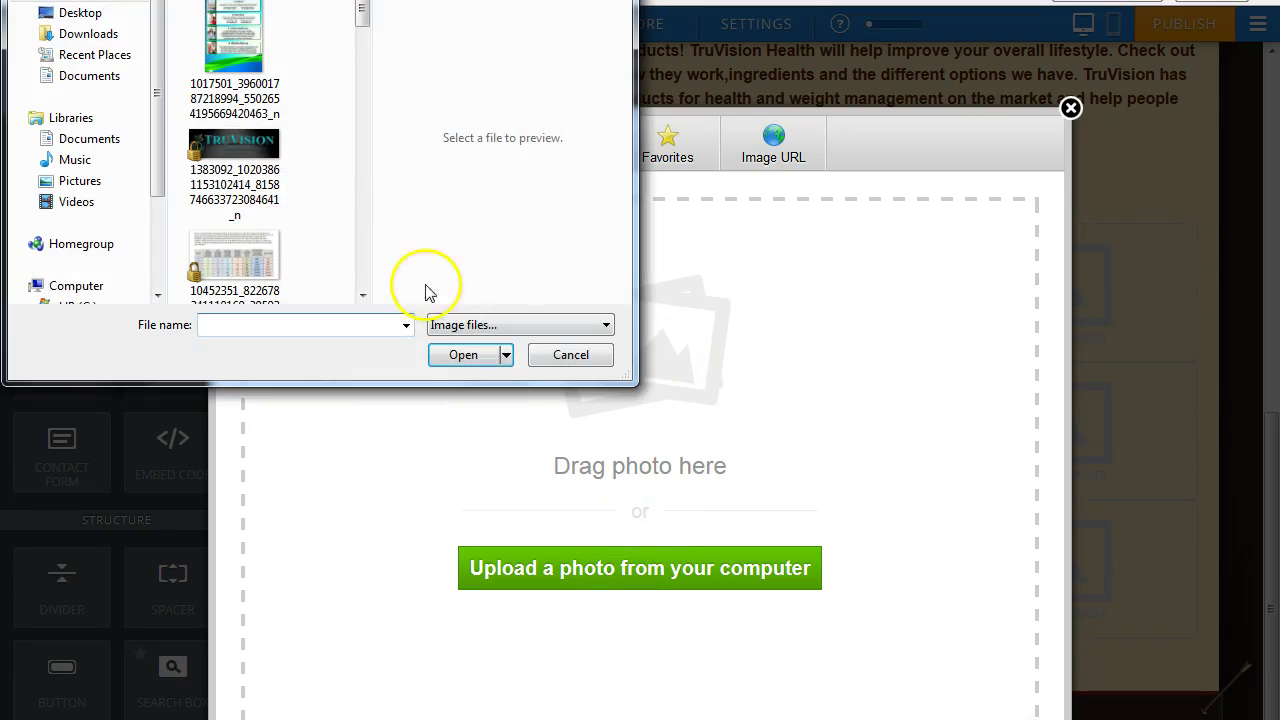
pyautogui.moveTo(363, 14); pyautogui.dragTo(380, 298)
pyautogui.click(234, 172)
pyautogui.click(463, 355)
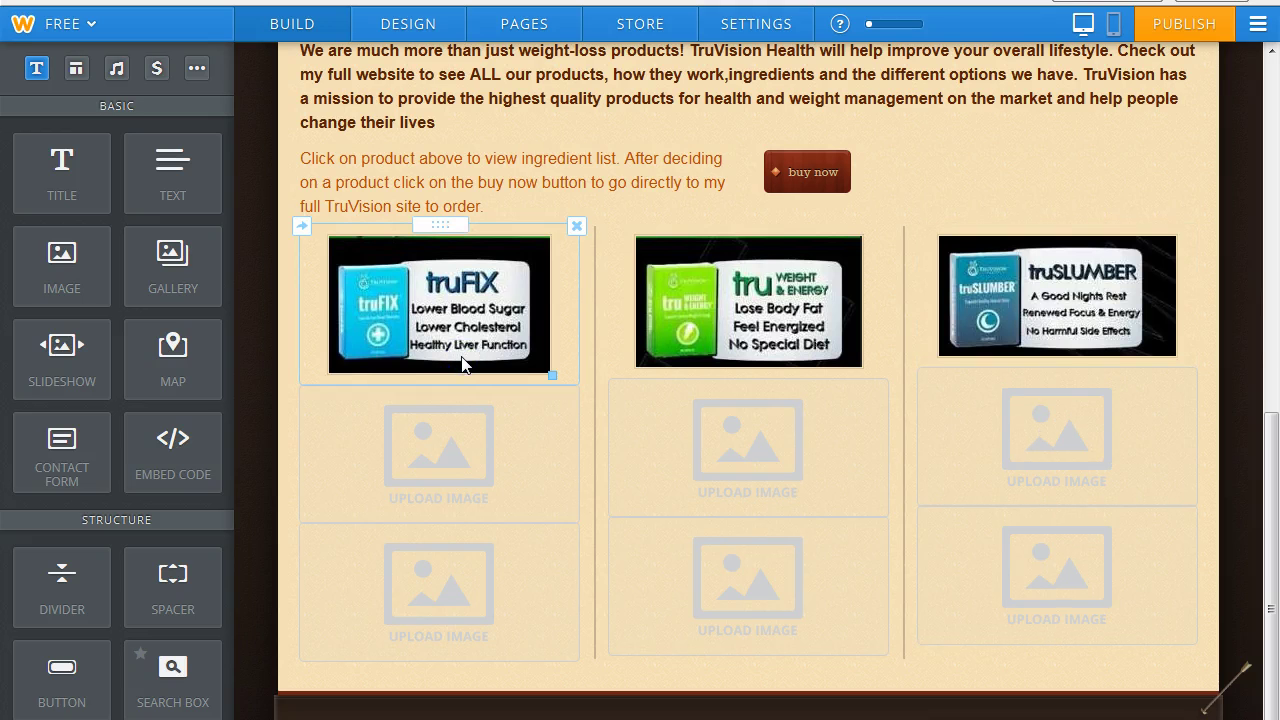
# Upload the simplyFRESH little image into the slot below truFIX.
pyautogui.click(443, 470)
pyautogui.click(660, 578)
pyautogui.moveTo(362, 10); pyautogui.dragTo(362, 165)
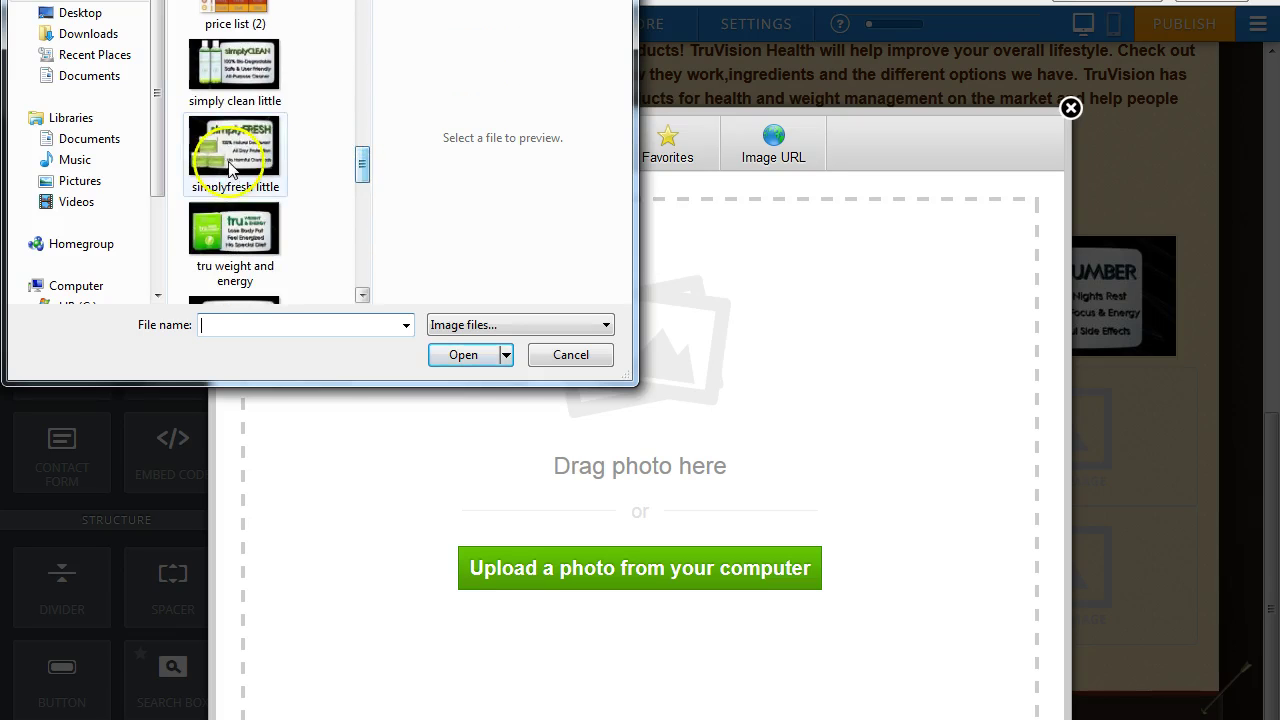
pyautogui.click(229, 168)
pyautogui.click(459, 354)
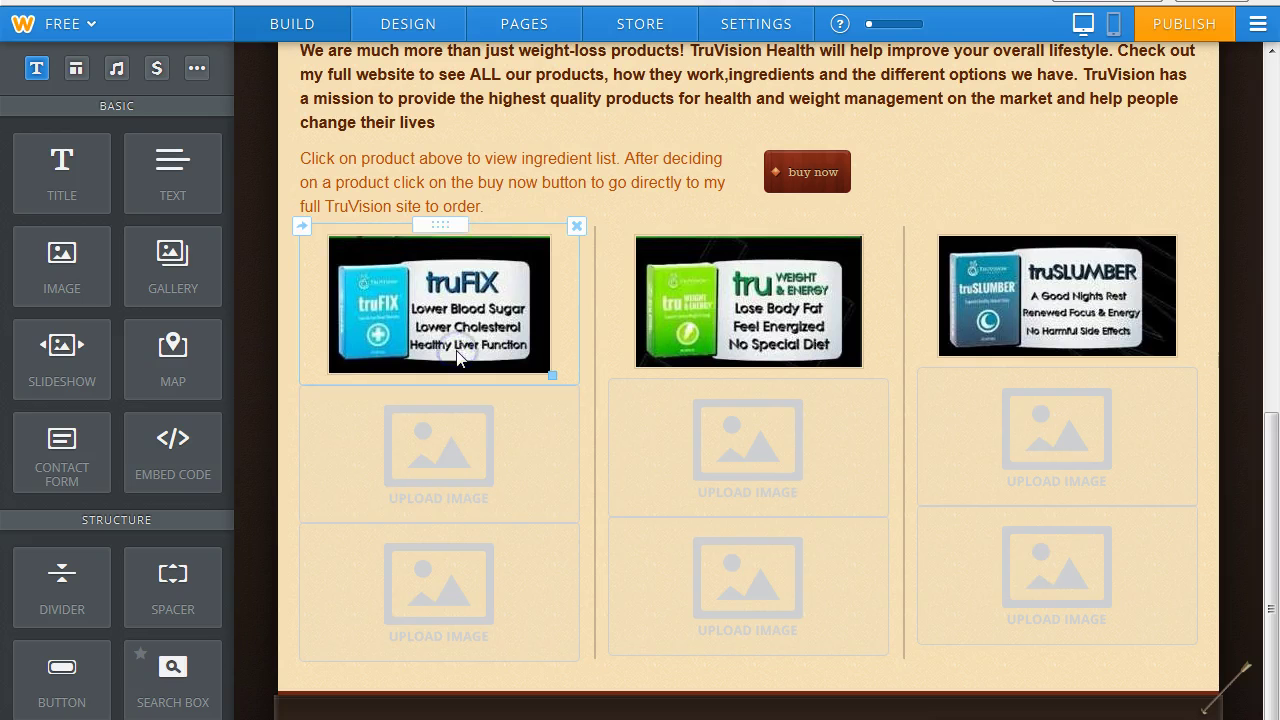
# Upload the truDEFENSE little image into the middle column's second slot.
pyautogui.click(765, 460)
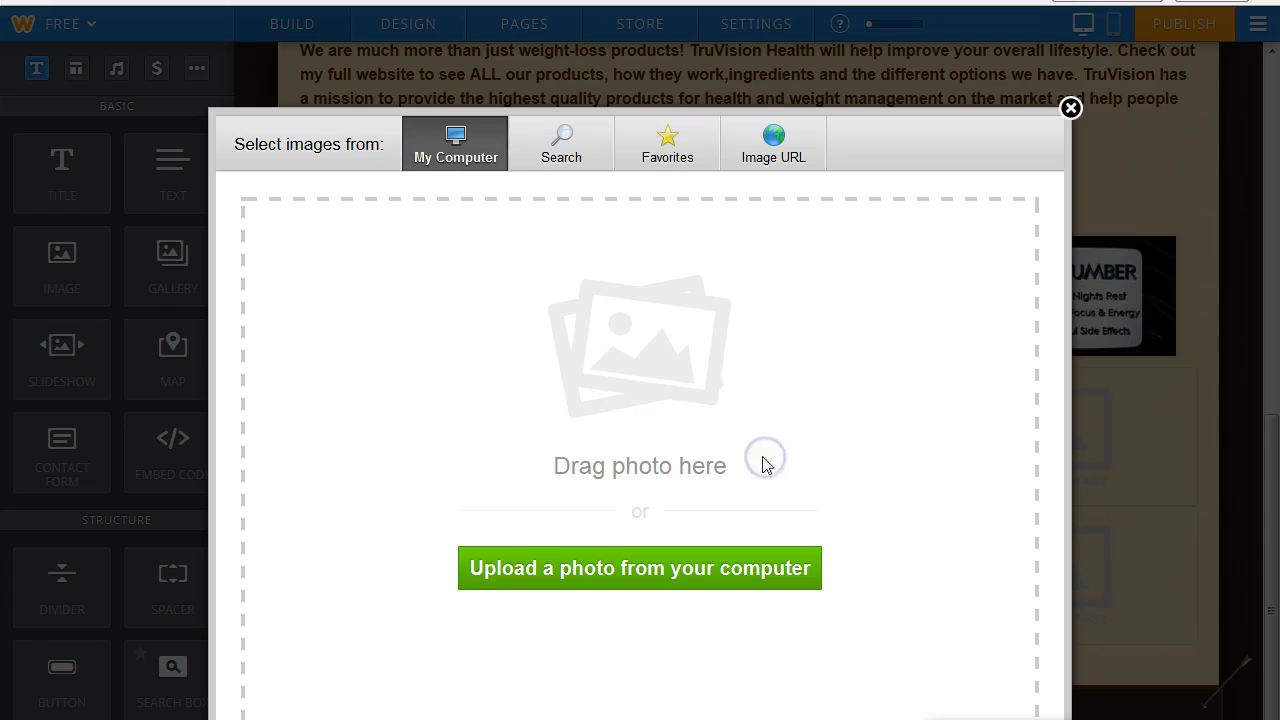
pyautogui.click(653, 569)
pyautogui.moveTo(362, 15)
pyautogui.mouseDown()
pyautogui.moveTo(373, 270)
pyautogui.moveTo(364, 226)
pyautogui.mouseUp()
pyautogui.click(234, 92)
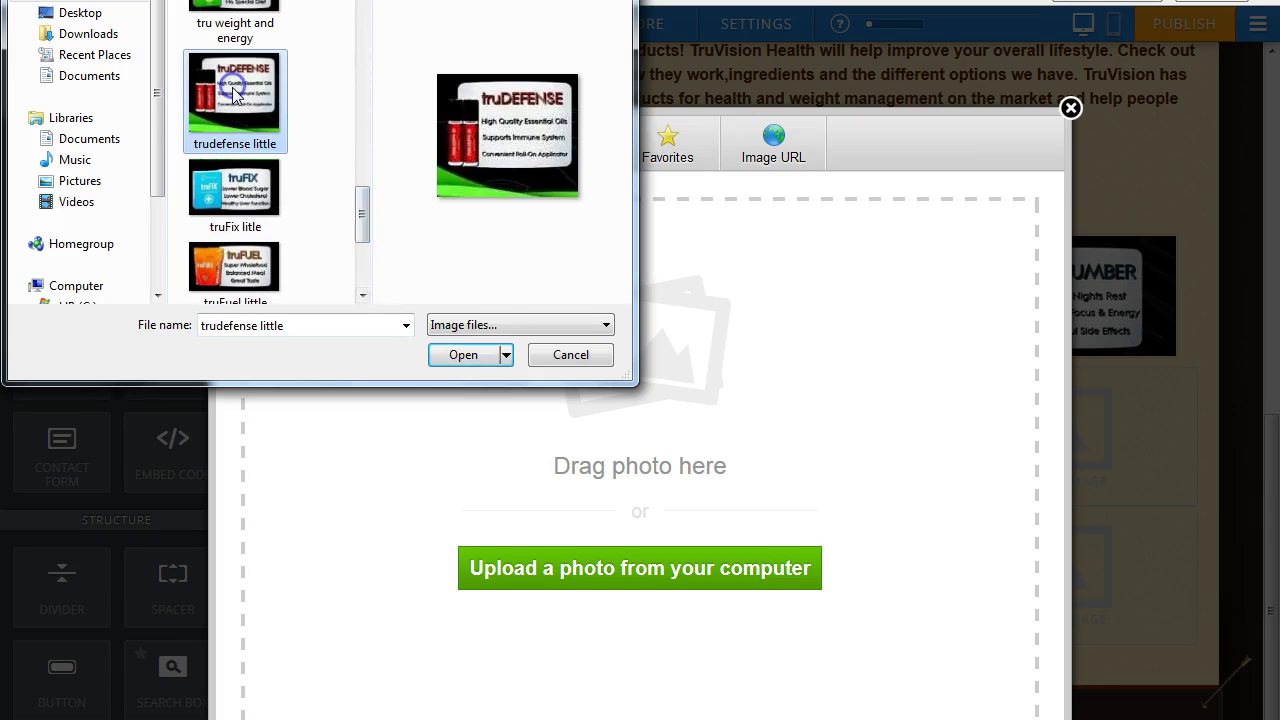
pyautogui.click(466, 357)
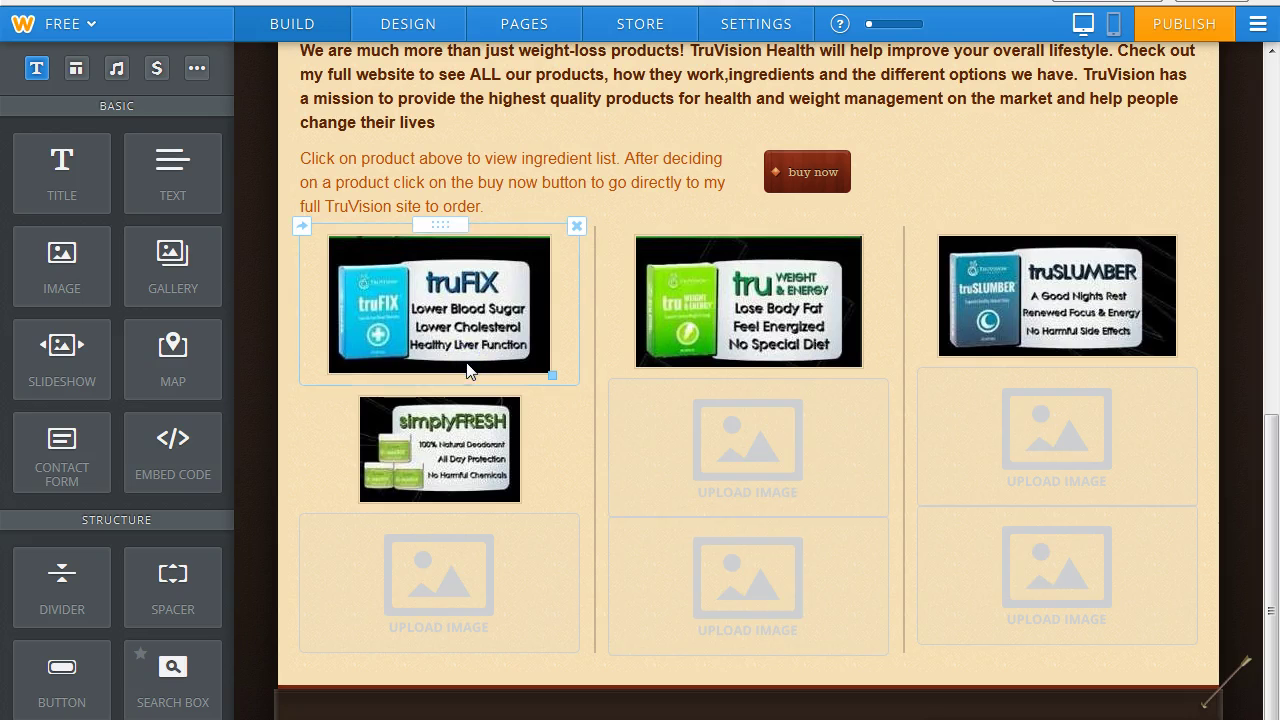
# Upload the truMEND little image into the right column's second slot.
pyautogui.click(1058, 455)
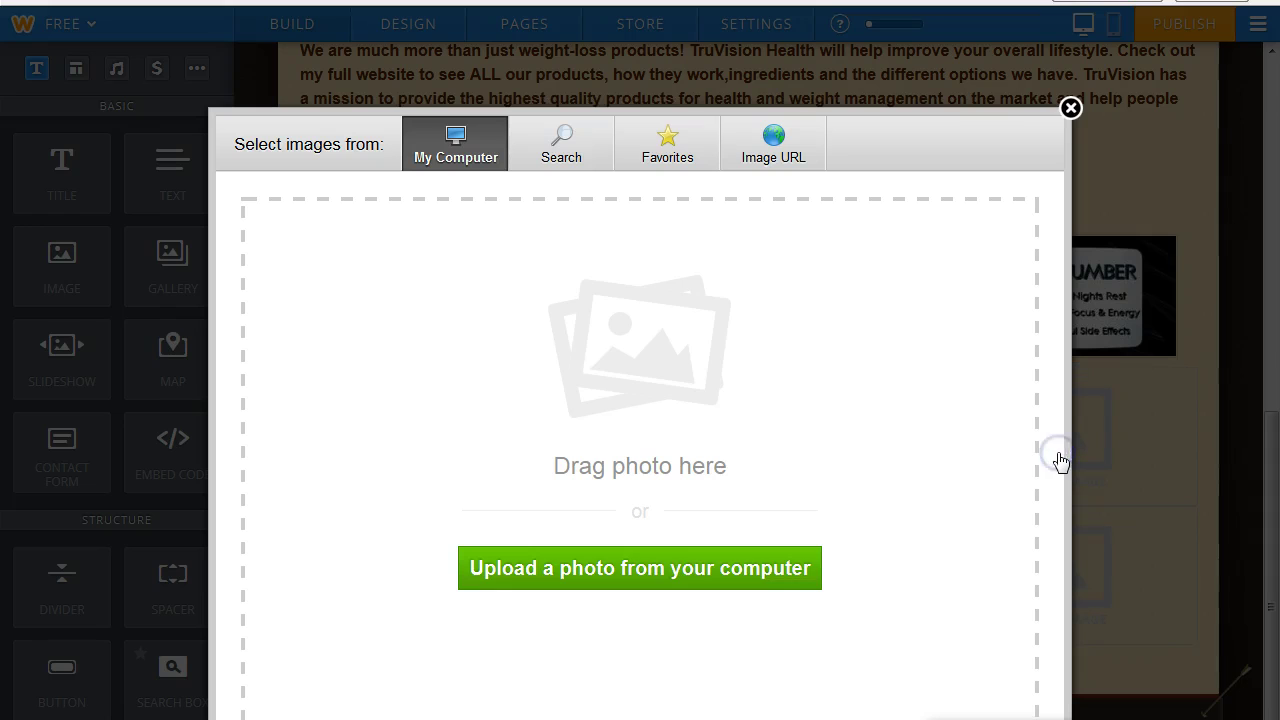
pyautogui.click(646, 567)
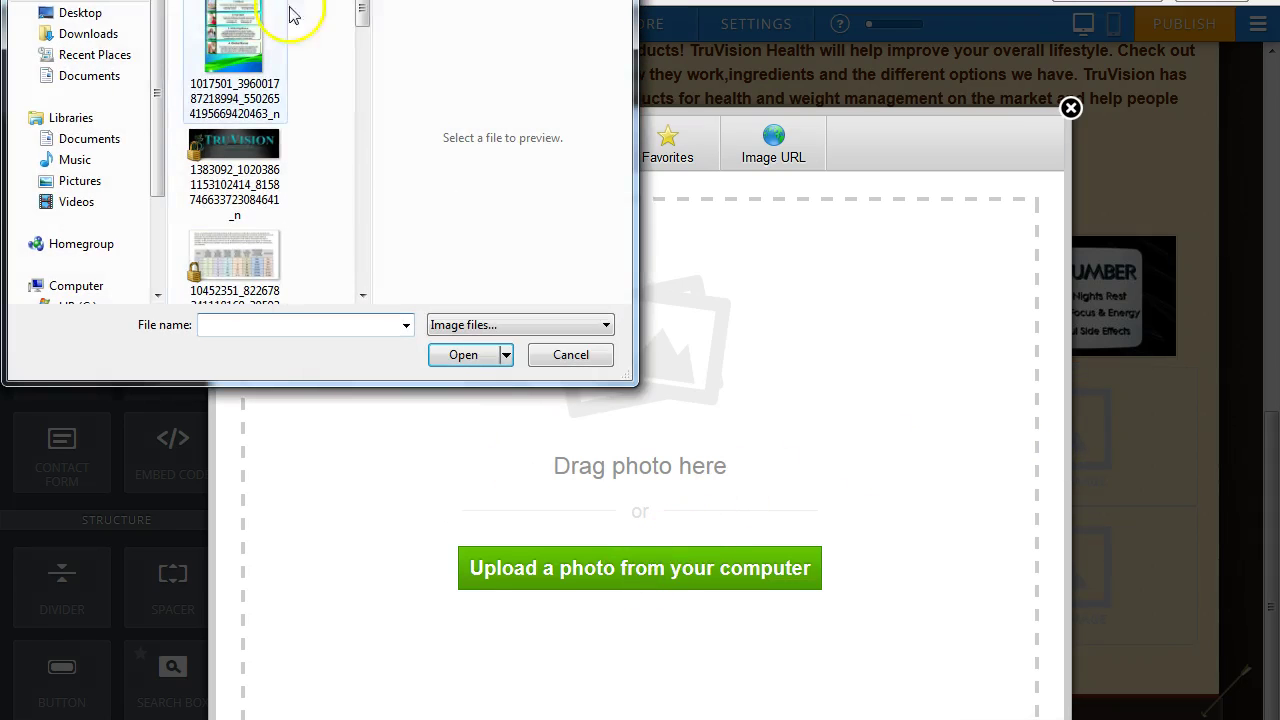
pyautogui.moveTo(358, 14); pyautogui.dragTo(357, 269)
pyautogui.click(232, 88)
pyautogui.click(445, 356)
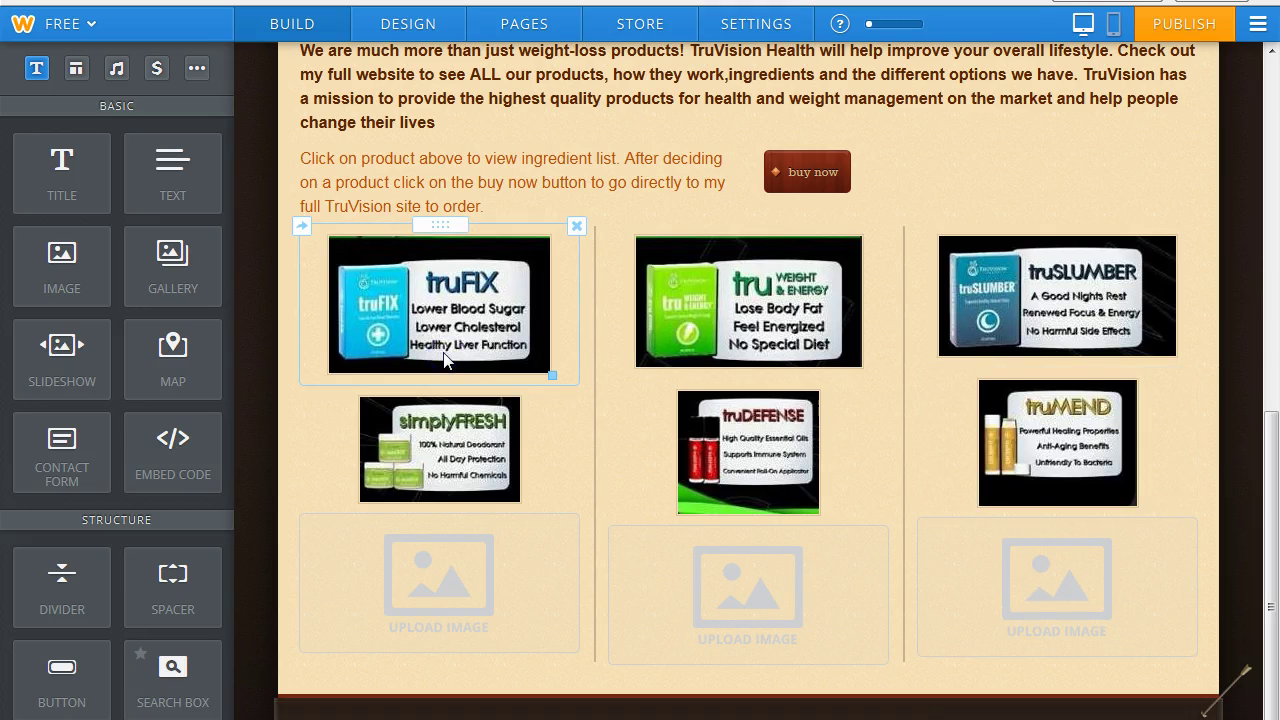
# Upload the truFUEL image into the bottom-left slot.
pyautogui.click(454, 567)
pyautogui.click(591, 580)
pyautogui.moveTo(363, 12)
pyautogui.mouseDown()
pyautogui.moveTo(361, 275)
pyautogui.moveTo(364, 214)
pyautogui.mouseUp()
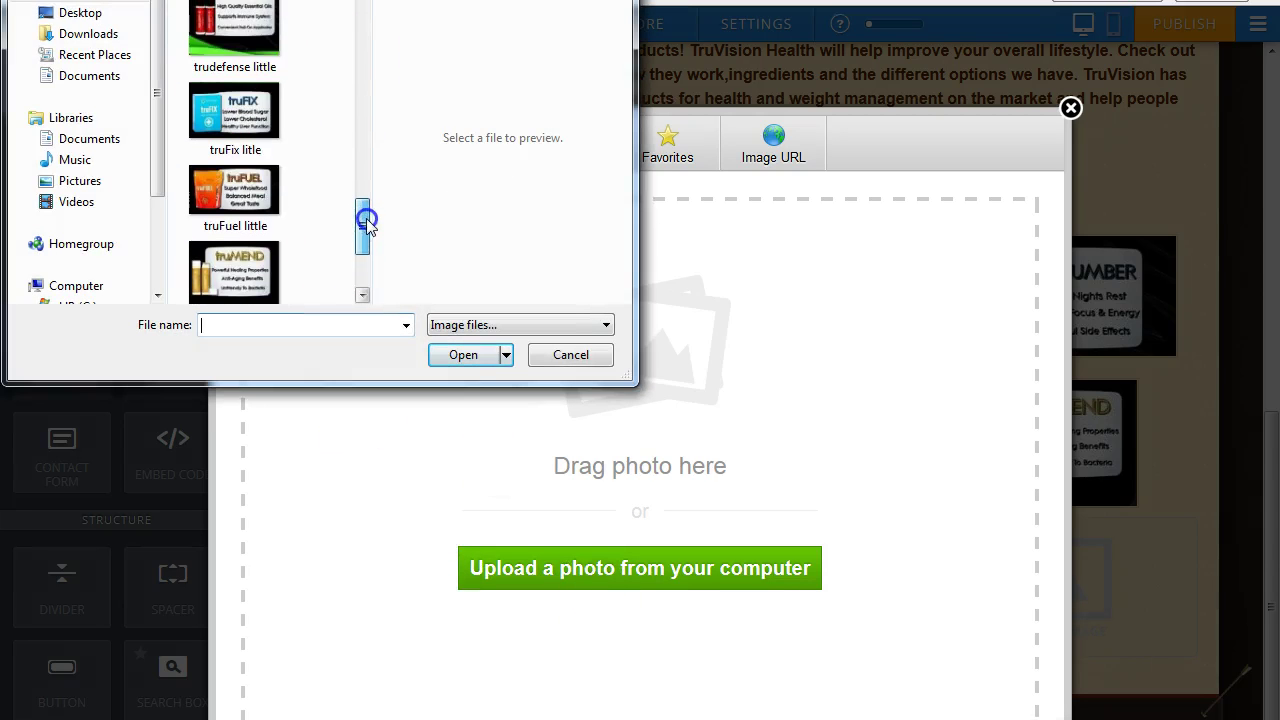
pyautogui.click(233, 190)
pyautogui.click(463, 355)
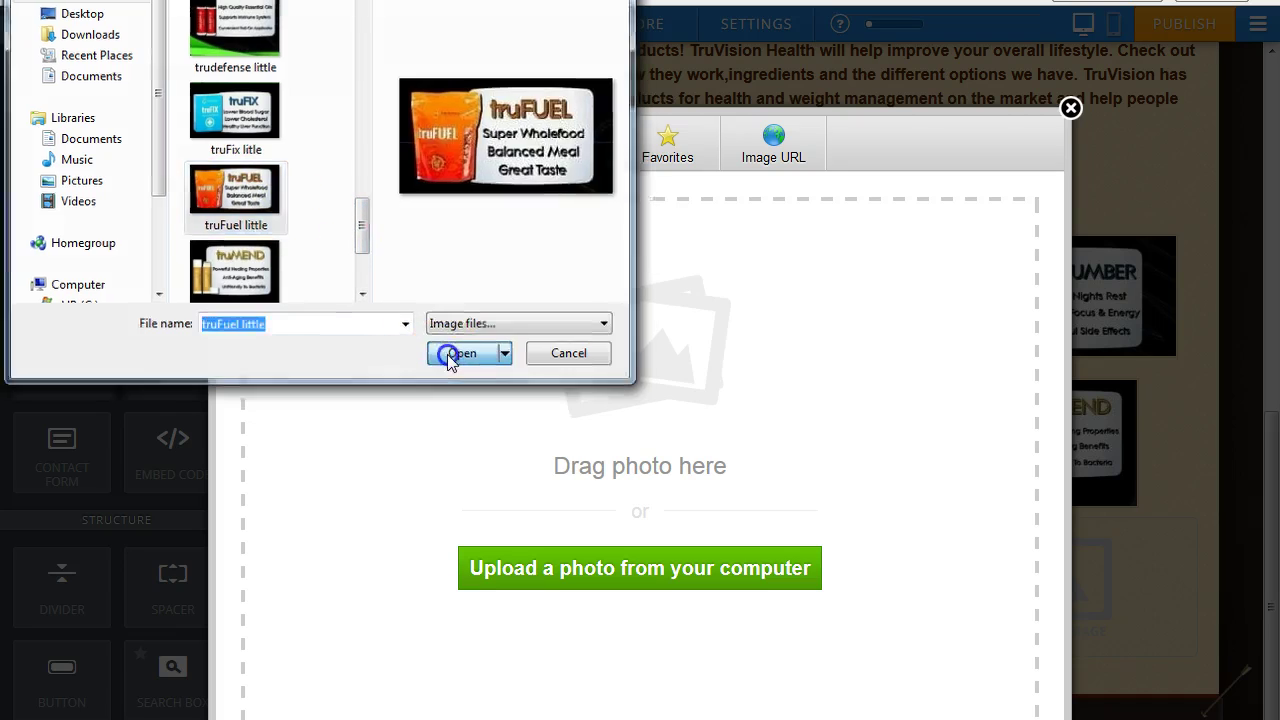
# Upload the heart and hydration image into the bottom-middle slot.
pyautogui.click(785, 630)
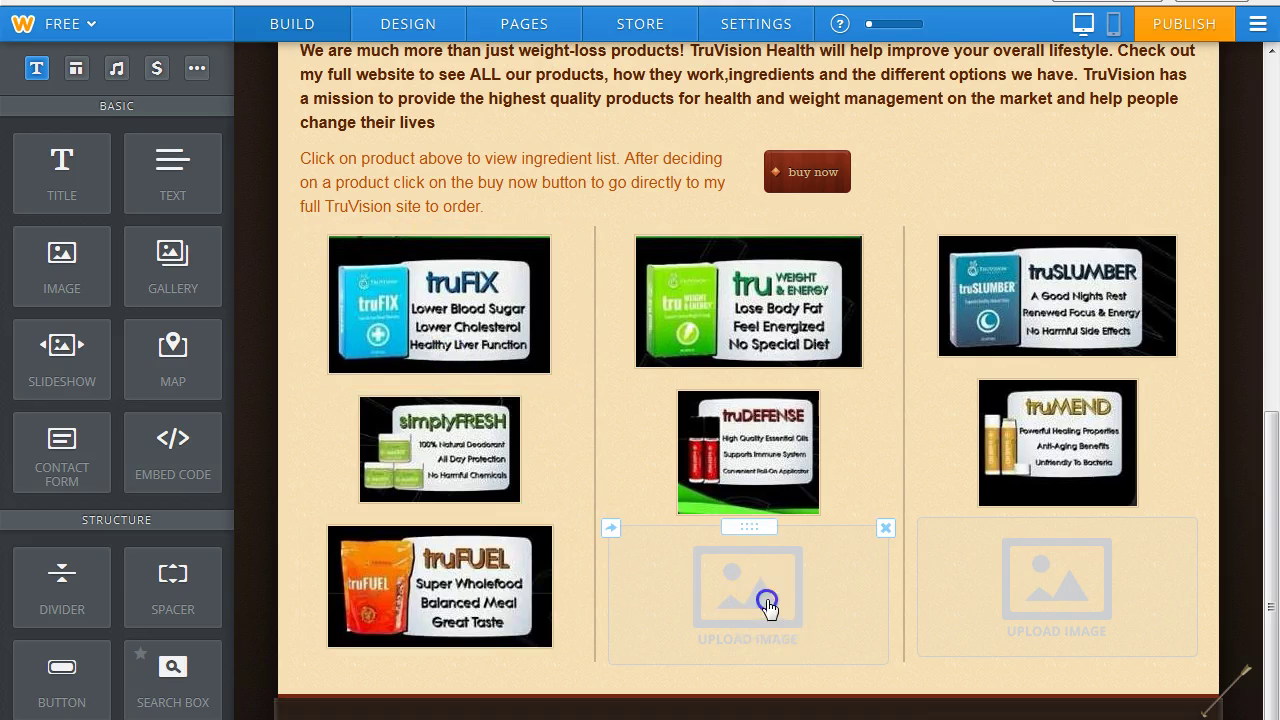
pyautogui.click(610, 578)
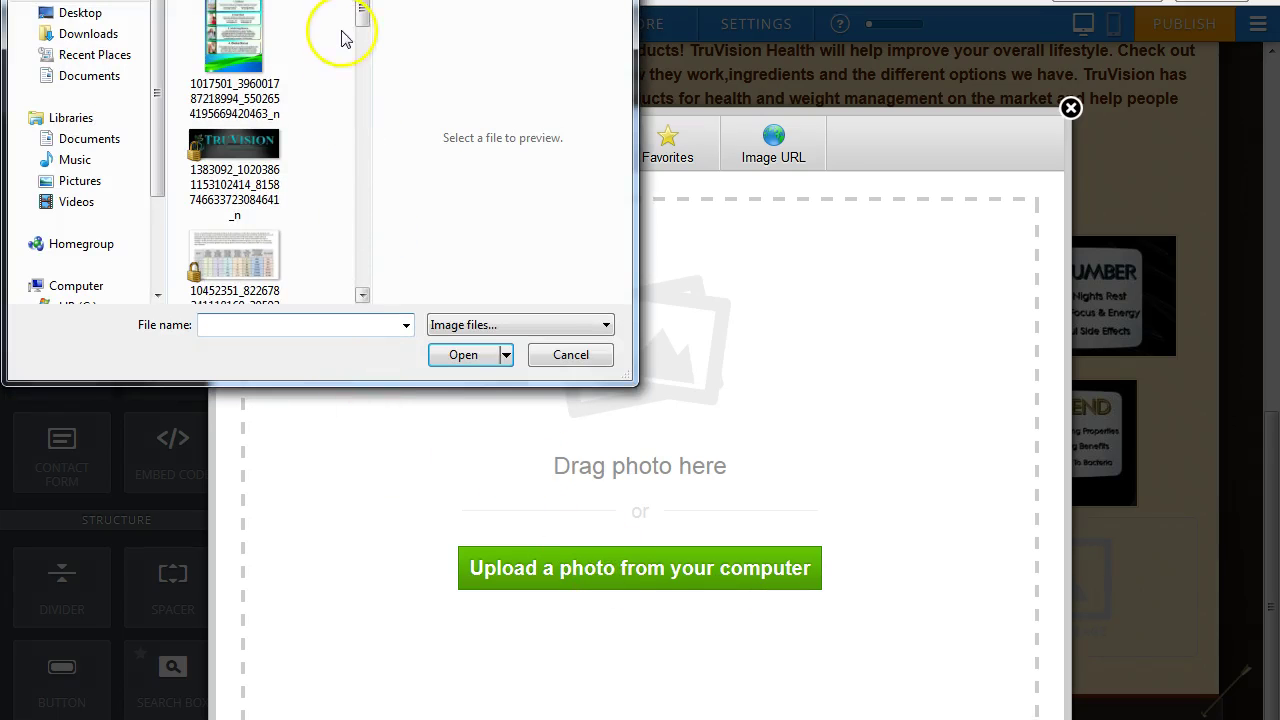
pyautogui.moveTo(361, 17); pyautogui.dragTo(371, 100)
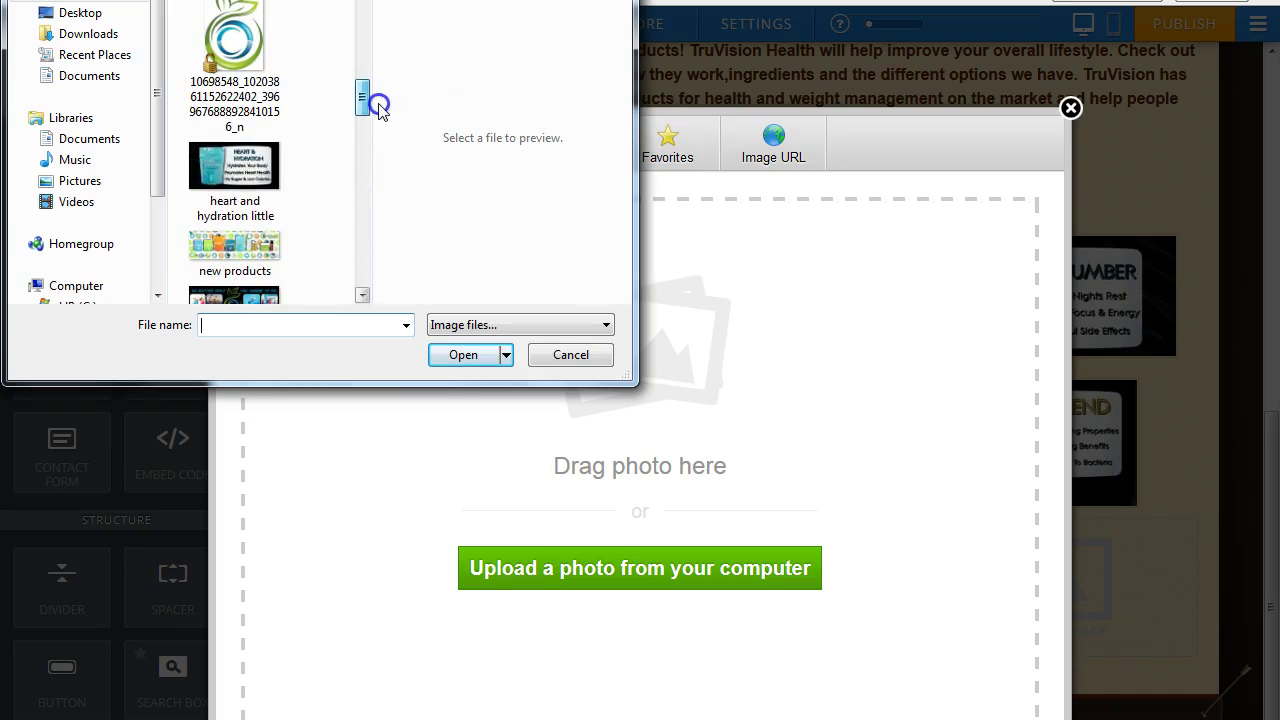
pyautogui.click(243, 181)
pyautogui.click(468, 357)
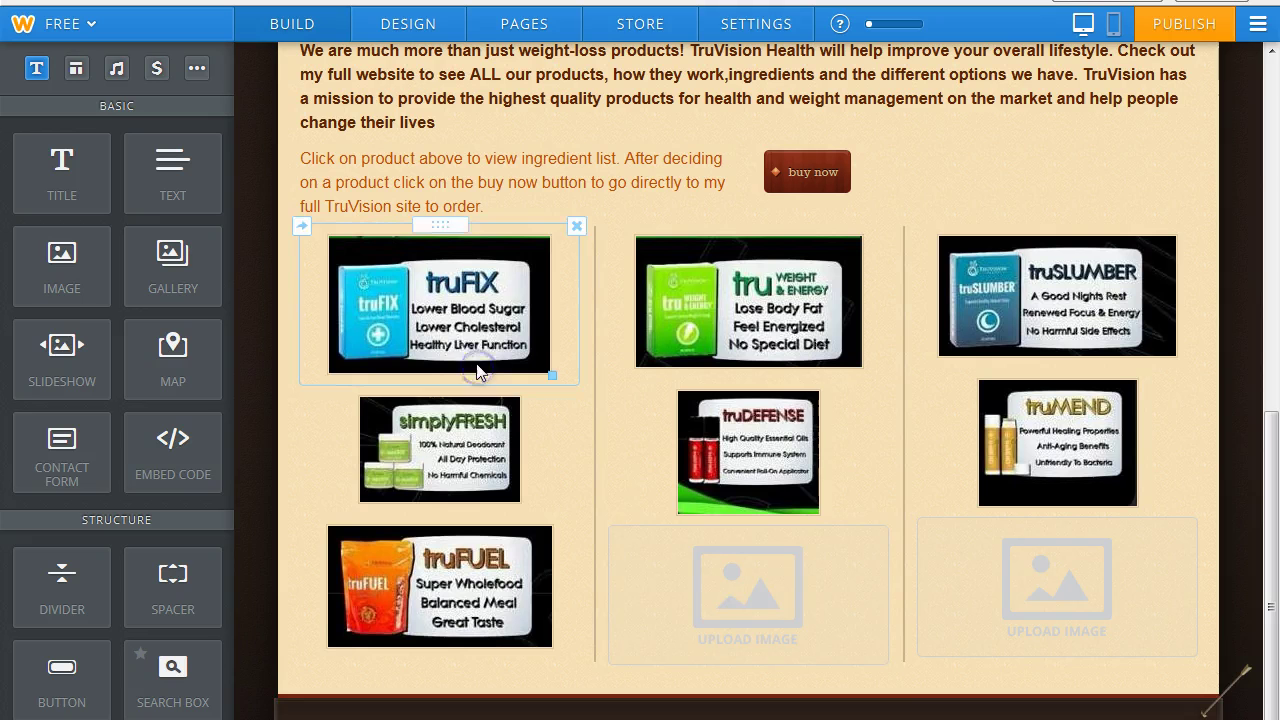
# Upload the simplyCLEAN image into the bottom-right slot.
pyautogui.click(1057, 593)
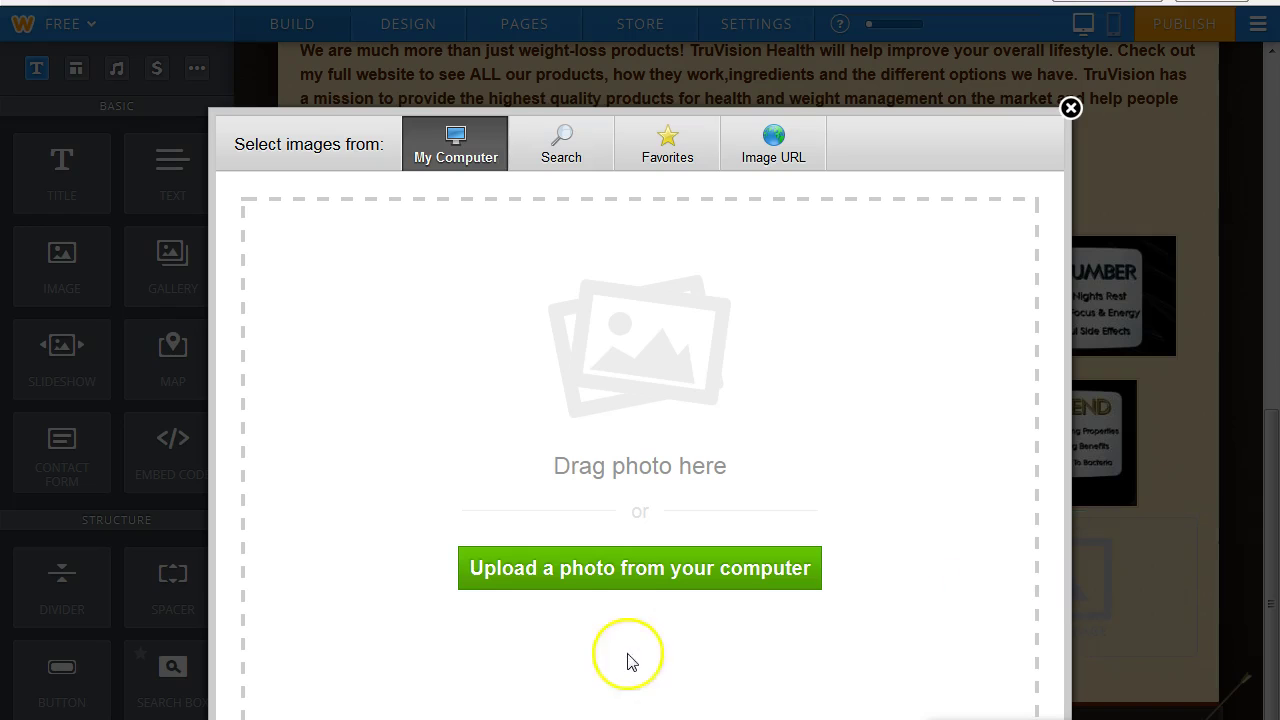
pyautogui.click(614, 566)
pyautogui.moveTo(363, 22); pyautogui.dragTo(358, 157)
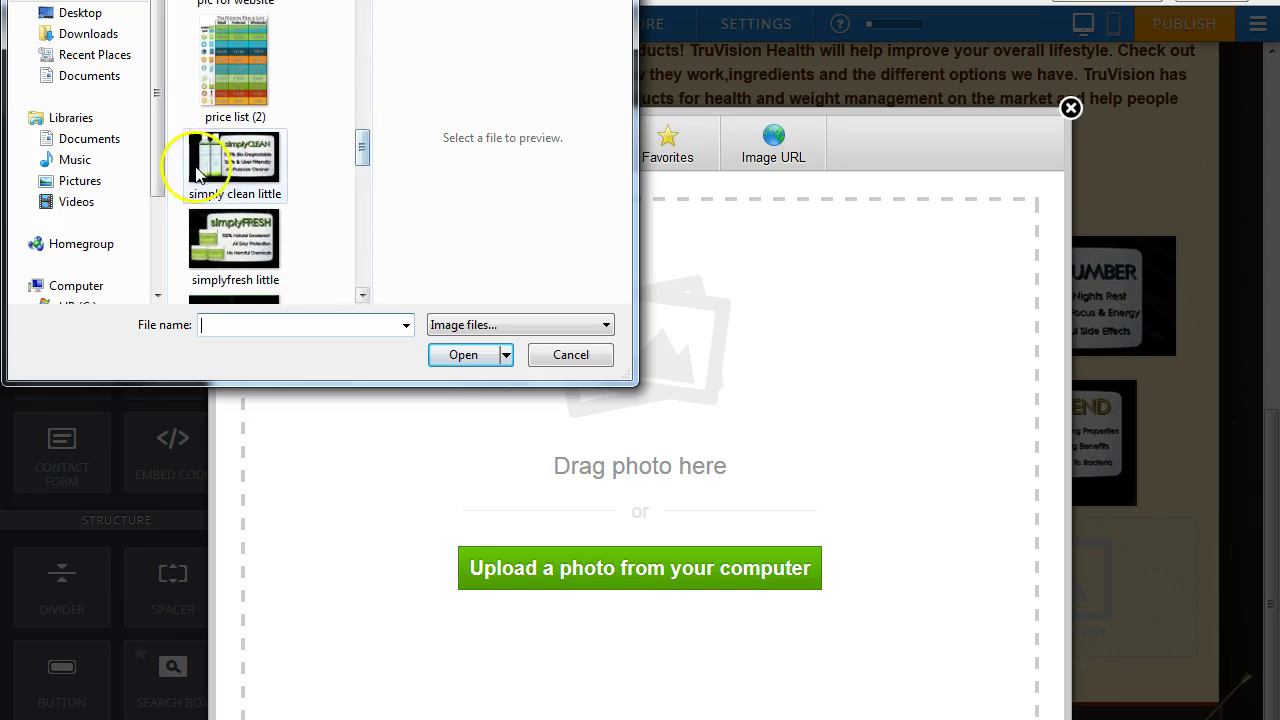
pyautogui.click(232, 165)
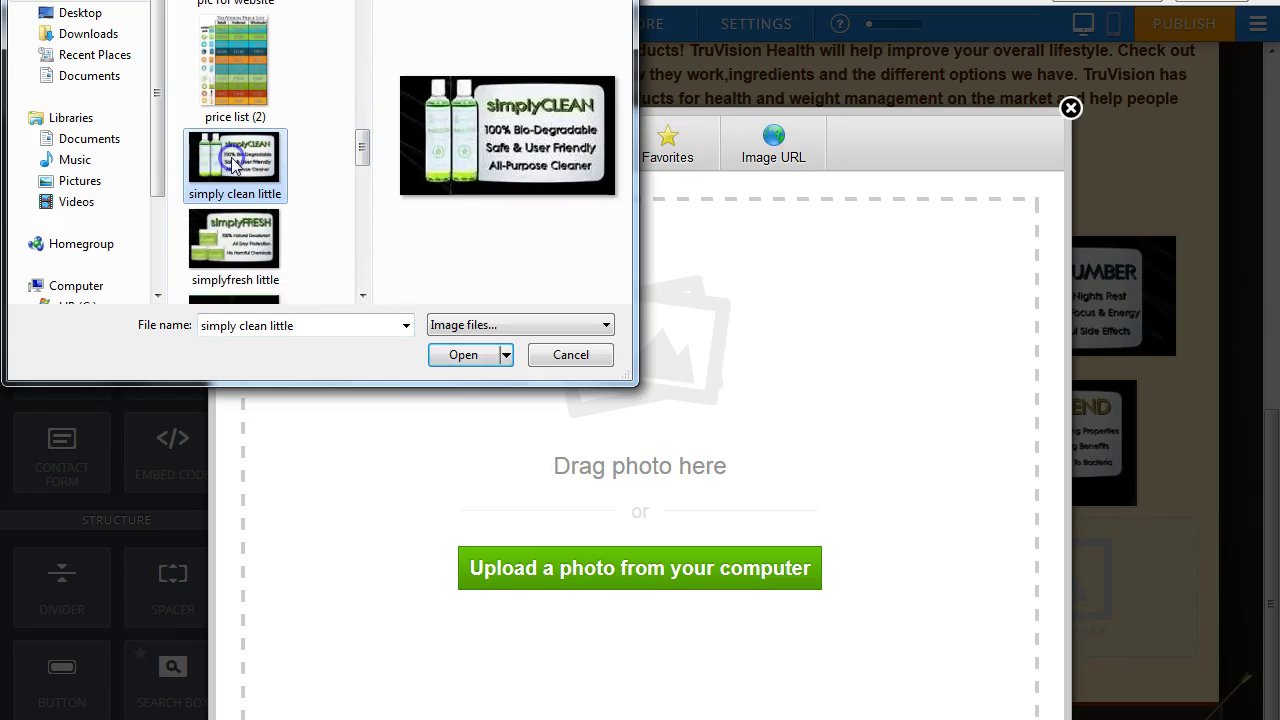
pyautogui.click(462, 356)
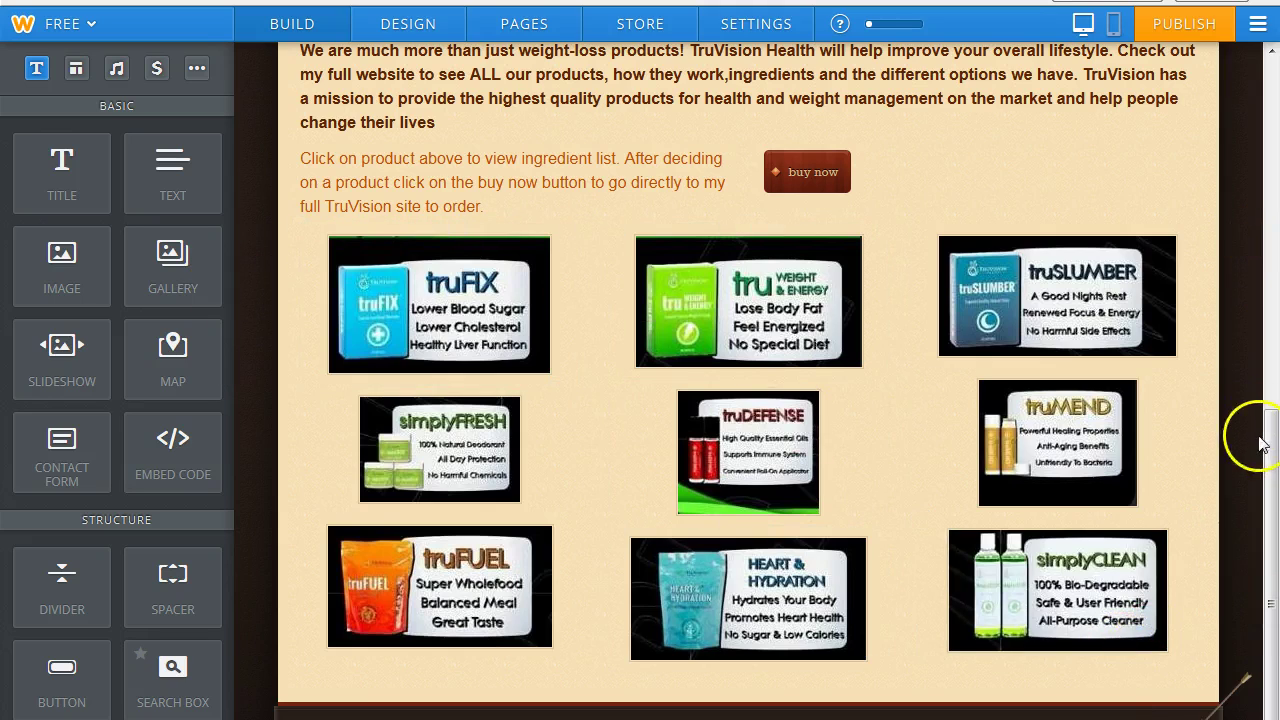
# Set the truFIX image's link type to File and start uploading a new file.
pyautogui.moveTo(1275, 428); pyautogui.dragTo(1275, 500)
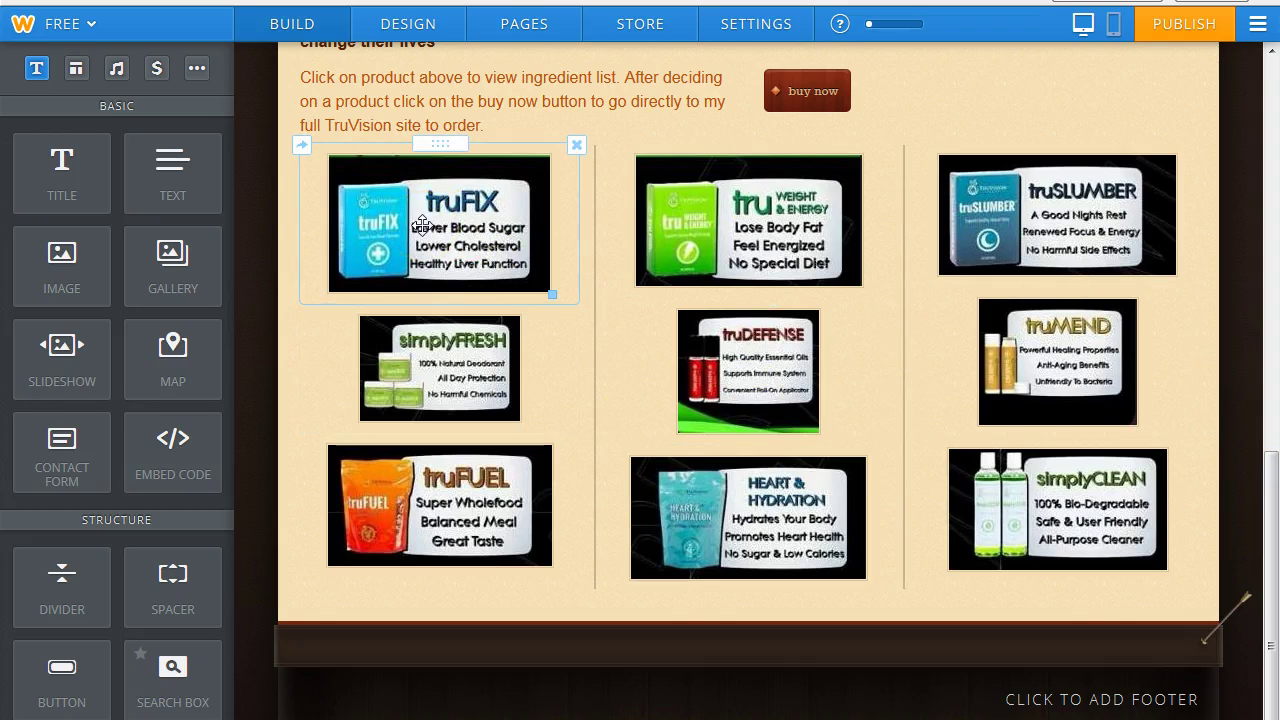
pyautogui.click(421, 224)
pyautogui.click(520, 375)
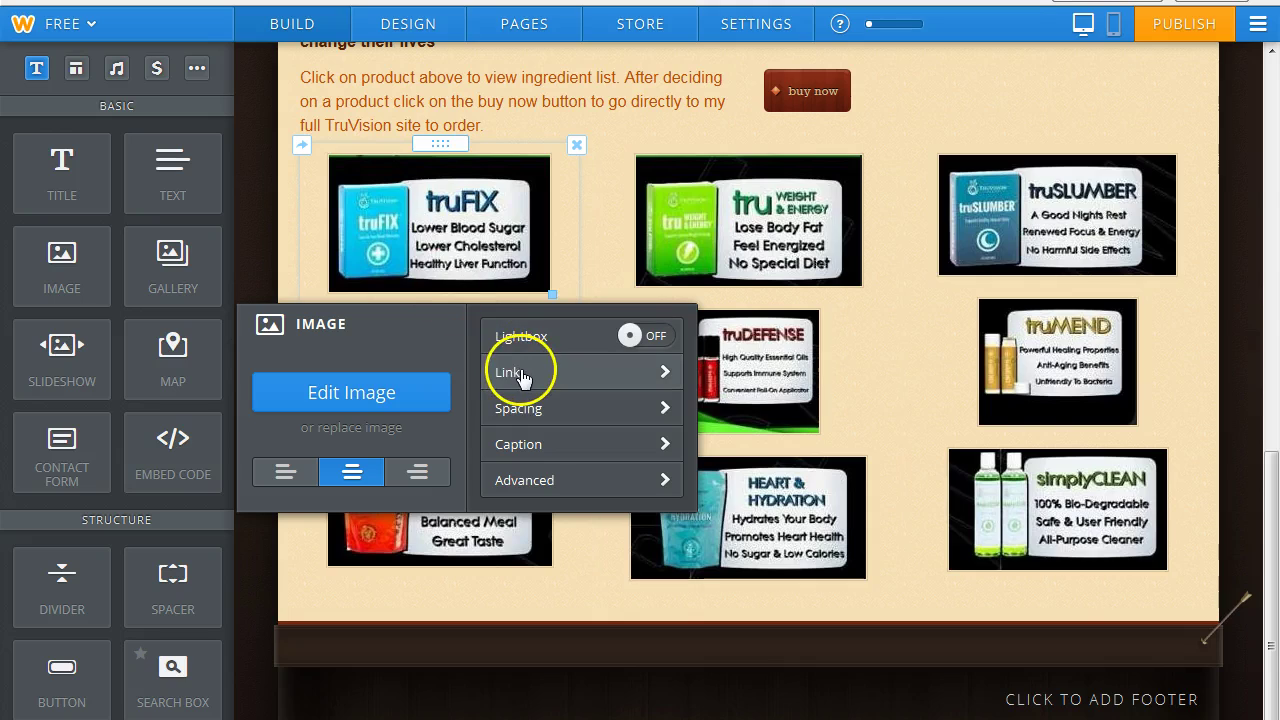
pyautogui.click(664, 372)
pyautogui.click(376, 318)
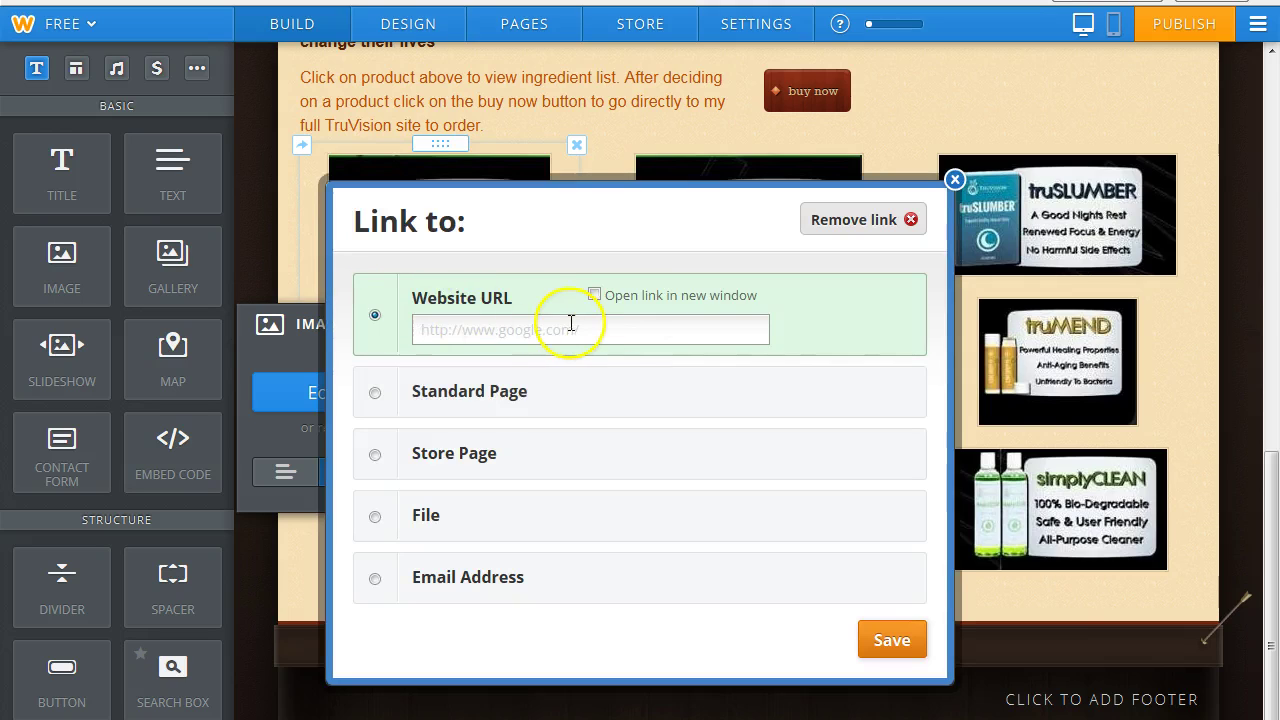
pyautogui.click(372, 520)
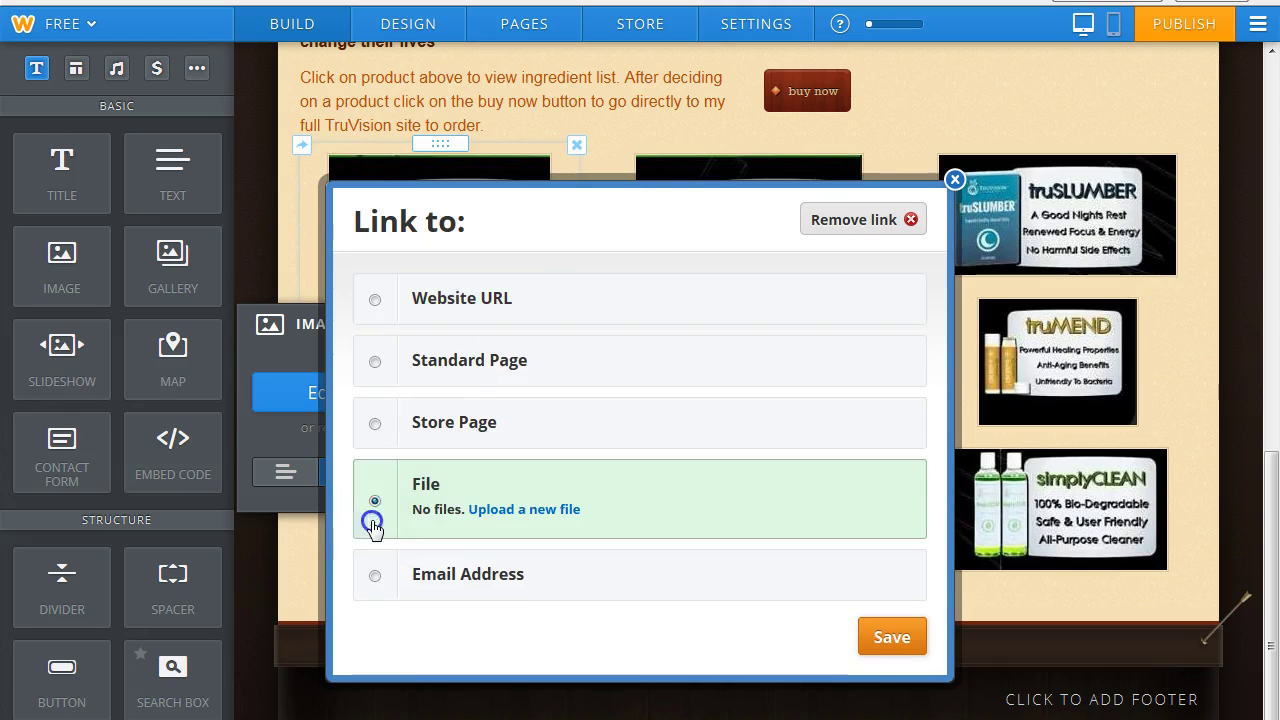
pyautogui.click(500, 510)
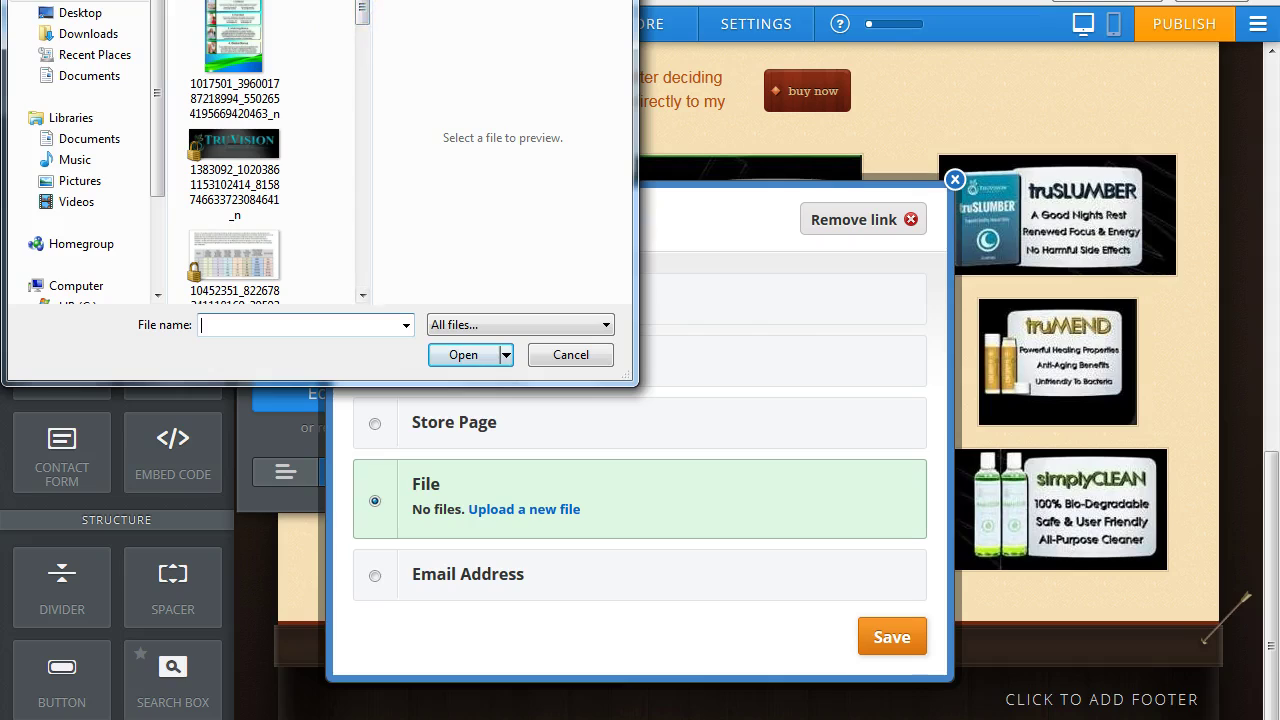
# Upload 'TruFix product sheet' from the Truvision product sheets folder as the link target.
pyautogui.scroll(3, 235, 200)
pyautogui.click(235, 245)
pyautogui.moveTo(368, 20); pyautogui.dragTo(360, 50)
pyautogui.click(243, 188)
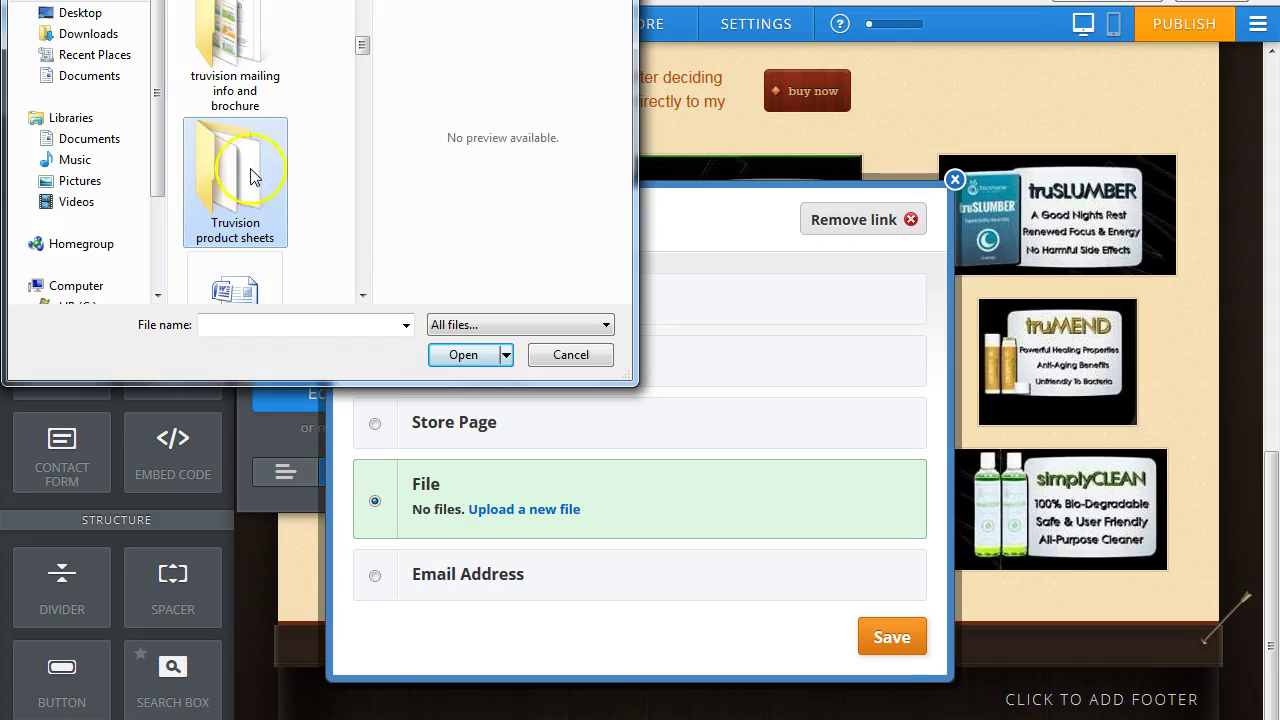
pyautogui.doubleClick(251, 176)
pyautogui.click(364, 183)
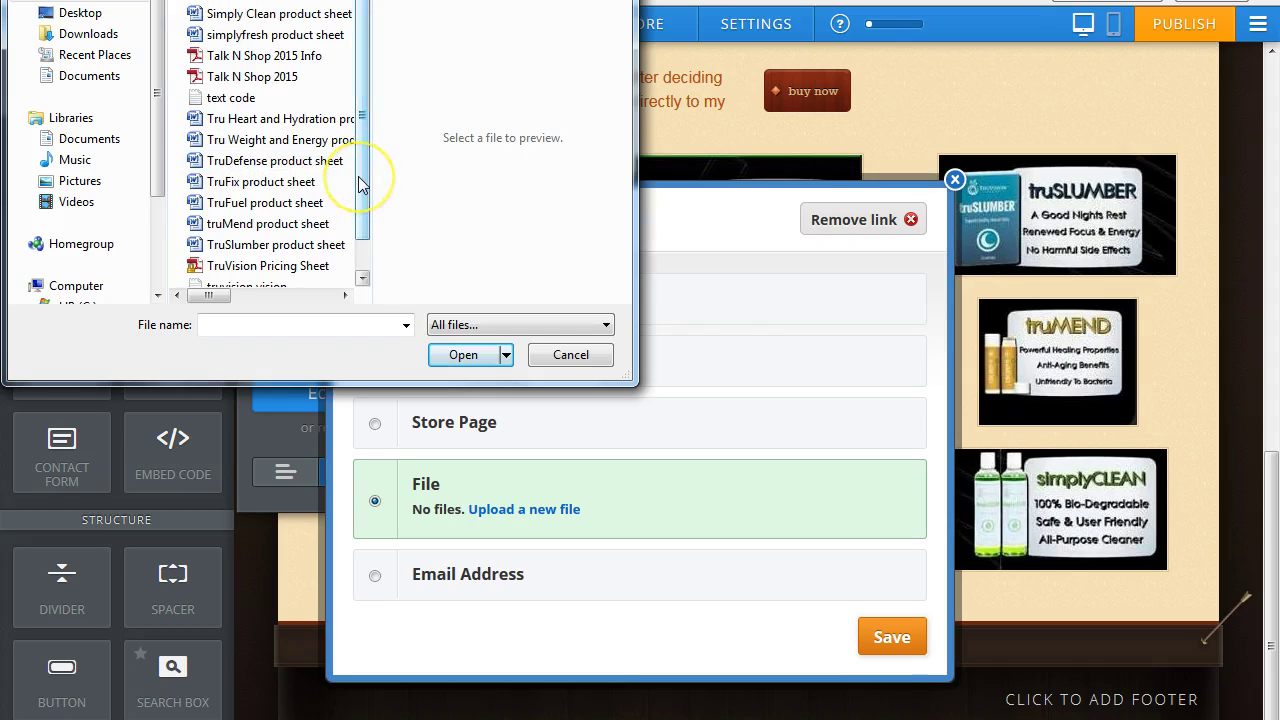
pyautogui.moveTo(360, 178); pyautogui.dragTo(356, 198)
pyautogui.click(245, 157)
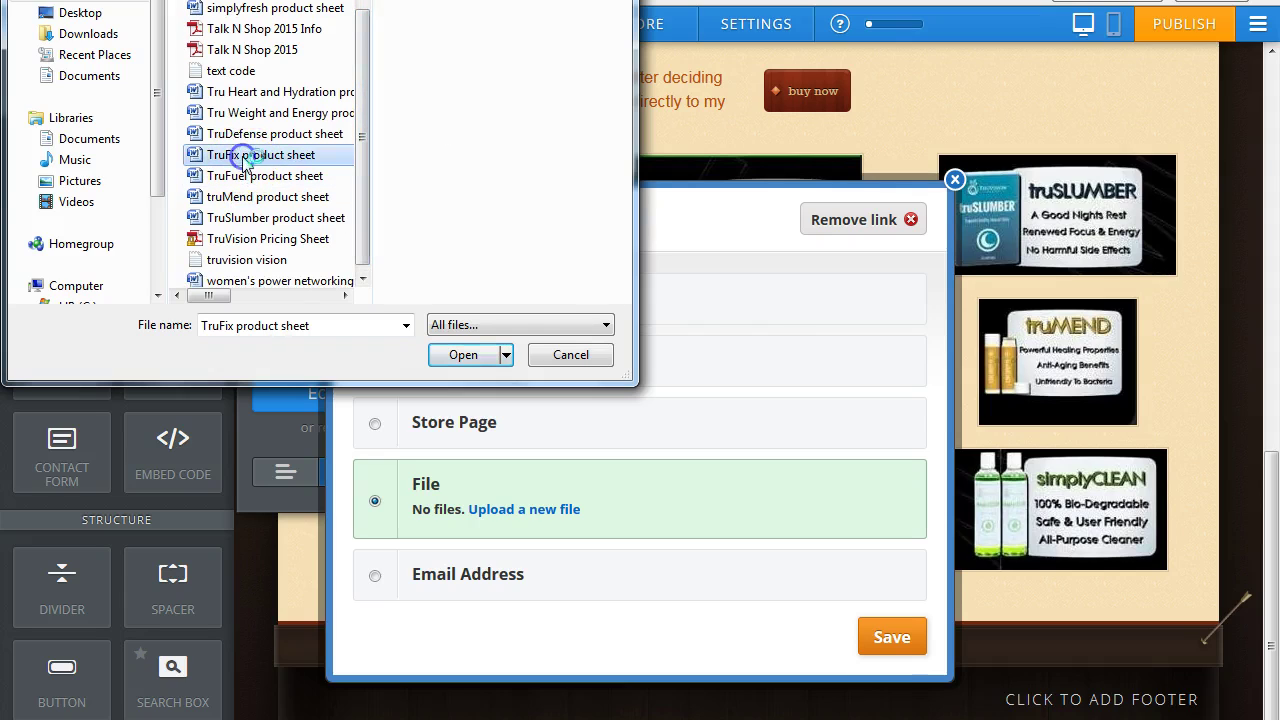
pyautogui.click(463, 355)
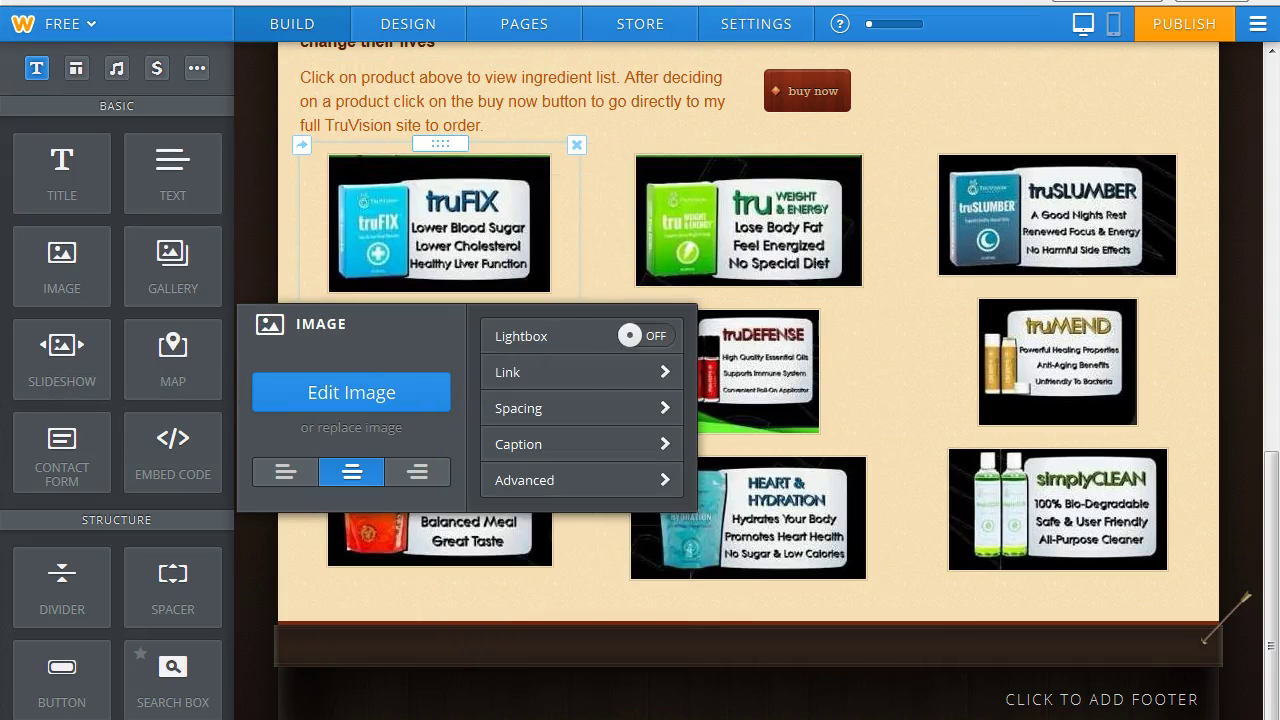
pyautogui.scroll(-2, 730, 8)
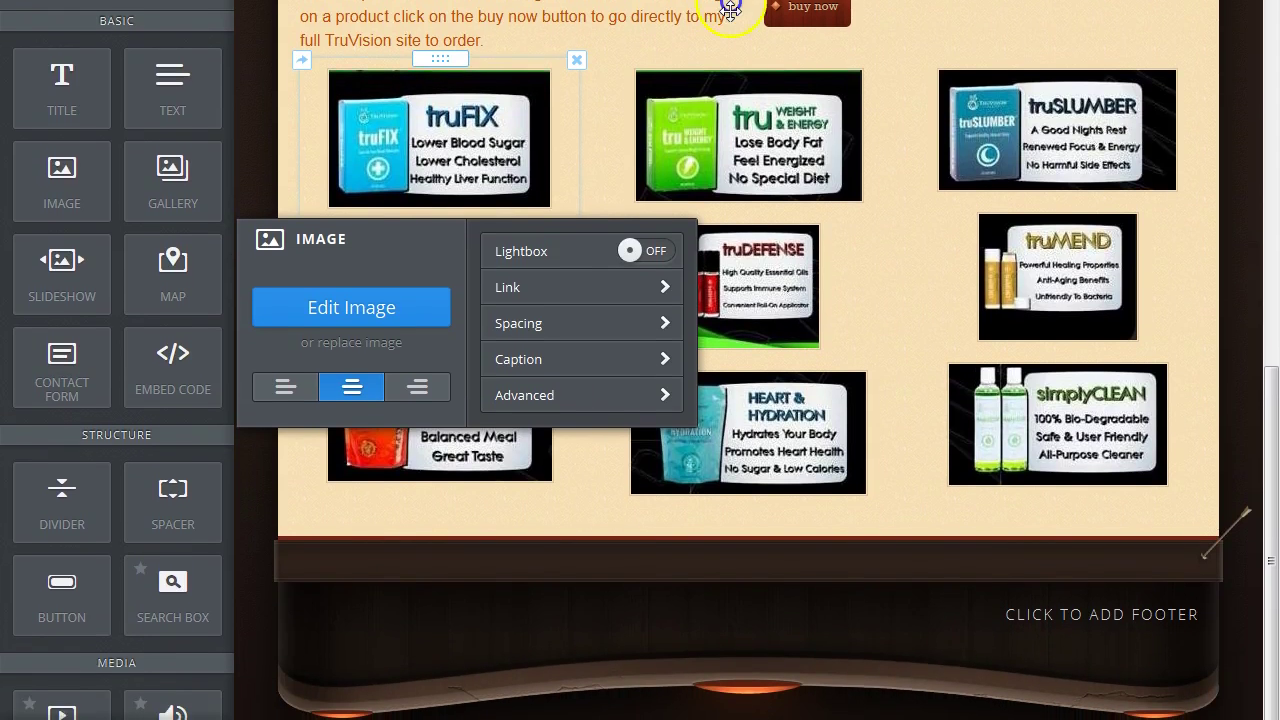
pyautogui.scroll(-1, 730, 8)
# Link the Tru Weight & Energy image to the uploaded Tru Weight and Energy product sheet file.
pyautogui.click(741, 120)
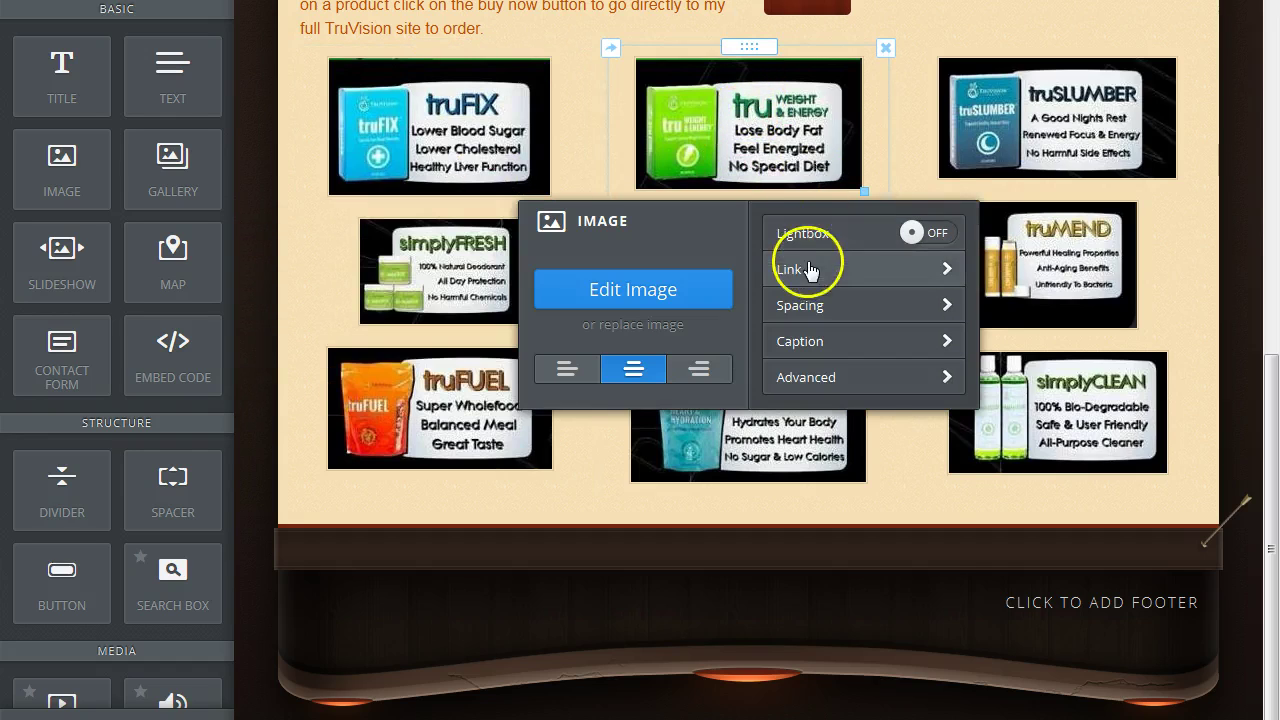
pyautogui.click(808, 266)
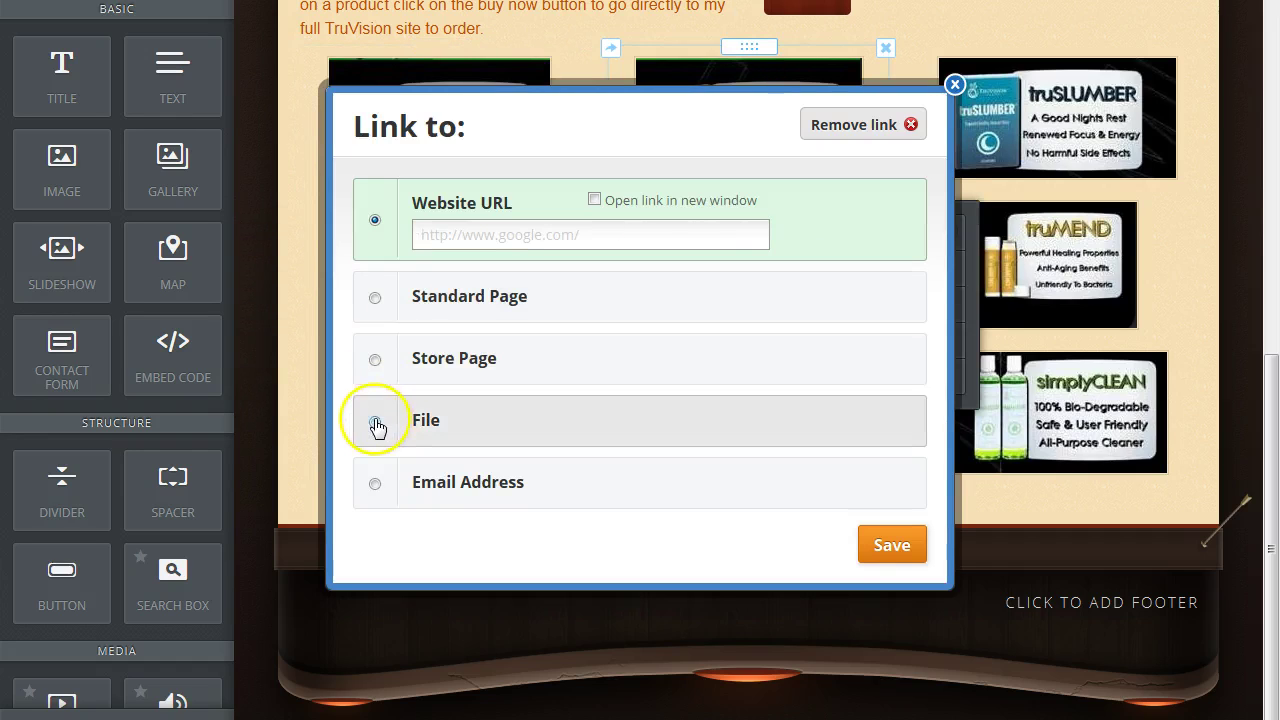
pyautogui.click(375, 422)
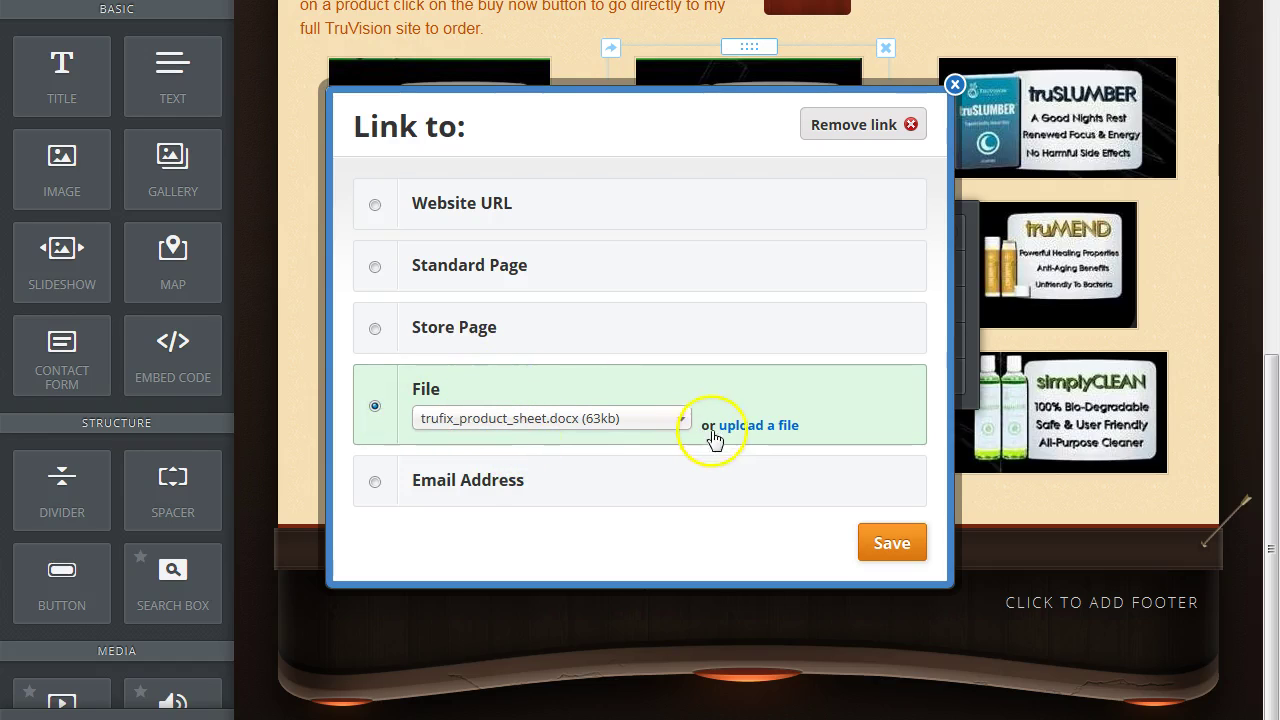
pyautogui.click(757, 426)
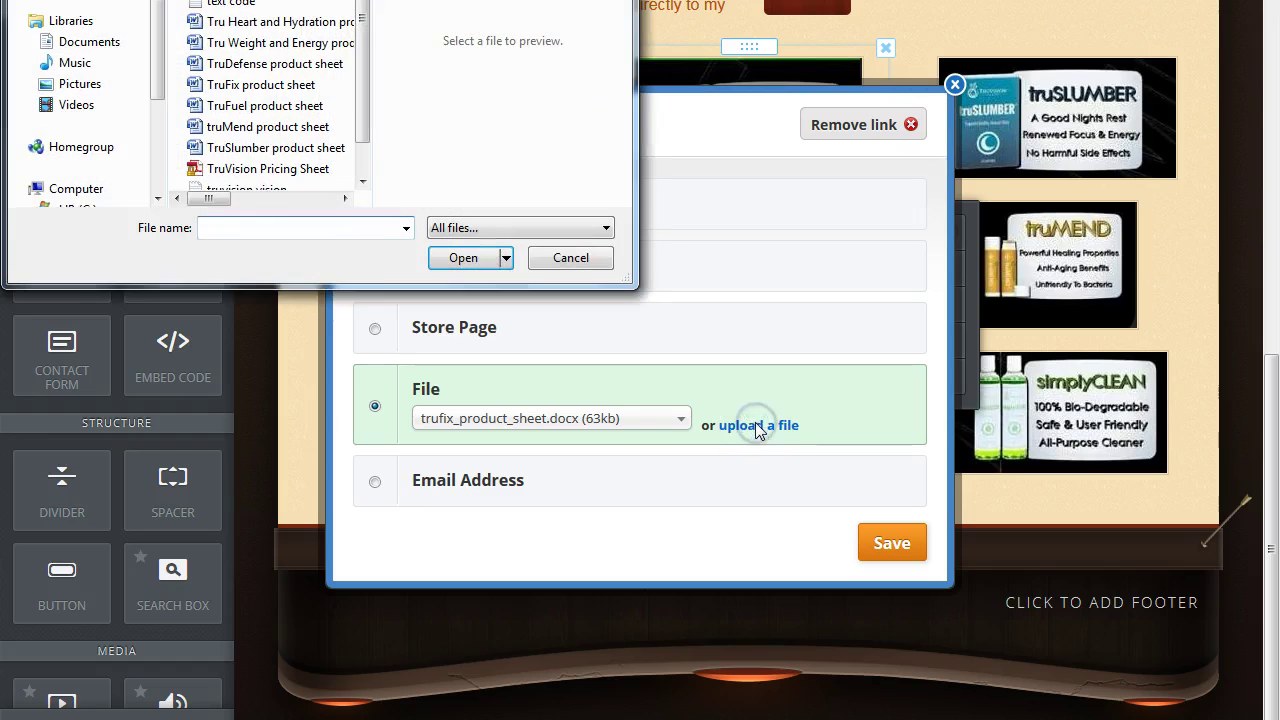
pyautogui.click(247, 45)
pyautogui.click(462, 258)
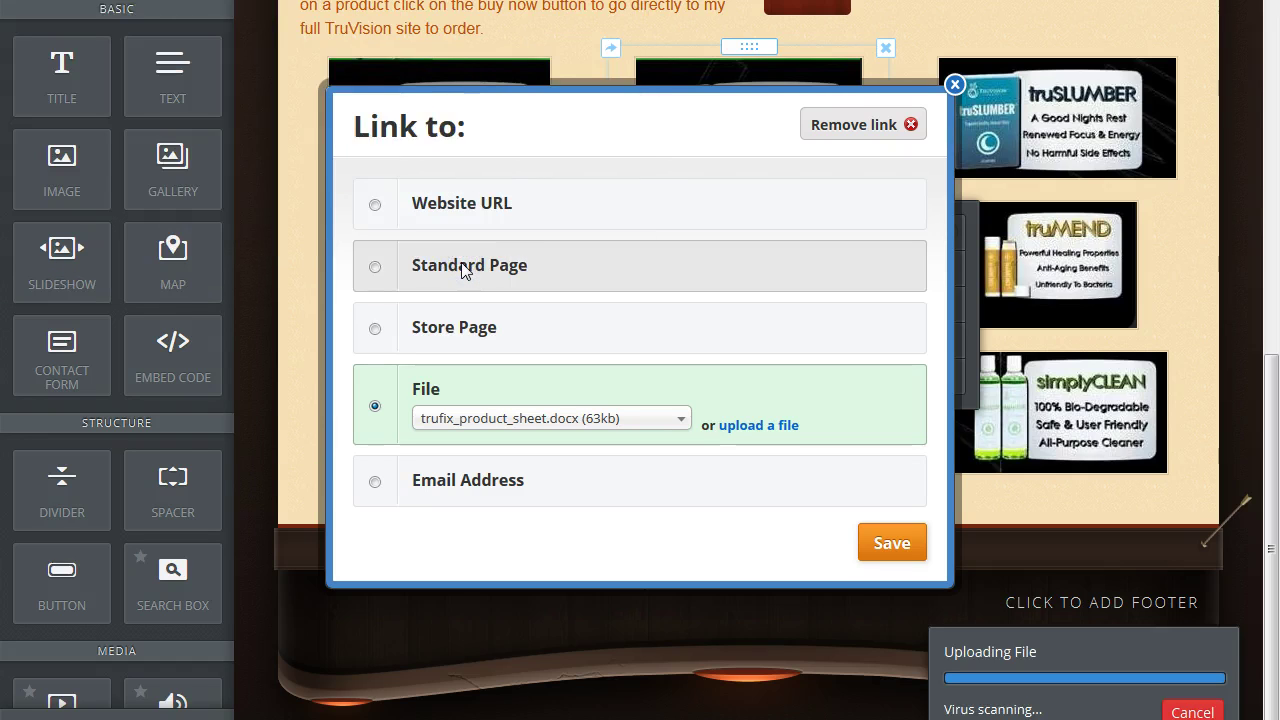
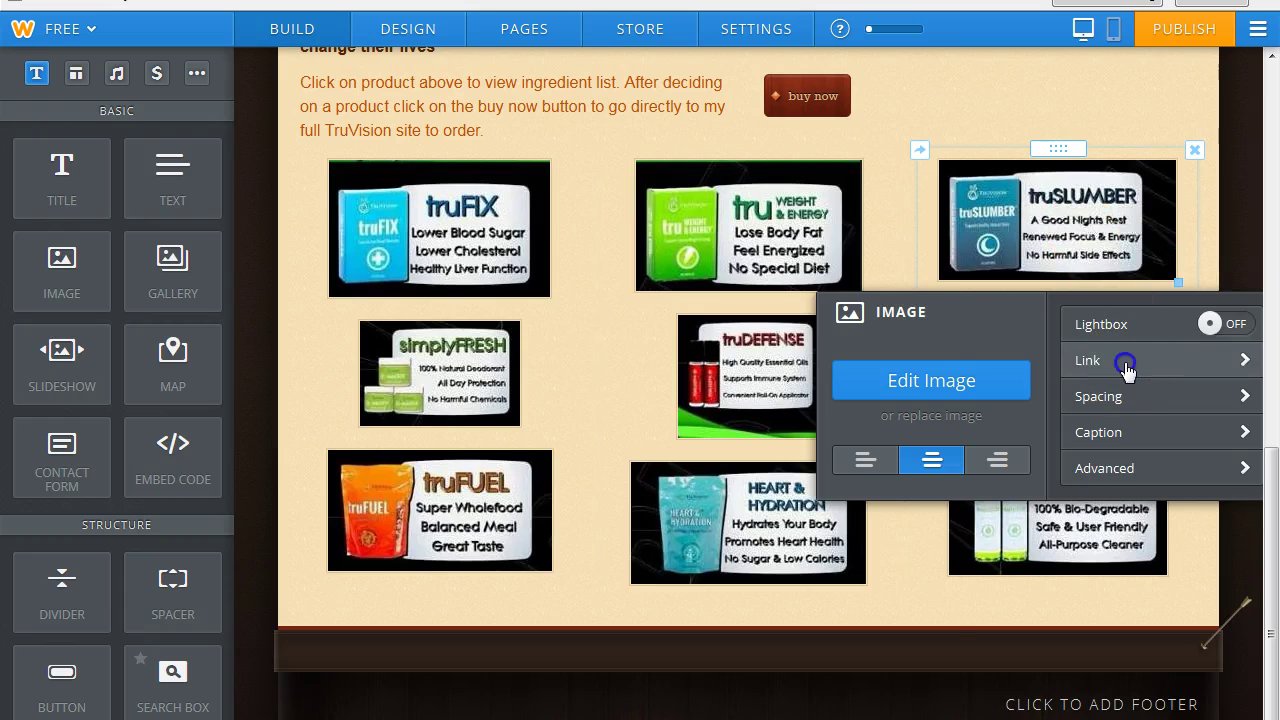
# Link the truSLUMBER image to a newly uploaded TruSlumber product sheet file.
pyautogui.click(1127, 362)
pyautogui.click(375, 522)
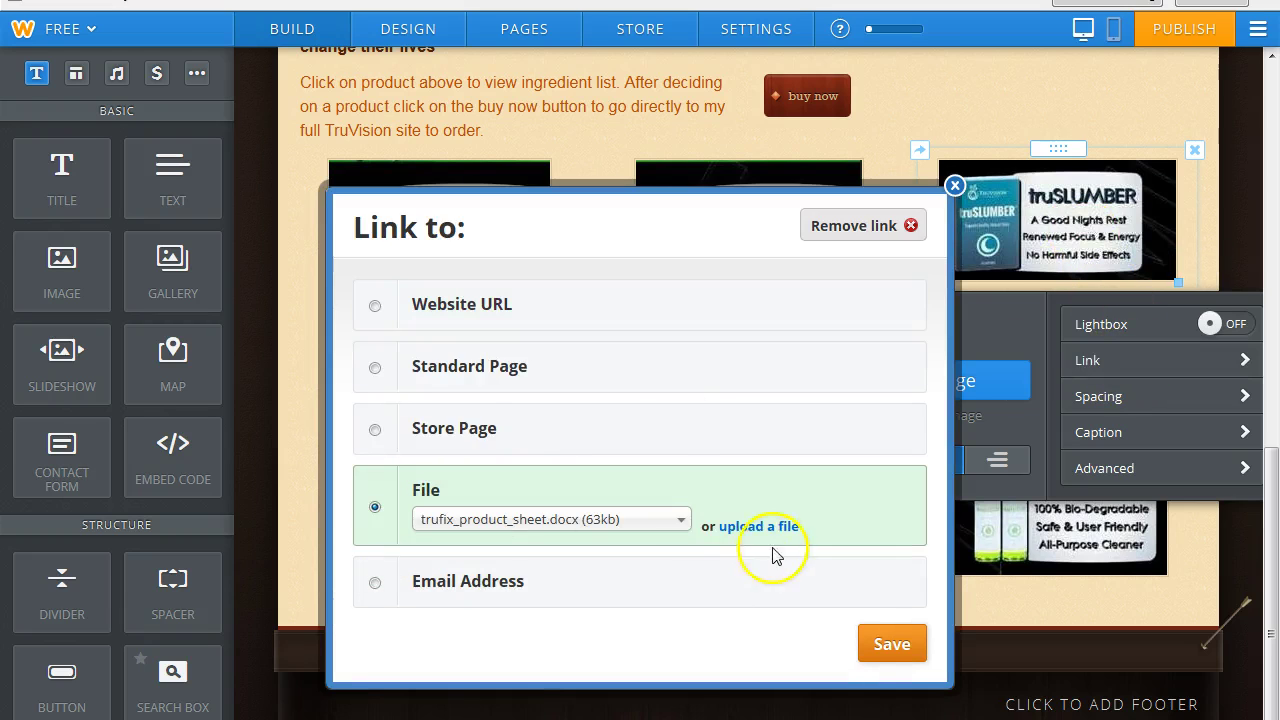
pyautogui.click(743, 527)
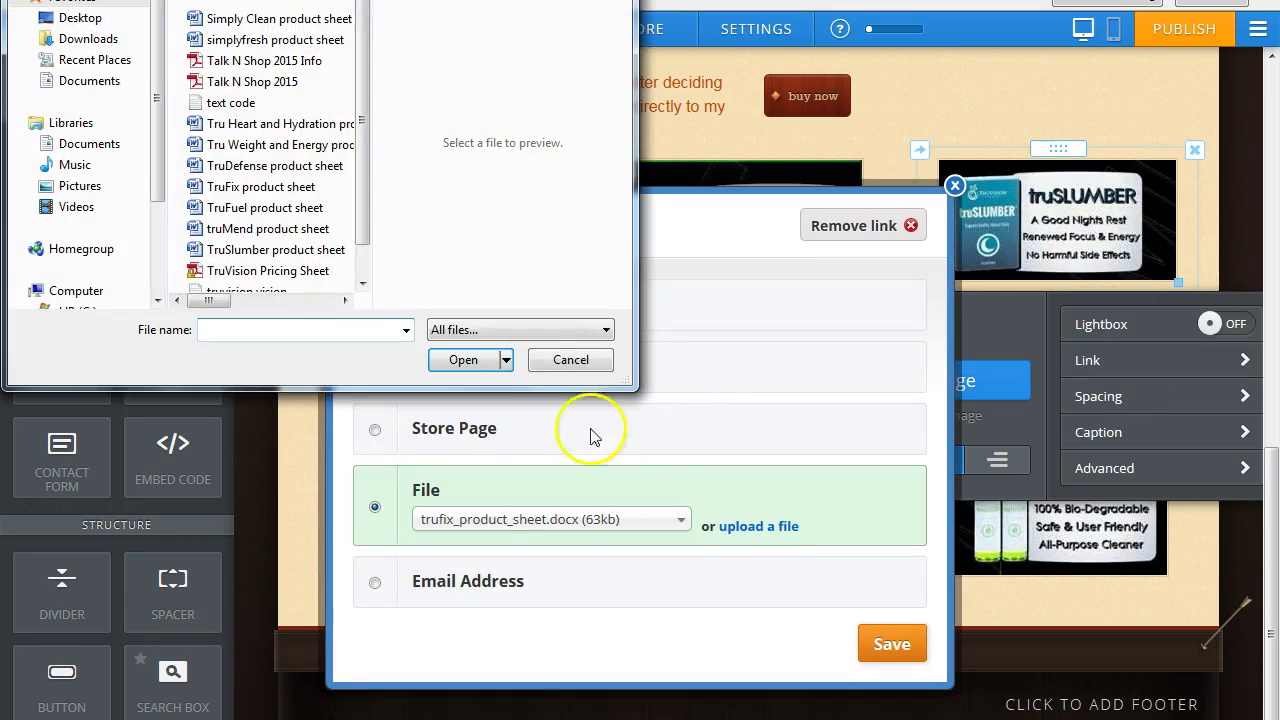
pyautogui.click(265, 251)
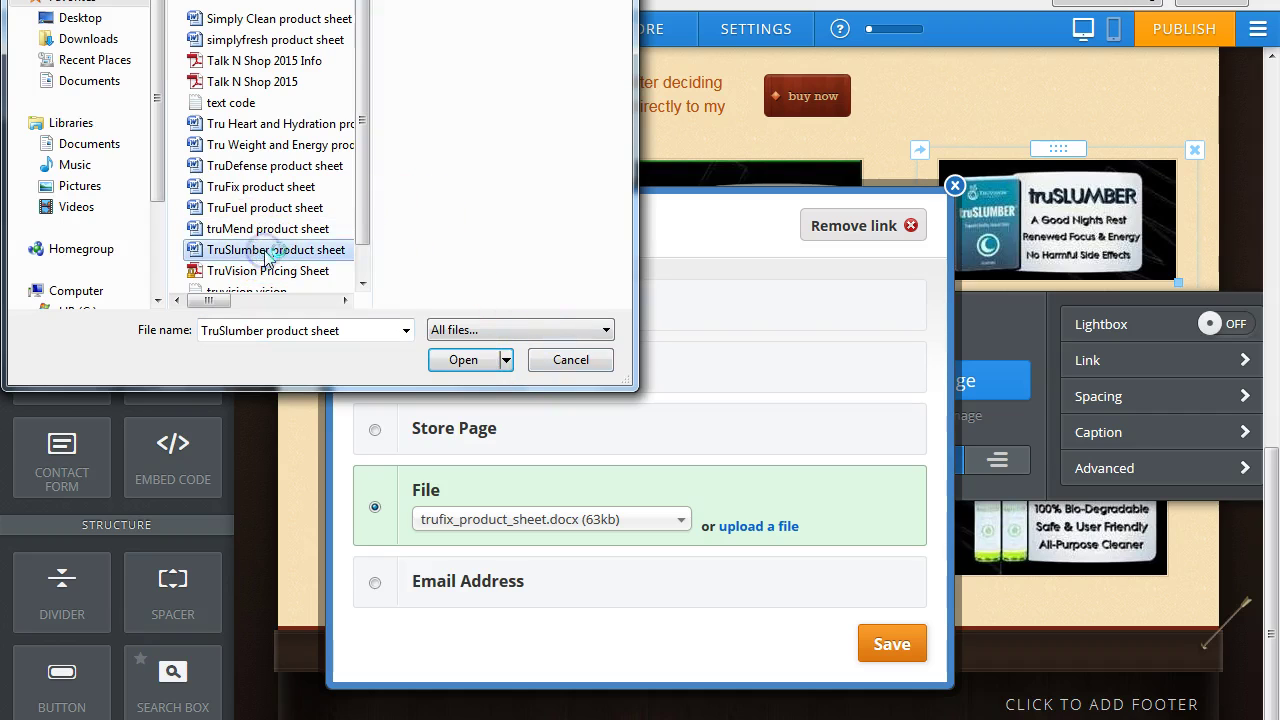
pyautogui.click(463, 360)
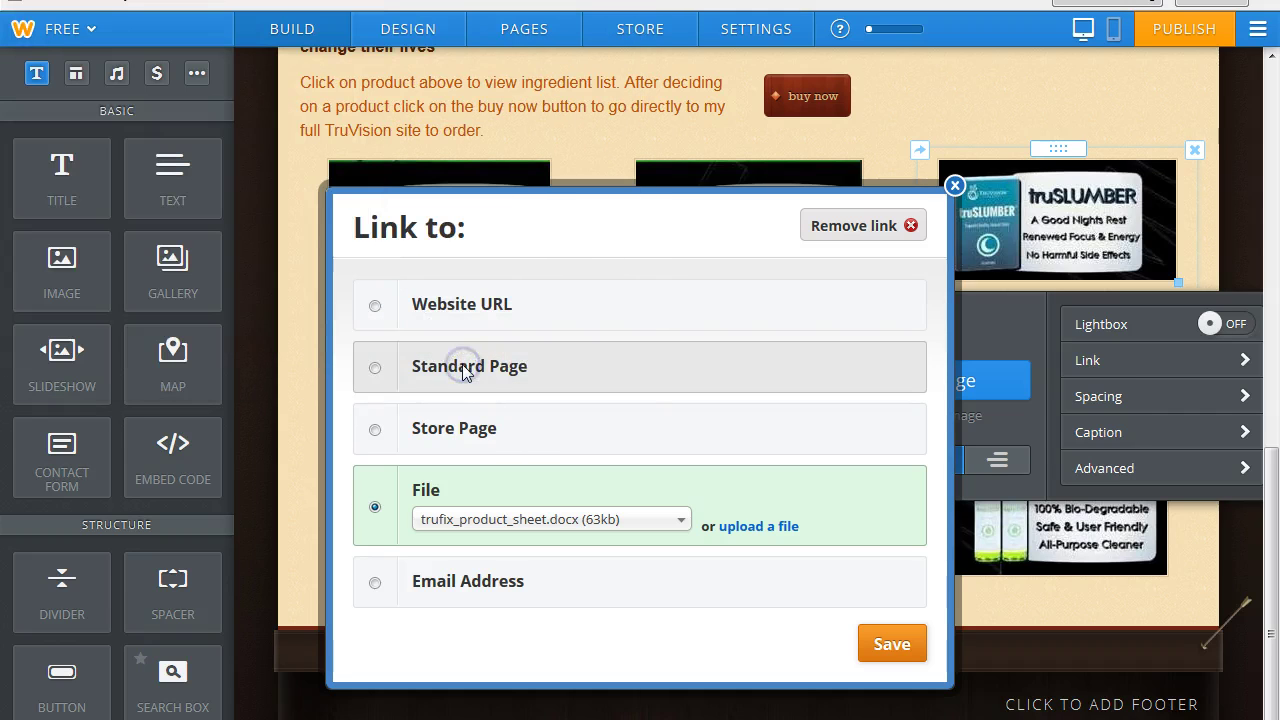
# Confirm the link points to truslumber_product_sheet.docx and save it.
pyautogui.click(1085, 250)
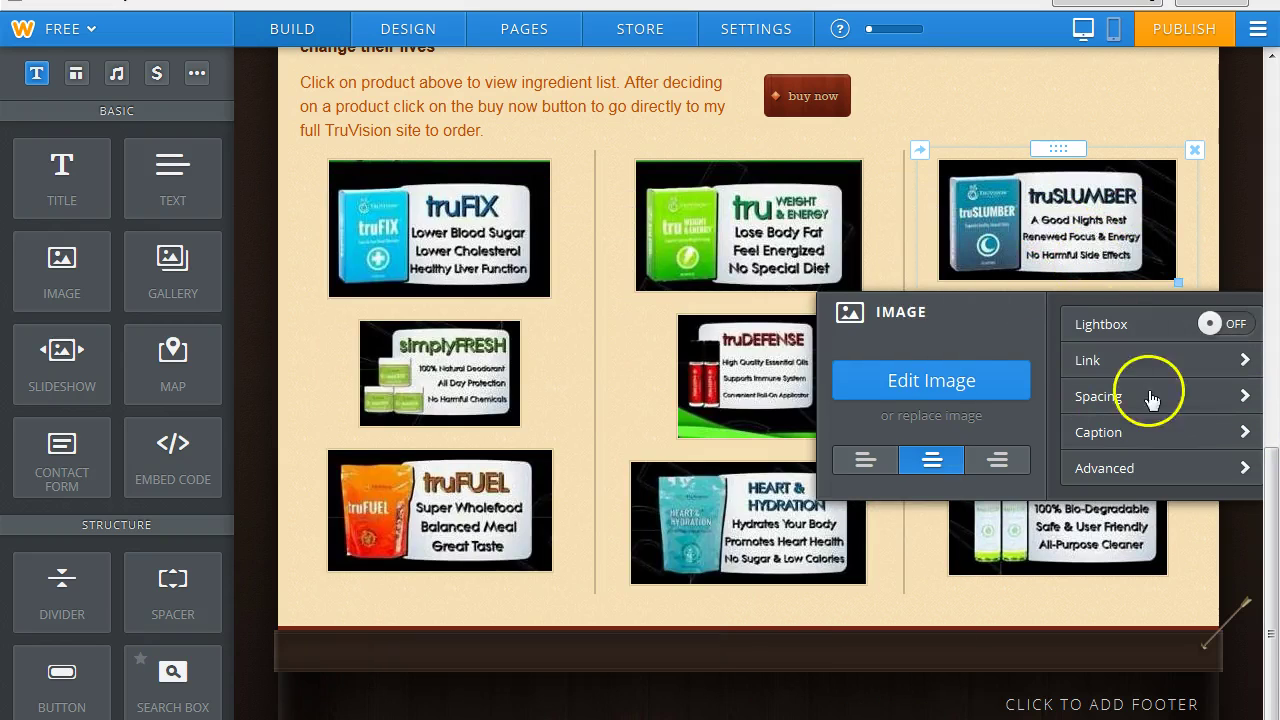
pyautogui.click(1245, 360)
pyautogui.click(613, 528)
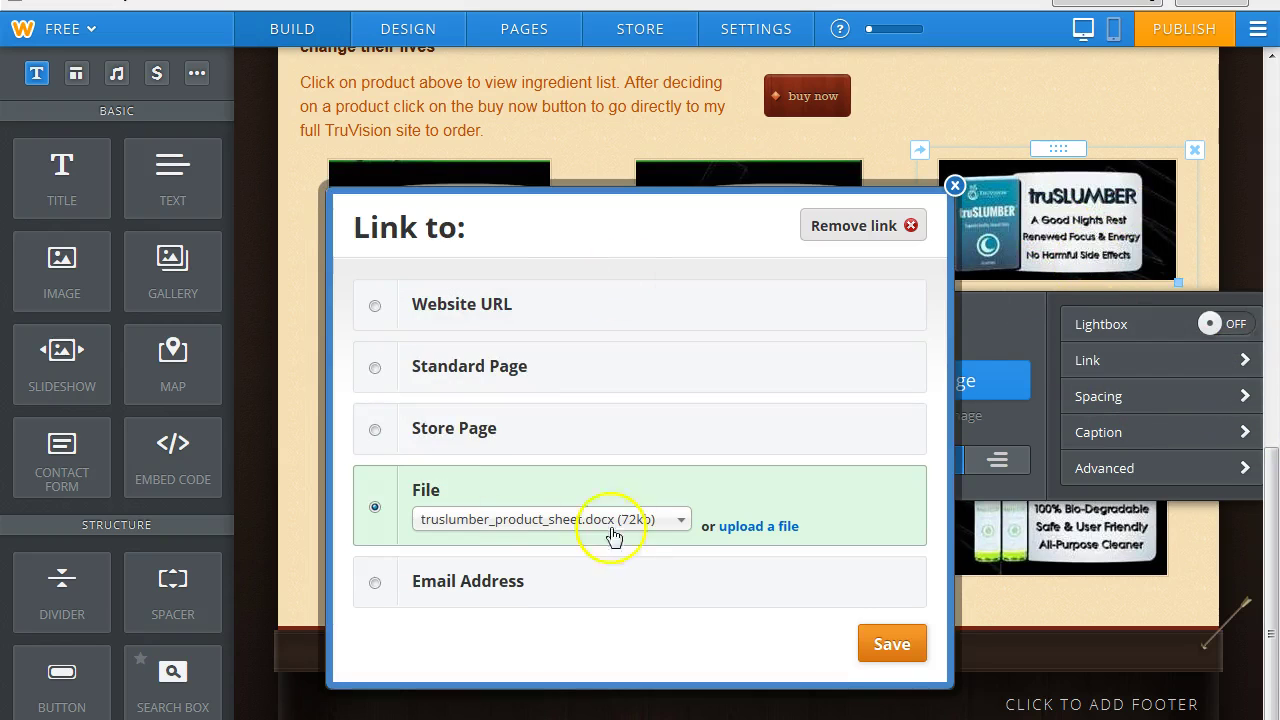
pyautogui.click(740, 526)
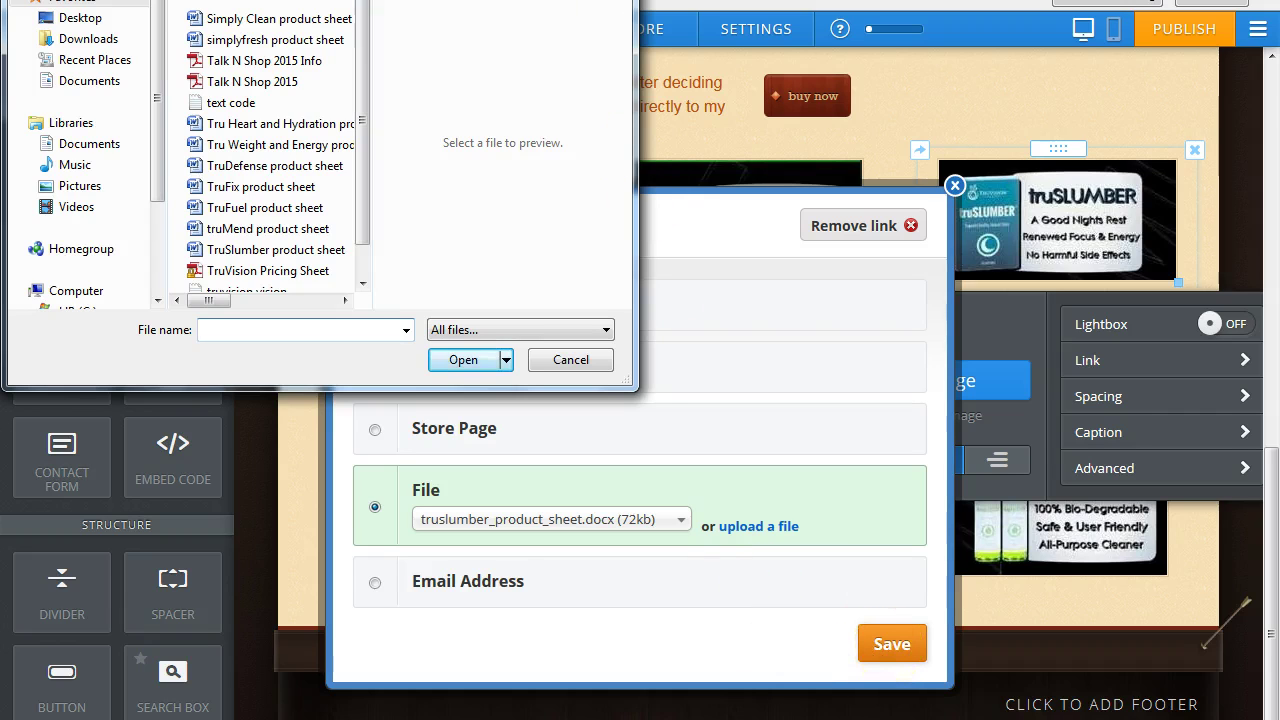
pyautogui.press('Escape')
pyautogui.click(1258, 173)
pyautogui.click(1230, 222)
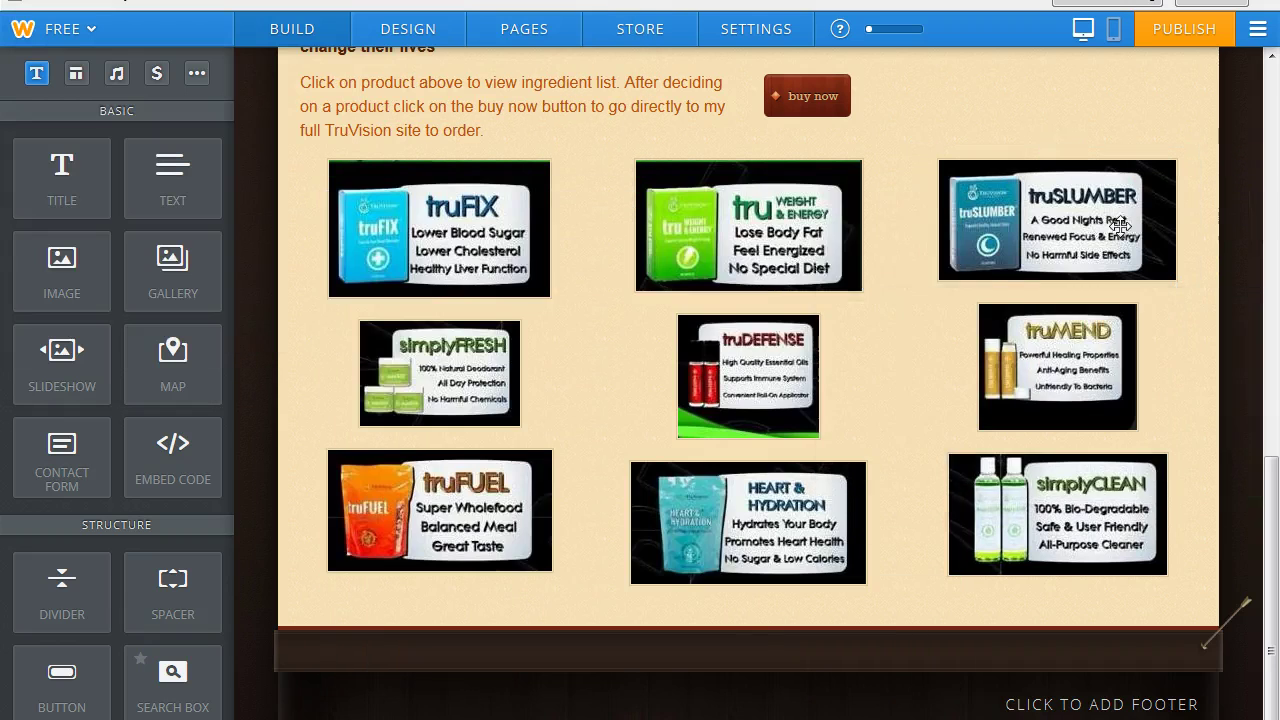
# Link the simplyFRESH image to the uploaded simplyfresh_product_sheet.docx file.
pyautogui.click(443, 377)
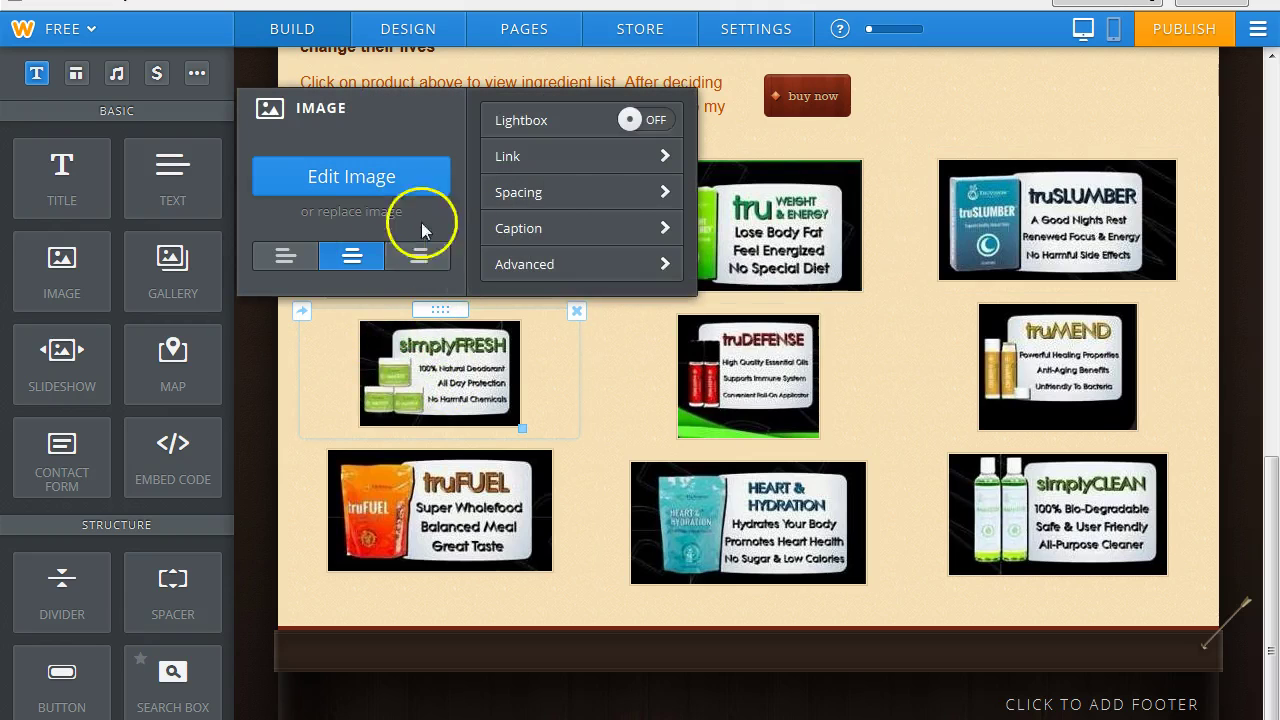
pyautogui.click(595, 156)
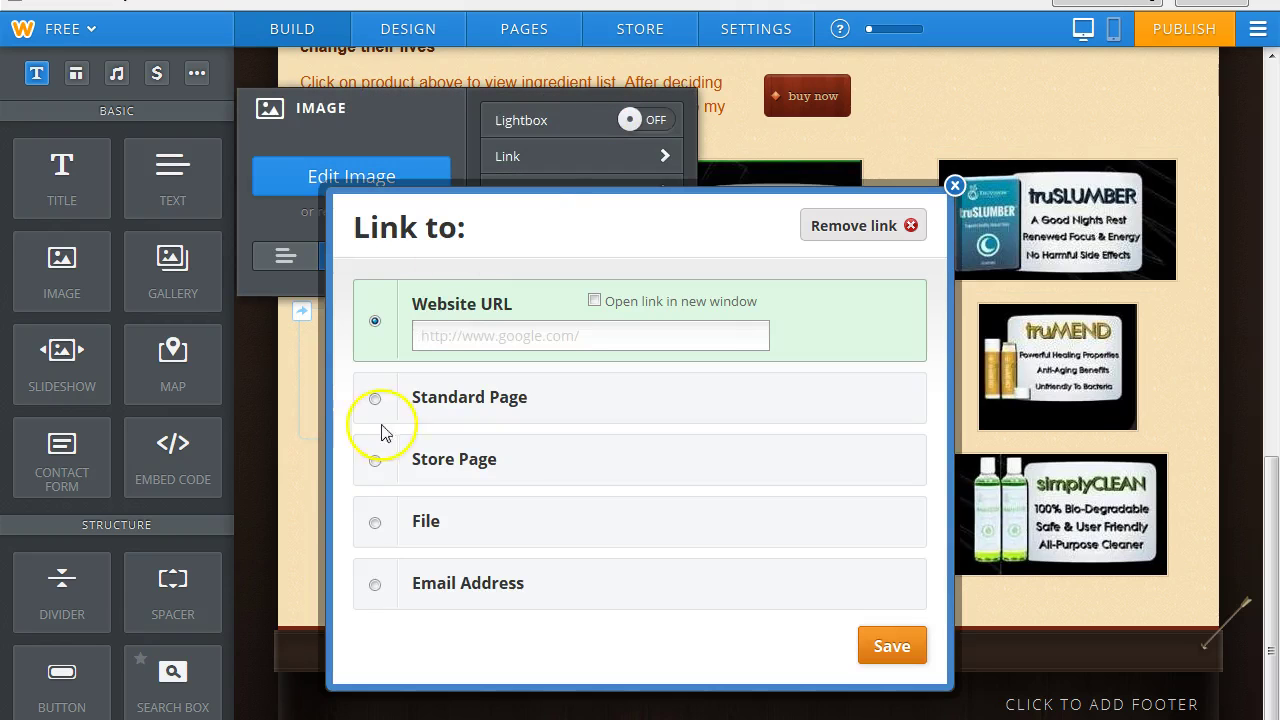
pyautogui.click(375, 523)
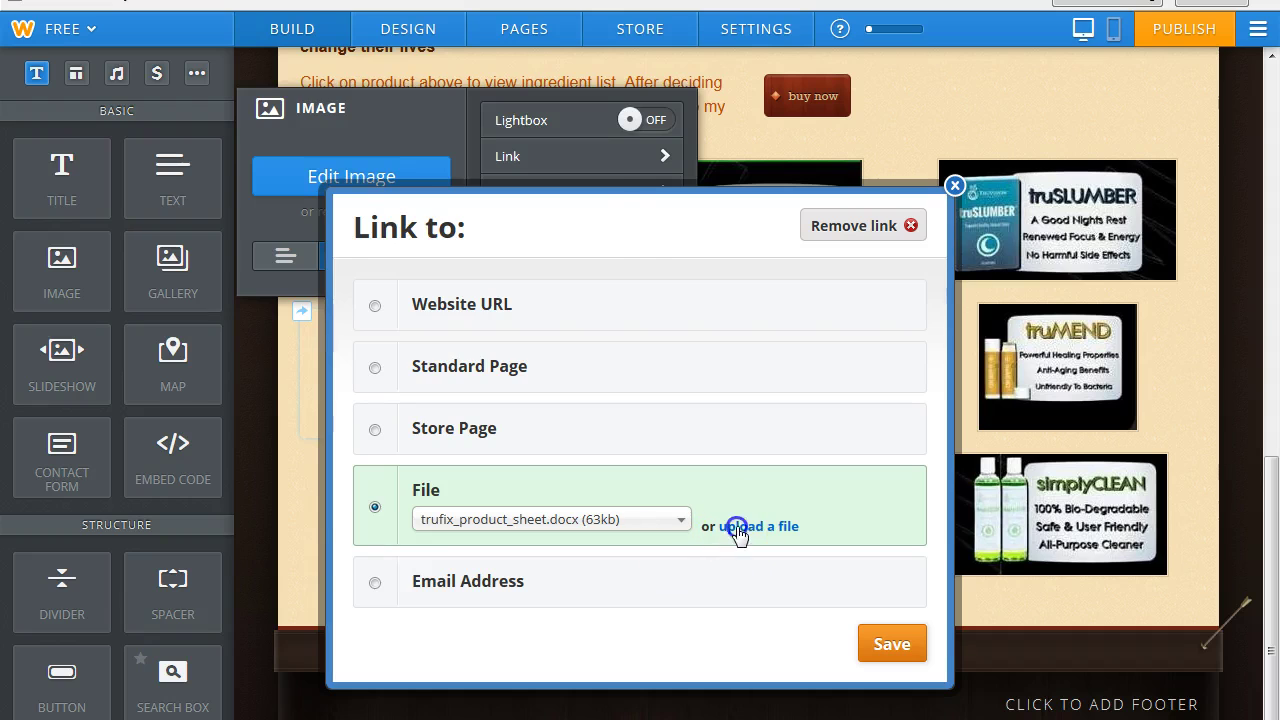
pyautogui.click(737, 527)
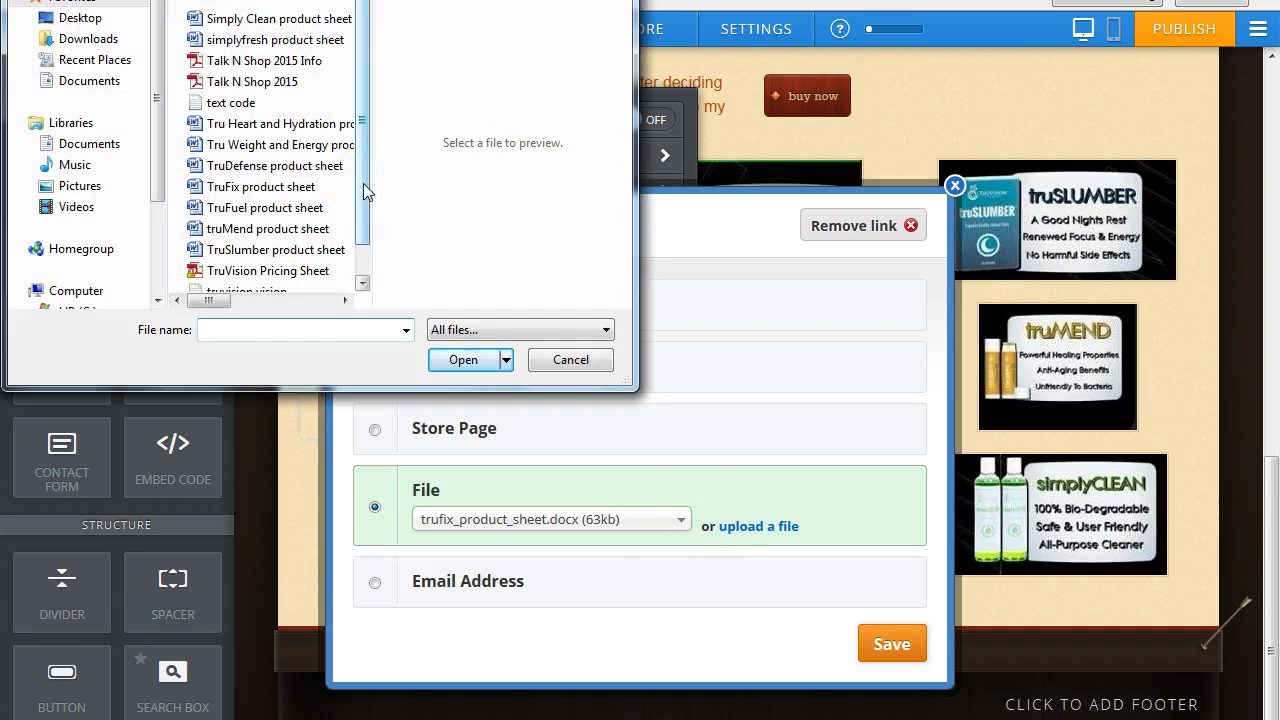
pyautogui.click(253, 40)
pyautogui.click(463, 360)
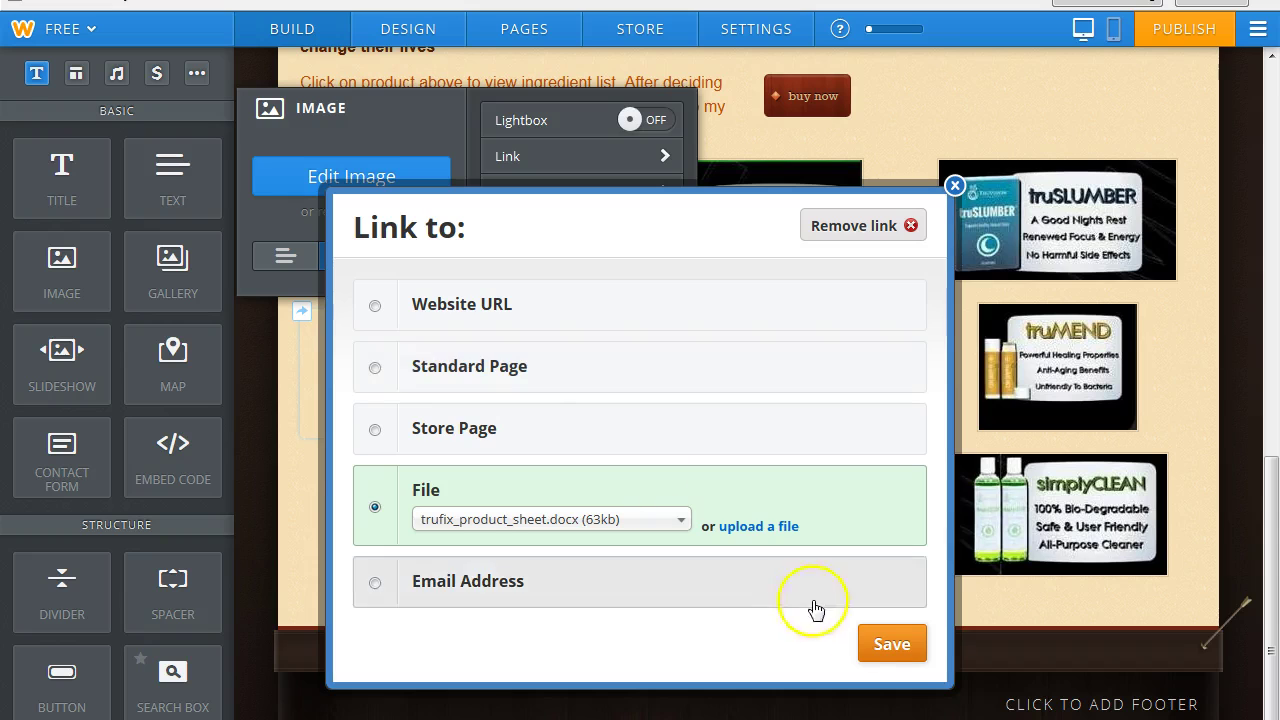
pyautogui.click(890, 646)
# Link the truDEFENSE image to the uploaded TruDefense product sheet file.
pyautogui.click(749, 400)
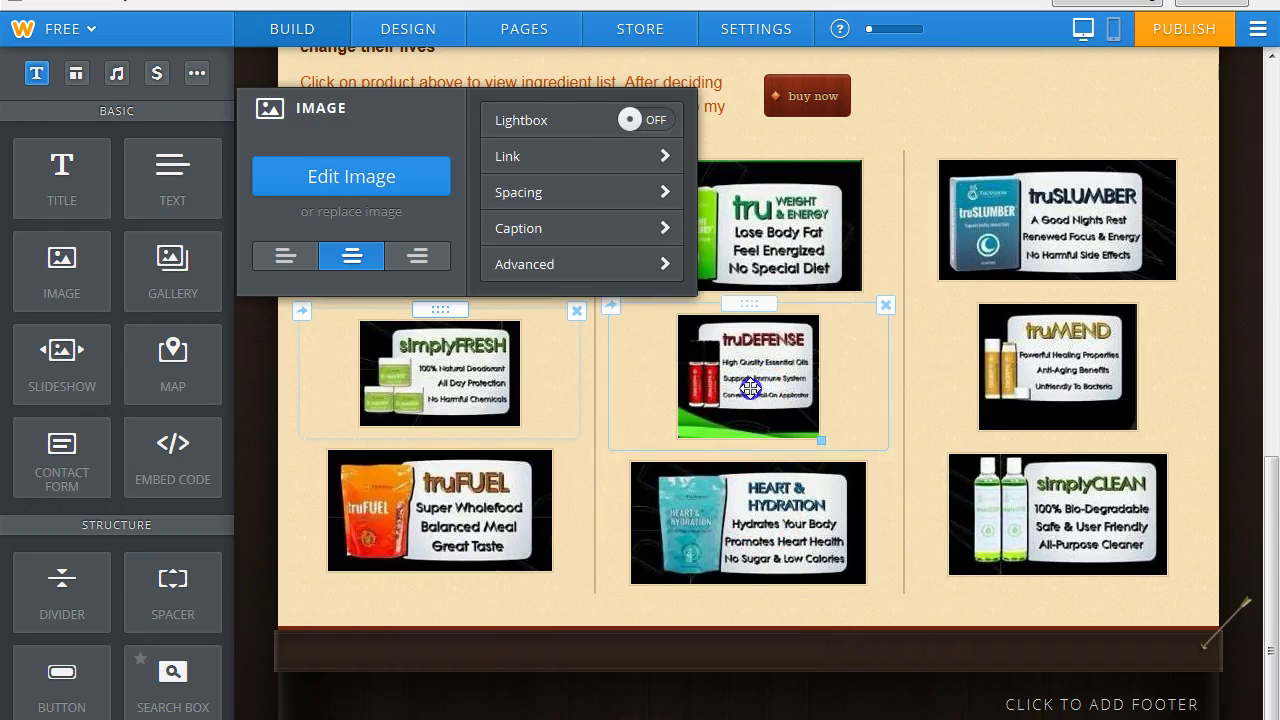
pyautogui.click(870, 148)
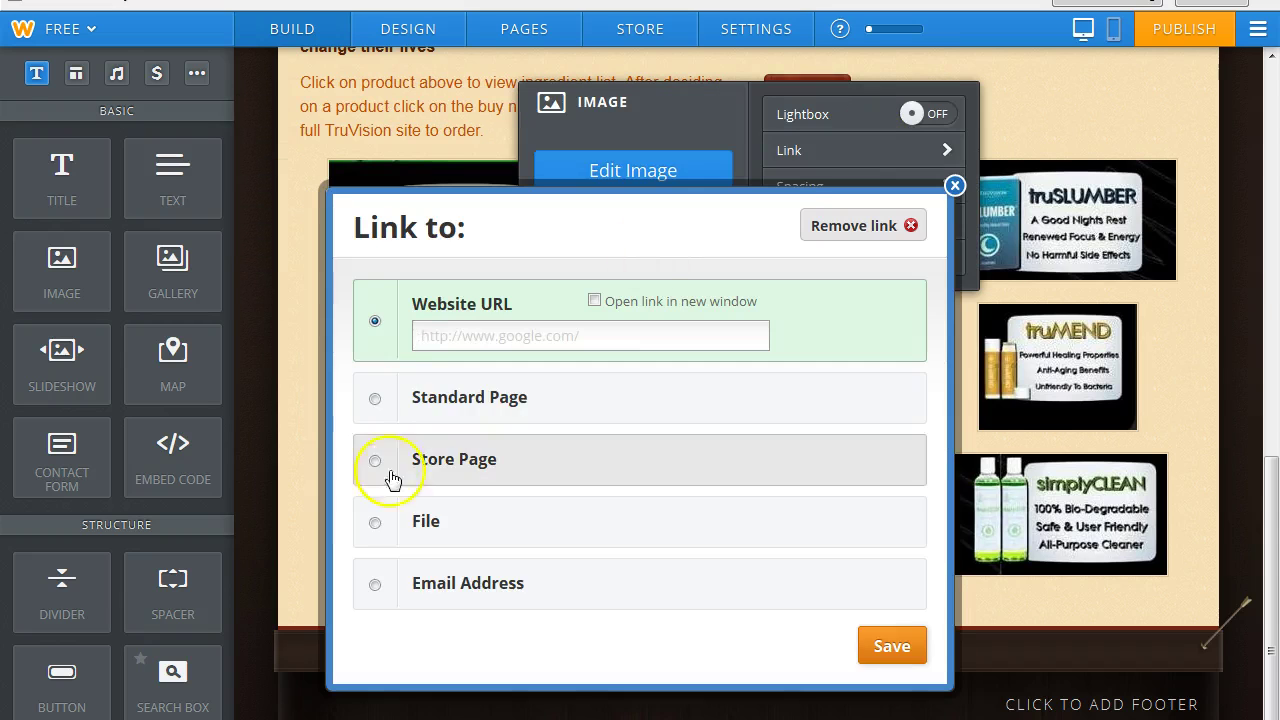
pyautogui.click(378, 522)
pyautogui.click(750, 526)
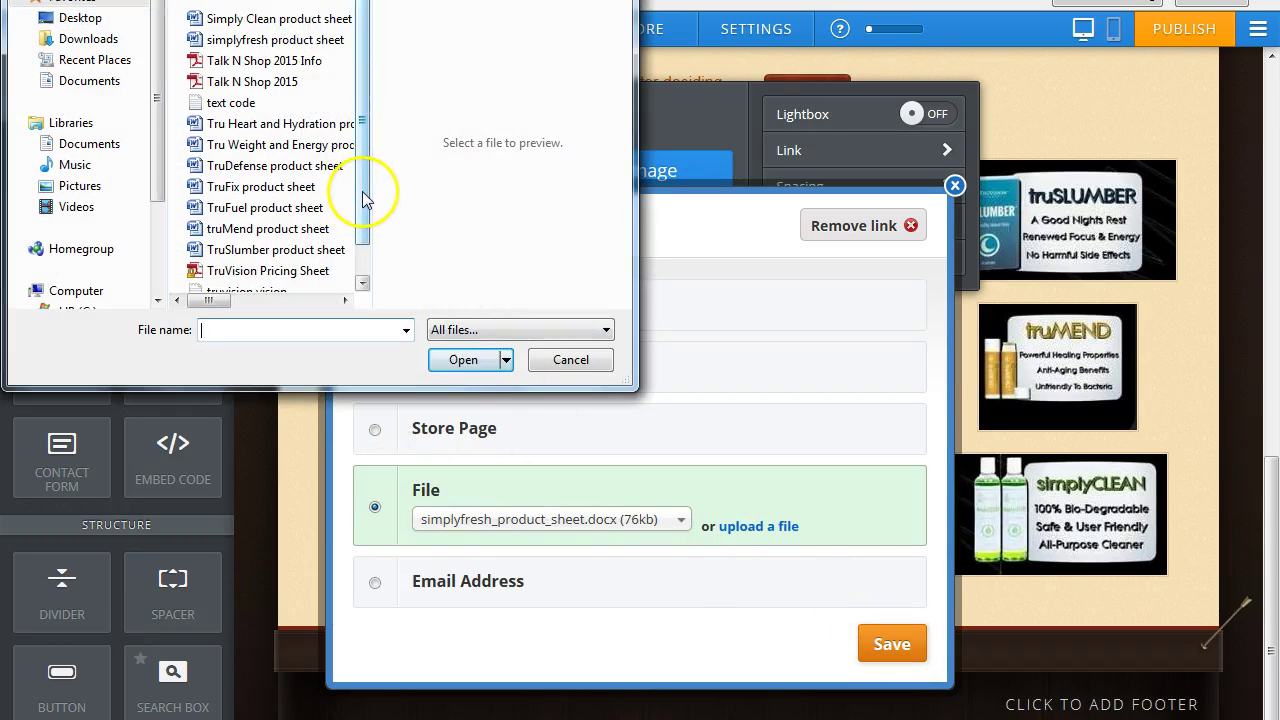
pyautogui.moveTo(363, 188); pyautogui.dragTo(364, 195)
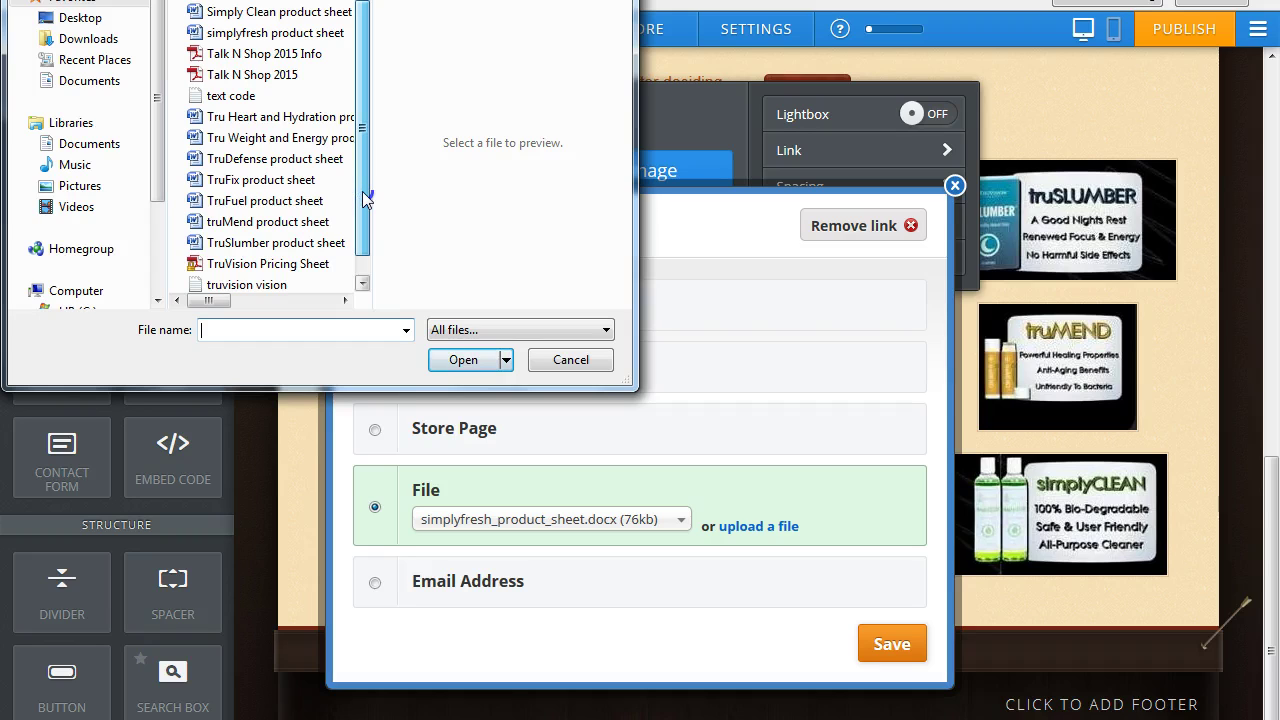
pyautogui.click(262, 159)
pyautogui.click(459, 365)
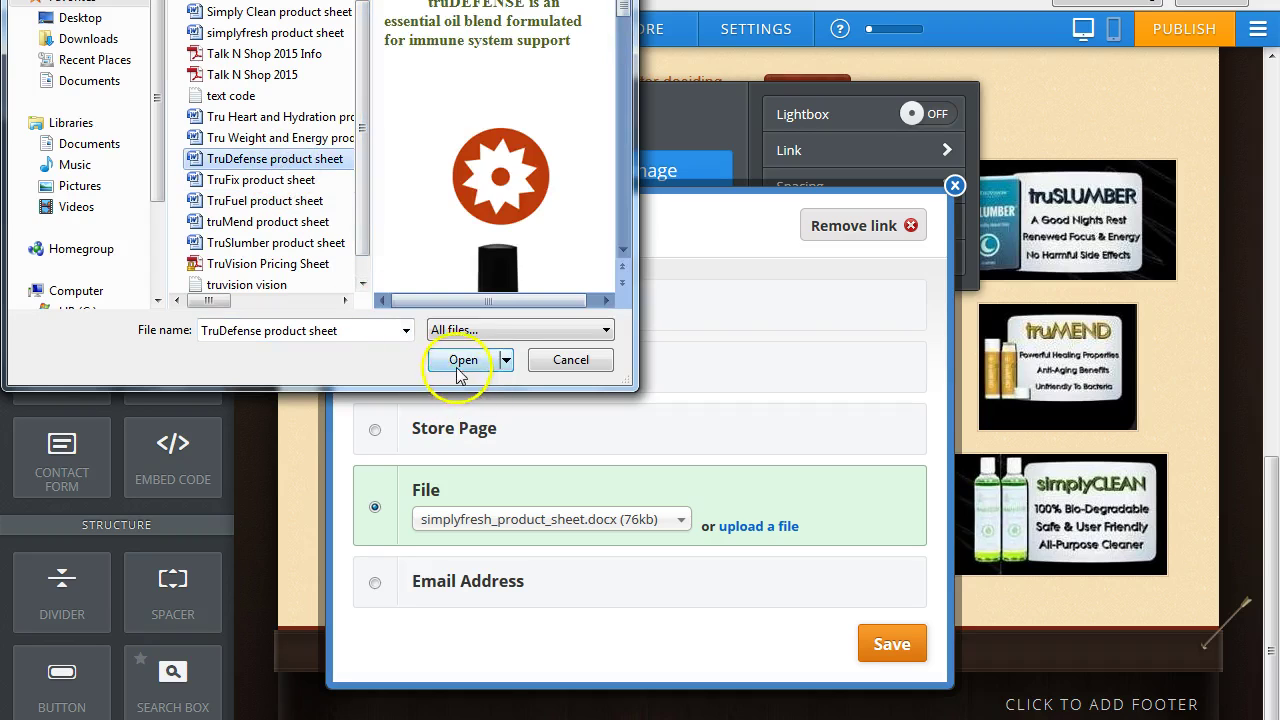
pyautogui.click(892, 644)
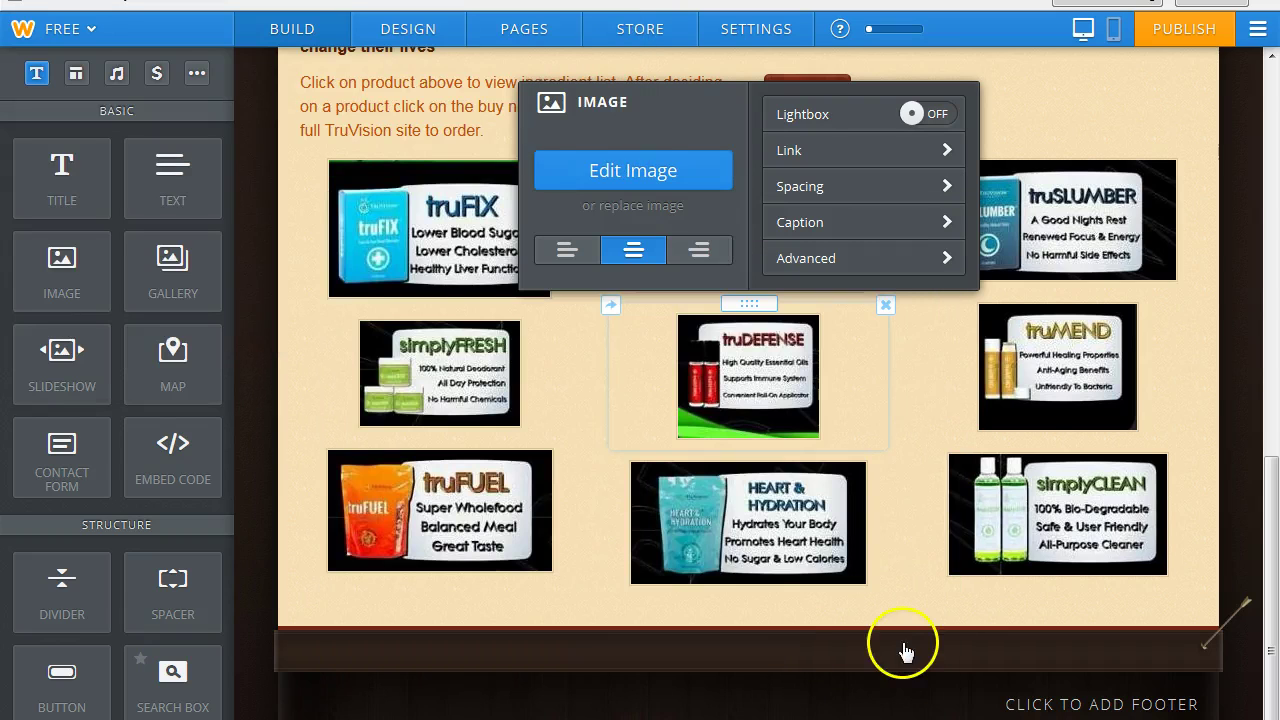
# Link the truMEND image to the uploaded truMend product sheet file.
pyautogui.click(1046, 378)
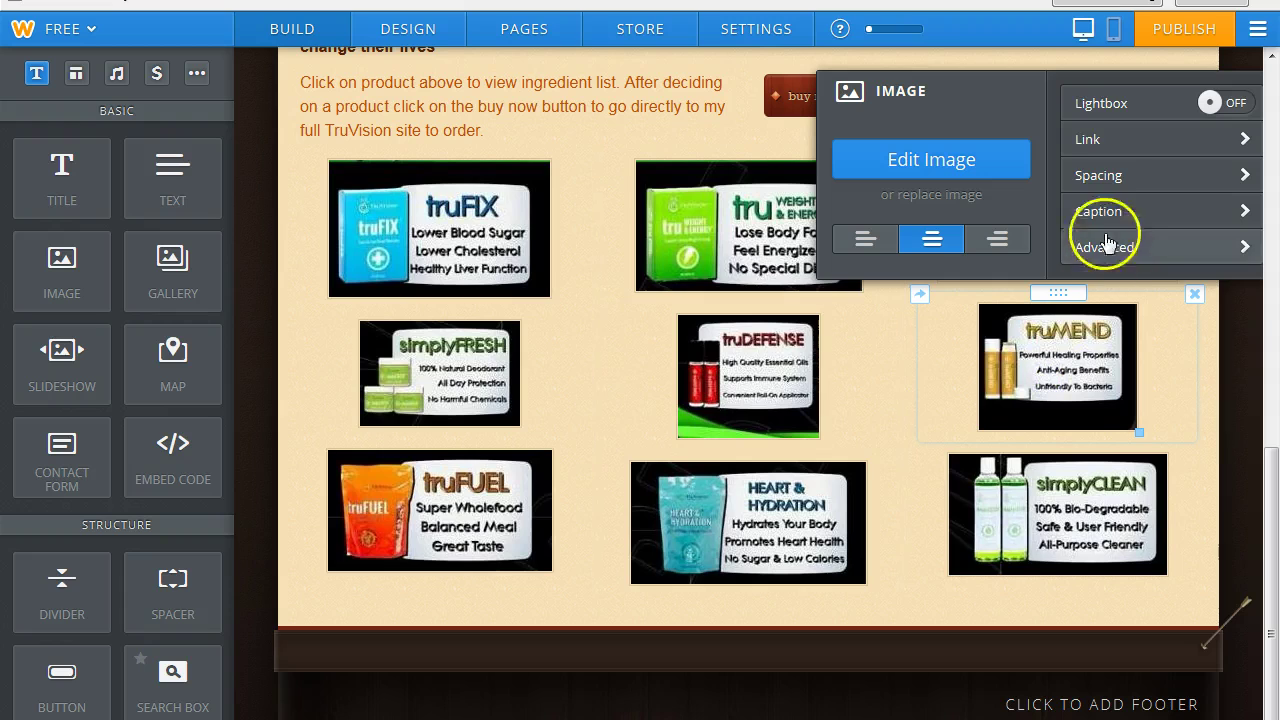
pyautogui.click(1100, 135)
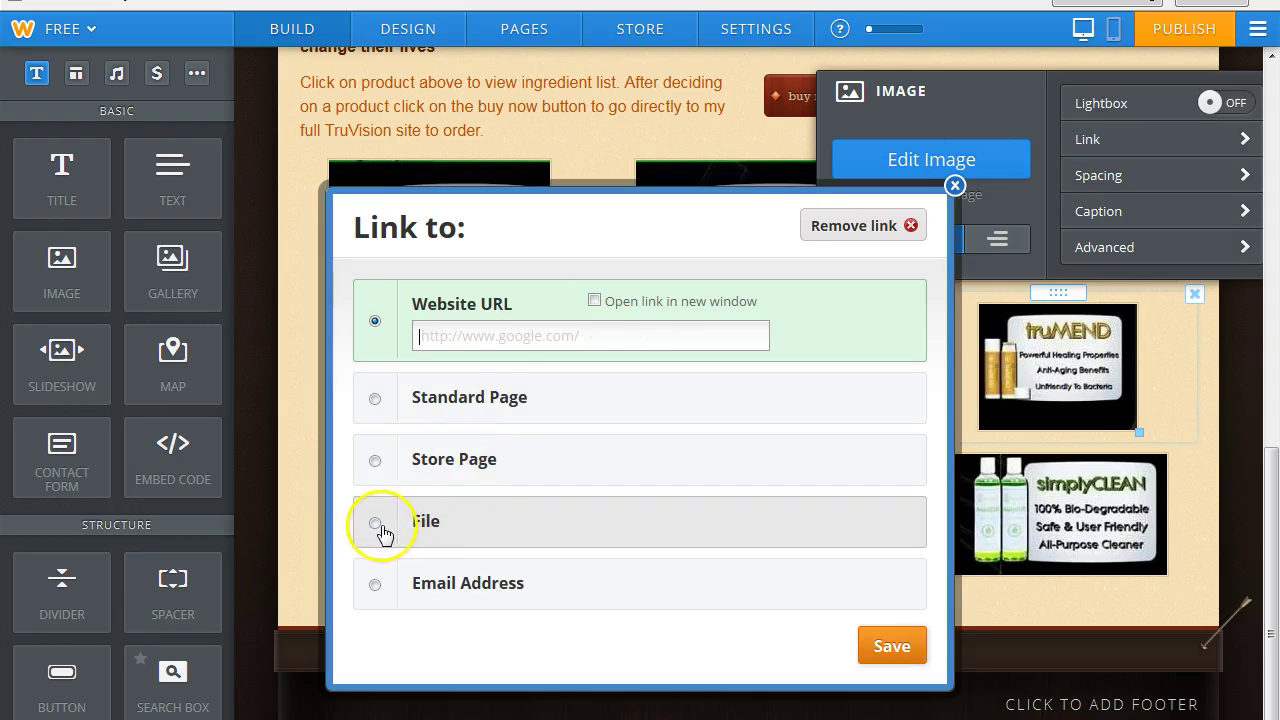
pyautogui.click(376, 525)
pyautogui.click(740, 527)
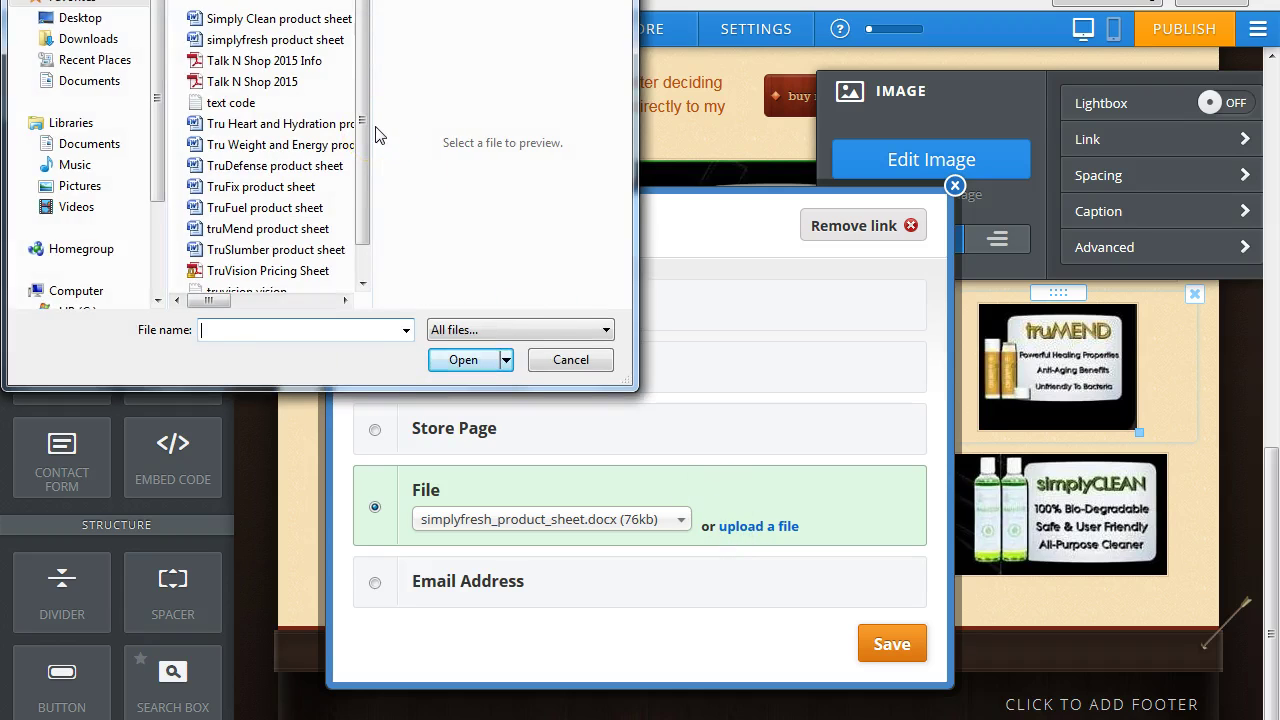
pyautogui.click(250, 230)
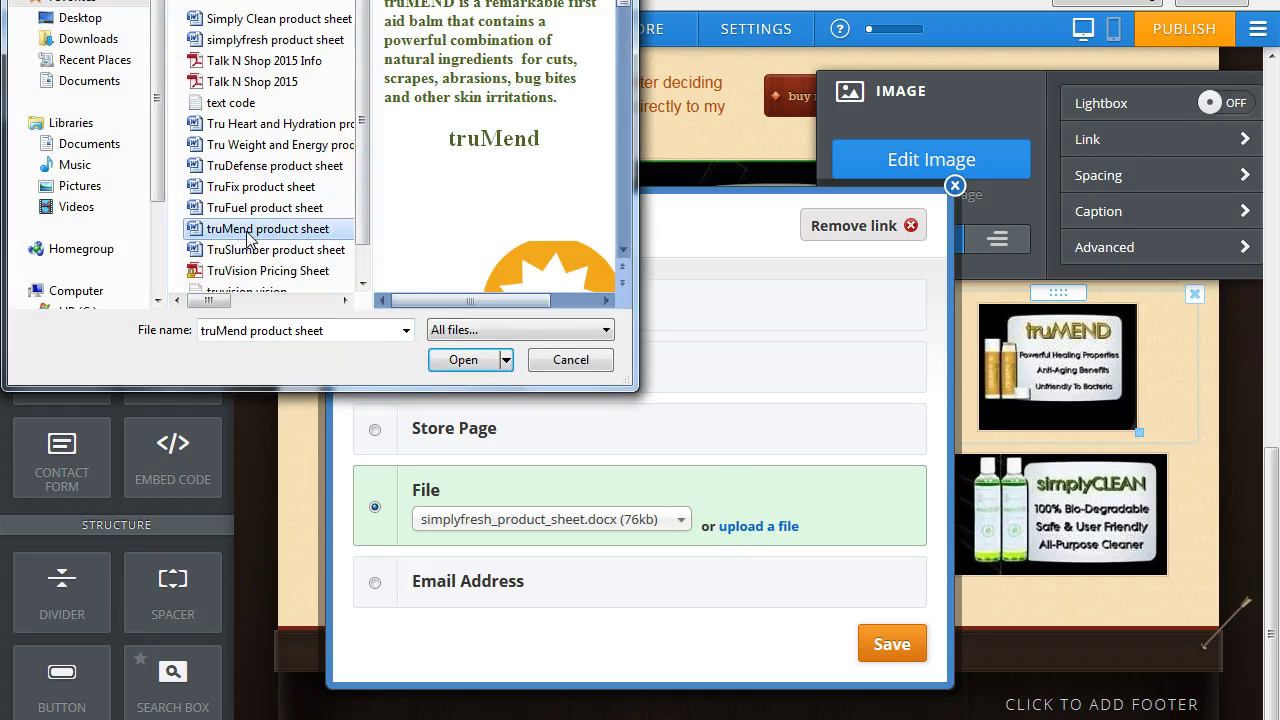
pyautogui.click(466, 360)
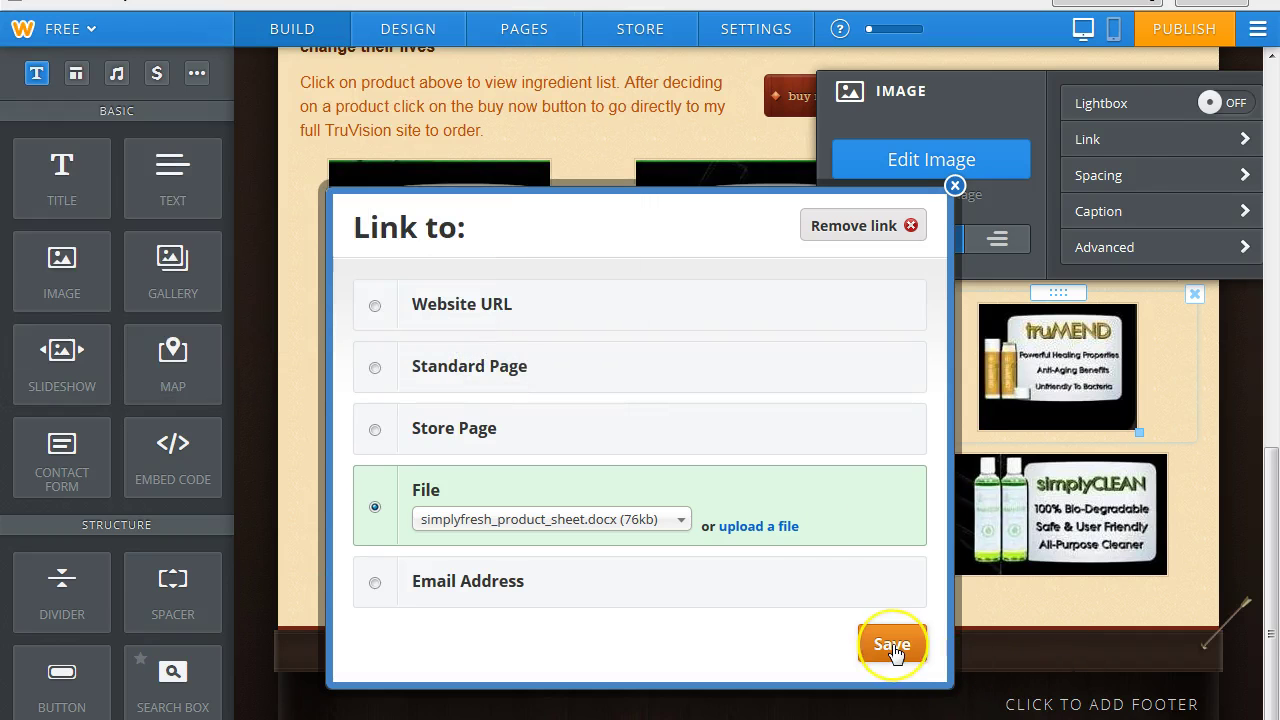
pyautogui.click(891, 645)
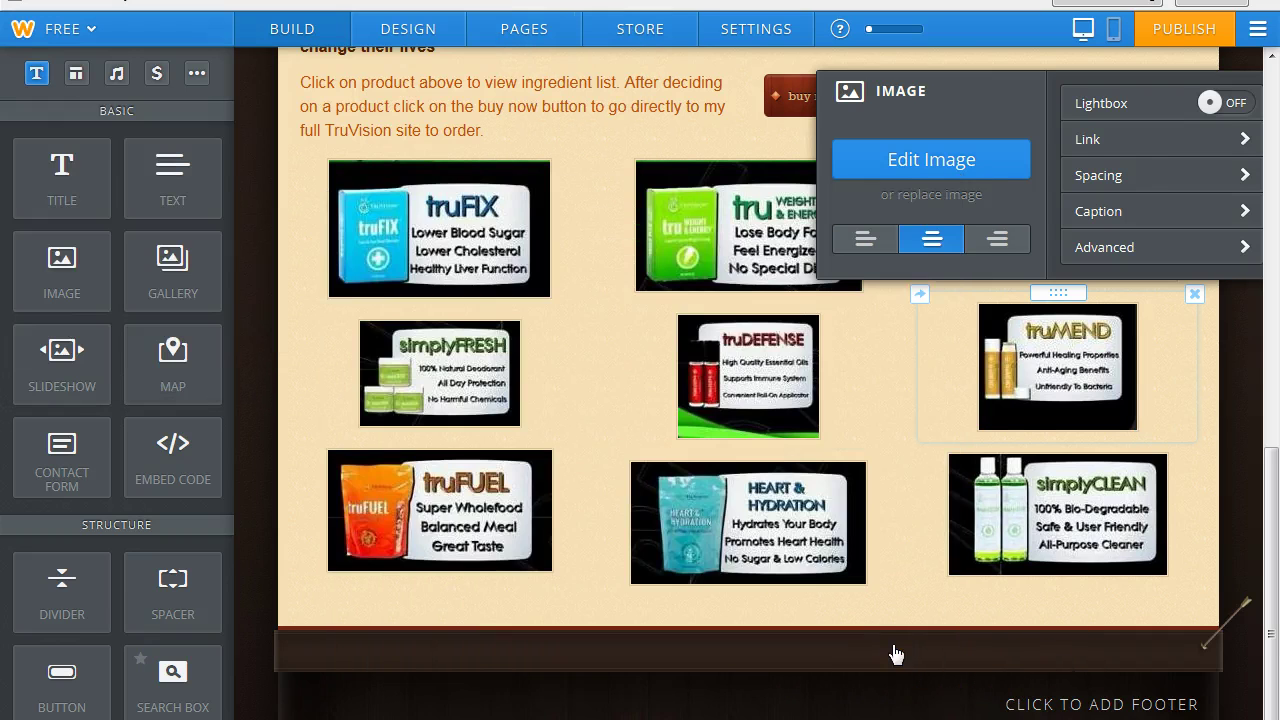
# Link the truFUEL image to the uploaded TruFuel product sheet file.
pyautogui.click(450, 530)
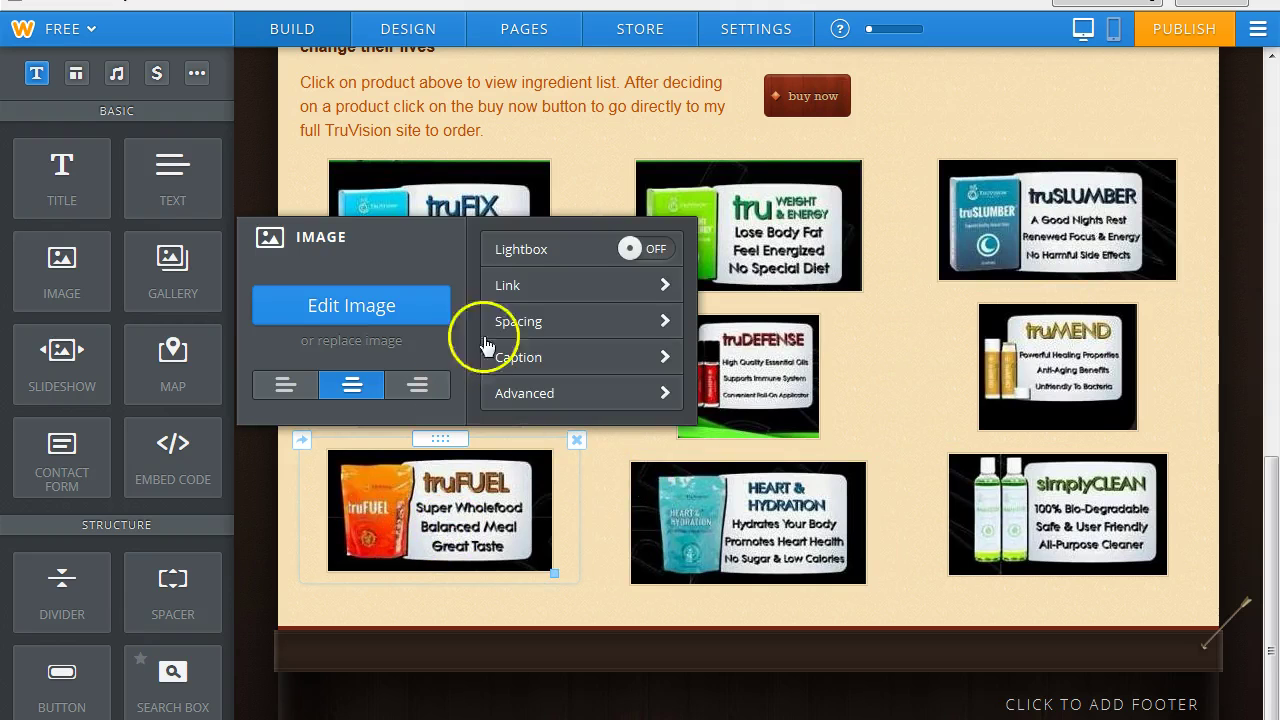
pyautogui.click(666, 285)
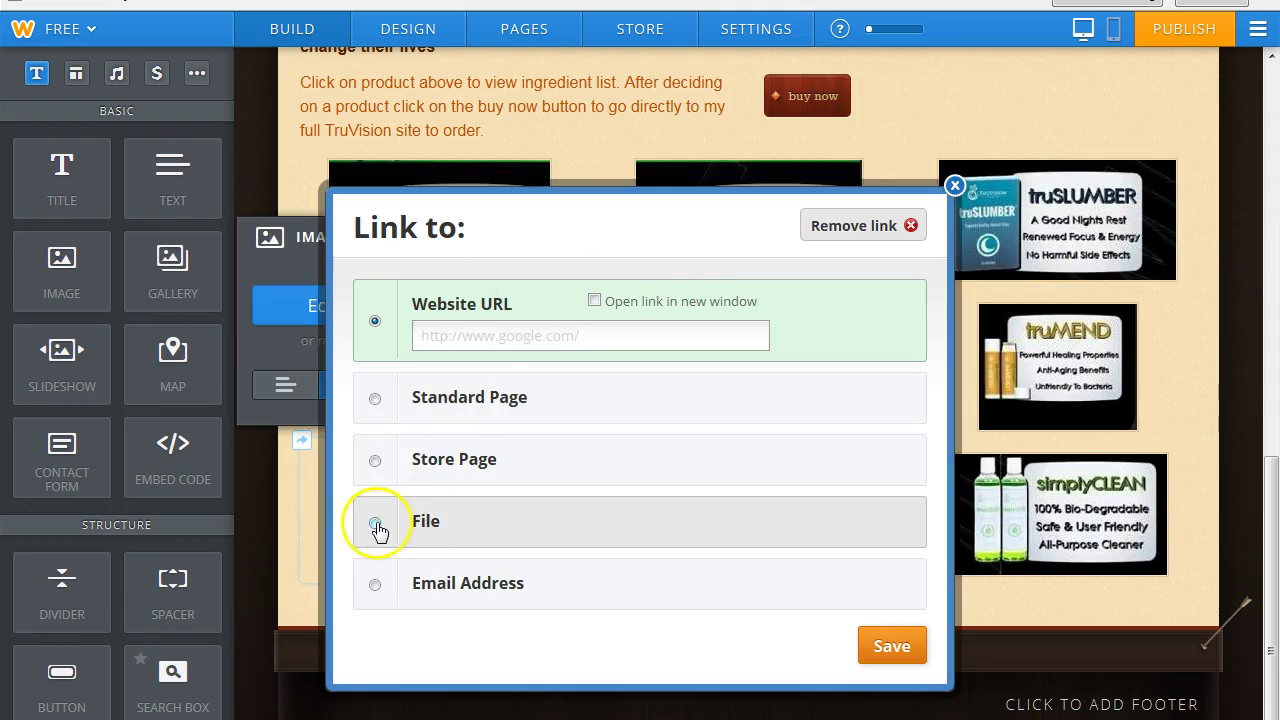
pyautogui.click(377, 521)
pyautogui.click(728, 527)
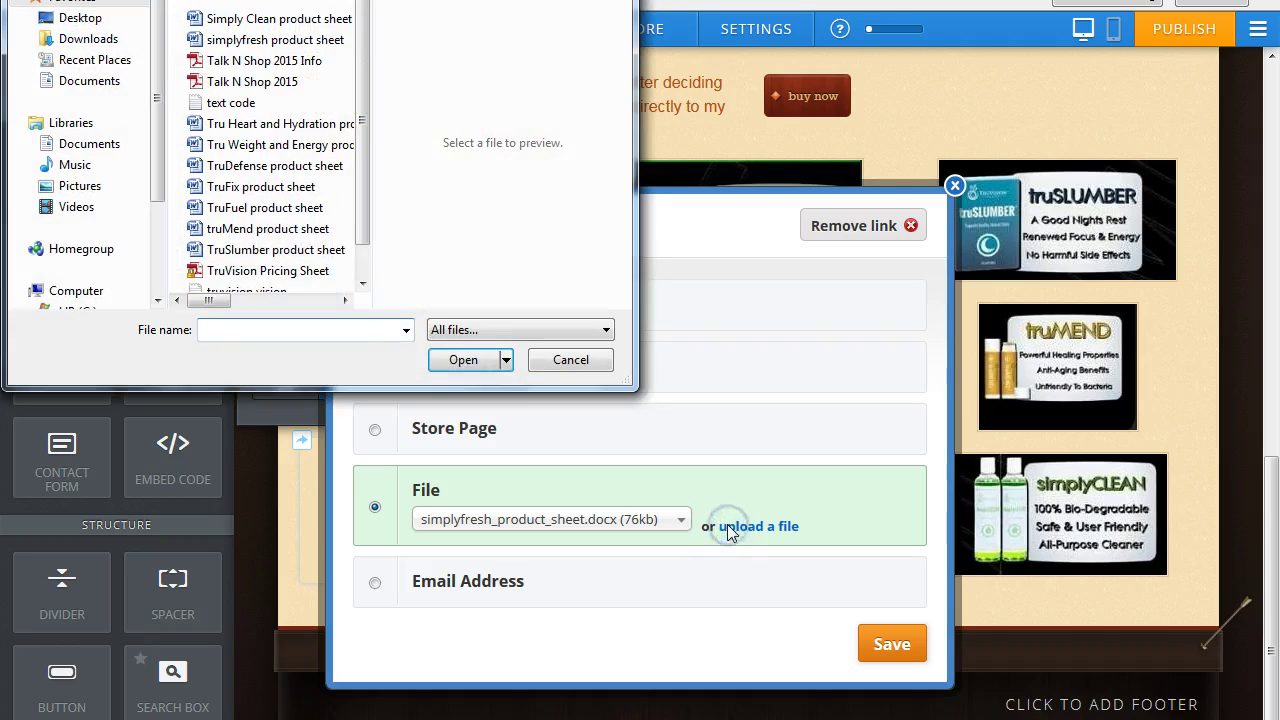
pyautogui.click(268, 208)
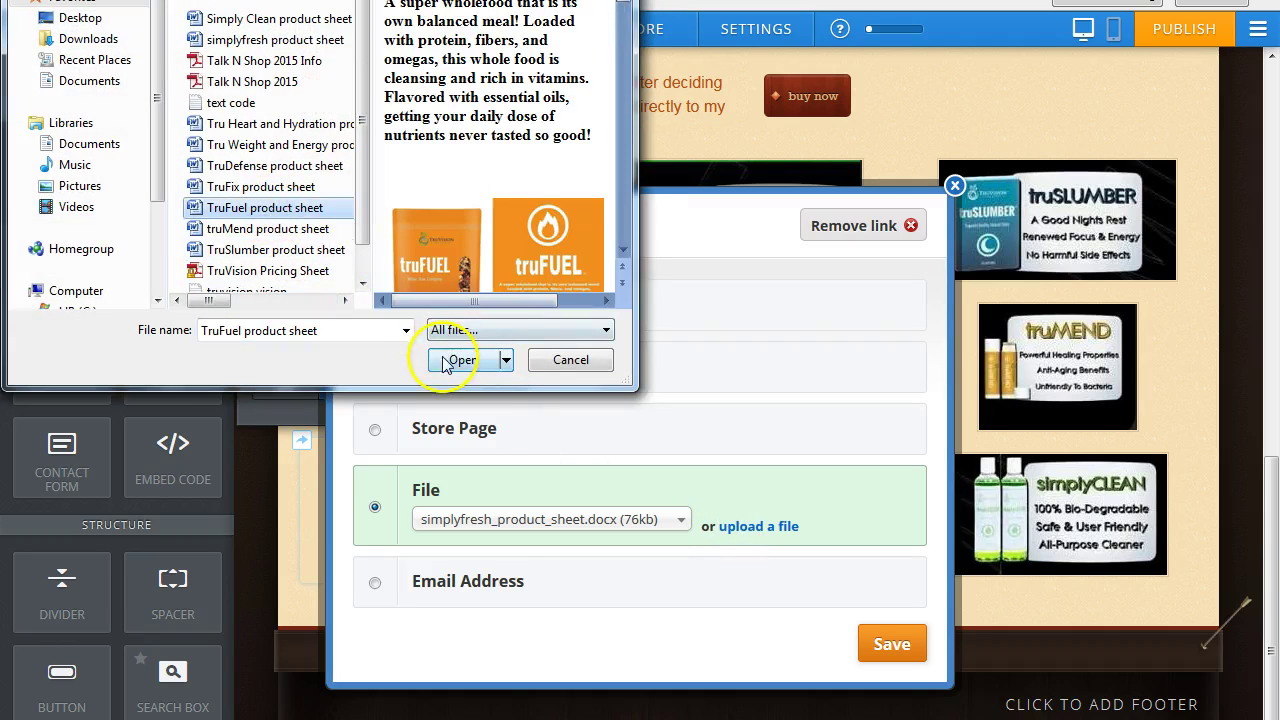
pyautogui.click(455, 360)
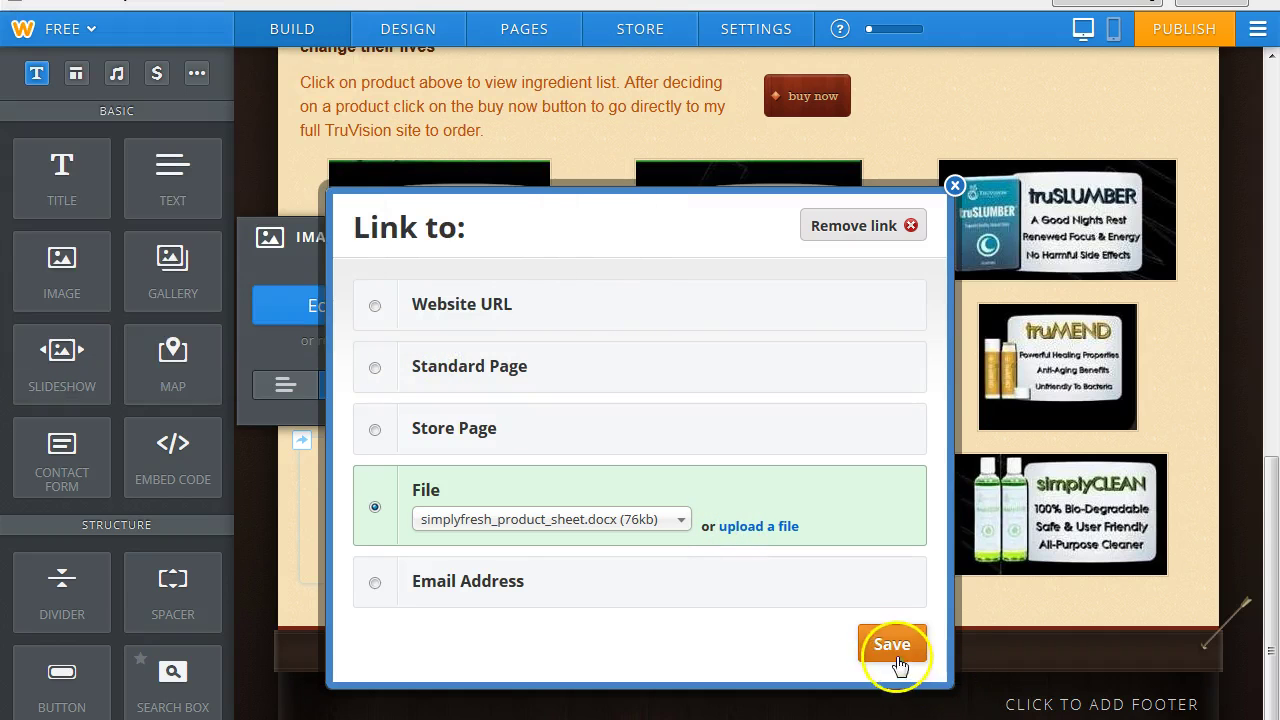
pyautogui.click(890, 645)
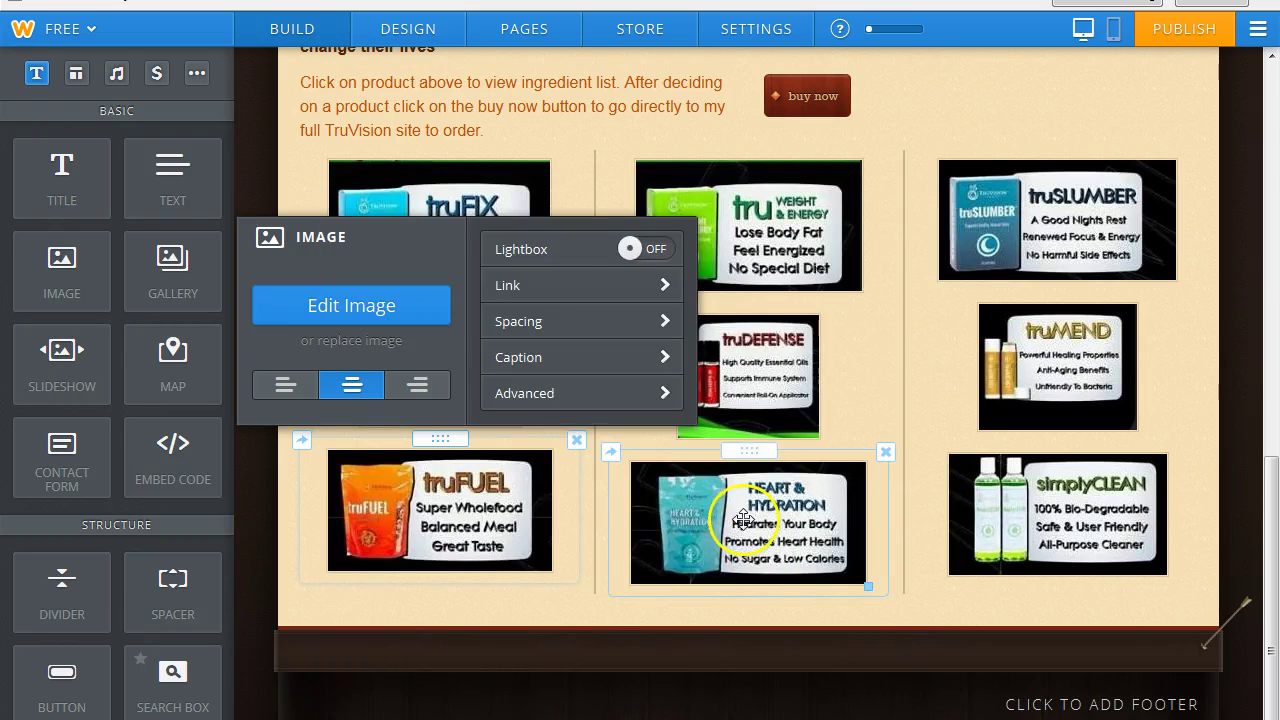
# Link the Heart & Hydration image to the uploaded Heart and Hydration product sheet.
pyautogui.click(744, 520)
pyautogui.click(896, 299)
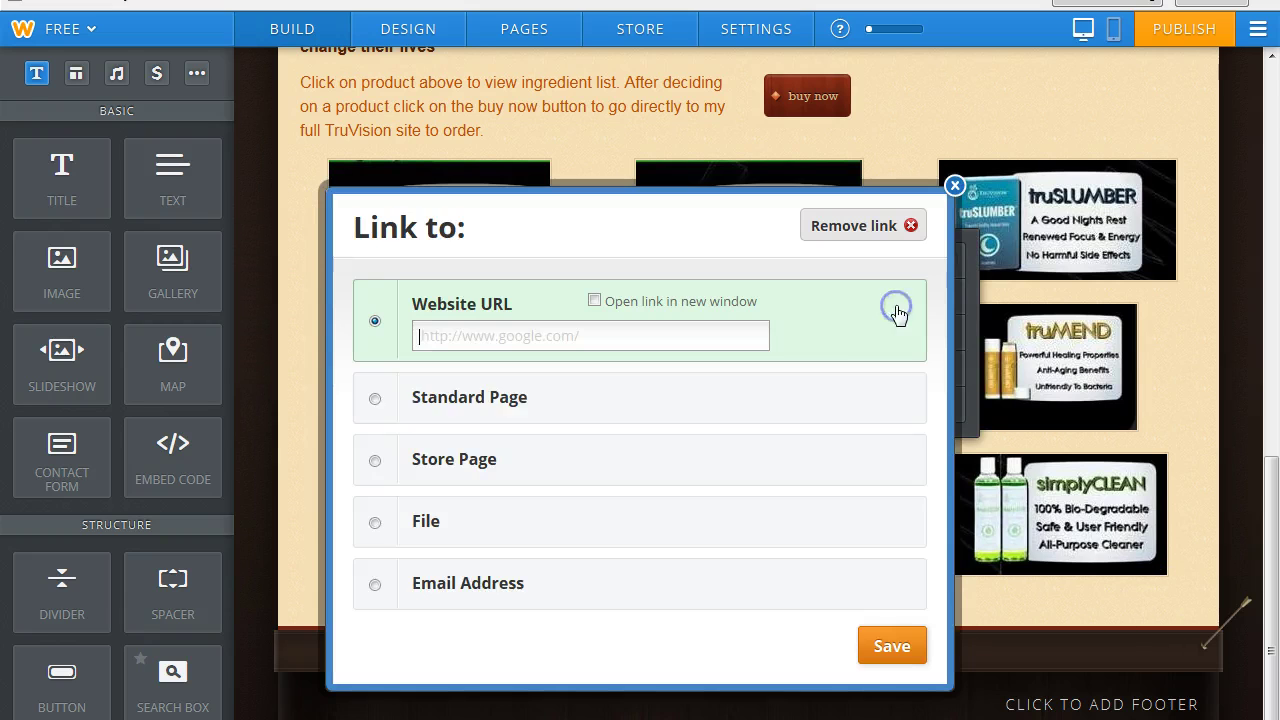
pyautogui.click(376, 521)
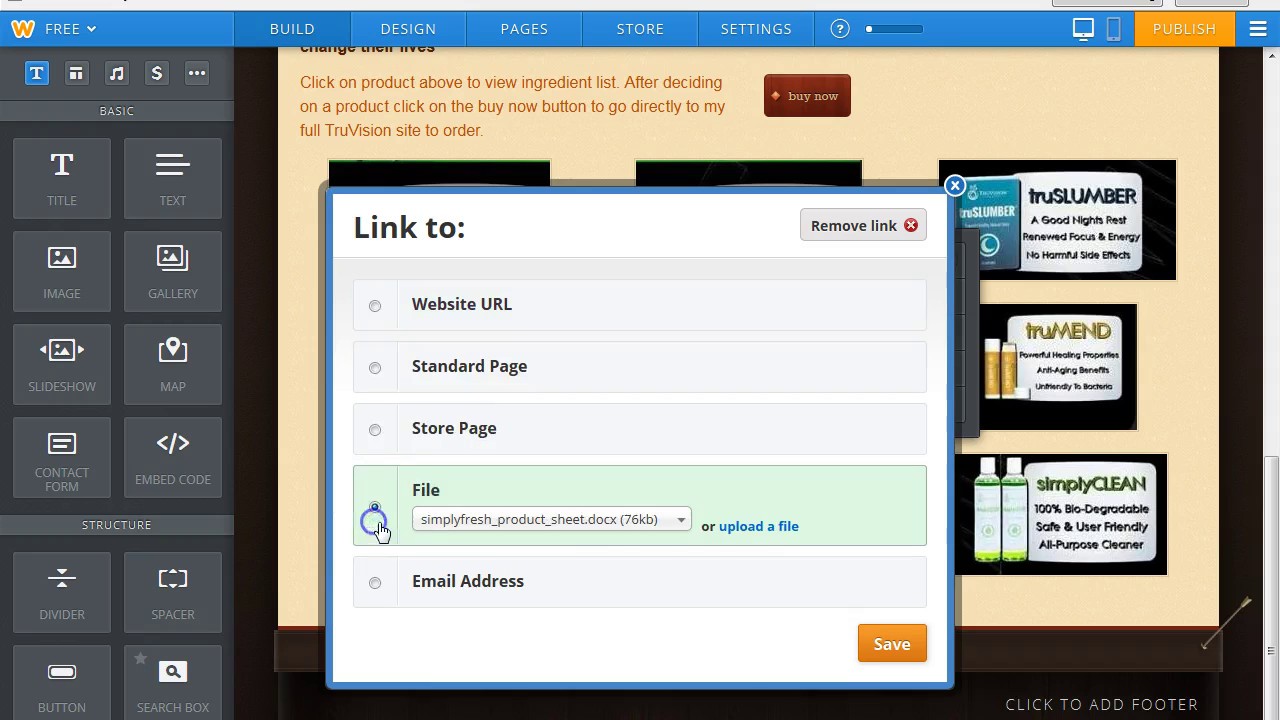
pyautogui.click(740, 527)
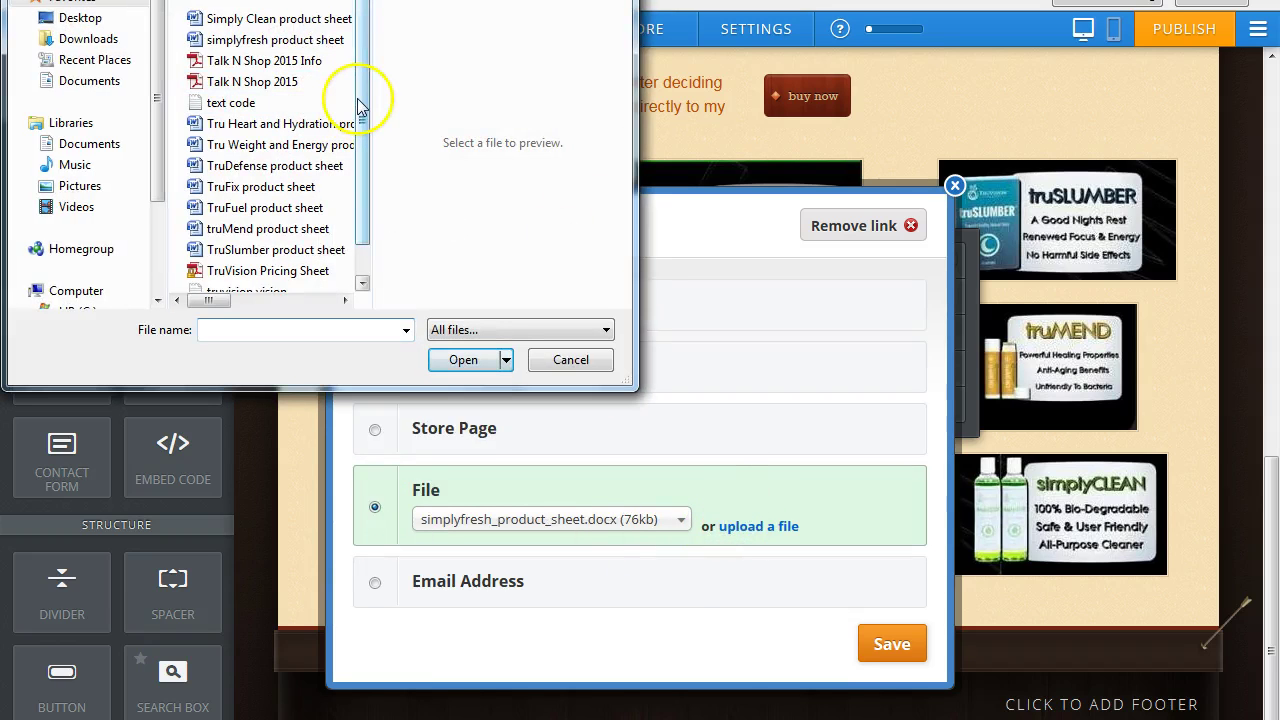
pyautogui.scroll(-1, 360, 103)
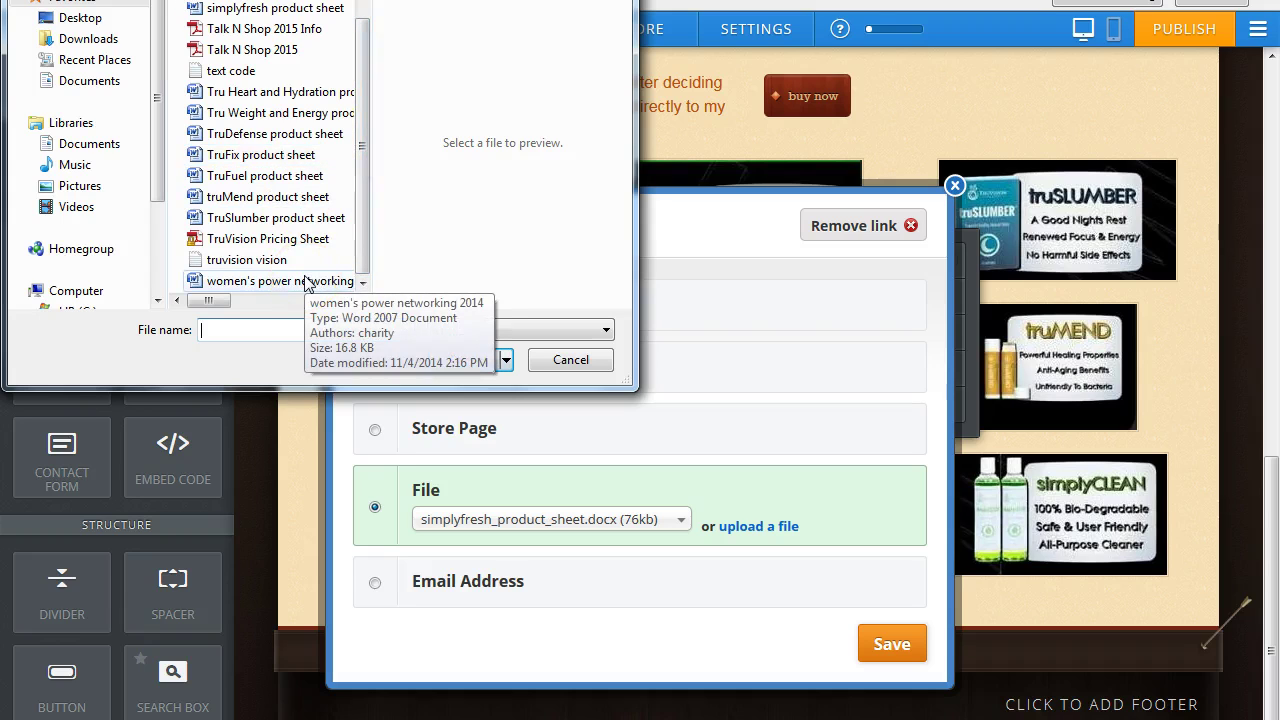
pyautogui.click(285, 92)
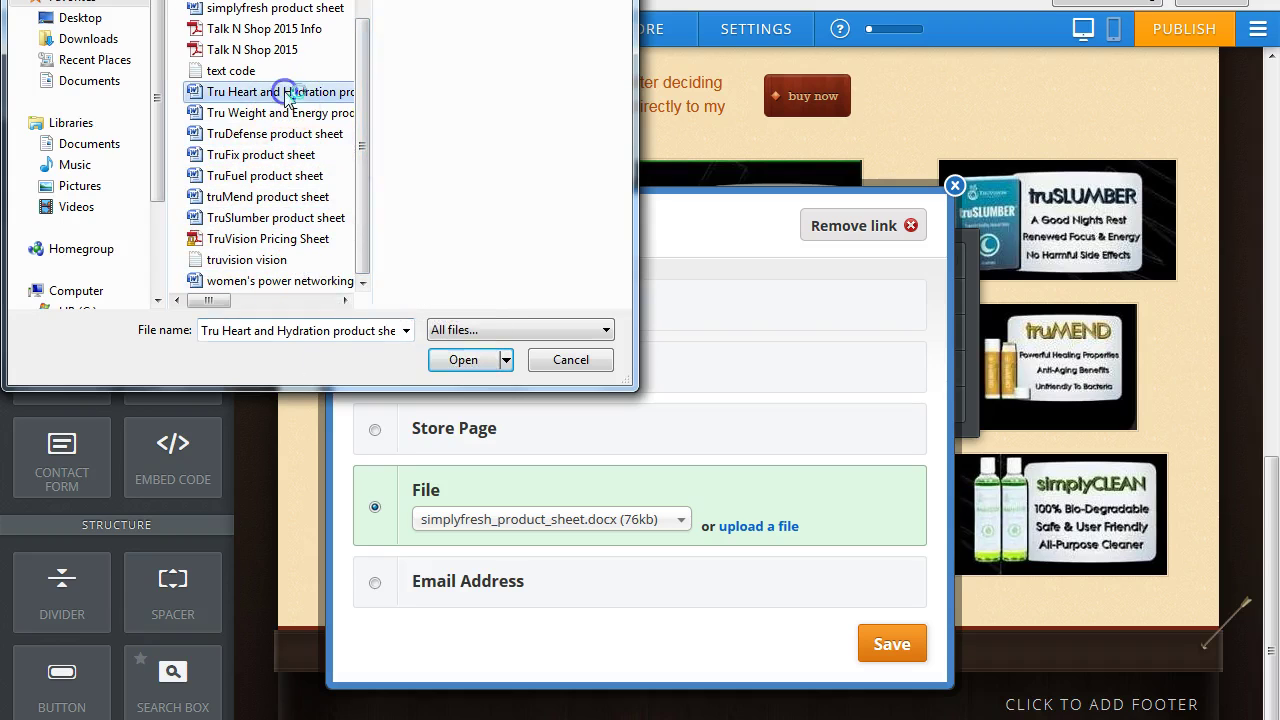
pyautogui.click(452, 362)
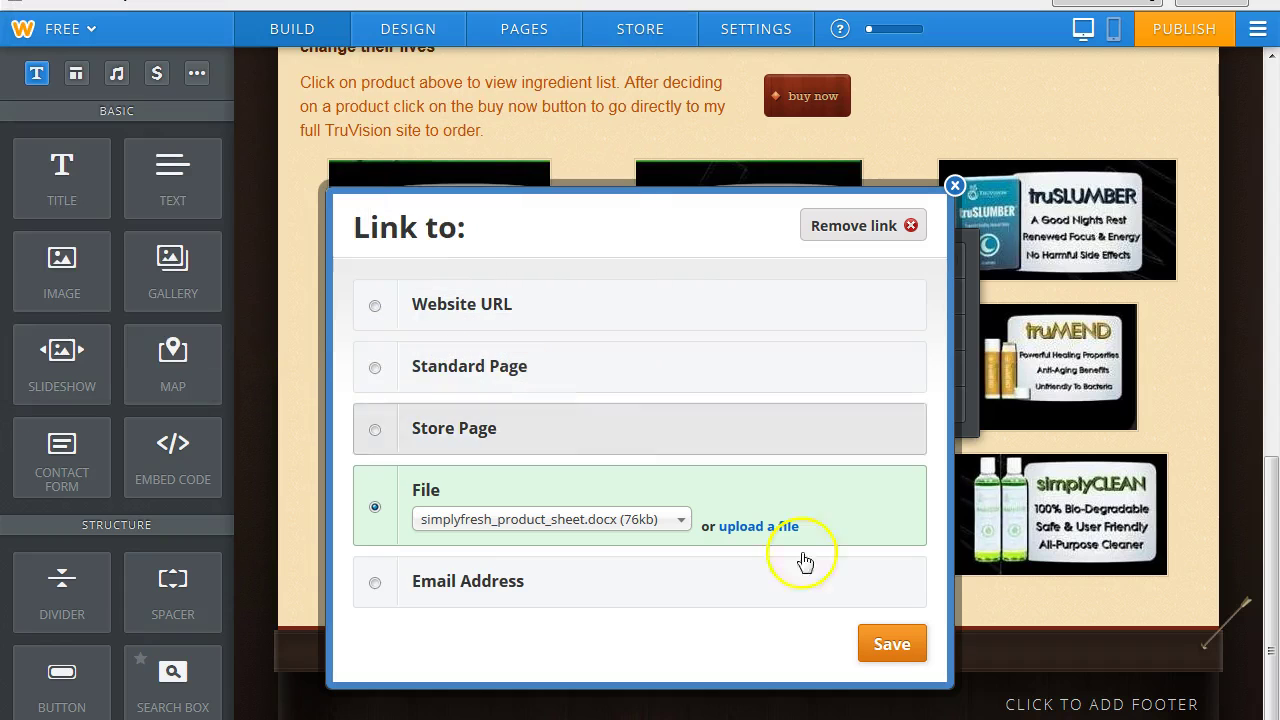
pyautogui.click(890, 647)
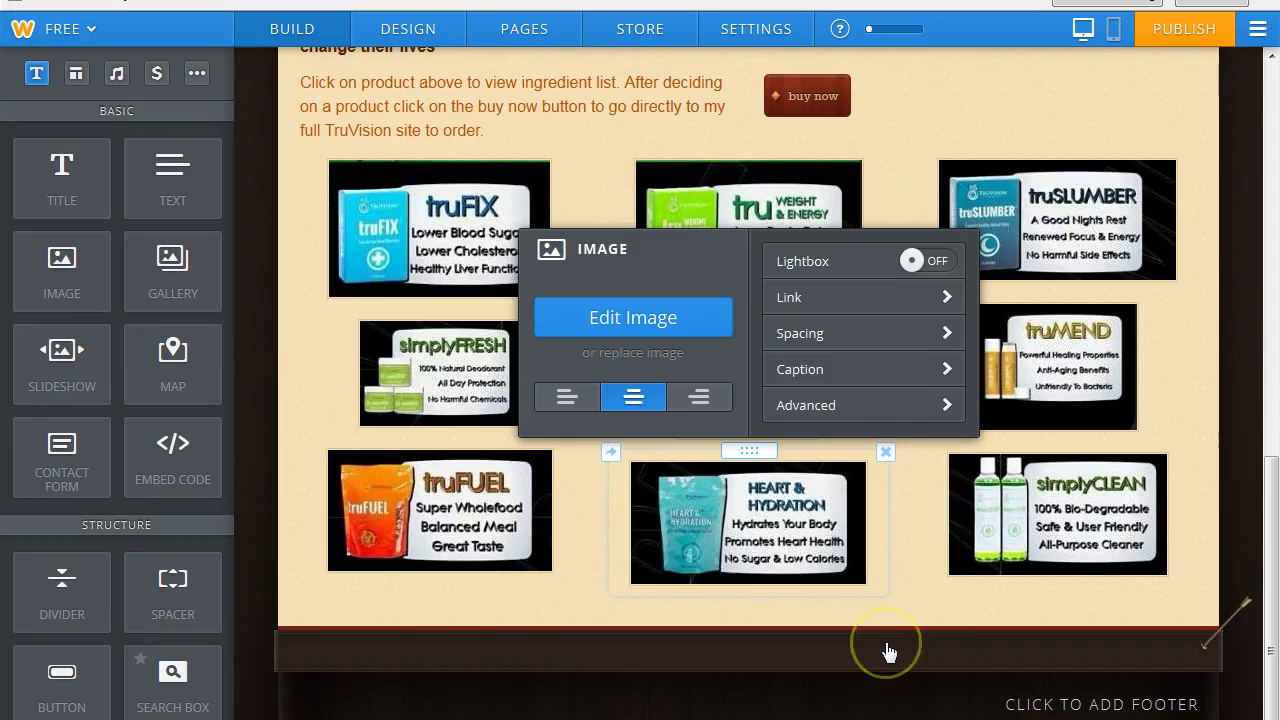
# Link the simplyCLEAN image to the uploaded Simply Clean product sheet.
pyautogui.click(1070, 525)
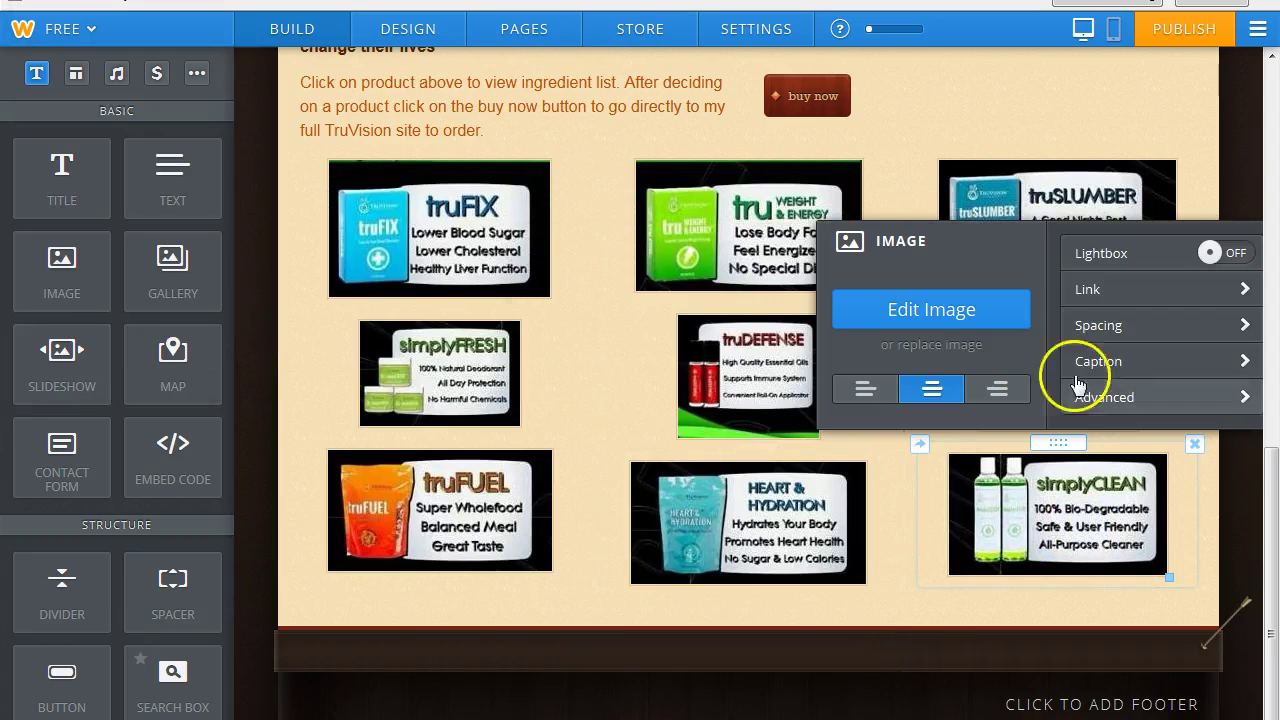
pyautogui.click(1097, 292)
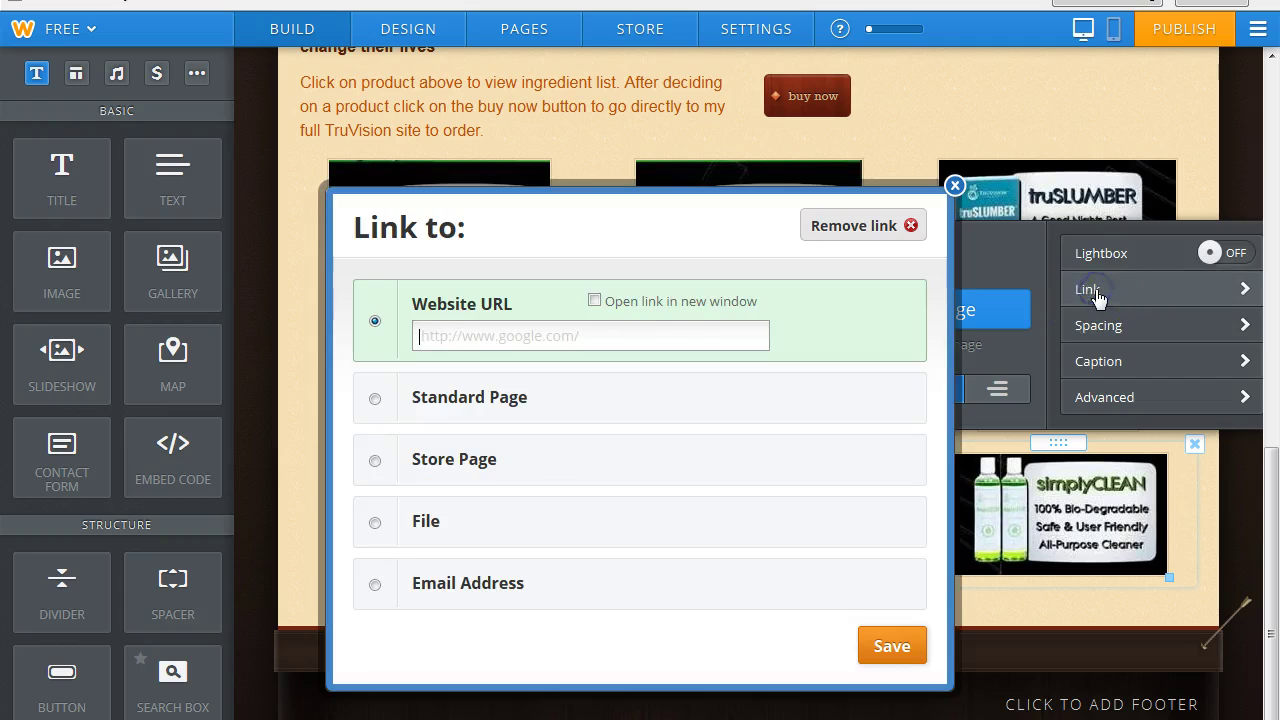
pyautogui.click(374, 531)
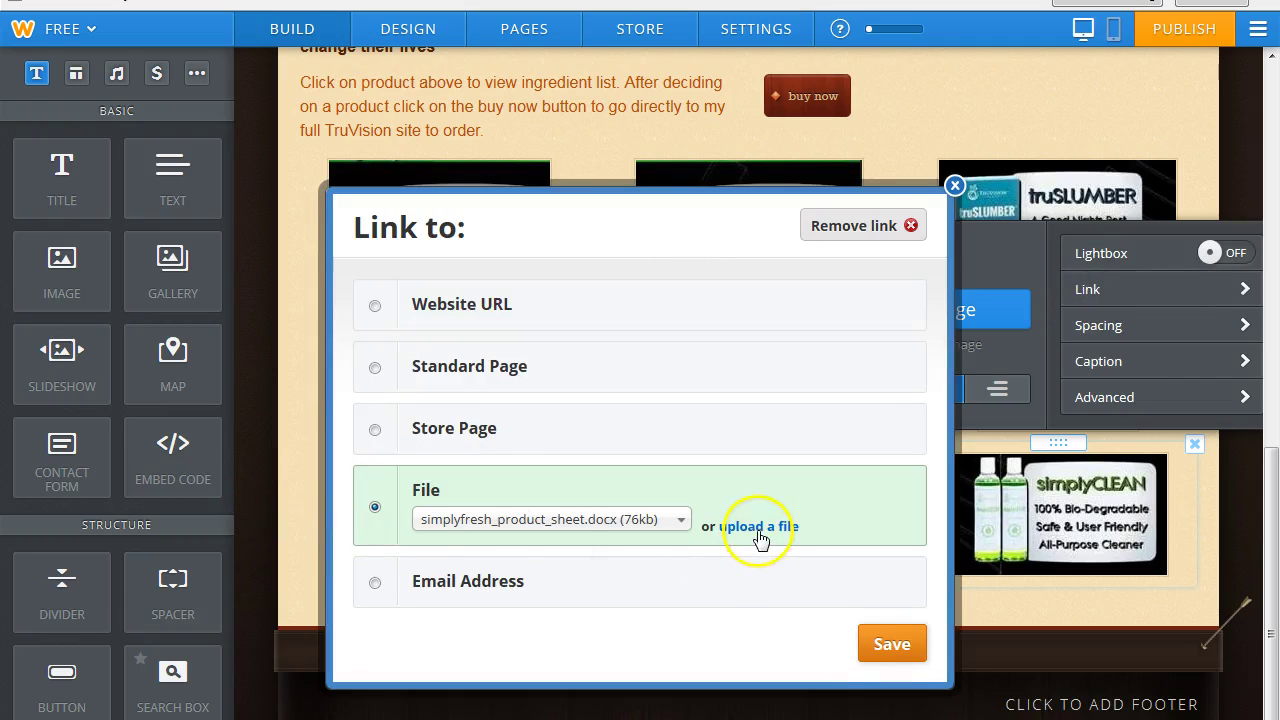
pyautogui.click(758, 528)
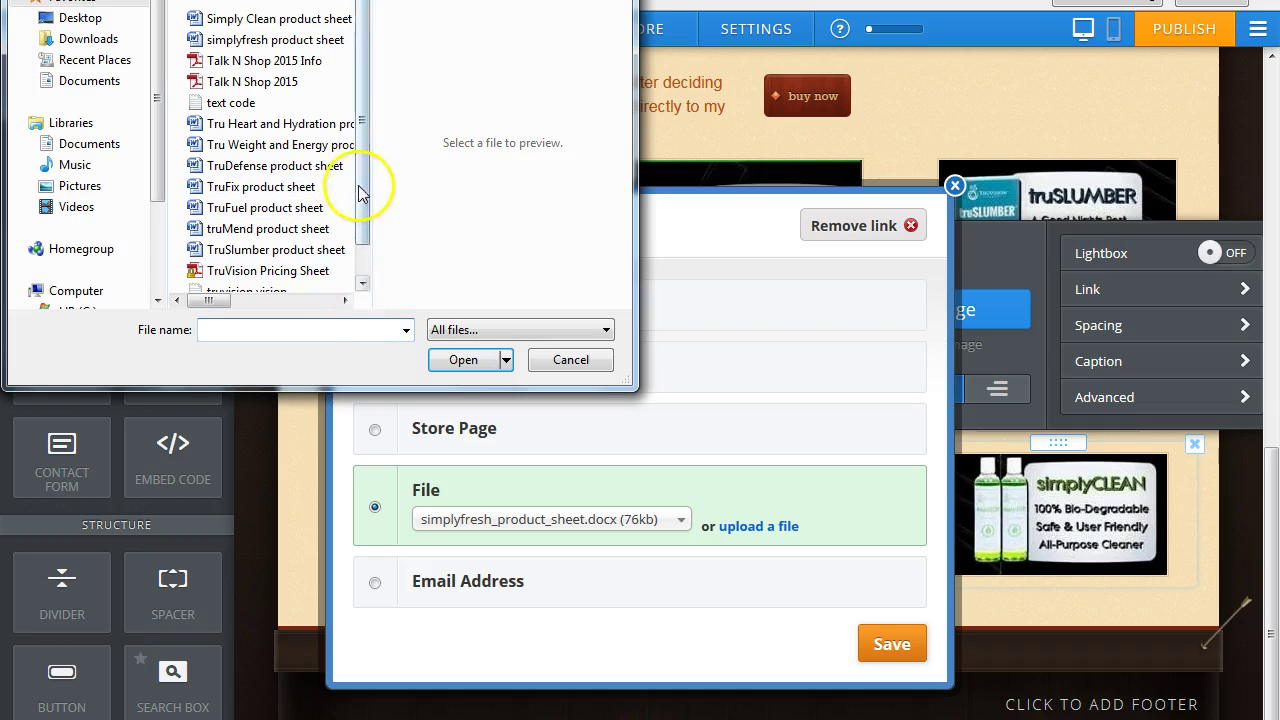
pyautogui.click(270, 20)
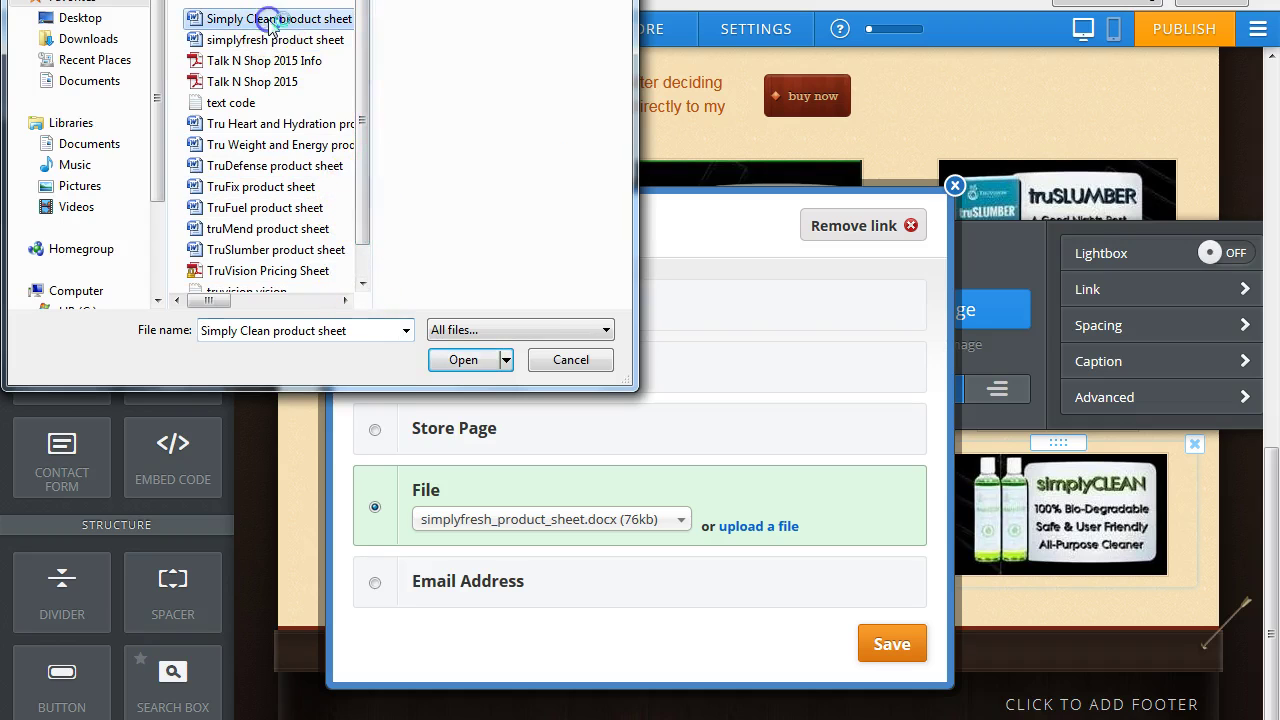
pyautogui.click(464, 360)
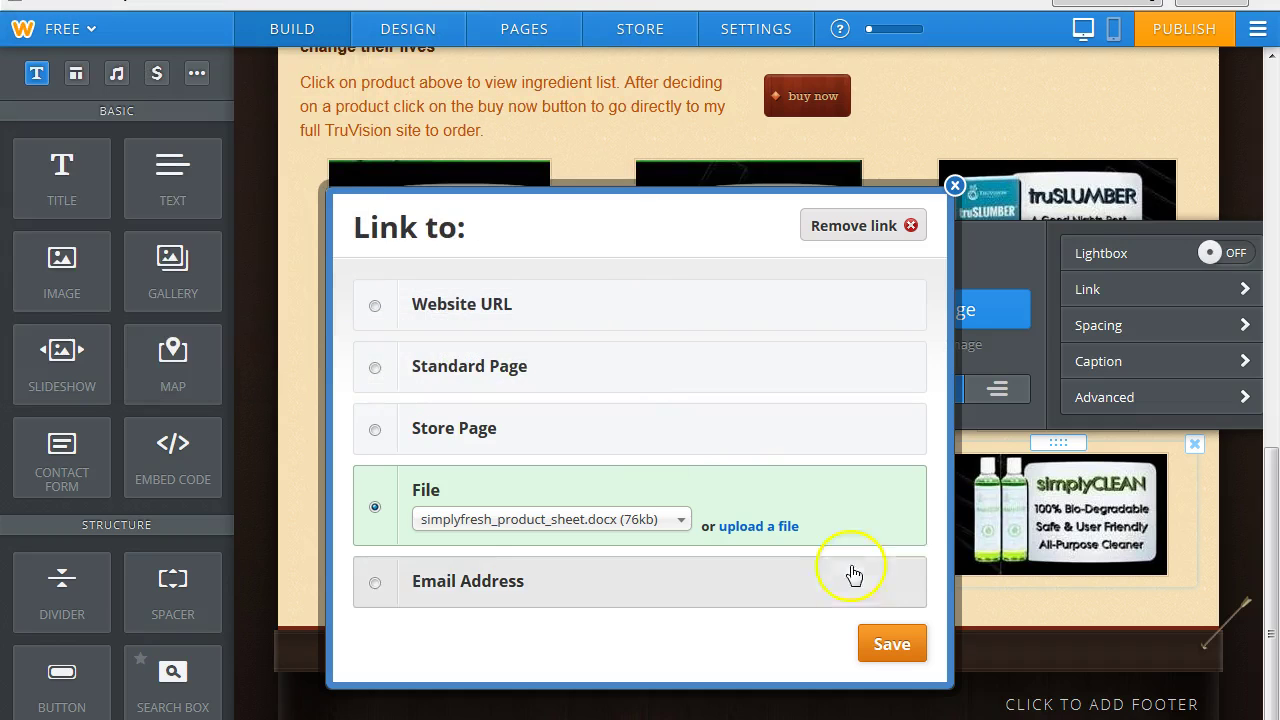
pyautogui.click(853, 614)
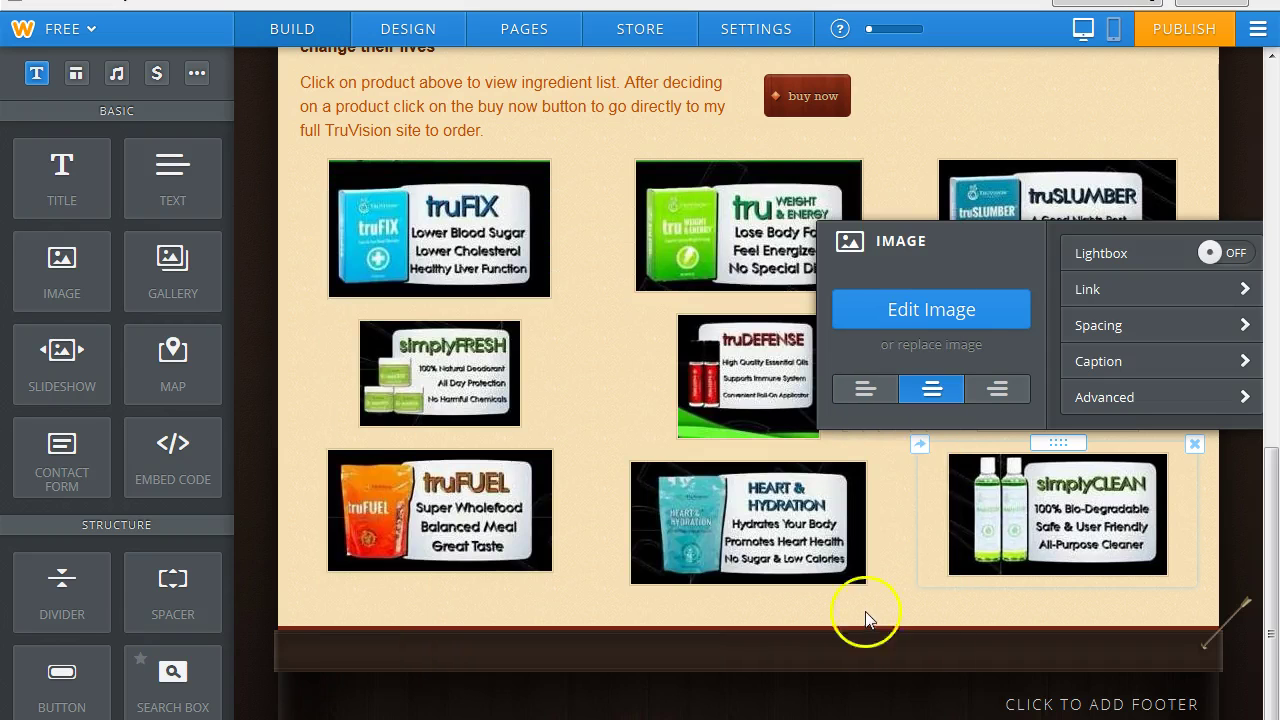
# Add a new Image element below the nine-image product grid.
pyautogui.moveTo(1262, 512); pyautogui.dragTo(1272, 515)
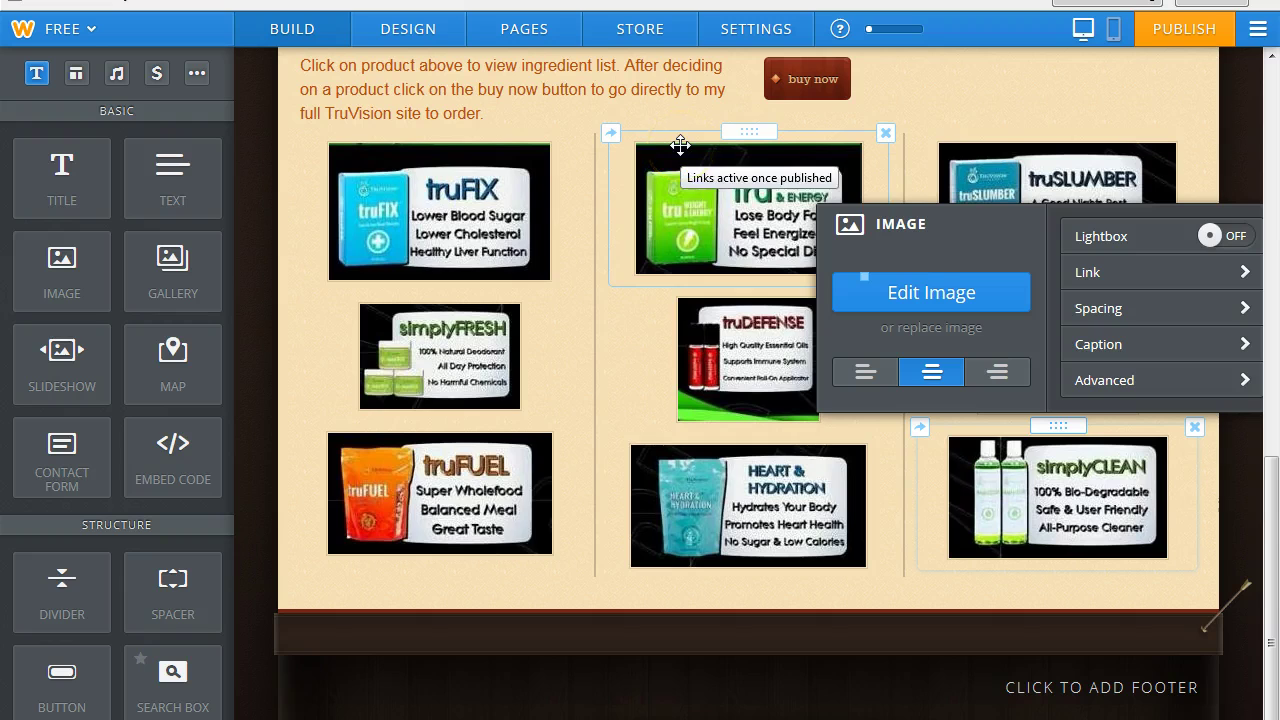
pyautogui.moveTo(77, 277); pyautogui.dragTo(763, 613)
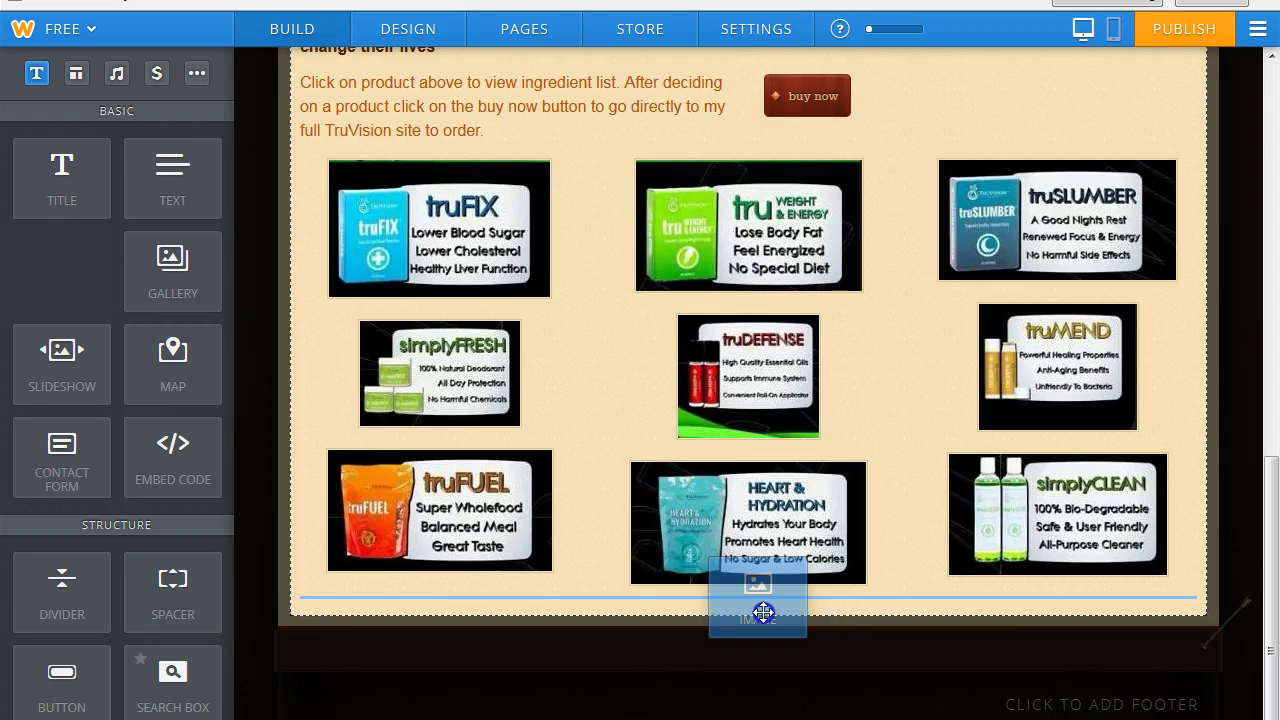
pyautogui.moveTo(763, 612); pyautogui.dragTo(763, 612)
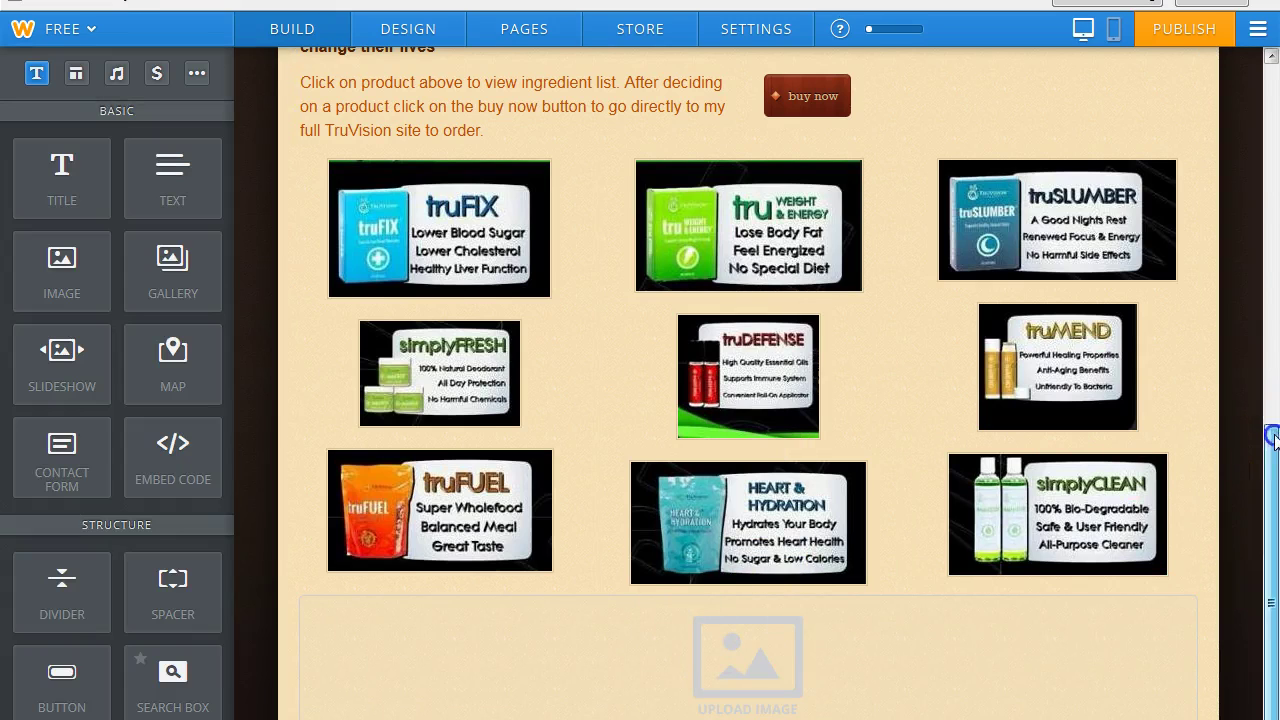
pyautogui.scroll(-1, 1125, 497)
# Upload 'price list (2)' from the site making pics folder into the image block.
pyautogui.click(780, 522)
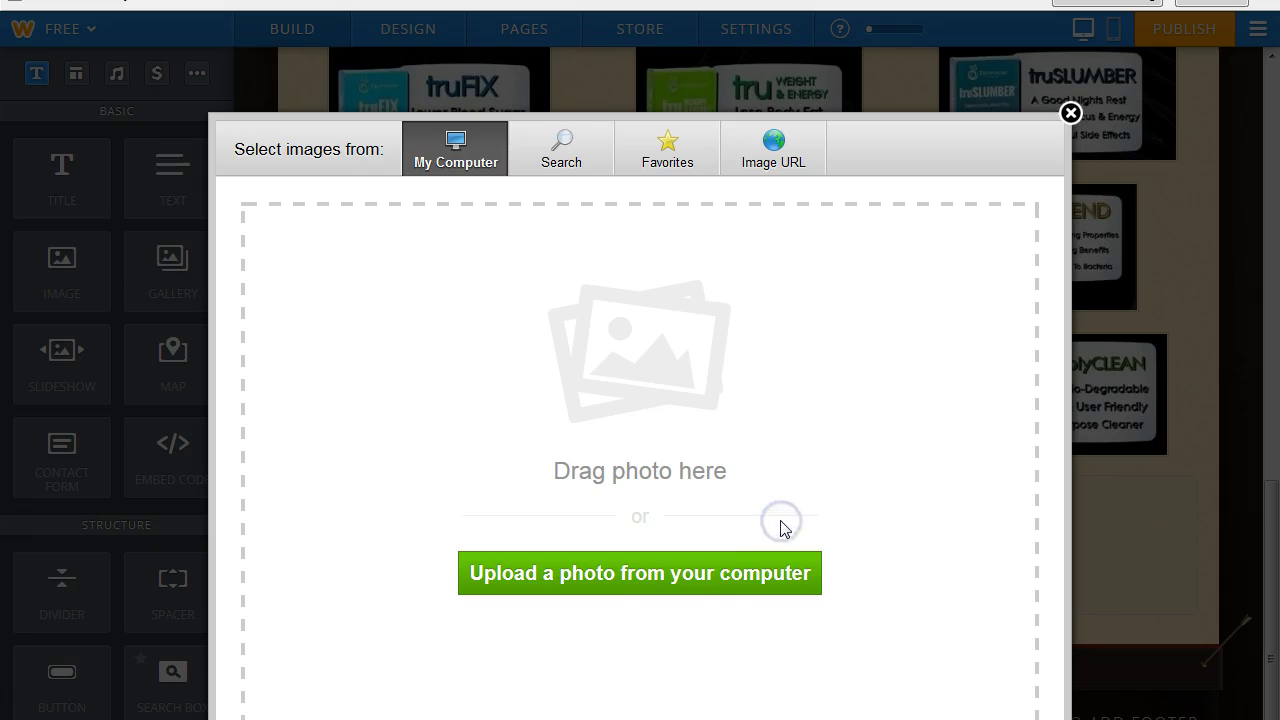
pyautogui.click(656, 577)
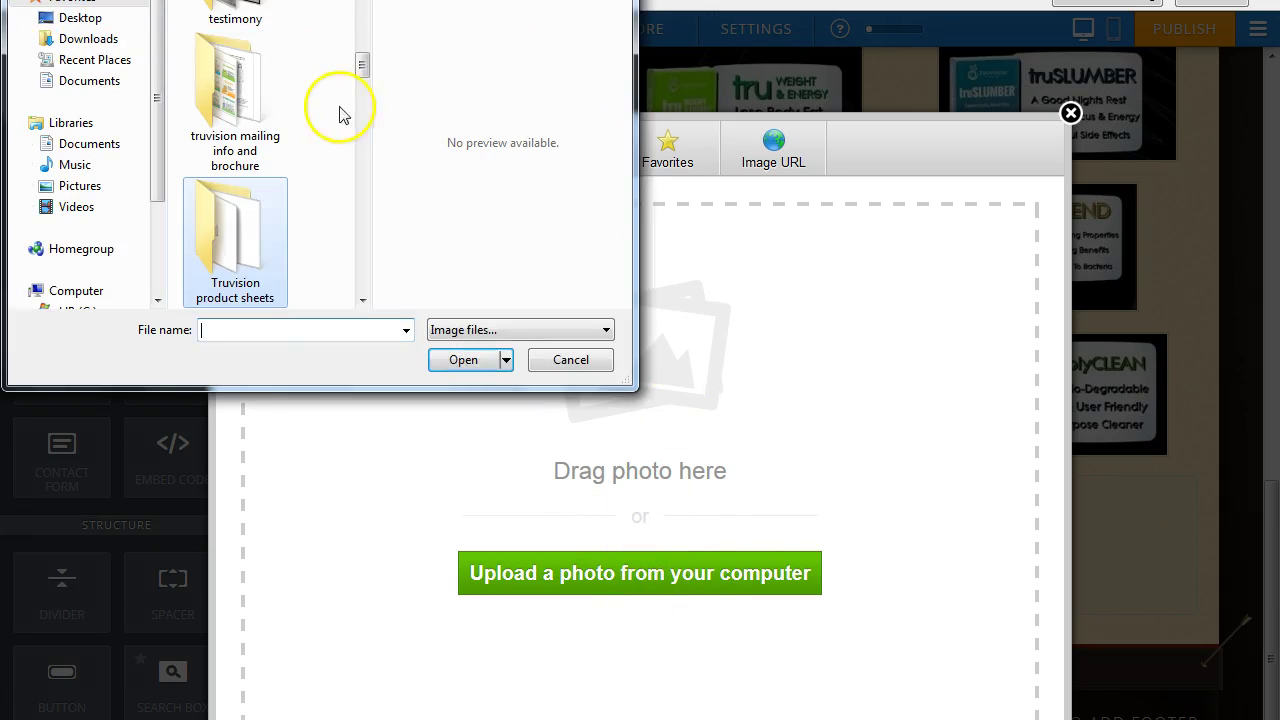
pyautogui.moveTo(362, 60); pyautogui.dragTo(367, 124)
pyautogui.doubleClick(230, 145)
pyautogui.click(286, 178)
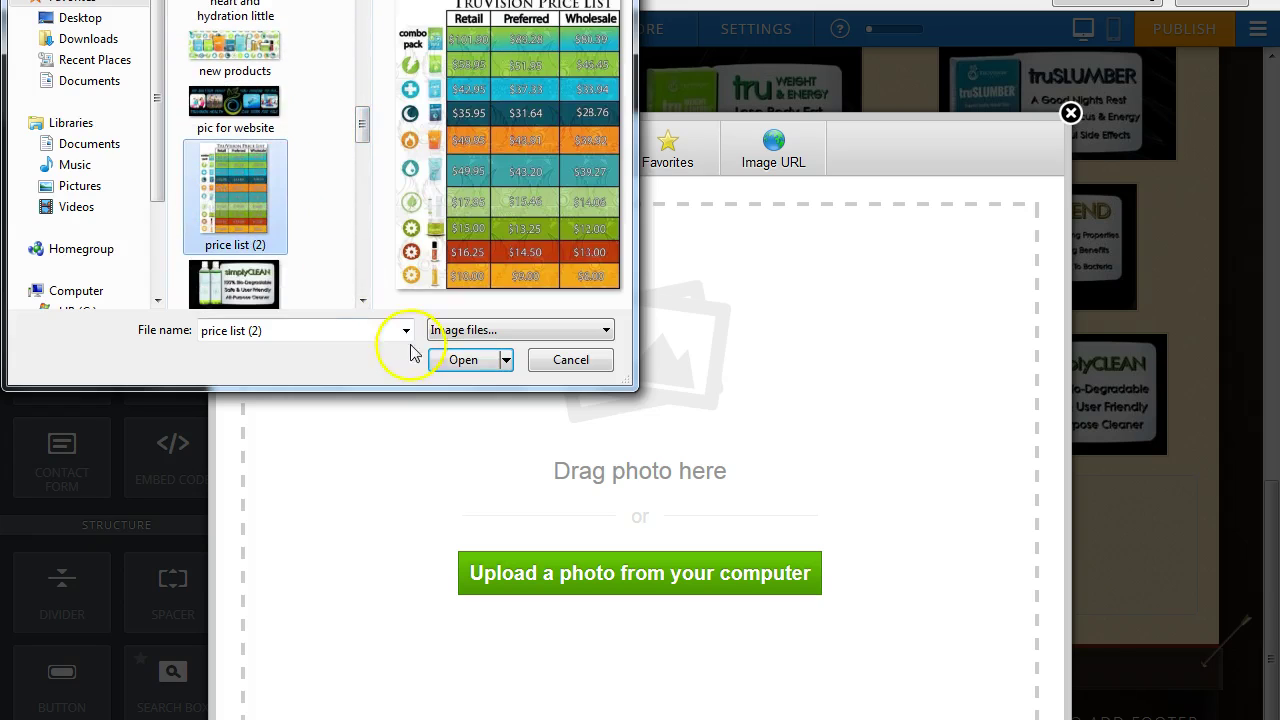
pyautogui.click(466, 360)
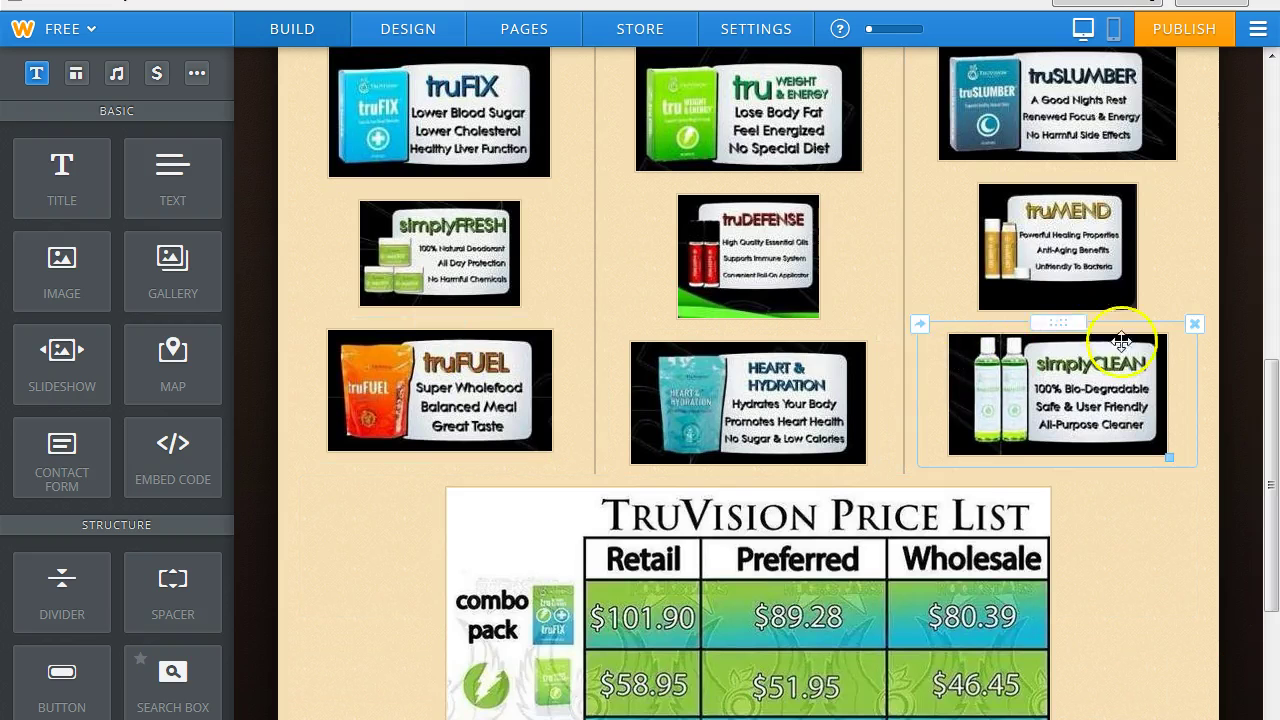
# Shrink the TruVision Price List image to a smaller size.
pyautogui.moveTo(1272, 378); pyautogui.dragTo(1266, 606)
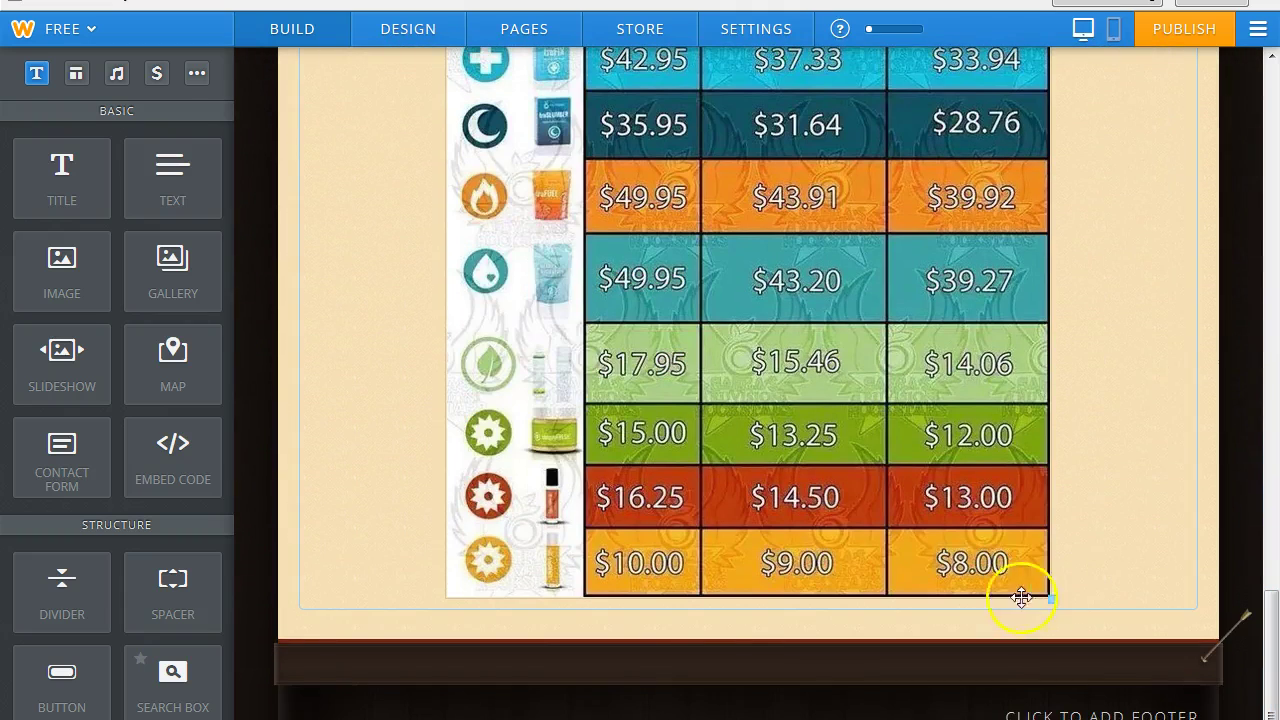
pyautogui.moveTo(1047, 598); pyautogui.dragTo(933, 393)
pyautogui.moveTo(1275, 679); pyautogui.dragTo(1273, 470)
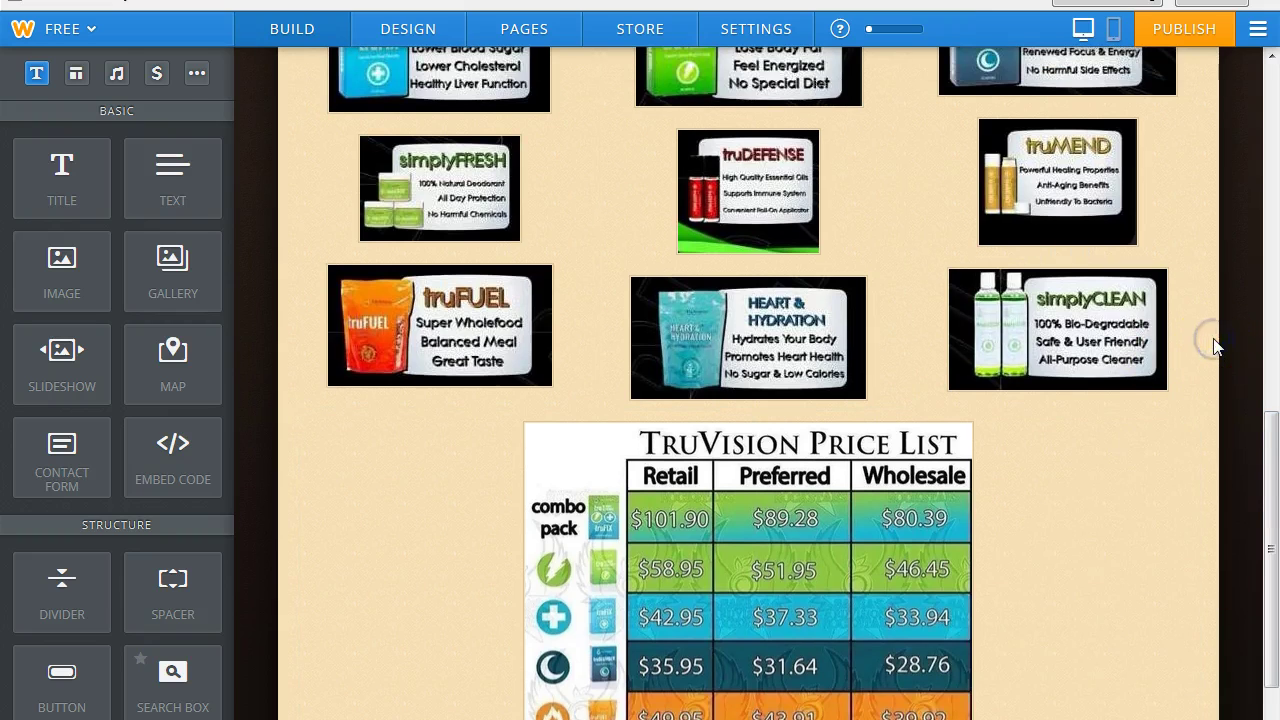
pyautogui.moveTo(1273, 470)
pyautogui.mouseDown()
pyautogui.moveTo(1274, 140)
pyautogui.moveTo(1274, 588)
pyautogui.moveTo(1268, 330)
pyautogui.moveTo(1220, 108)
pyautogui.mouseUp()
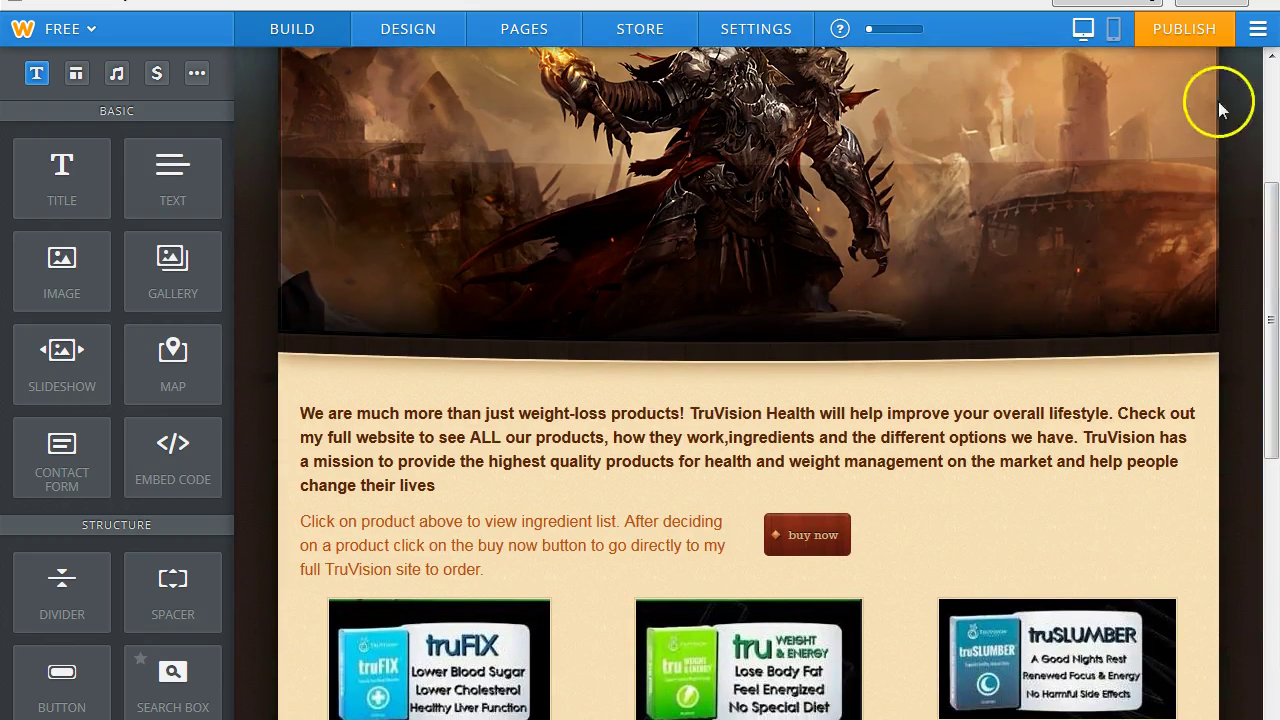
# Publish the site, dismiss the Website Published confirmation, and view the live site.
pyautogui.click(1180, 36)
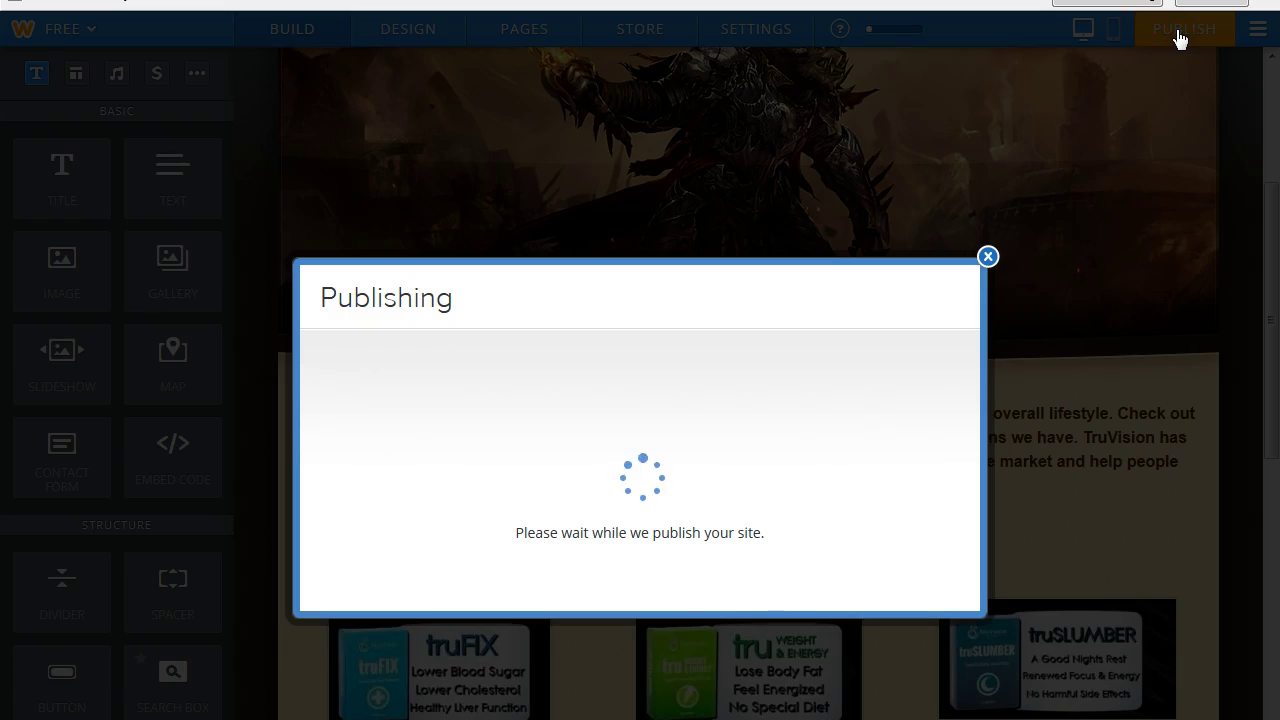
pyautogui.click(985, 214)
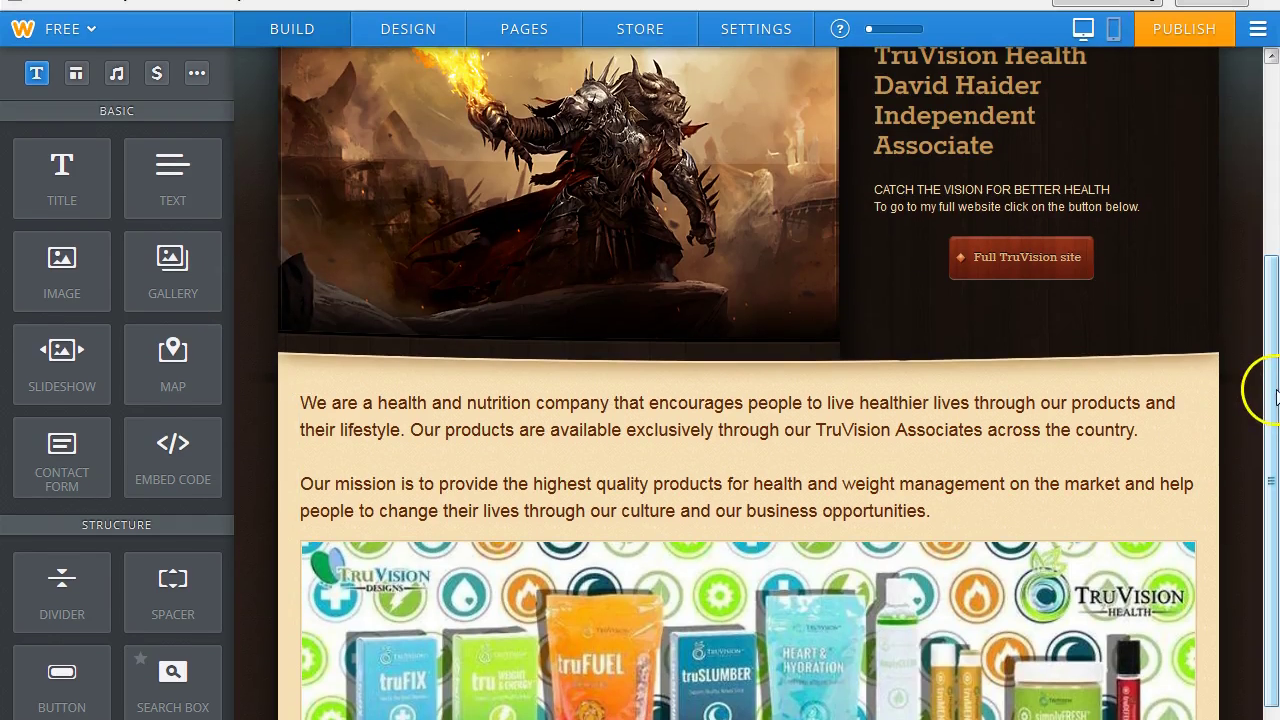
pyautogui.moveTo(1275, 397); pyautogui.dragTo(1275, 391)
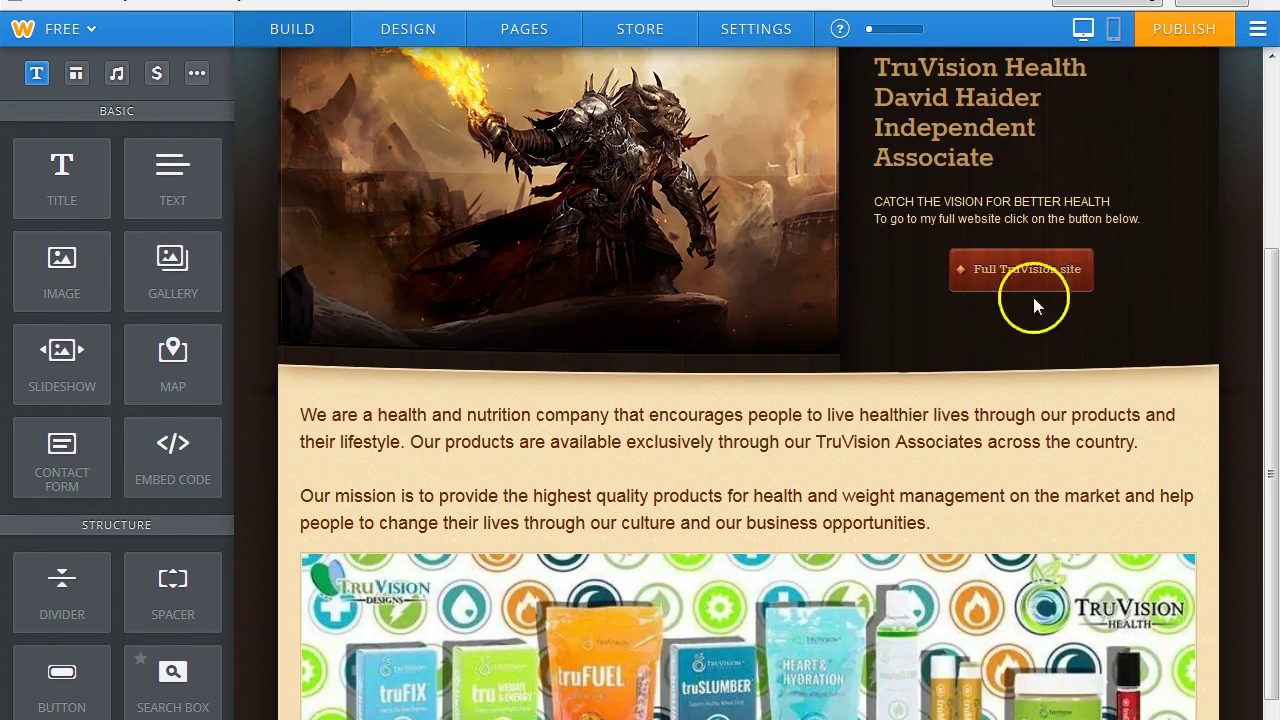
pyautogui.click(538, 40)
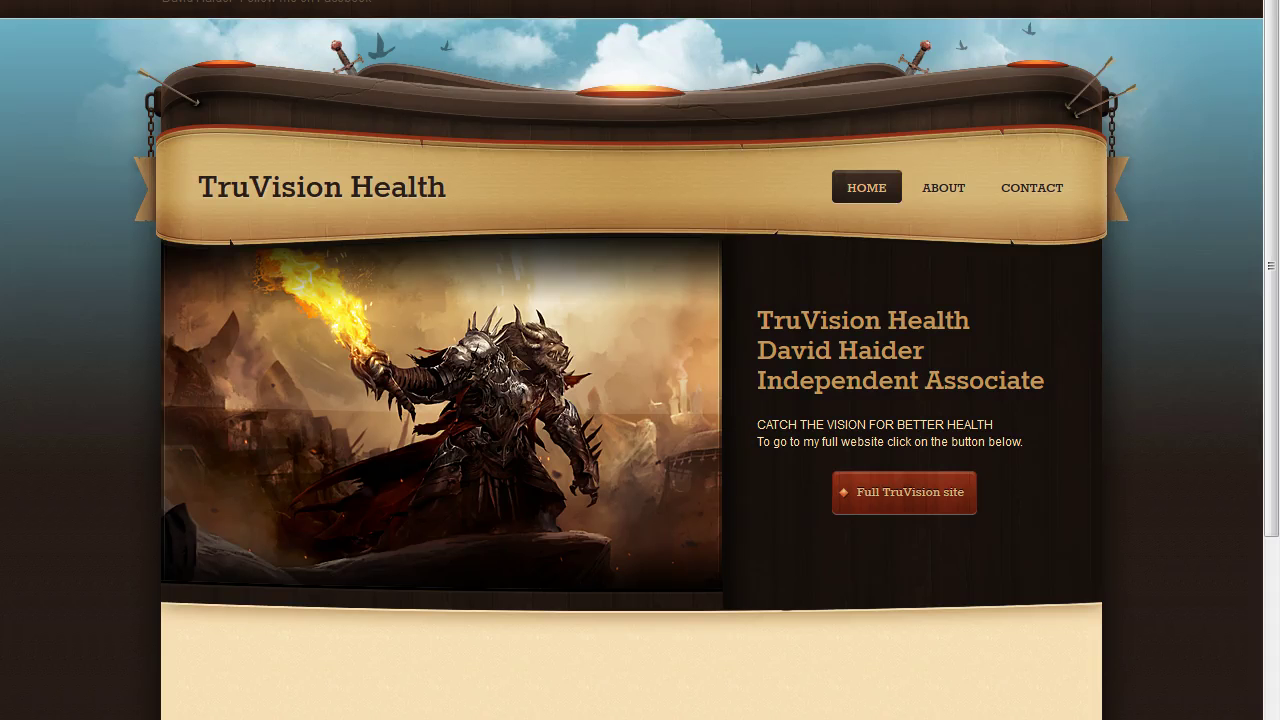
# Scroll the live site and go to its Products page.
pyautogui.moveTo(1276, 316)
pyautogui.mouseDown()
pyautogui.moveTo(1276, 483)
pyautogui.moveTo(1275, 301)
pyautogui.mouseUp()
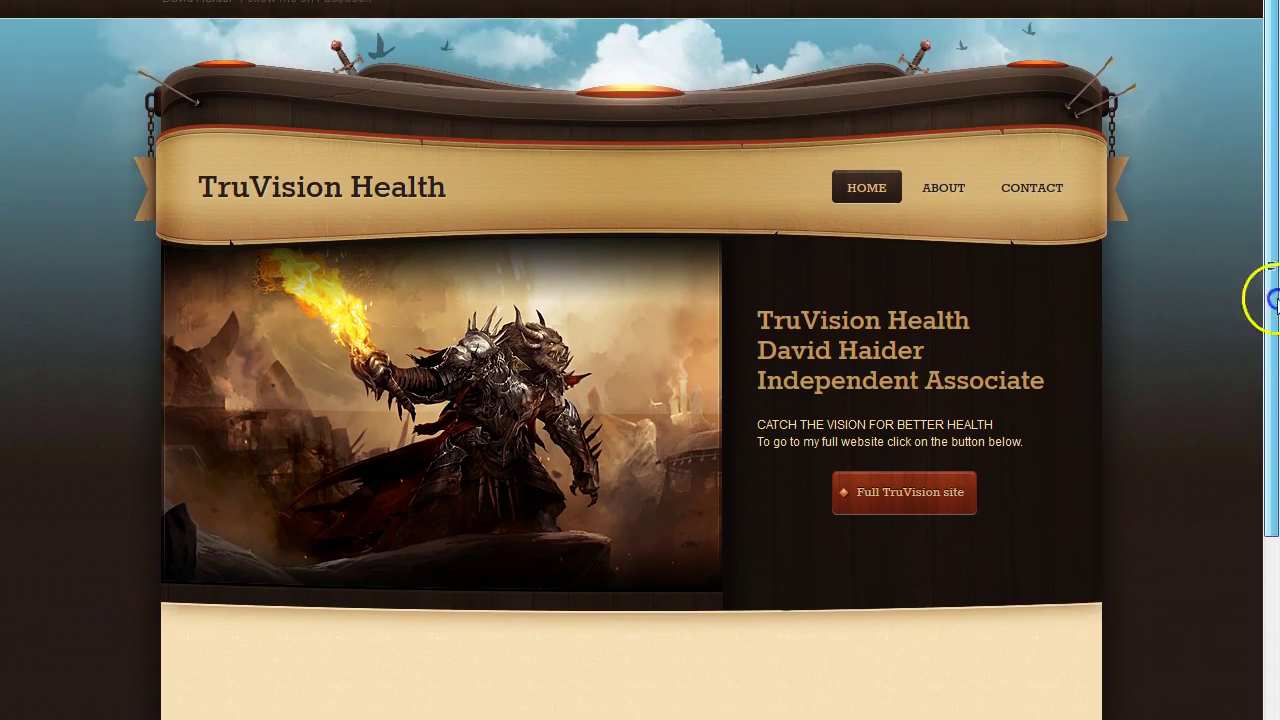
pyautogui.moveTo(1272, 297)
pyautogui.mouseDown()
pyautogui.moveTo(1273, 505)
pyautogui.moveTo(1273, 312)
pyautogui.mouseUp()
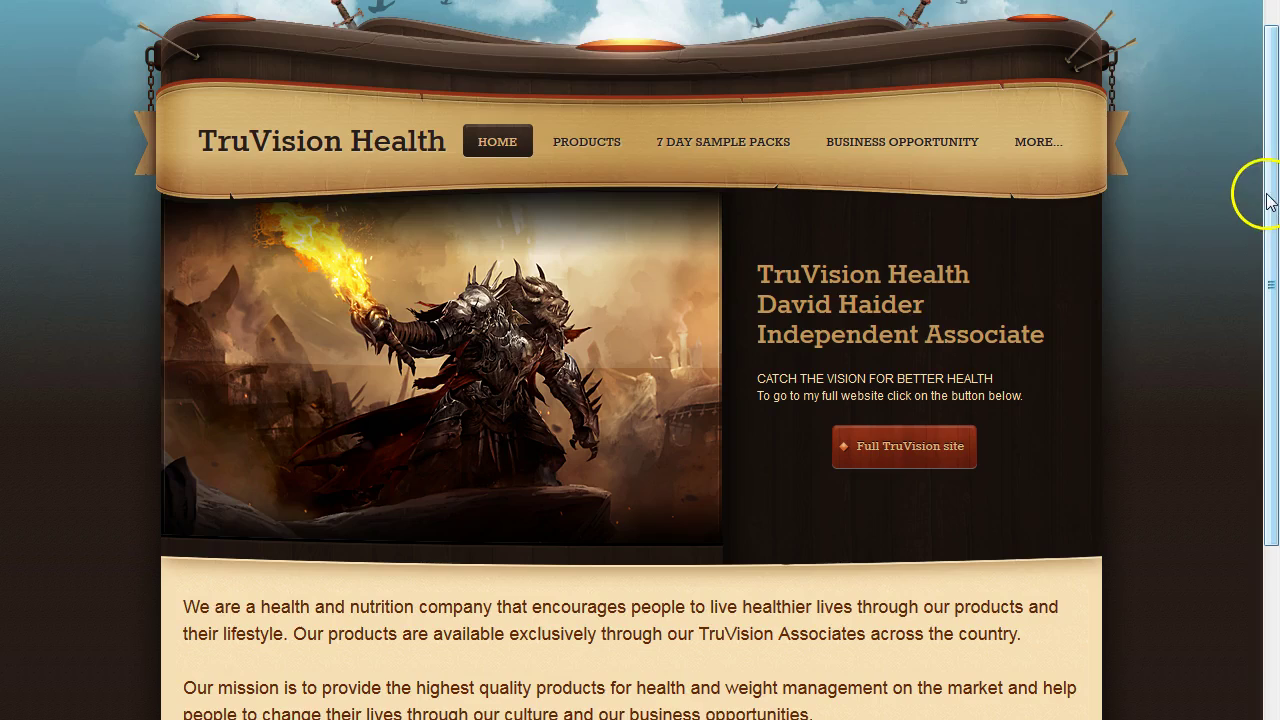
pyautogui.moveTo(1268, 200)
pyautogui.mouseDown()
pyautogui.moveTo(1268, 460)
pyautogui.moveTo(1274, 220)
pyautogui.moveTo(1268, 248)
pyautogui.mouseUp()
pyautogui.click(578, 49)
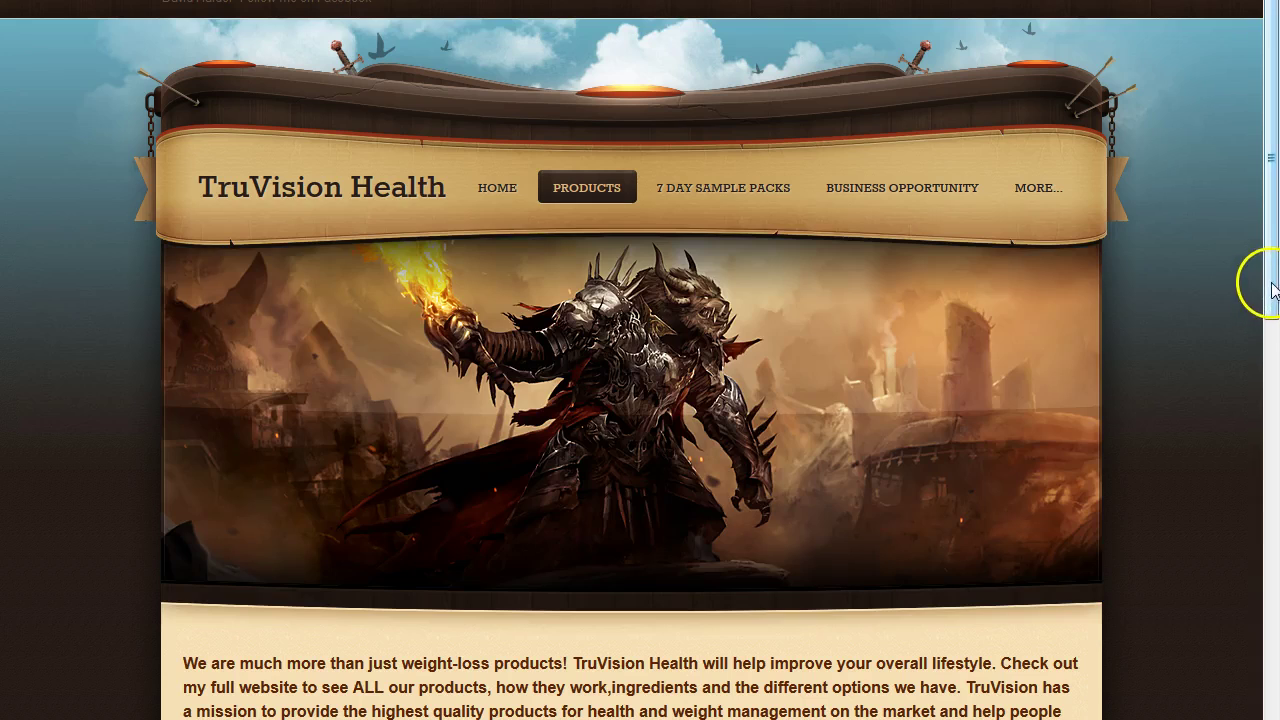
pyautogui.moveTo(1260, 280); pyautogui.dragTo(1275, 529)
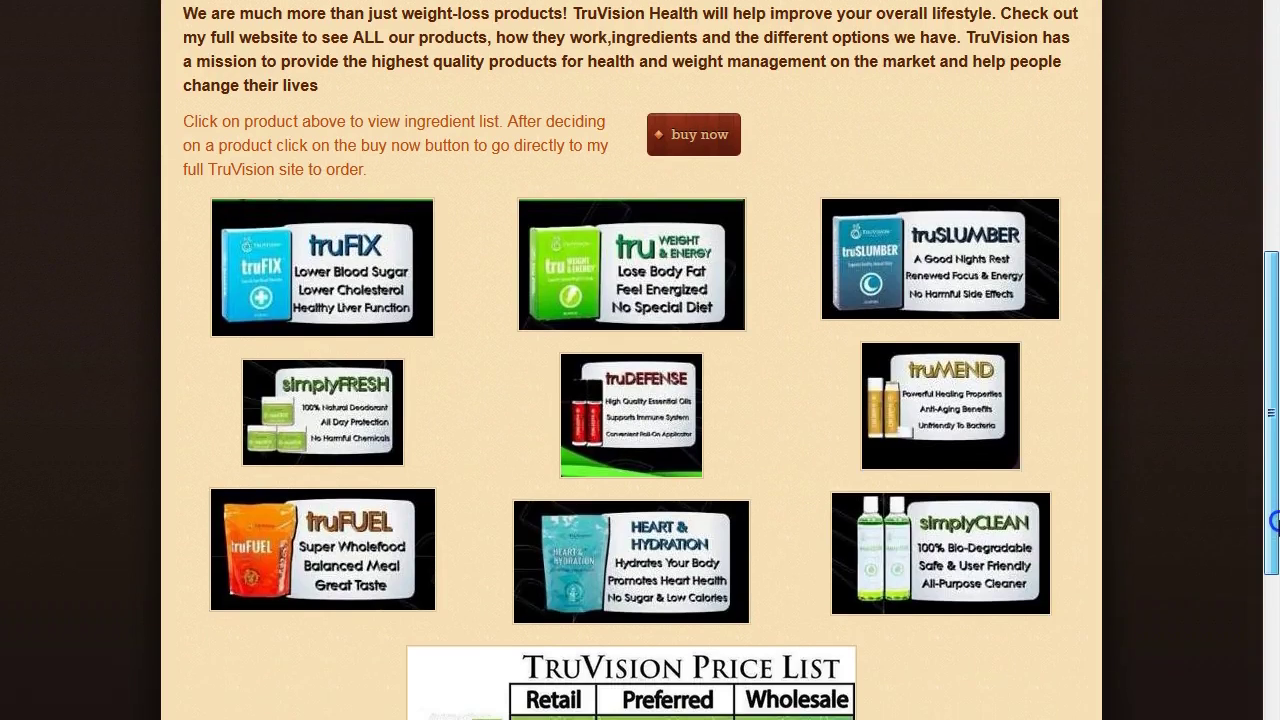
# Test the truFIX and truWEIGHT & ENERGY sheet links, cancelling both downloads.
pyautogui.click(326, 250)
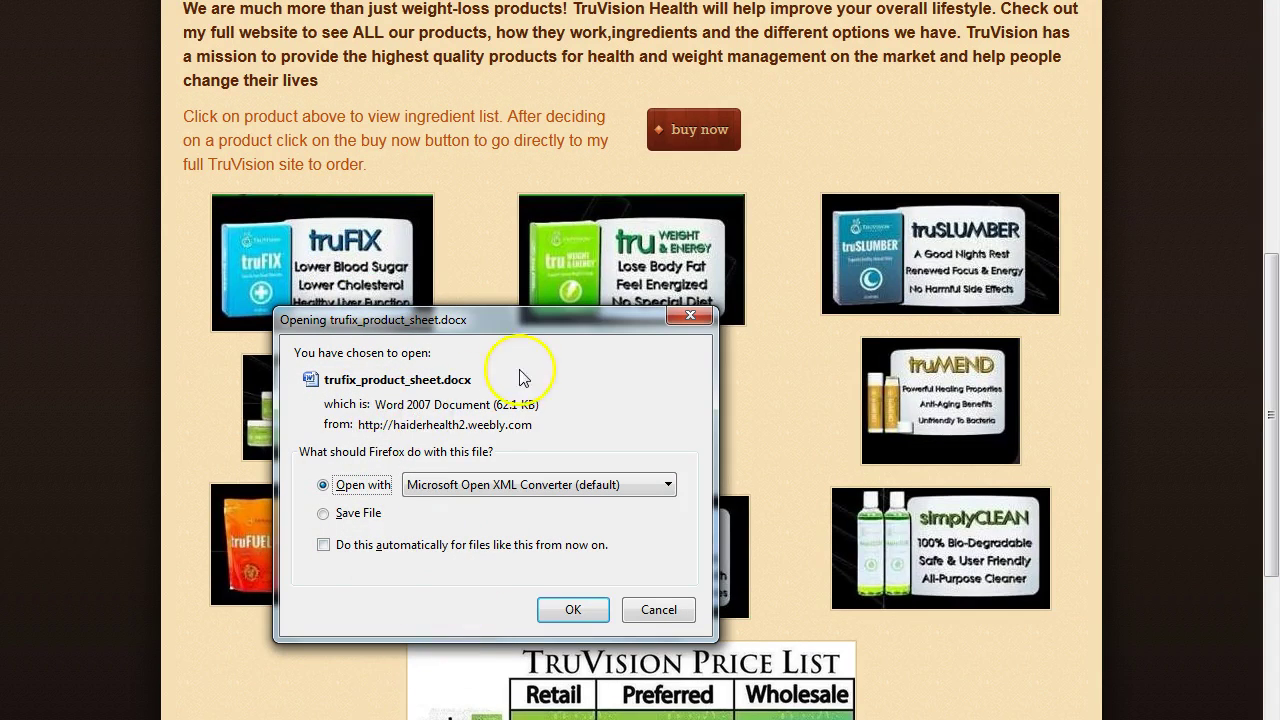
pyautogui.click(690, 316)
pyautogui.click(678, 283)
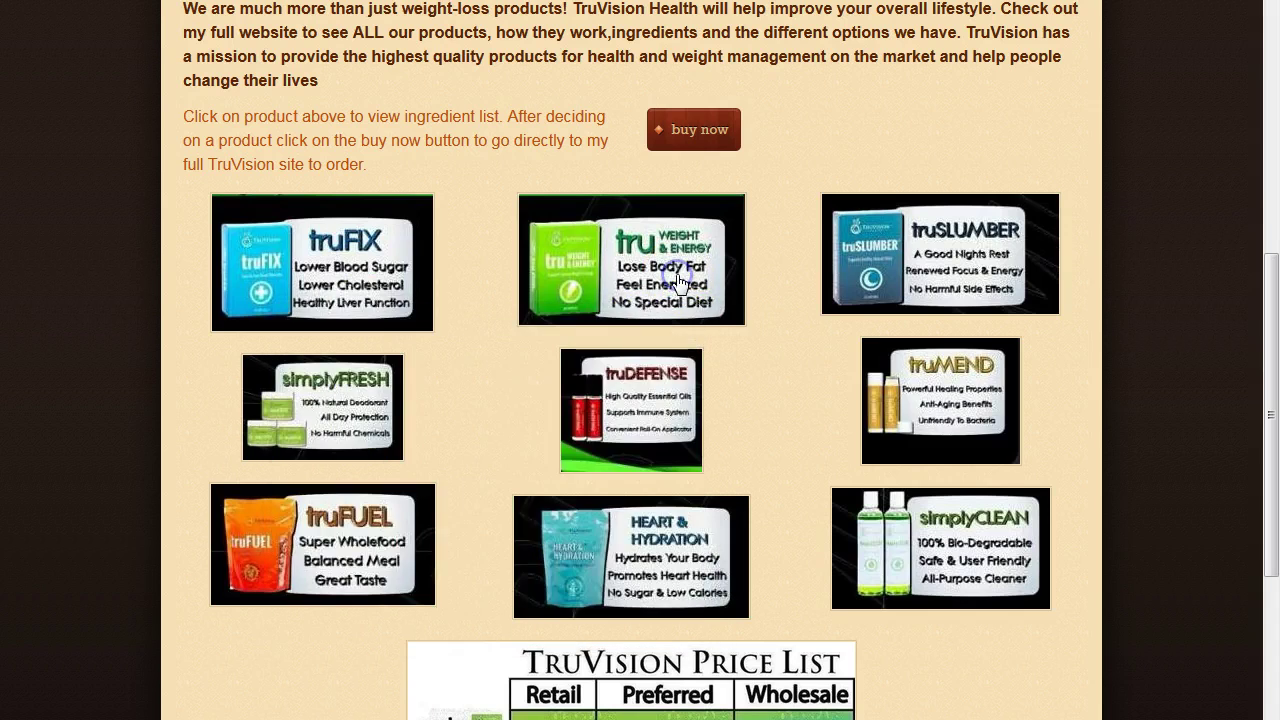
pyautogui.click(690, 318)
pyautogui.click(700, 133)
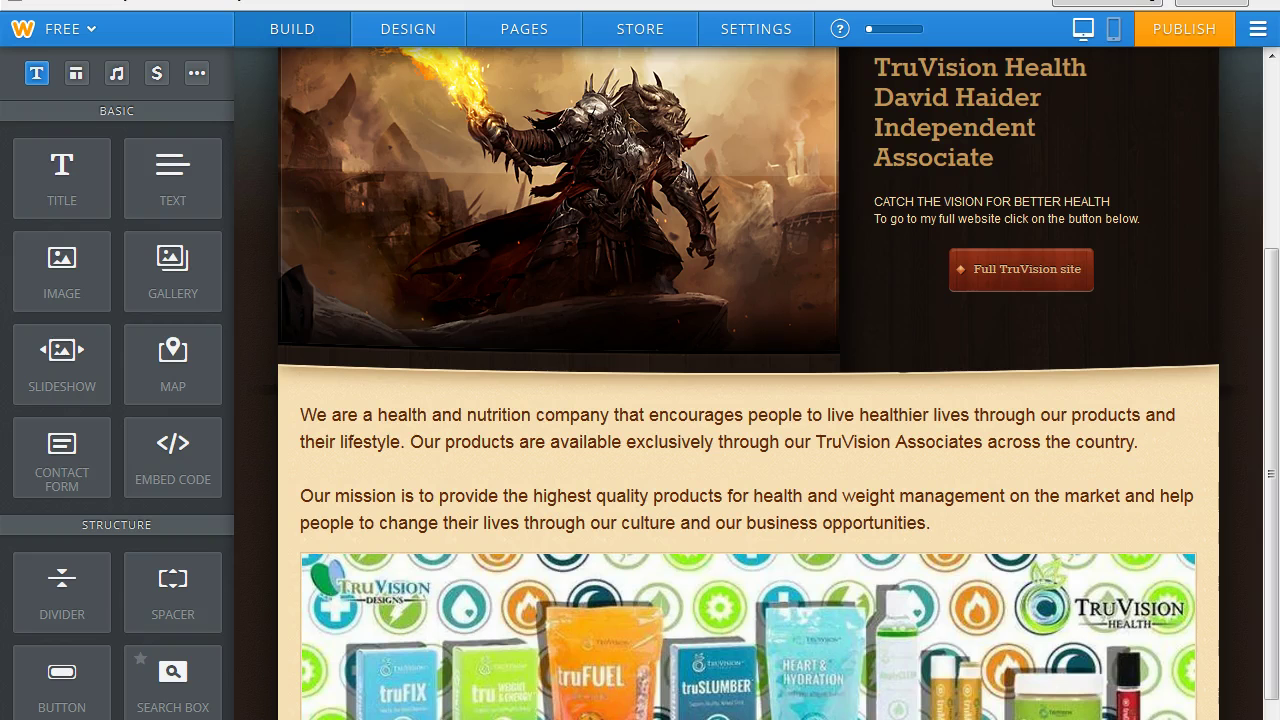
# Open the 7 DAY SAMPLE PACKS page and scroll to its empty content area.
pyautogui.moveTo(1268, 488); pyautogui.dragTo(1273, 250)
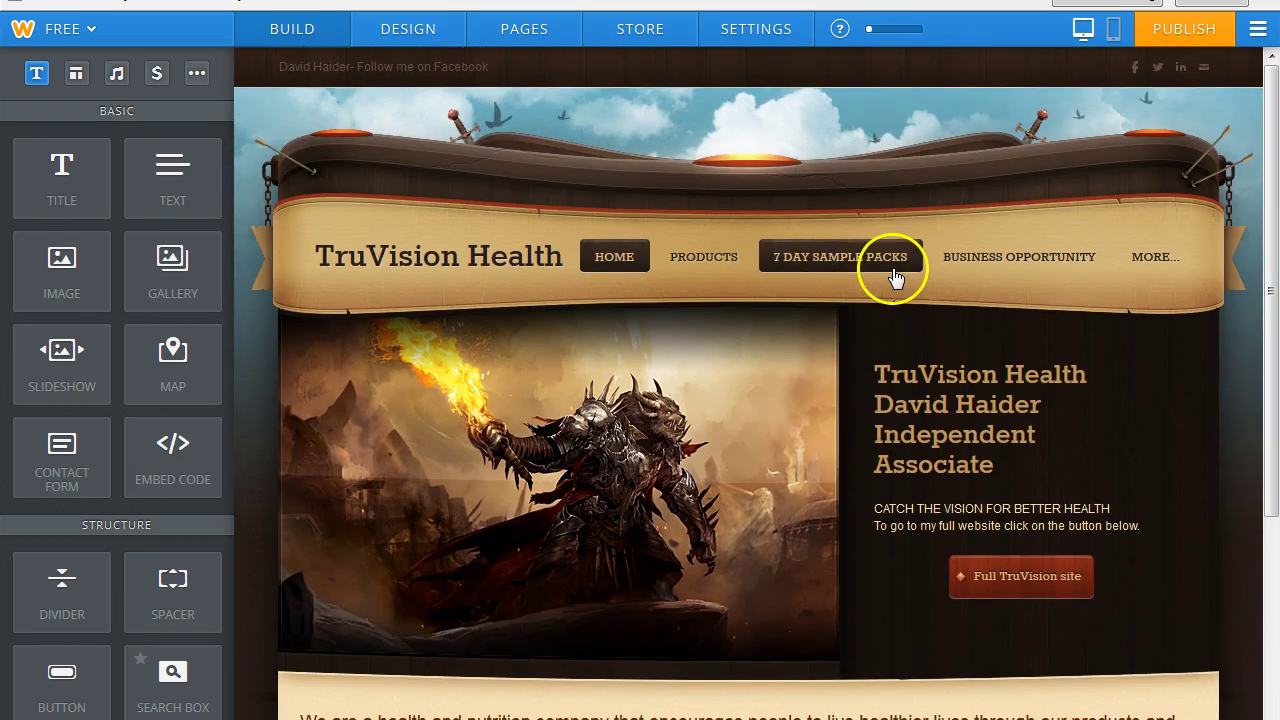
pyautogui.click(855, 272)
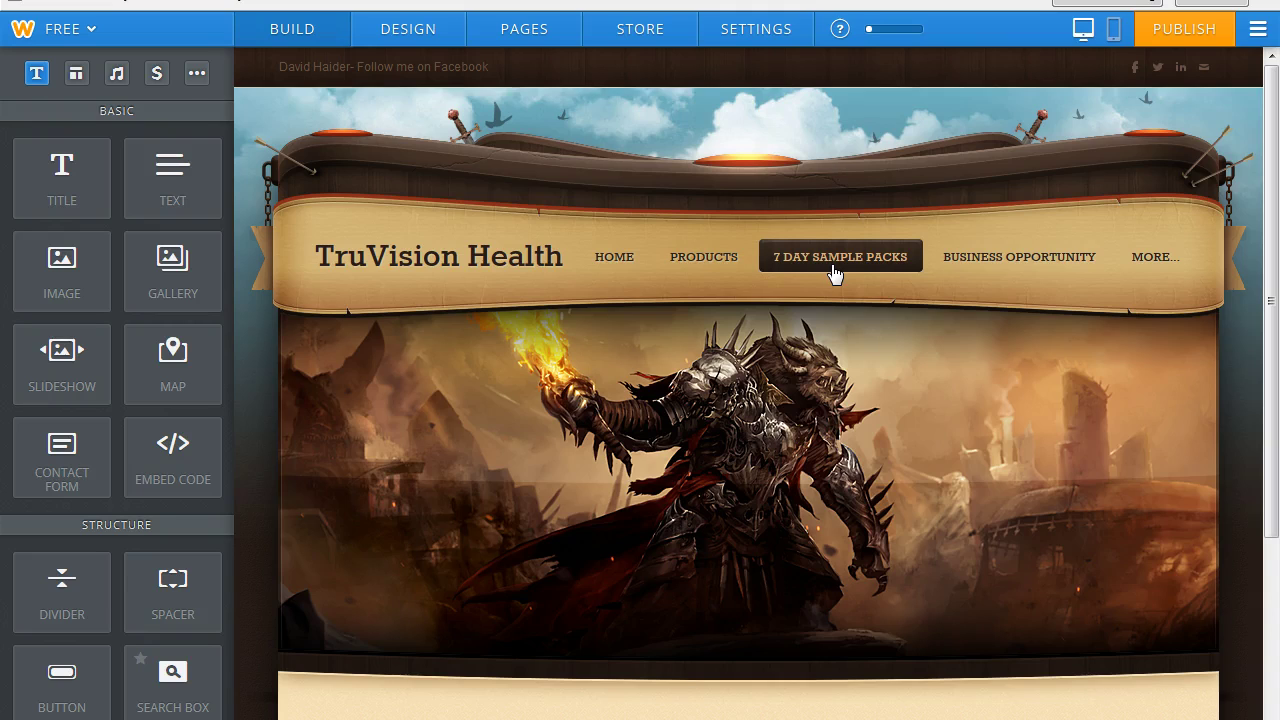
pyautogui.moveTo(1270, 385)
pyautogui.mouseDown()
pyautogui.moveTo(1272, 586)
pyautogui.moveTo(1274, 408)
pyautogui.moveTo(1275, 425)
pyautogui.mouseUp()
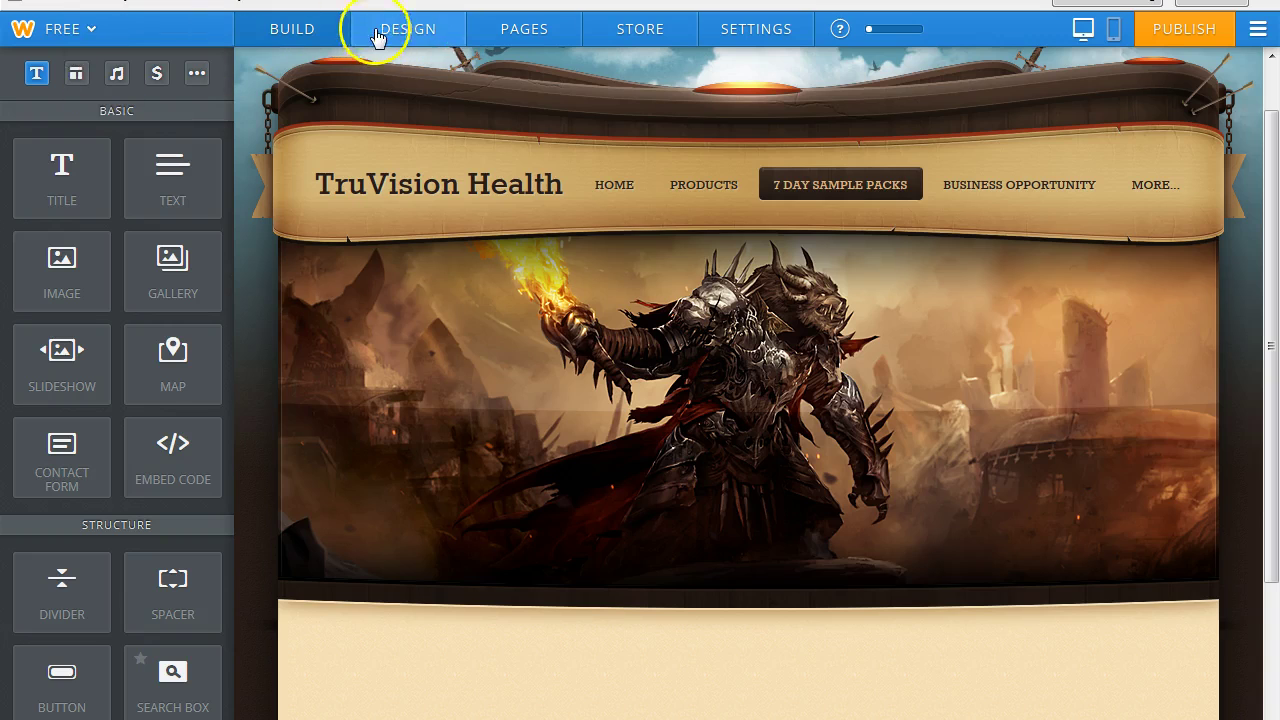
pyautogui.click(377, 37)
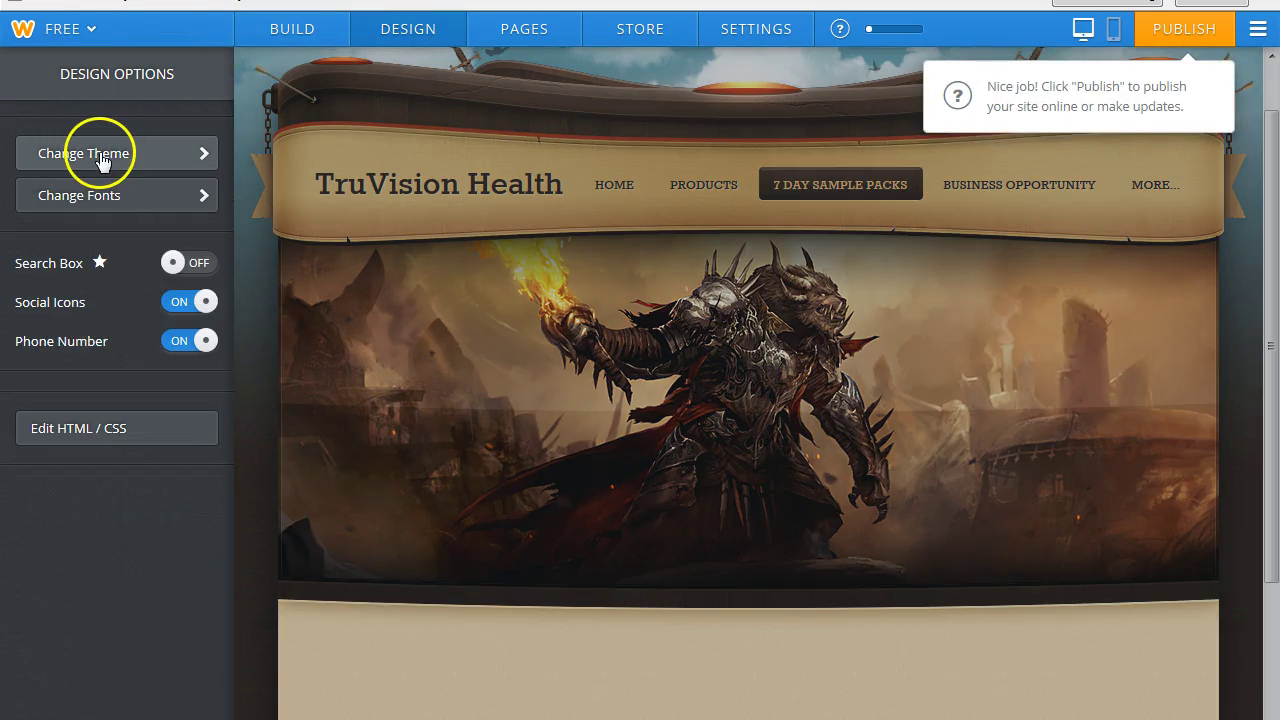
# Preview the Birdseye theme, then cancel and return to the current theme's design options.
pyautogui.click(101, 158)
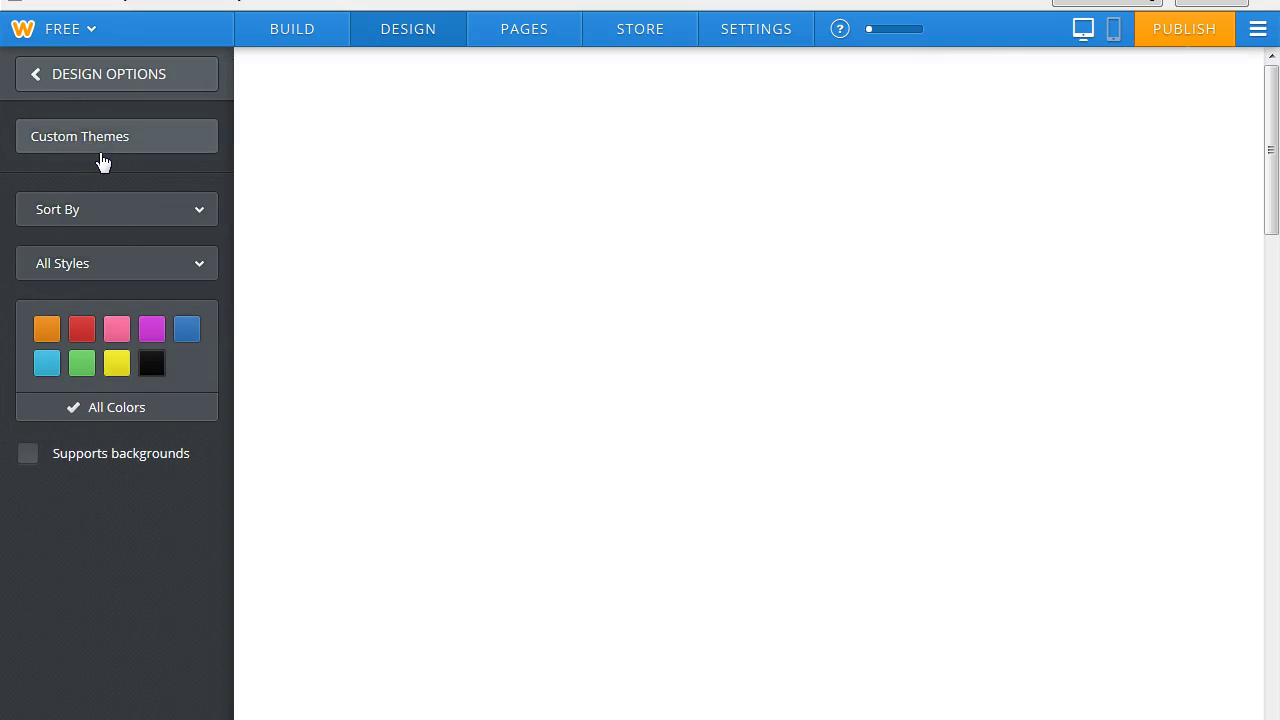
pyautogui.moveTo(1260, 108); pyautogui.dragTo(1273, 575)
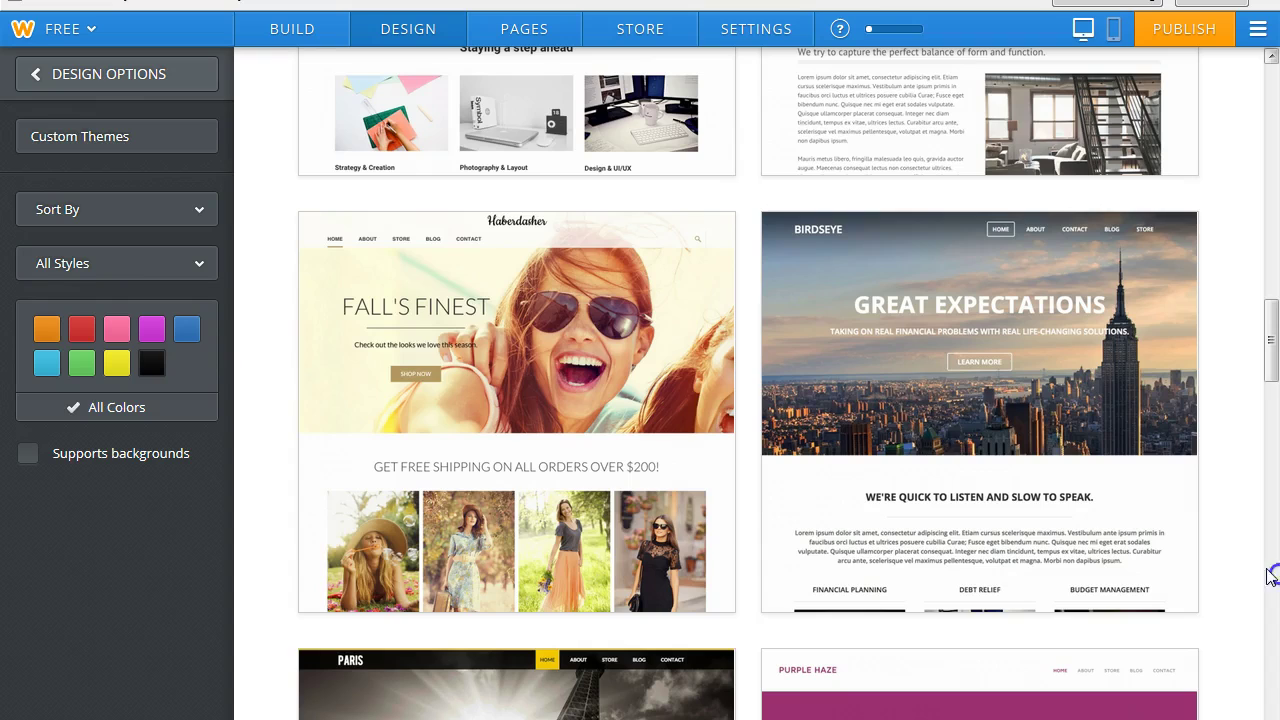
pyautogui.moveTo(929, 383)
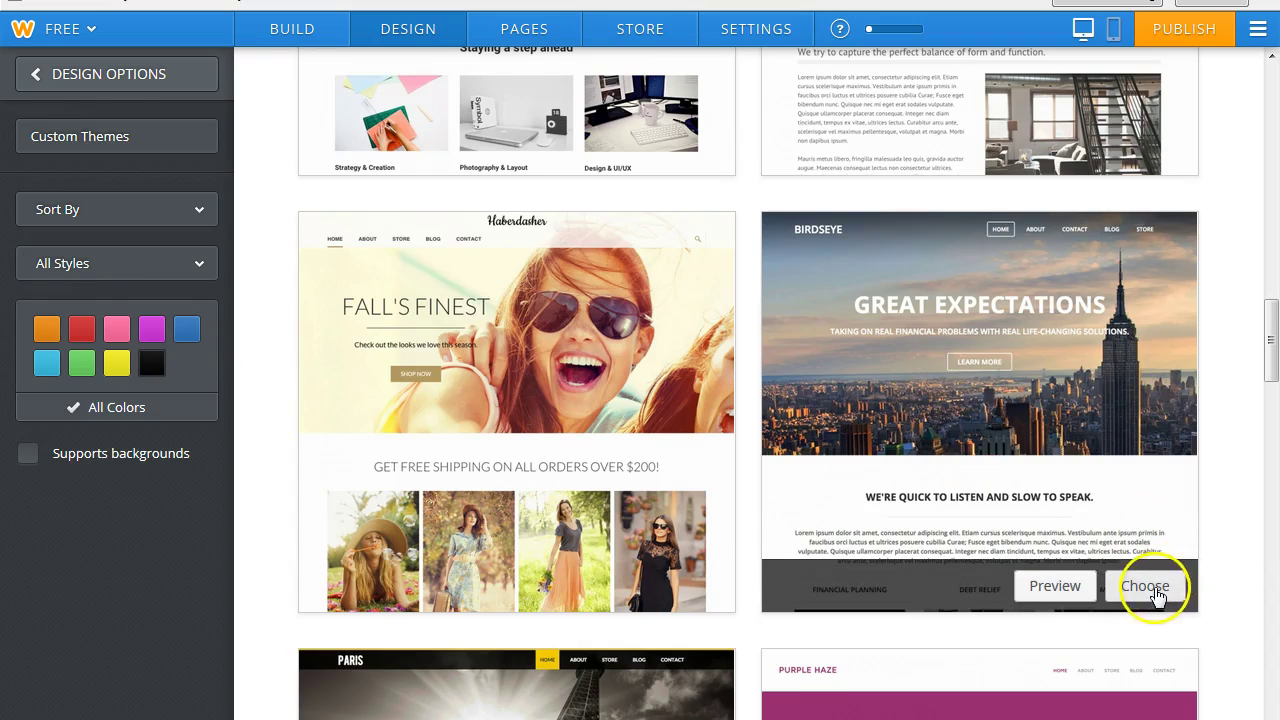
pyautogui.click(1056, 587)
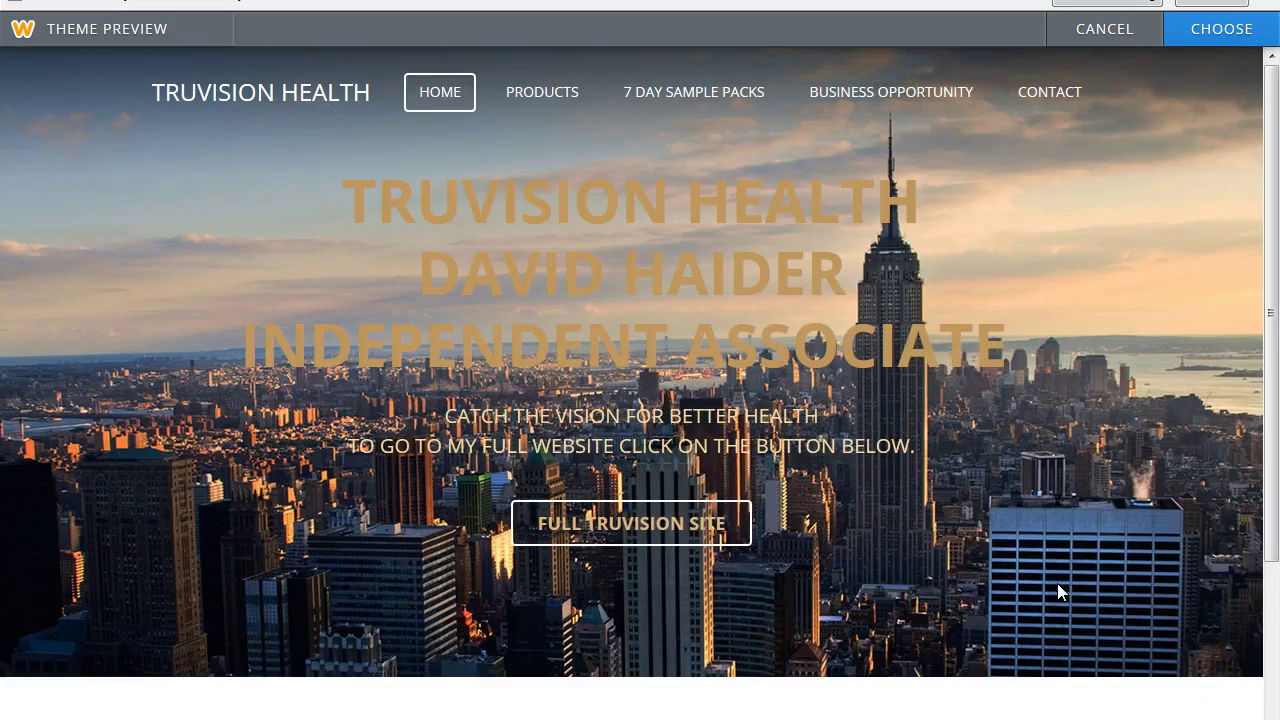
pyautogui.click(1273, 358)
pyautogui.moveTo(1273, 287); pyautogui.dragTo(1273, 232)
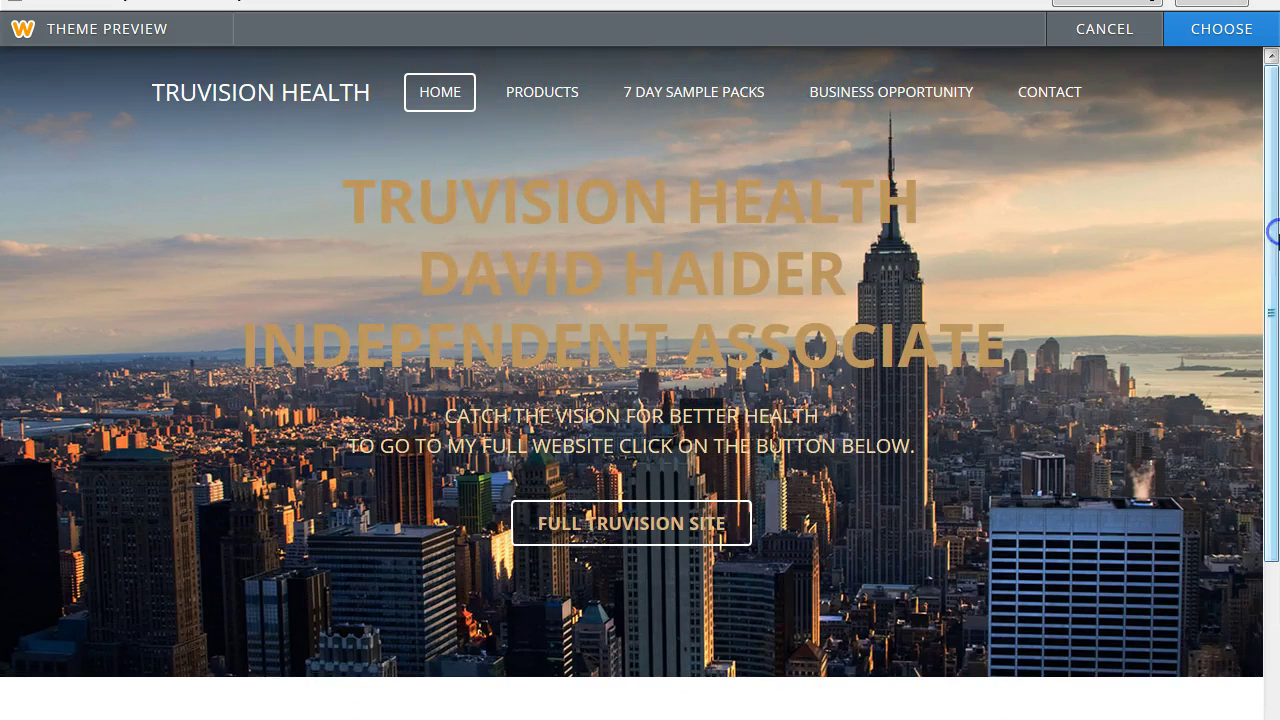
pyautogui.click(1103, 36)
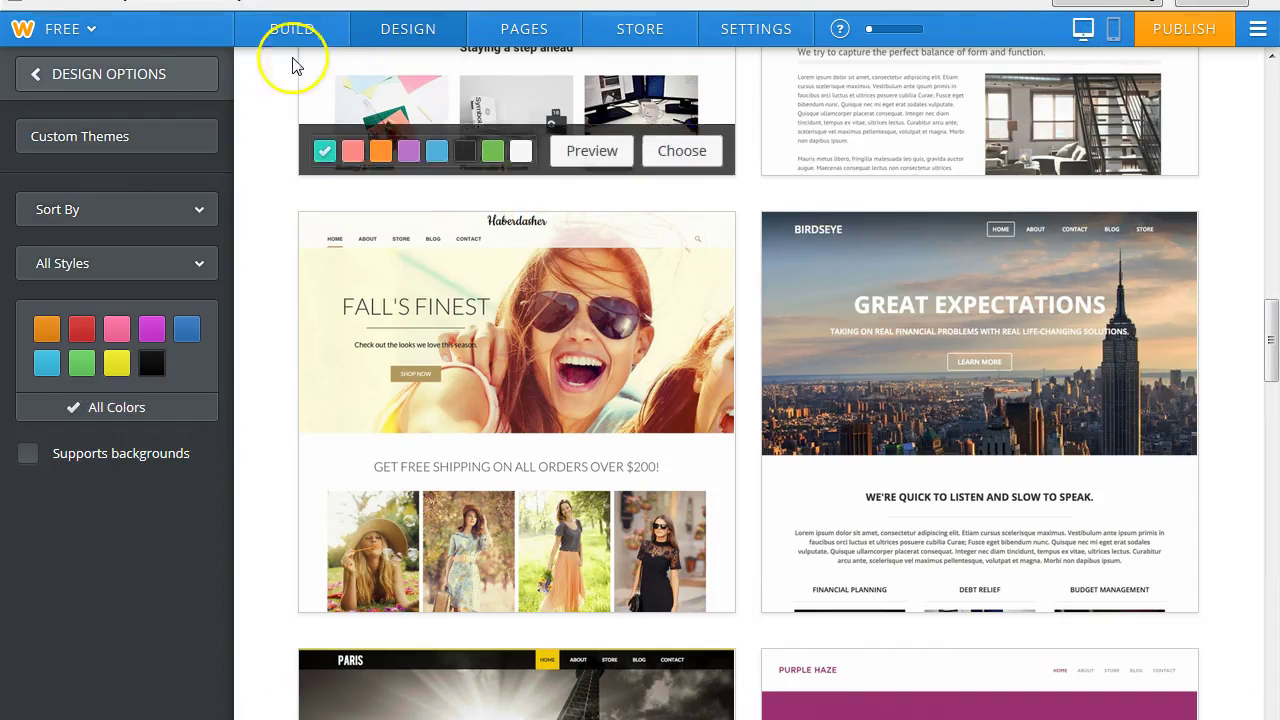
pyautogui.click(80, 75)
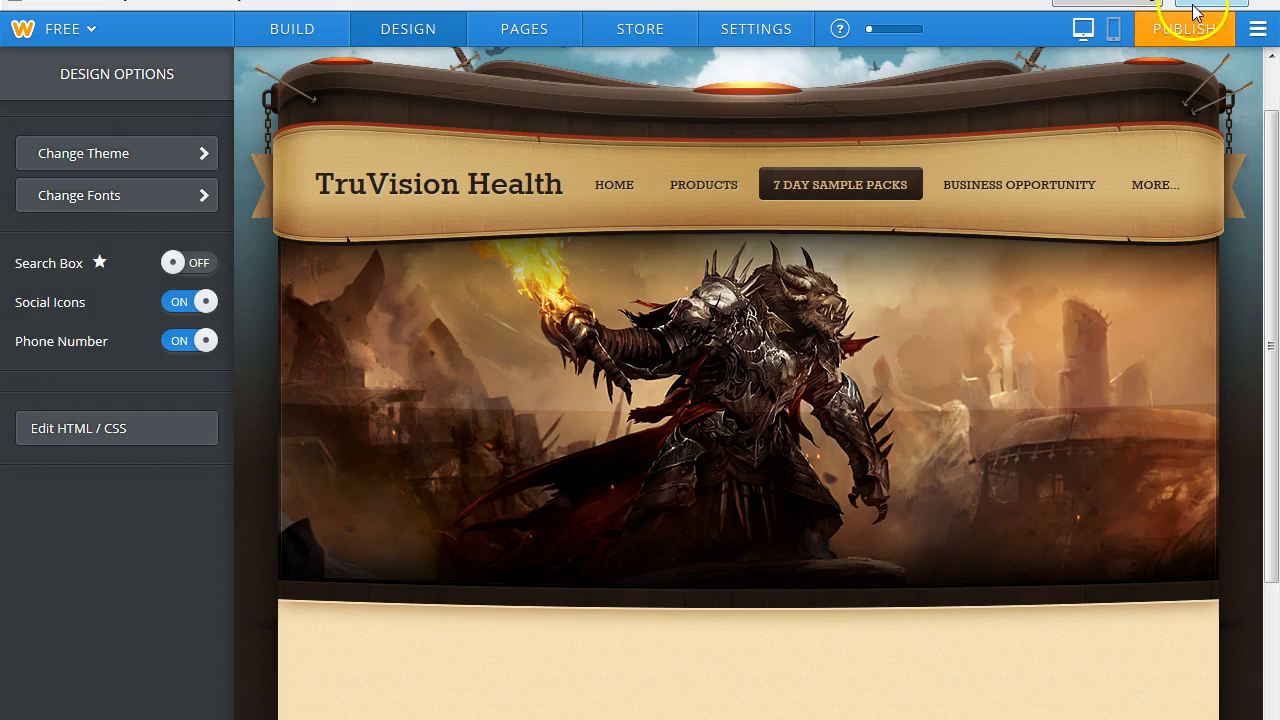
pyautogui.moveTo(1275, 143); pyautogui.dragTo(1274, 164)
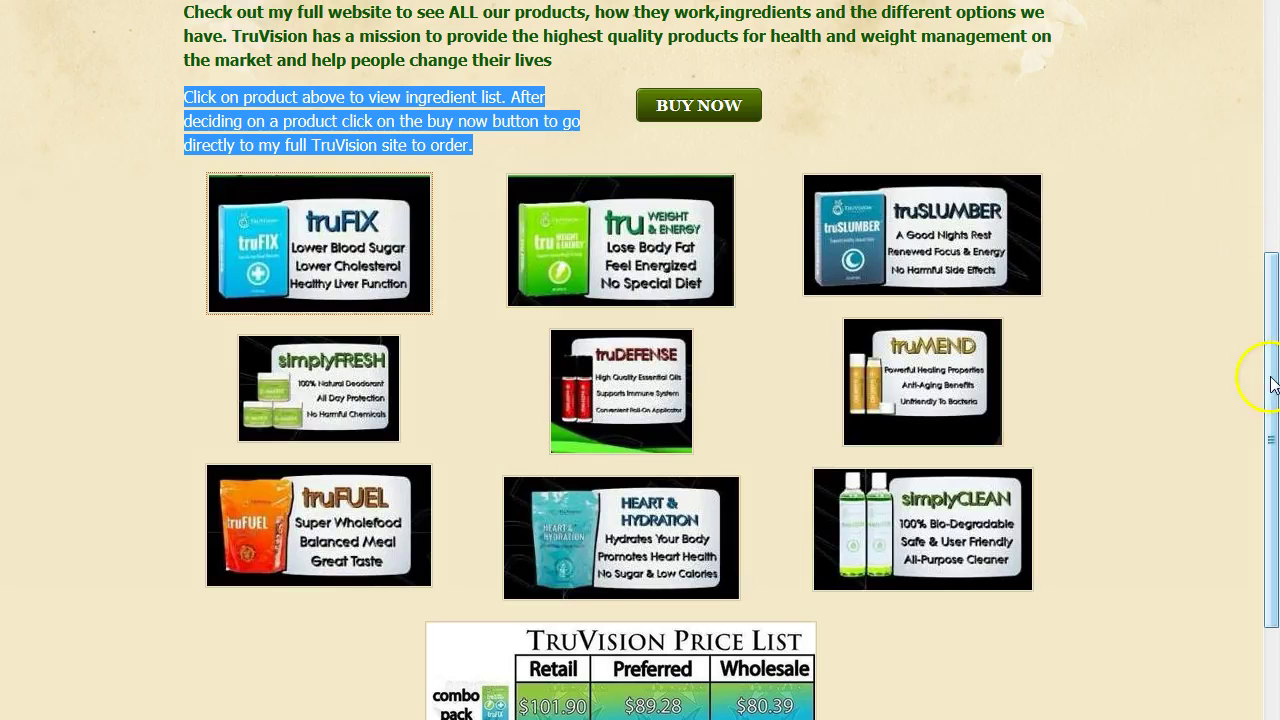
pyautogui.moveTo(1272, 385); pyautogui.dragTo(1270, 104)
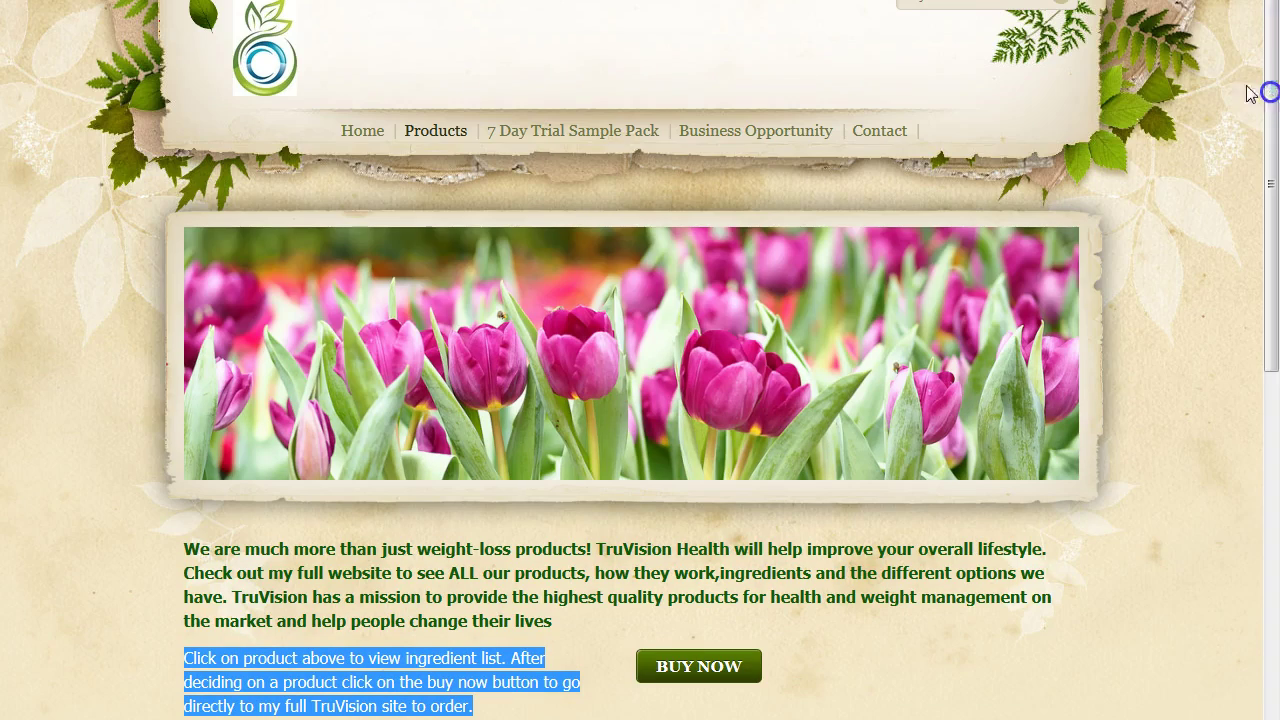
# Open the reference site's 7 Day Trial Sample Pack page and scroll through it.
pyautogui.click(592, 133)
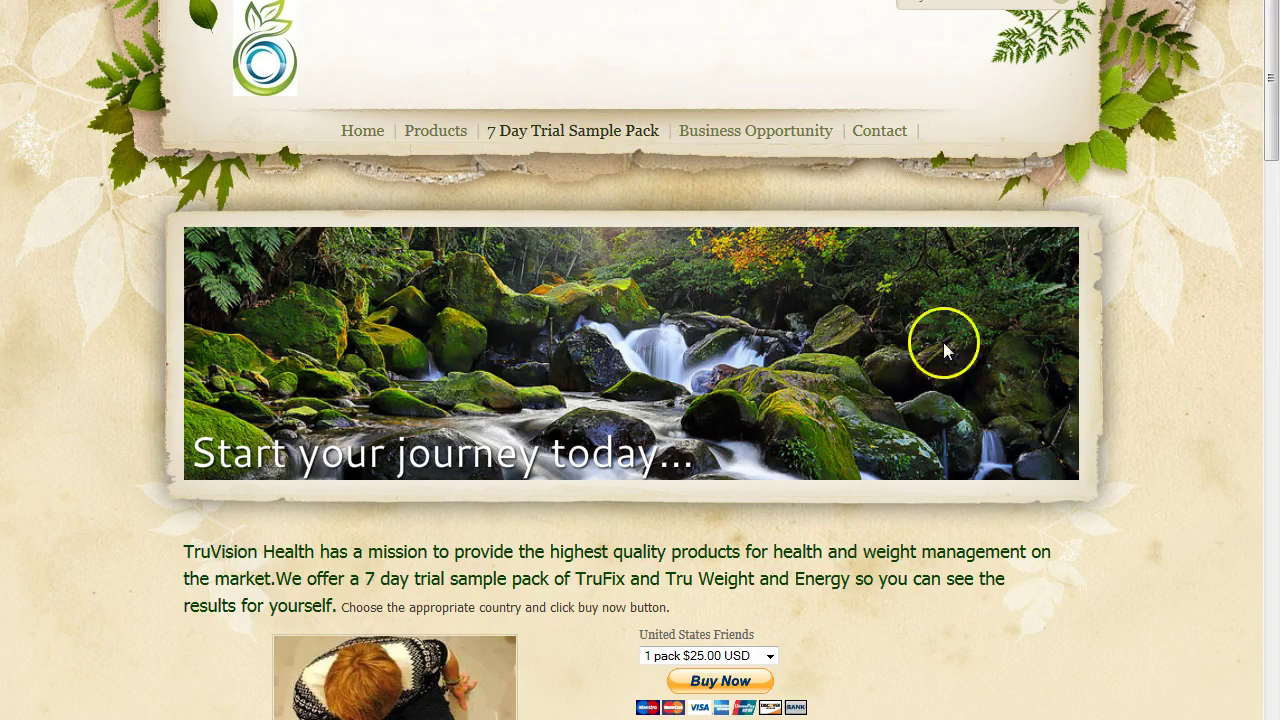
pyautogui.moveTo(1275, 97)
pyautogui.mouseDown()
pyautogui.moveTo(1275, 116)
pyautogui.moveTo(1275, 104)
pyautogui.mouseUp()
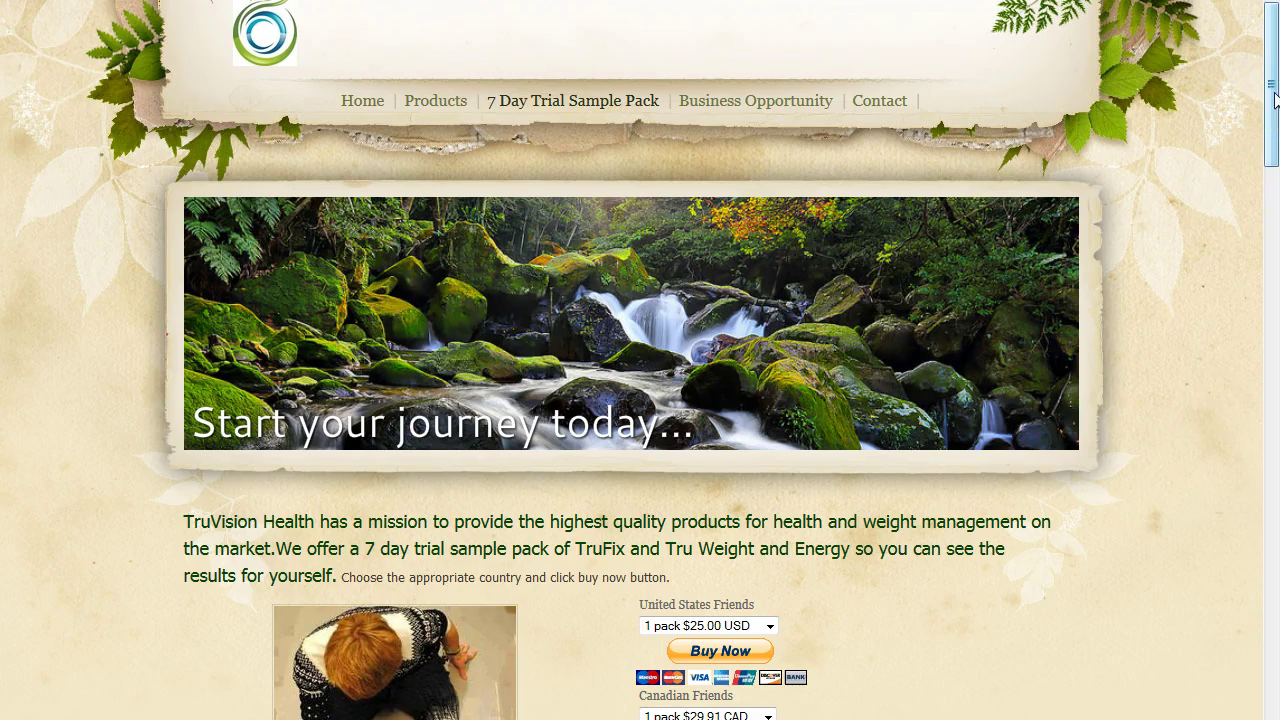
pyautogui.moveTo(1274, 98); pyautogui.dragTo(1272, 150)
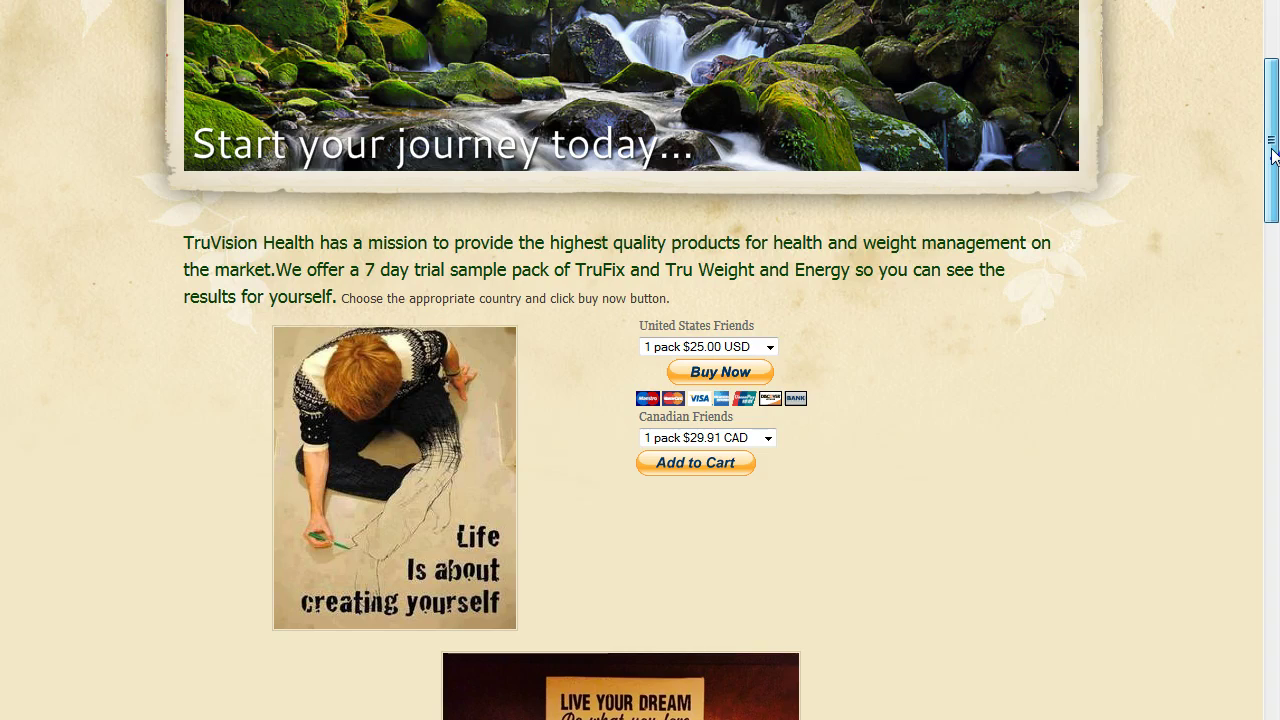
pyautogui.moveTo(1274, 152); pyautogui.dragTo(1274, 168)
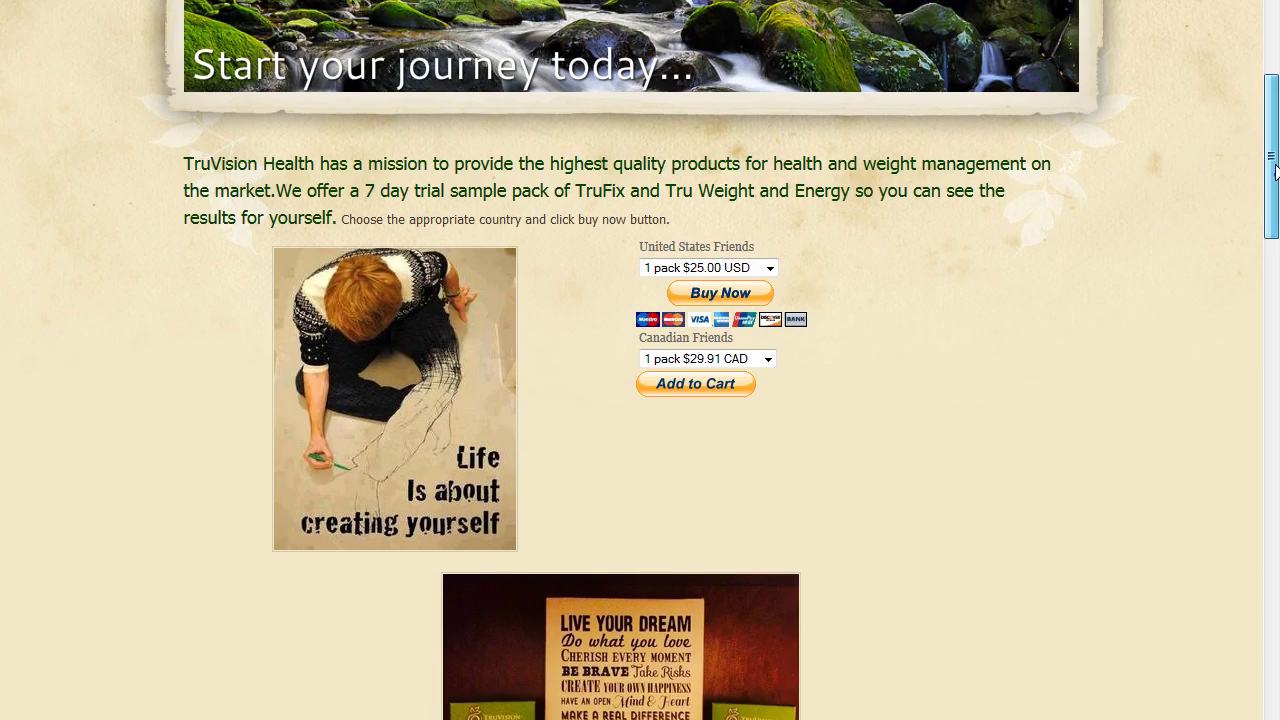
pyautogui.moveTo(1274, 172); pyautogui.dragTo(1272, 719)
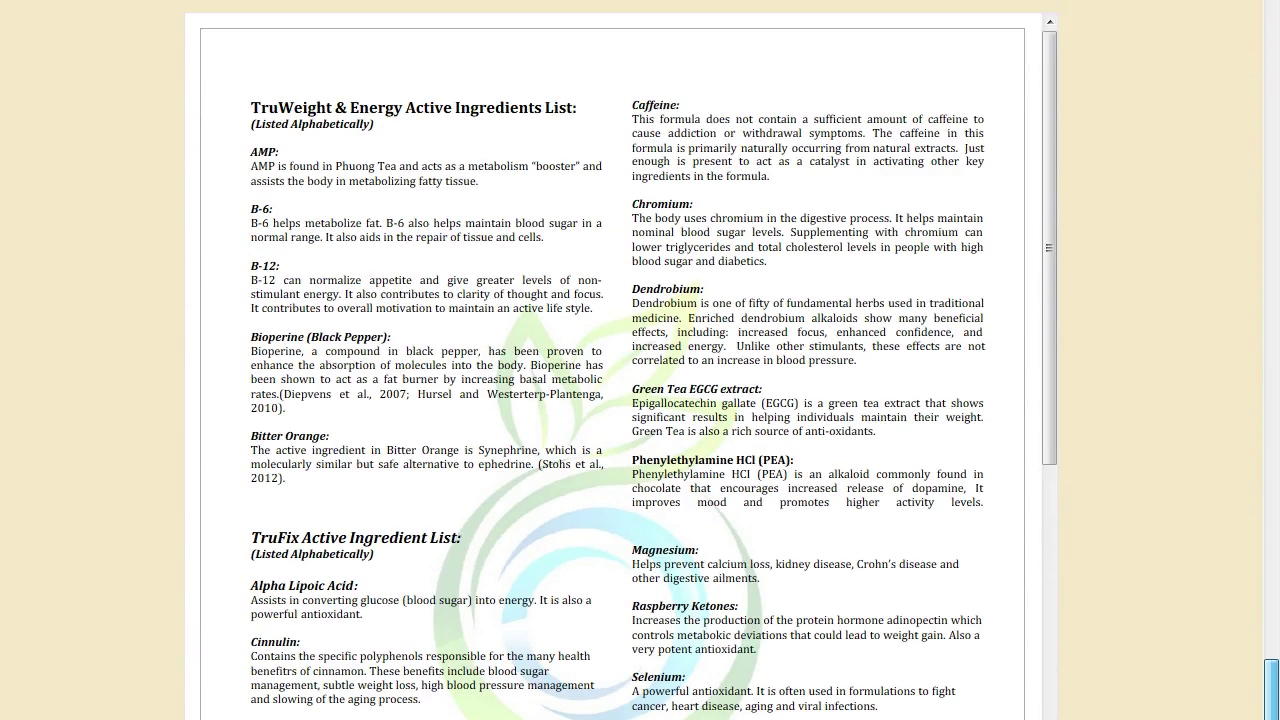
pyautogui.moveTo(1272, 700); pyautogui.dragTo(1271, 58)
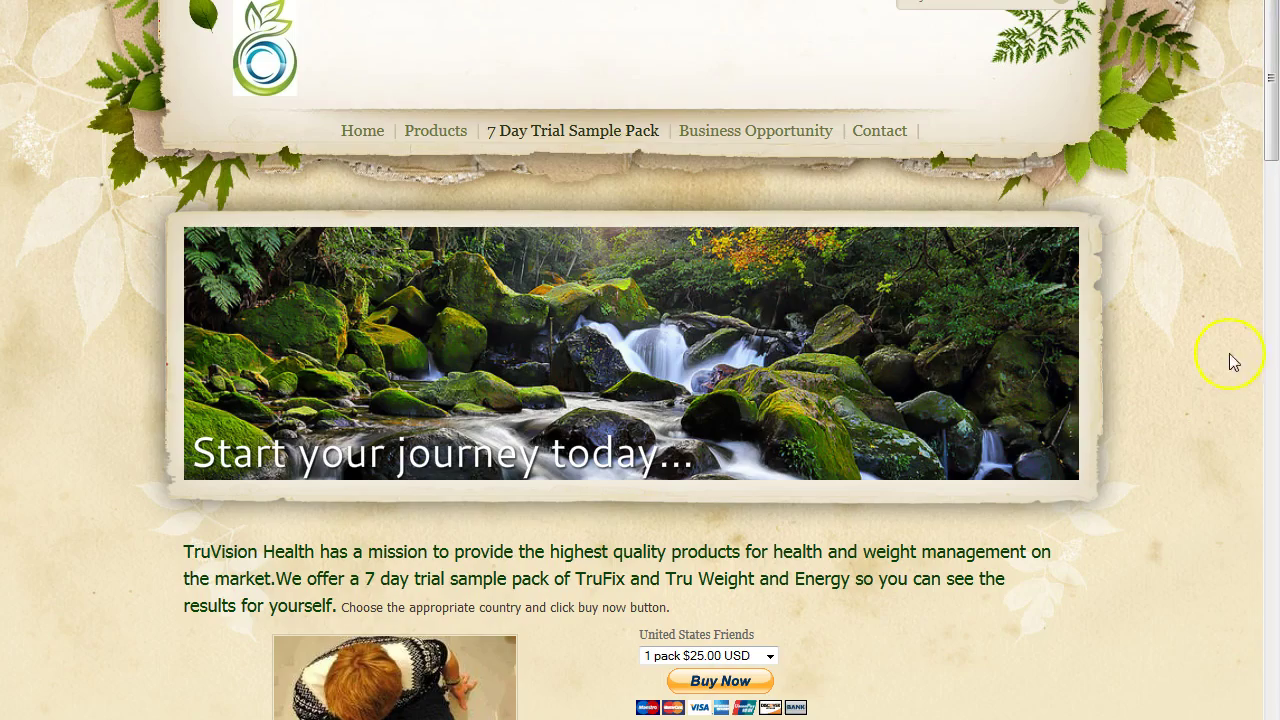
# Copy the trial pack intro paragraph and return to the Weebly editor.
pyautogui.moveTo(176, 560); pyautogui.dragTo(328, 600)
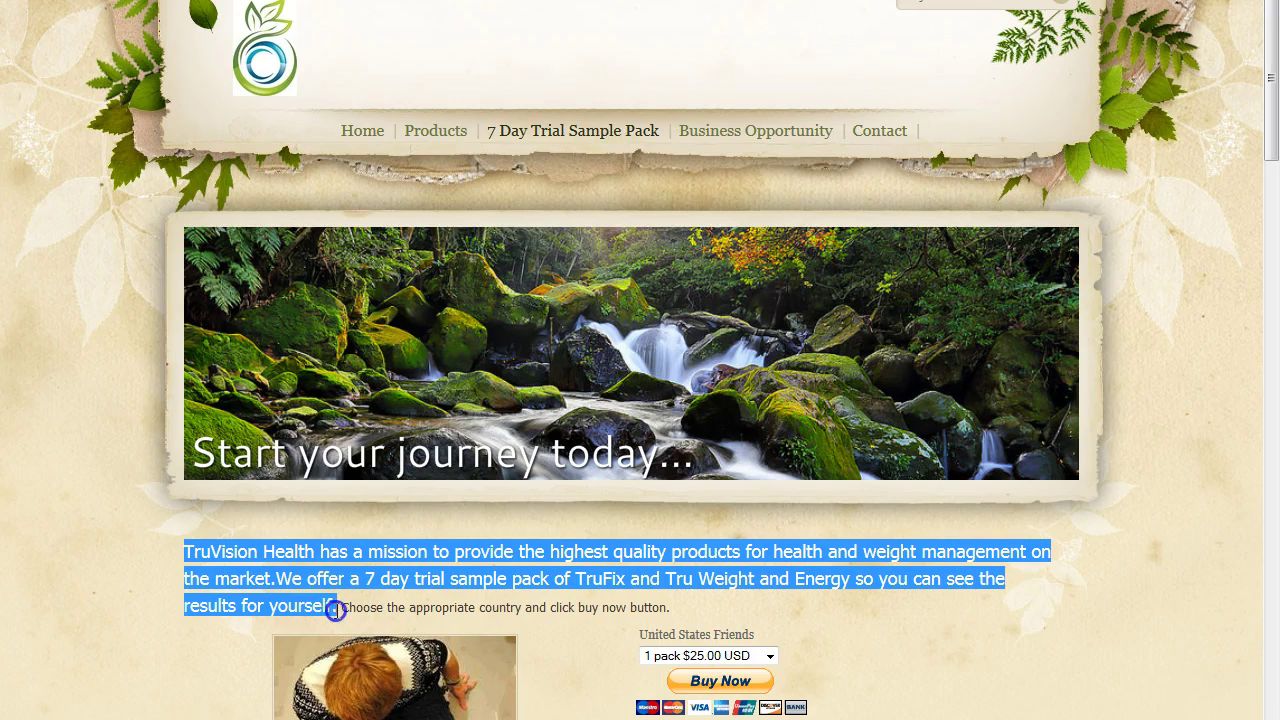
pyautogui.rightClick(273, 565)
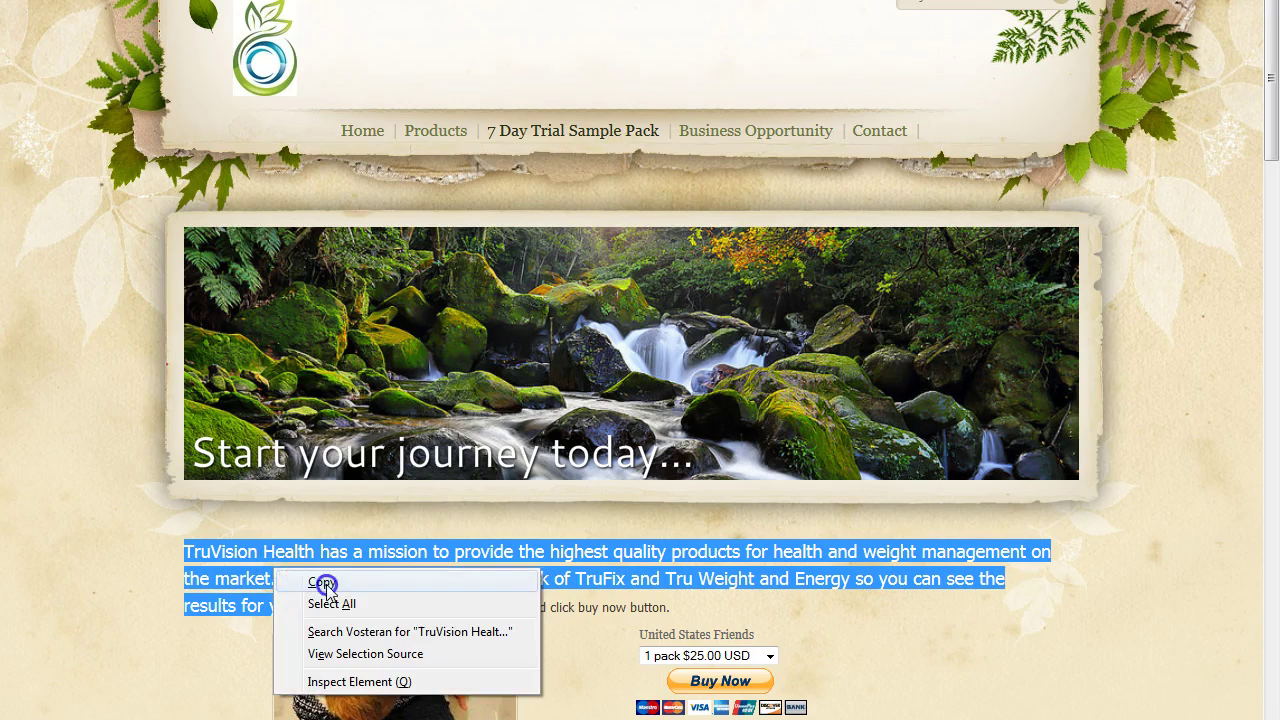
pyautogui.click(320, 584)
pyautogui.click(200, 1)
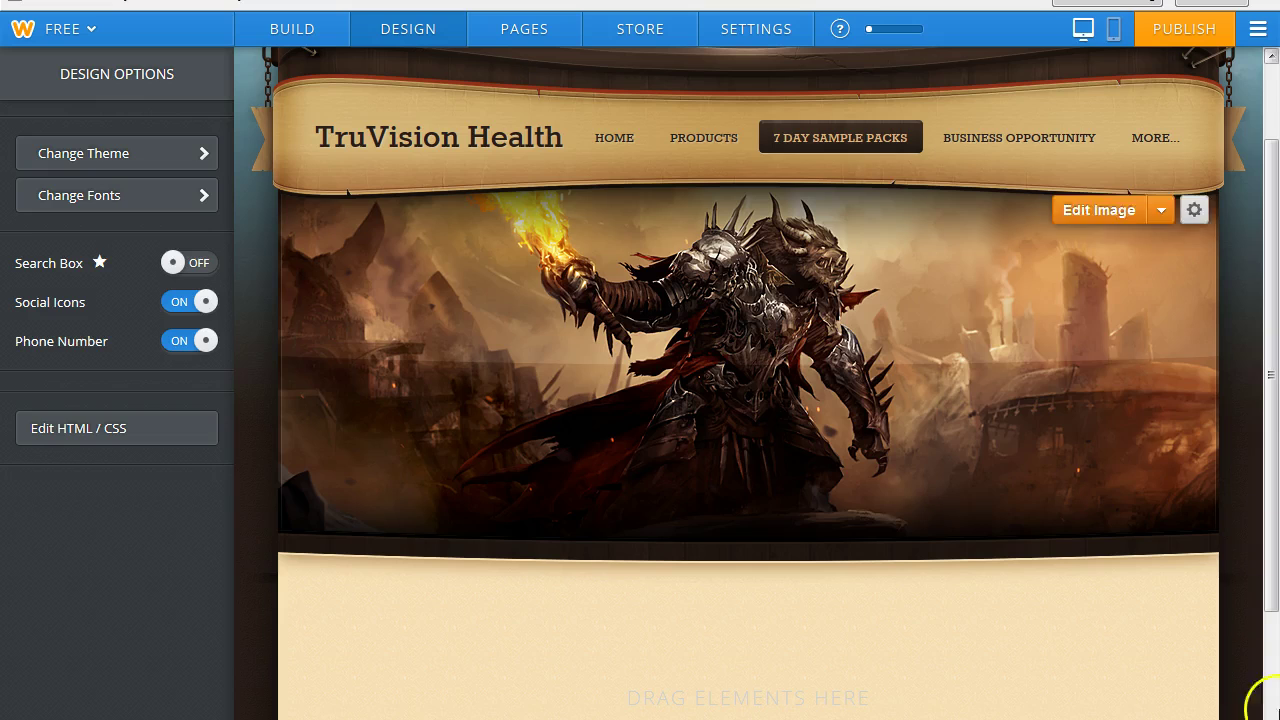
# Add a text block to the empty content area below the banner.
pyautogui.moveTo(1270, 540); pyautogui.dragTo(1270, 600)
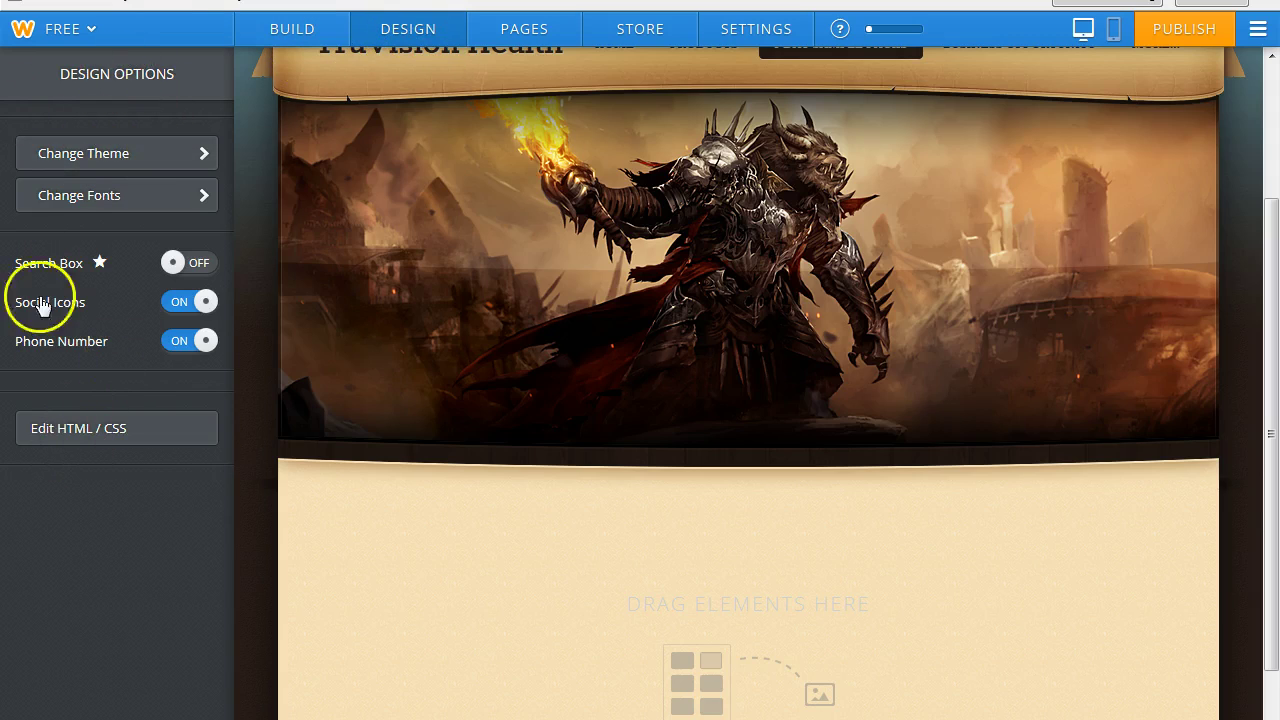
pyautogui.click(377, 32)
pyautogui.click(531, 34)
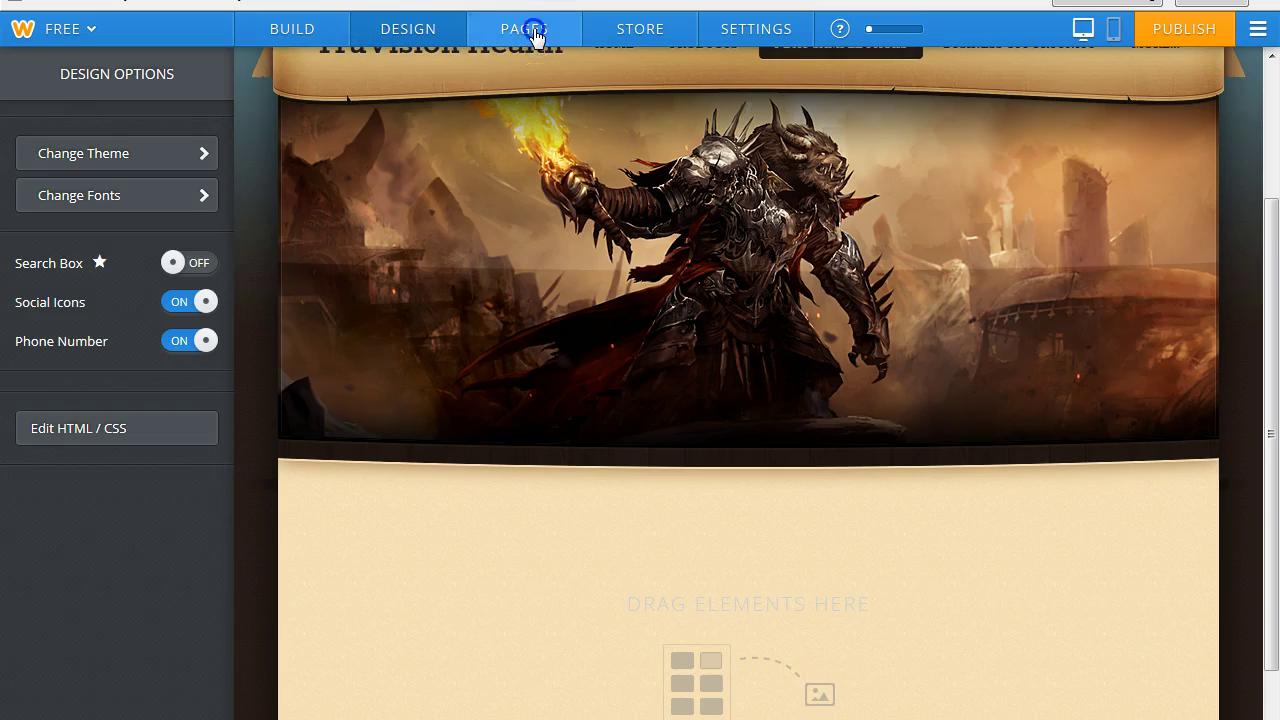
pyautogui.click(405, 36)
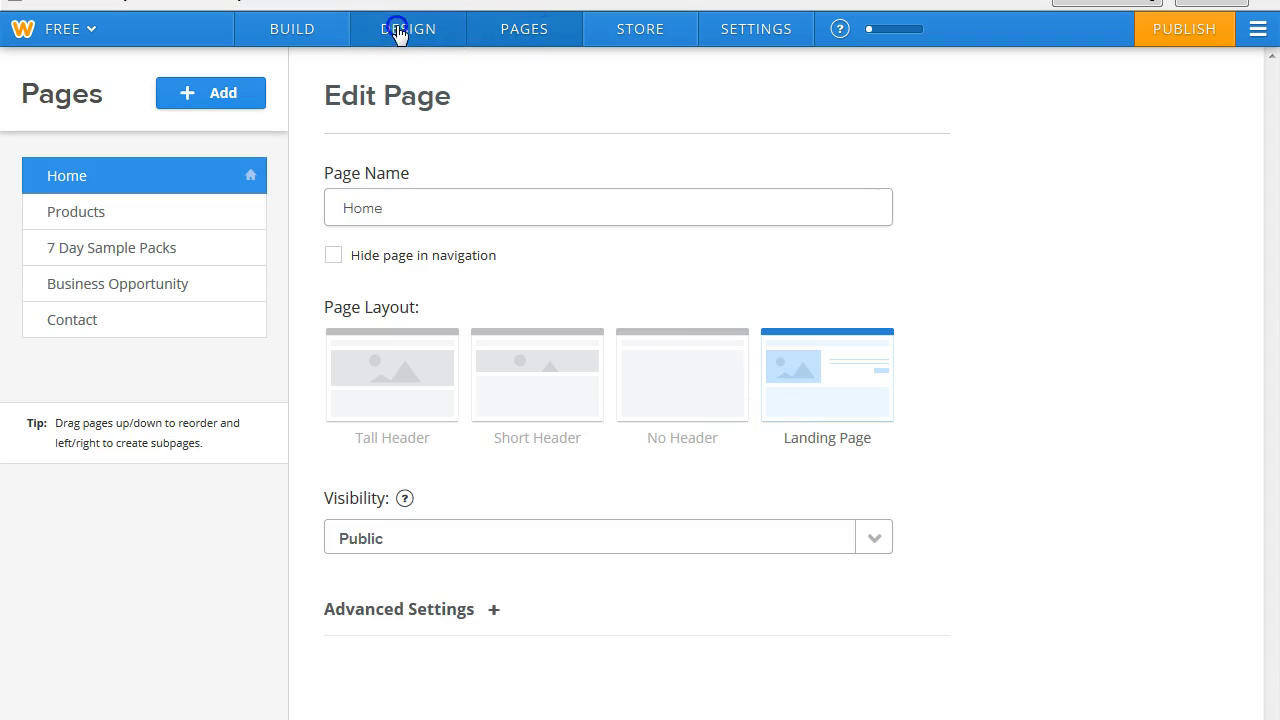
pyautogui.click(280, 36)
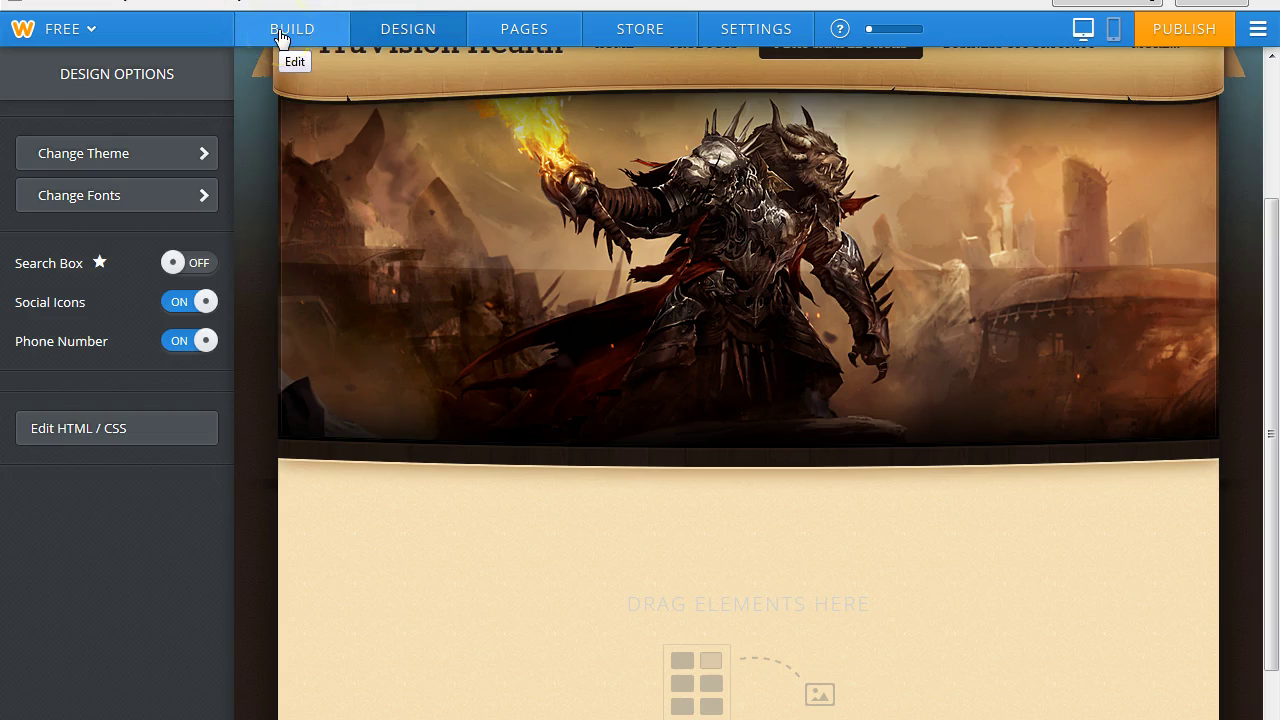
pyautogui.click(281, 37)
pyautogui.moveTo(184, 165); pyautogui.dragTo(737, 497)
# Paste the copied trial-pack intro paragraph into the new text block.
pyautogui.click(385, 499)
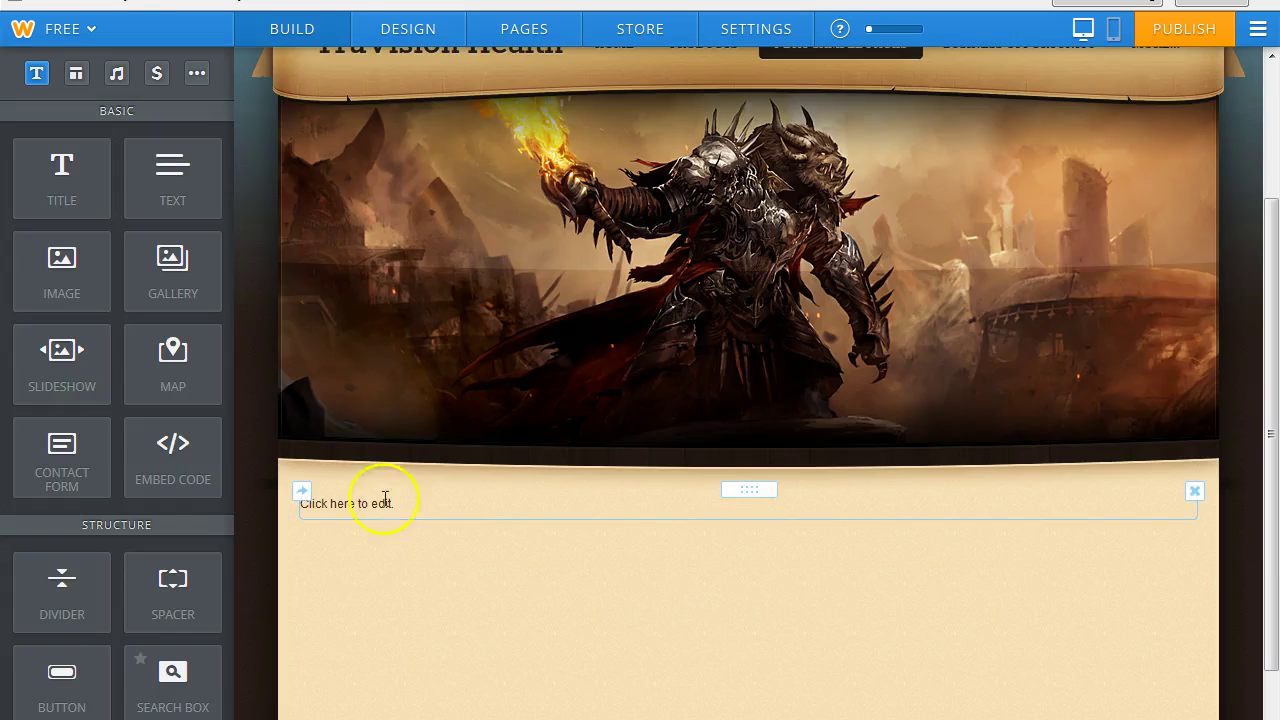
pyautogui.click(337, 514)
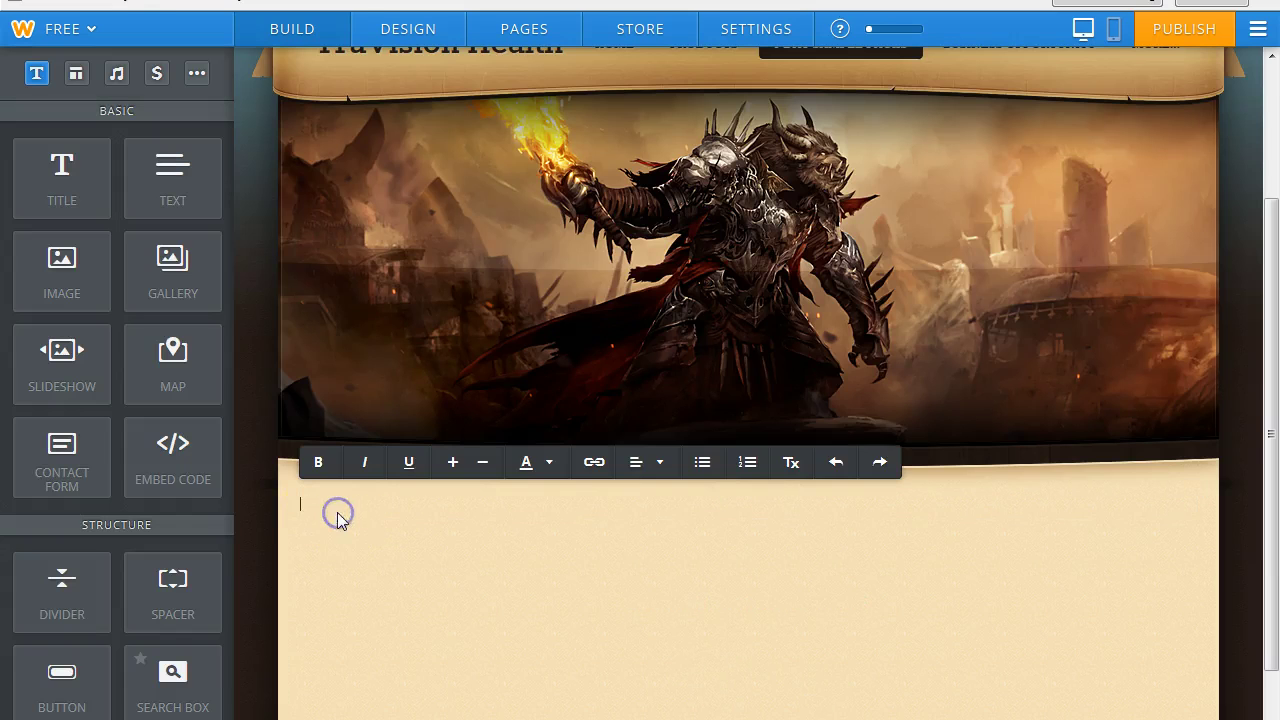
pyautogui.rightClick(306, 512)
pyautogui.click(308, 504)
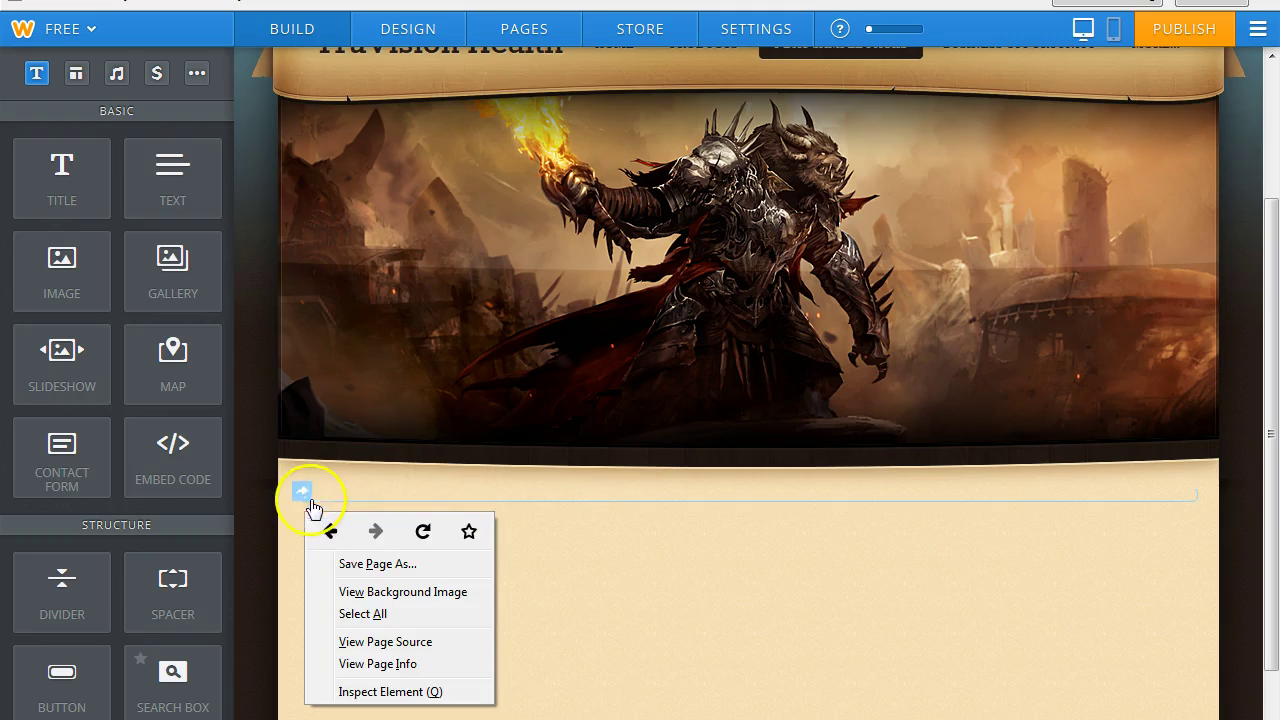
pyautogui.click(331, 499)
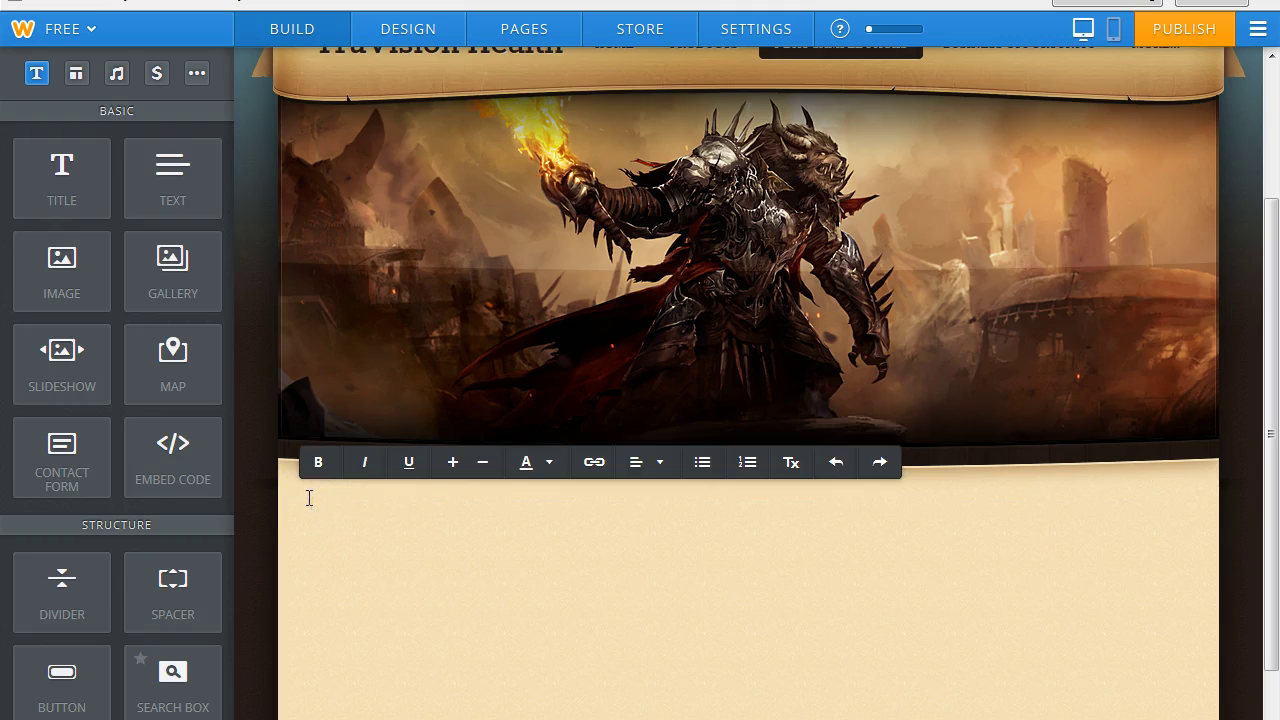
pyautogui.rightClick(309, 498)
pyautogui.click(366, 584)
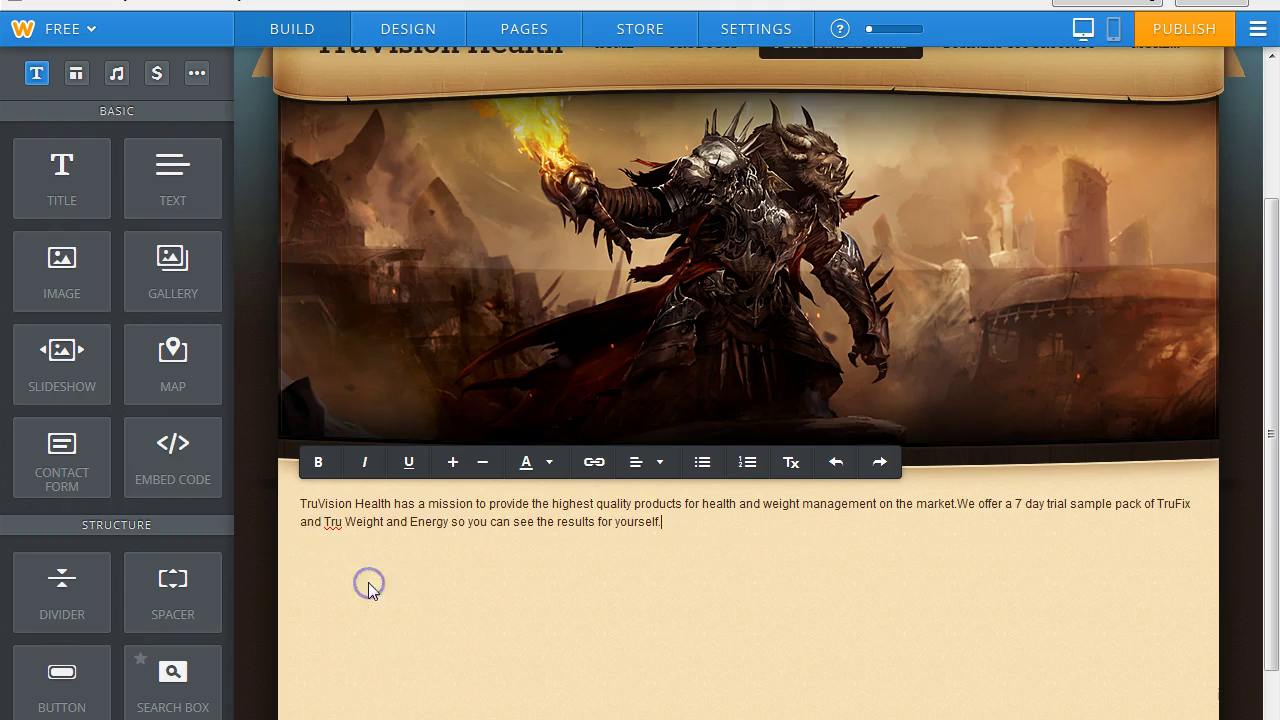
# Enlarge the pasted paragraph's font and open the text colour choices.
pyautogui.moveTo(302, 505); pyautogui.dragTo(711, 537)
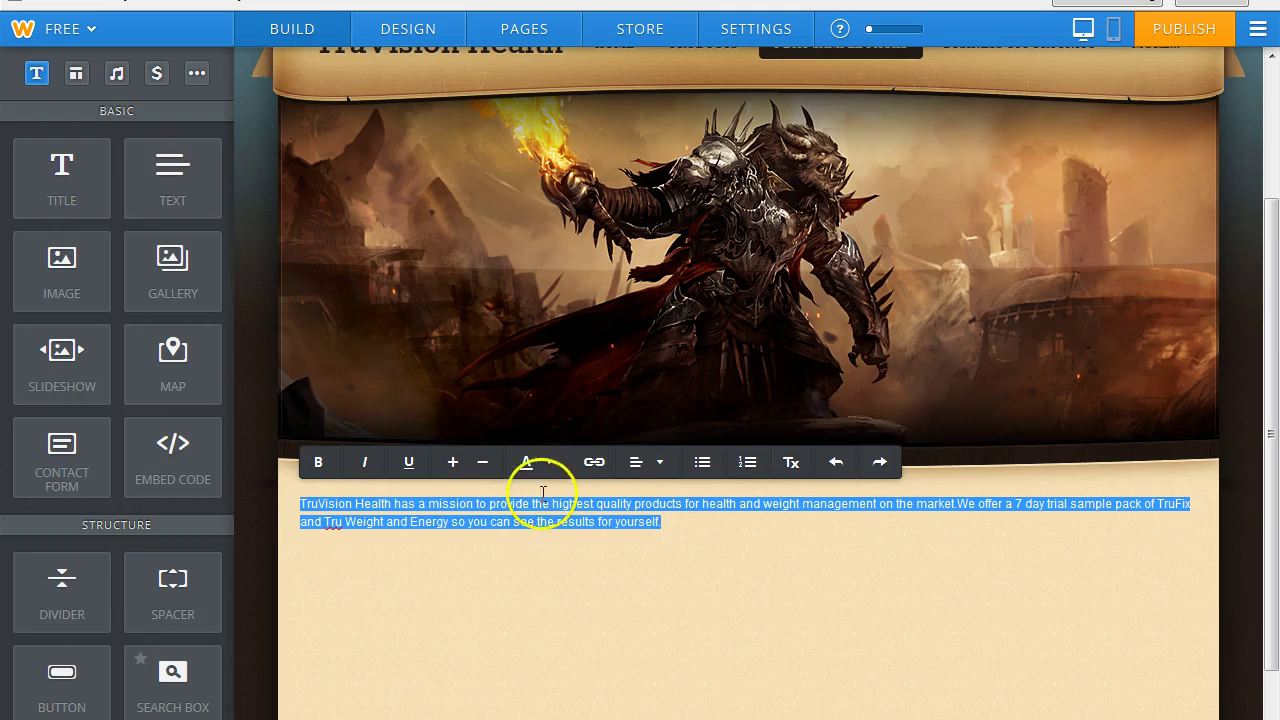
pyautogui.click(454, 463)
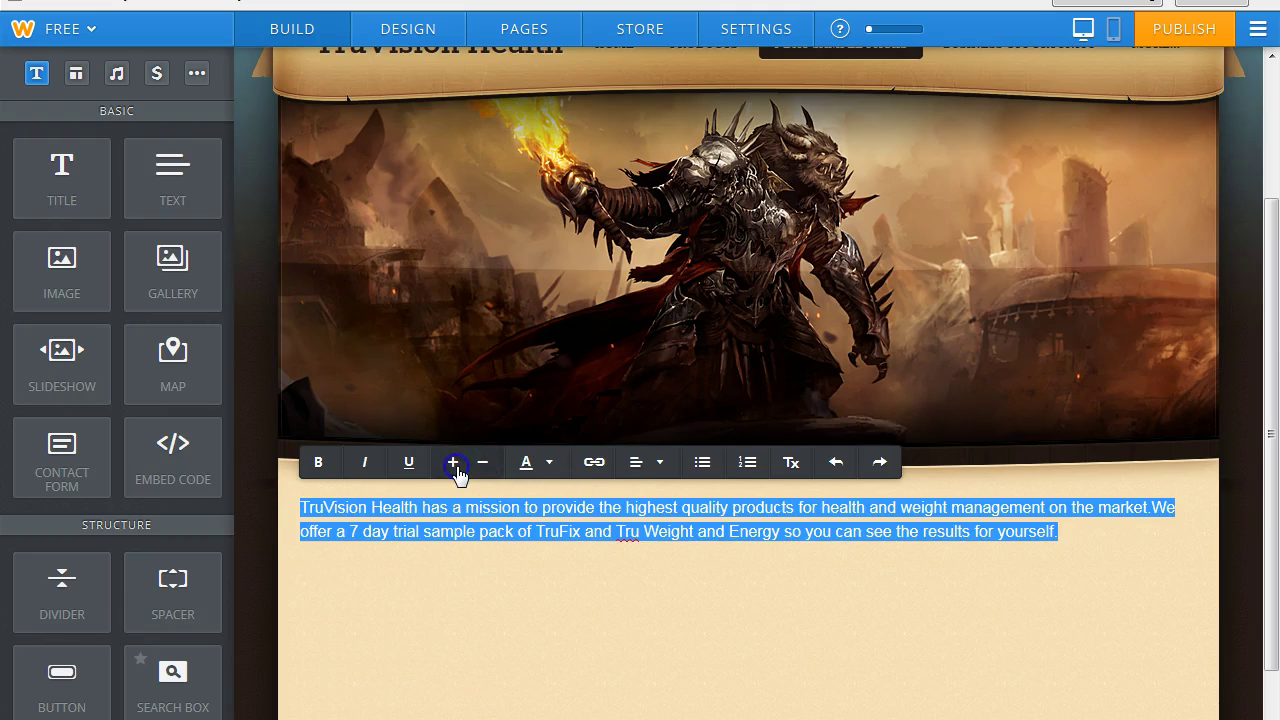
pyautogui.click(549, 464)
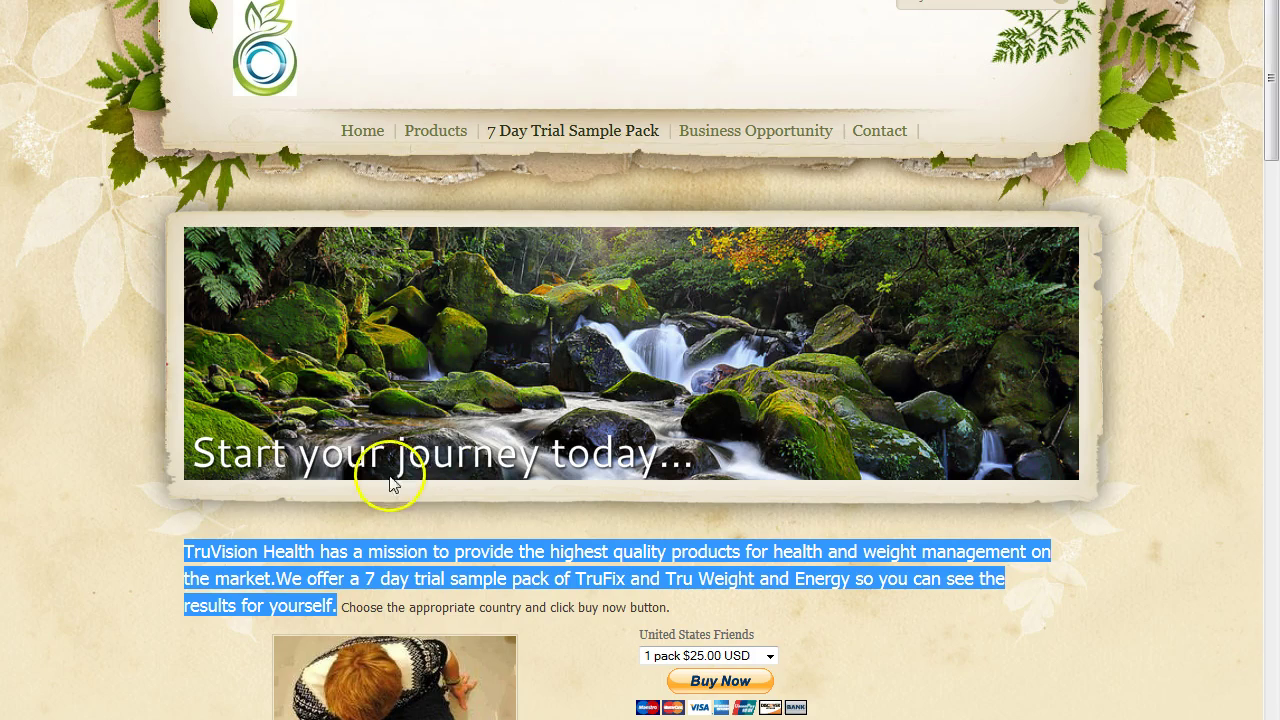
# Copy the sentence 'Choose the appropriate country and click buy now button.' from the TruVision site.
pyautogui.moveTo(343, 610); pyautogui.dragTo(651, 604)
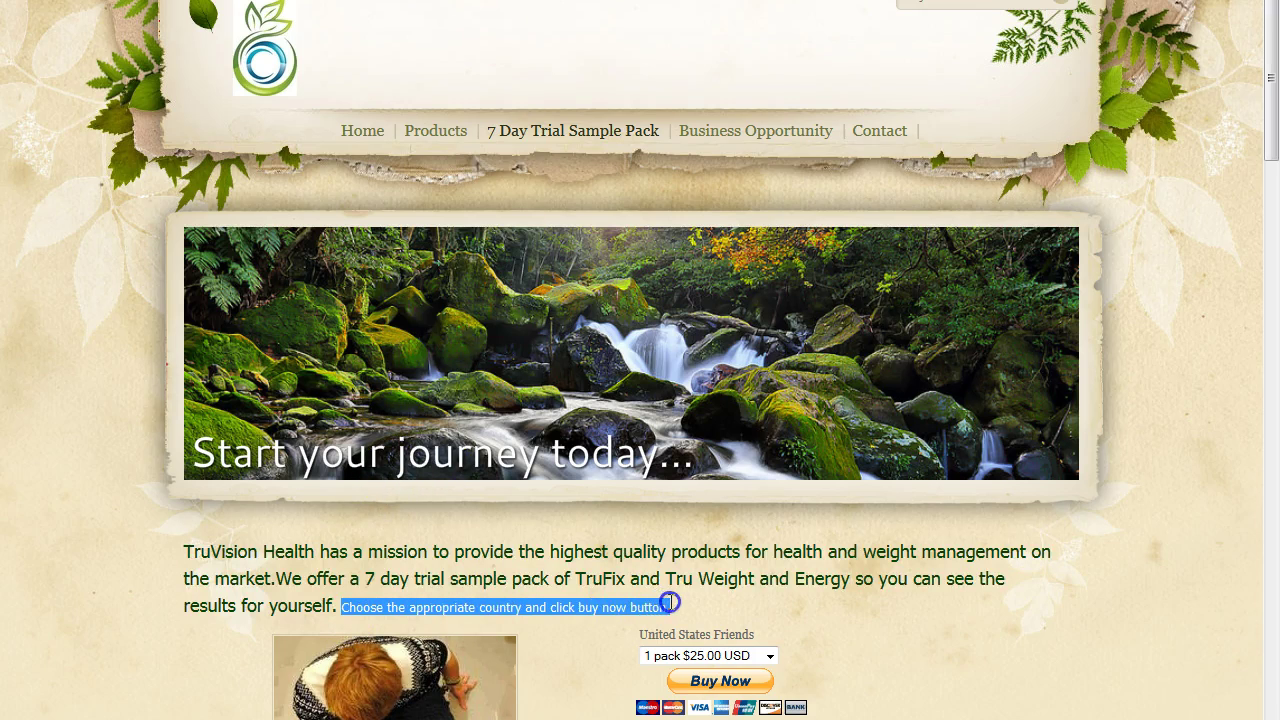
pyautogui.click(558, 607)
pyautogui.rightClick(555, 606)
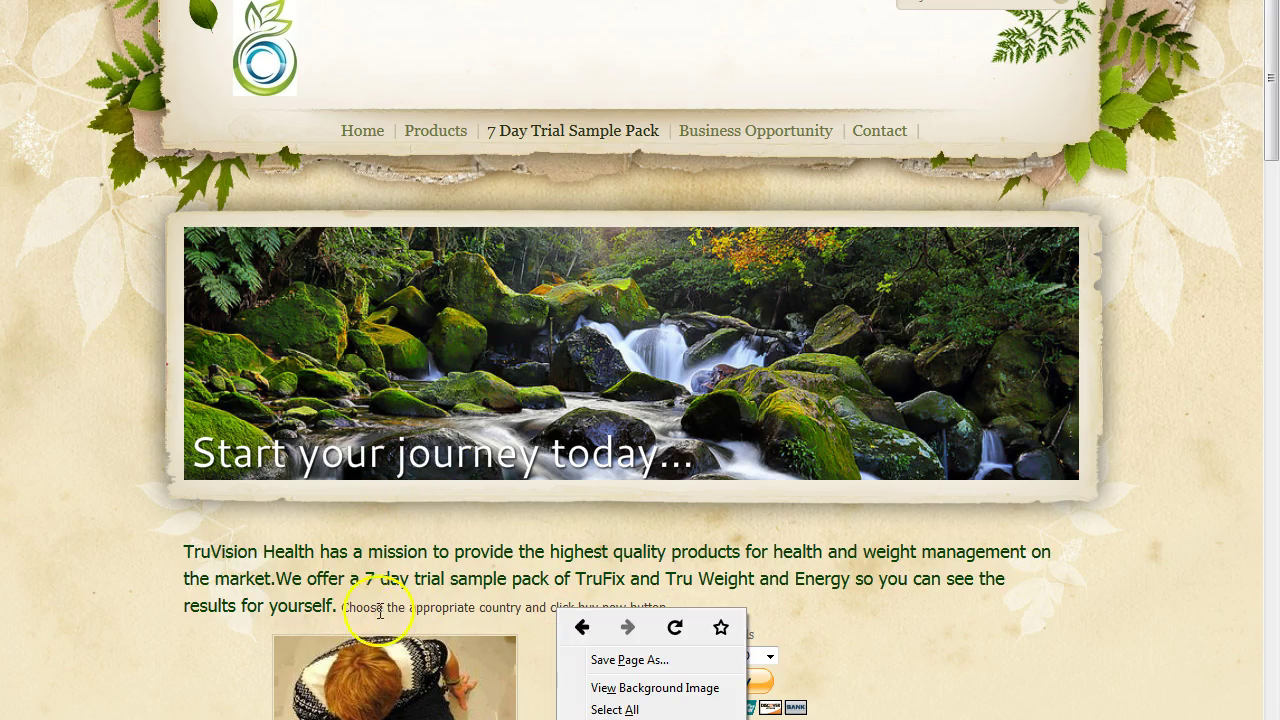
pyautogui.moveTo(340, 608); pyautogui.dragTo(657, 607)
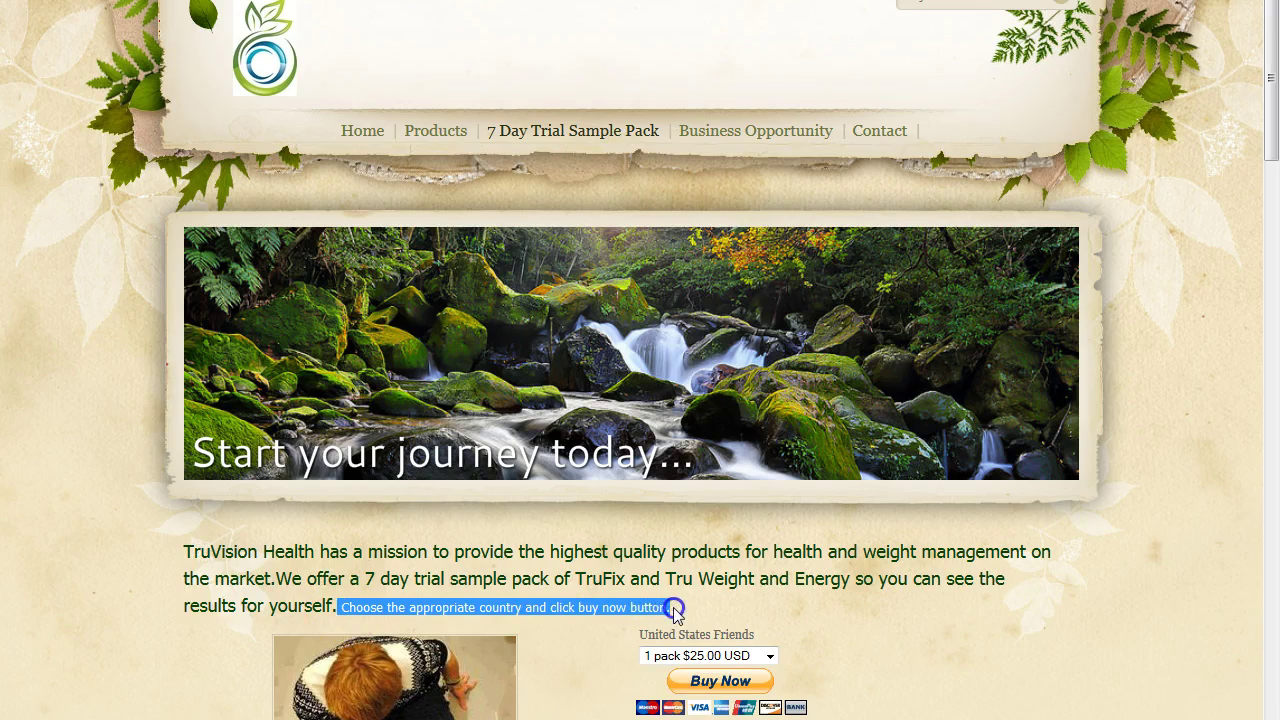
pyautogui.rightClick(533, 607)
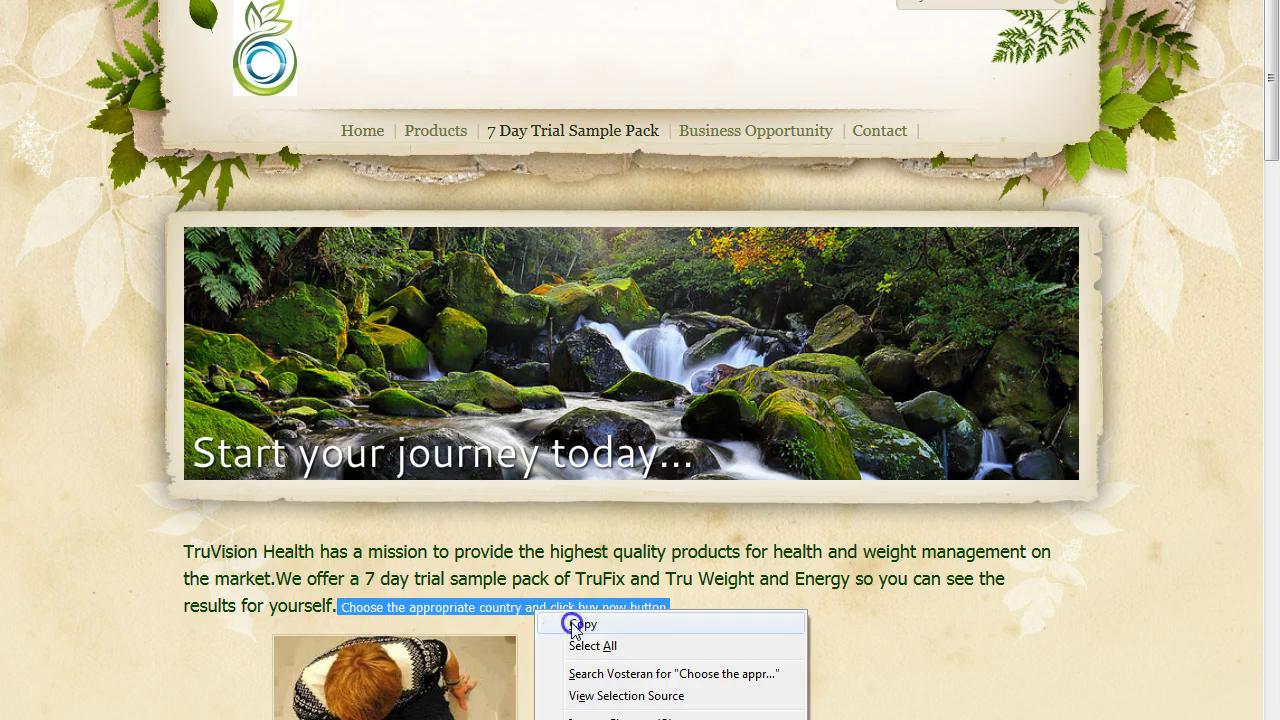
pyautogui.click(572, 619)
# Paste the country sentence after the paragraph in Weebly and centre-align the text.
pyautogui.click(440, 1)
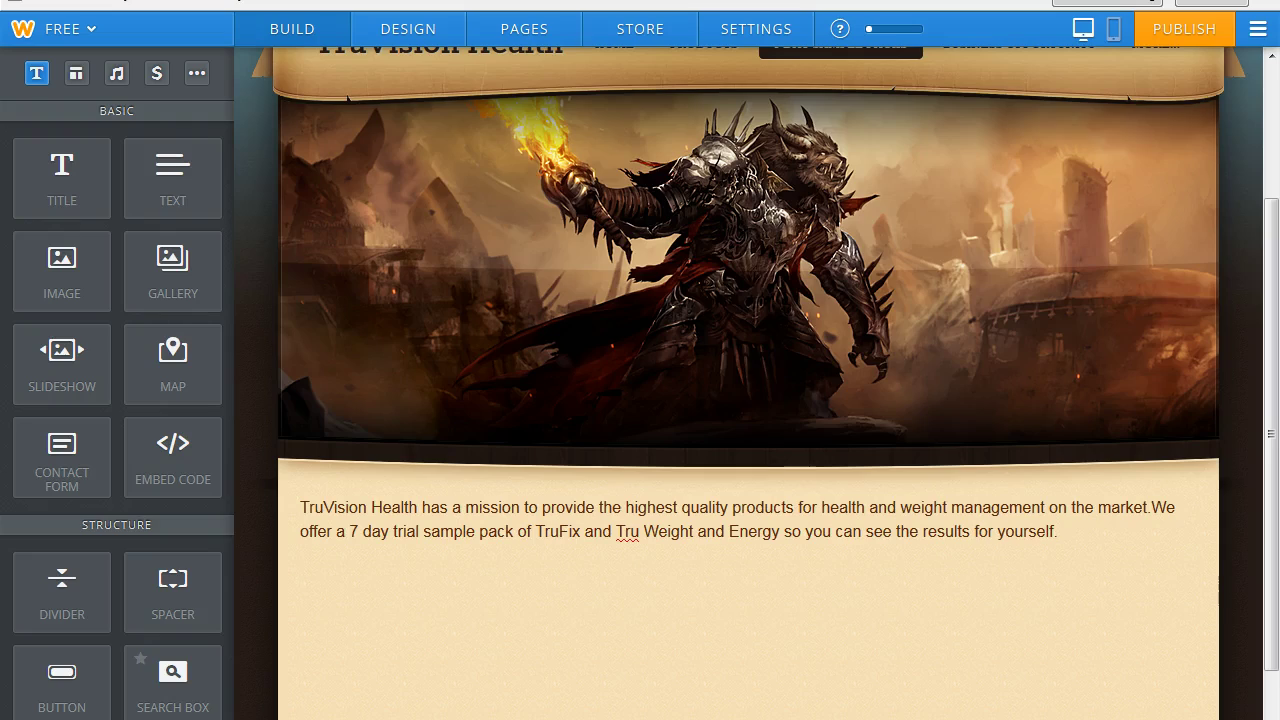
pyautogui.click(1068, 531)
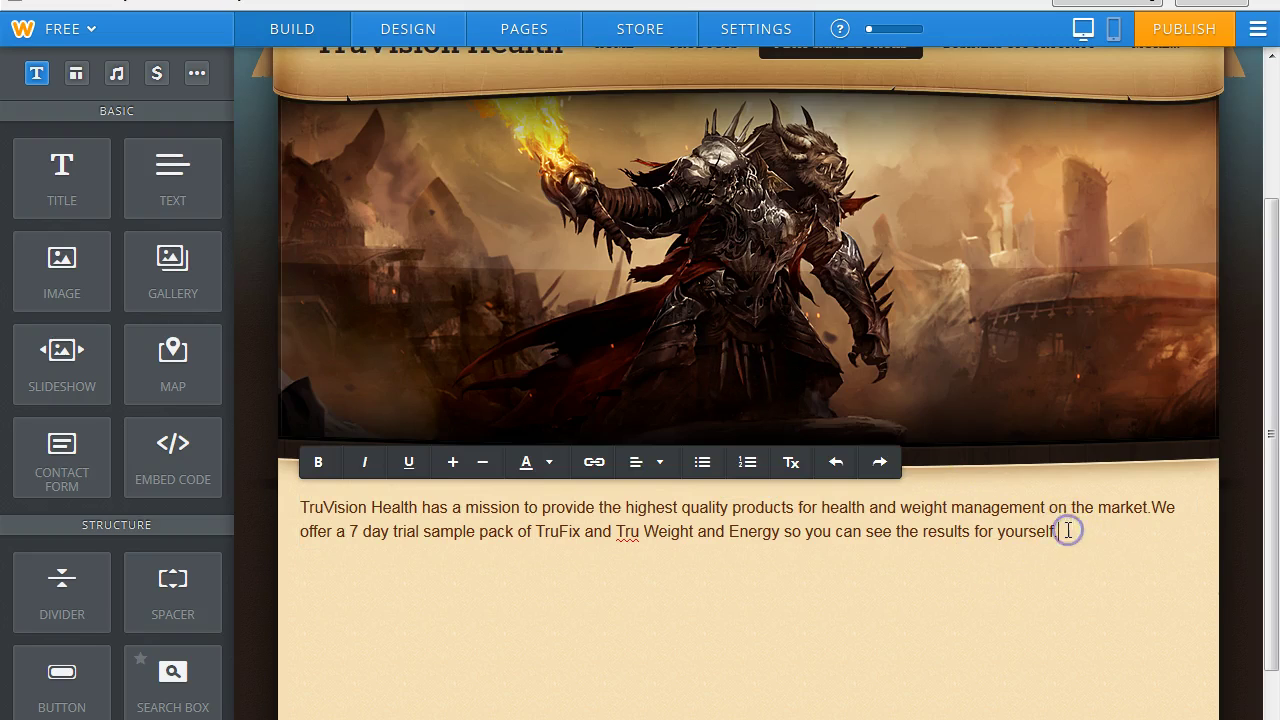
pyautogui.rightClick(1067, 531)
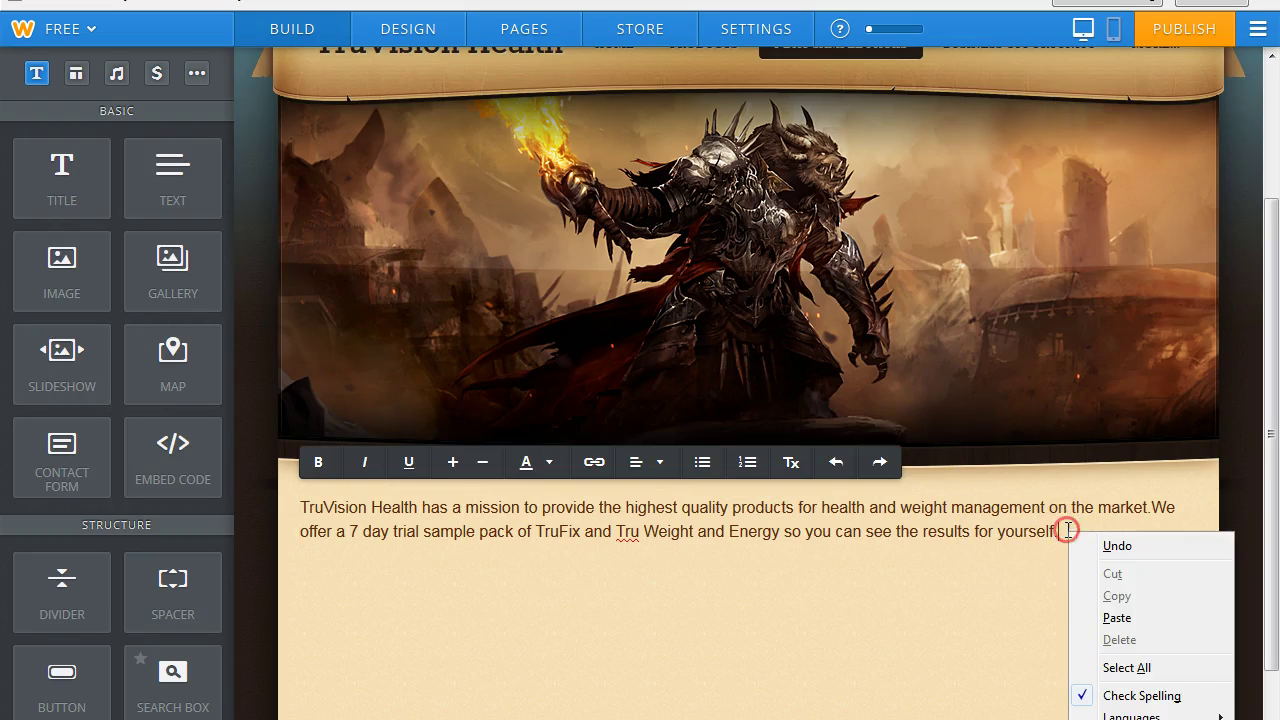
pyautogui.click(1117, 619)
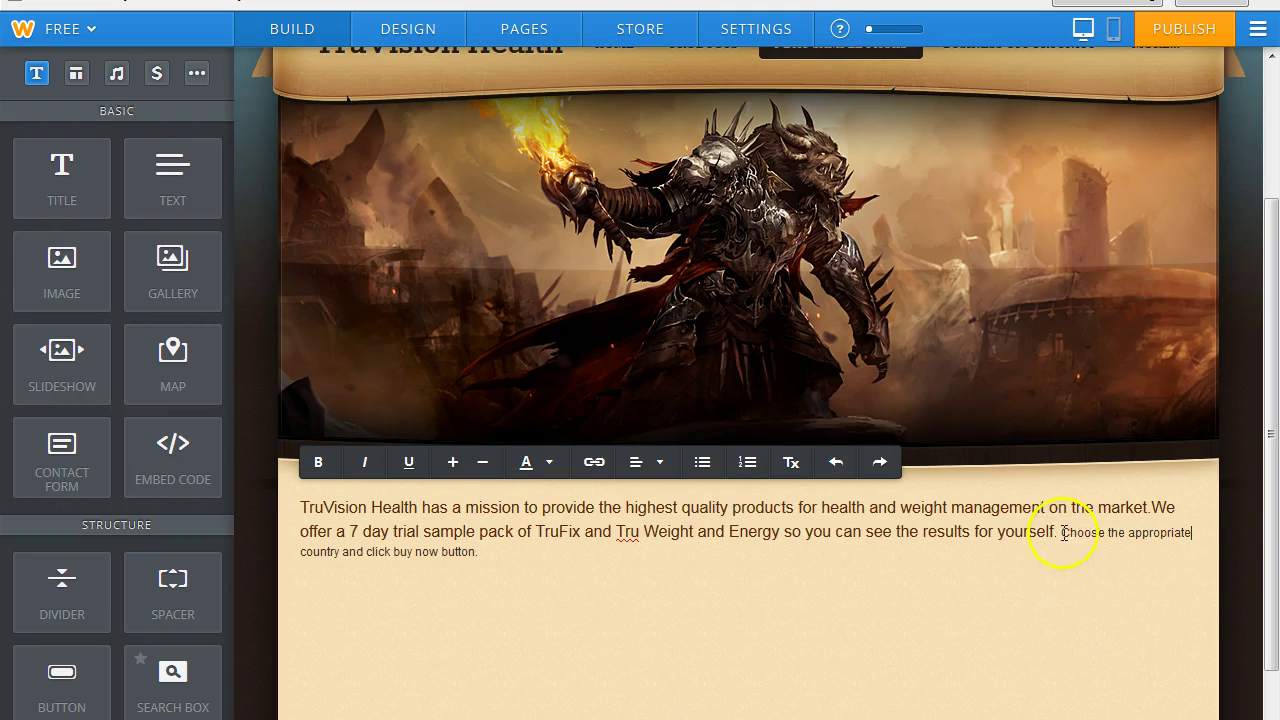
pyautogui.moveTo(1063, 532); pyautogui.dragTo(1060, 577)
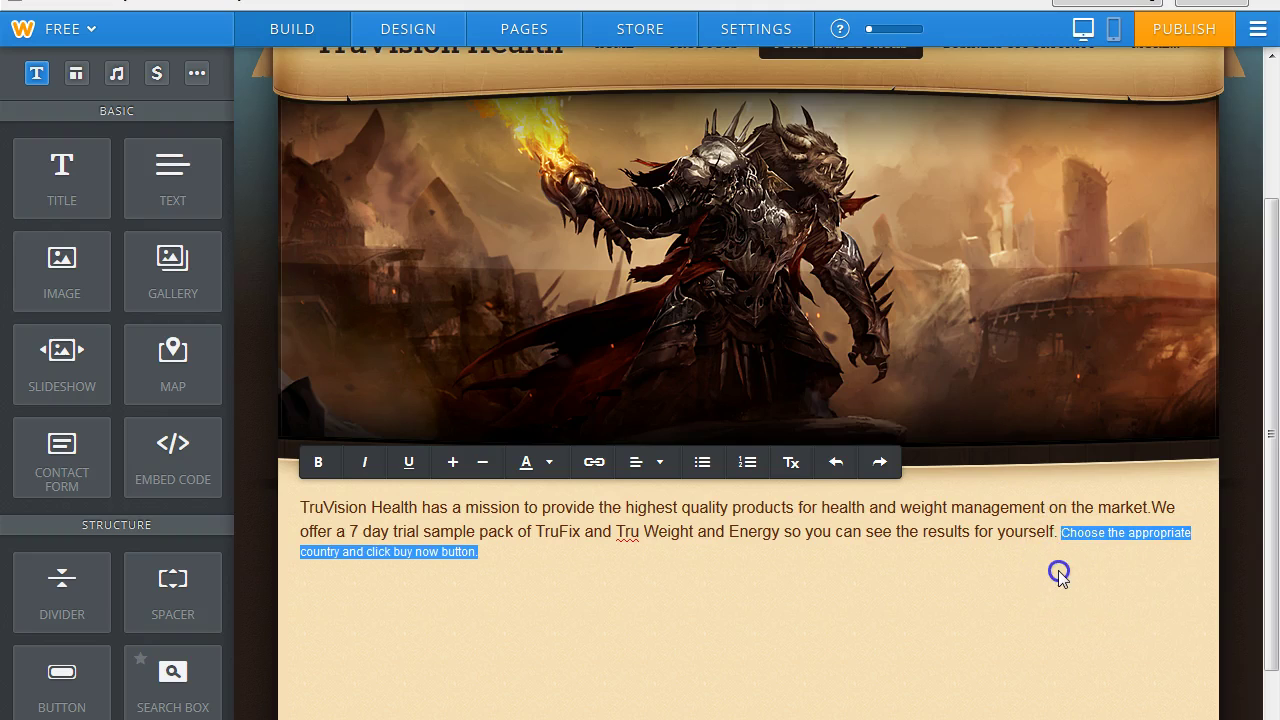
pyautogui.click(645, 463)
pyautogui.click(648, 530)
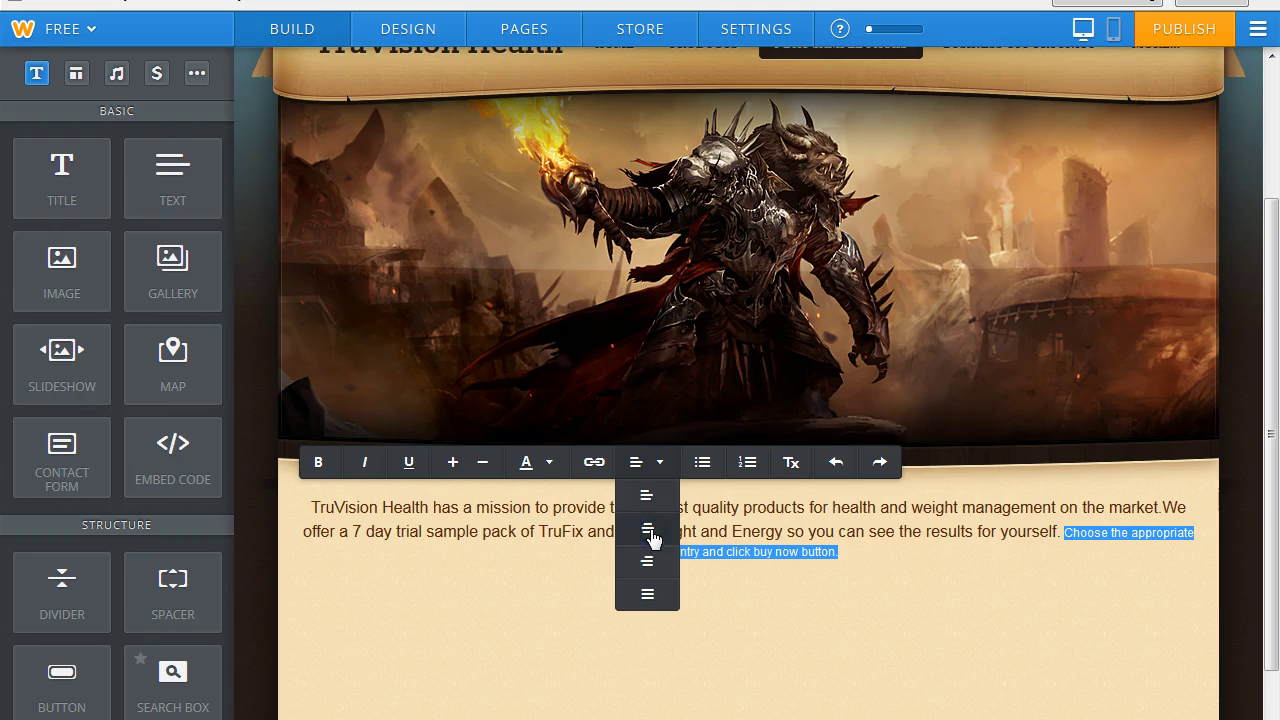
# Move the country sentence onto its own line, enlarge it and colour it dark red.
pyautogui.click(1064, 535)
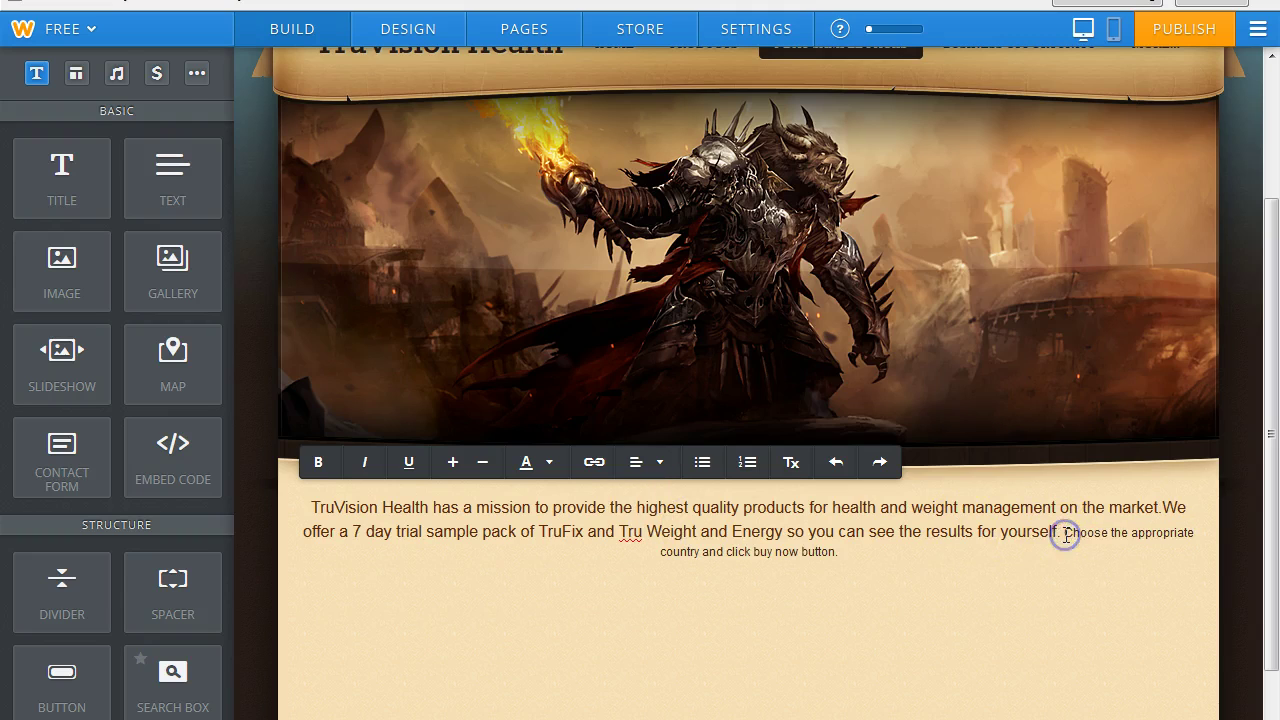
pyautogui.press('Return')
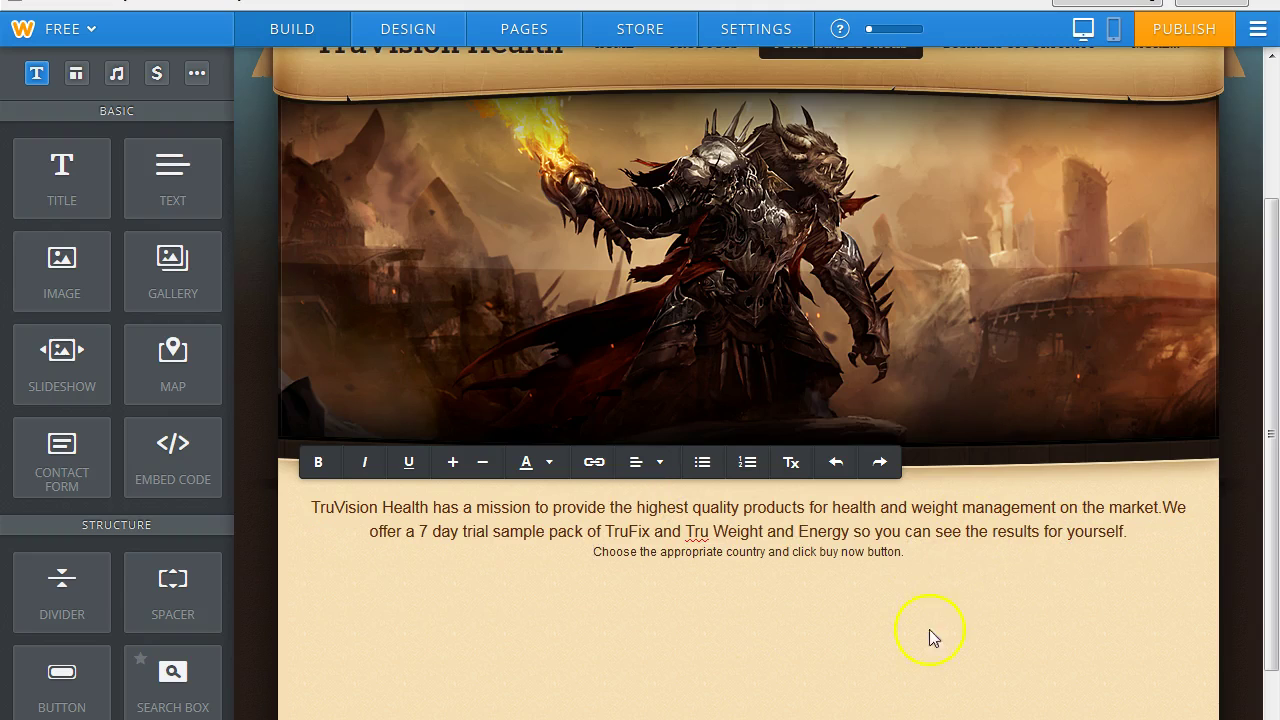
pyautogui.moveTo(612, 555); pyautogui.dragTo(972, 561)
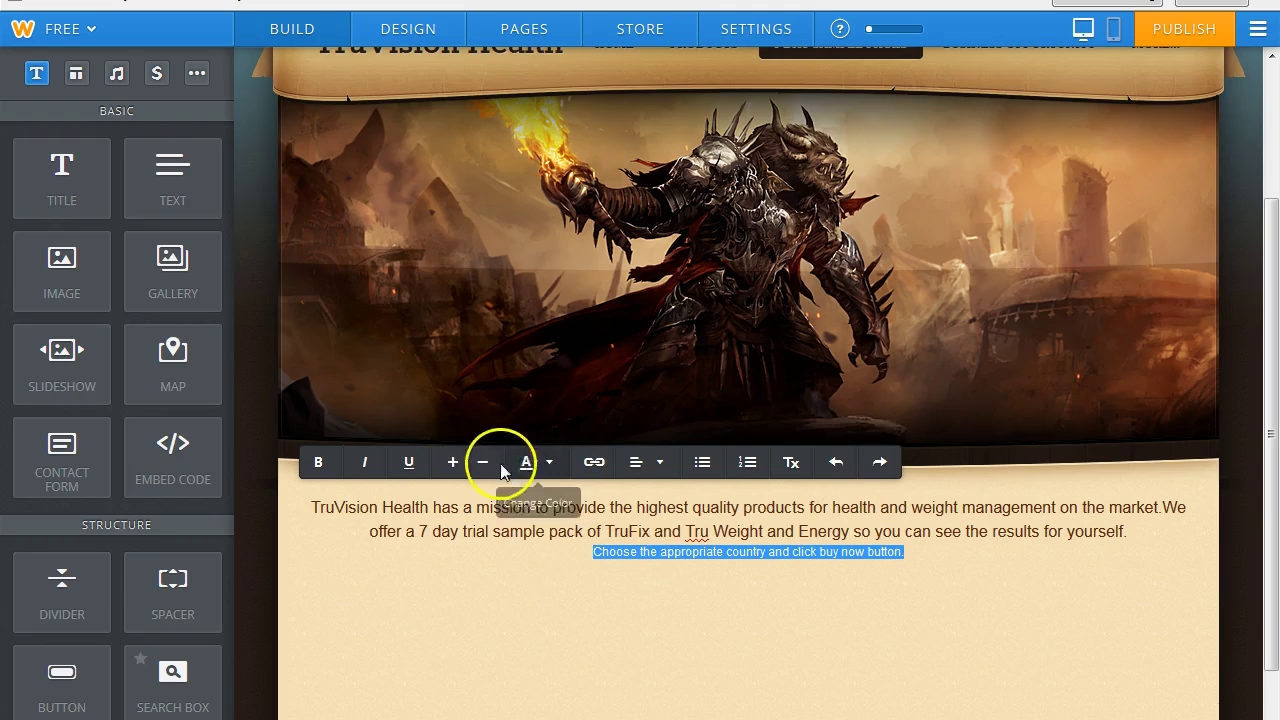
pyautogui.click(452, 463)
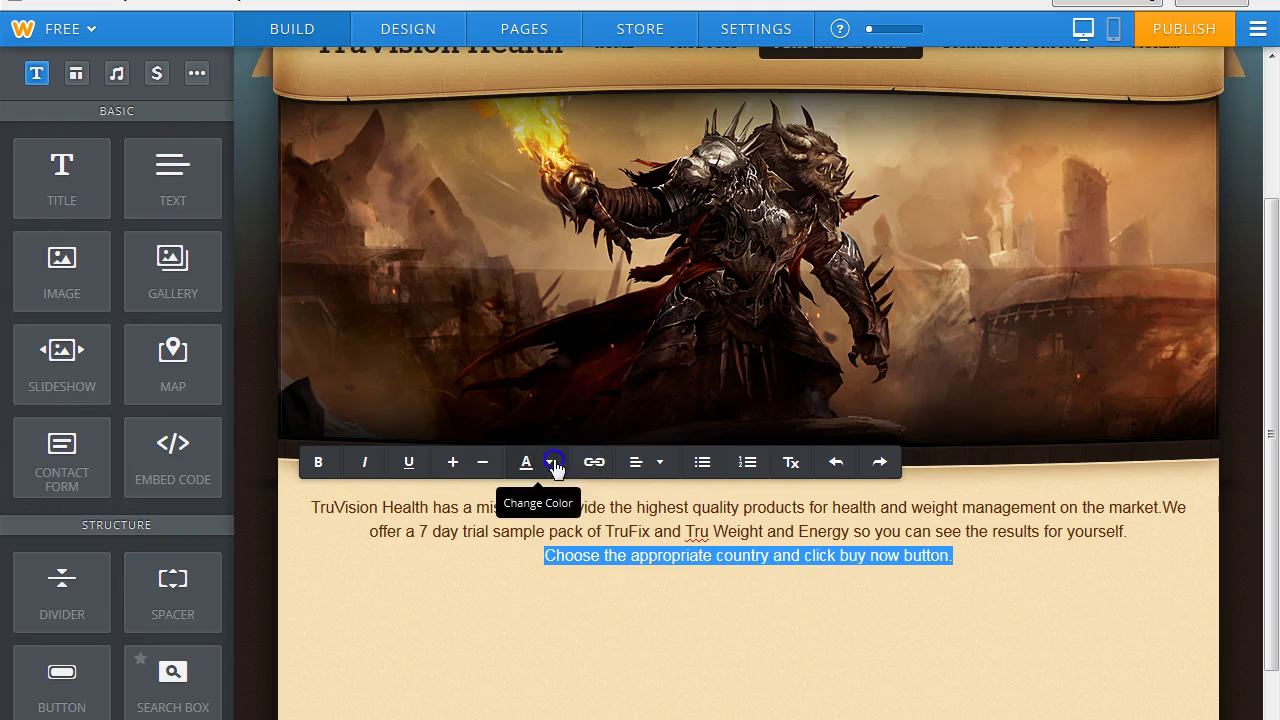
pyautogui.click(552, 464)
pyautogui.click(644, 529)
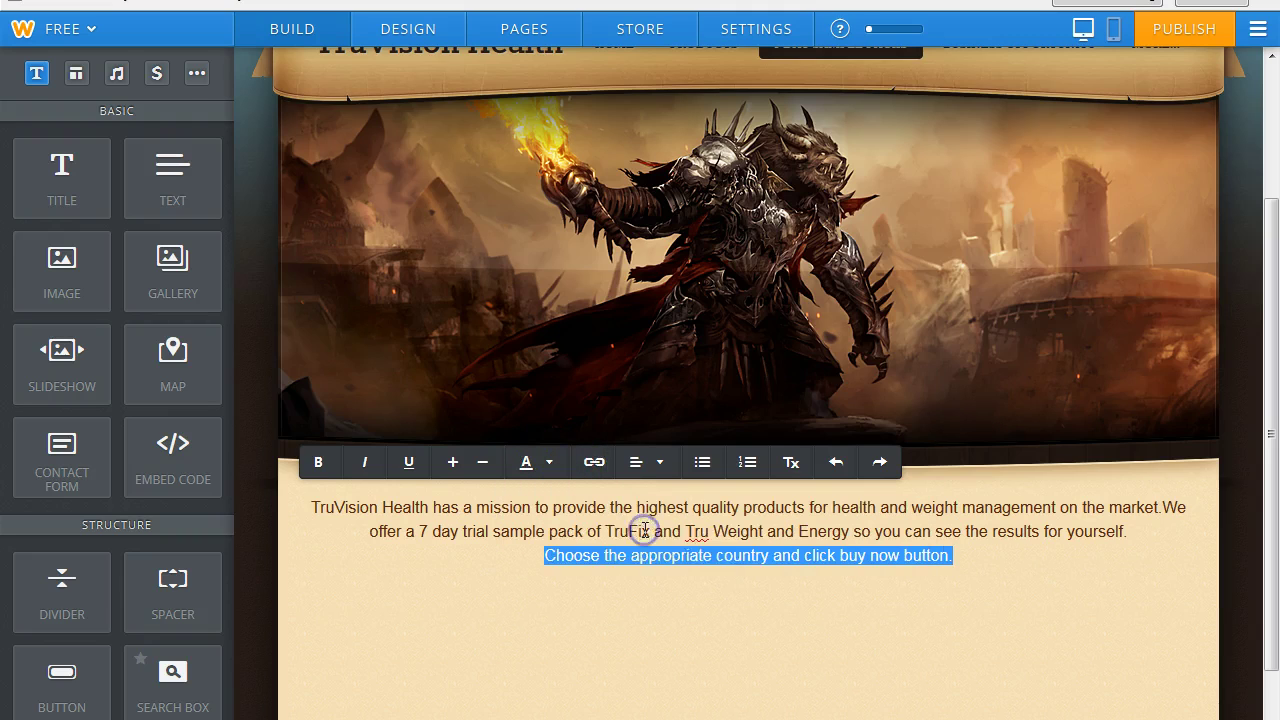
pyautogui.click(627, 596)
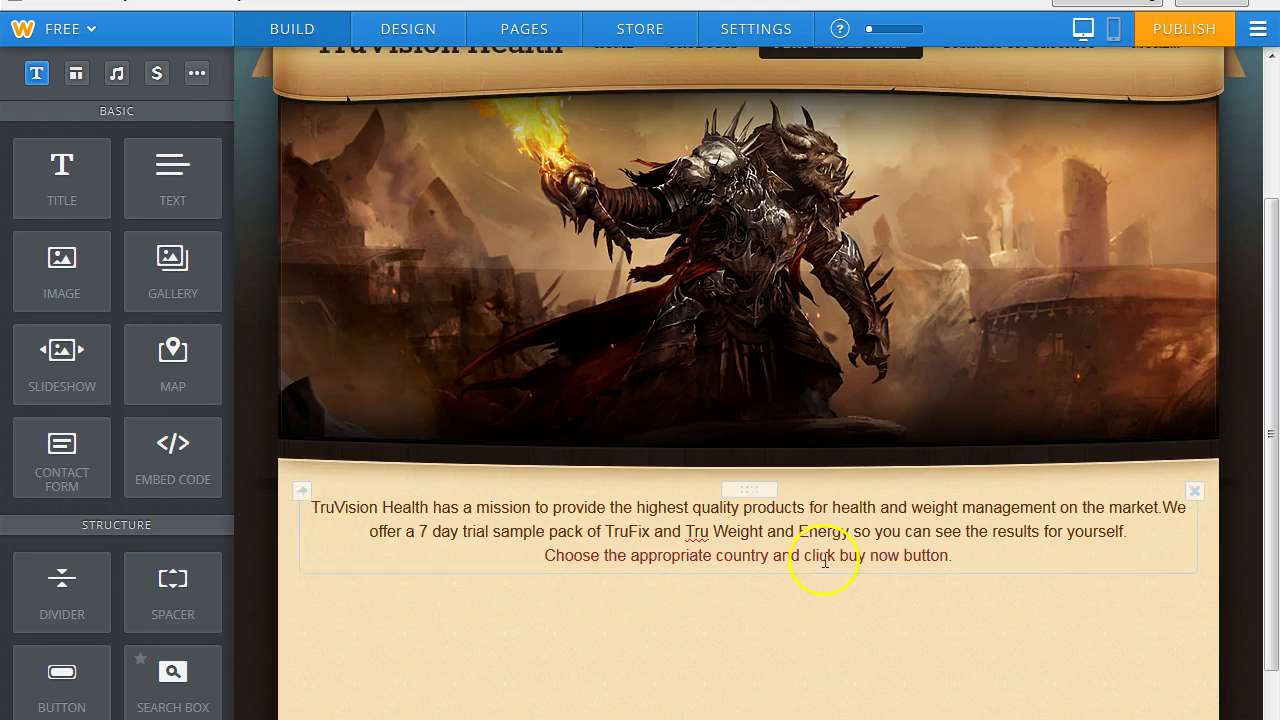
# Drop Embed Code blocks under the text and move the last one into the row as a fifth column.
pyautogui.moveTo(1271, 401); pyautogui.dragTo(1273, 466)
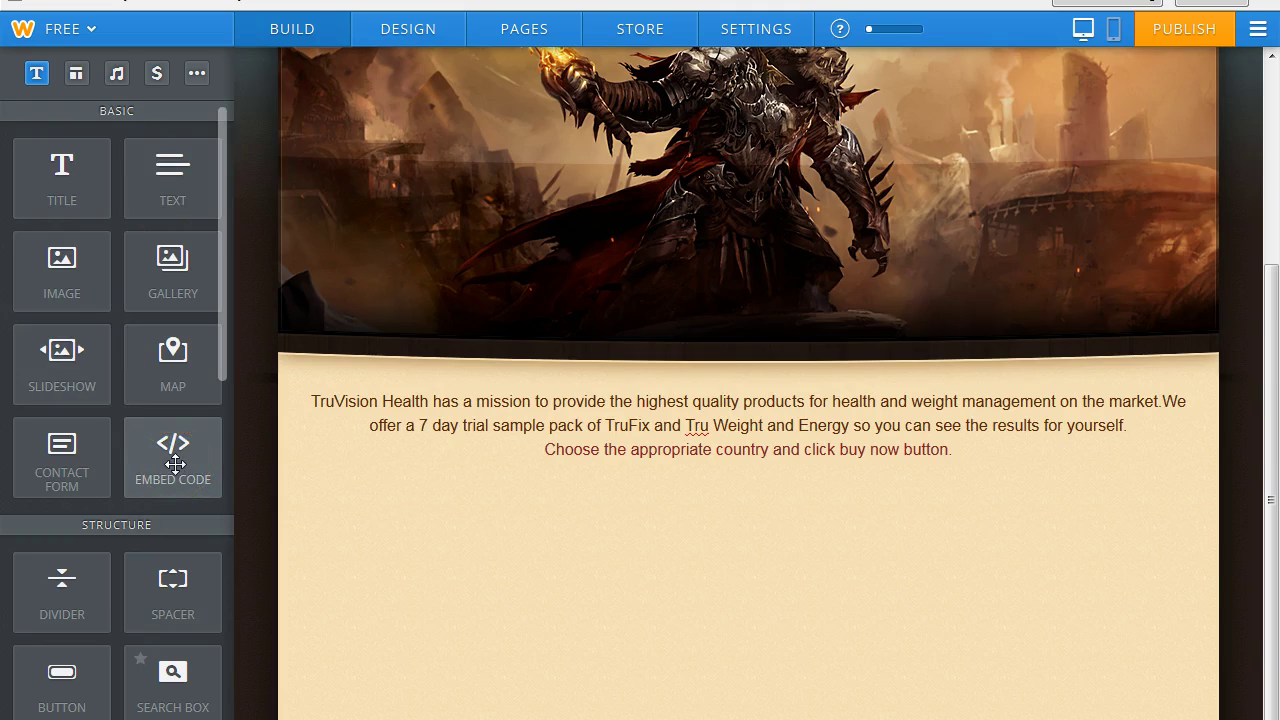
pyautogui.moveTo(268, 513); pyautogui.dragTo(364, 530)
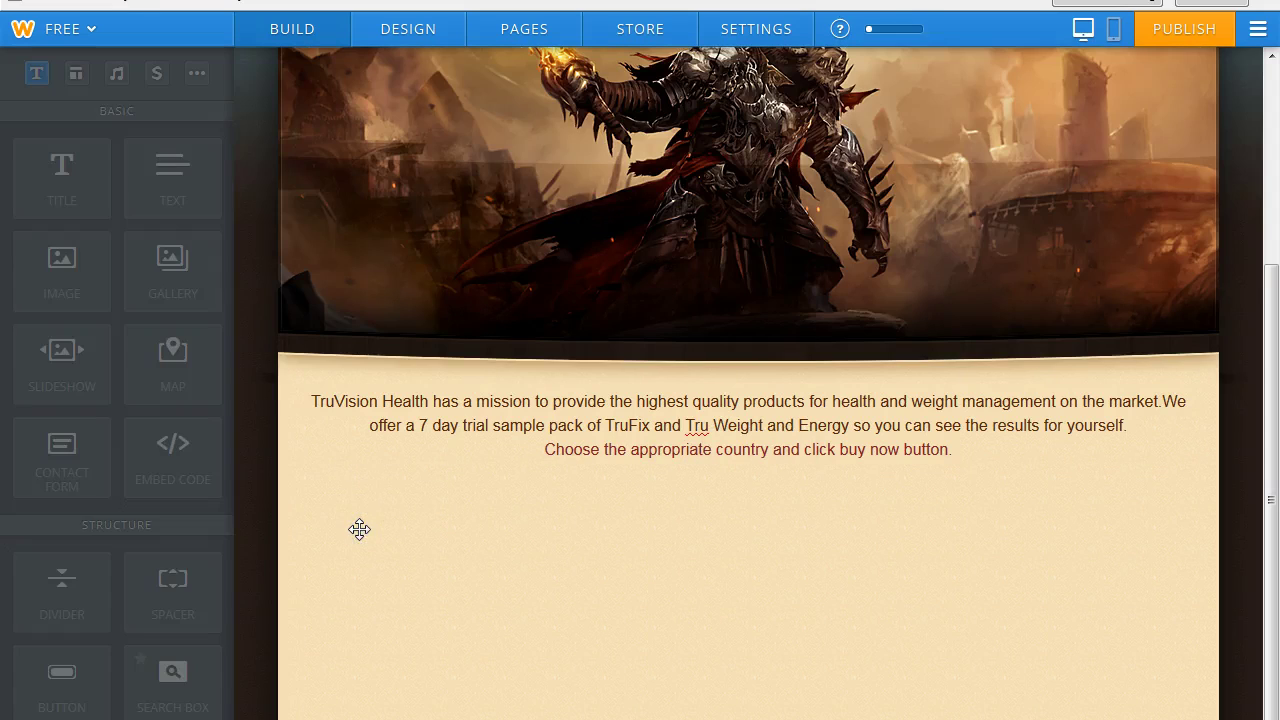
pyautogui.moveTo(150, 446); pyautogui.dragTo(1172, 481)
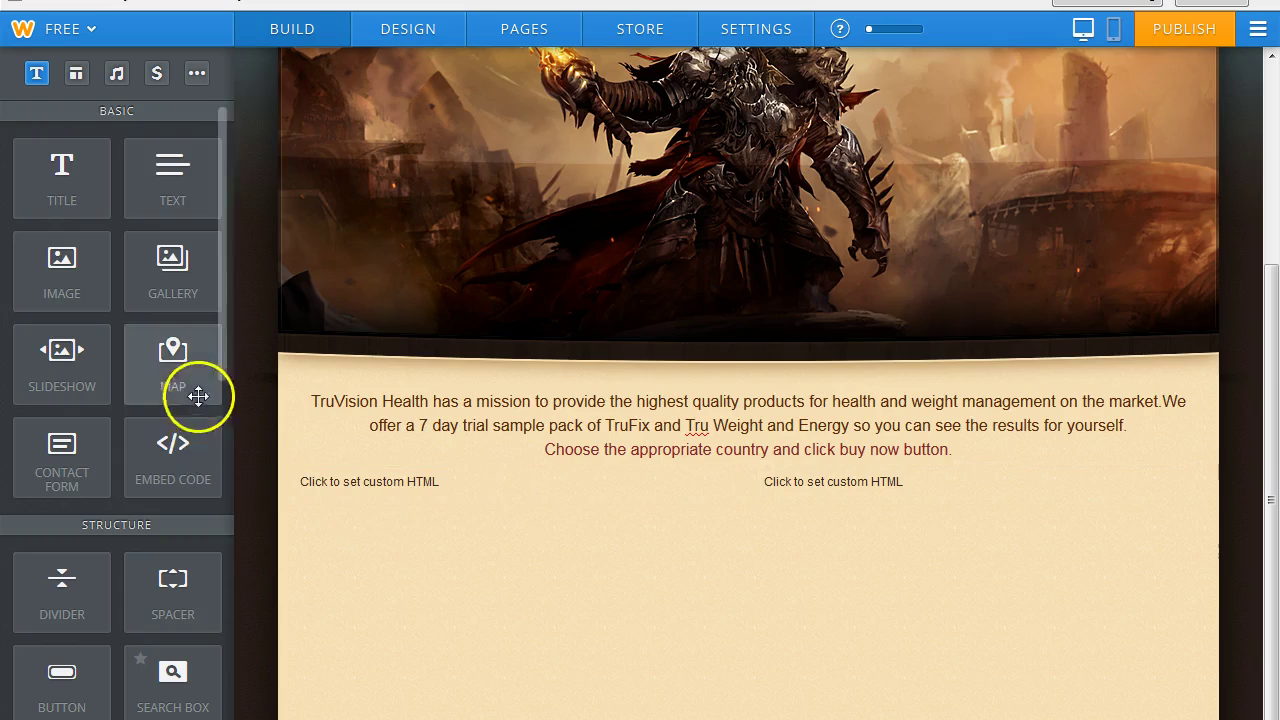
pyautogui.moveTo(172, 449); pyautogui.dragTo(1198, 489)
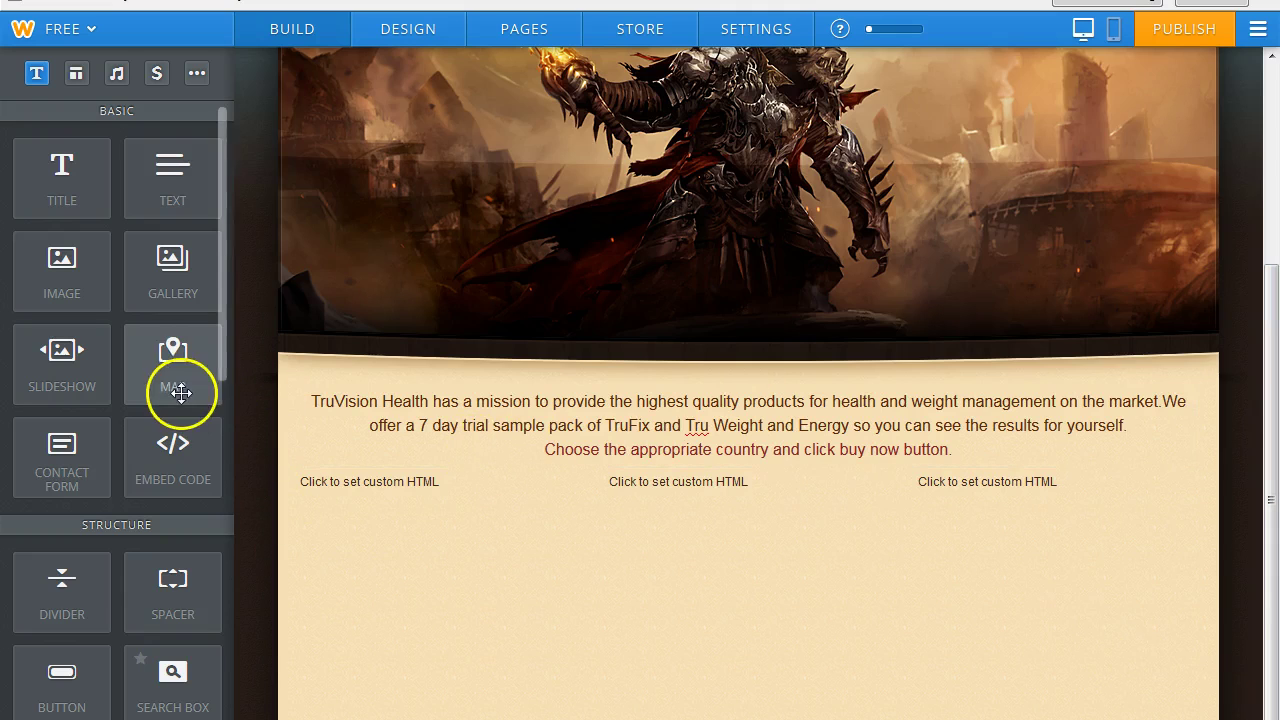
pyautogui.moveTo(186, 457); pyautogui.dragTo(643, 625)
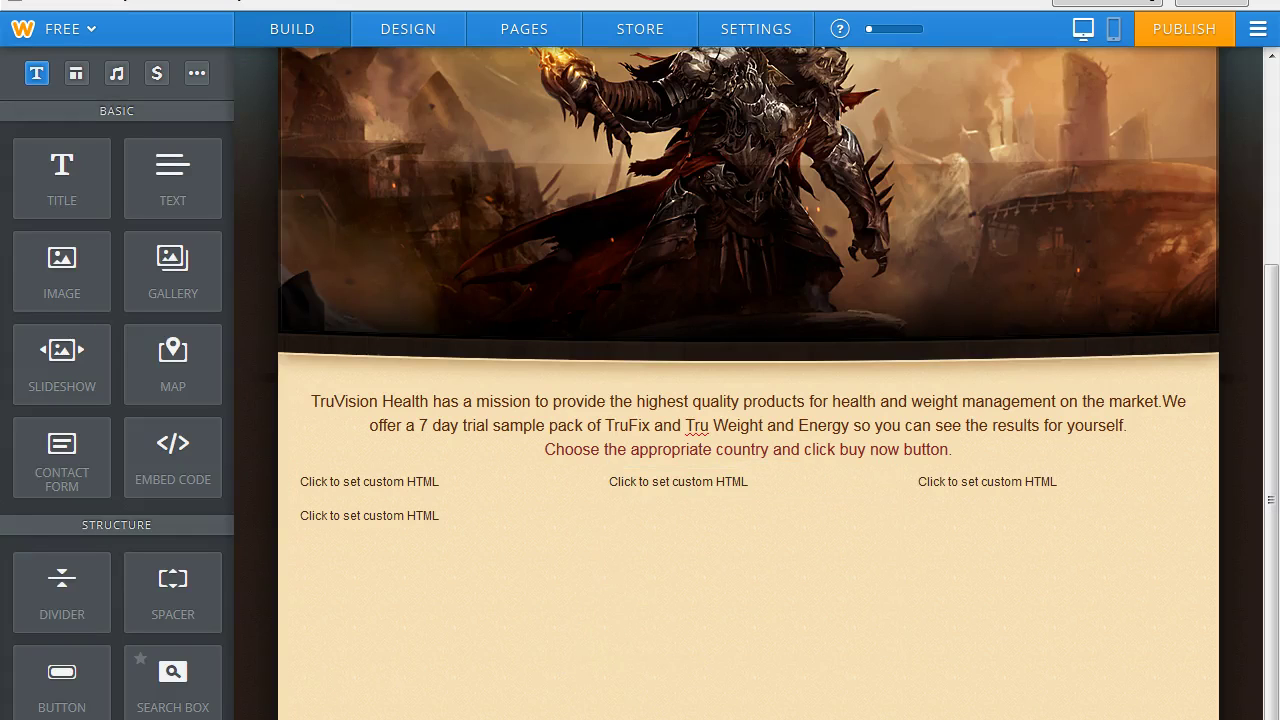
pyautogui.moveTo(199, 473); pyautogui.dragTo(1206, 525)
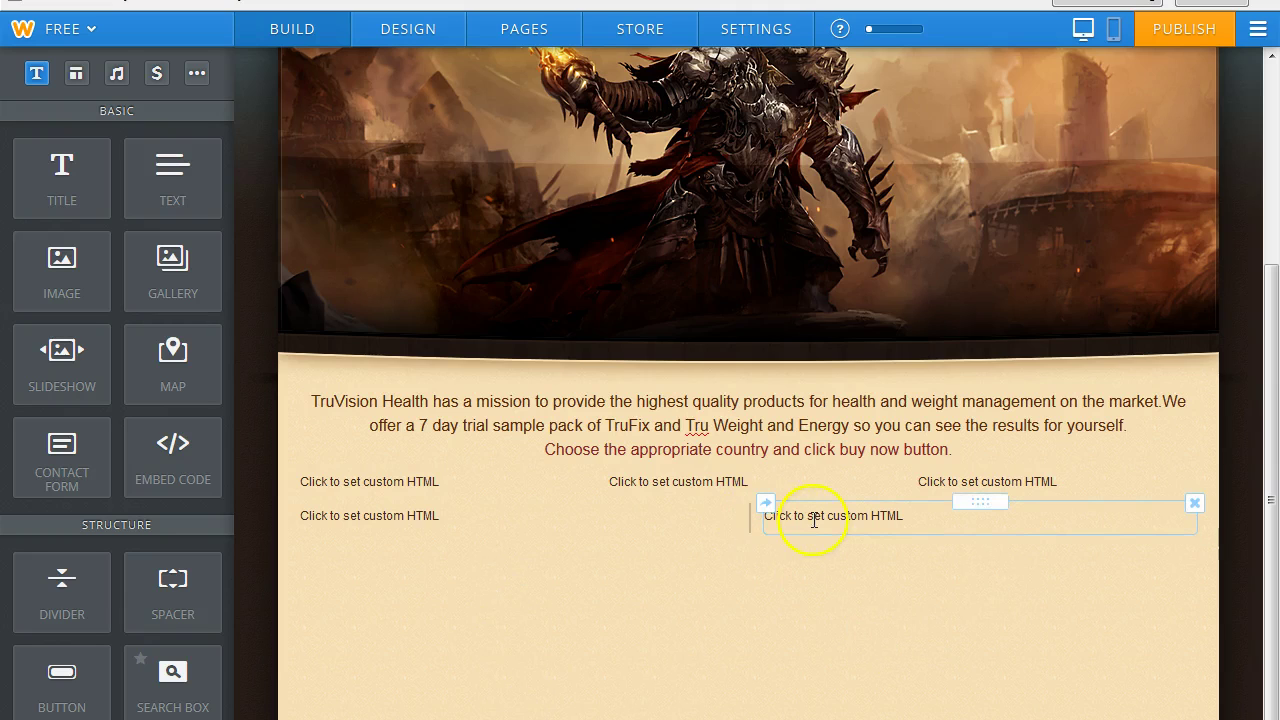
pyautogui.moveTo(987, 504); pyautogui.dragTo(1212, 494)
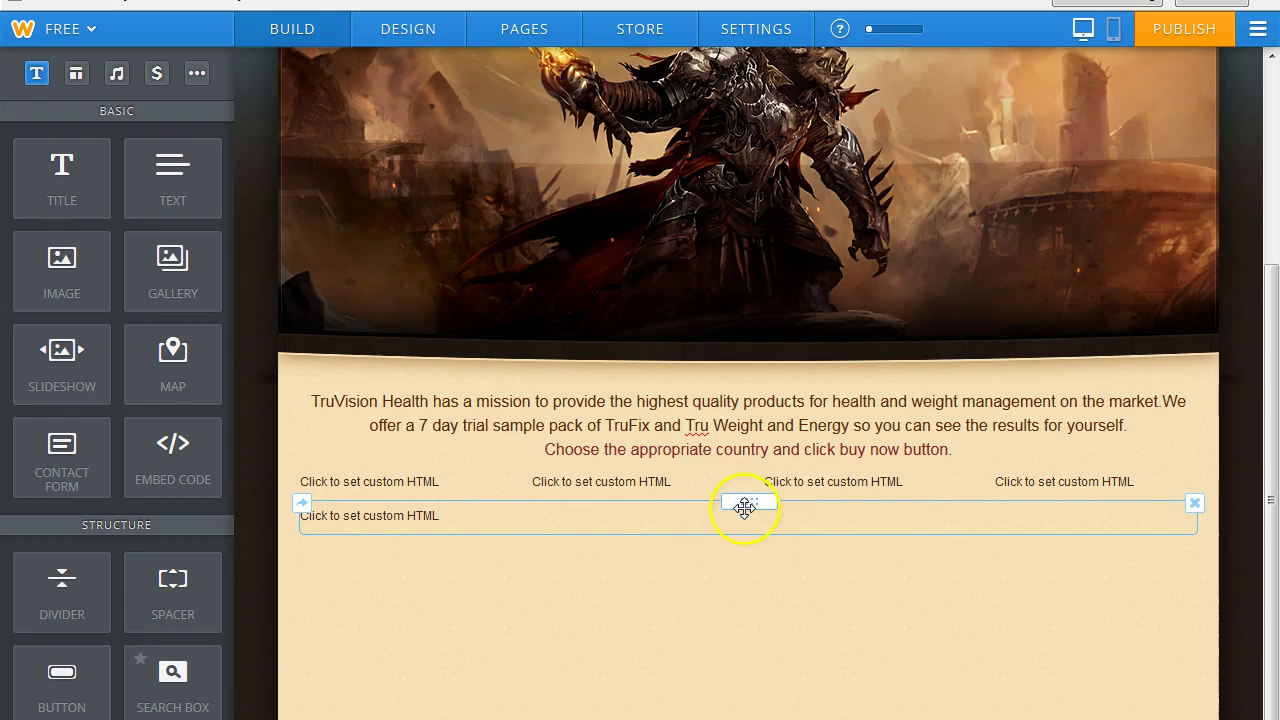
pyautogui.moveTo(784, 520); pyautogui.dragTo(1203, 487)
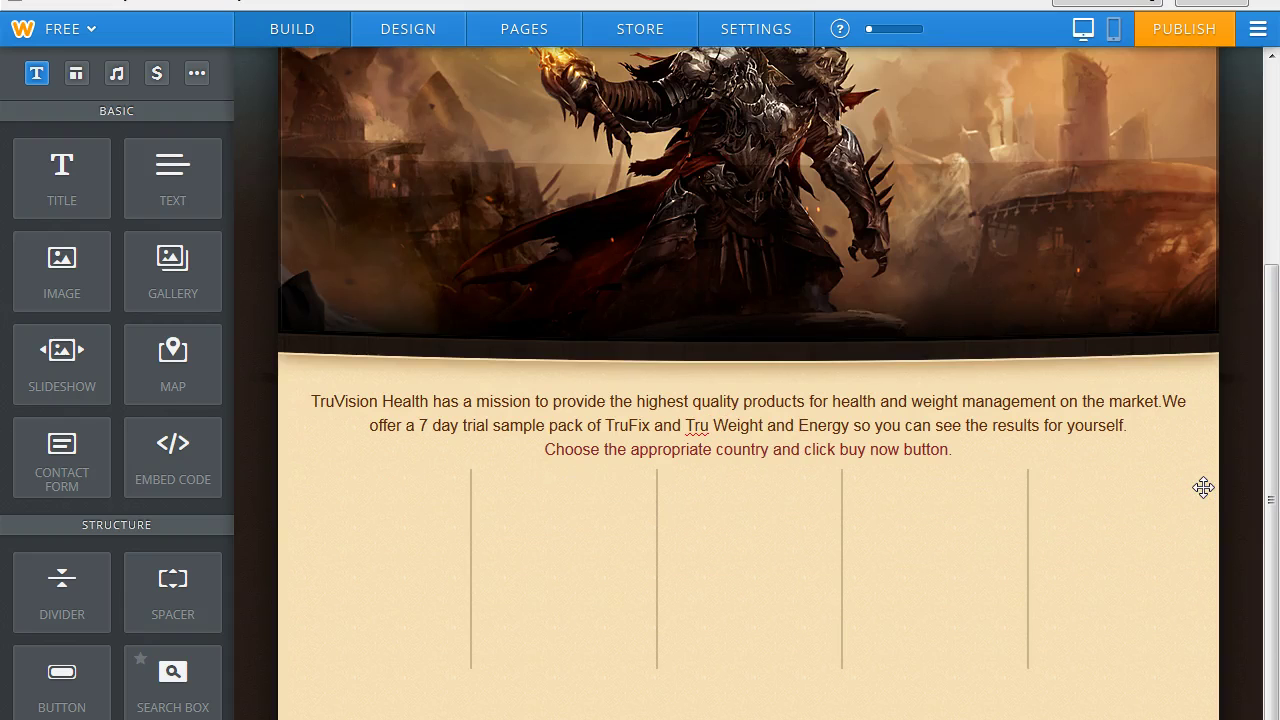
pyautogui.moveTo(1268, 333); pyautogui.dragTo(1268, 344)
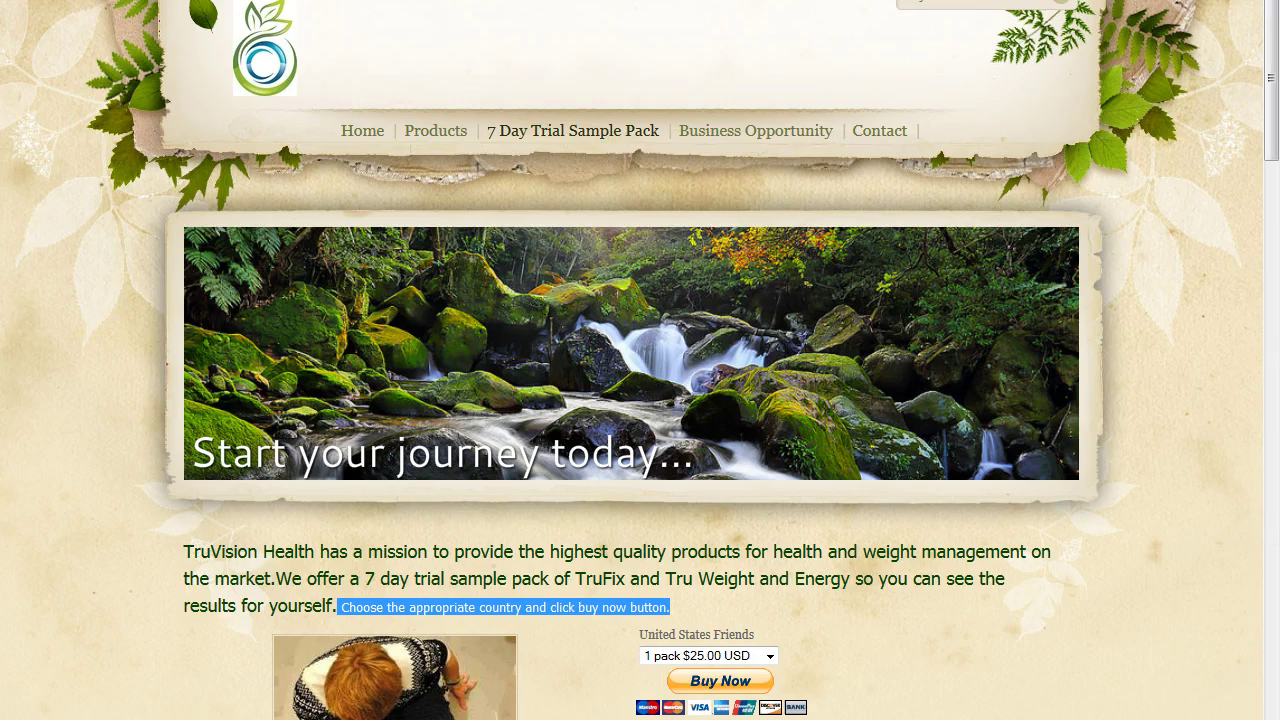
# Review the TruVision product images, then drop an Image element below the embed row in Weebly.
pyautogui.moveTo(1272, 130); pyautogui.dragTo(1272, 220)
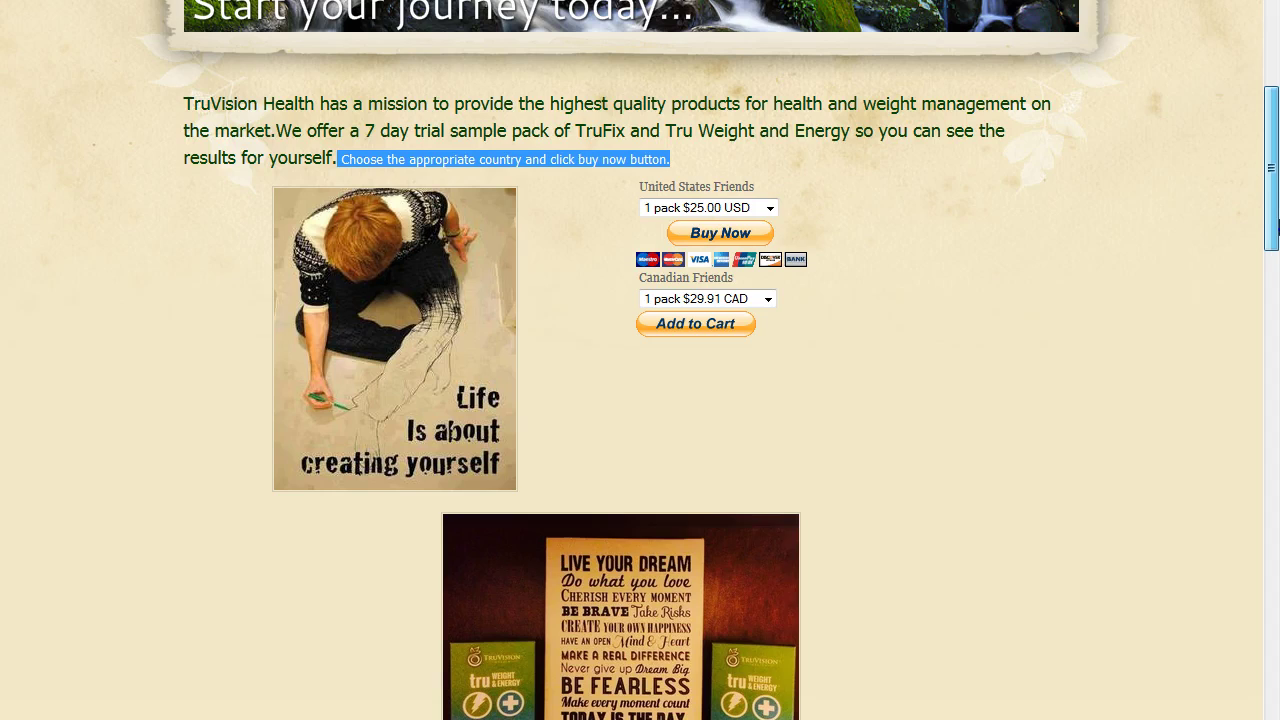
pyautogui.moveTo(1276, 225); pyautogui.dragTo(1273, 90)
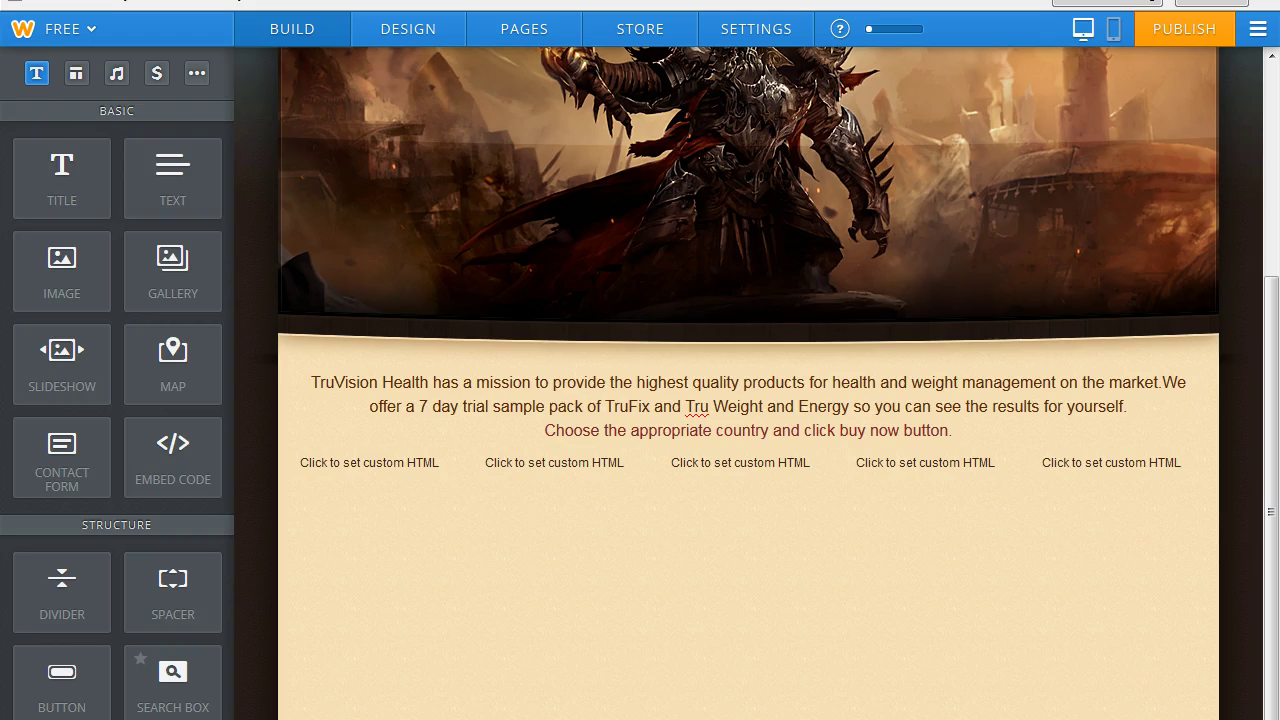
pyautogui.moveTo(40, 263); pyautogui.dragTo(733, 562)
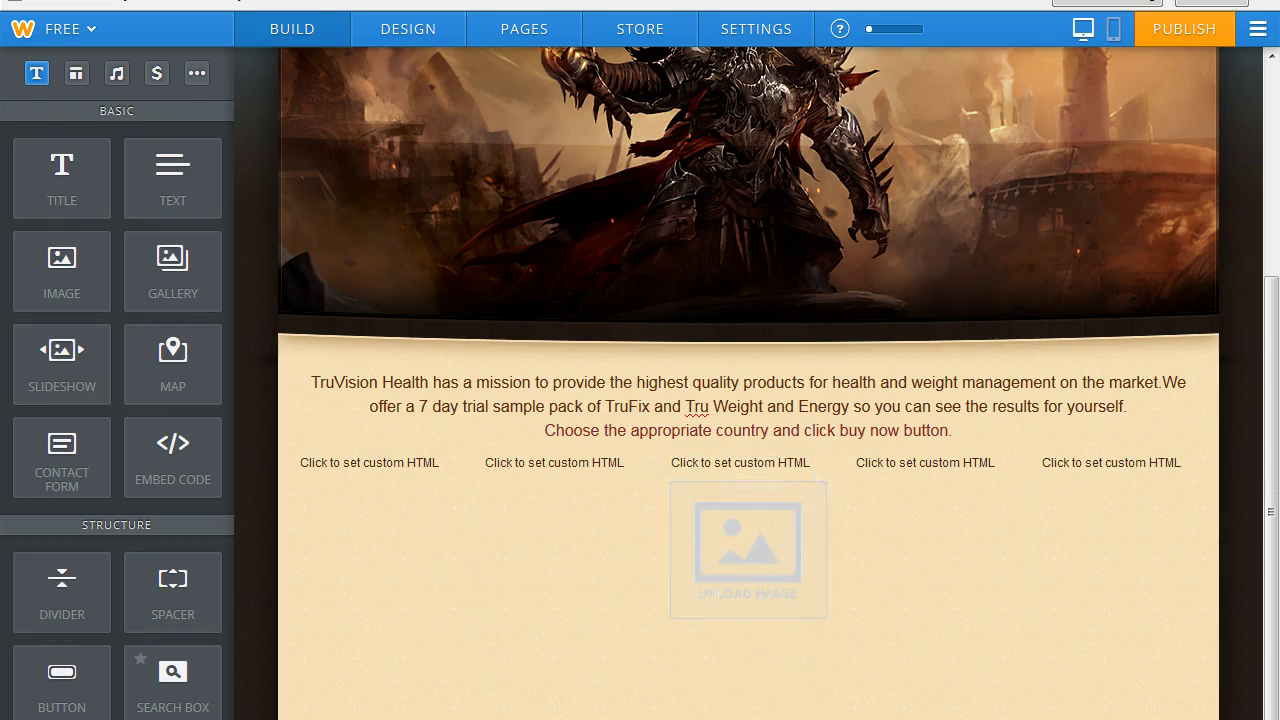
# Place the empty image block full-width below the HTML columns and open its upload window.
pyautogui.moveTo(753, 486); pyautogui.dragTo(617, 648)
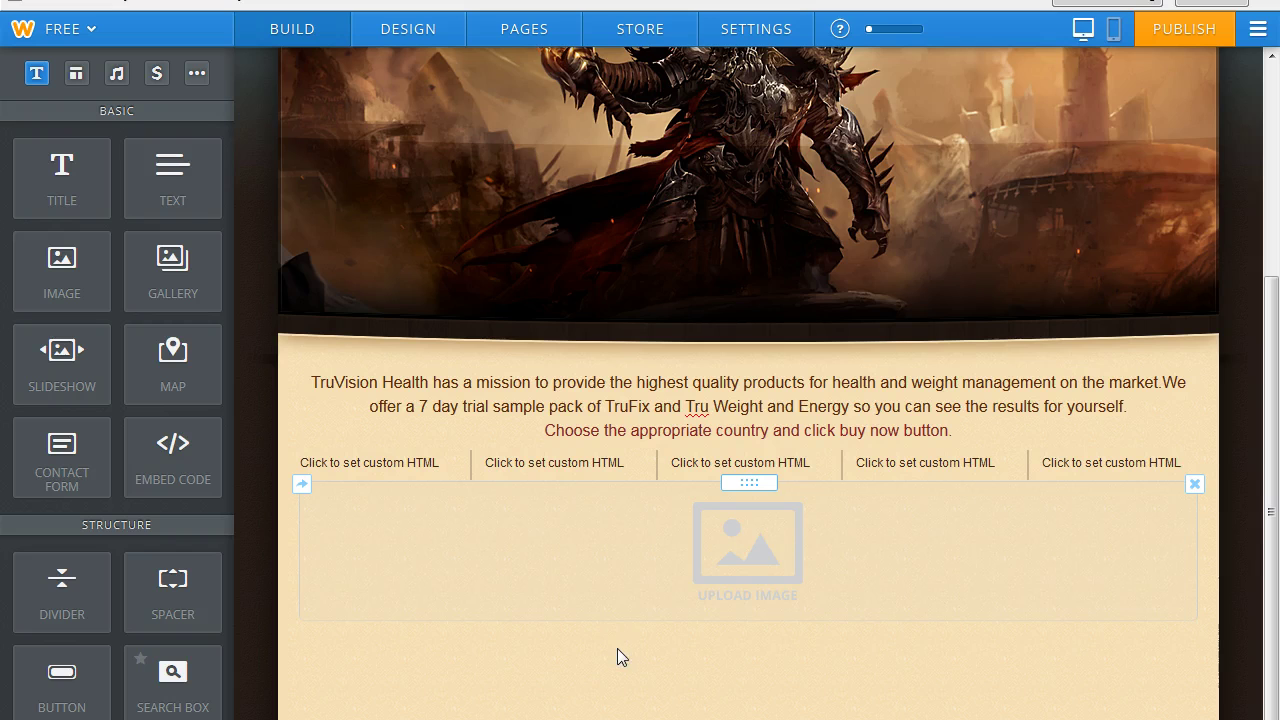
pyautogui.click(743, 548)
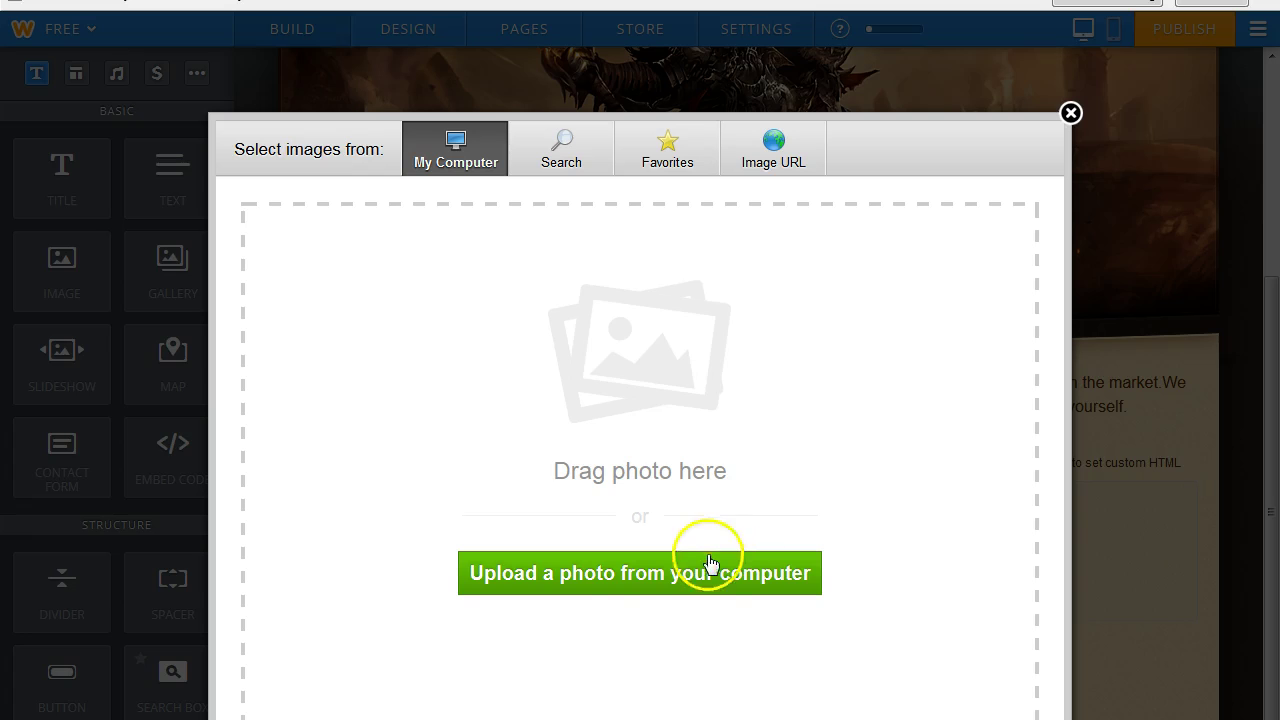
# Choose to upload a photo from the computer and browse into the site pics folder.
pyautogui.click(604, 574)
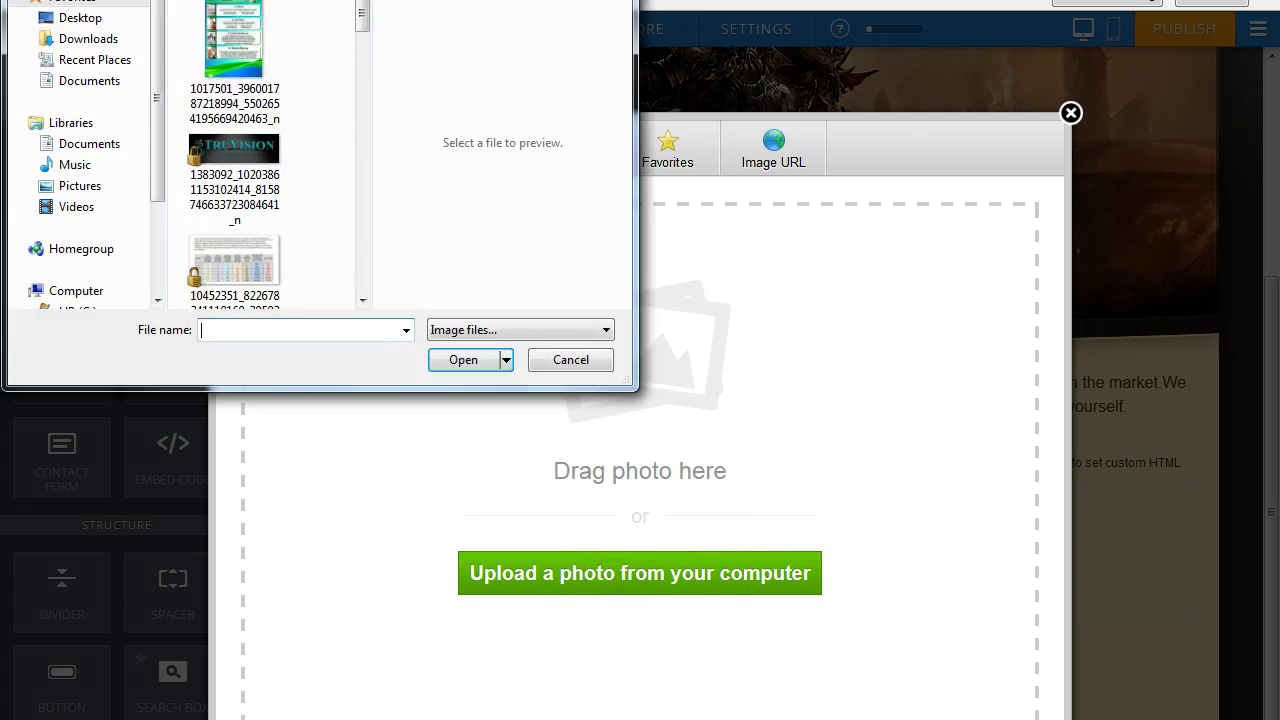
pyautogui.moveTo(354, 24)
pyautogui.mouseDown()
pyautogui.moveTo(360, 272)
pyautogui.moveTo(363, 12)
pyautogui.mouseUp()
pyautogui.hotkey('alt', 'Left')
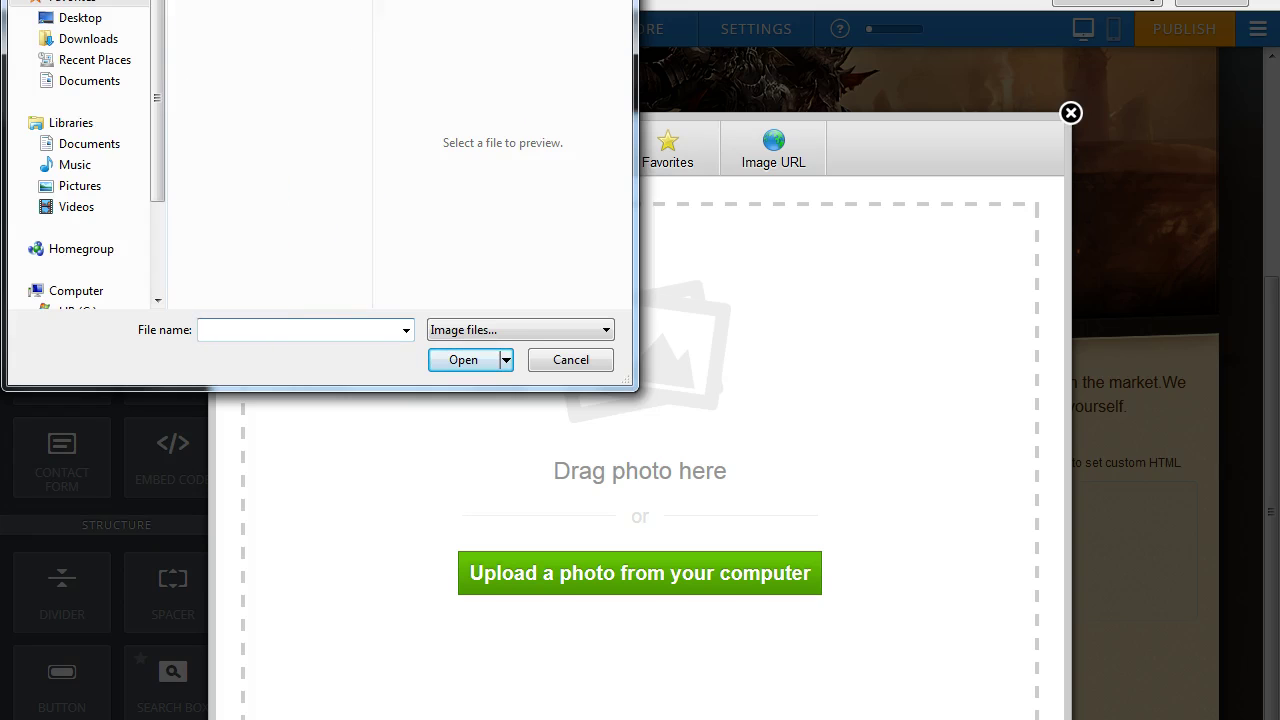
pyautogui.moveTo(363, 17)
pyautogui.mouseDown()
pyautogui.moveTo(363, 279)
pyautogui.moveTo(368, 2)
pyautogui.mouseUp()
pyautogui.doubleClick(252, 207)
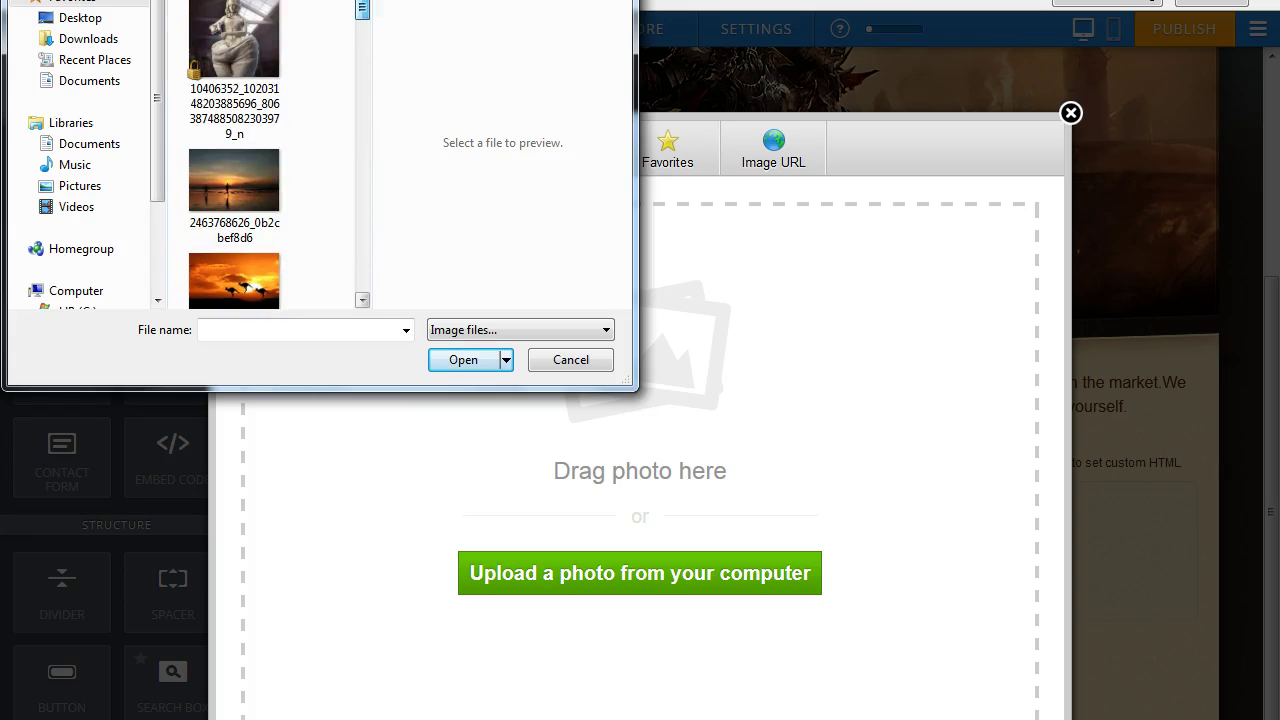
pyautogui.moveTo(357, 34); pyautogui.dragTo(364, 219)
pyautogui.moveTo(366, 200); pyautogui.dragTo(367, 100)
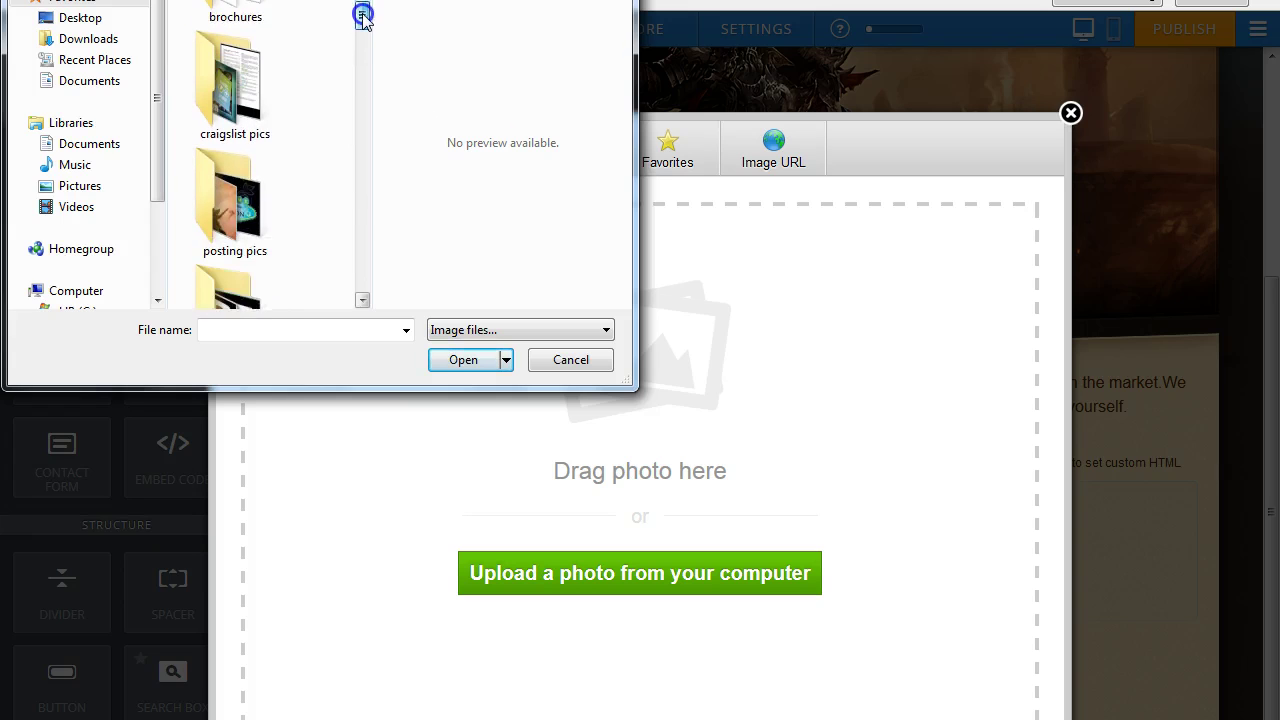
pyautogui.moveTo(362, 28); pyautogui.dragTo(361, 37)
# Upload the grey TruFix quote photo from the posting pics folder into the image block.
pyautogui.doubleClick(240, 165)
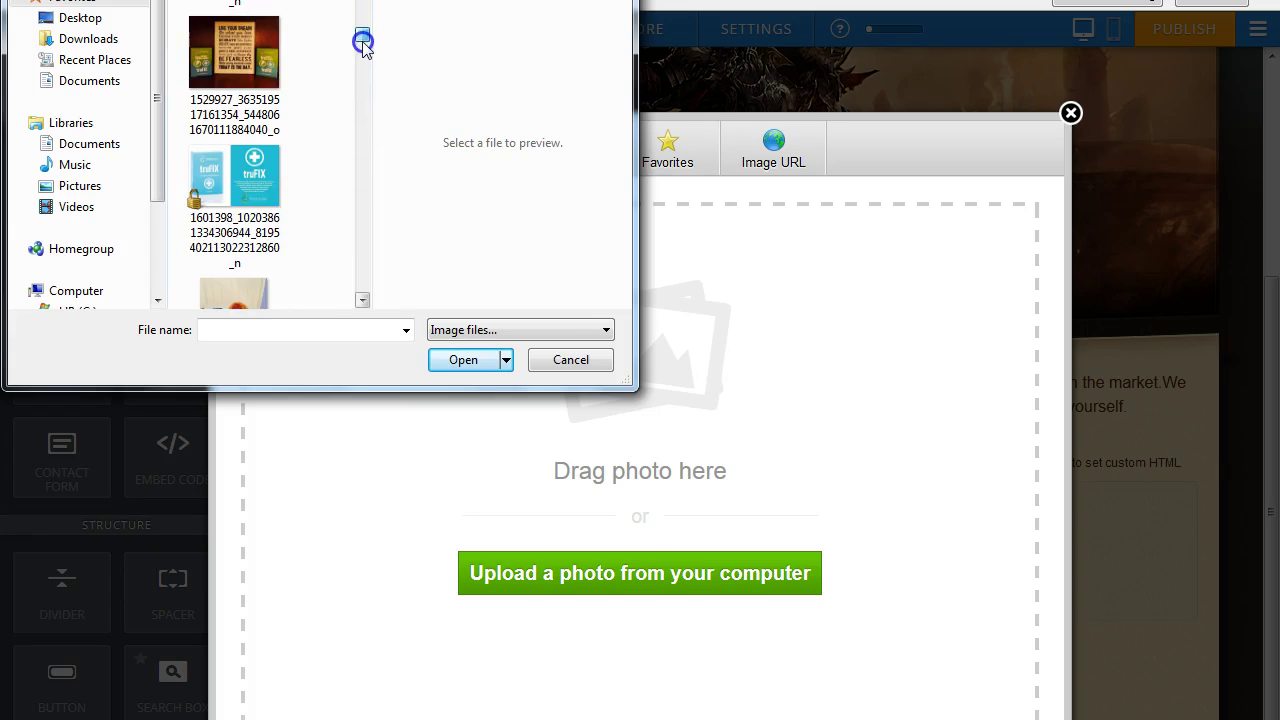
pyautogui.click(362, 302)
pyautogui.click(362, 302)
pyautogui.click(362, 302)
pyautogui.click(362, 302)
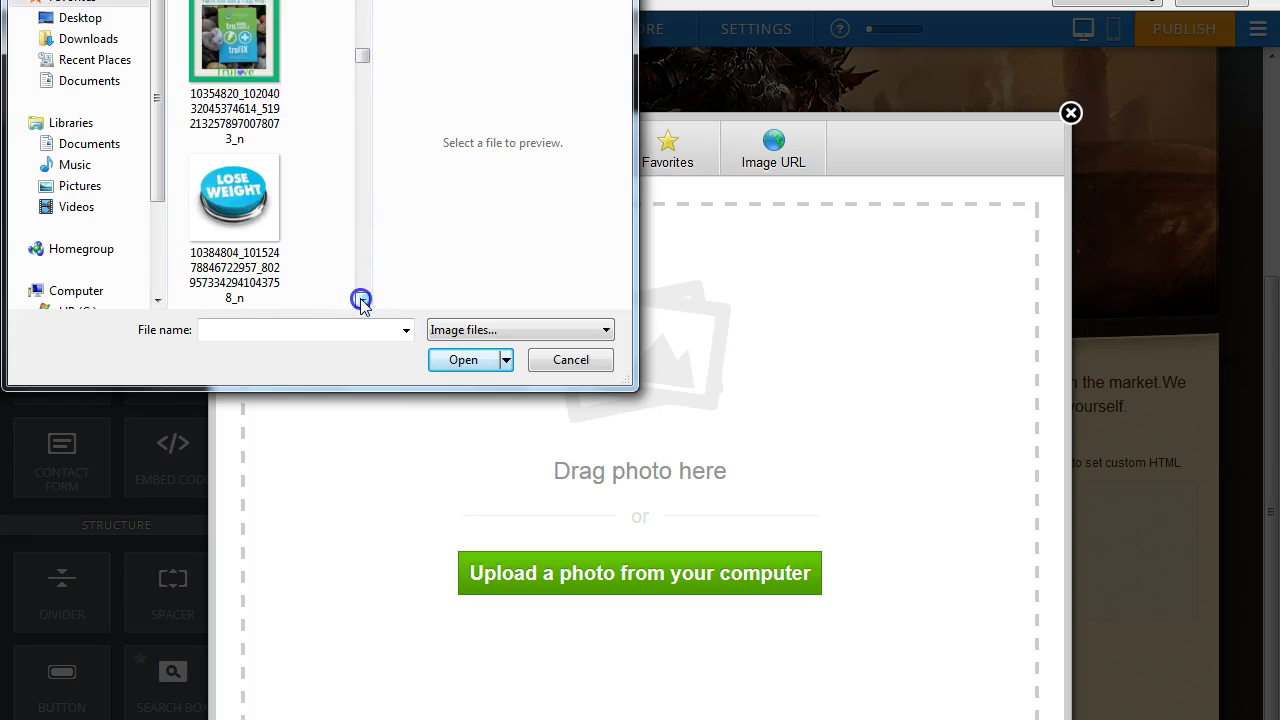
pyautogui.click(362, 302)
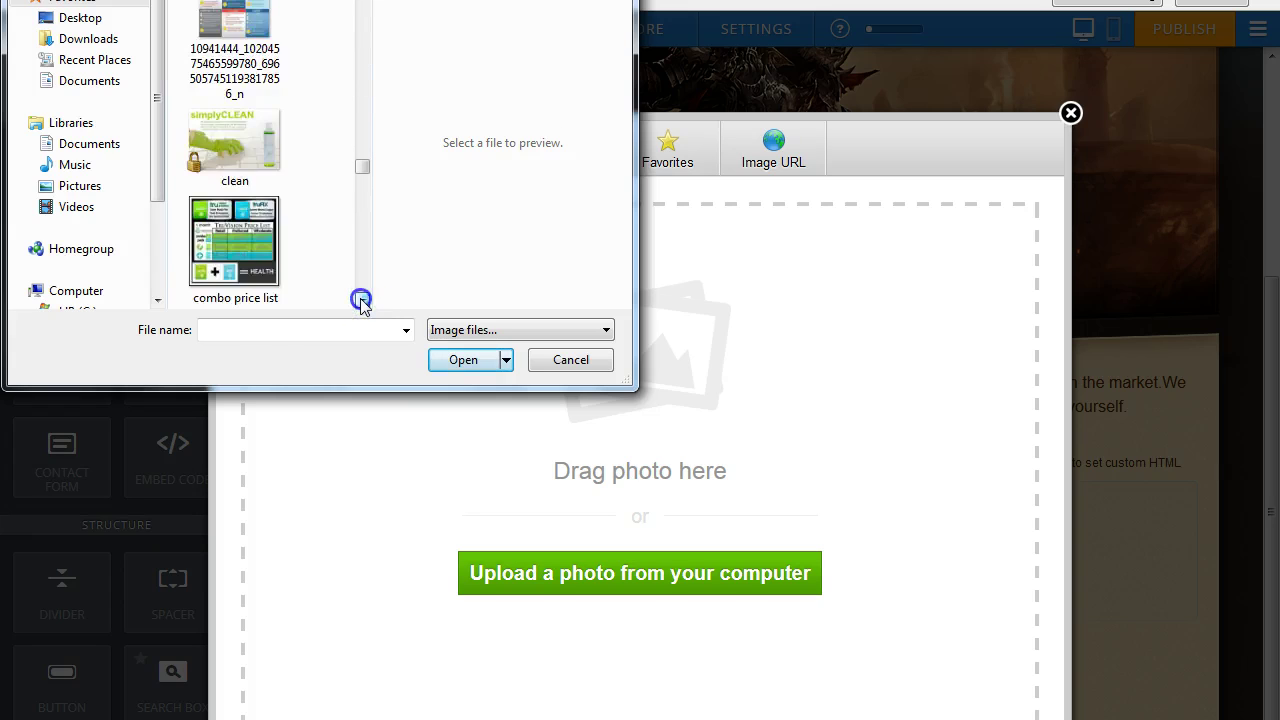
pyautogui.moveTo(361, 300); pyautogui.dragTo(367, 156)
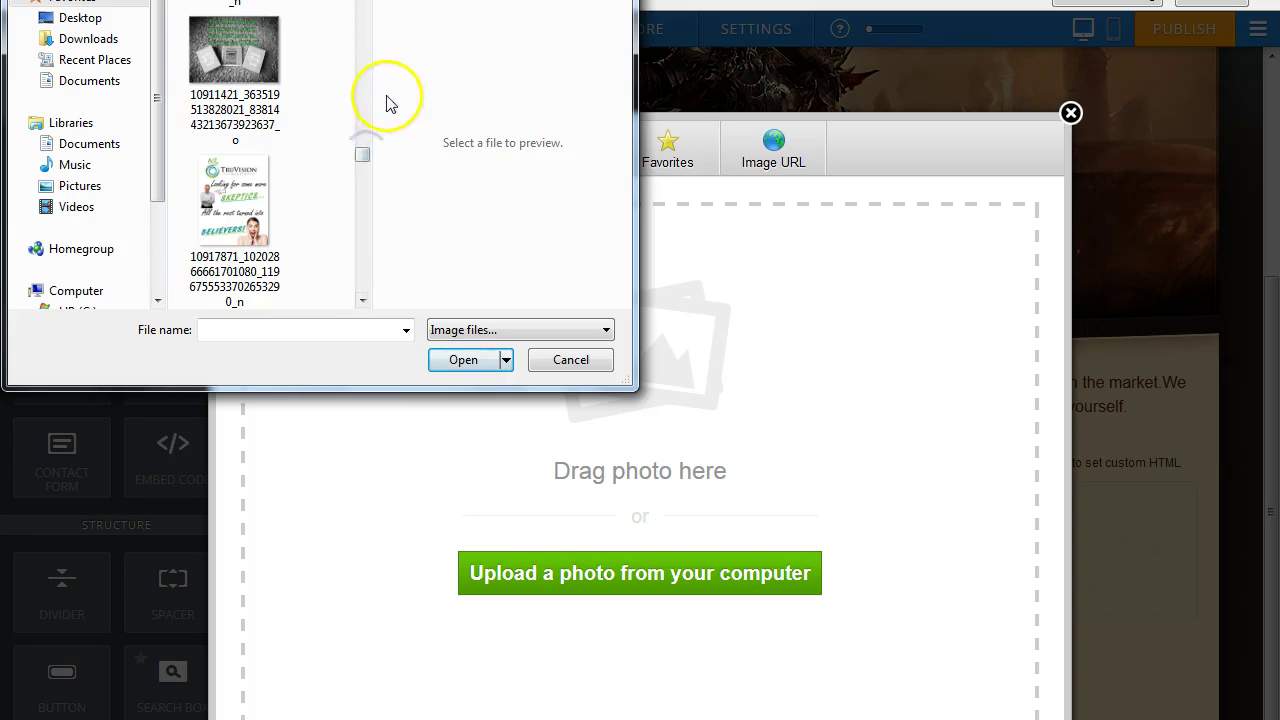
pyautogui.scroll(1, 234, 150)
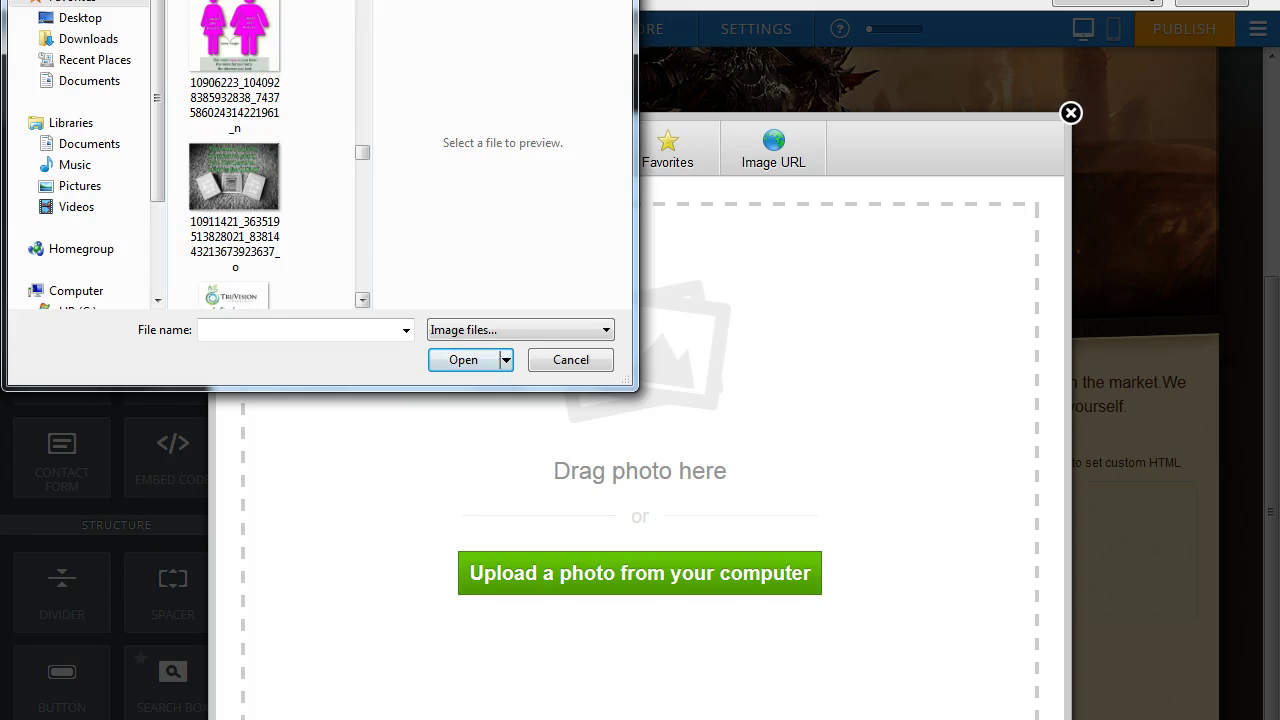
pyautogui.click(237, 197)
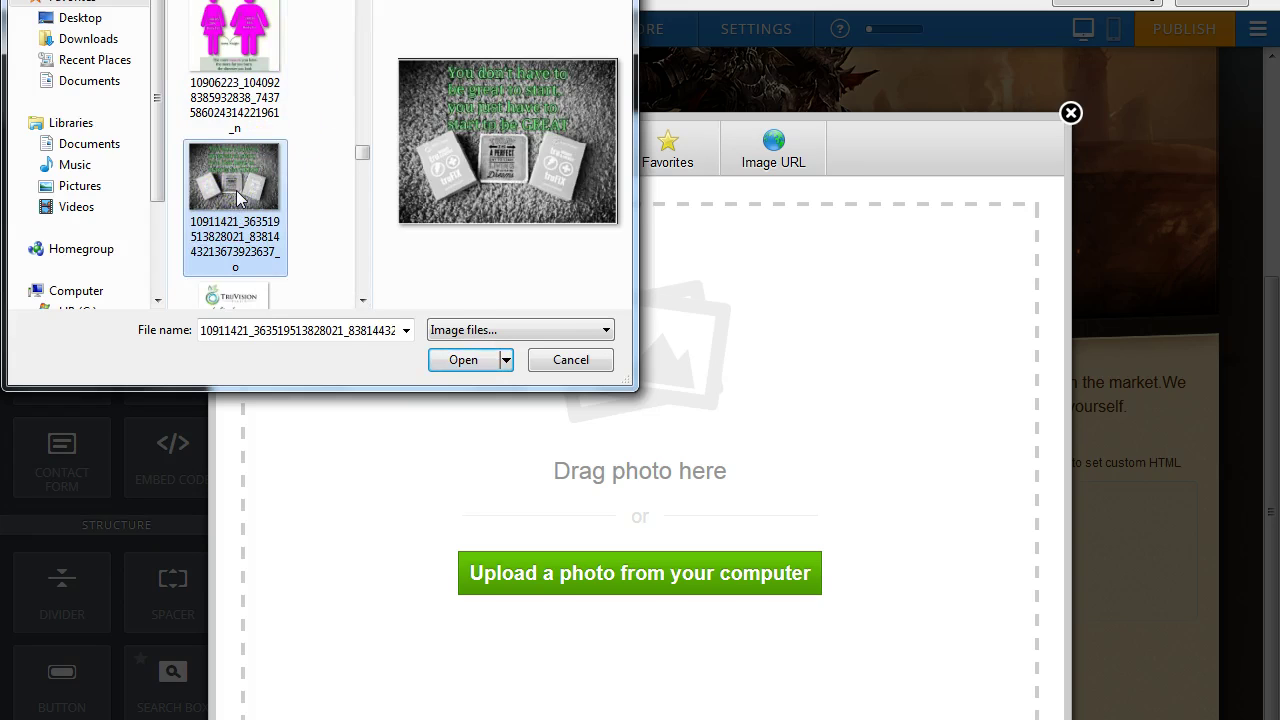
pyautogui.click(463, 360)
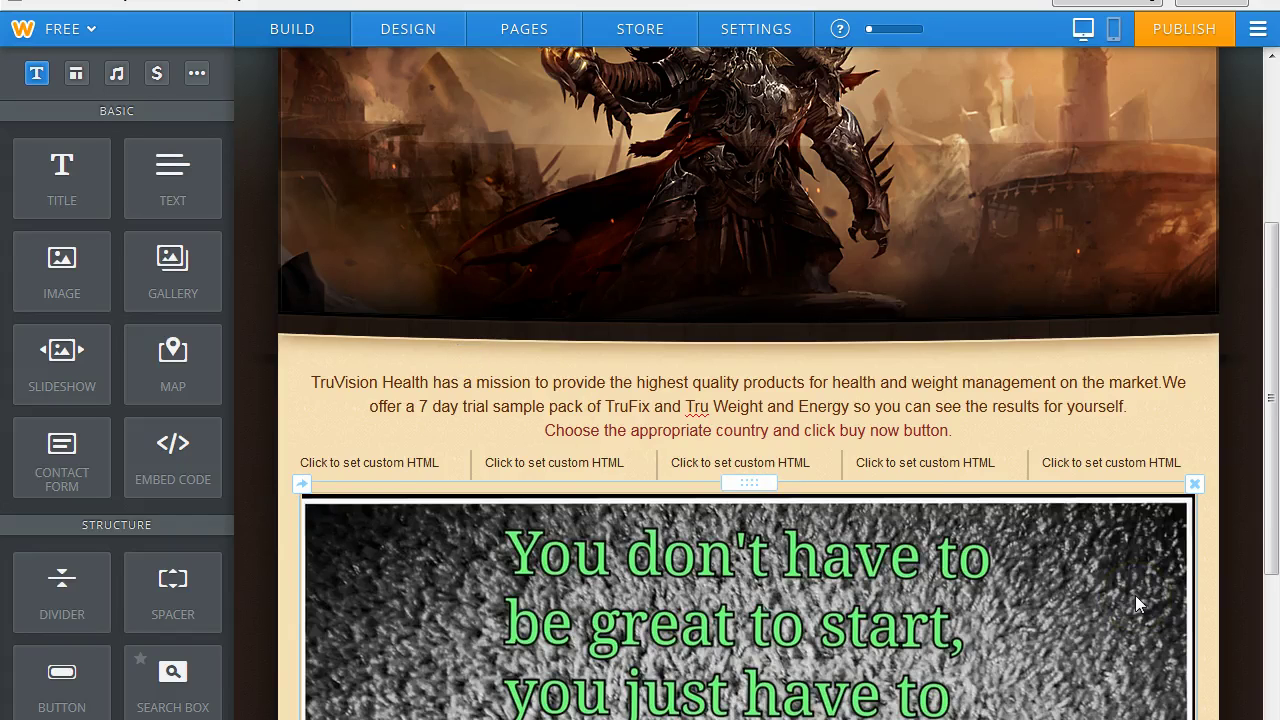
# Shrink the quote image to a smaller centred size and add a Gallery beneath it.
pyautogui.moveTo(1271, 251); pyautogui.dragTo(1274, 512)
pyautogui.moveTo(1194, 619); pyautogui.dragTo(1004, 298)
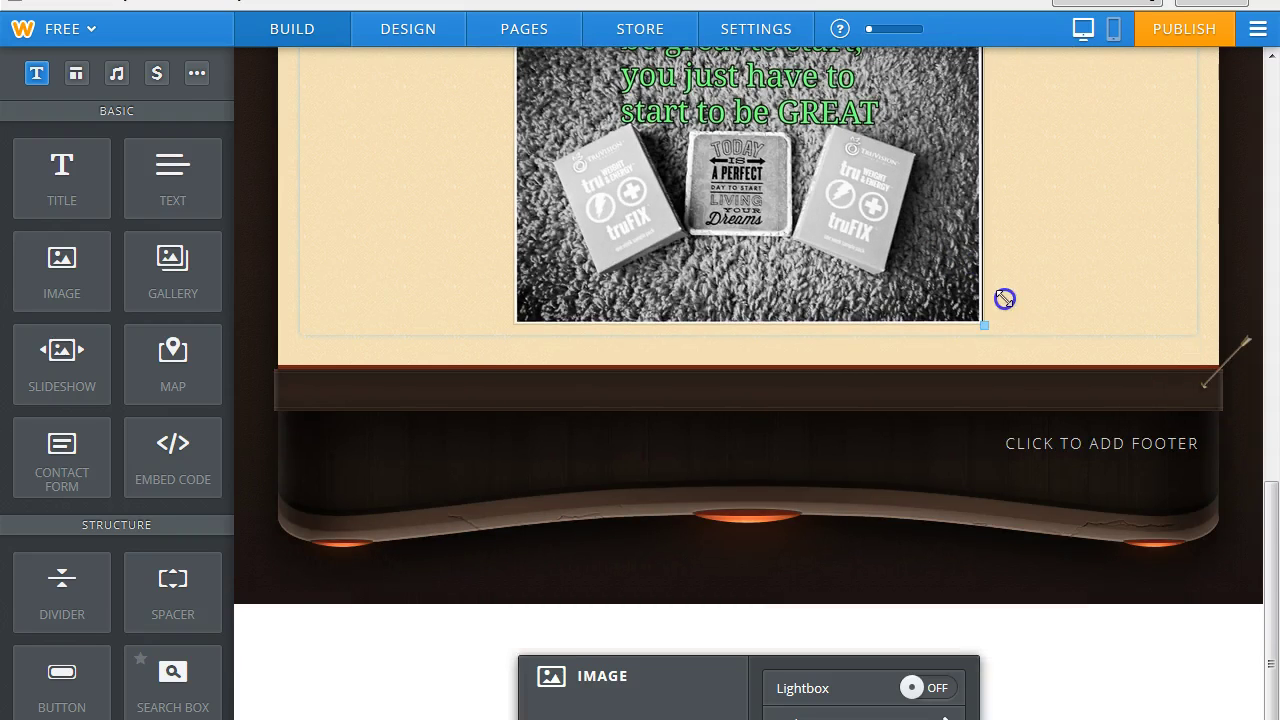
pyautogui.moveTo(1274, 592); pyautogui.dragTo(1273, 388)
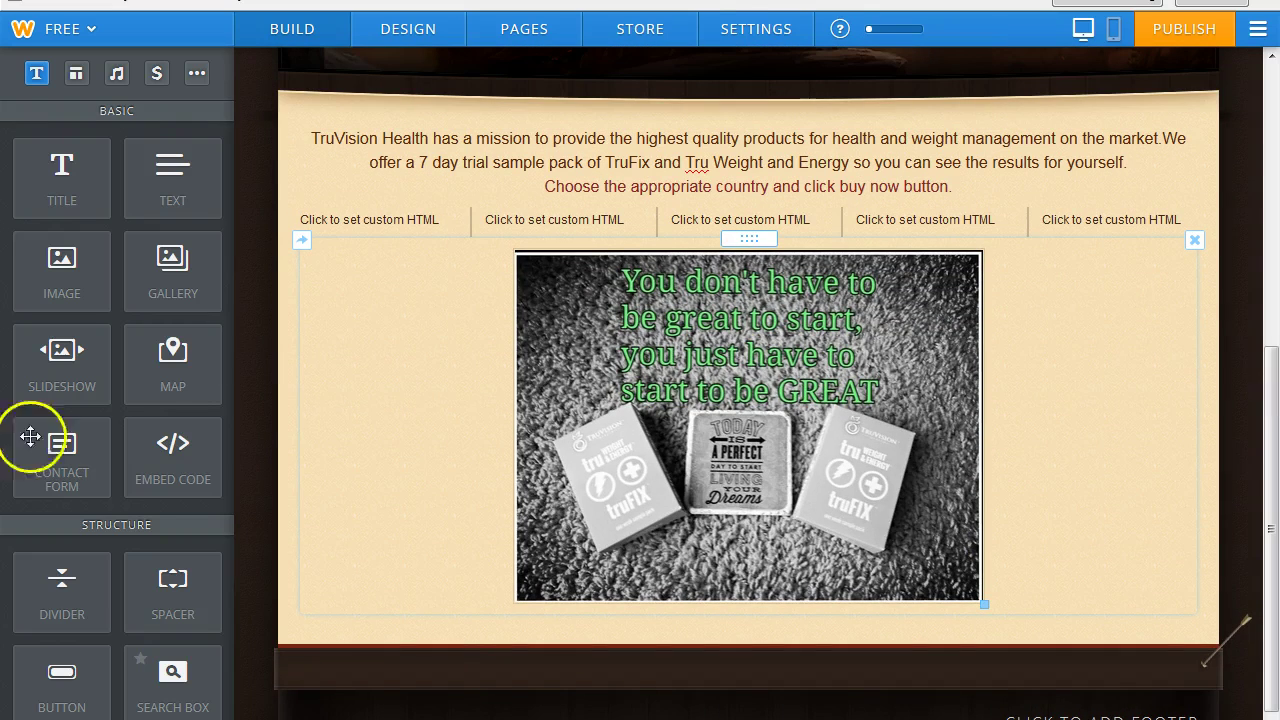
pyautogui.moveTo(206, 295); pyautogui.dragTo(751, 636)
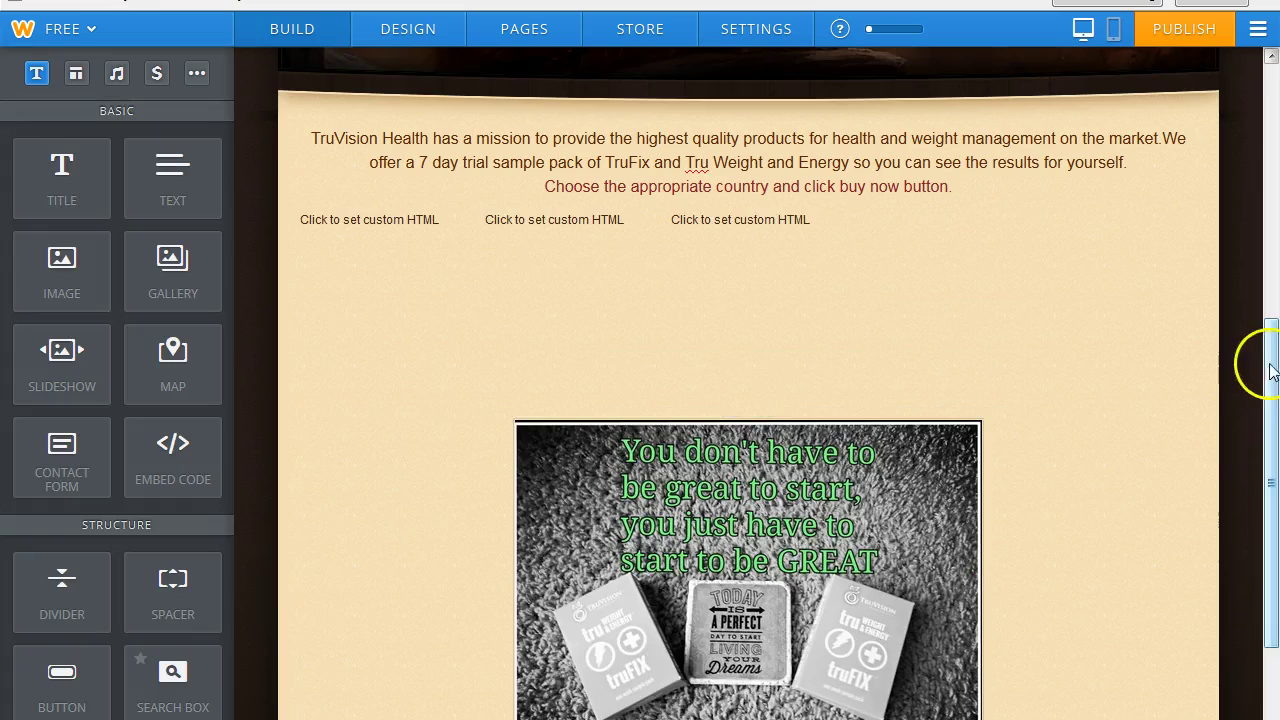
# Upload the 'truvision results' before-and-after collage from the computer into the new gallery.
pyautogui.moveTo(1257, 366); pyautogui.dragTo(1272, 520)
pyautogui.click(357, 489)
pyautogui.click(660, 558)
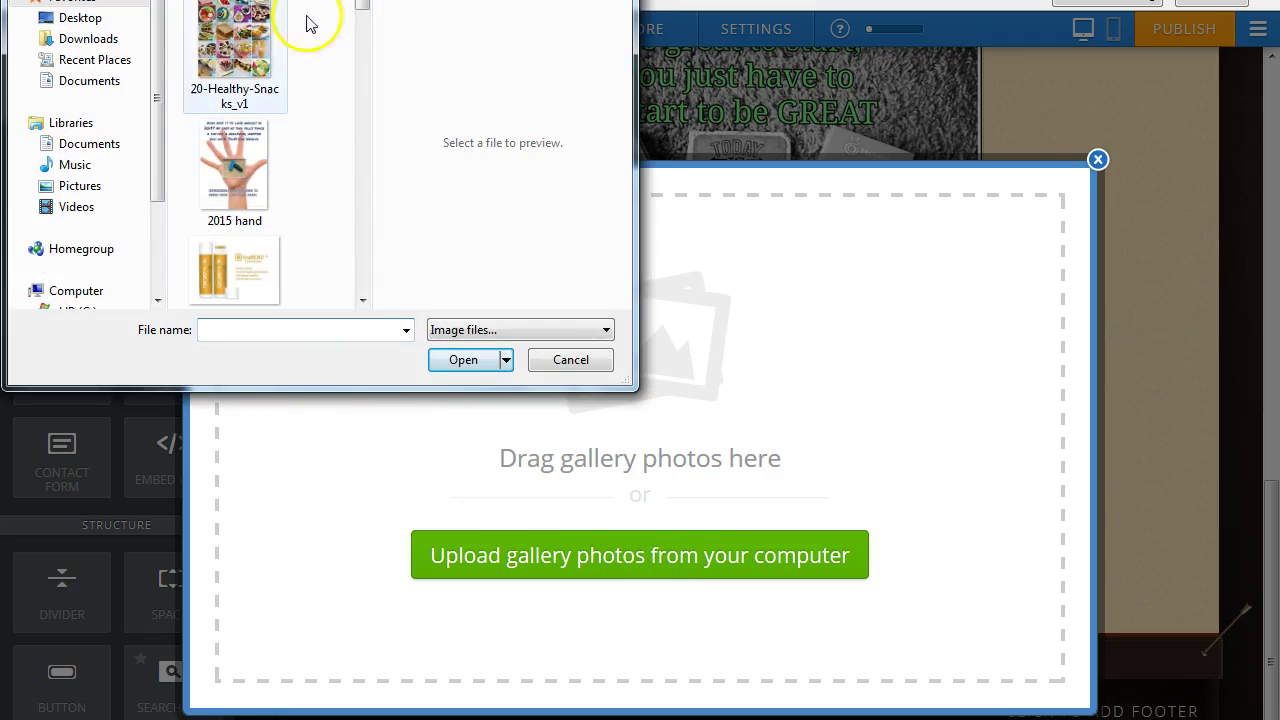
pyautogui.moveTo(357, 20); pyautogui.dragTo(372, 308)
pyautogui.click(235, 128)
pyautogui.click(456, 362)
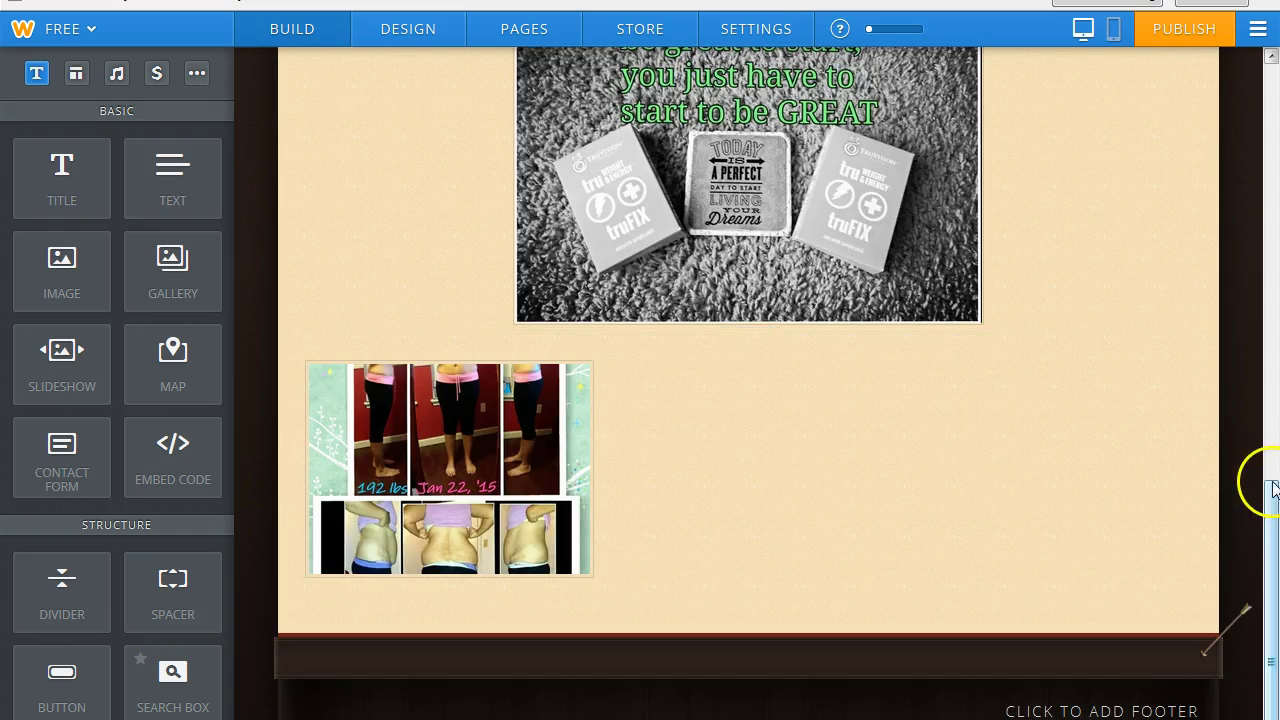
pyautogui.click(700, 414)
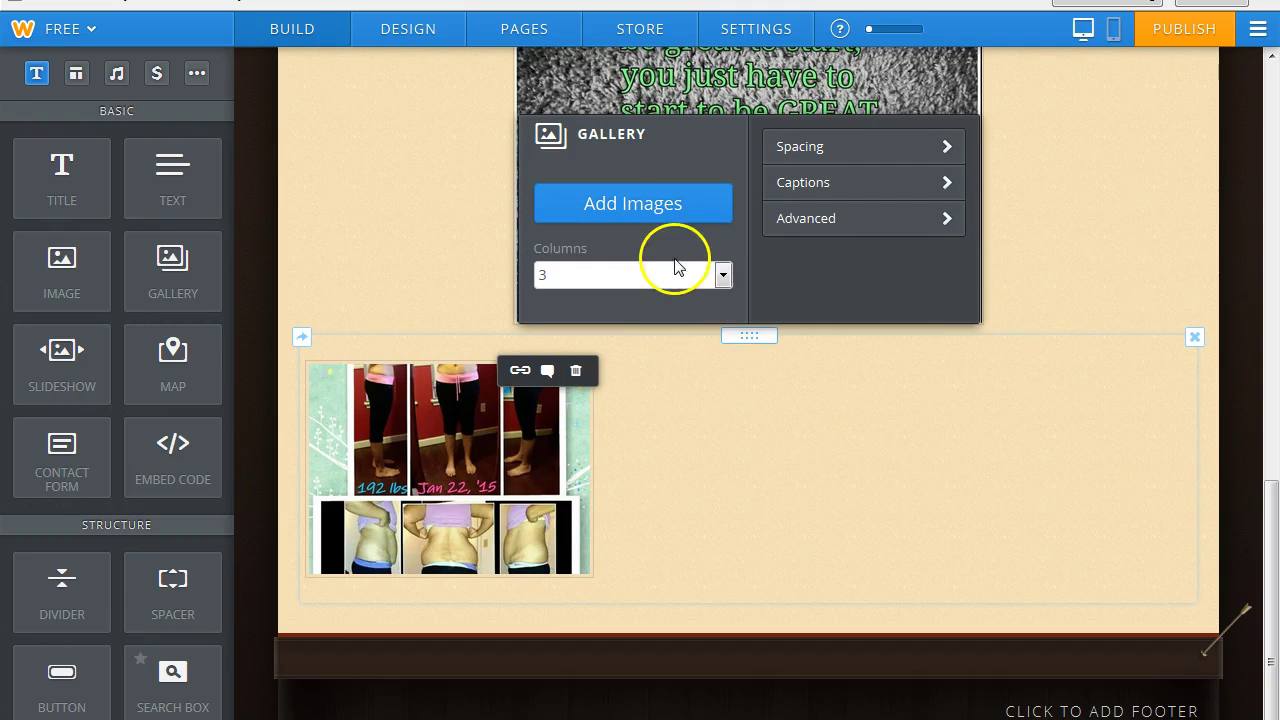
# Browse to the testimony folder and start selecting the truvision testimony and results2 photos.
pyautogui.click(664, 203)
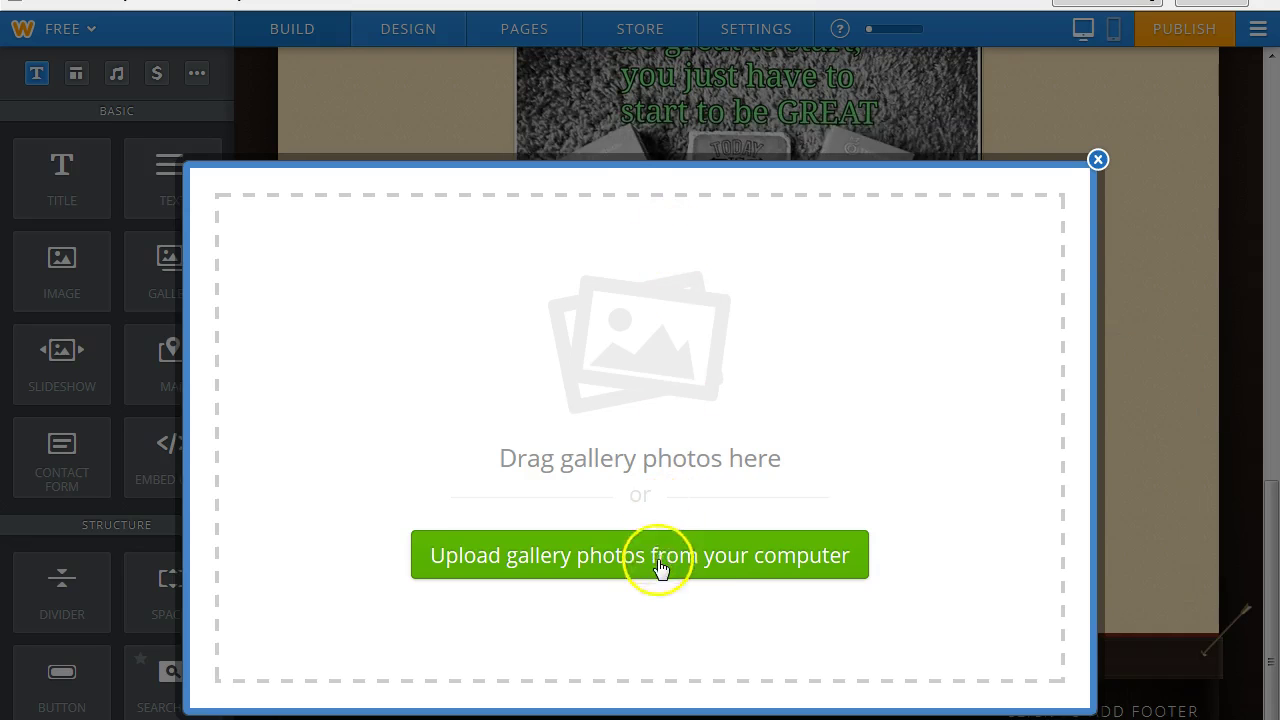
pyautogui.click(657, 557)
pyautogui.moveTo(363, 14); pyautogui.dragTo(363, 57)
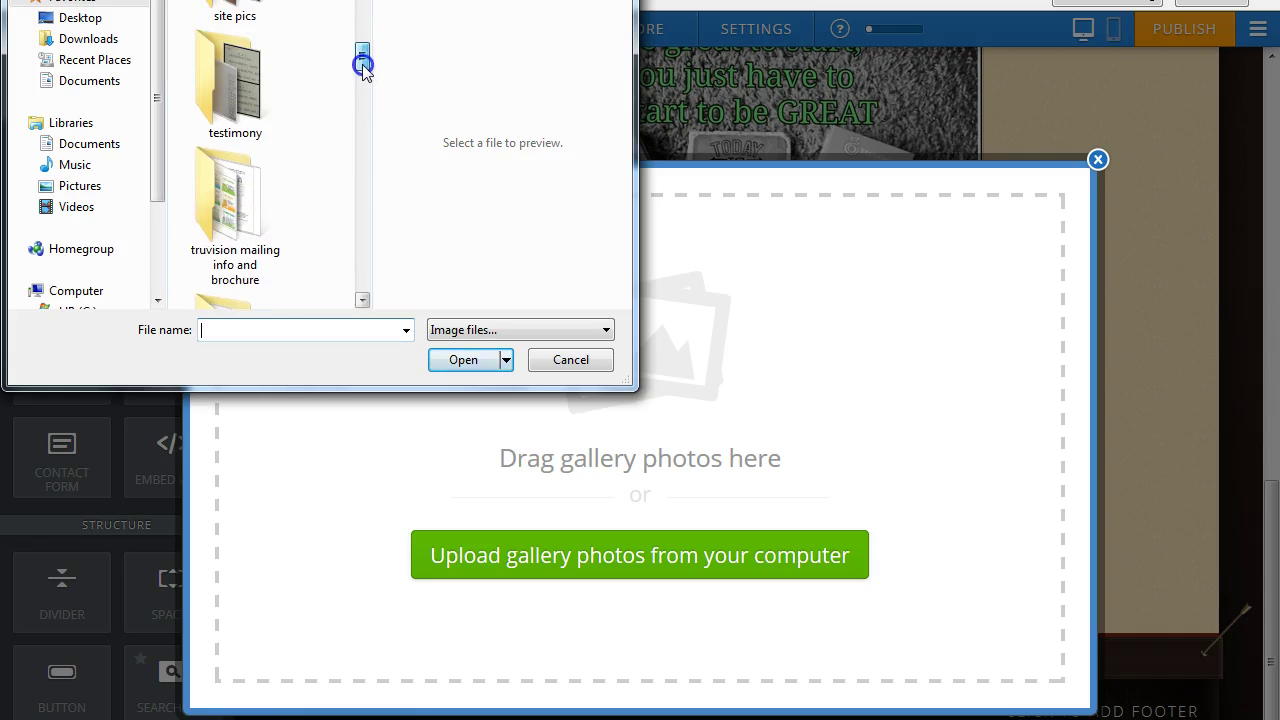
pyautogui.click(239, 100)
pyautogui.moveTo(360, 8); pyautogui.dragTo(370, 288)
pyautogui.click(234, 227)
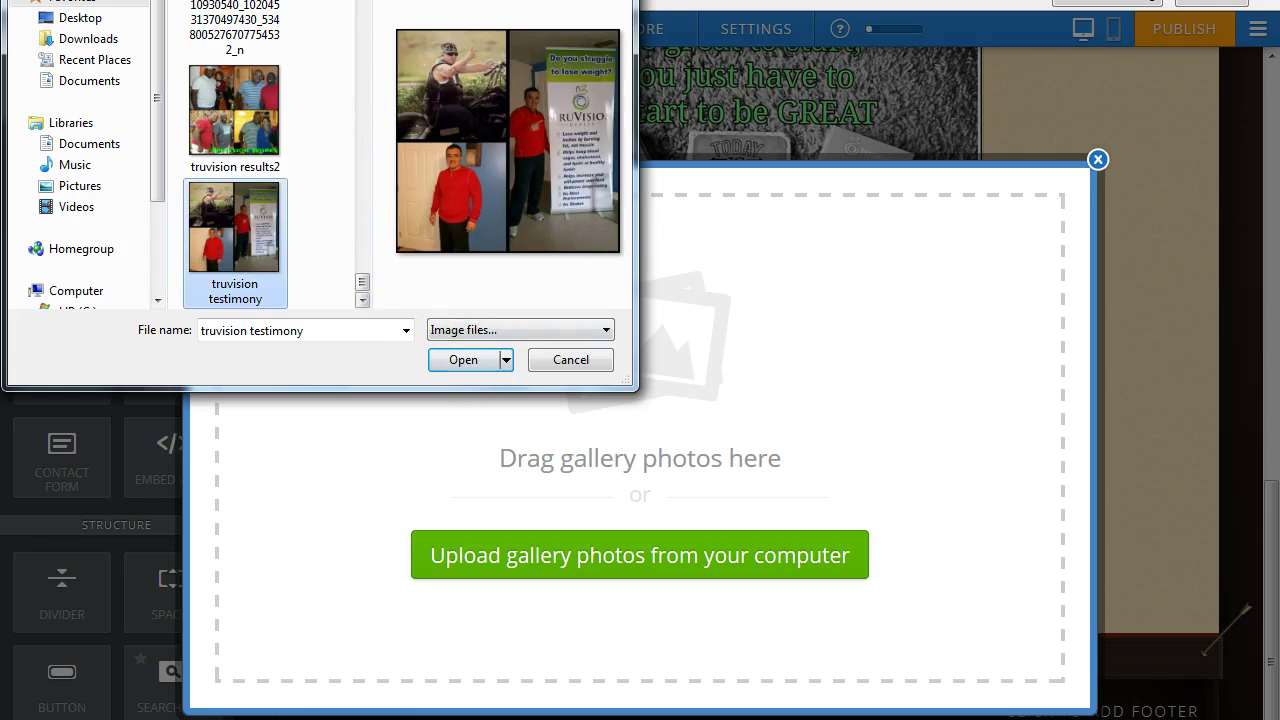
pyautogui.scroll(1, 260, 155)
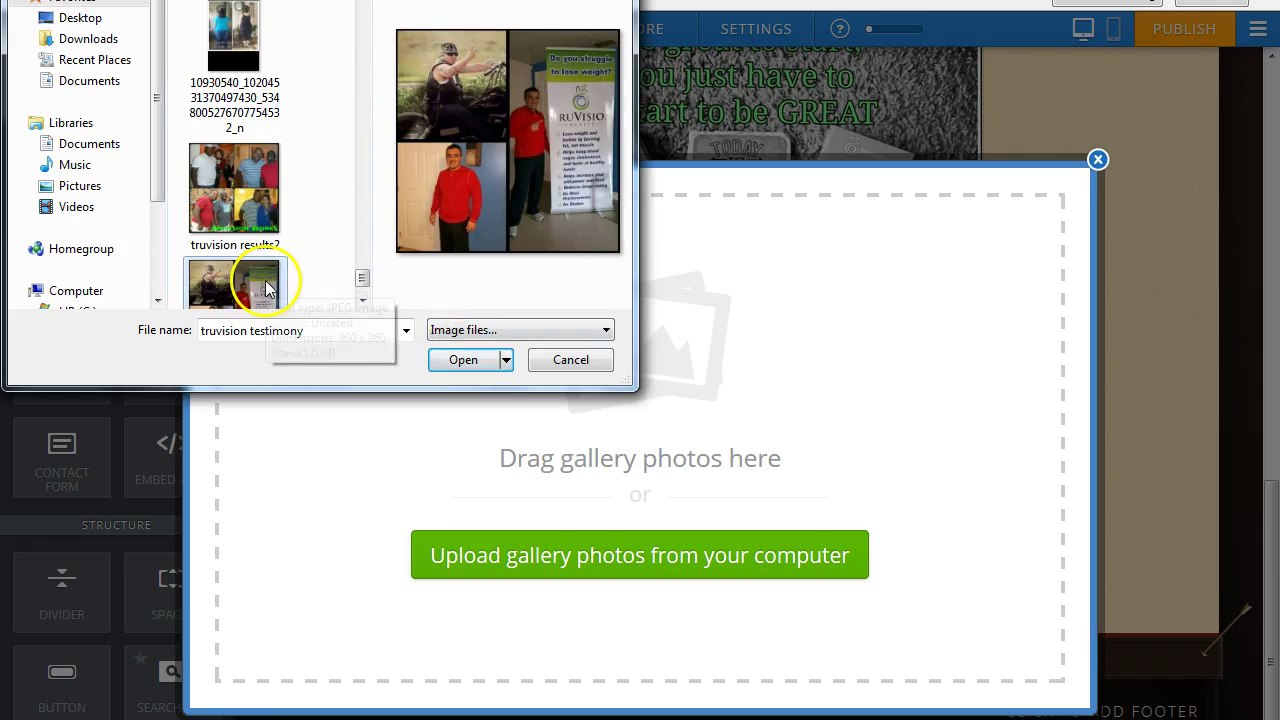
pyautogui.keyDown('ctrl'); pyautogui.click(234, 190); pyautogui.keyUp('ctrl')
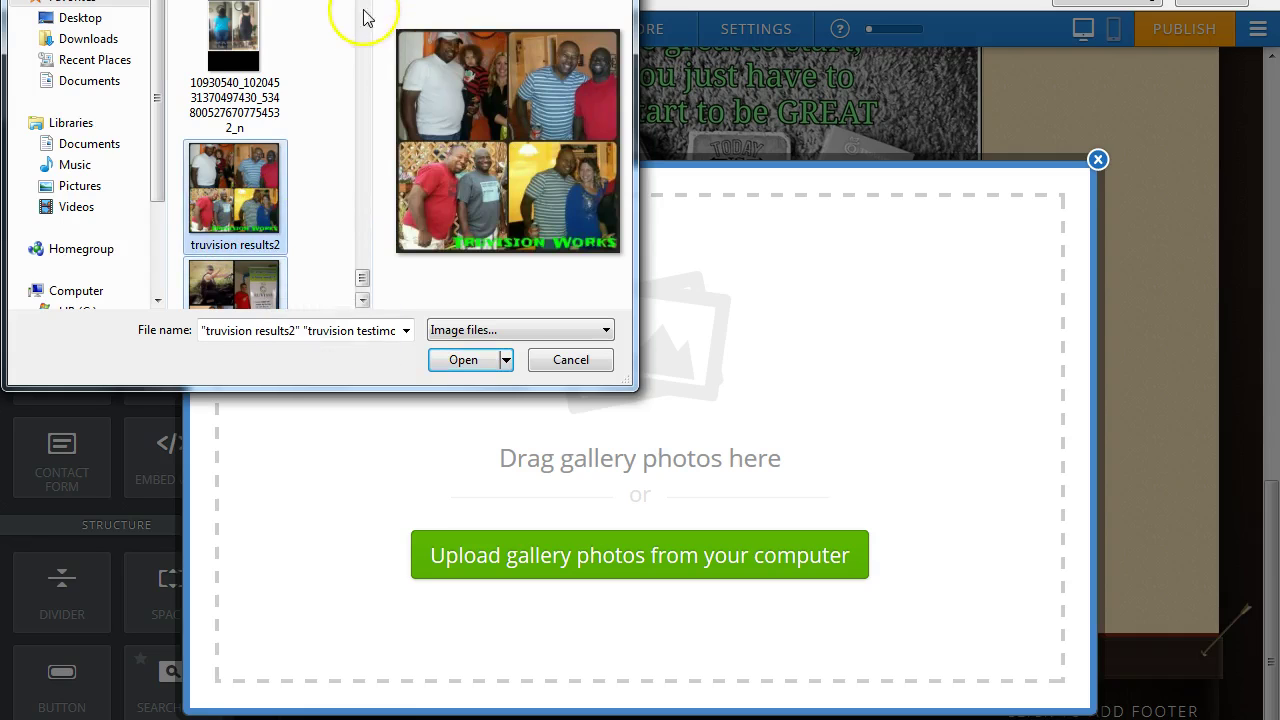
pyautogui.scroll(3, 233, 173)
pyautogui.click(233, 173)
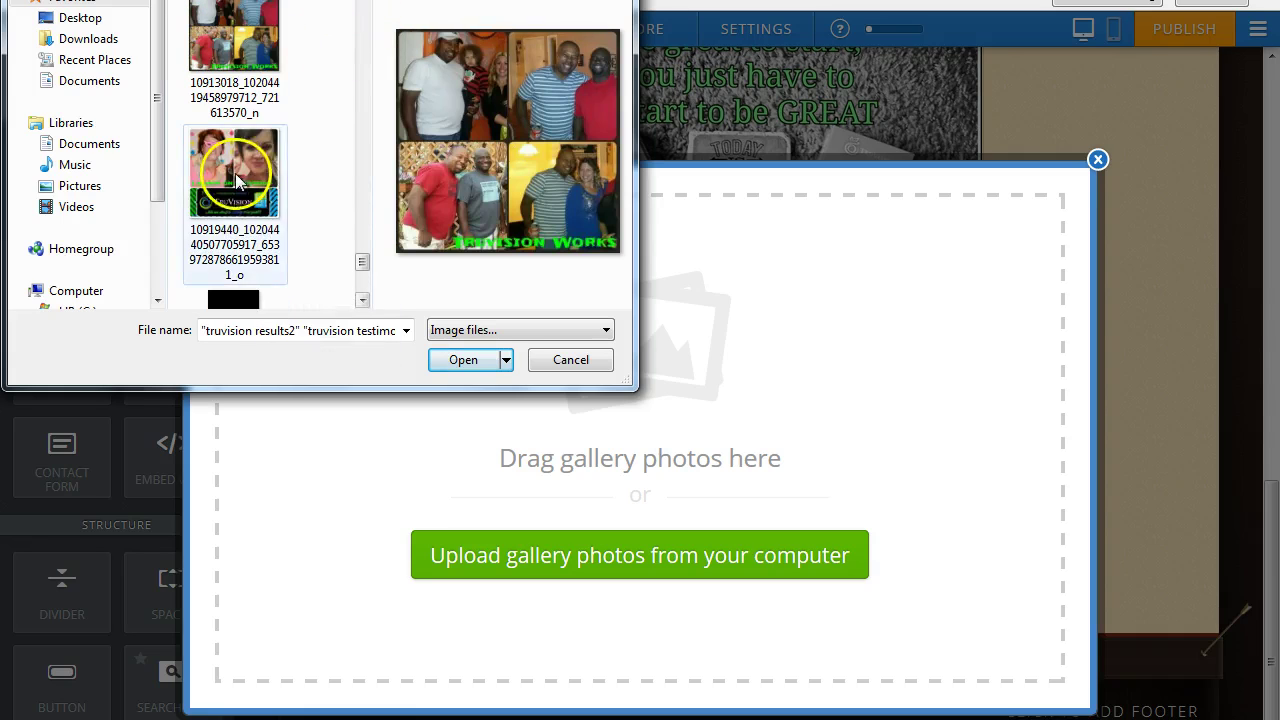
# Add several more before-and-after results photos to the selection.
pyautogui.scroll(3, 233, 173)
pyautogui.click(231, 170)
pyautogui.scroll(2, 320, 63)
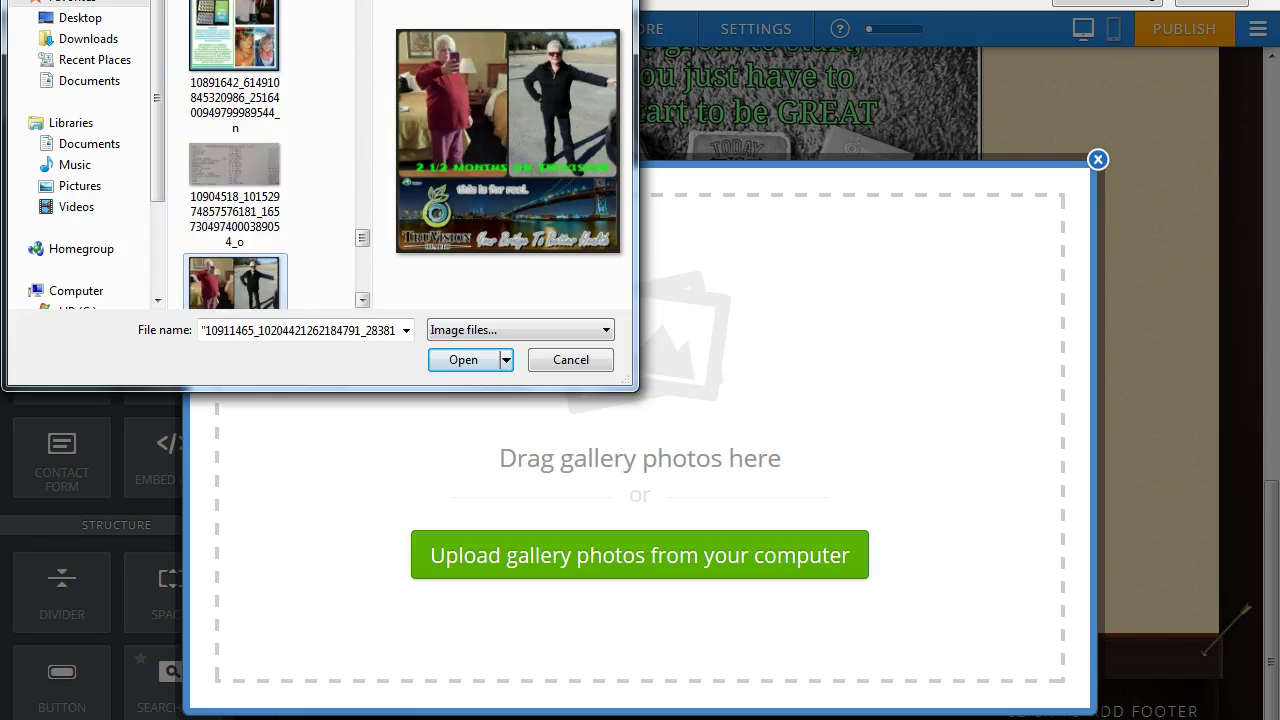
pyautogui.click(233, 187)
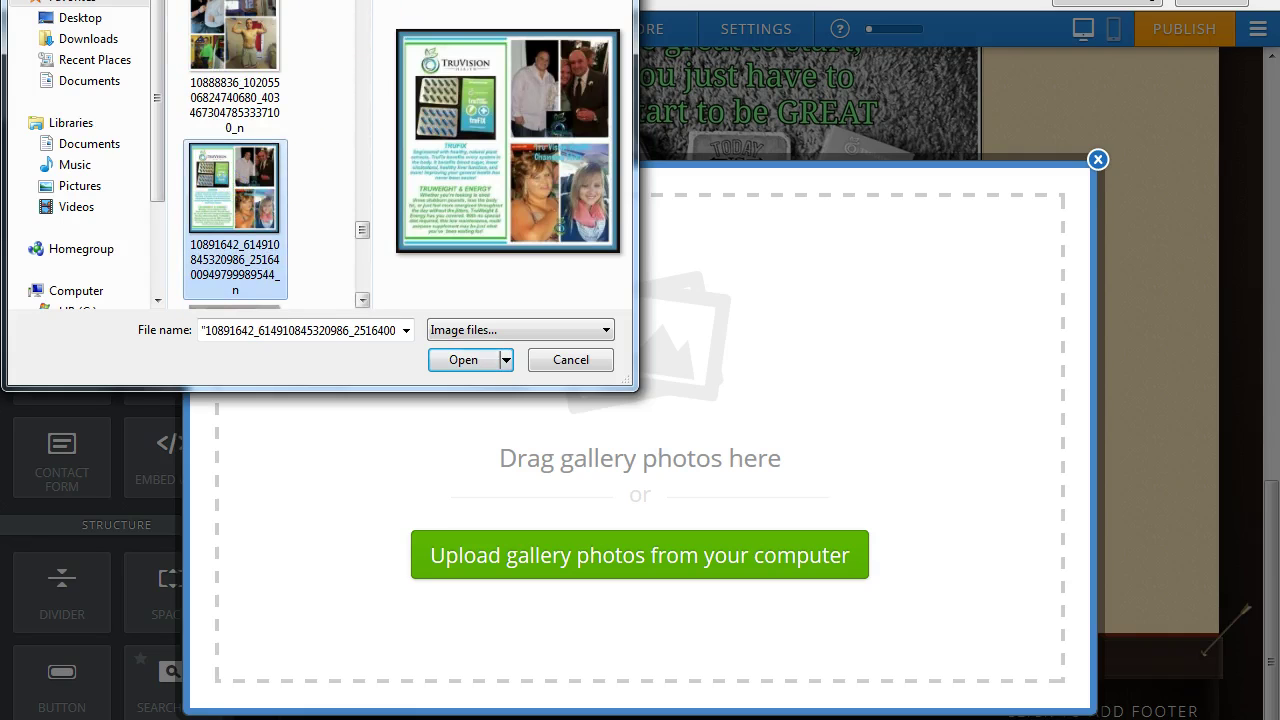
pyautogui.scroll(2, 325, 53)
pyautogui.click(235, 203)
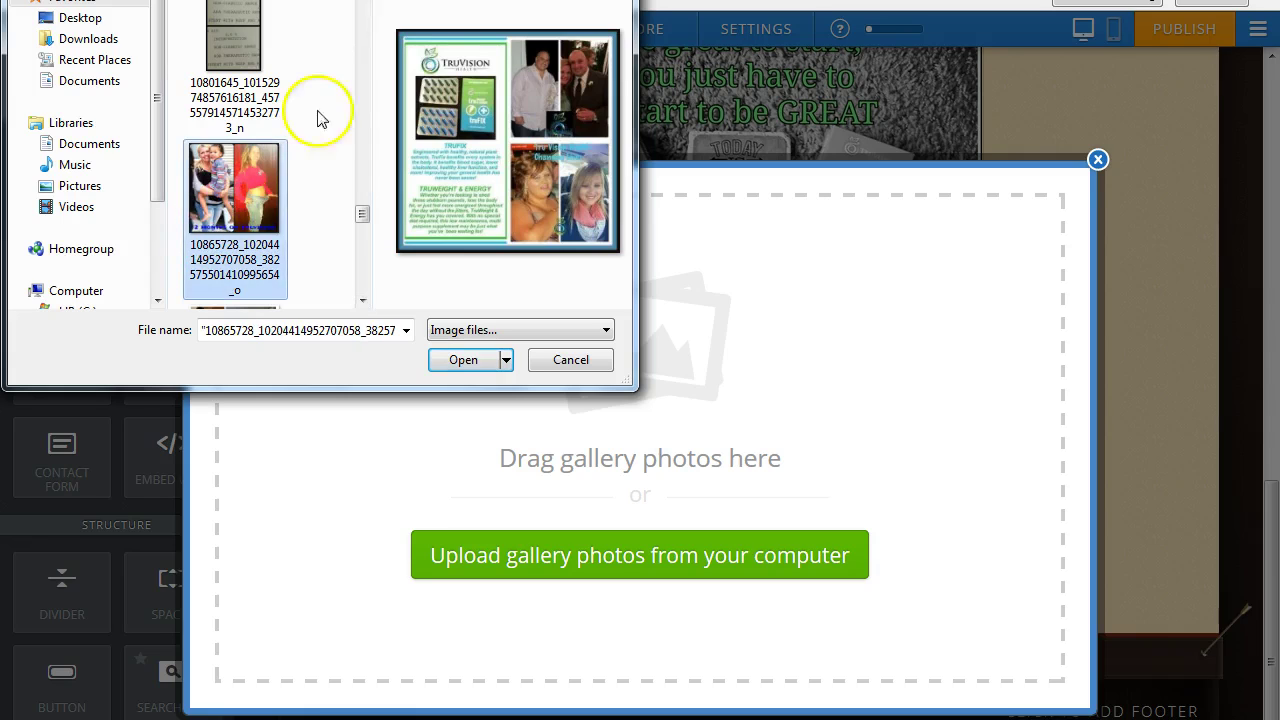
pyautogui.scroll(2, 320, 114)
pyautogui.click(240, 195)
pyautogui.scroll(4, 235, 160)
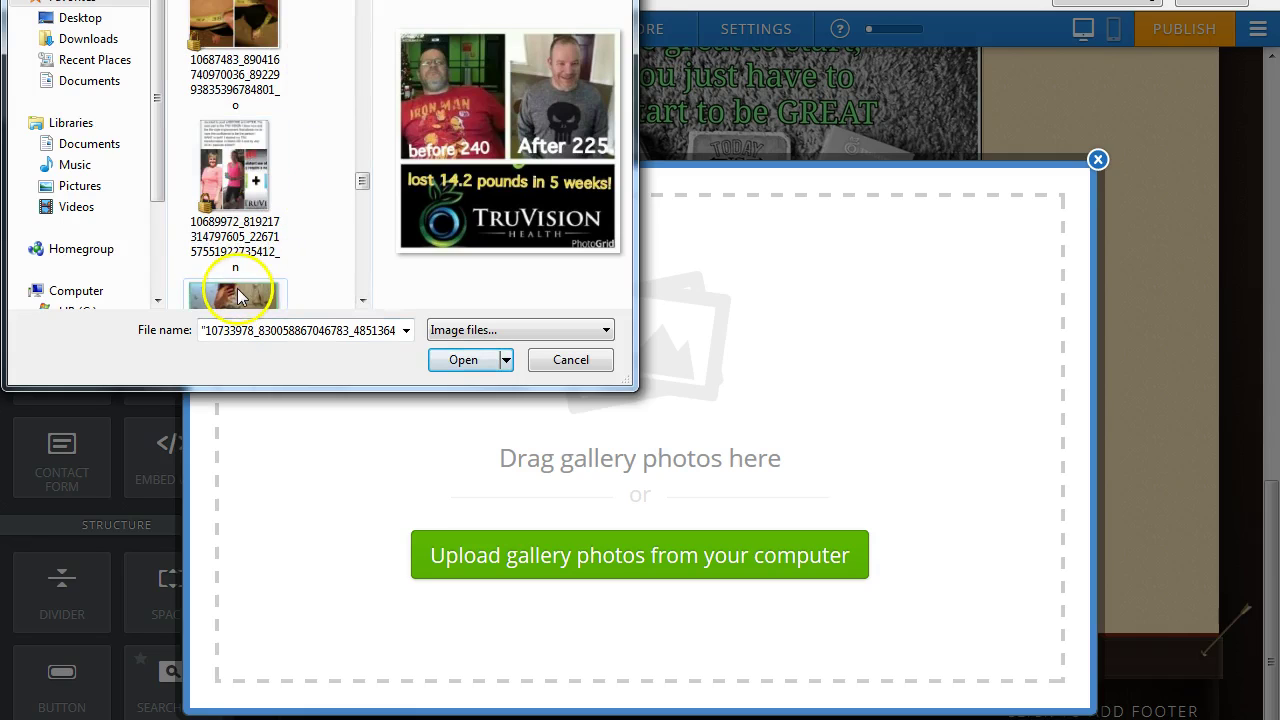
pyautogui.click(237, 291)
pyautogui.keyDown('ctrl'); pyautogui.click(236, 45); pyautogui.keyUp('ctrl')
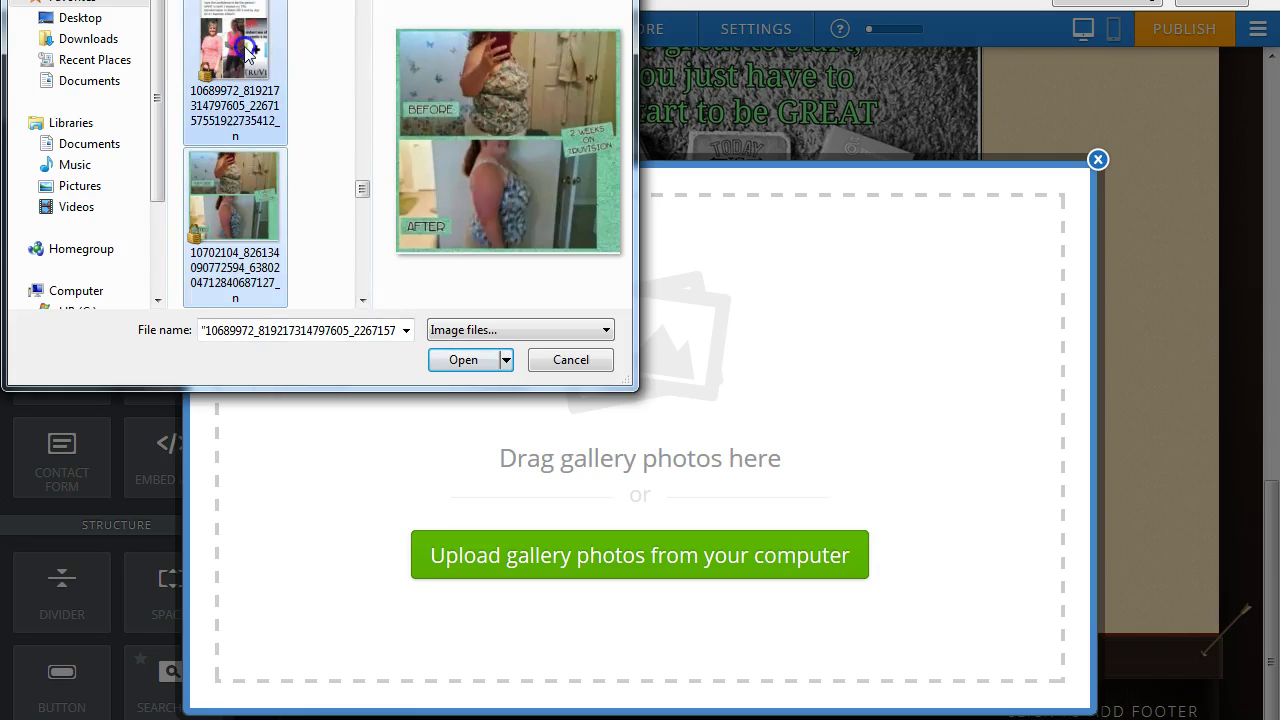
pyautogui.scroll(6, 235, 160)
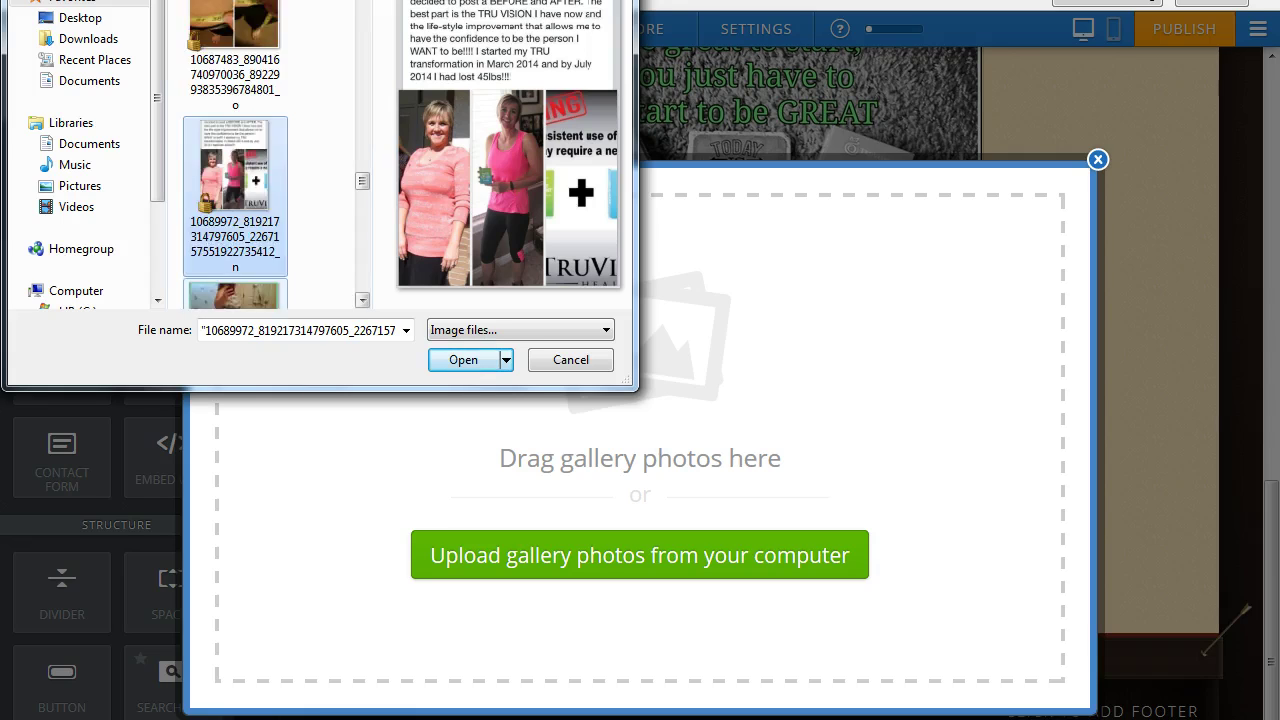
pyautogui.scroll(3, 235, 180)
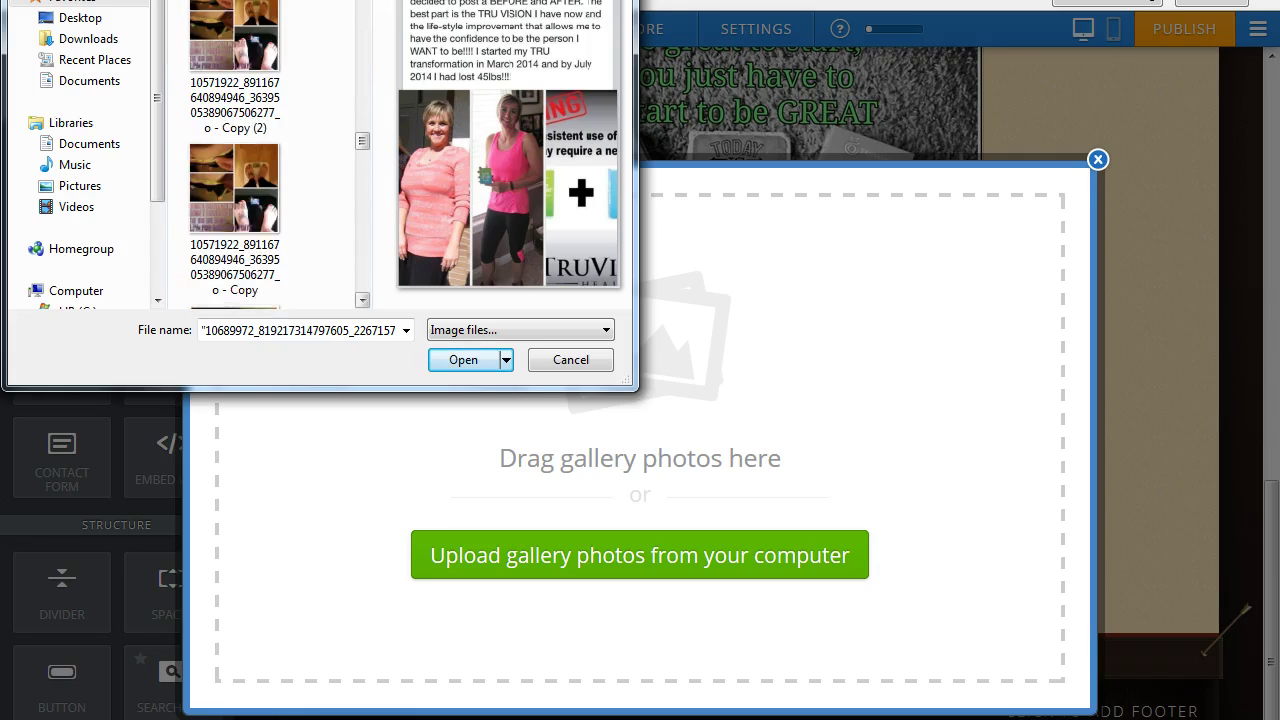
pyautogui.keyDown('ctrl'); pyautogui.click(215, 208); pyautogui.keyUp('ctrl')
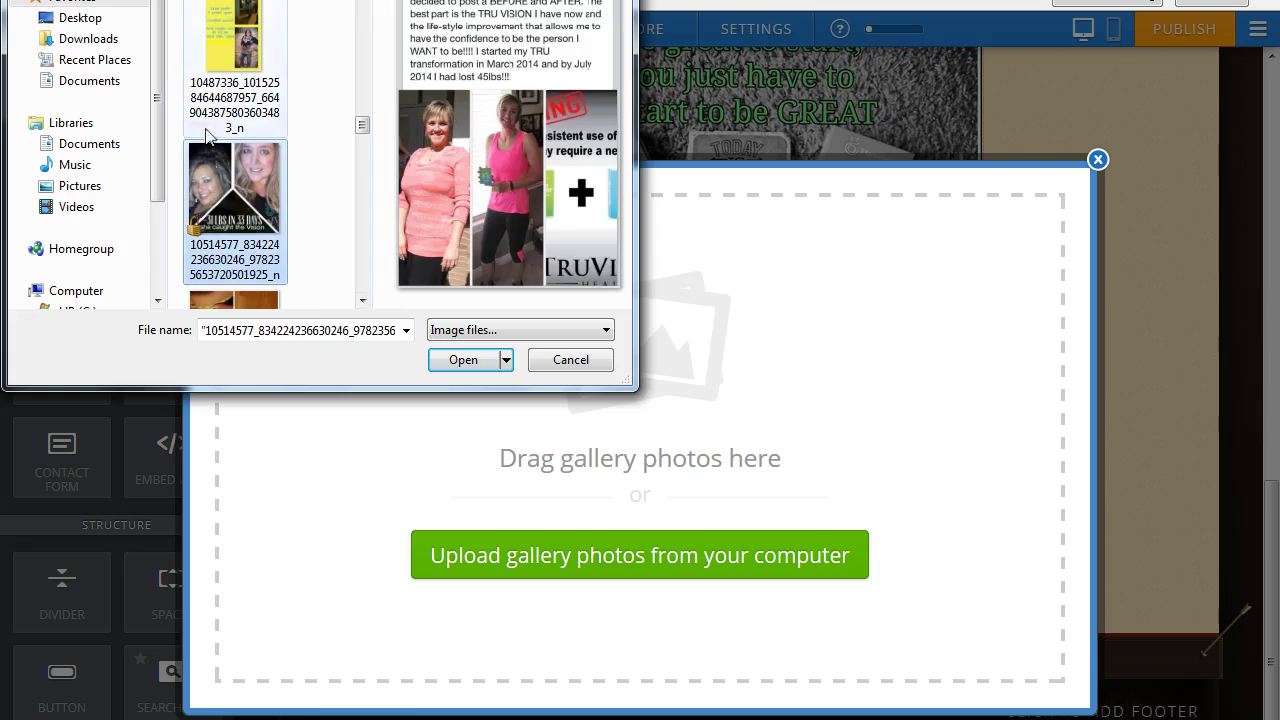
pyautogui.keyDown('ctrl'); pyautogui.click(235, 40); pyautogui.keyUp('ctrl')
pyautogui.scroll(4, 266, 191)
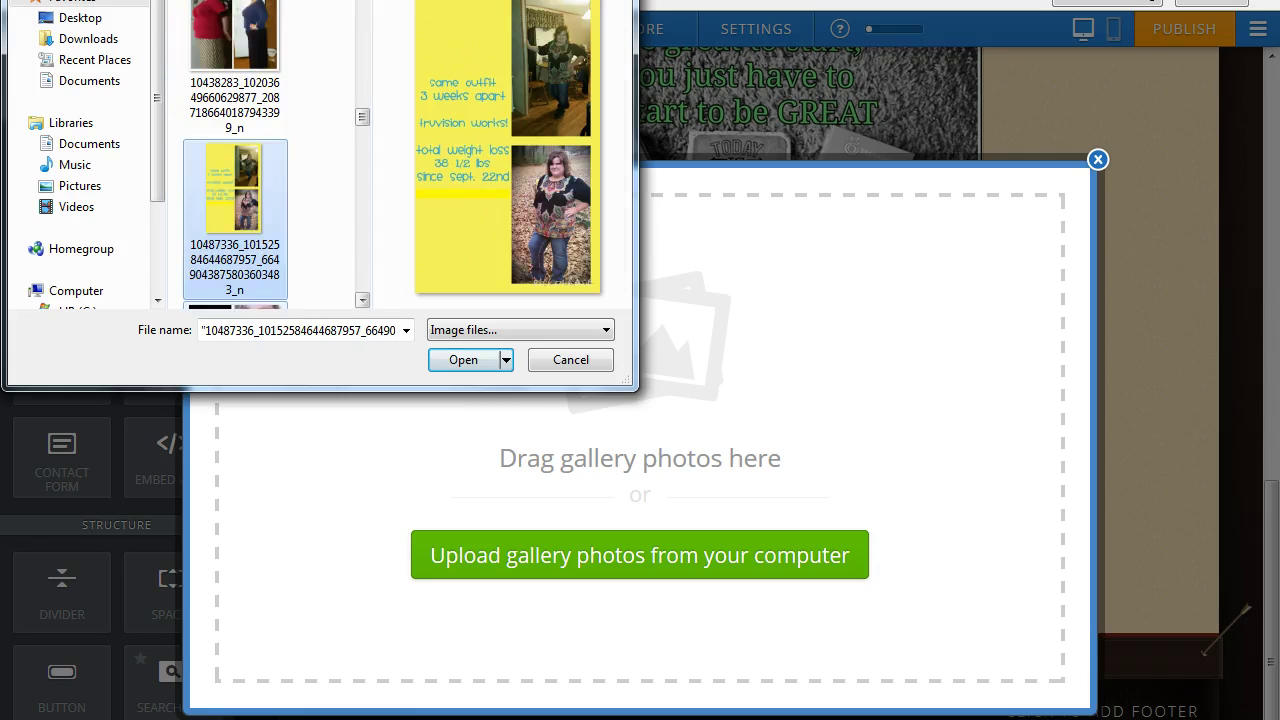
# Add the written testimonial and scale before-and-after photos, then upload the whole batch to the gallery.
pyautogui.keyDown('ctrl'); pyautogui.click(257, 197); pyautogui.keyUp('ctrl')
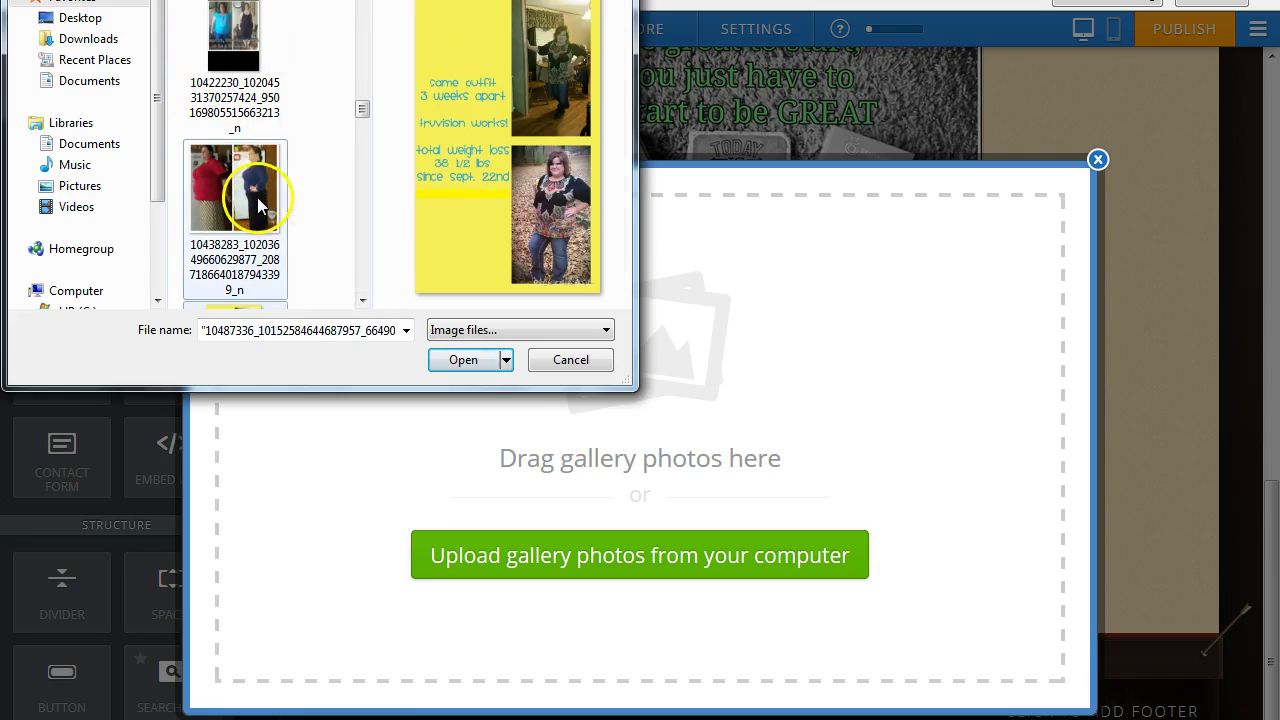
pyautogui.keyDown('ctrl'); pyautogui.click(228, 30); pyautogui.keyUp('ctrl')
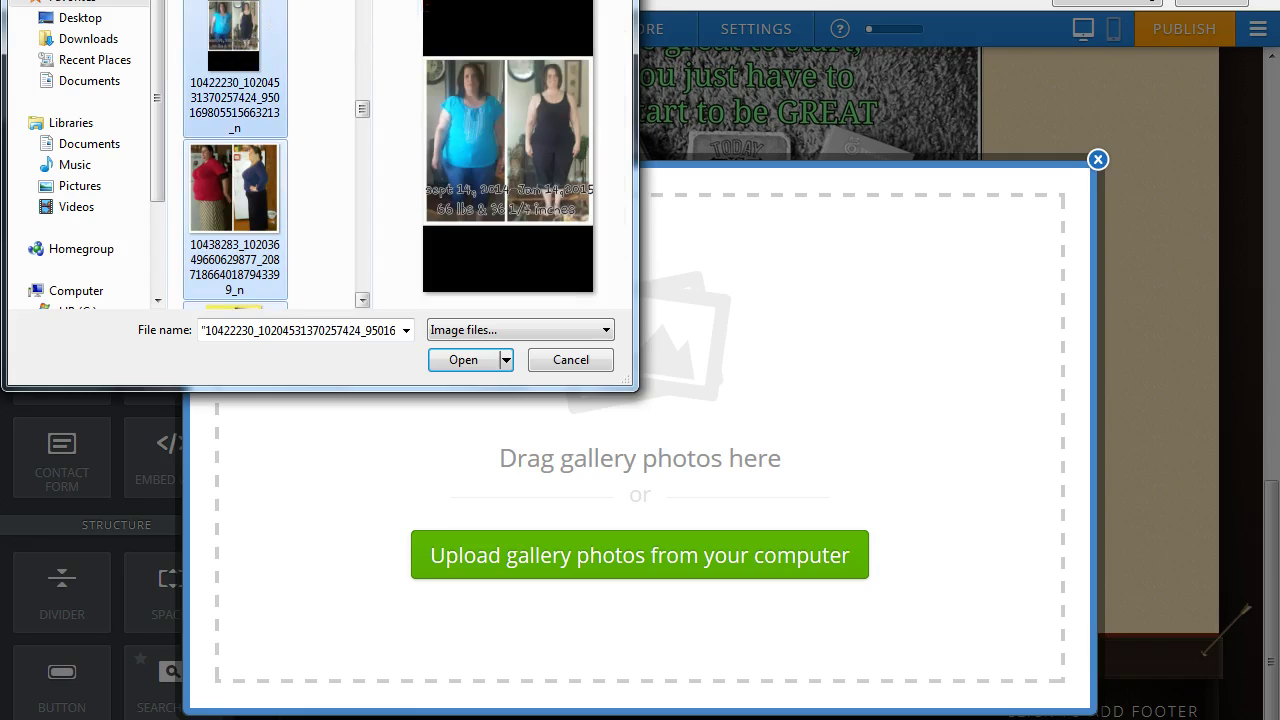
pyautogui.scroll(6, 298, 10)
pyautogui.scroll(8, 234, 155)
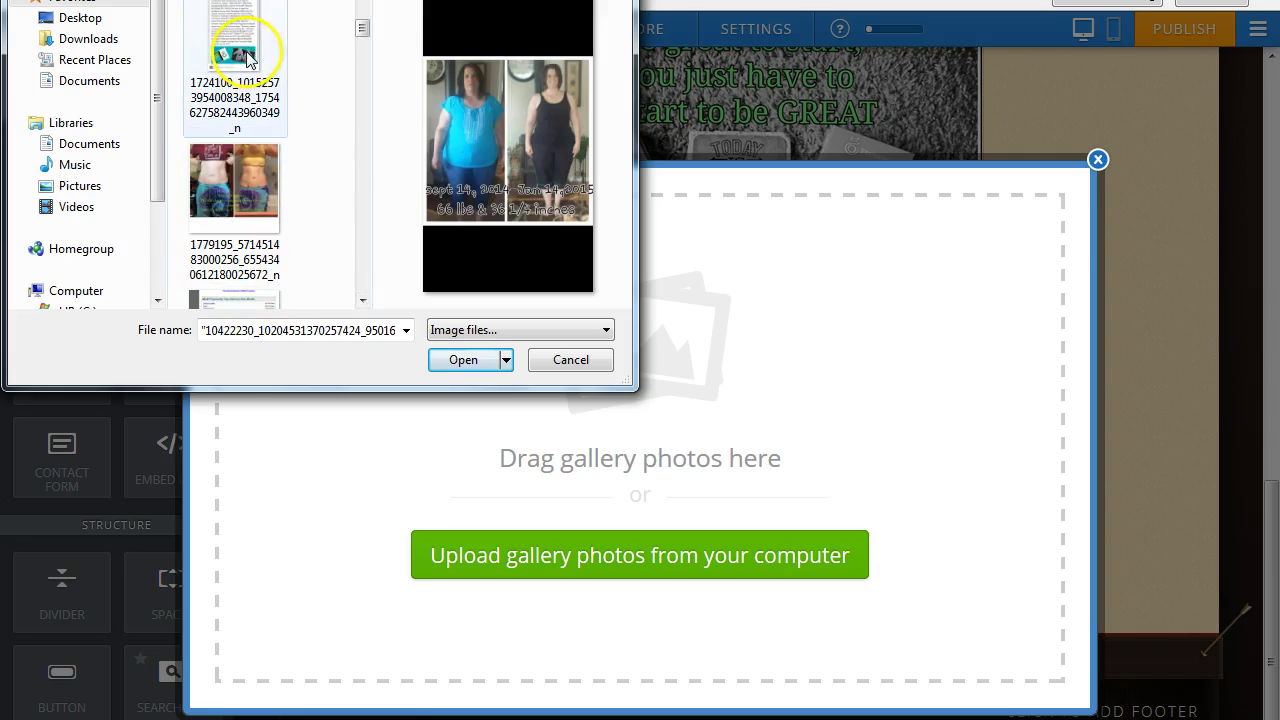
pyautogui.keyDown('ctrl'); pyautogui.click(236, 45); pyautogui.keyUp('ctrl')
pyautogui.scroll(1, 234, 155)
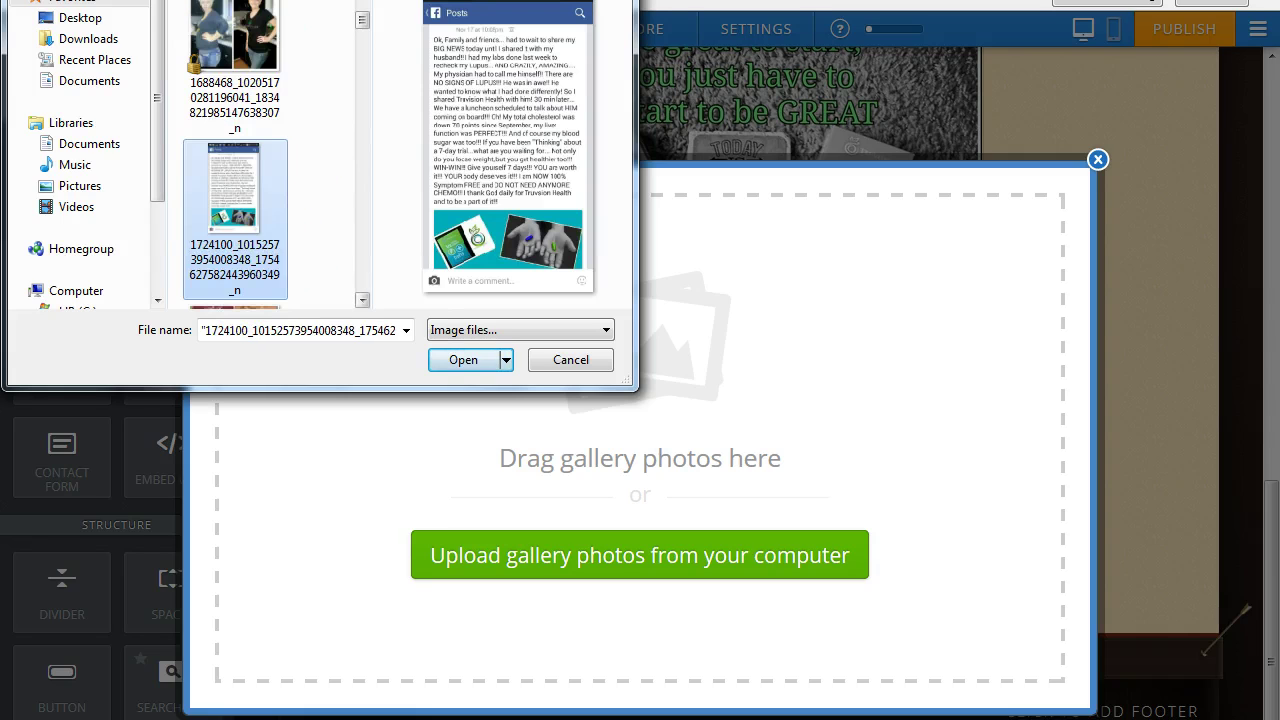
pyautogui.scroll(1, 234, 155)
pyautogui.click(271, 175)
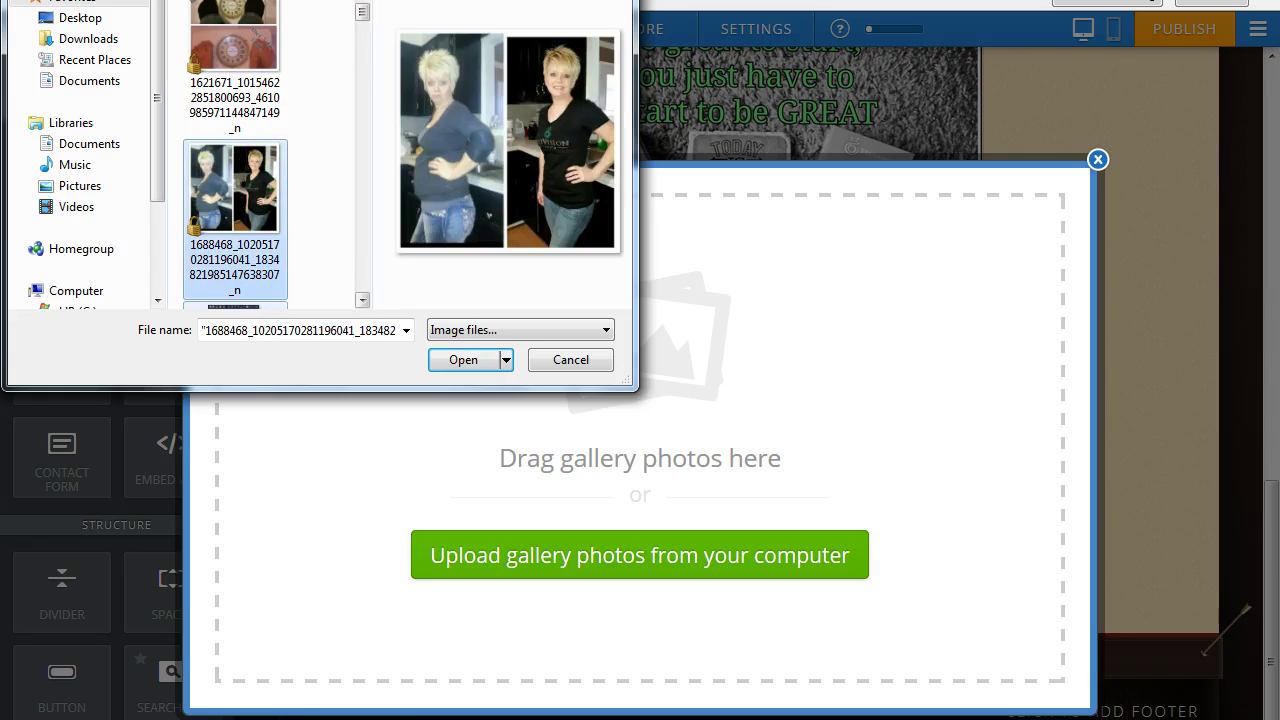
pyautogui.scroll(1, 234, 155)
pyautogui.keyDown('ctrl'); pyautogui.click(238, 215); pyautogui.keyUp('ctrl')
pyautogui.click(463, 360)
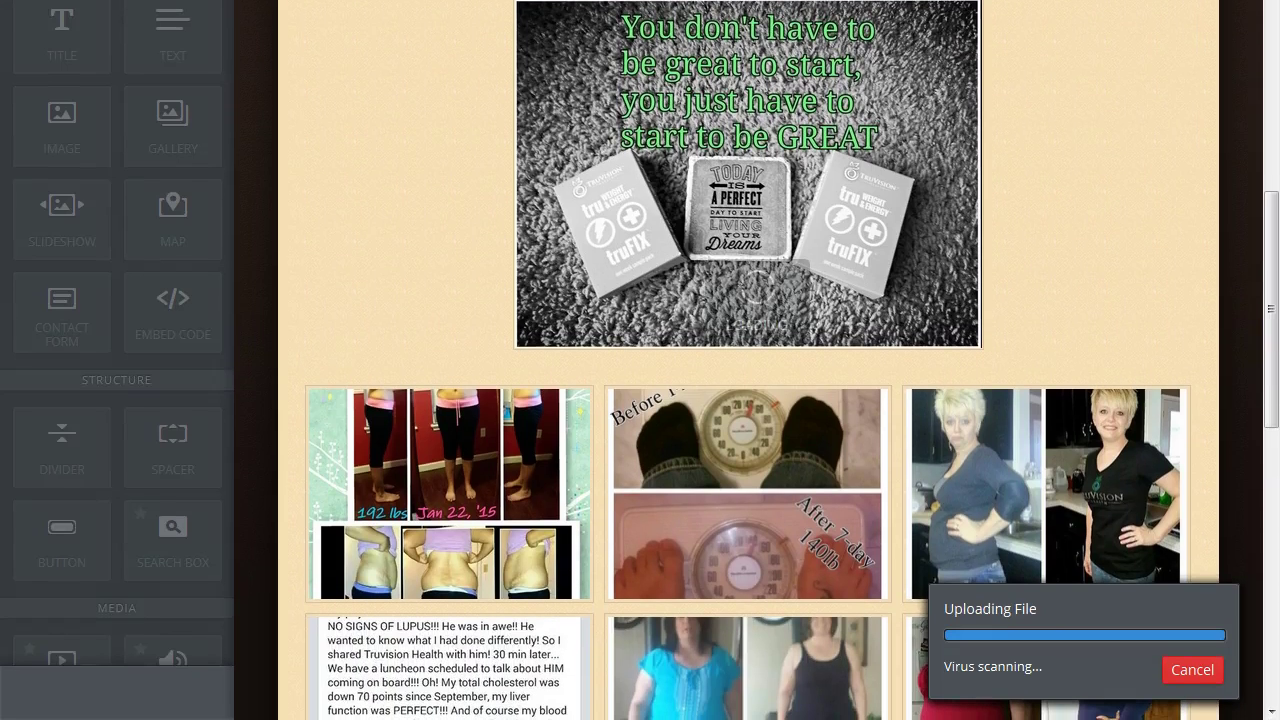
# Scroll through the finished gallery to check the 17 before-and-after photos in three columns.
pyautogui.moveTo(1273, 333); pyautogui.dragTo(1277, 453)
pyautogui.moveTo(1273, 380); pyautogui.dragTo(1274, 497)
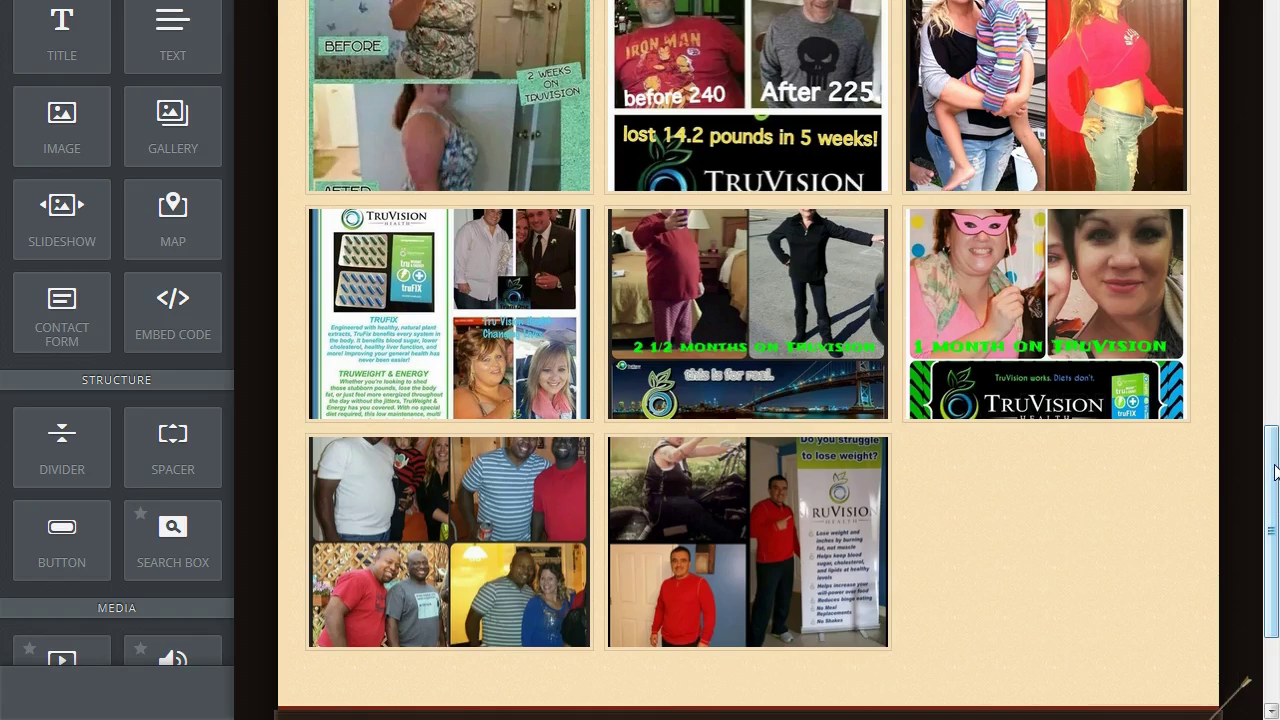
pyautogui.moveTo(1276, 472); pyautogui.dragTo(1274, 230)
# Keep the gallery at 3 columns and set its space above and below to Small.
pyautogui.click(742, 440)
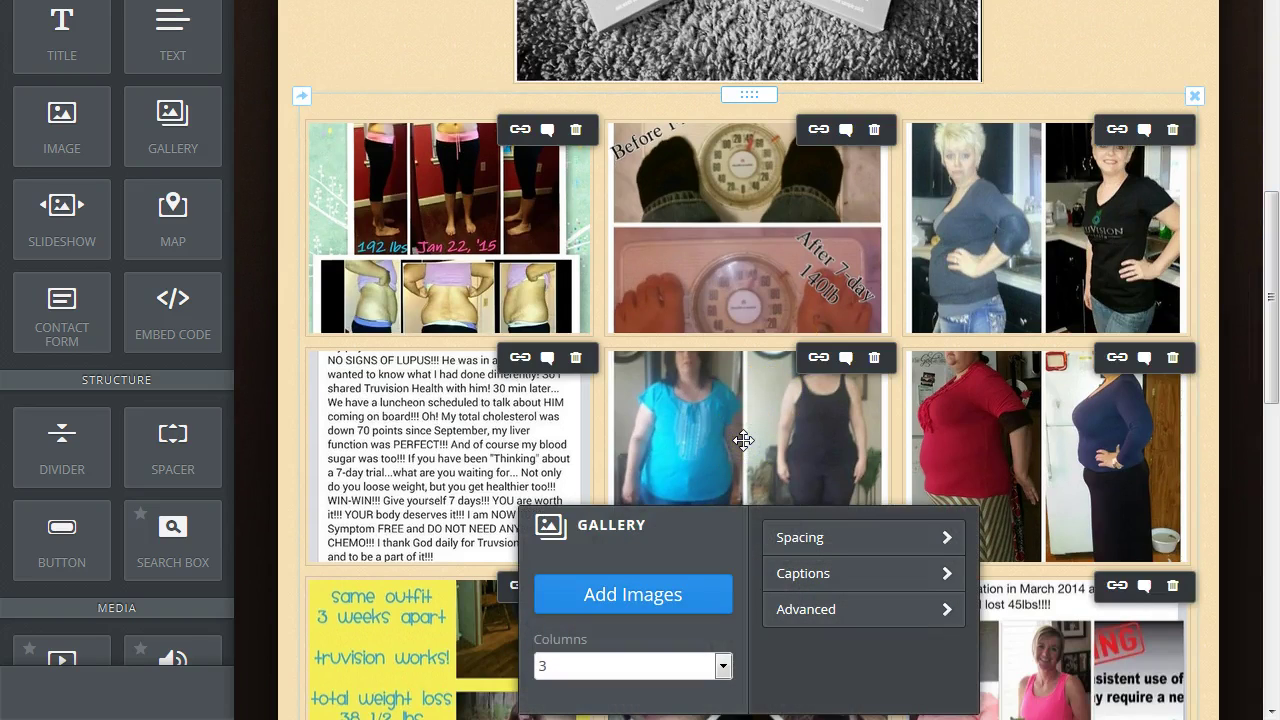
pyautogui.click(723, 668)
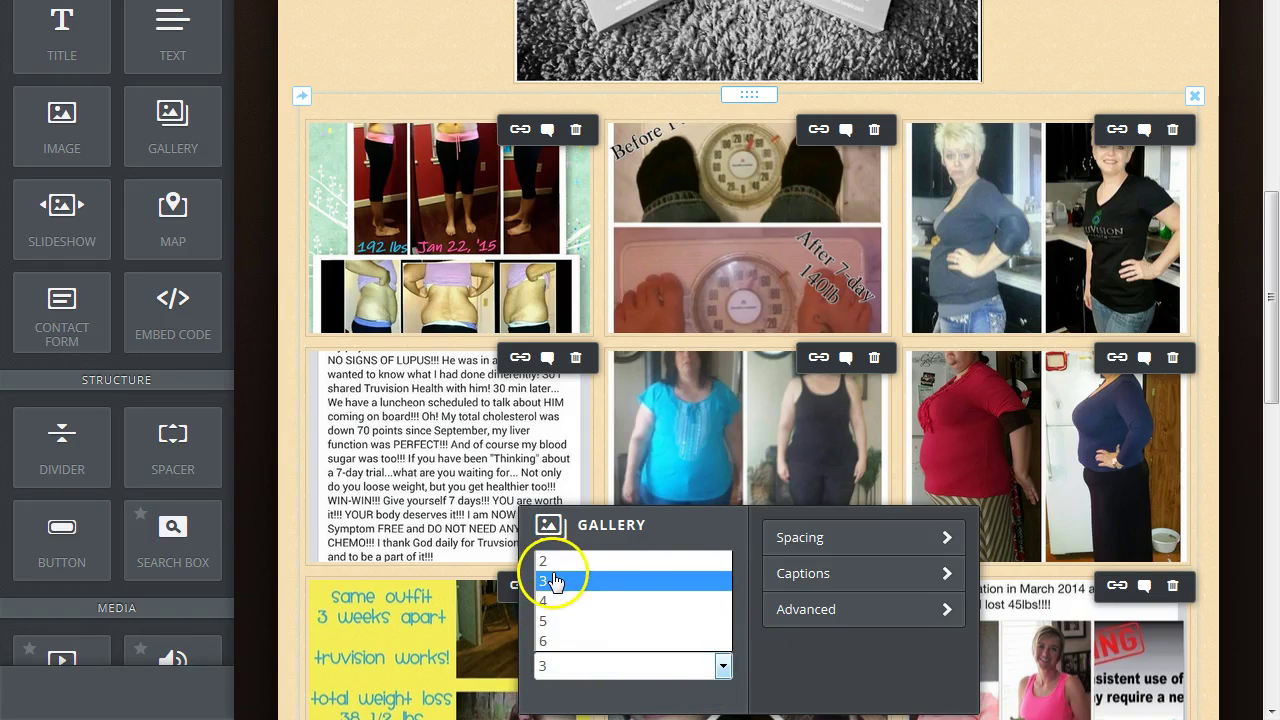
pyautogui.click(723, 668)
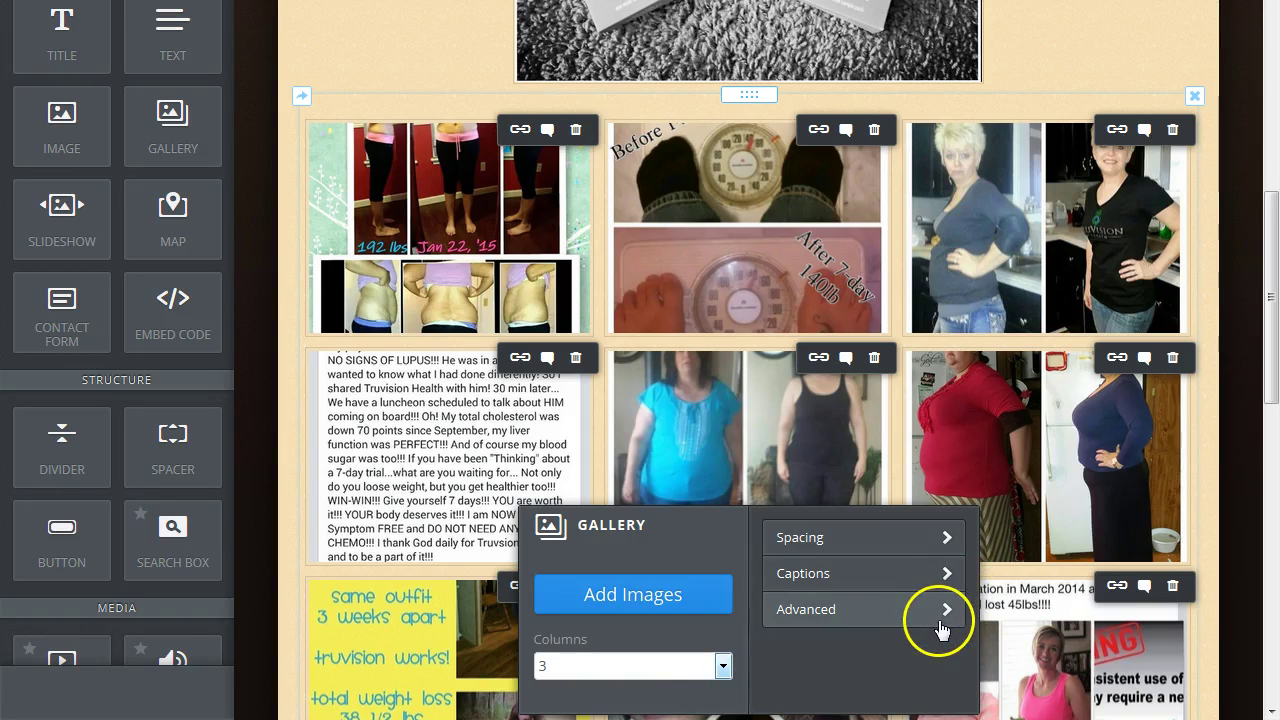
pyautogui.click(946, 537)
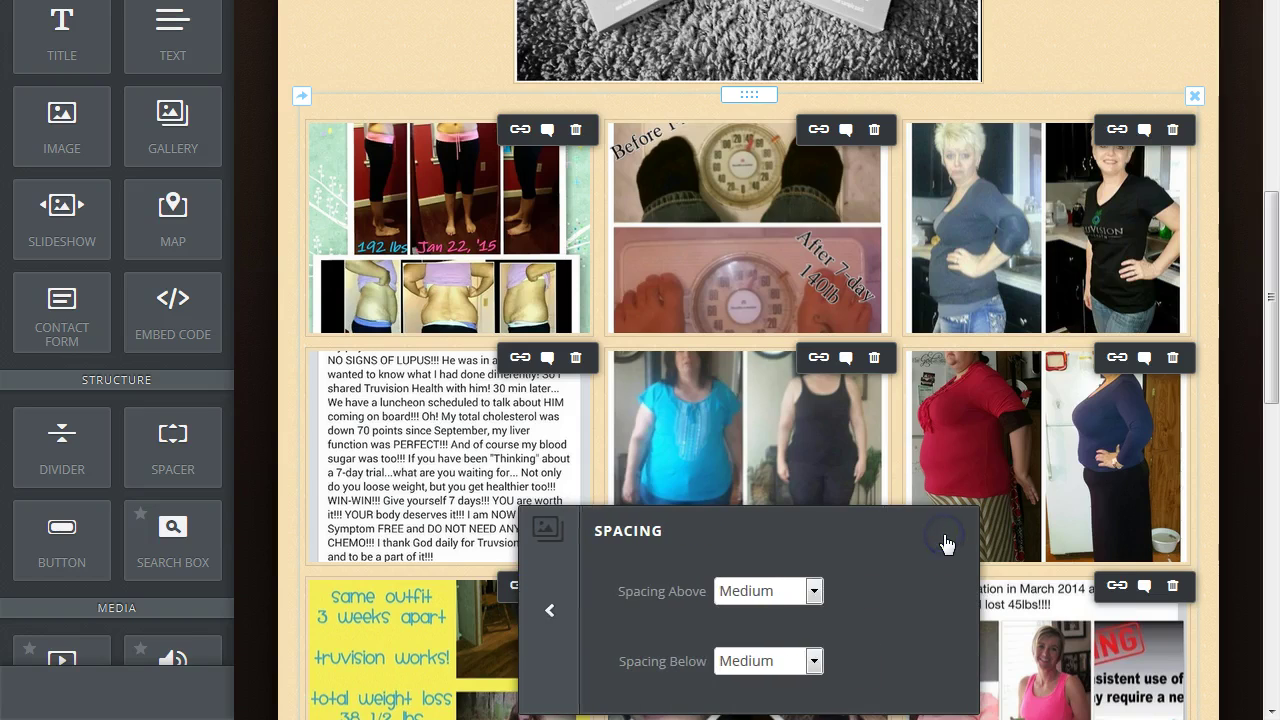
pyautogui.click(810, 590)
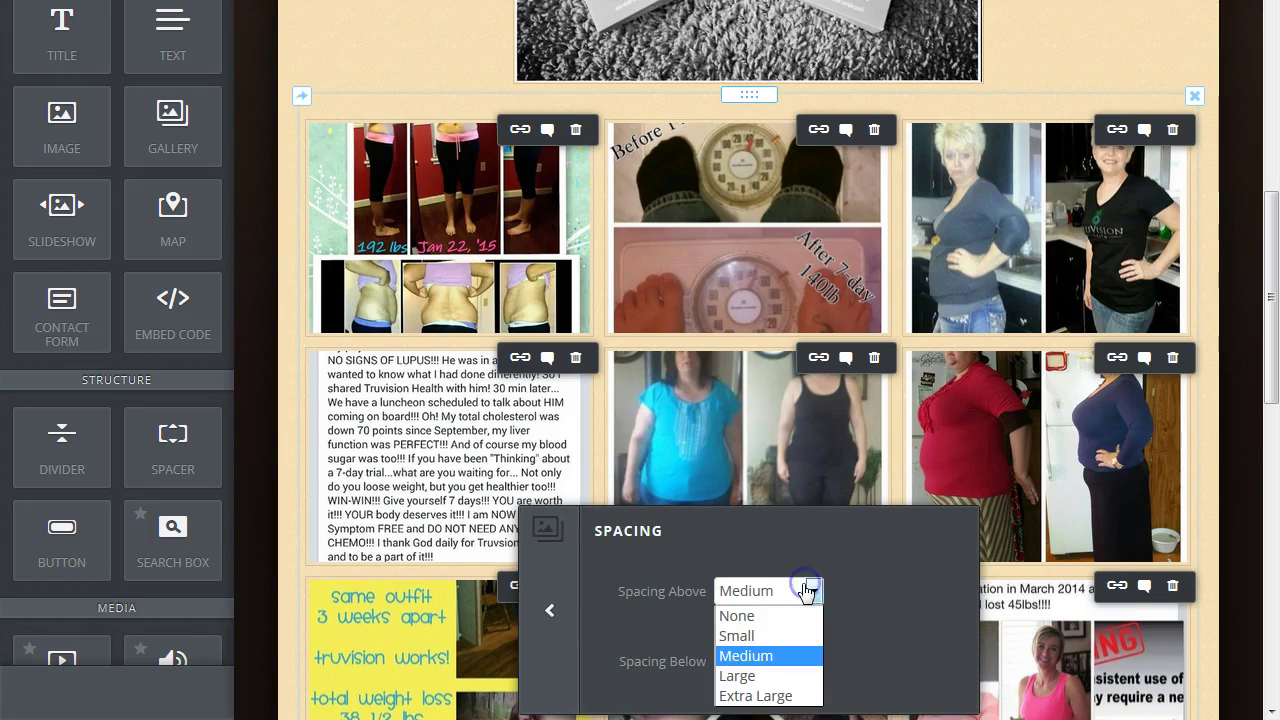
pyautogui.click(763, 636)
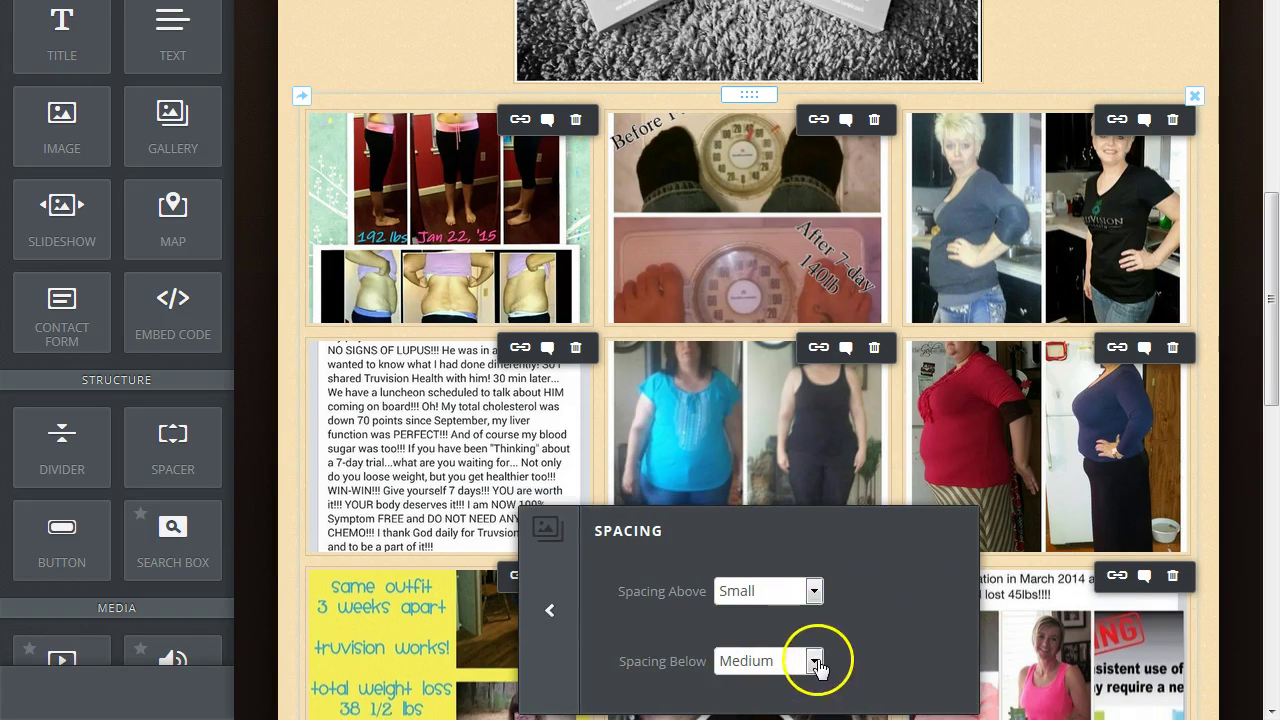
pyautogui.click(814, 661)
pyautogui.click(757, 575)
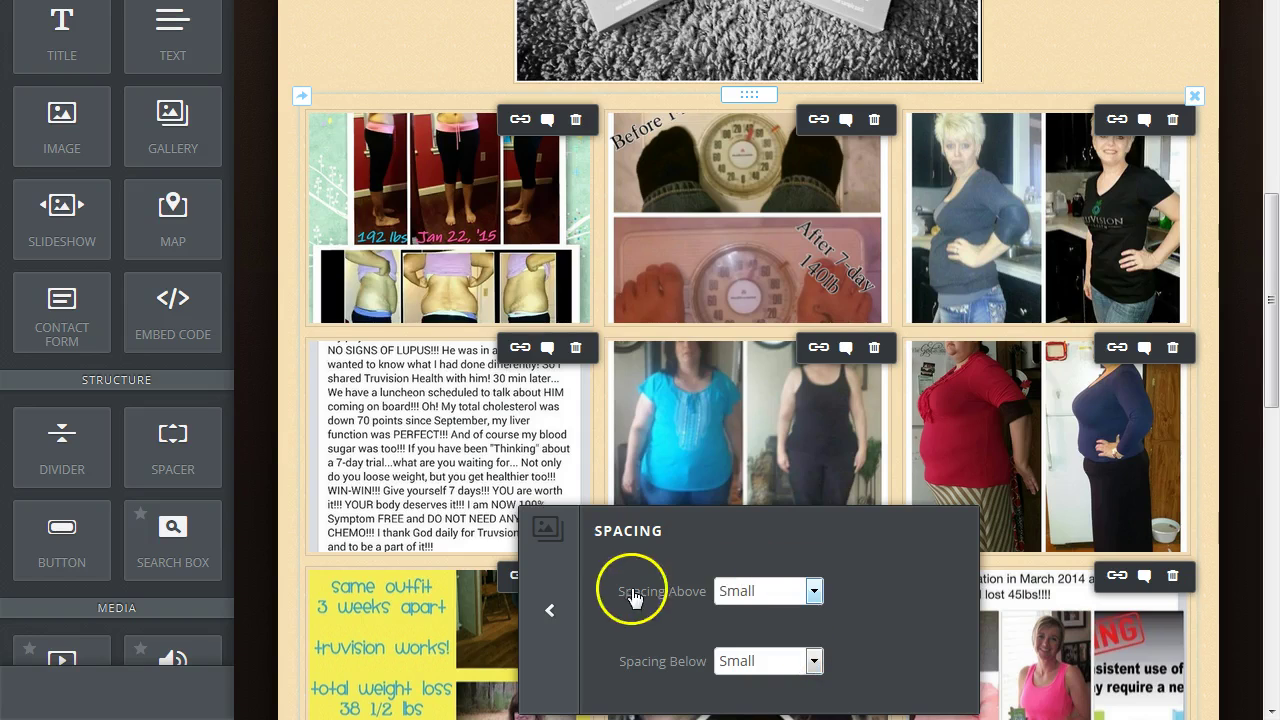
pyautogui.click(551, 614)
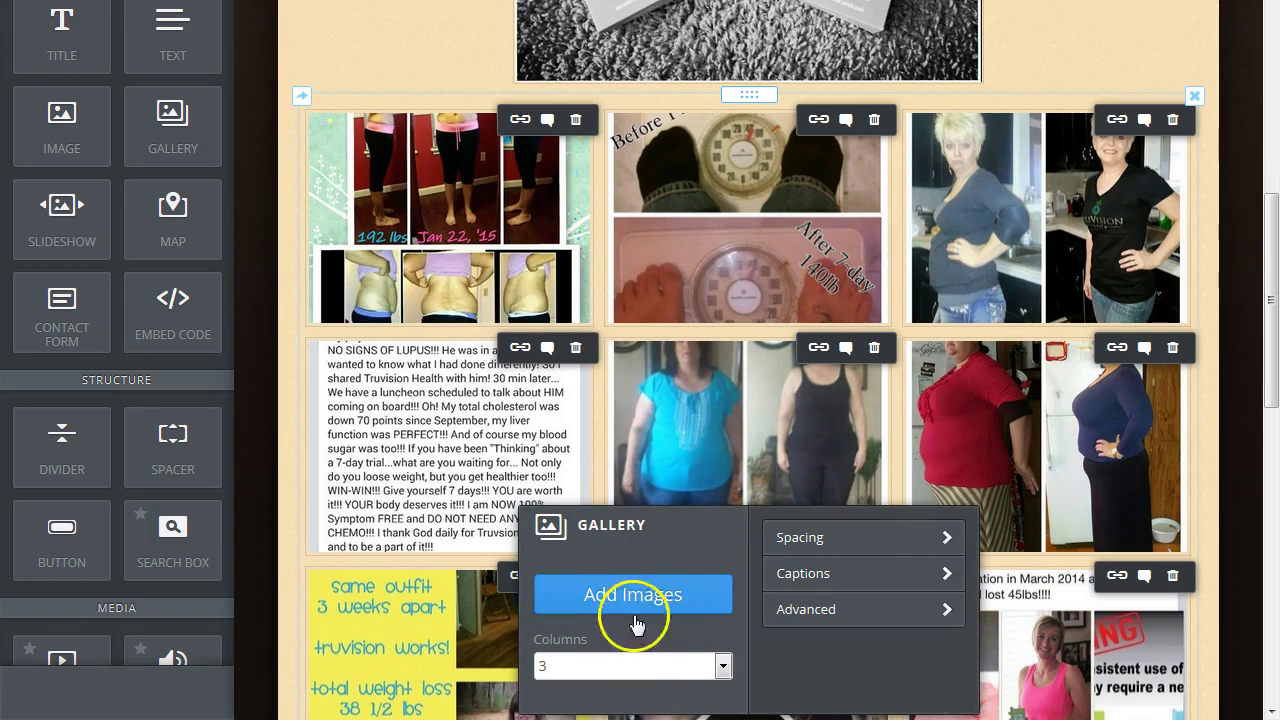
# Set the gallery's photo cropping to None so photos keep their proportions.
pyautogui.click(946, 612)
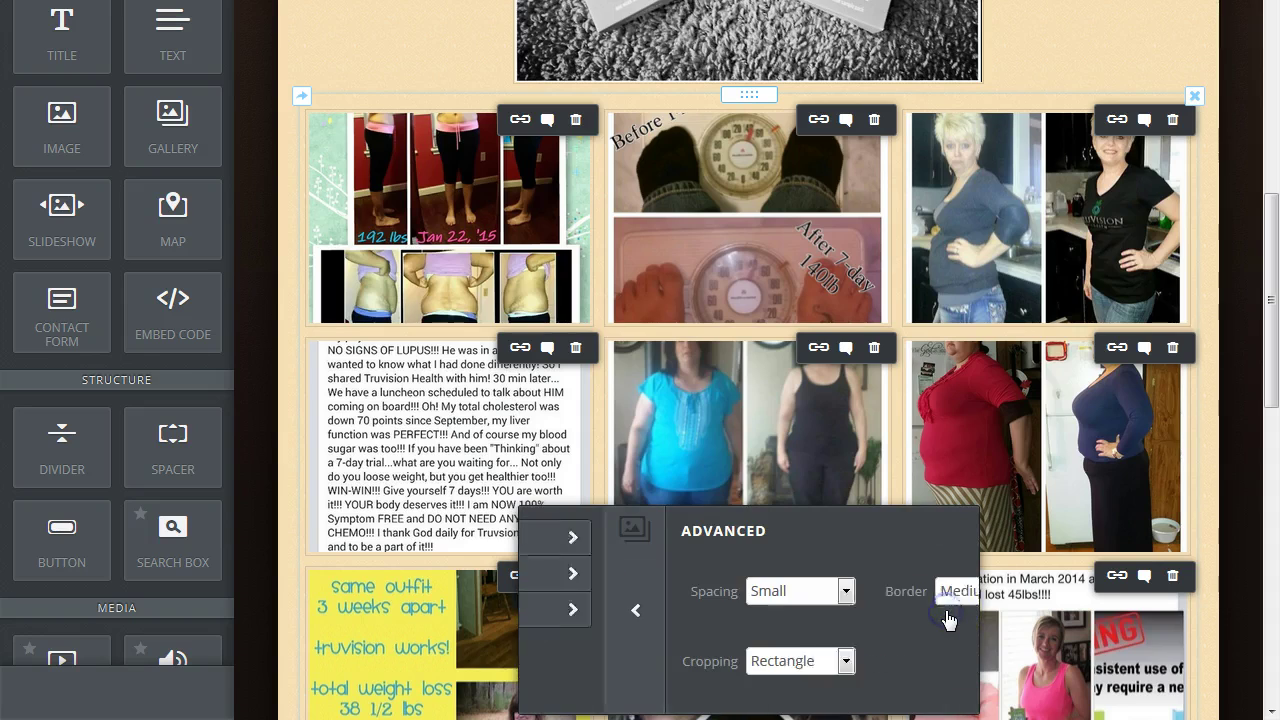
pyautogui.click(760, 661)
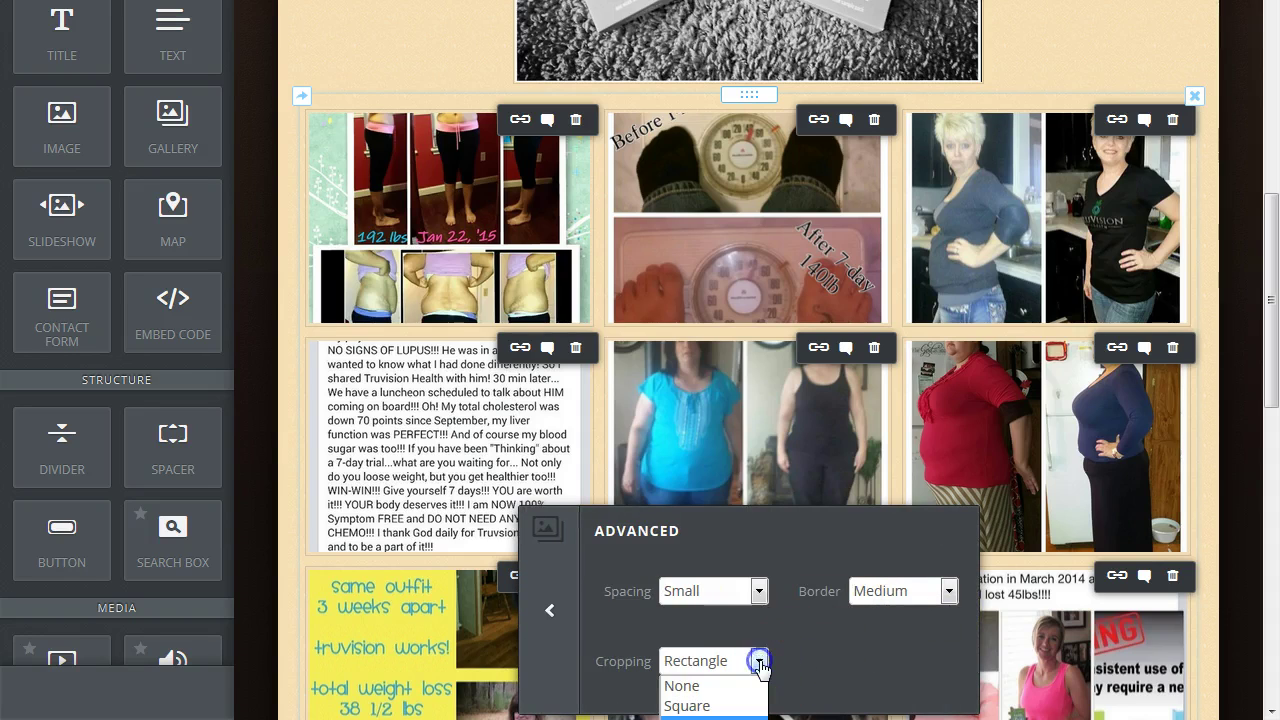
pyautogui.click(688, 686)
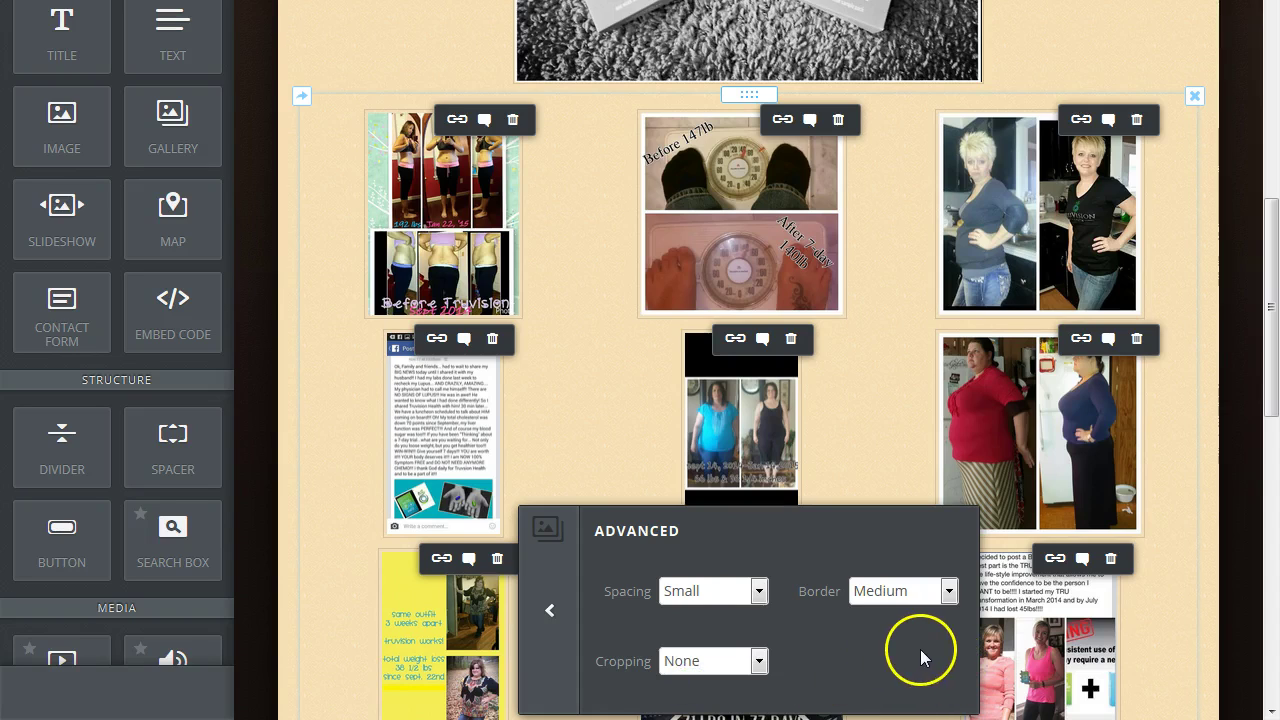
pyautogui.click(550, 612)
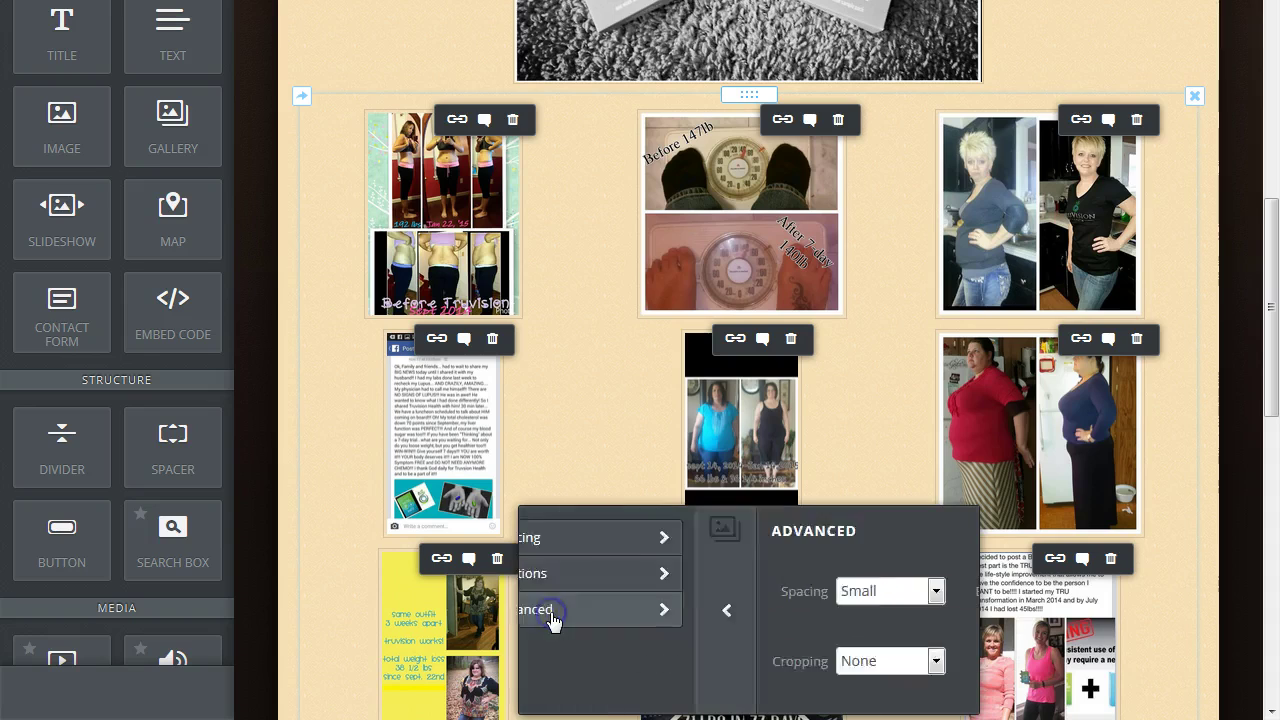
pyautogui.click(1213, 393)
pyautogui.moveTo(1272, 332); pyautogui.dragTo(1271, 371)
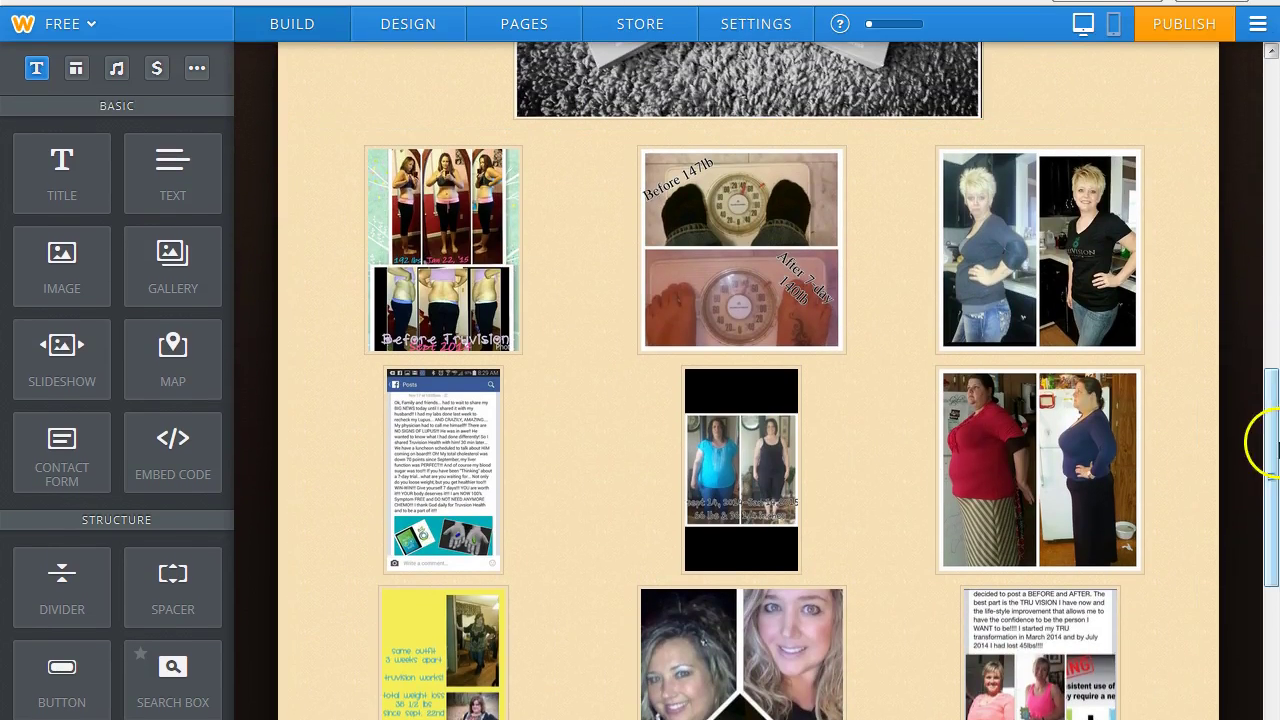
pyautogui.moveTo(1274, 457); pyautogui.dragTo(1273, 382)
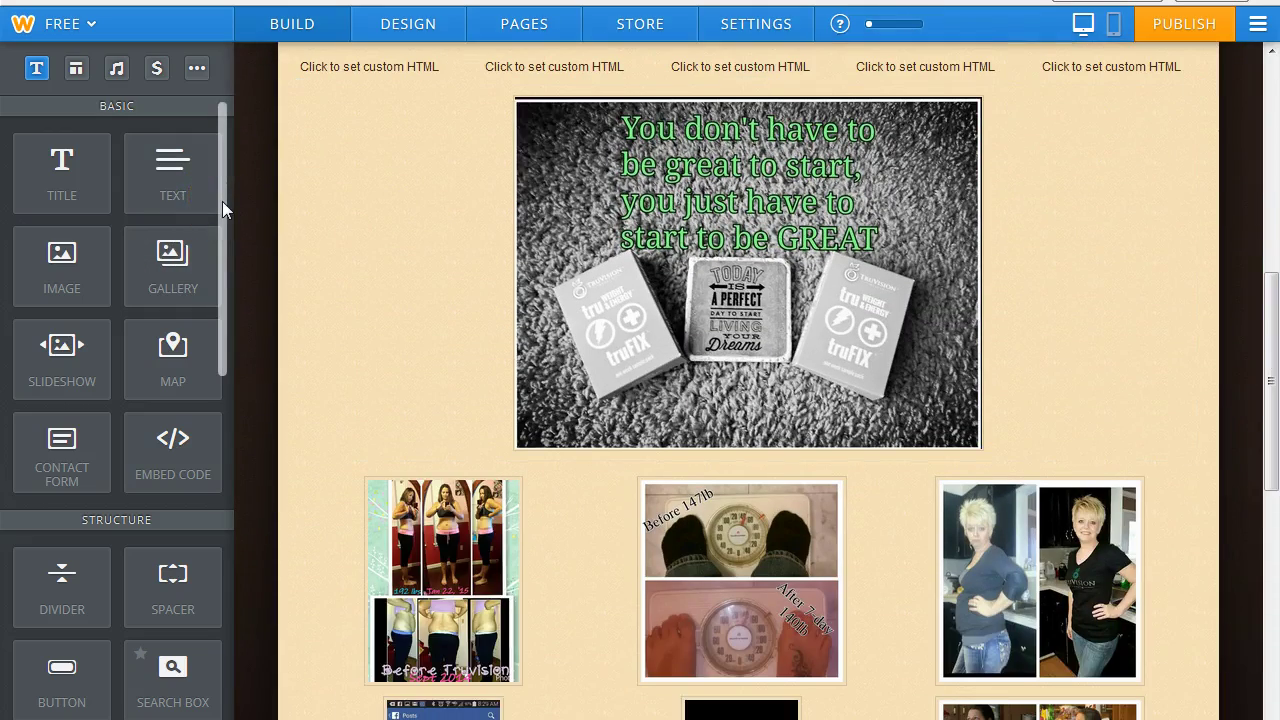
pyautogui.moveTo(222, 205); pyautogui.dragTo(223, 400)
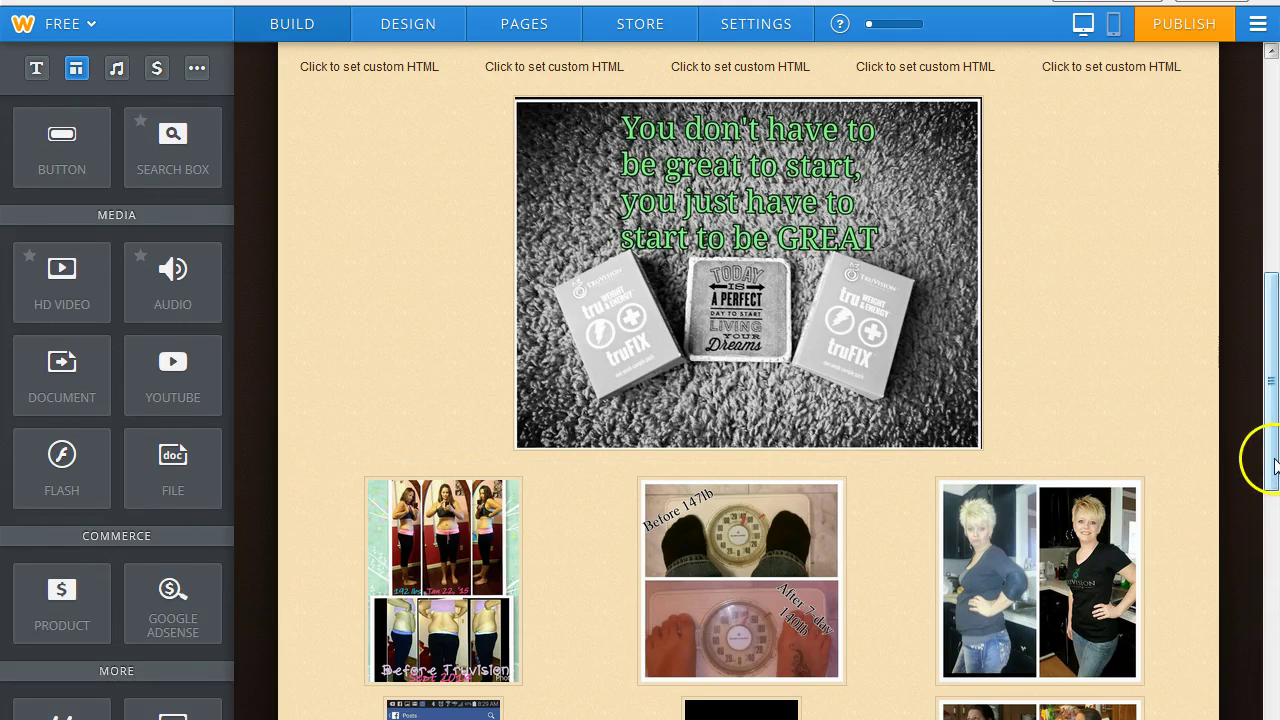
# Place a Document element on the page below the testimonial gallery.
pyautogui.moveTo(1274, 460); pyautogui.dragTo(1273, 719)
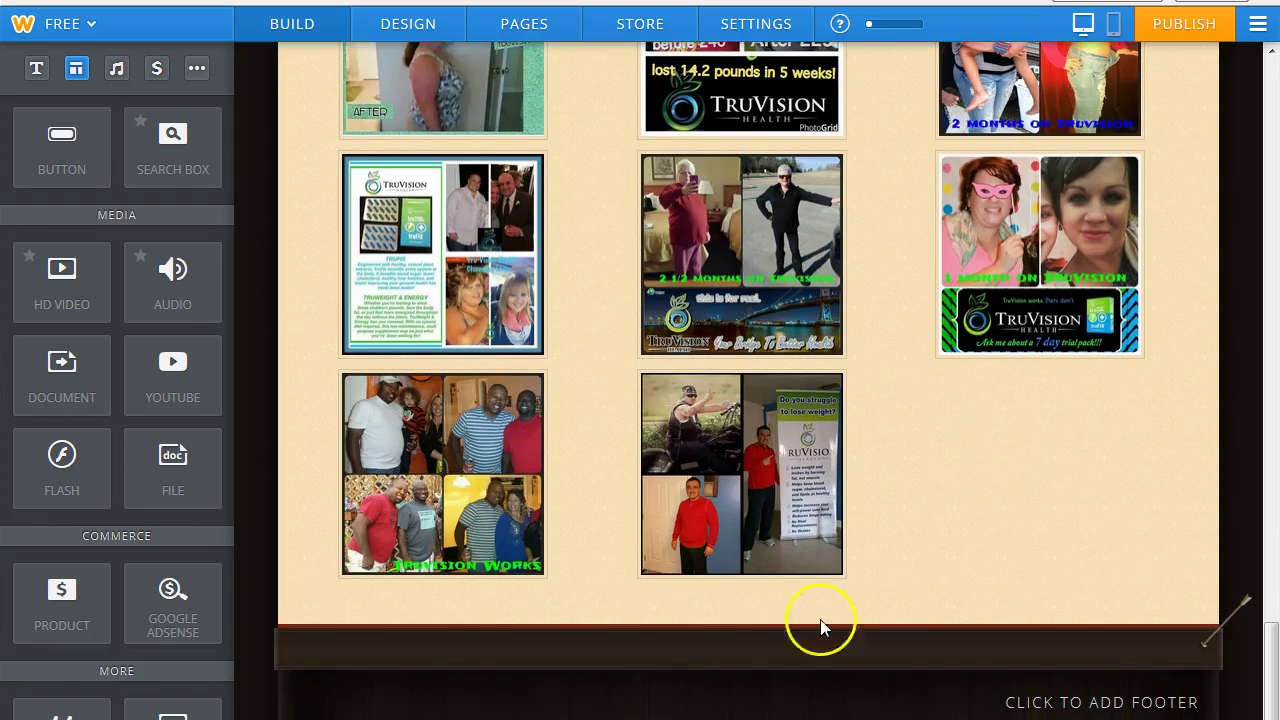
pyautogui.moveTo(55, 381); pyautogui.dragTo(766, 598)
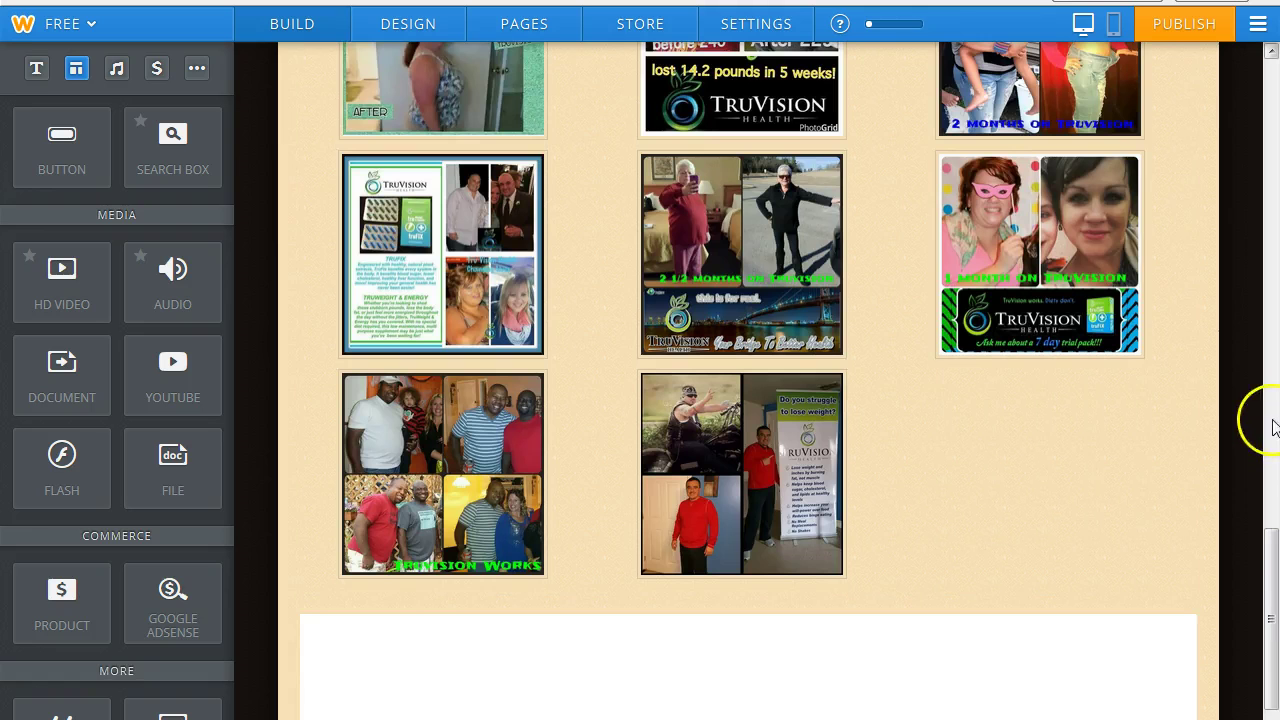
pyautogui.scroll(-5, 1270, 590)
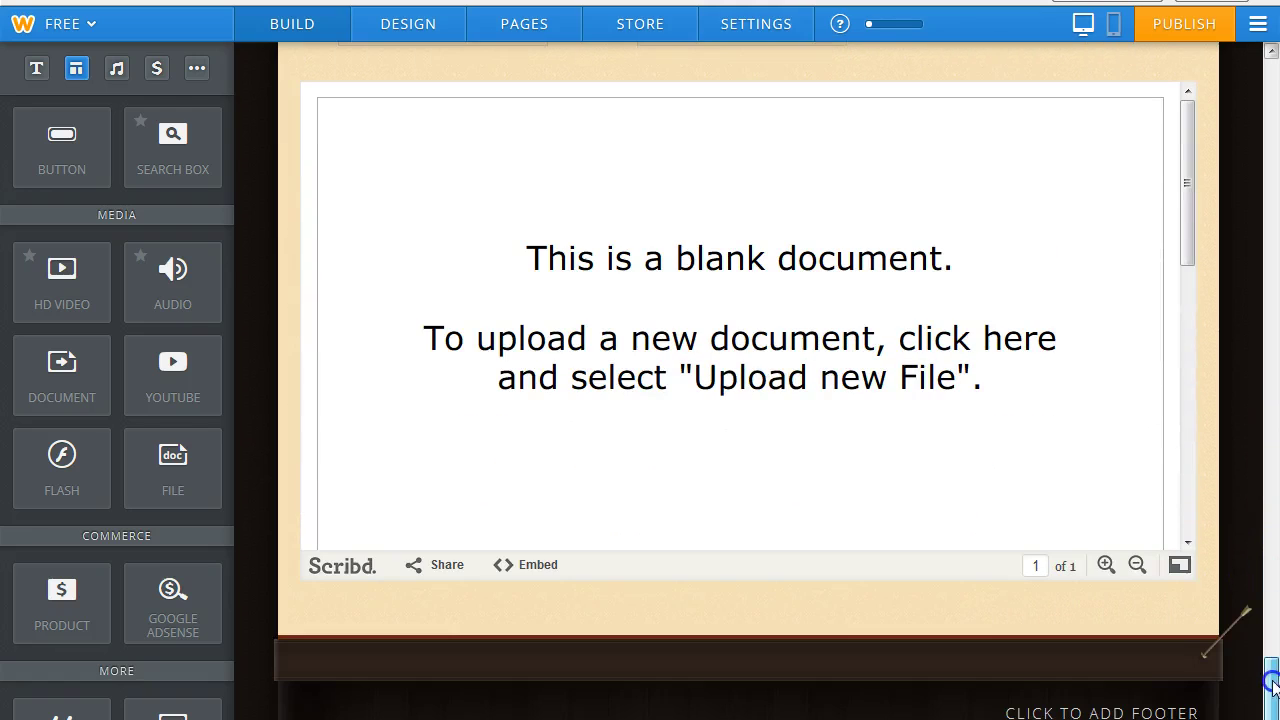
# Set the document block's height to Extra Large.
pyautogui.click(707, 342)
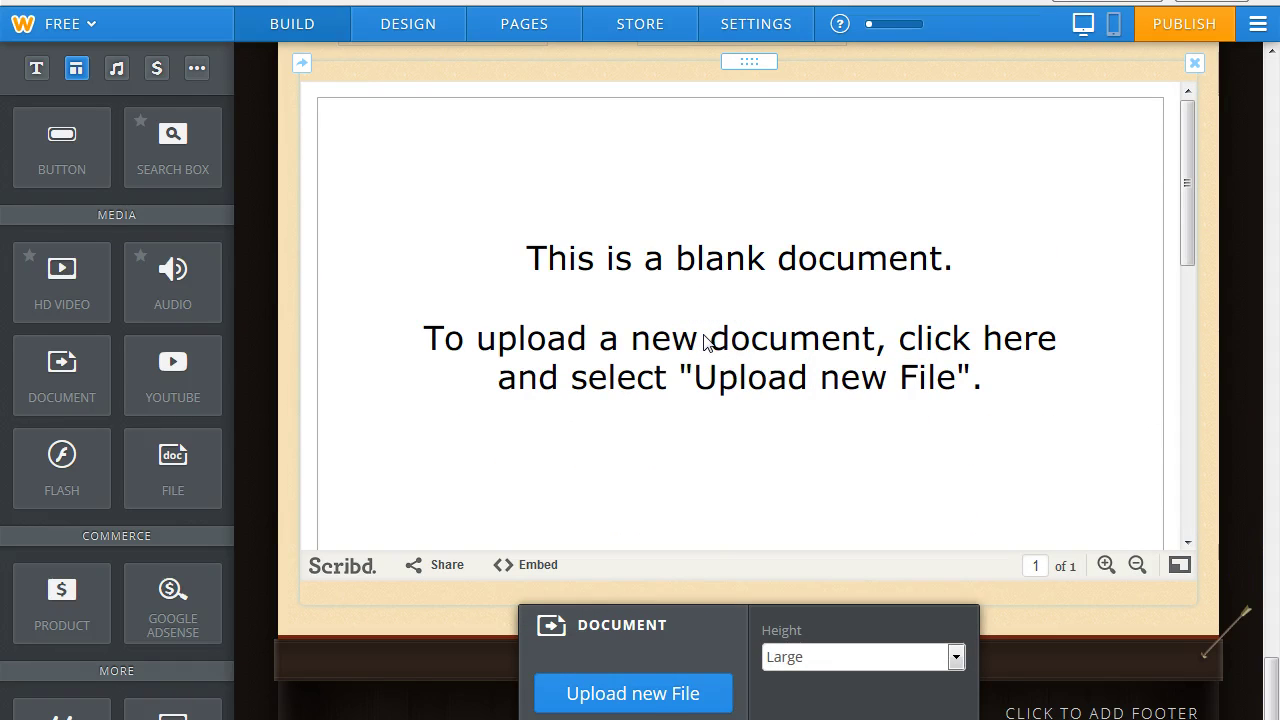
pyautogui.click(956, 657)
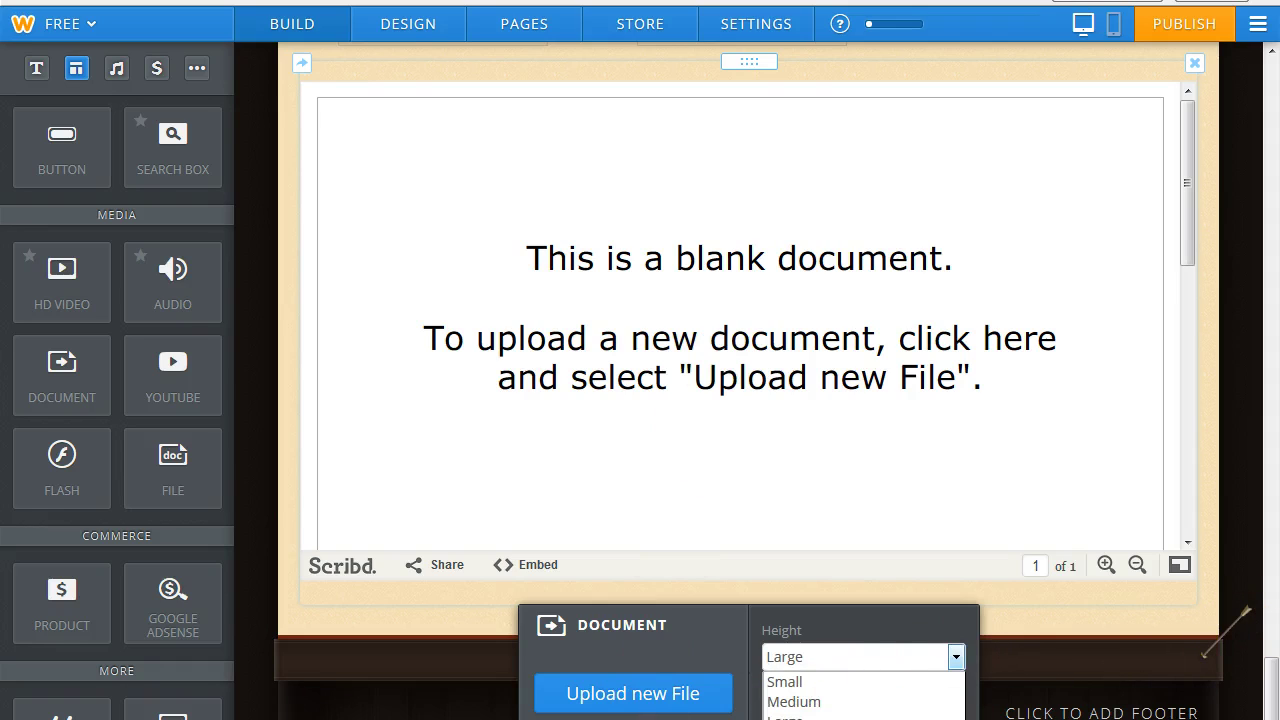
pyautogui.click(1272, 678)
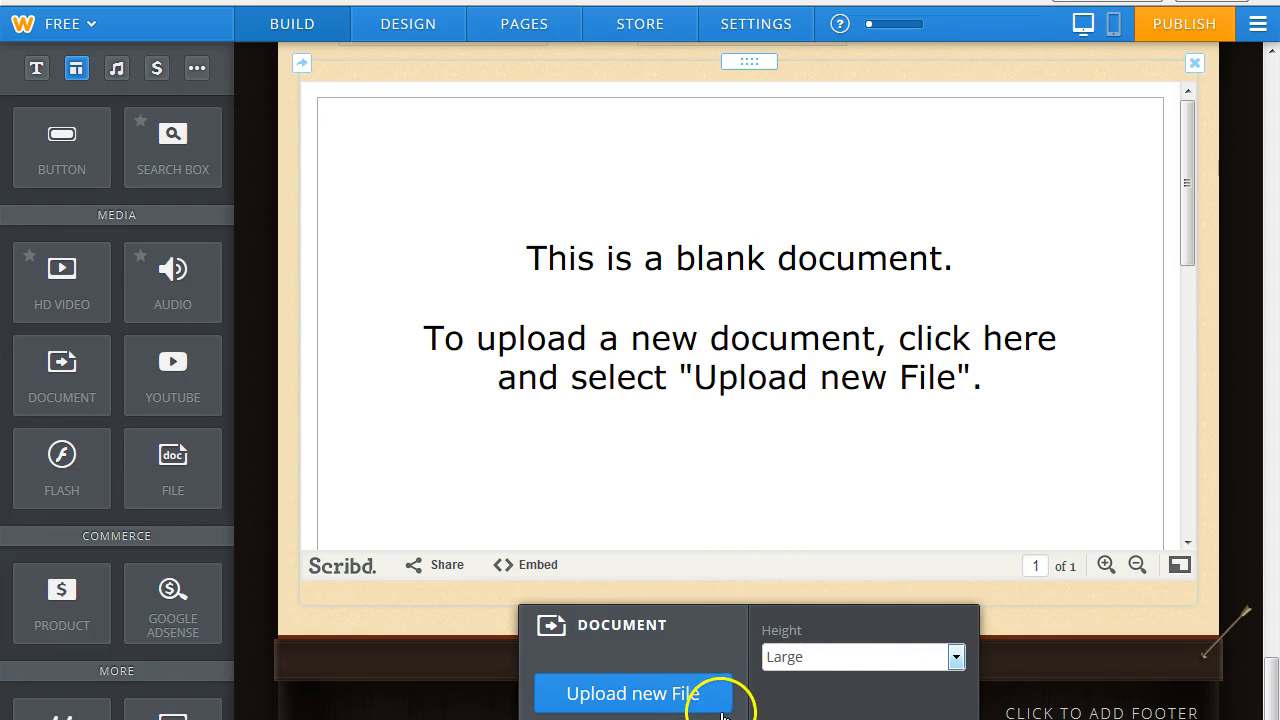
pyautogui.scroll(-1, 780, 694)
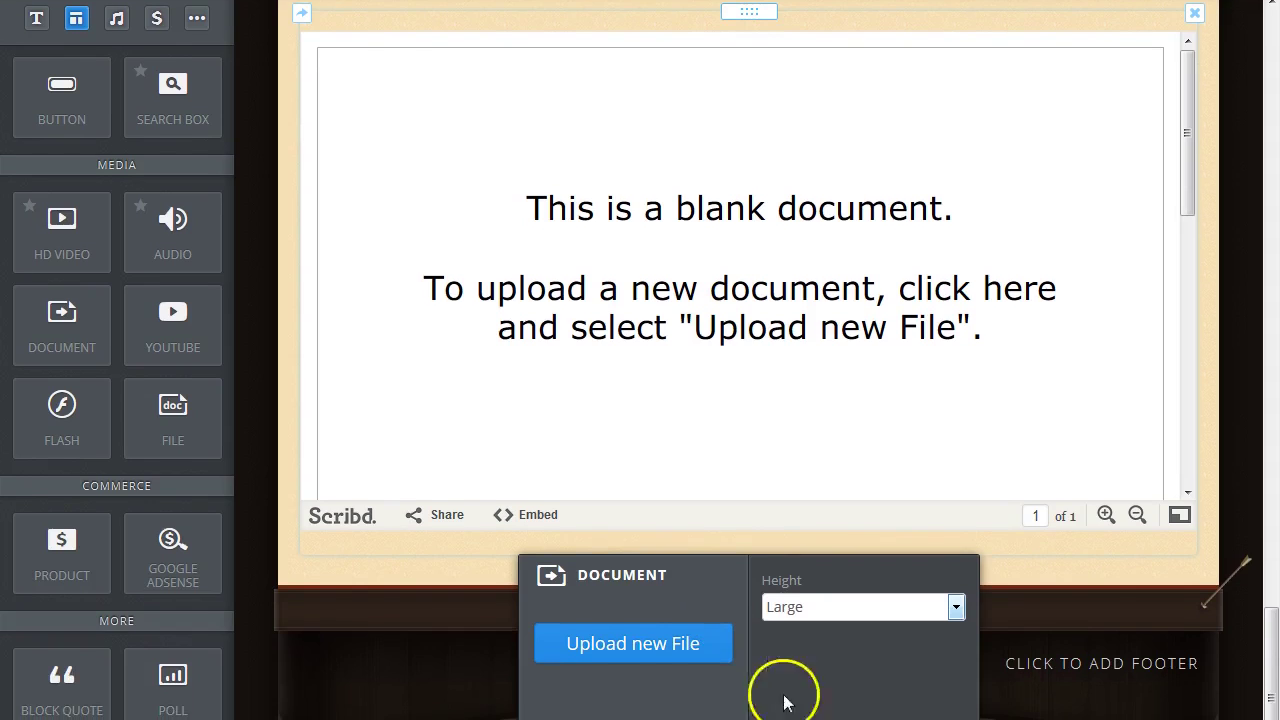
pyautogui.click(956, 607)
pyautogui.click(829, 693)
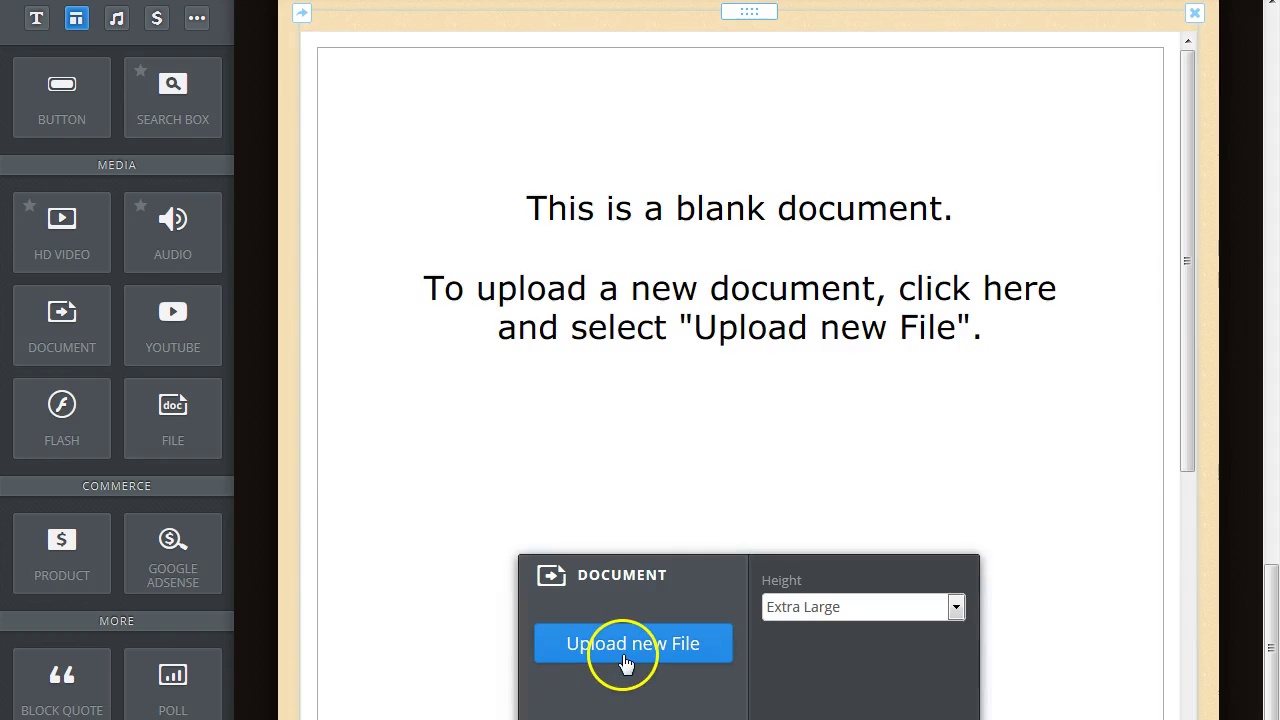
# Upload the Sample Pack Ingredients PDF from the truvision mailing folder into the document block.
pyautogui.click(627, 660)
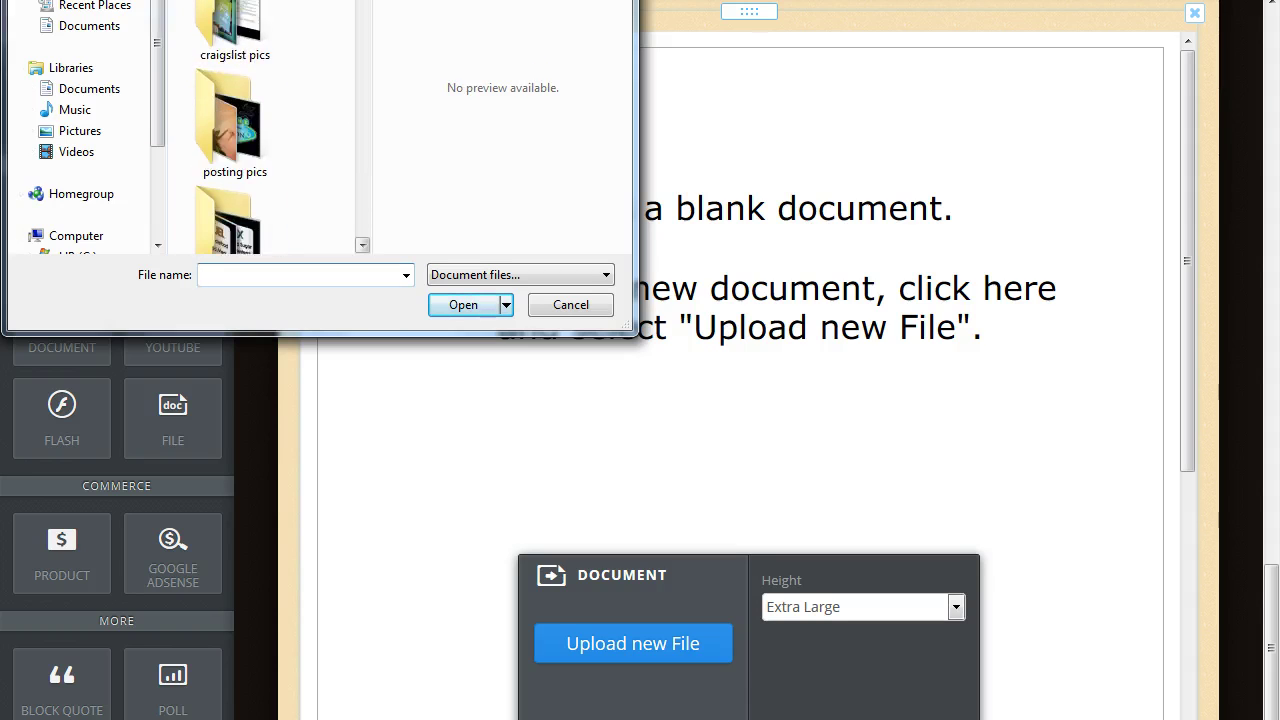
pyautogui.moveTo(365, 11); pyautogui.dragTo(367, 0)
pyautogui.doubleClick(252, 133)
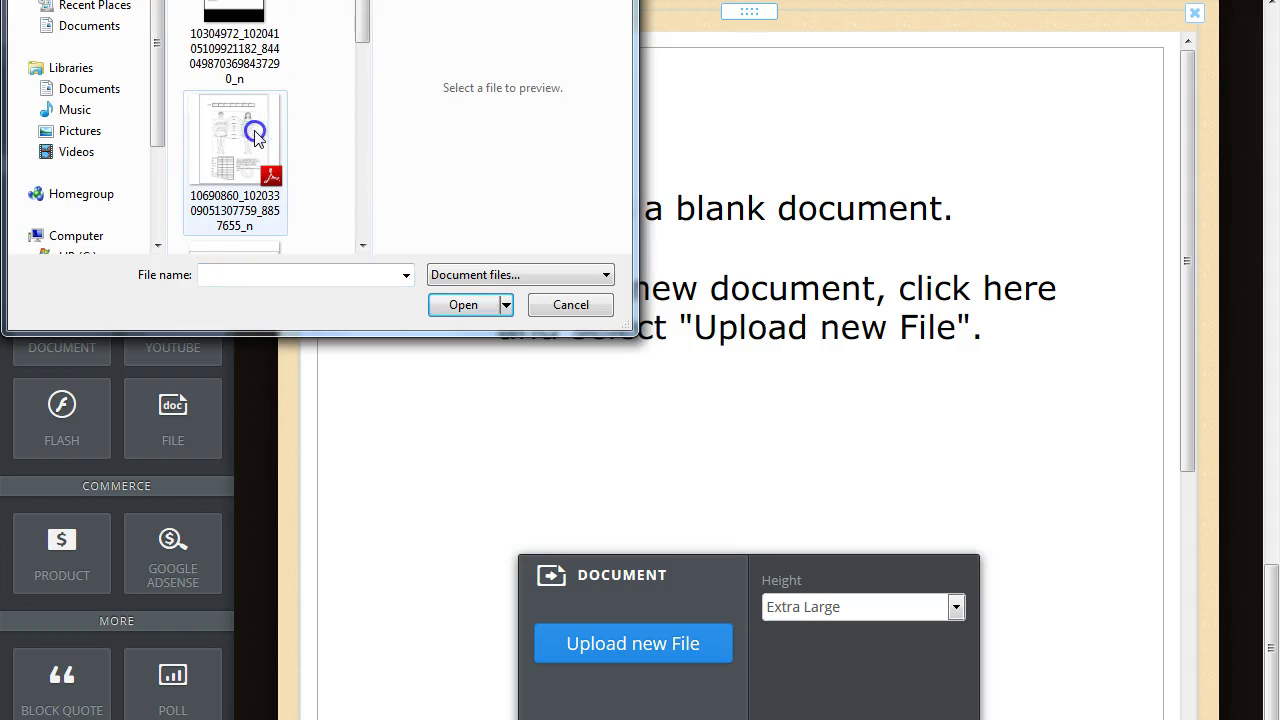
pyautogui.moveTo(360, 23); pyautogui.dragTo(361, 119)
pyautogui.click(230, 110)
pyautogui.click(459, 311)
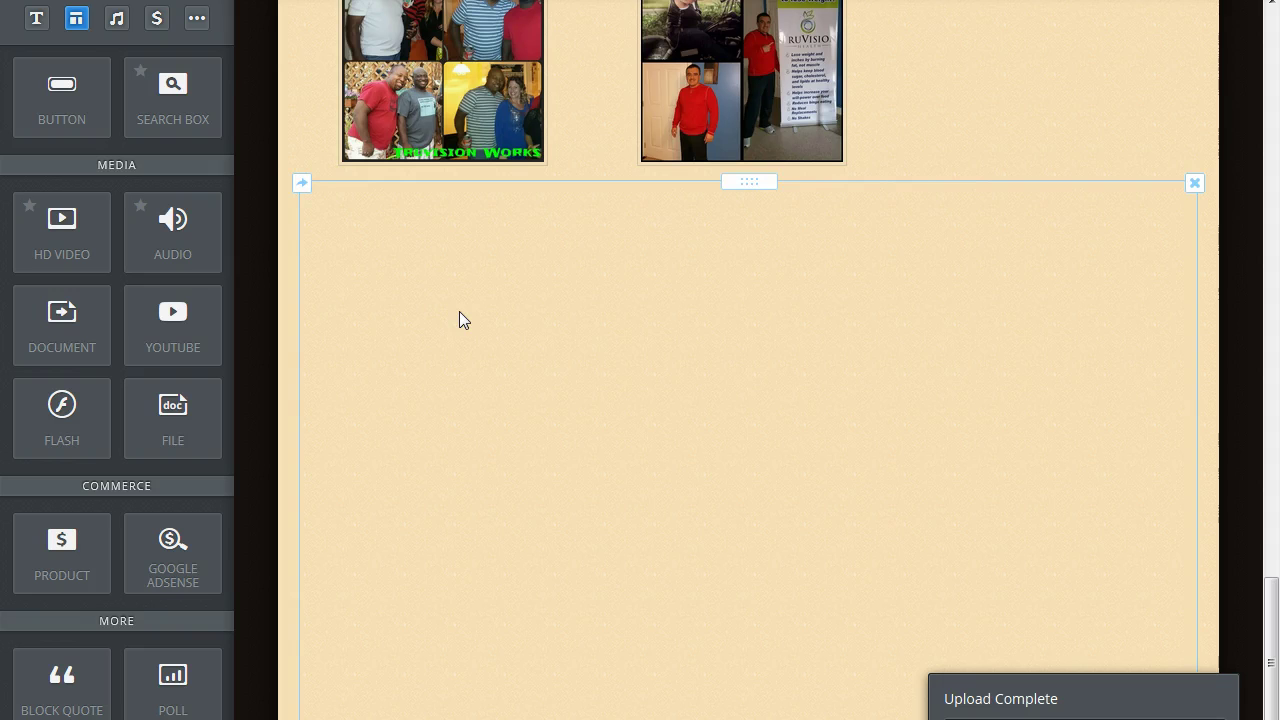
pyautogui.scroll(-3, 1120, 480)
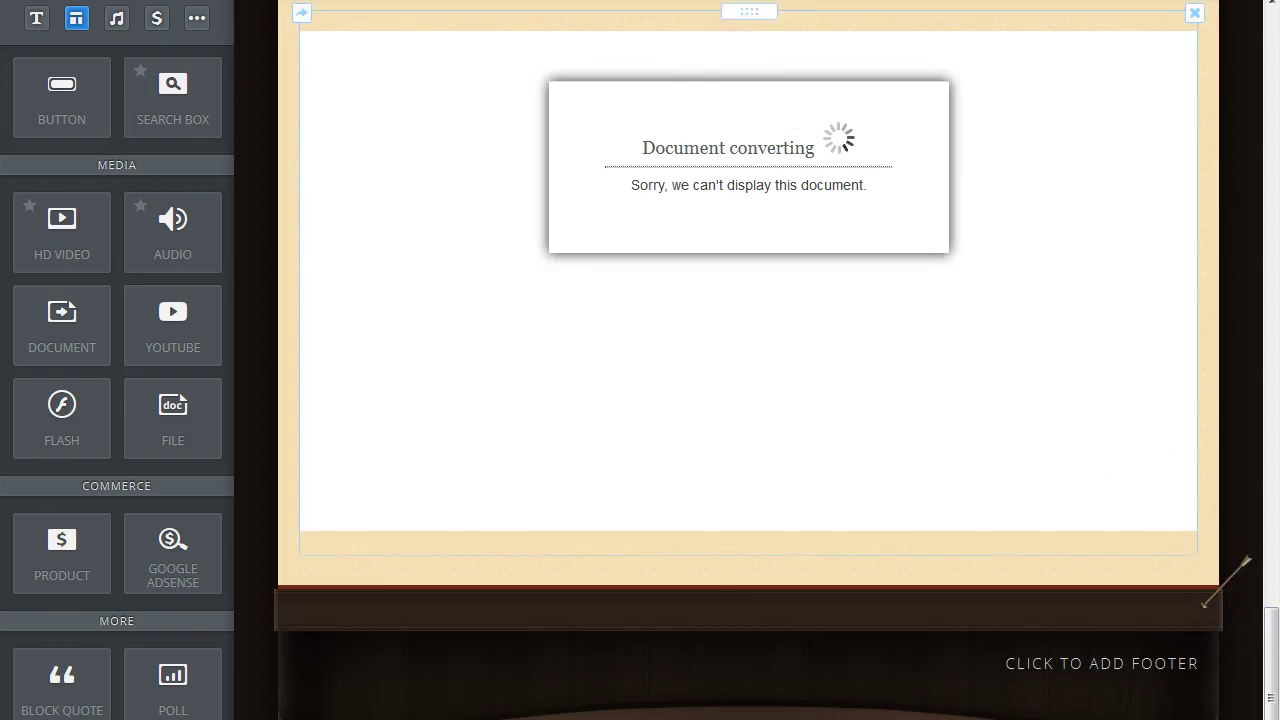
pyautogui.scroll(1, 750, 400)
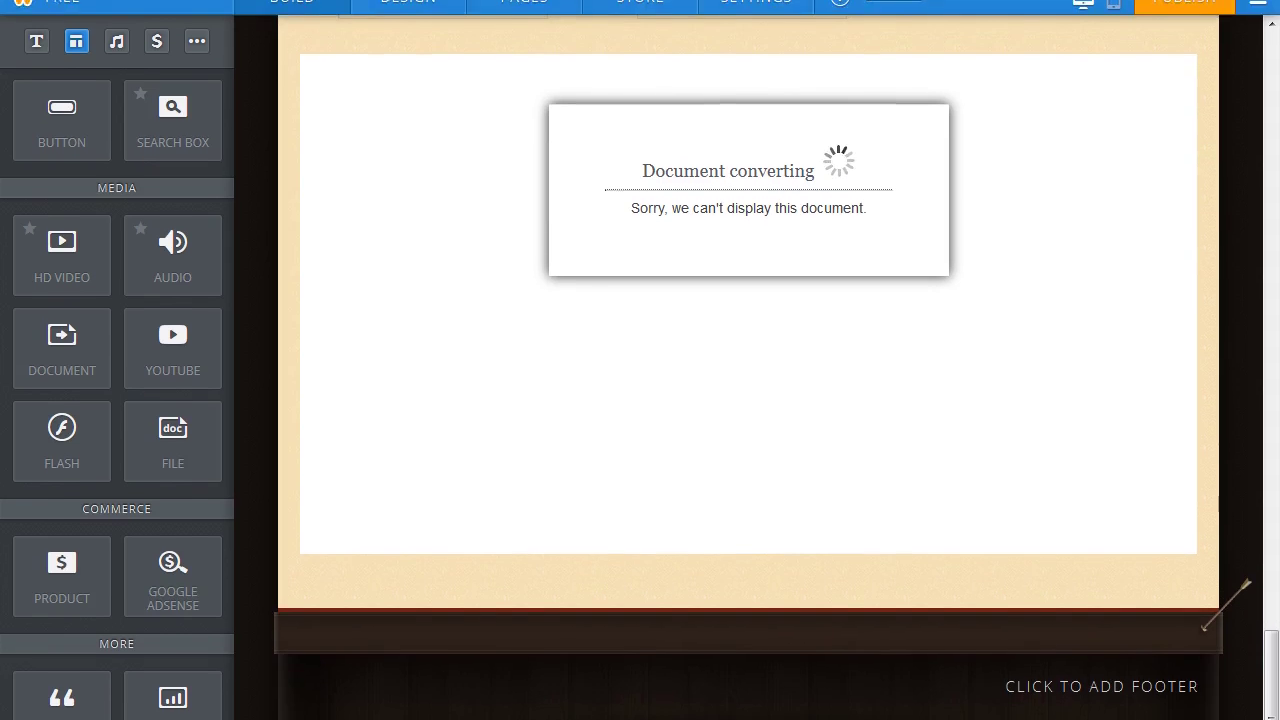
pyautogui.click(1272, 700)
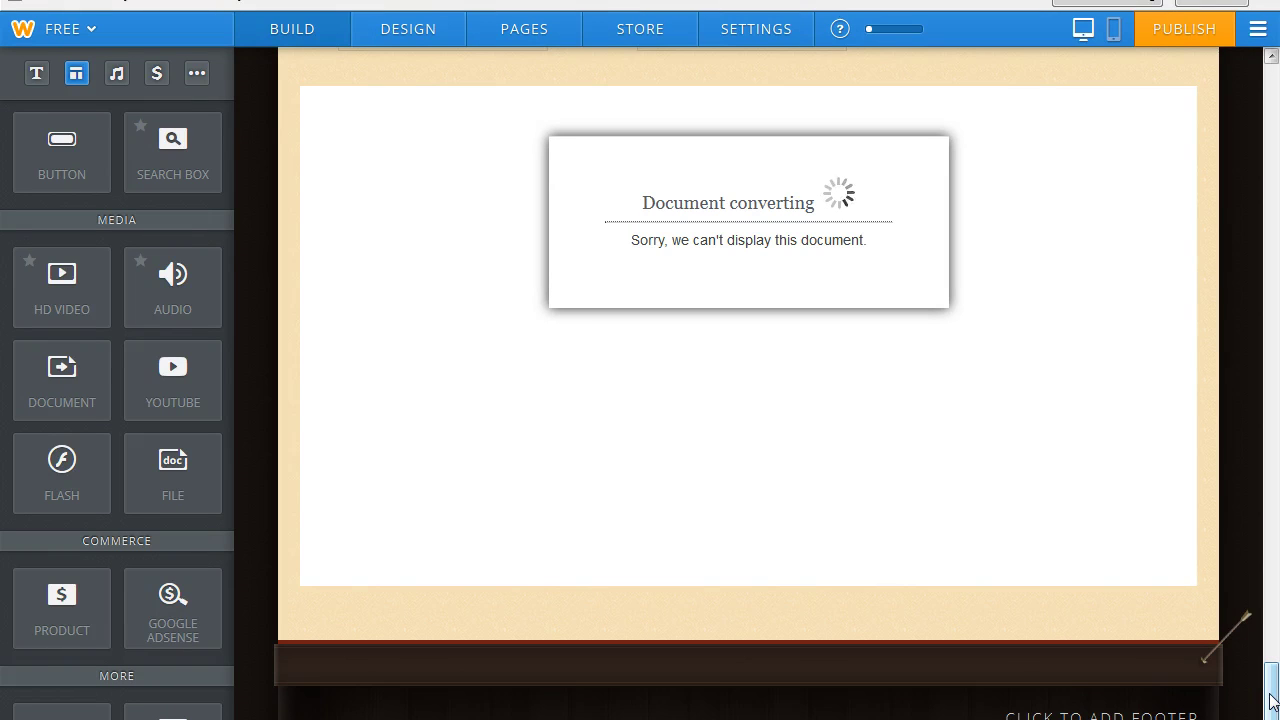
pyautogui.moveTo(1272, 700); pyautogui.dragTo(1274, 657)
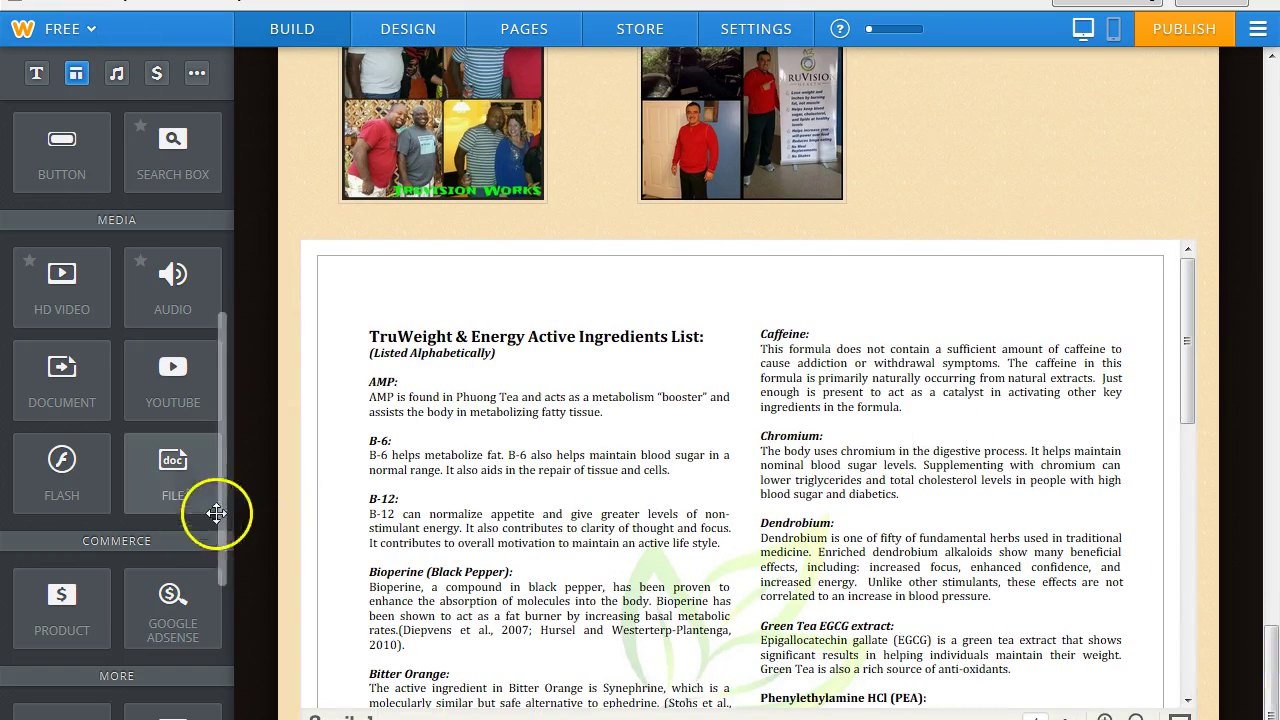
# Add a title above the document reading "So you want to know what's in it?!?".
pyautogui.moveTo(221, 467); pyautogui.dragTo(248, 250)
pyautogui.moveTo(62, 170); pyautogui.dragTo(429, 213)
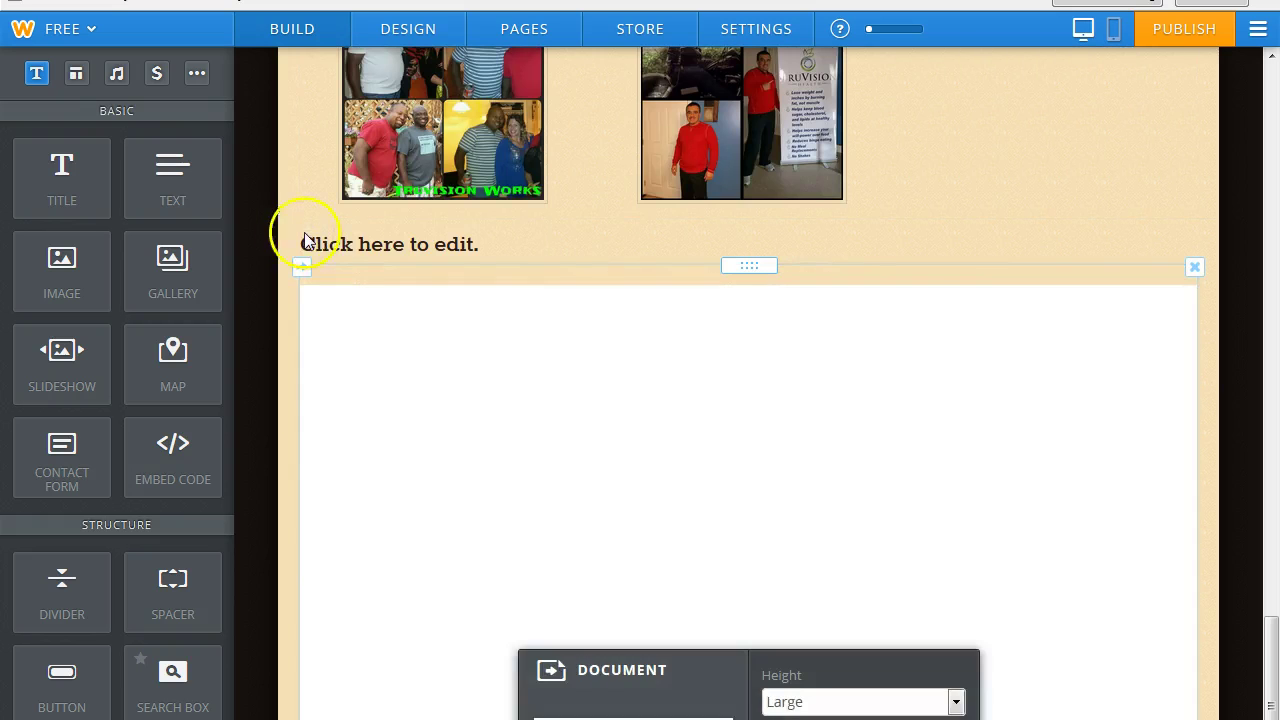
pyautogui.click(323, 244)
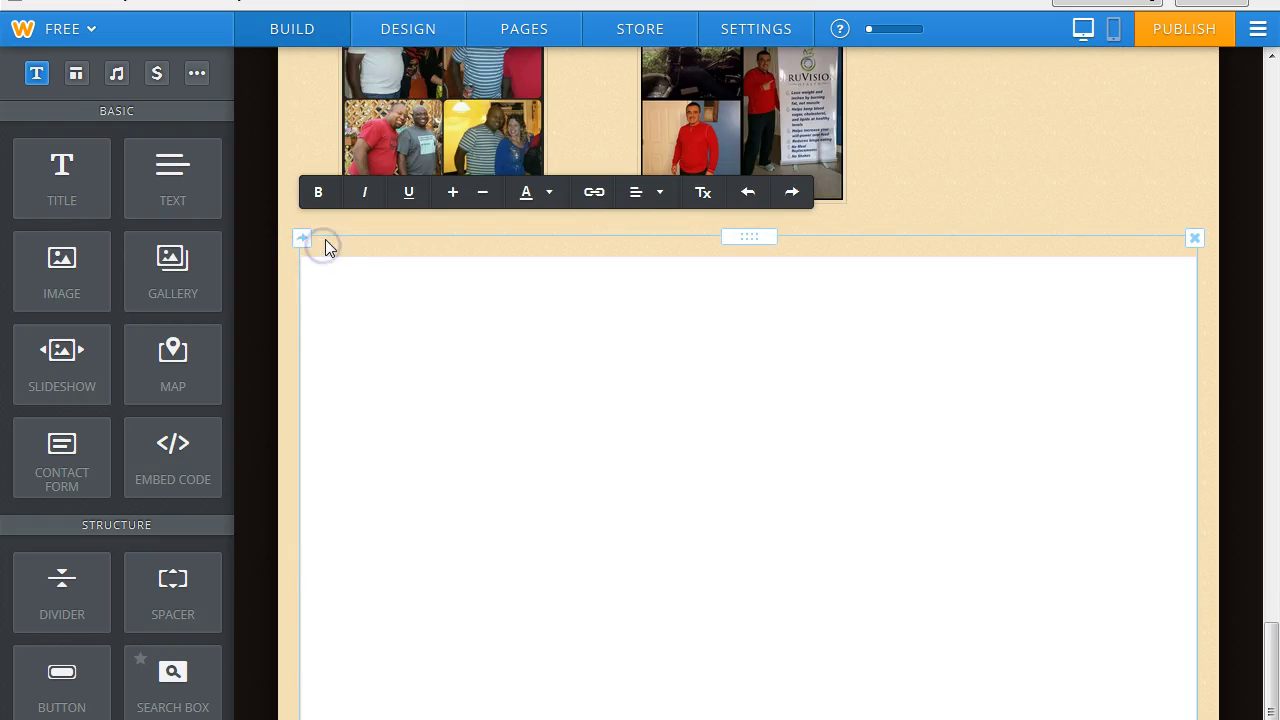
pyautogui.write('So')
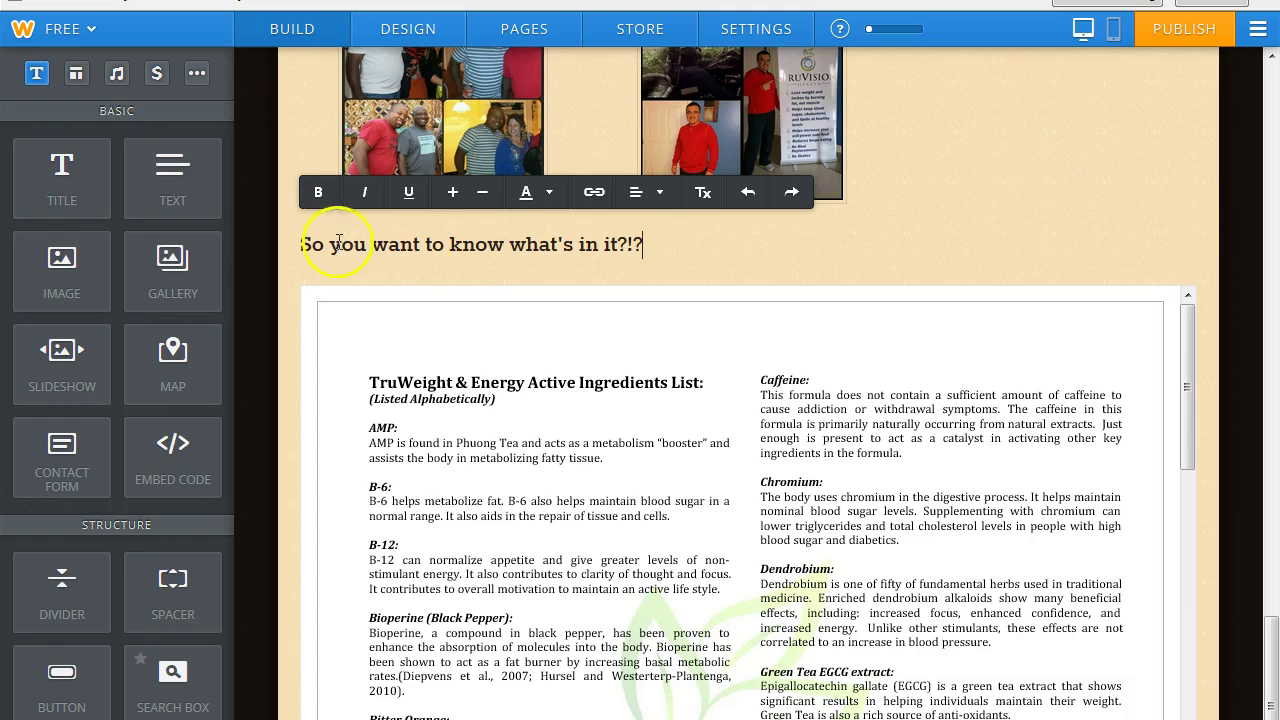
# Colour the whole heading brown (#673e05).
pyautogui.moveTo(668, 247); pyautogui.dragTo(286, 245)
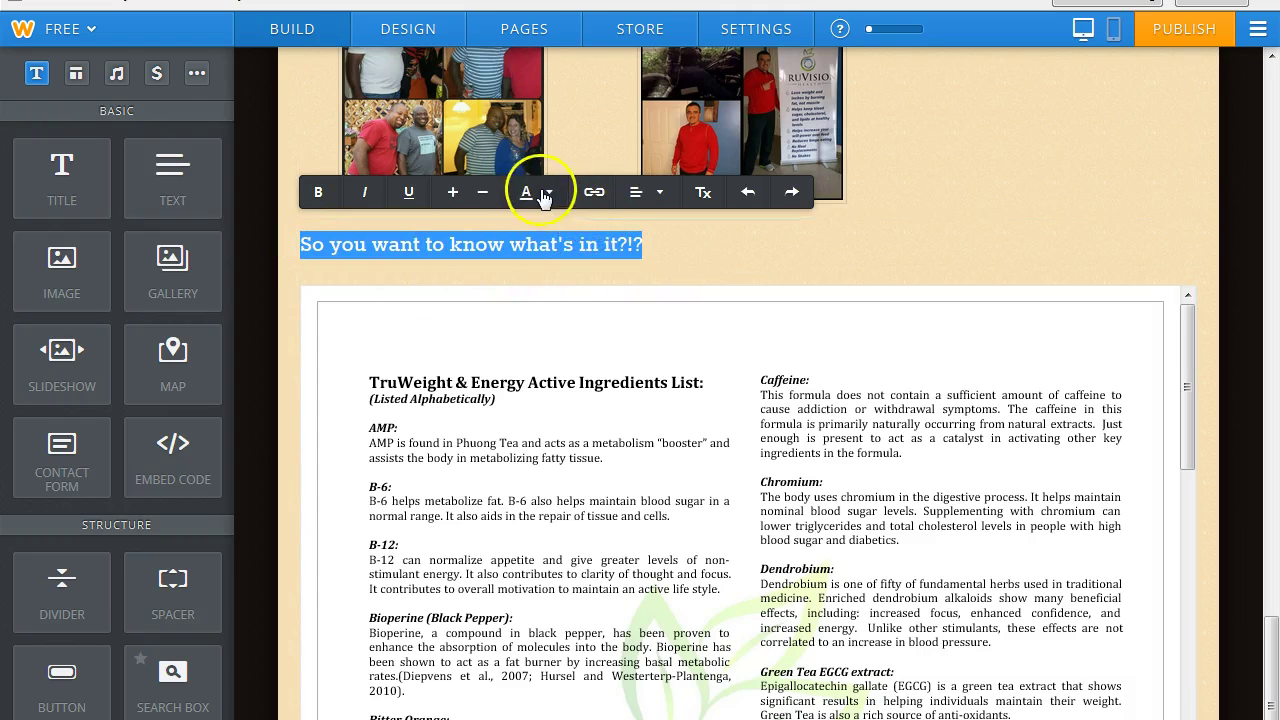
pyautogui.click(527, 193)
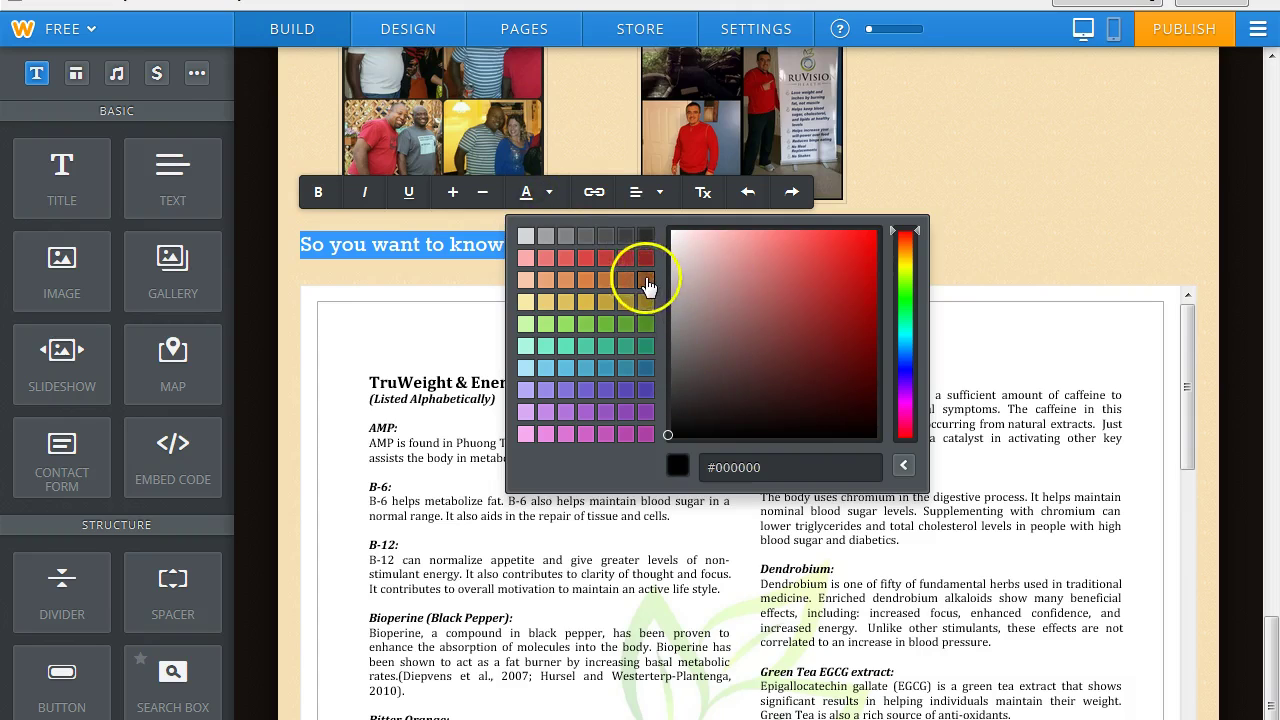
pyautogui.click(645, 279)
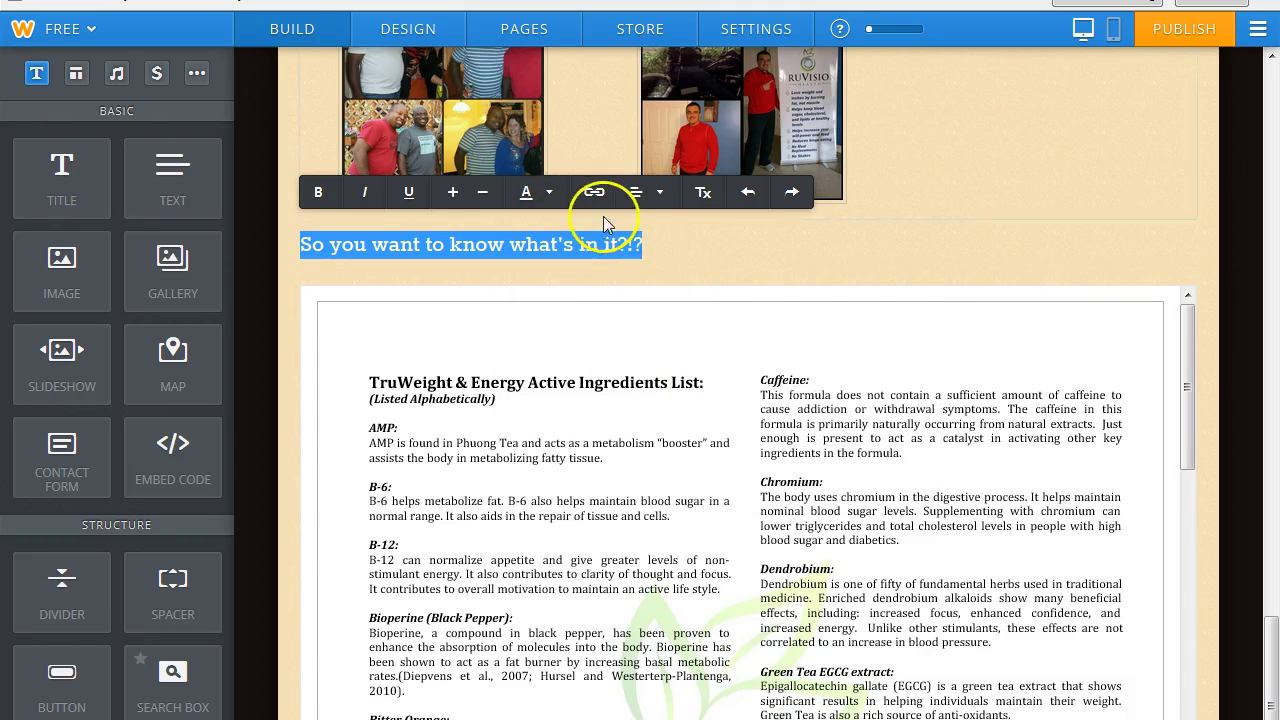
pyautogui.click(550, 195)
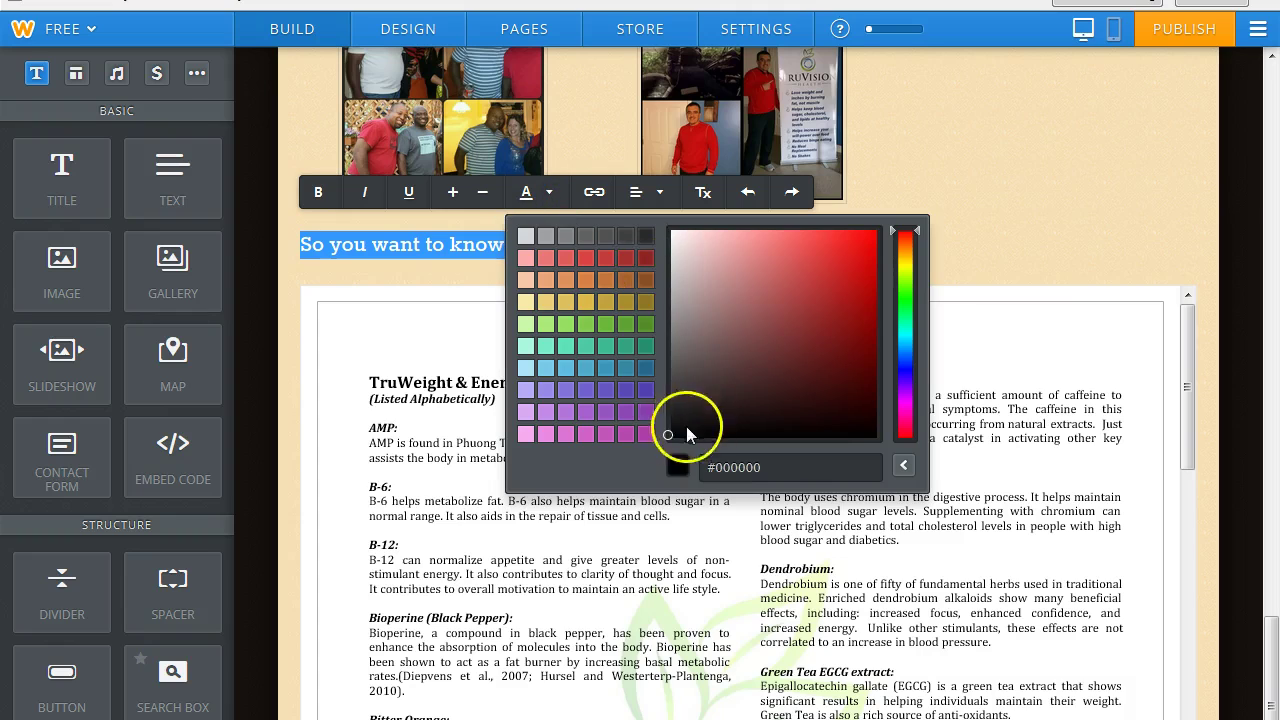
pyautogui.click(905, 256)
pyautogui.click(903, 261)
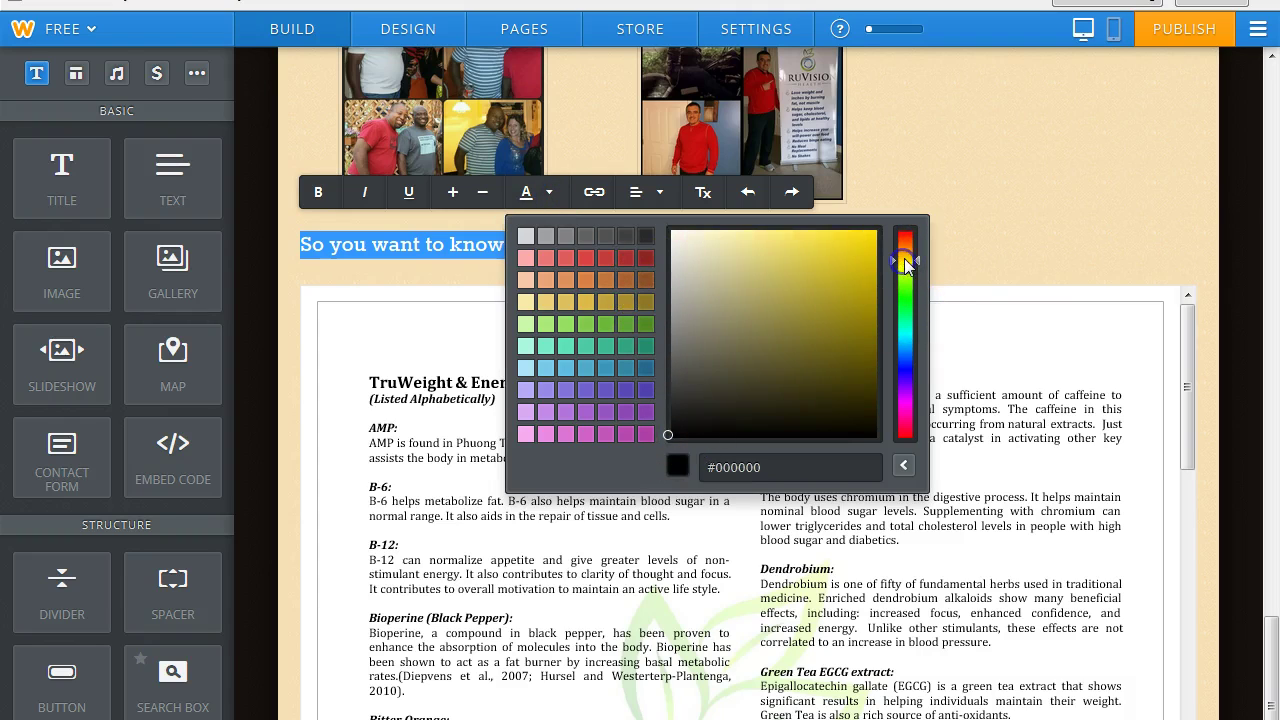
pyautogui.moveTo(911, 259); pyautogui.dragTo(911, 256)
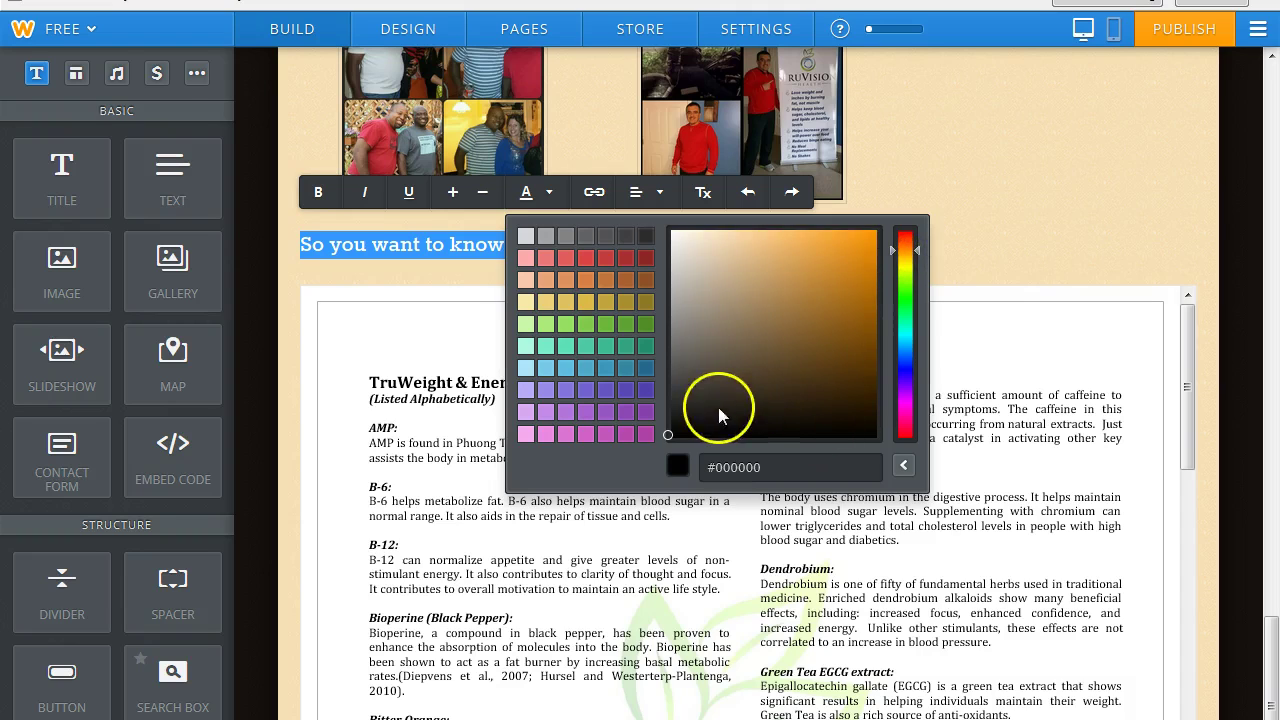
pyautogui.moveTo(803, 349)
pyautogui.mouseDown()
pyautogui.moveTo(843, 337)
pyautogui.moveTo(866, 354)
pyautogui.mouseUp()
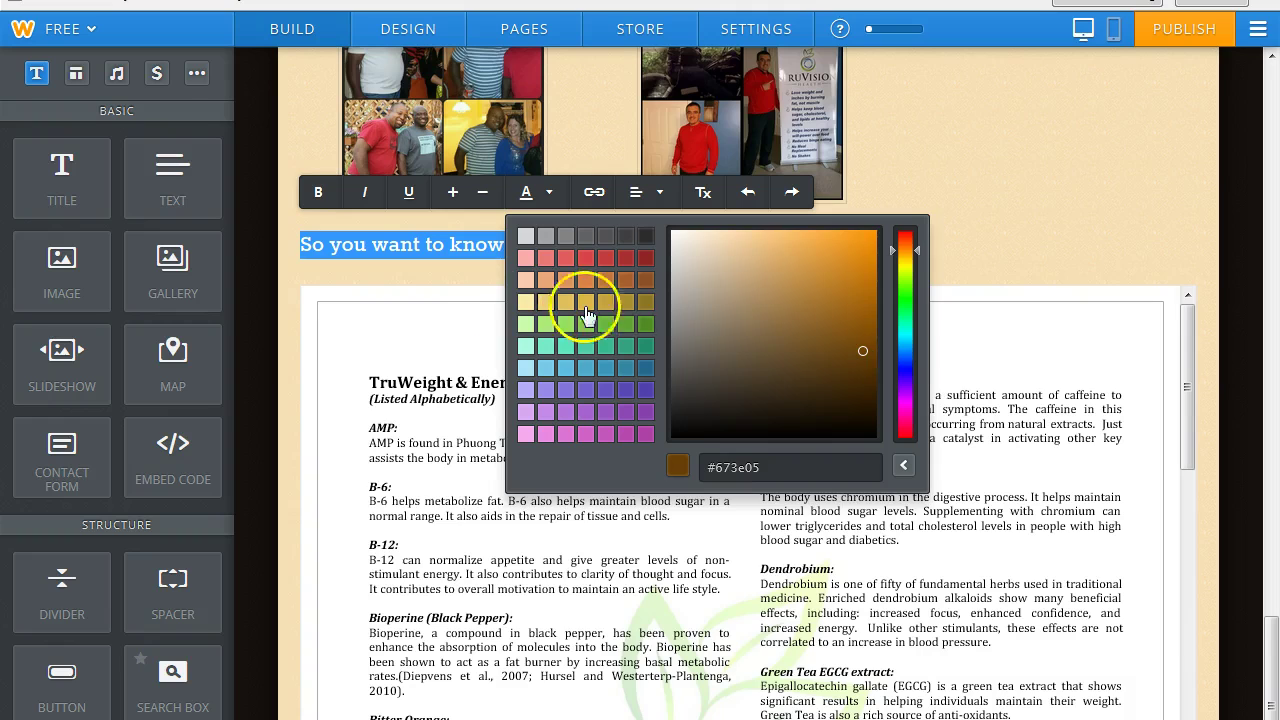
pyautogui.click(295, 352)
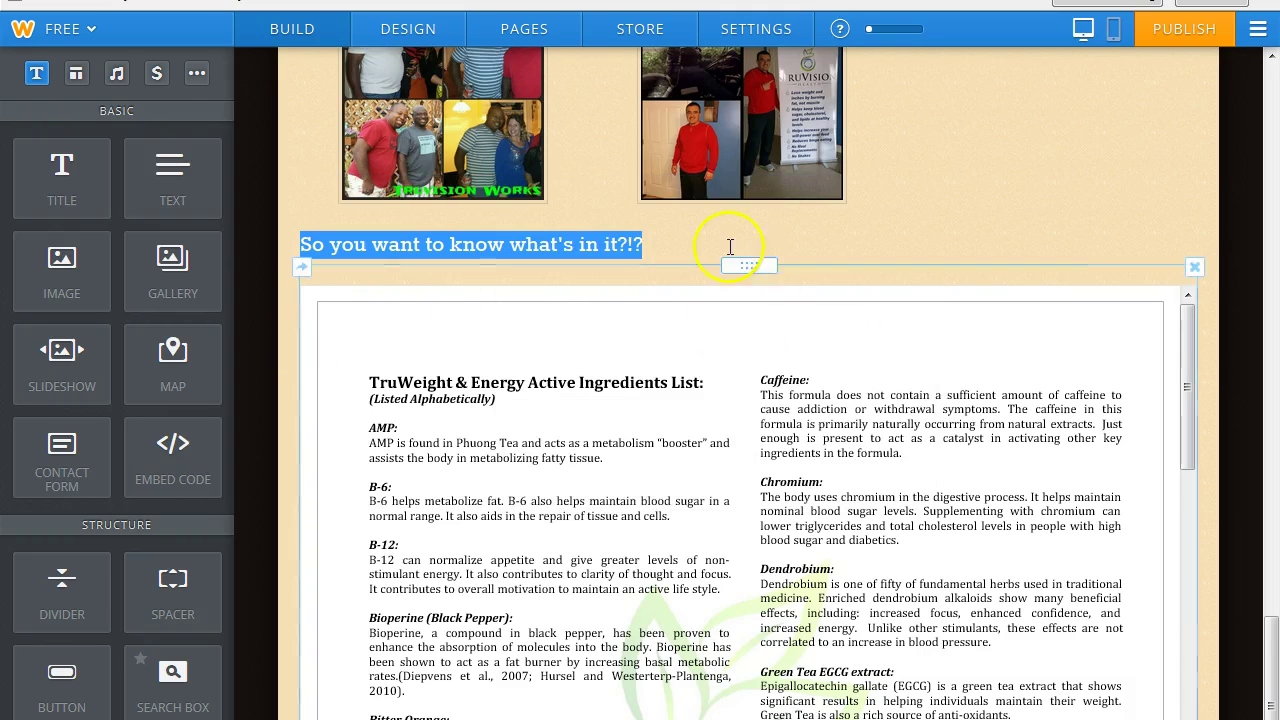
pyautogui.click(729, 245)
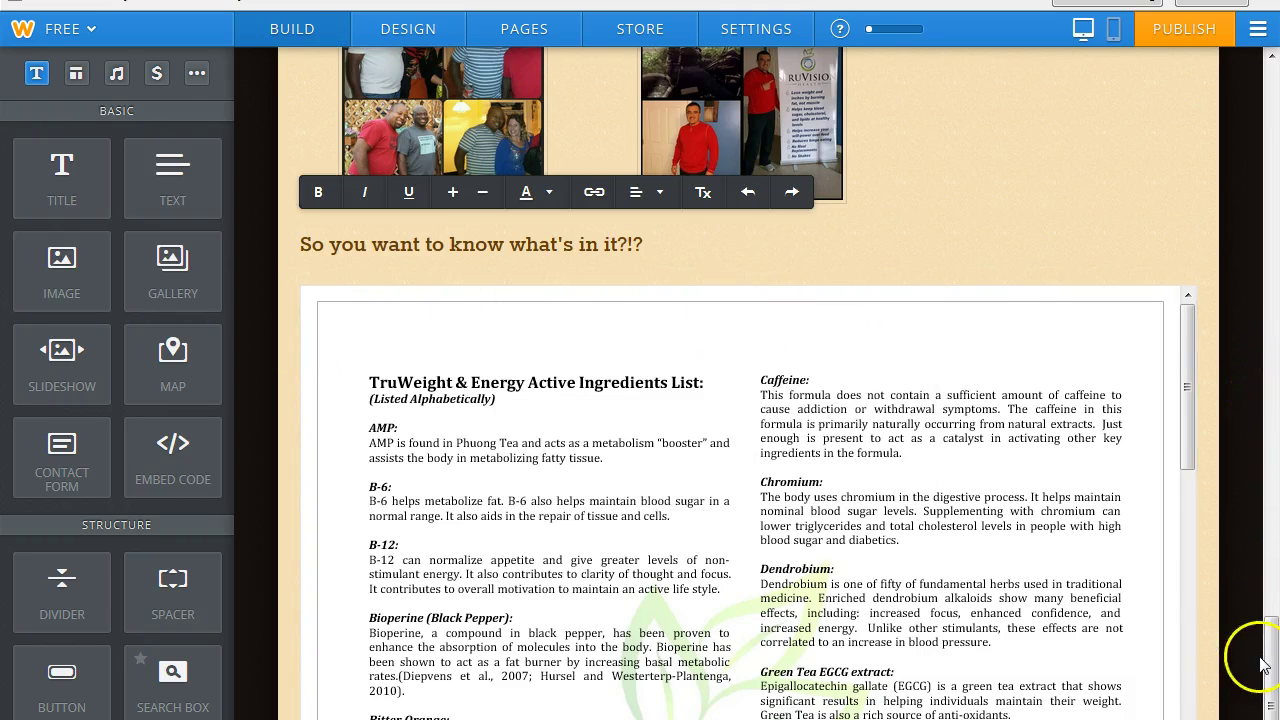
pyautogui.moveTo(1272, 664); pyautogui.dragTo(1272, 186)
# Publish the site, then open the empty Business Opportunity page for editing.
pyautogui.click(1160, 31)
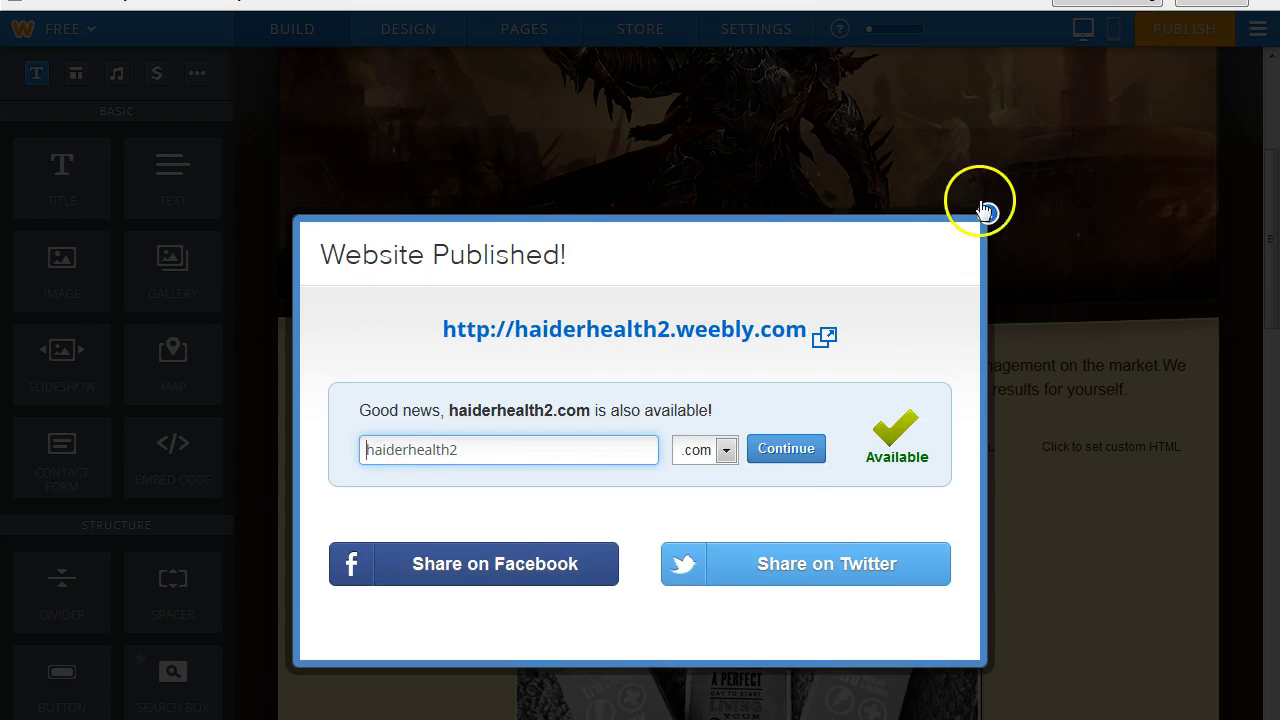
pyautogui.click(988, 213)
pyautogui.moveTo(1268, 294); pyautogui.dragTo(1272, 168)
pyautogui.click(988, 254)
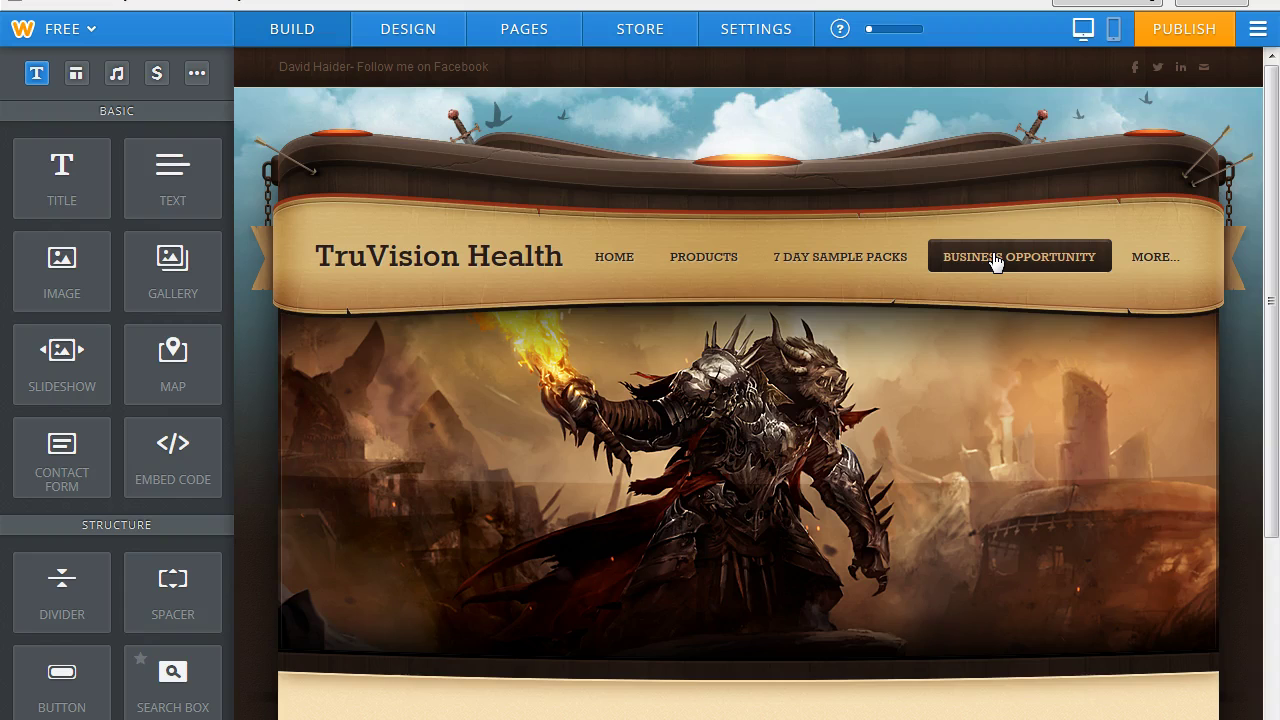
pyautogui.click(1276, 322)
pyautogui.moveTo(1272, 302); pyautogui.dragTo(1272, 480)
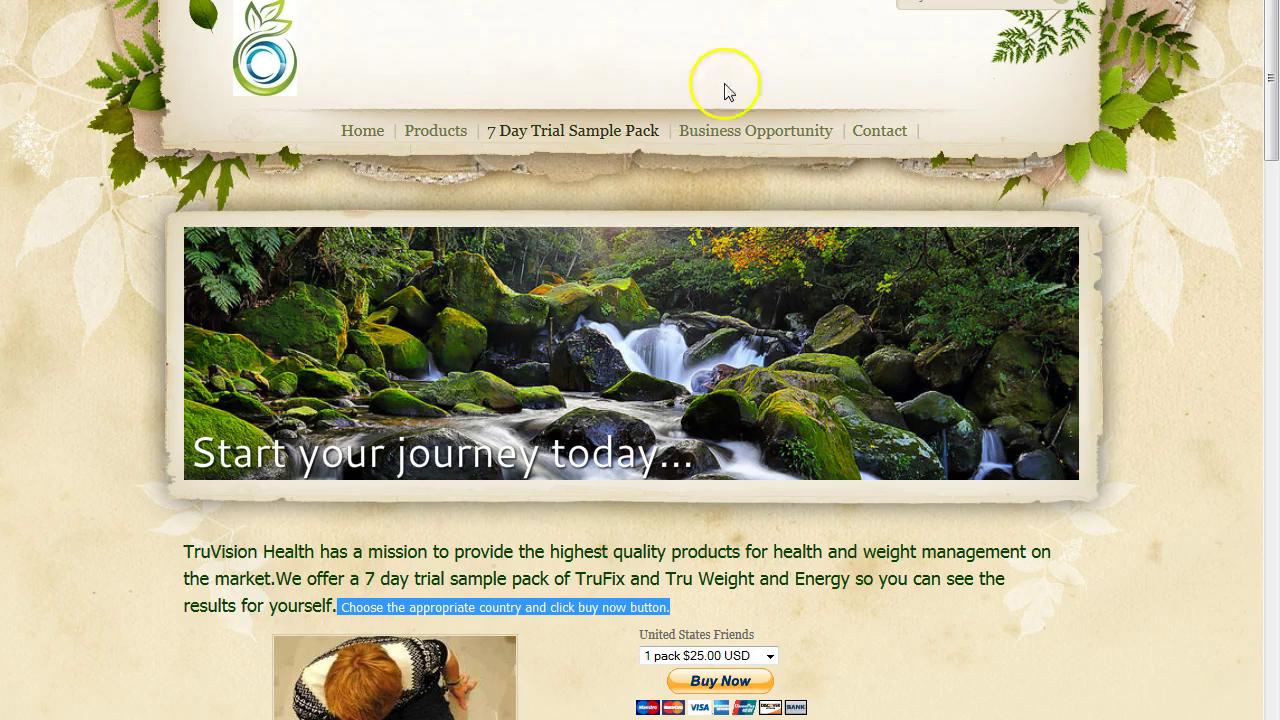
# Copy the $35 enrollment-fee paragraph from the reference site's Business Opportunity page, then return to Weebly.
pyautogui.click(742, 132)
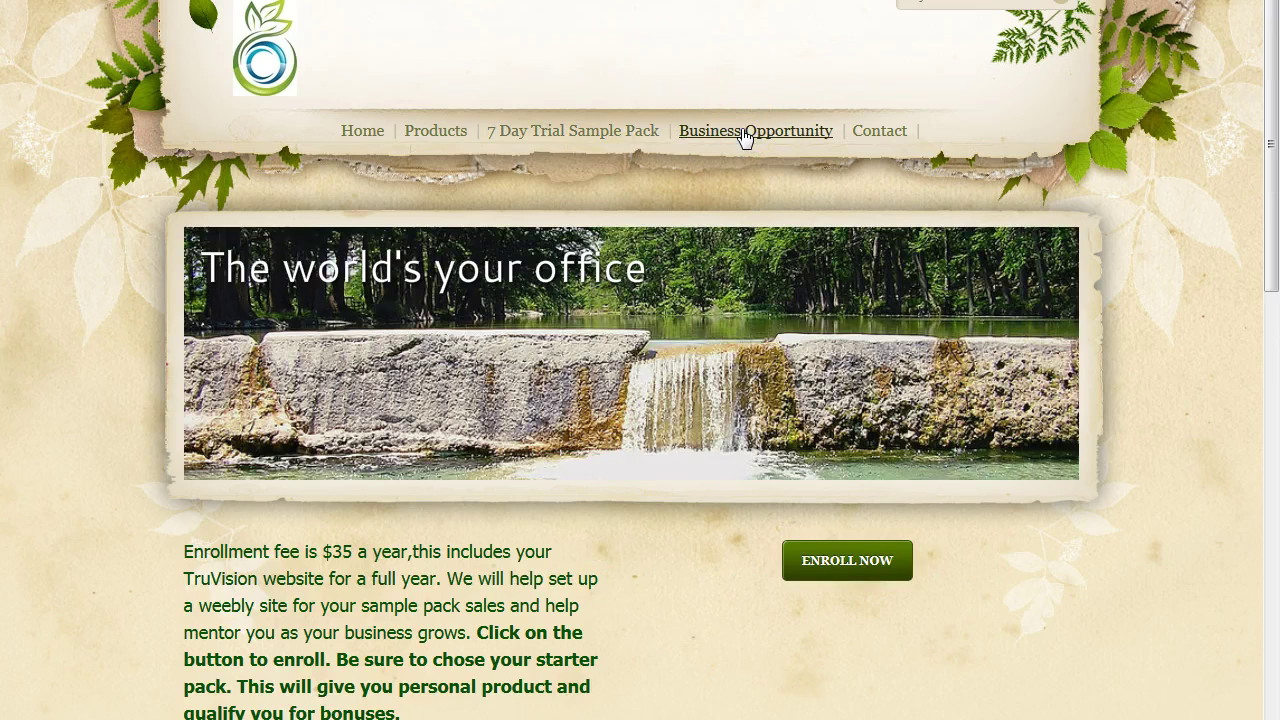
pyautogui.scroll(-1, 1274, 250)
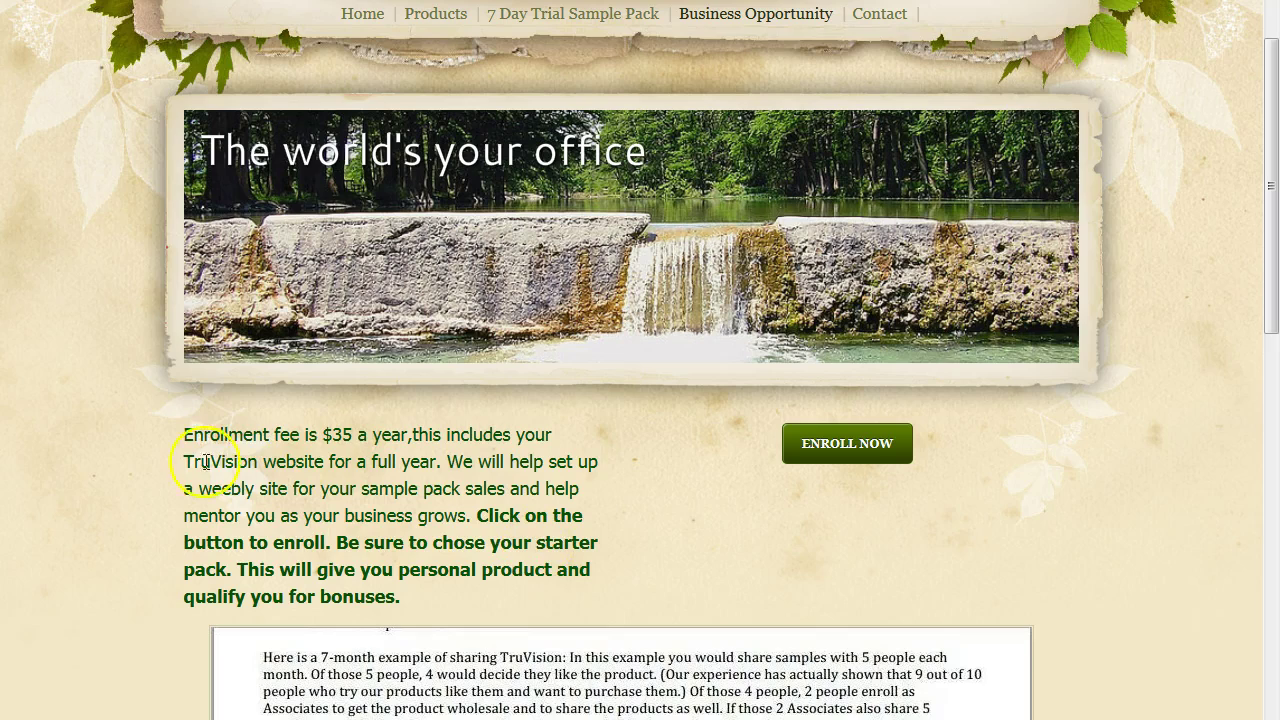
pyautogui.moveTo(182, 436); pyautogui.dragTo(433, 612)
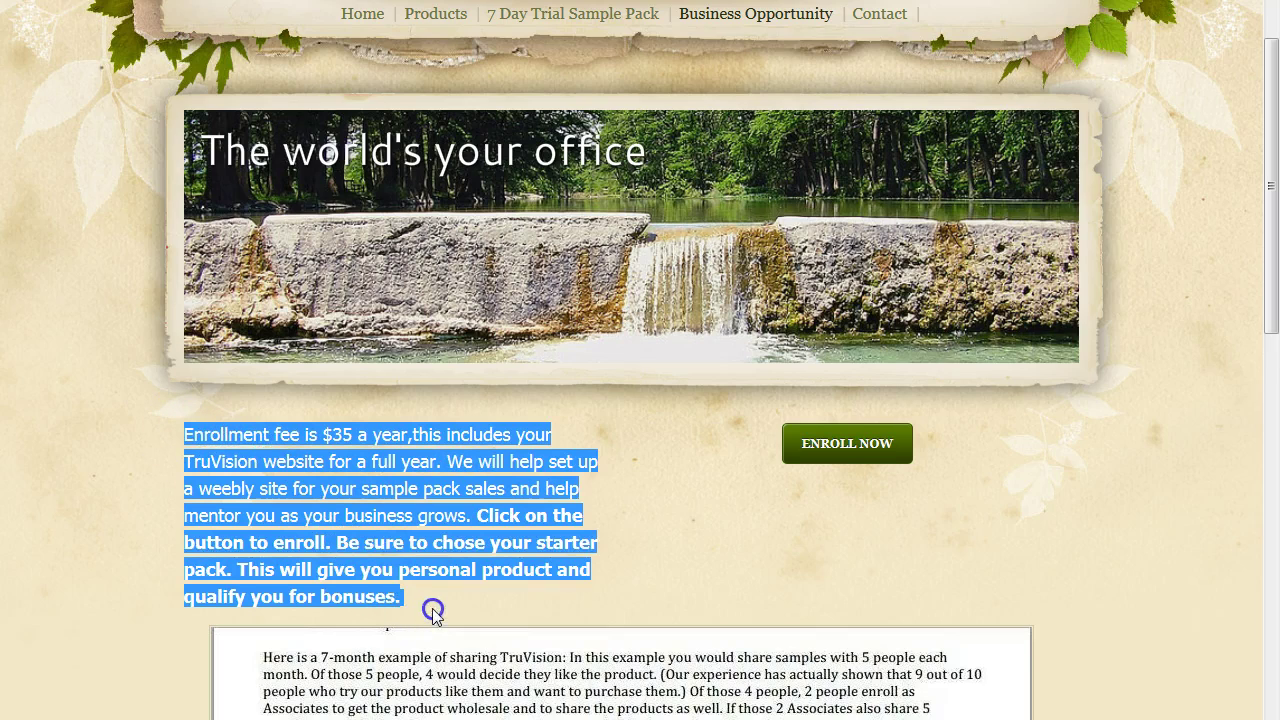
pyautogui.rightClick(270, 489)
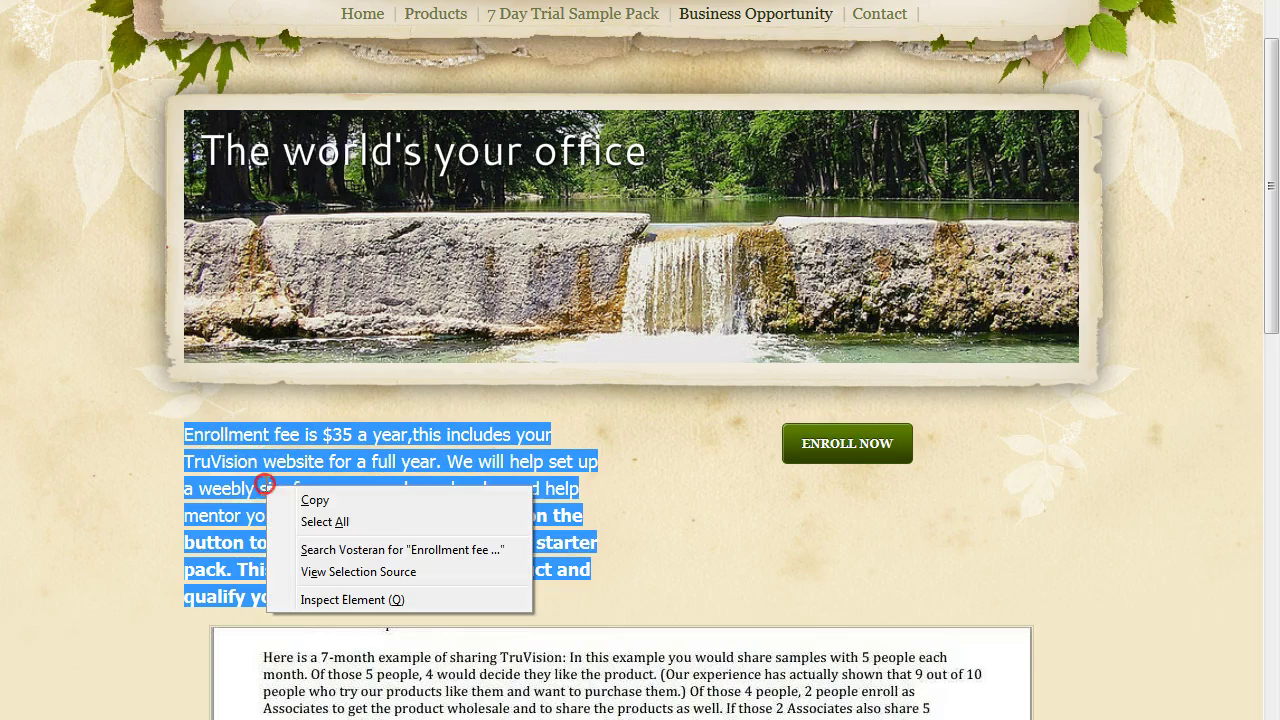
pyautogui.click(312, 500)
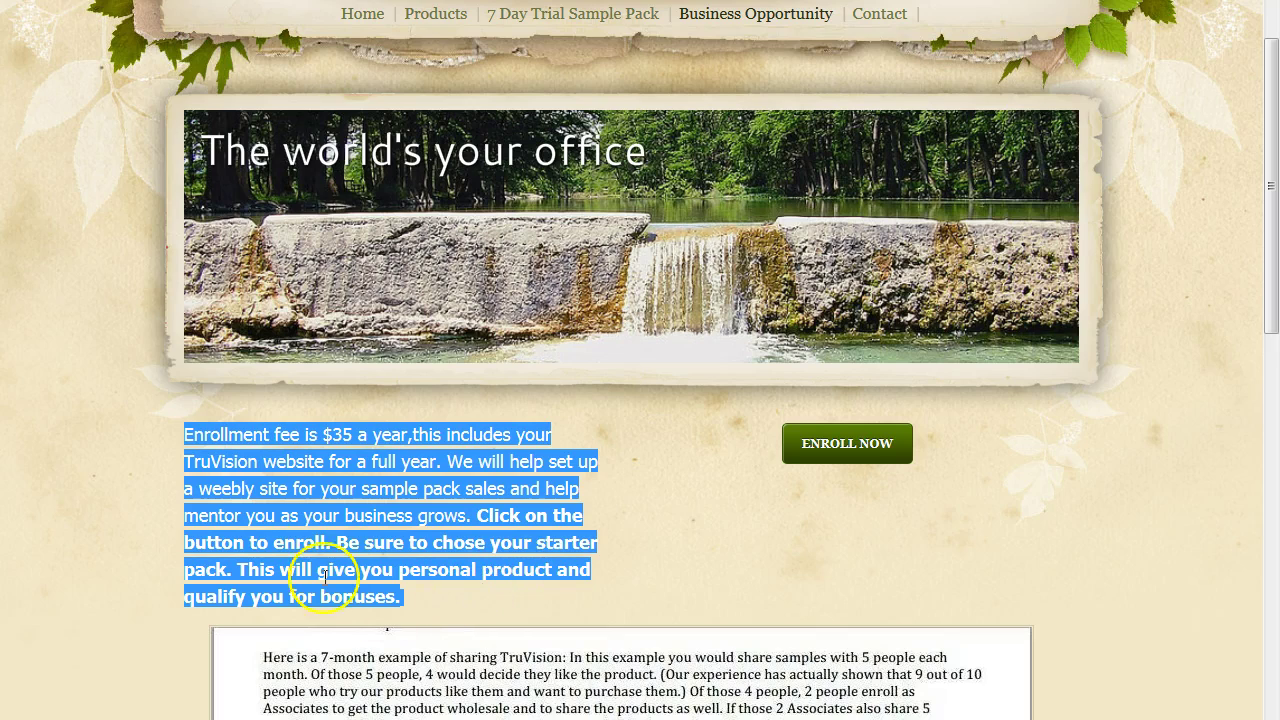
pyautogui.rightClick(265, 530)
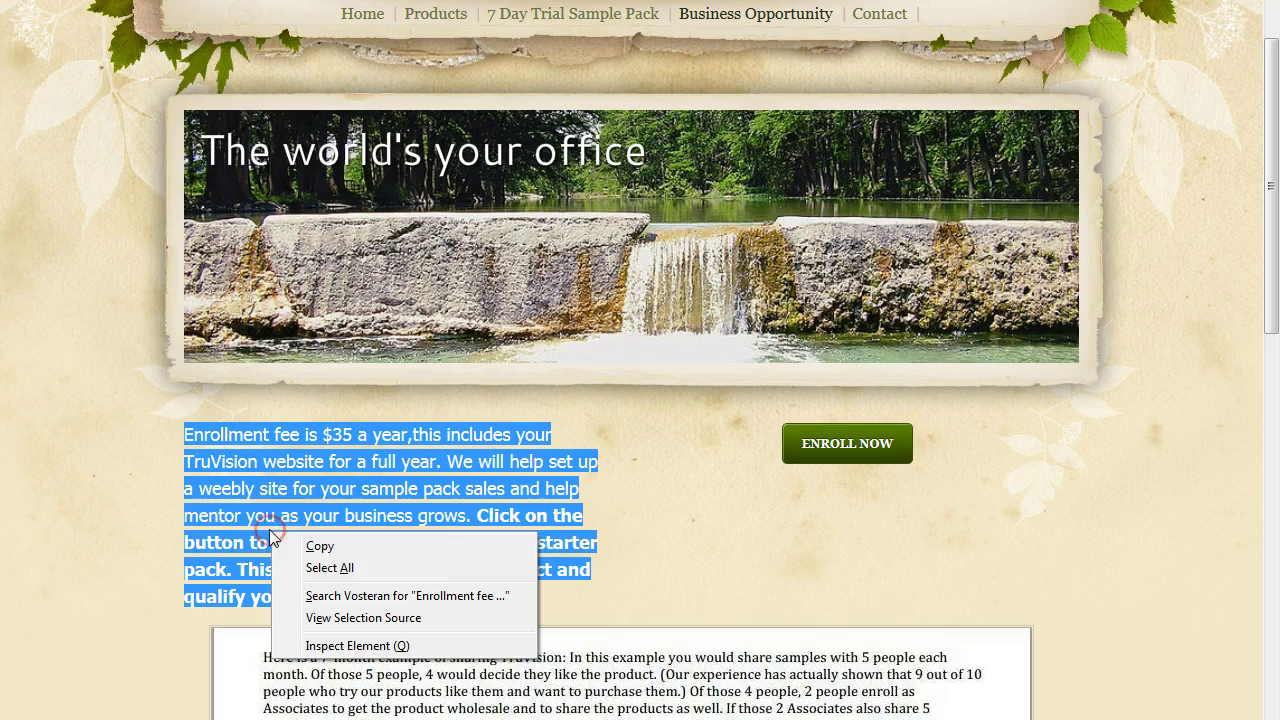
pyautogui.click(322, 544)
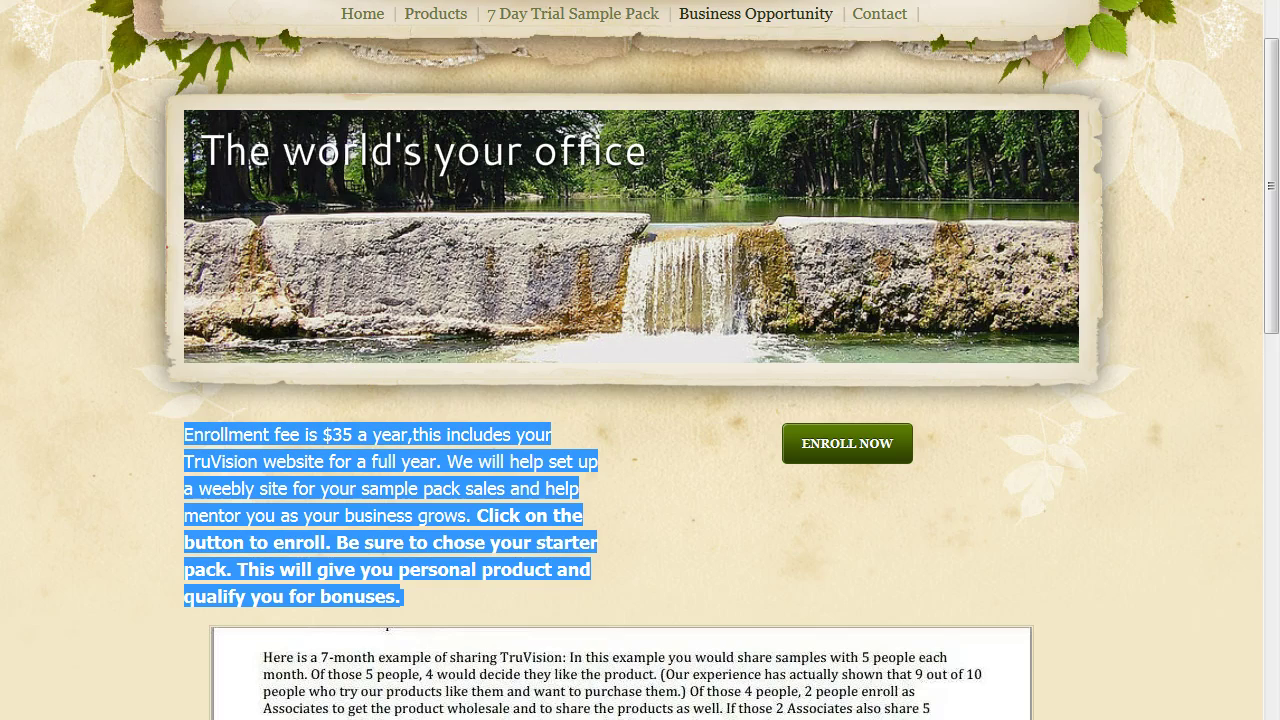
pyautogui.hotkey('ctrl', 'Tab')
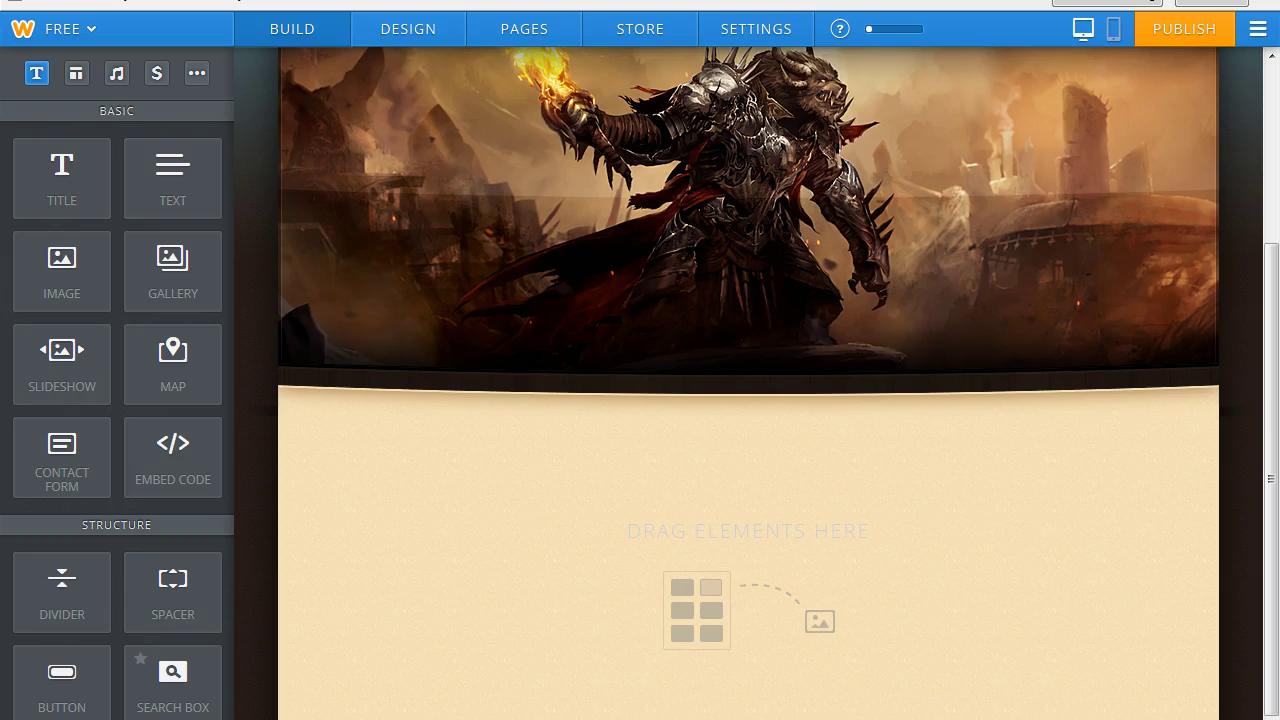
# Add a text block to the empty page and paste the enrollment-fee paragraph into it.
pyautogui.moveTo(168, 180); pyautogui.dragTo(709, 456)
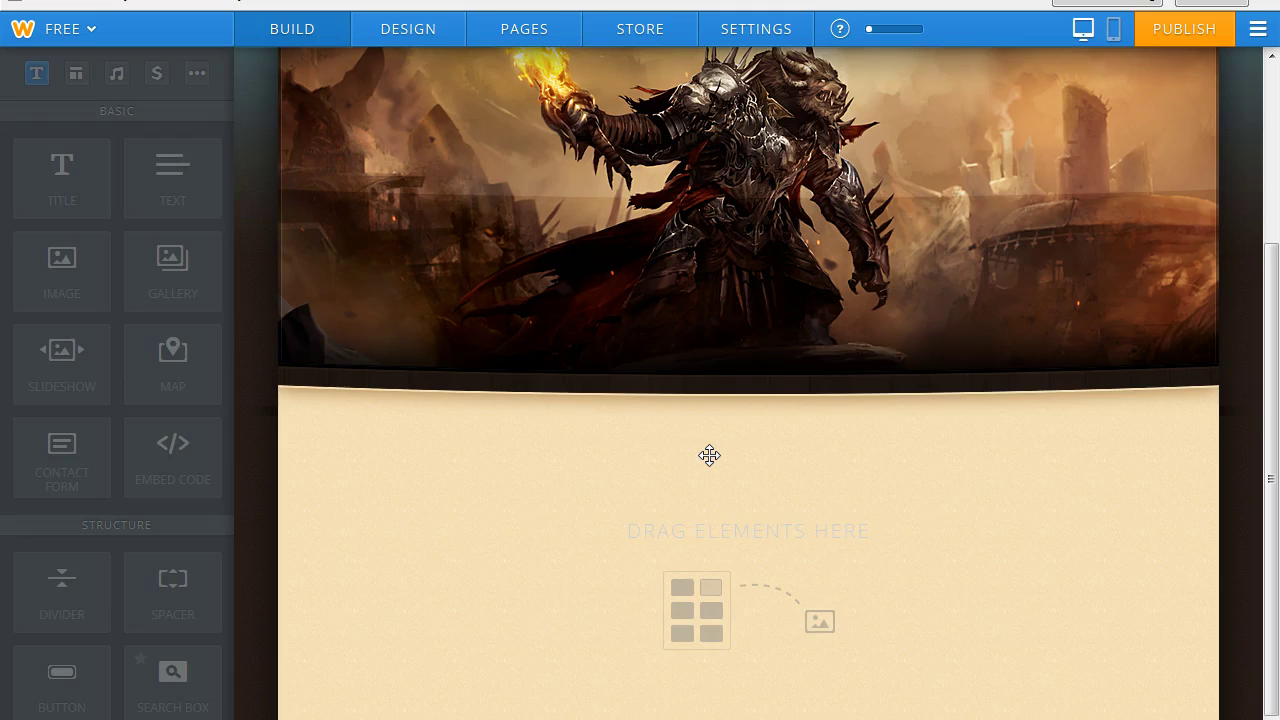
pyautogui.click(319, 434)
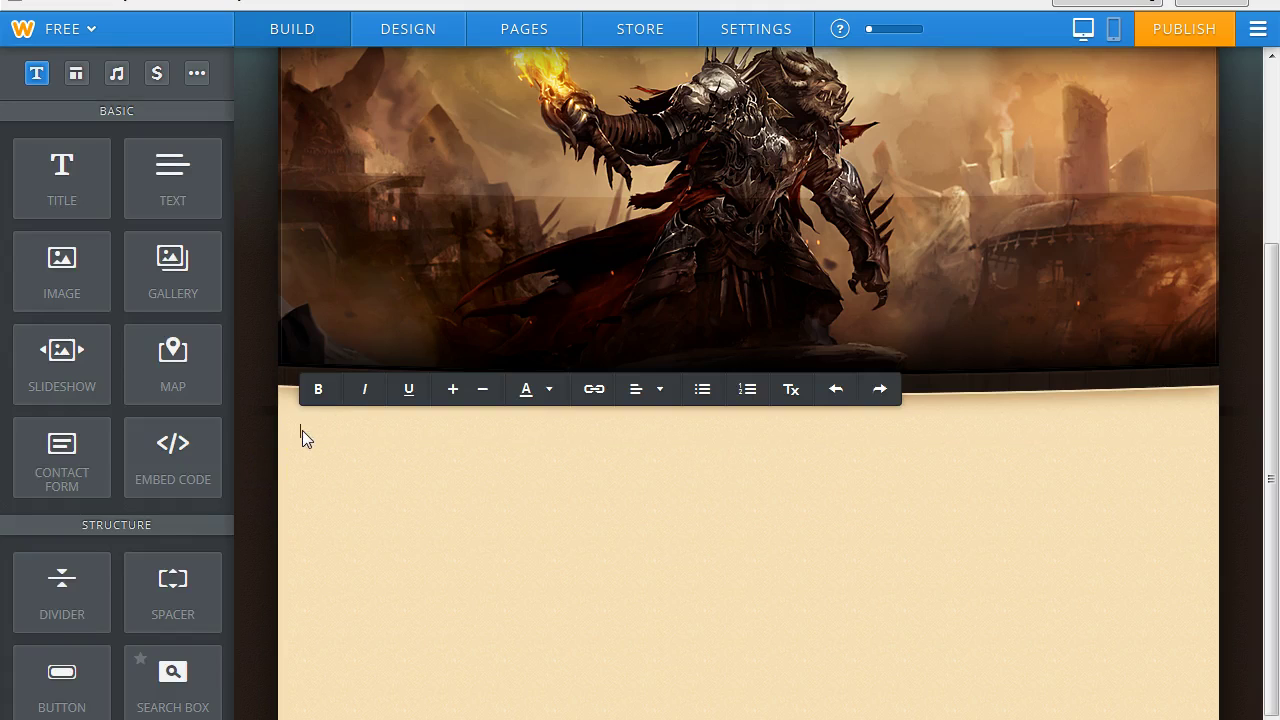
pyautogui.rightClick(302, 430)
pyautogui.click(327, 425)
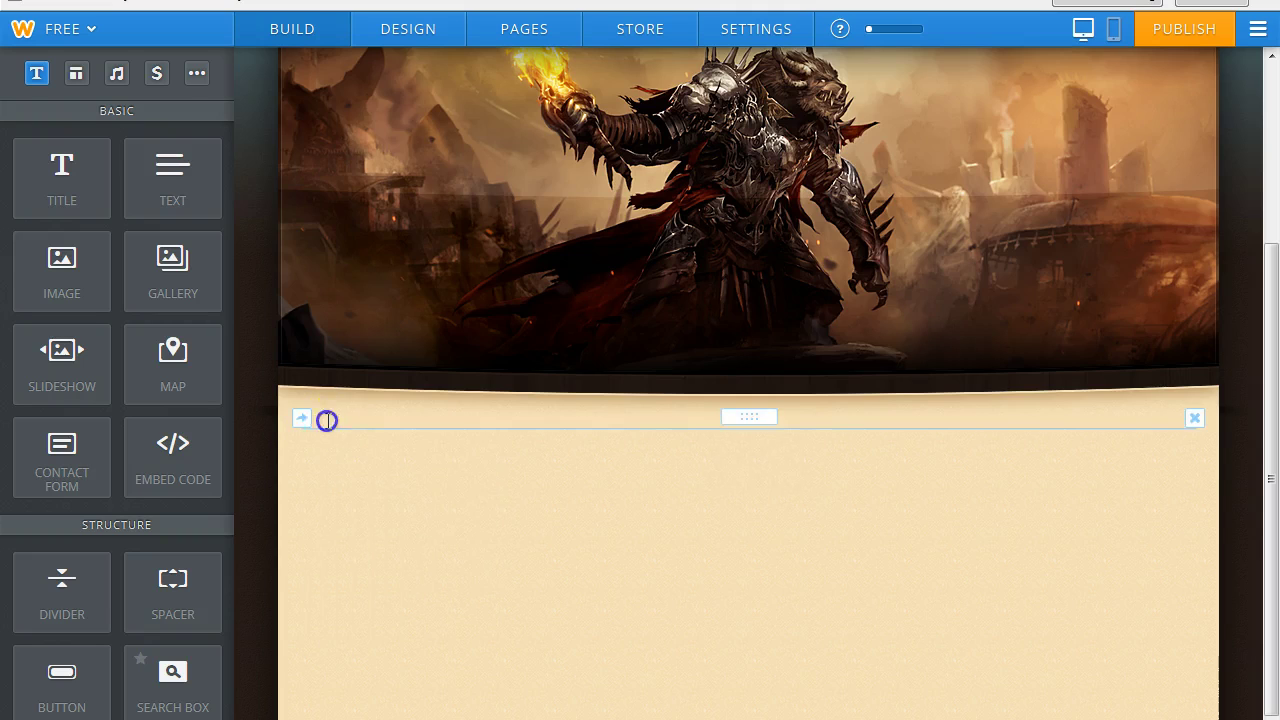
pyautogui.rightClick(327, 422)
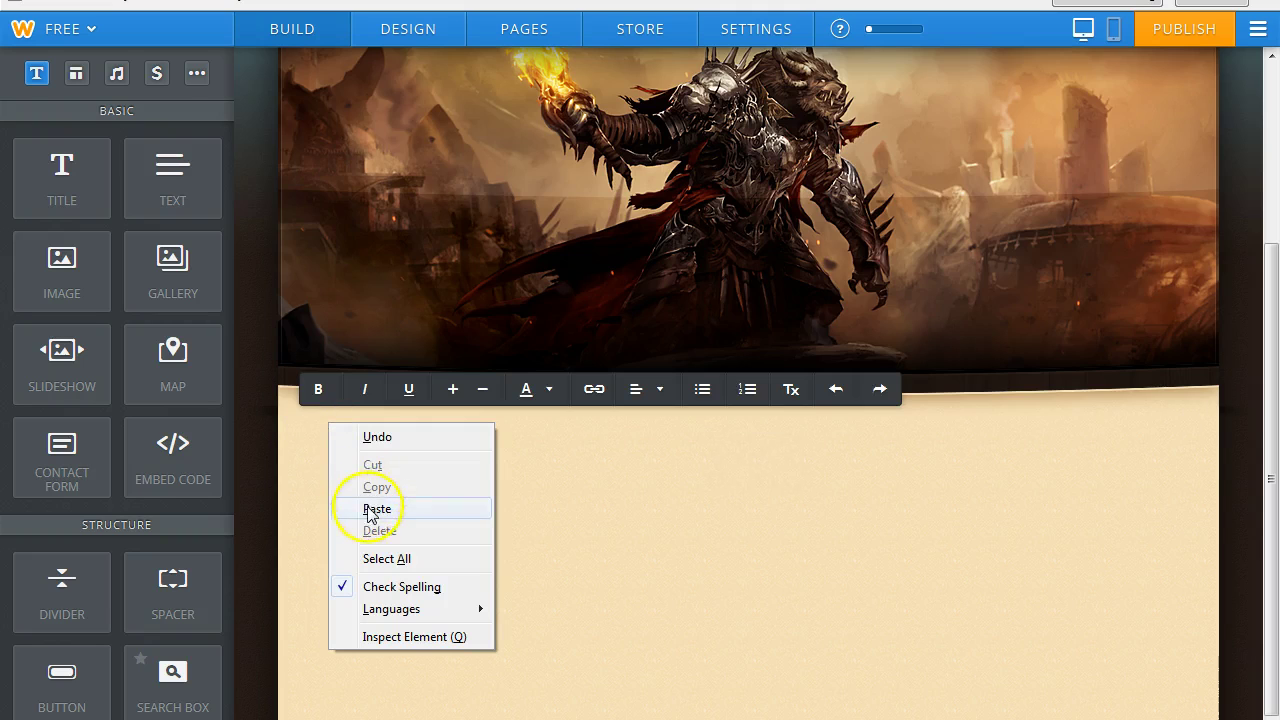
pyautogui.click(368, 509)
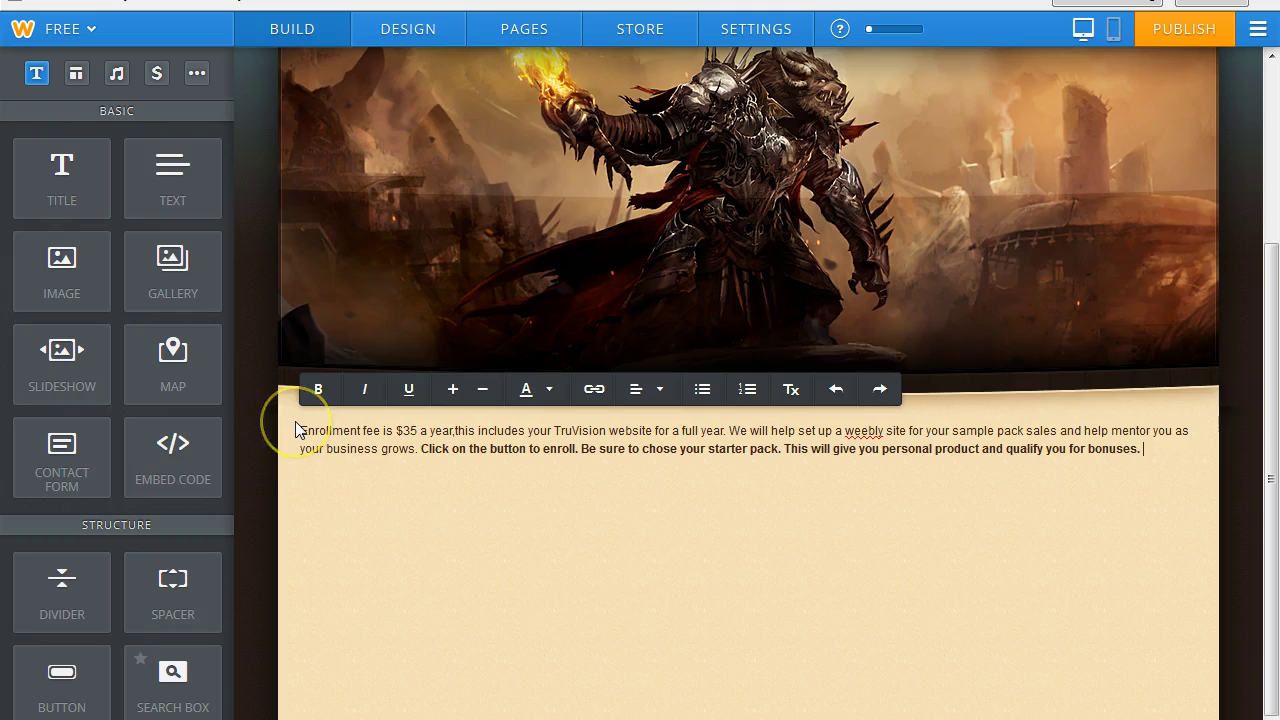
# Enlarge the paragraph text and colour it dark orange-brown (#8f3c05).
pyautogui.moveTo(297, 428); pyautogui.dragTo(1176, 453)
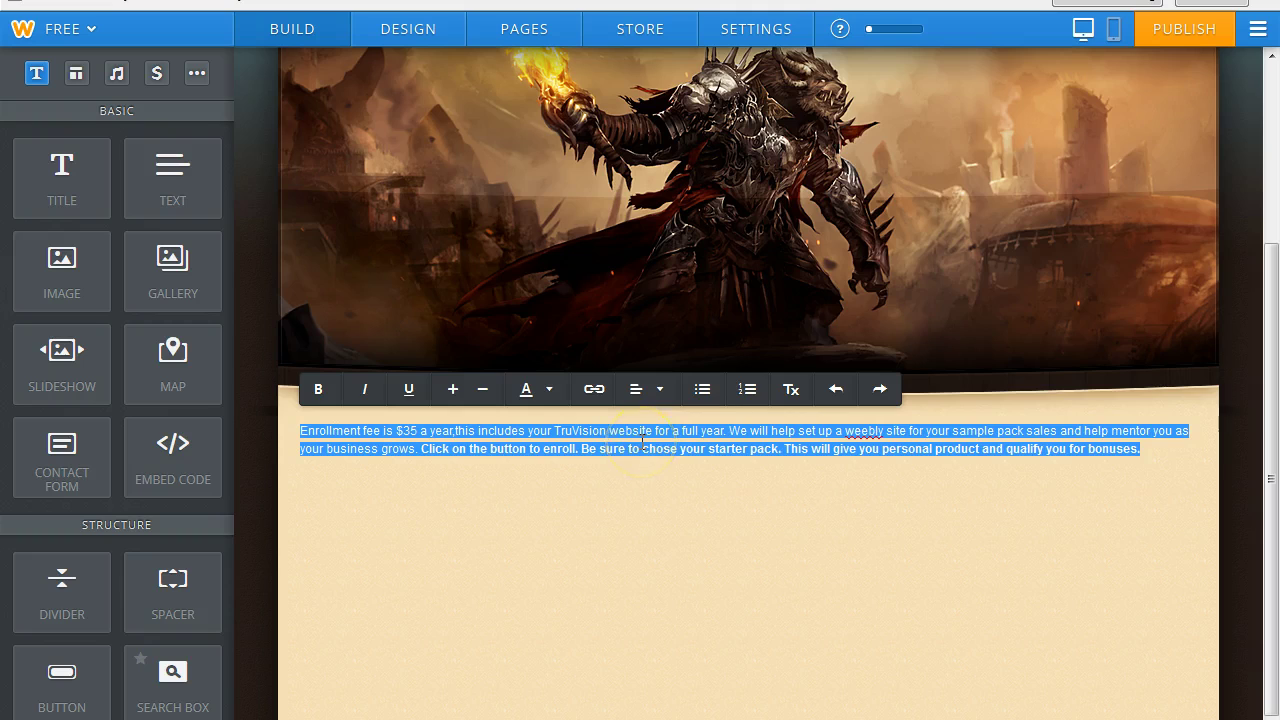
pyautogui.click(455, 391)
pyautogui.click(549, 390)
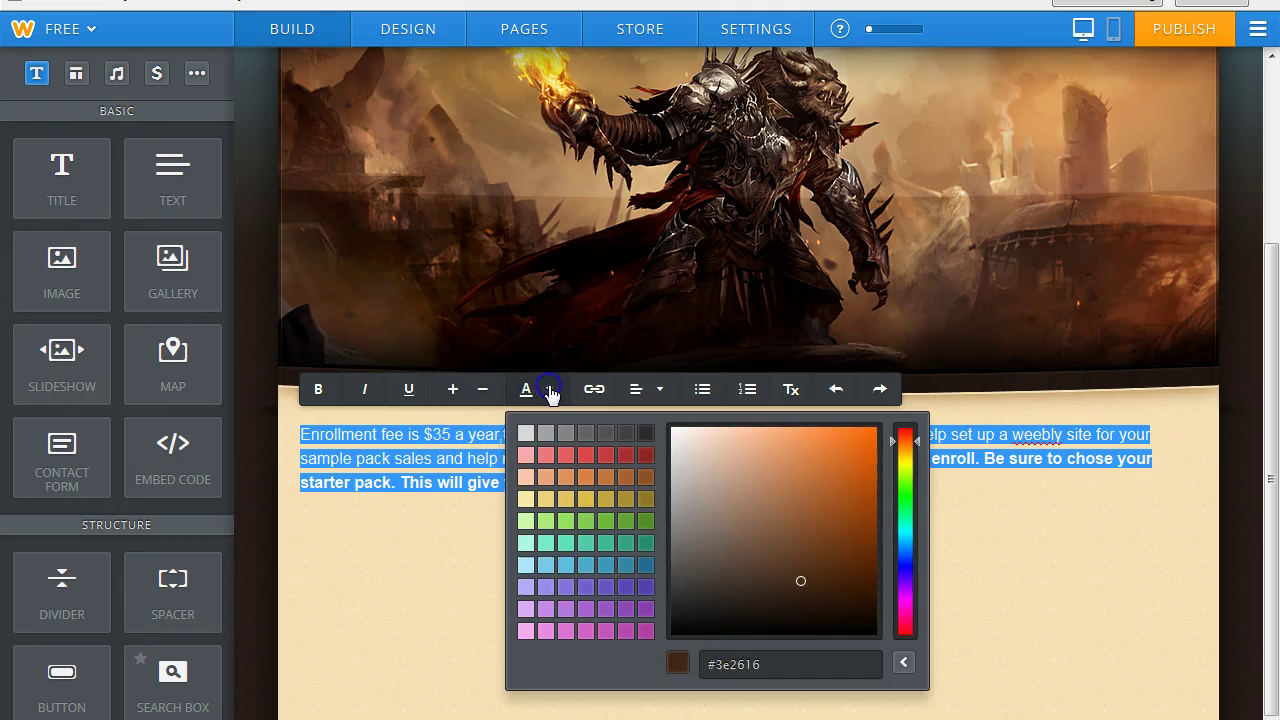
pyautogui.click(869, 517)
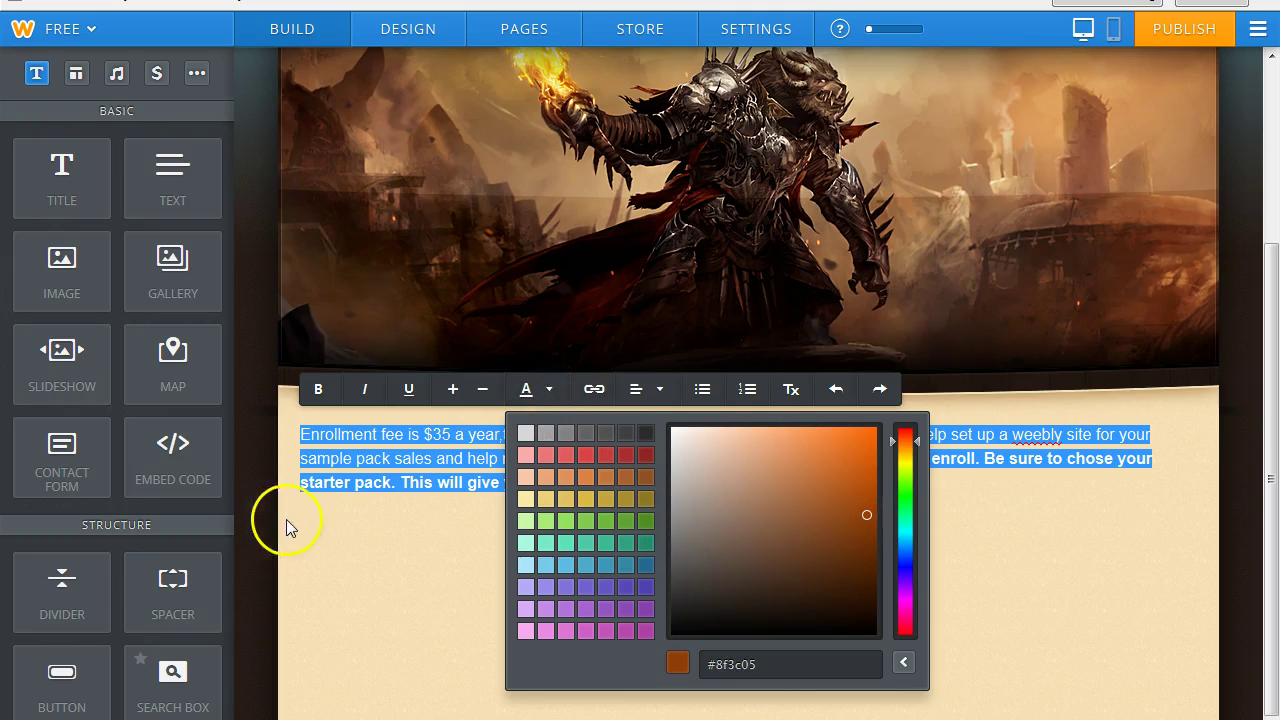
pyautogui.click(286, 520)
pyautogui.click(293, 515)
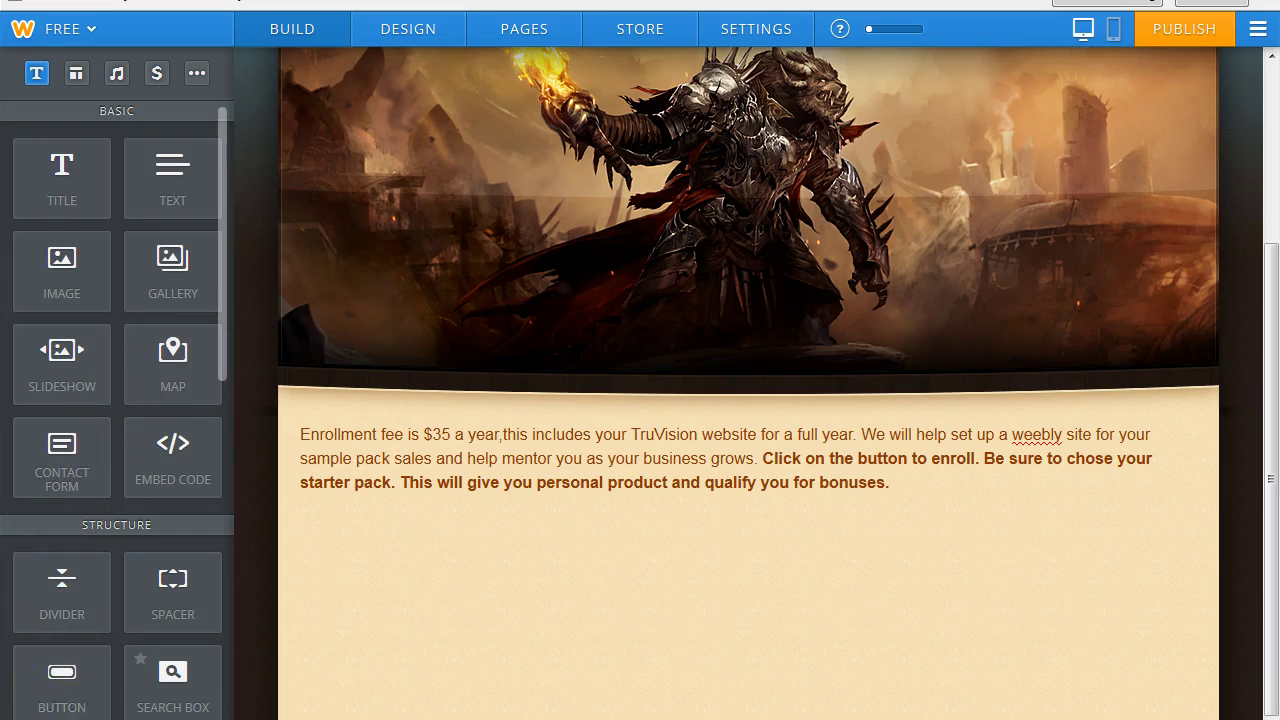
# Add a centred, large red button beside the enrollment text whose link opens in a new window.
pyautogui.moveTo(62, 678); pyautogui.dragTo(1176, 472)
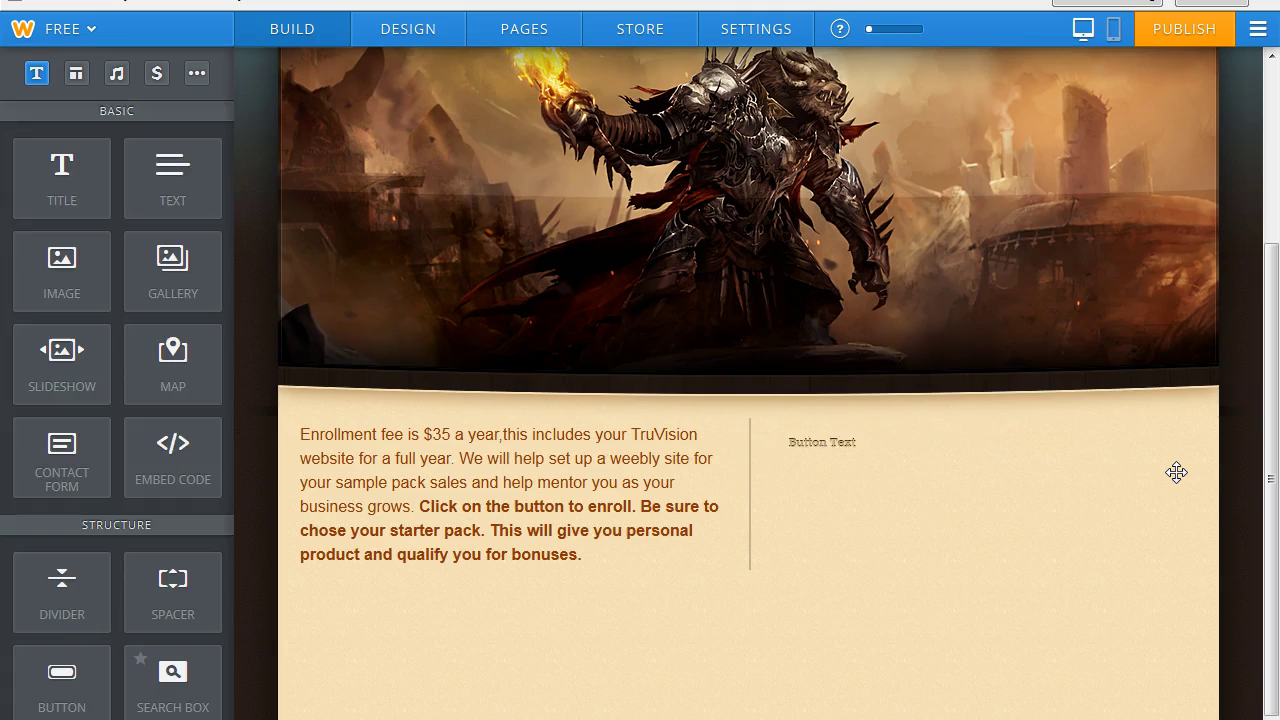
pyautogui.click(832, 443)
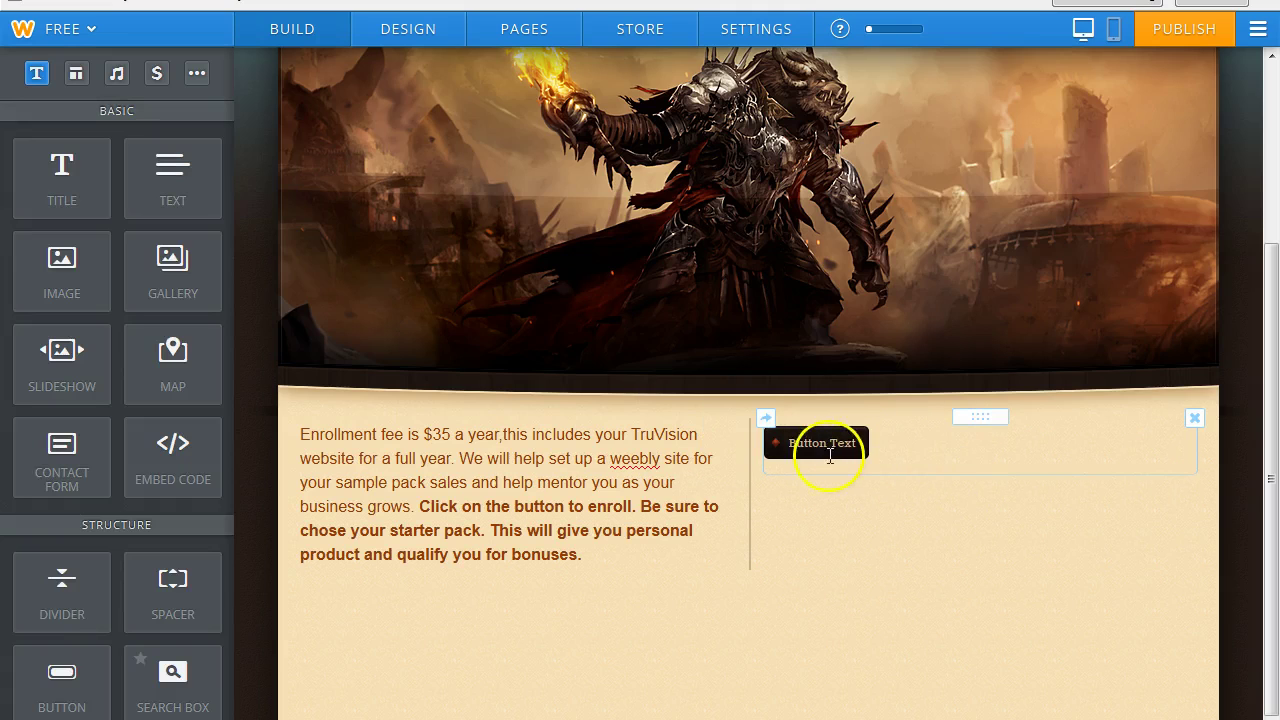
pyautogui.click(830, 445)
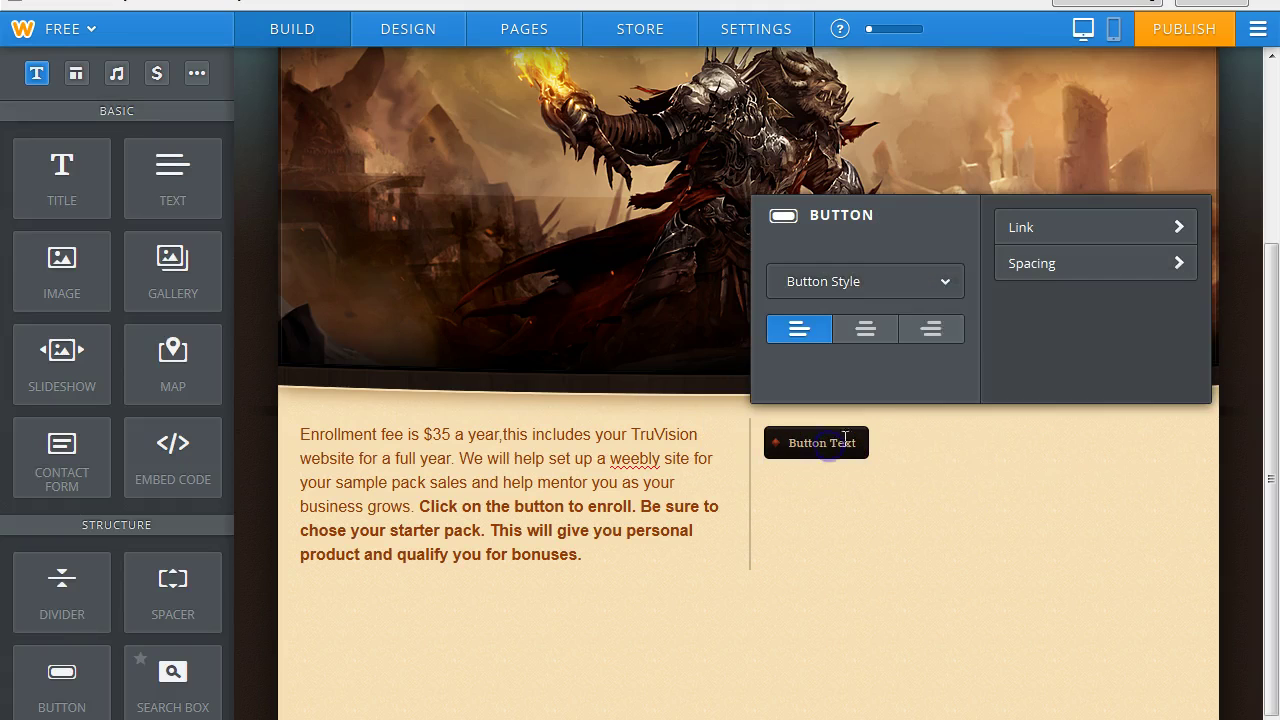
pyautogui.click(866, 328)
pyautogui.click(945, 284)
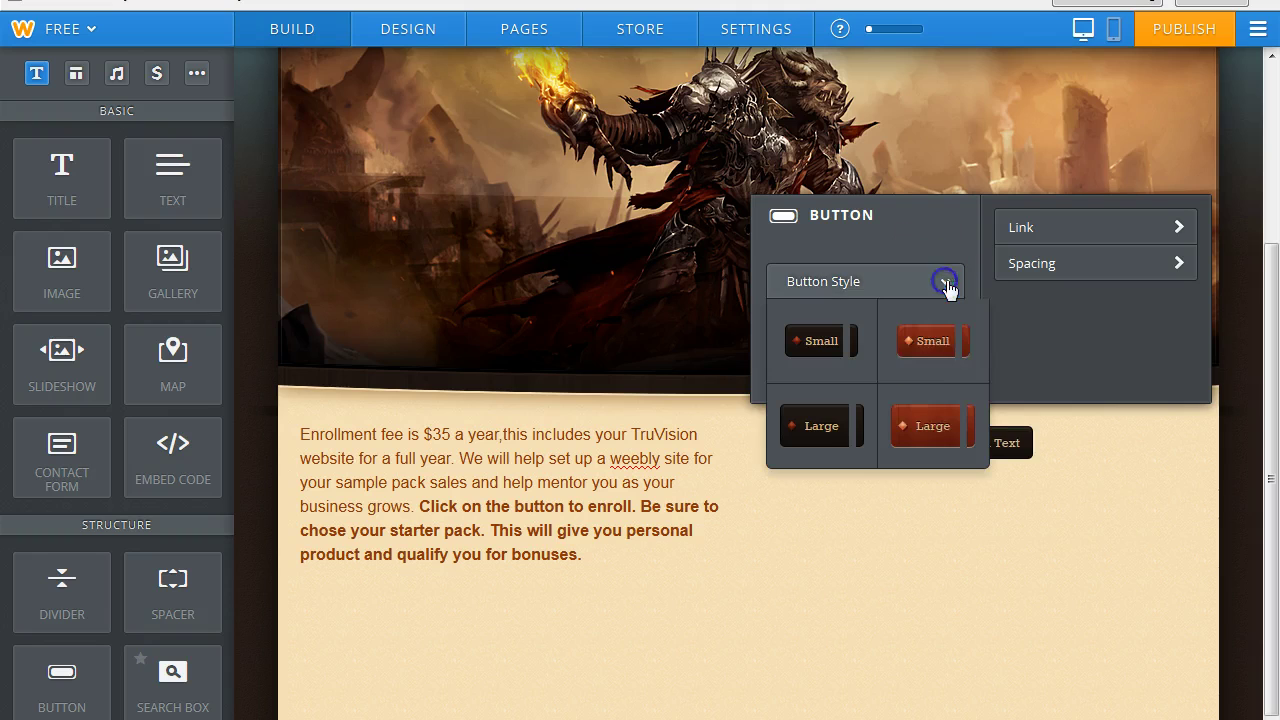
pyautogui.click(930, 427)
pyautogui.click(1180, 226)
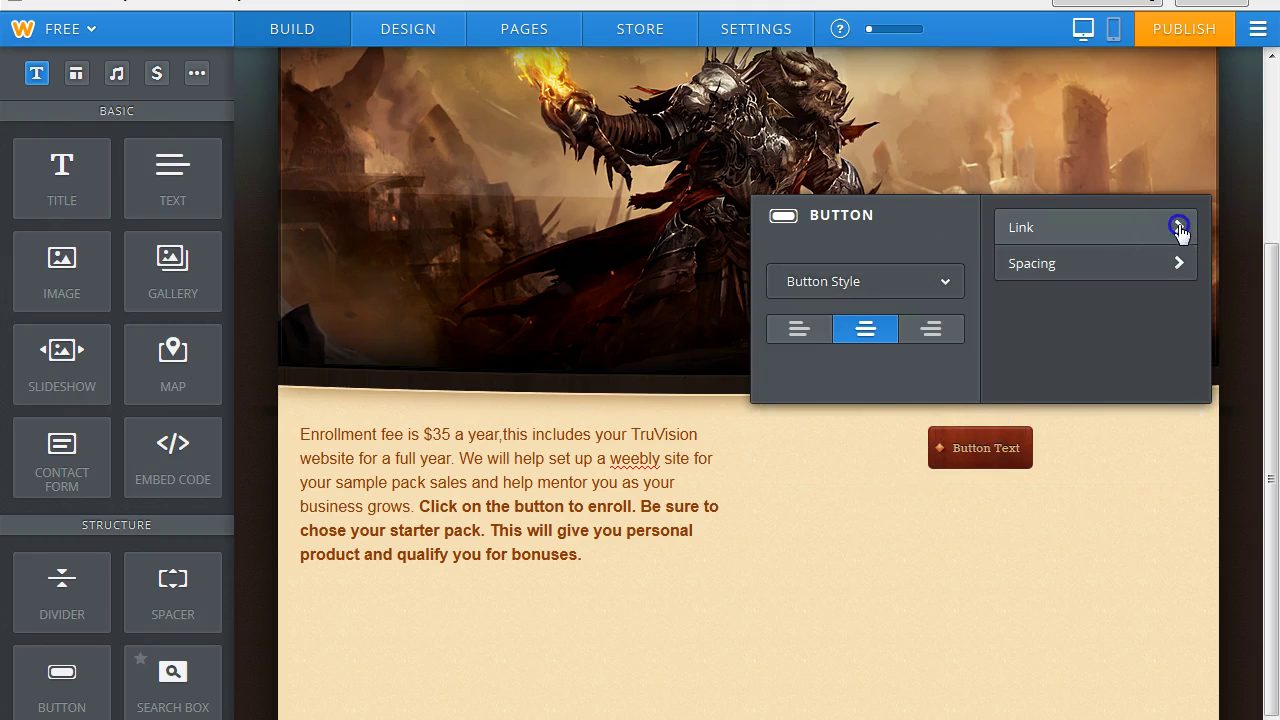
pyautogui.click(590, 316)
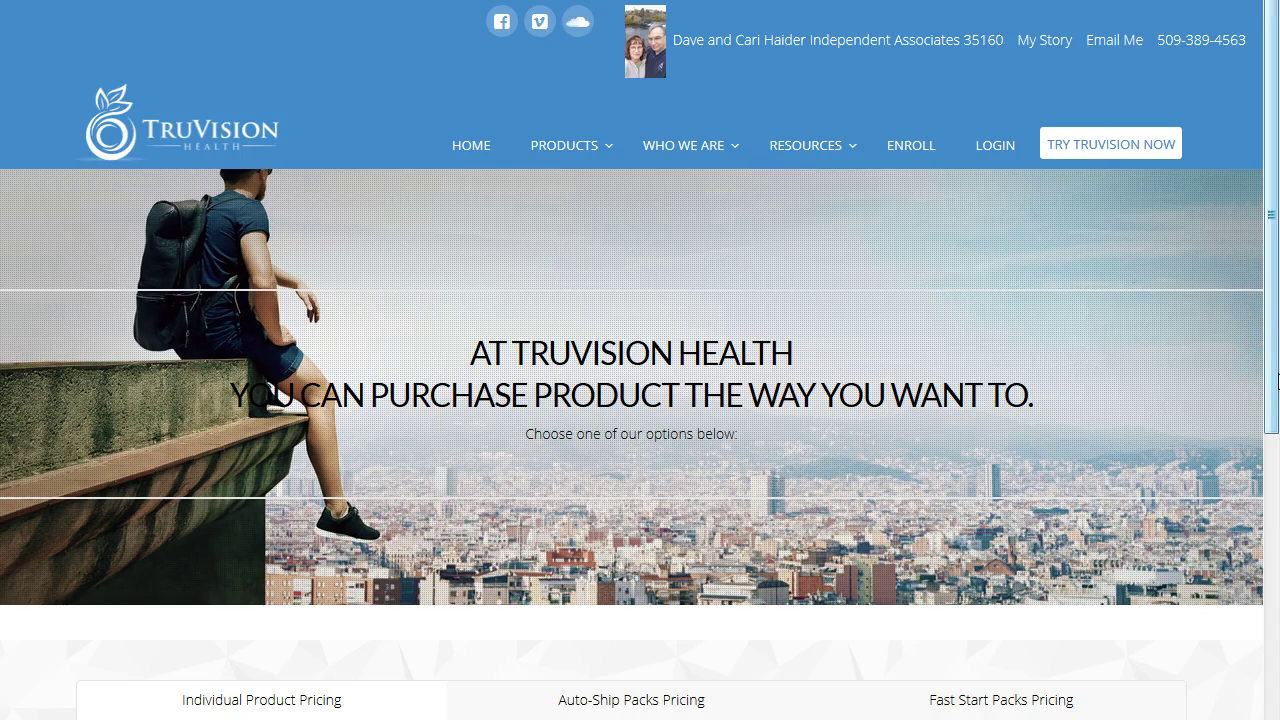
# Go to the TruVision enroll page and copy its web address from the address bar.
pyautogui.click(894, 146)
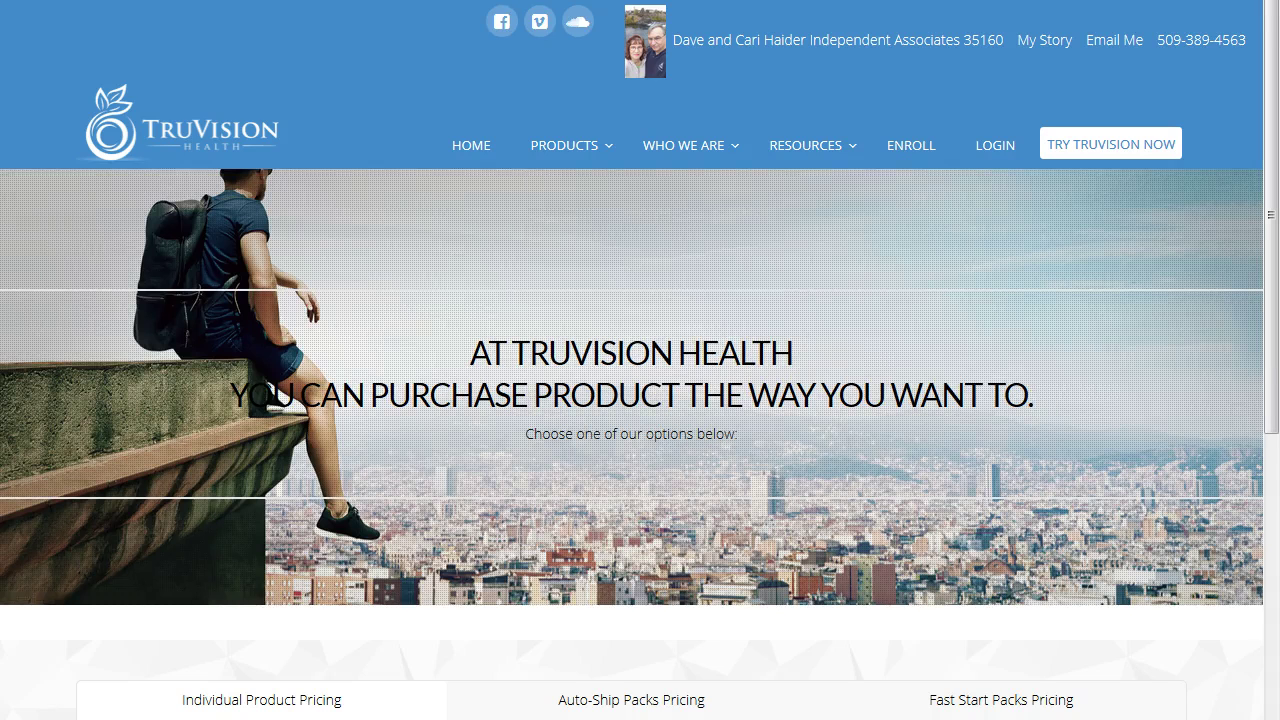
pyautogui.rightClick(101, 0)
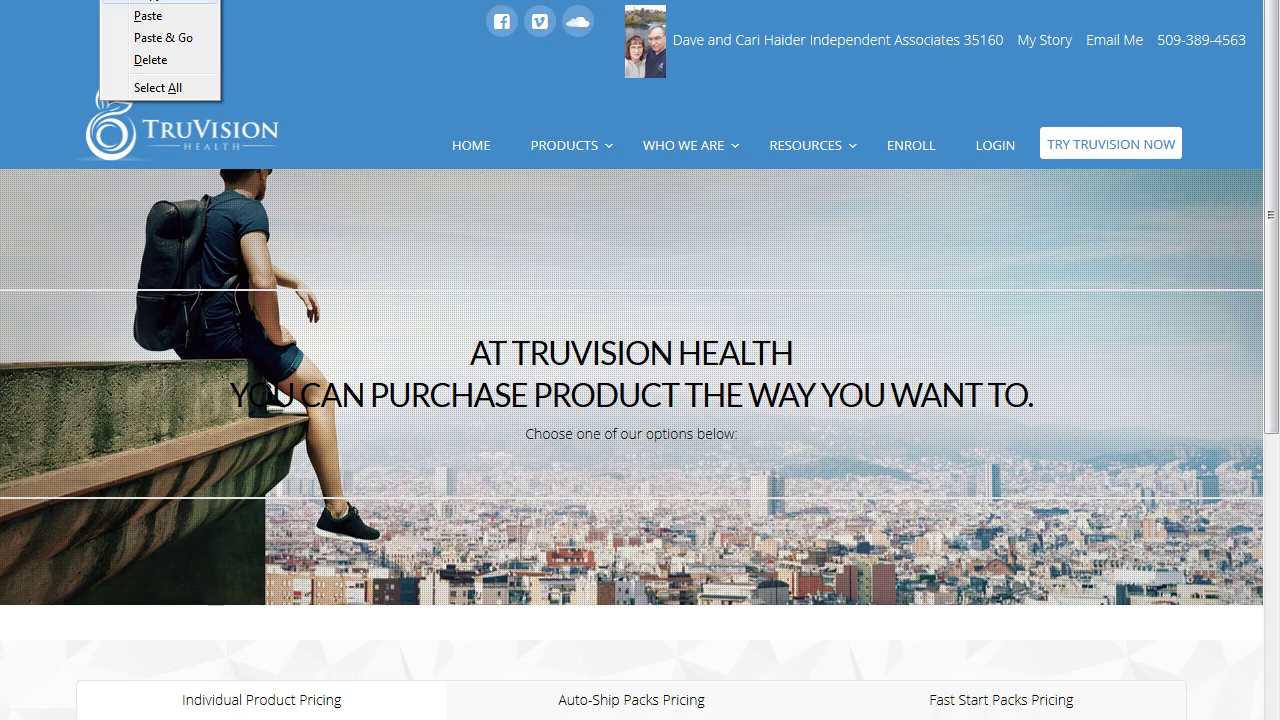
pyautogui.press('Escape')
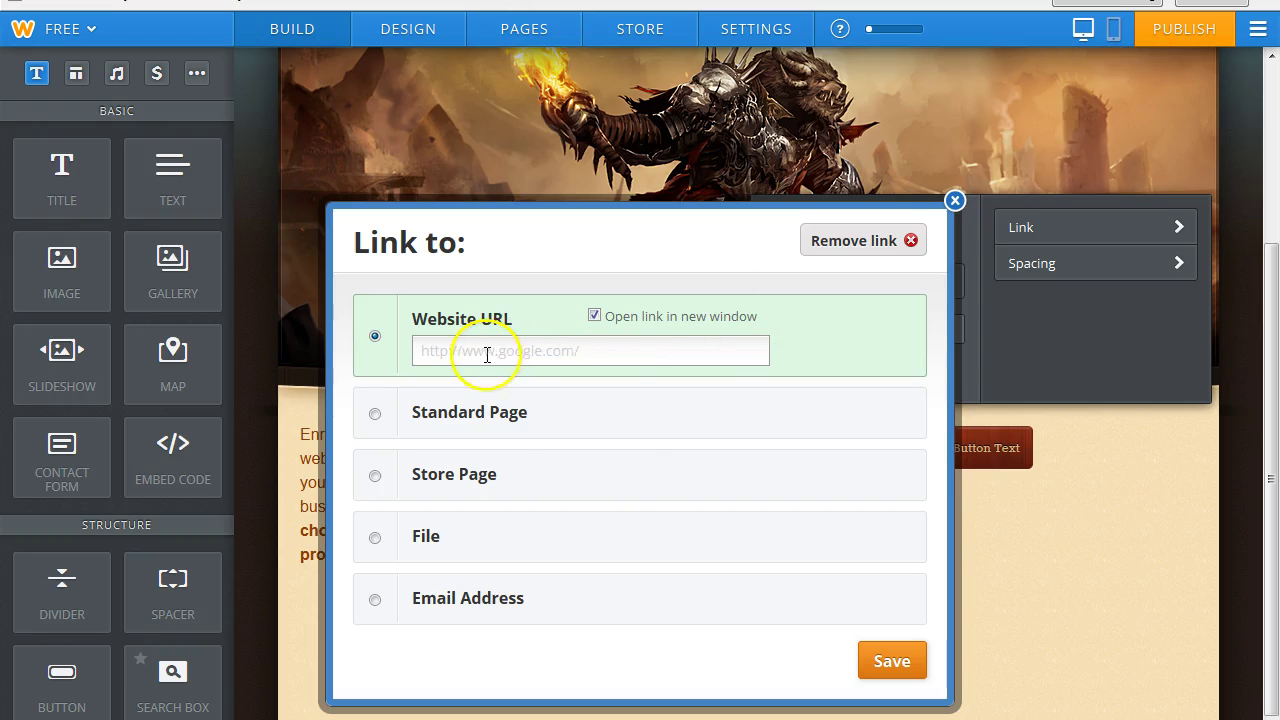
# Link the red button to the pasted TruVision enroll page URL and save the link.
pyautogui.click(487, 354)
pyautogui.rightClick(487, 355)
pyautogui.click(522, 437)
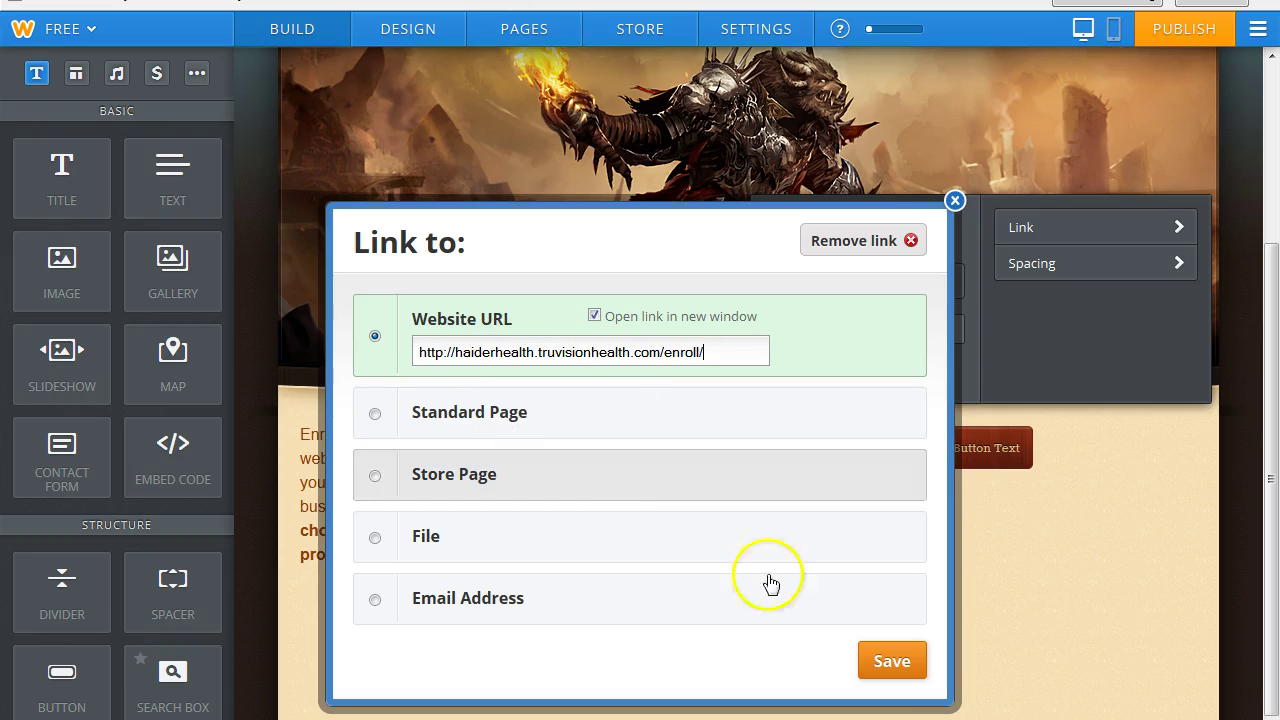
pyautogui.click(894, 670)
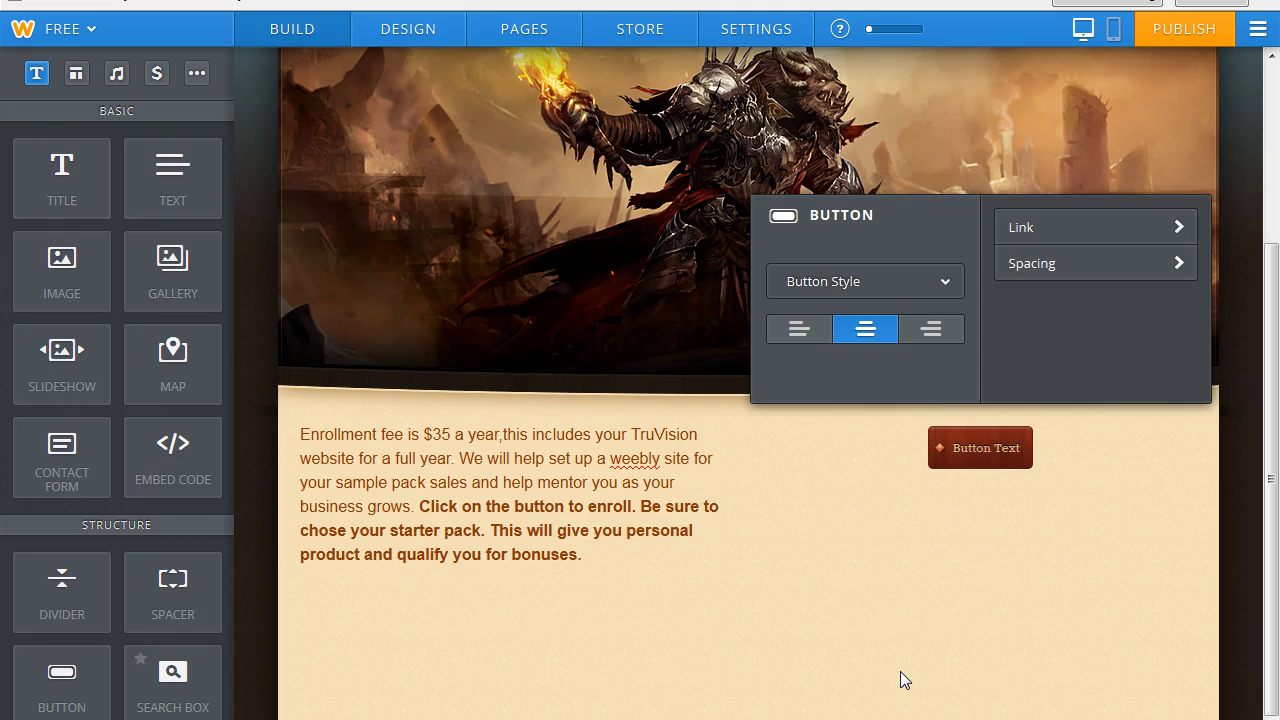
# Replace the button's placeholder label with 'Become Associate now!'.
pyautogui.click(1266, 466)
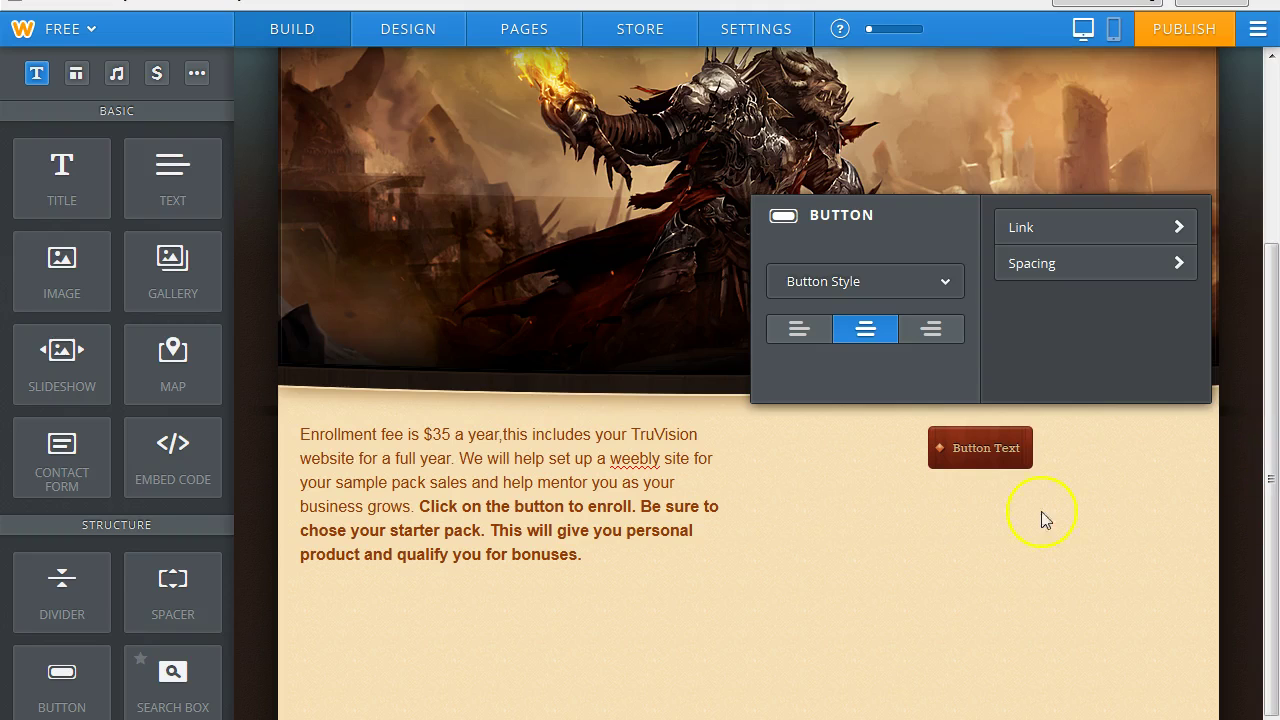
pyautogui.click(1022, 447)
pyautogui.moveTo(1020, 447); pyautogui.dragTo(955, 452)
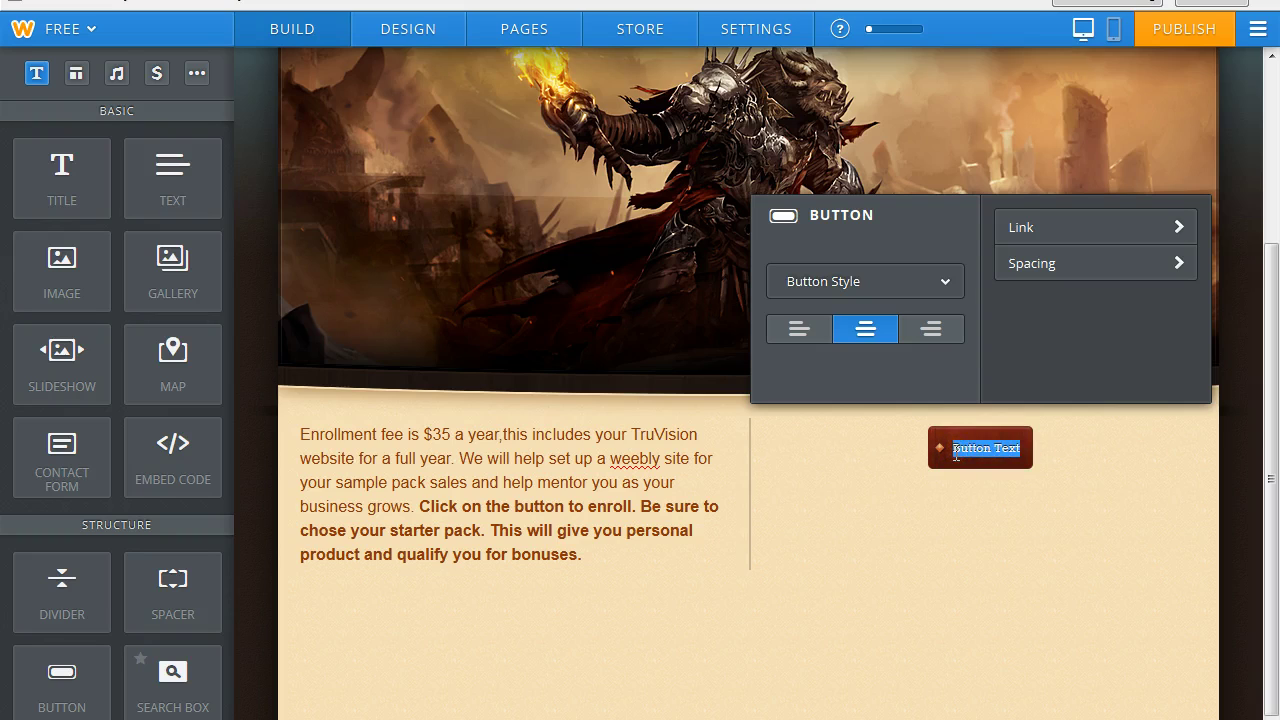
pyautogui.write('B')
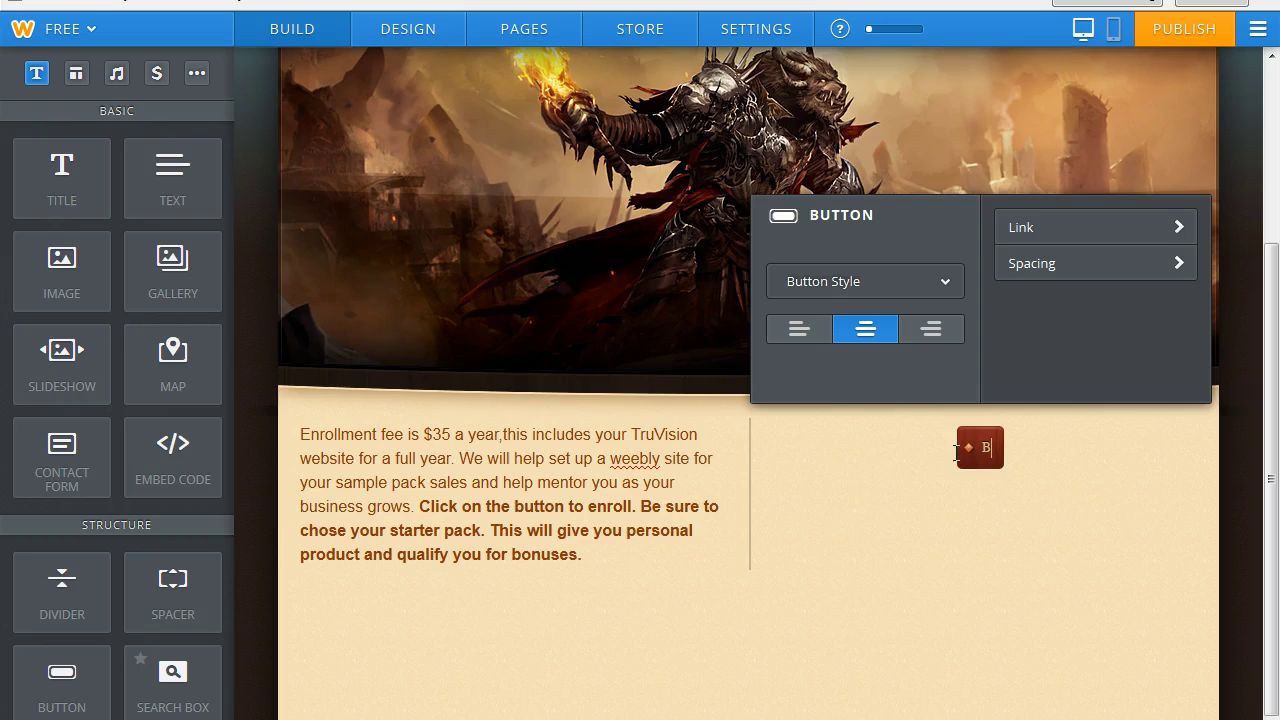
pyautogui.write('ecome A')
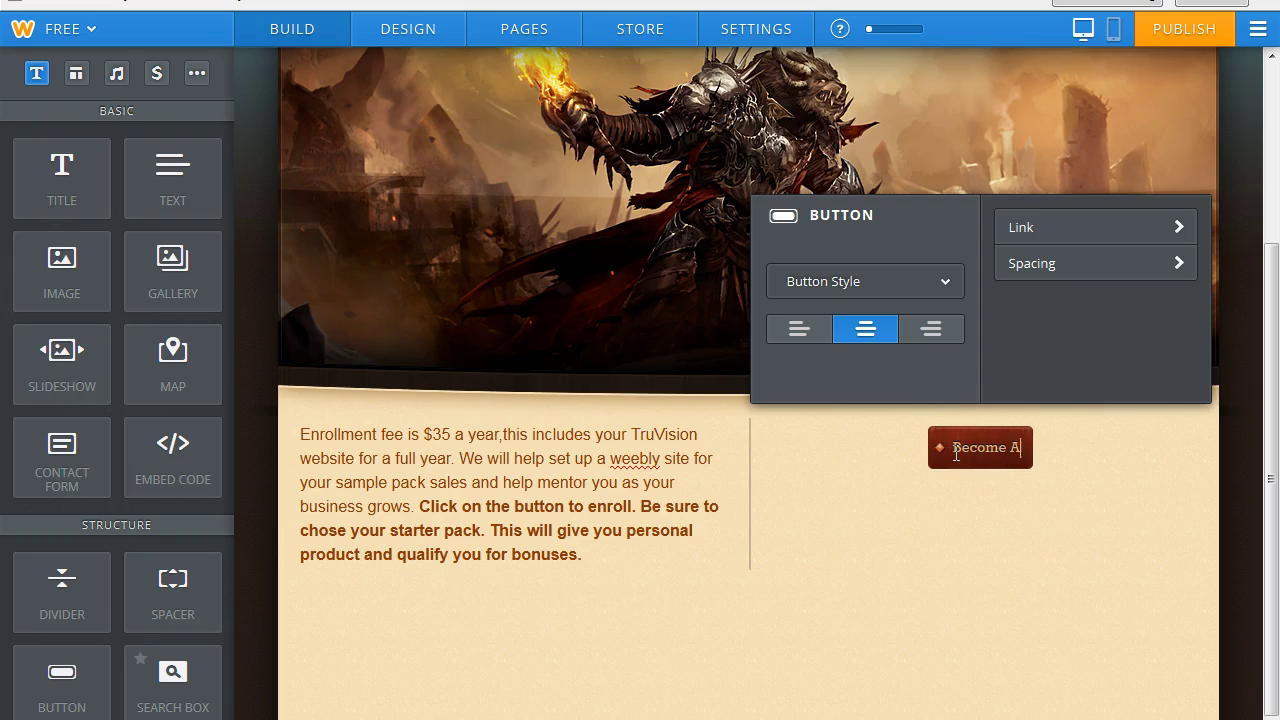
pyautogui.write('ssociat')
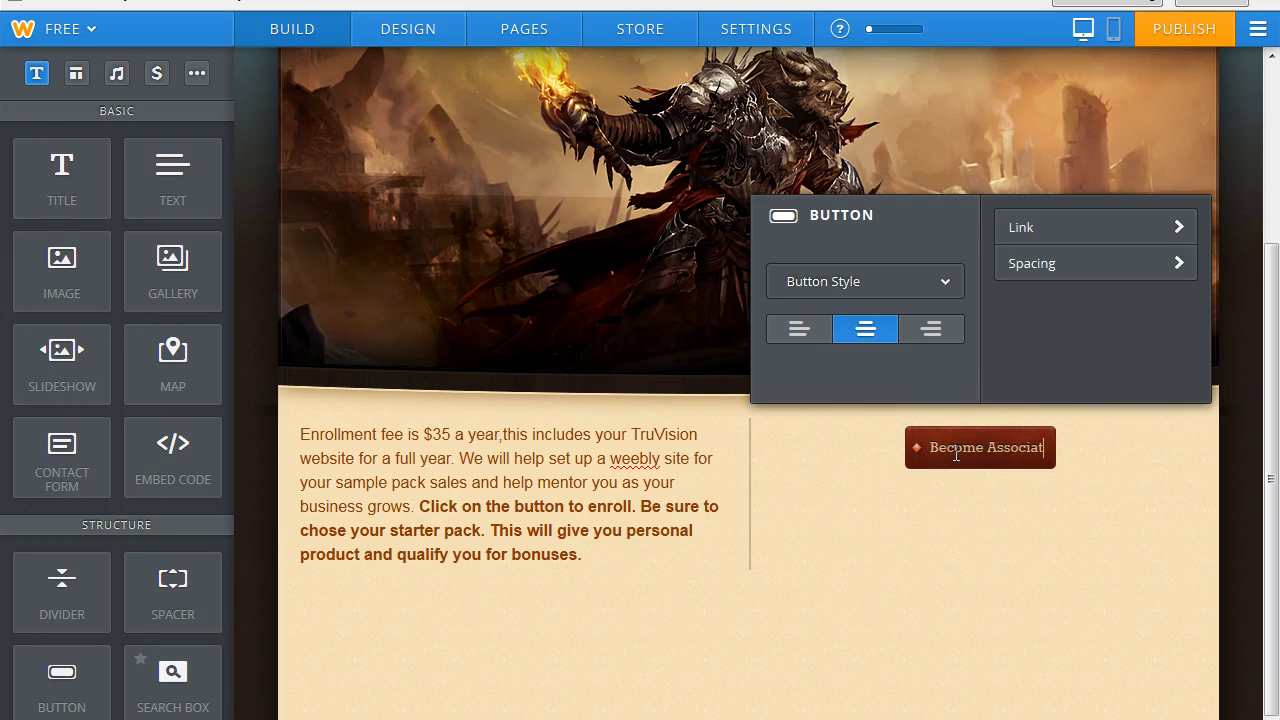
pyautogui.write('e now!')
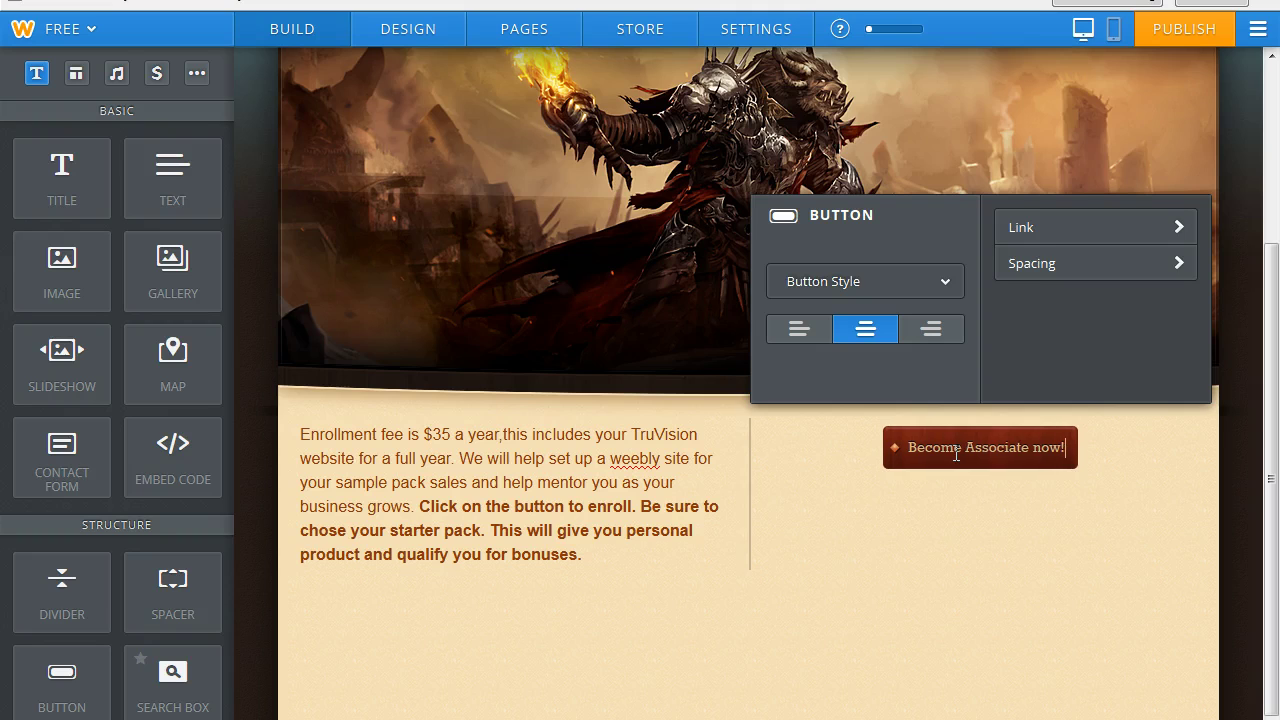
pyautogui.click(1156, 488)
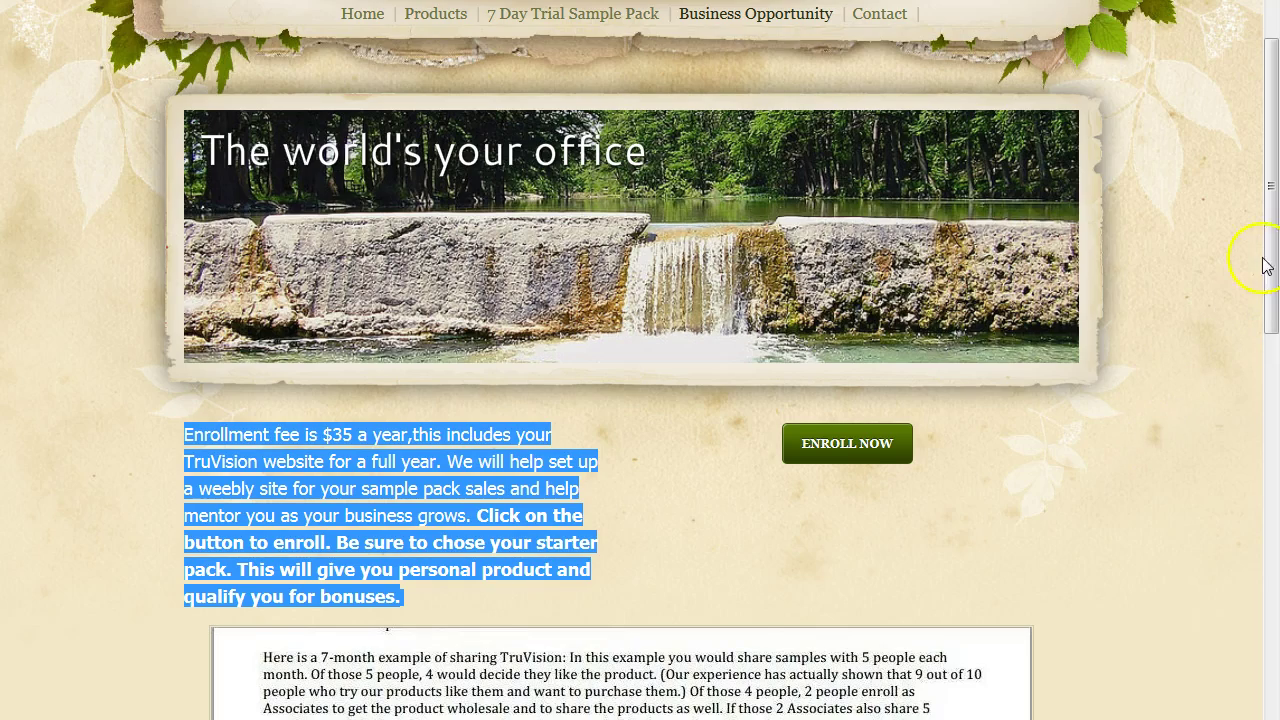
# Add an Image element below the enrollment text.
pyautogui.moveTo(1265, 265); pyautogui.dragTo(1000, 106)
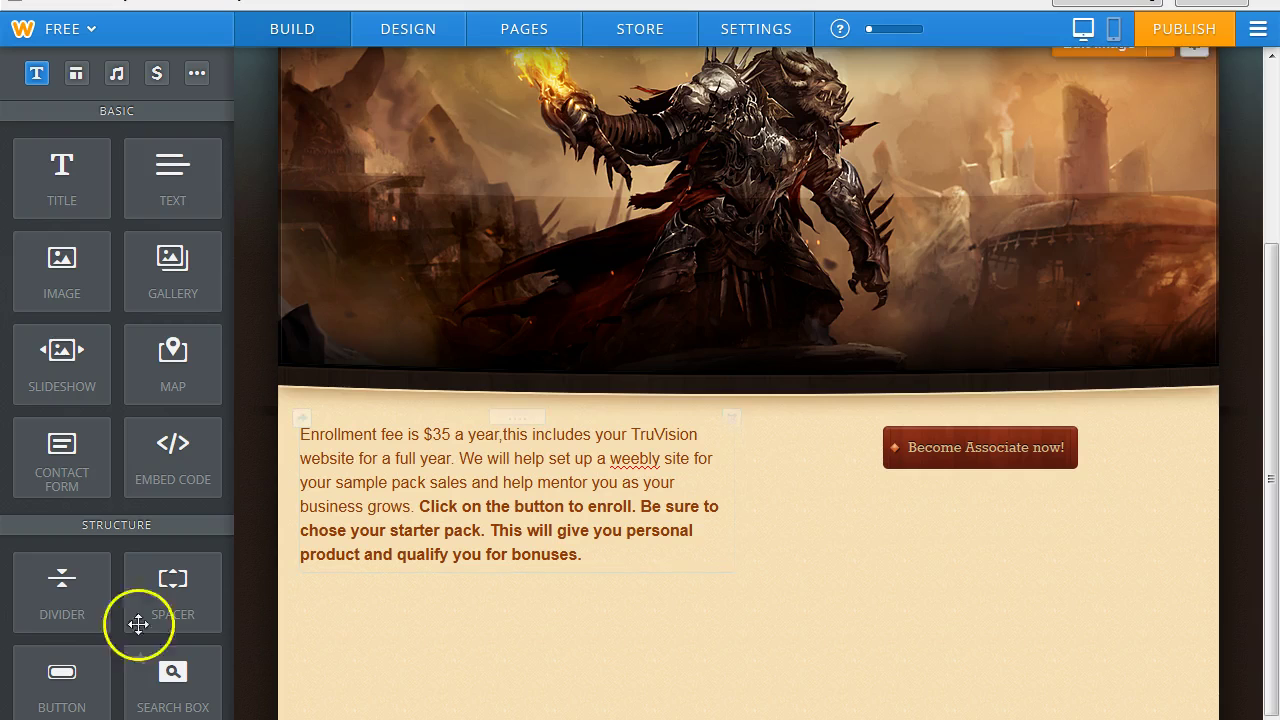
pyautogui.moveTo(61, 267); pyautogui.dragTo(1212, 568)
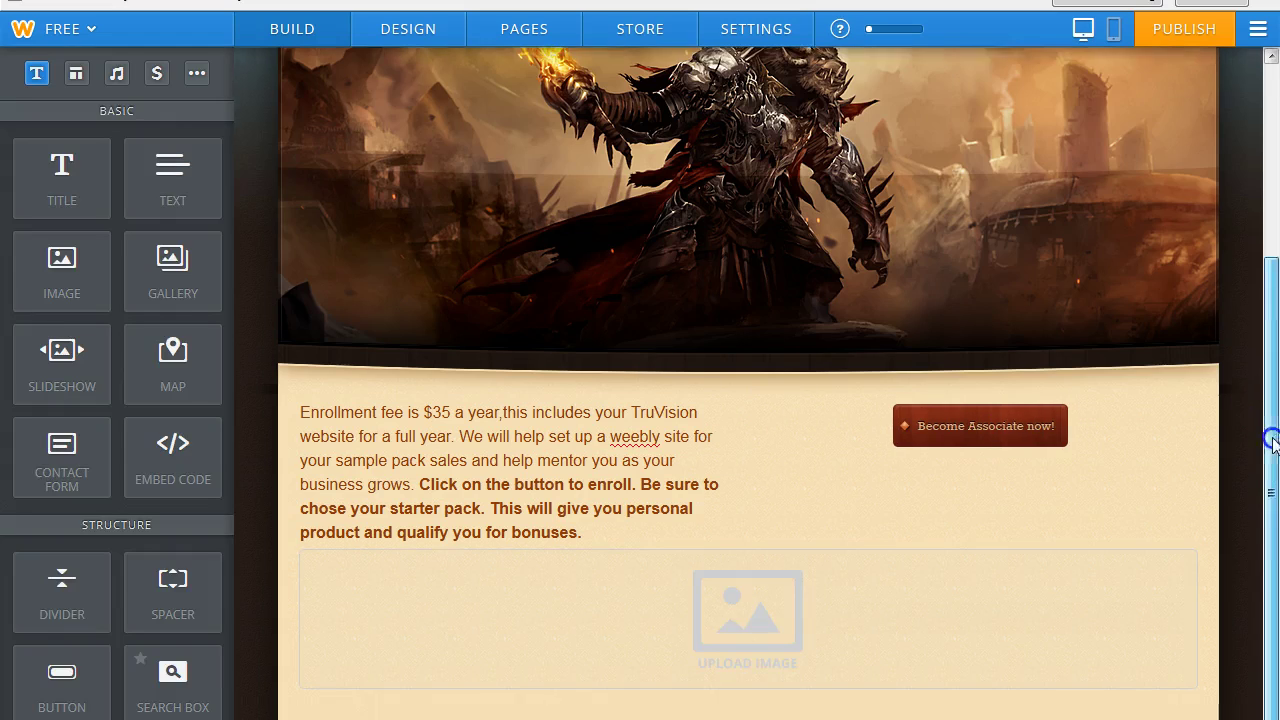
pyautogui.moveTo(1273, 440); pyautogui.dragTo(1273, 530)
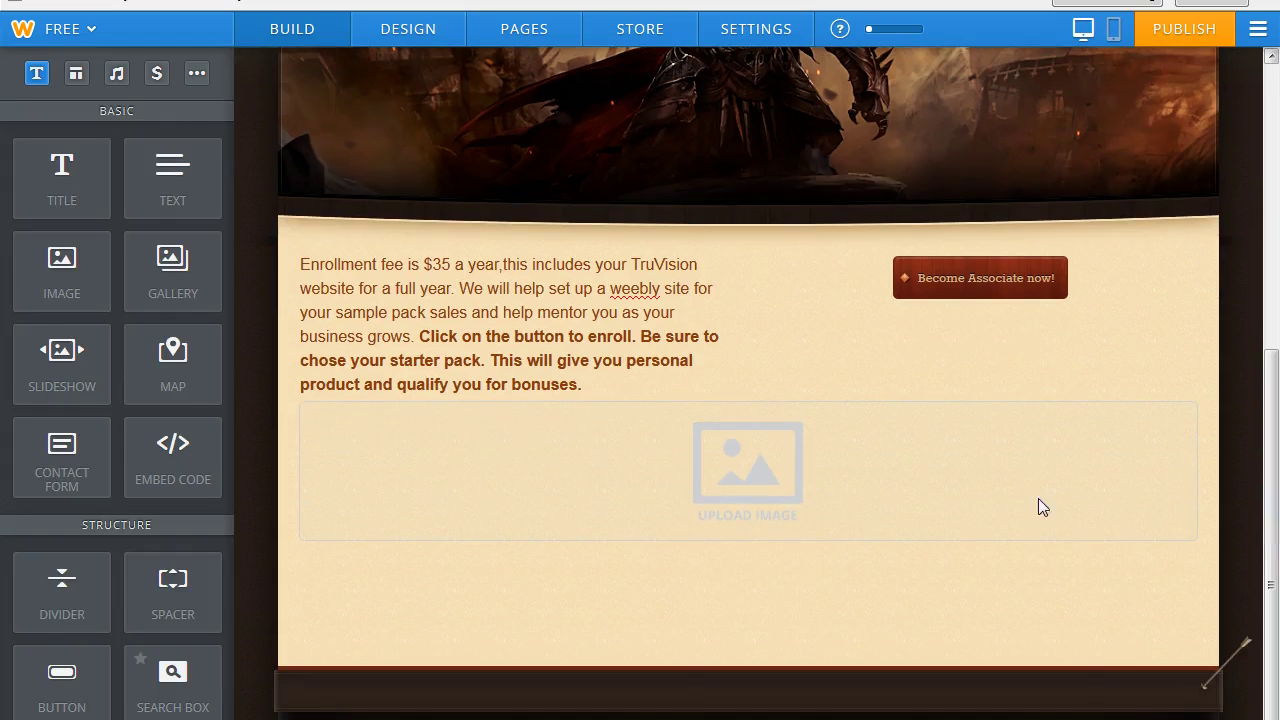
# Upload the compensation table image from the site making pics folder.
pyautogui.click(750, 448)
pyautogui.click(675, 575)
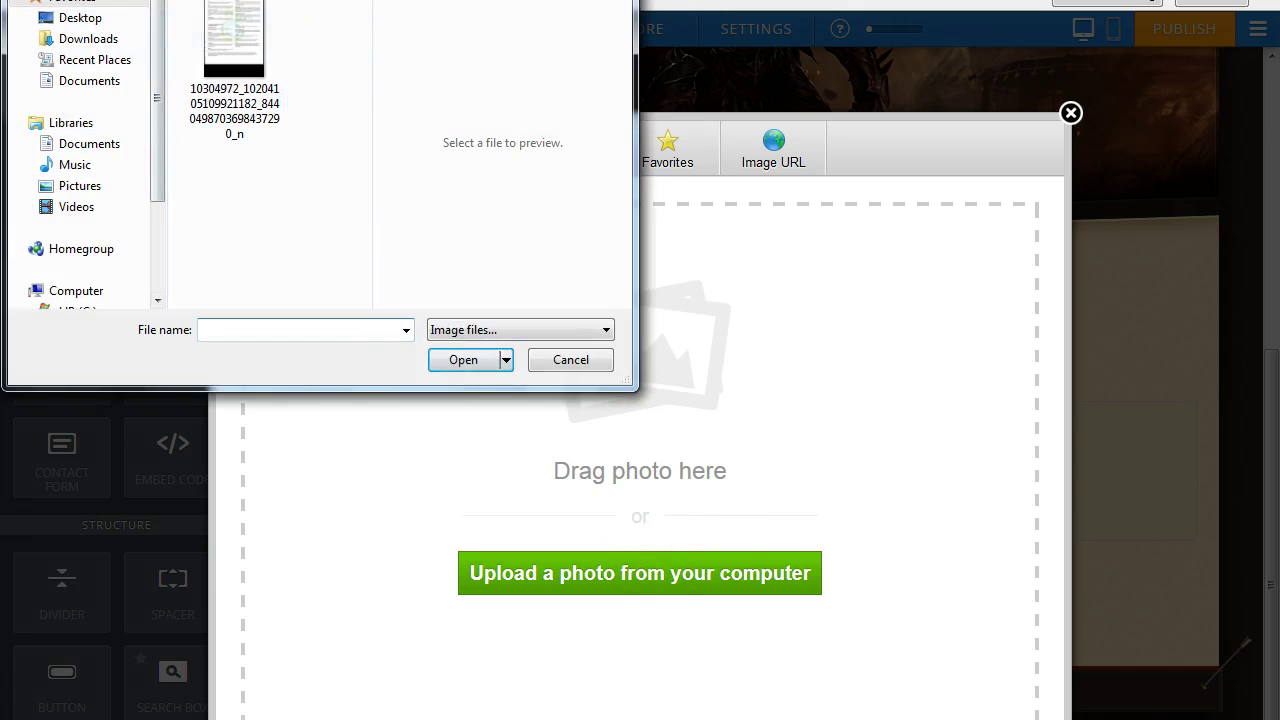
pyautogui.moveTo(366, 50); pyautogui.dragTo(366, 20)
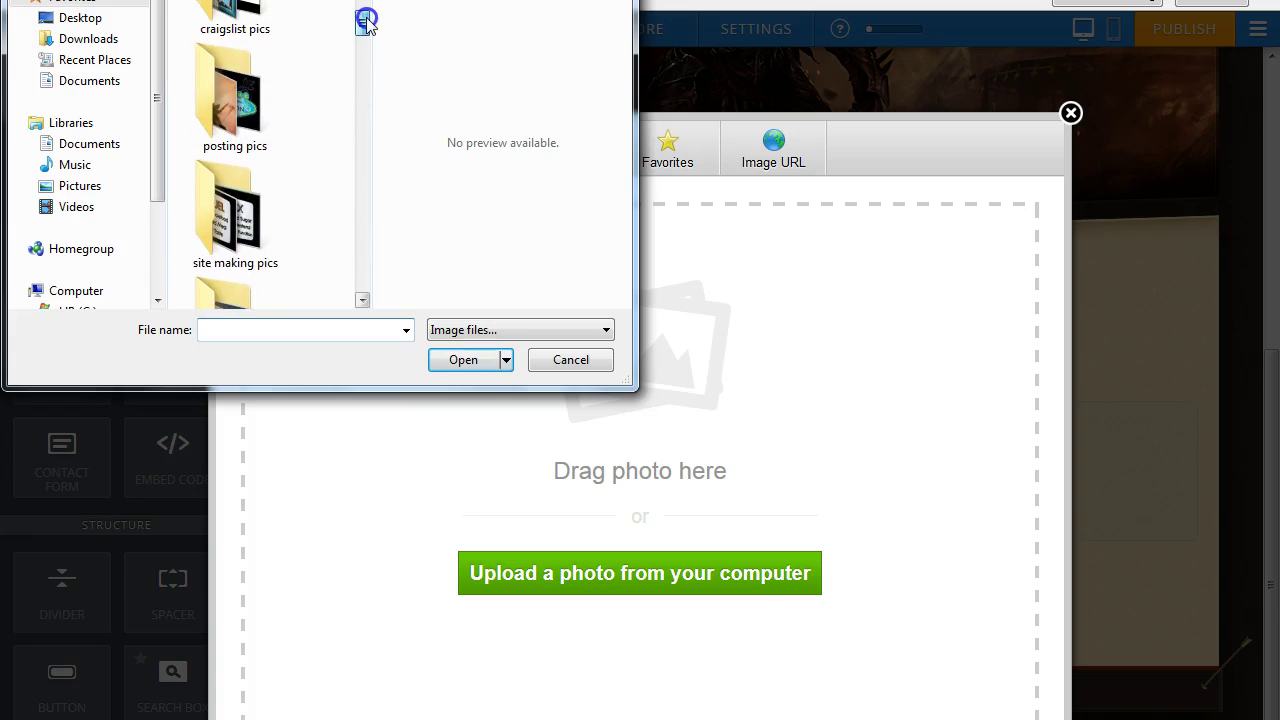
pyautogui.click(235, 210)
pyautogui.doubleClick(235, 210)
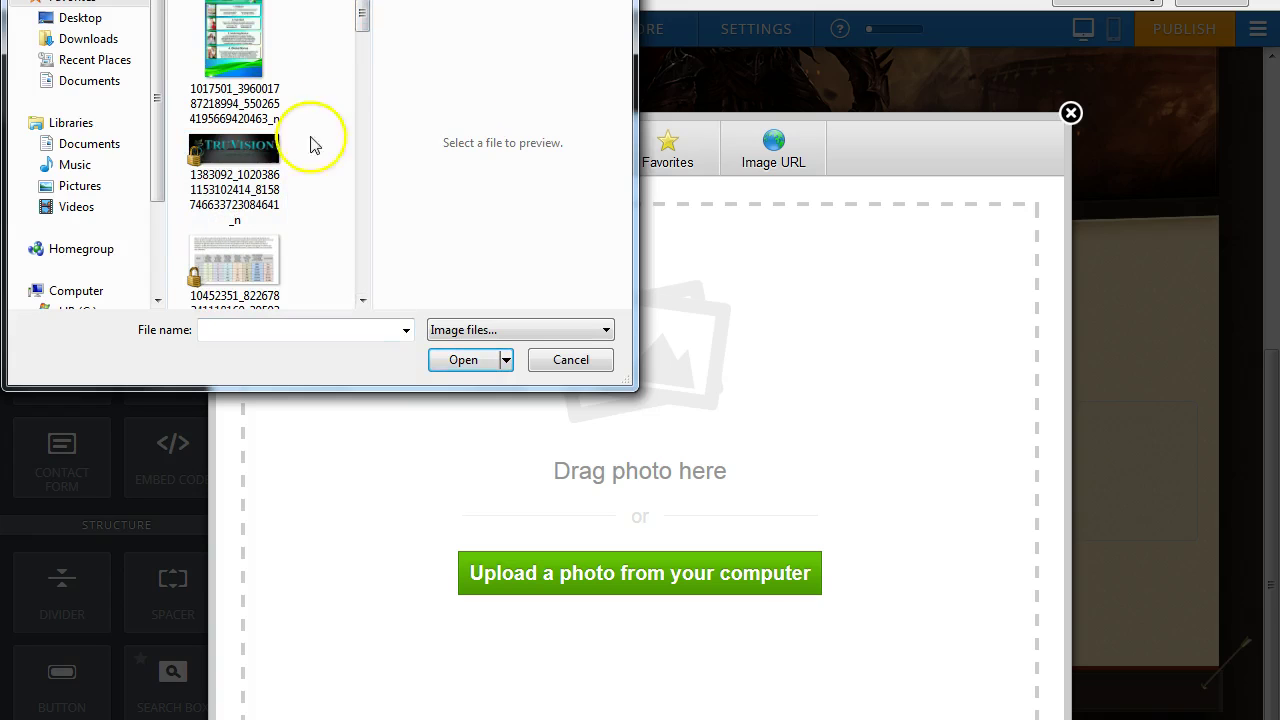
pyautogui.click(252, 262)
pyautogui.click(461, 360)
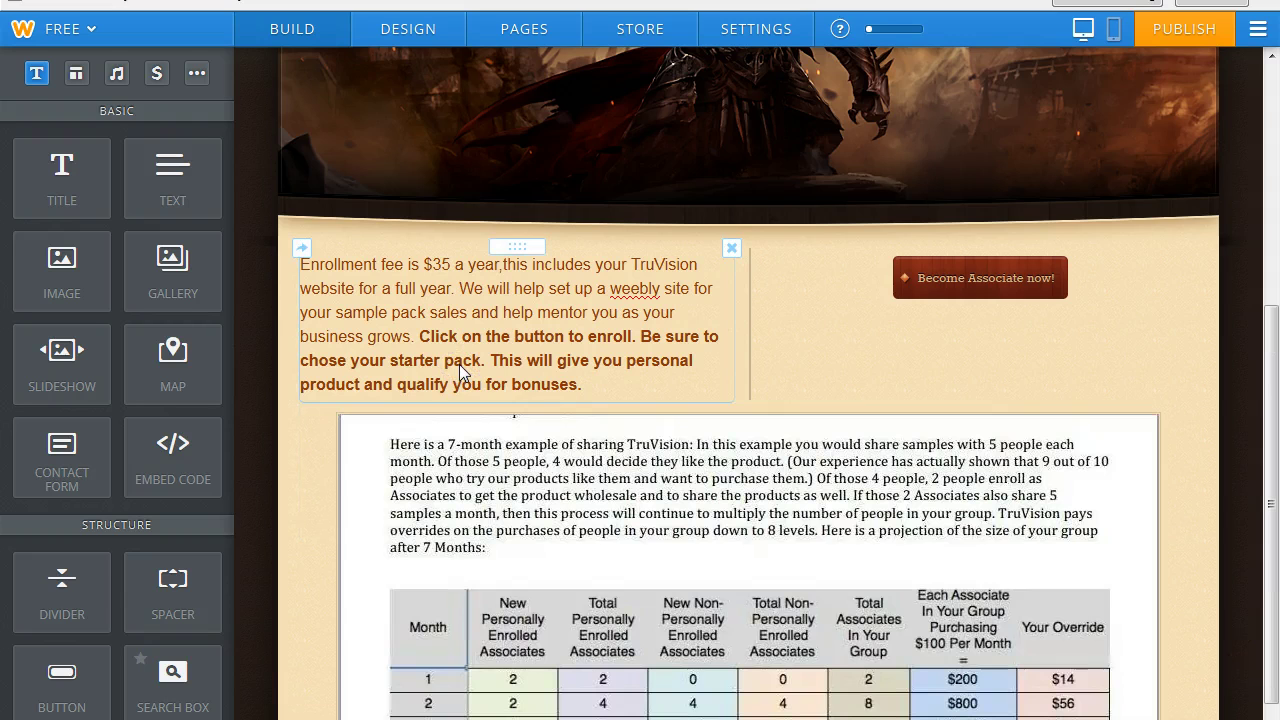
# Shrink the compensation-table image slightly and deselect it.
pyautogui.scroll(-3, 1262, 351)
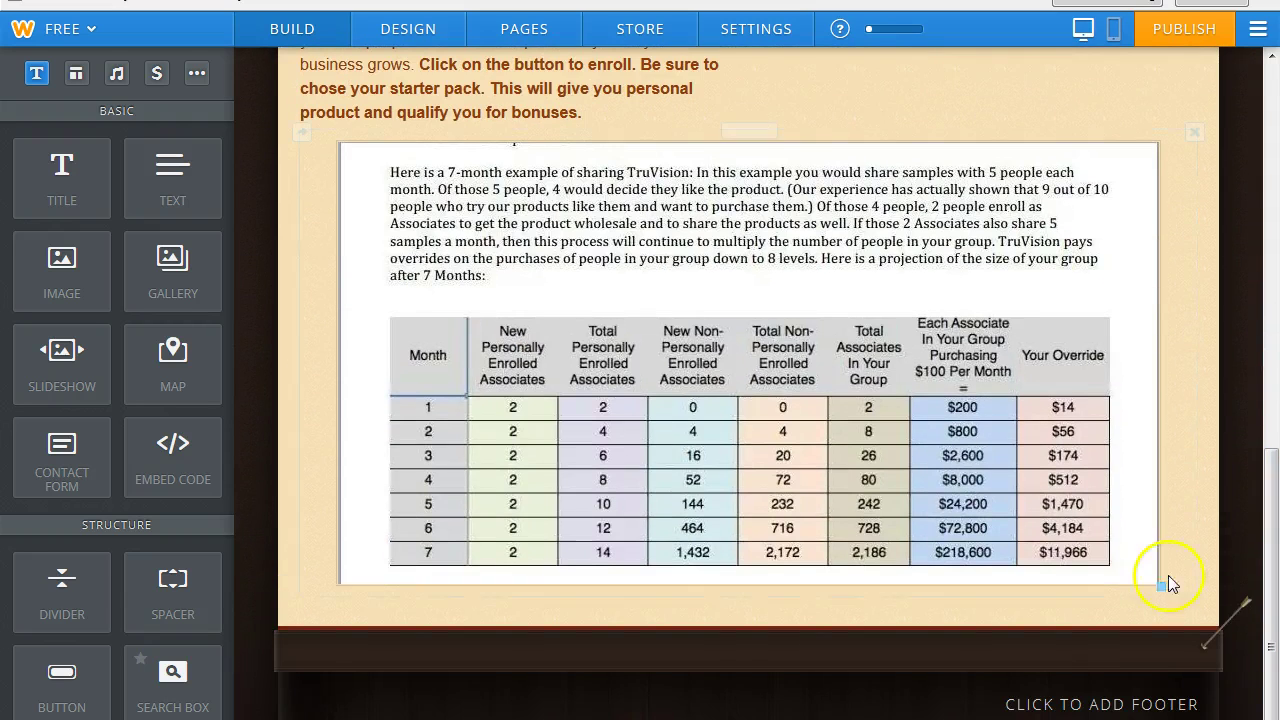
pyautogui.moveTo(1151, 577); pyautogui.dragTo(1103, 521)
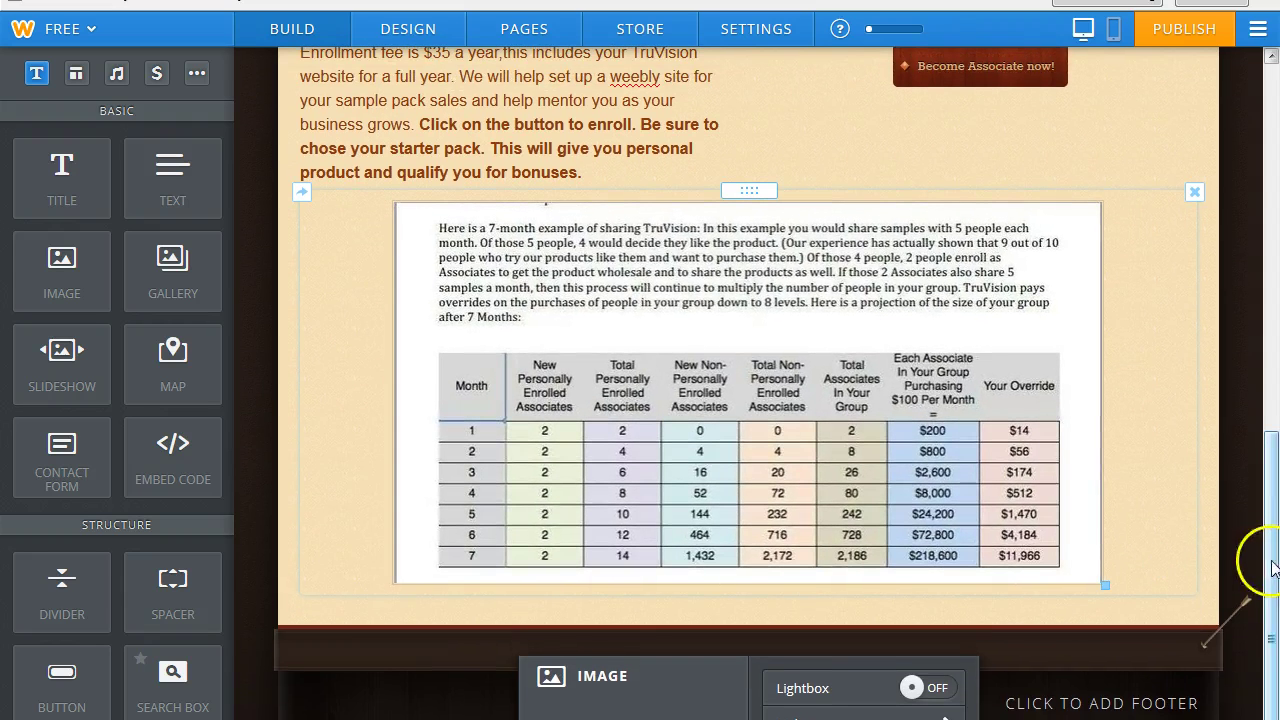
pyautogui.click(1203, 462)
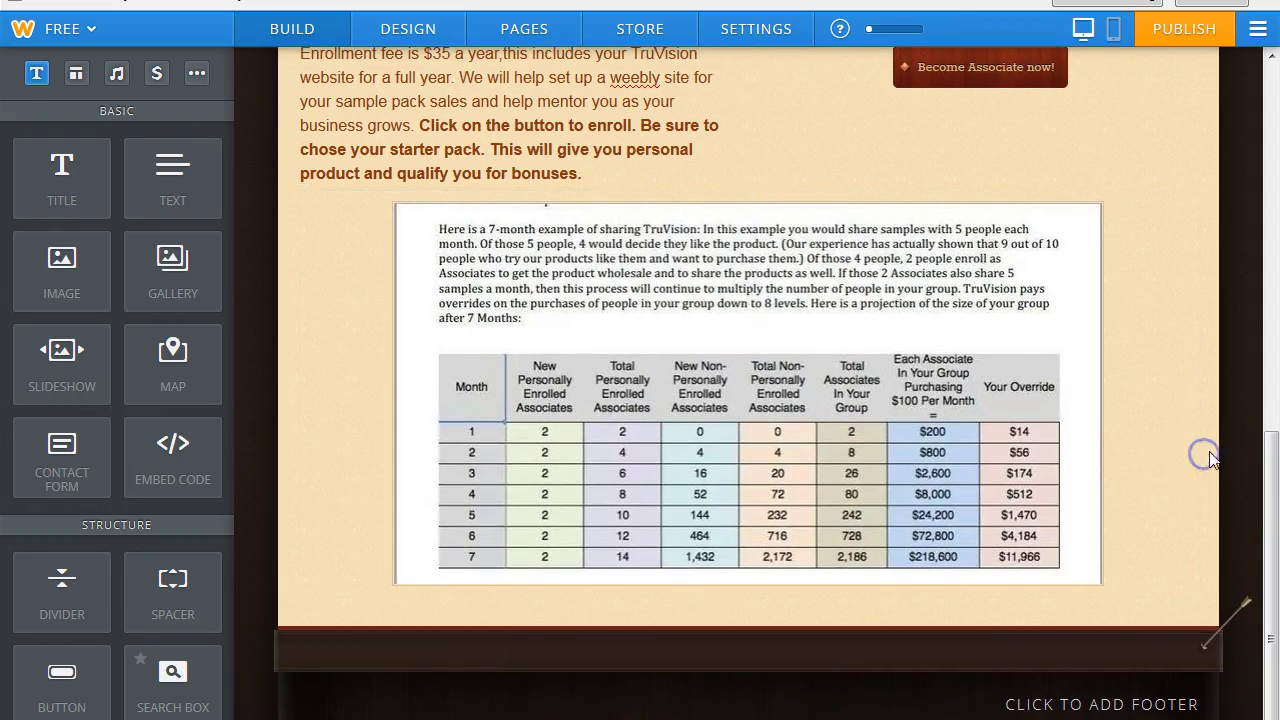
# Place a Document element from the MEDIA section below the table image.
pyautogui.moveTo(1267, 445); pyautogui.dragTo(1270, 418)
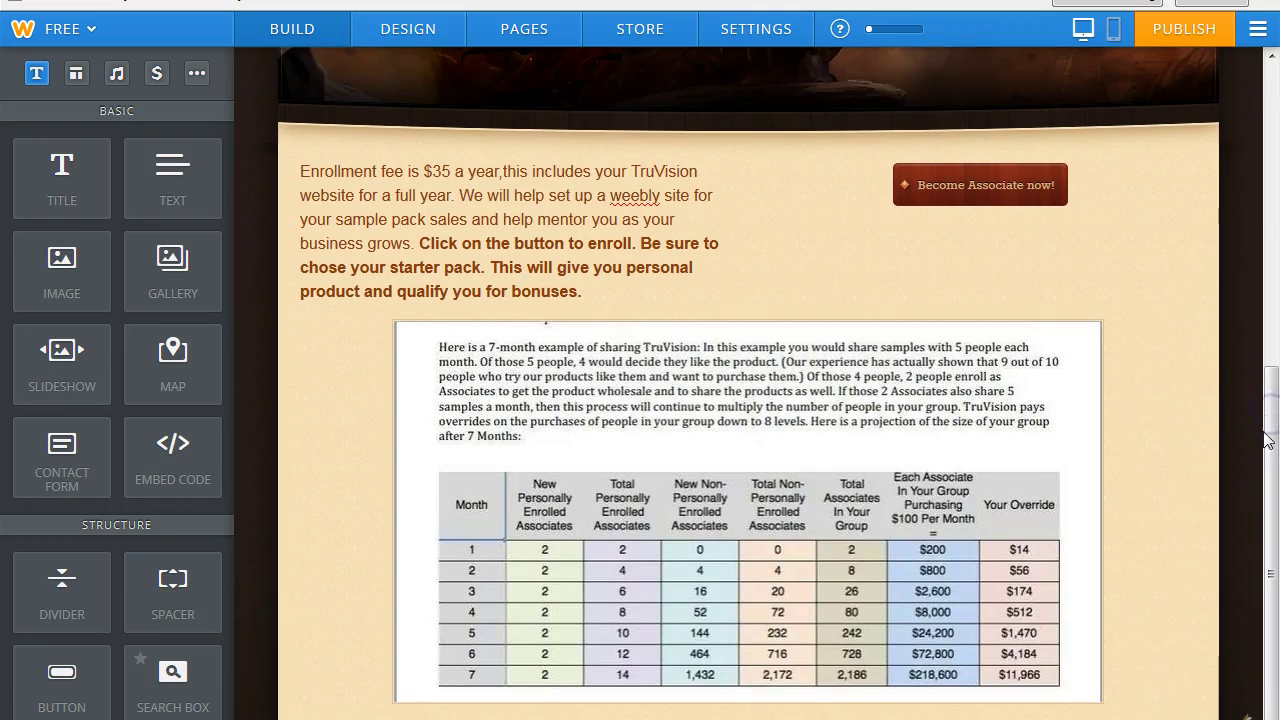
pyautogui.scroll(-1, 1262, 425)
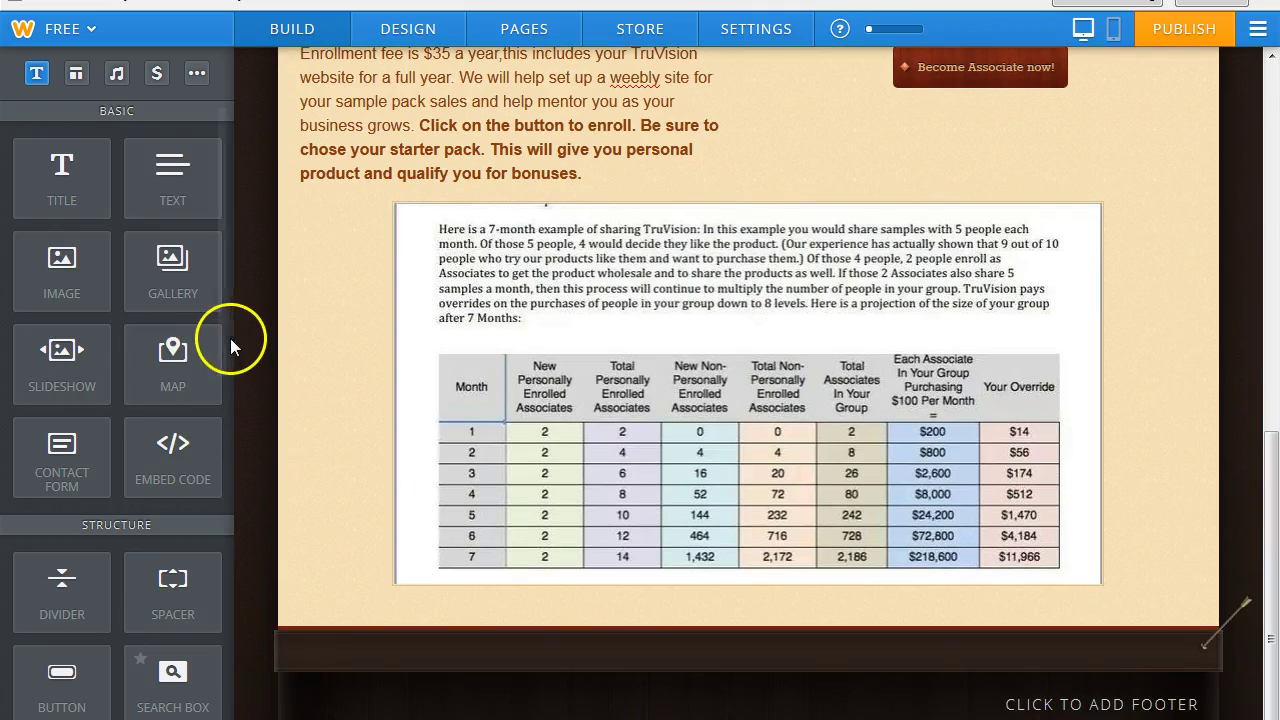
pyautogui.moveTo(223, 340); pyautogui.dragTo(229, 509)
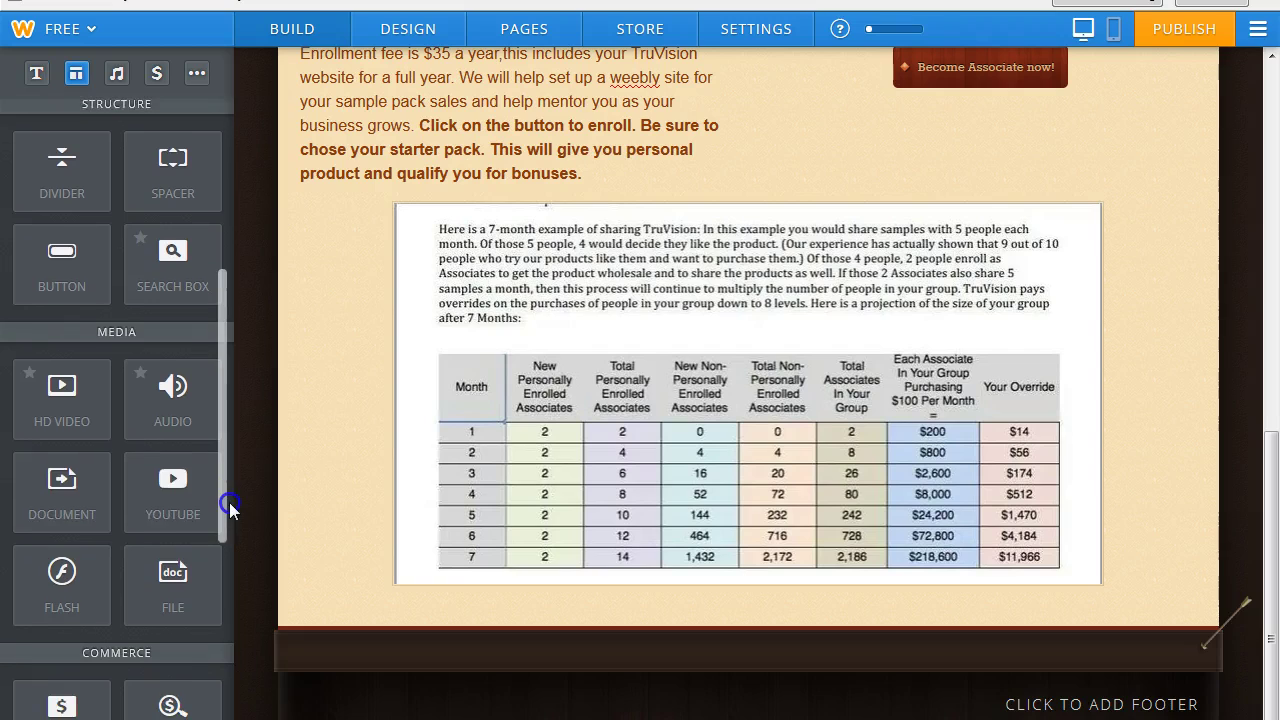
pyautogui.moveTo(63, 491); pyautogui.dragTo(787, 594)
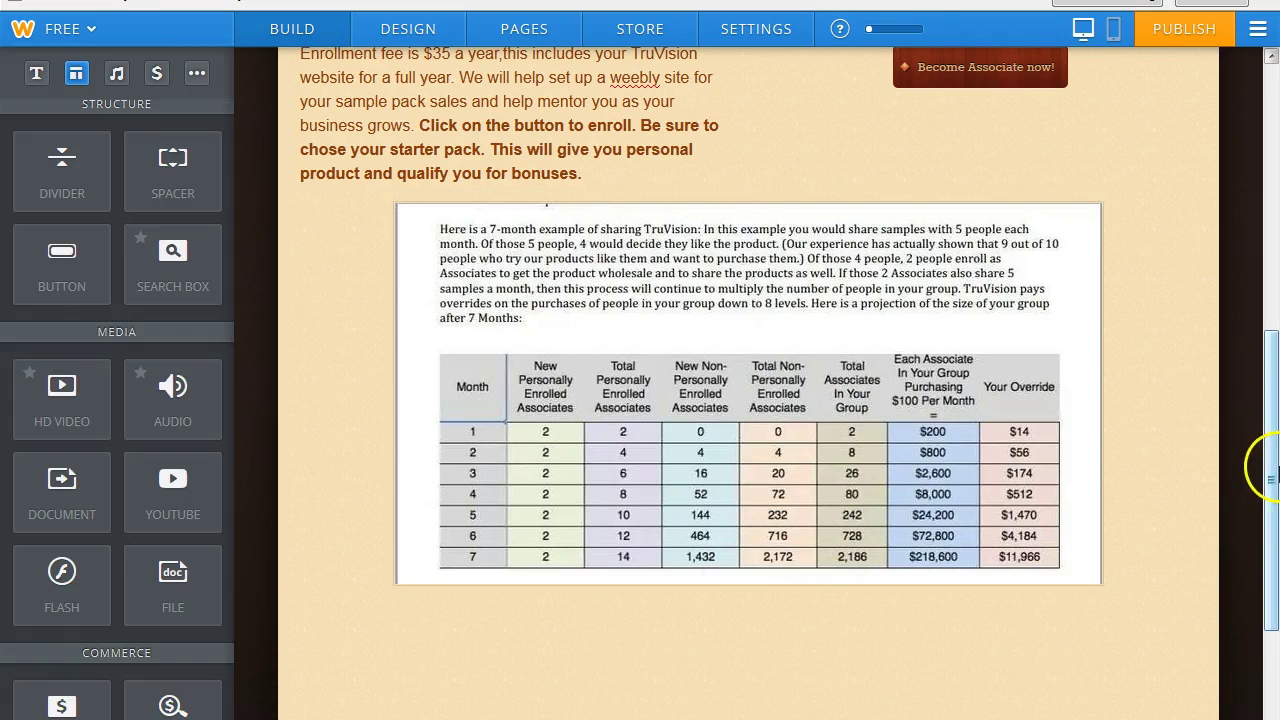
# Set the document element's height to Extra Large.
pyautogui.moveTo(1271, 453); pyautogui.dragTo(1274, 670)
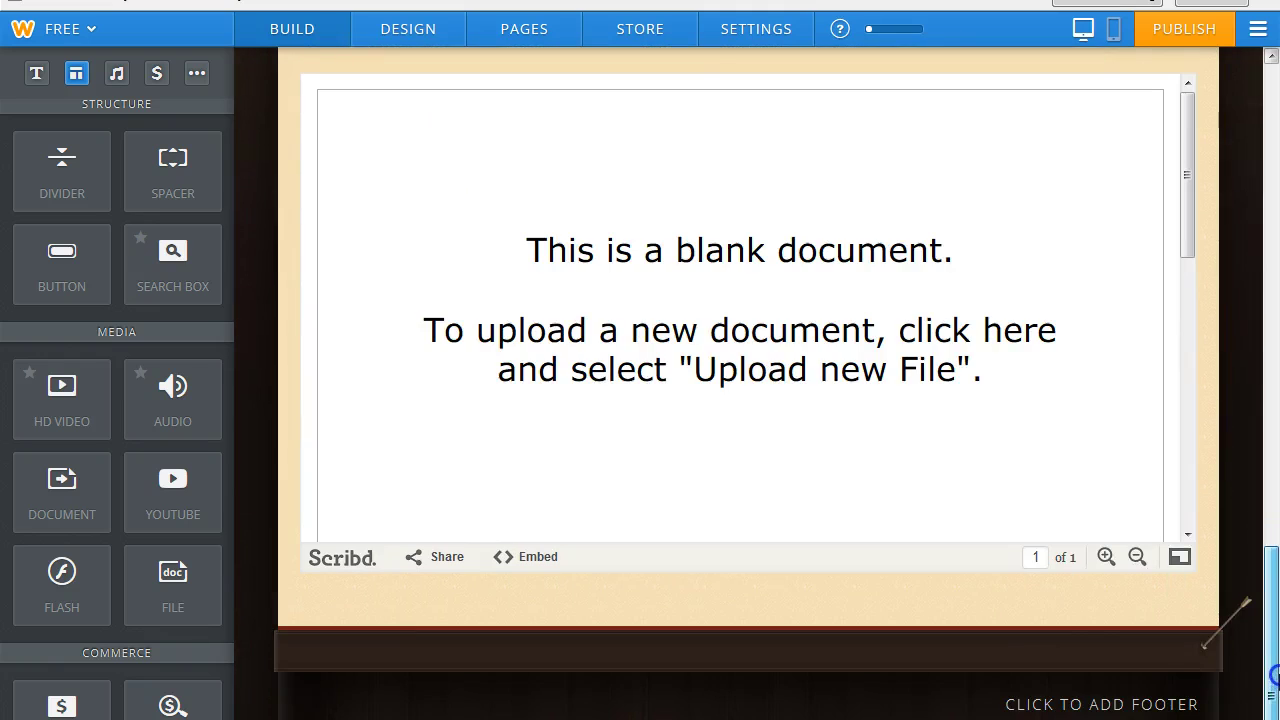
pyautogui.click(804, 395)
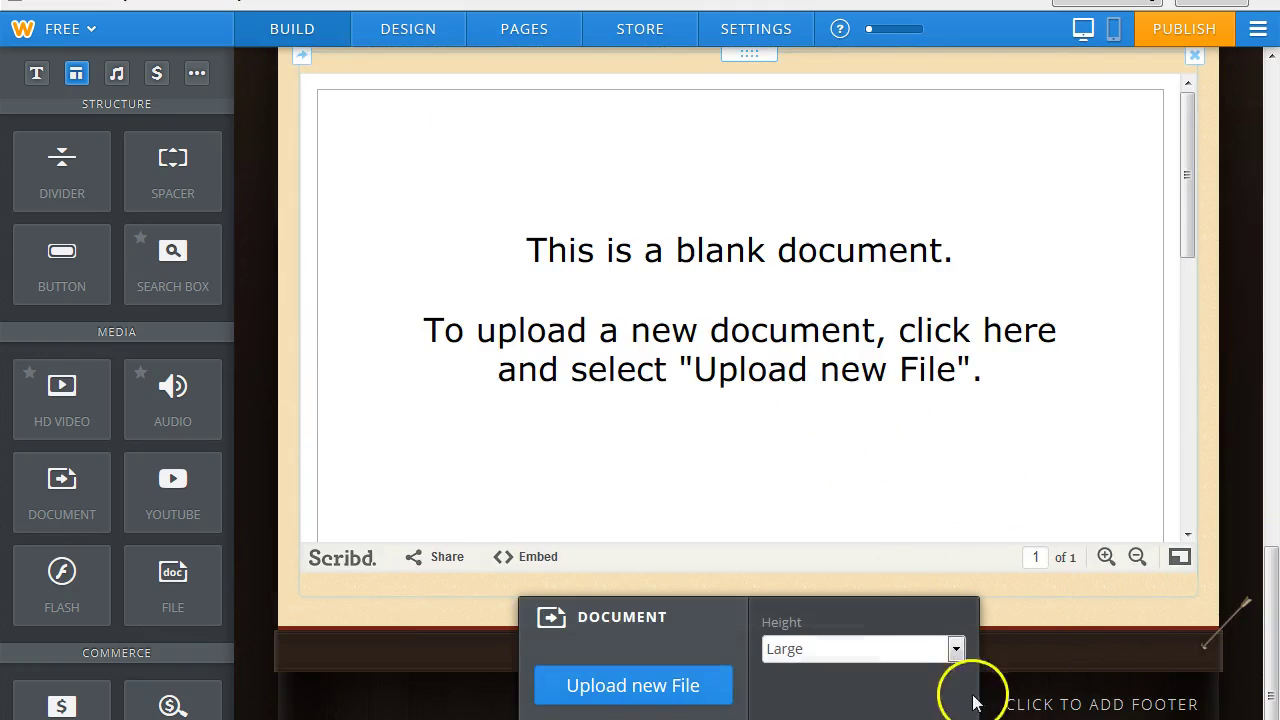
pyautogui.click(953, 652)
pyautogui.click(896, 719)
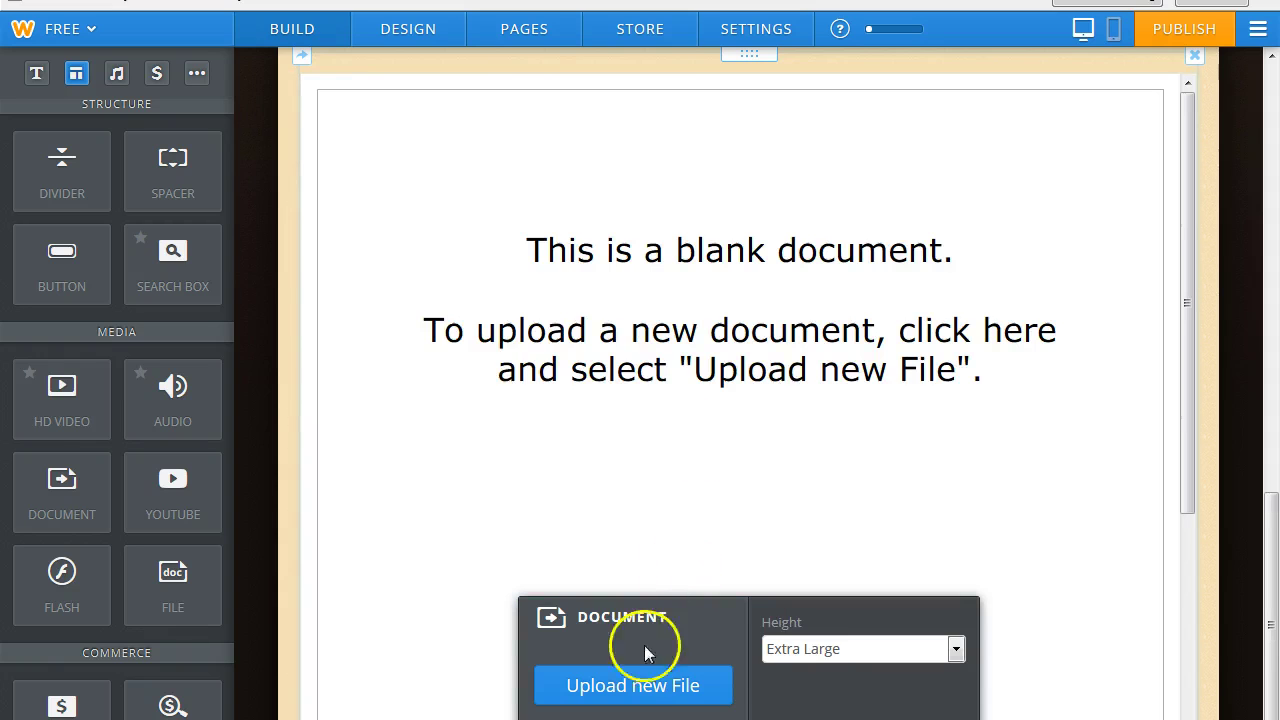
# Start uploading a new file and browse into the site pics folder.
pyautogui.click(616, 686)
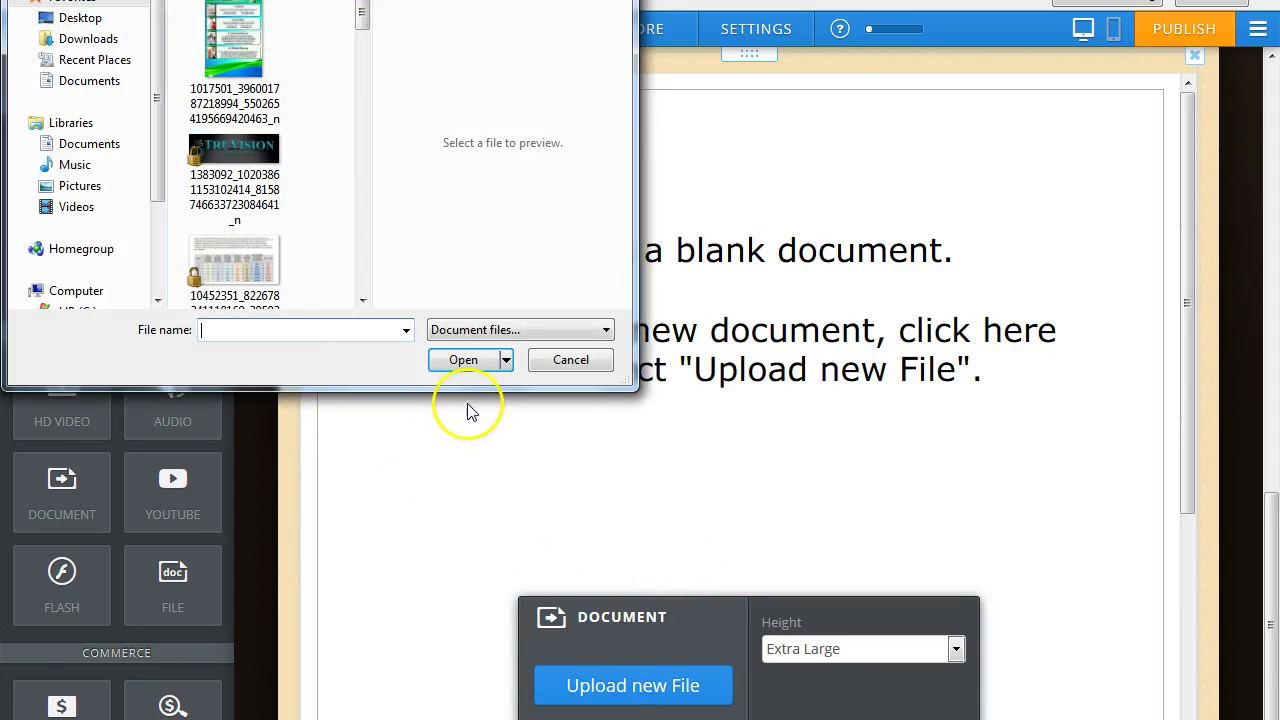
pyautogui.moveTo(359, 22)
pyautogui.mouseDown()
pyautogui.moveTo(362, 269)
pyautogui.moveTo(385, 8)
pyautogui.mouseUp()
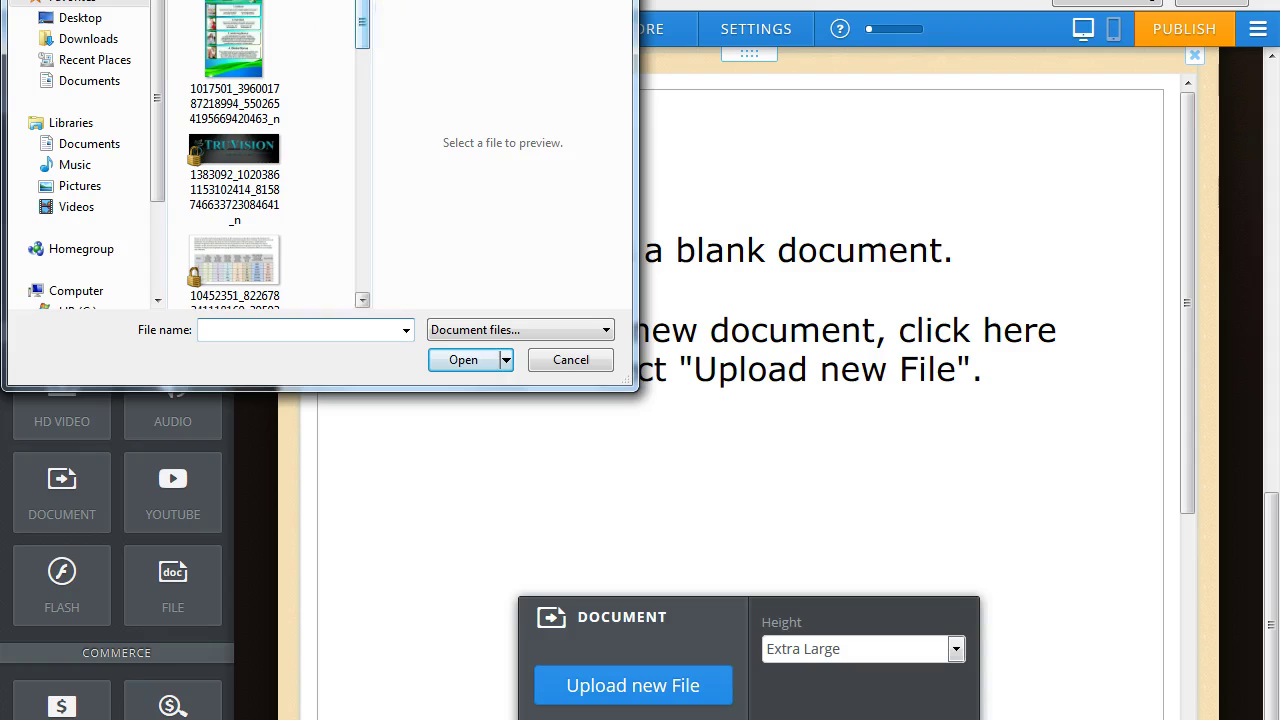
pyautogui.hotkey('alt', 'Left')
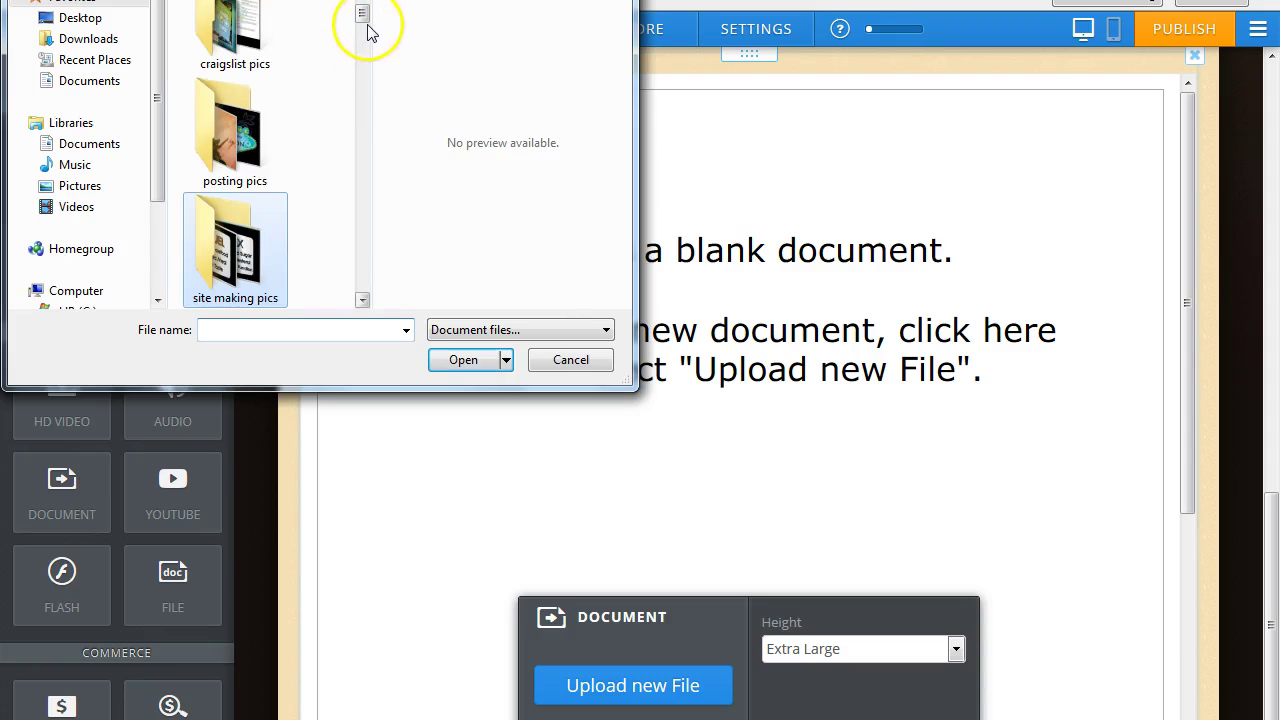
pyautogui.moveTo(365, 22); pyautogui.dragTo(366, 24)
pyautogui.moveTo(363, 22); pyautogui.dragTo(363, 30)
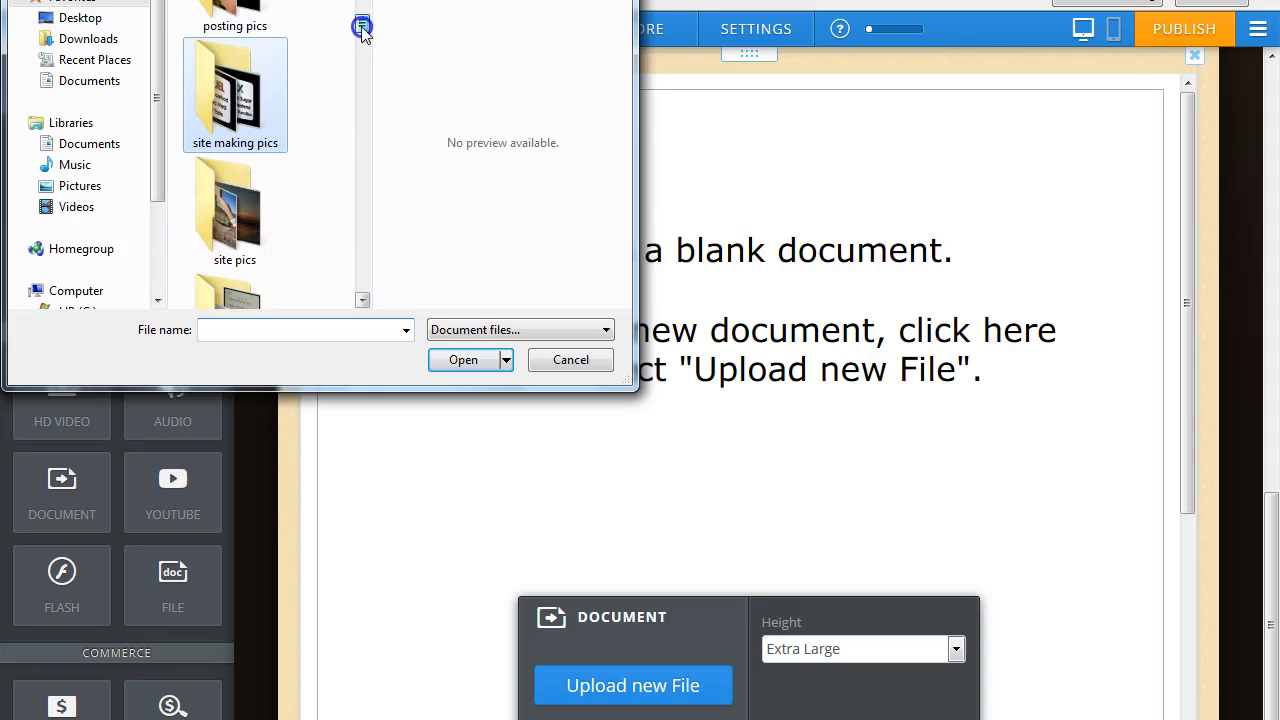
pyautogui.doubleClick(215, 232)
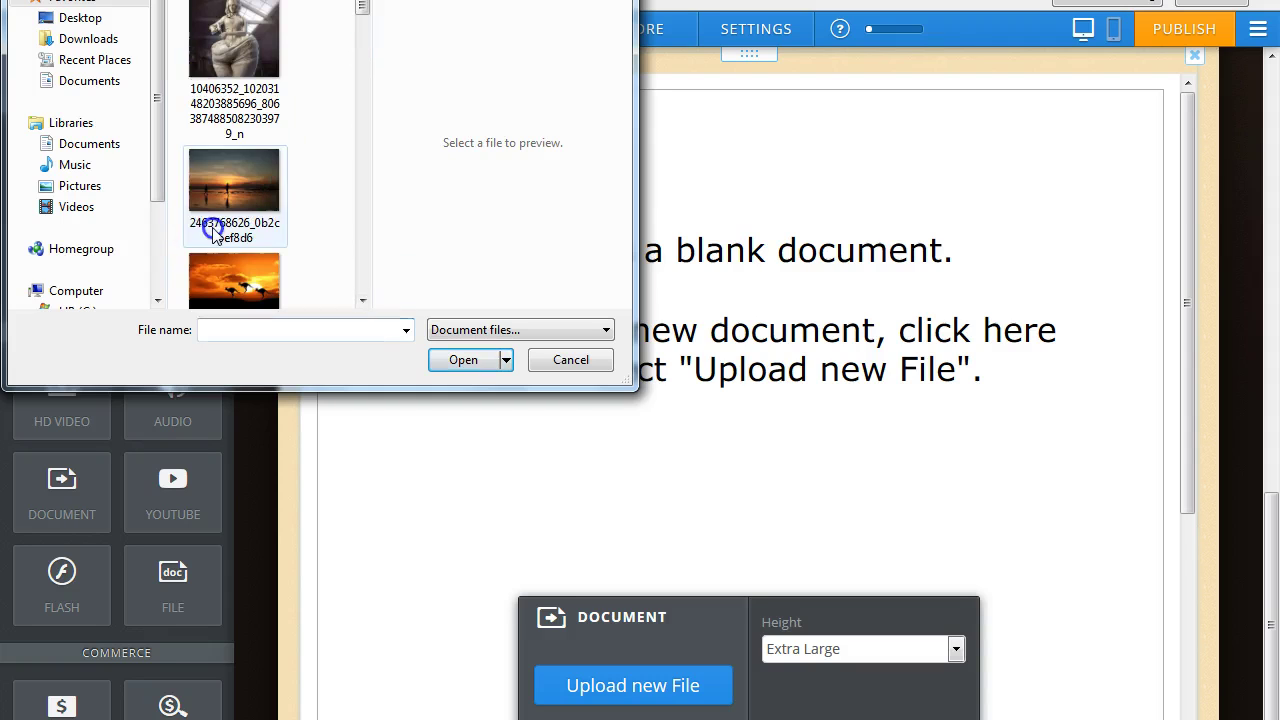
# Browse into the posting pics folder and back to the parent folder in the Open dialog.
pyautogui.moveTo(363, 13)
pyautogui.mouseDown()
pyautogui.moveTo(361, 288)
pyautogui.moveTo(368, 10)
pyautogui.mouseUp()
pyautogui.hotkey('alt', 'Left')
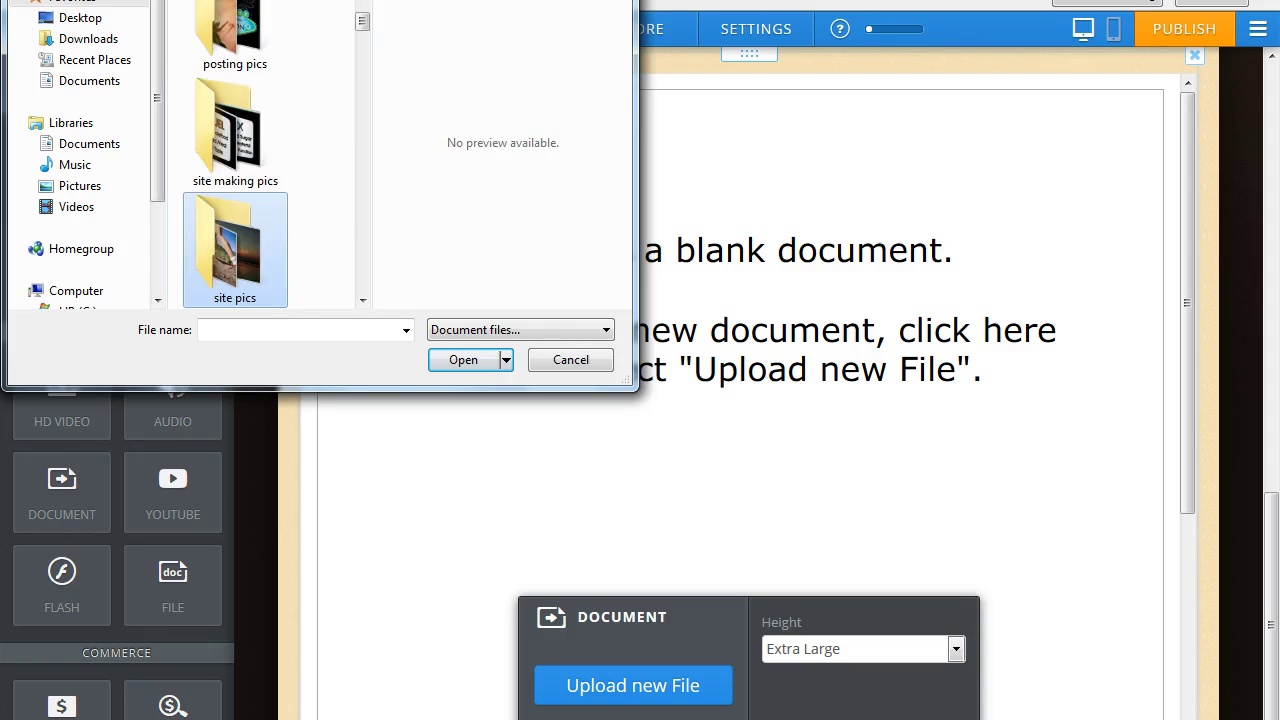
pyautogui.moveTo(360, 23); pyautogui.dragTo(362, 14)
pyautogui.click(213, 175)
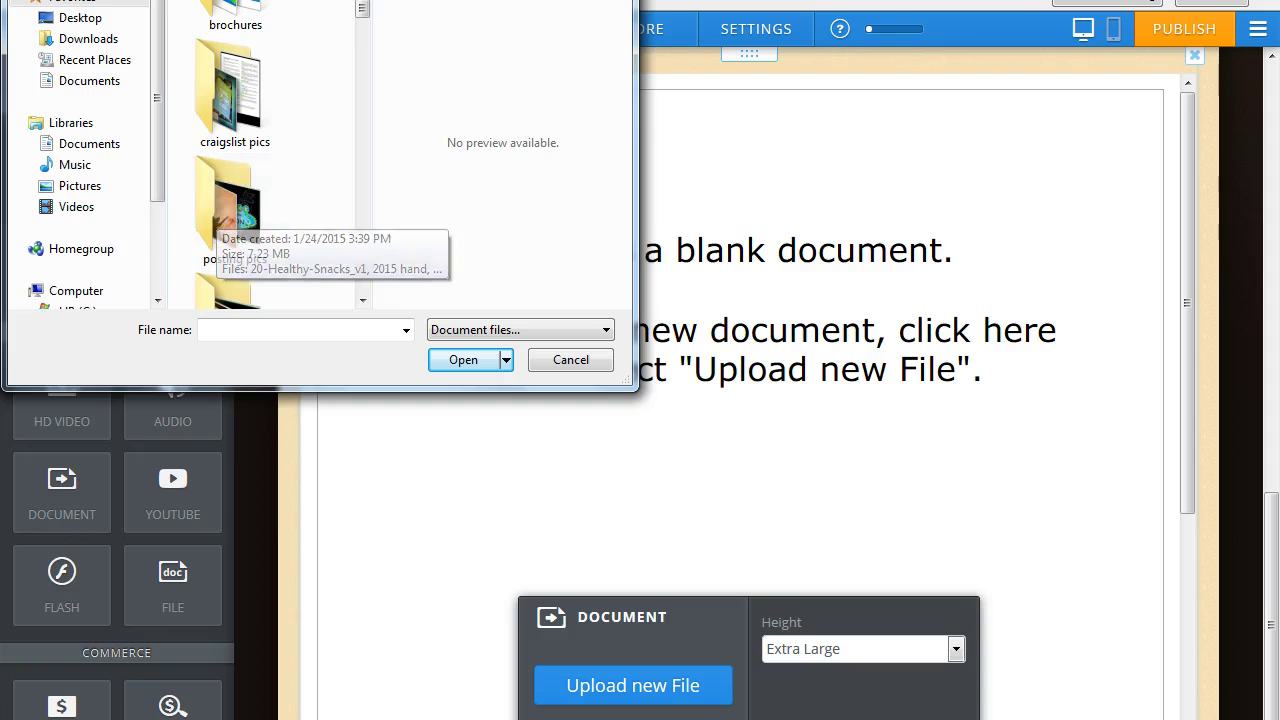
pyautogui.doubleClick(228, 235)
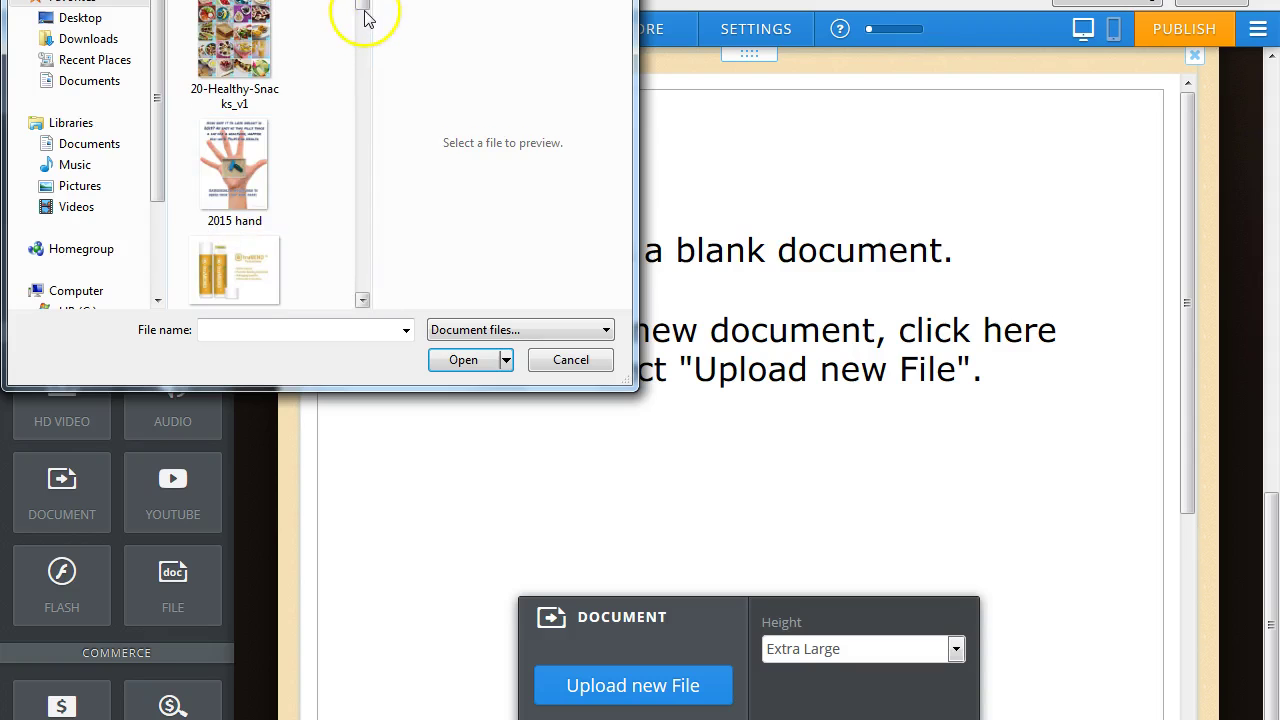
pyautogui.moveTo(363, 8)
pyautogui.mouseDown()
pyautogui.moveTo(351, 100)
pyautogui.moveTo(366, 288)
pyautogui.moveTo(390, 14)
pyautogui.moveTo(365, 8)
pyautogui.moveTo(354, 76)
pyautogui.mouseUp()
pyautogui.hotkey('alt', 'Left')
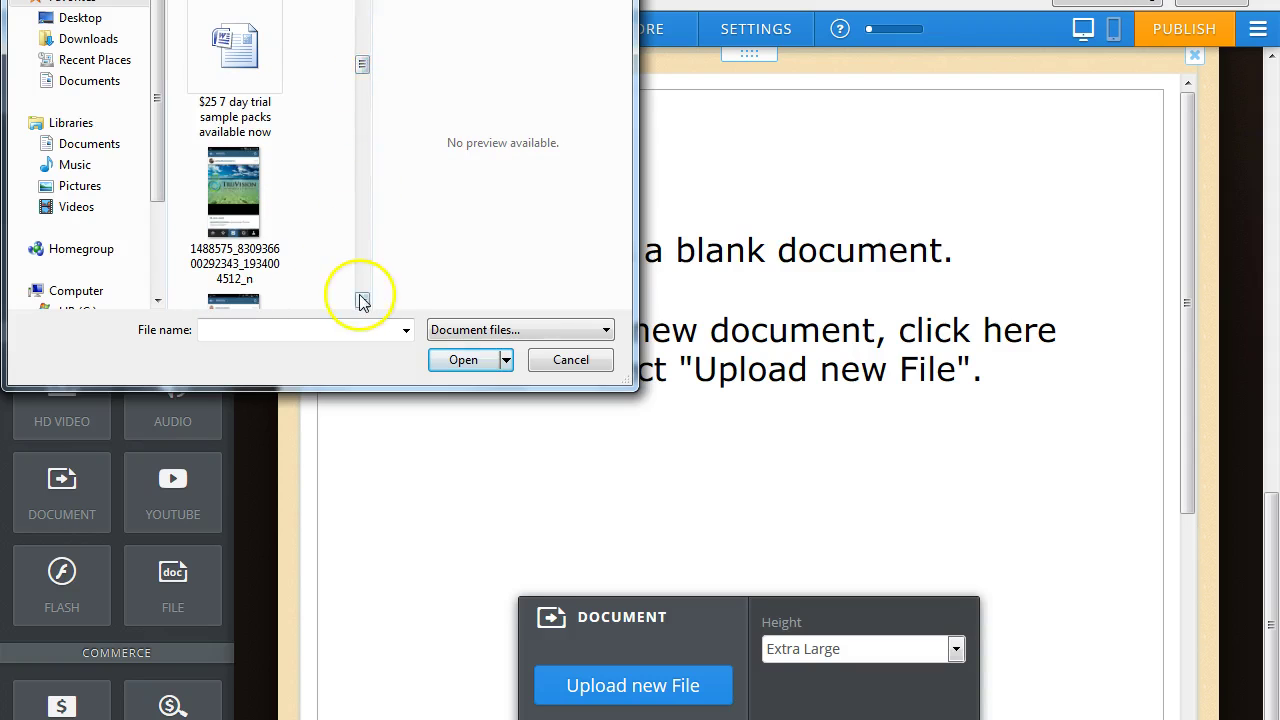
pyautogui.click(362, 299)
pyautogui.click(362, 299)
pyautogui.click(362, 299)
pyautogui.click(362, 299)
pyautogui.click(362, 299)
pyautogui.click(362, 299)
pyautogui.click(362, 299)
pyautogui.click(362, 299)
pyautogui.click(362, 299)
pyautogui.click(362, 299)
pyautogui.click(362, 299)
pyautogui.click(362, 299)
pyautogui.click(362, 299)
pyautogui.click(362, 299)
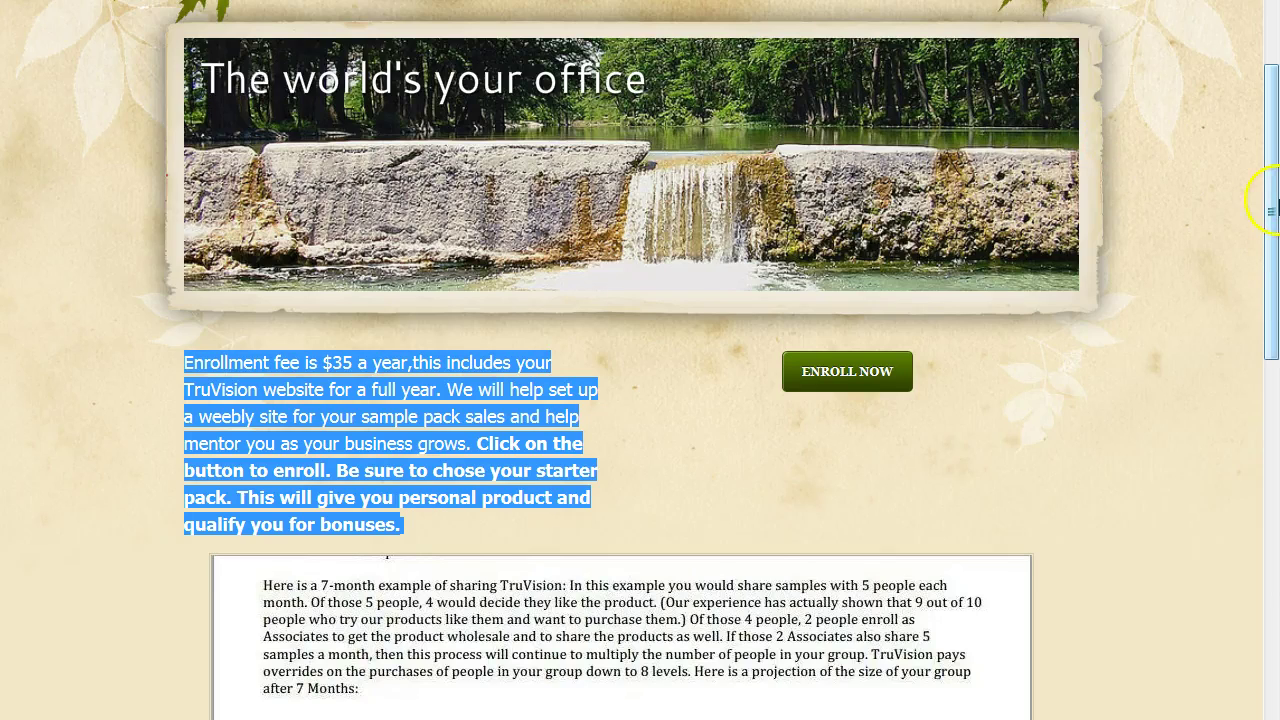
# Upload the Comp Plan Summary aug 2014 file into the document embed.
pyautogui.moveTo(1270, 207); pyautogui.dragTo(1266, 505)
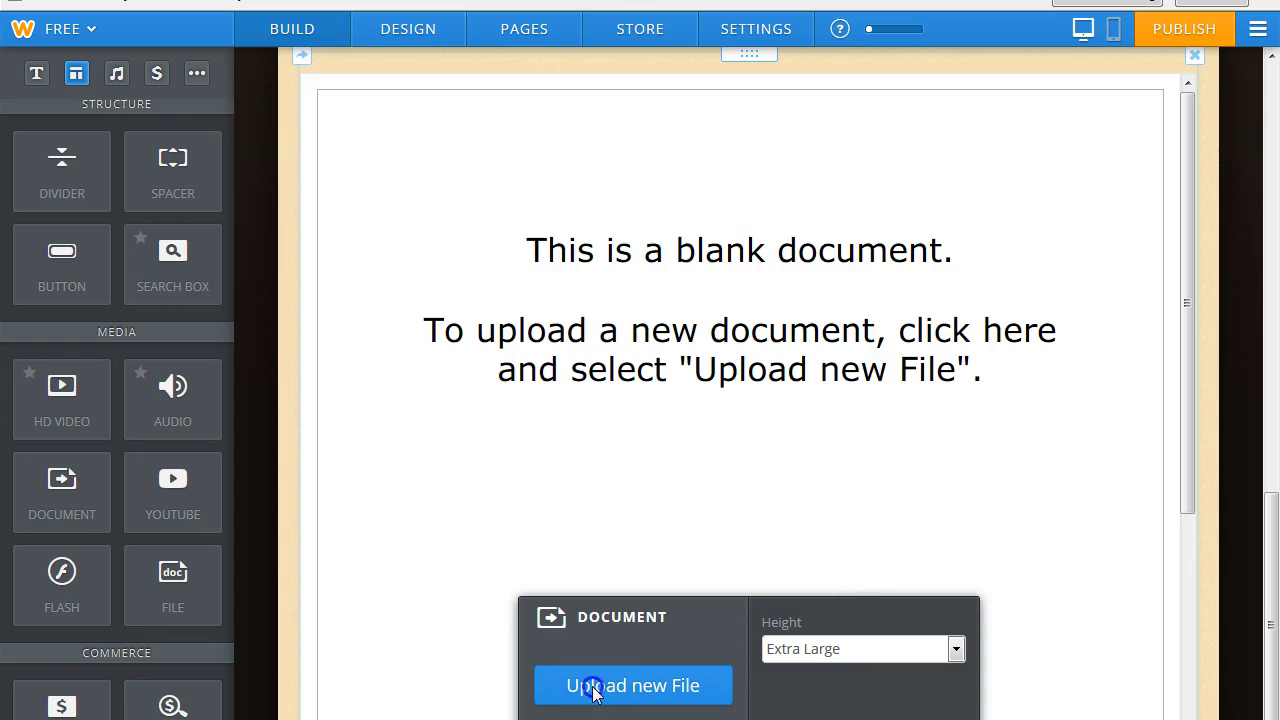
pyautogui.click(594, 690)
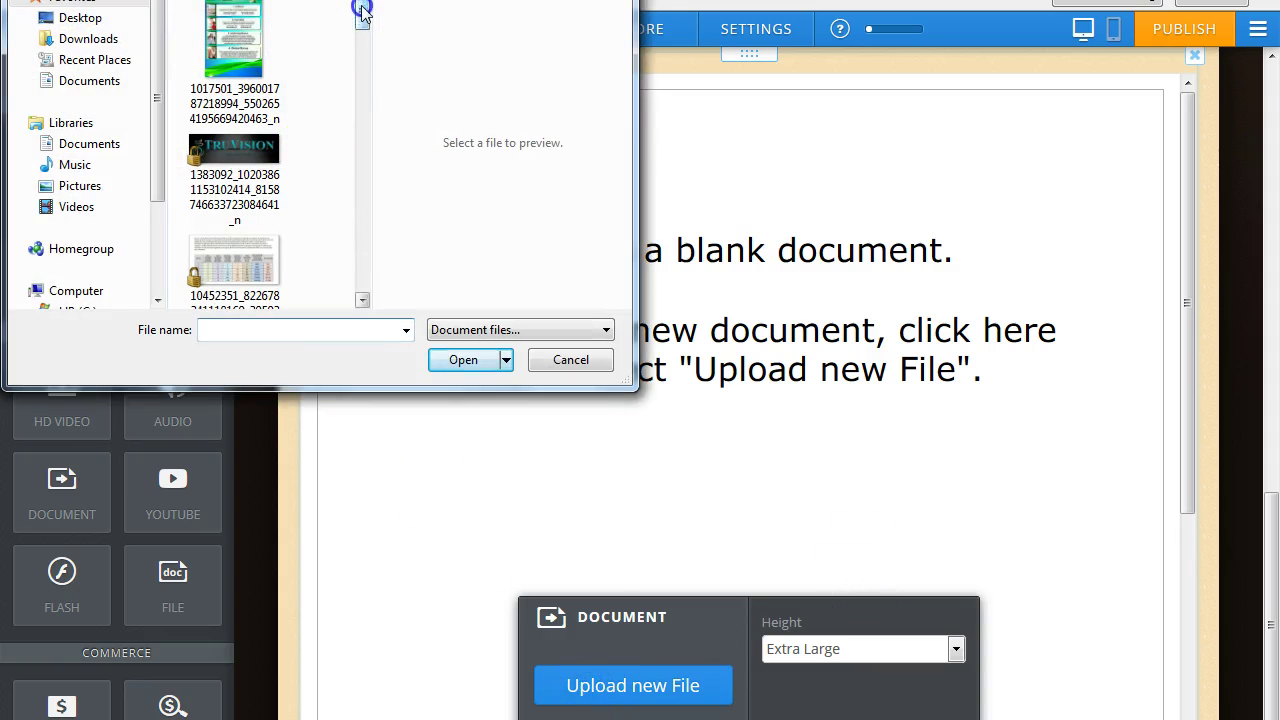
pyautogui.scroll(3, 365, 33)
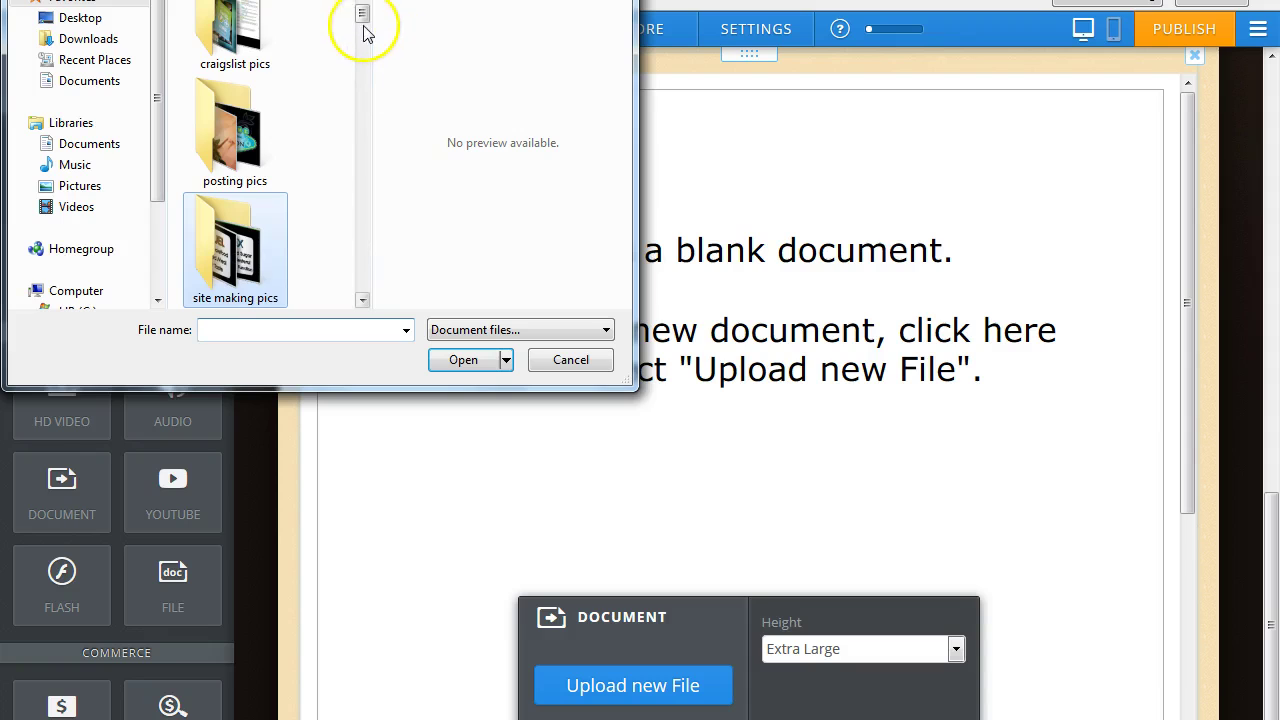
pyautogui.moveTo(363, 22); pyautogui.dragTo(362, 155)
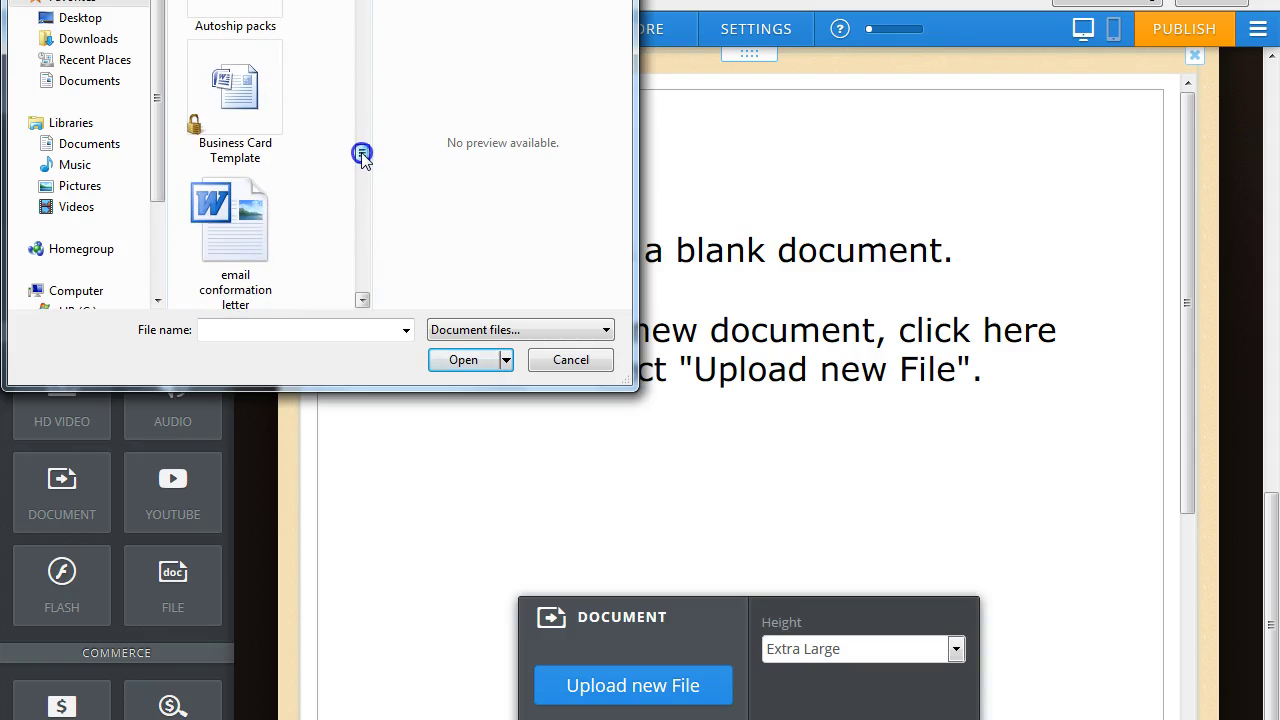
pyautogui.scroll(3, 466, 209)
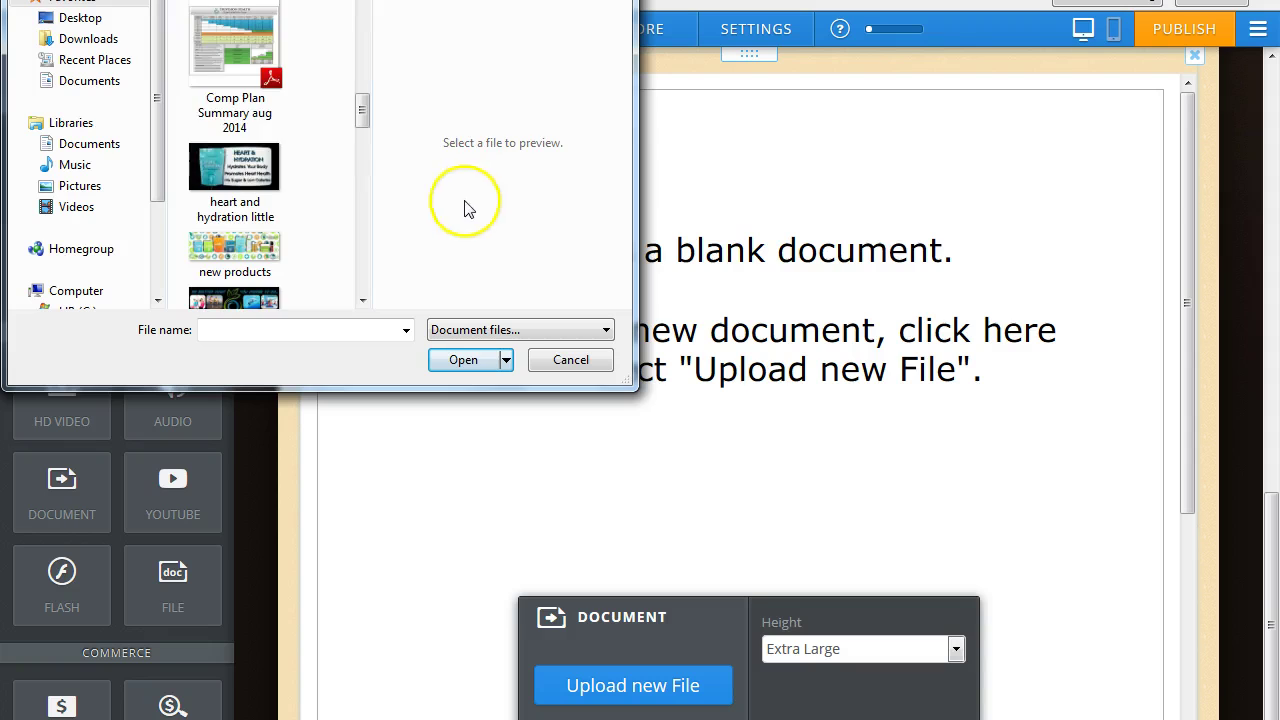
pyautogui.click(243, 70)
pyautogui.click(463, 360)
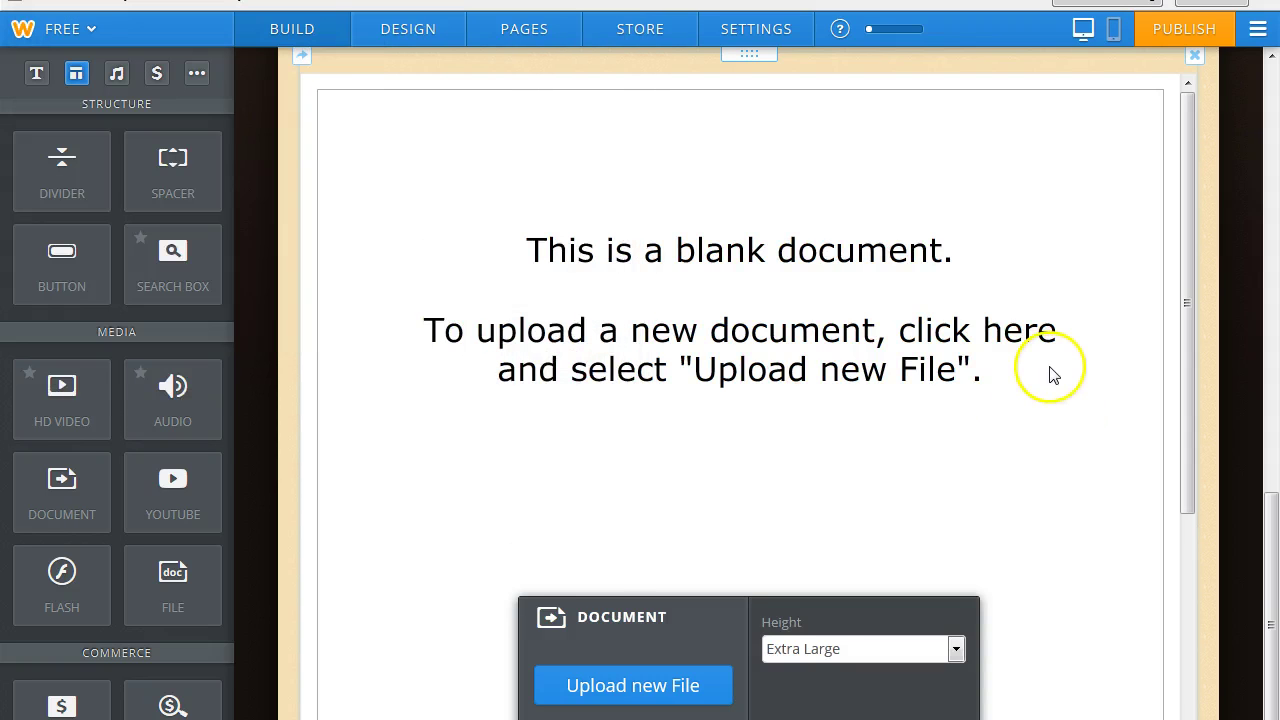
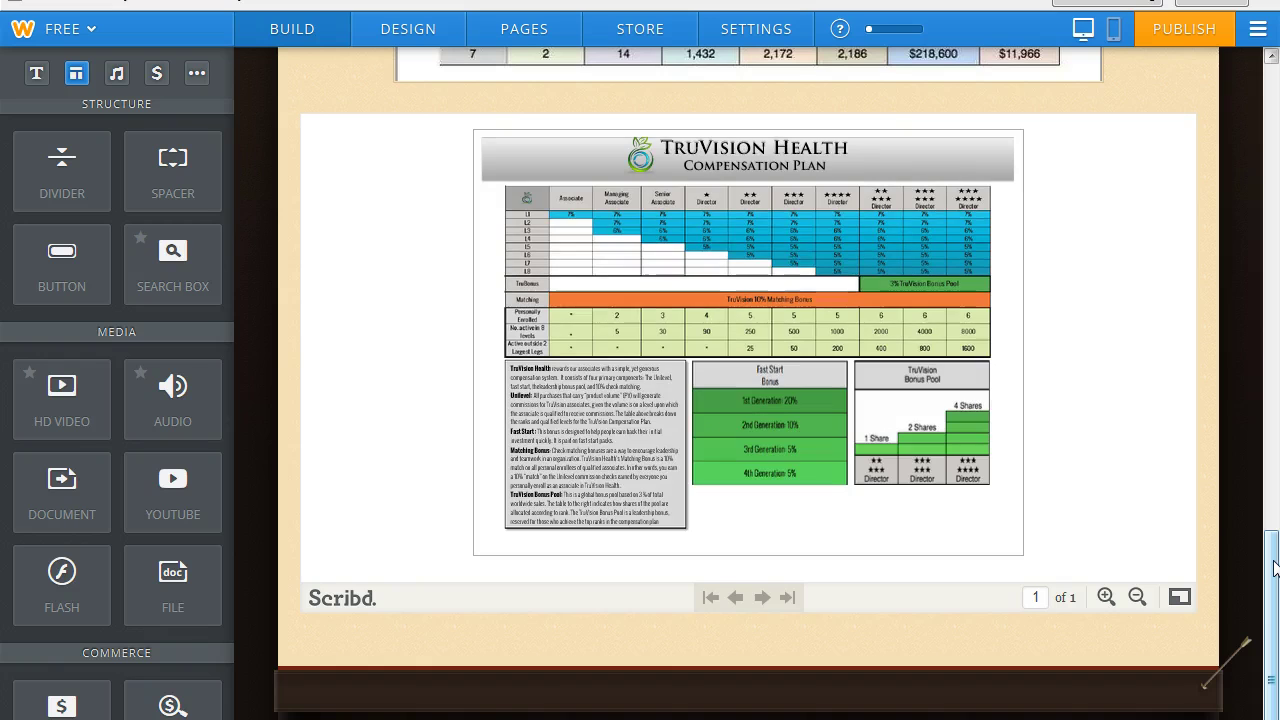
# Give the embedded Scribd compensation-plan document an Extra Large height.
pyautogui.click(846, 406)
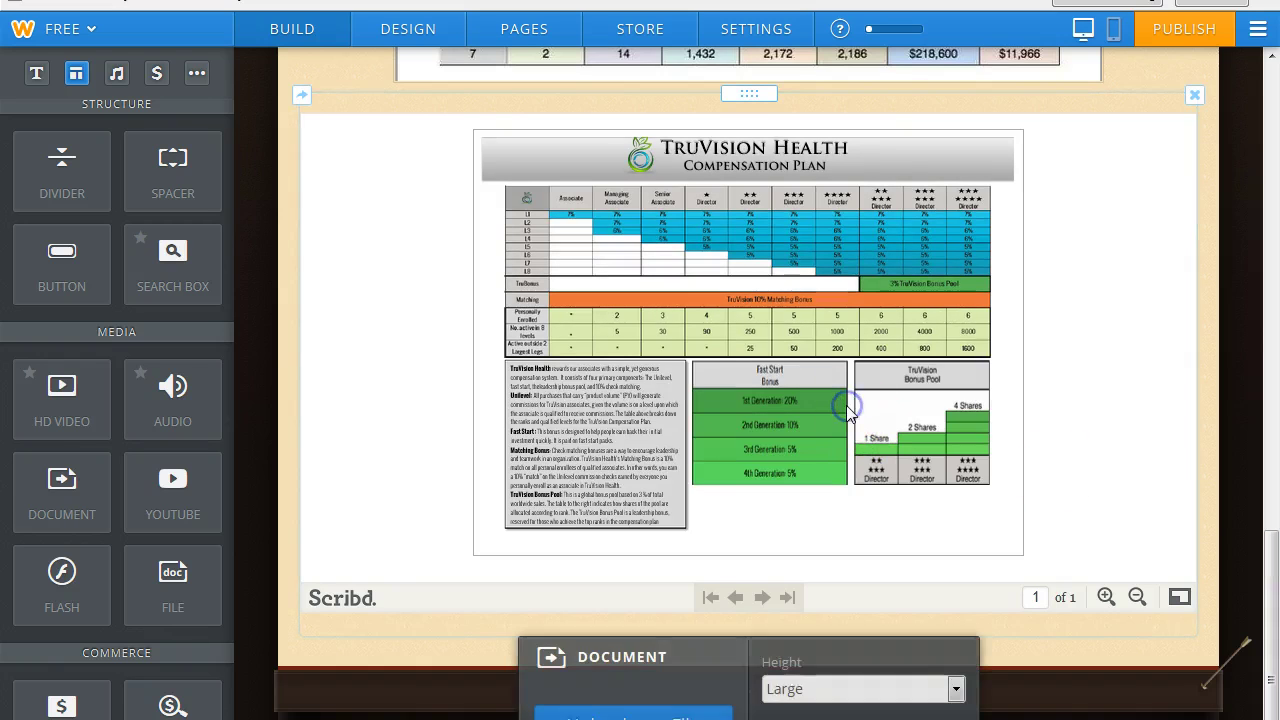
pyautogui.click(953, 689)
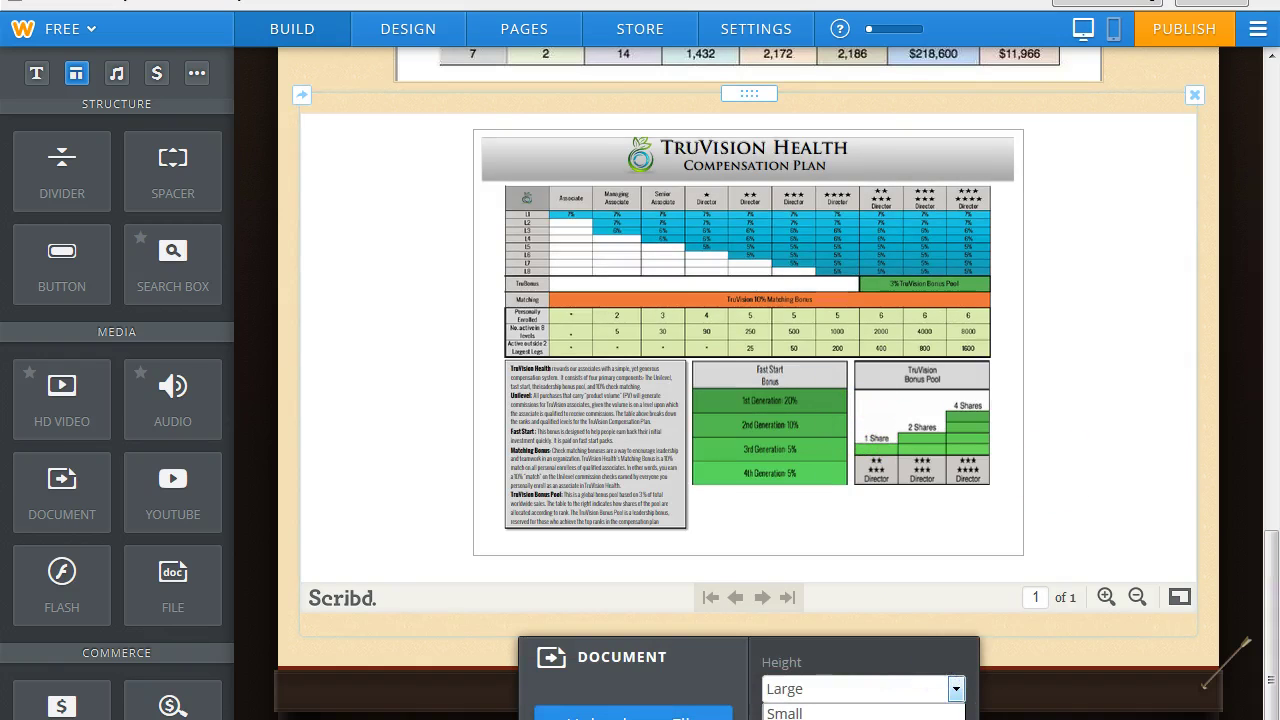
pyautogui.click(940, 553)
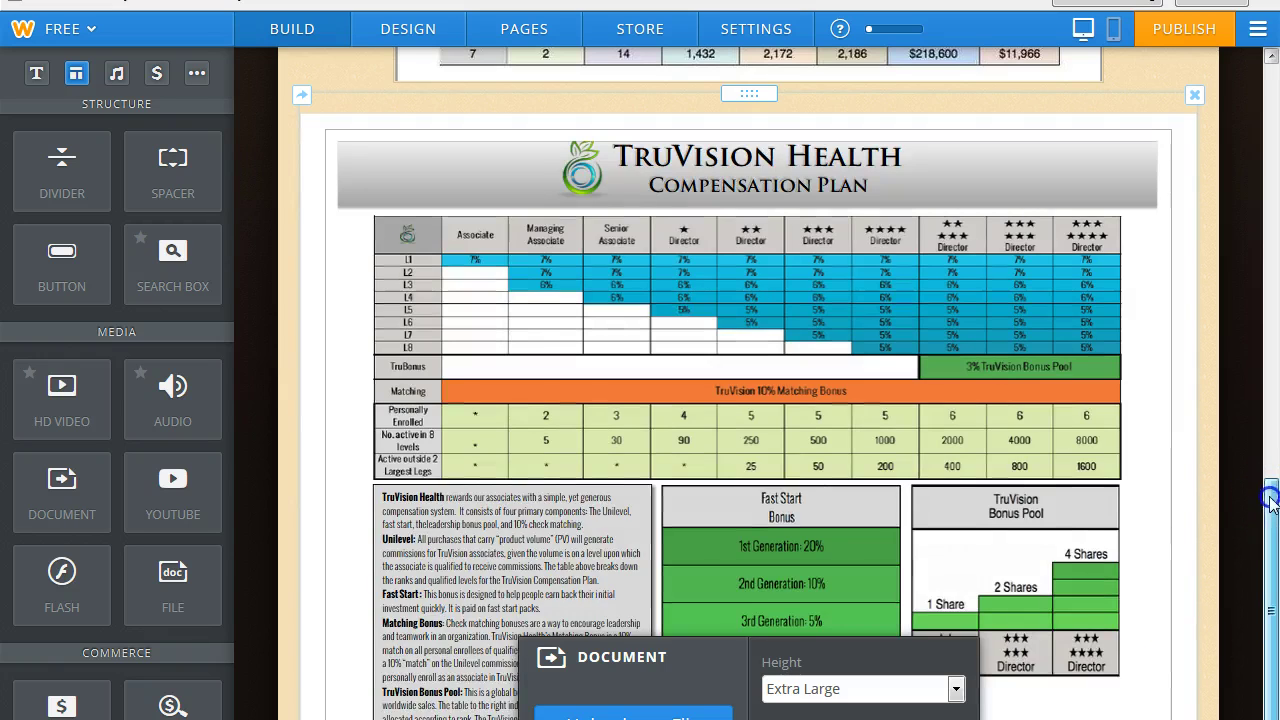
pyautogui.moveTo(1272, 503); pyautogui.dragTo(1271, 605)
pyautogui.moveTo(222, 314); pyautogui.dragTo(236, 150)
# Add an image block below the document and upload 1862598_orig from the computer.
pyautogui.click(160, 204)
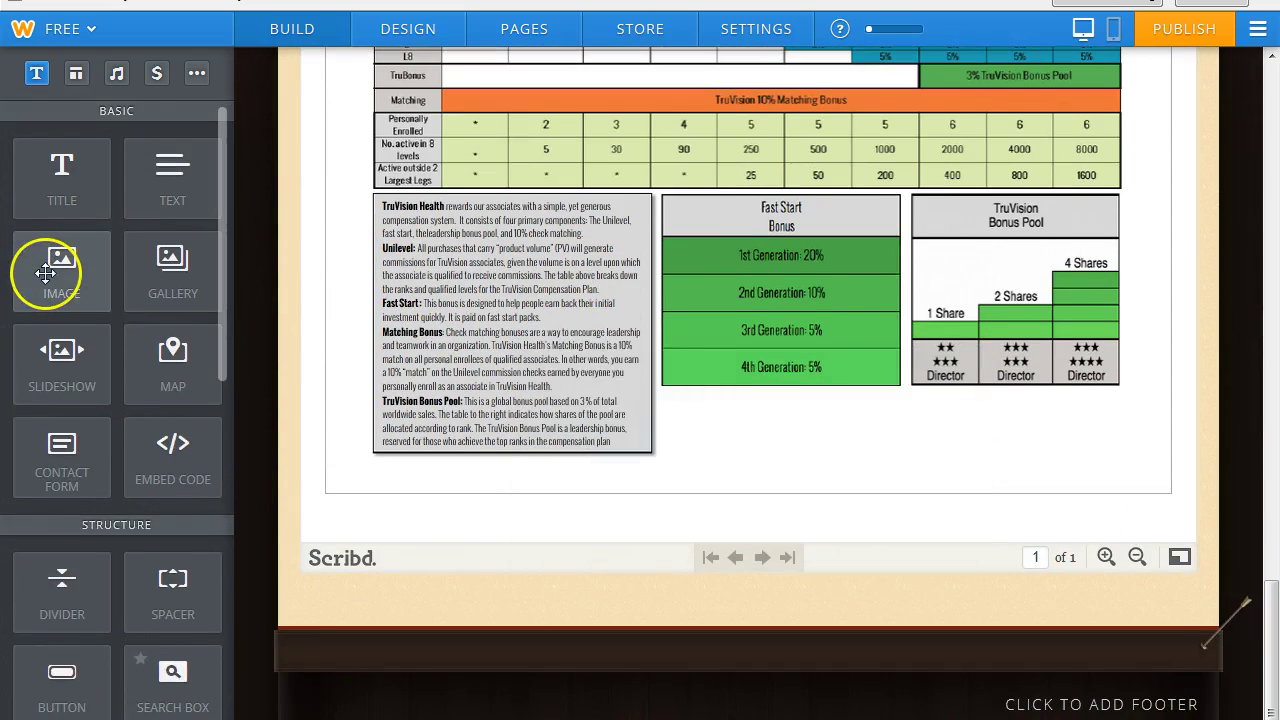
pyautogui.moveTo(45, 272); pyautogui.dragTo(749, 577)
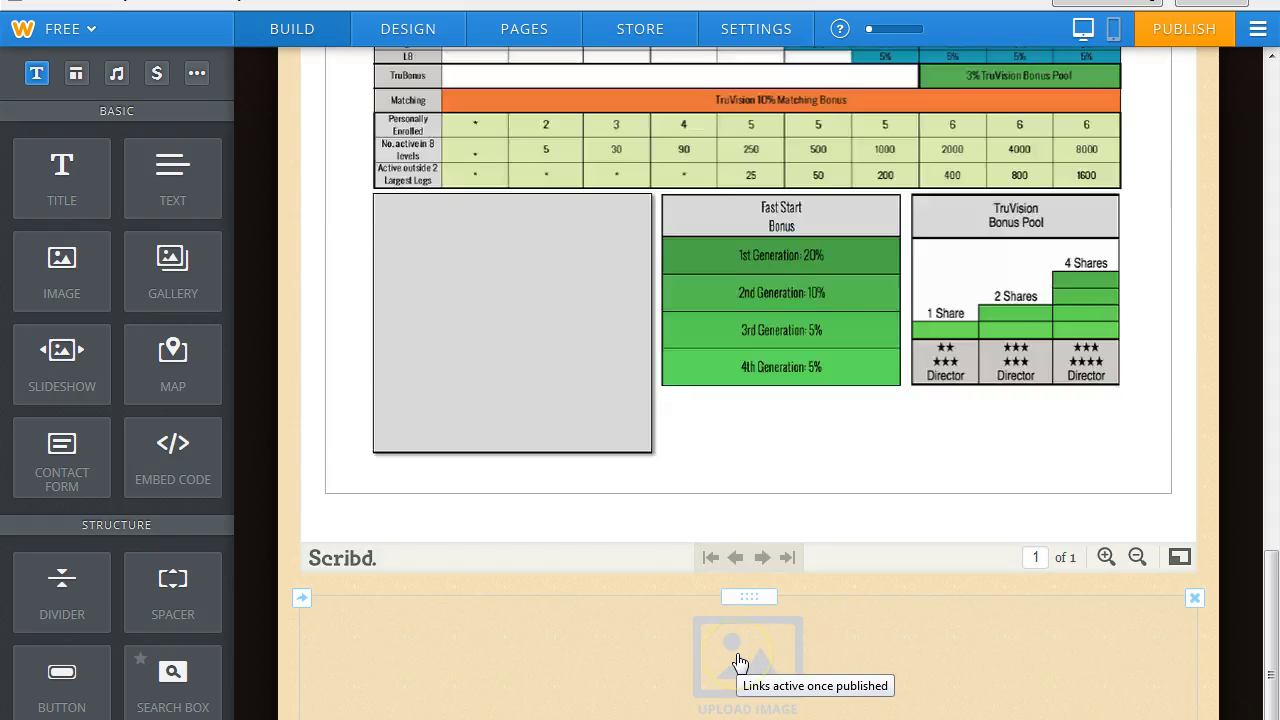
pyautogui.click(738, 662)
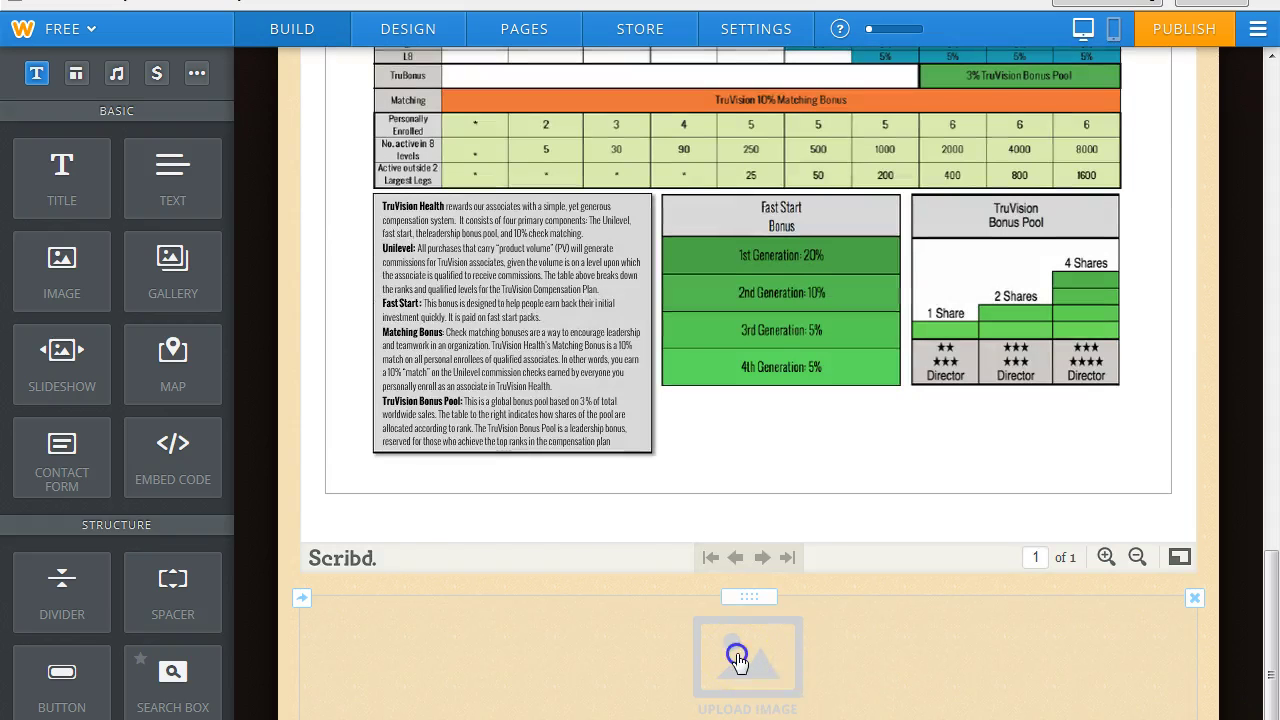
pyautogui.click(706, 596)
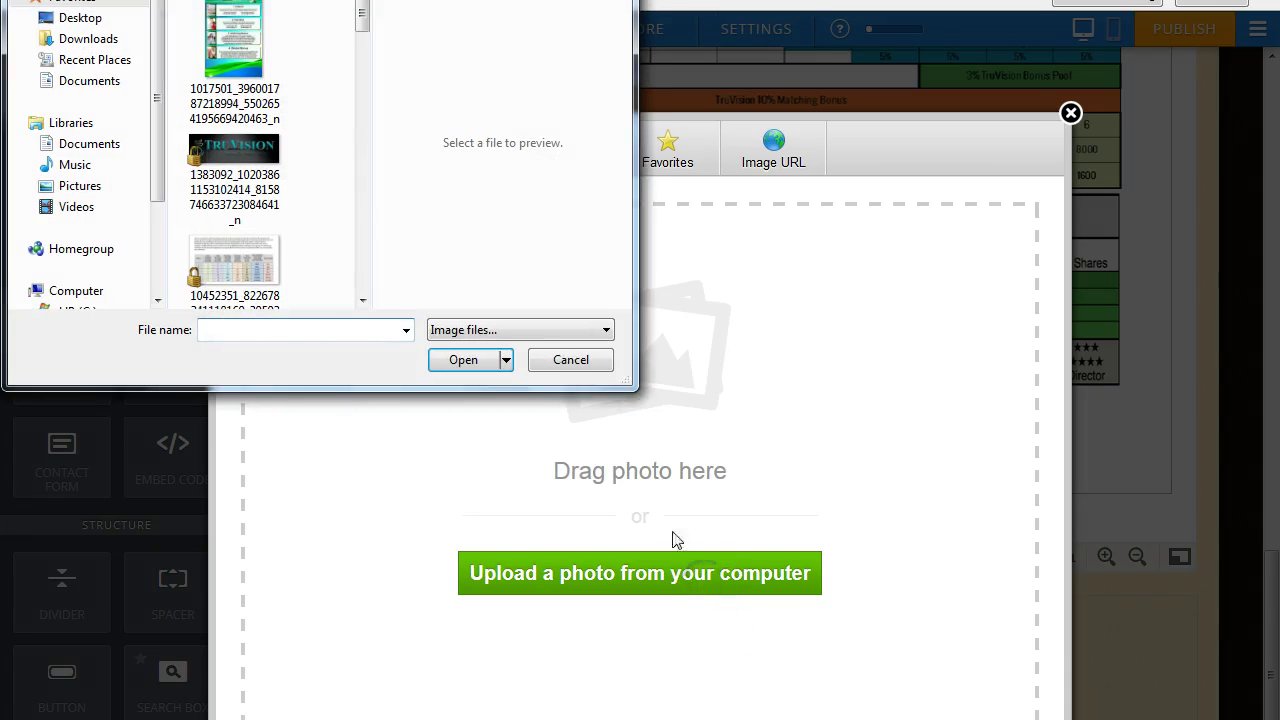
pyautogui.moveTo(362, 15)
pyautogui.mouseDown()
pyautogui.moveTo(374, 297)
pyautogui.moveTo(372, 8)
pyautogui.mouseUp()
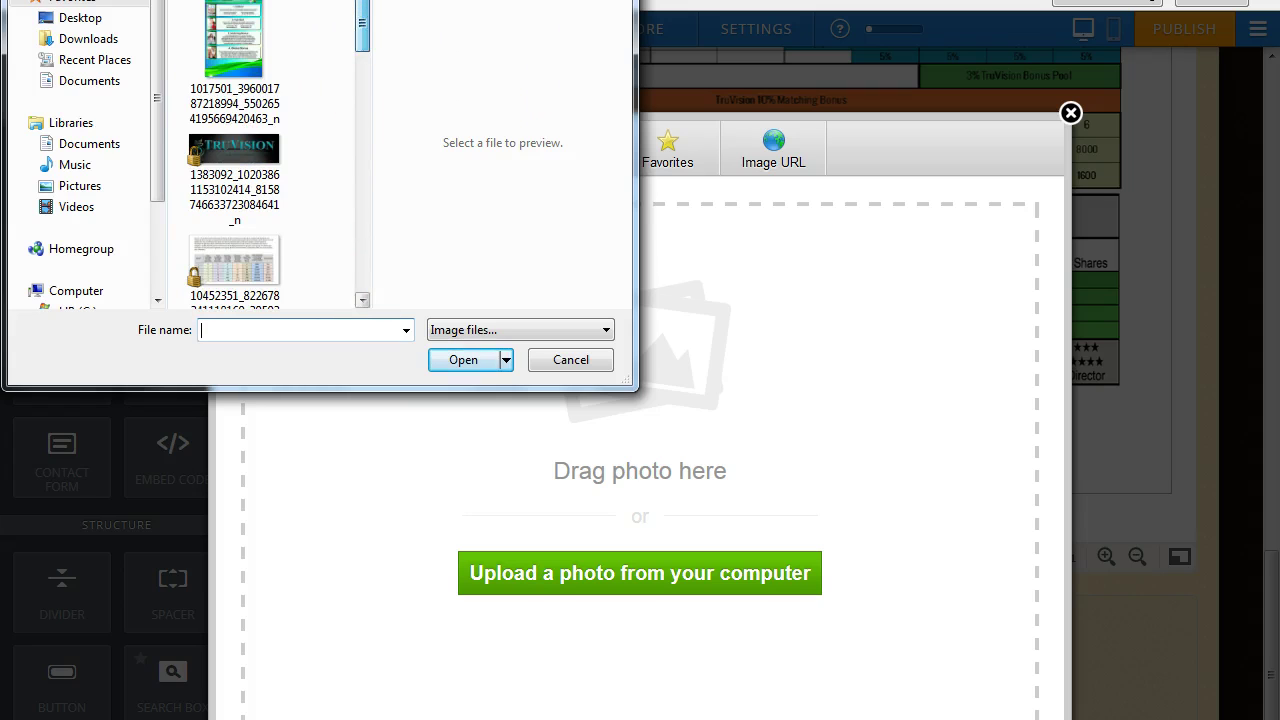
pyautogui.hotkey('alt', 'Left')
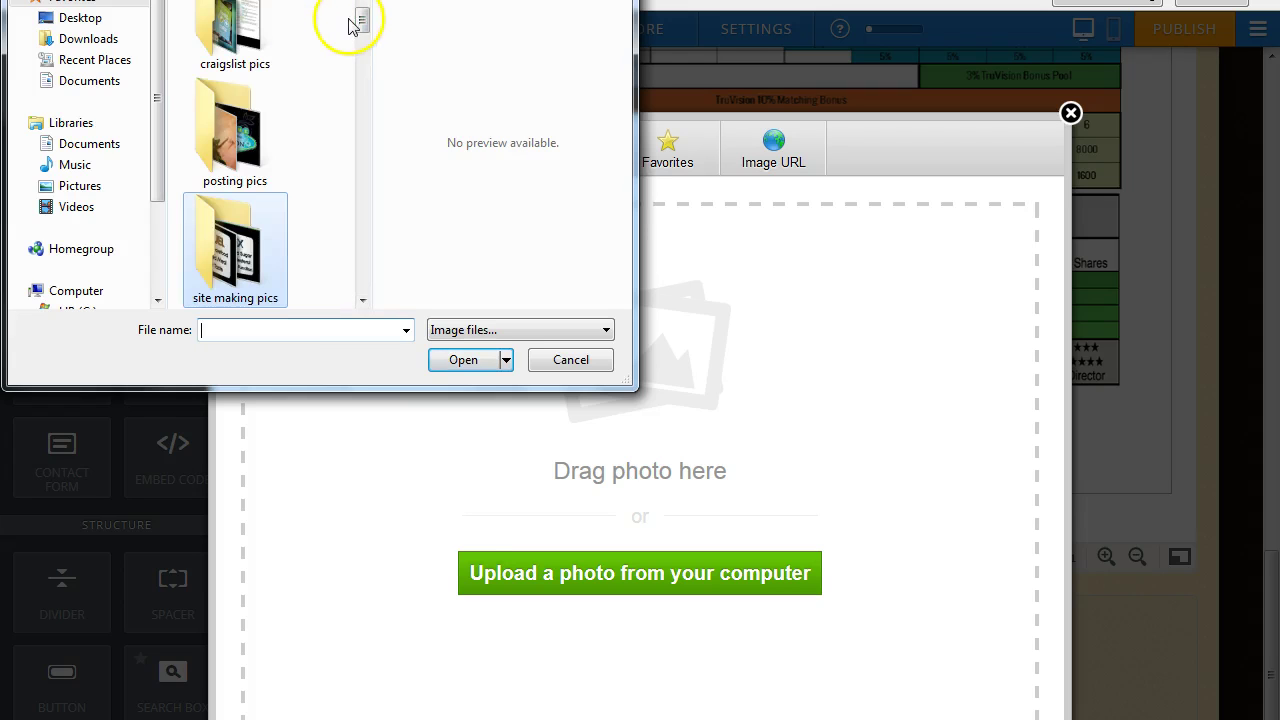
pyautogui.moveTo(362, 22)
pyautogui.mouseDown()
pyautogui.moveTo(367, 276)
pyautogui.moveTo(363, 40)
pyautogui.mouseUp()
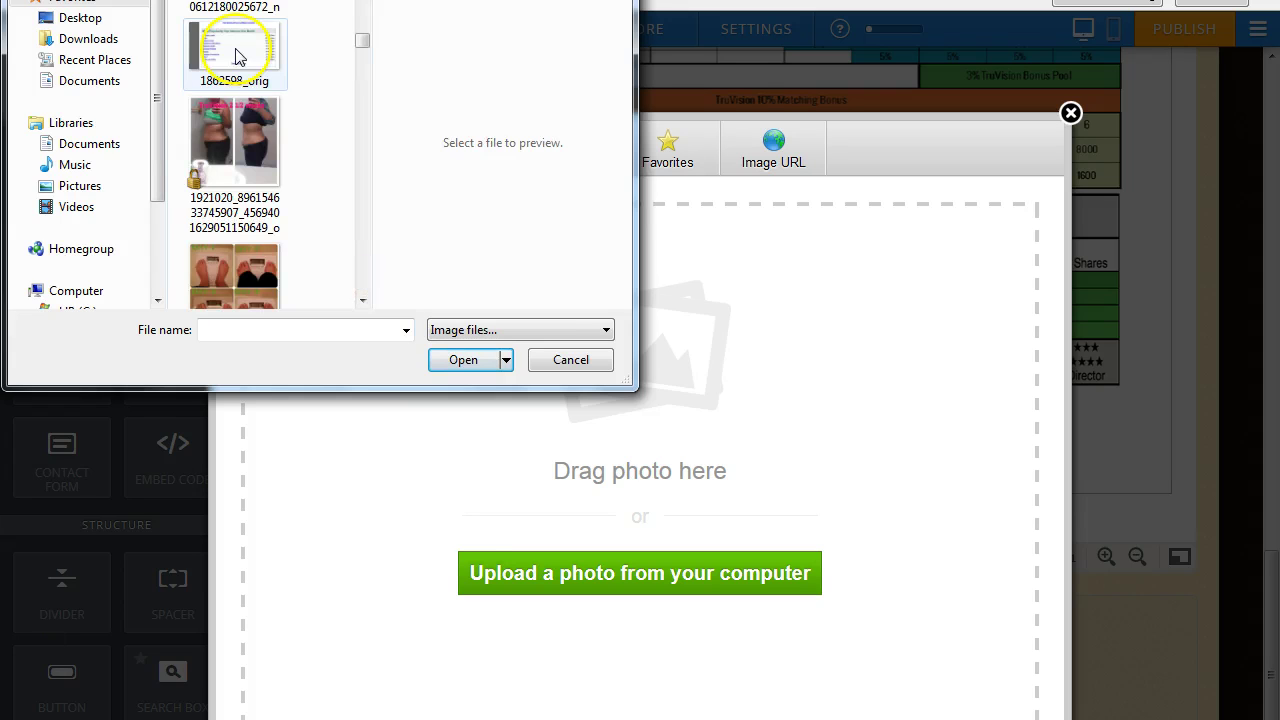
pyautogui.click(237, 52)
pyautogui.click(458, 362)
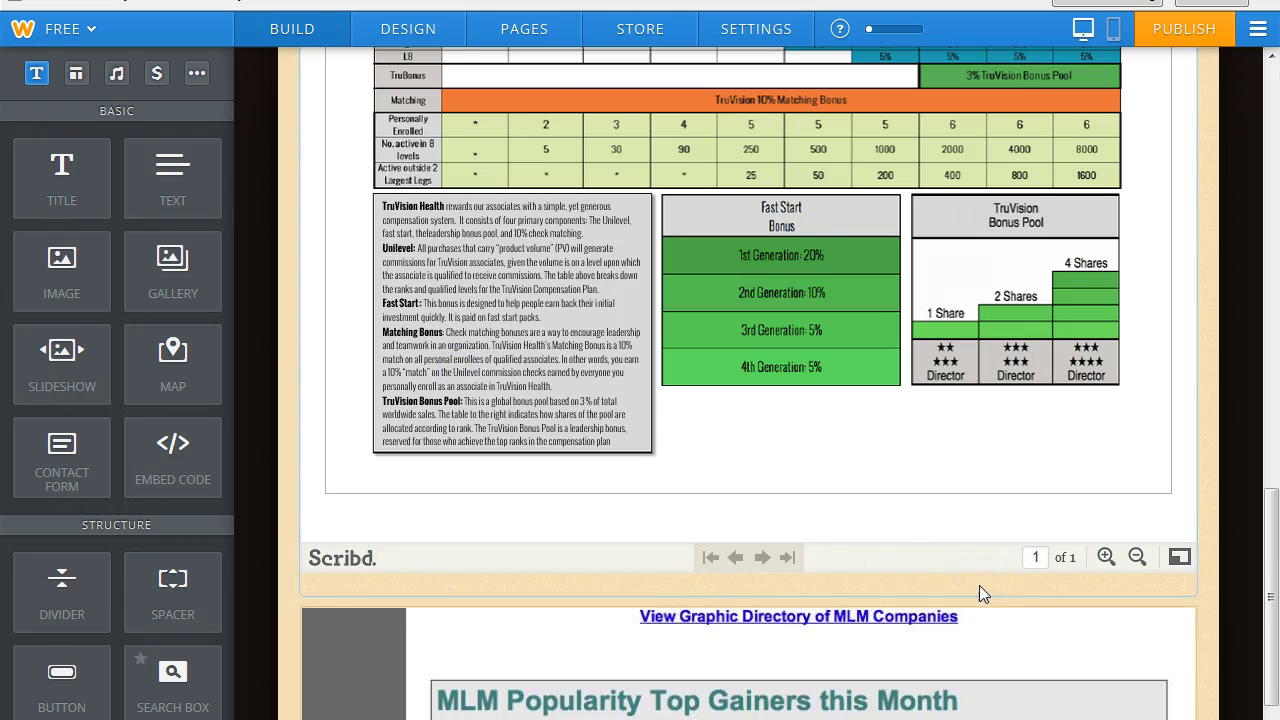
# Change 'starter pack' to 'fast start pack' in the enrollment paragraph and publish the site.
pyautogui.moveTo(1272, 510); pyautogui.dragTo(1274, 193)
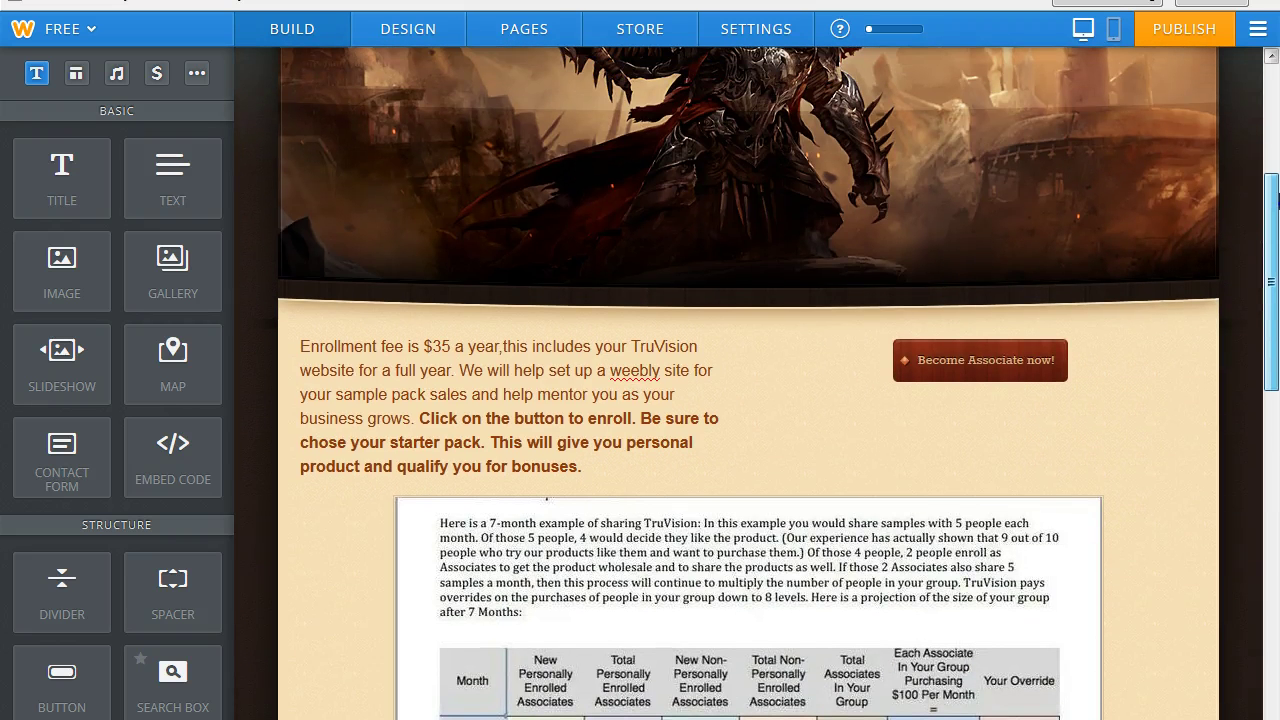
pyautogui.moveTo(1277, 200); pyautogui.dragTo(1276, 193)
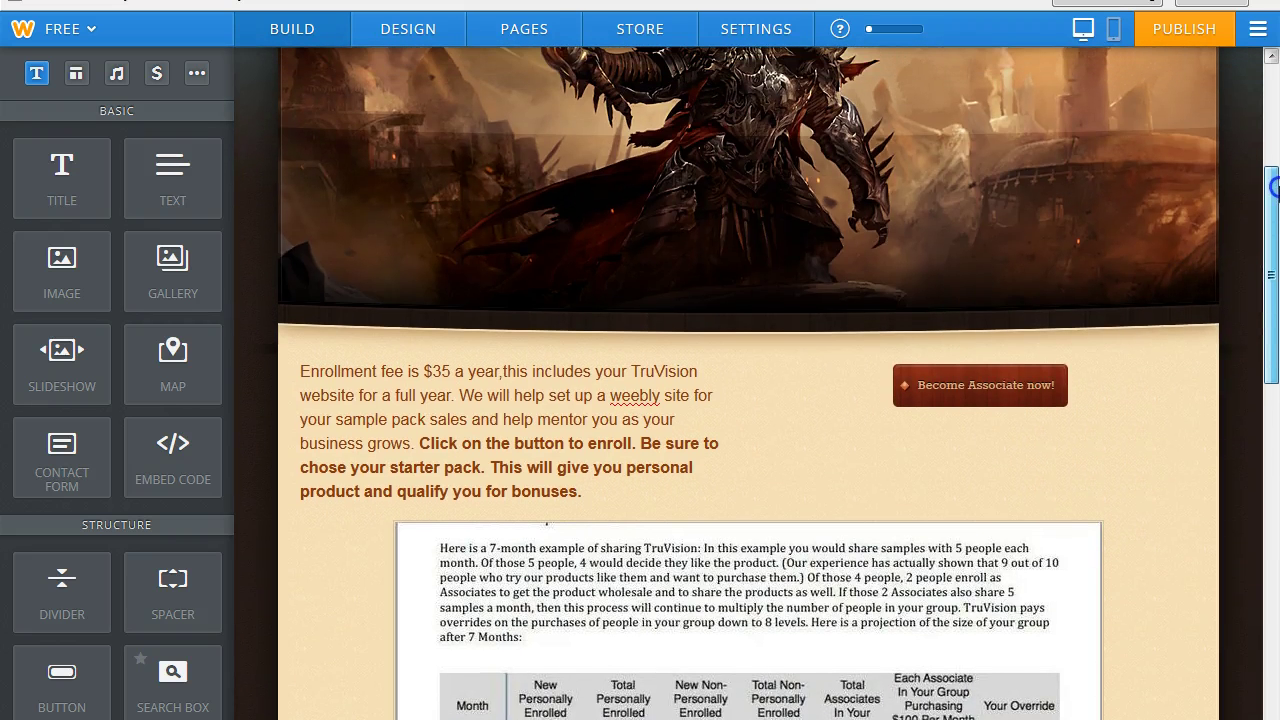
pyautogui.click(438, 467)
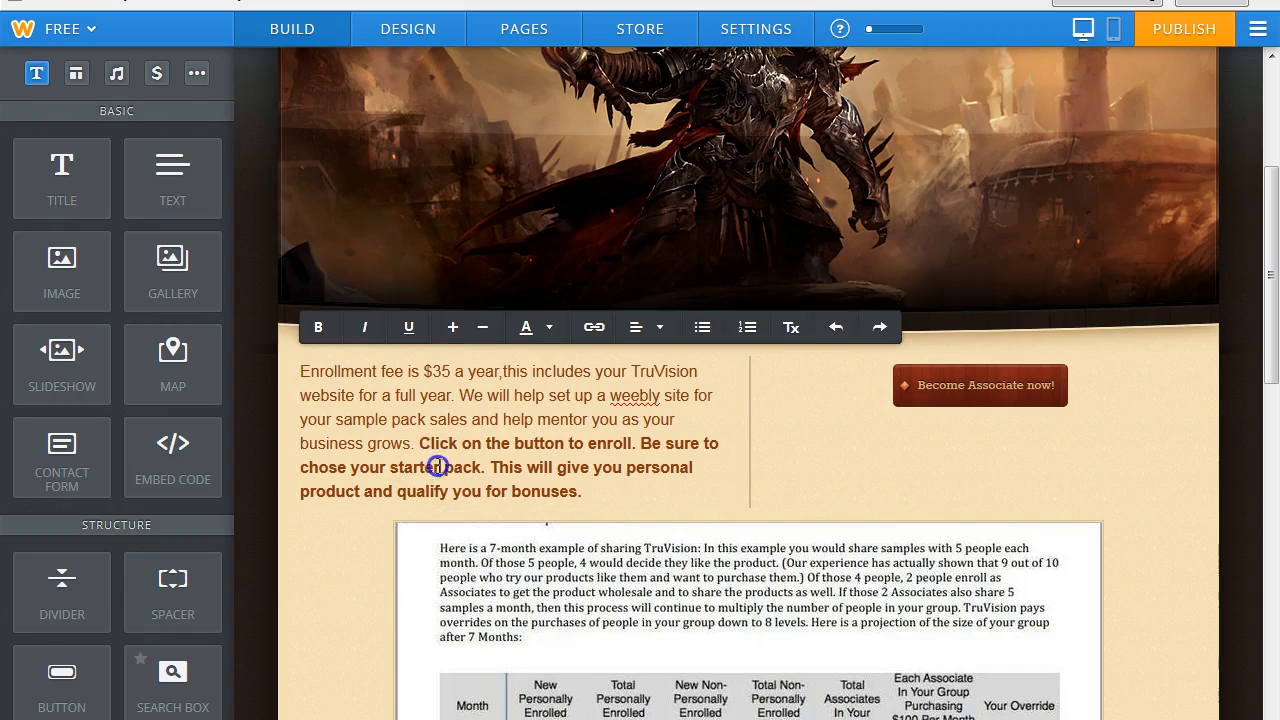
pyautogui.press('BackSpace')
pyautogui.press('BackSpace')
pyautogui.press('BackSpace')
pyautogui.press('BackSpace')
pyautogui.press('BackSpace')
pyautogui.press('BackSpace')
pyautogui.press('BackSpace')
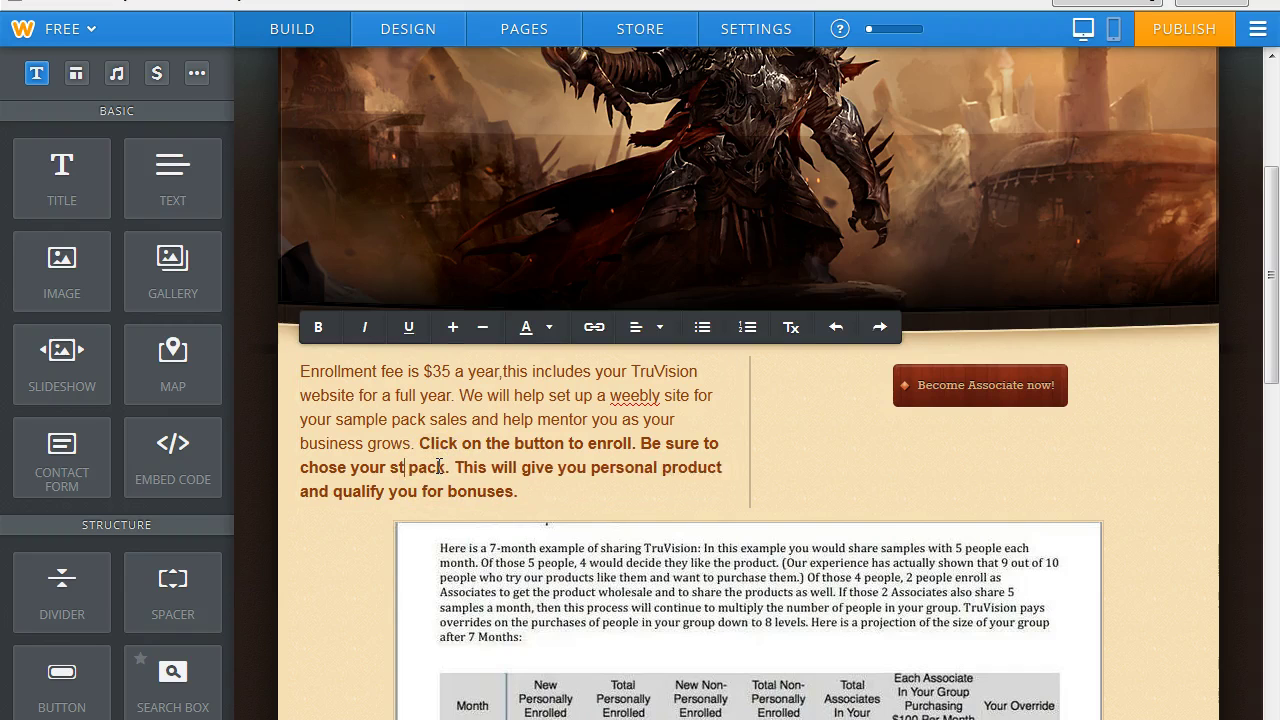
pyautogui.write('fast start')
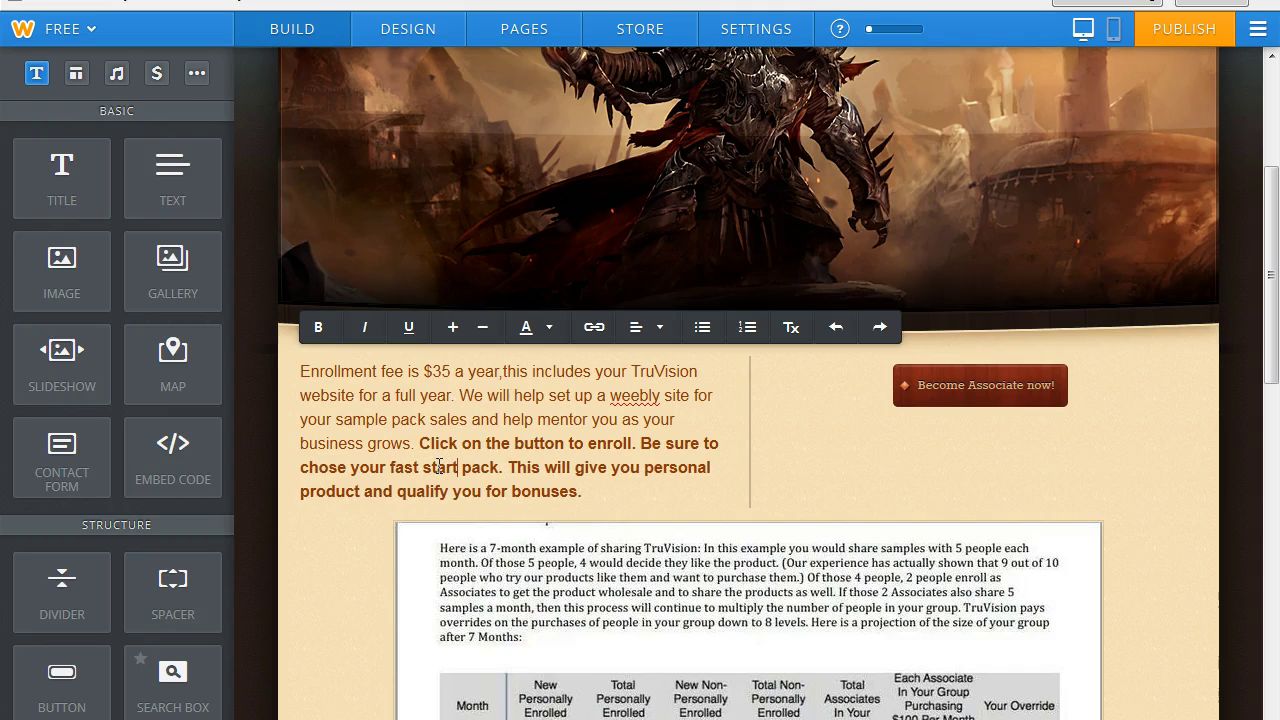
pyautogui.click(1183, 33)
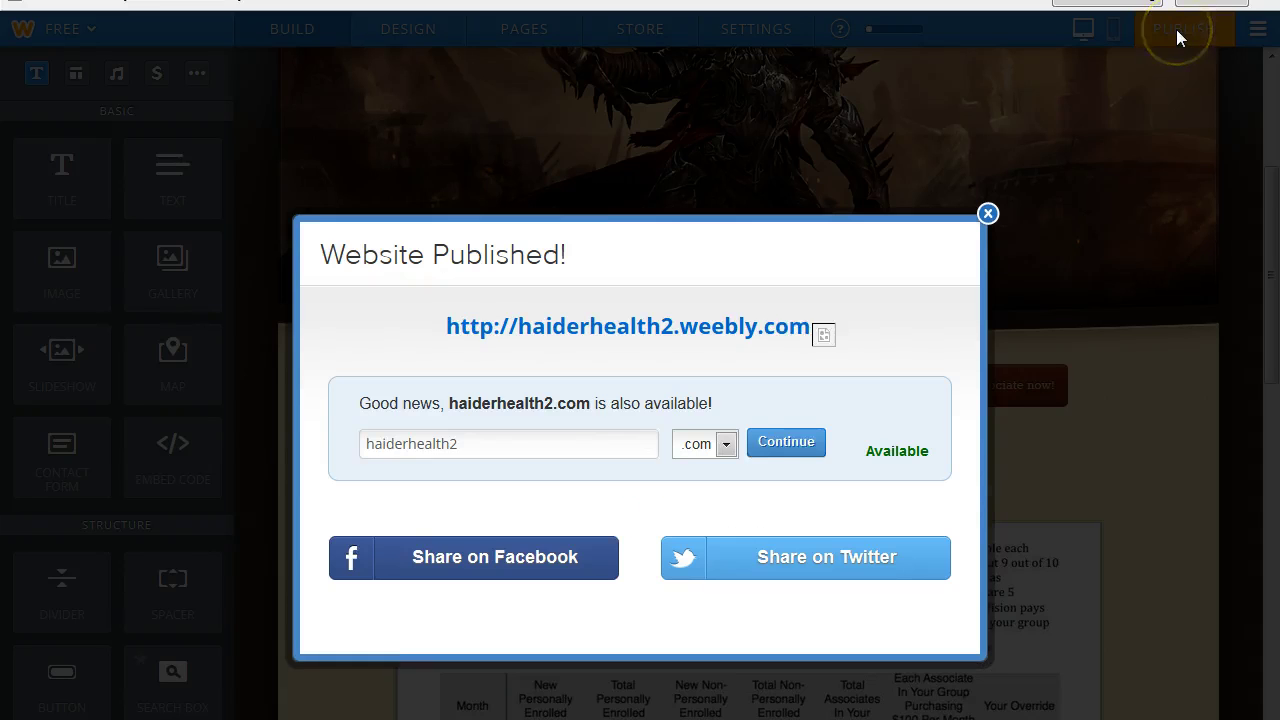
# Dismiss the published notice, go to the Contact page and drop a Contact Form onto it.
pyautogui.click(988, 214)
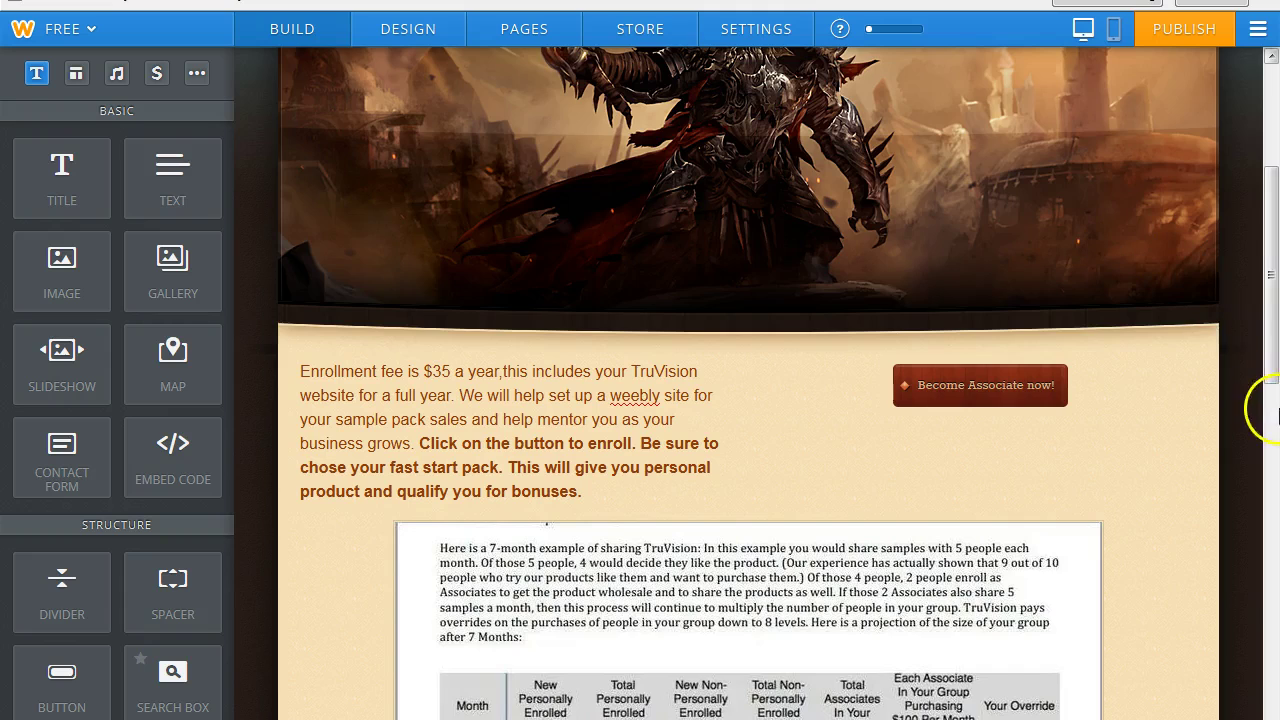
pyautogui.moveTo(1271, 351); pyautogui.dragTo(1272, 250)
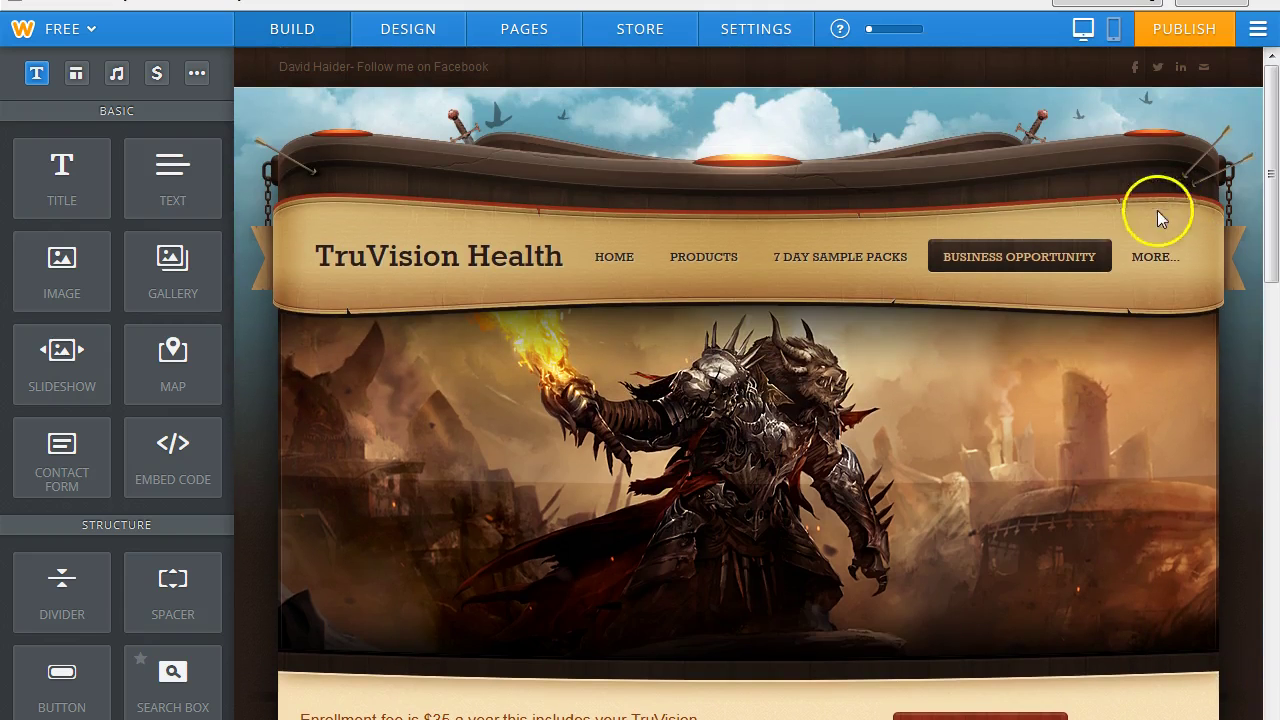
pyautogui.moveTo(1146, 257)
pyautogui.click(1013, 298)
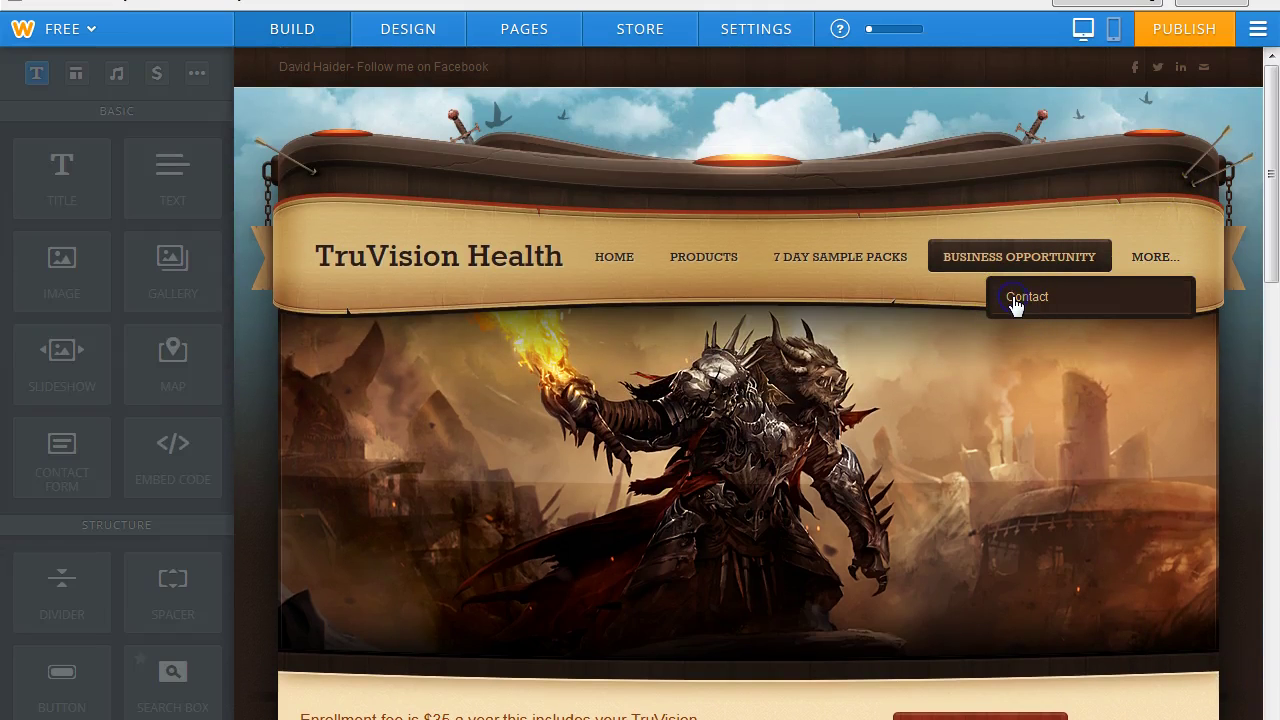
pyautogui.moveTo(1270, 372); pyautogui.dragTo(1270, 521)
pyautogui.click(52, 462)
pyautogui.moveTo(52, 462); pyautogui.dragTo(729, 391)
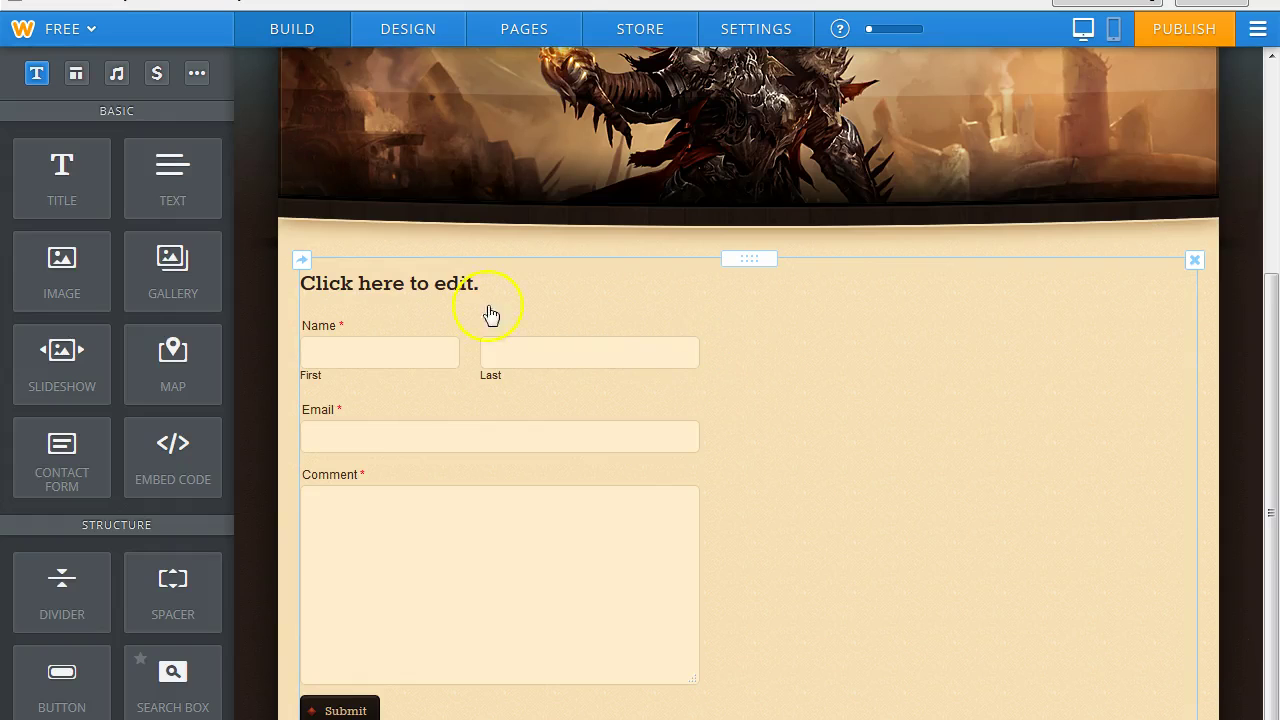
# Replace the form heading with the associate's name, Independent Associate title, phone and # ID, then save.
pyautogui.click(326, 262)
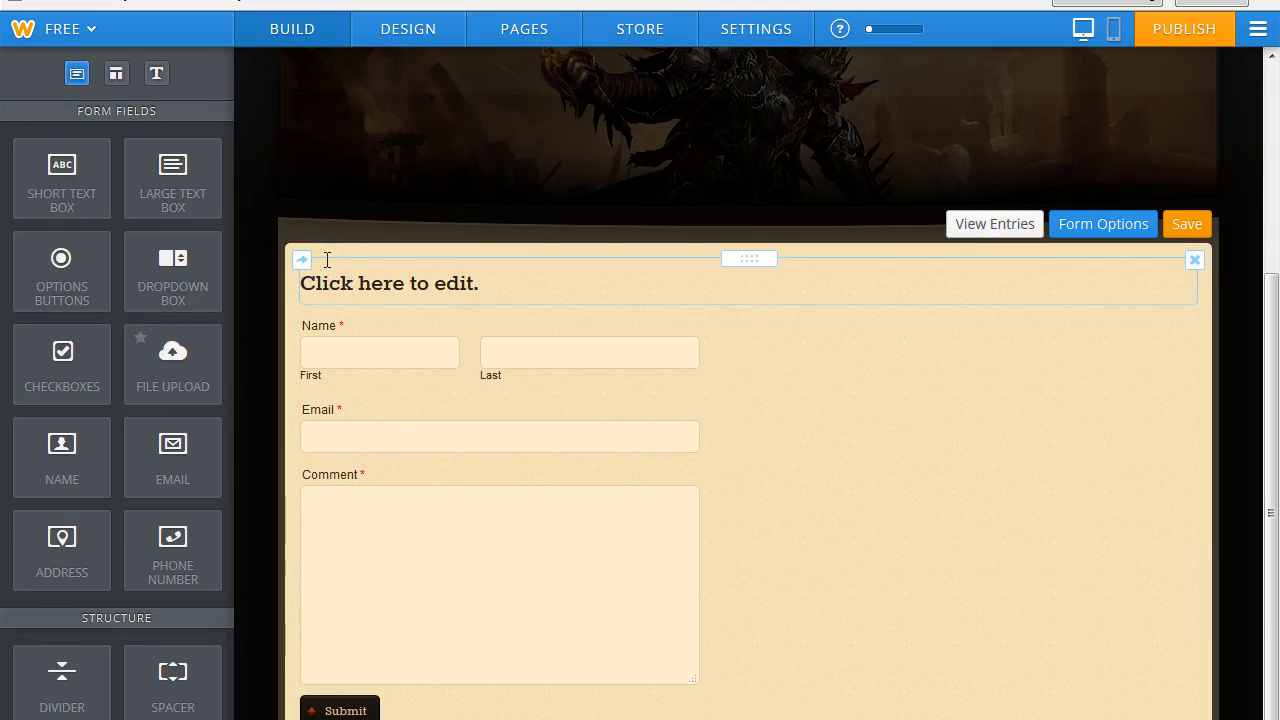
pyautogui.click(326, 283)
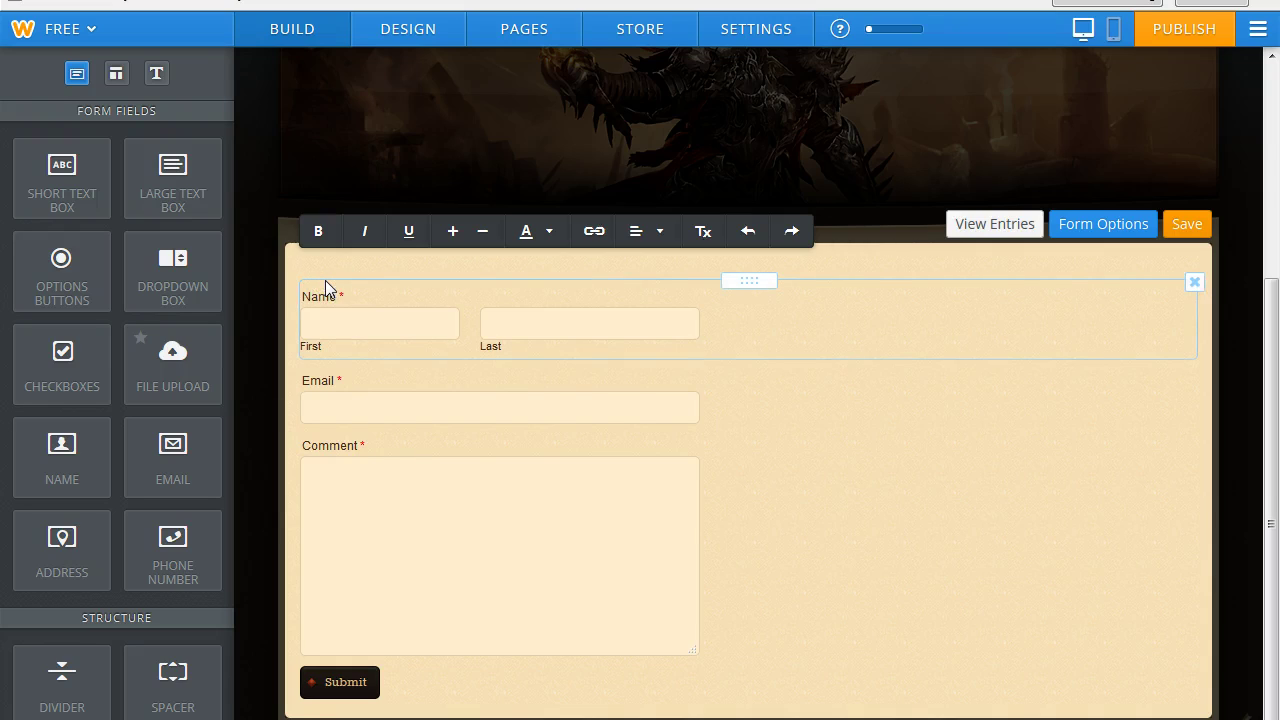
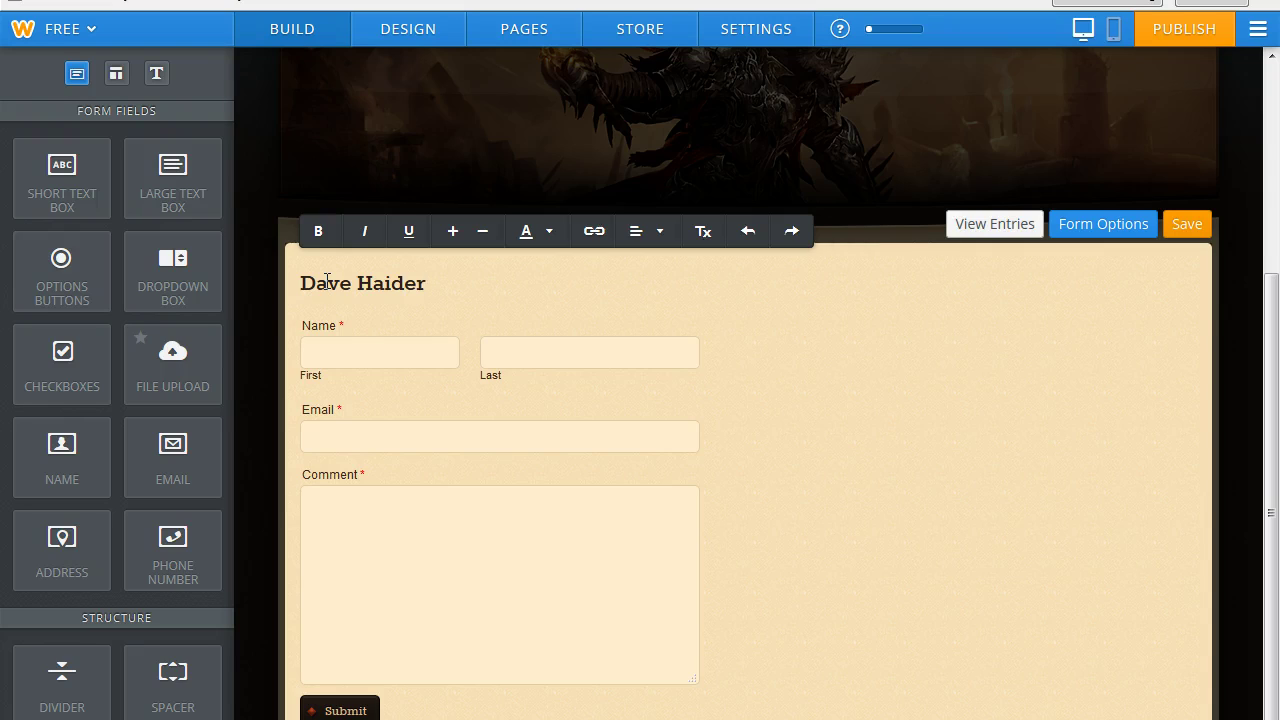
pyautogui.press('Return')
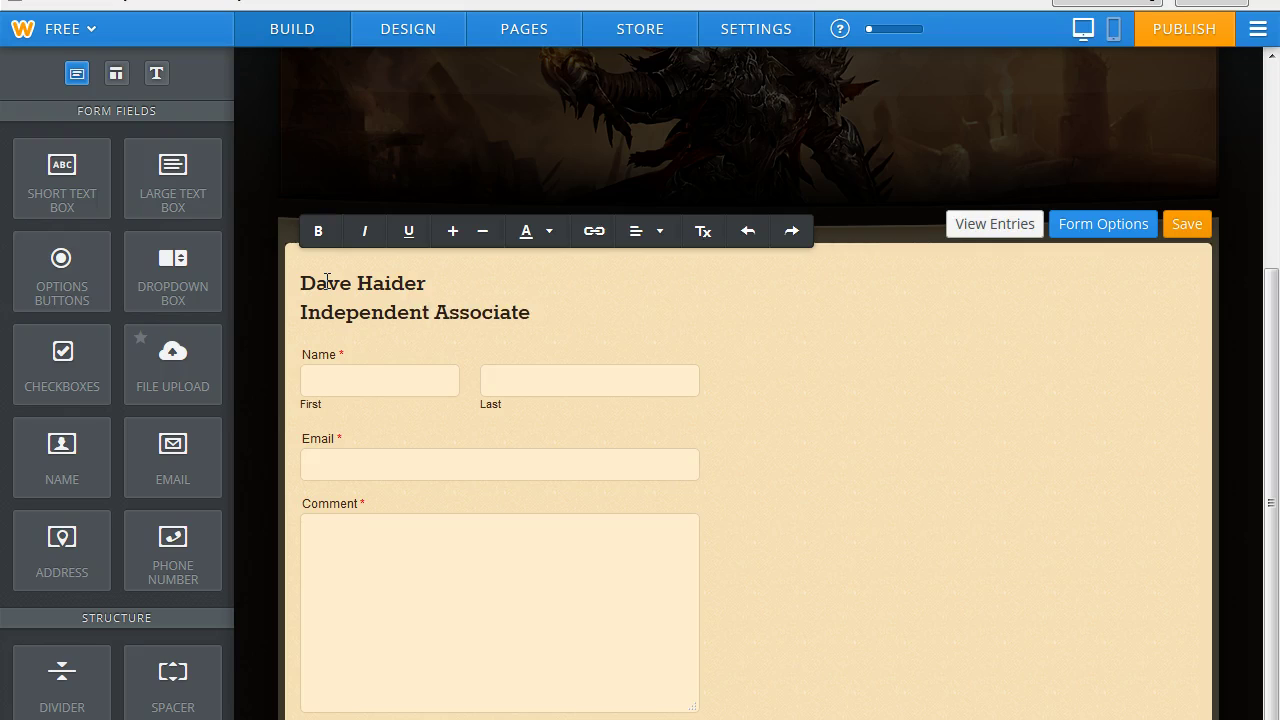
pyautogui.press('Return')
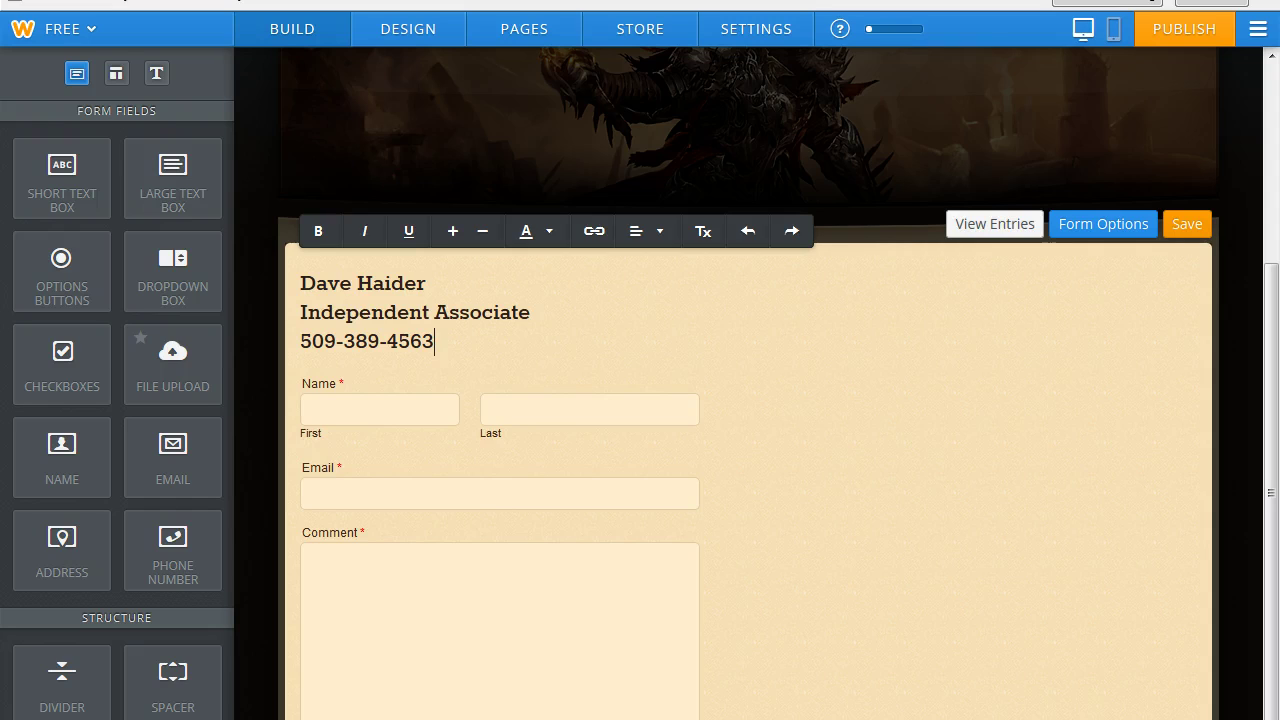
pyautogui.press('Return')
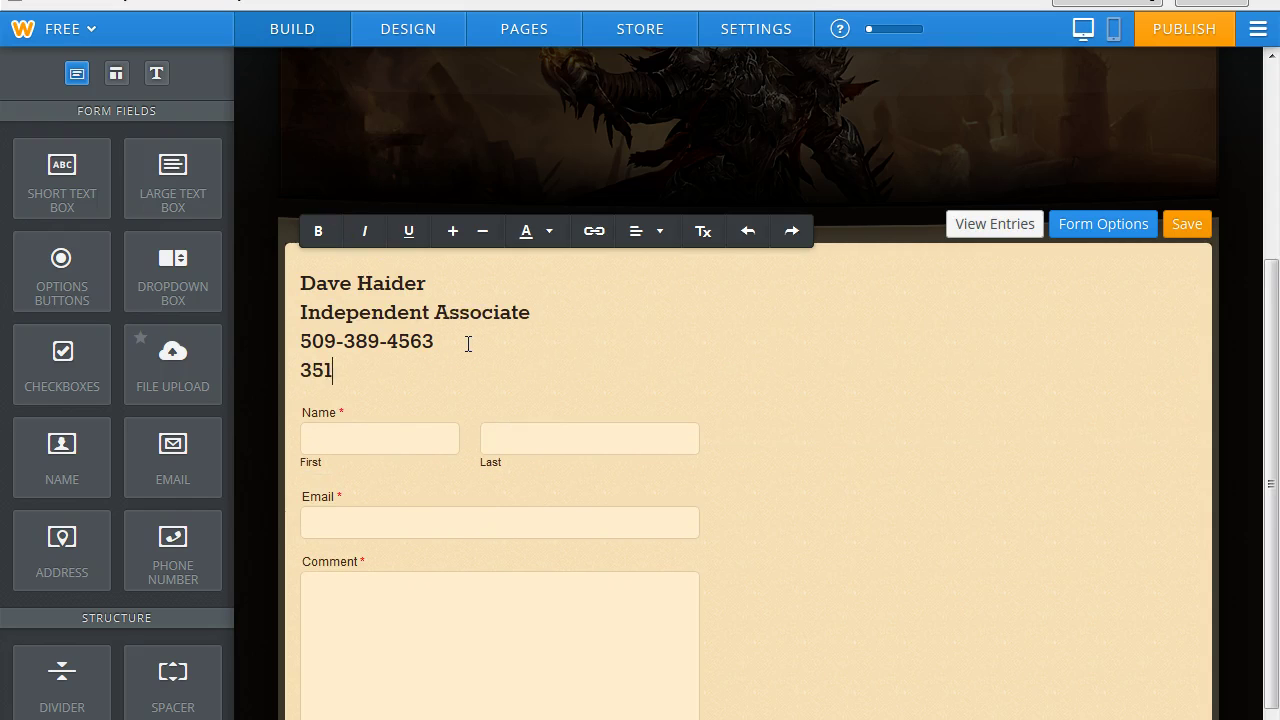
pyautogui.click(503, 255)
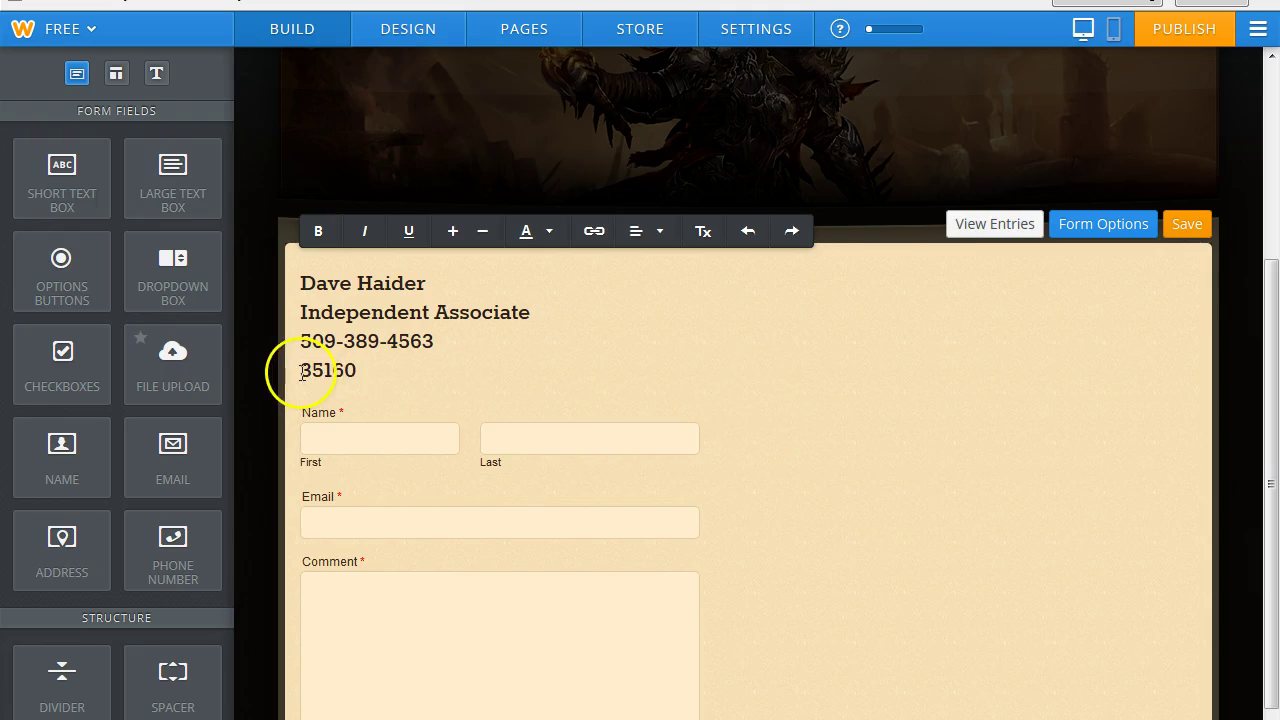
pyautogui.click(302, 372)
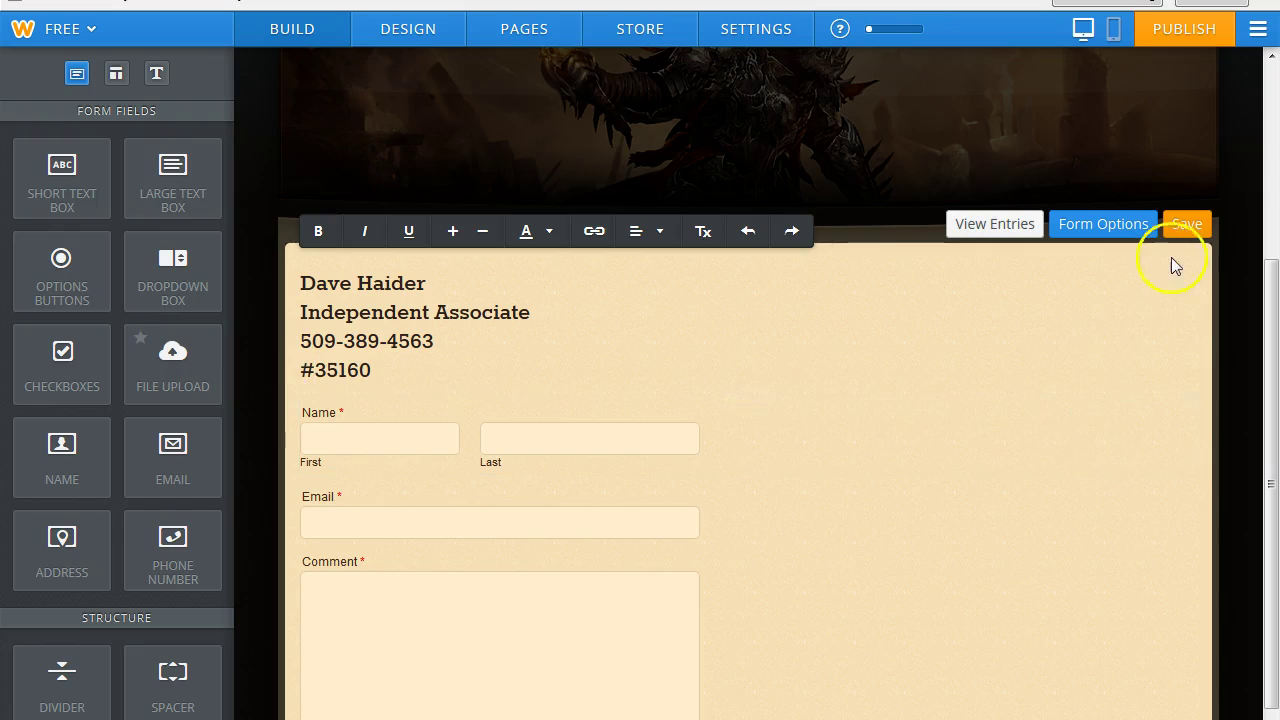
pyautogui.click(1185, 226)
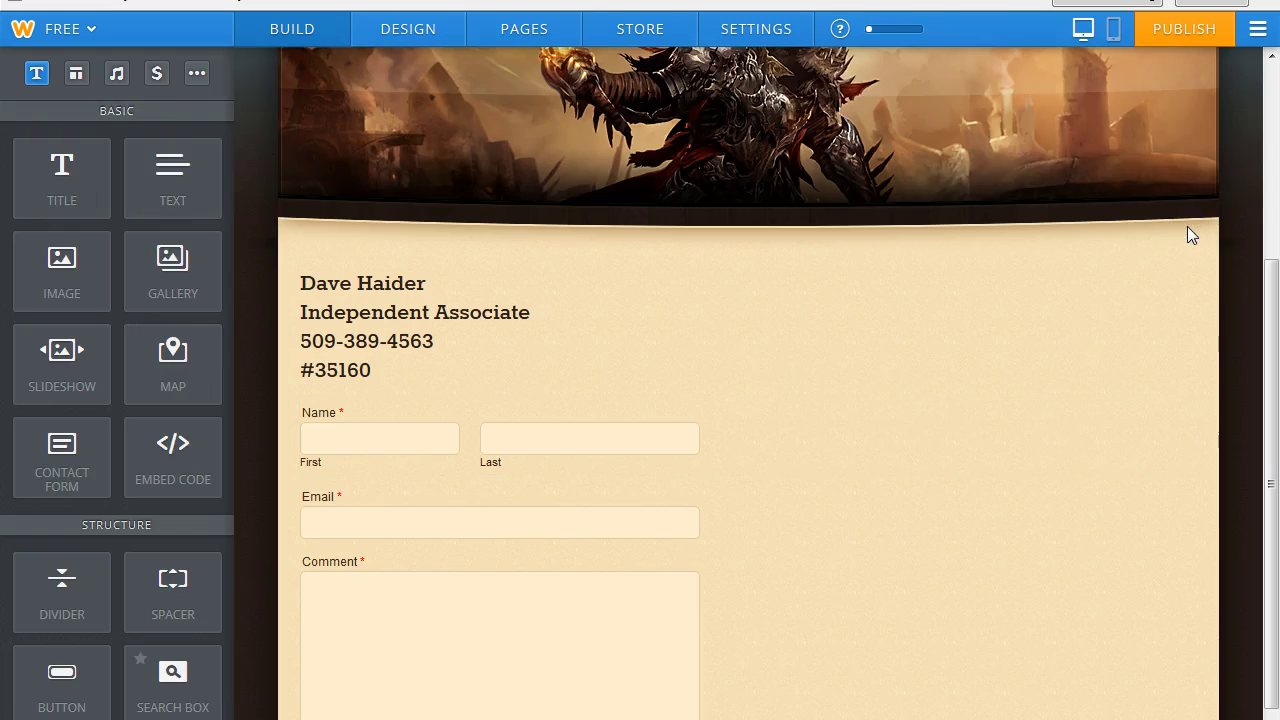
# Publish the site with the new Contact page form.
pyautogui.moveTo(1270, 302)
pyautogui.mouseDown()
pyautogui.moveTo(1274, 455)
pyautogui.moveTo(1268, 108)
pyautogui.mouseUp()
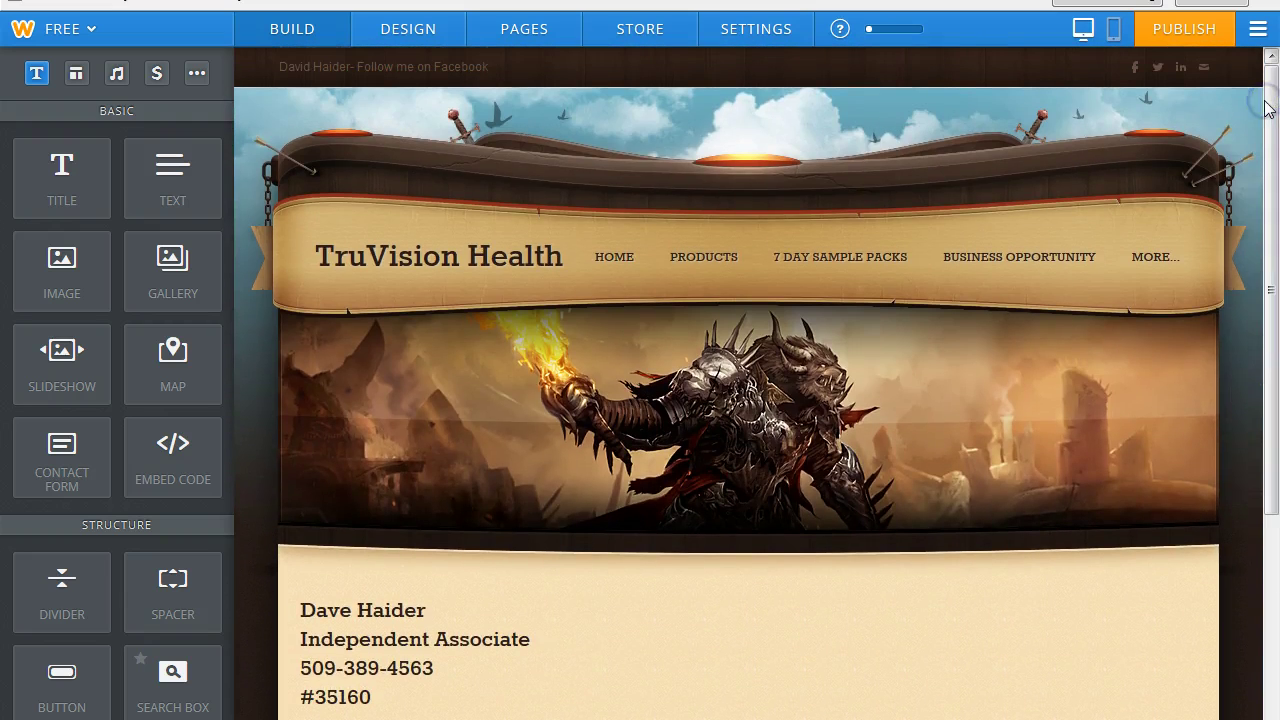
pyautogui.click(1192, 29)
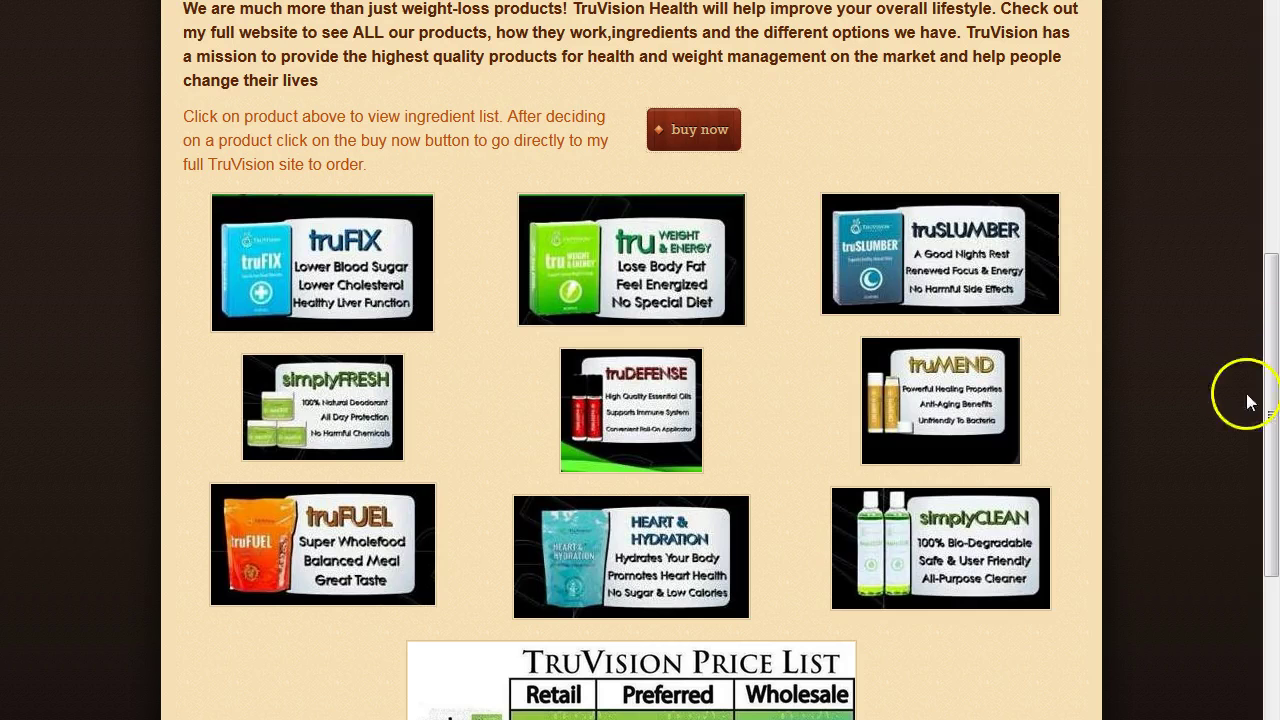
pyautogui.moveTo(1272, 392); pyautogui.dragTo(1272, 155)
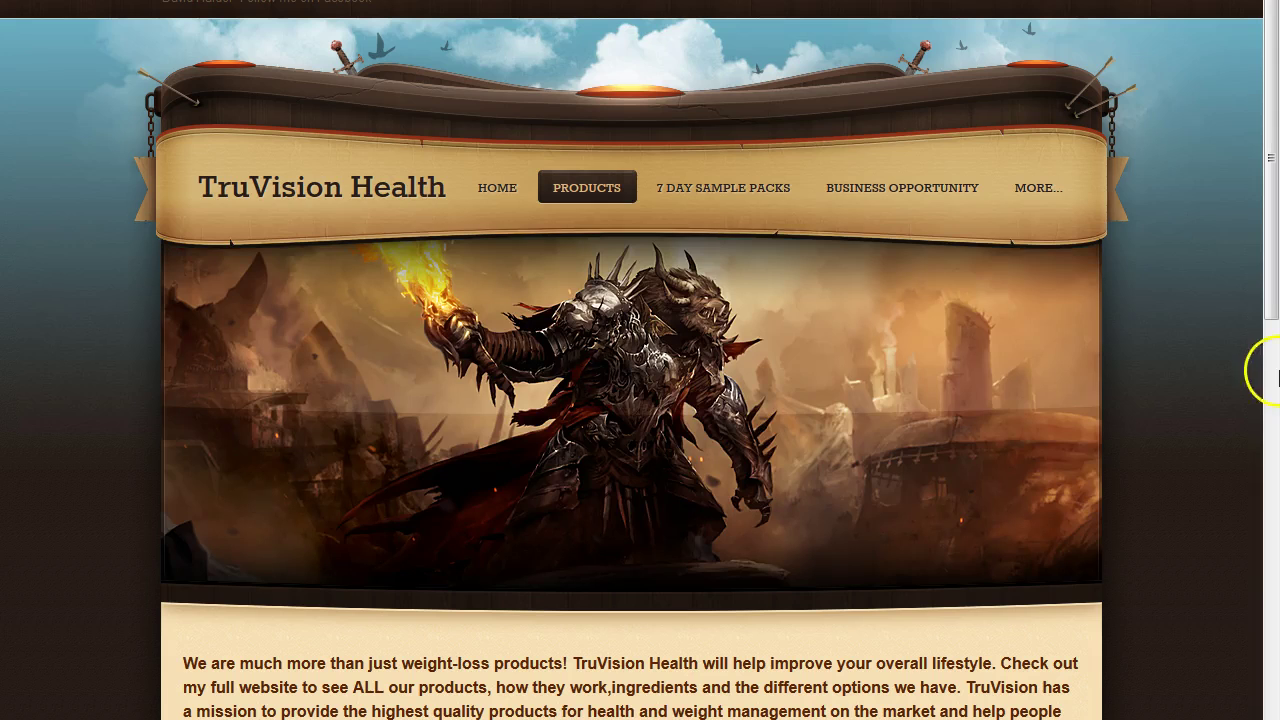
pyautogui.moveTo(1270, 245); pyautogui.dragTo(1275, 297)
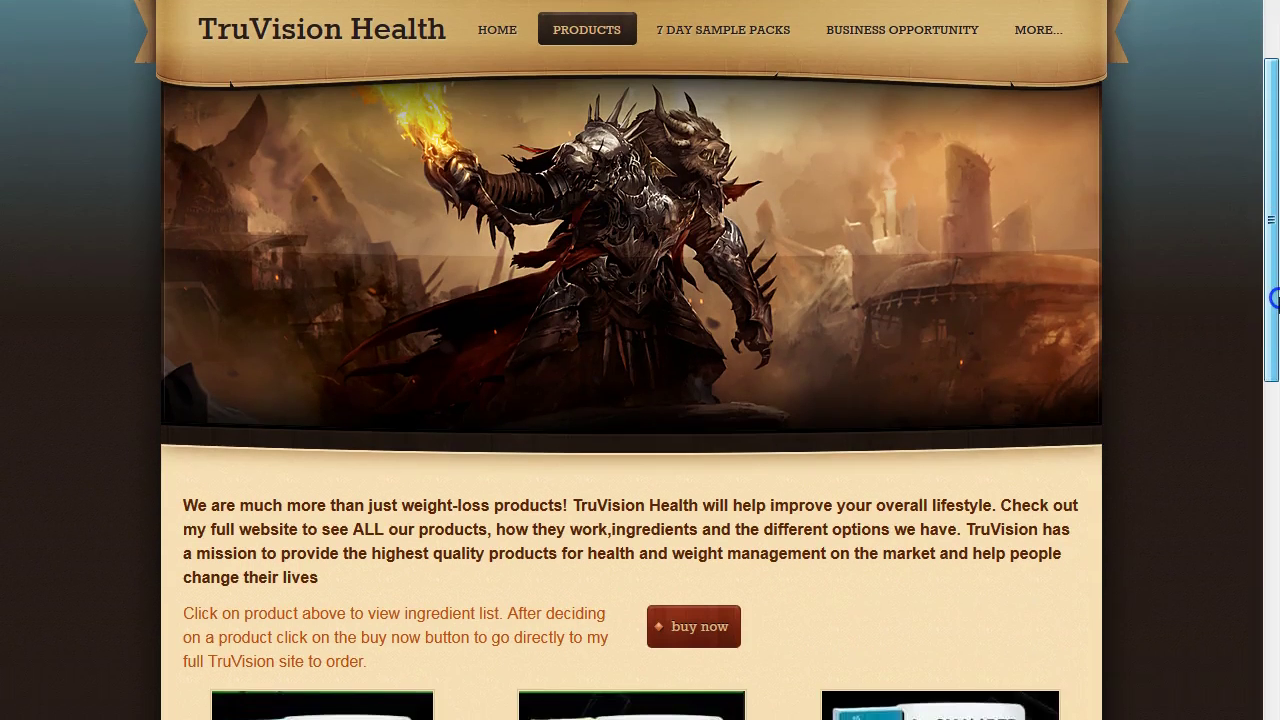
# Browse the live site's Home, 7 Day Sample Packs and Contact pages.
pyautogui.click(491, 45)
pyautogui.moveTo(1260, 209); pyautogui.dragTo(1275, 450)
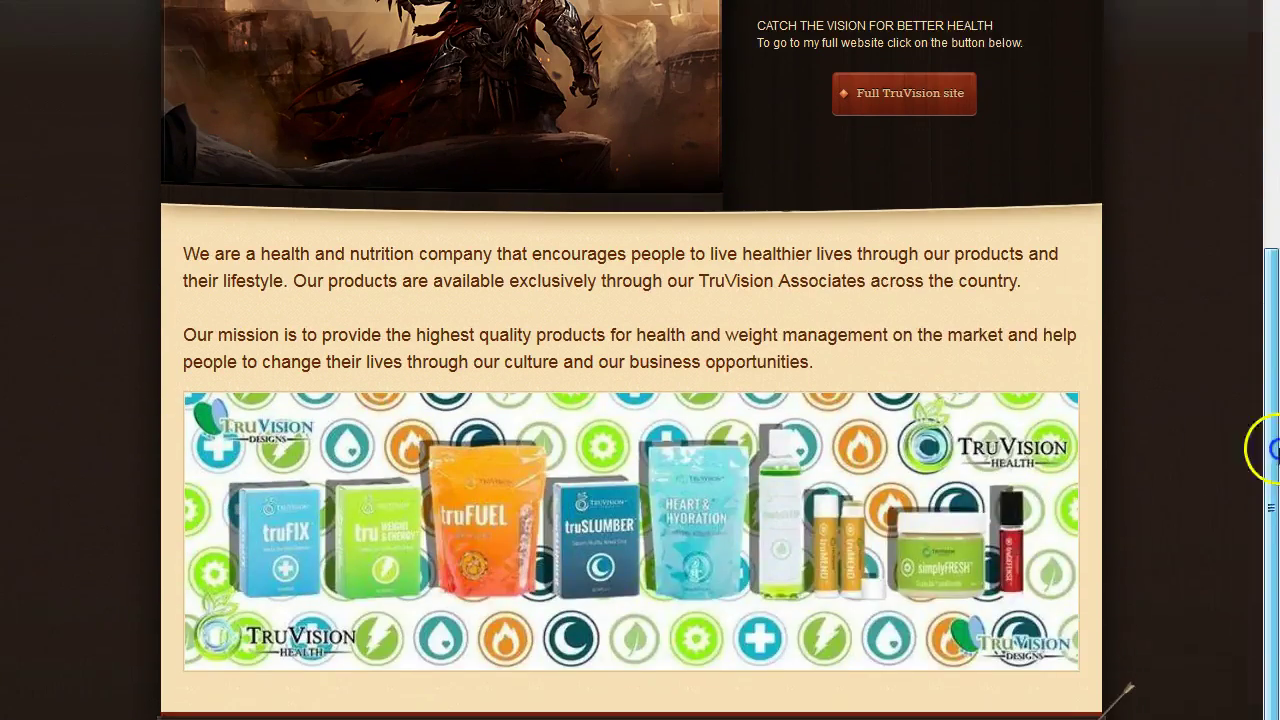
pyautogui.scroll(4, 1270, 450)
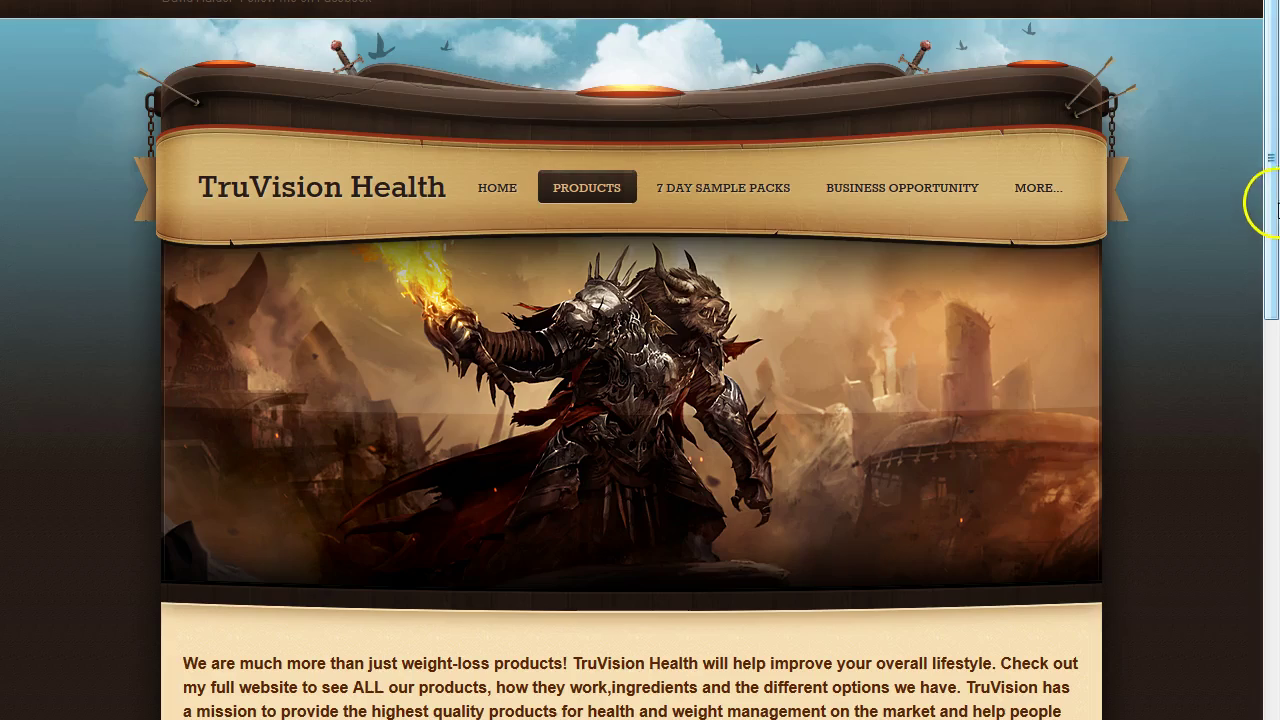
pyautogui.moveTo(1262, 194)
pyautogui.mouseDown()
pyautogui.moveTo(1275, 683)
pyautogui.moveTo(1272, 195)
pyautogui.mouseUp()
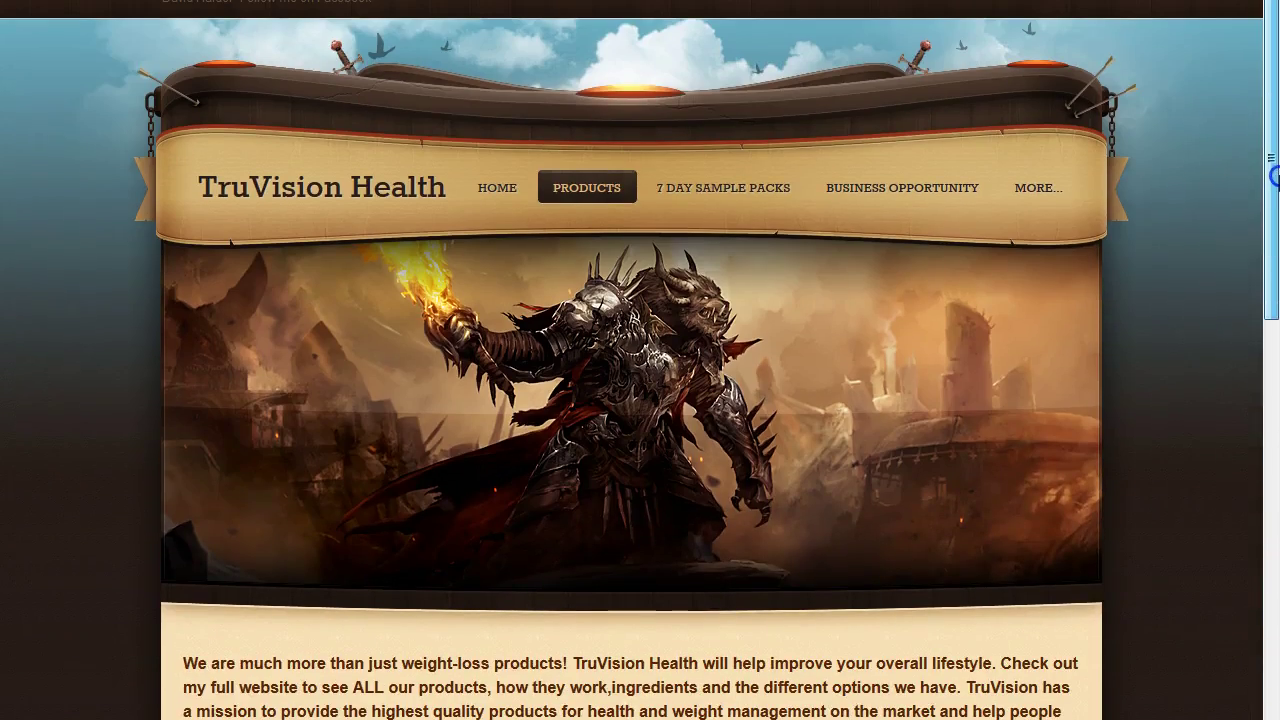
pyautogui.click(694, 192)
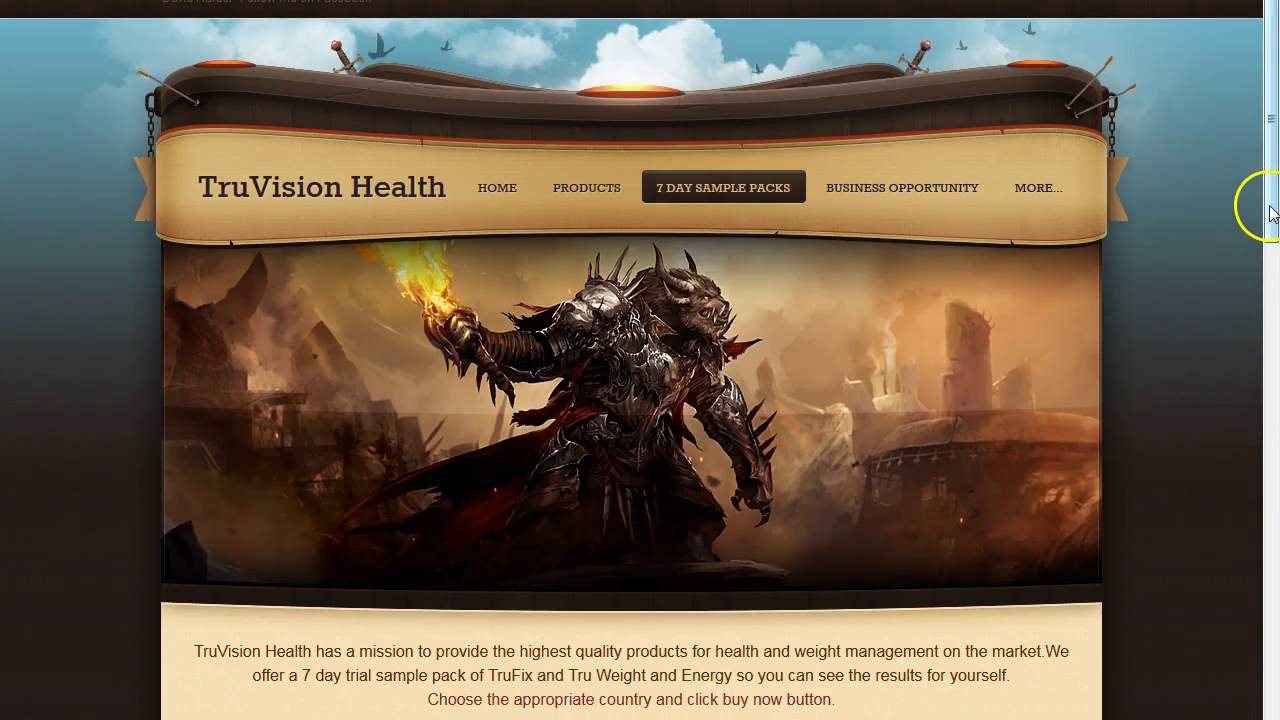
pyautogui.scroll(-5, 862, 205)
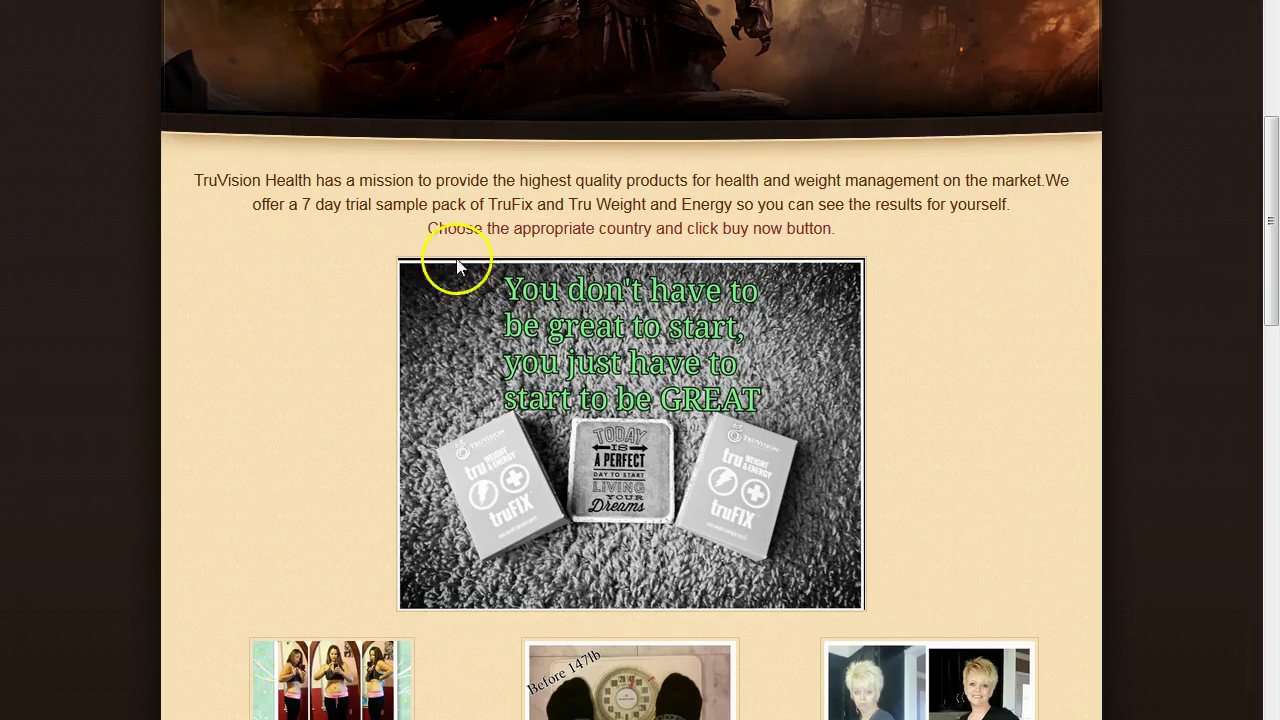
pyautogui.moveTo(1262, 274); pyautogui.dragTo(1270, 185)
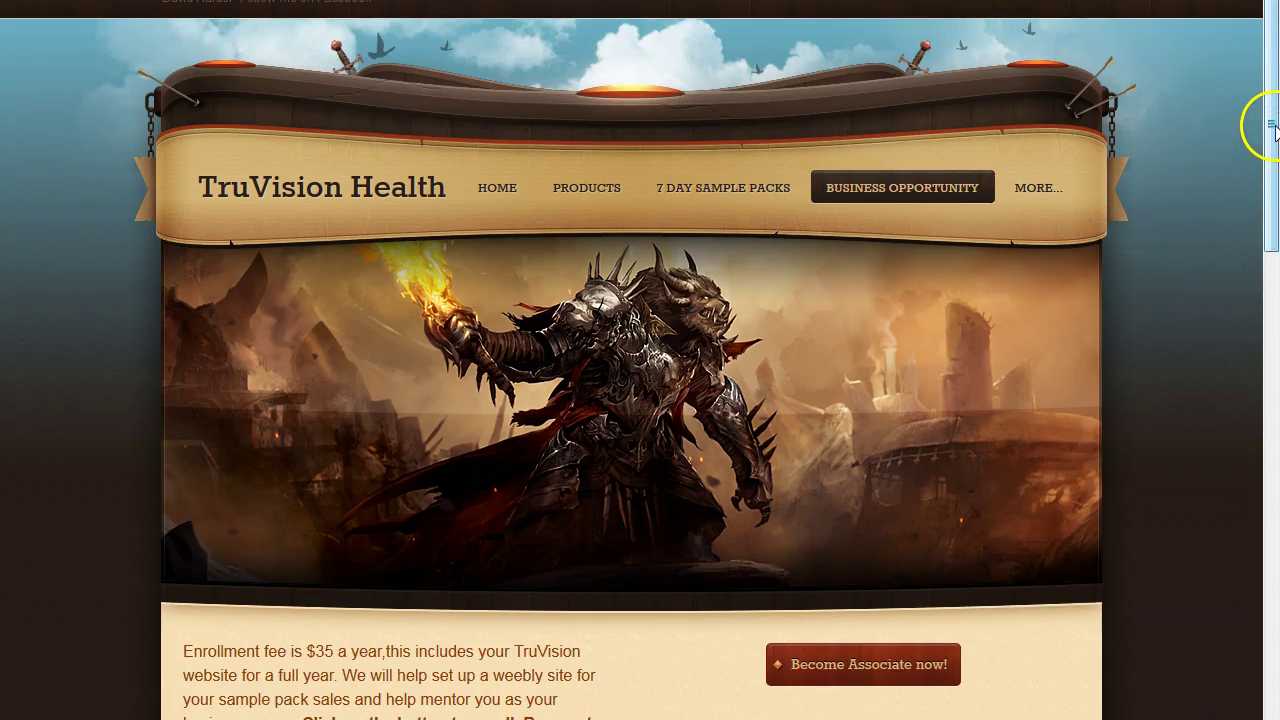
pyautogui.moveTo(1266, 130)
pyautogui.mouseDown()
pyautogui.moveTo(1273, 325)
pyautogui.moveTo(1272, 127)
pyautogui.mouseUp()
pyautogui.moveTo(1034, 189)
pyautogui.click(1052, 228)
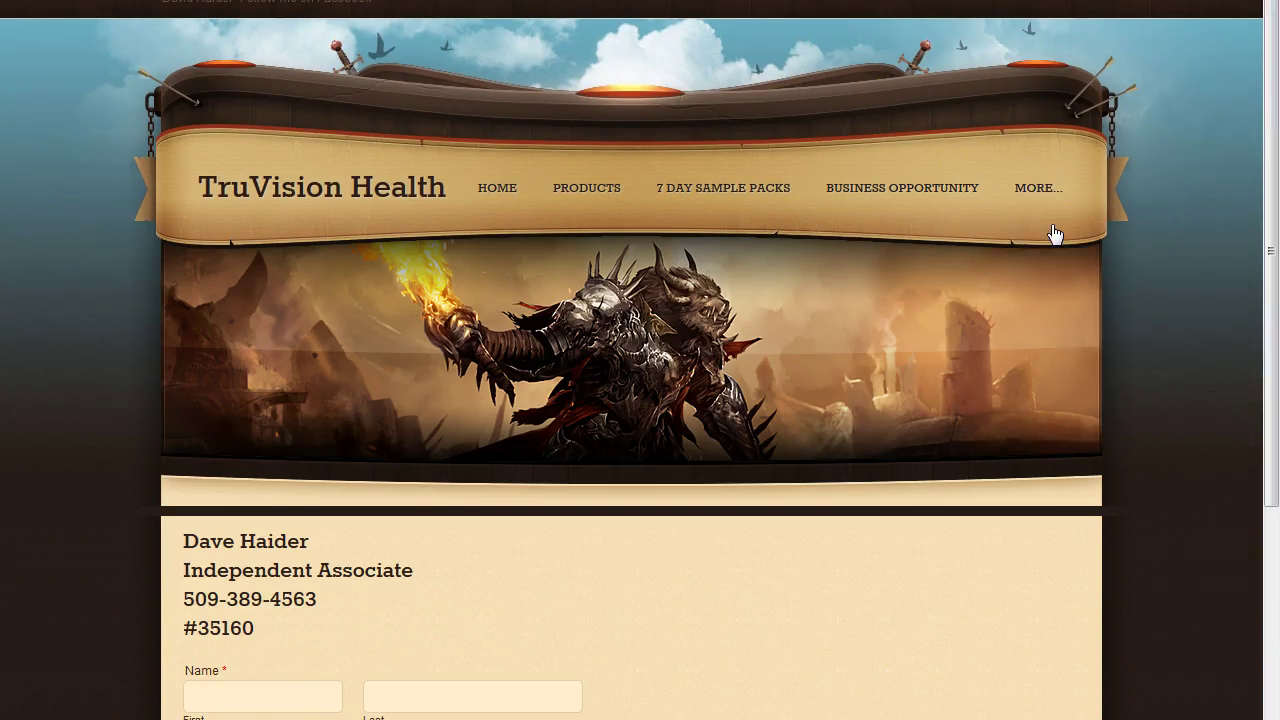
pyautogui.moveTo(1273, 245)
pyautogui.mouseDown()
pyautogui.moveTo(1268, 557)
pyautogui.moveTo(1273, 252)
pyautogui.mouseUp()
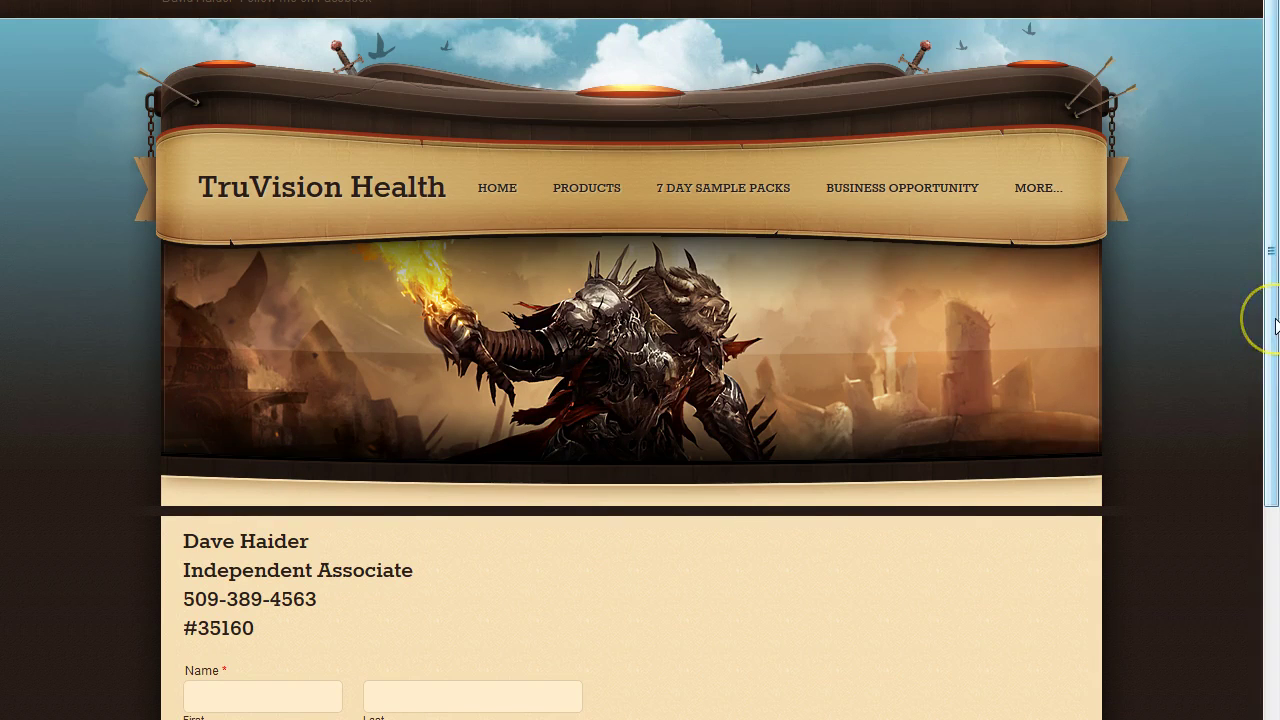
pyautogui.moveTo(1275, 307); pyautogui.dragTo(1275, 165)
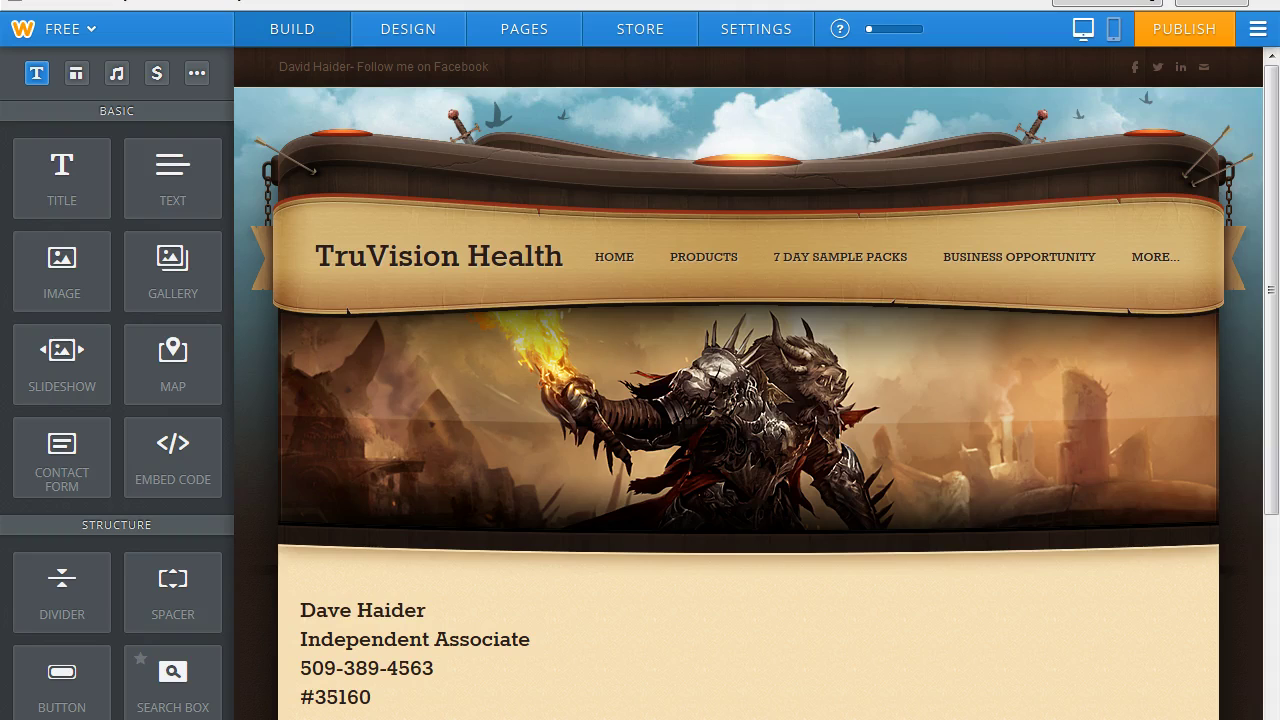
# Start adding a new Contact header image and search online photos for 'hiker'.
pyautogui.moveTo(820, 420)
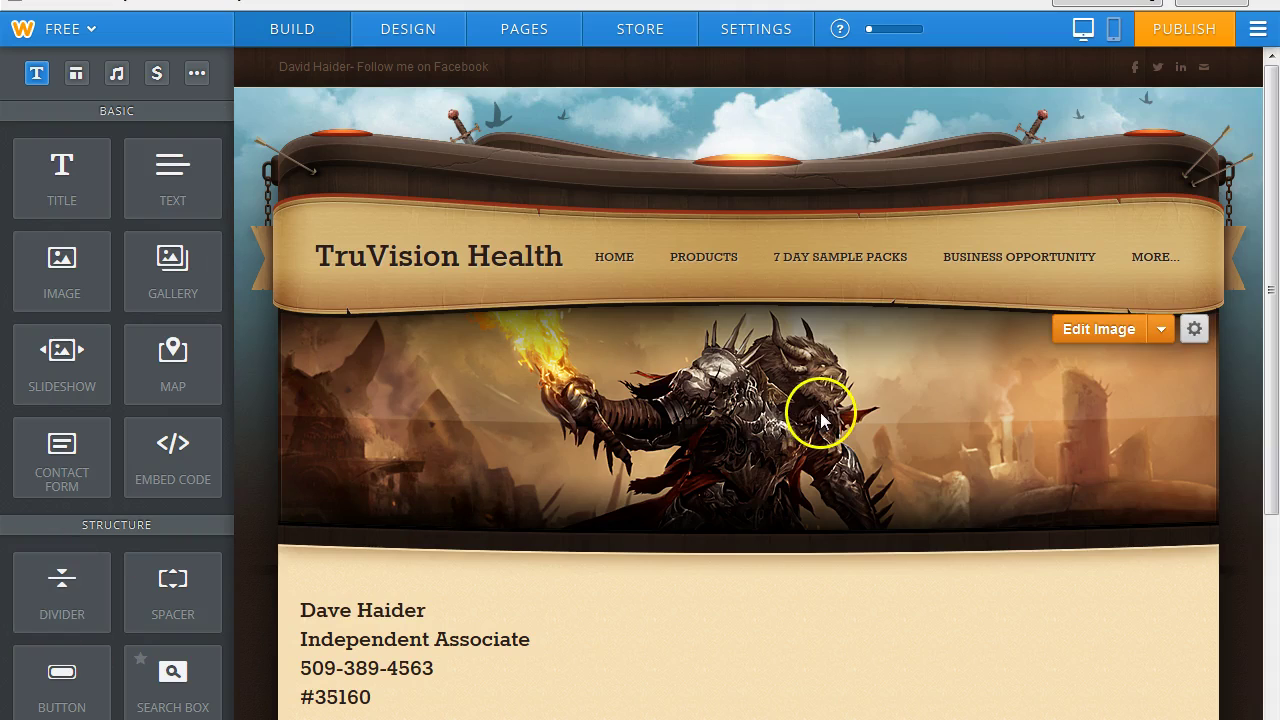
pyautogui.click(1098, 333)
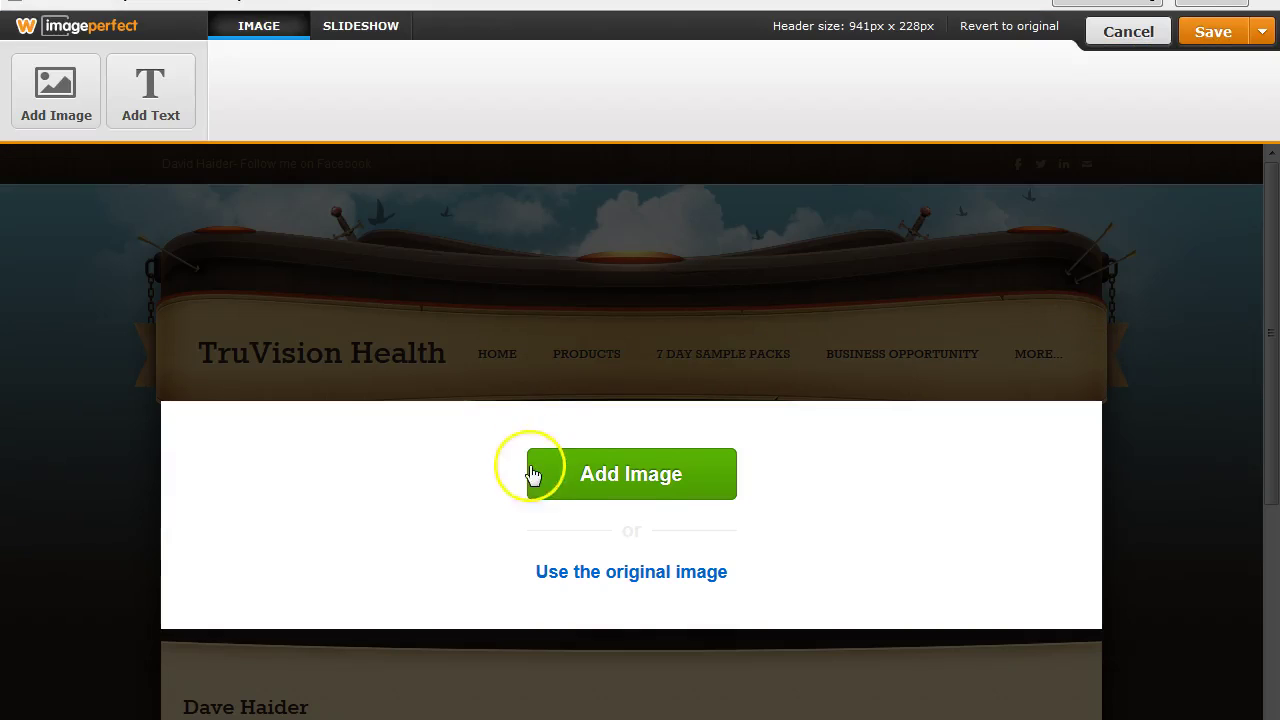
pyautogui.click(645, 485)
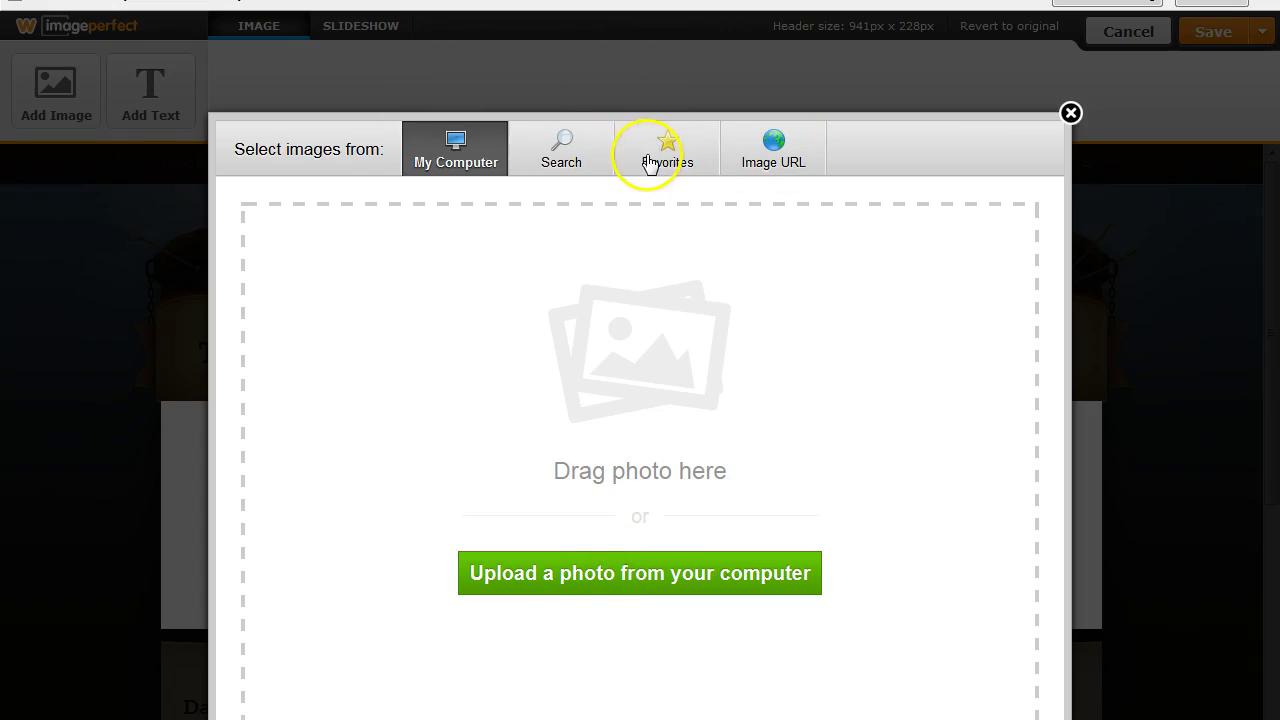
pyautogui.click(651, 164)
pyautogui.click(568, 158)
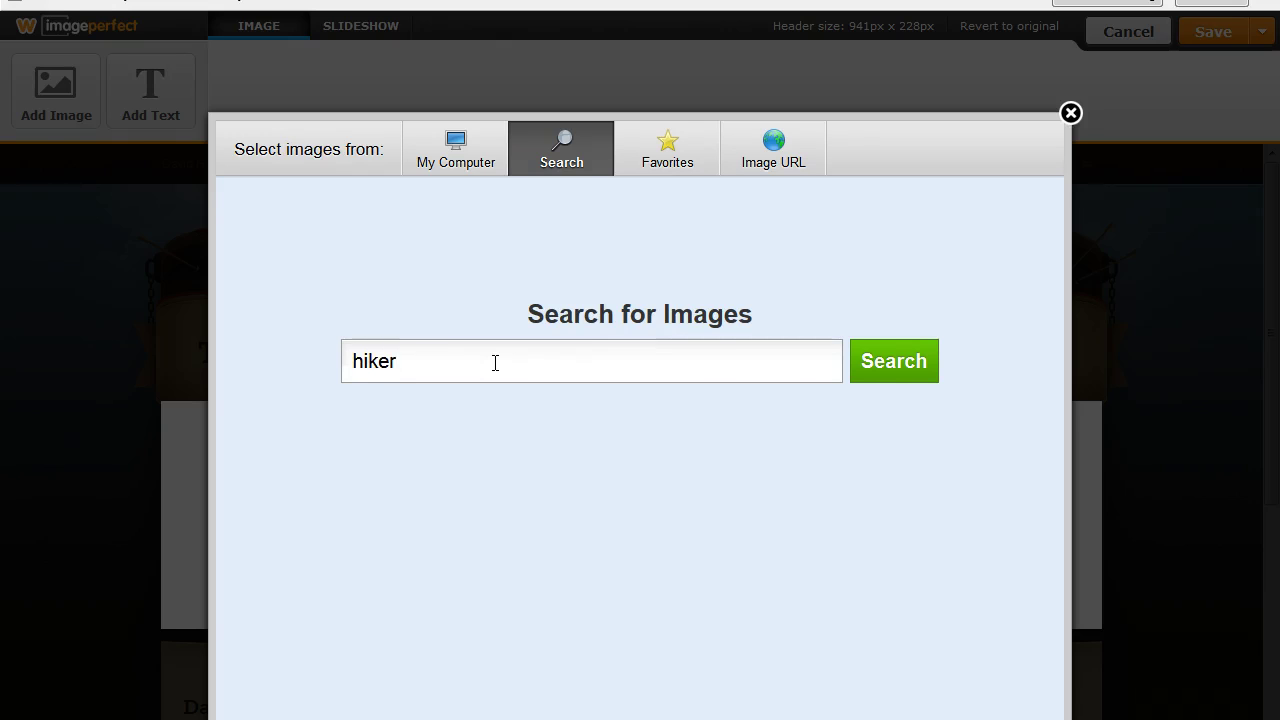
pyautogui.click(894, 366)
# Filter to free hiker photos, save one to favorites, then close the image picker.
pyautogui.moveTo(905, 655)
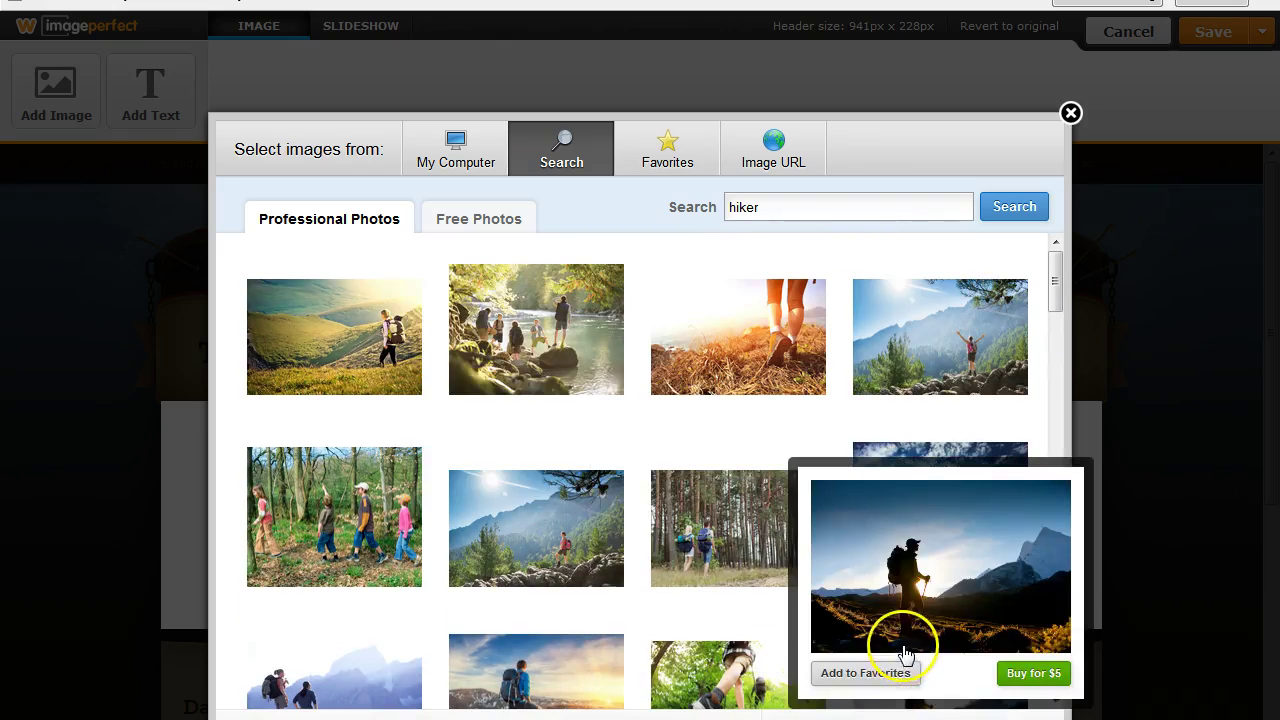
pyautogui.click(458, 224)
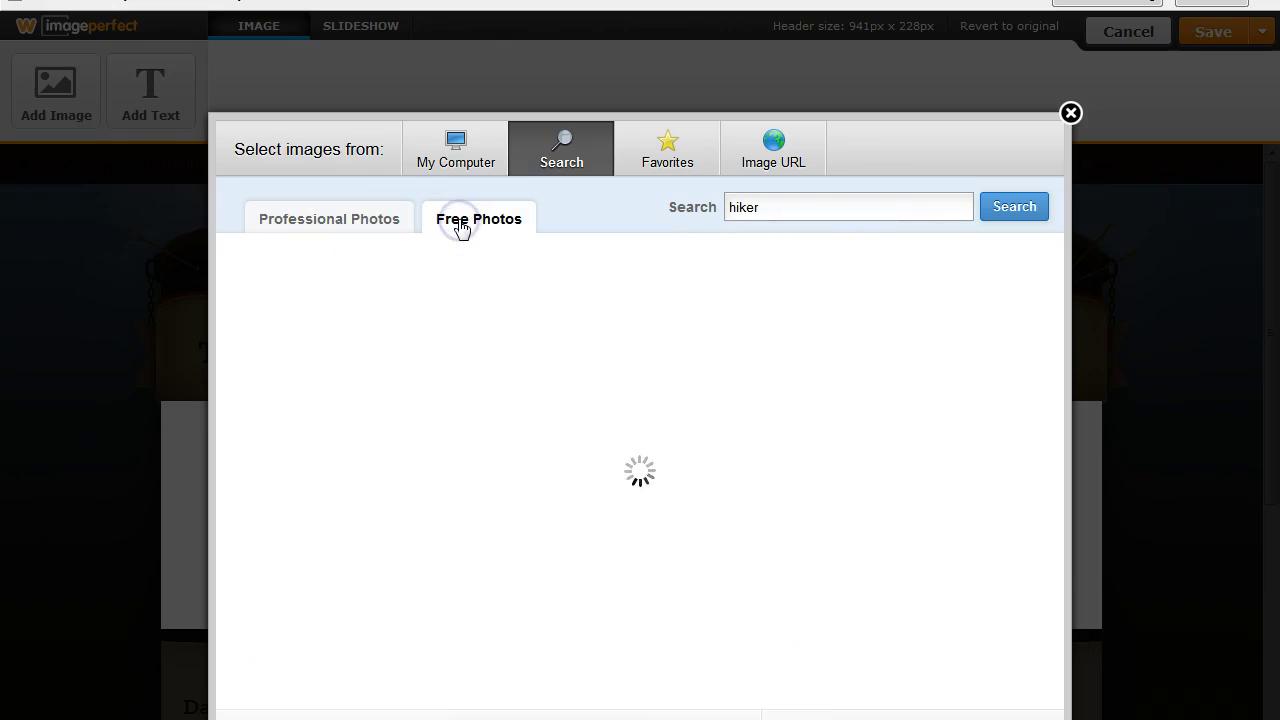
pyautogui.moveTo(1048, 484)
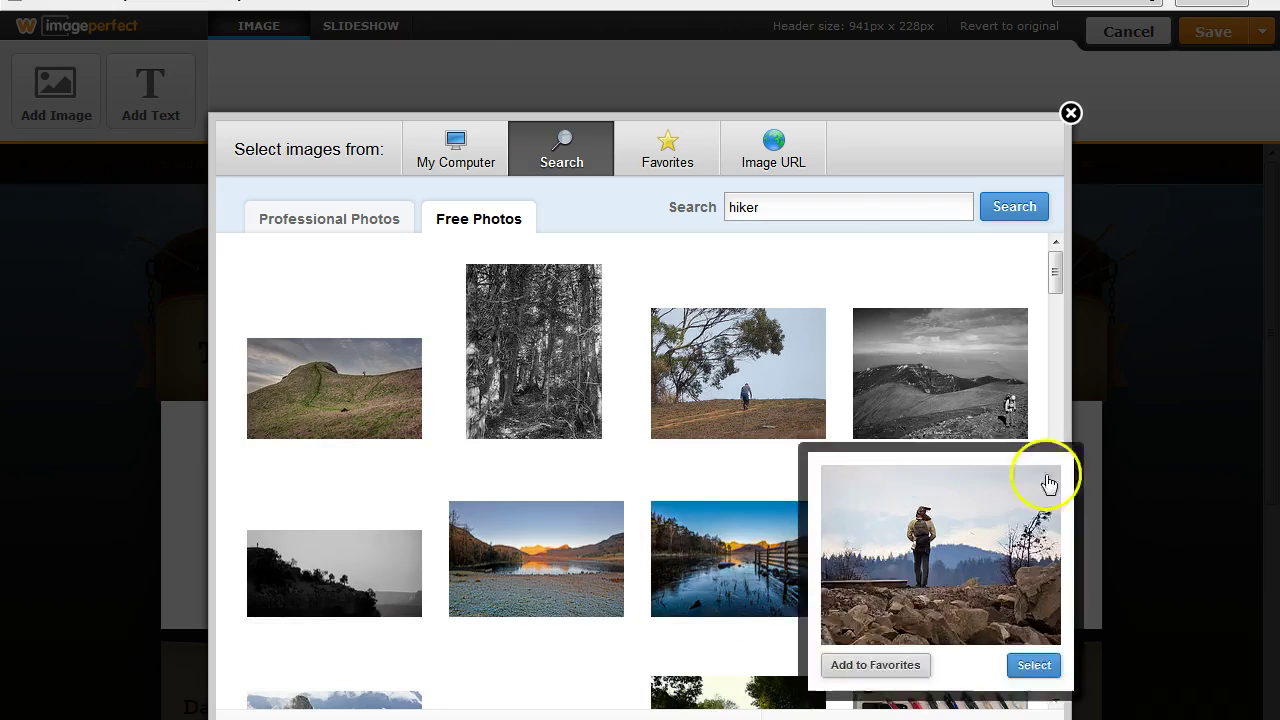
pyautogui.moveTo(1054, 266); pyautogui.dragTo(1053, 371)
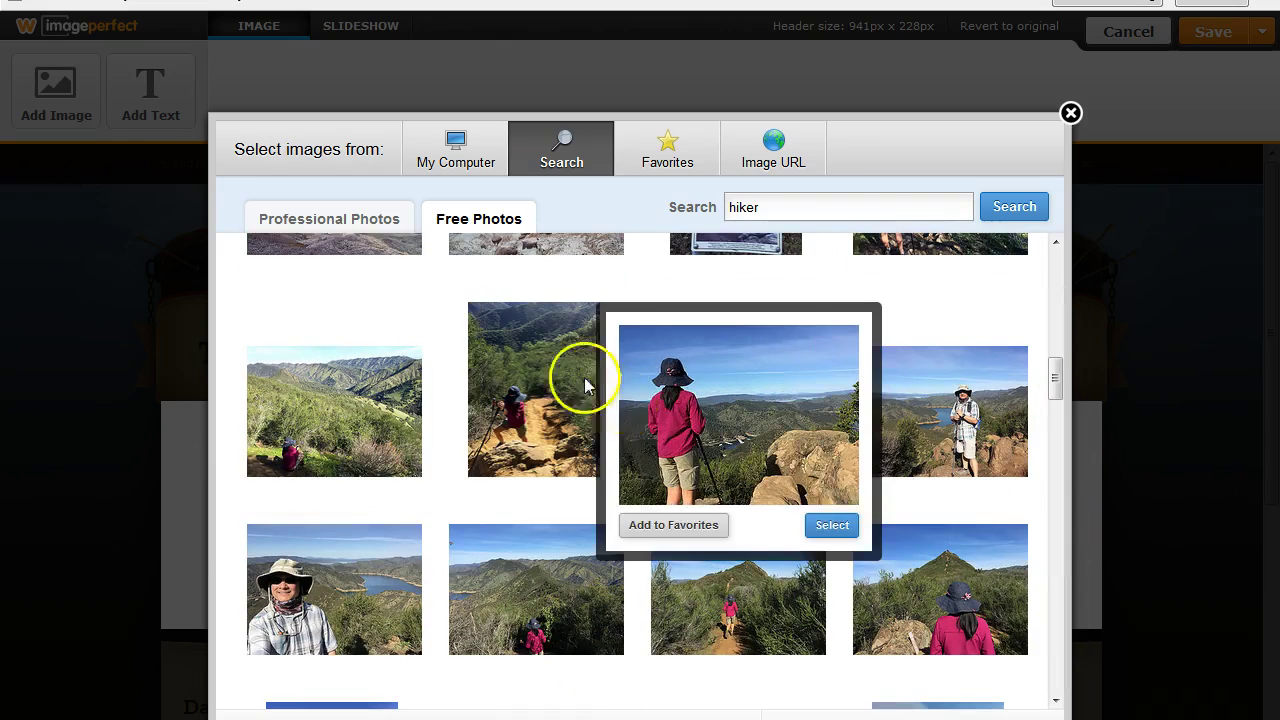
pyautogui.moveTo(348, 378)
pyautogui.click(274, 534)
pyautogui.click(662, 143)
pyautogui.moveTo(394, 289)
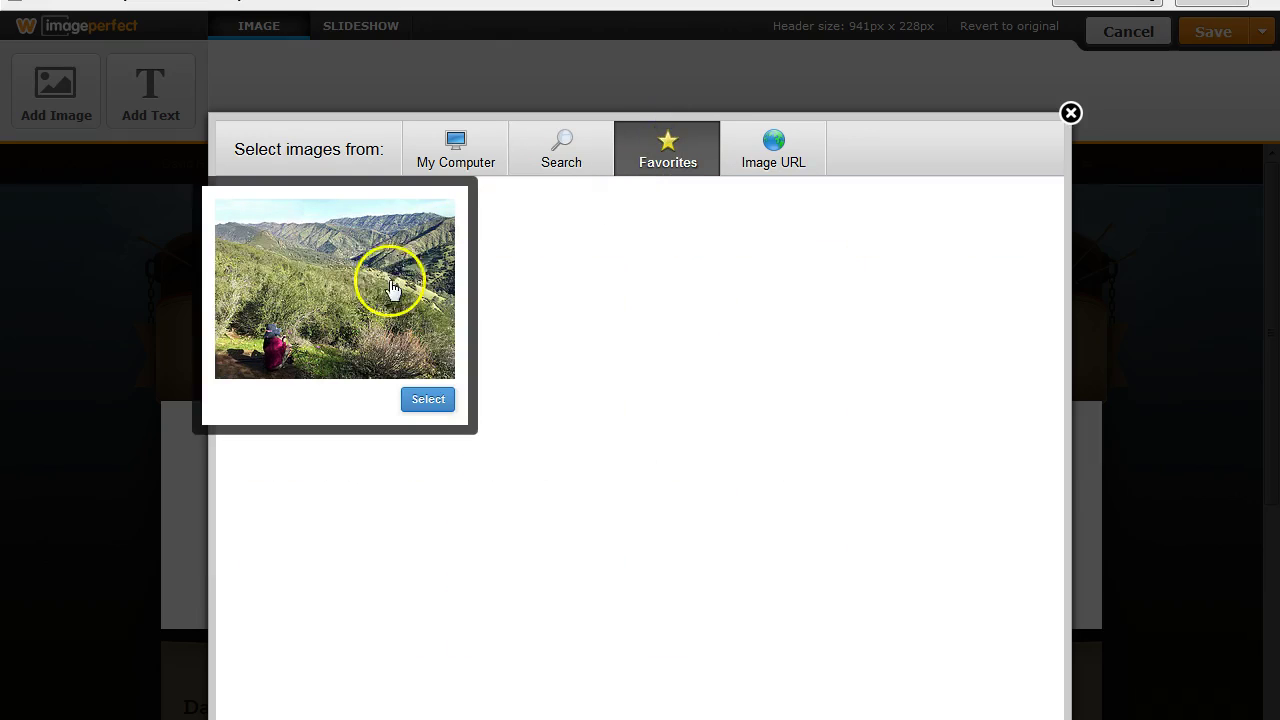
pyautogui.click(545, 158)
pyautogui.moveTo(760, 434)
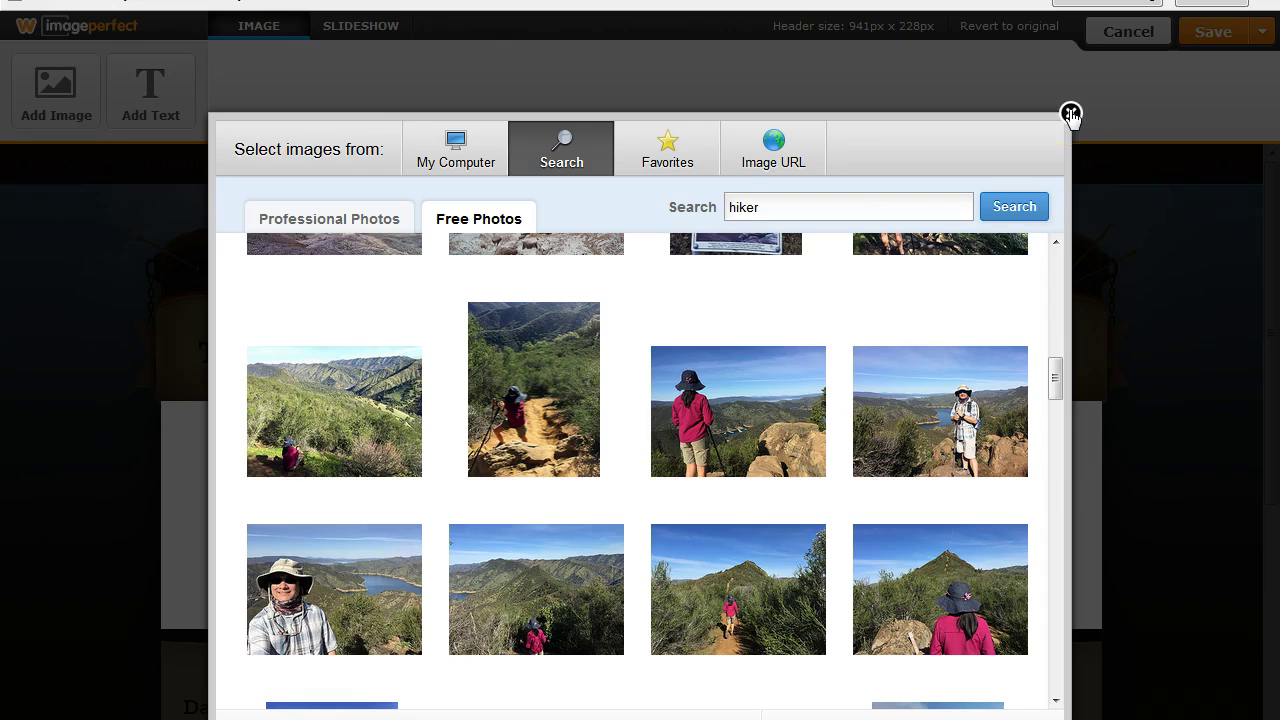
pyautogui.click(452, 155)
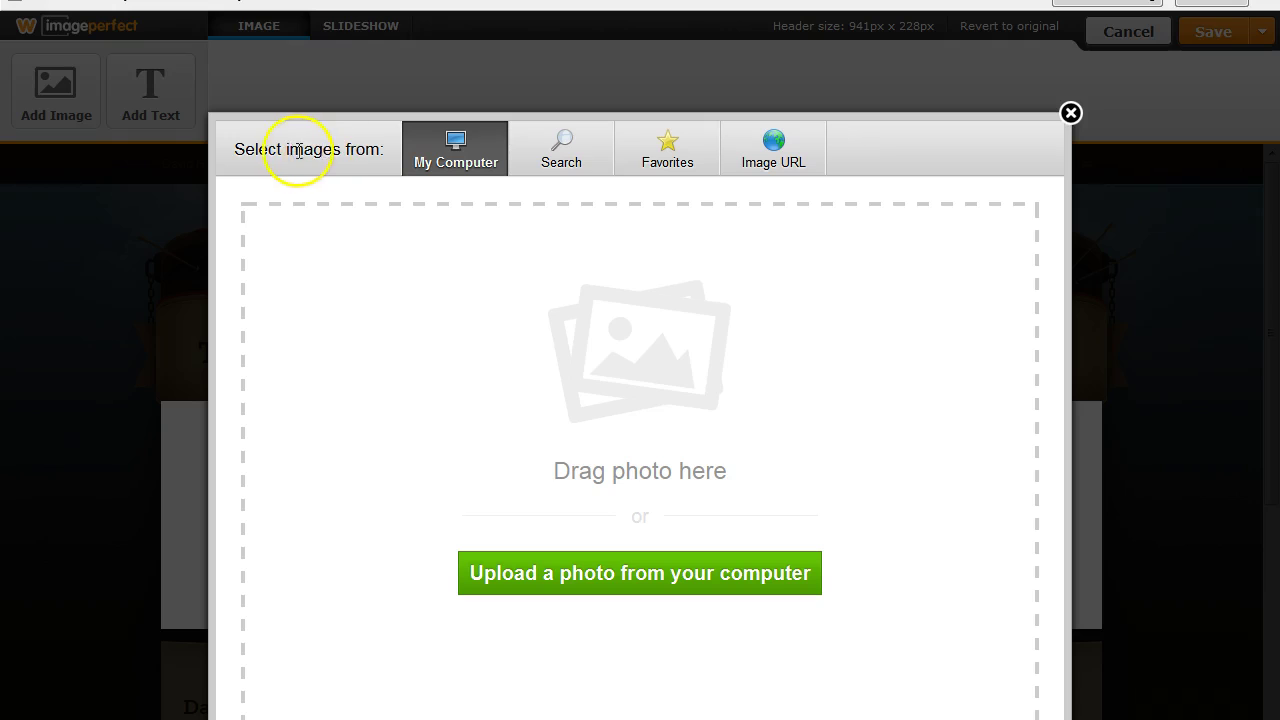
pyautogui.click(1070, 113)
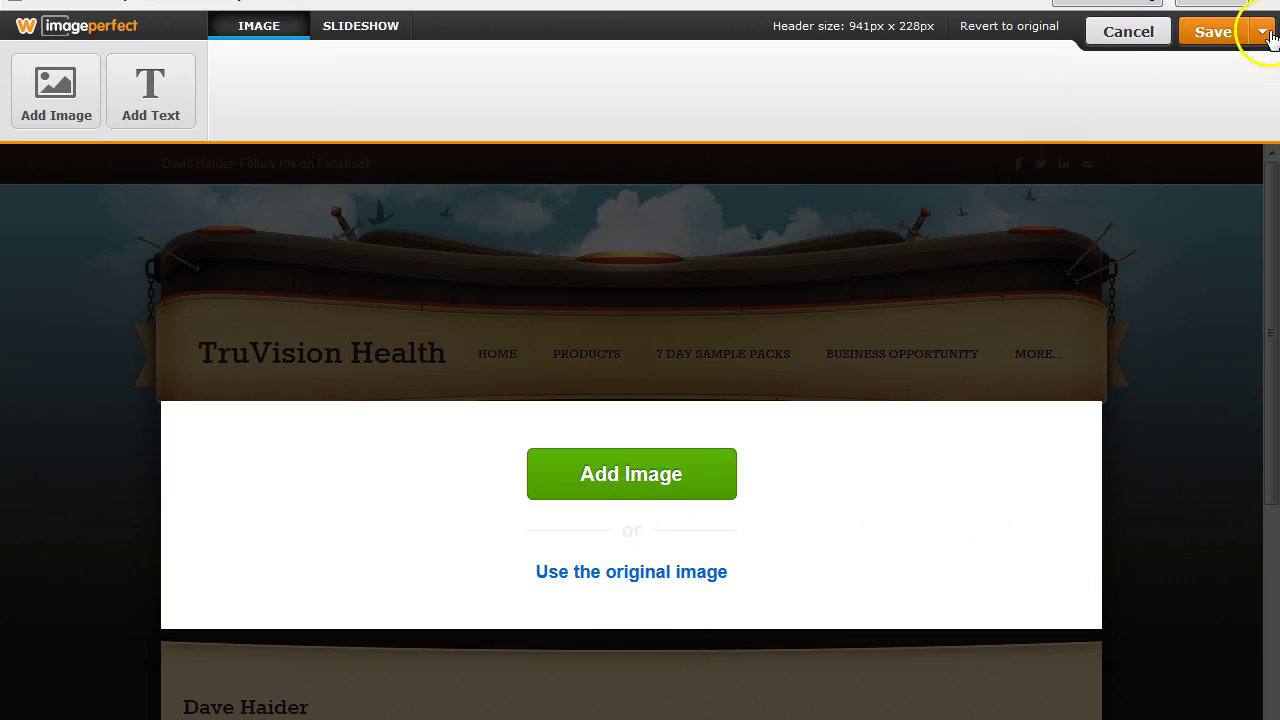
# Exit the header editor and make the page header taller in the layout options.
pyautogui.click(1126, 33)
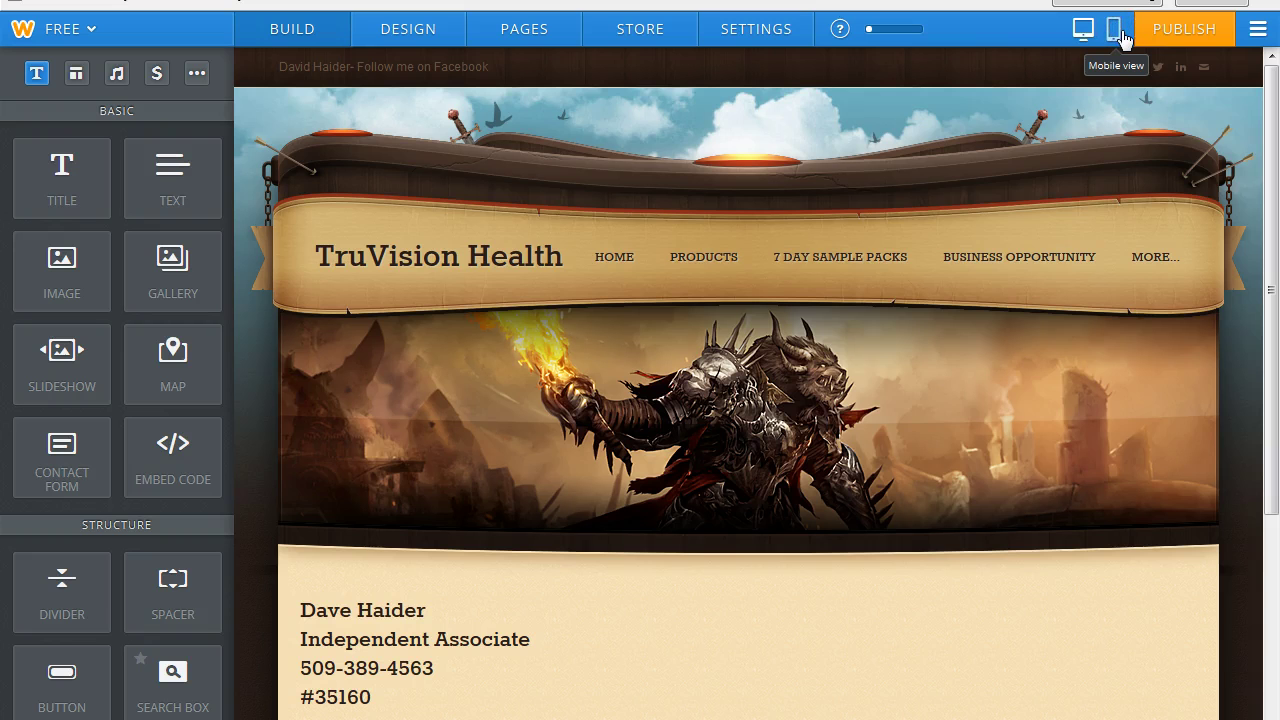
pyautogui.click(760, 418)
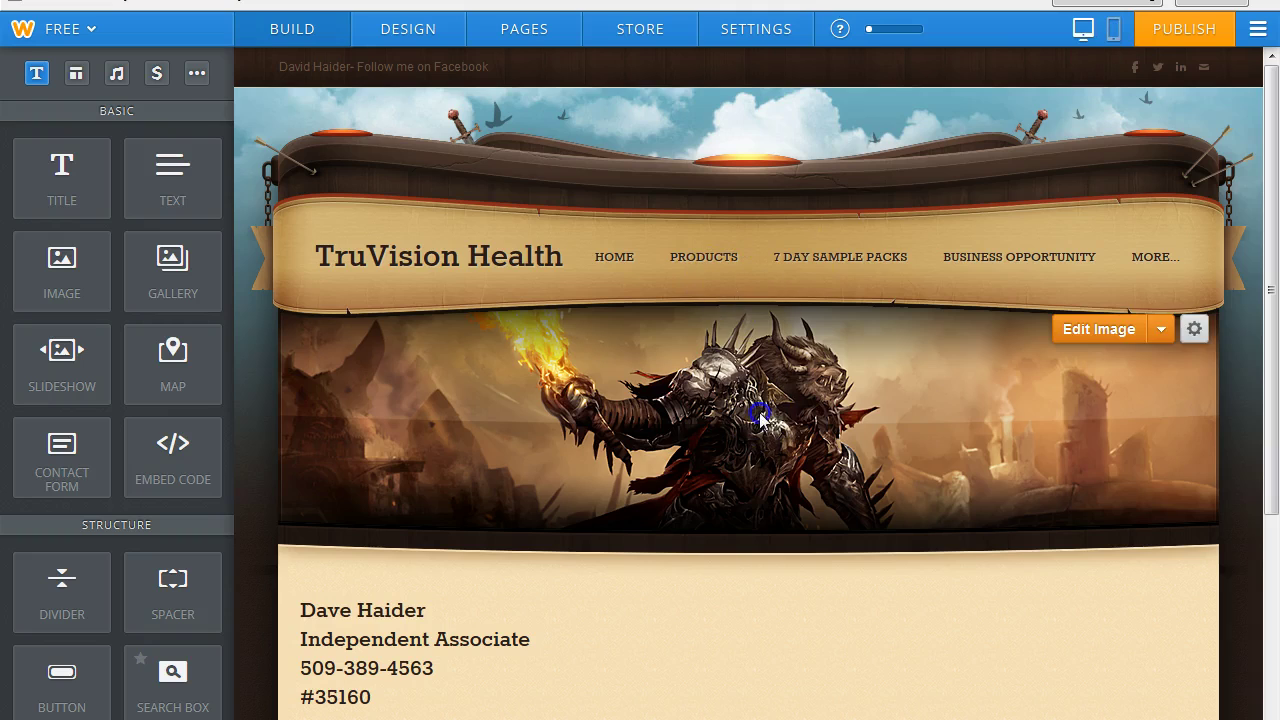
pyautogui.click(1194, 330)
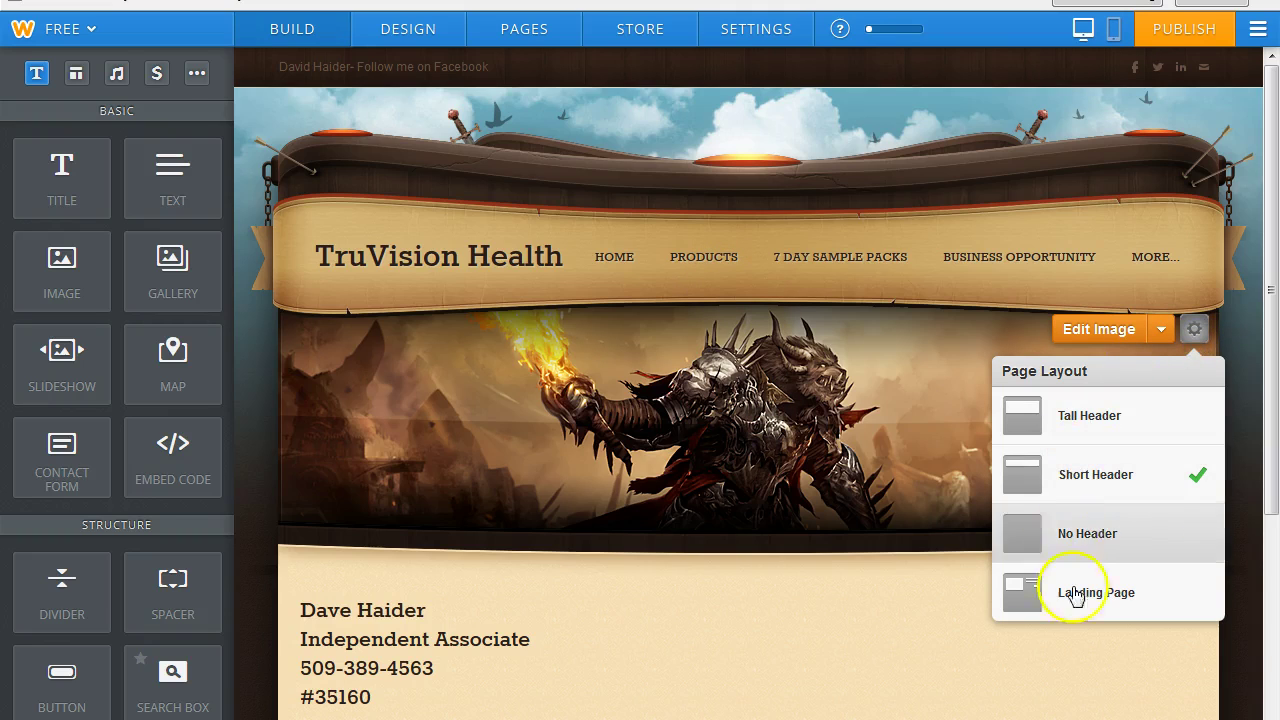
pyautogui.click(1083, 423)
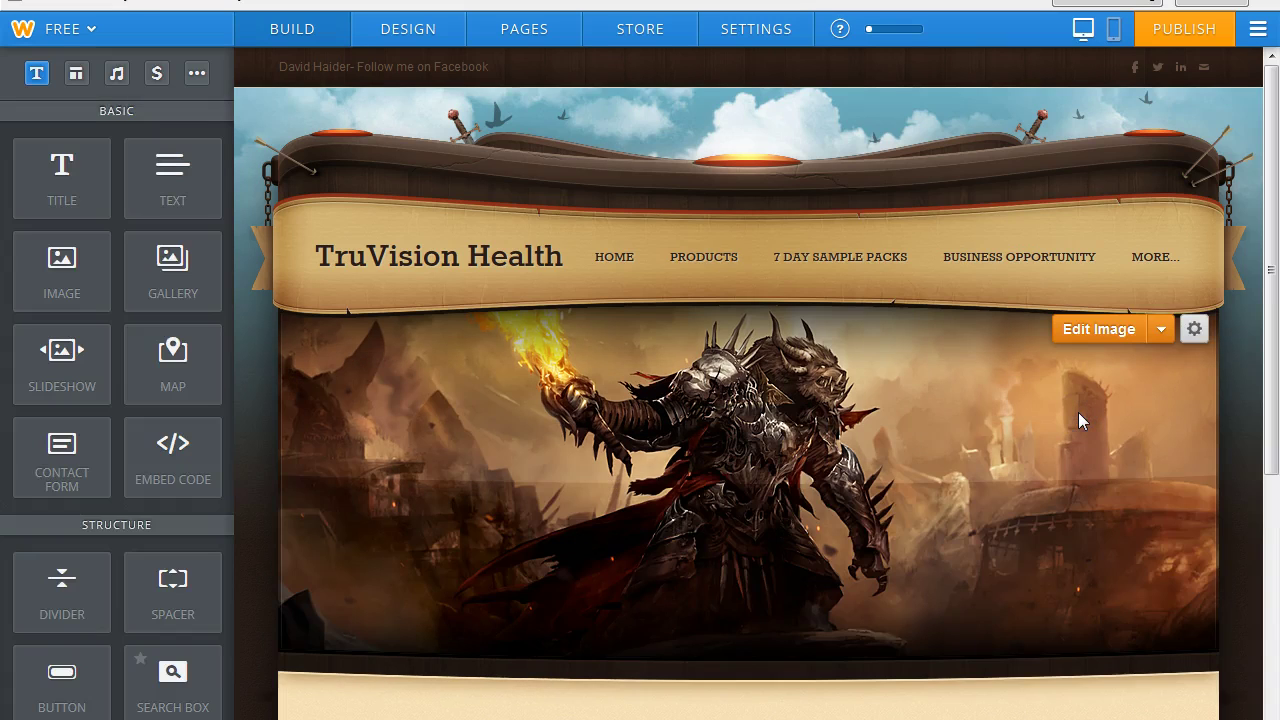
pyautogui.click(1195, 331)
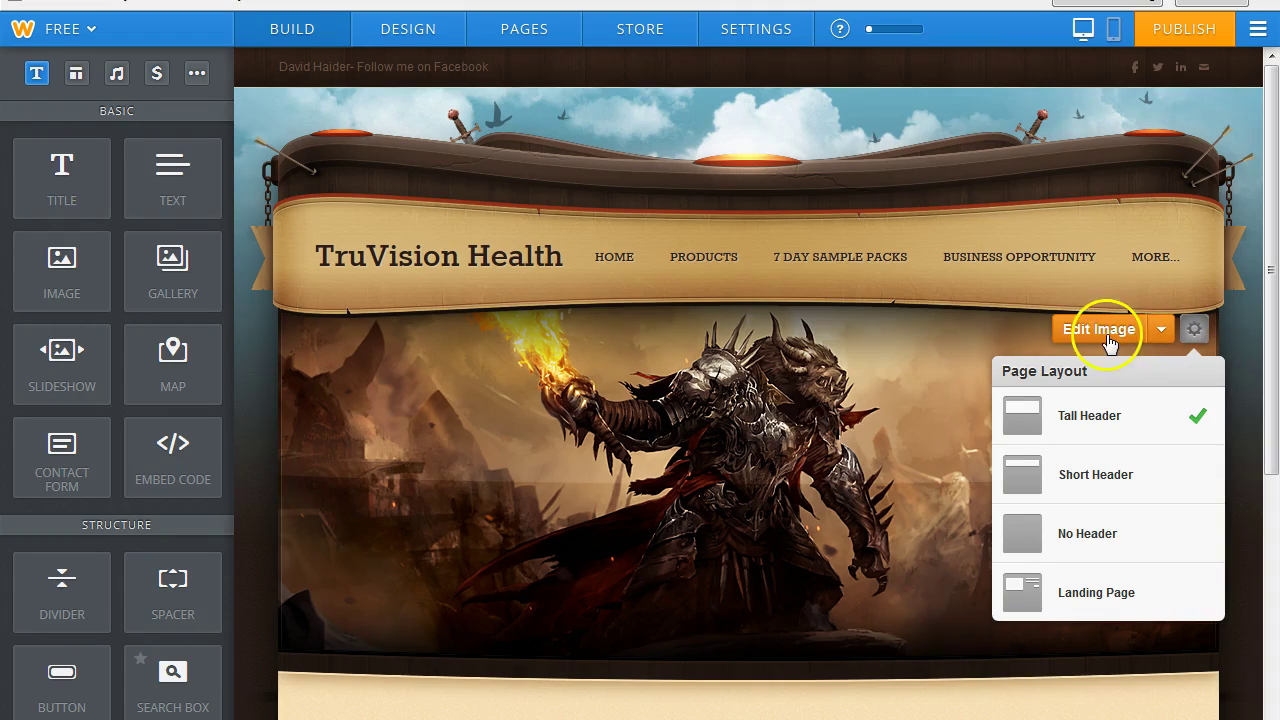
# Reopen the header image in the image editor.
pyautogui.click(1161, 332)
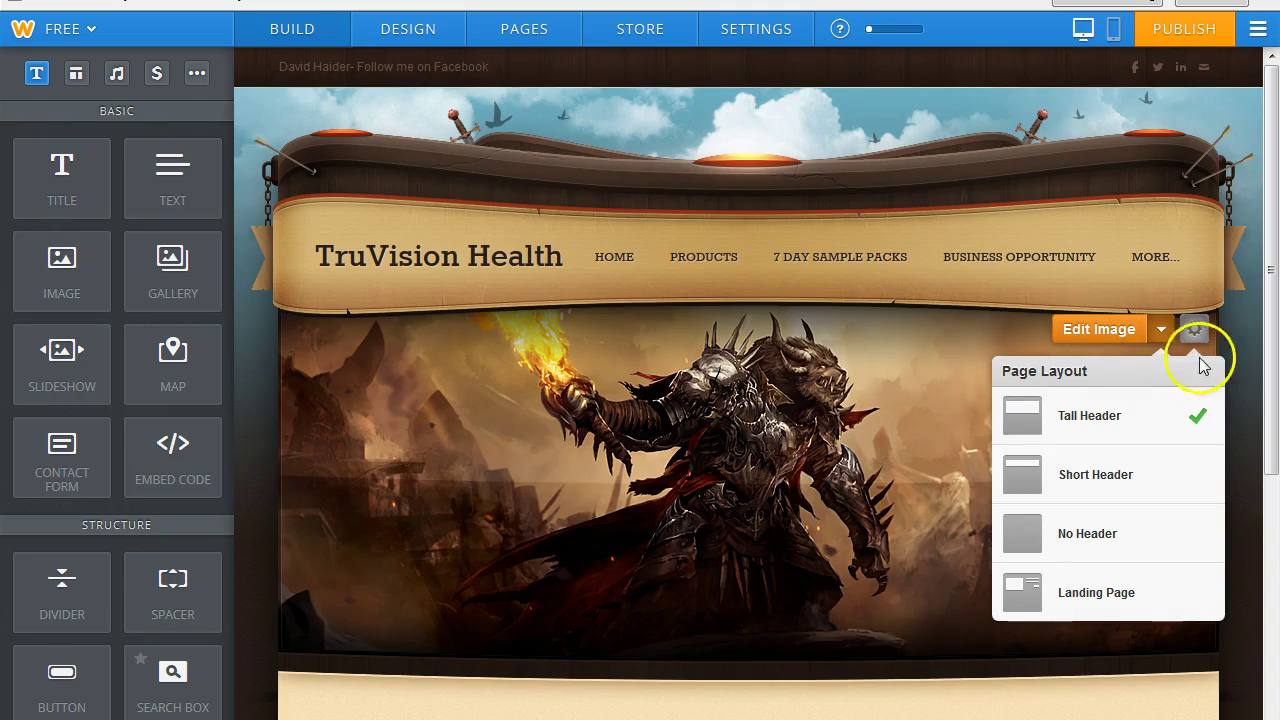
pyautogui.click(1158, 332)
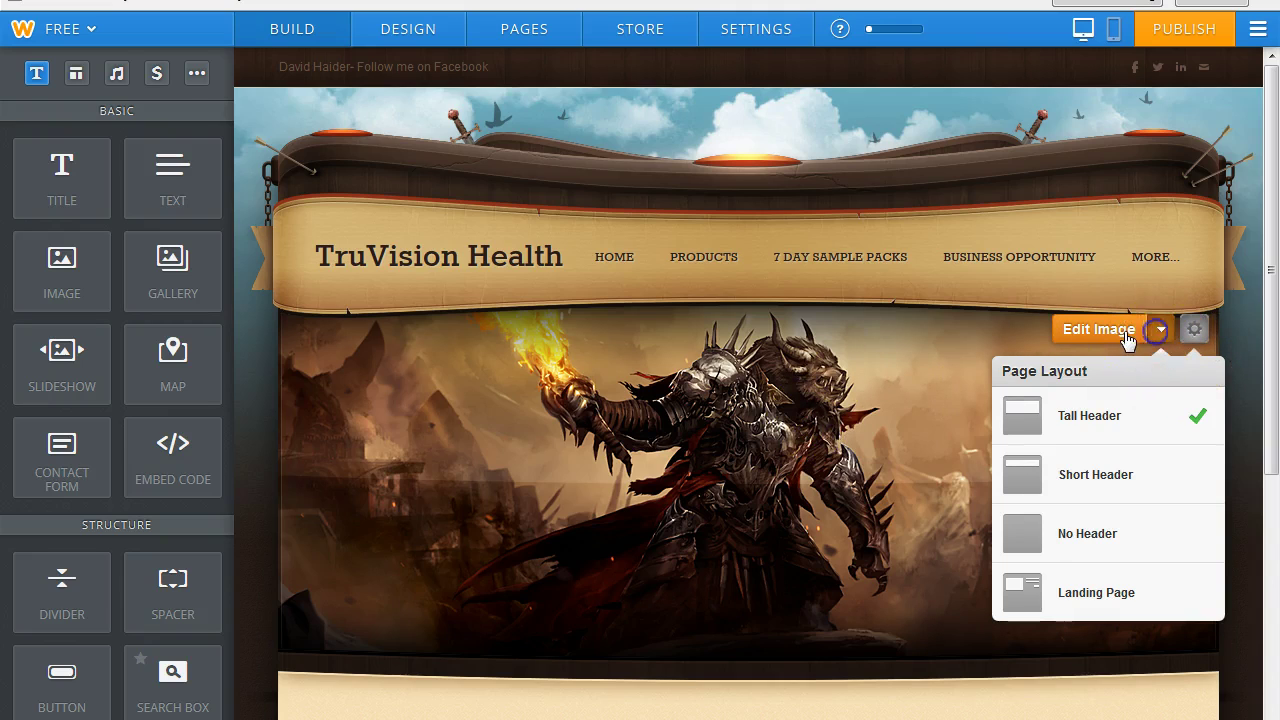
pyautogui.click(1062, 332)
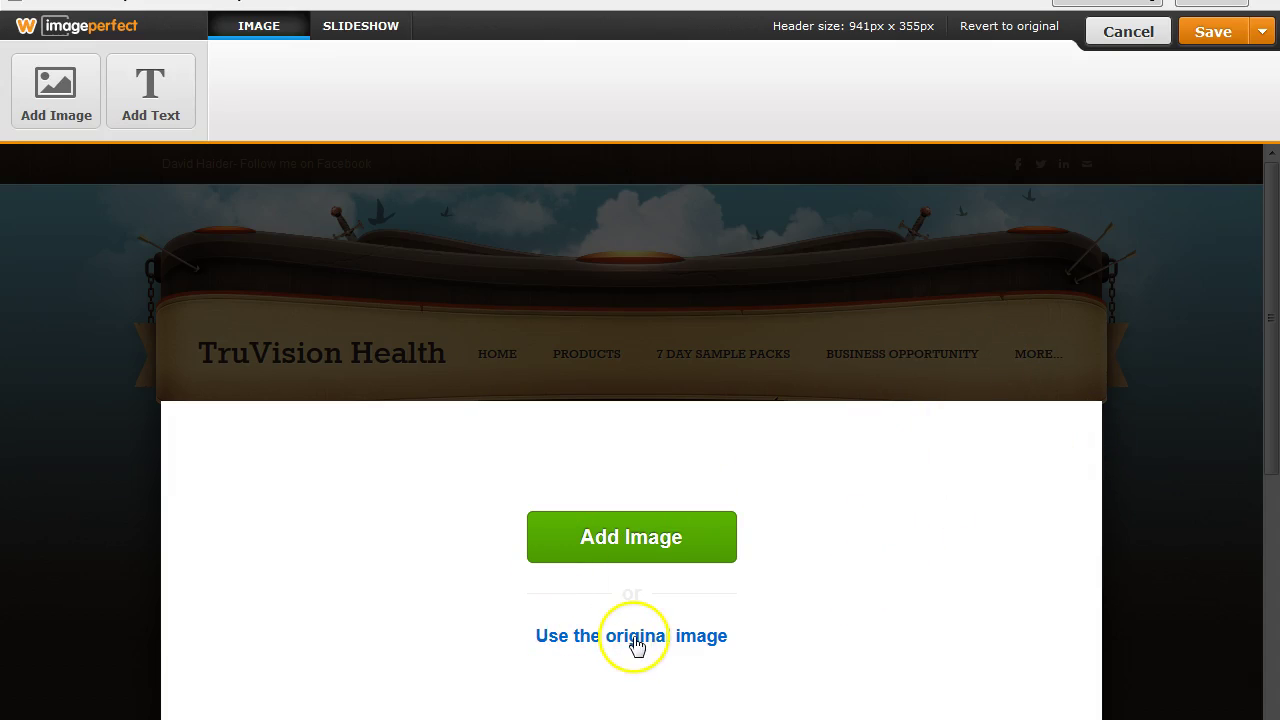
# Start uploading a header photo from the Desktop, then cancel and exit the header editor.
pyautogui.click(675, 545)
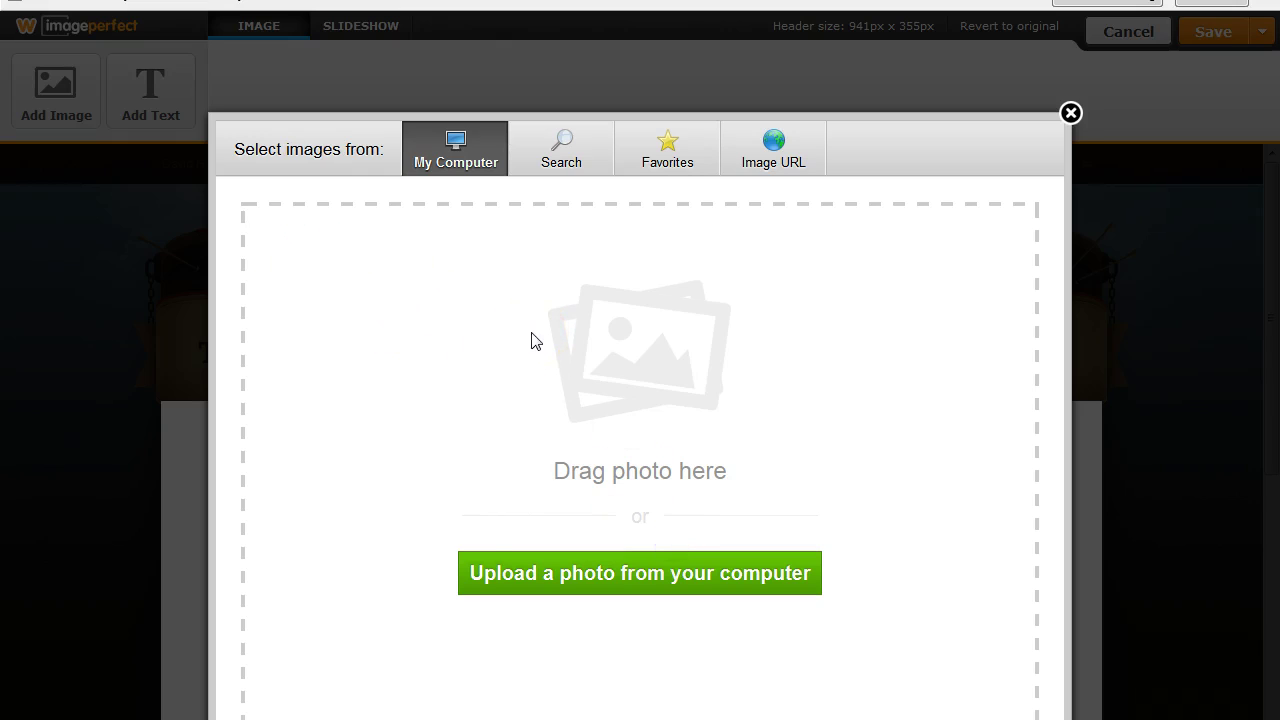
pyautogui.click(616, 585)
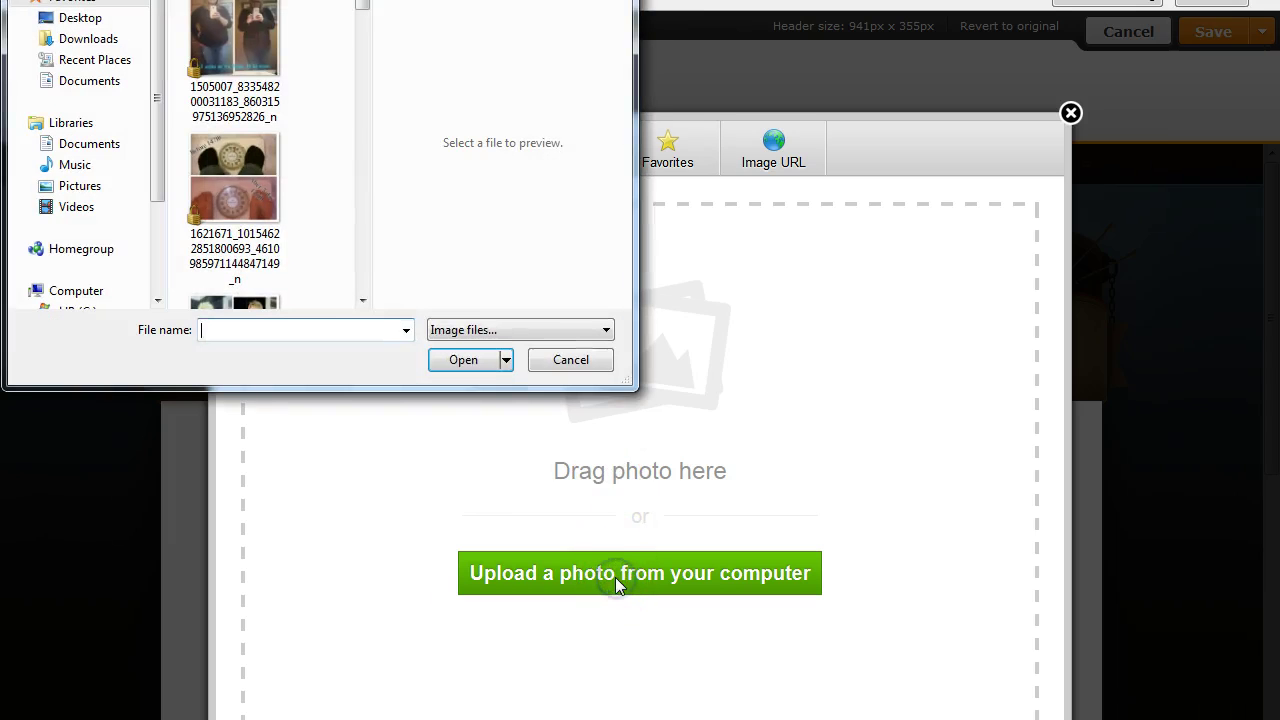
pyautogui.click(71, 22)
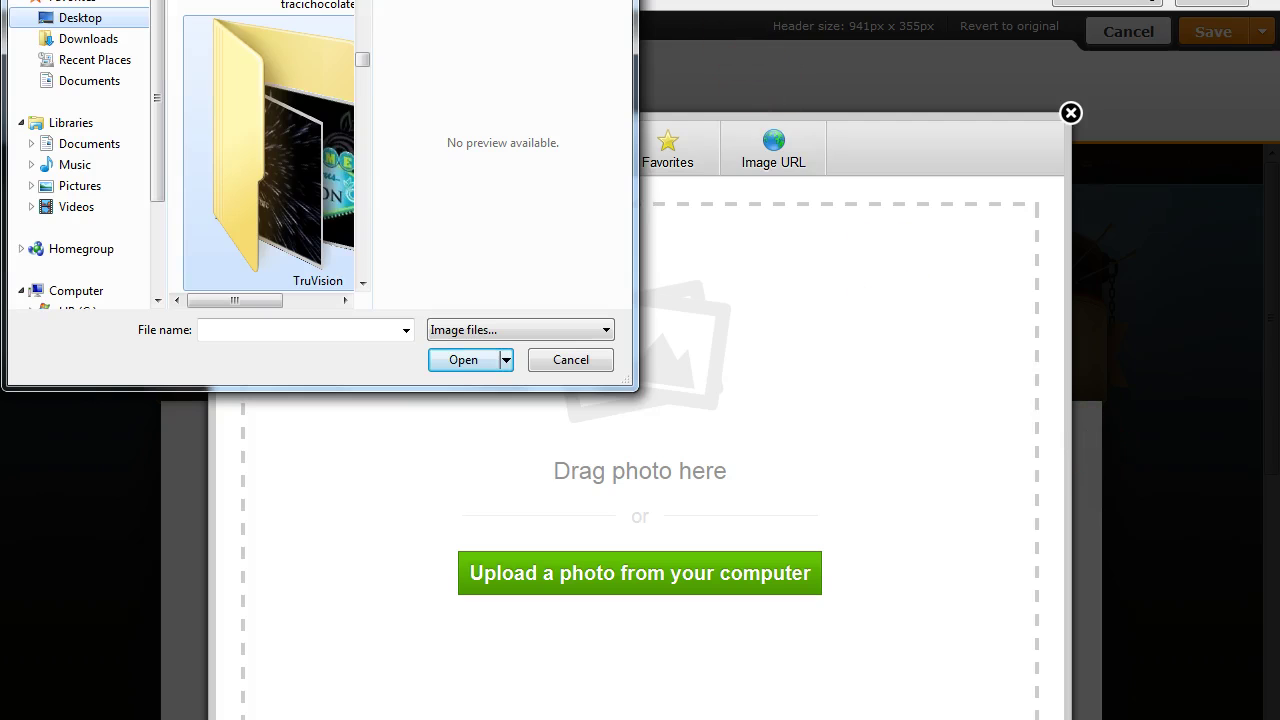
pyautogui.press('Escape')
pyautogui.click(1070, 113)
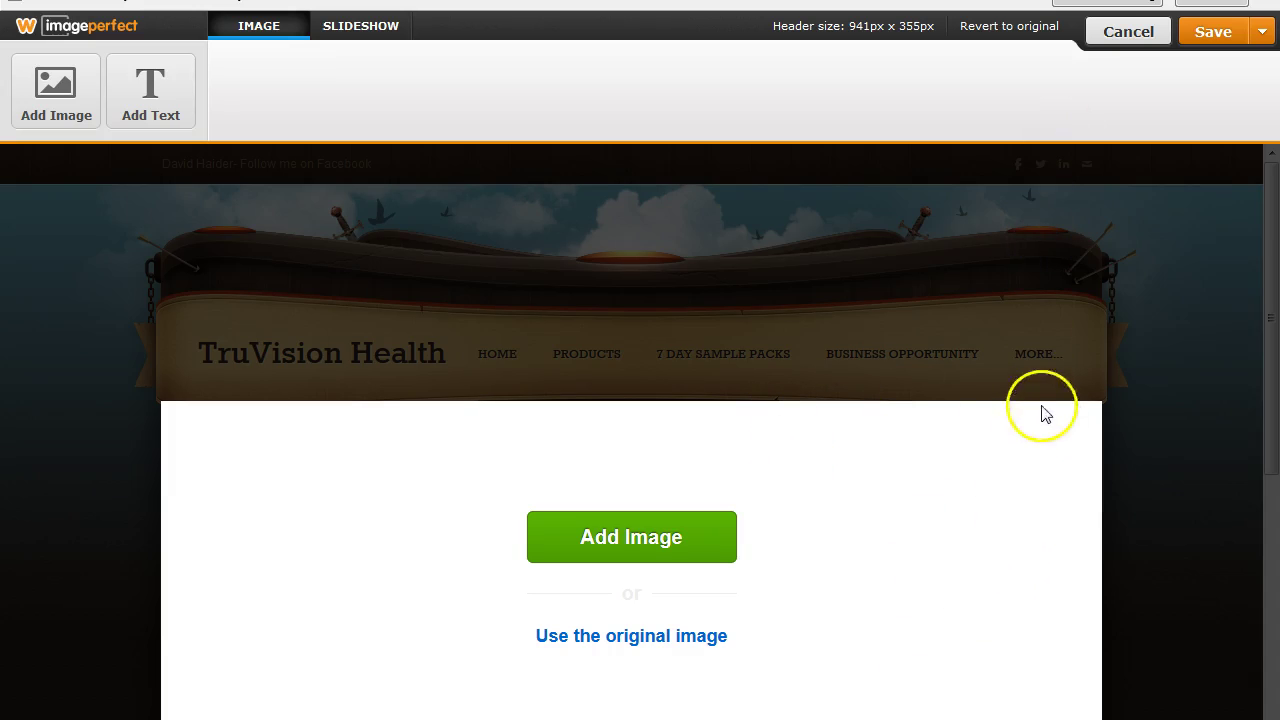
pyautogui.click(1118, 33)
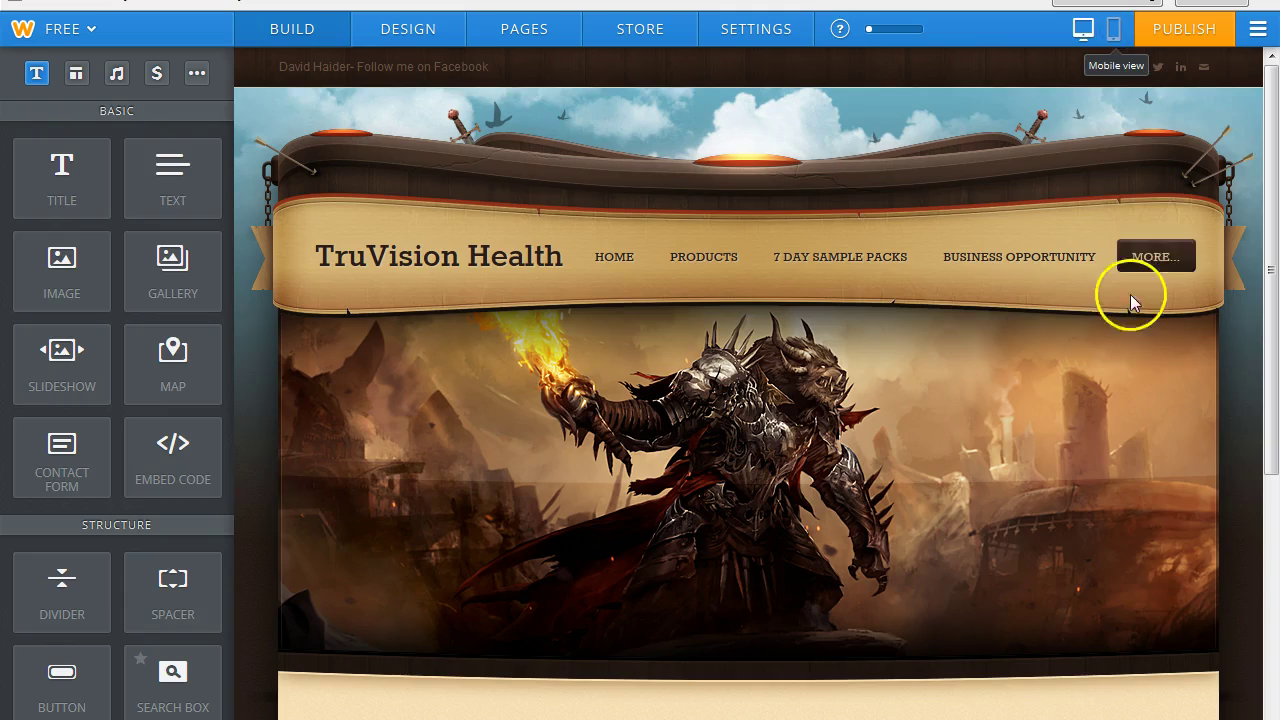
# Reopen the header image editor and begin adding a new header image.
pyautogui.moveTo(1130, 292)
pyautogui.click(1011, 308)
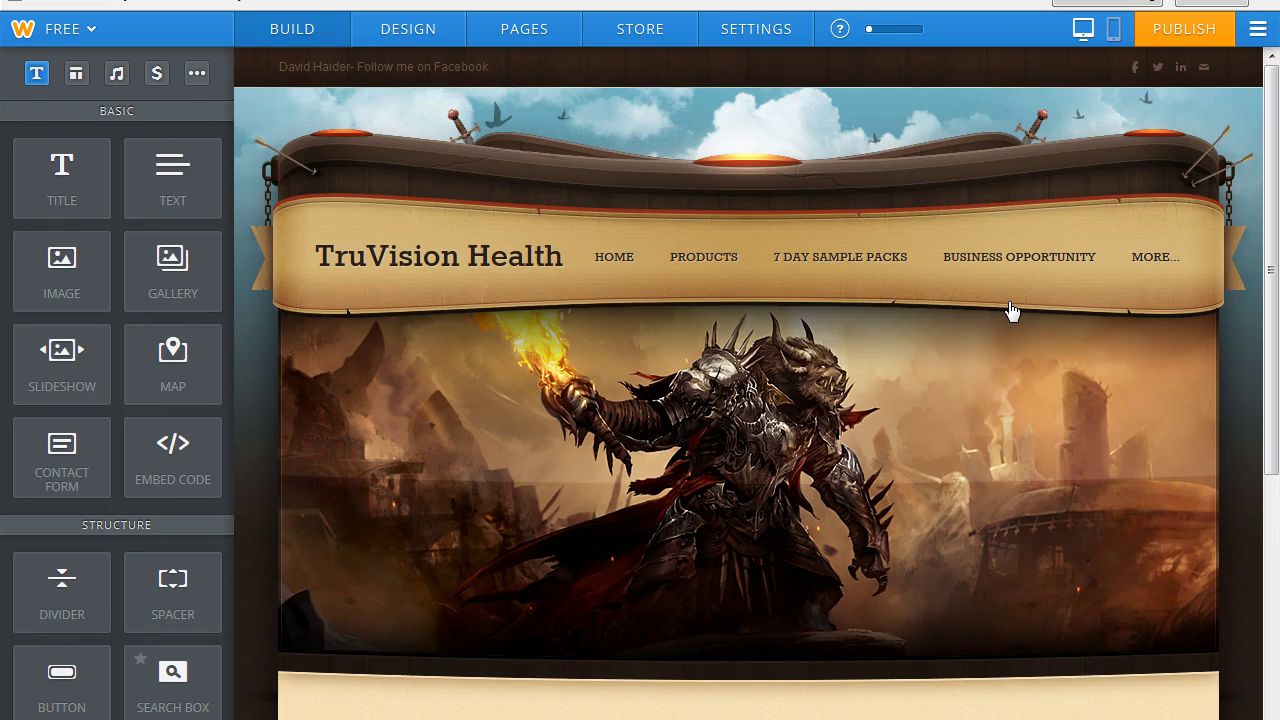
pyautogui.click(1180, 66)
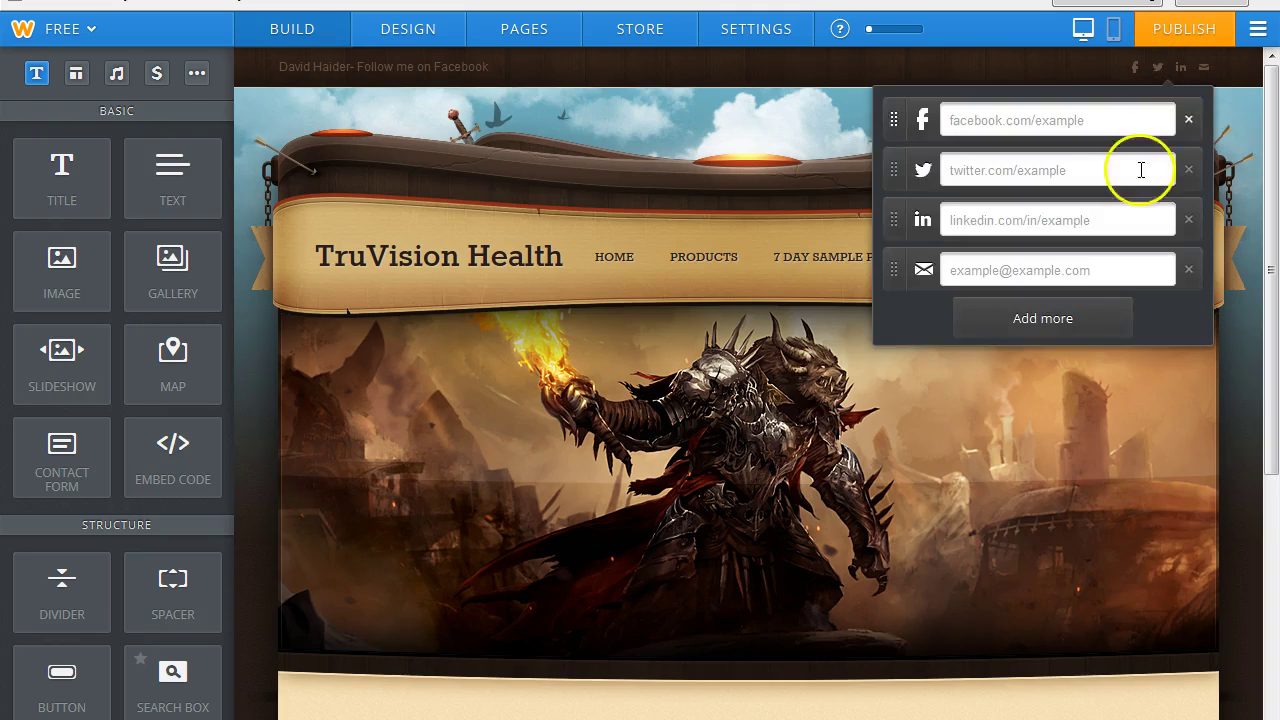
pyautogui.click(1025, 442)
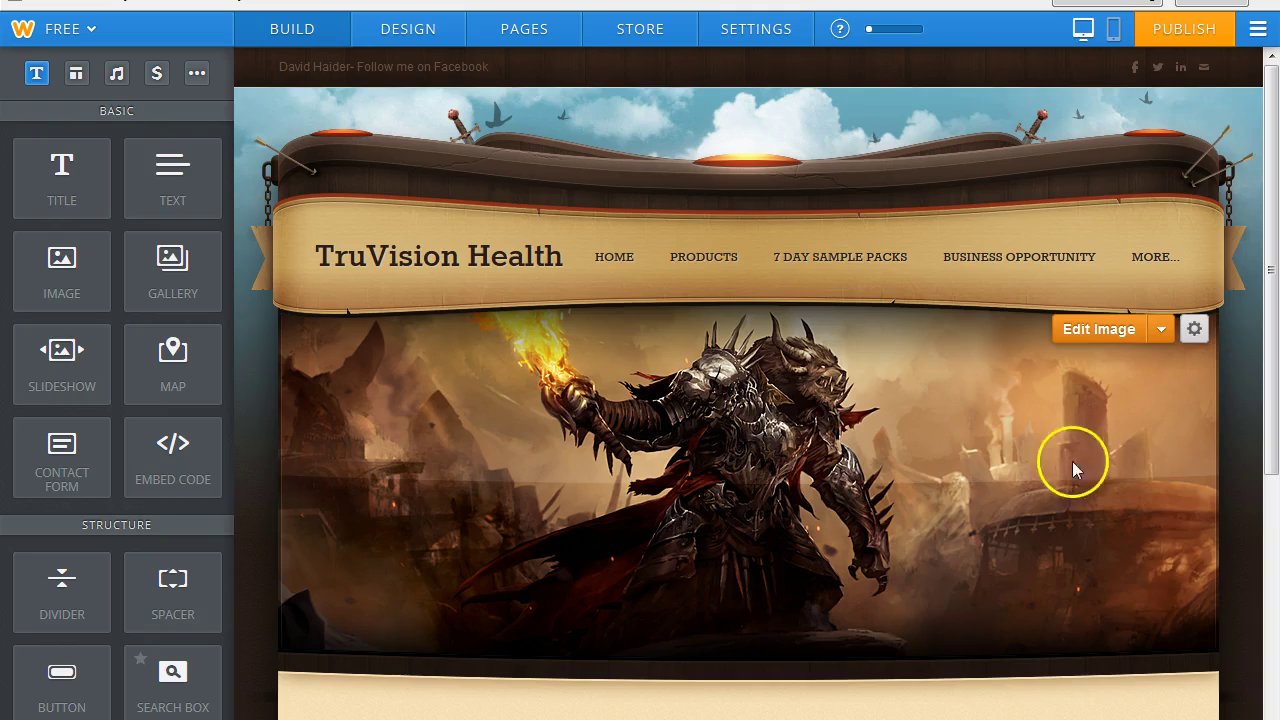
pyautogui.click(1162, 331)
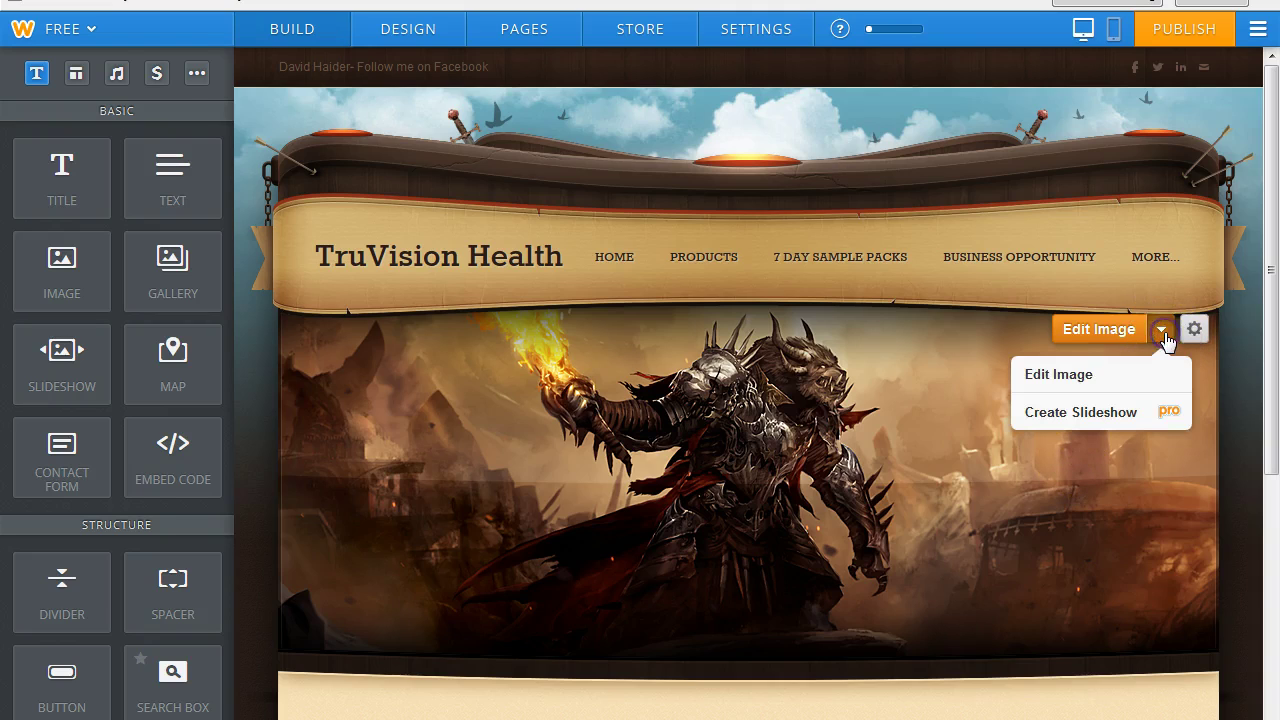
pyautogui.click(1194, 331)
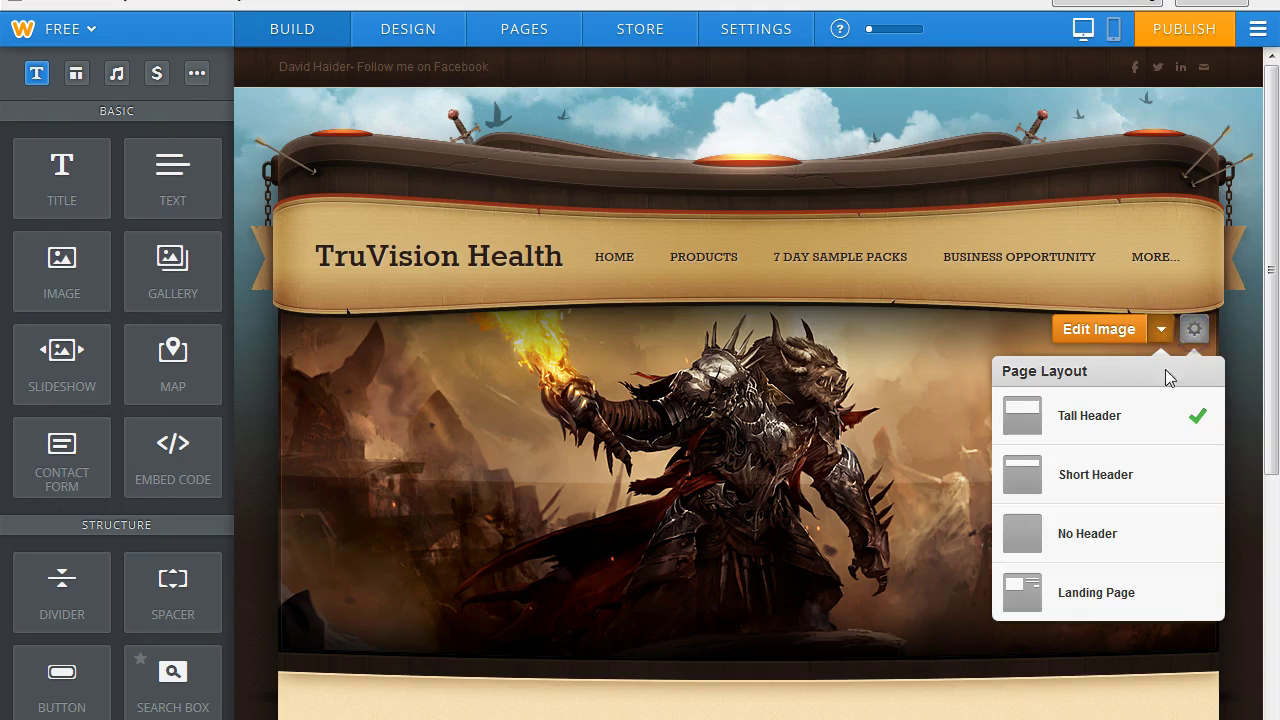
pyautogui.click(1094, 329)
pyautogui.click(621, 546)
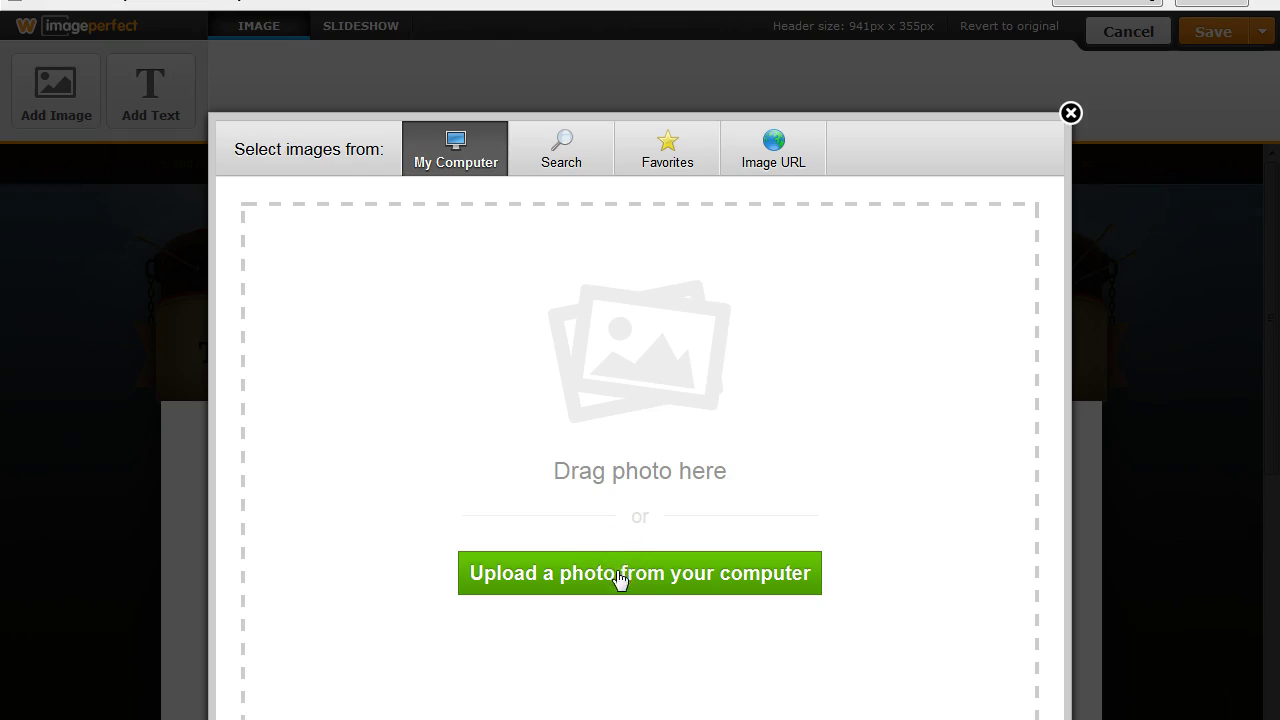
# Upload the skeletons fantasy wallpaper from the Desktop into the header editor.
pyautogui.click(621, 574)
pyautogui.click(73, 20)
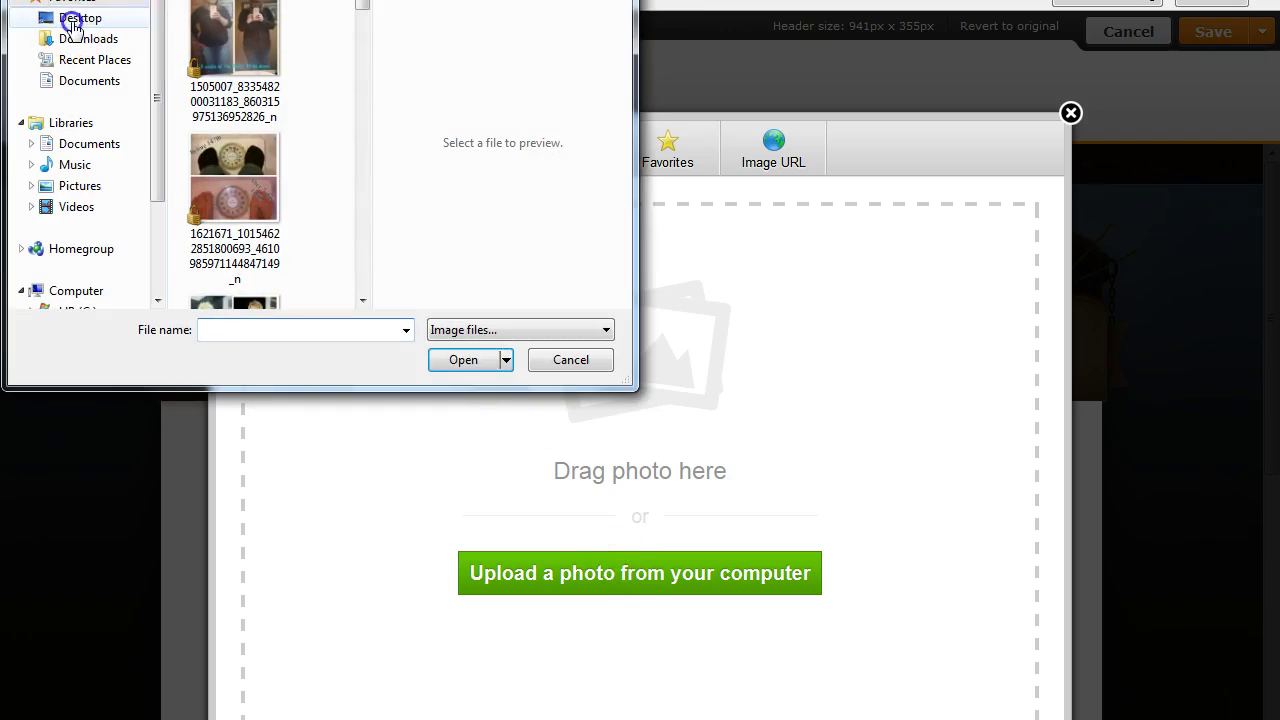
pyautogui.moveTo(363, 57); pyautogui.dragTo(361, 270)
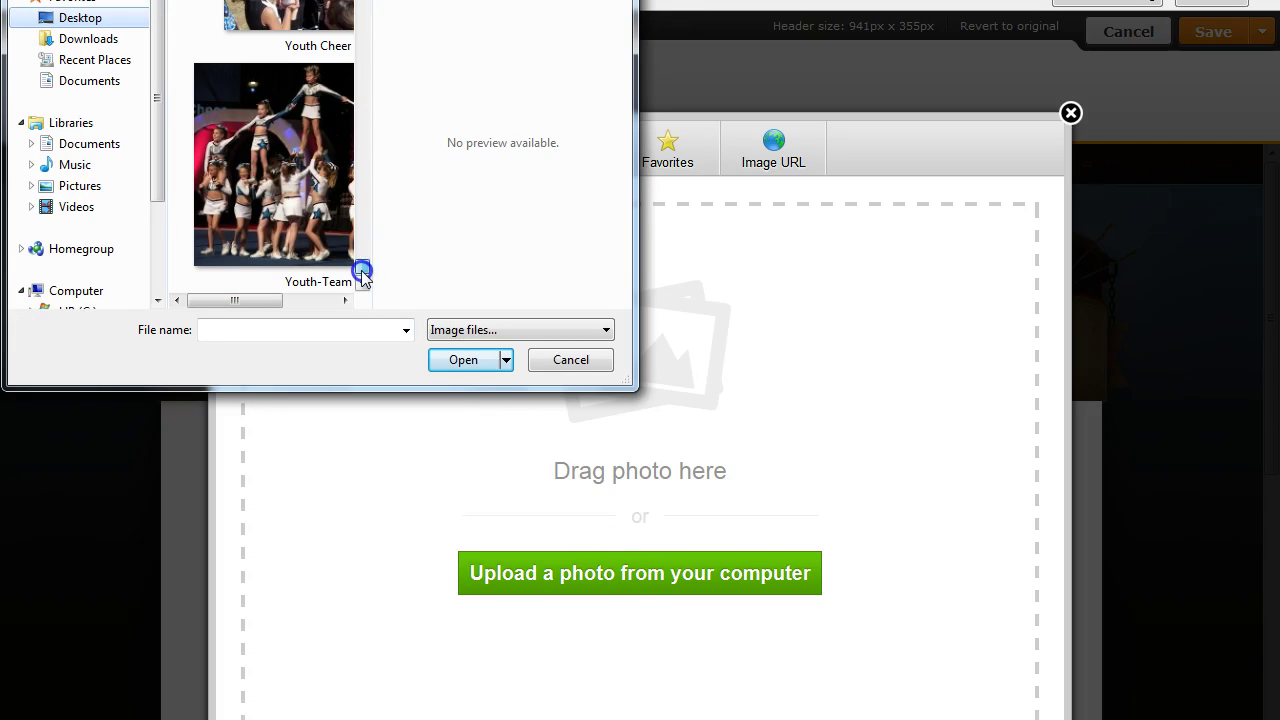
pyautogui.scroll(10, 273, 150)
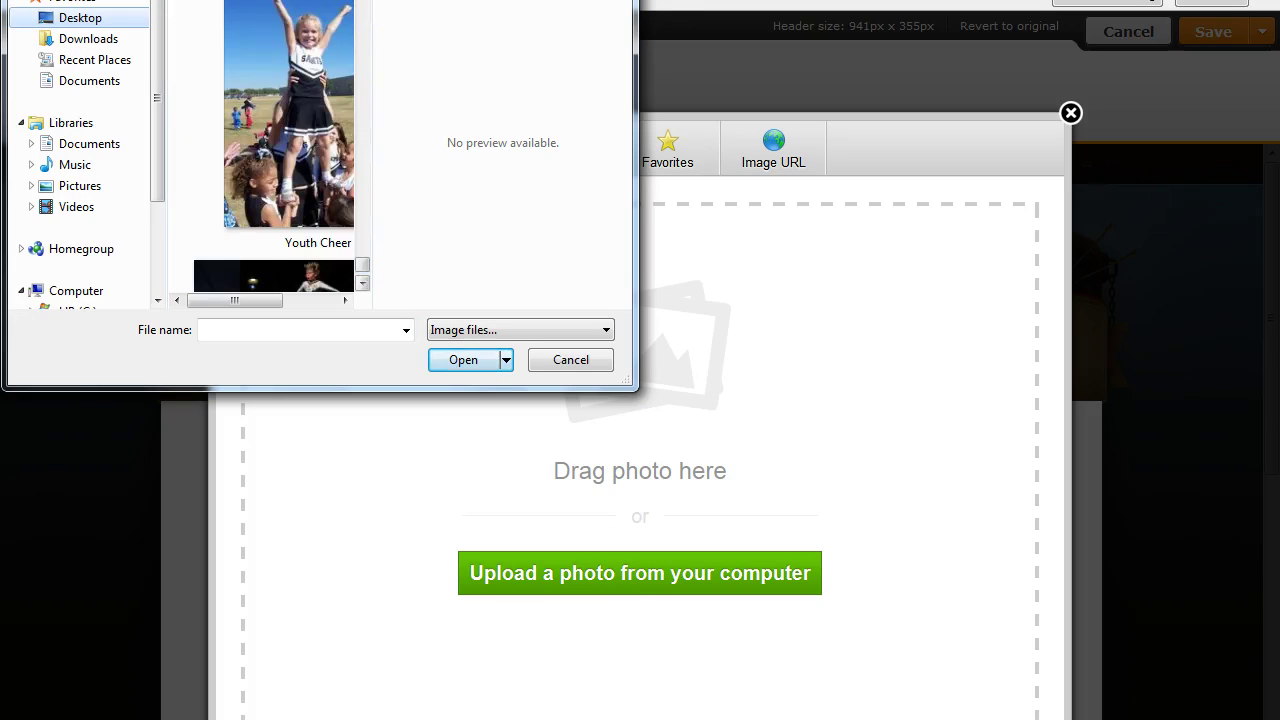
pyautogui.scroll(10, 273, 150)
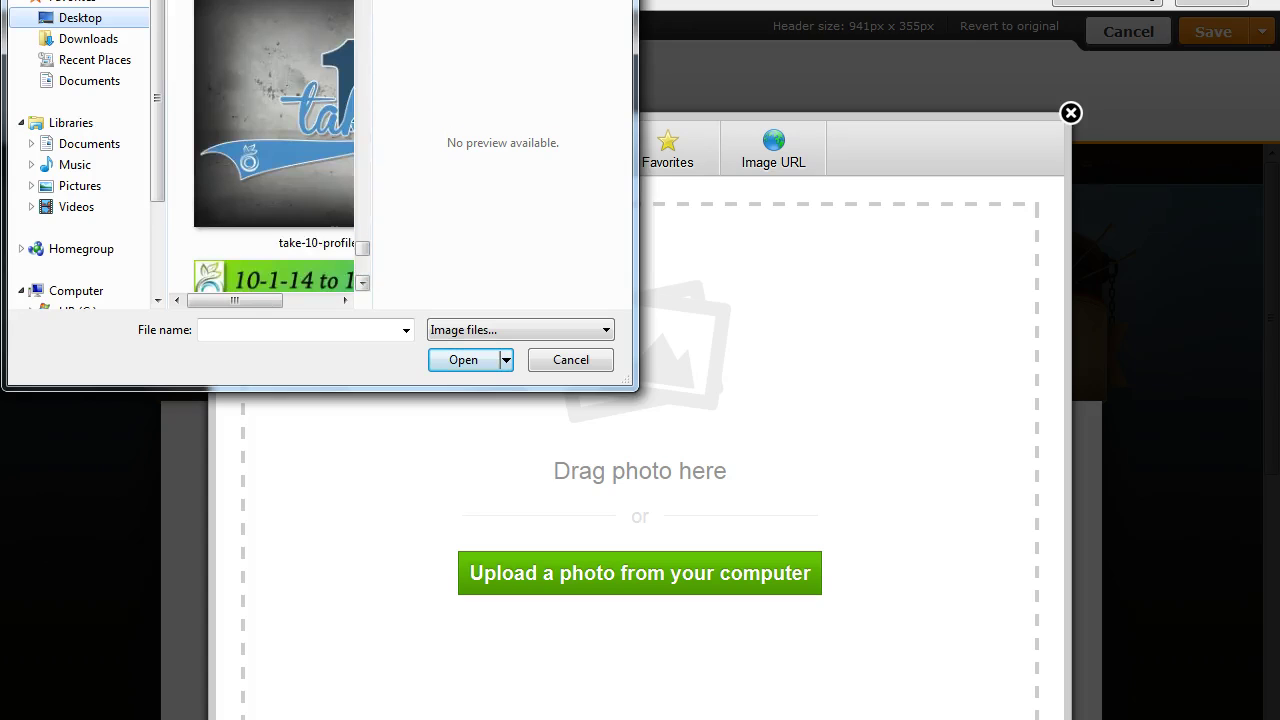
pyautogui.scroll(10, 273, 150)
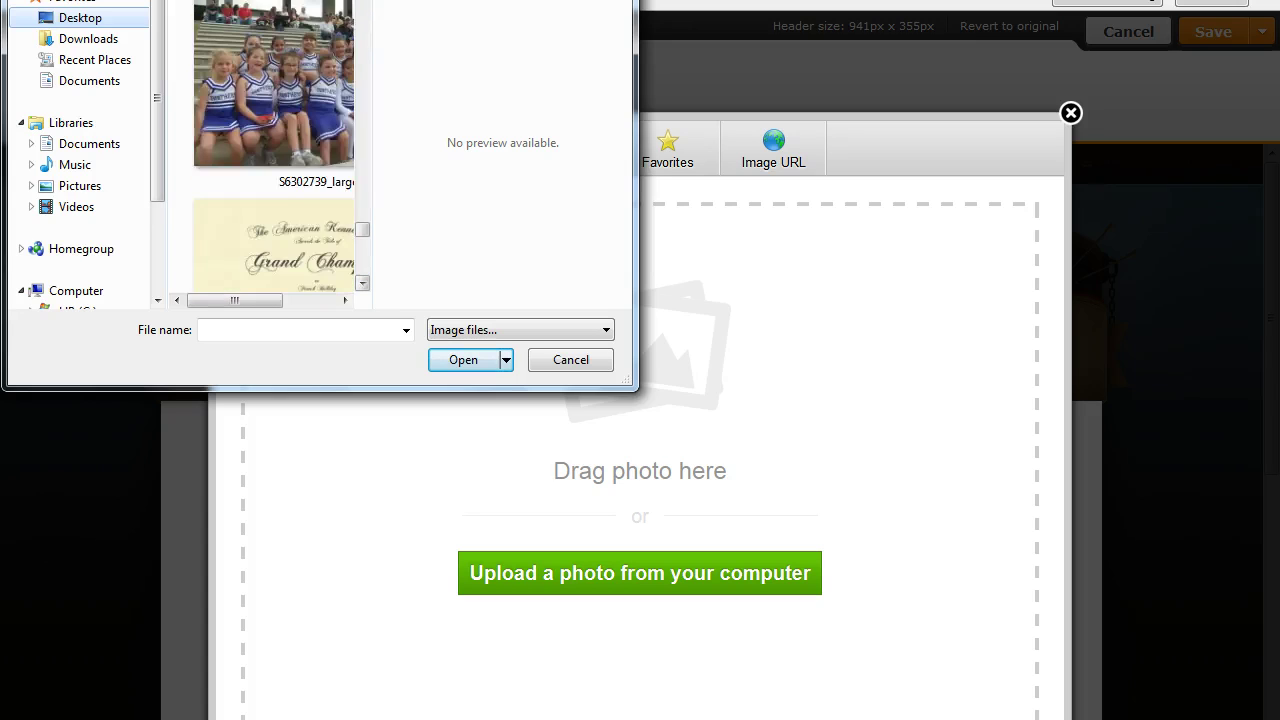
pyautogui.scroll(10, 273, 150)
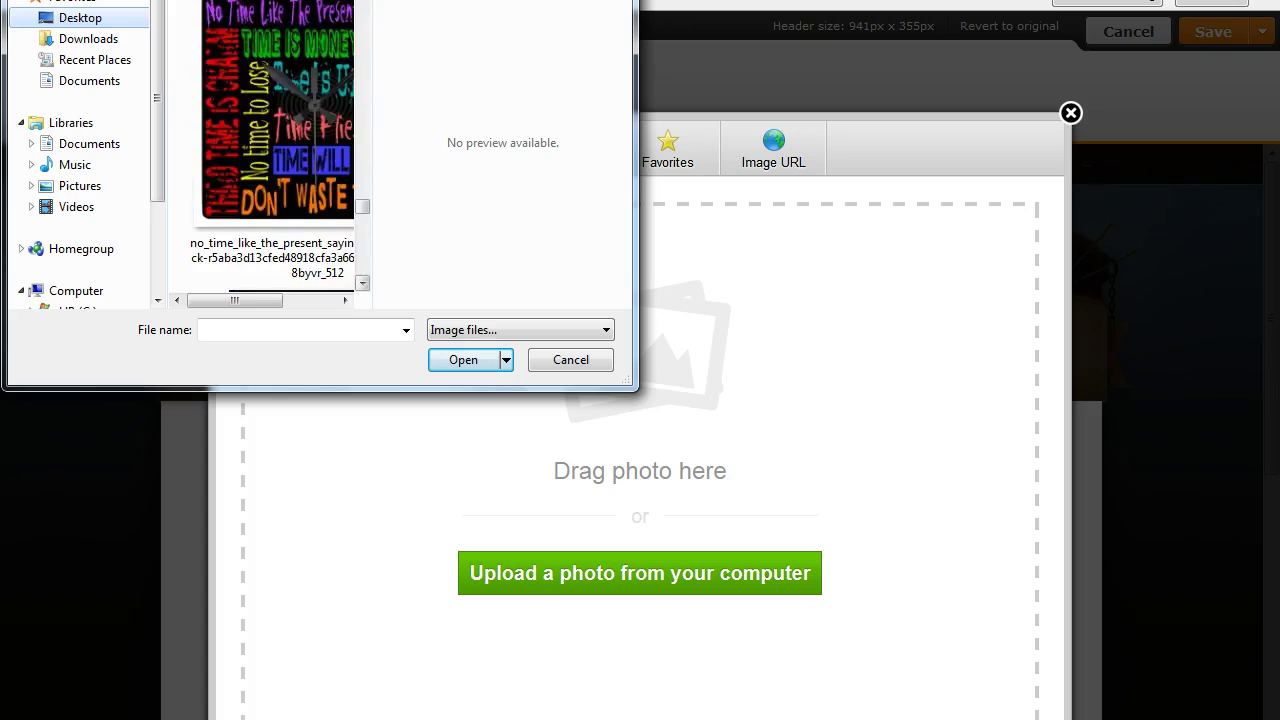
pyautogui.scroll(10, 273, 150)
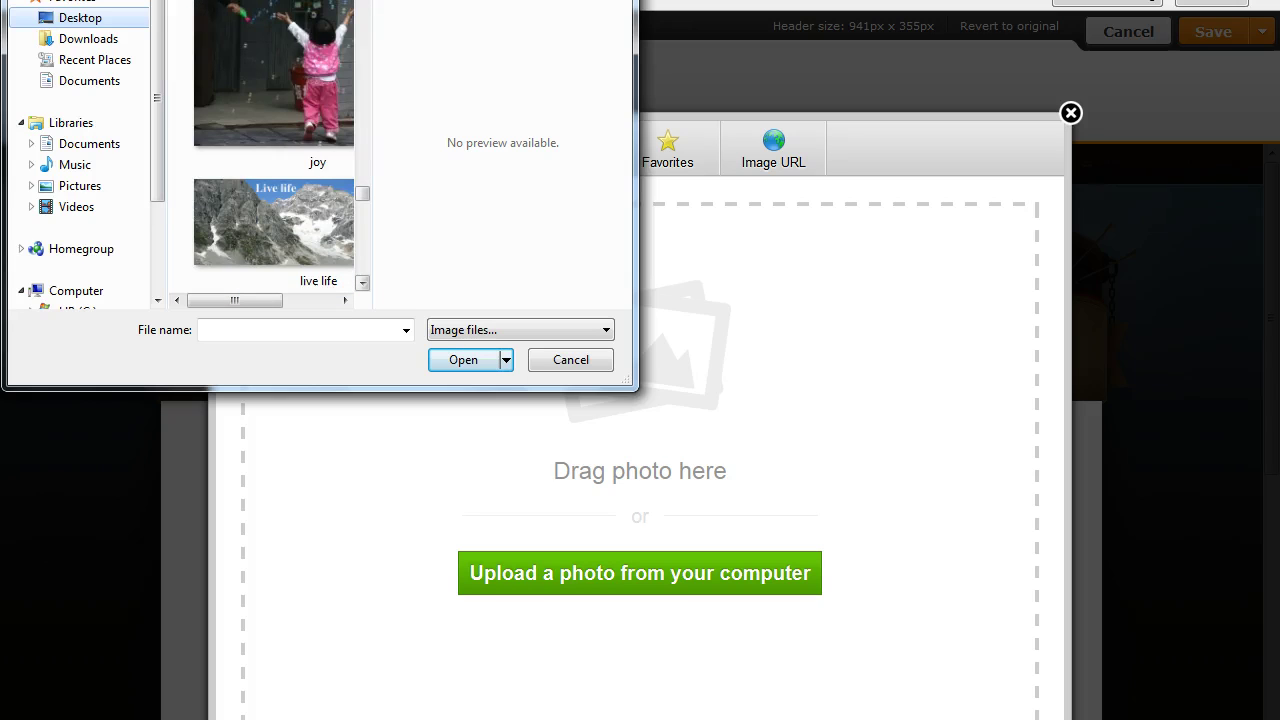
pyautogui.scroll(5, 273, 150)
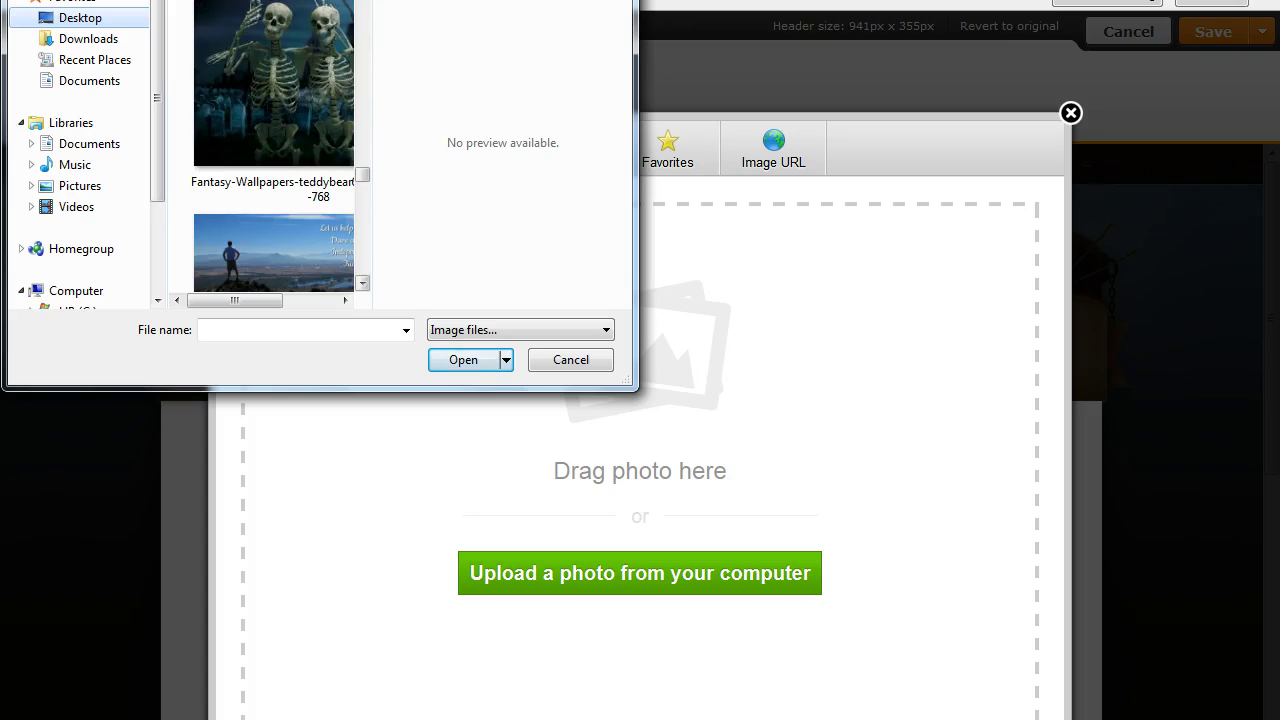
pyautogui.click(280, 94)
pyautogui.click(463, 360)
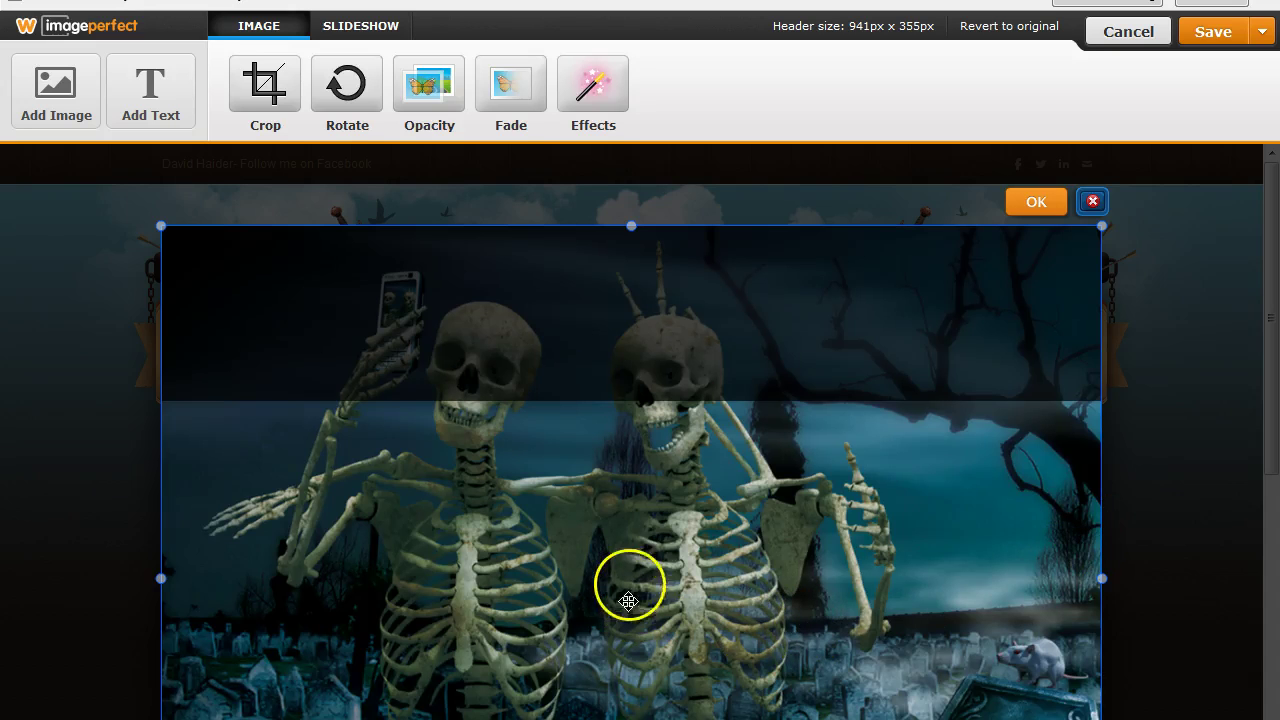
# Reposition the two-skeletons image in the Contact page header and save it as the new header.
pyautogui.moveTo(629, 551)
pyautogui.mouseDown()
pyautogui.moveTo(626, 537)
pyautogui.moveTo(650, 658)
pyautogui.moveTo(600, 671)
pyautogui.moveTo(628, 716)
pyautogui.mouseUp()
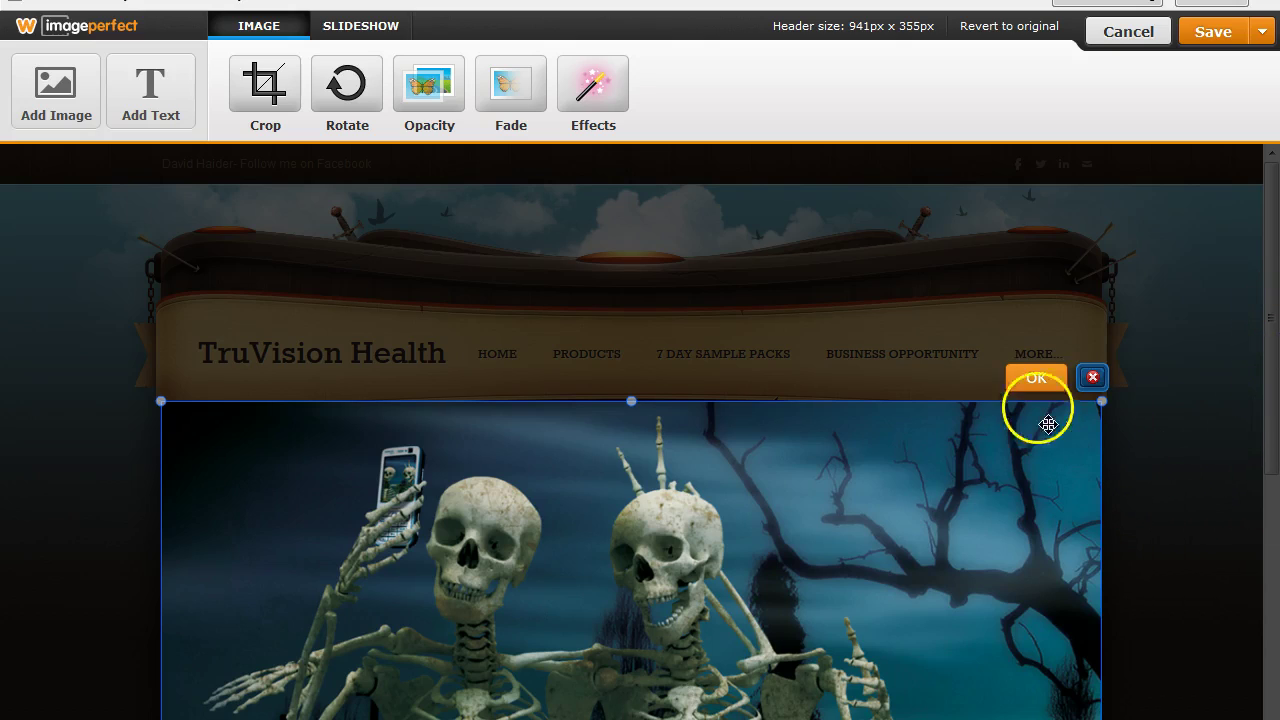
pyautogui.click(1018, 376)
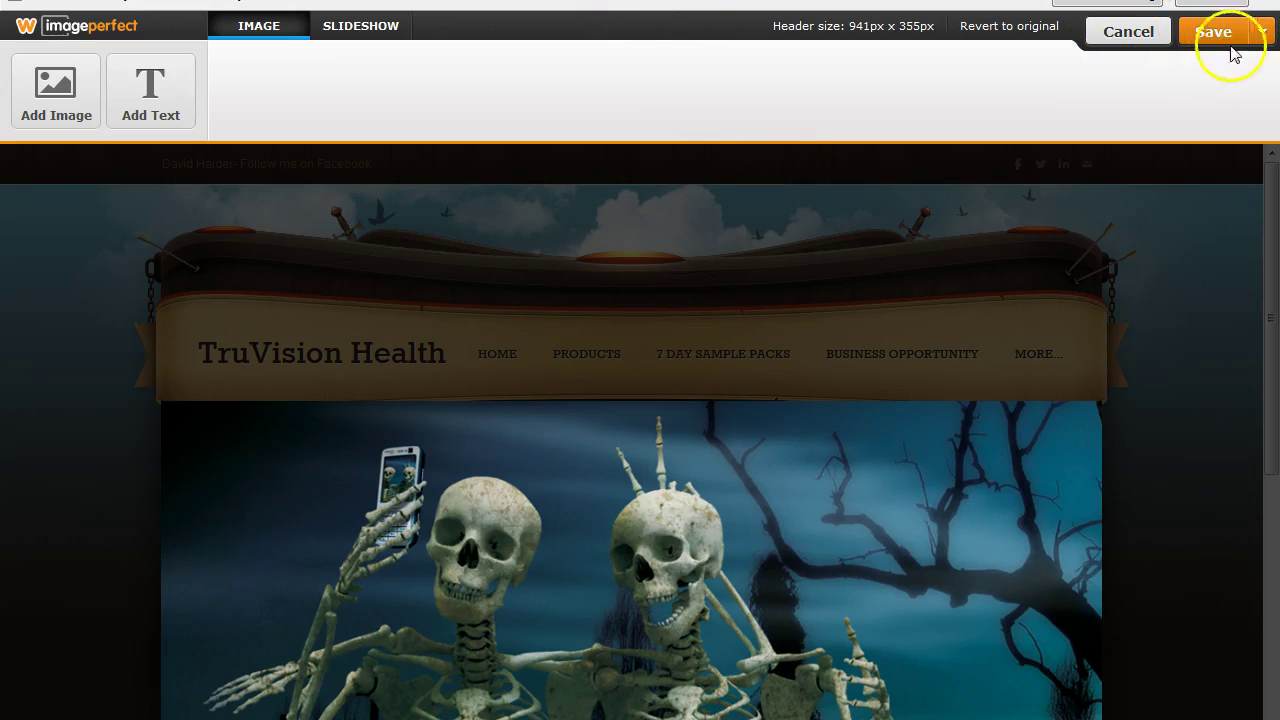
pyautogui.click(1260, 33)
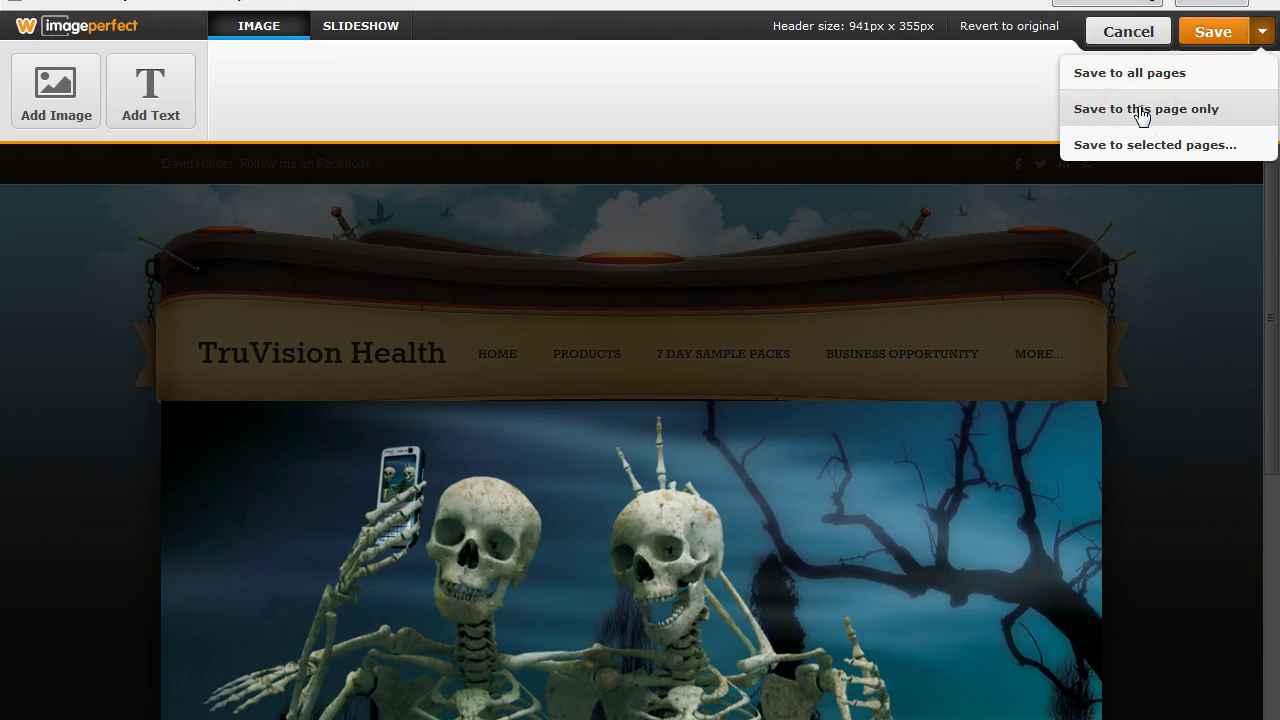
pyautogui.click(1210, 34)
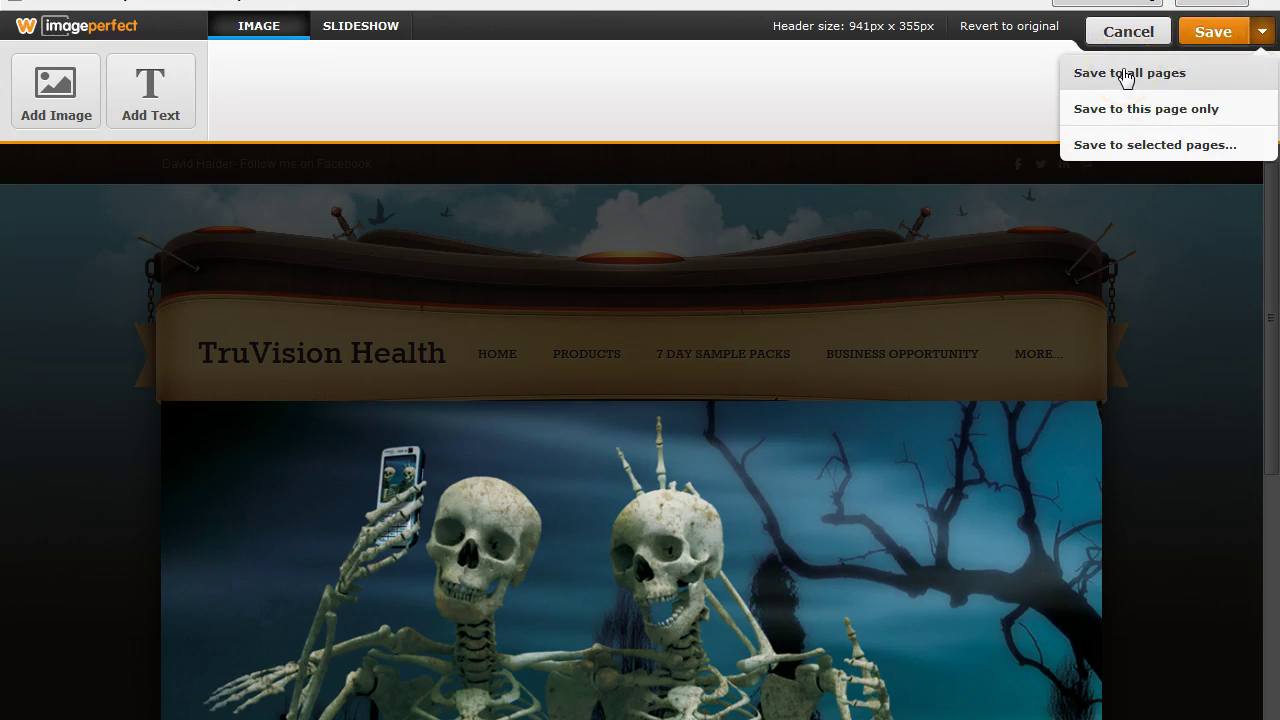
pyautogui.click(1120, 112)
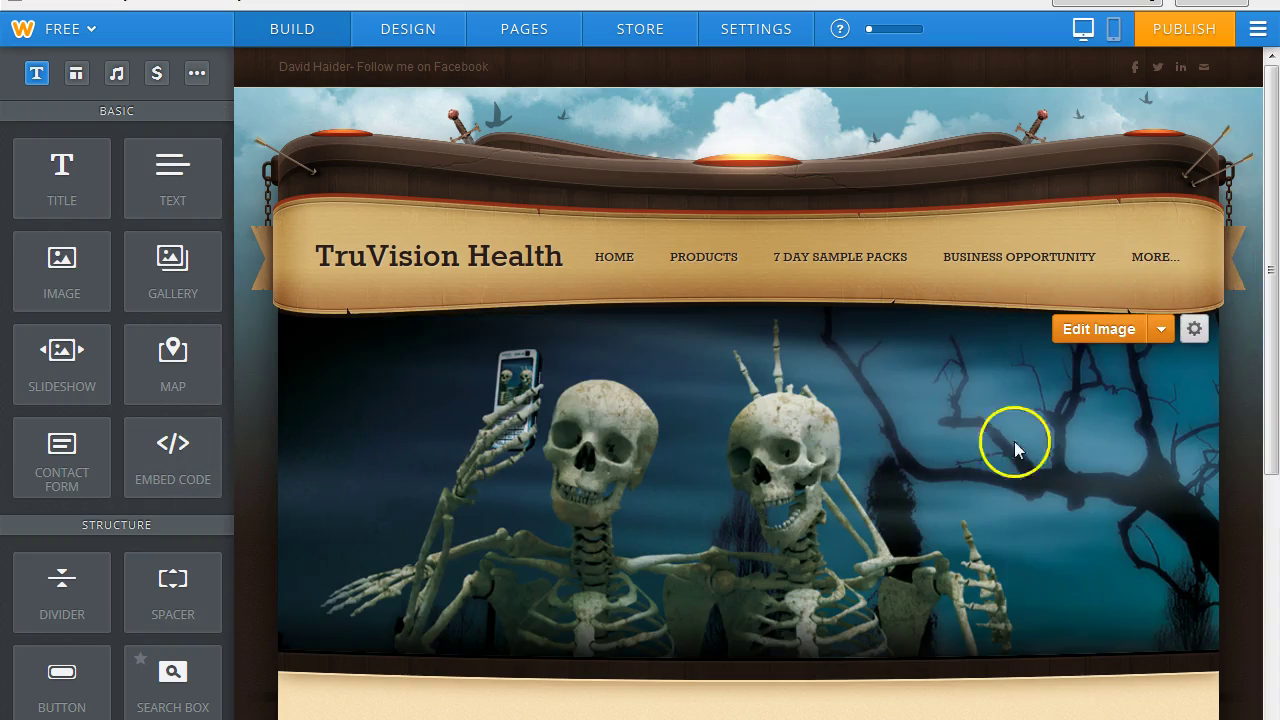
# Add a Comic Sans caption reading 'If we had taken better care of our helth this selfie' to the header image.
pyautogui.click(1077, 331)
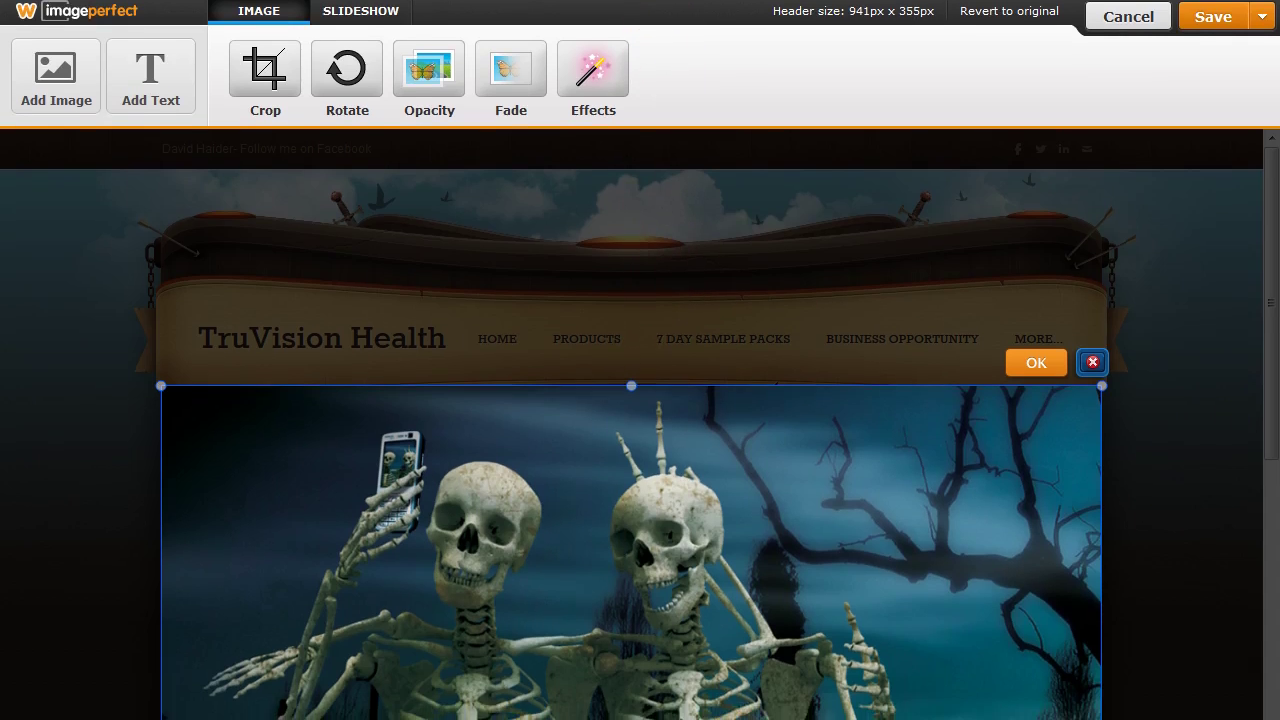
pyautogui.click(153, 68)
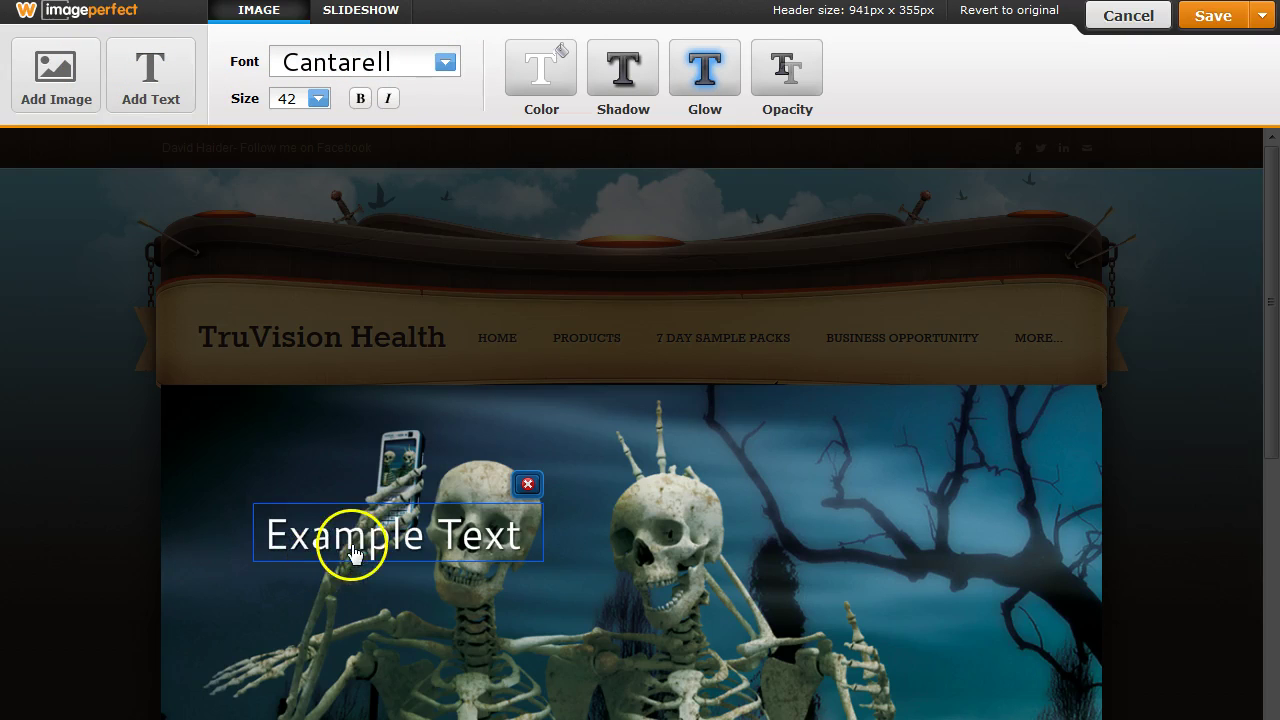
pyautogui.click(443, 62)
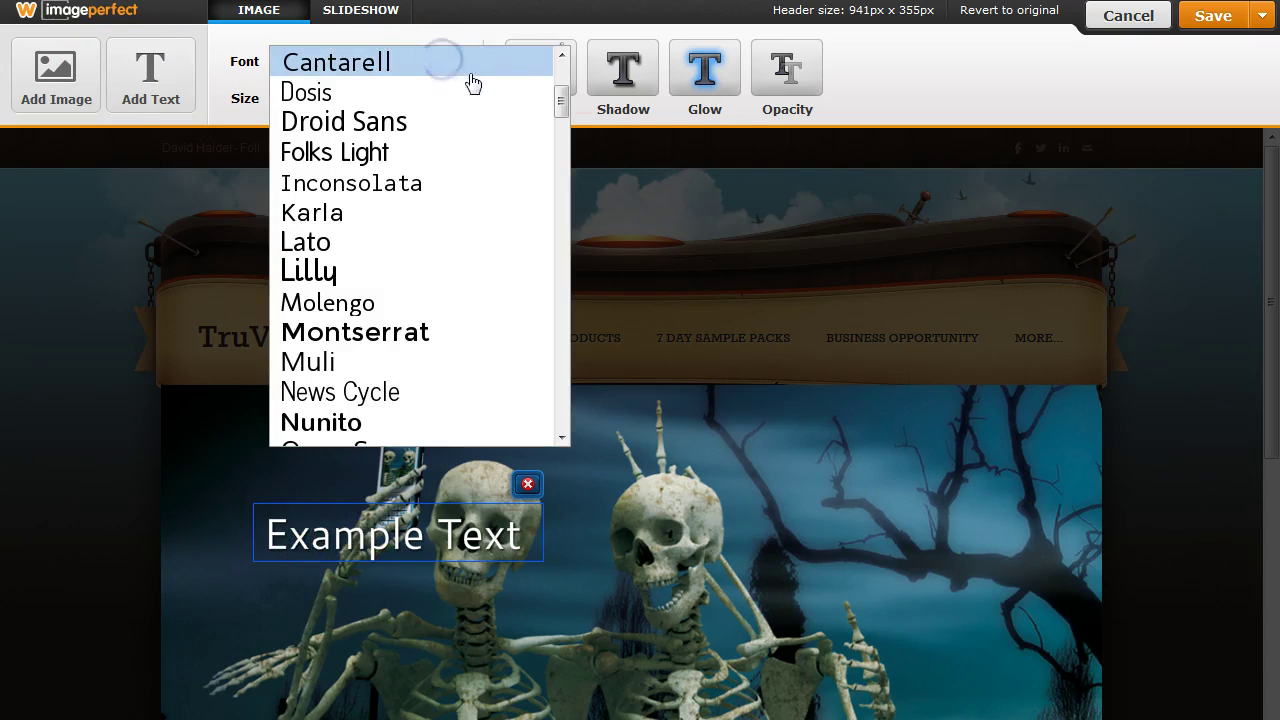
pyautogui.moveTo(560, 104); pyautogui.dragTo(563, 283)
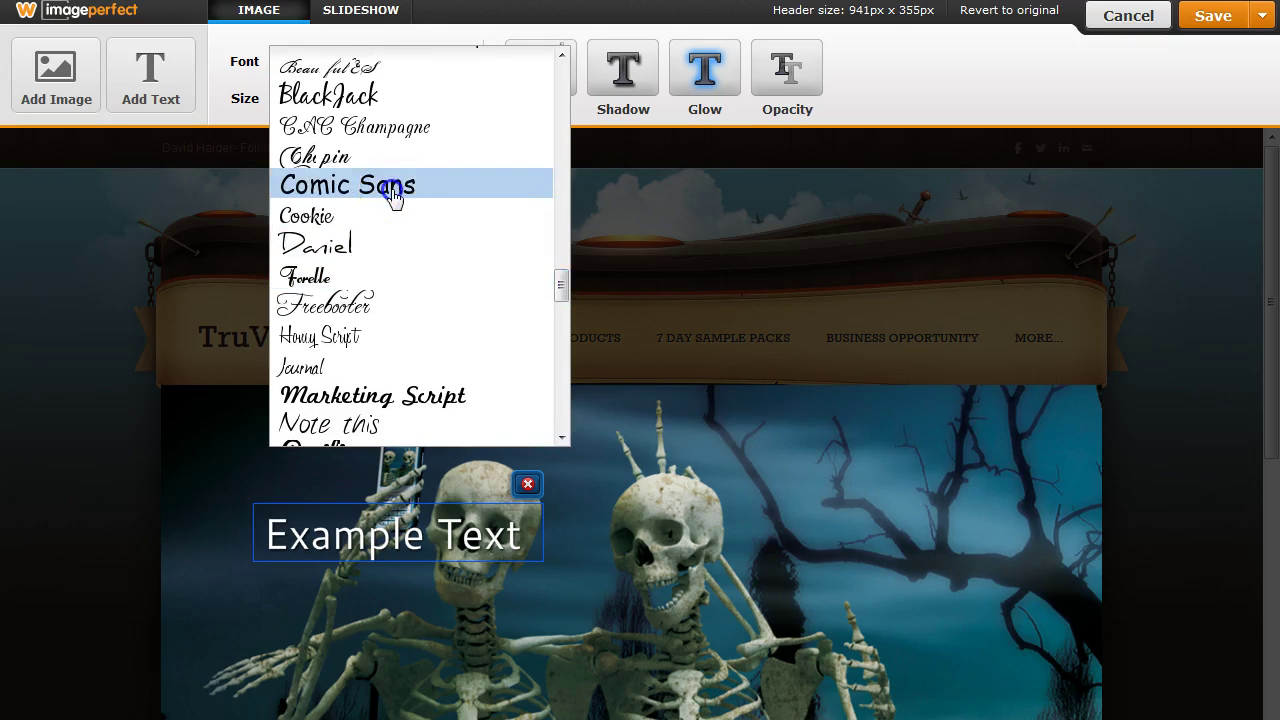
pyautogui.click(393, 190)
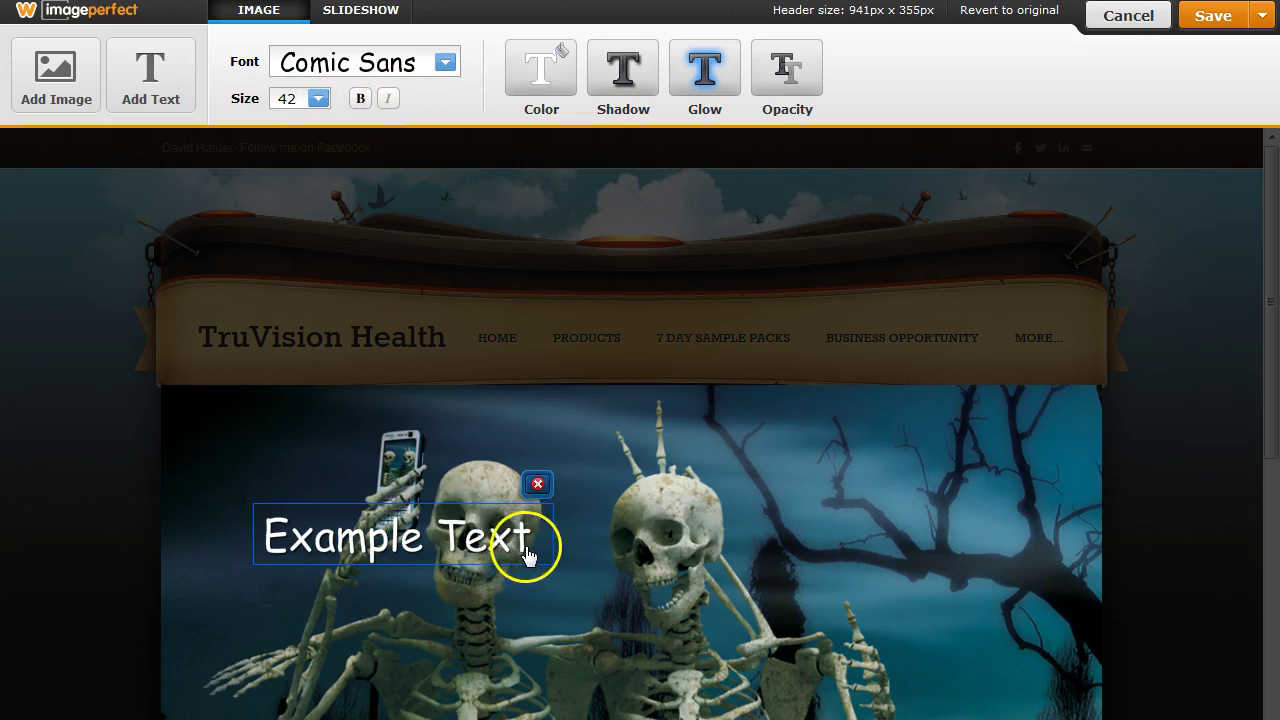
pyautogui.doubleClick(524, 538)
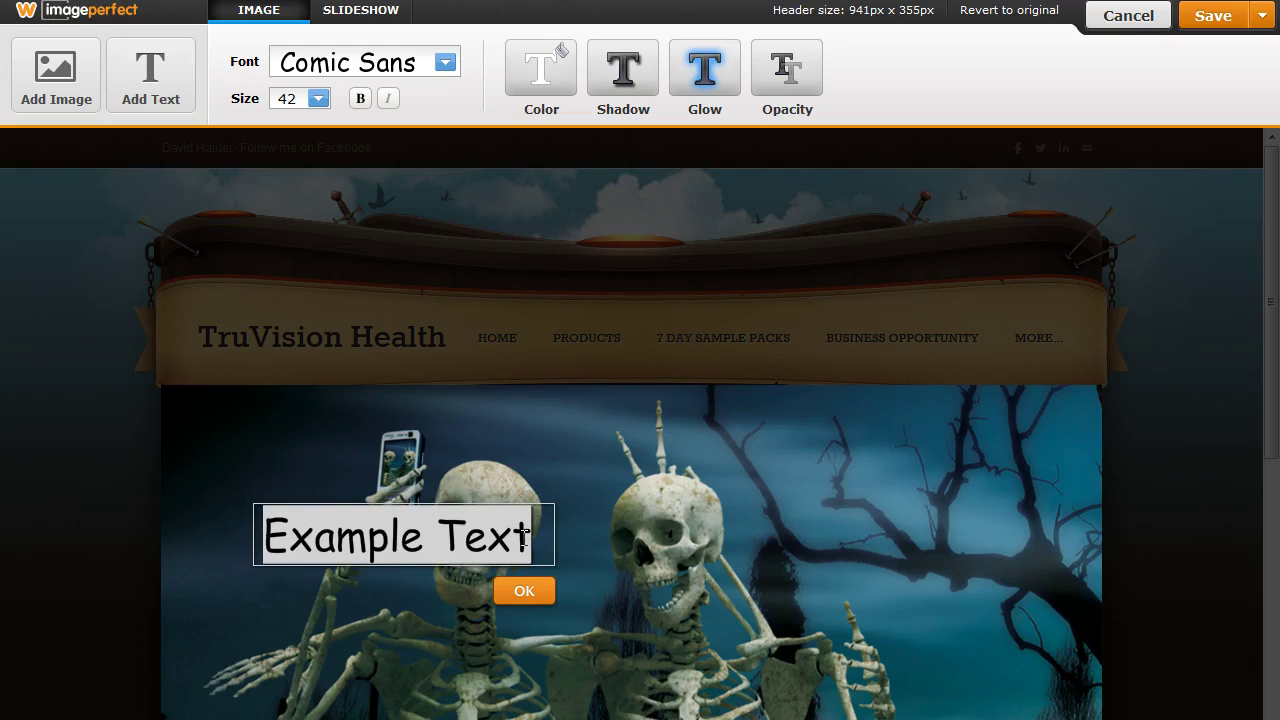
pyautogui.write('If we had t')
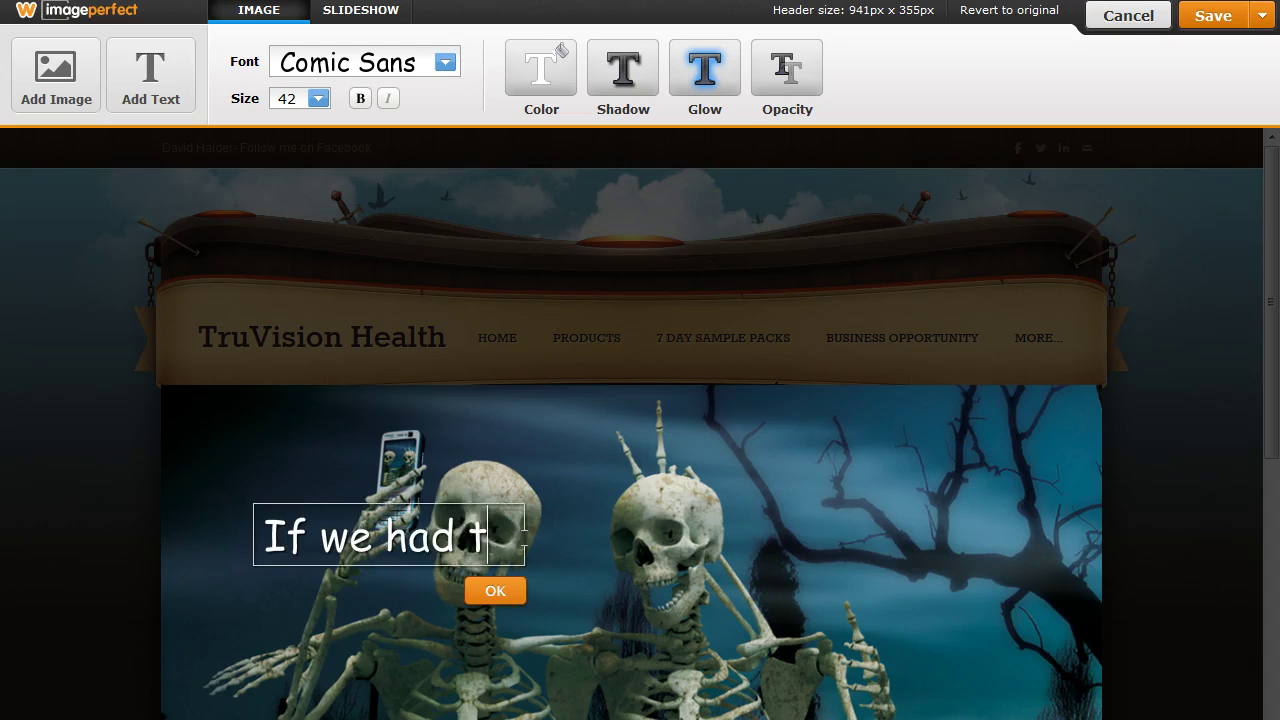
pyautogui.write('aken better care of our')
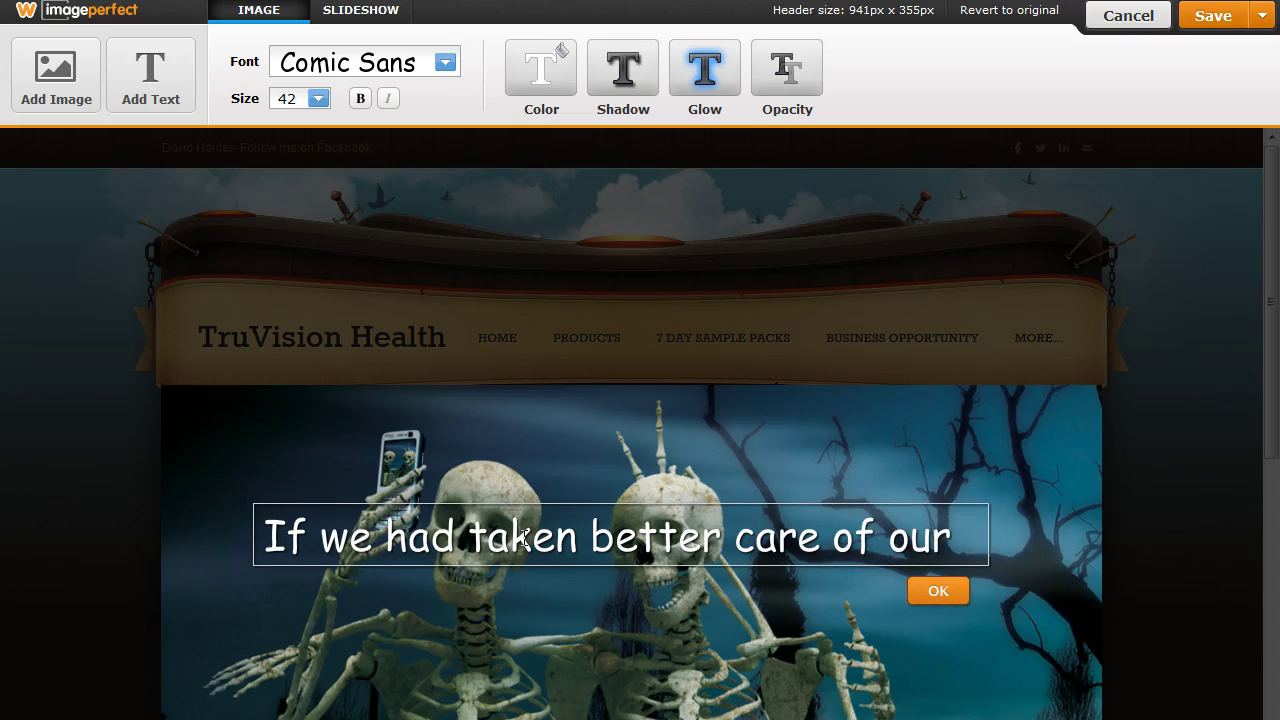
pyautogui.write(' helth this')
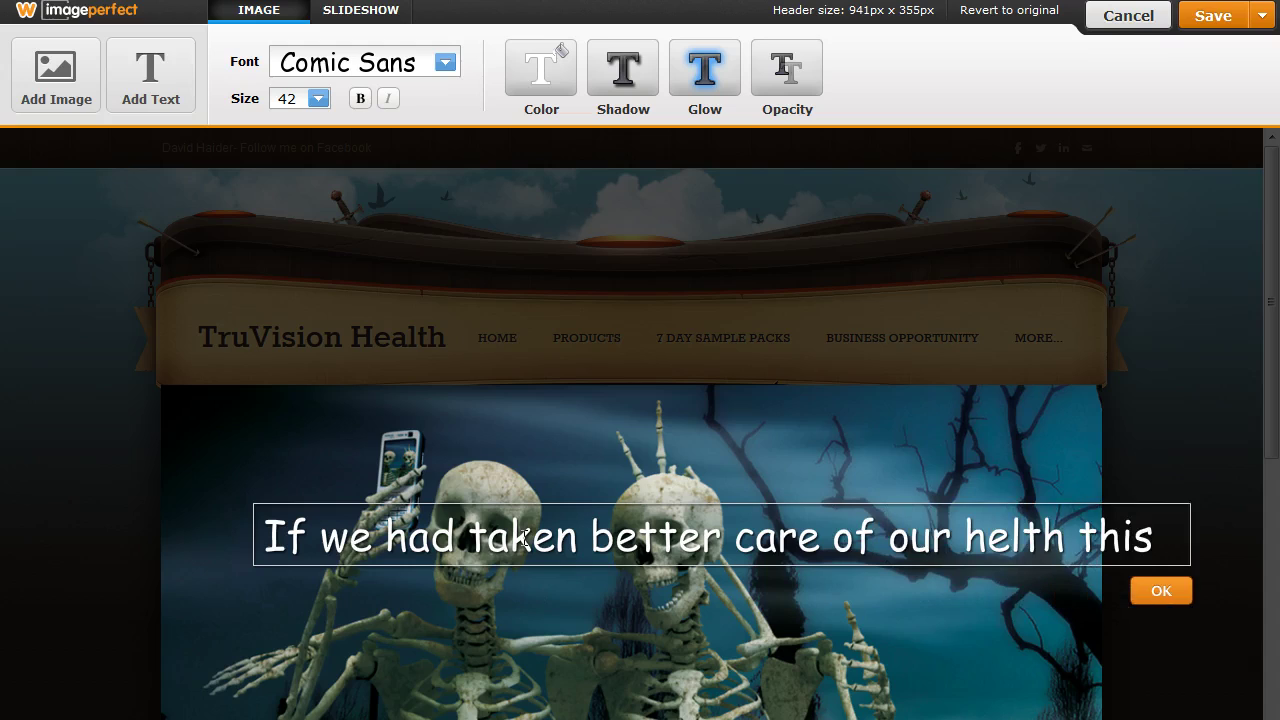
pyautogui.write(' selfie')
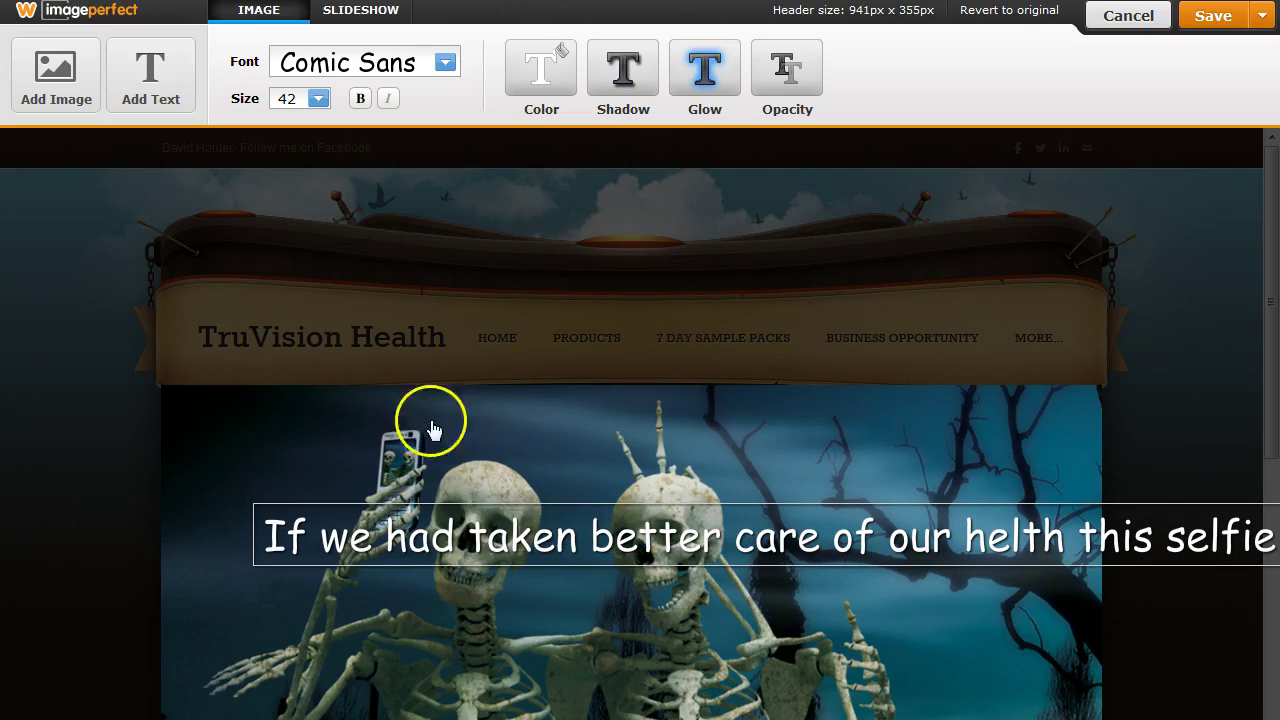
# Shrink the caption to size 30 and move it down toward the image's bottom edge.
pyautogui.click(318, 98)
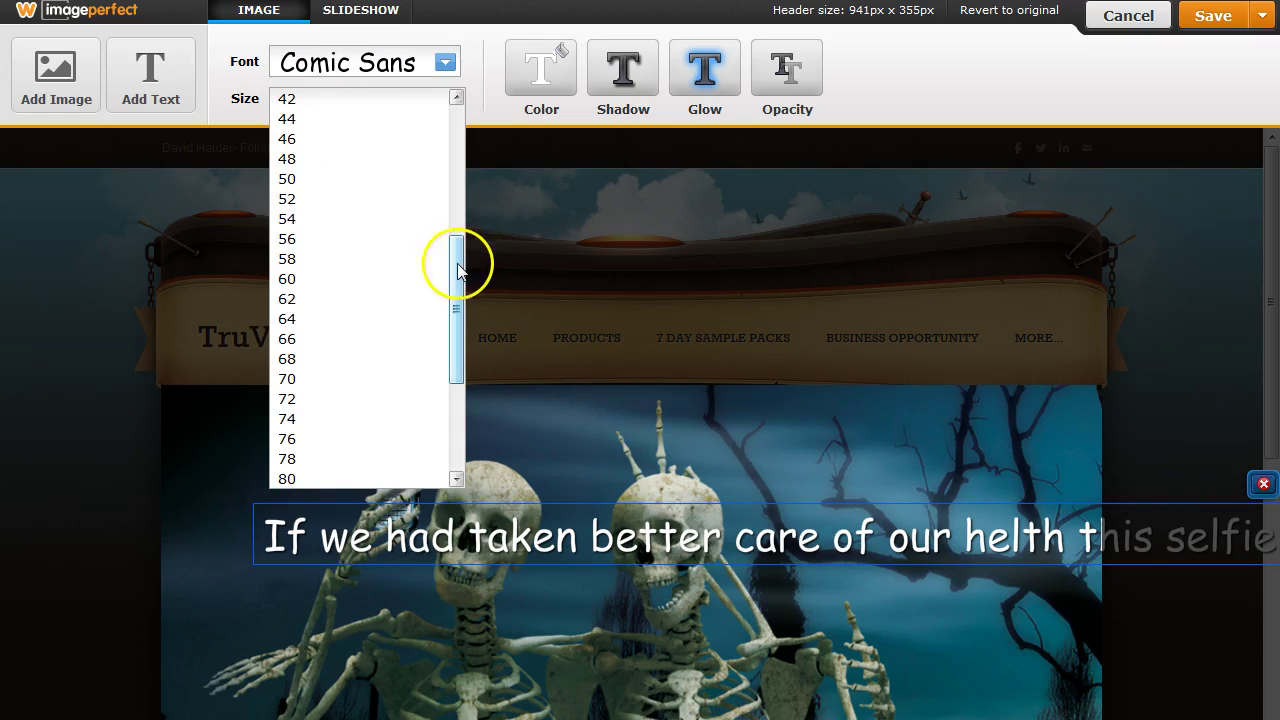
pyautogui.moveTo(457, 266); pyautogui.dragTo(457, 220)
pyautogui.click(294, 152)
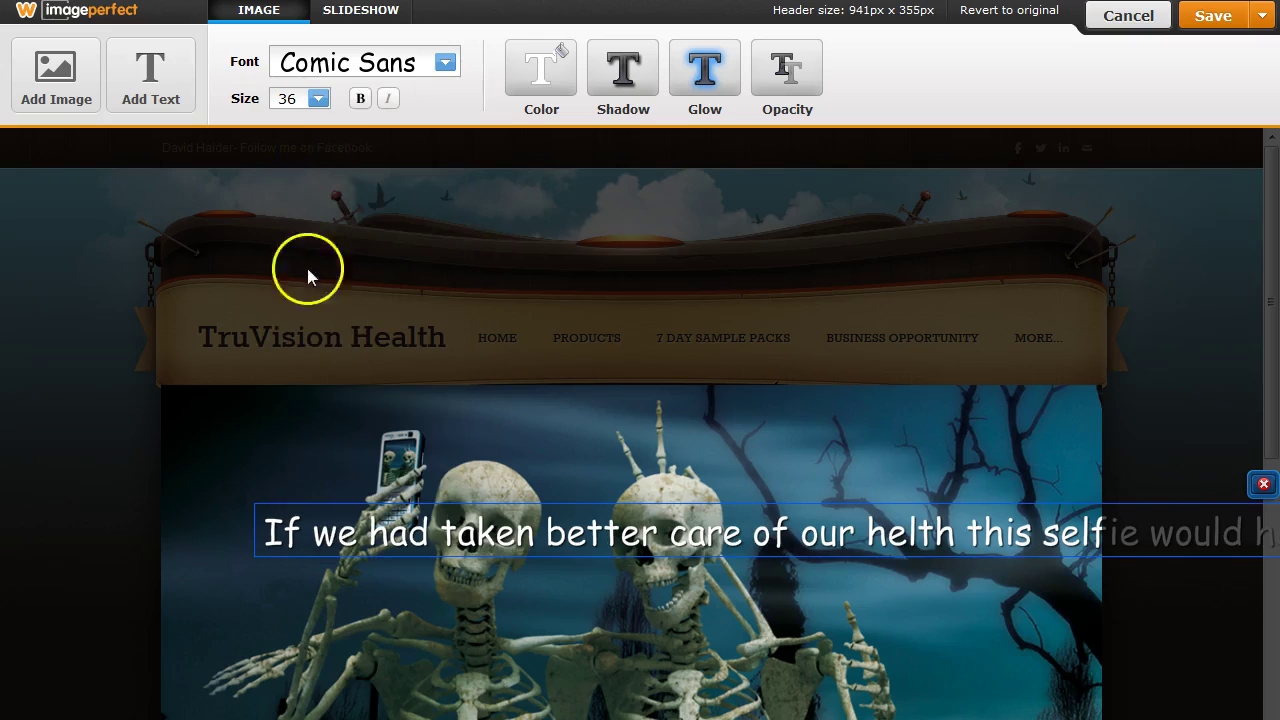
pyautogui.click(318, 98)
pyautogui.moveTo(457, 263); pyautogui.dragTo(457, 207)
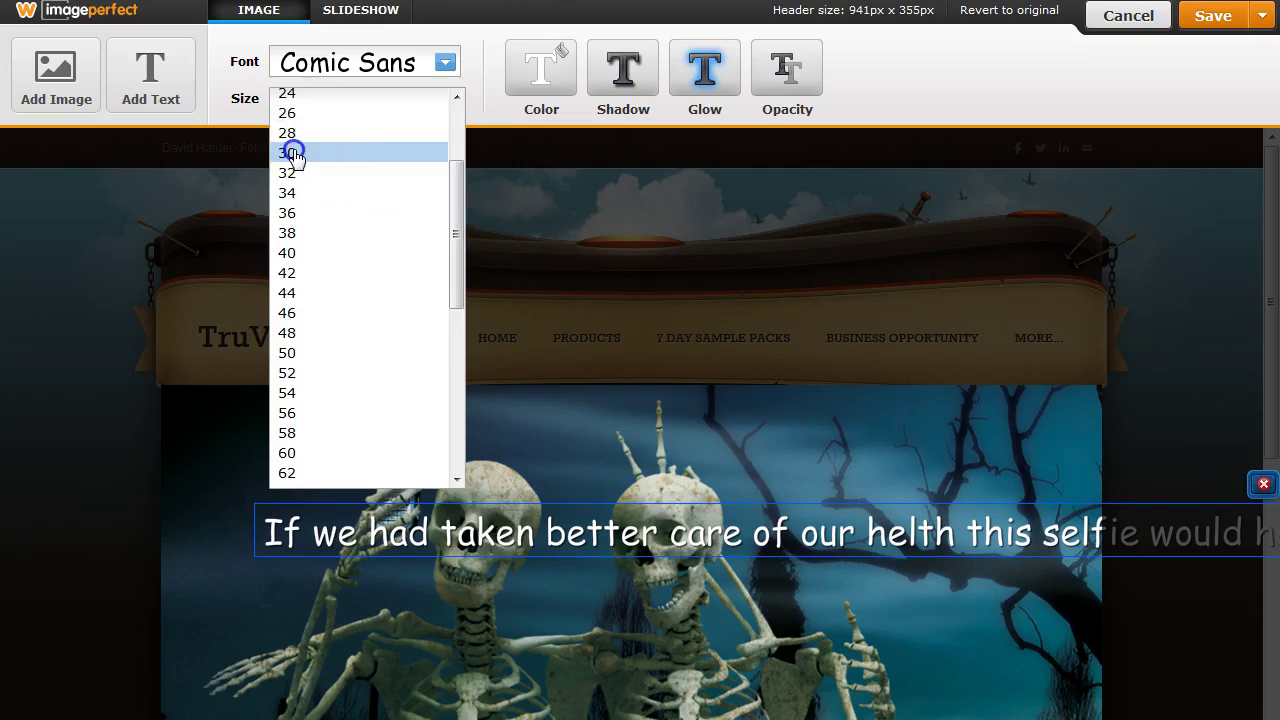
pyautogui.click(320, 153)
pyautogui.moveTo(980, 505); pyautogui.dragTo(880, 573)
pyautogui.moveTo(883, 583); pyautogui.dragTo(891, 691)
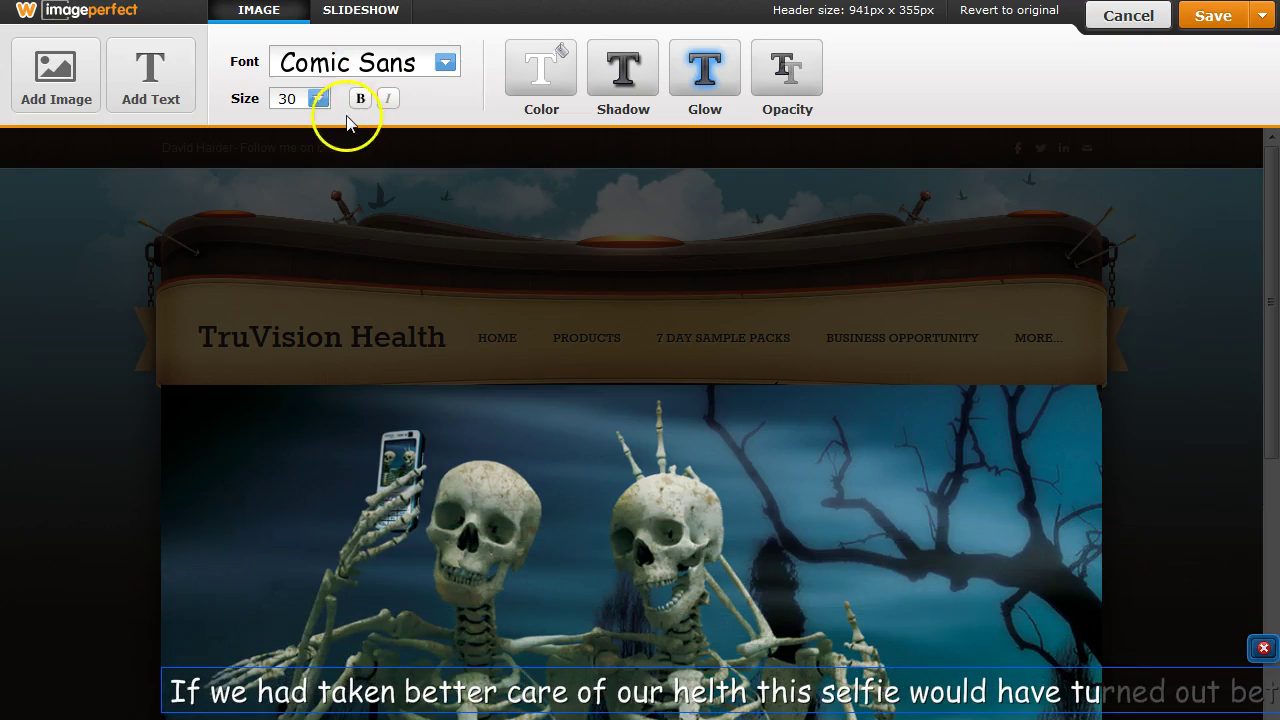
# Settle the caption at size 24 along the bottom edge and save the header to this page only.
pyautogui.click(322, 100)
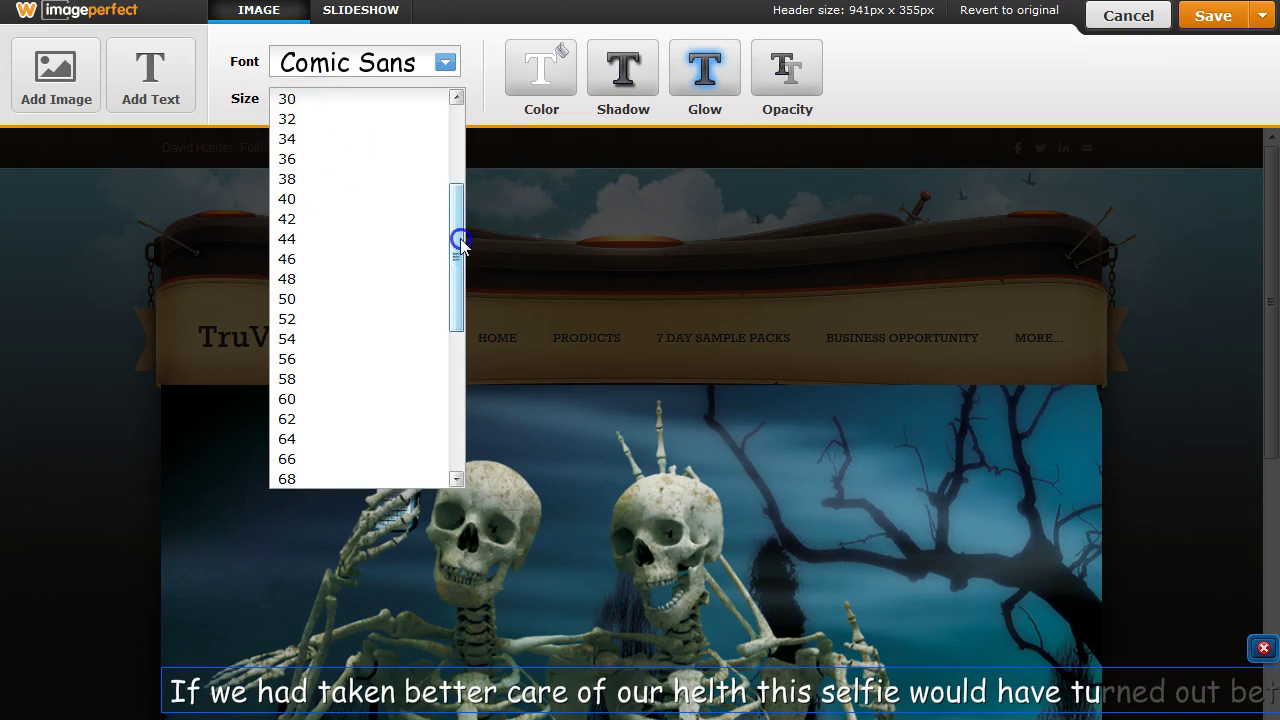
pyautogui.moveTo(457, 243); pyautogui.dragTo(463, 197)
pyautogui.click(290, 107)
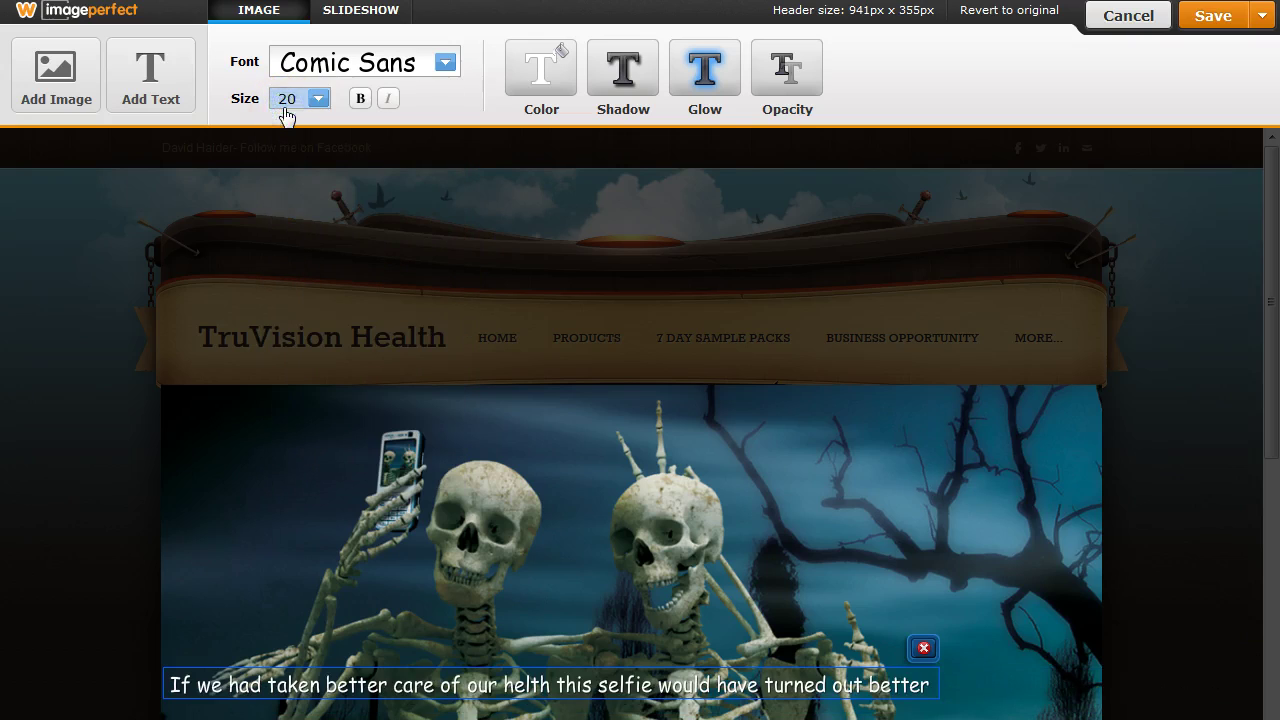
pyautogui.click(319, 100)
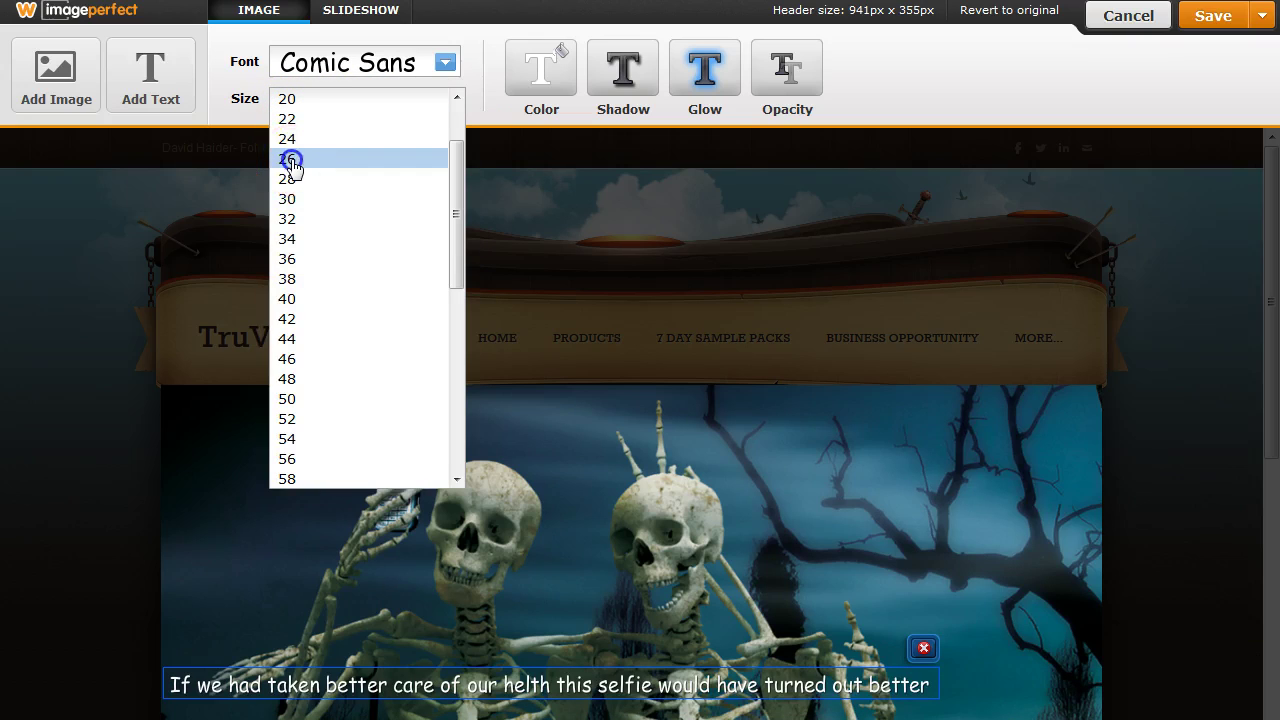
pyautogui.click(291, 160)
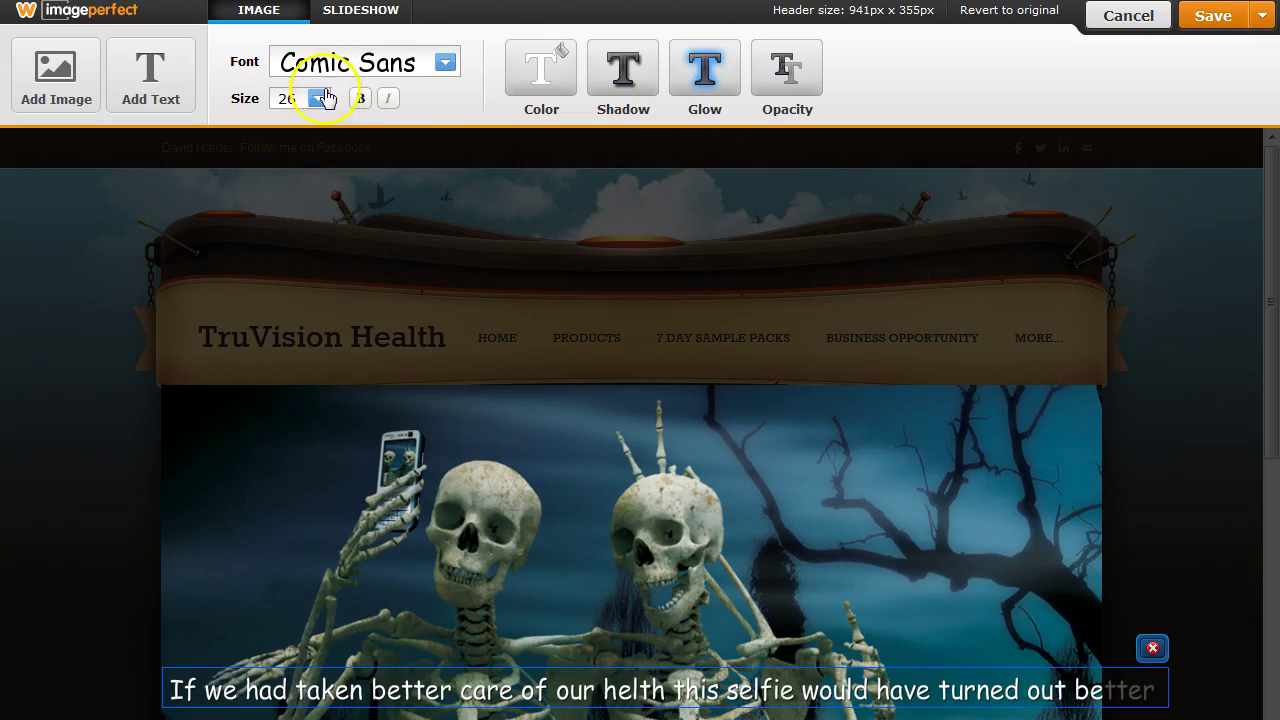
pyautogui.click(319, 98)
pyautogui.scroll(2, 451, 194)
pyautogui.click(287, 110)
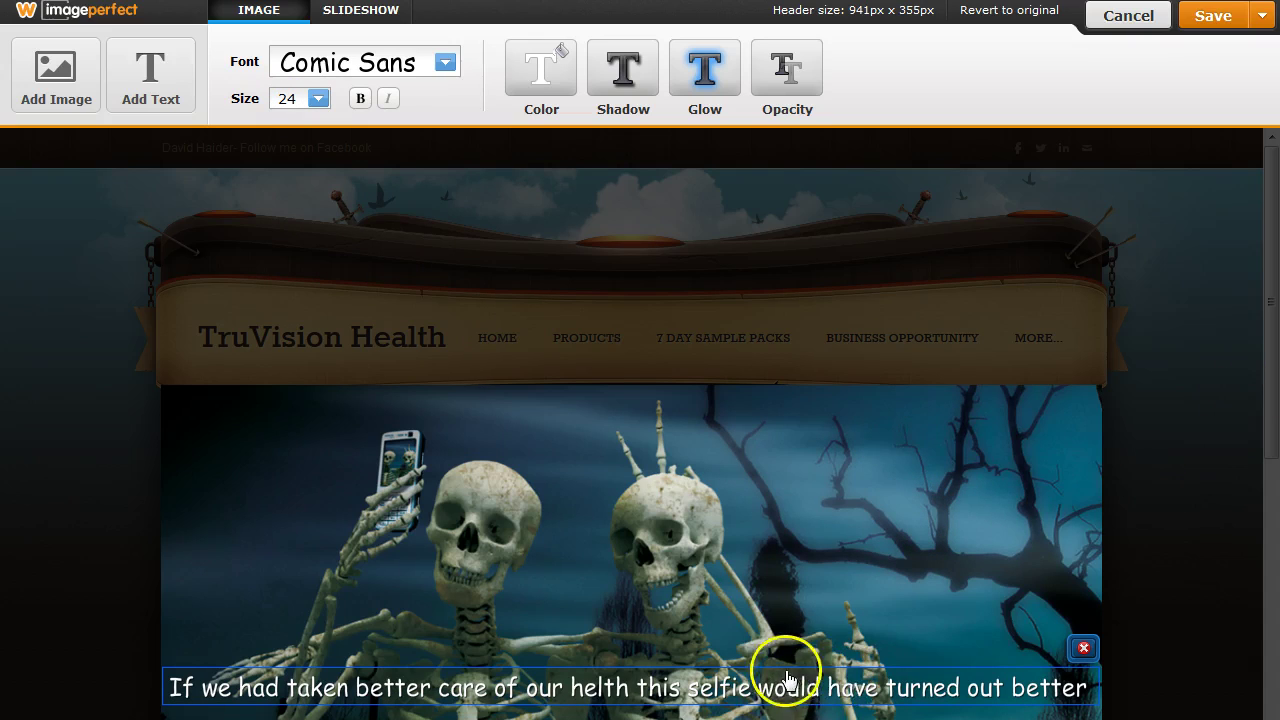
pyautogui.moveTo(677, 681); pyautogui.dragTo(679, 711)
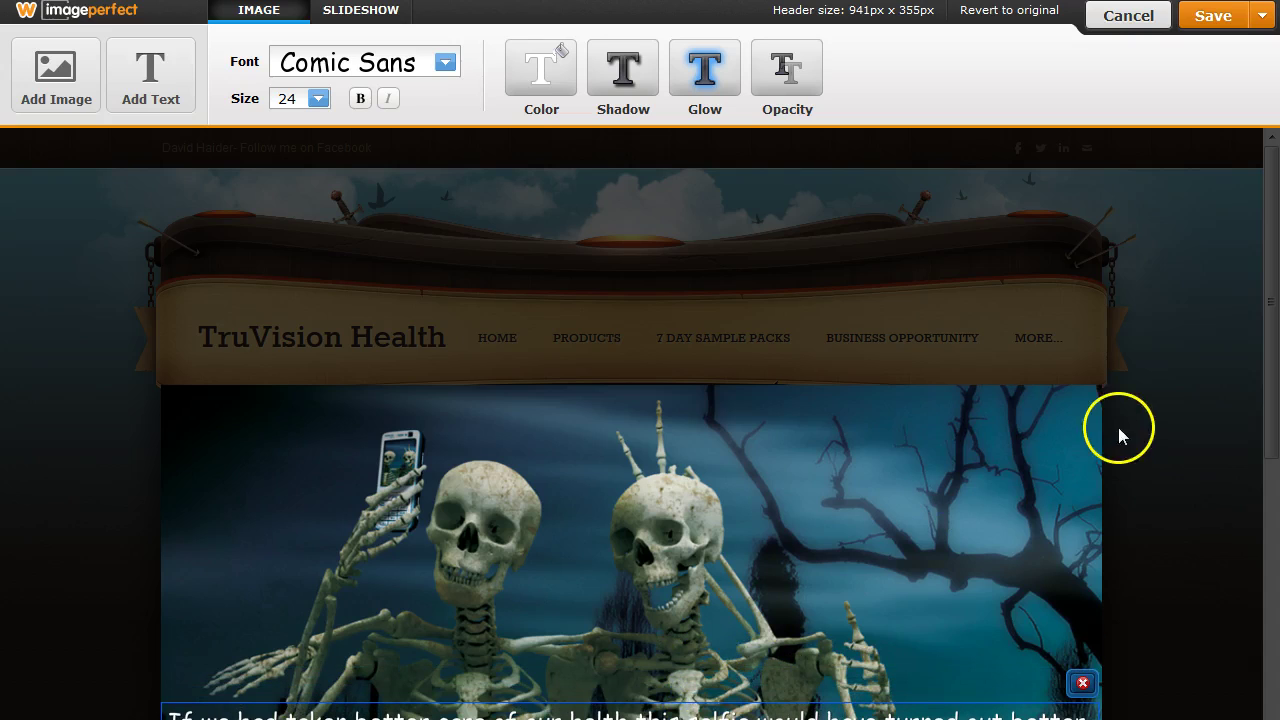
pyautogui.click(1261, 17)
pyautogui.click(1080, 94)
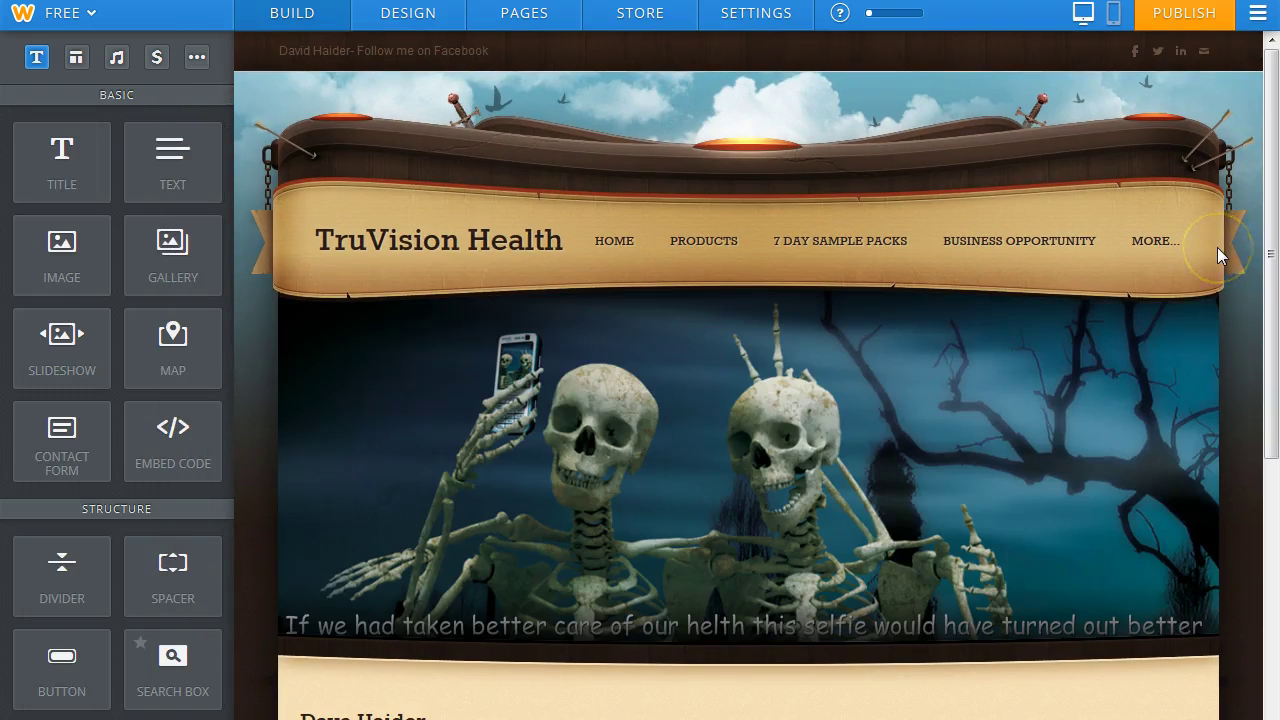
# Correct 'helth' to 'health' in the header caption and save it to this page only.
pyautogui.moveTo(1275, 205); pyautogui.dragTo(1270, 200)
pyautogui.moveTo(686, 643)
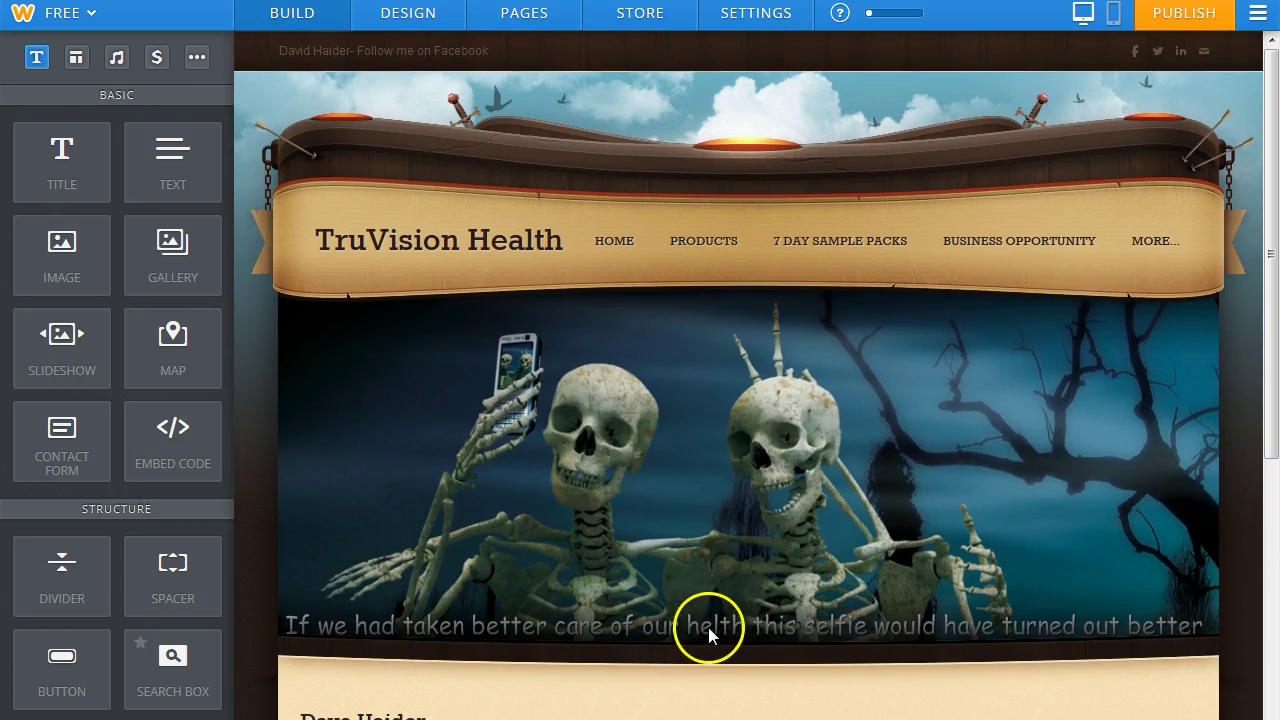
pyautogui.click(1092, 313)
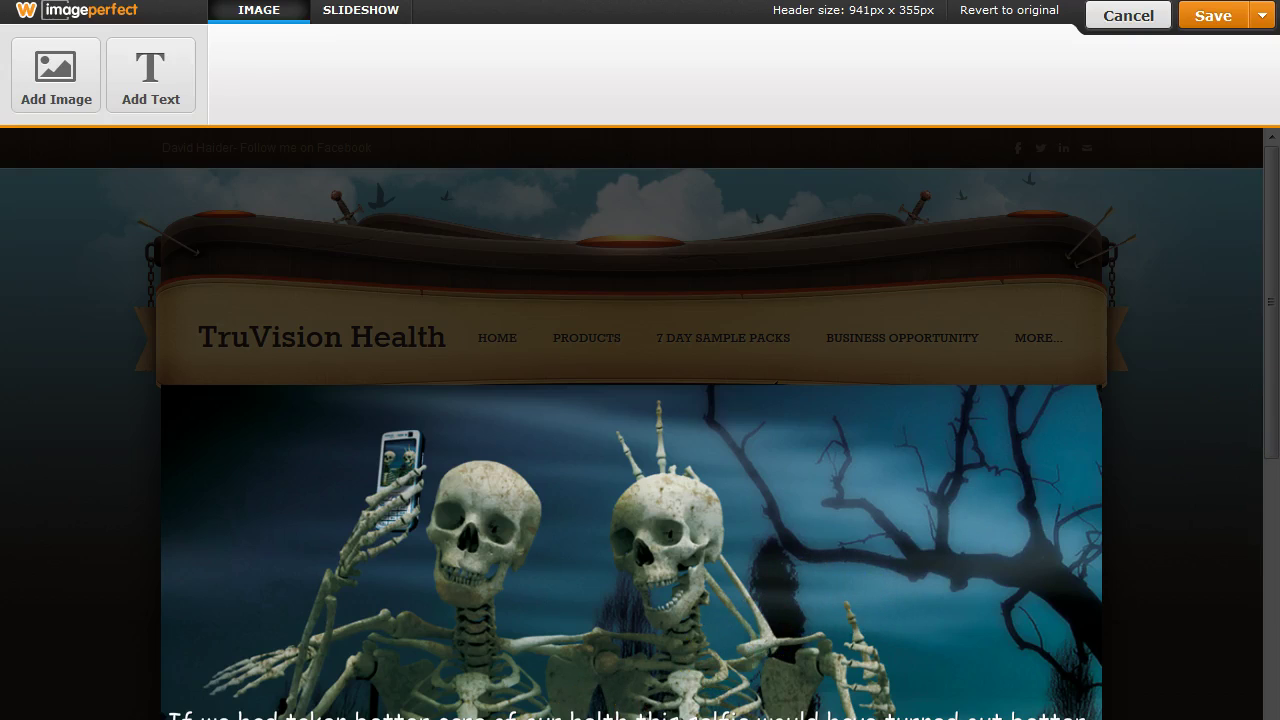
pyautogui.click(628, 715)
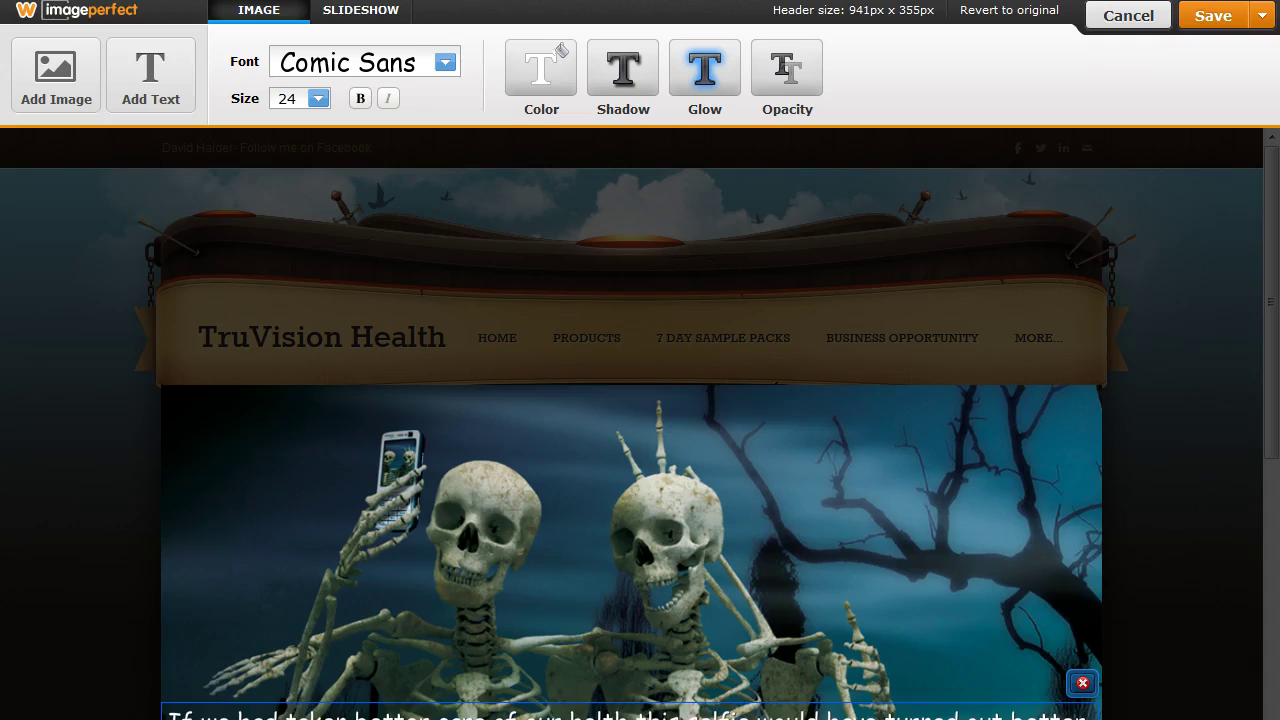
pyautogui.doubleClick(628, 715)
pyautogui.click(596, 715)
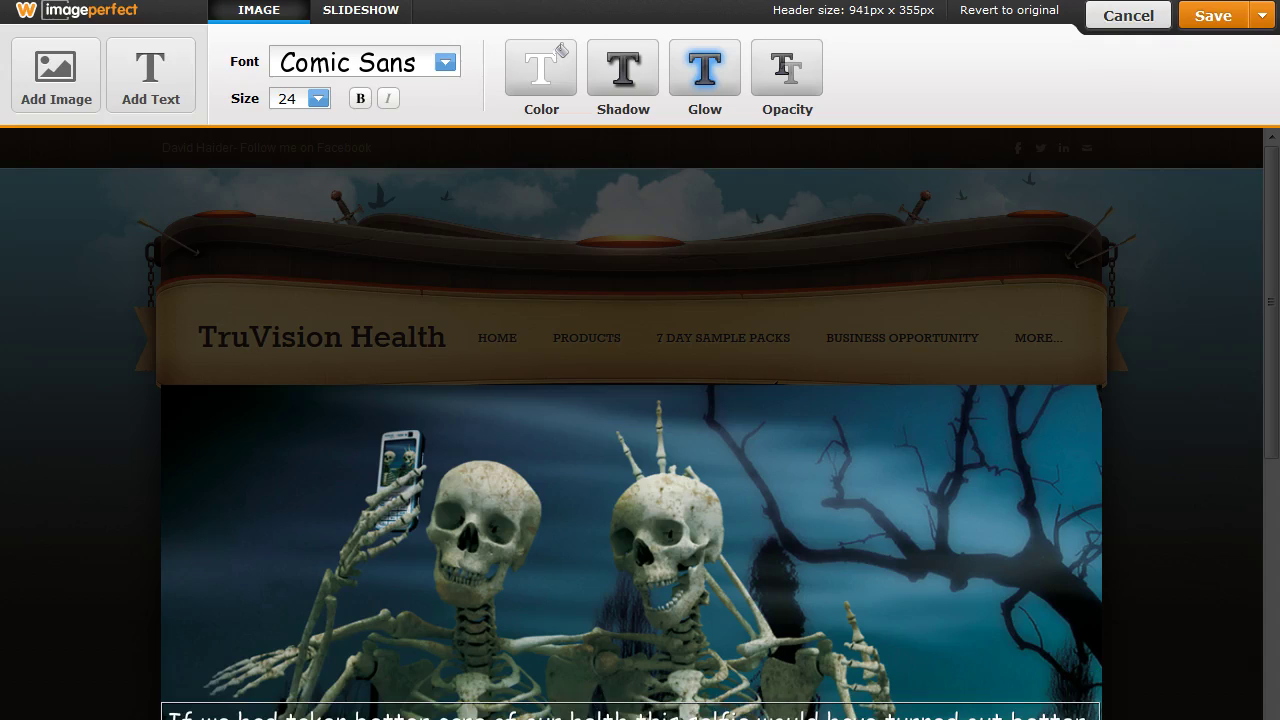
pyautogui.write('ea')
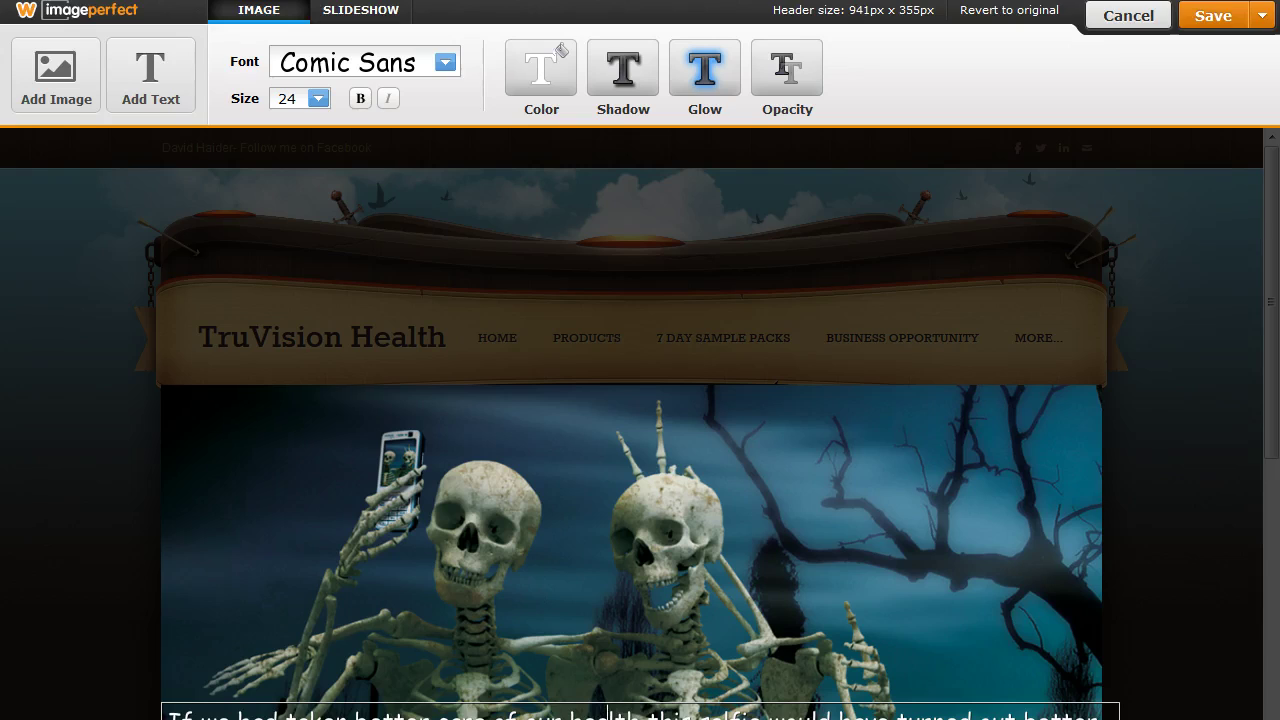
pyautogui.scroll(-1, 562, 48)
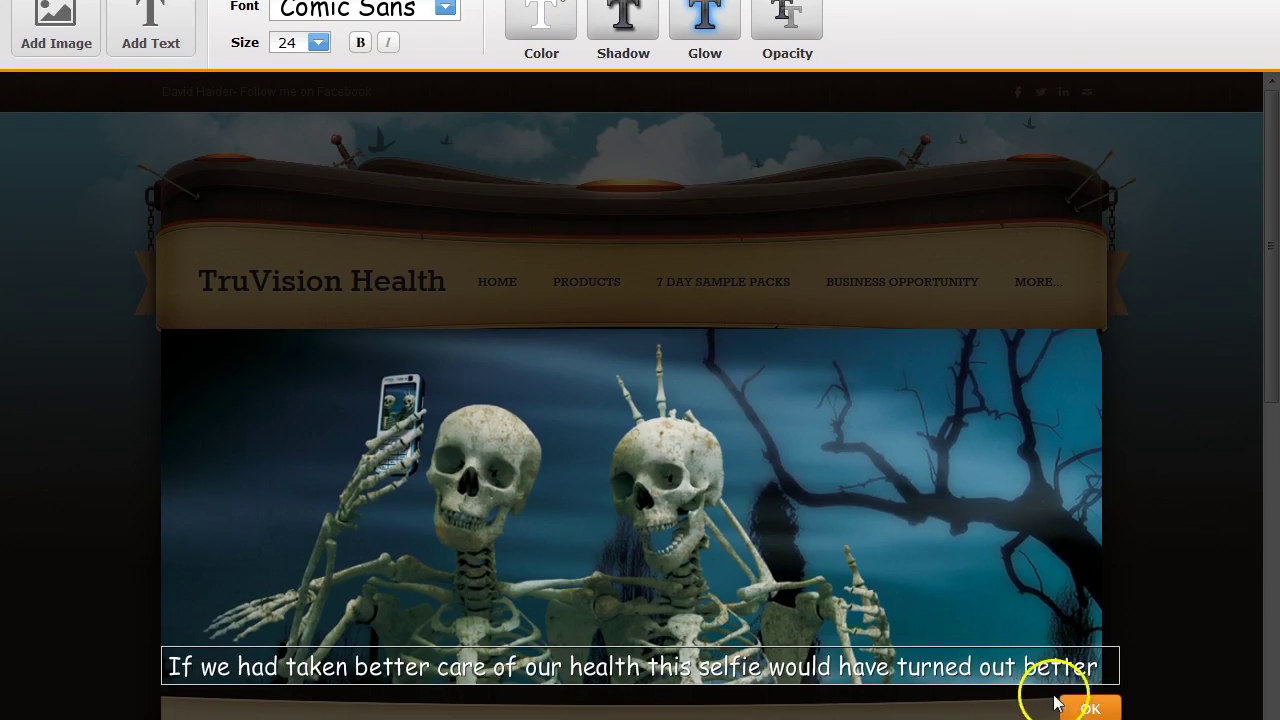
pyautogui.click(1090, 710)
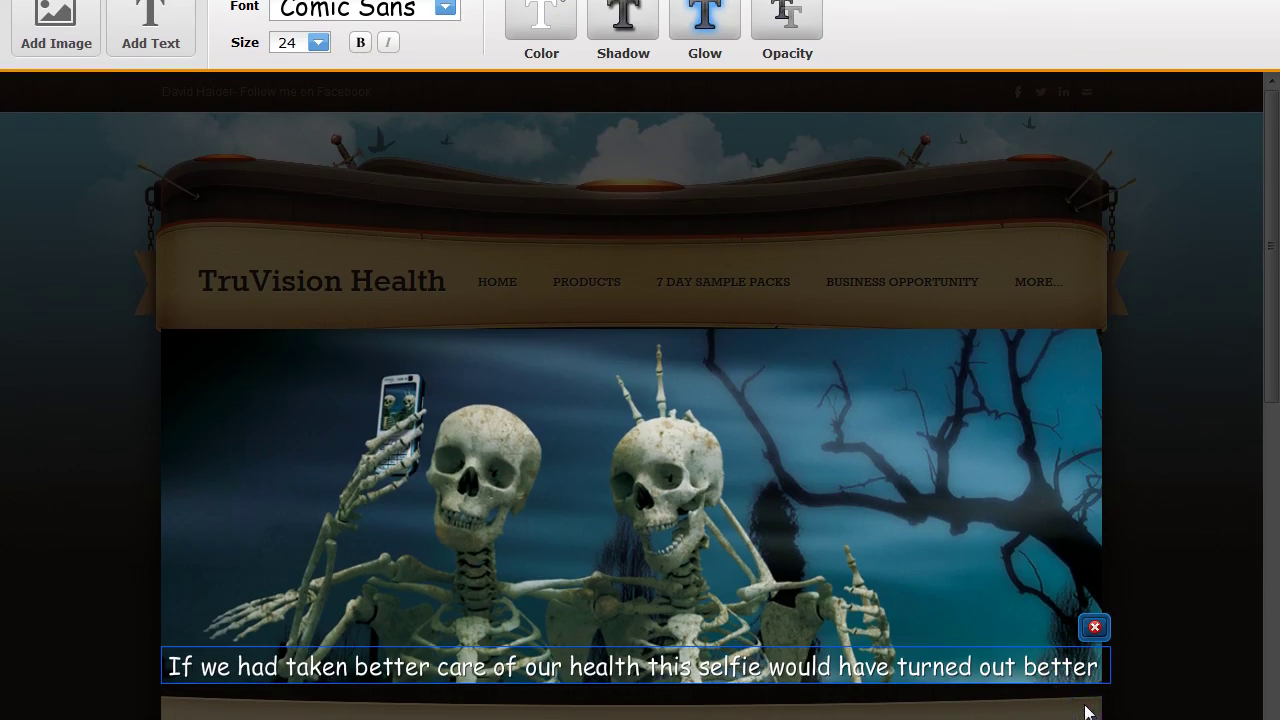
pyautogui.click(1174, 37)
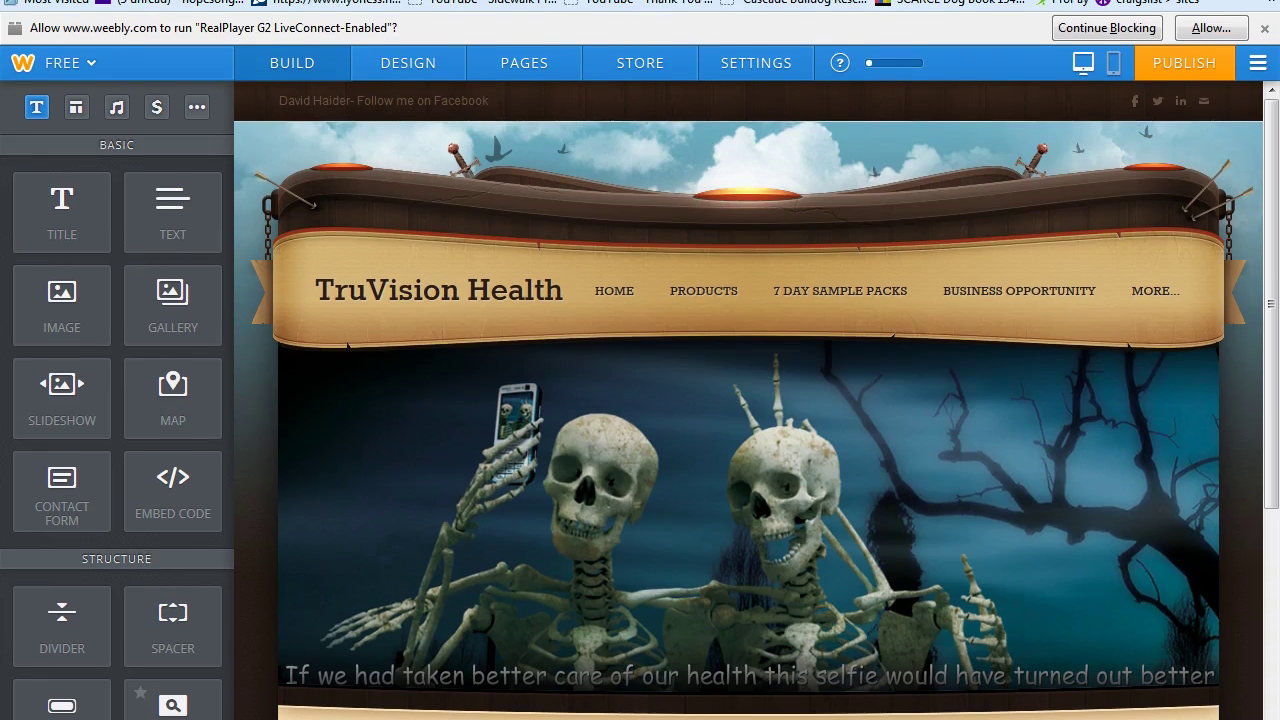
pyautogui.click(1198, 70)
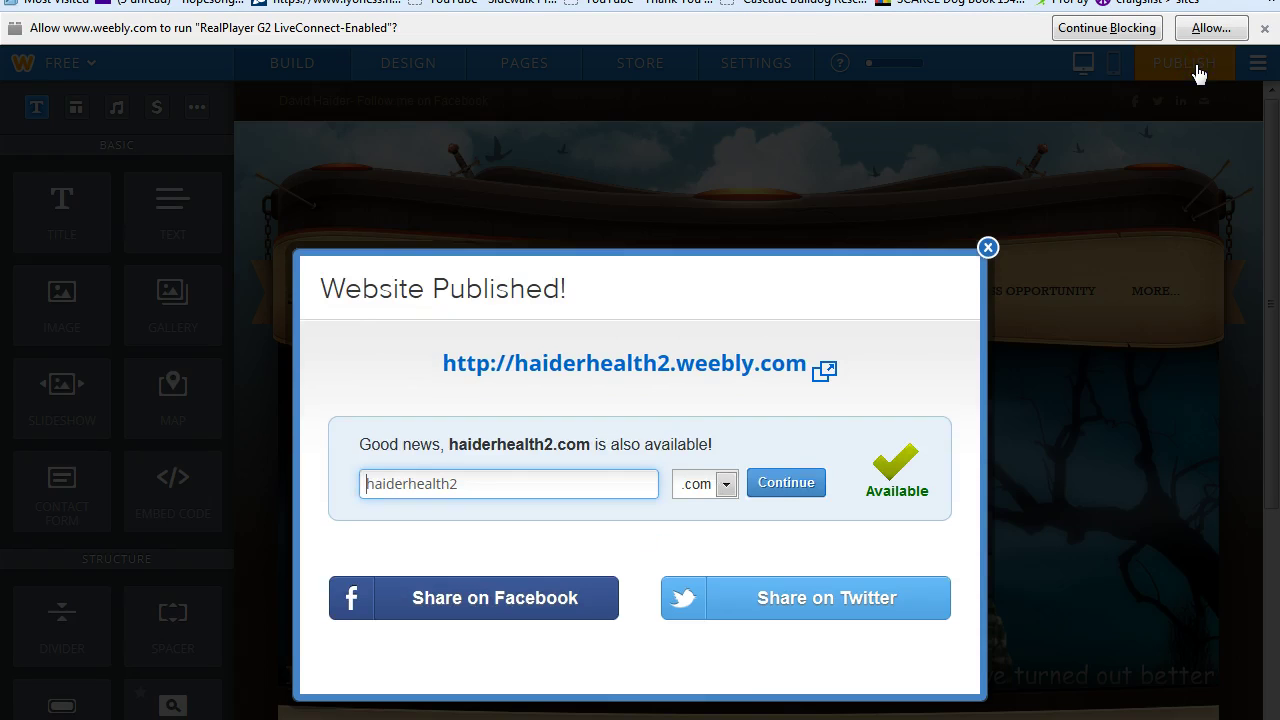
pyautogui.click(986, 246)
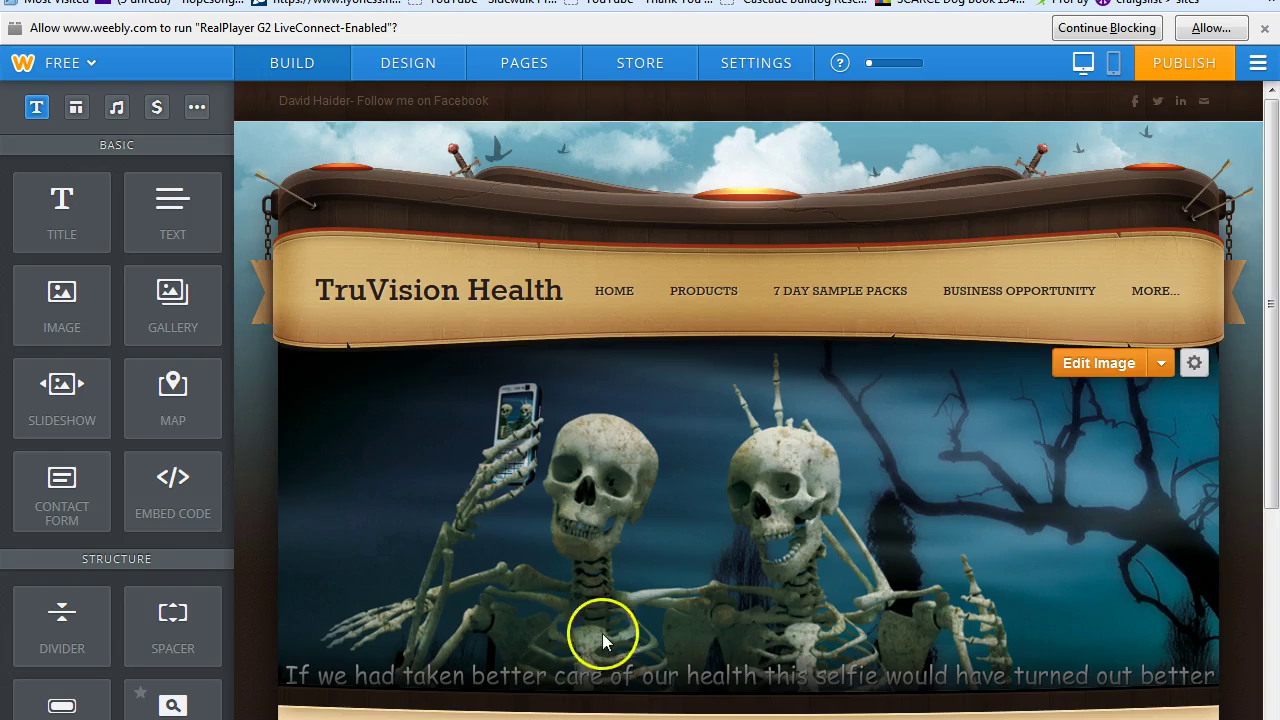
pyautogui.moveTo(1270, 483); pyautogui.dragTo(1272, 486)
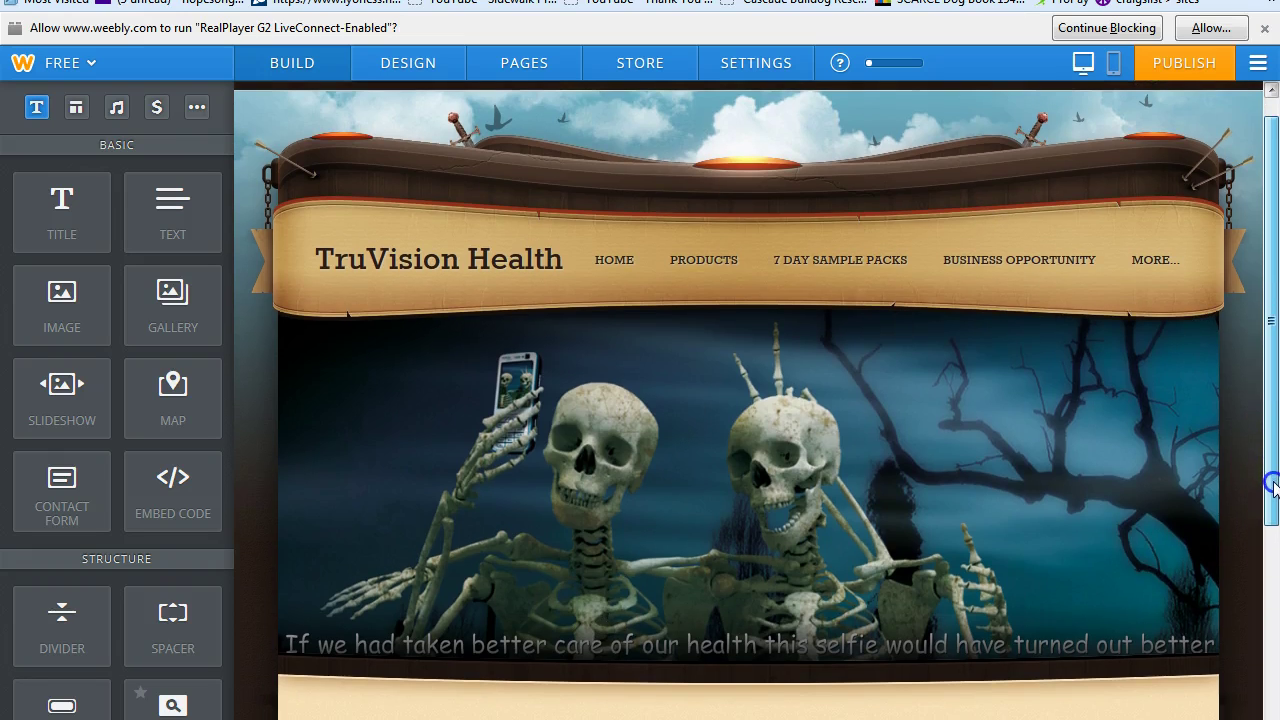
# On the Business Opportunity page, upload the fantasy wallpaper as the header image.
pyautogui.click(973, 260)
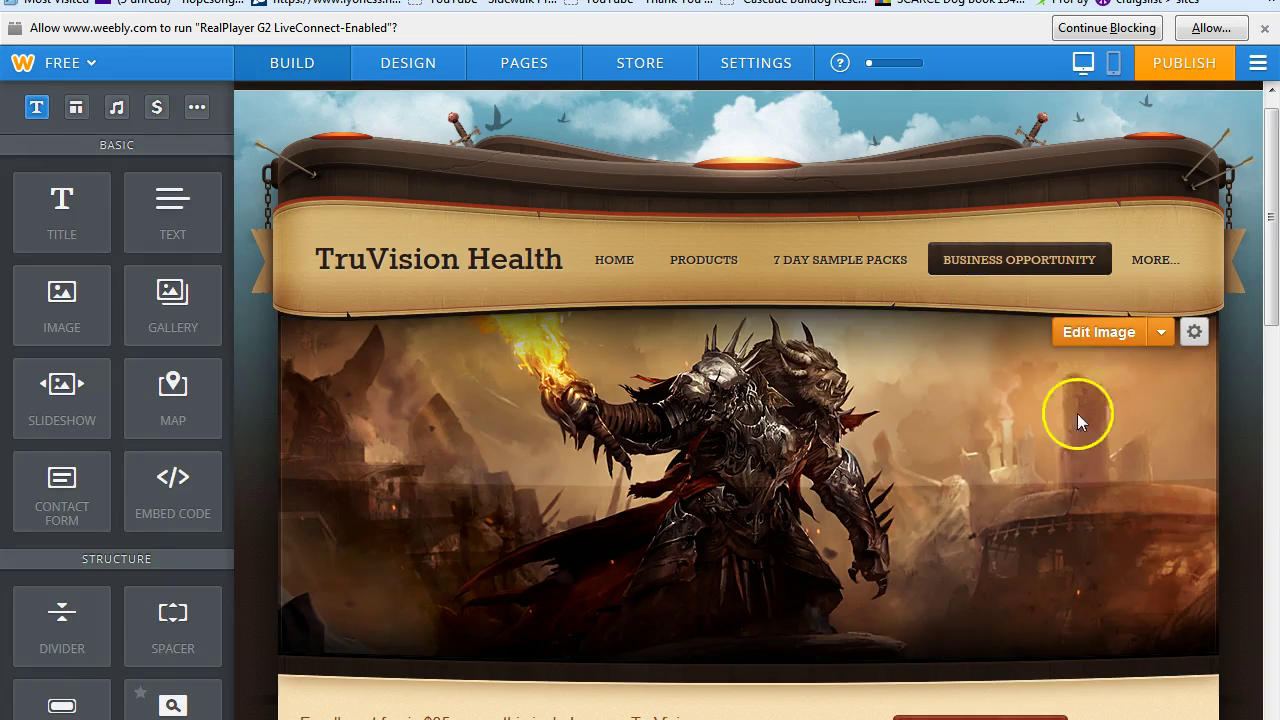
pyautogui.click(1095, 332)
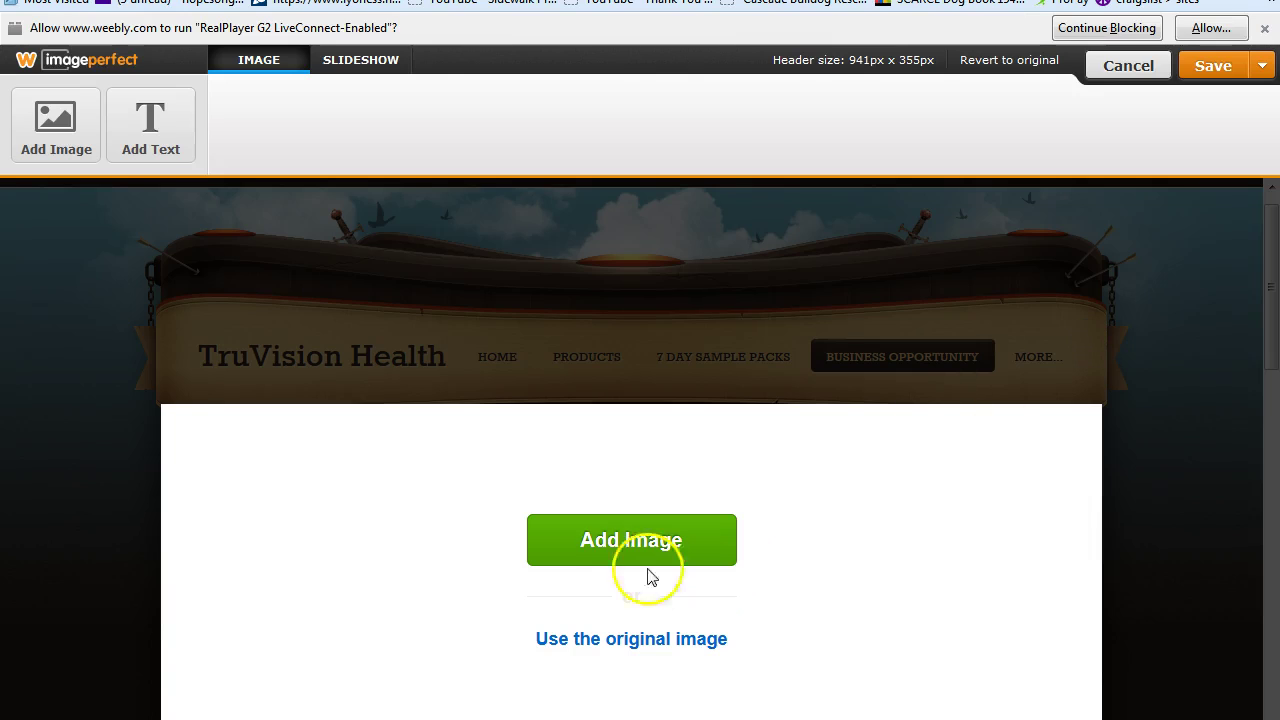
pyautogui.click(628, 545)
pyautogui.click(591, 612)
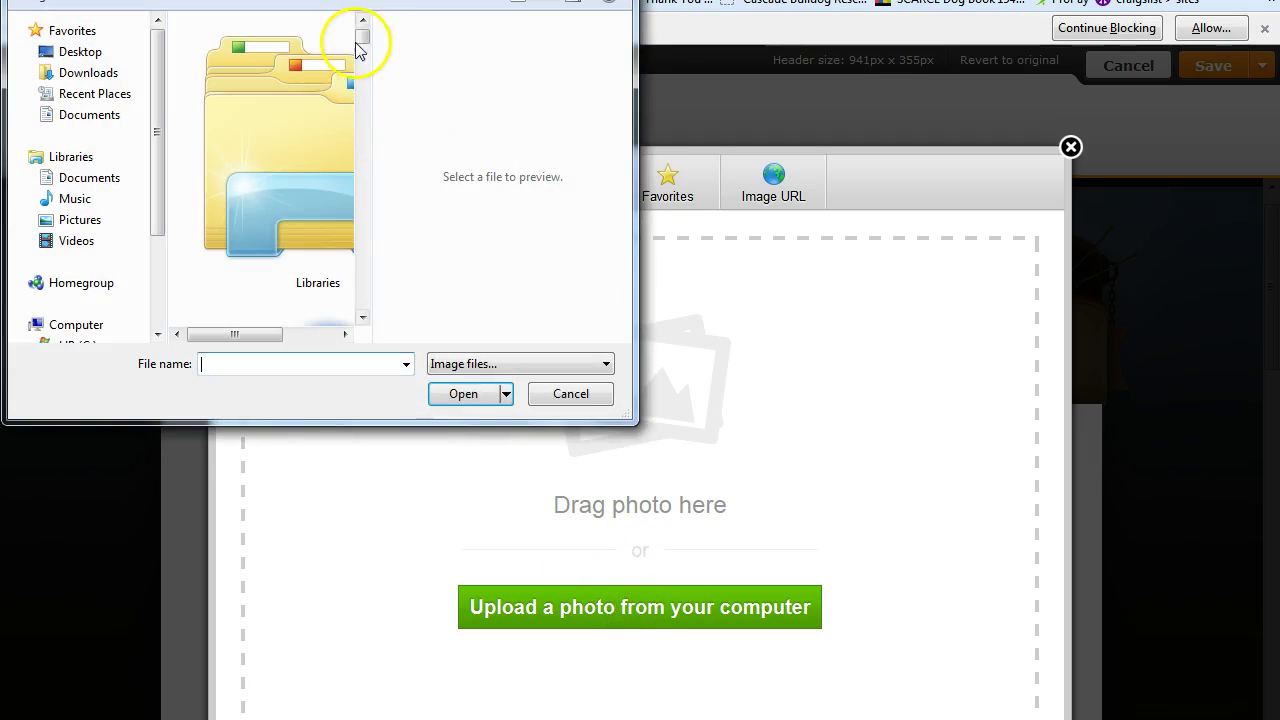
pyautogui.moveTo(361, 36); pyautogui.dragTo(362, 106)
pyautogui.click(364, 316)
pyautogui.click(364, 316)
pyautogui.click(364, 316)
pyautogui.click(364, 316)
pyautogui.click(364, 316)
pyautogui.click(364, 316)
pyautogui.click(364, 316)
pyautogui.click(364, 316)
pyautogui.click(364, 316)
pyautogui.click(364, 316)
pyautogui.click(364, 316)
pyautogui.click(364, 316)
pyautogui.click(364, 316)
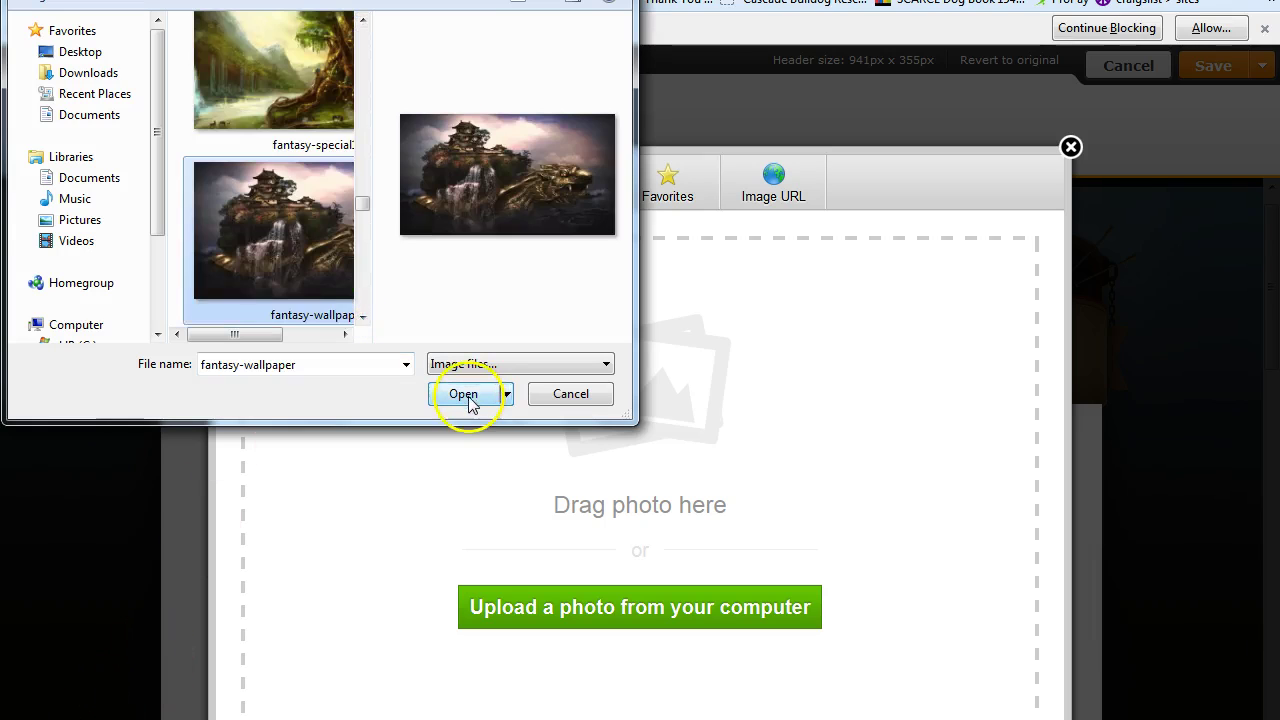
pyautogui.click(468, 394)
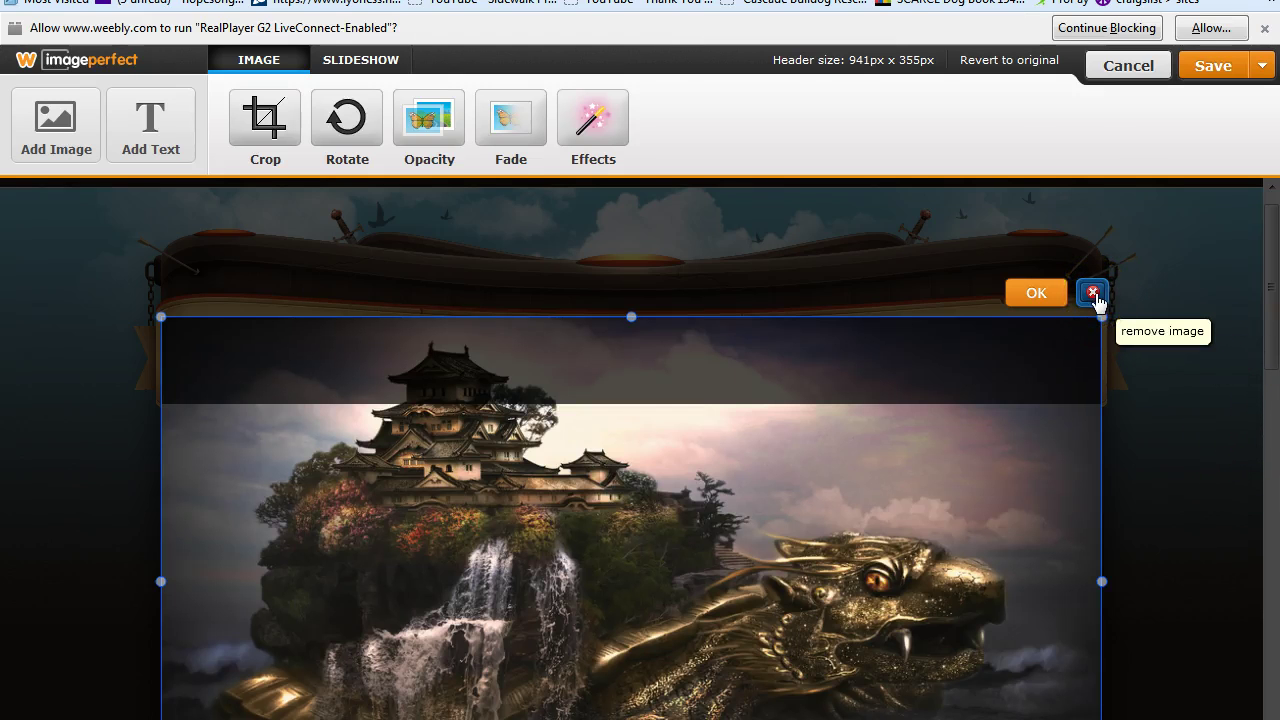
pyautogui.click(1040, 295)
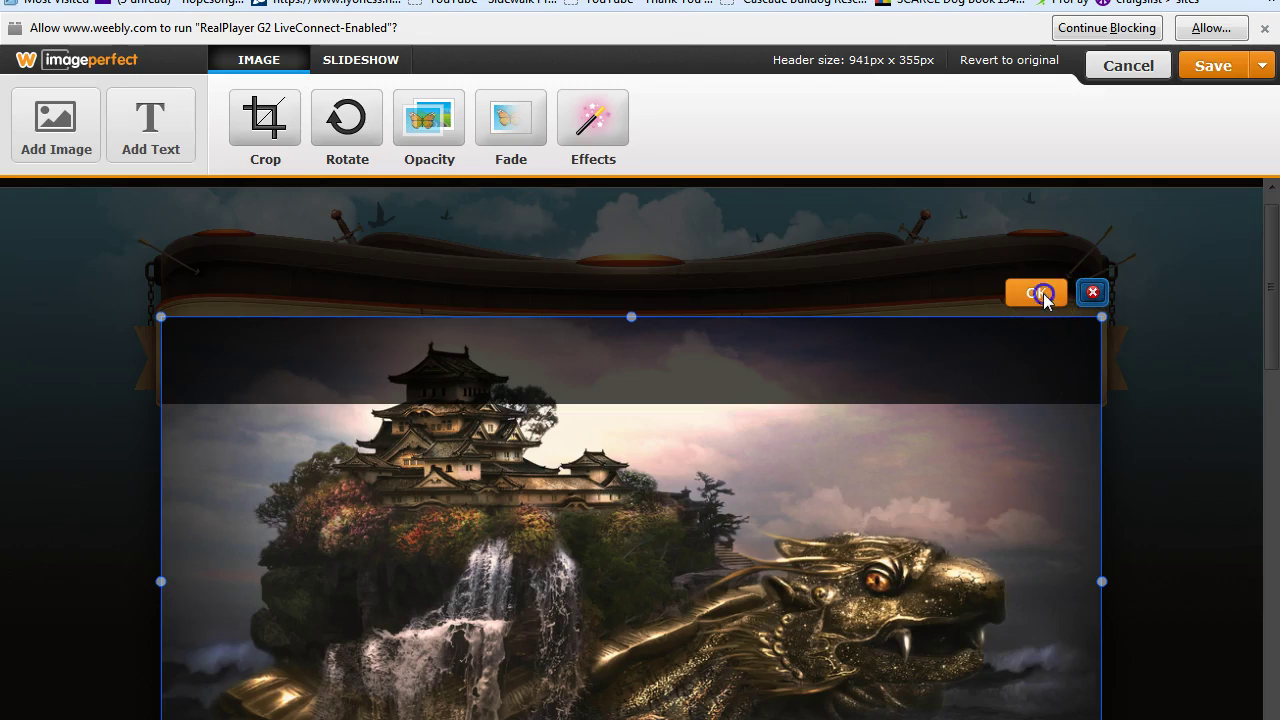
# Remove the fantasy image from the header, leaving the image area empty.
pyautogui.click(1050, 465)
pyautogui.click(1092, 292)
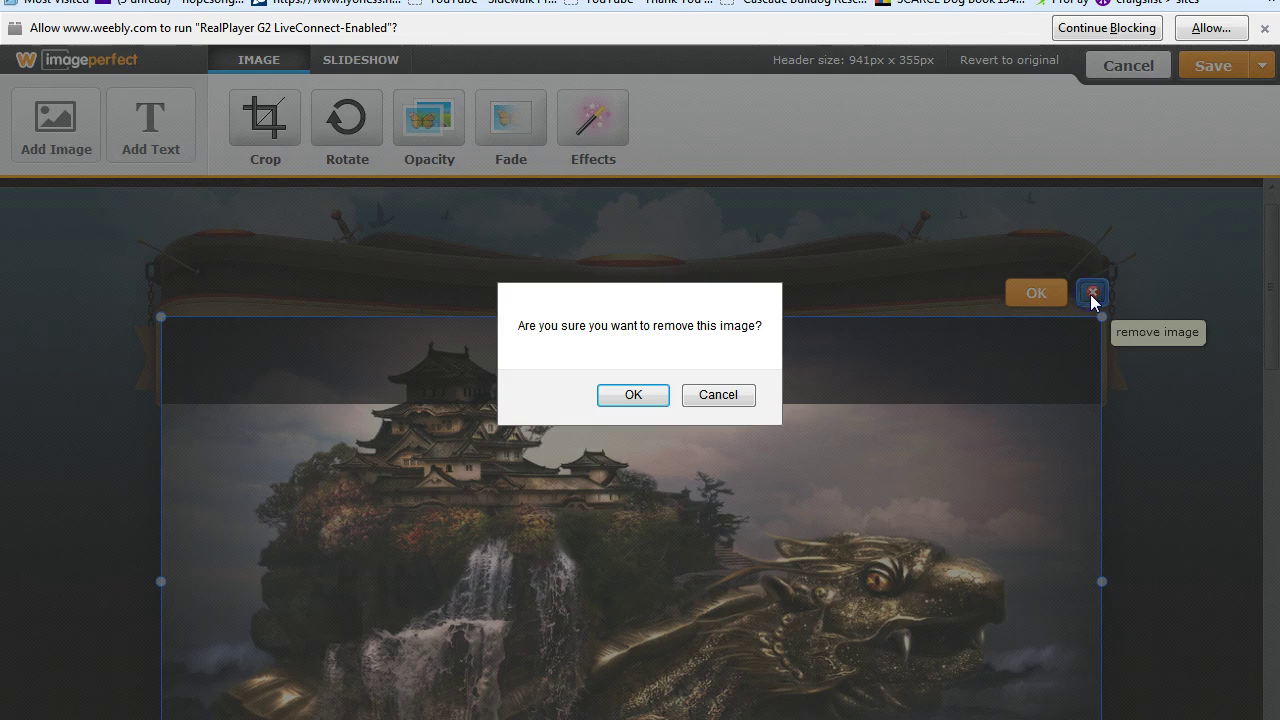
pyautogui.click(633, 394)
pyautogui.click(886, 531)
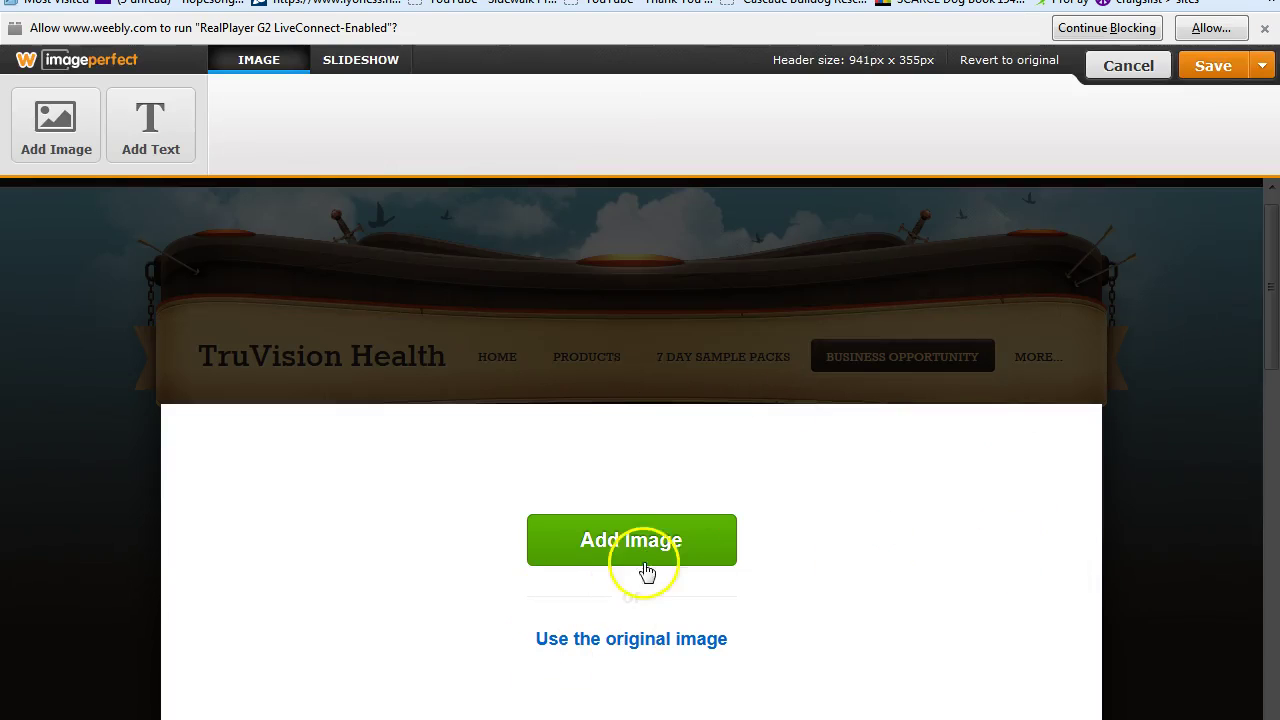
# Restore the original warrior image and save the header to this page only.
pyautogui.click(637, 645)
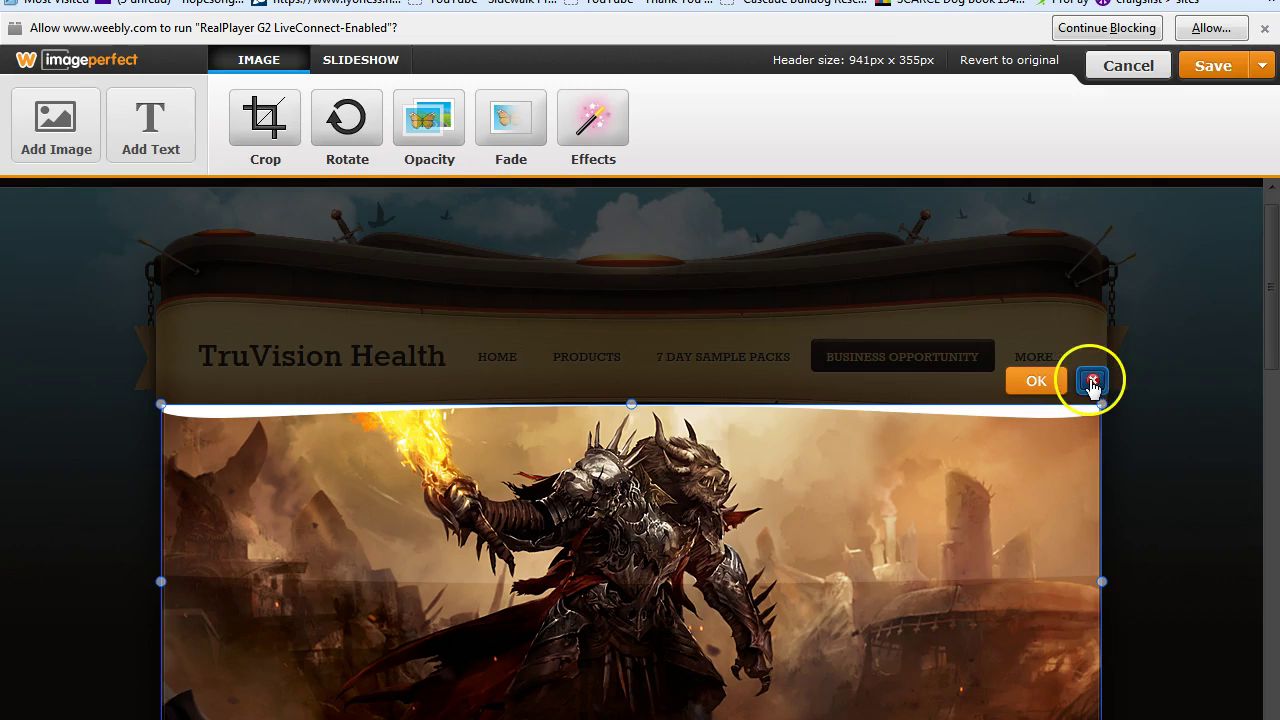
pyautogui.click(1029, 384)
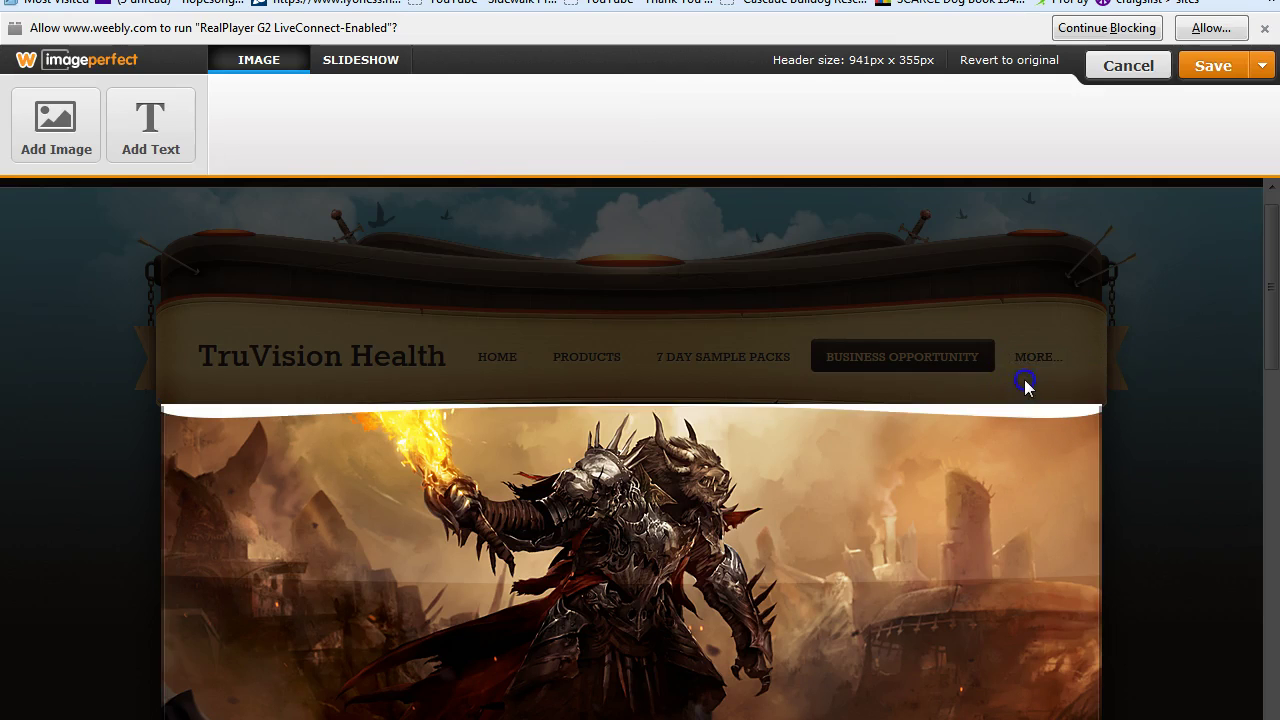
pyautogui.click(1262, 65)
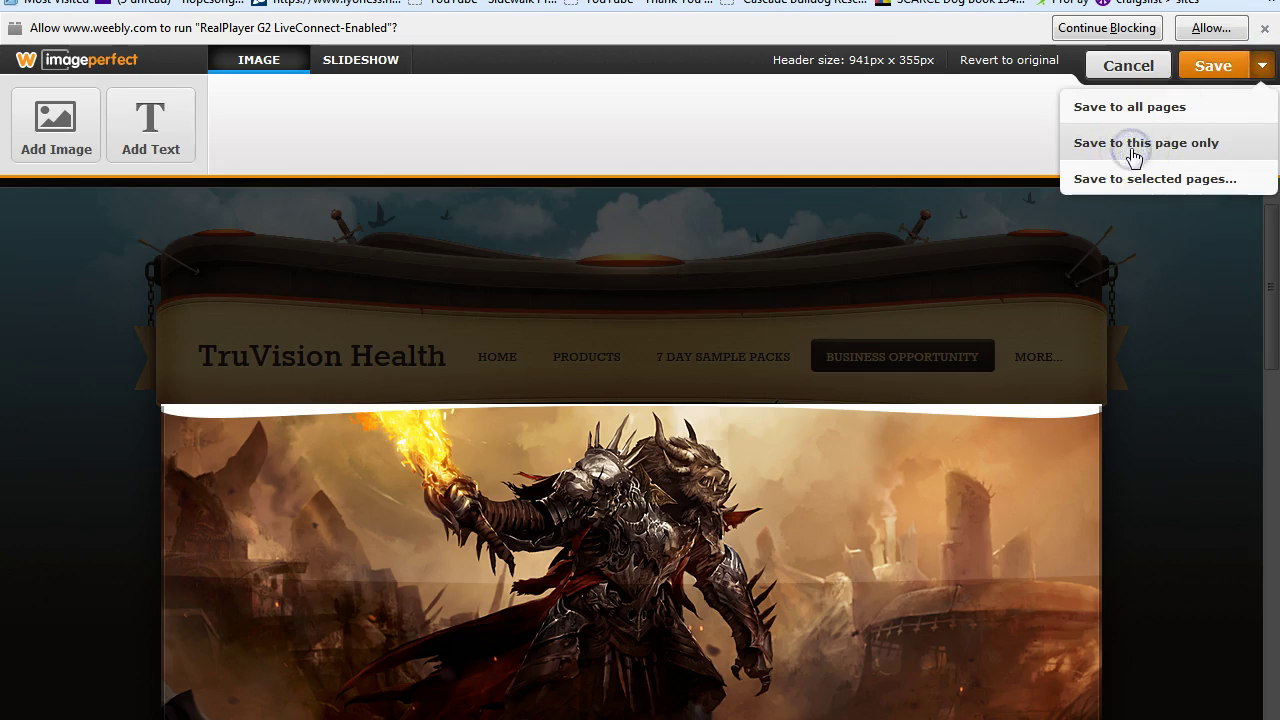
pyautogui.click(1133, 150)
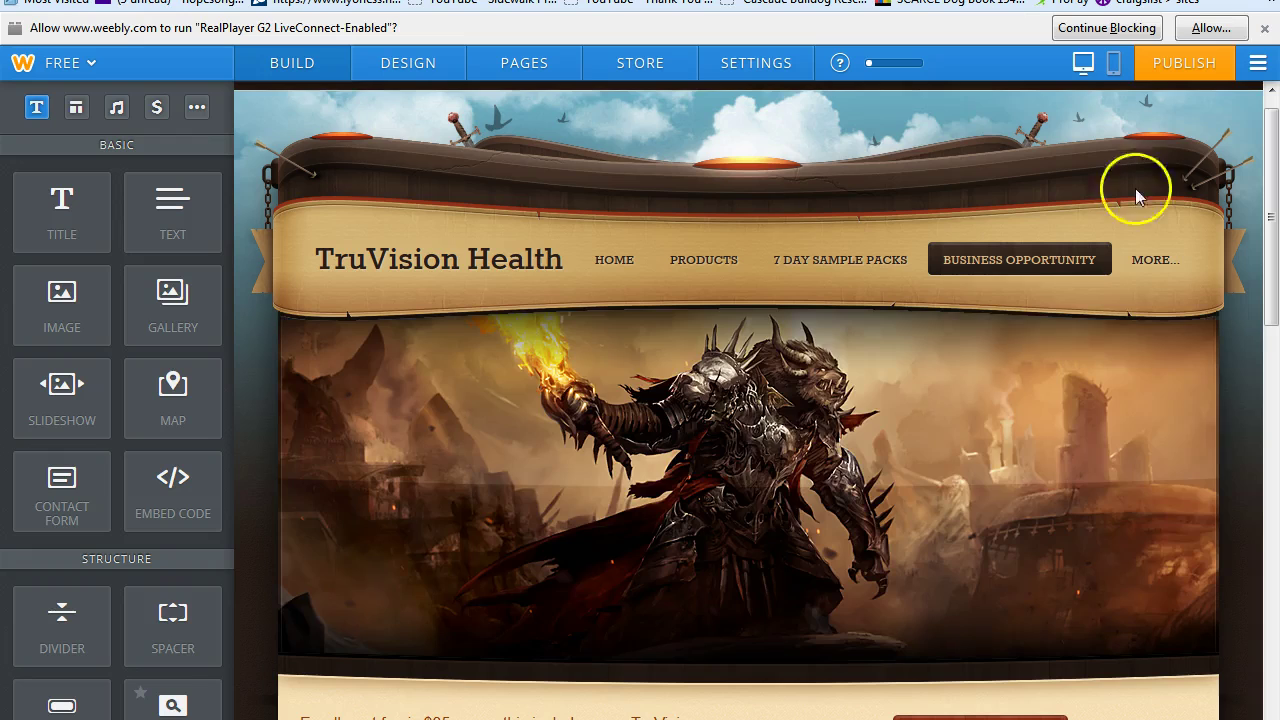
# Keep the Tall Header layout and reopen the header image editor.
pyautogui.moveTo(1157, 390)
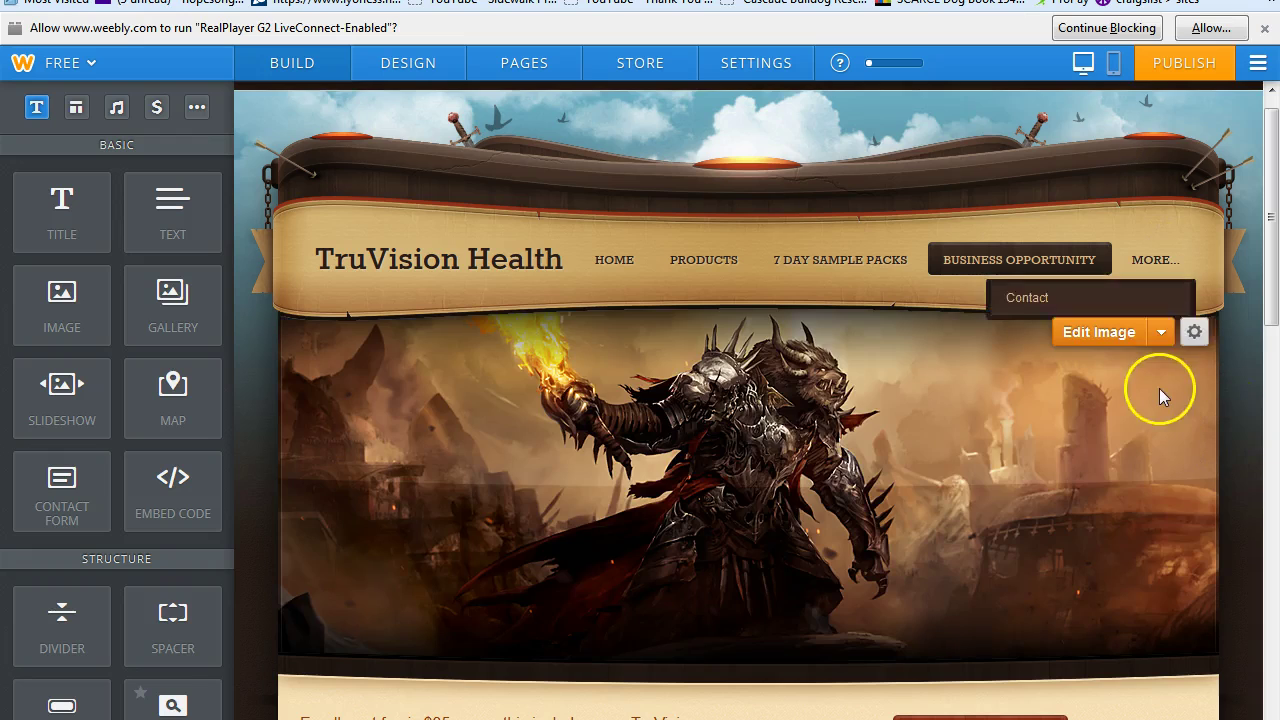
pyautogui.click(1203, 344)
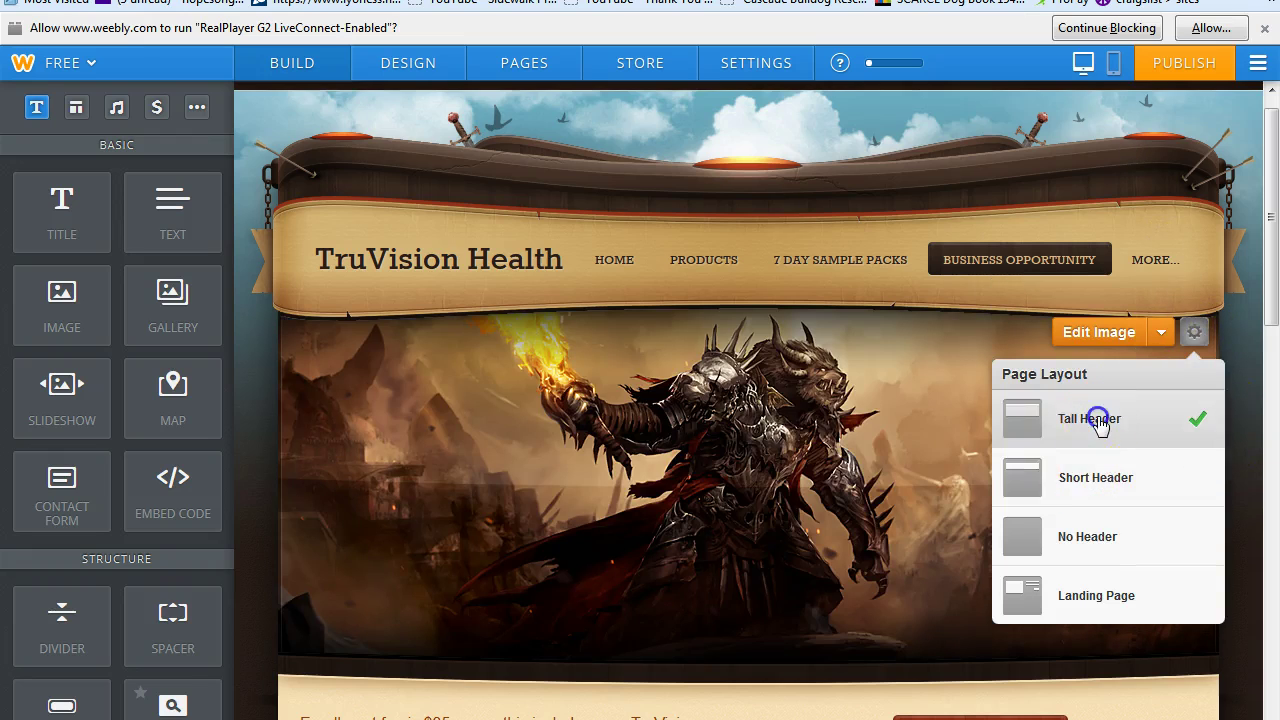
pyautogui.click(1100, 422)
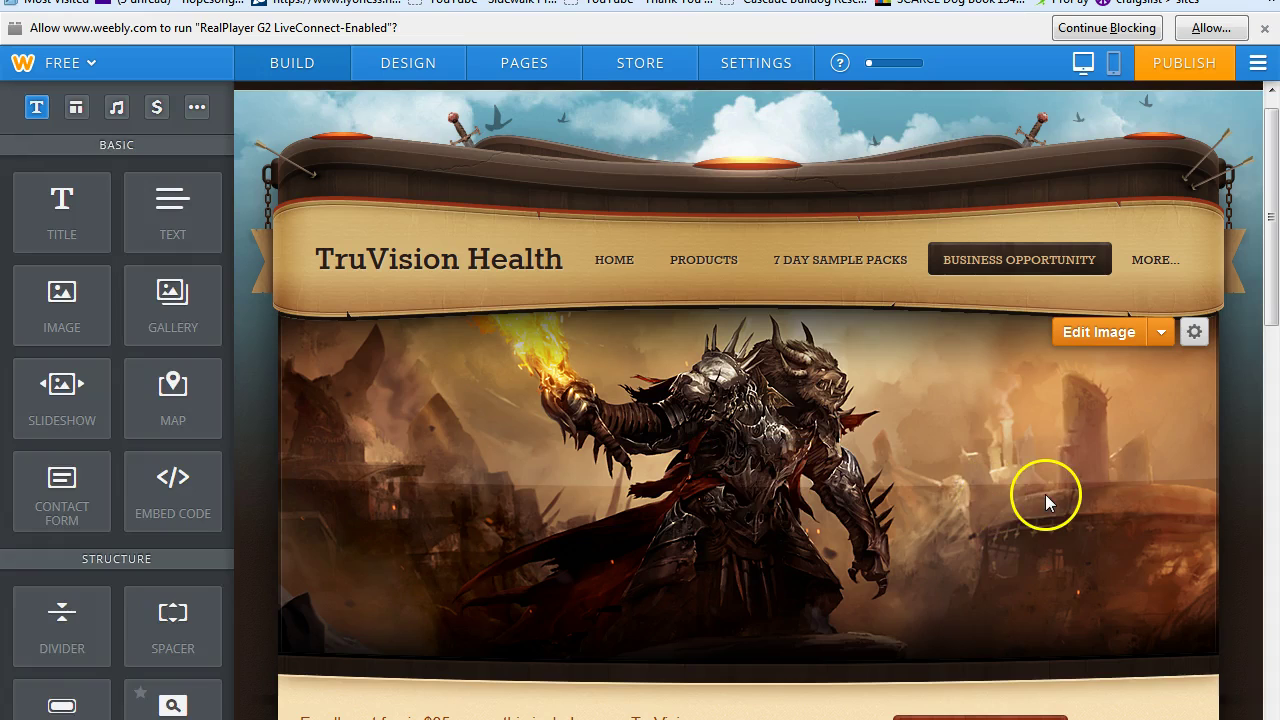
pyautogui.click(1118, 334)
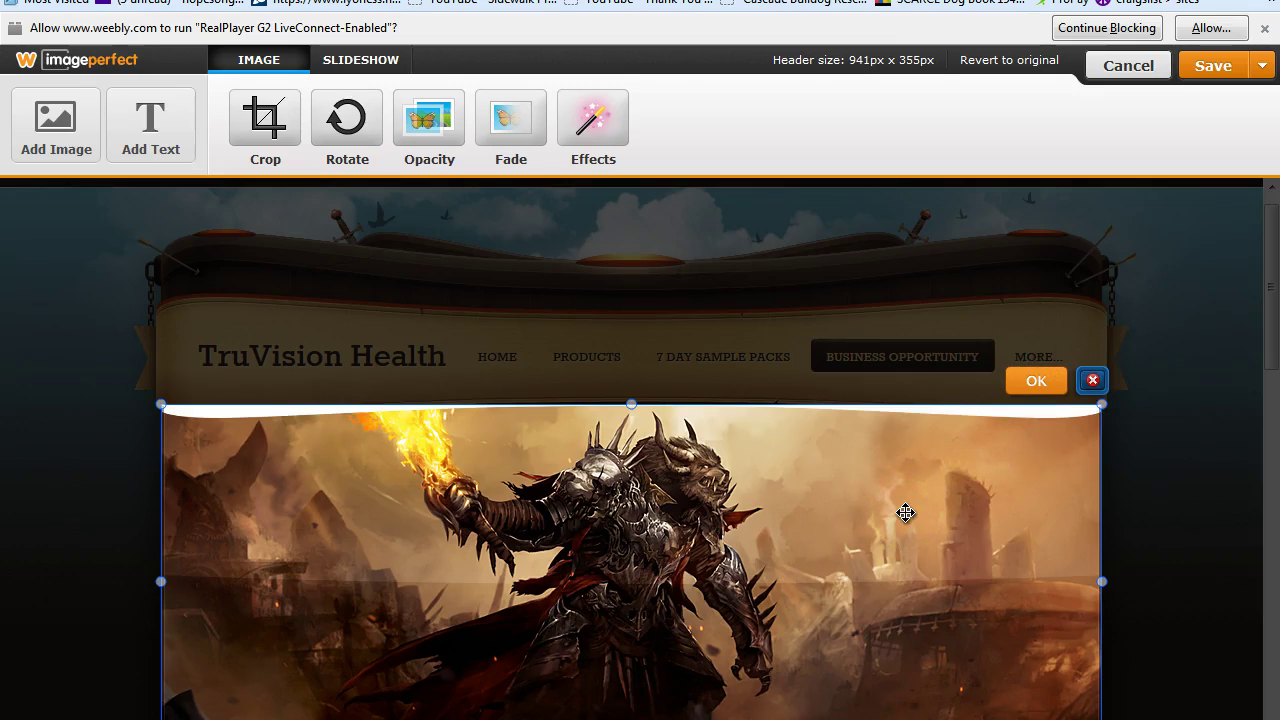
# Replace the warrior header image with the uploaded space picture.
pyautogui.click(1092, 382)
pyautogui.click(605, 395)
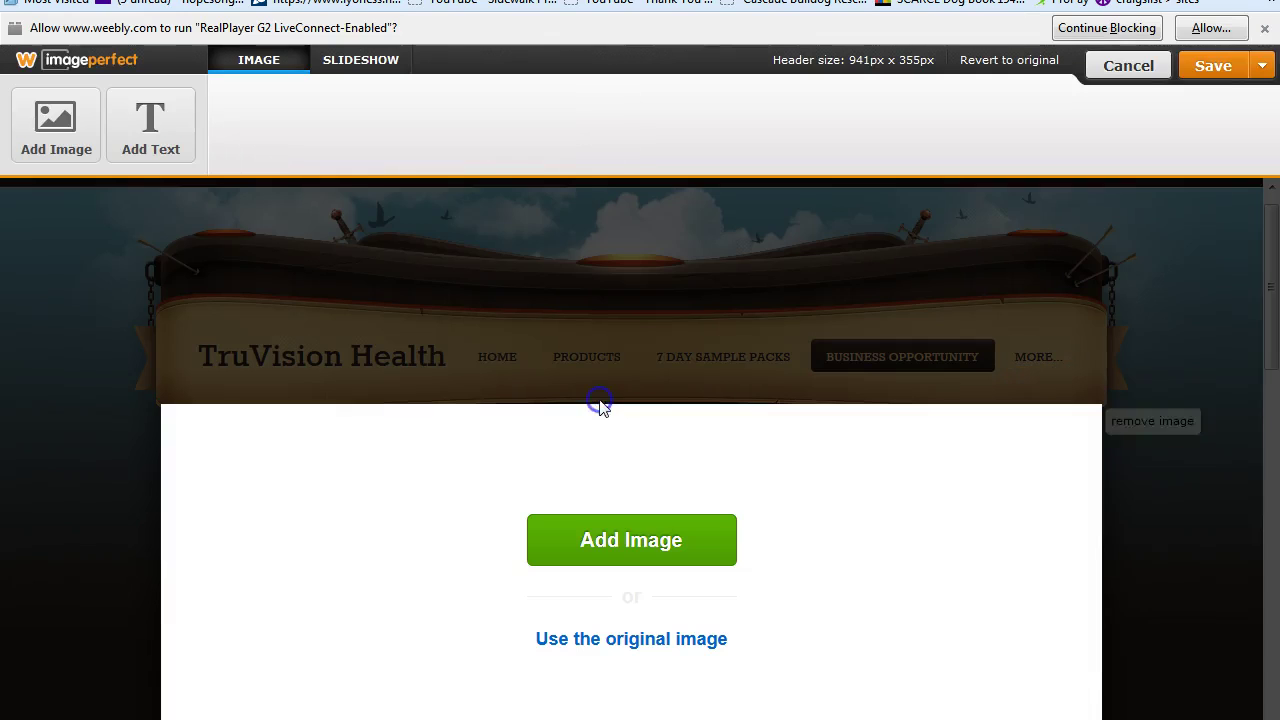
pyautogui.click(612, 562)
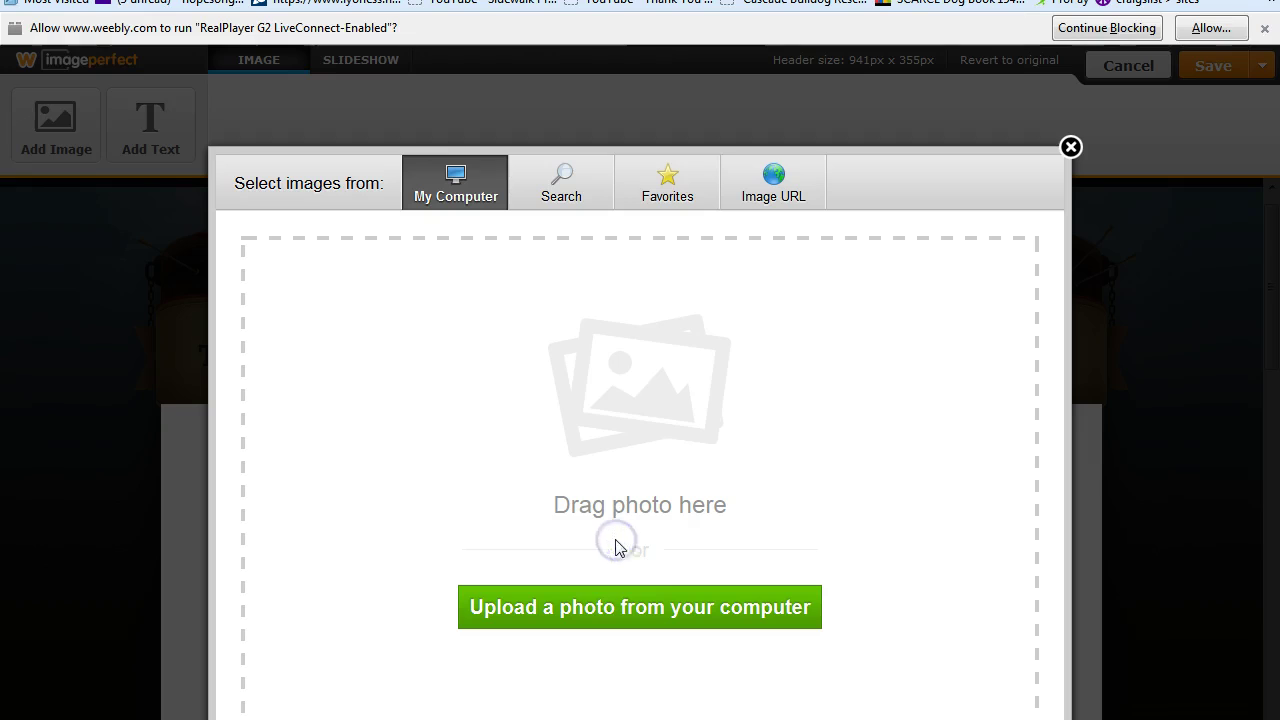
pyautogui.click(617, 612)
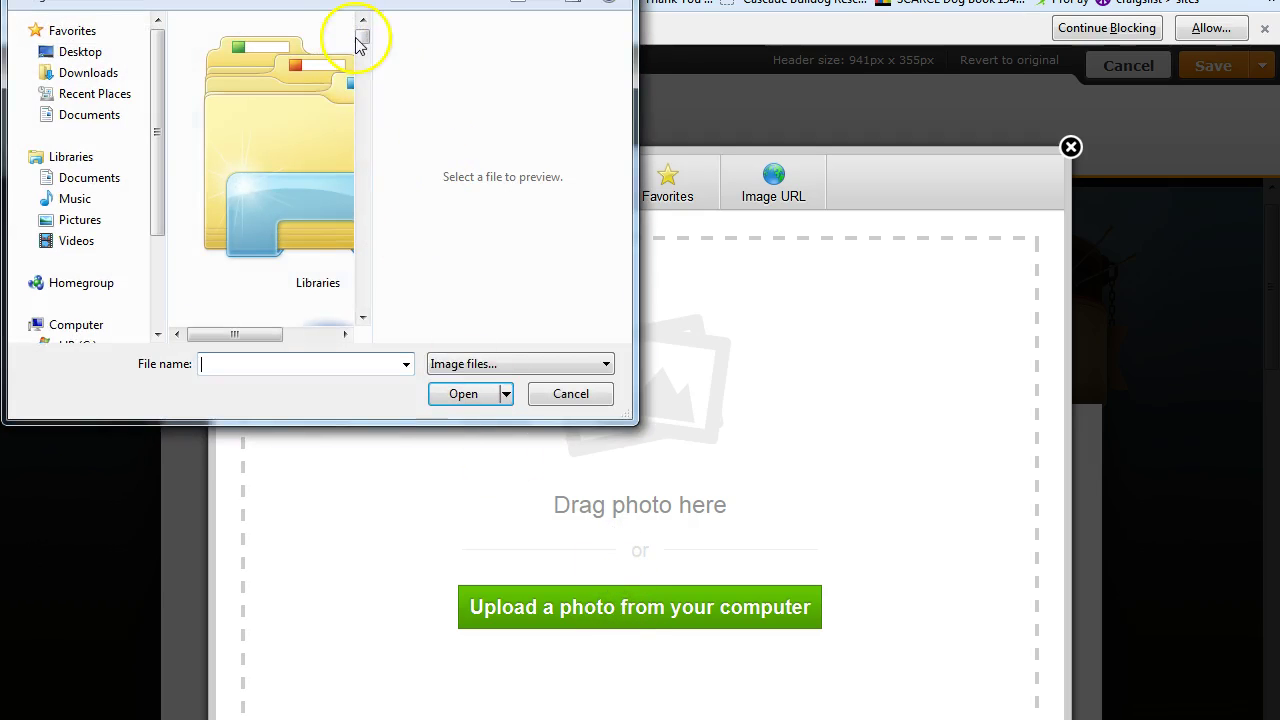
pyautogui.moveTo(360, 40); pyautogui.dragTo(360, 273)
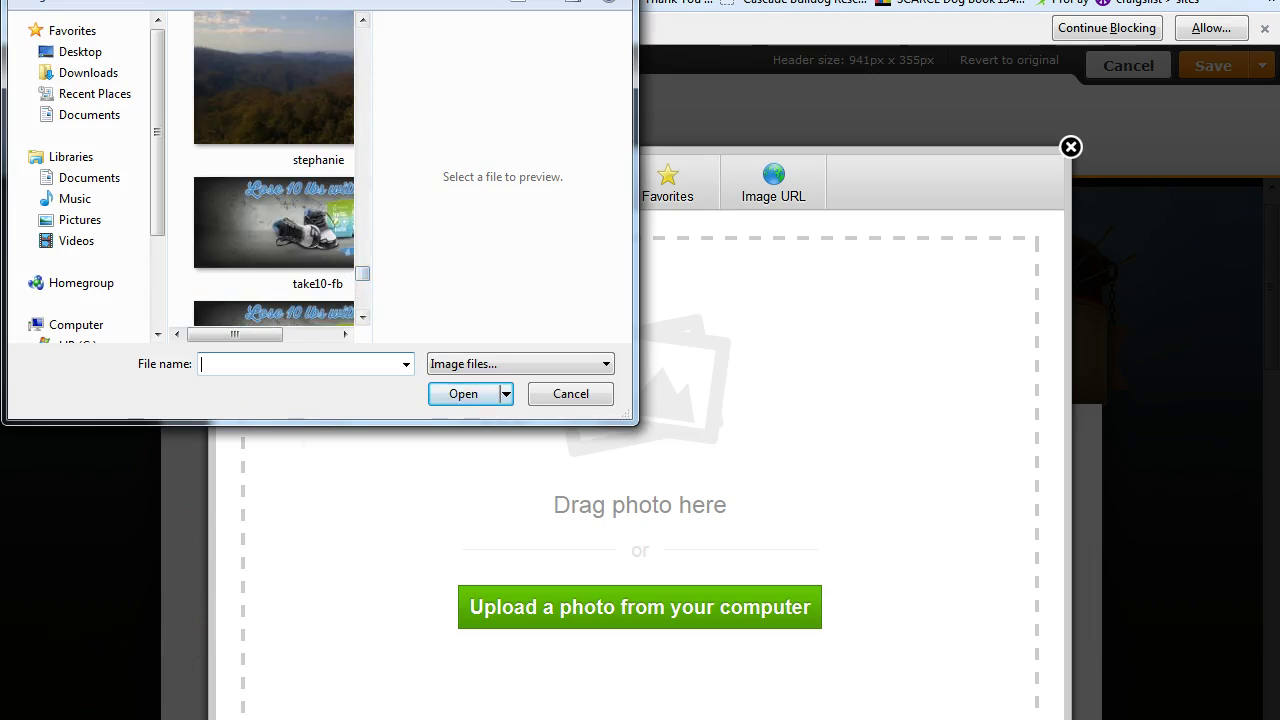
pyautogui.click(271, 105)
pyautogui.click(463, 393)
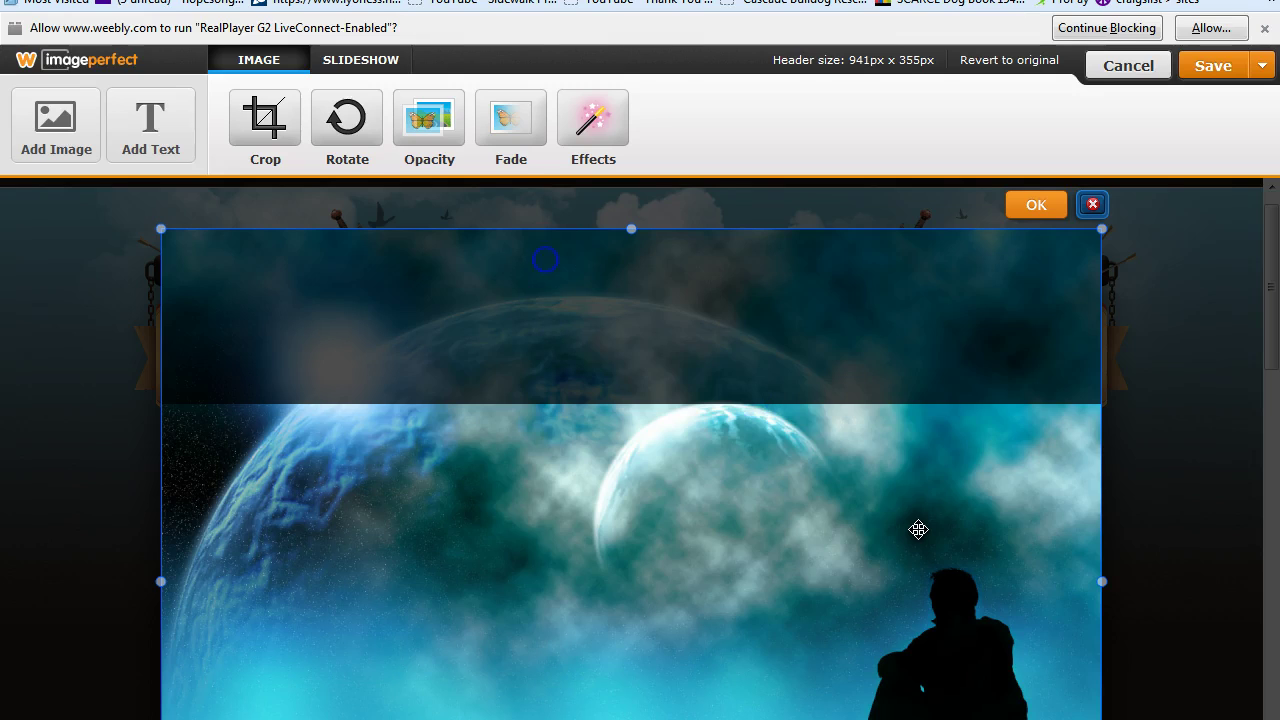
# Shift the space image upward in the header and save it to this page only.
pyautogui.moveTo(918, 529); pyautogui.dragTo(903, 505)
pyautogui.moveTo(680, 648); pyautogui.dragTo(694, 620)
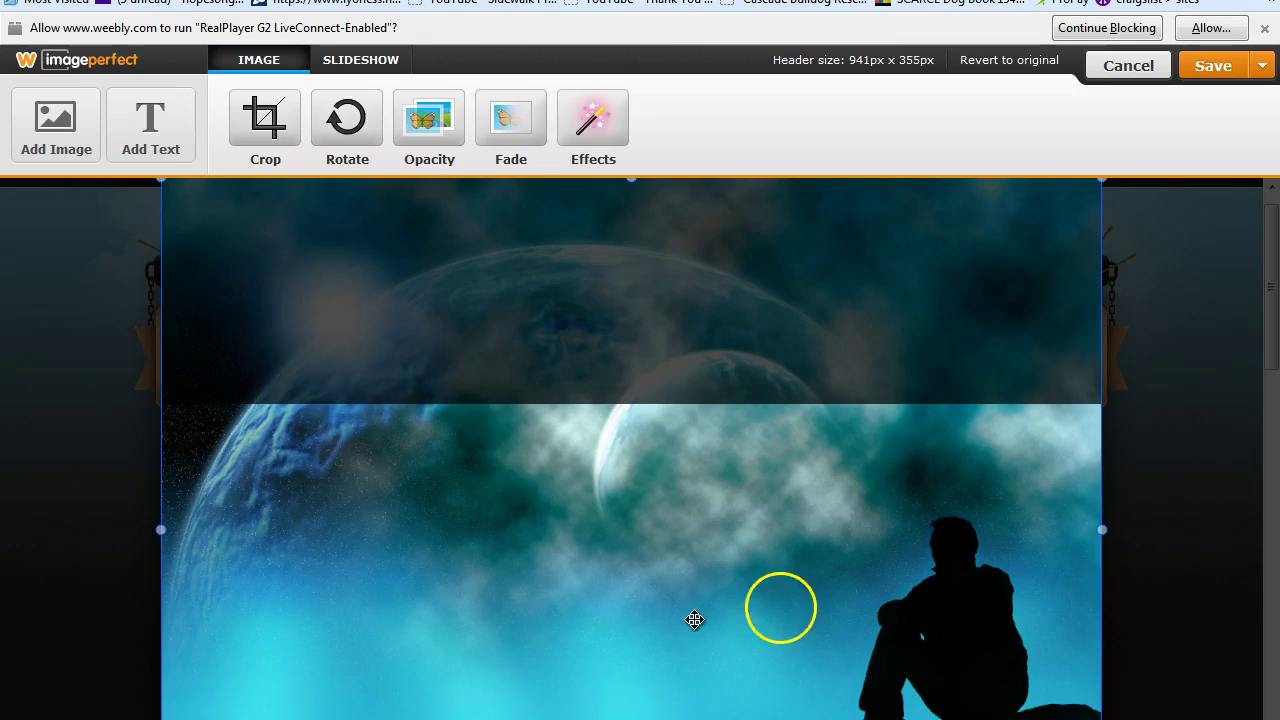
pyautogui.click(1249, 67)
pyautogui.click(1128, 143)
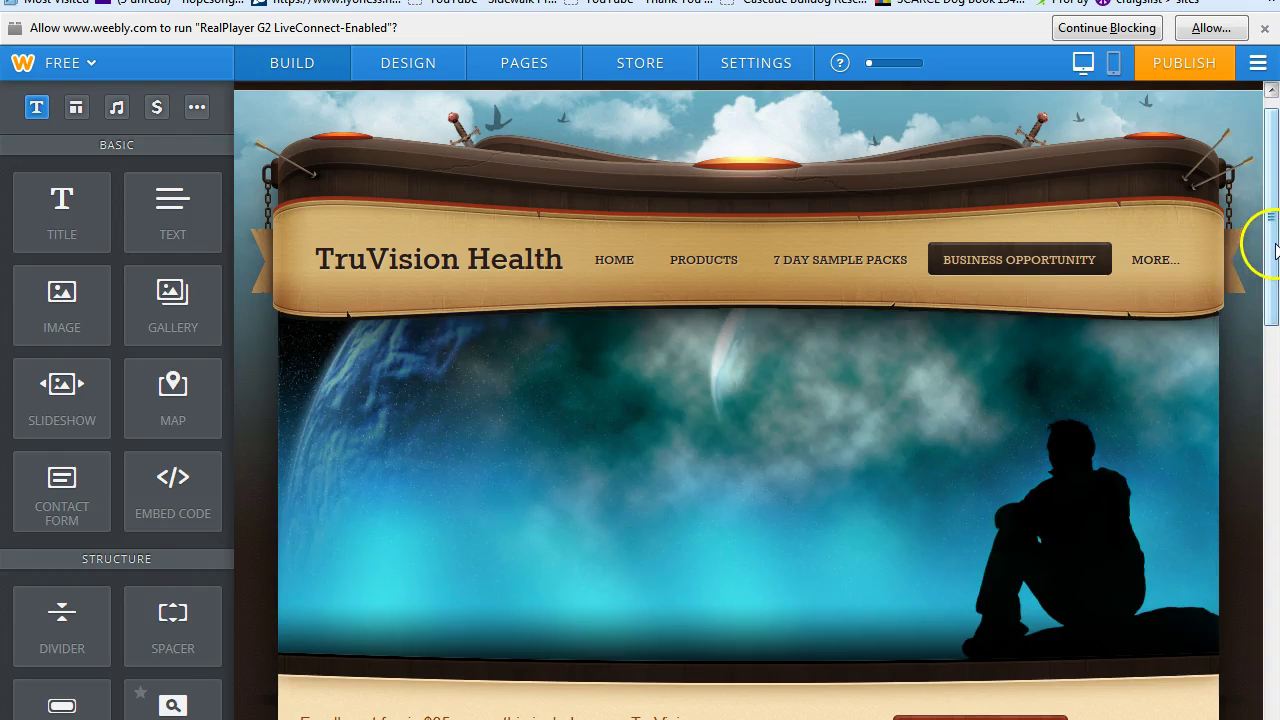
pyautogui.moveTo(1276, 248)
pyautogui.mouseDown()
pyautogui.moveTo(1276, 263)
pyautogui.moveTo(1275, 234)
pyautogui.mouseUp()
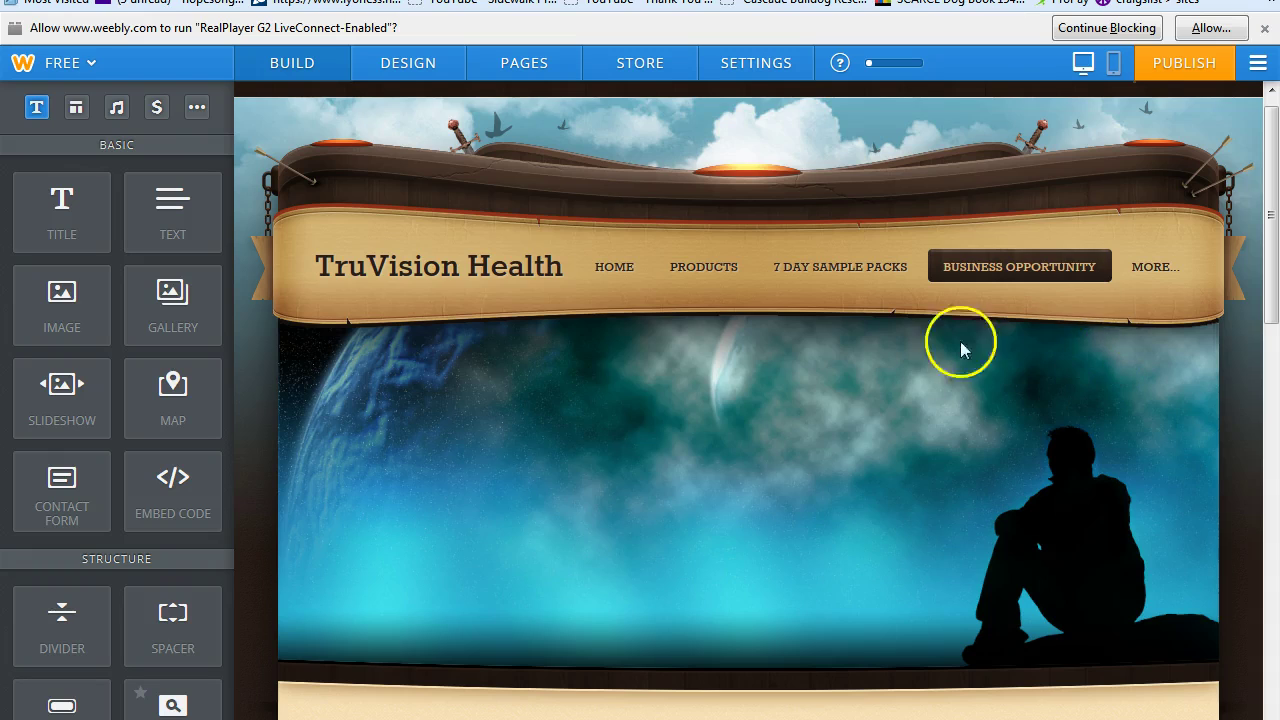
# Add a caption reading 'where would you imagine your office to be?' to the space header.
pyautogui.moveTo(1086, 371)
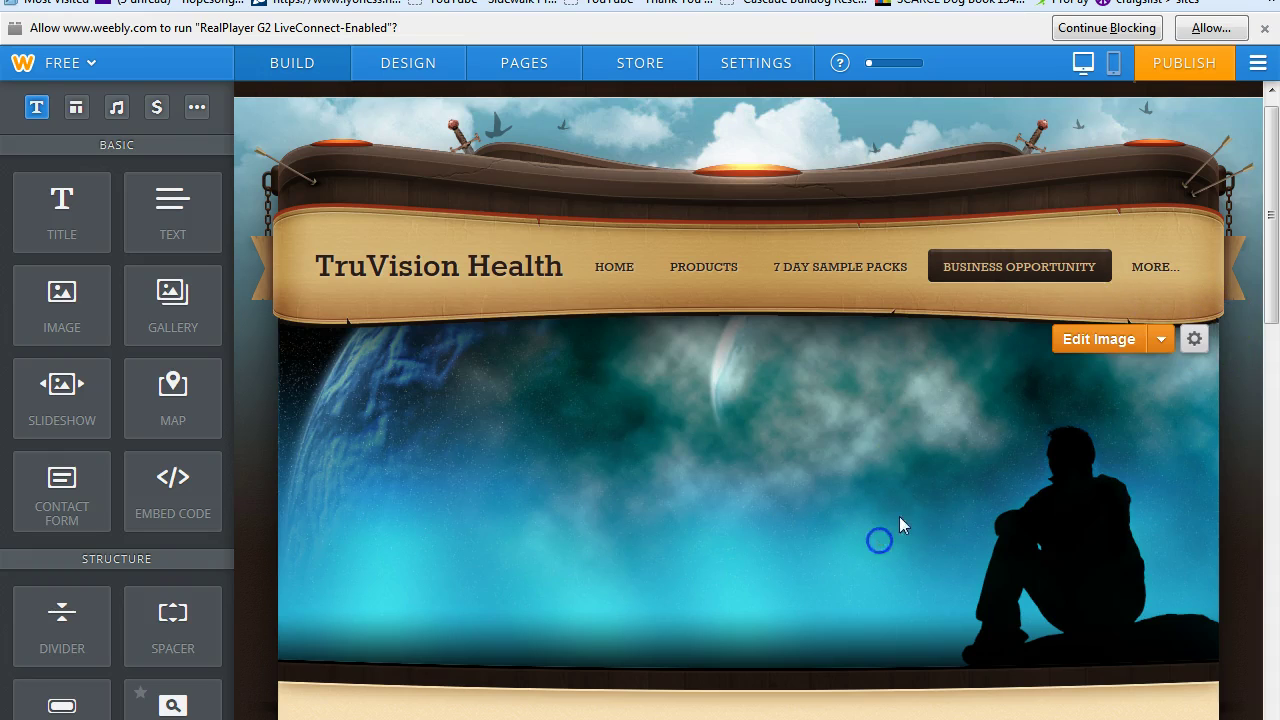
pyautogui.click(1120, 343)
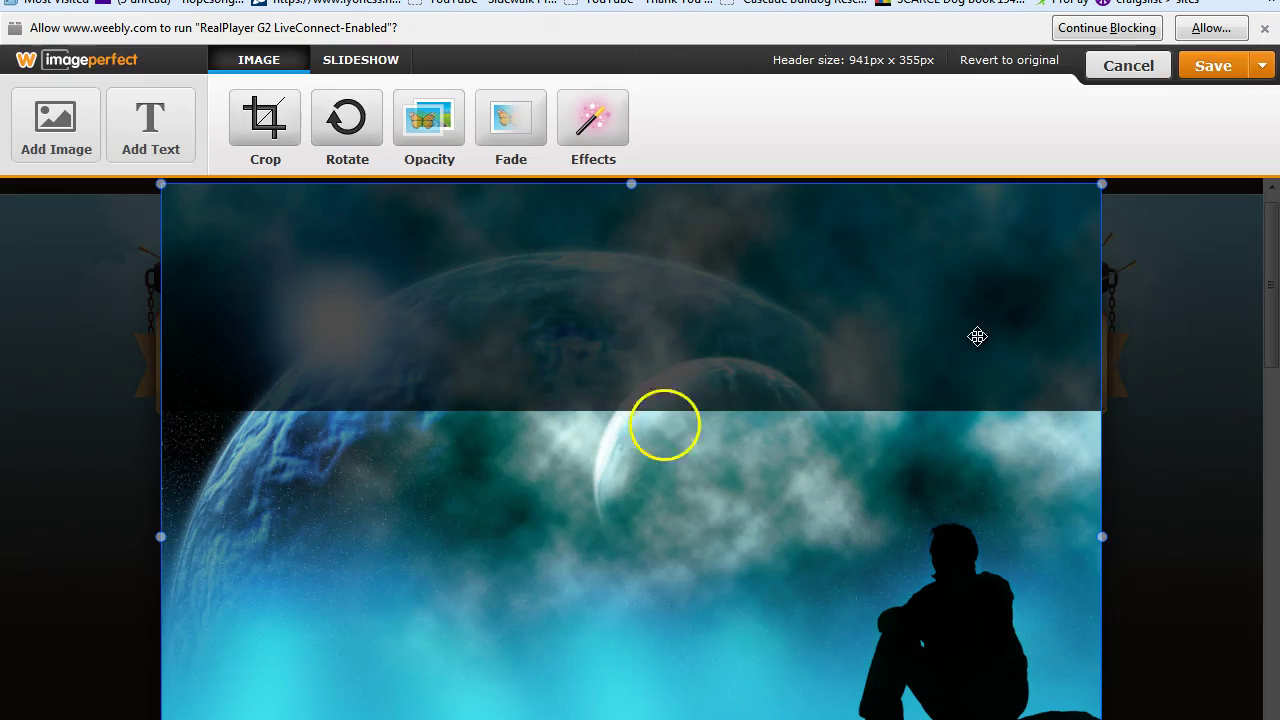
pyautogui.click(152, 133)
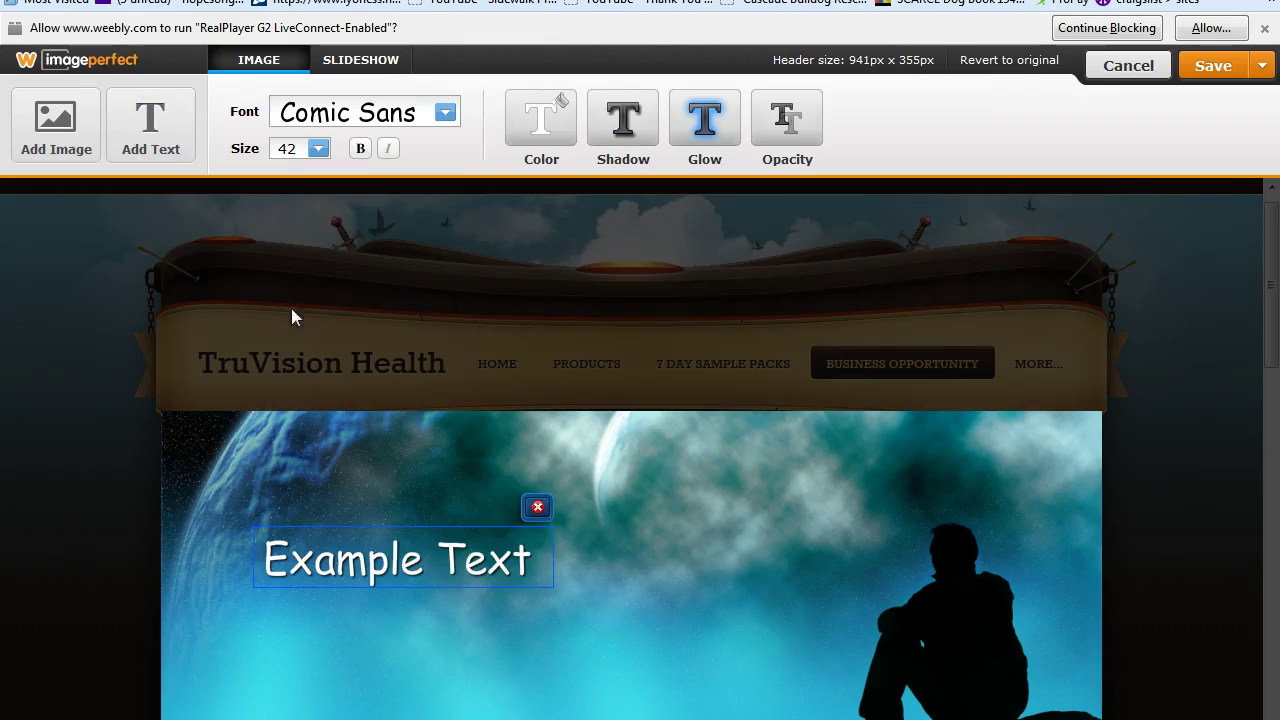
pyautogui.doubleClick(530, 566)
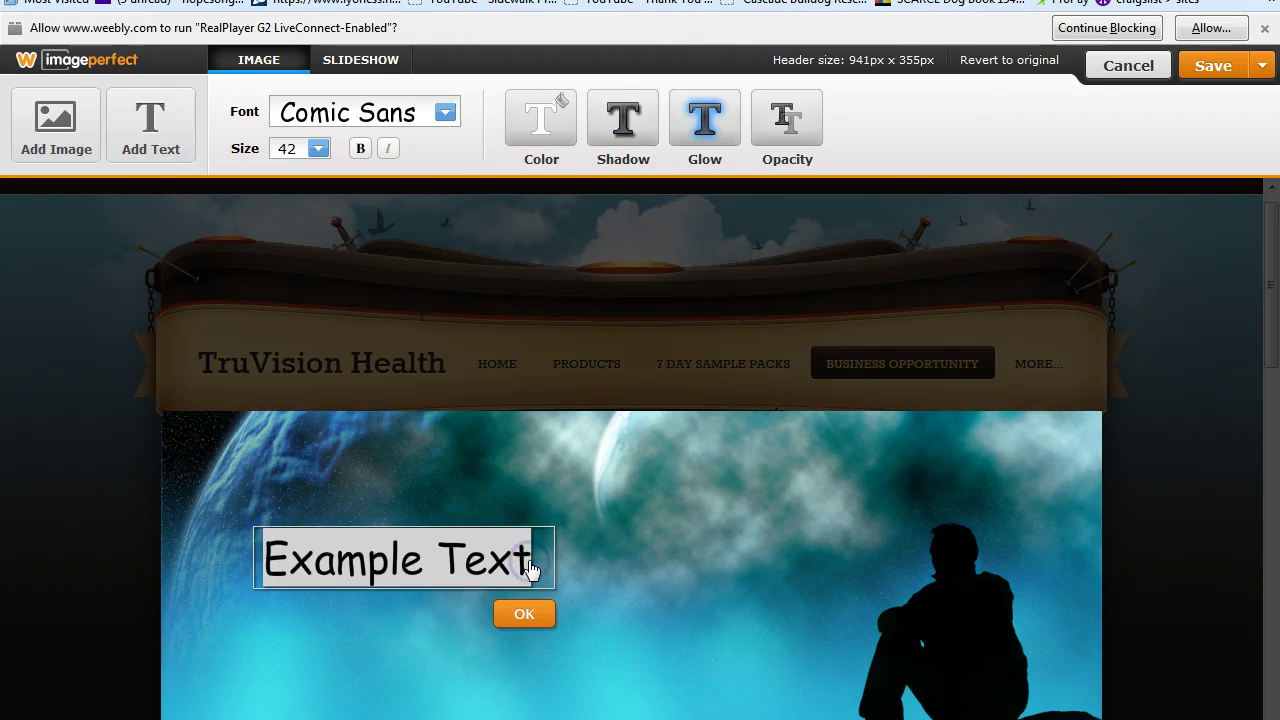
pyautogui.write('ere')
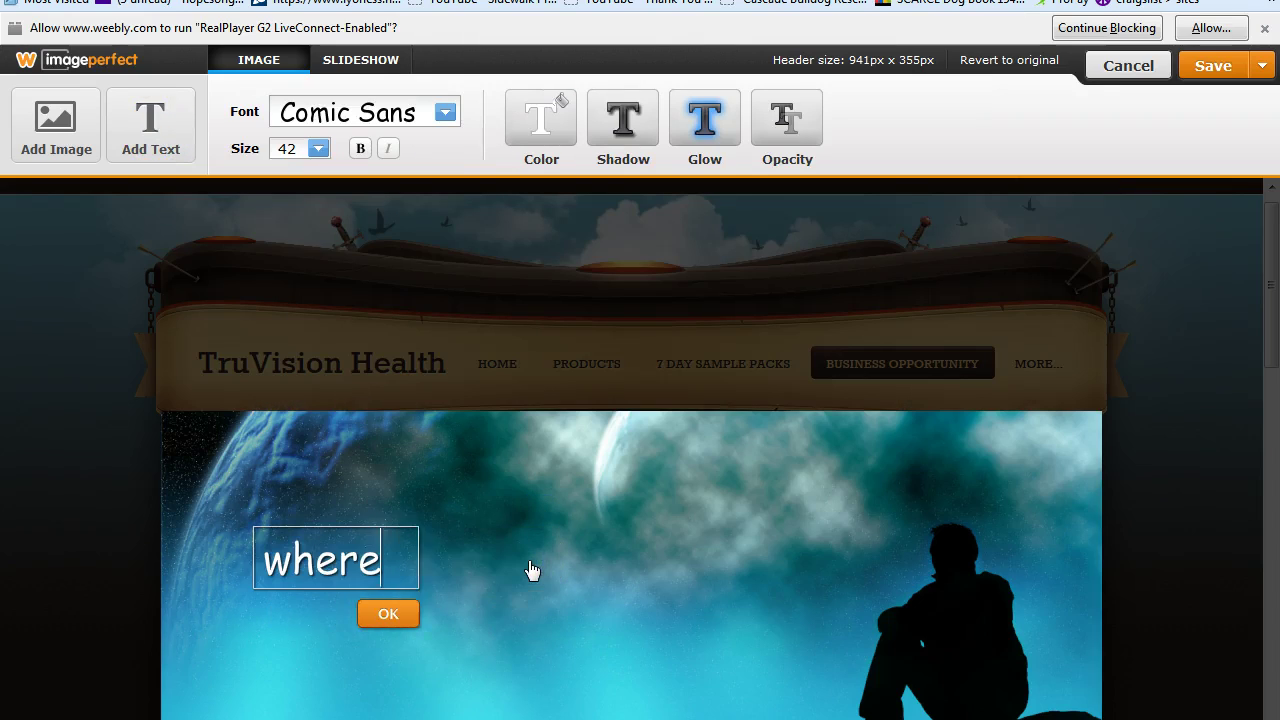
pyautogui.write(' would you')
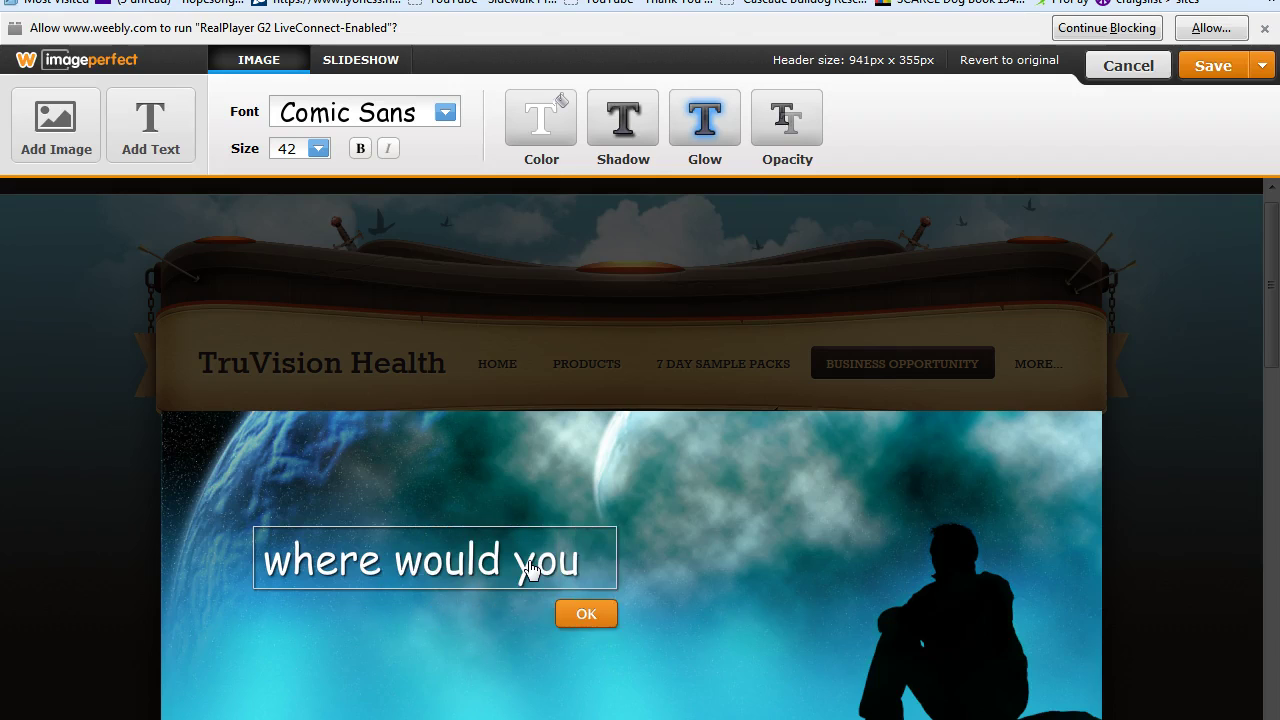
pyautogui.write(' imagin')
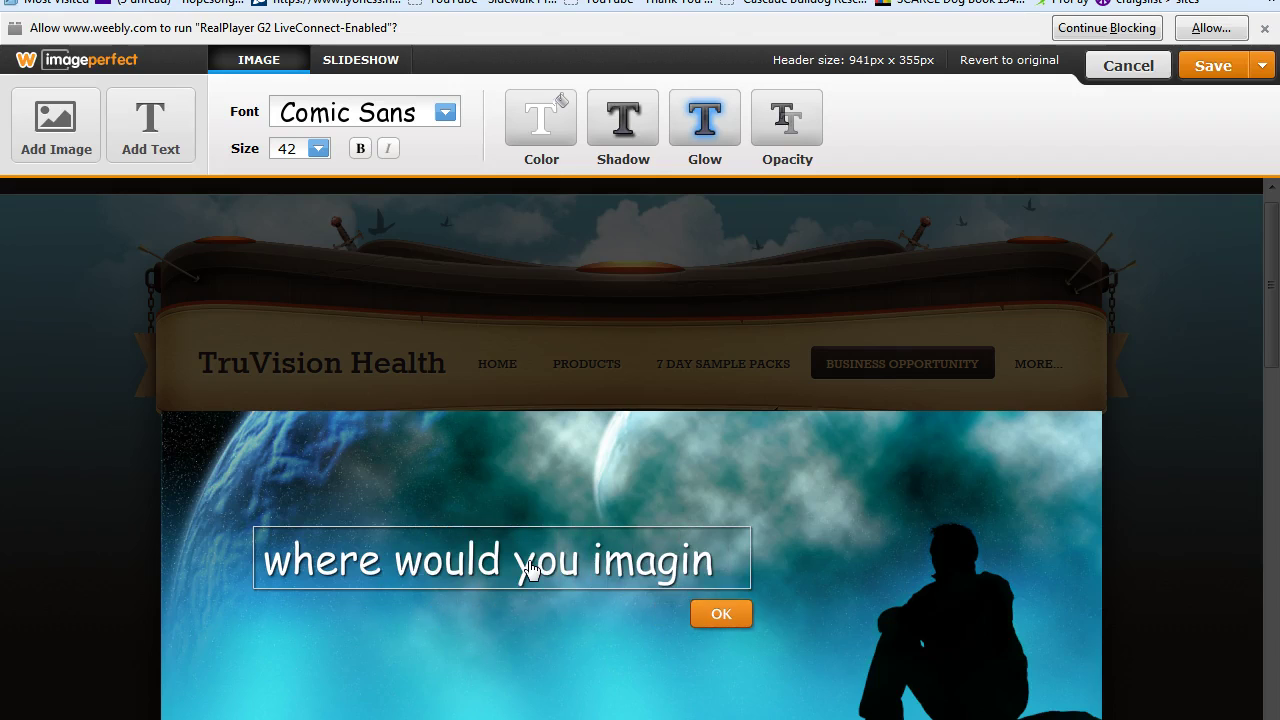
pyautogui.write('e your')
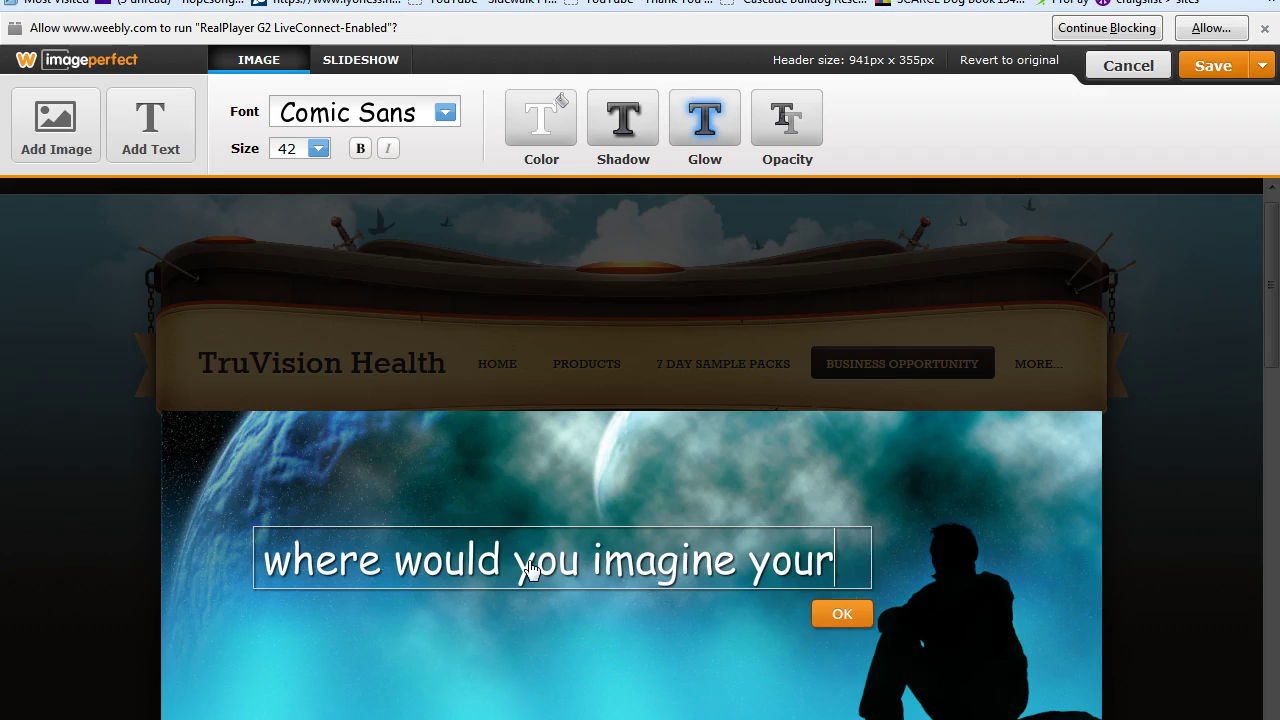
pyautogui.write(' office to be?')
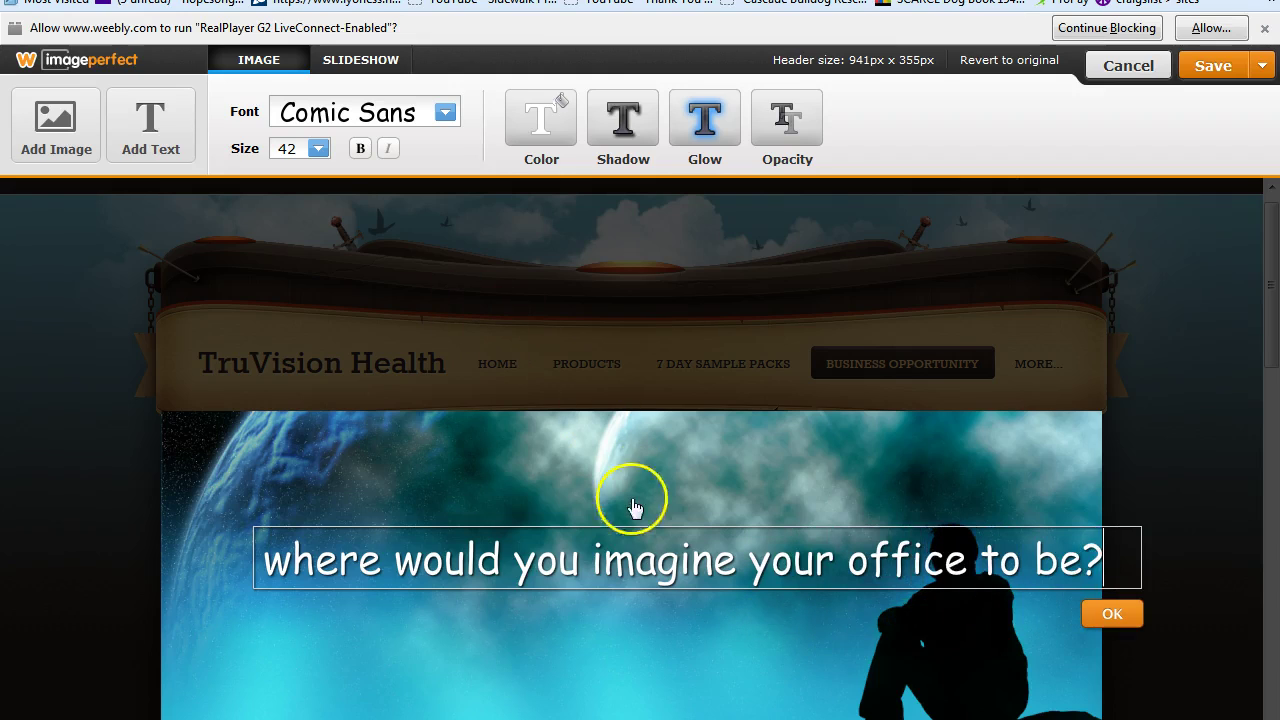
# Set the caption to size 30, move it to the image's bottom edge, and save to this page only.
pyautogui.click(317, 149)
pyautogui.moveTo(457, 294); pyautogui.dragTo(454, 240)
pyautogui.click(297, 166)
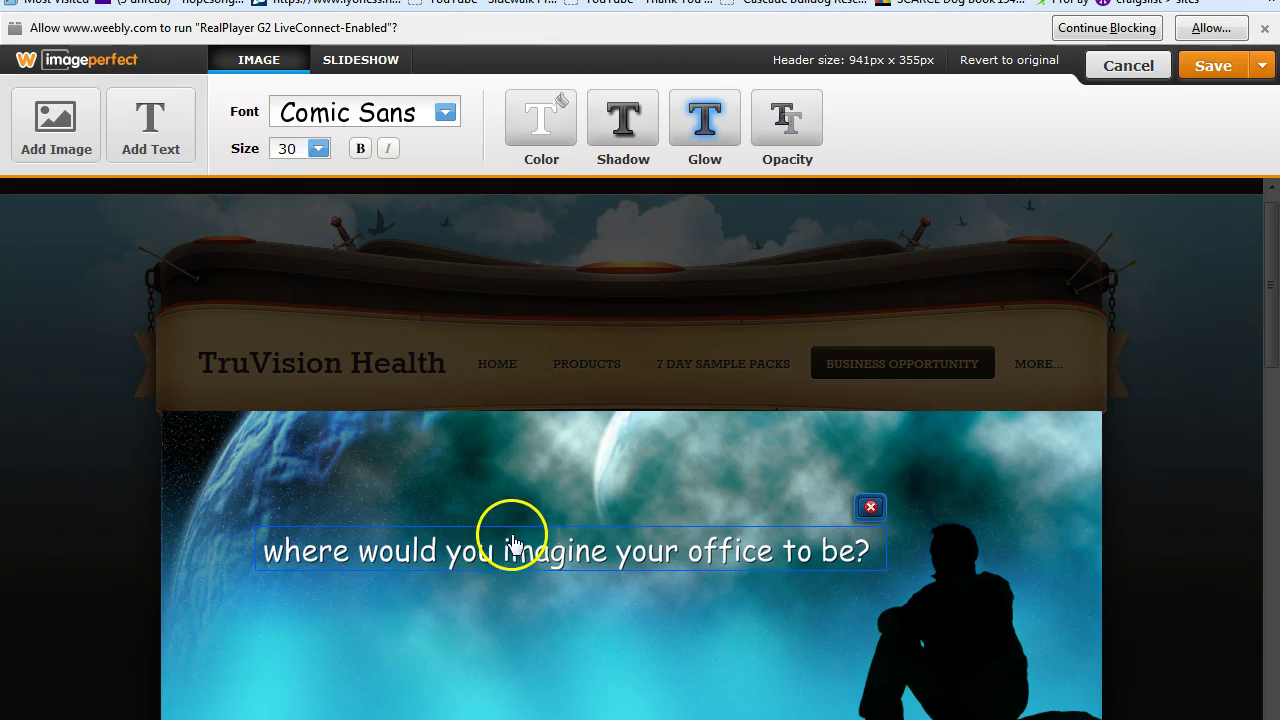
pyautogui.click(579, 547)
pyautogui.moveTo(579, 547); pyautogui.dragTo(491, 716)
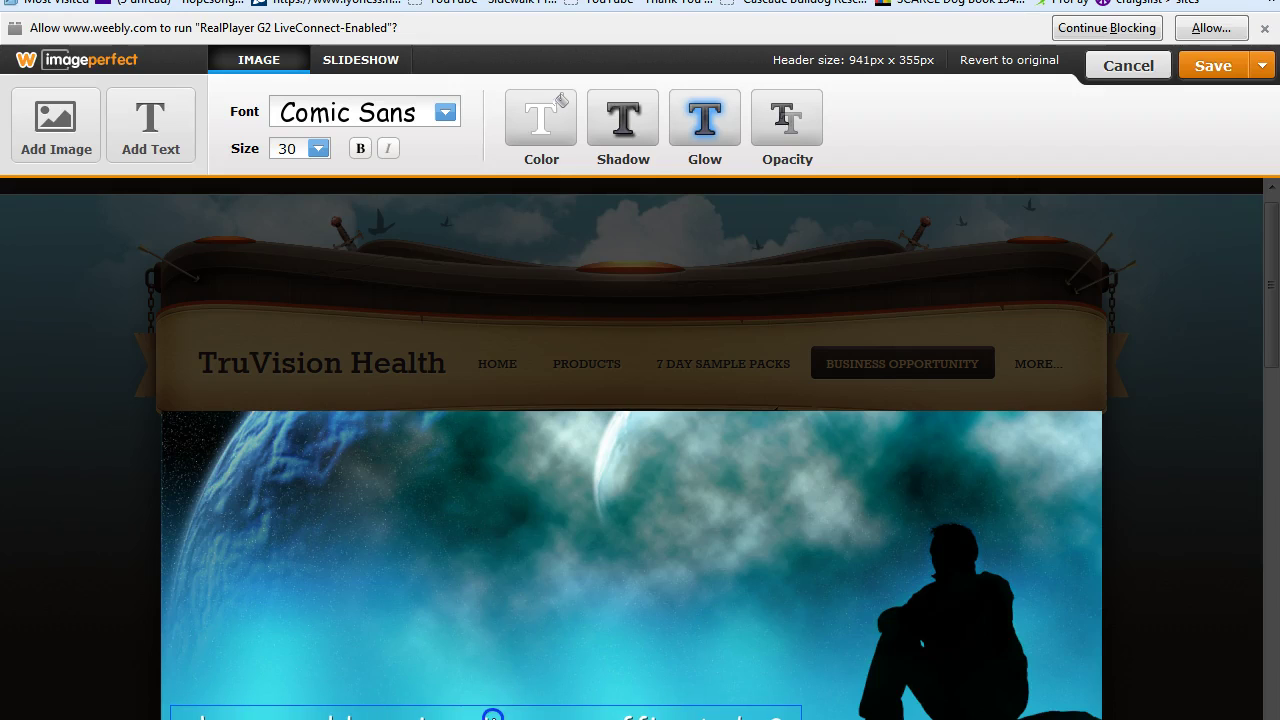
pyautogui.click(1263, 68)
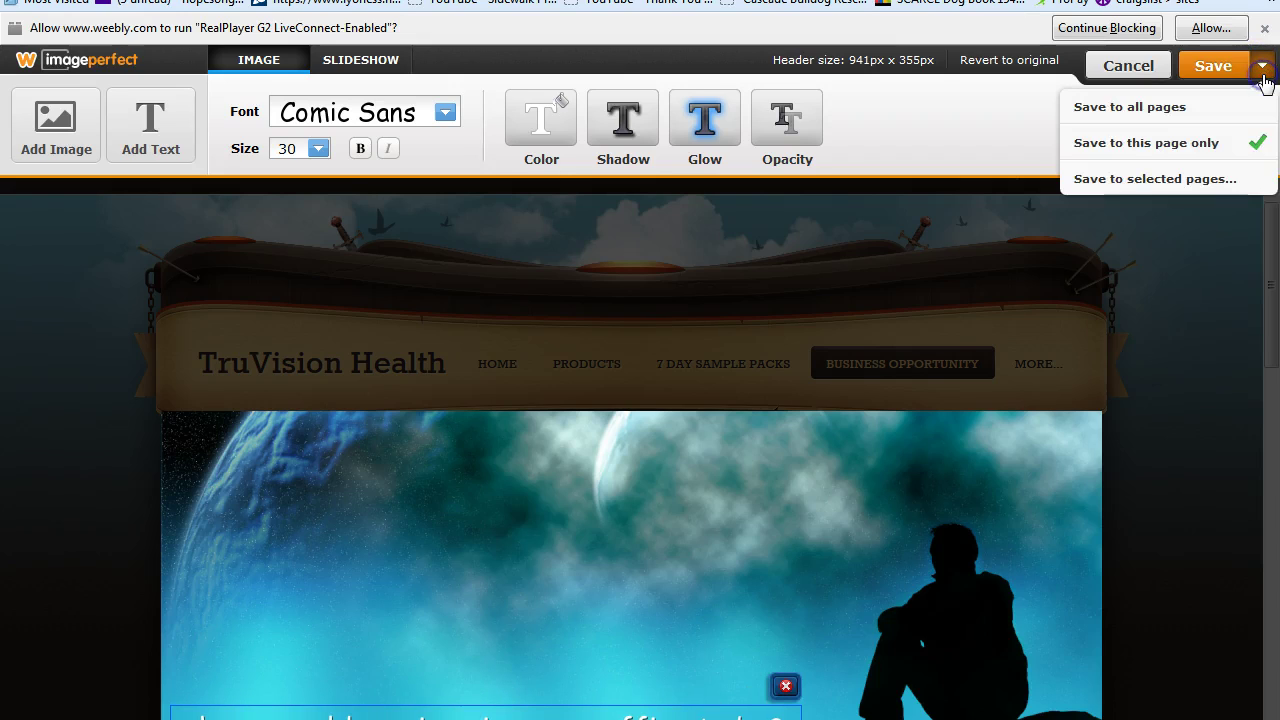
pyautogui.click(1128, 145)
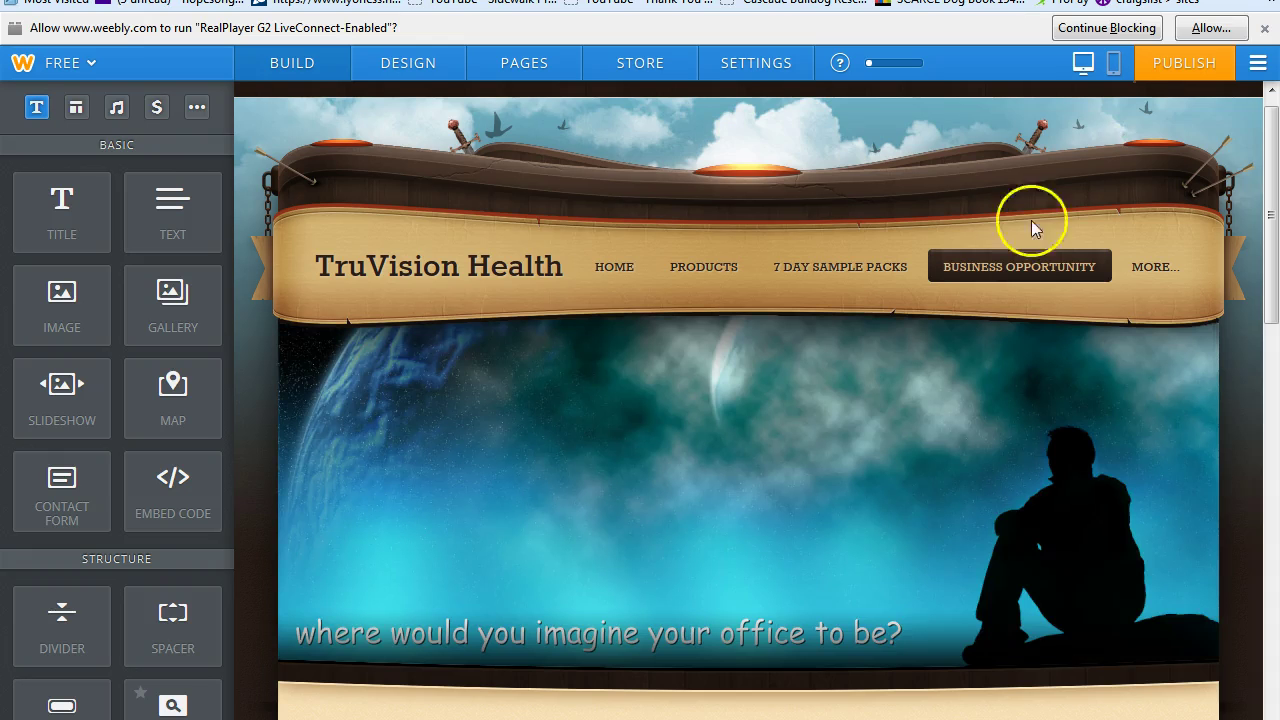
# Publish the site, then dismiss the published confirmation and the social links settings.
pyautogui.moveTo(1270, 218); pyautogui.dragTo(1272, 190)
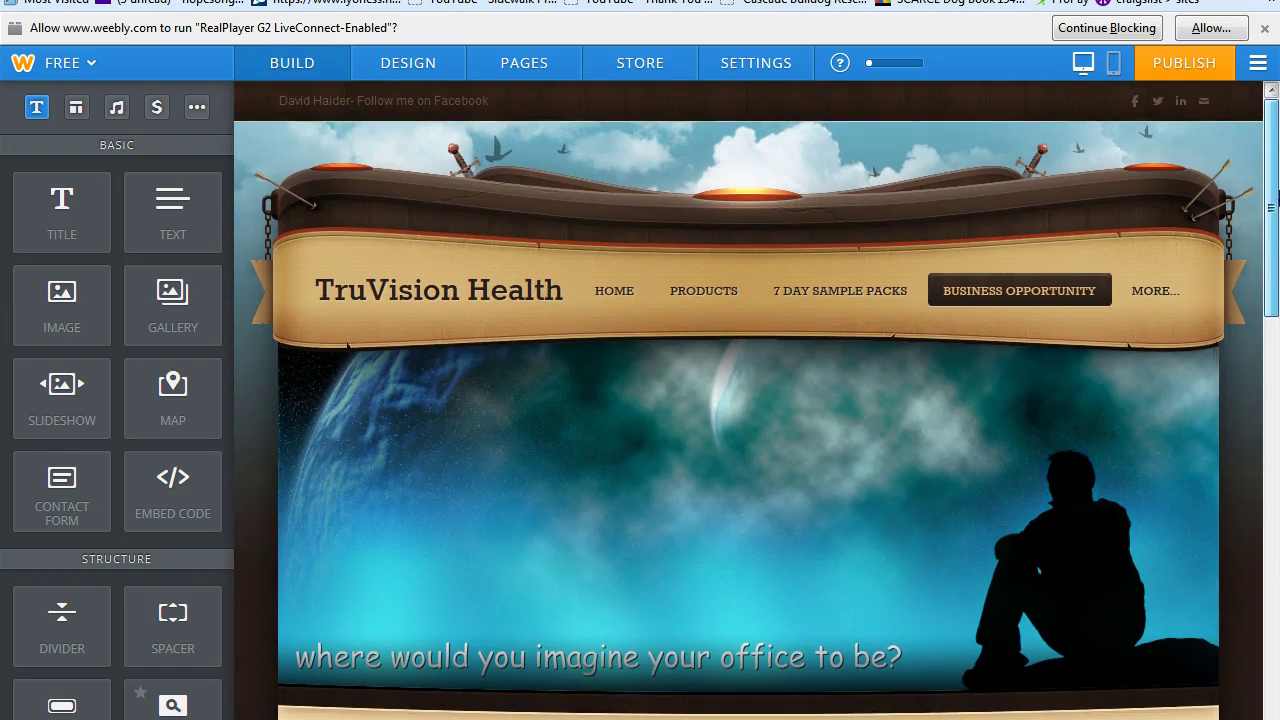
pyautogui.click(1193, 63)
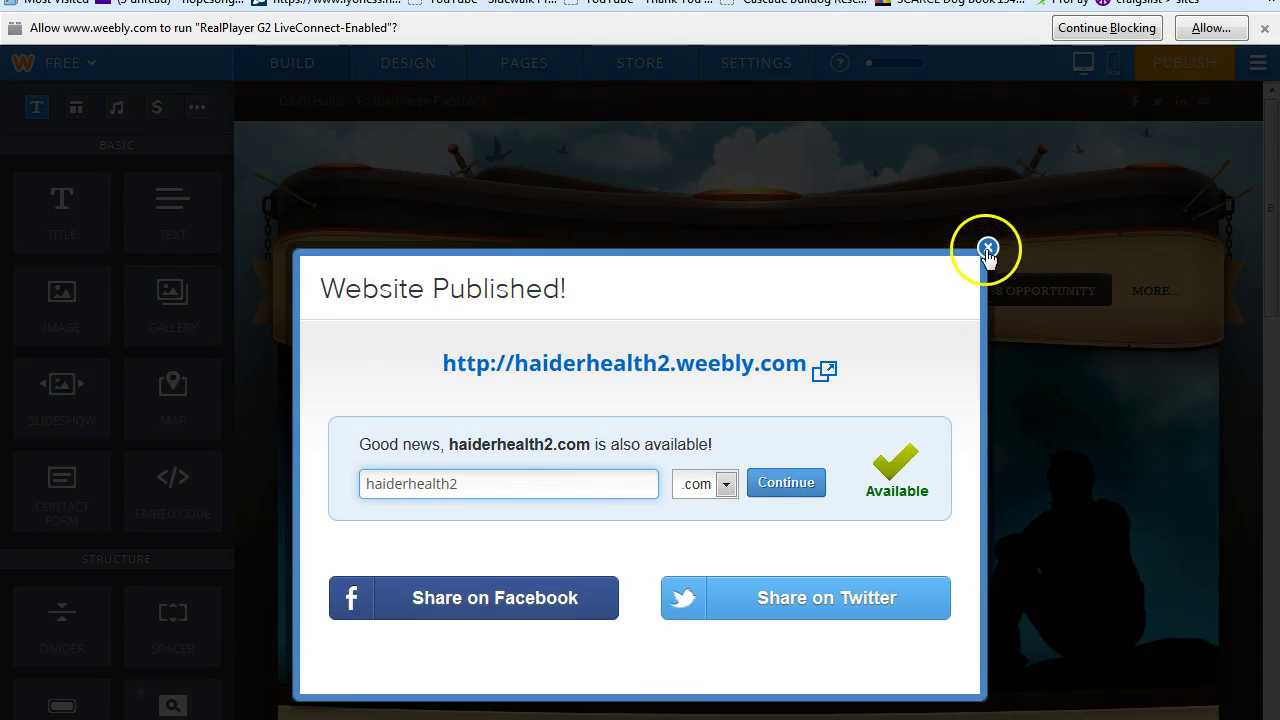
pyautogui.click(988, 252)
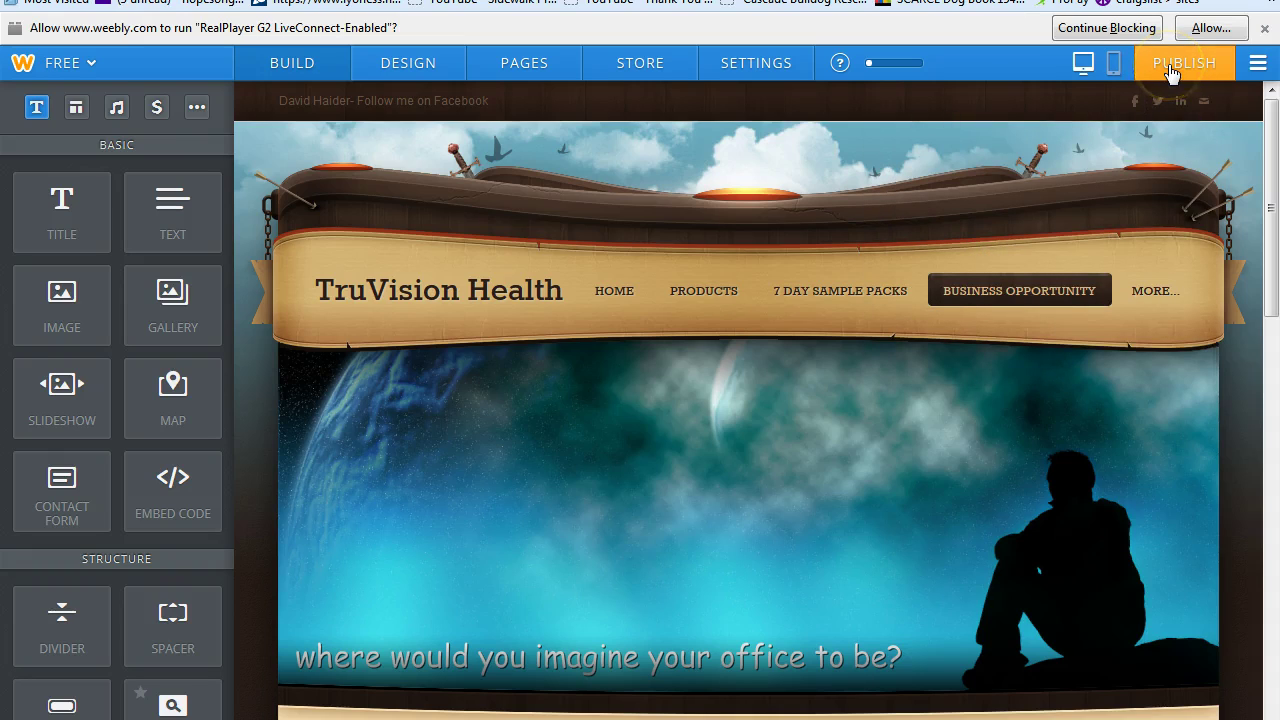
pyautogui.click(1204, 100)
pyautogui.click(1270, 130)
pyautogui.moveTo(1275, 130); pyautogui.dragTo(1275, 167)
# On the 7 Day Sample Packs page, upload the dark ring-in-palm photo into the header editor.
pyautogui.click(808, 210)
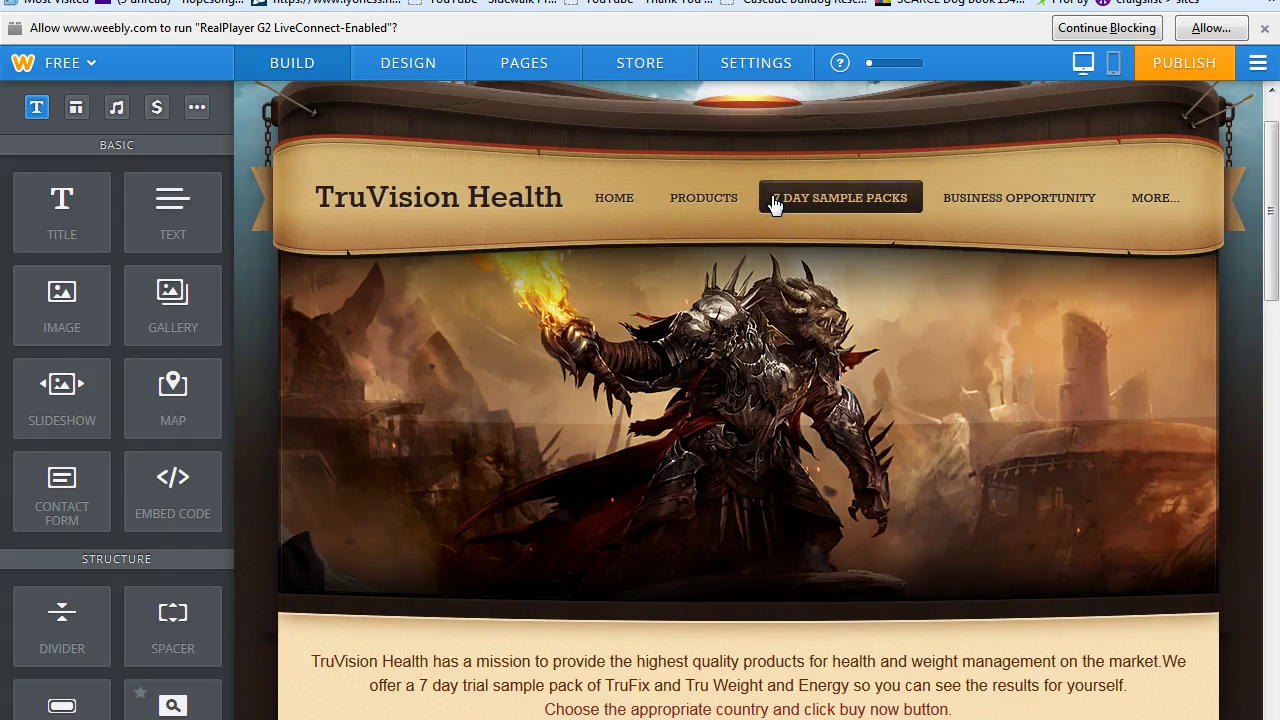
pyautogui.moveTo(980, 409)
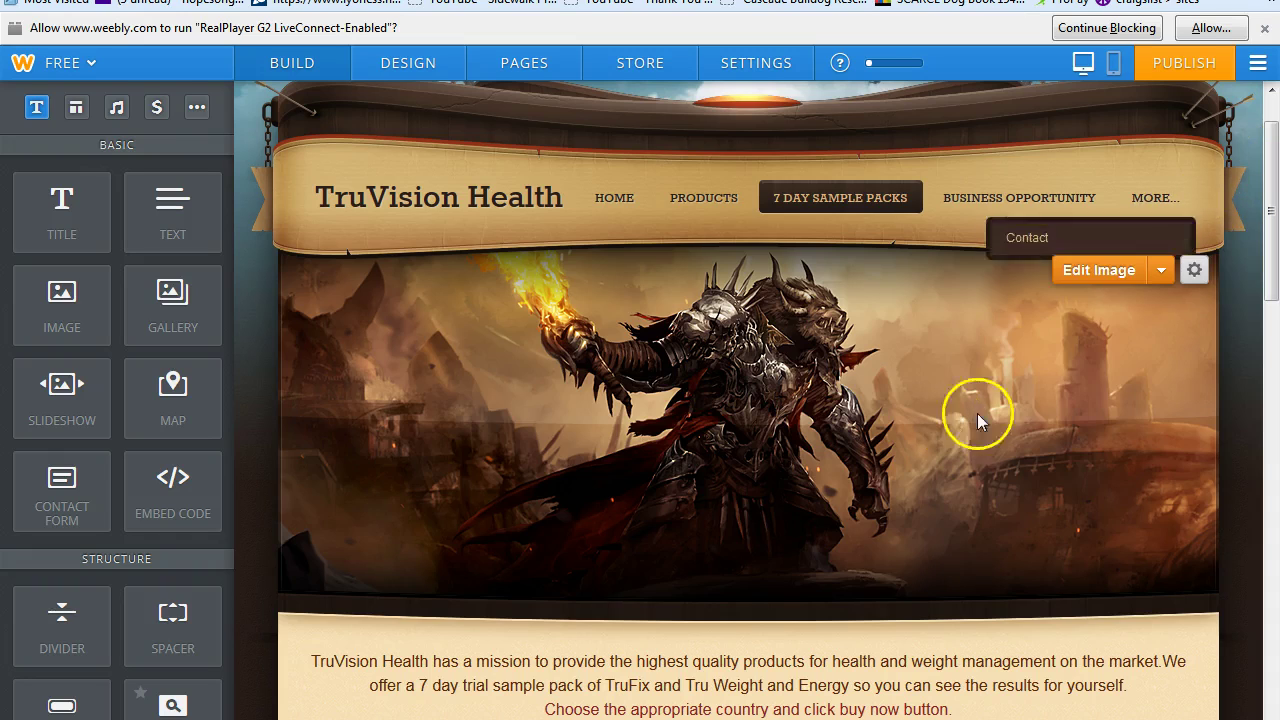
pyautogui.click(1102, 272)
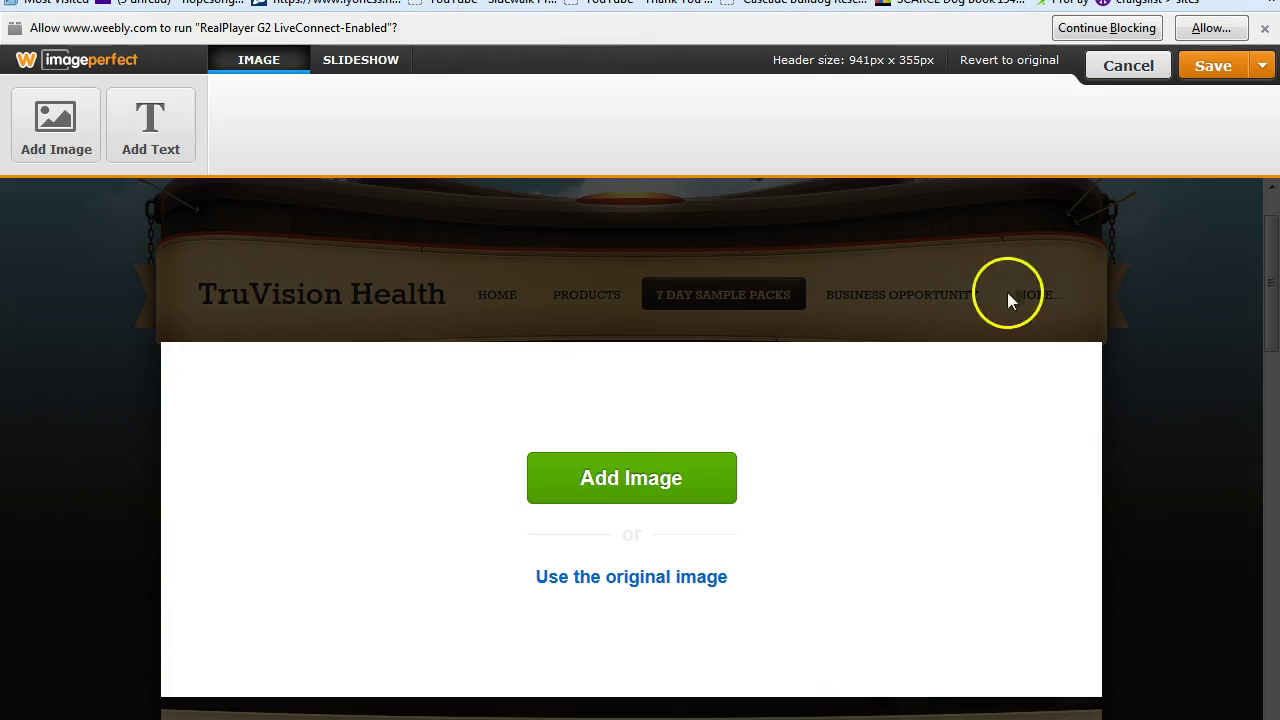
pyautogui.click(646, 485)
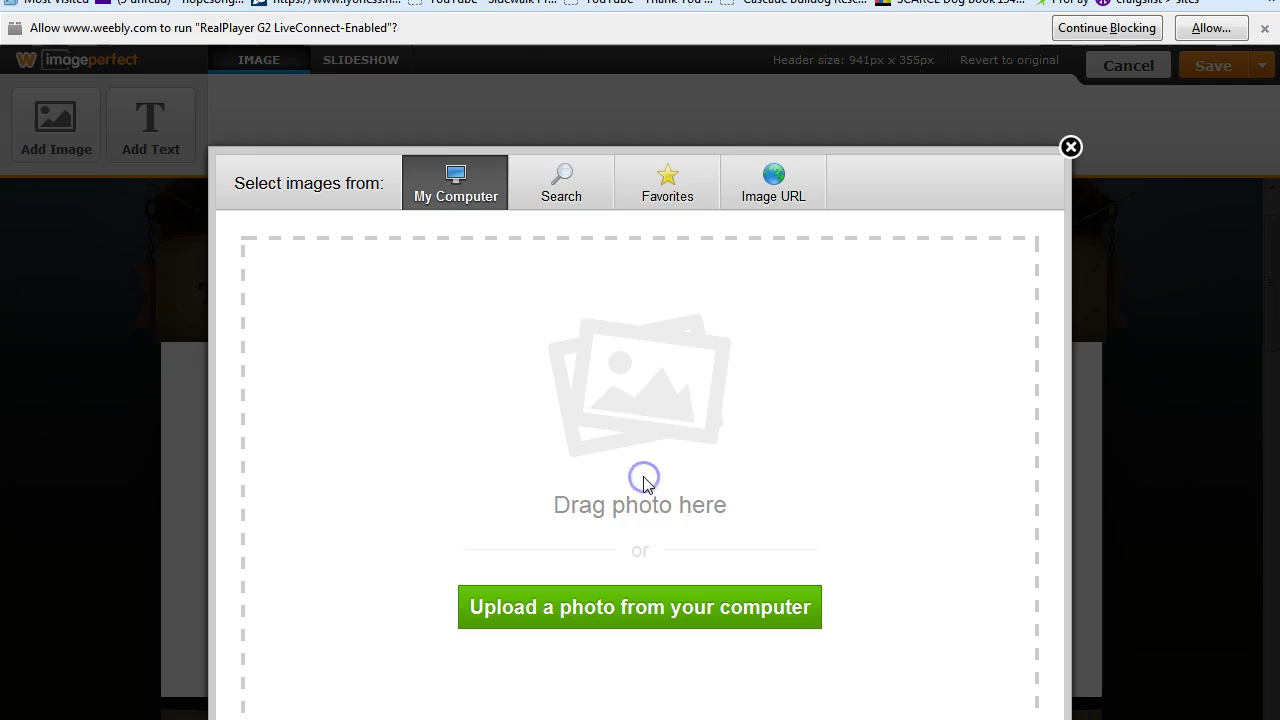
pyautogui.click(660, 620)
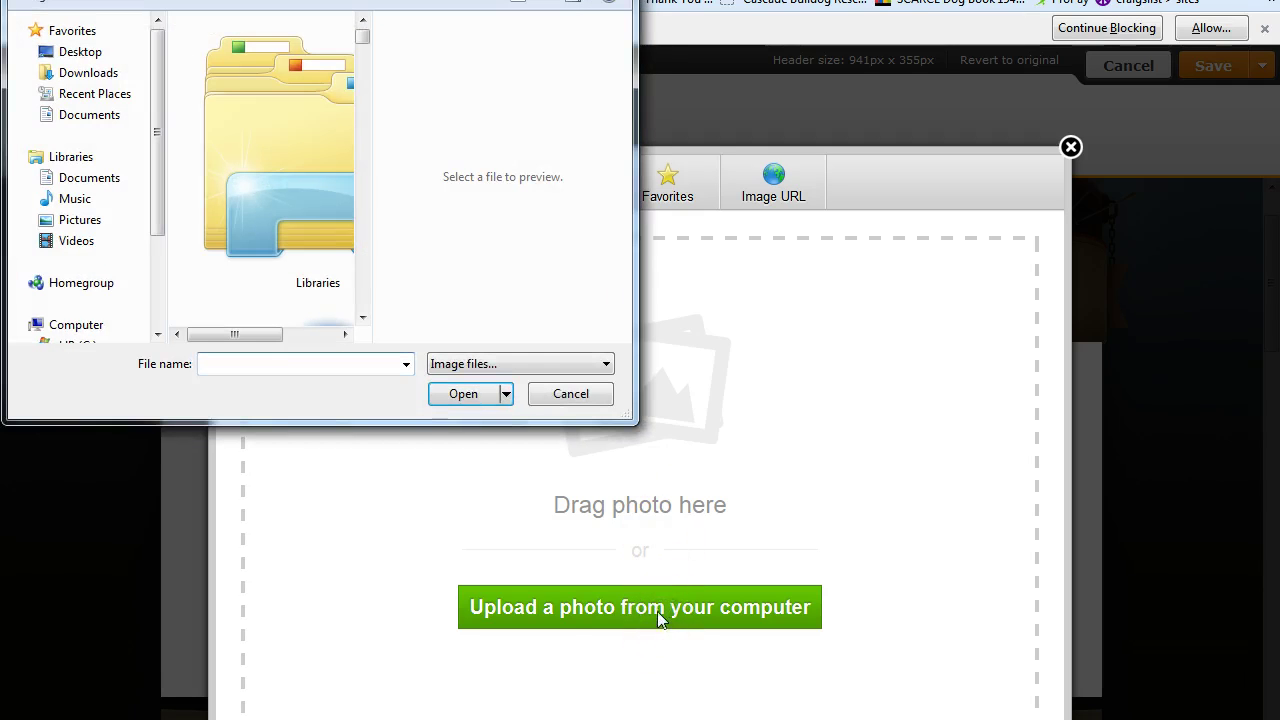
pyautogui.moveTo(362, 38); pyautogui.dragTo(366, 169)
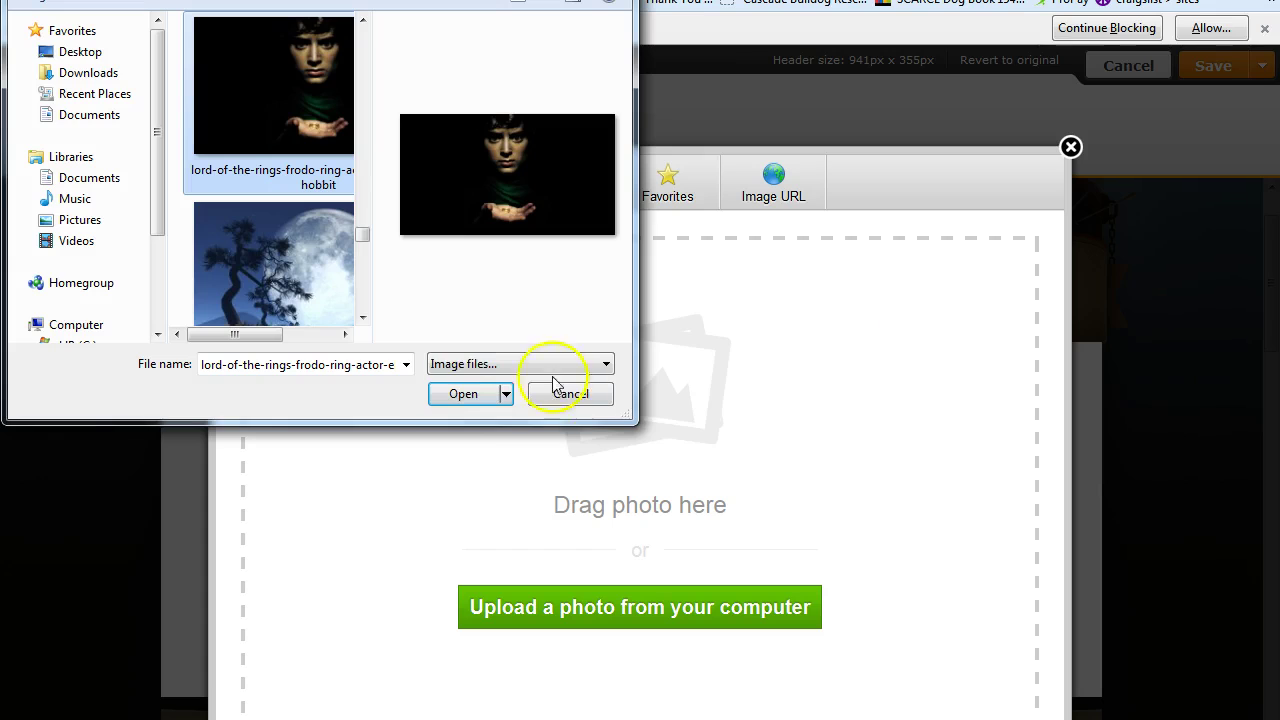
pyautogui.click(477, 395)
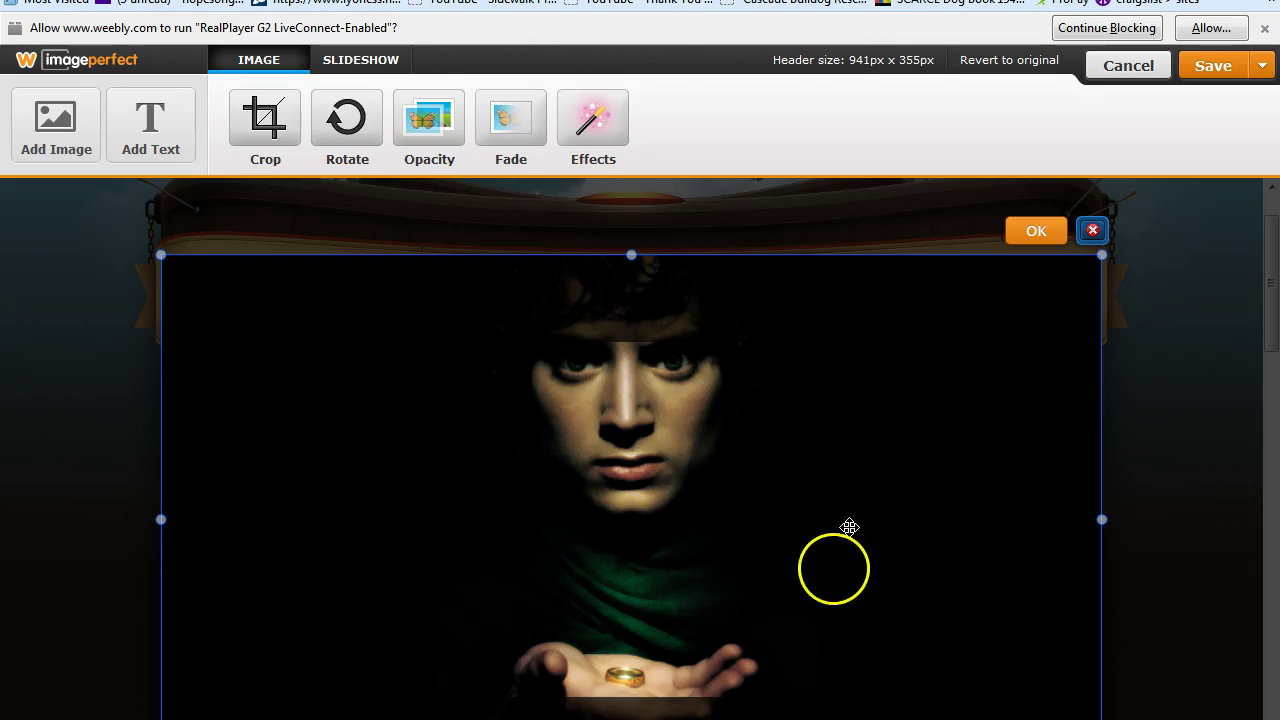
# Shift the ring portrait up and start uploading a second header image from the computer.
pyautogui.moveTo(795, 570)
pyautogui.mouseDown()
pyautogui.moveTo(795, 540)
pyautogui.moveTo(795, 571)
pyautogui.mouseUp()
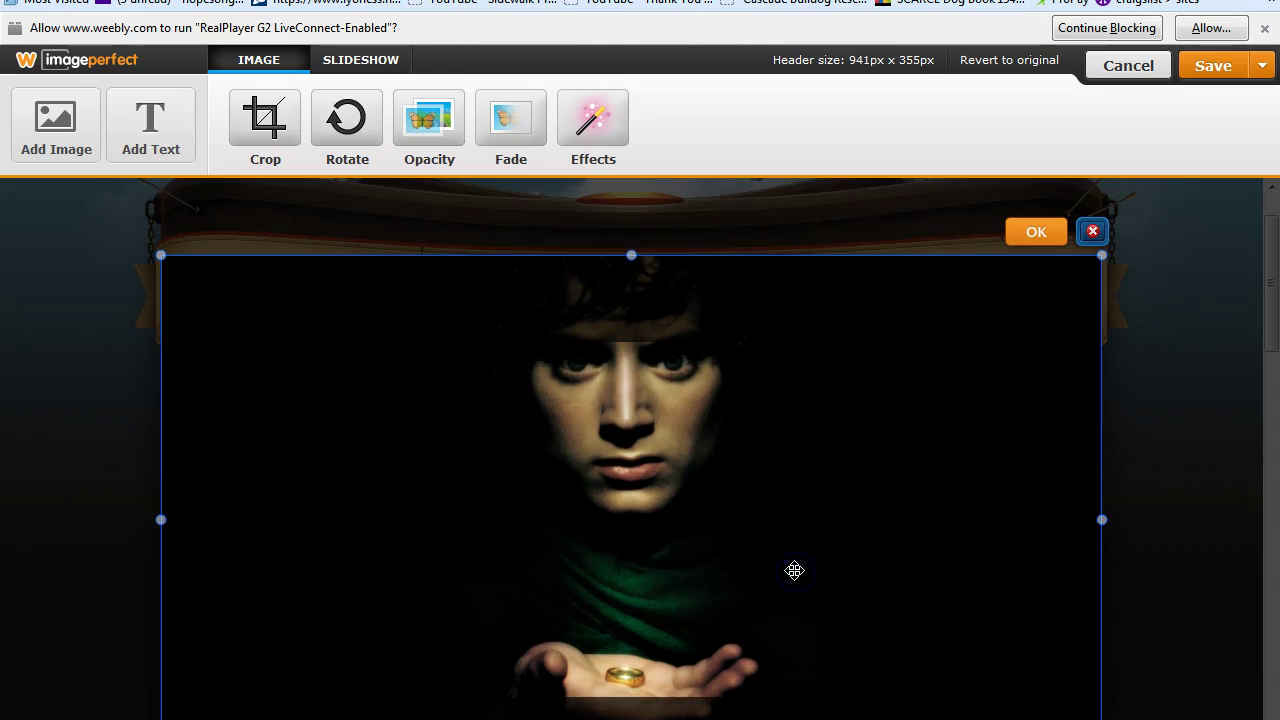
pyautogui.click(68, 130)
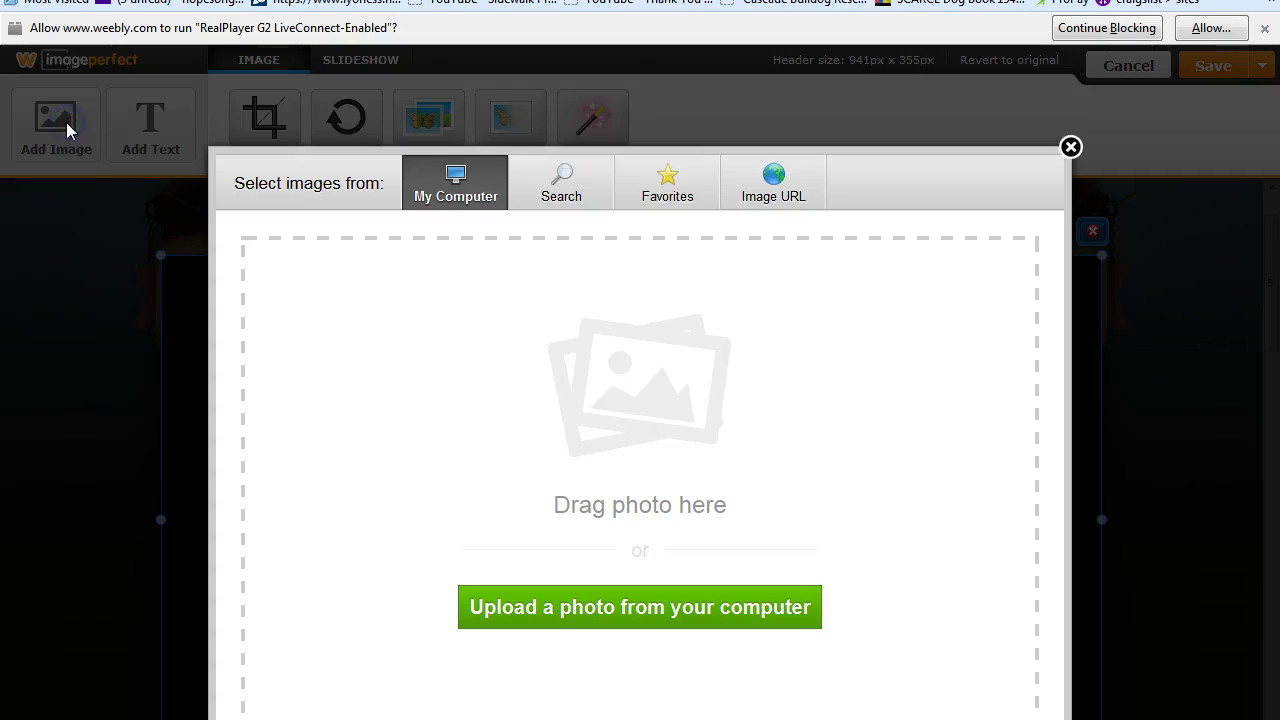
pyautogui.click(620, 612)
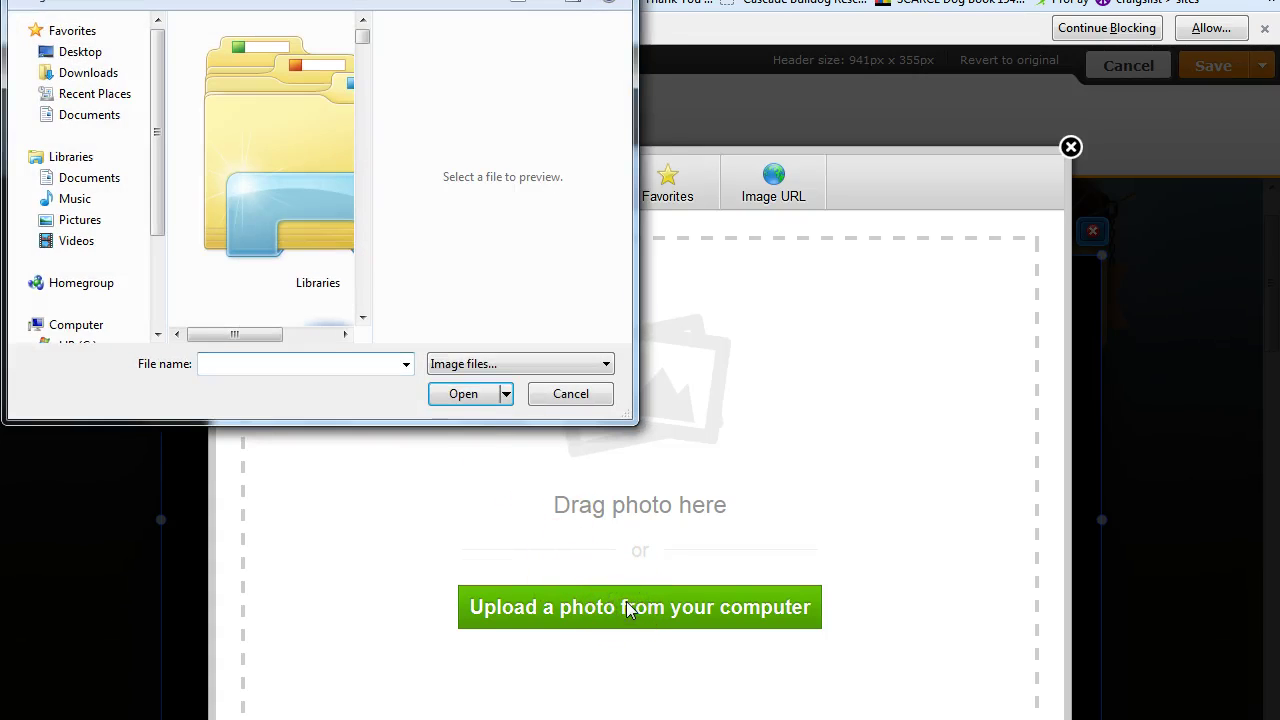
pyautogui.moveTo(363, 27); pyautogui.dragTo(366, 58)
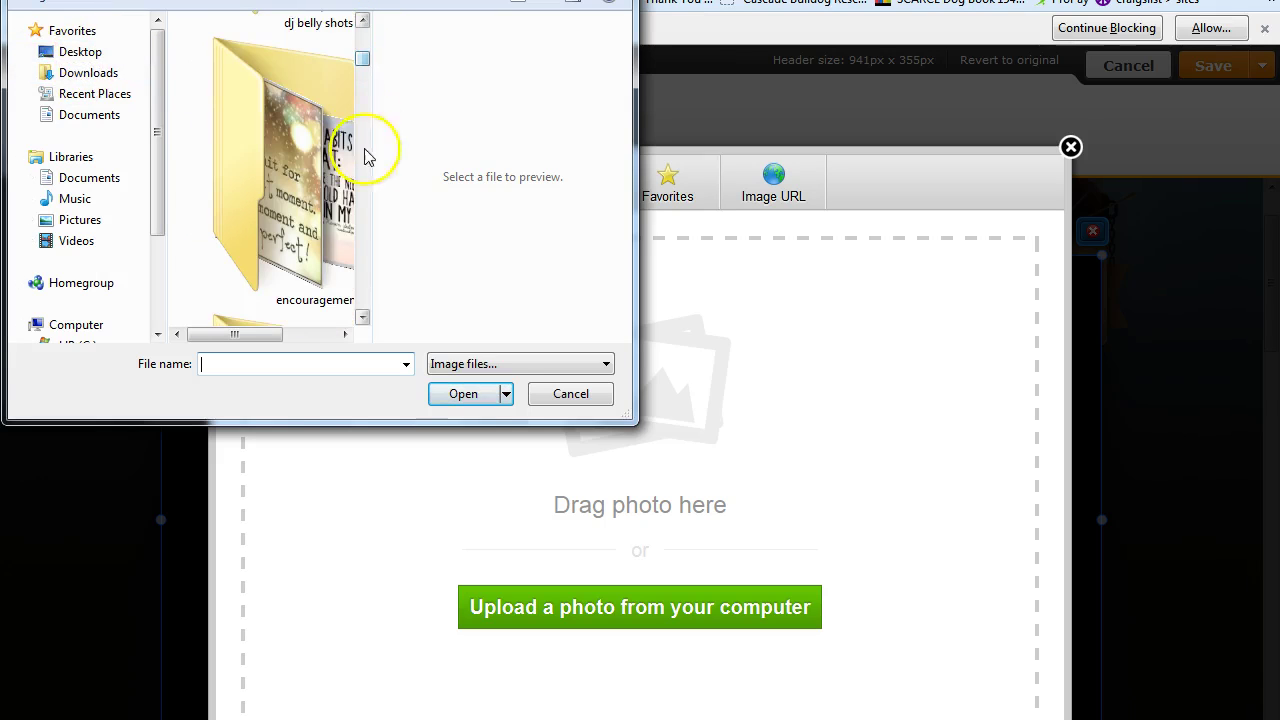
pyautogui.click(363, 318)
pyautogui.click(363, 318)
pyautogui.click(363, 318)
pyautogui.click(363, 318)
pyautogui.click(363, 318)
pyautogui.click(363, 318)
pyautogui.click(363, 318)
pyautogui.click(363, 318)
pyautogui.click(363, 318)
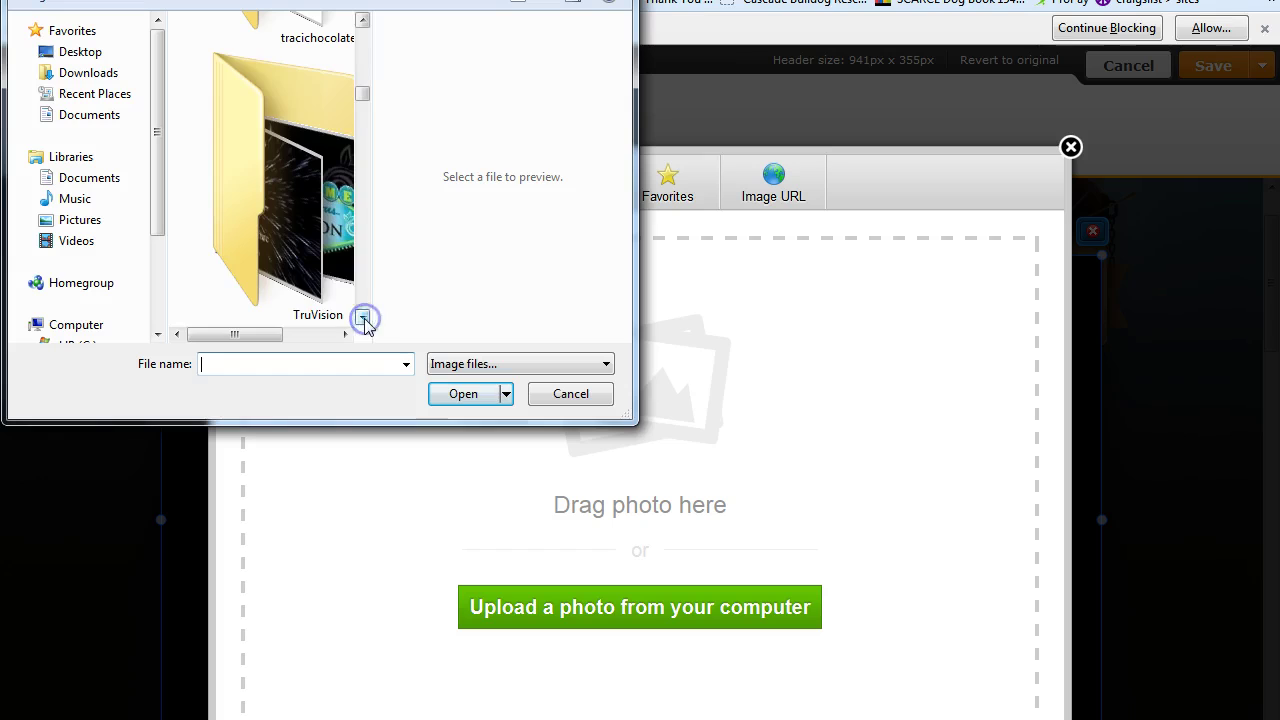
# Place the truFIX pack from the TruVision folder on the open palm and save to this page only.
pyautogui.doubleClick(330, 276)
pyautogui.moveTo(362, 30)
pyautogui.mouseDown()
pyautogui.moveTo(366, 314)
pyautogui.moveTo(363, 36)
pyautogui.moveTo(359, 217)
pyautogui.mouseUp()
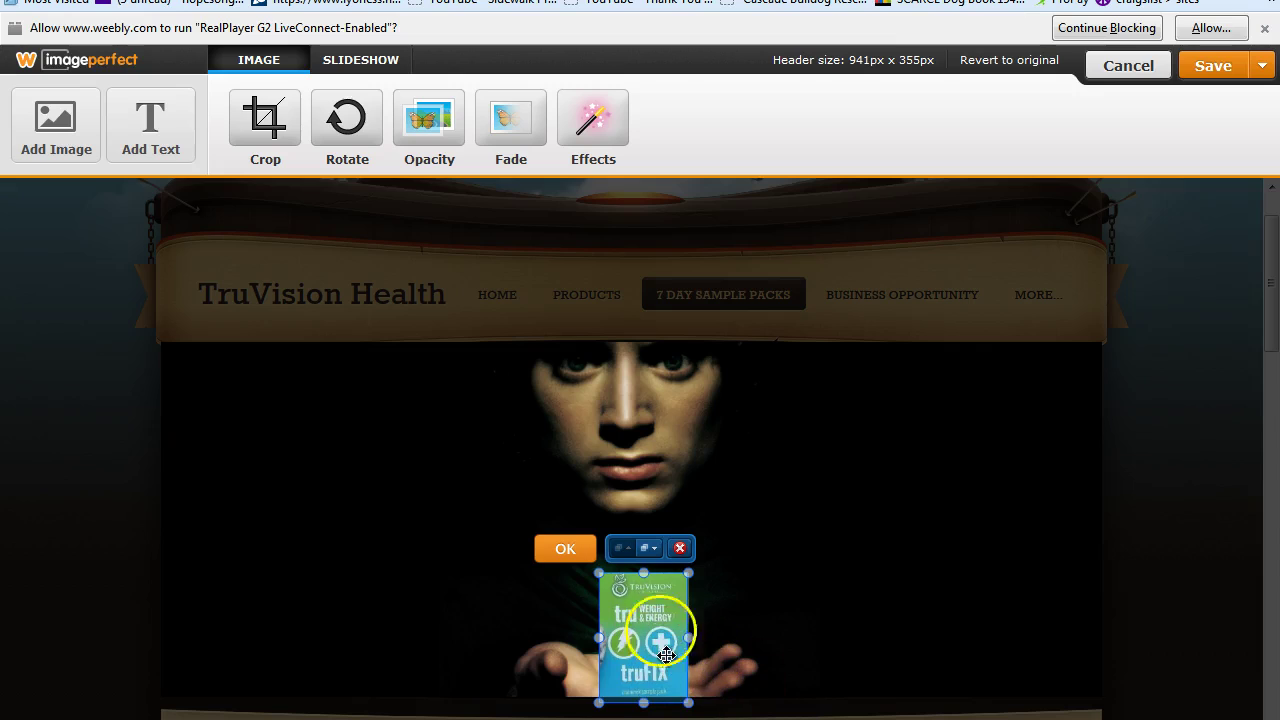
pyautogui.click(1262, 65)
pyautogui.click(1143, 143)
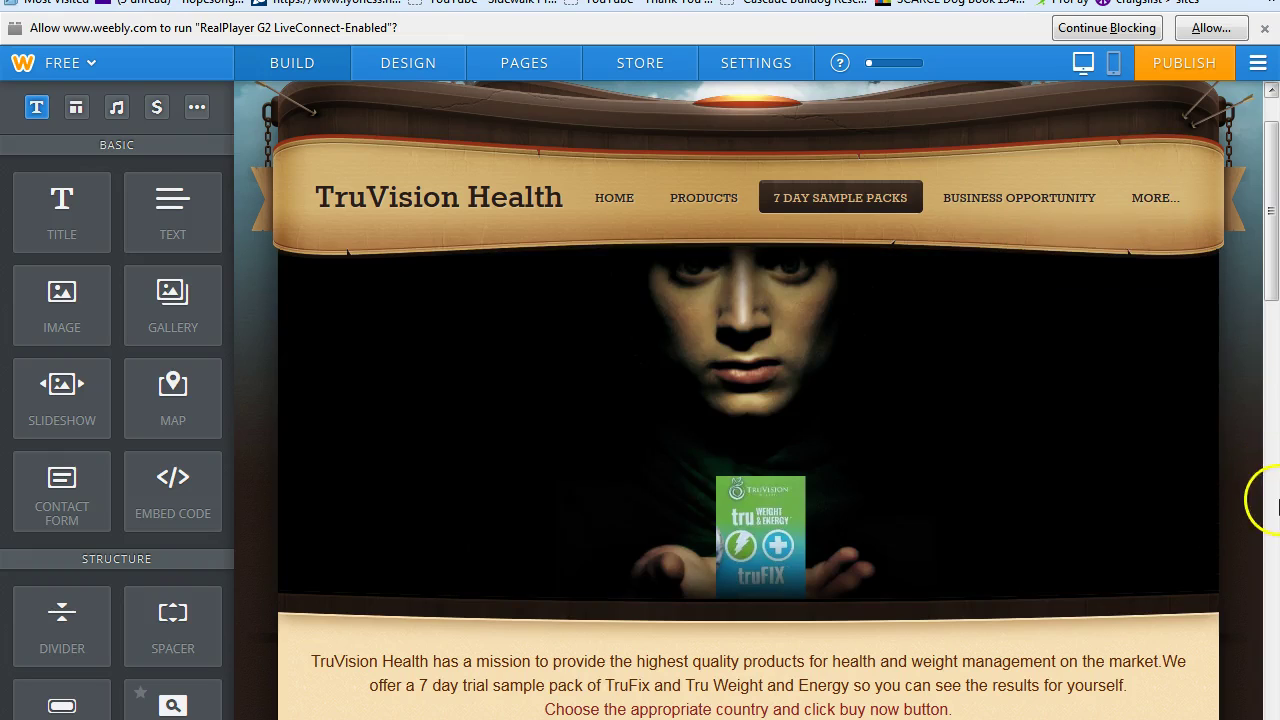
# Add a size-34 Comic Sans text box to the header image's lower-left.
pyautogui.moveTo(1113, 345)
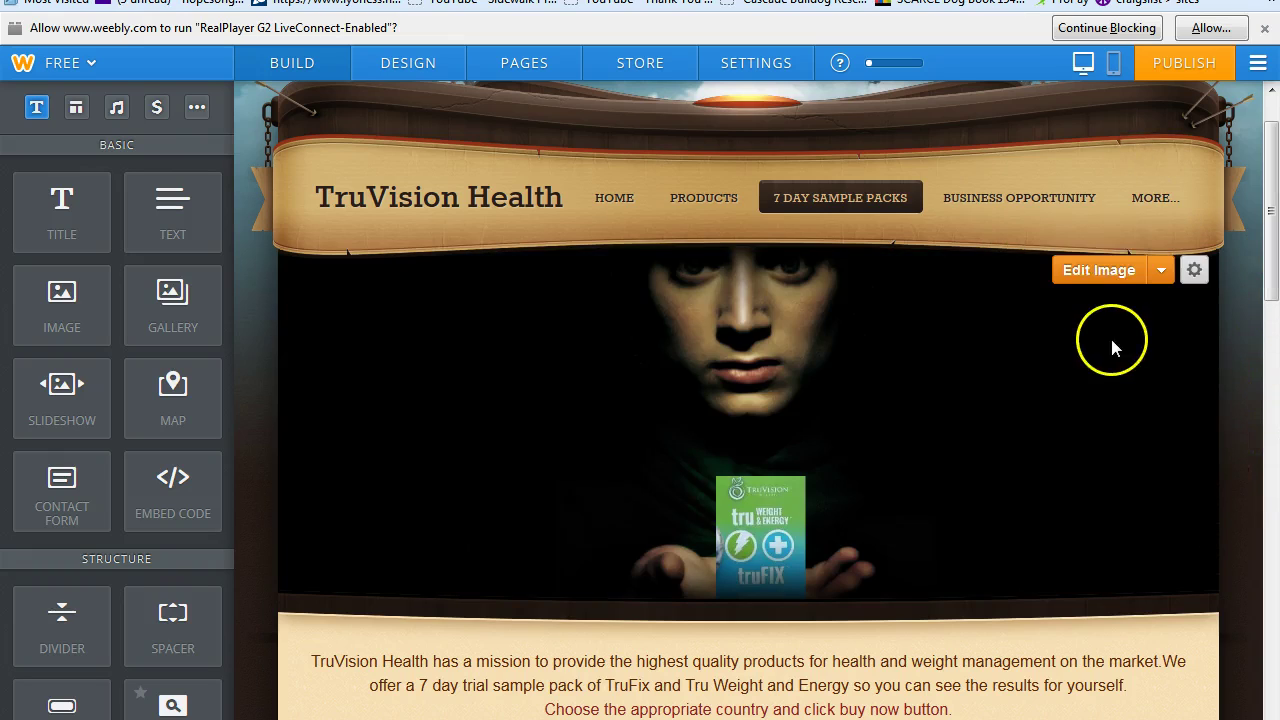
pyautogui.click(1110, 280)
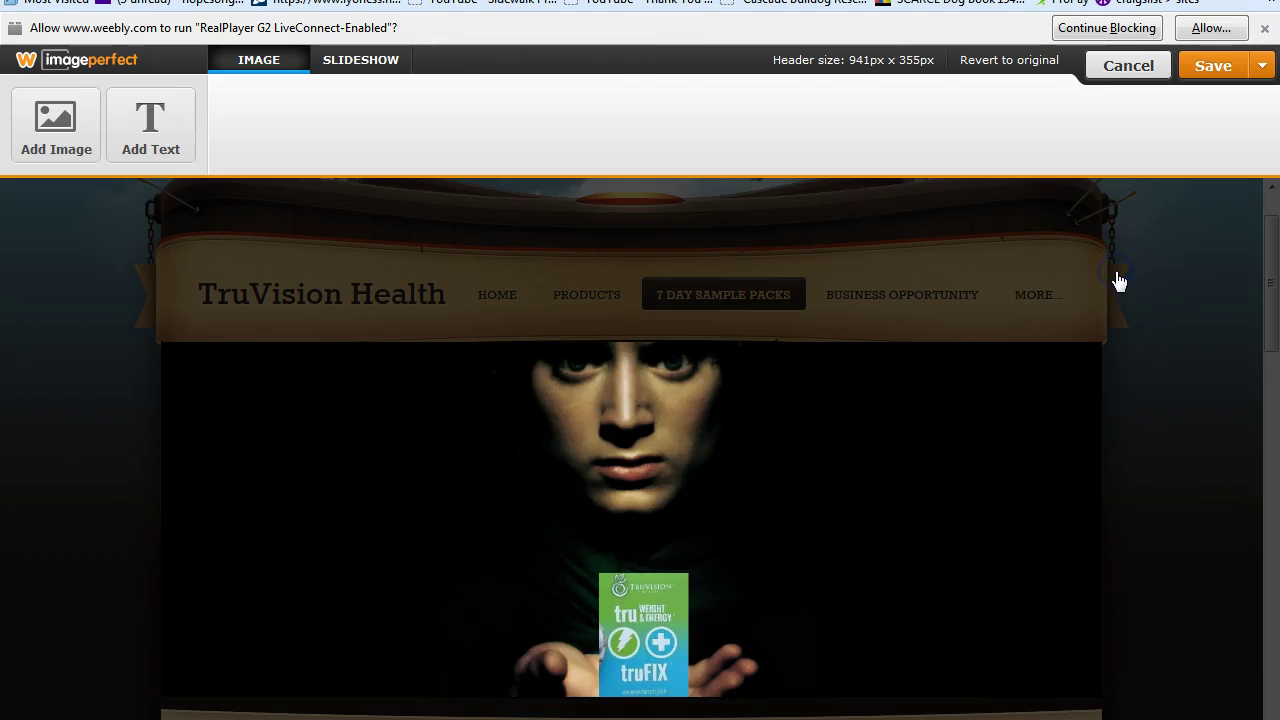
pyautogui.click(168, 142)
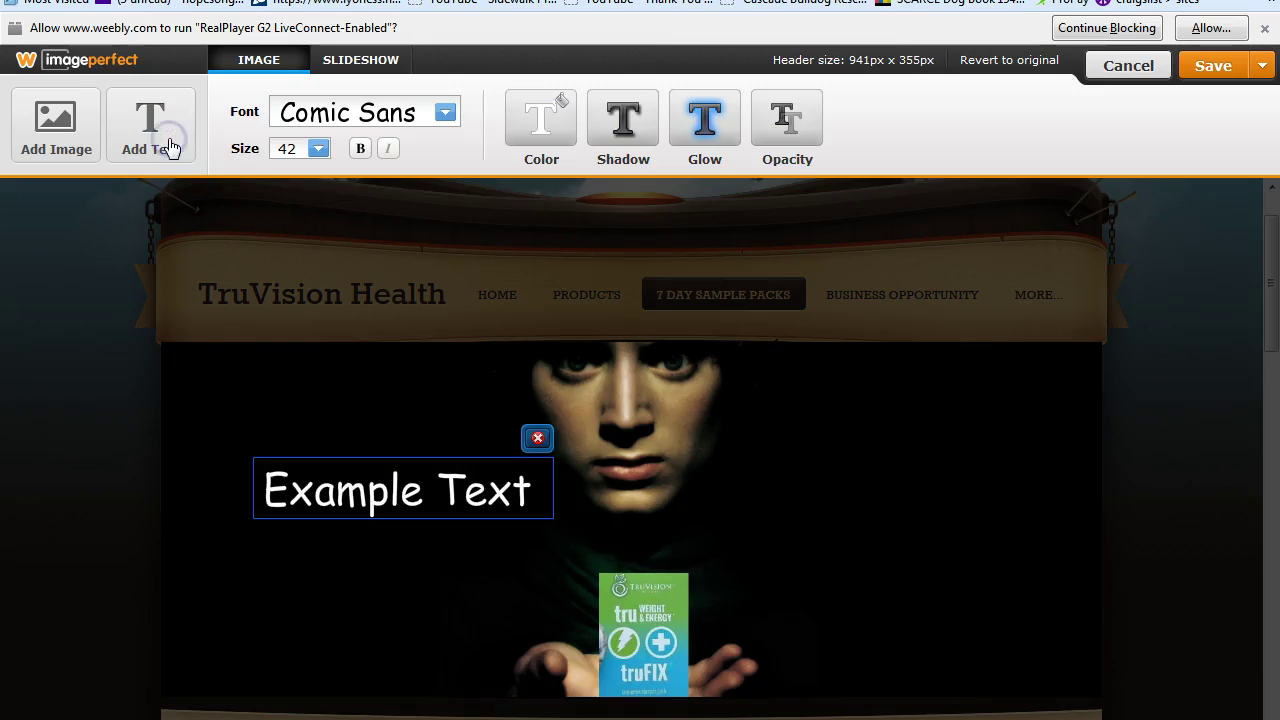
pyautogui.moveTo(417, 500); pyautogui.dragTo(354, 674)
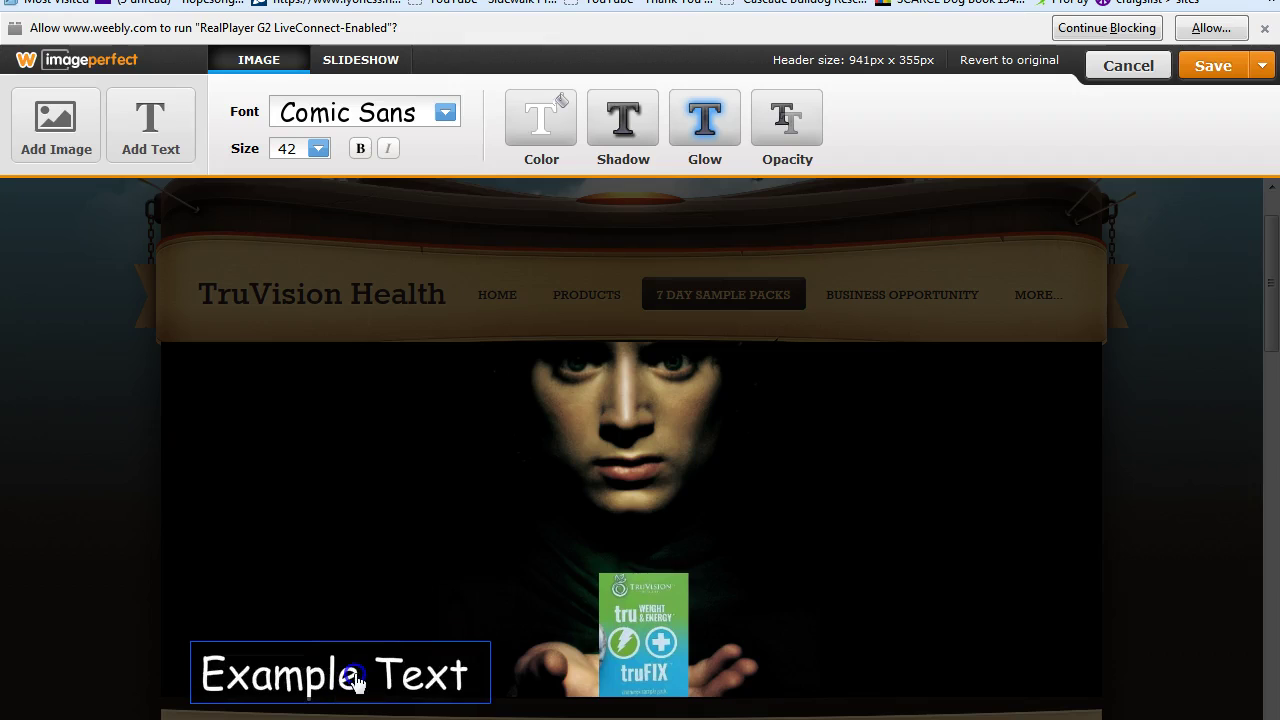
pyautogui.click(321, 149)
pyautogui.moveTo(457, 306); pyautogui.dragTo(457, 257)
pyautogui.click(290, 189)
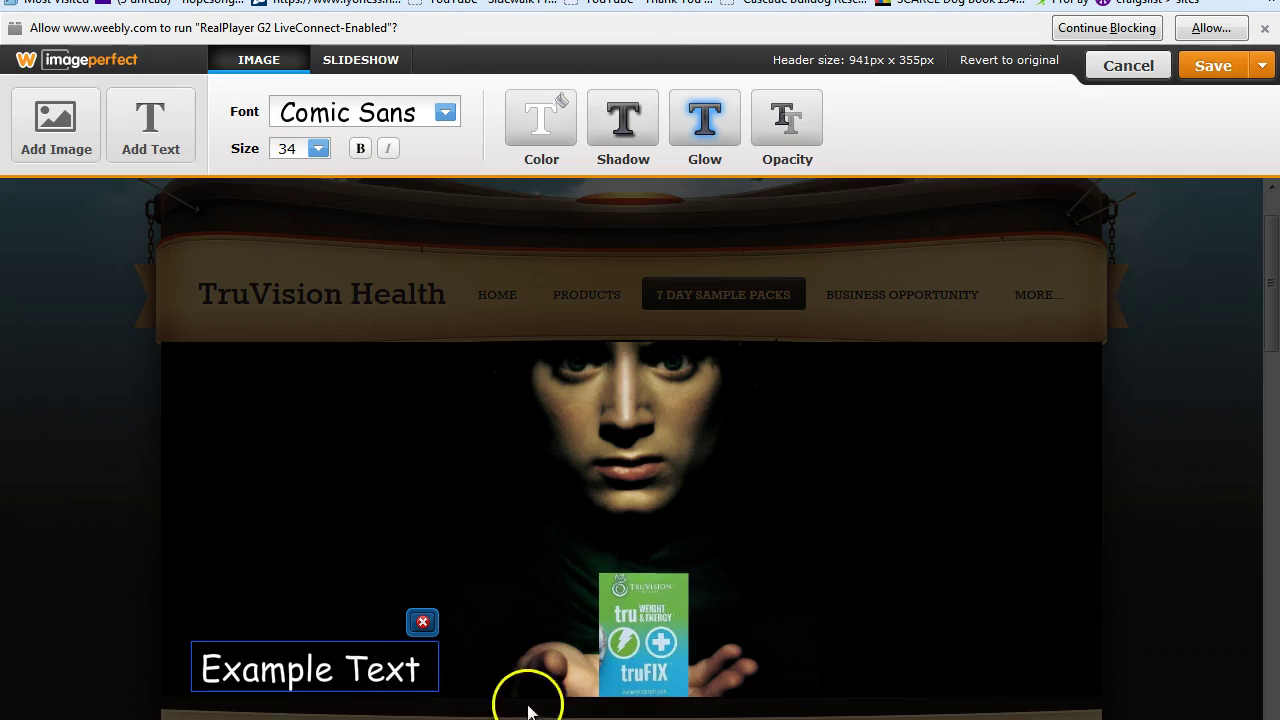
# Type the caption 'weight management within your grasp' into the text box.
pyautogui.doubleClick(426, 679)
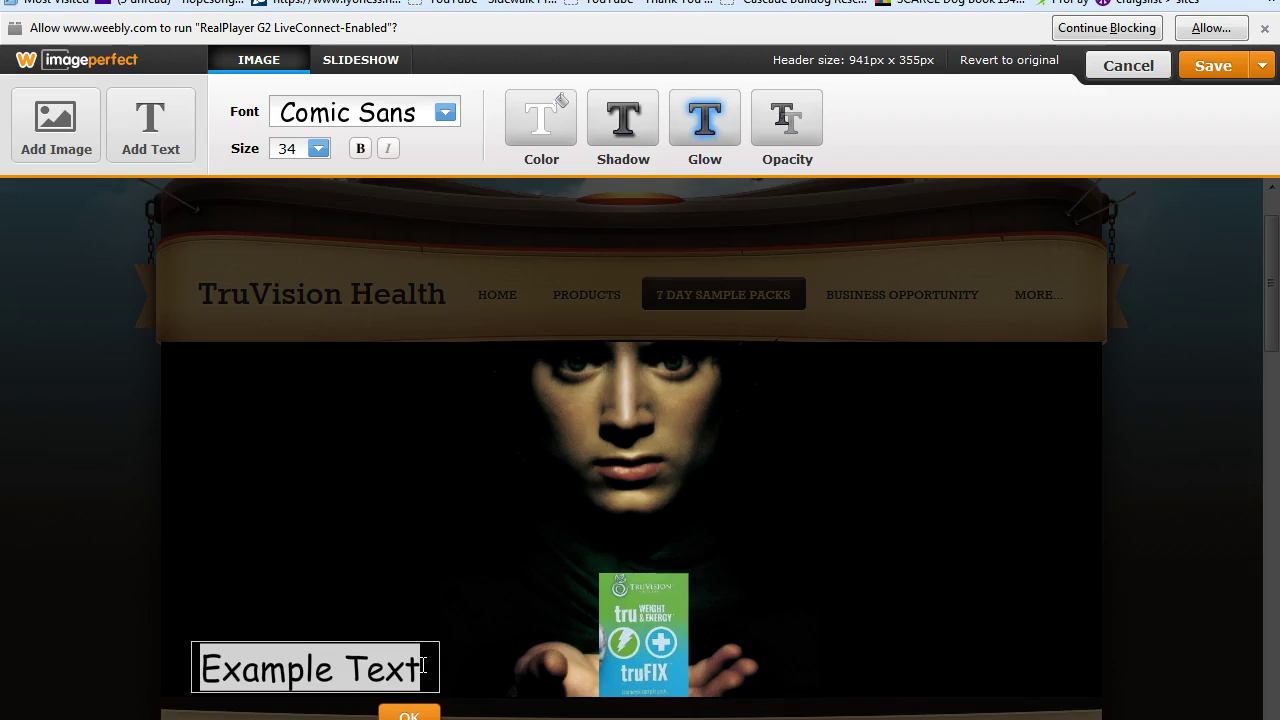
pyautogui.write('weight ma')
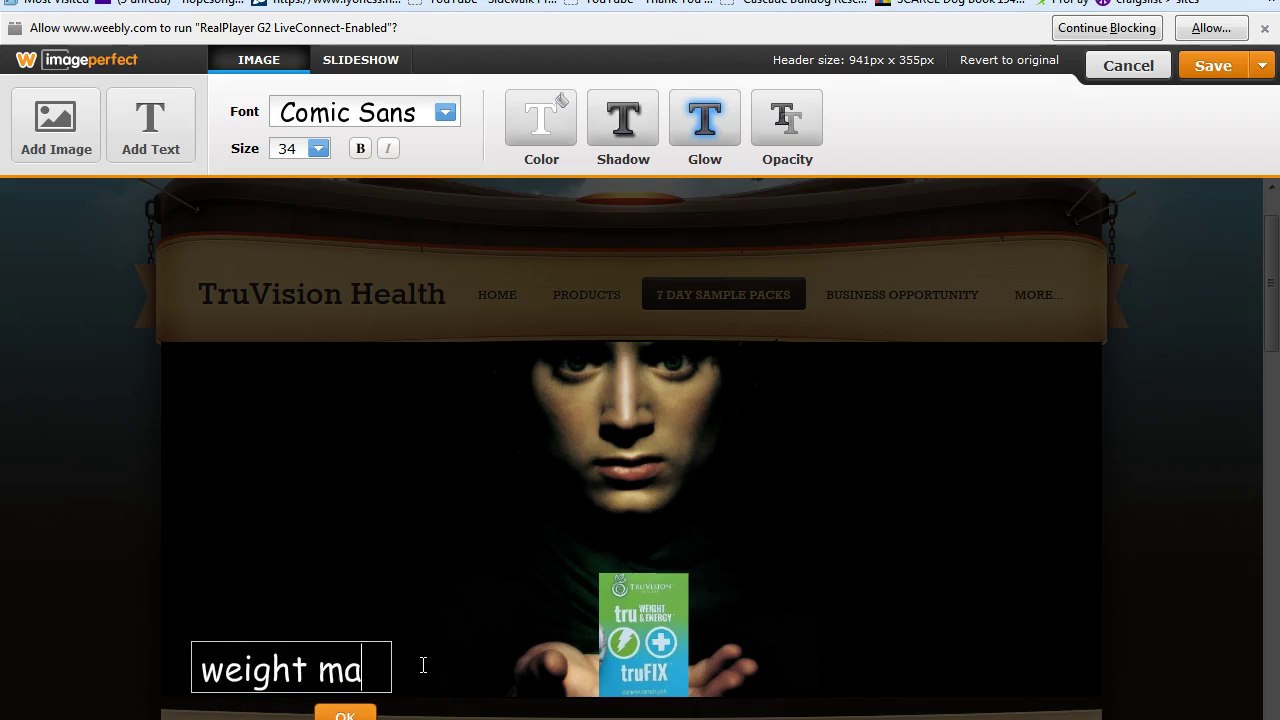
pyautogui.write('nagement wi')
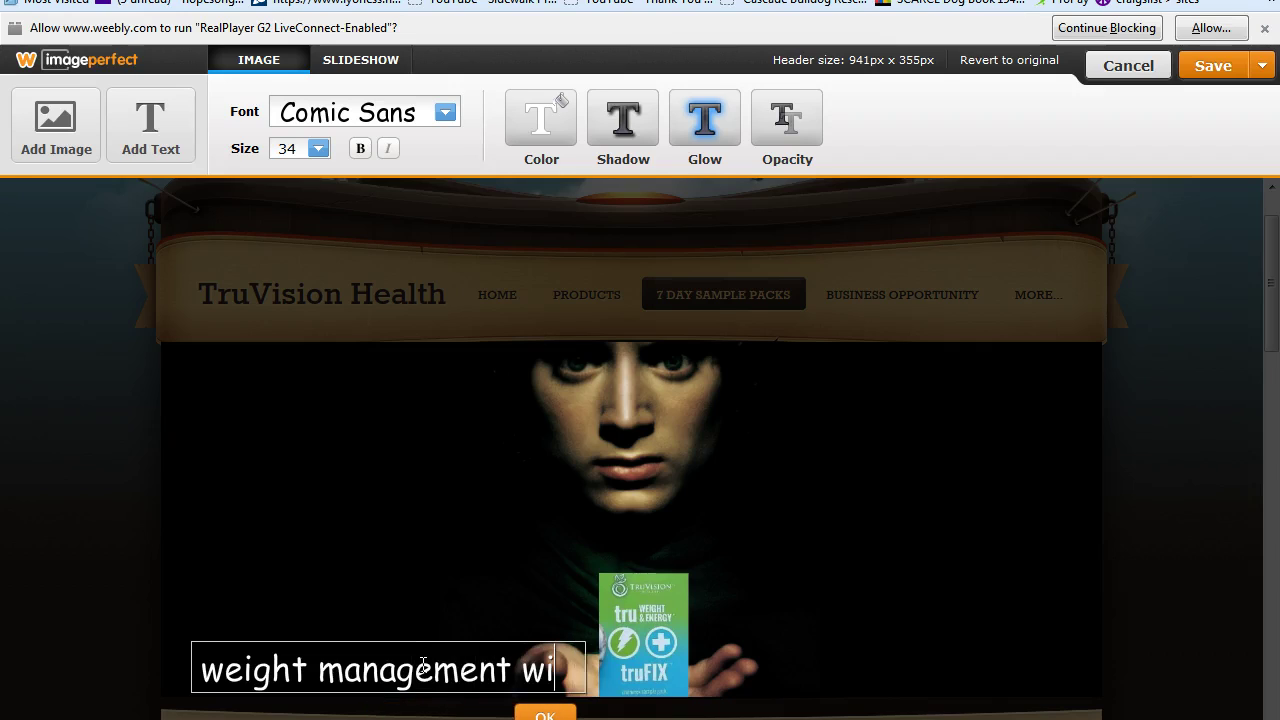
pyautogui.write('thin your')
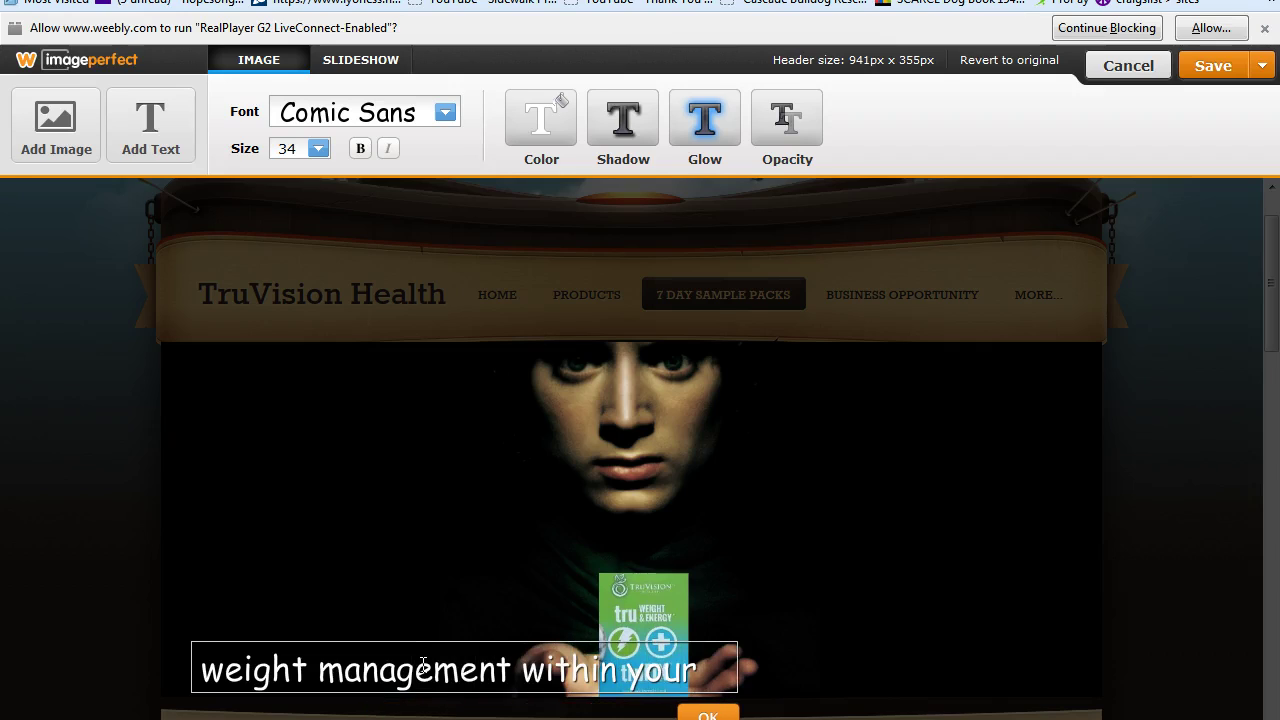
pyautogui.write(' grasp!')
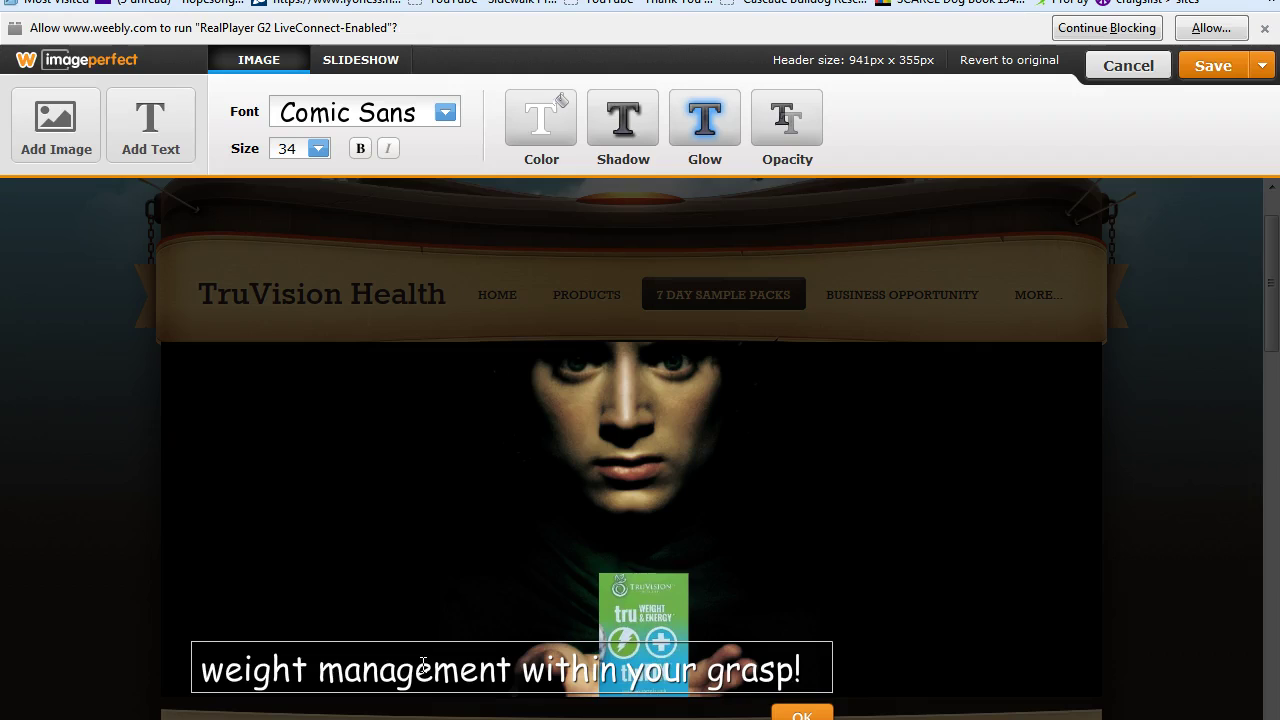
pyautogui.click(829, 669)
# Replace the caption with 'Are you ready to start your journey?' at size 30.
pyautogui.press('BackSpace')
pyautogui.press('BackSpace')
pyautogui.press('BackSpace')
pyautogui.press('BackSpace')
pyautogui.press('BackSpace')
pyautogui.press('BackSpace')
pyautogui.press('BackSpace')
pyautogui.press('BackSpace')
pyautogui.press('BackSpace')
pyautogui.press('BackSpace')
pyautogui.press('BackSpace')
pyautogui.press('BackSpace')
pyautogui.press('BackSpace')
pyautogui.press('BackSpace')
pyautogui.press('BackSpace')
pyautogui.press('BackSpace')
pyautogui.press('BackSpace')
pyautogui.press('BackSpace')
pyautogui.press('BackSpace')
pyautogui.press('BackSpace')
pyautogui.press('BackSpace')
pyautogui.press('BackSpace')
pyautogui.press('BackSpace')
pyautogui.click(431, 674)
pyautogui.press('BackSpace')
pyautogui.press('BackSpace')
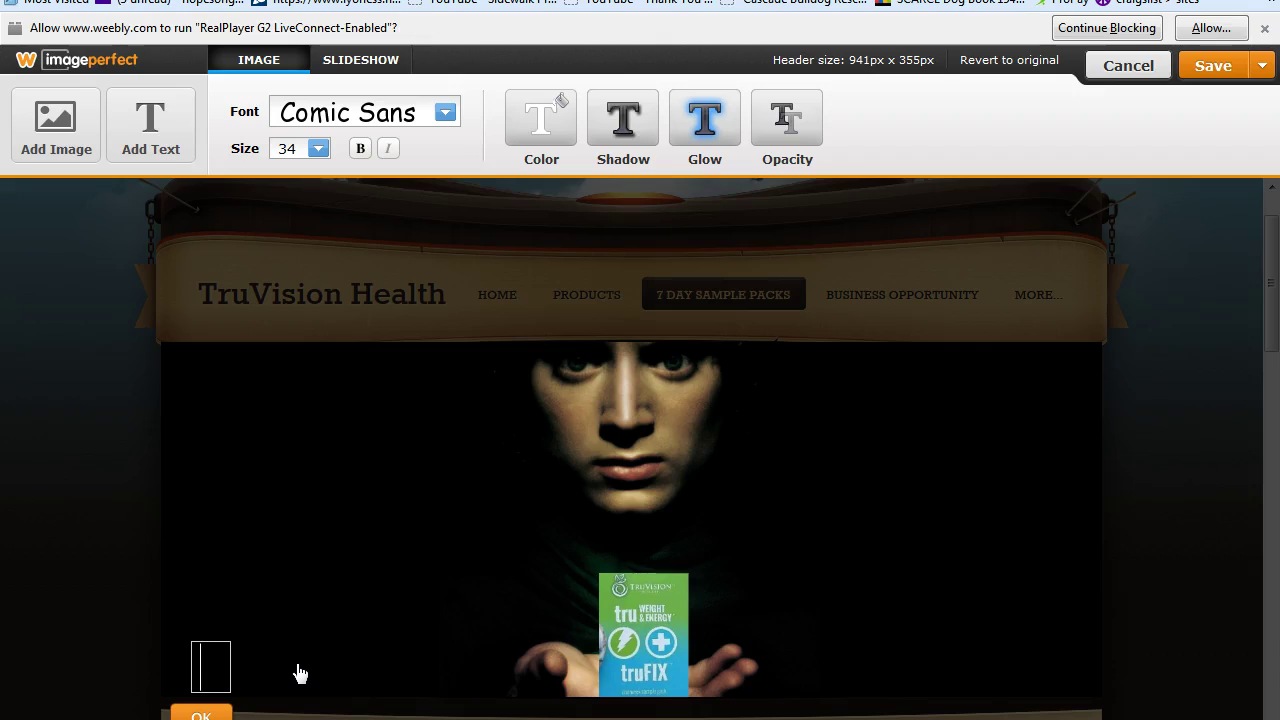
pyautogui.write('A')
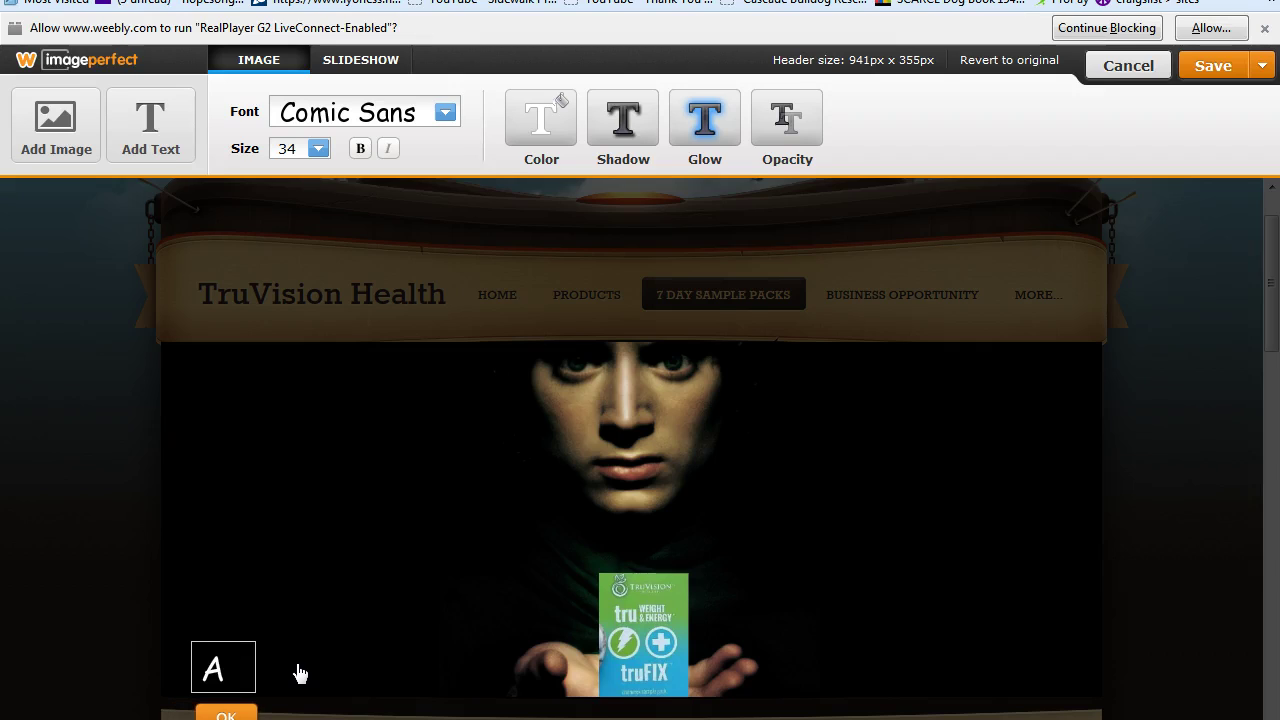
pyautogui.write('re yo')
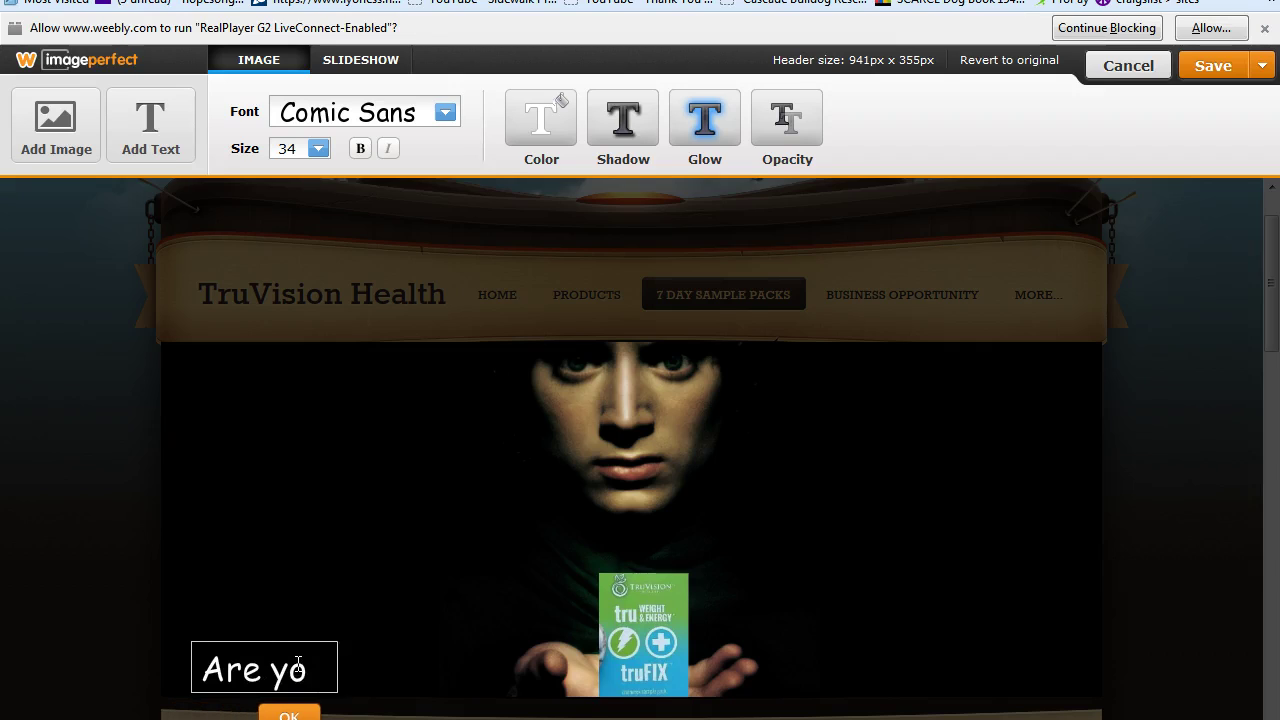
pyautogui.write('u ready to s')
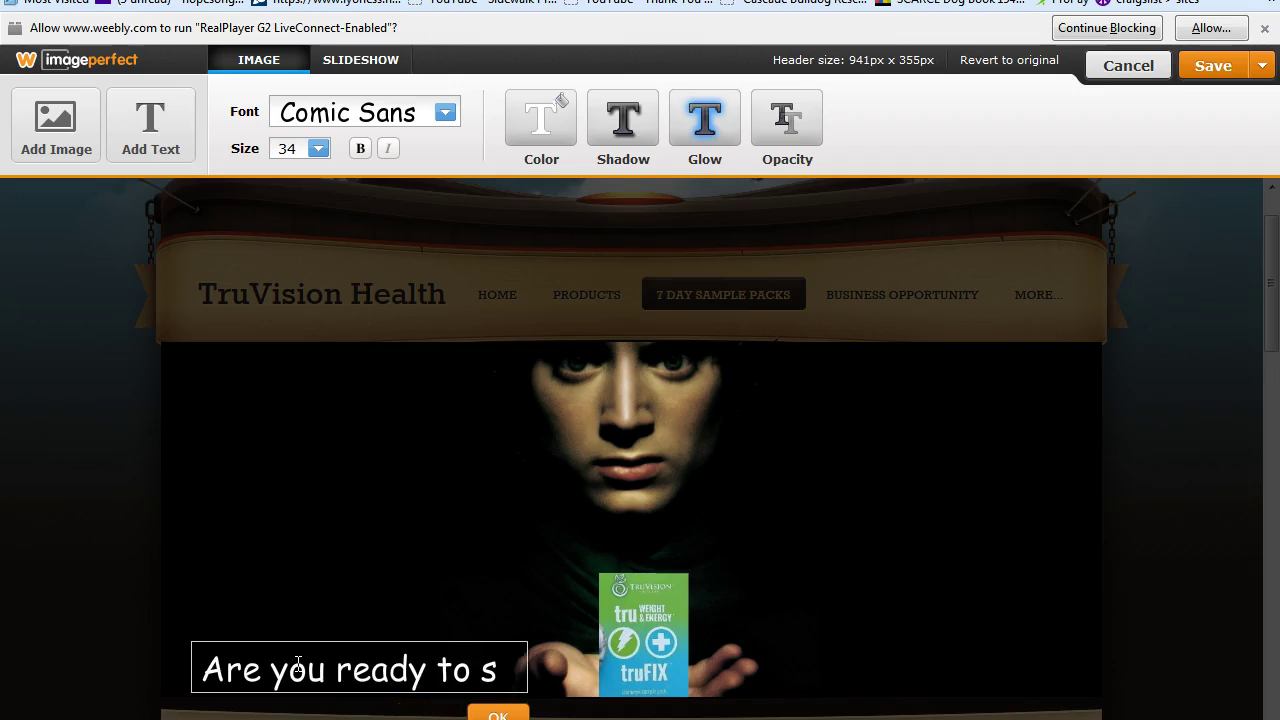
pyautogui.write('tart your journey?')
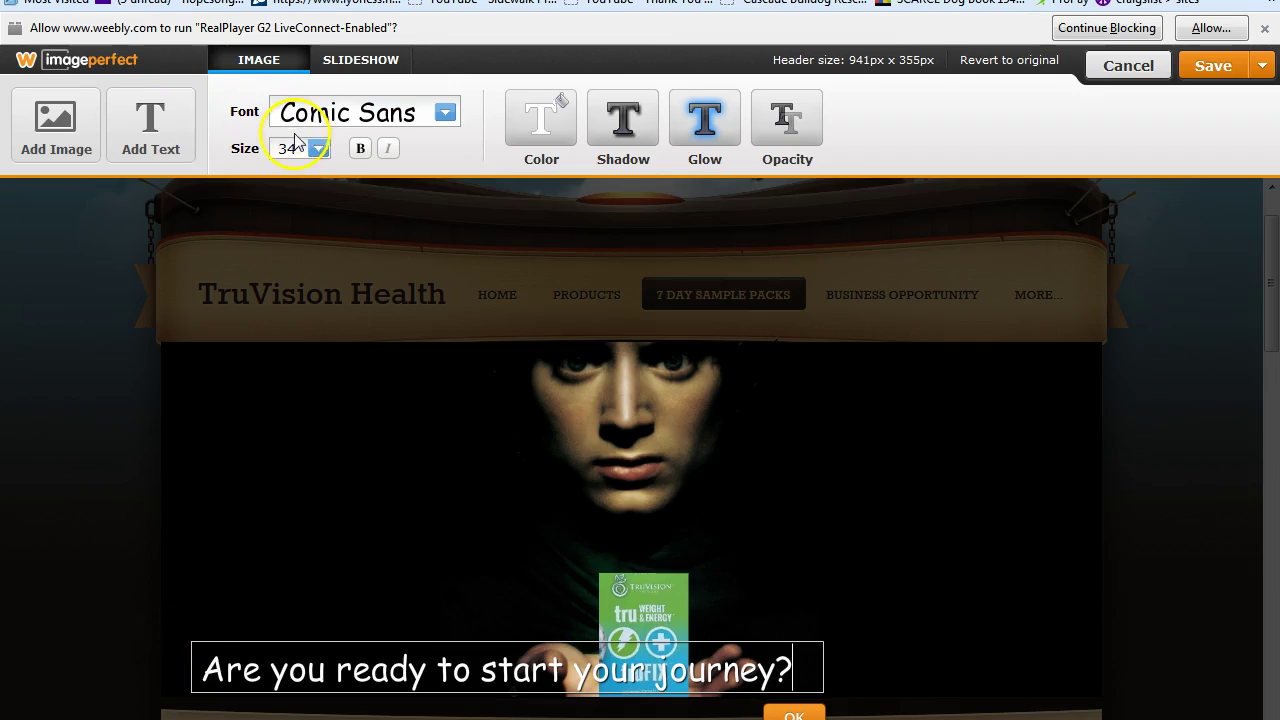
pyautogui.click(318, 148)
pyautogui.moveTo(452, 268); pyautogui.dragTo(449, 237)
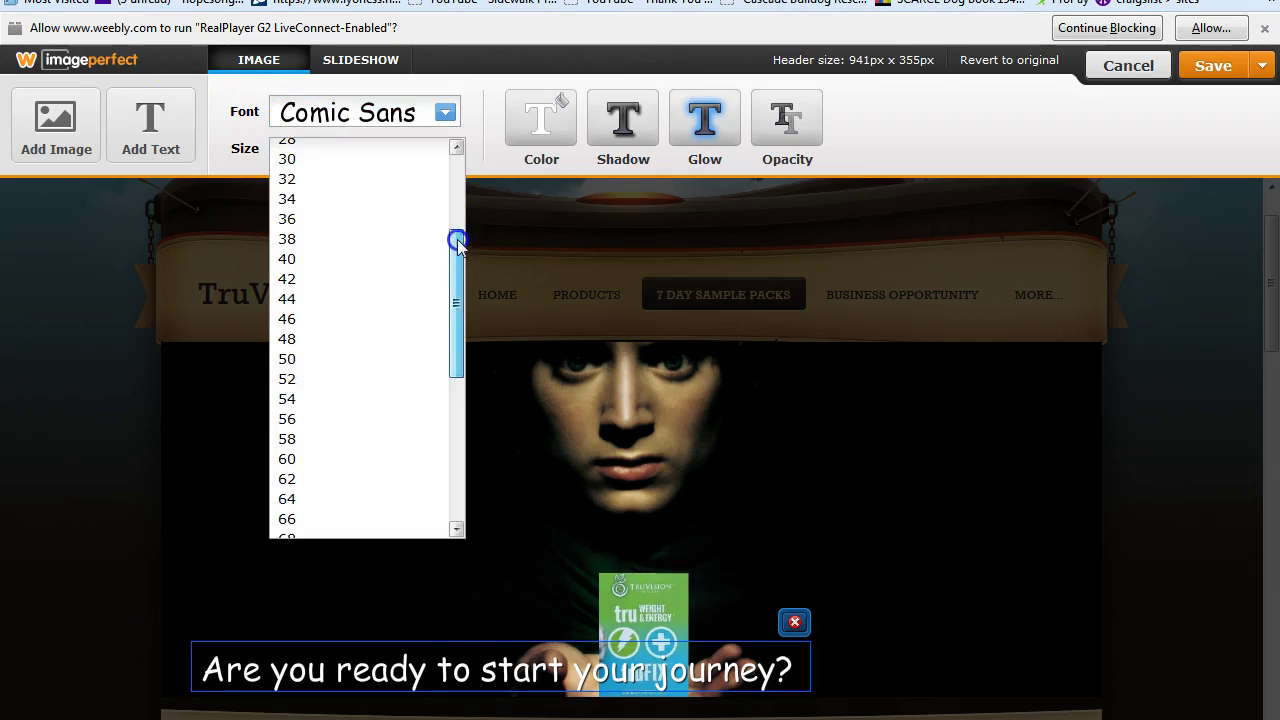
pyautogui.click(292, 160)
# Move the caption up and narrow its box so it wraps onto two lines.
pyautogui.moveTo(466, 640); pyautogui.dragTo(437, 685)
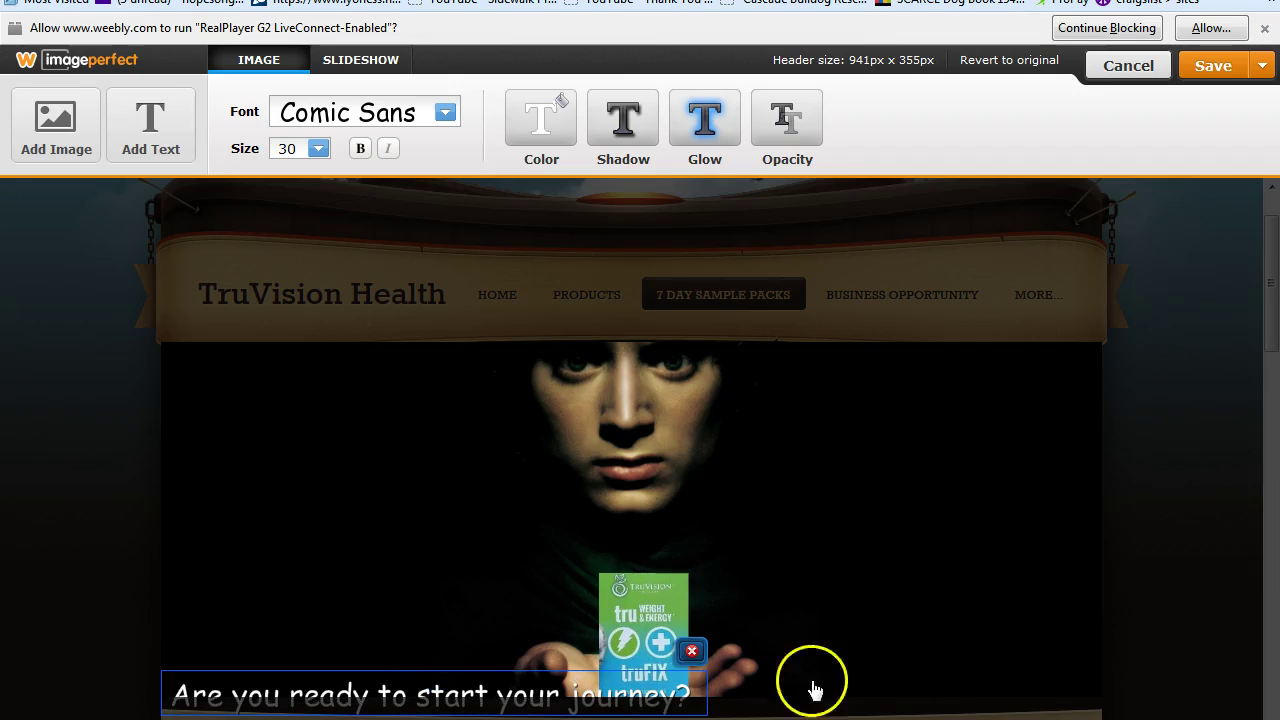
pyautogui.click(452, 699)
pyautogui.moveTo(452, 699); pyautogui.dragTo(452, 684)
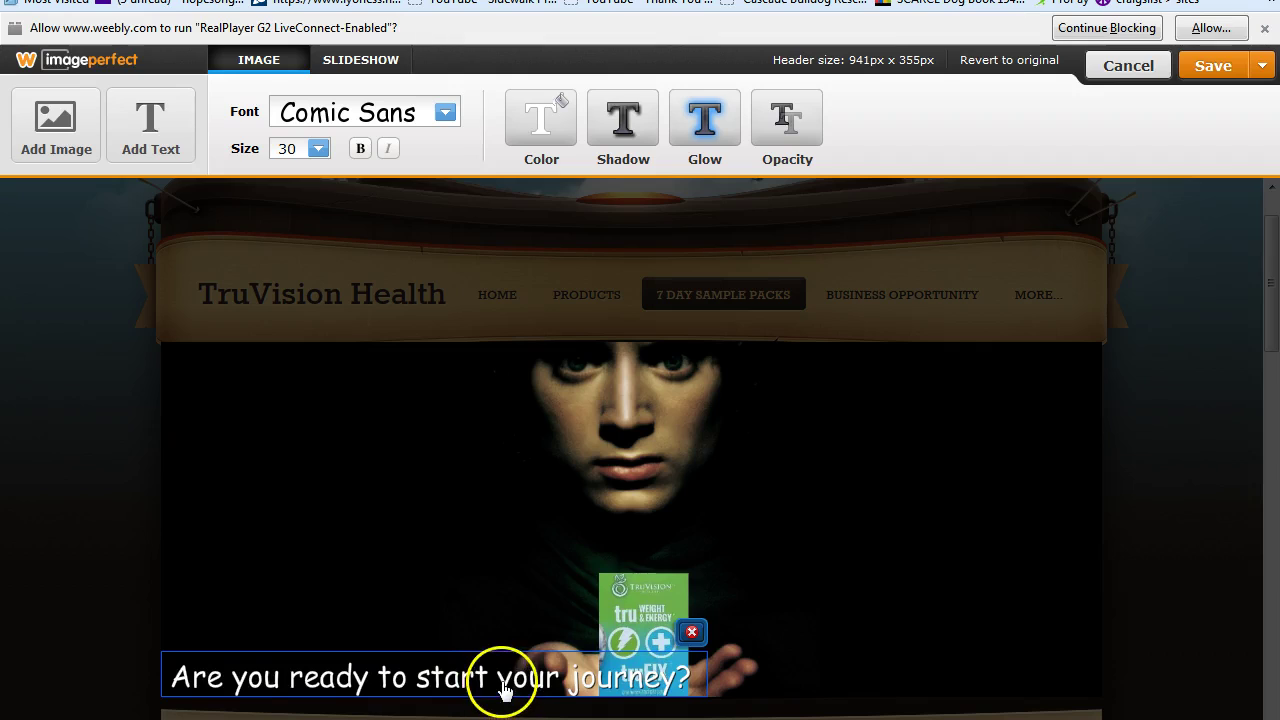
pyautogui.doubleClick(500, 679)
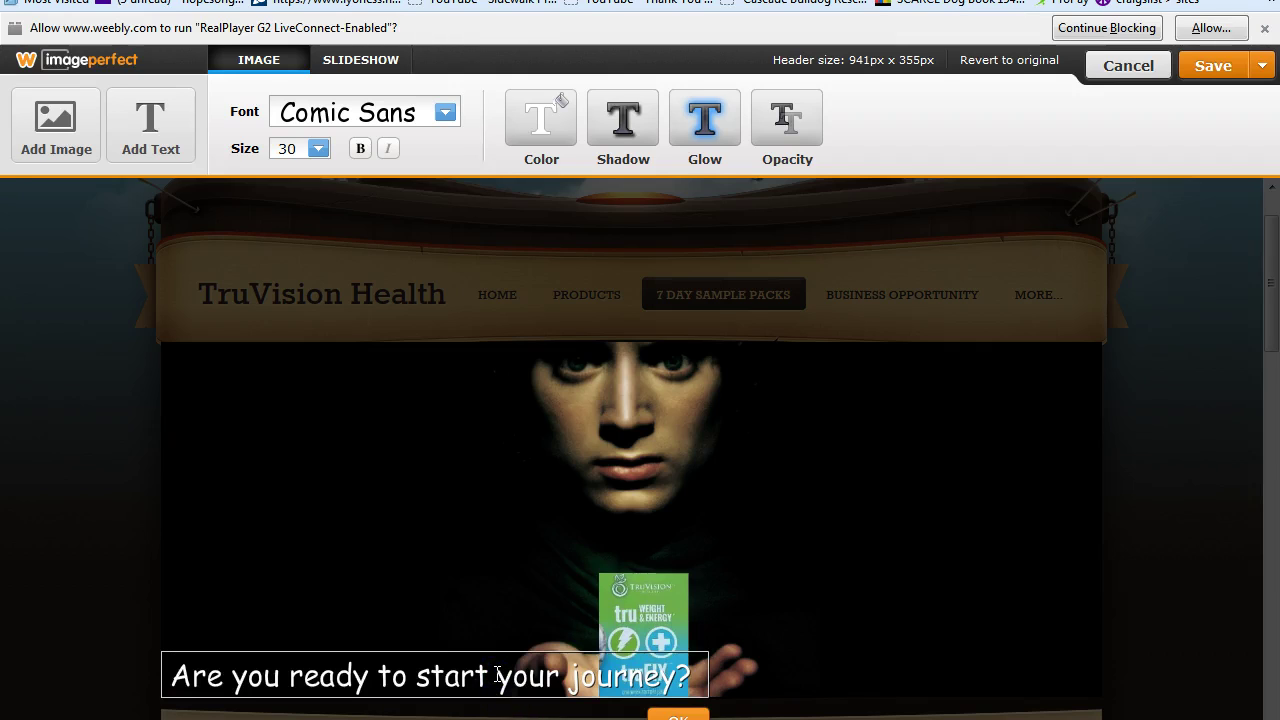
pyautogui.moveTo(497, 675); pyautogui.dragTo(360, 675)
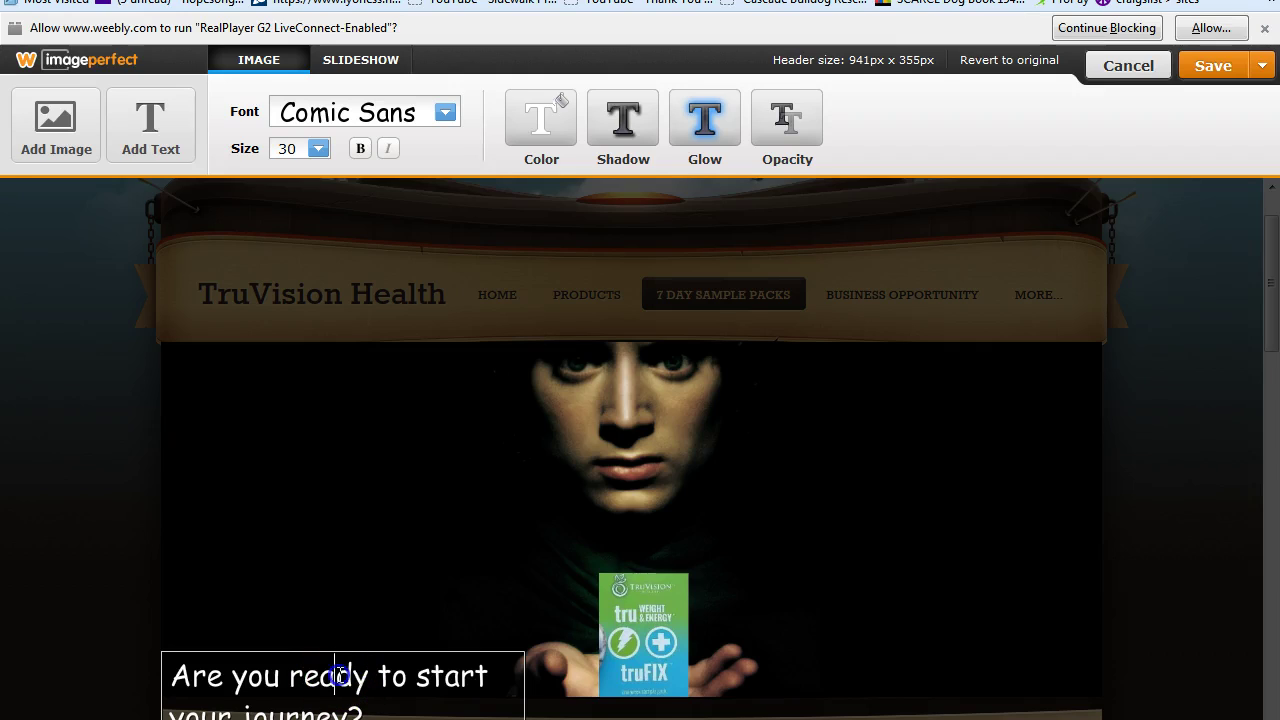
pyautogui.click(366, 648)
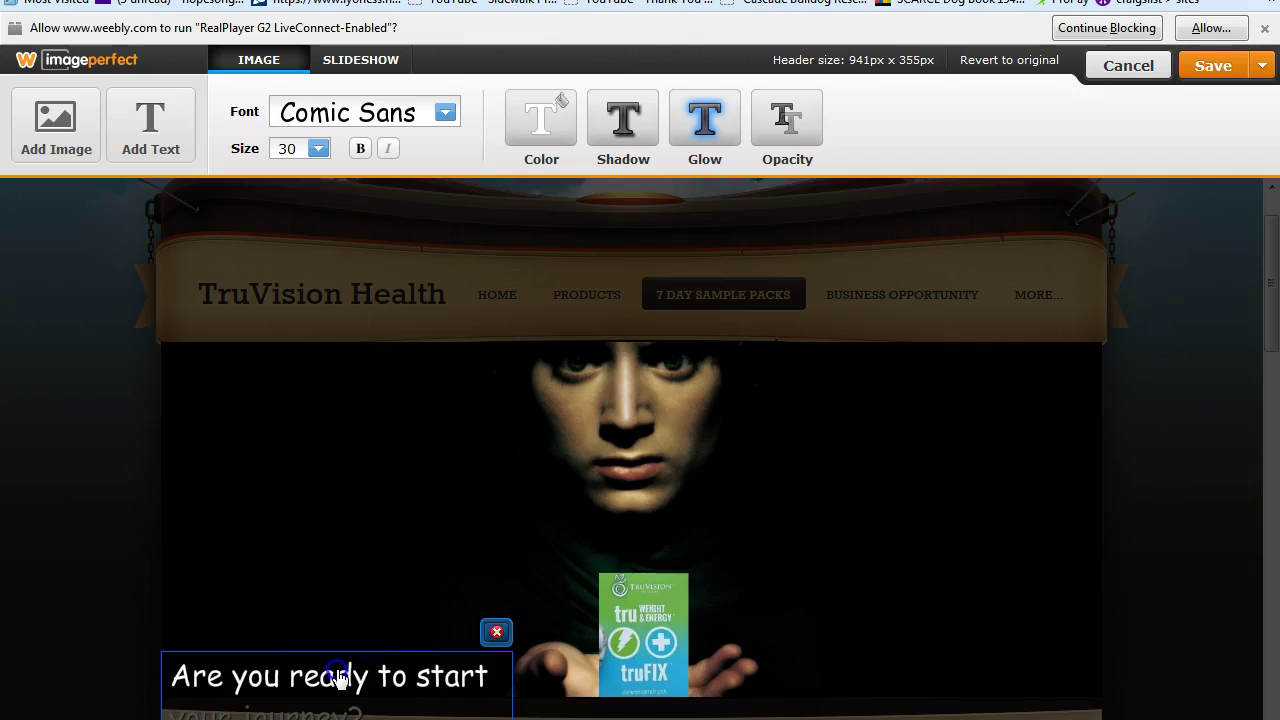
pyautogui.doubleClick(338, 677)
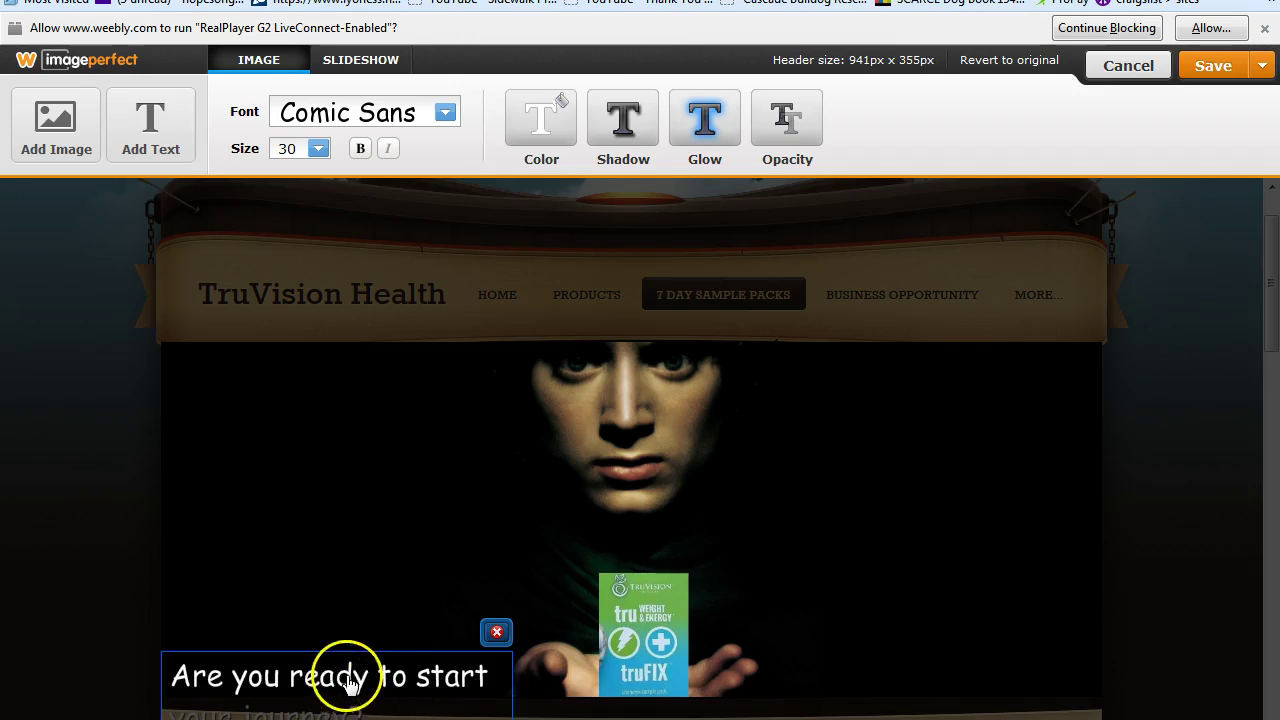
# Reposition the background image and move the caption slightly up and right.
pyautogui.click(360, 618)
pyautogui.moveTo(360, 618); pyautogui.dragTo(354, 594)
pyautogui.click(409, 629)
pyautogui.moveTo(409, 629); pyautogui.dragTo(431, 650)
pyautogui.click(334, 686)
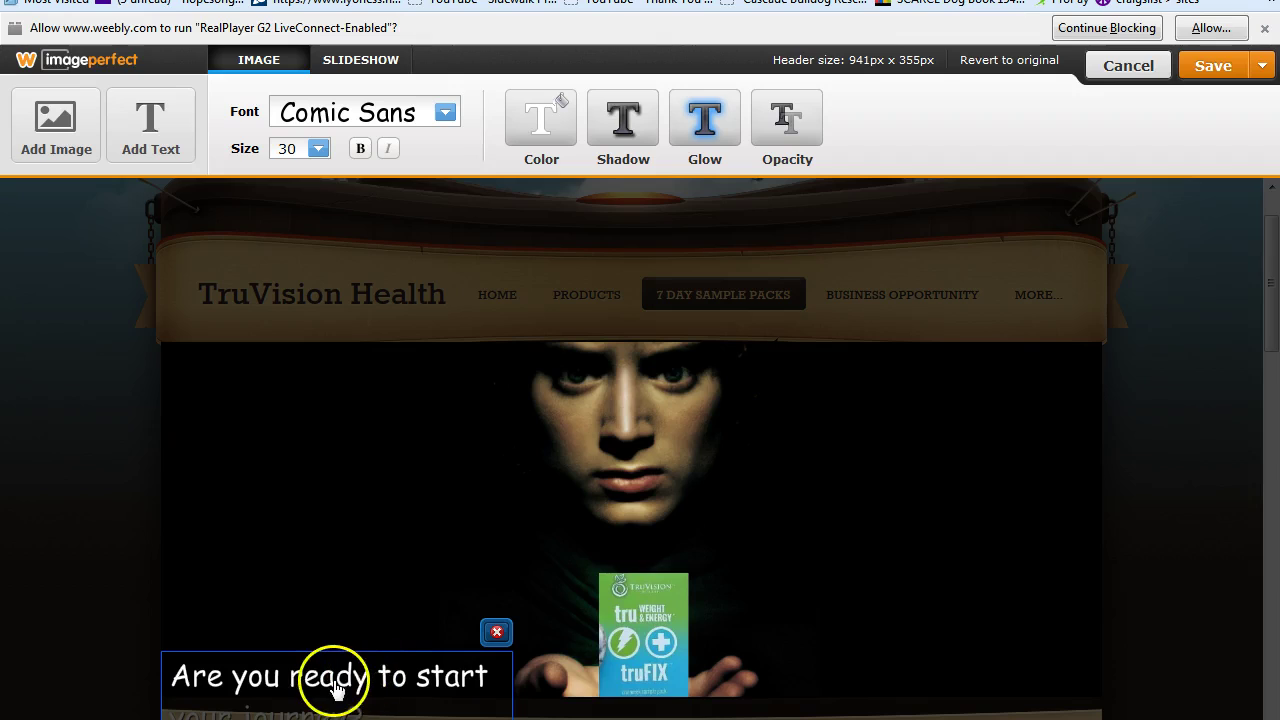
pyautogui.moveTo(334, 677); pyautogui.dragTo(350, 625)
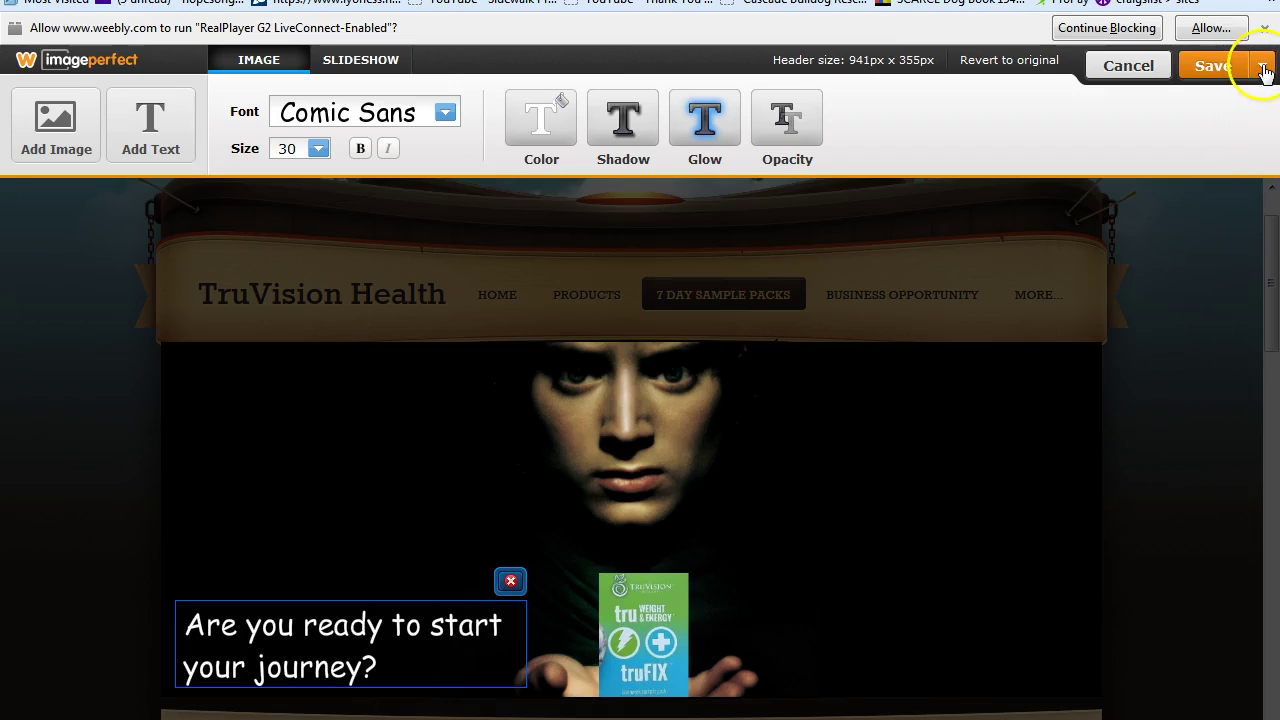
pyautogui.click(1263, 66)
# Save the captioned header to 7 Day Sample Packs only, publish the site, and go to Products.
pyautogui.click(1140, 143)
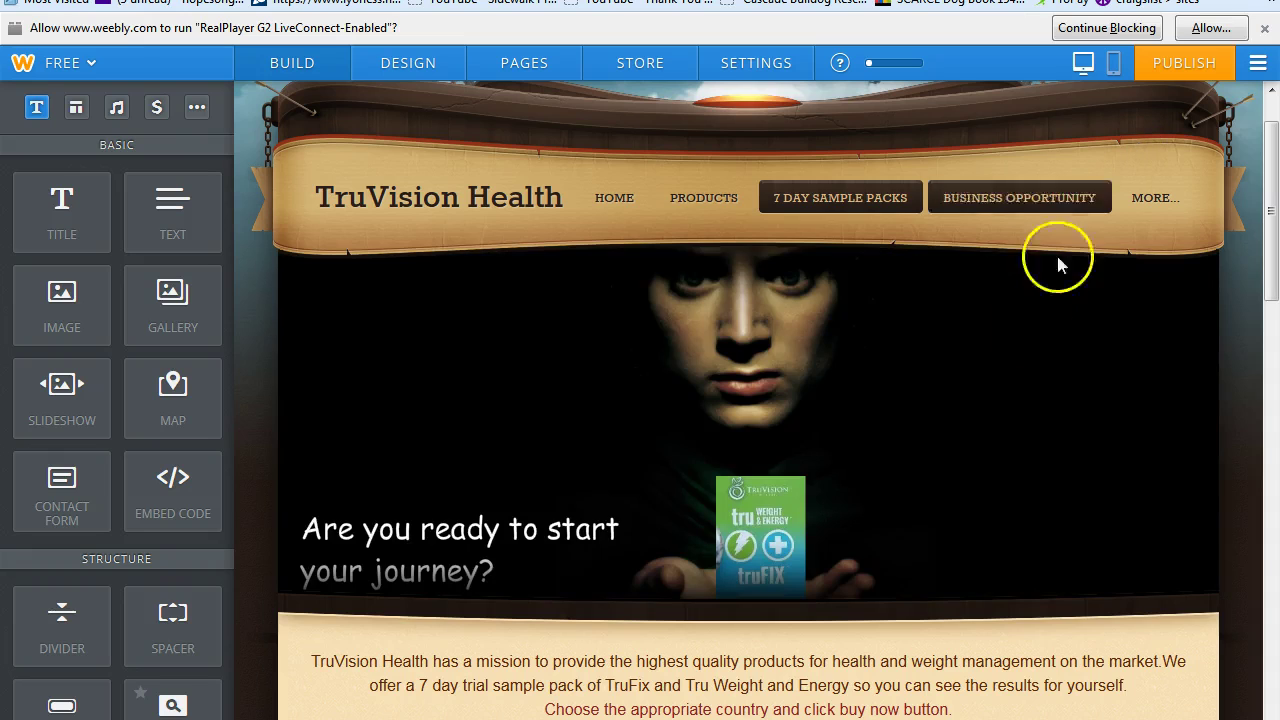
pyautogui.click(1185, 65)
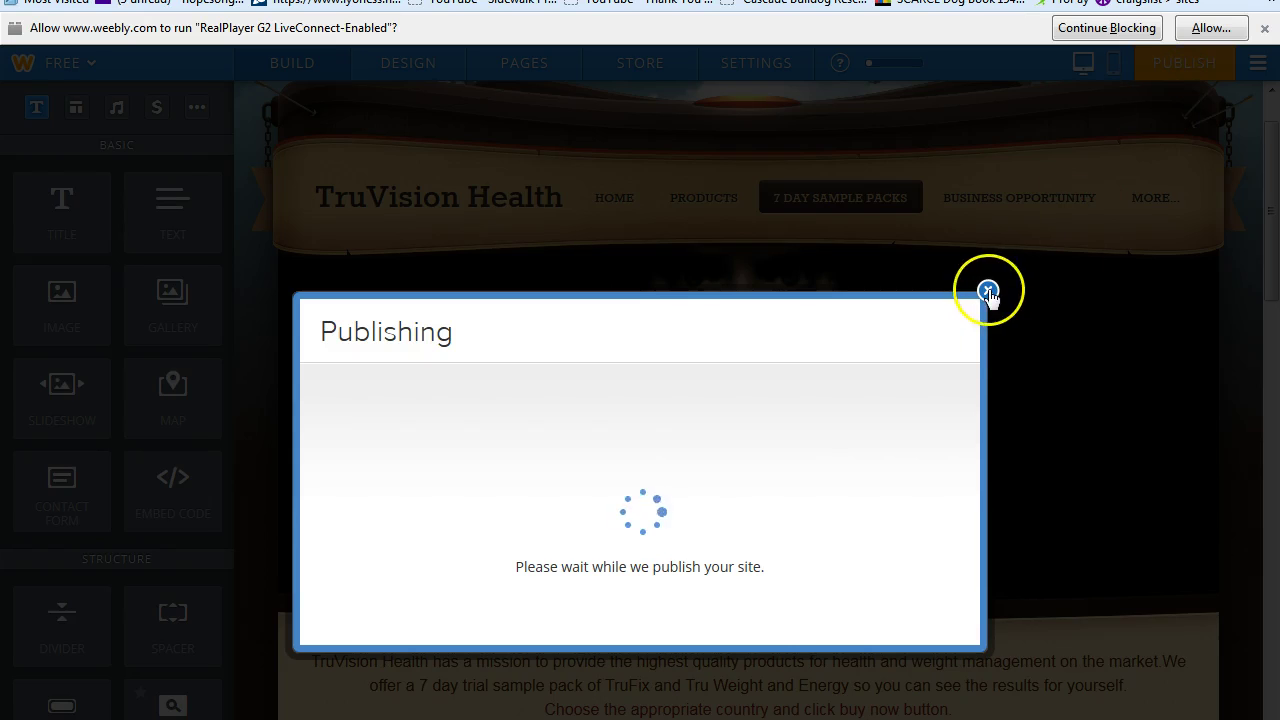
pyautogui.click(987, 248)
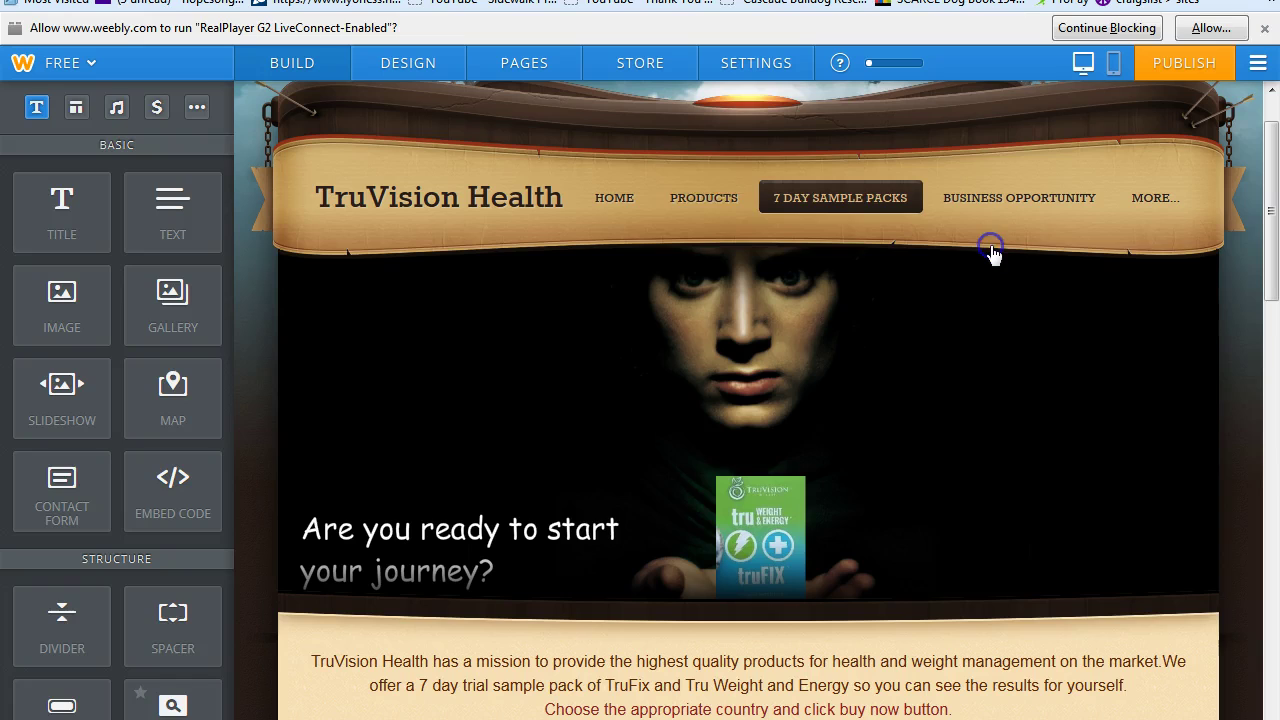
pyautogui.click(695, 207)
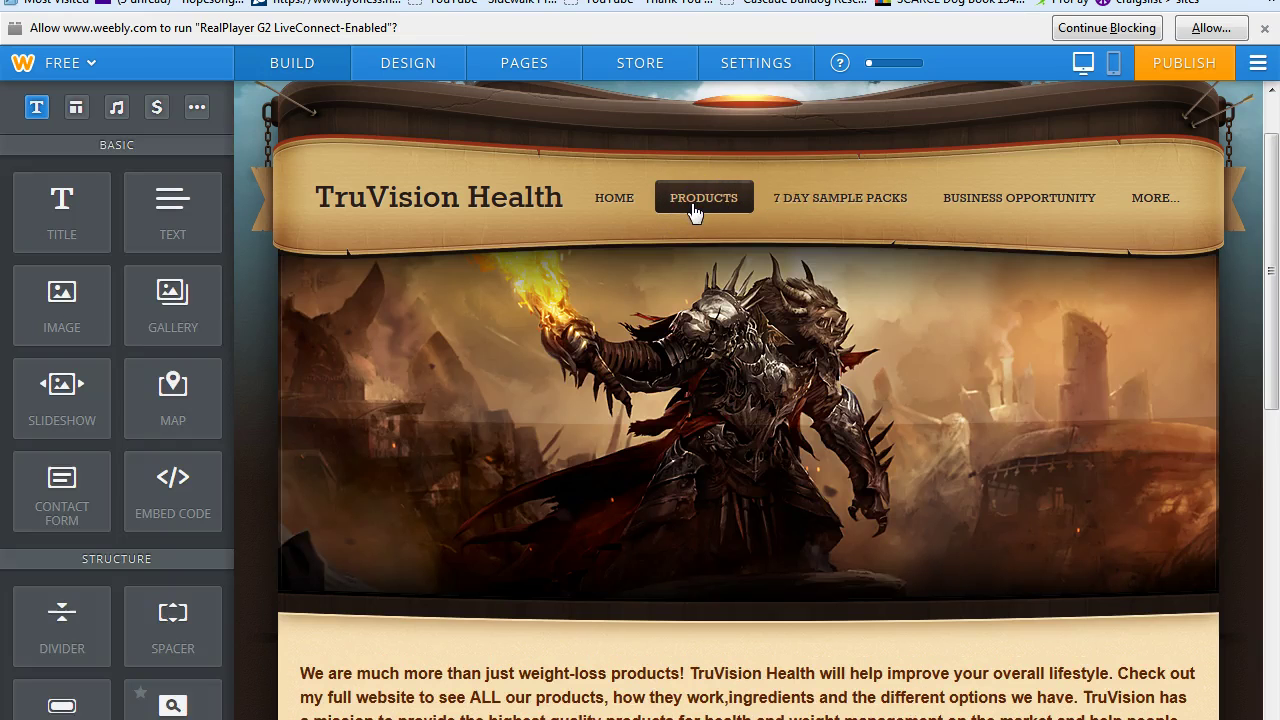
pyautogui.moveTo(720, 300)
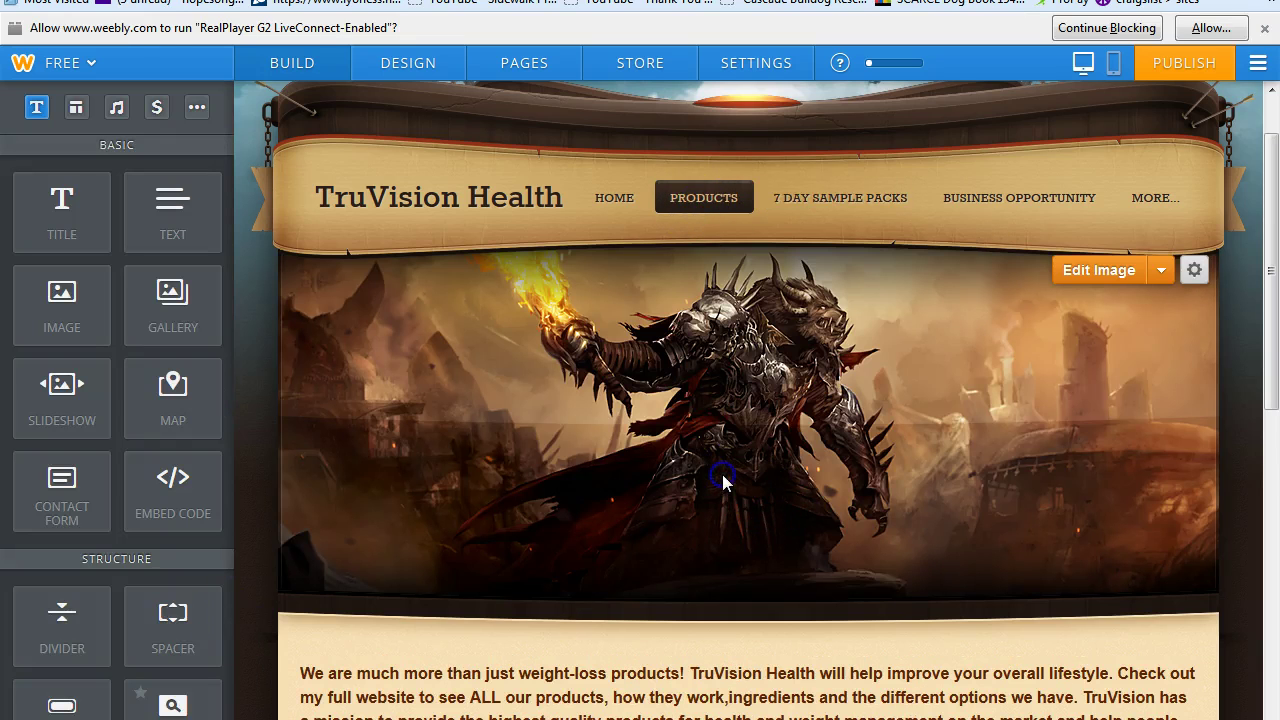
# Replace the Products header image with space-fantasy-3 uploaded from the Desktop.
pyautogui.click(1193, 272)
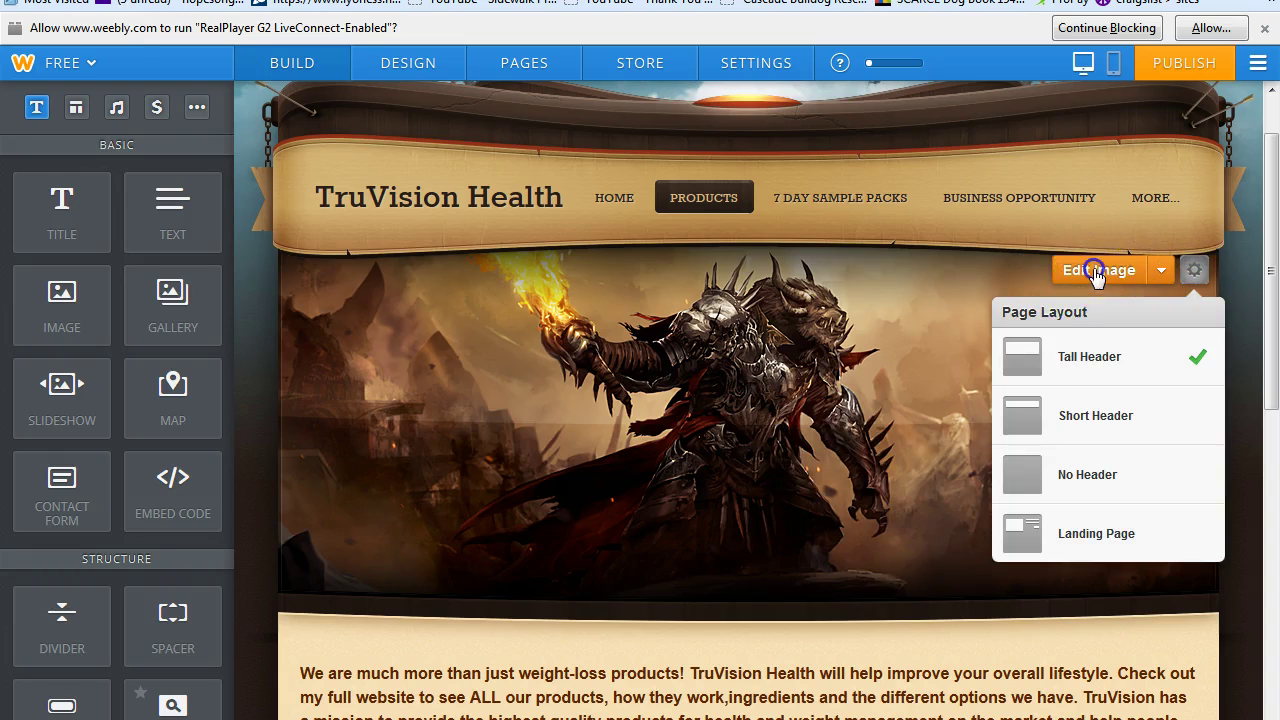
pyautogui.click(1097, 272)
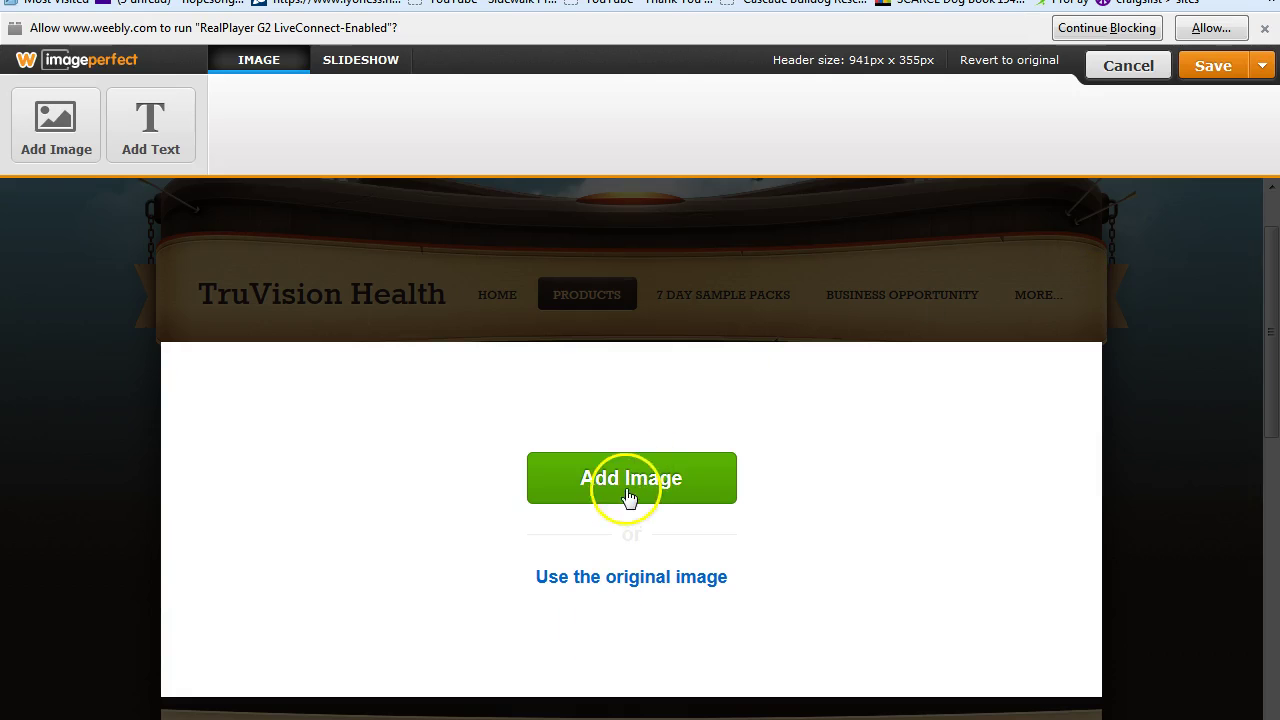
pyautogui.click(628, 494)
pyautogui.click(622, 610)
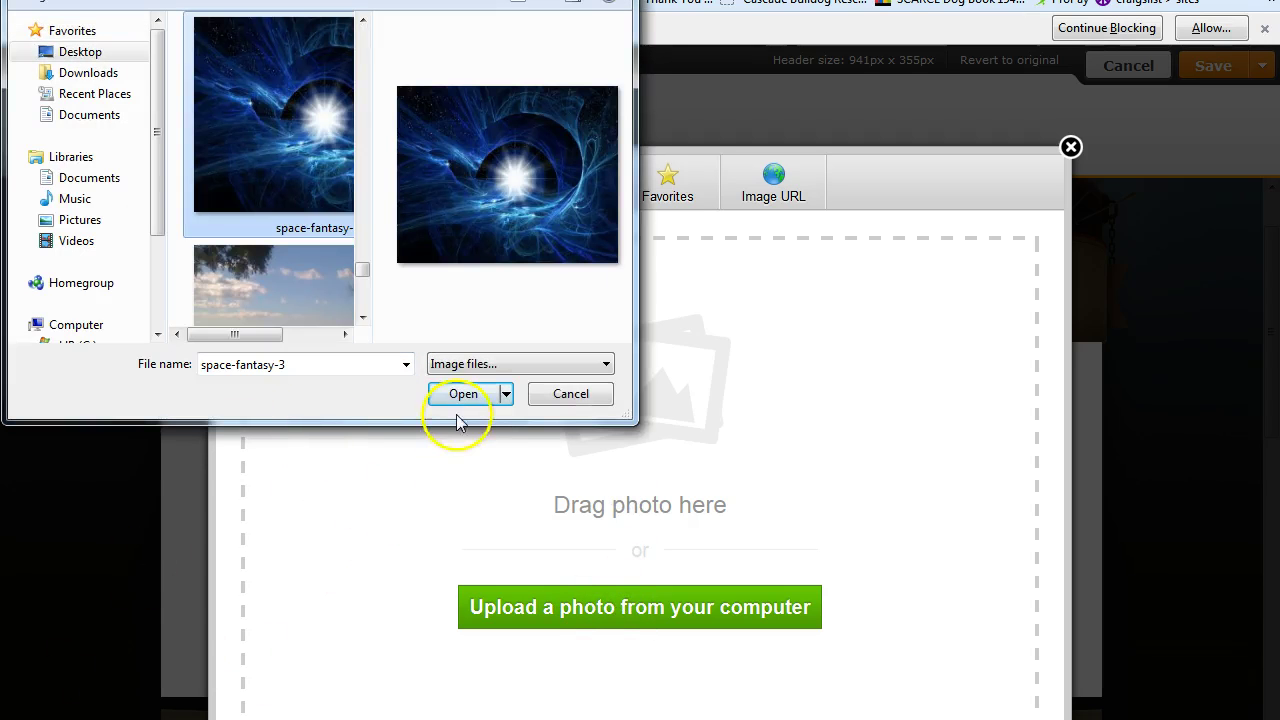
pyautogui.click(460, 393)
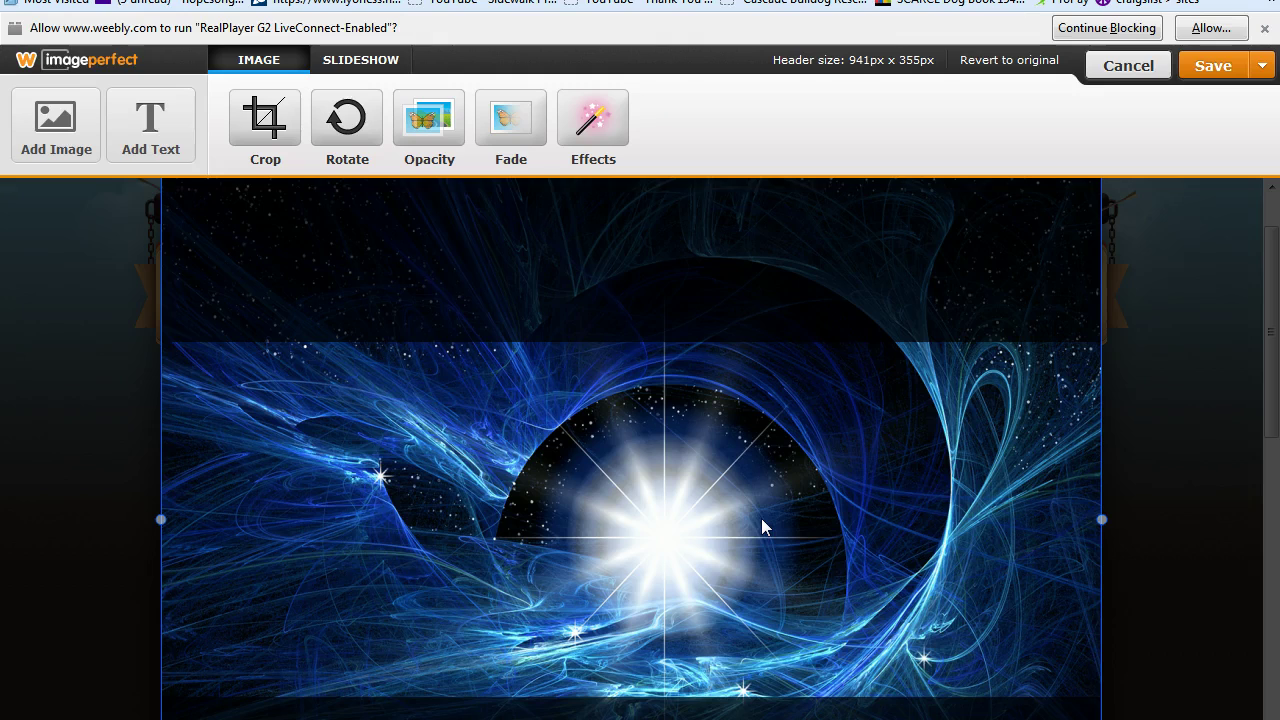
# Add a lower-left caption 'A healthy lifestyle is no fanasty' and save it to this page only.
pyautogui.click(162, 133)
pyautogui.moveTo(420, 468); pyautogui.dragTo(337, 646)
pyautogui.doubleClick(443, 668)
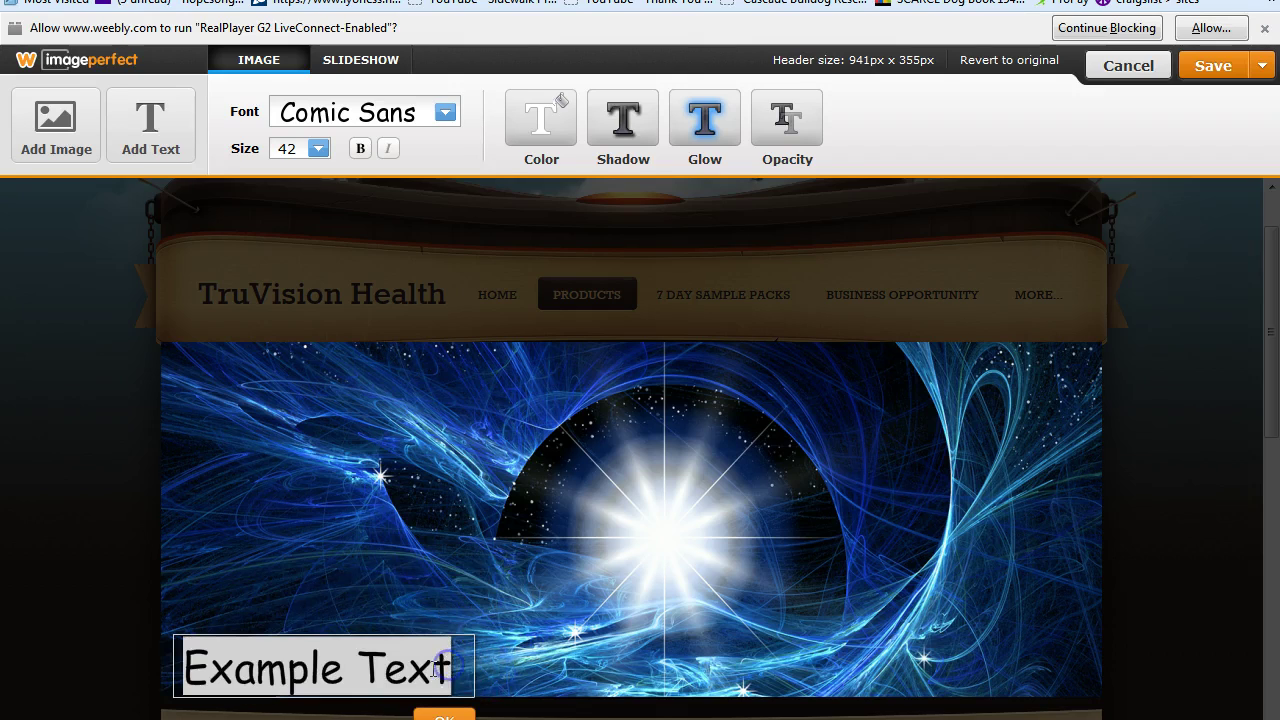
pyautogui.write('A')
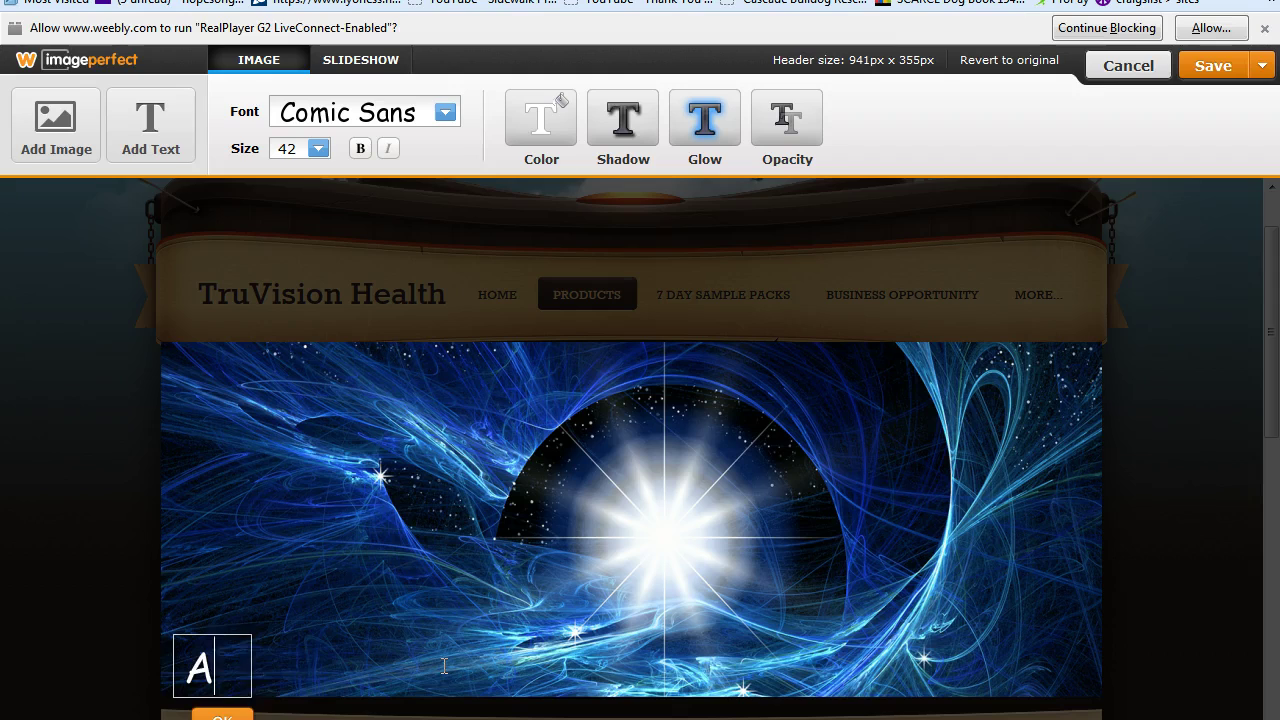
pyautogui.write(' healthy life')
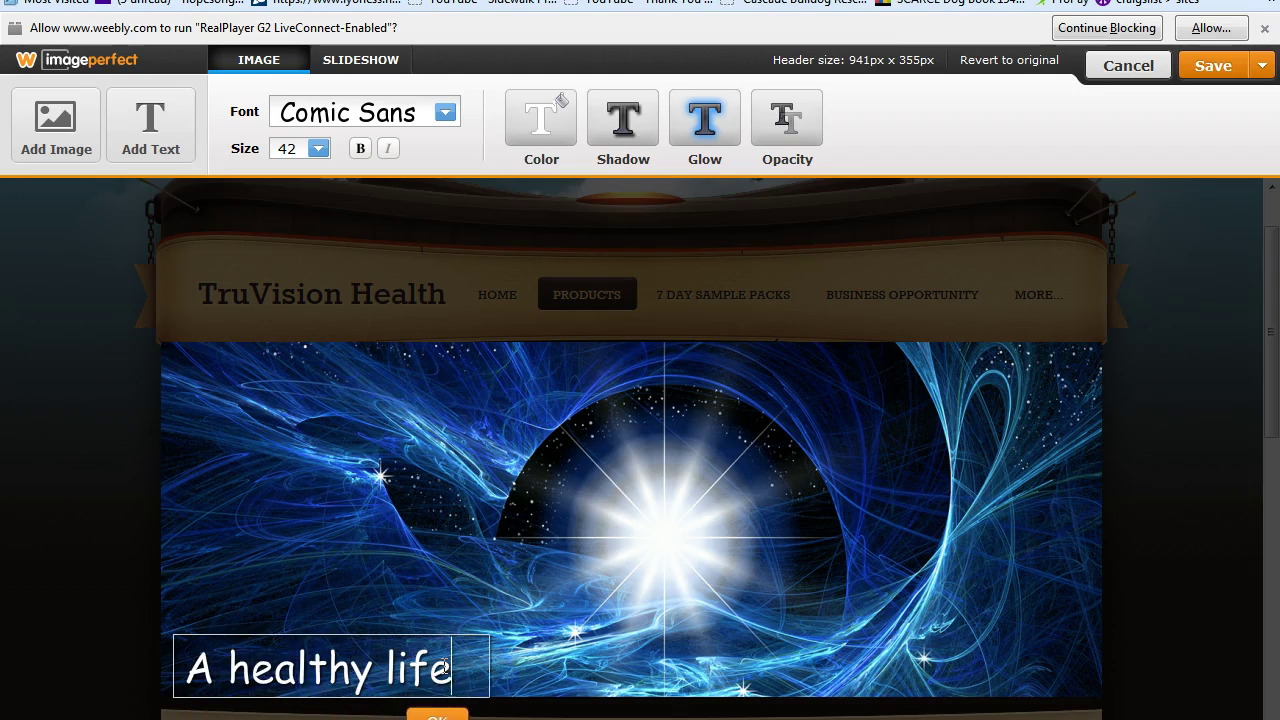
pyautogui.write('style is n')
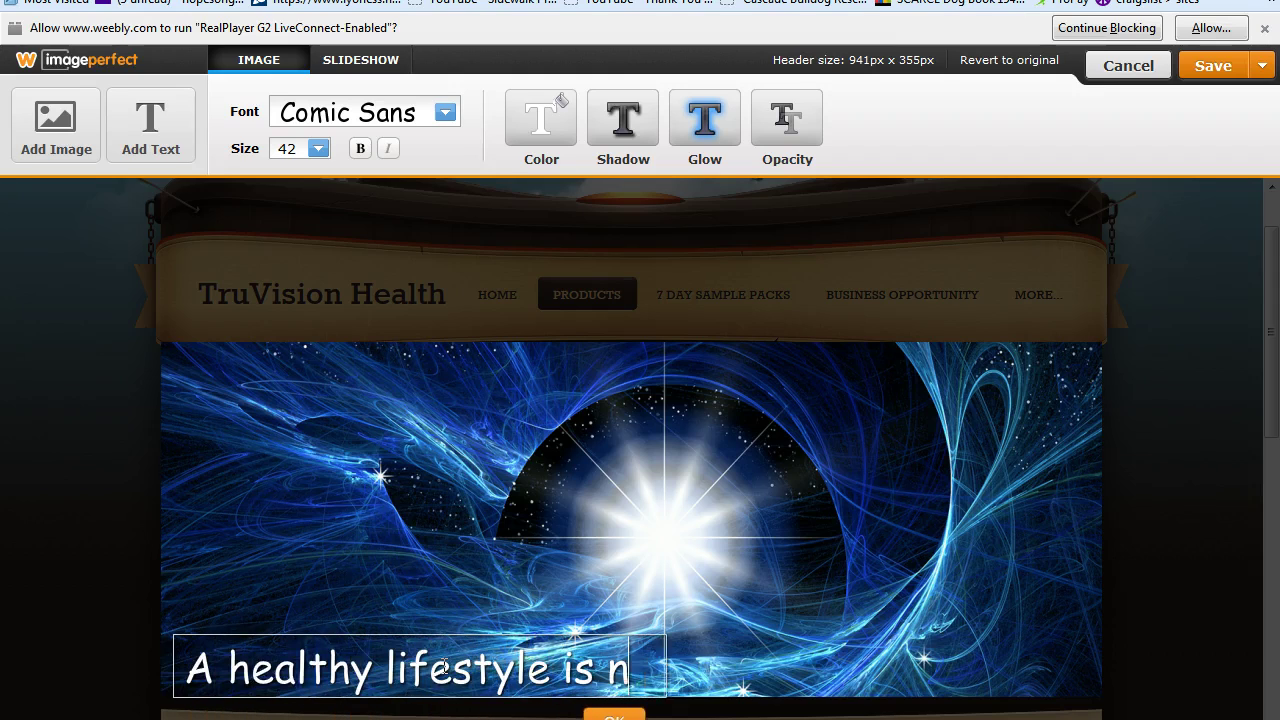
pyautogui.write('o fana')
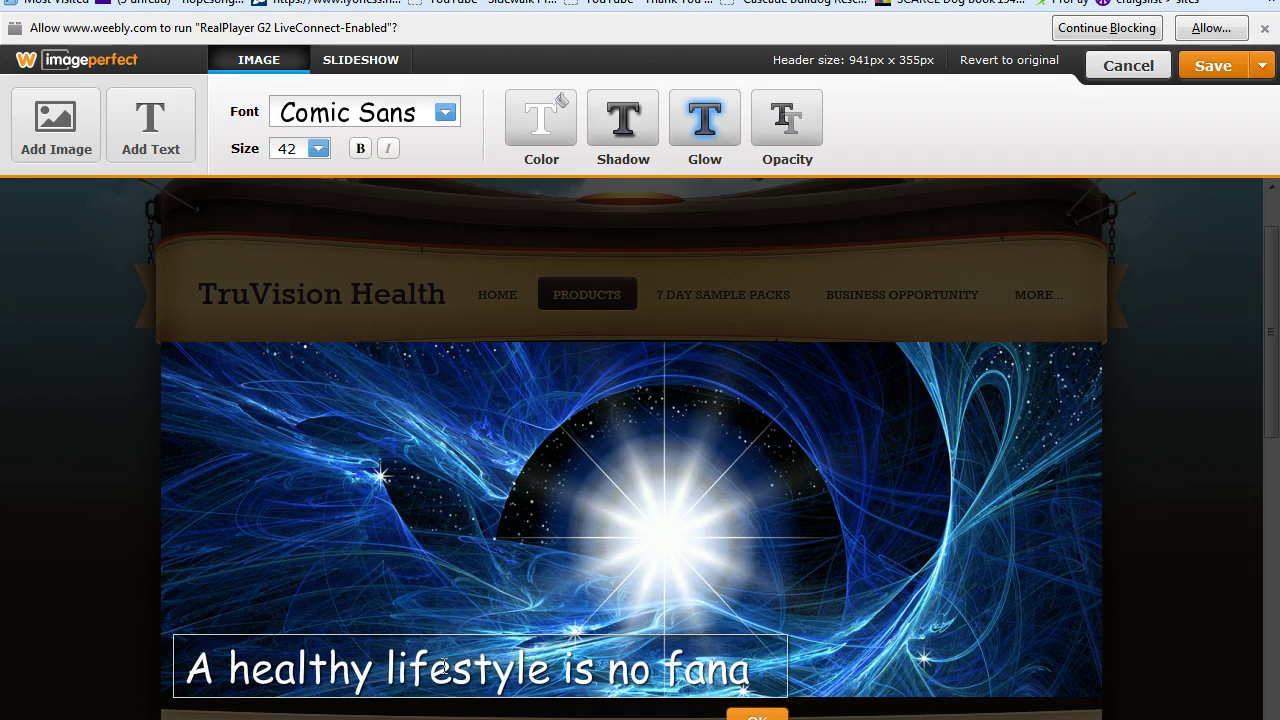
pyautogui.write('sty')
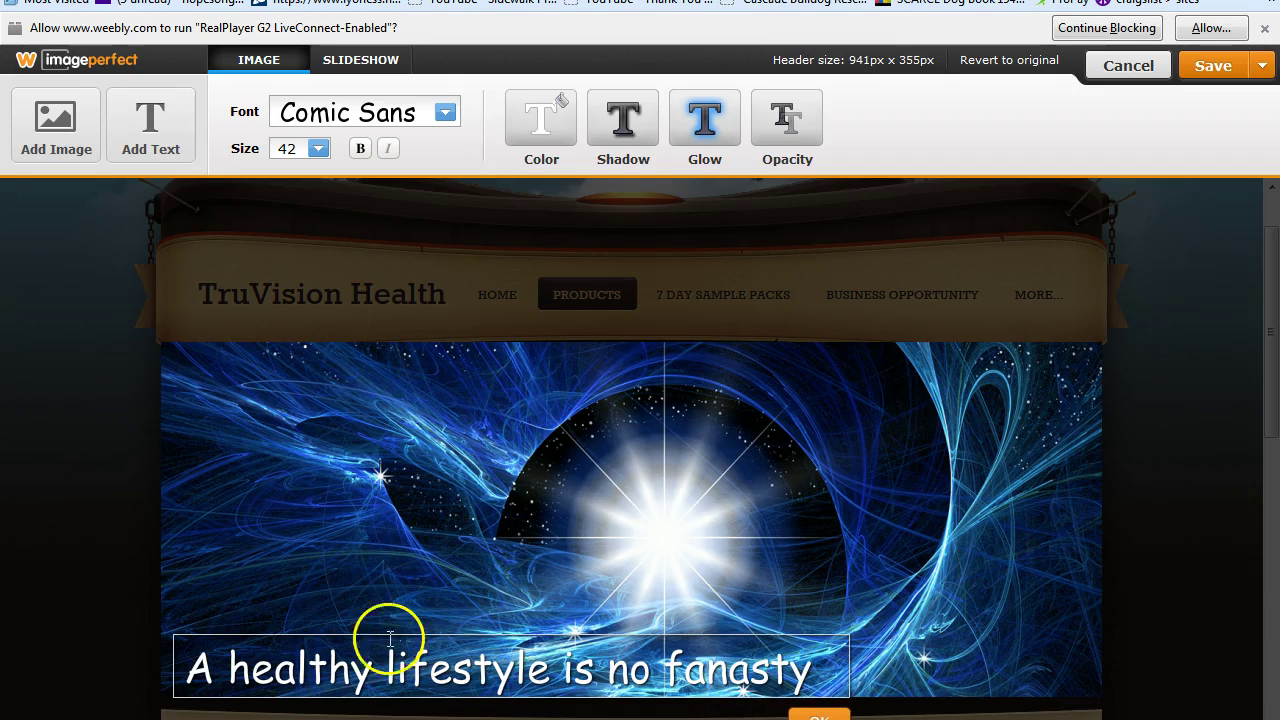
pyautogui.click(1263, 65)
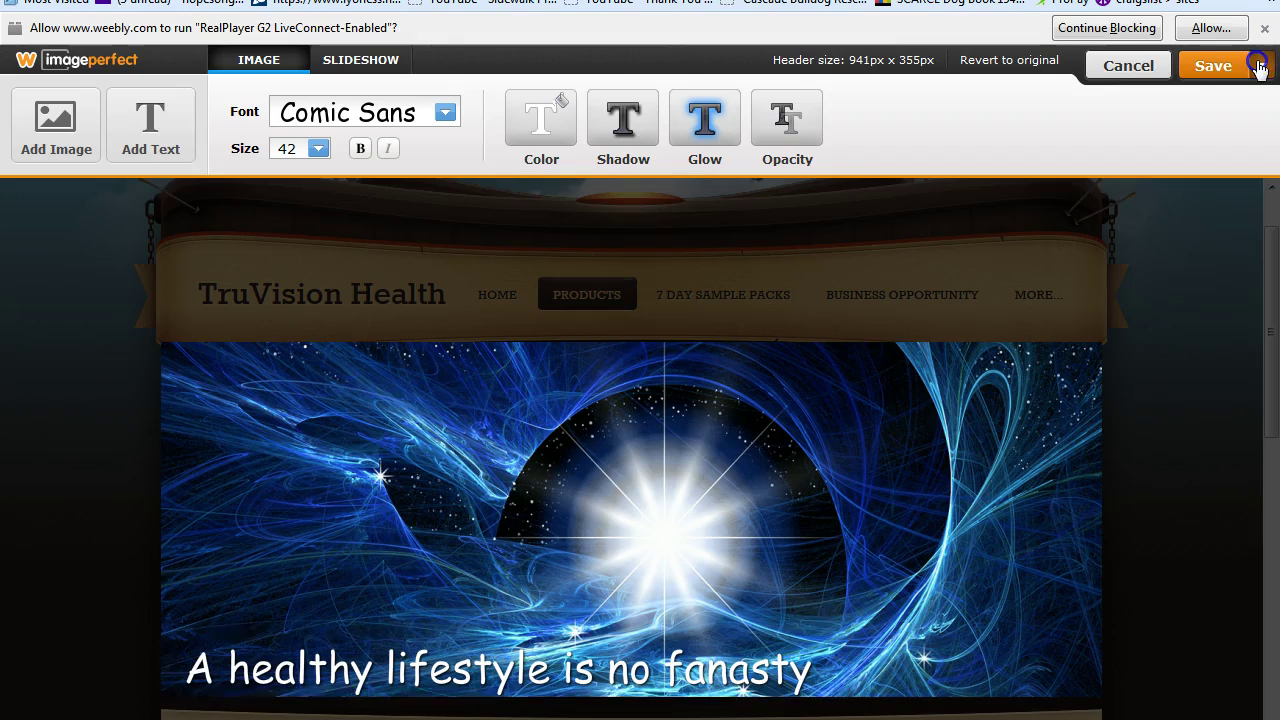
pyautogui.click(1154, 150)
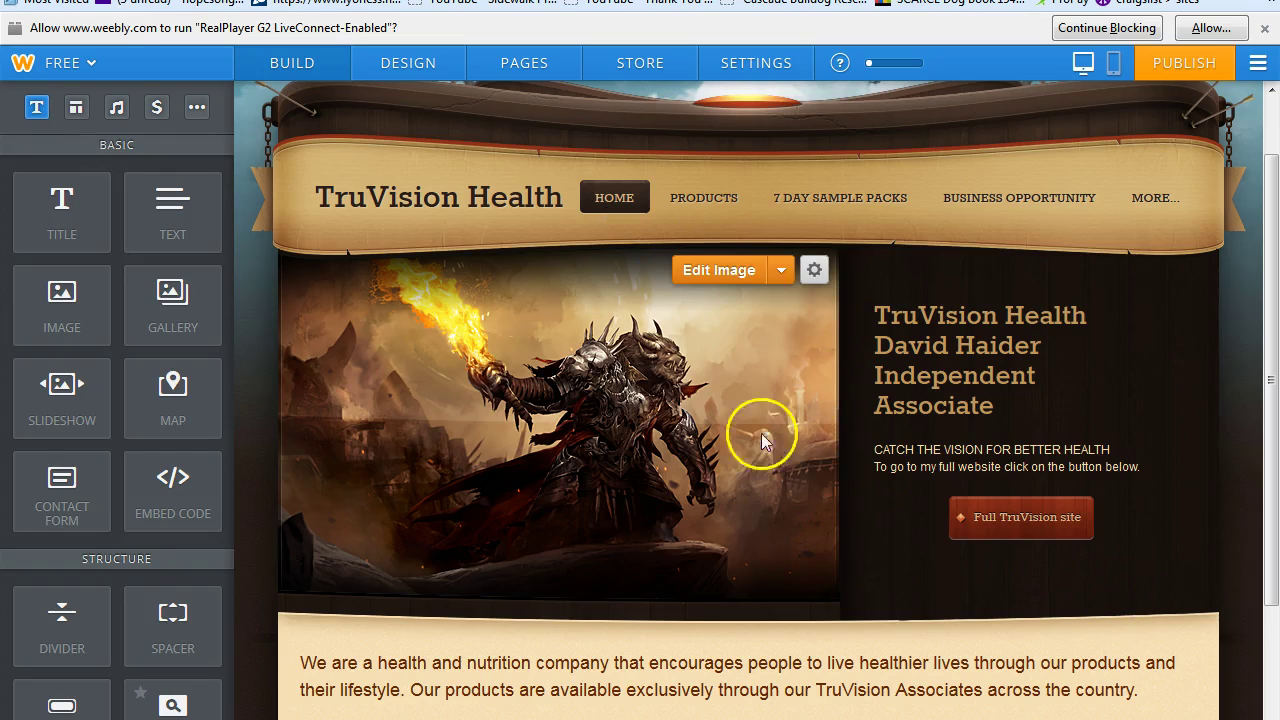
# Upload the mountain castle image as the Home header, apply the crop, and save to this page only.
pyautogui.click(726, 270)
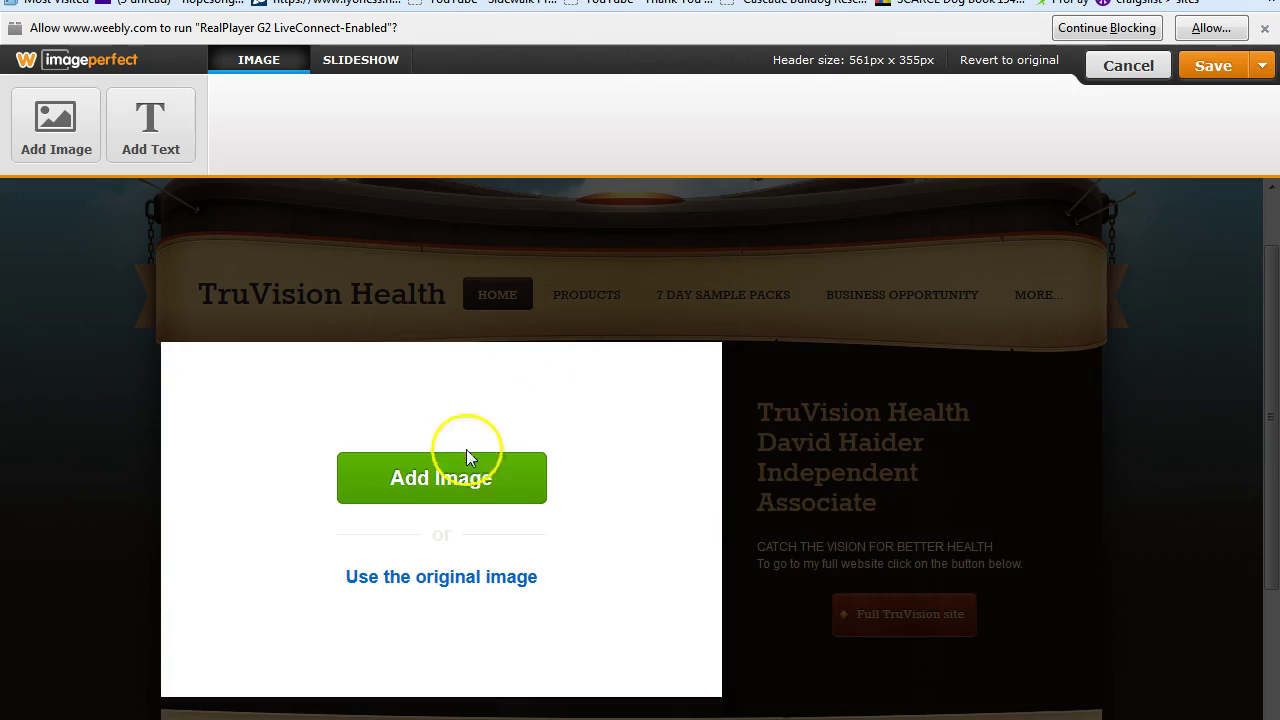
pyautogui.click(443, 476)
pyautogui.click(634, 618)
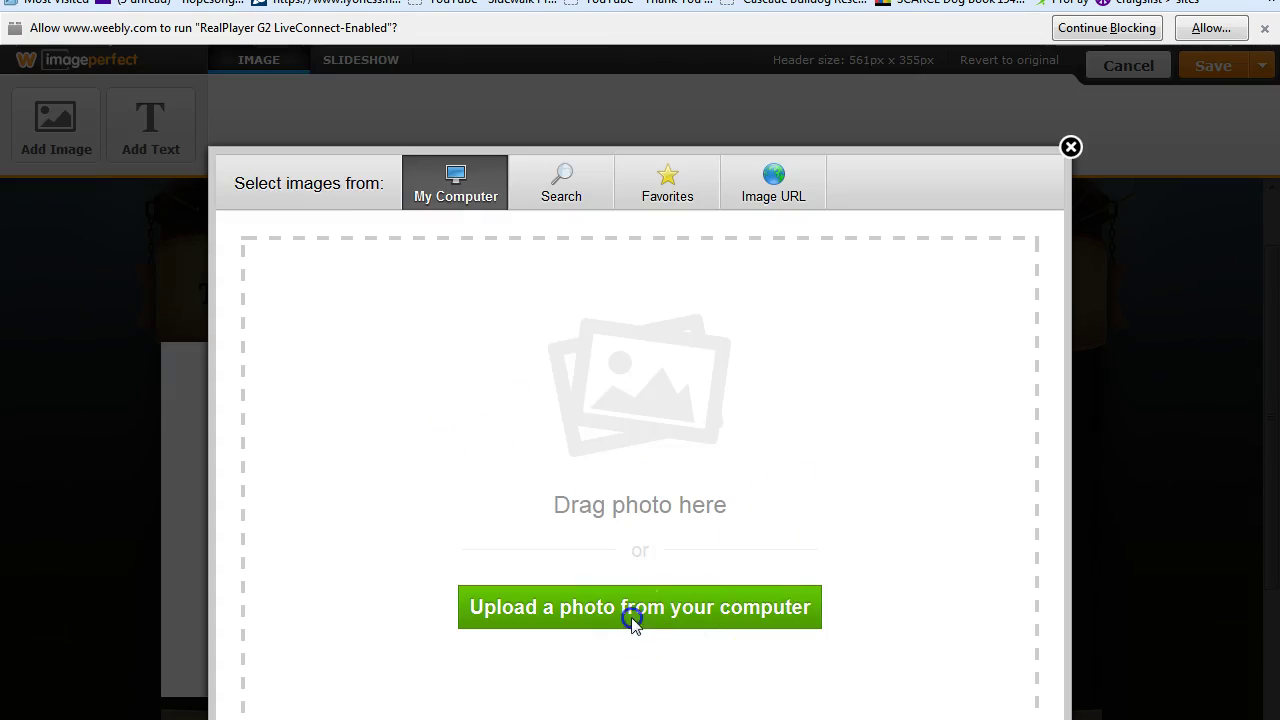
pyautogui.click(617, 620)
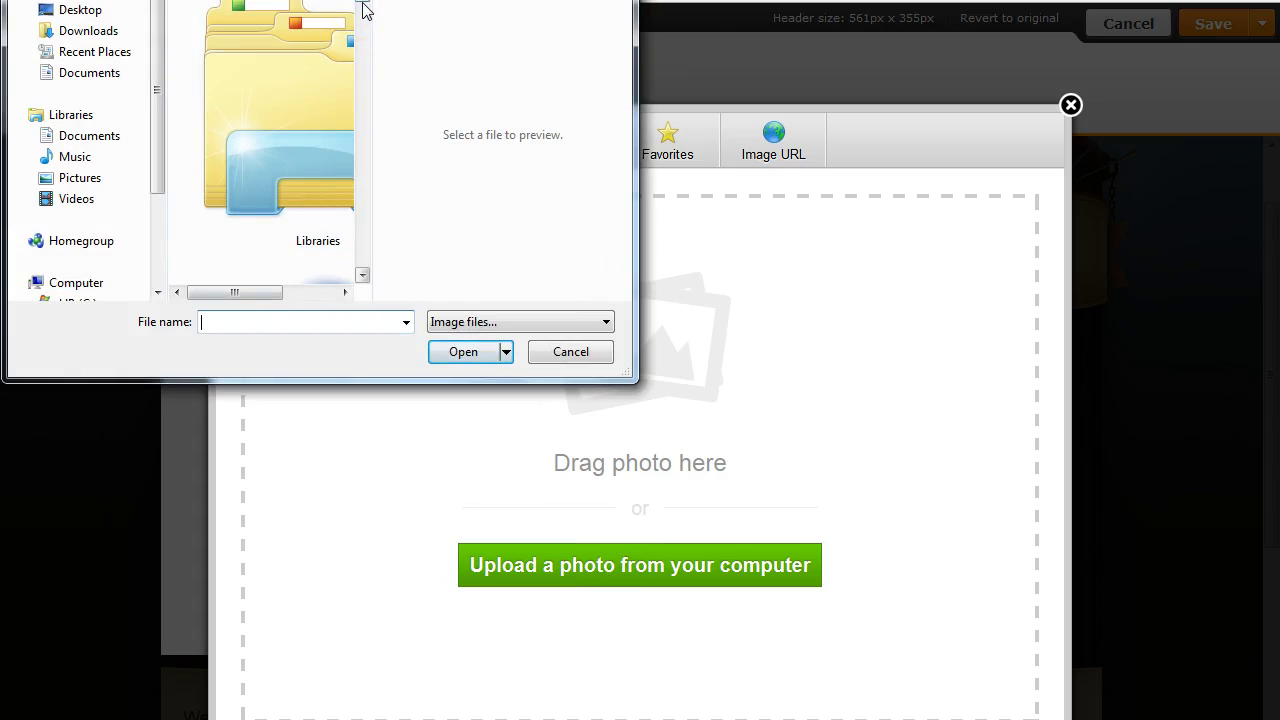
pyautogui.moveTo(363, 1); pyautogui.dragTo(366, 311)
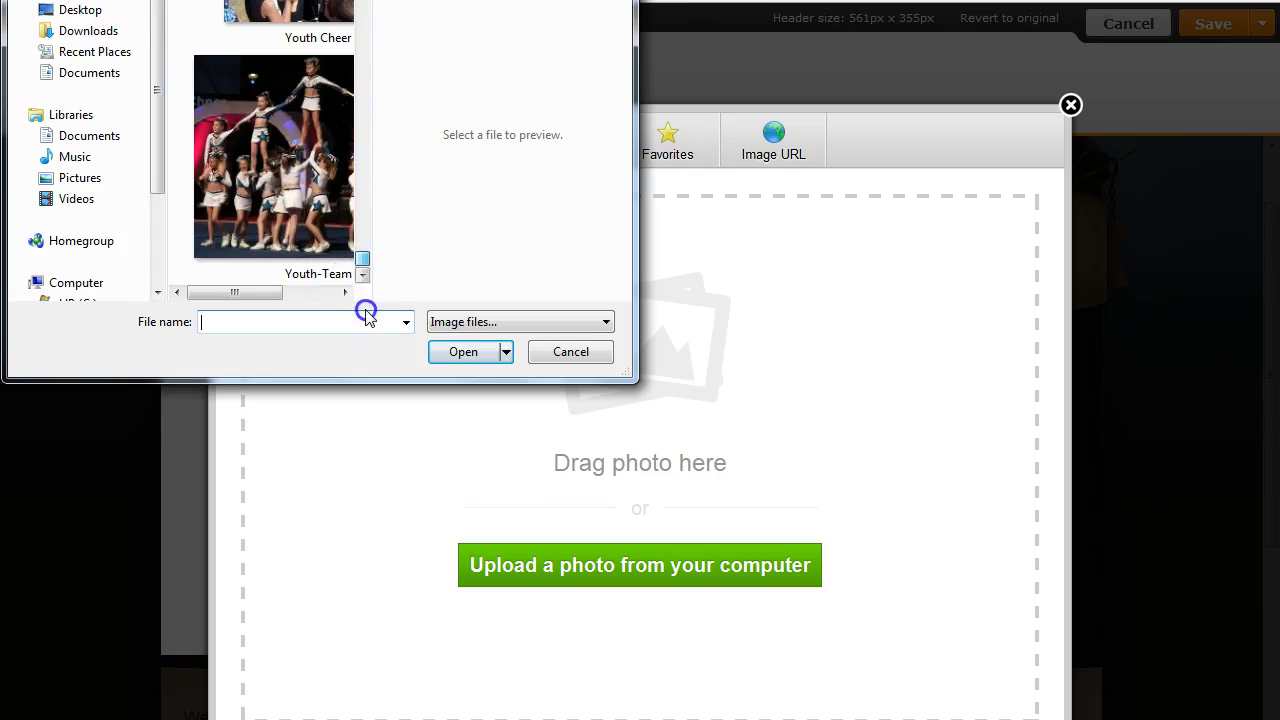
pyautogui.moveTo(365, 263); pyautogui.dragTo(354, 214)
pyautogui.click(300, 210)
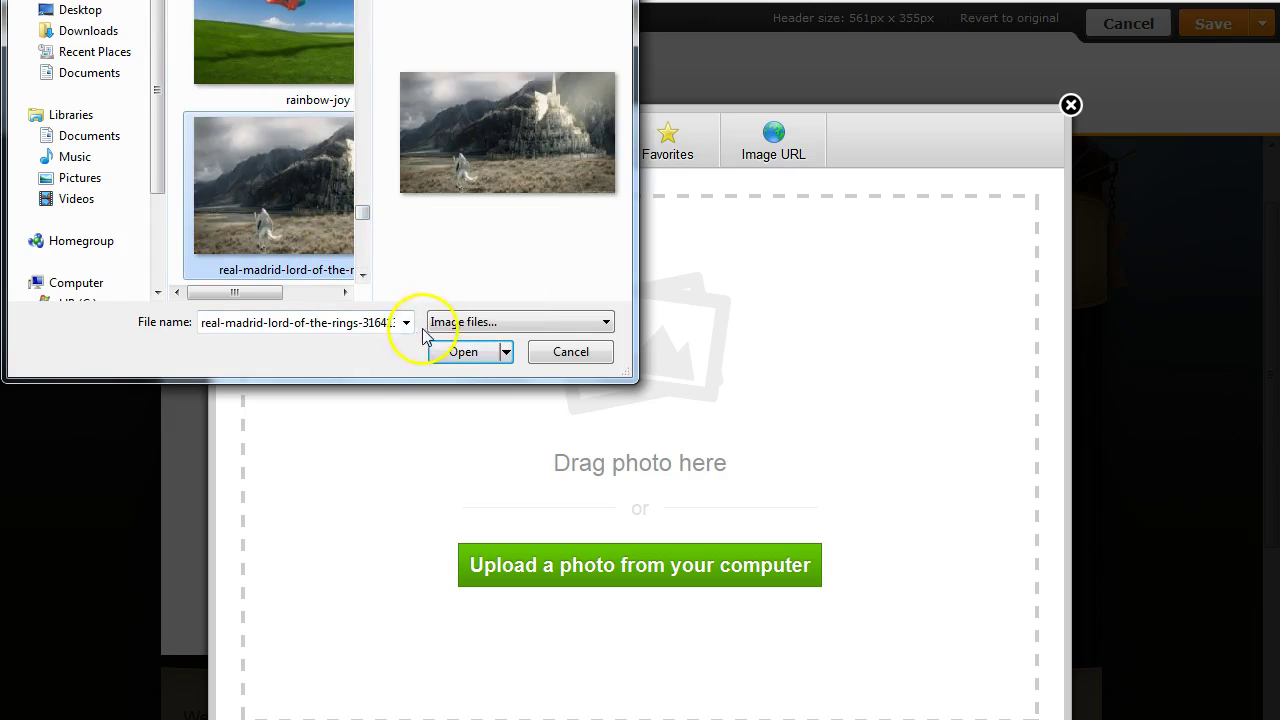
pyautogui.click(462, 353)
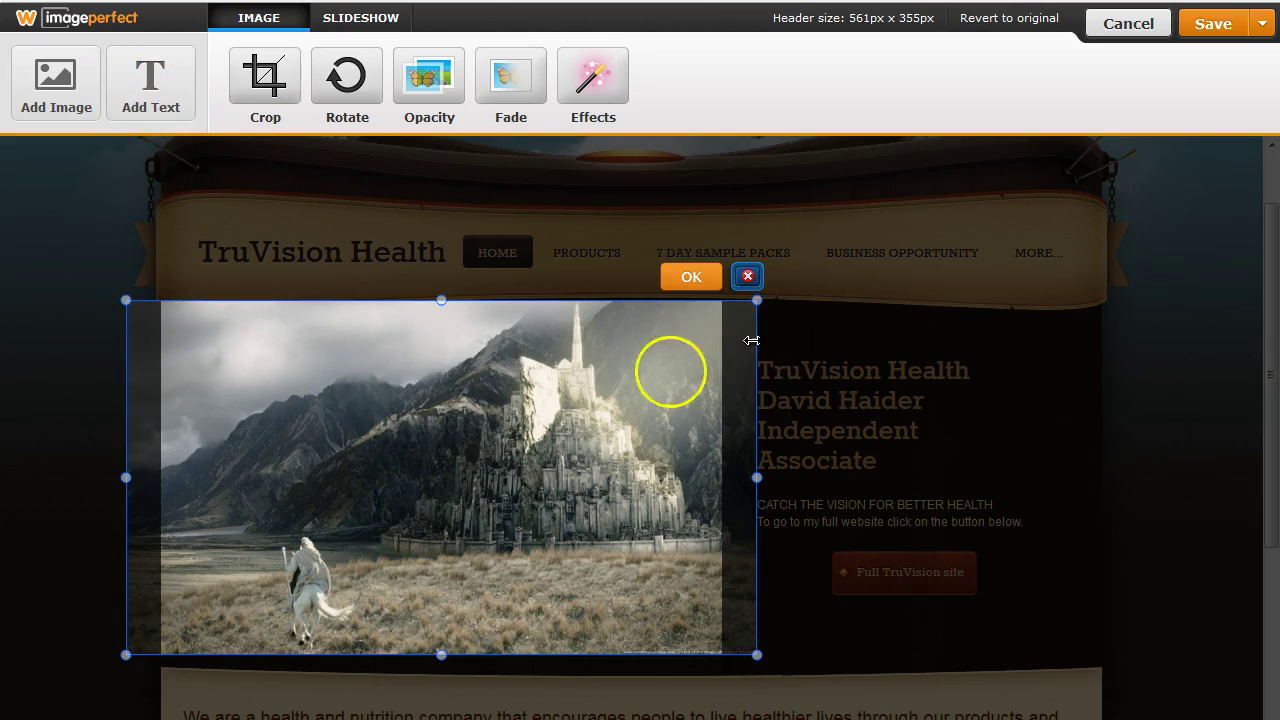
pyautogui.click(674, 281)
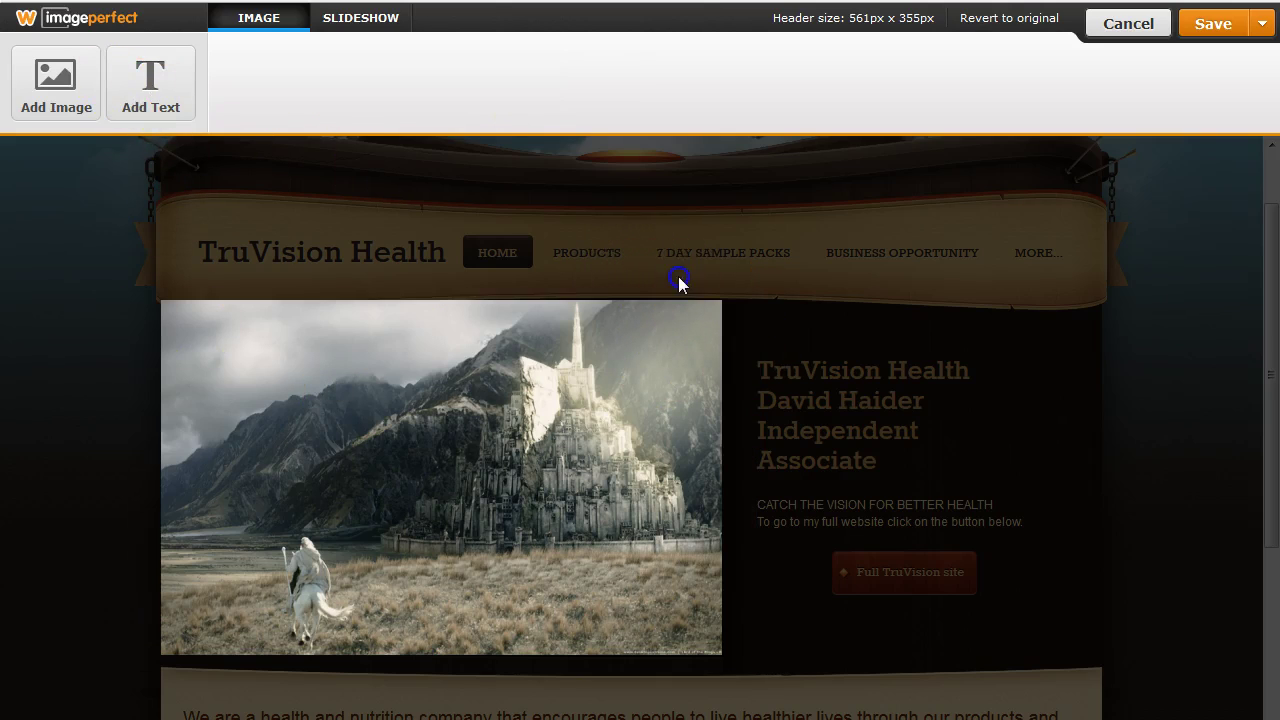
pyautogui.click(1266, 24)
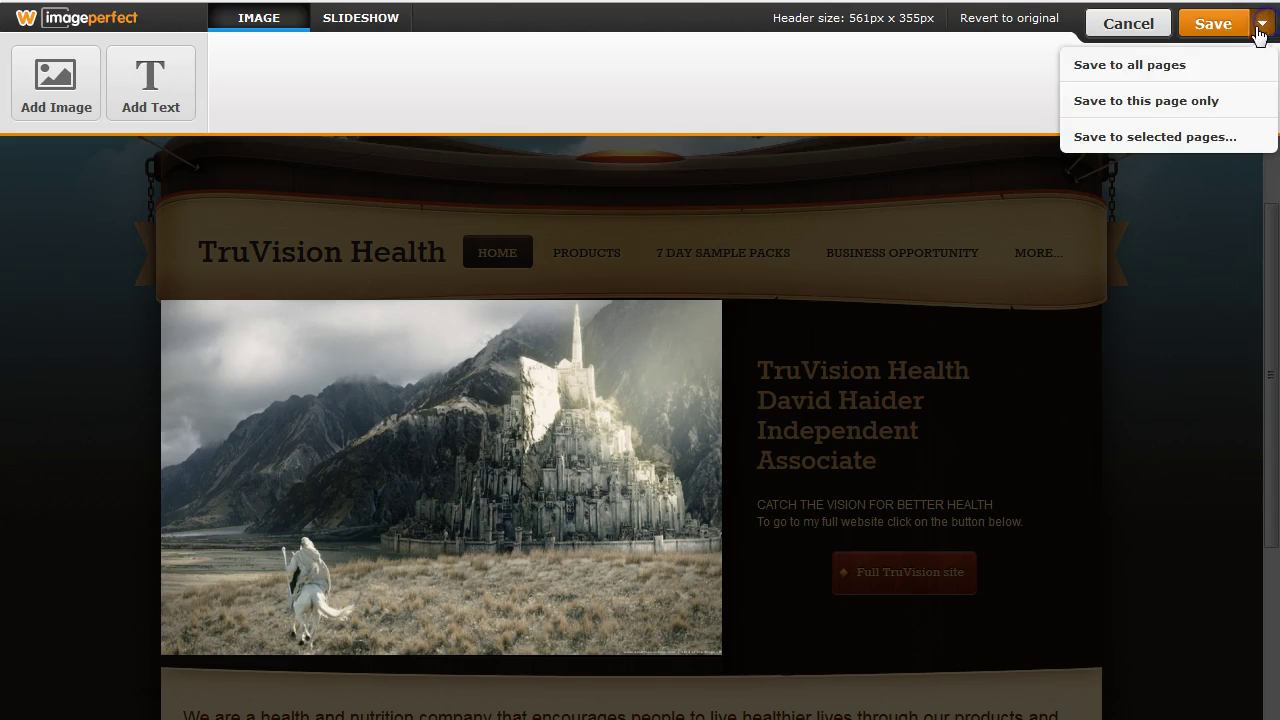
pyautogui.click(1163, 102)
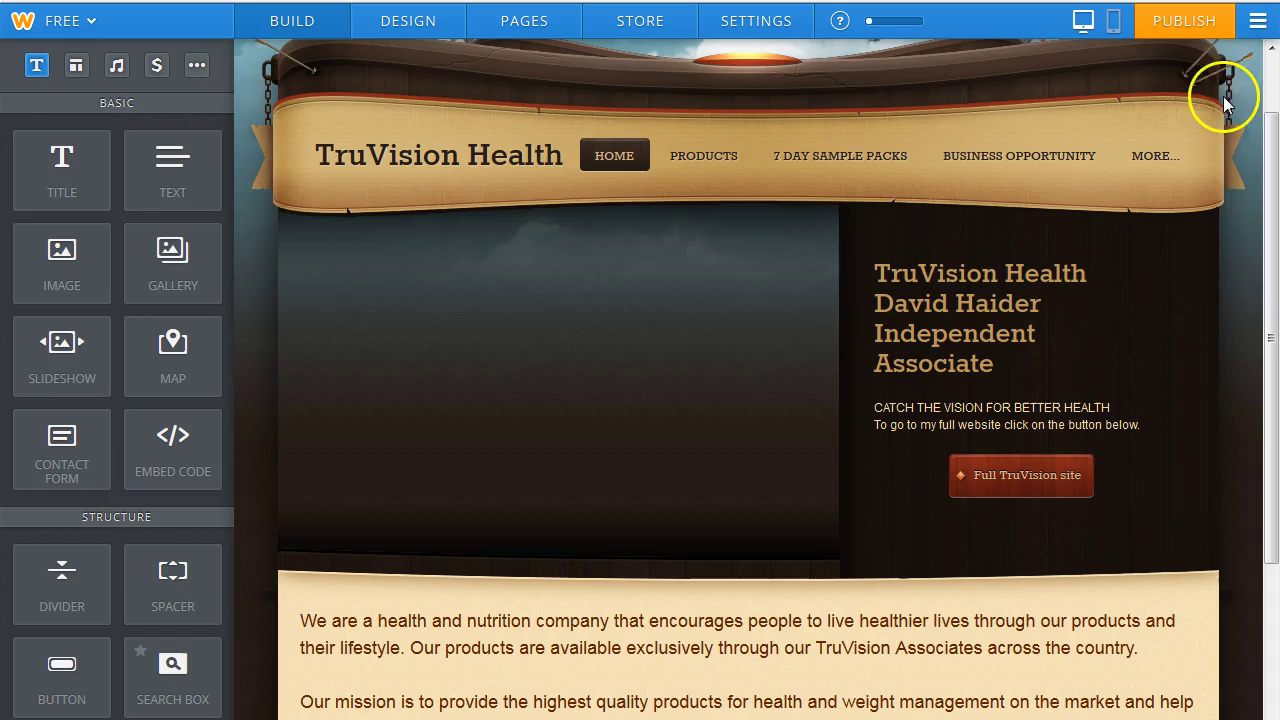
# Publish the site and dismiss the Website Published confirmation.
pyautogui.click(1183, 22)
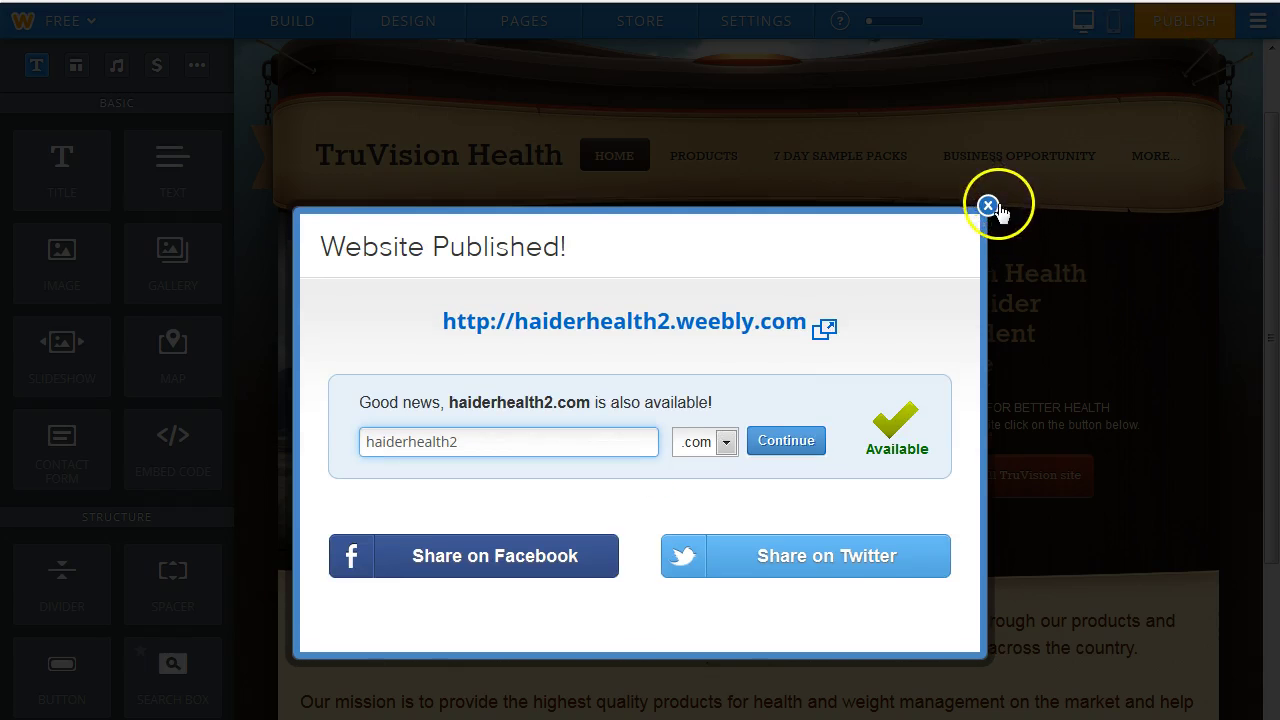
pyautogui.click(988, 206)
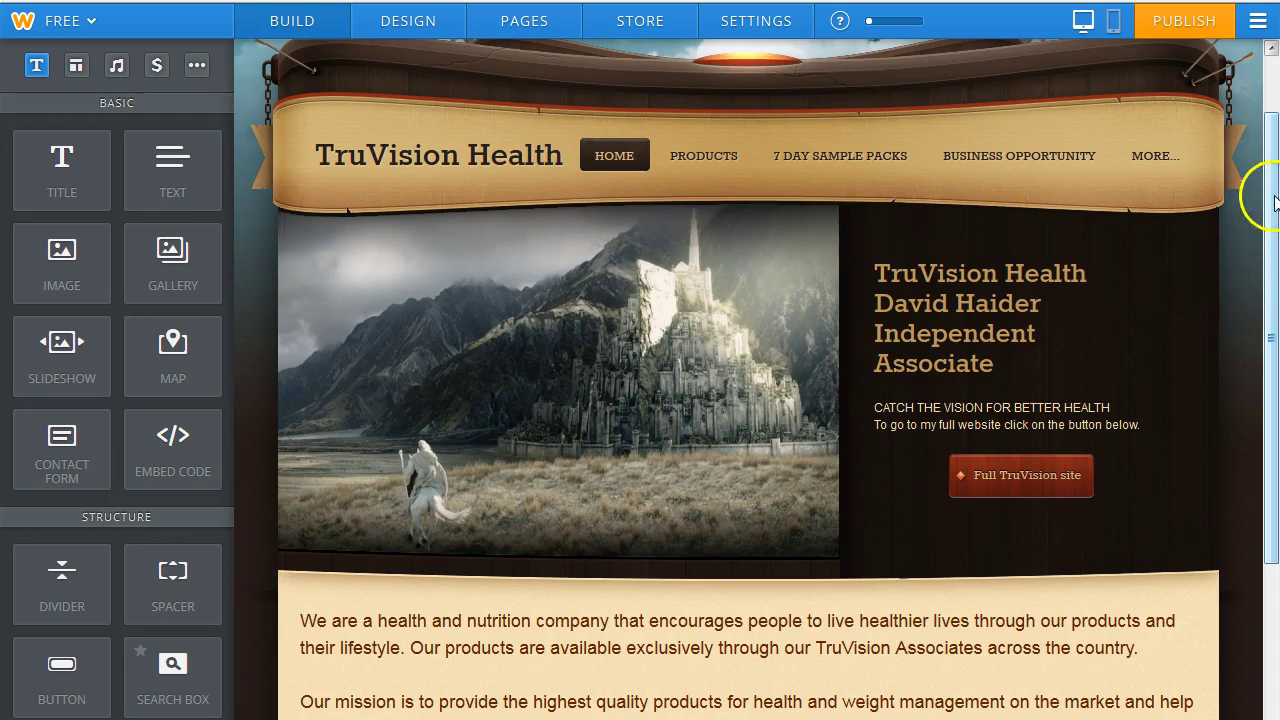
pyautogui.moveTo(1272, 240)
pyautogui.mouseDown()
pyautogui.moveTo(1274, 430)
pyautogui.moveTo(1272, 250)
pyautogui.mouseUp()
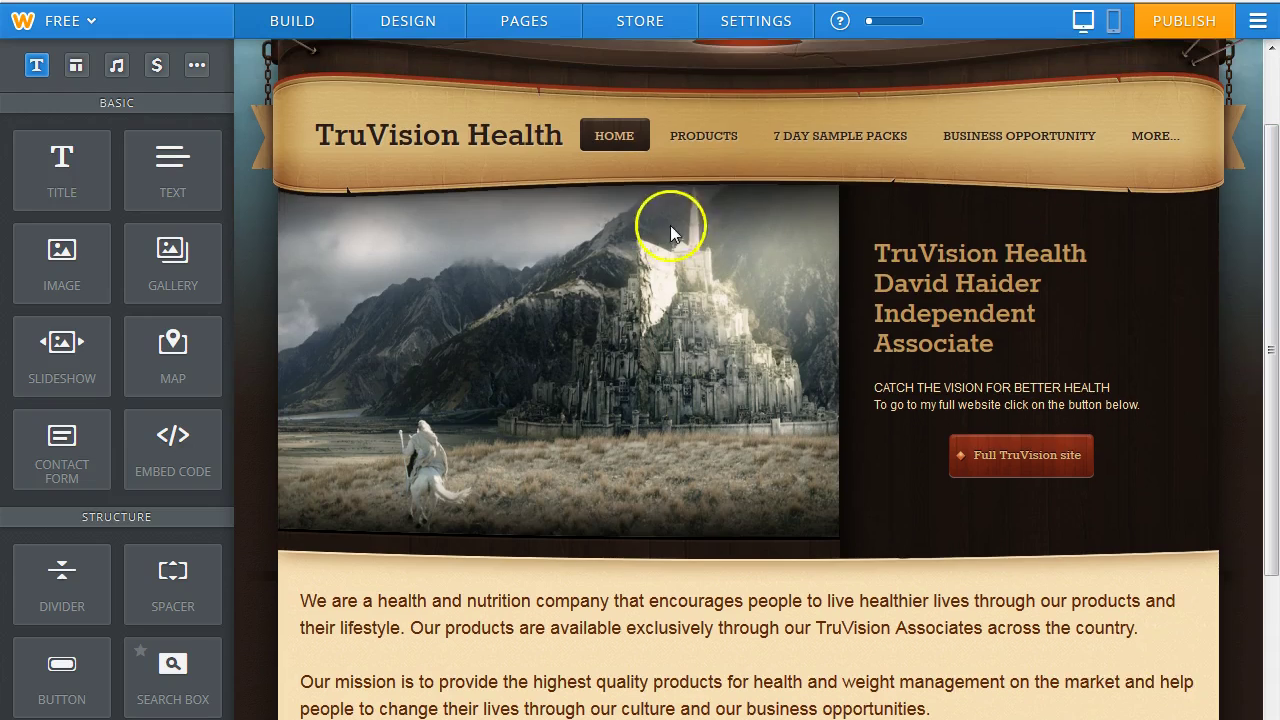
# Visit Products, 7 Day Sample Packs and Business Opportunity, ending on the Contact page.
pyautogui.click(724, 147)
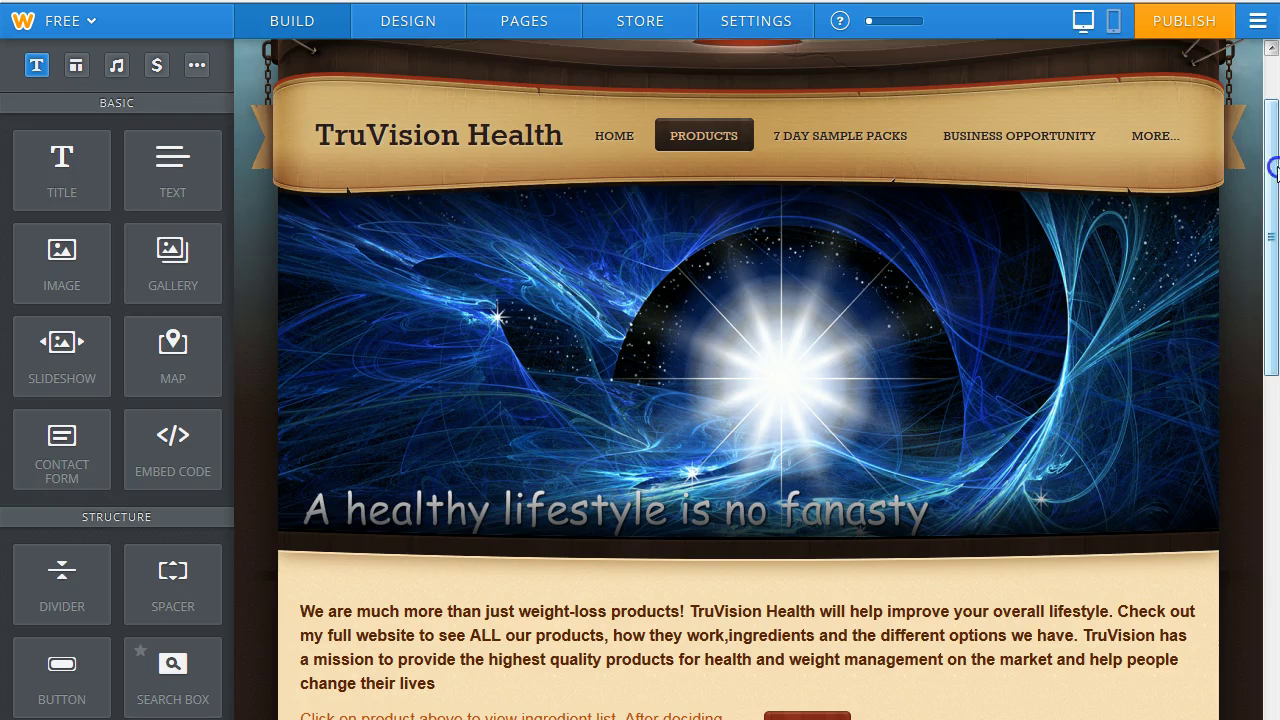
pyautogui.moveTo(1275, 170)
pyautogui.mouseDown()
pyautogui.moveTo(1273, 555)
pyautogui.moveTo(1266, 167)
pyautogui.mouseUp()
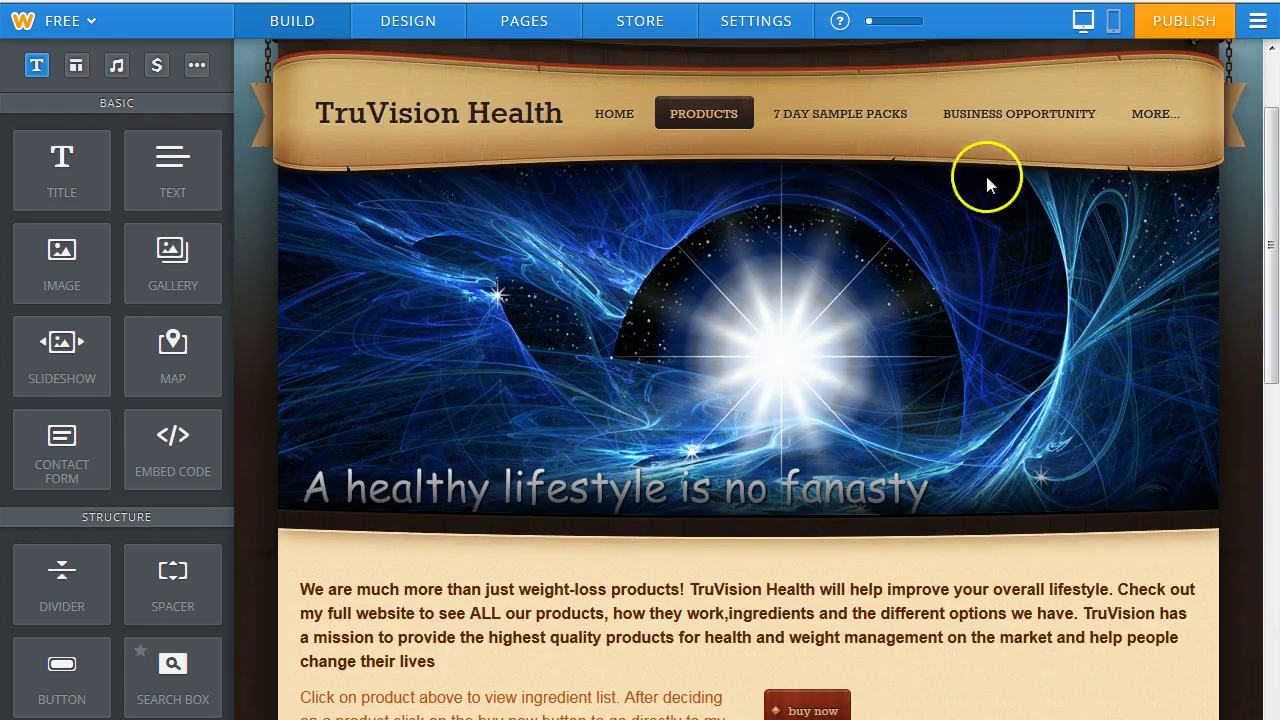
pyautogui.click(847, 118)
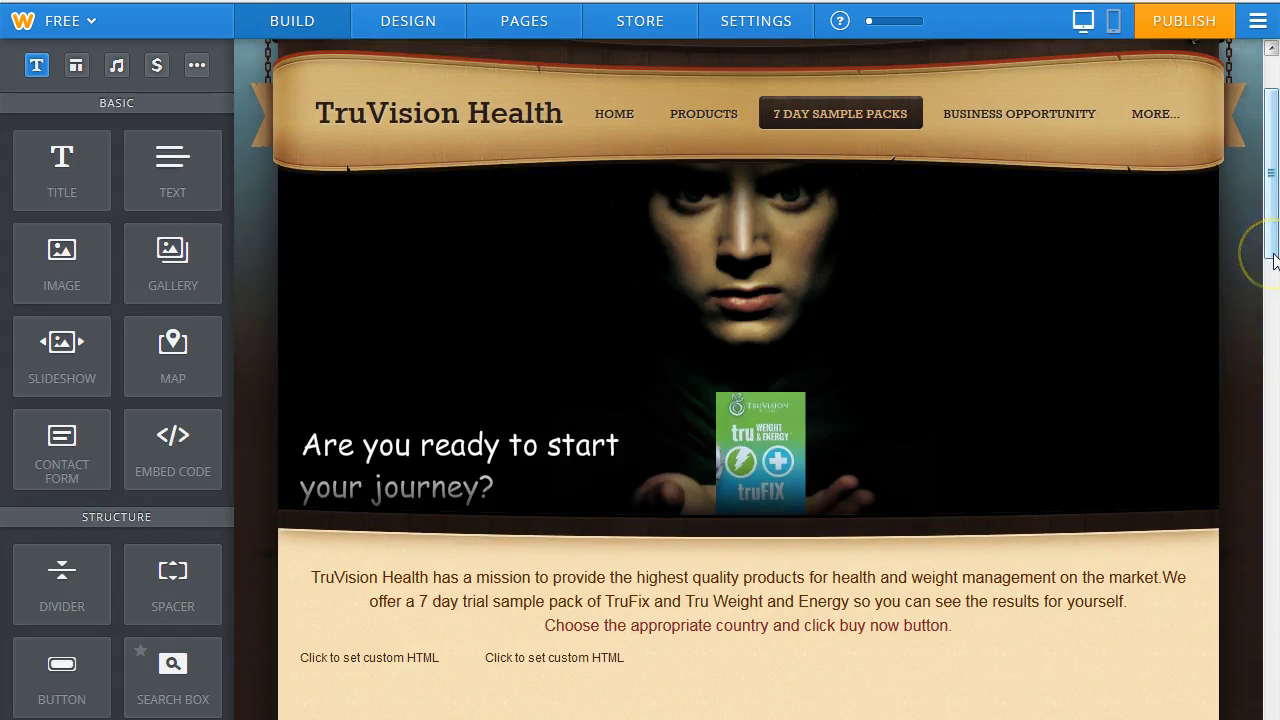
pyautogui.moveTo(1270, 250); pyautogui.dragTo(1270, 205)
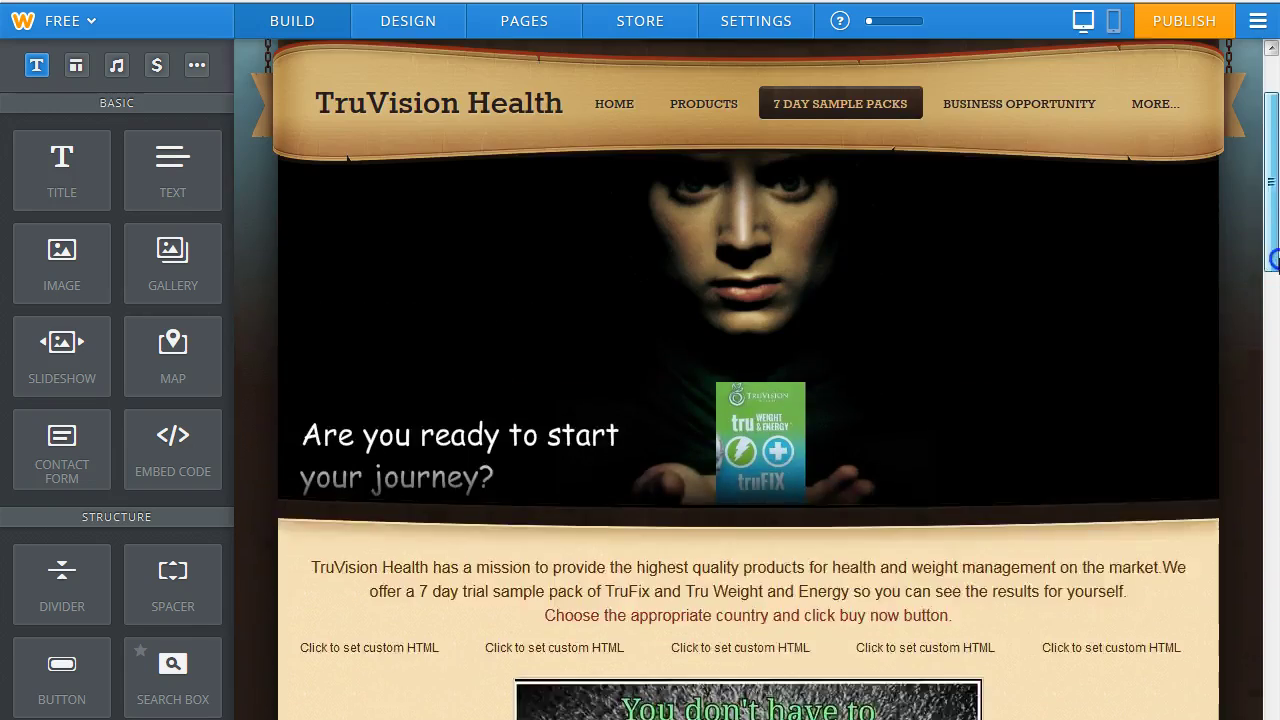
pyautogui.click(988, 187)
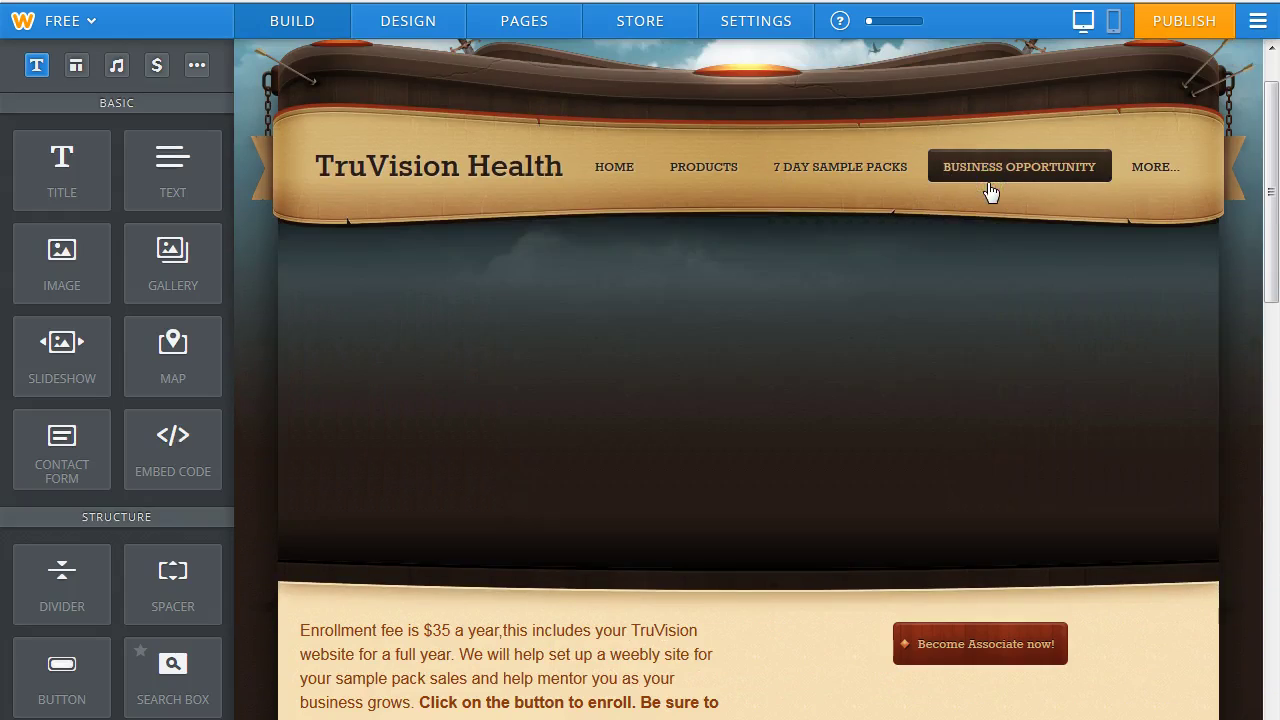
pyautogui.moveTo(1269, 173)
pyautogui.mouseDown()
pyautogui.moveTo(1272, 442)
pyautogui.moveTo(1273, 170)
pyautogui.mouseUp()
pyautogui.moveTo(1145, 188)
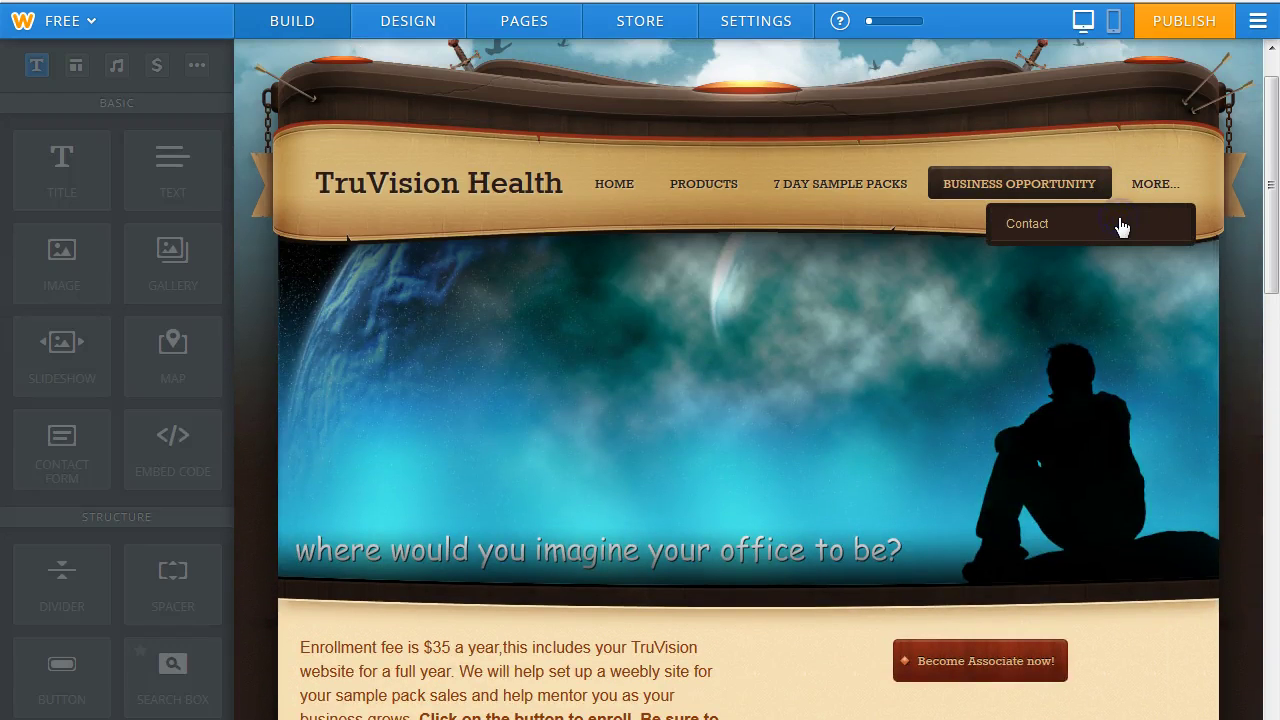
pyautogui.click(1121, 228)
pyautogui.moveTo(1268, 180)
pyautogui.mouseDown()
pyautogui.moveTo(1272, 471)
pyautogui.moveTo(1274, 100)
pyautogui.mouseUp()
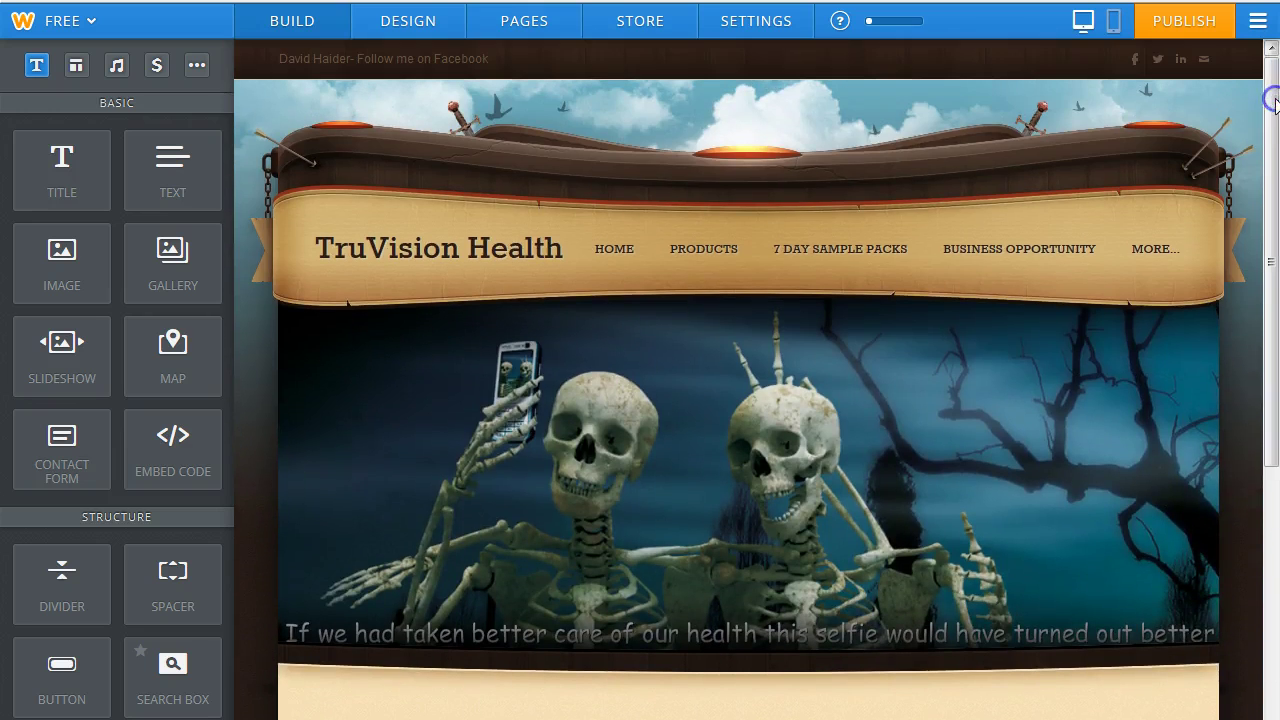
pyautogui.moveTo(425, 408)
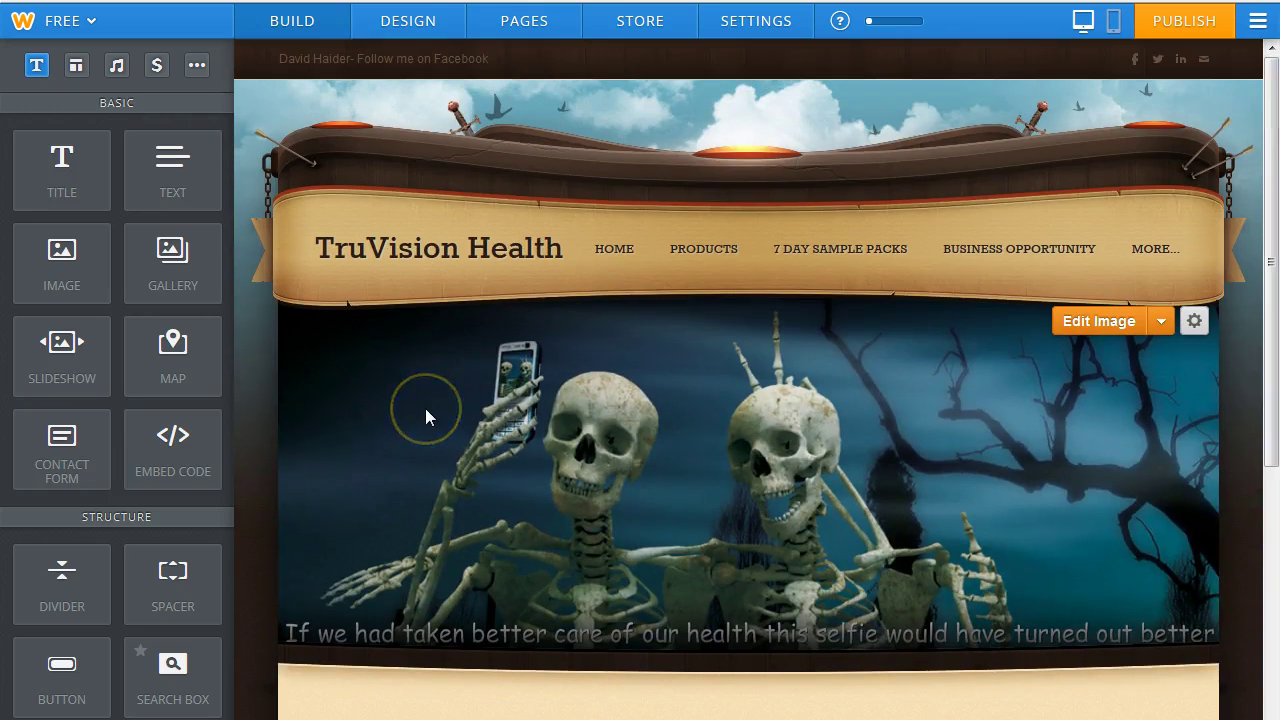